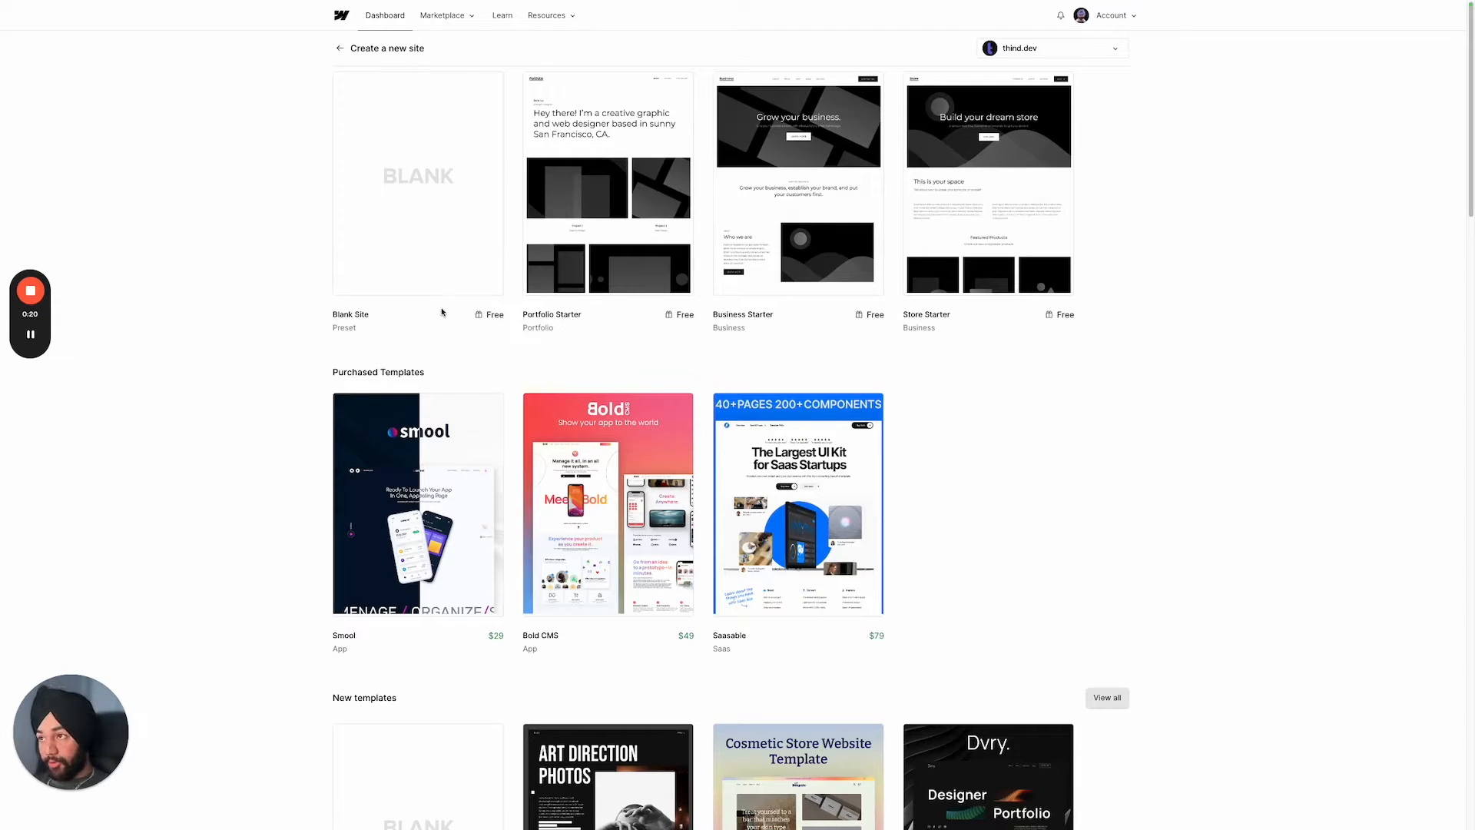
Create a new site from the Blank Site preset and name it webflowdemo.
{"action": "left_click", "coordinate": [452, 282]}
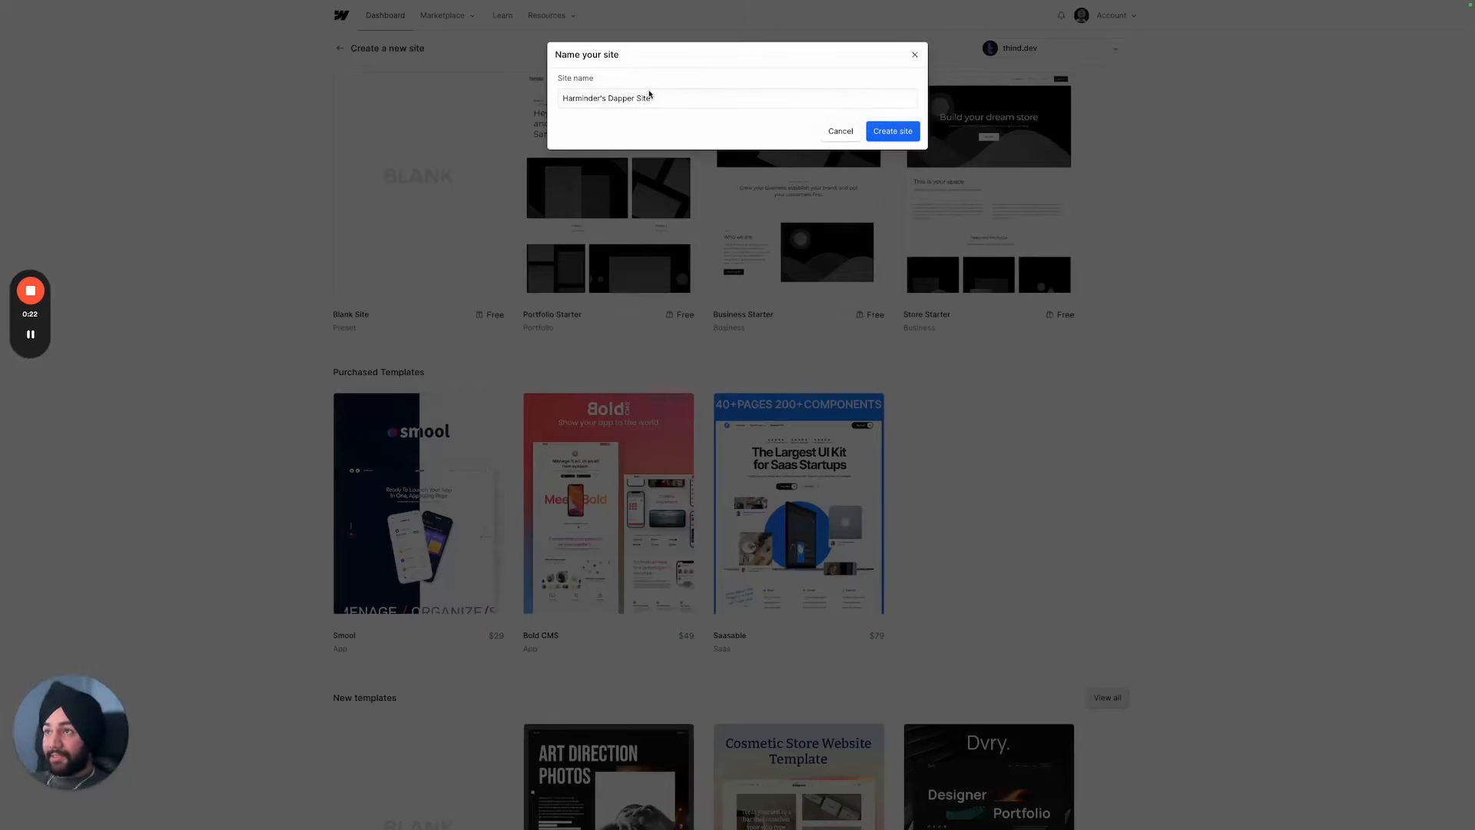
{"action": "left_click", "coordinate": [649, 94]}
{"action": "key", "text": "ctrl+a"}
{"action": "type", "text": "webfl"}
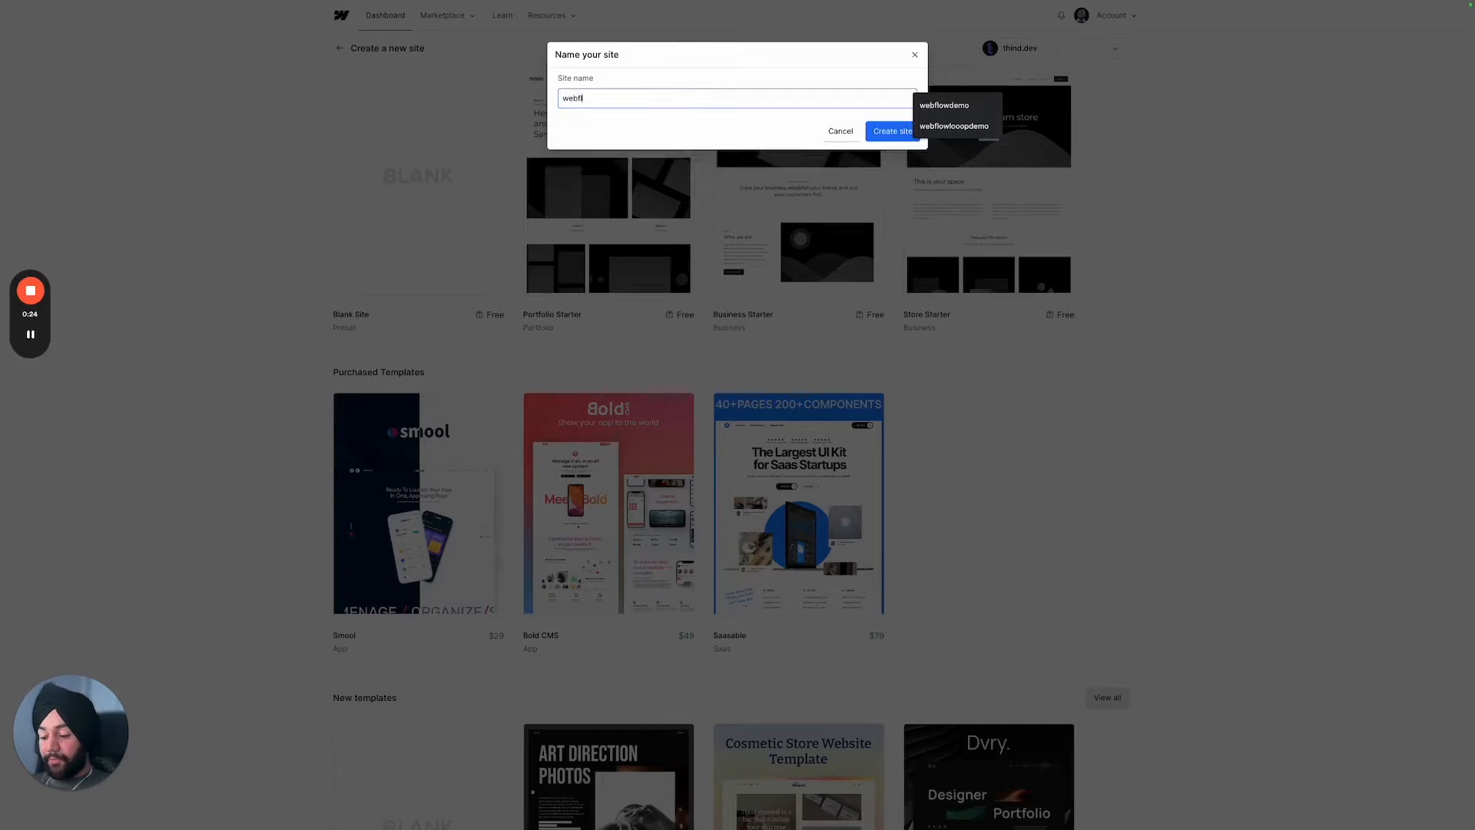
{"action": "type", "text": "owdemo"}
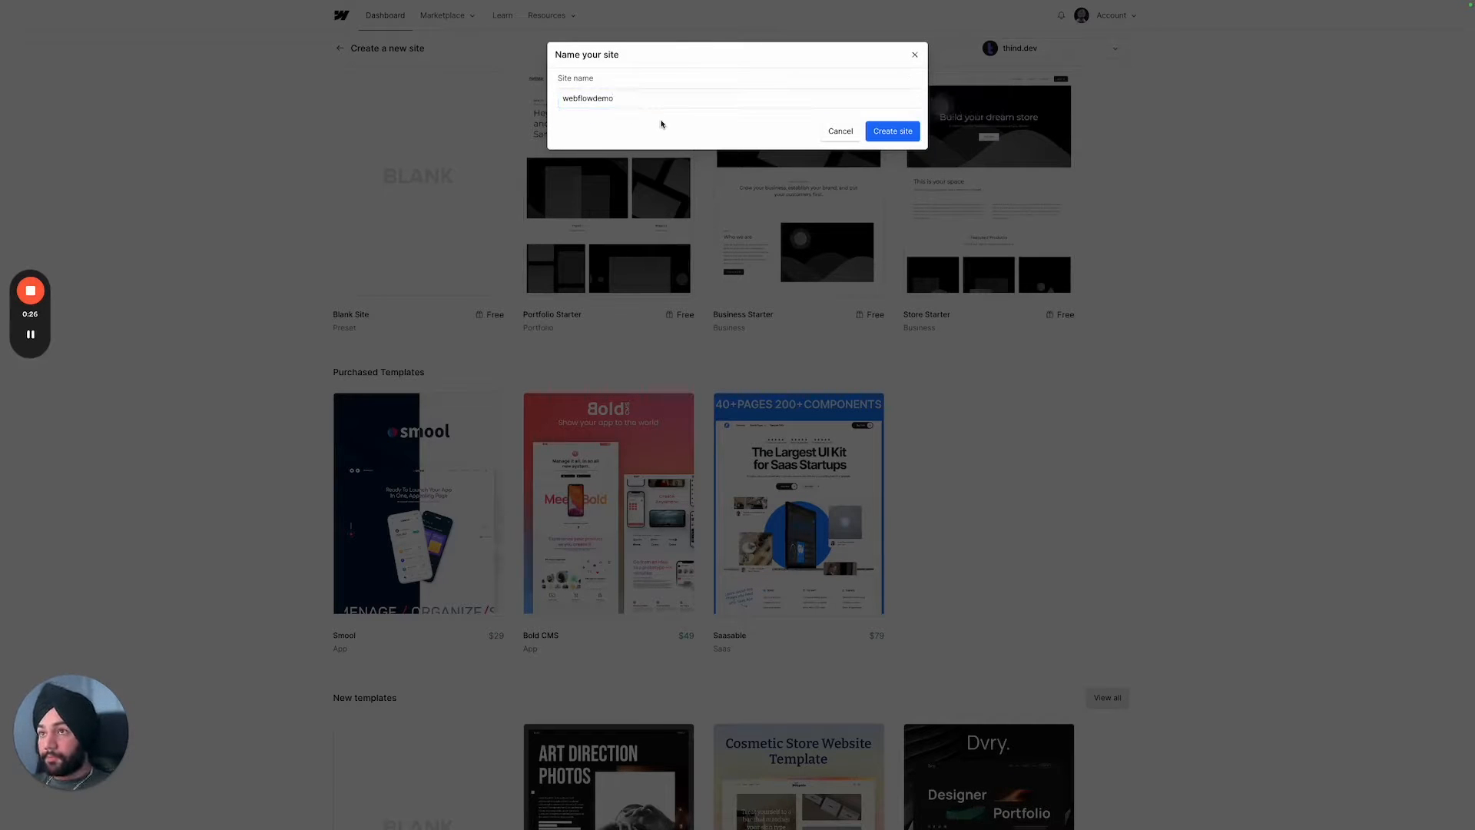
{"action": "left_click", "coordinate": [904, 136]}
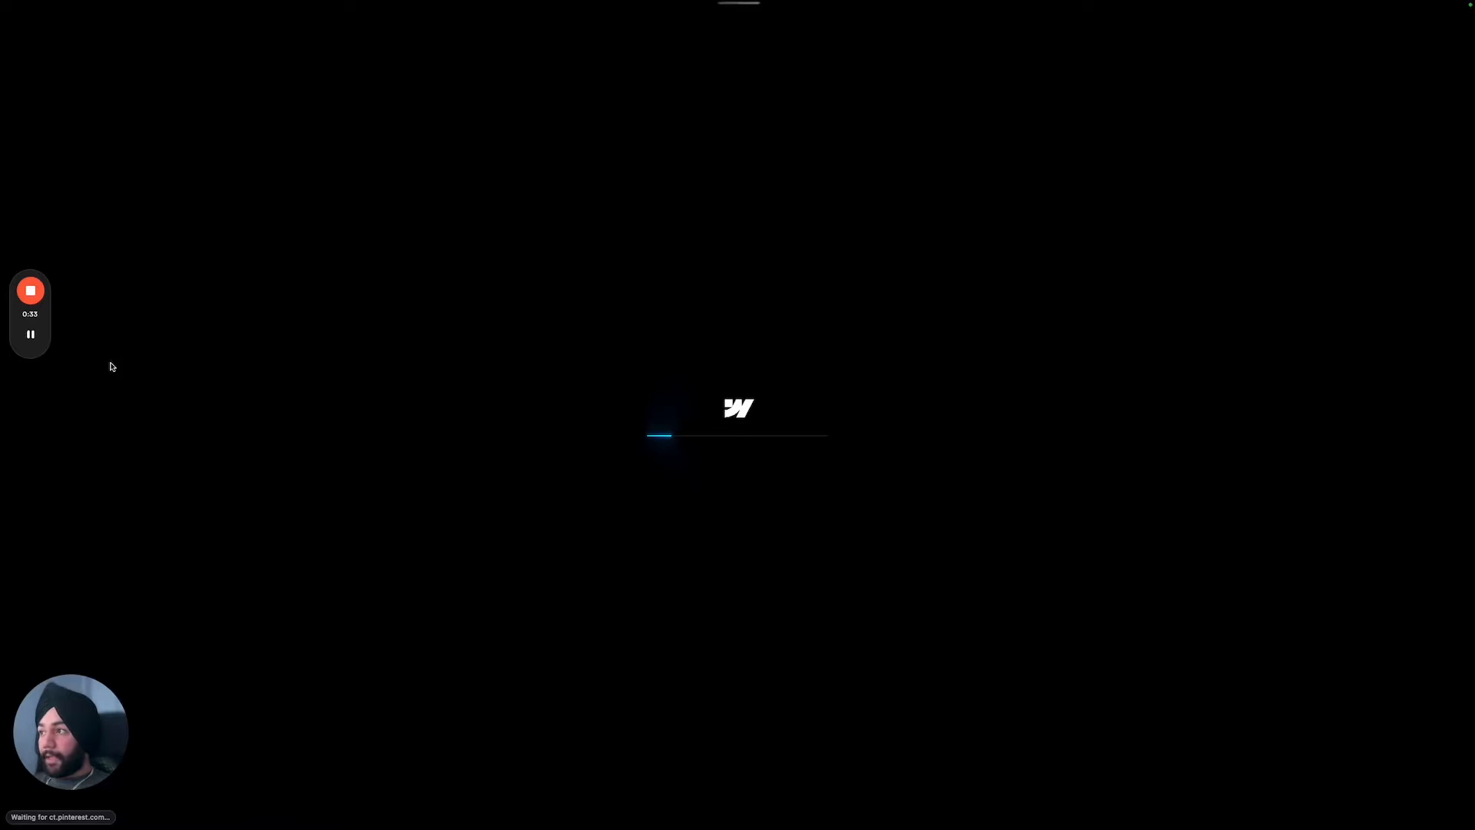
Switch to the Looop dashboard, add a new store and start its connection with Webflow.
{"action": "mouse_move", "coordinate": [4, 422]}
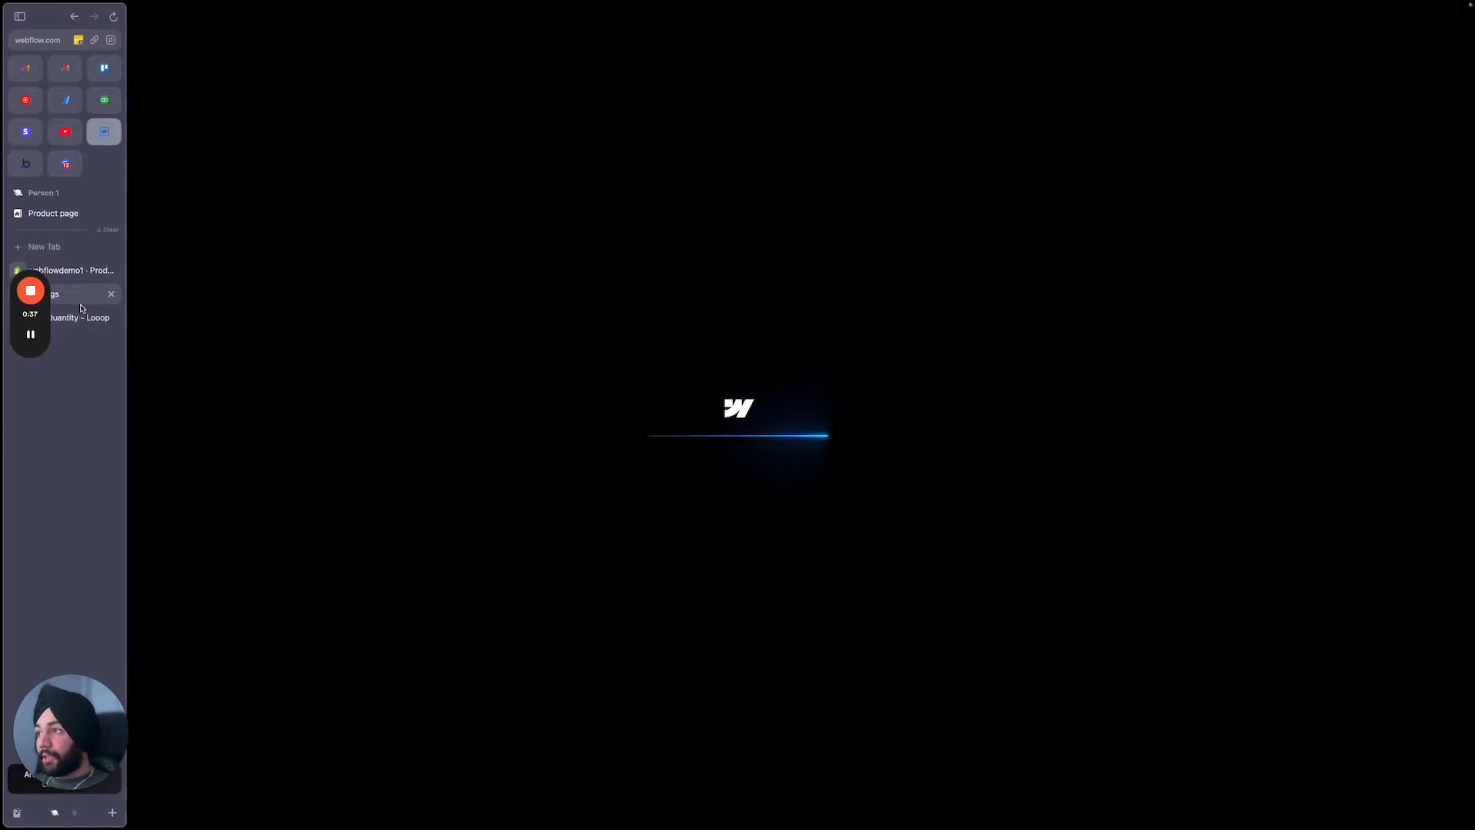
{"action": "key", "text": "ctrl+Tab"}
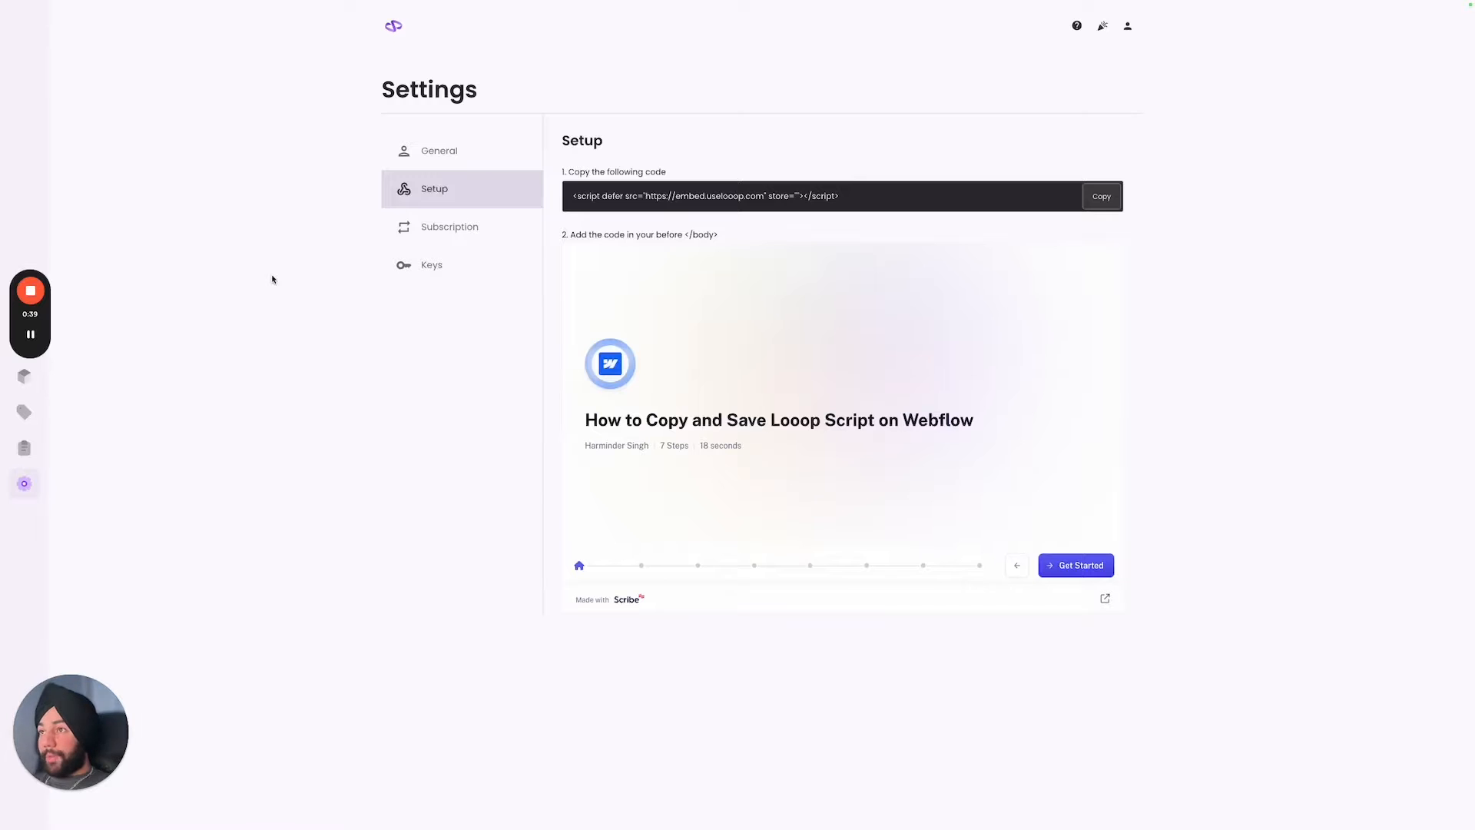
{"action": "left_click", "coordinate": [398, 42]}
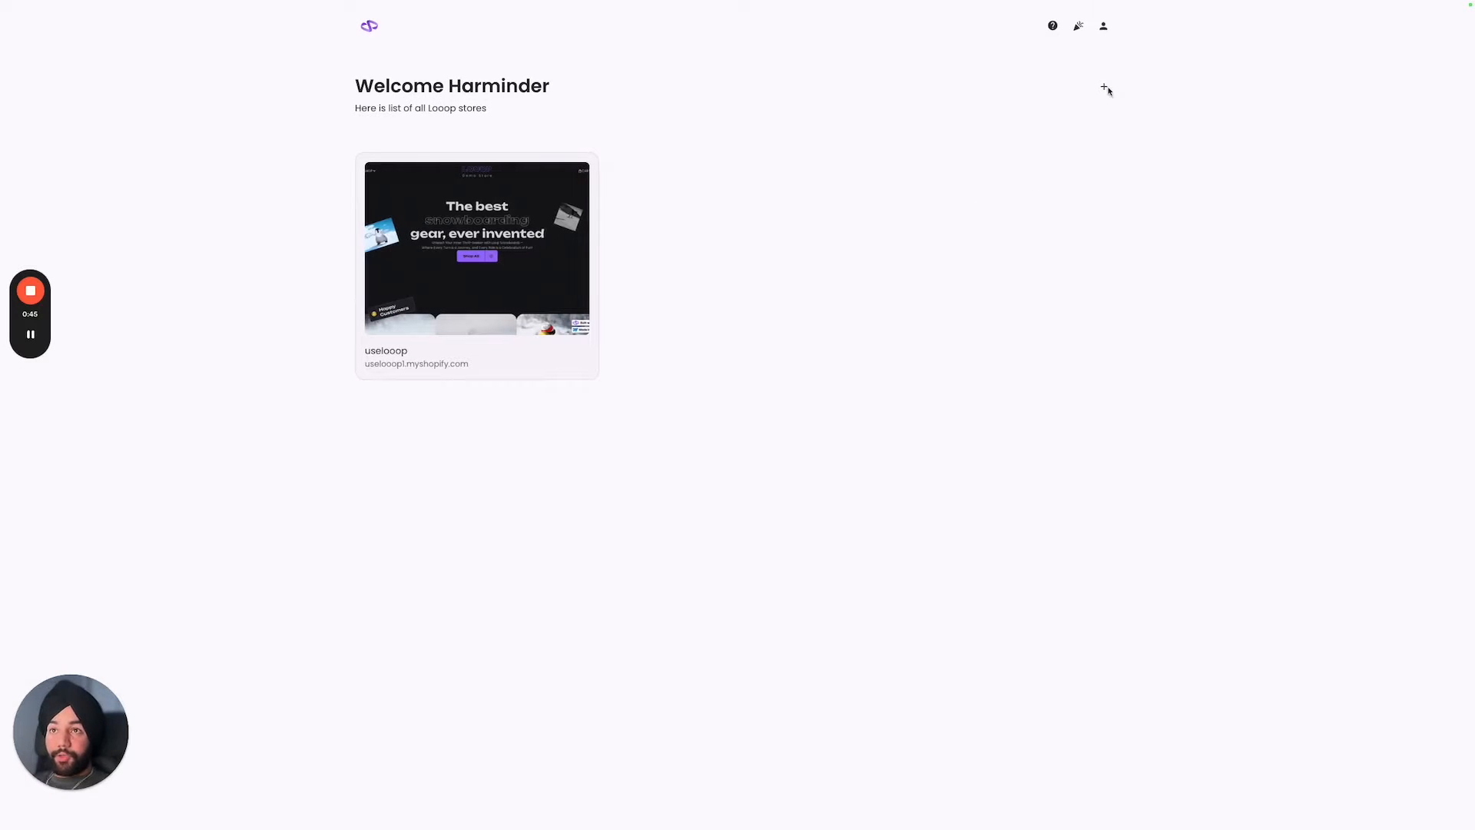
{"action": "left_click", "coordinate": [1104, 87]}
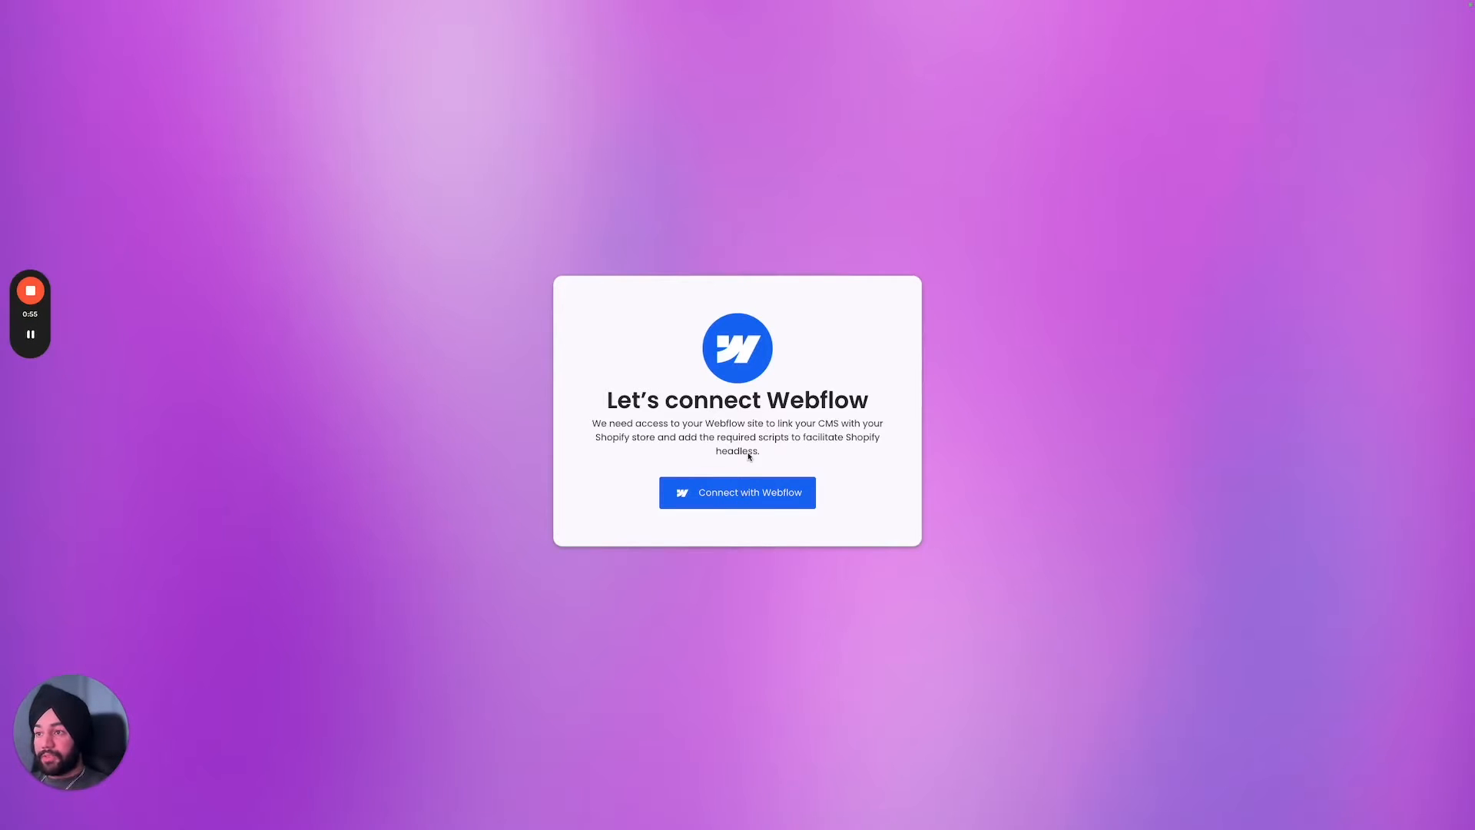
{"action": "left_click", "coordinate": [750, 498]}
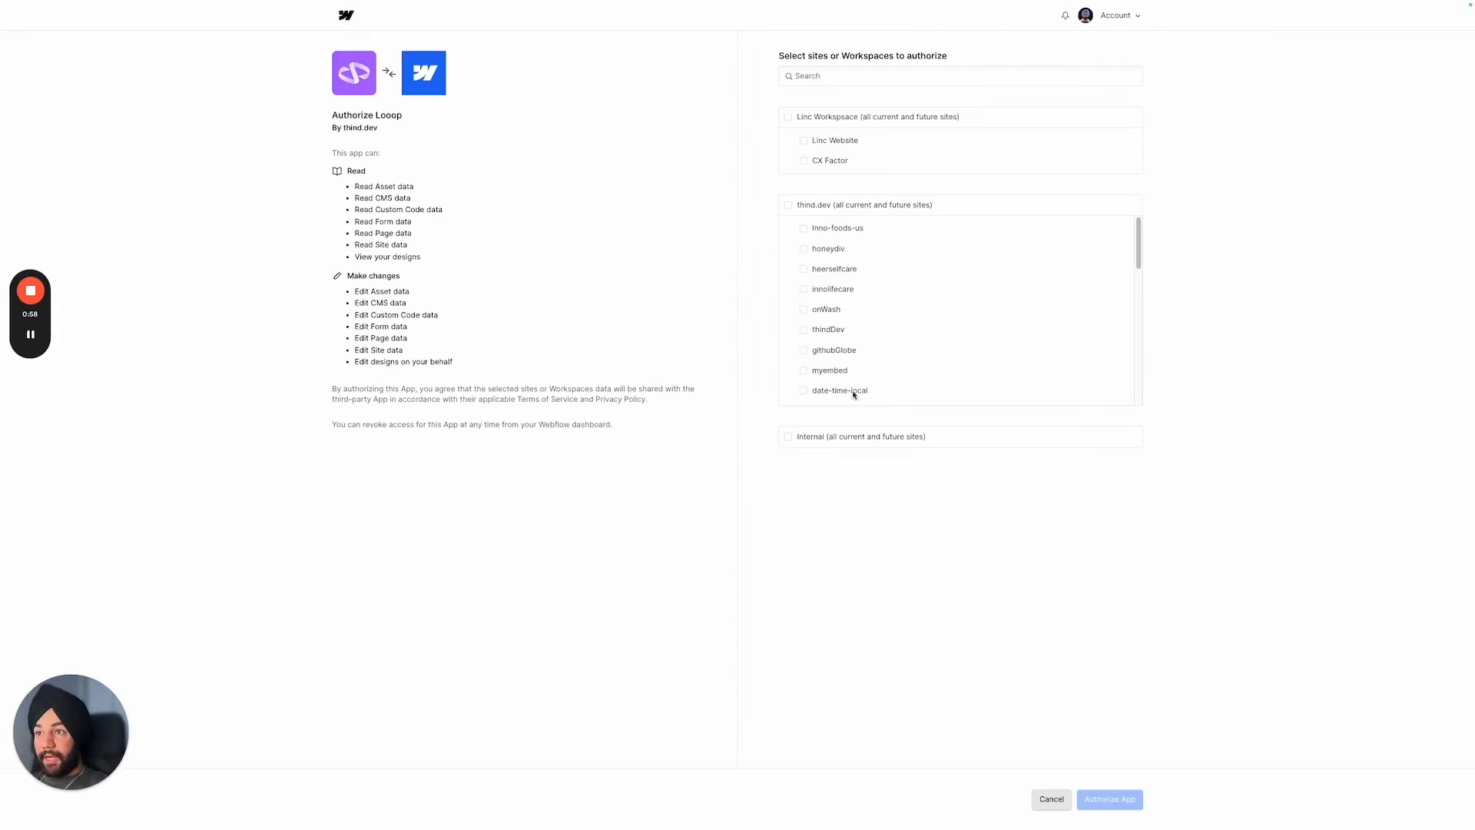
Authorize the Looop app for the webflowdemo site in the thind.dev workspace.
{"action": "scroll", "coordinate": [854, 394], "scroll_direction": "down", "scroll_amount": 6}
{"action": "left_click", "coordinate": [854, 394]}
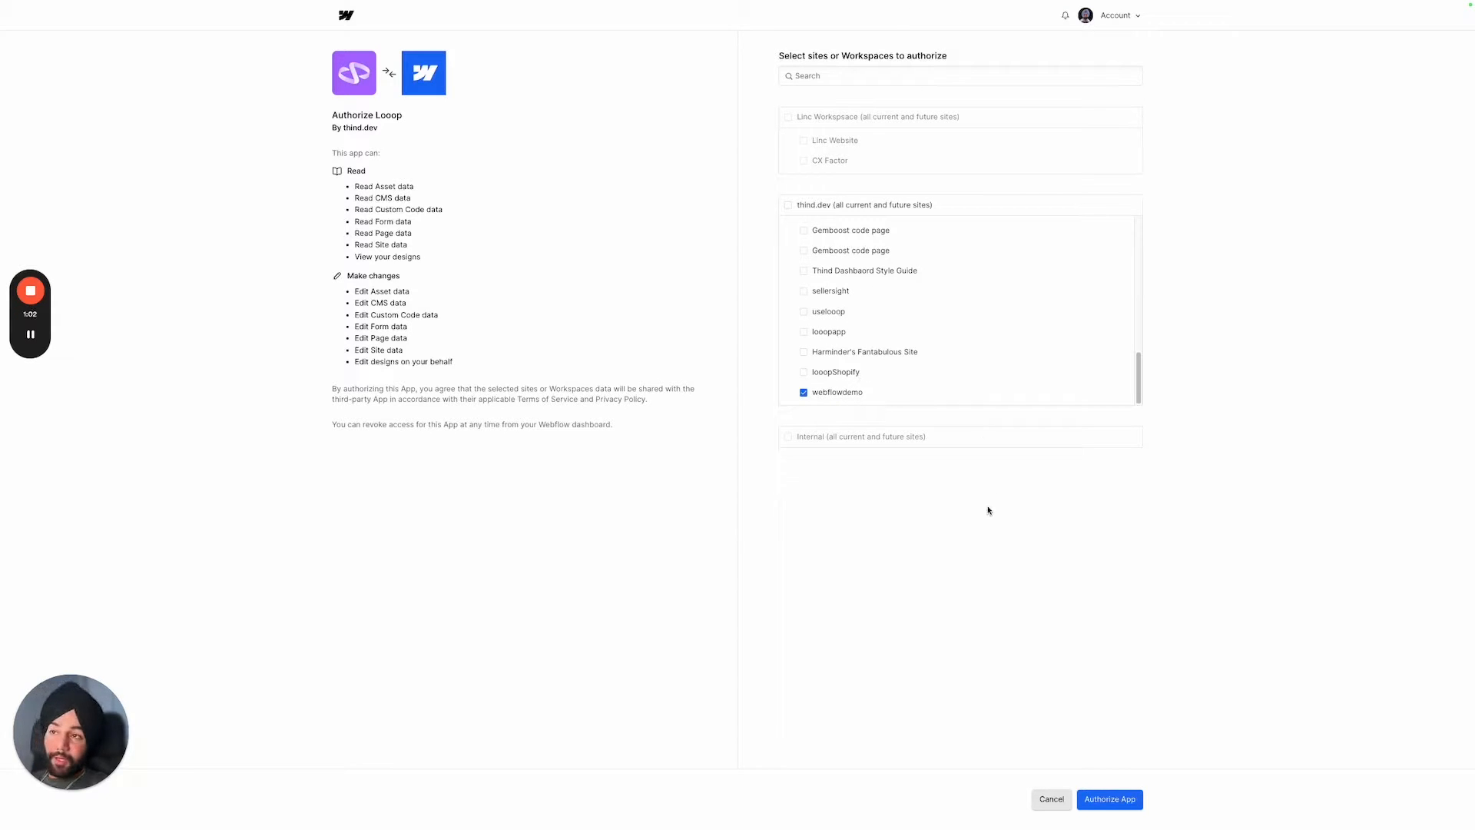
{"action": "left_click", "coordinate": [1119, 795]}
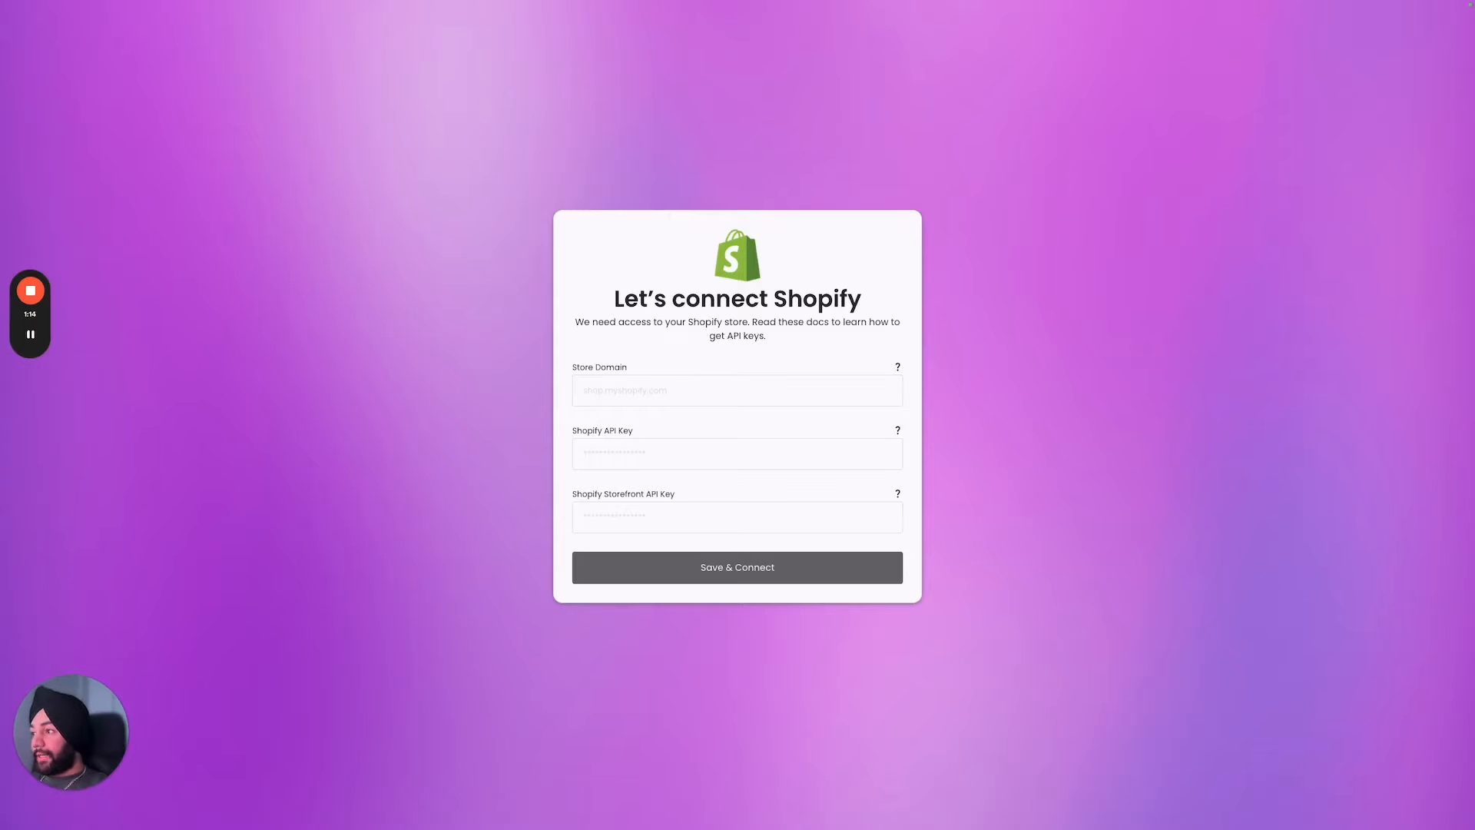
Switch to the Shopify admin of webflowdemo1 and open app development in the apps and sales channels settings.
{"action": "left_click", "coordinate": [78, 274]}
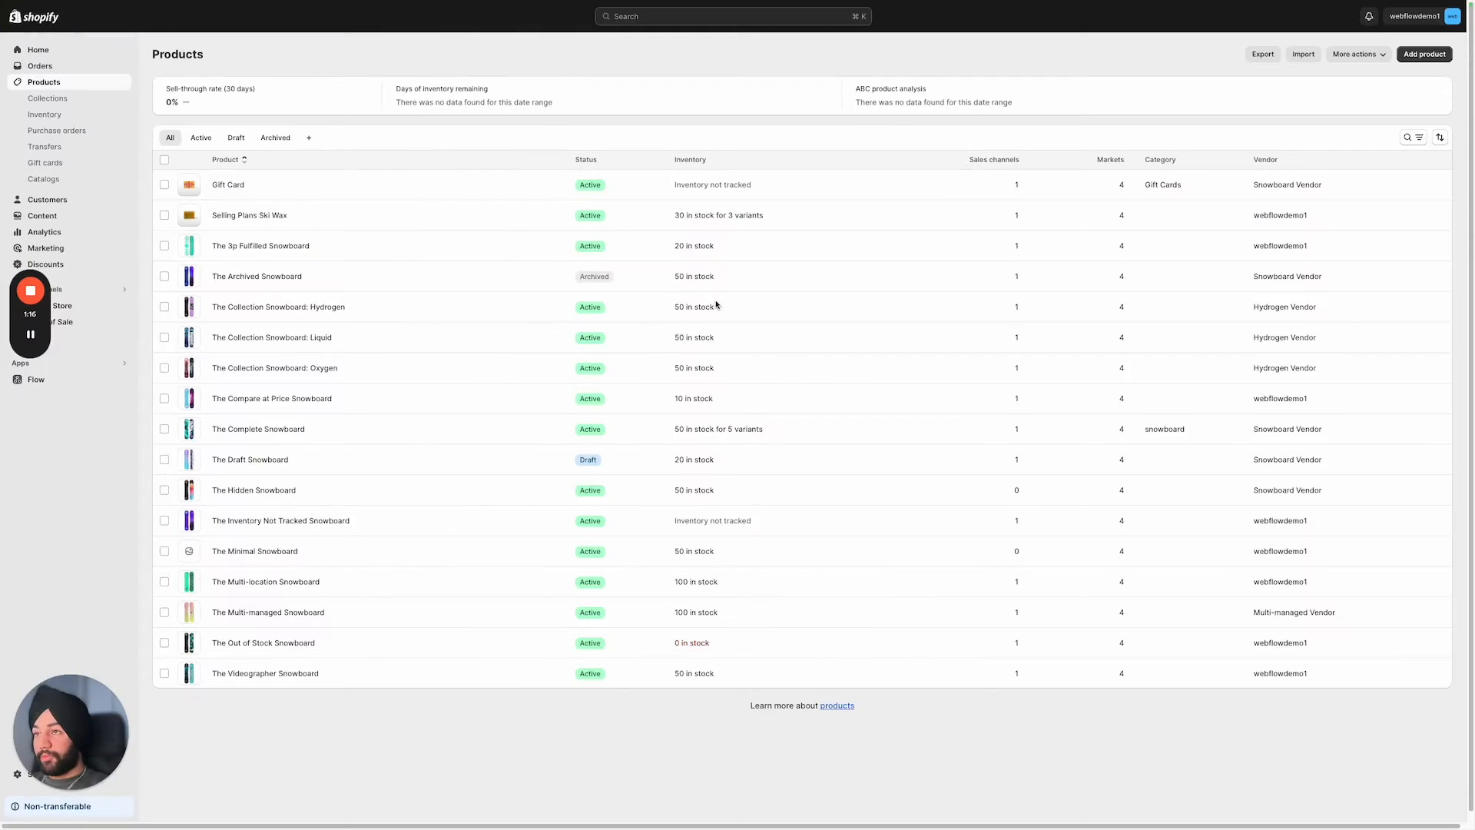
{"action": "left_click", "coordinate": [83, 365]}
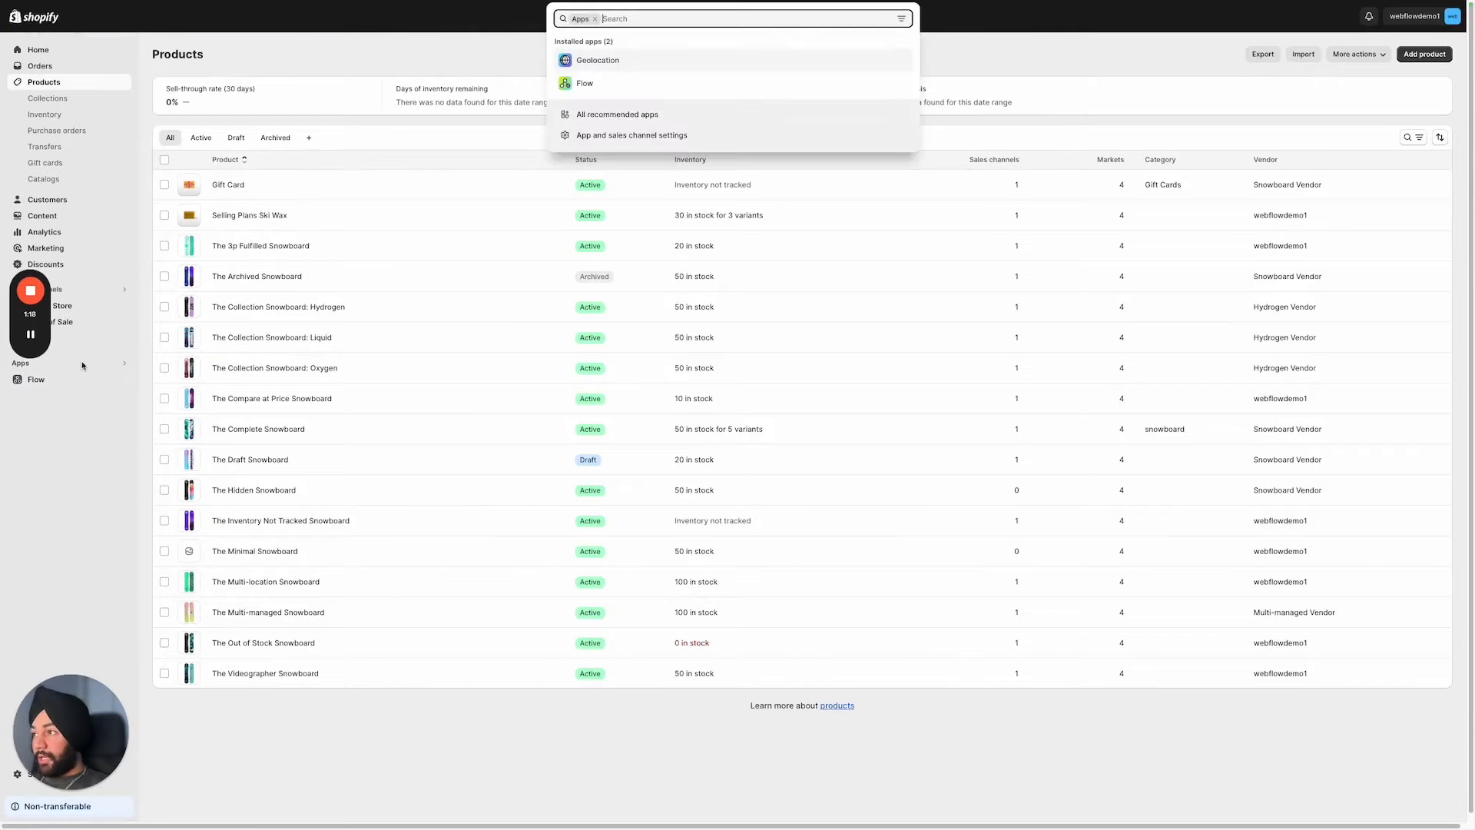
{"action": "left_click", "coordinate": [632, 135]}
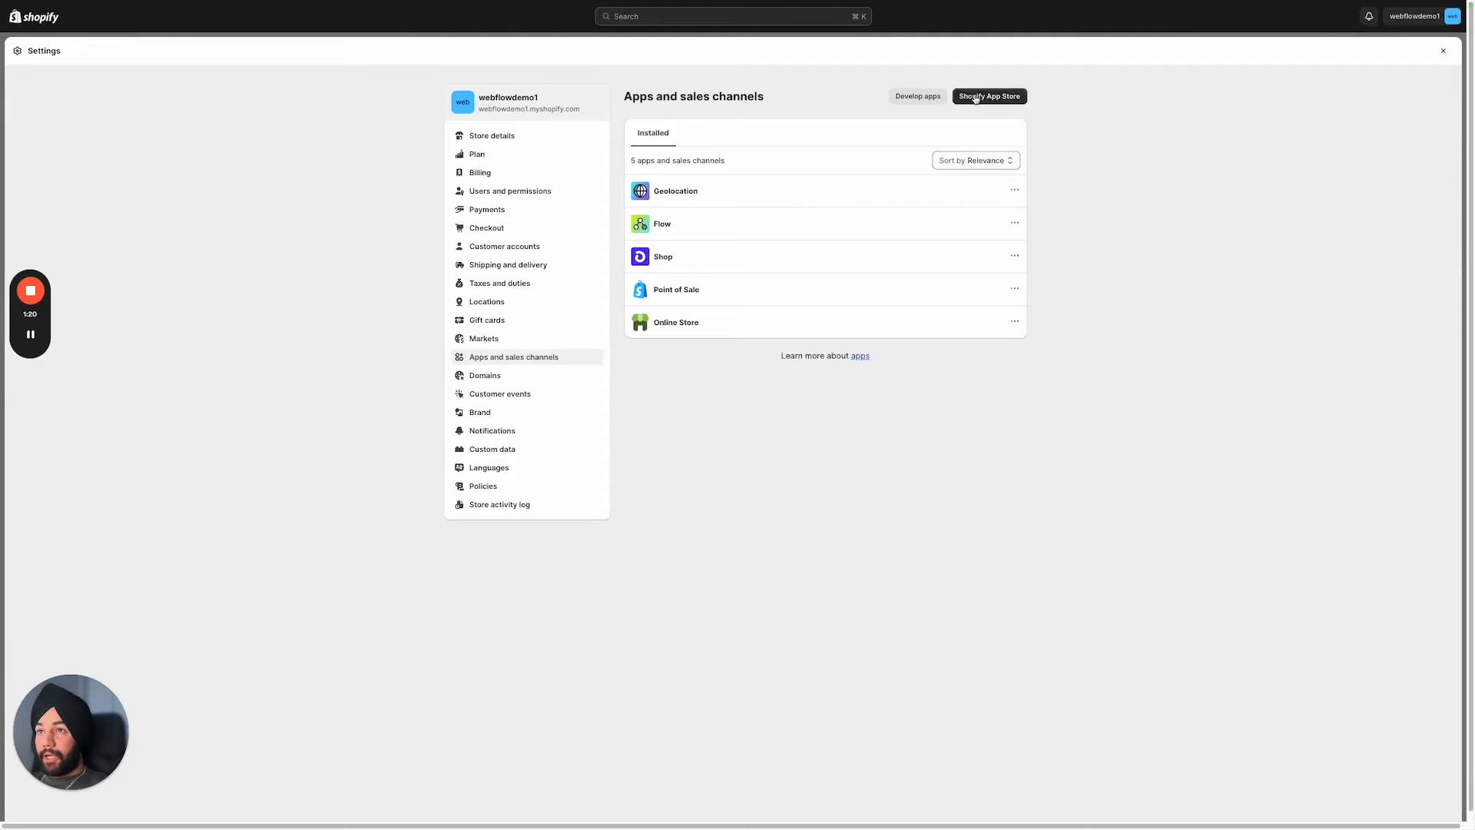
{"action": "left_click", "coordinate": [918, 97]}
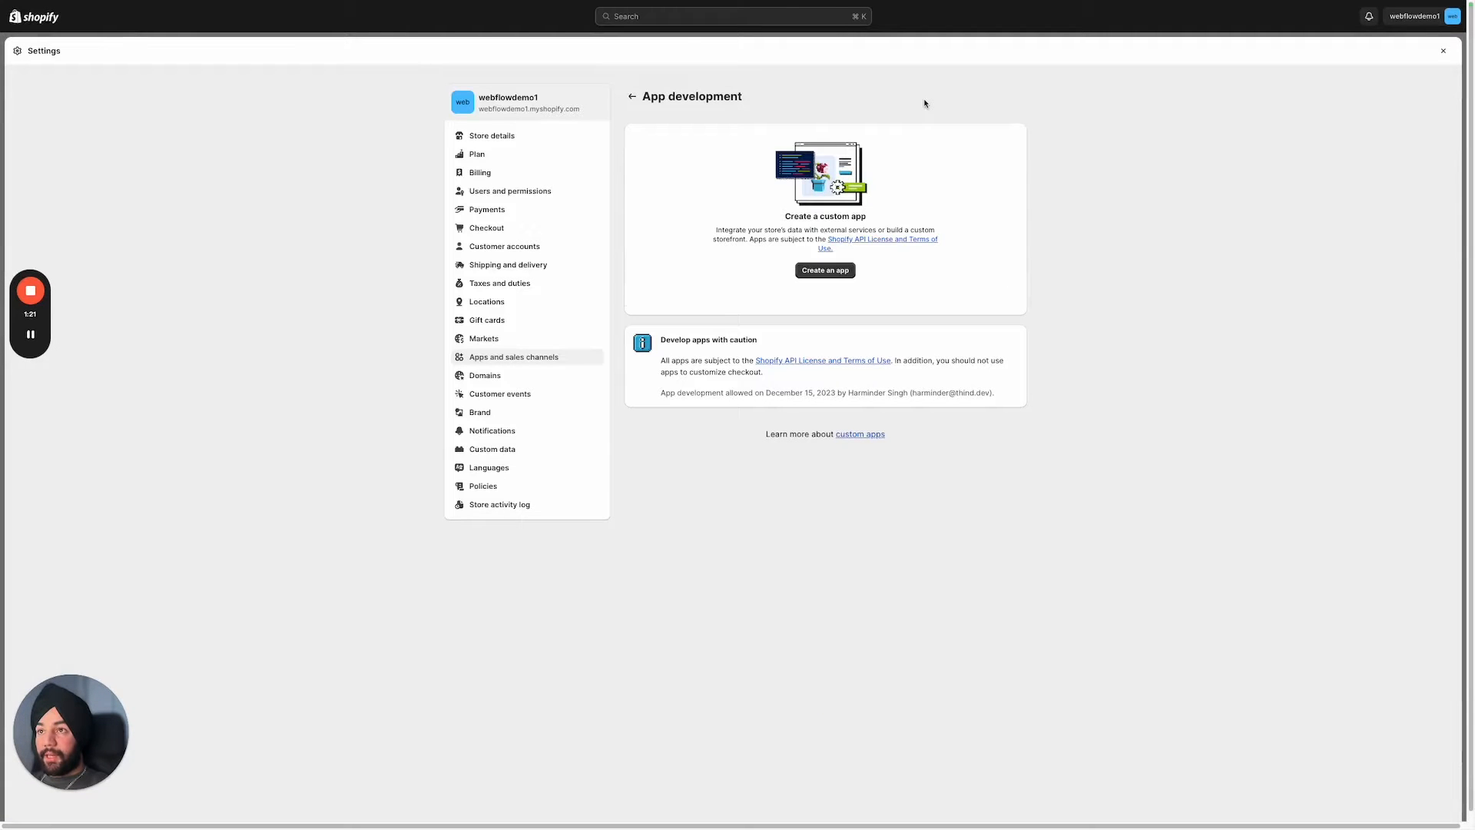
Create a custom app named looop.
{"action": "left_click", "coordinate": [825, 271]}
{"action": "type", "text": "looop"}
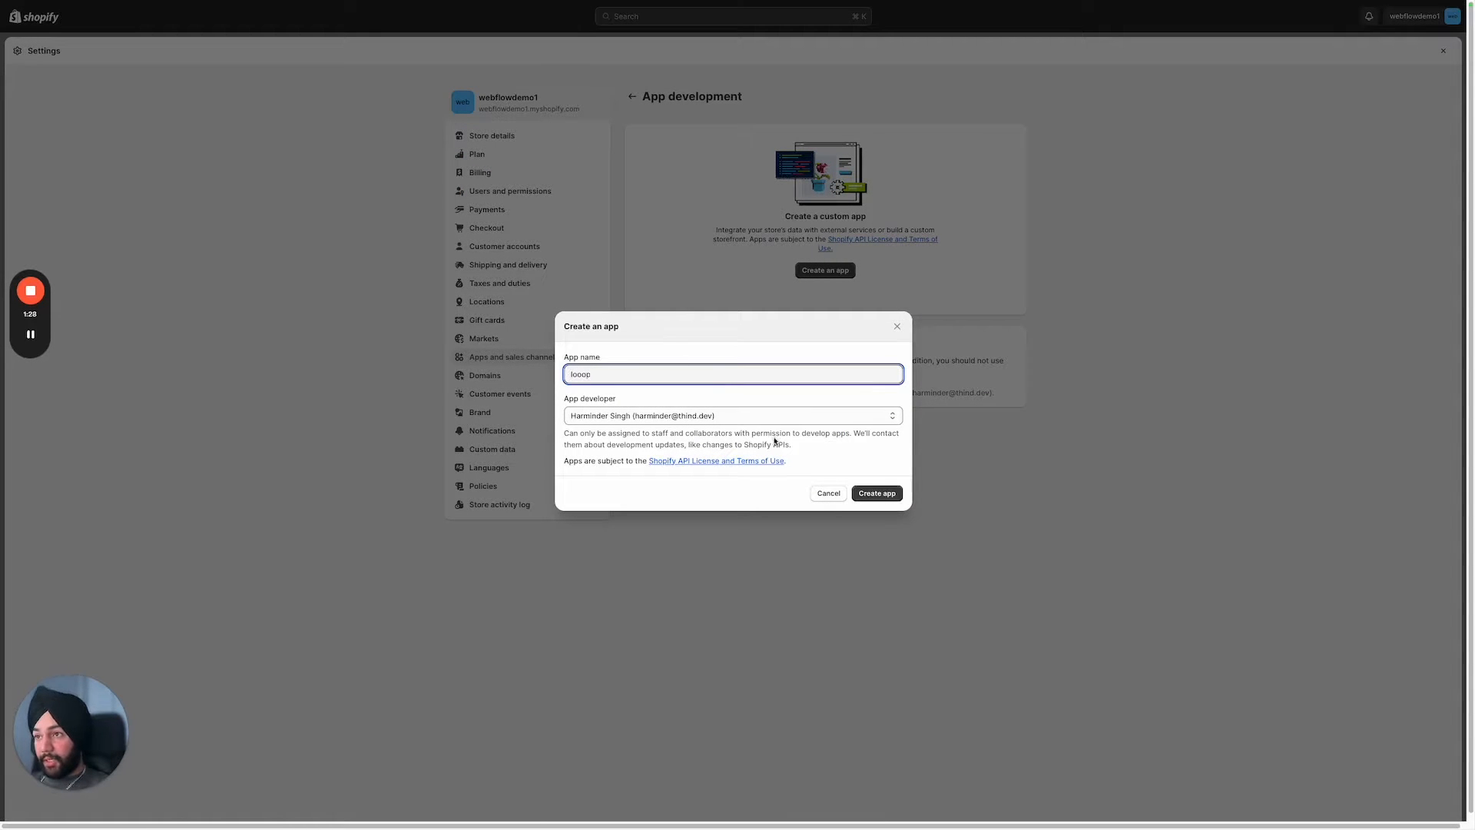
{"action": "left_click", "coordinate": [887, 492]}
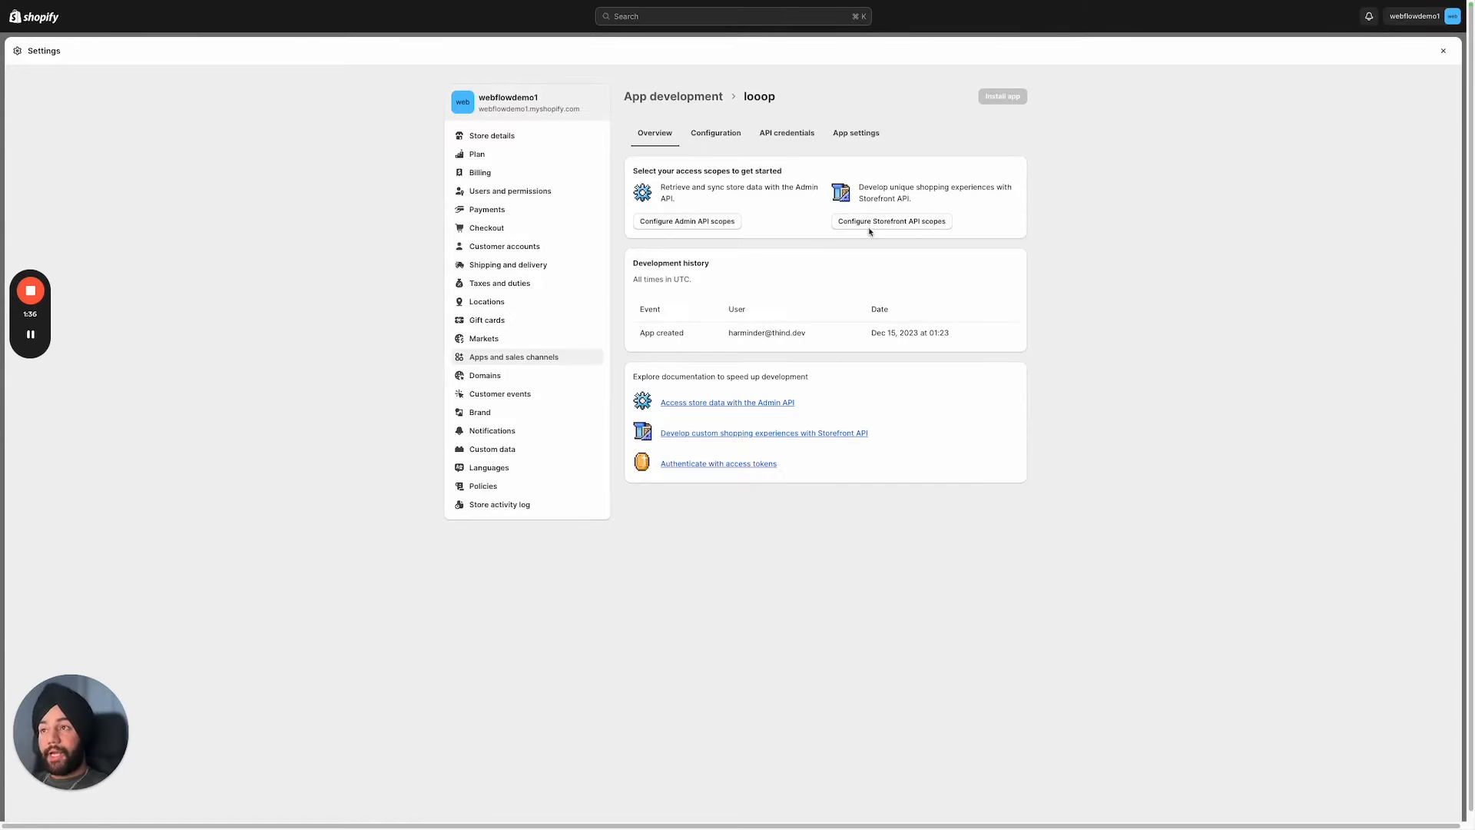
Open the looop app's Admin API scope configuration and enable write and read access for inventory.
{"action": "left_click", "coordinate": [727, 223]}
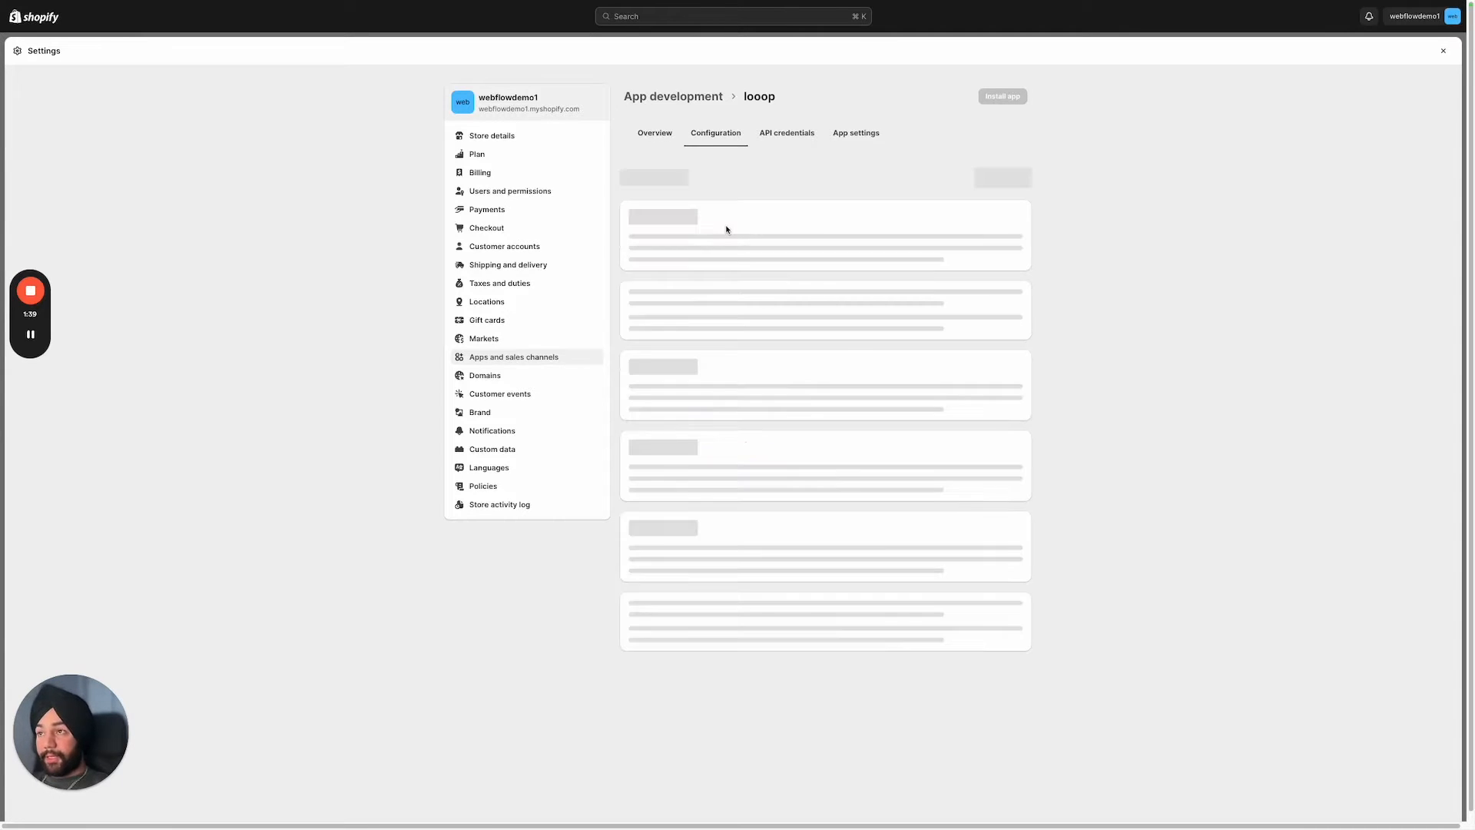
{"action": "scroll", "coordinate": [915, 329], "scroll_direction": "down", "scroll_amount": 1}
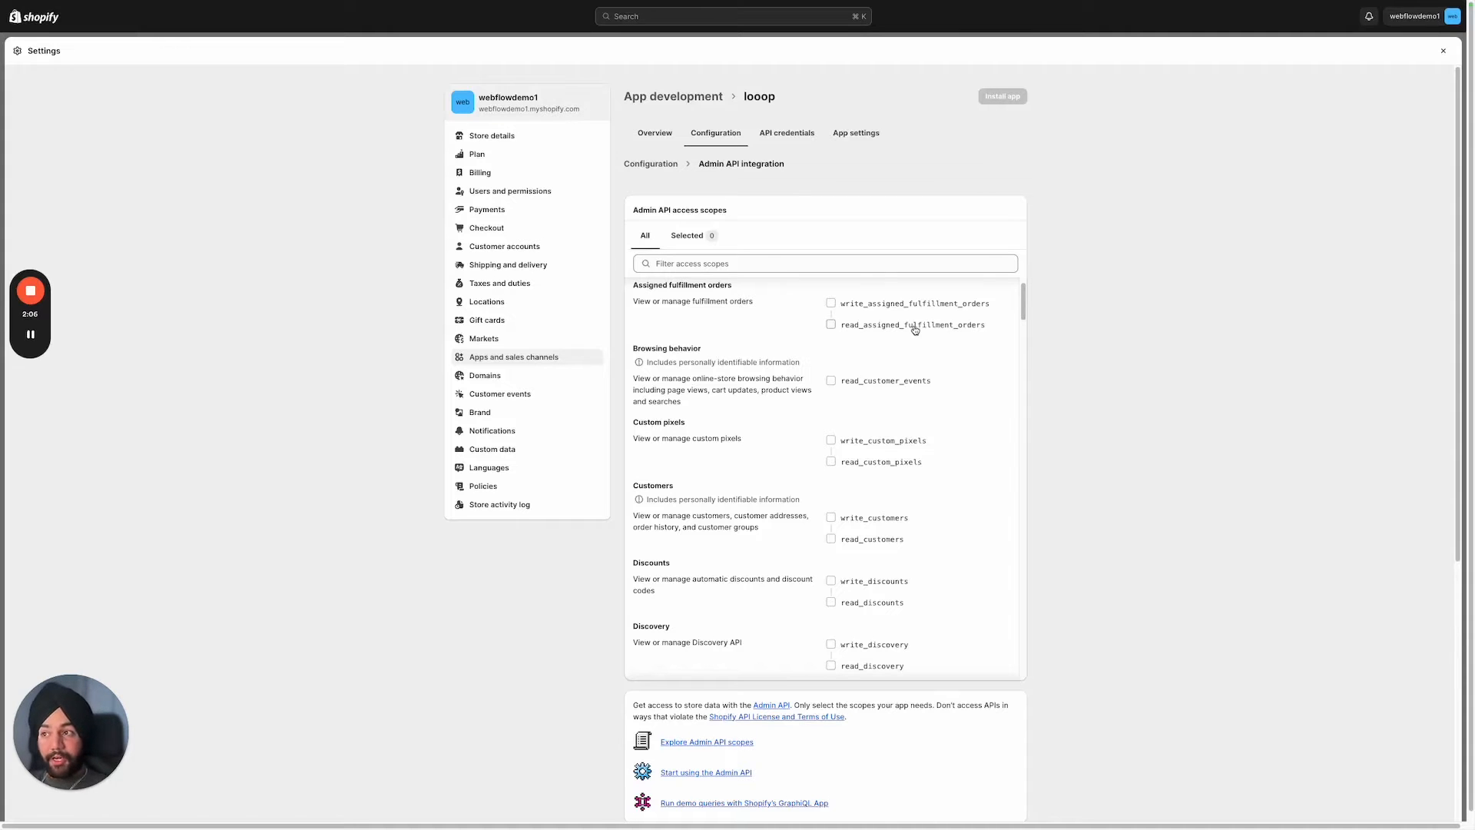
{"action": "scroll", "coordinate": [915, 330], "scroll_direction": "down", "scroll_amount": 3}
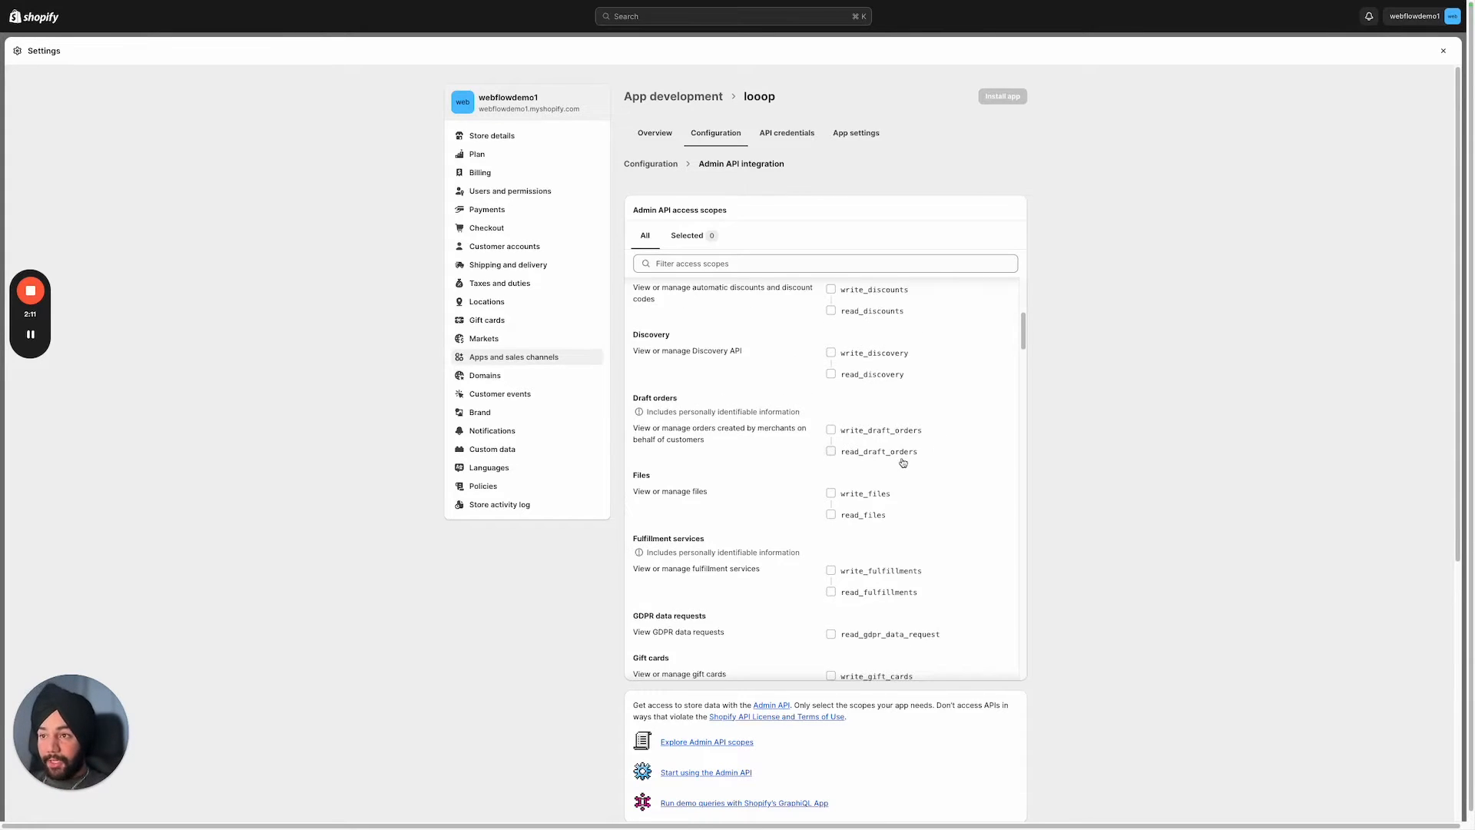
{"action": "scroll", "coordinate": [922, 395], "scroll_direction": "up", "scroll_amount": 2}
{"action": "scroll", "coordinate": [922, 393], "scroll_direction": "up", "scroll_amount": 3}
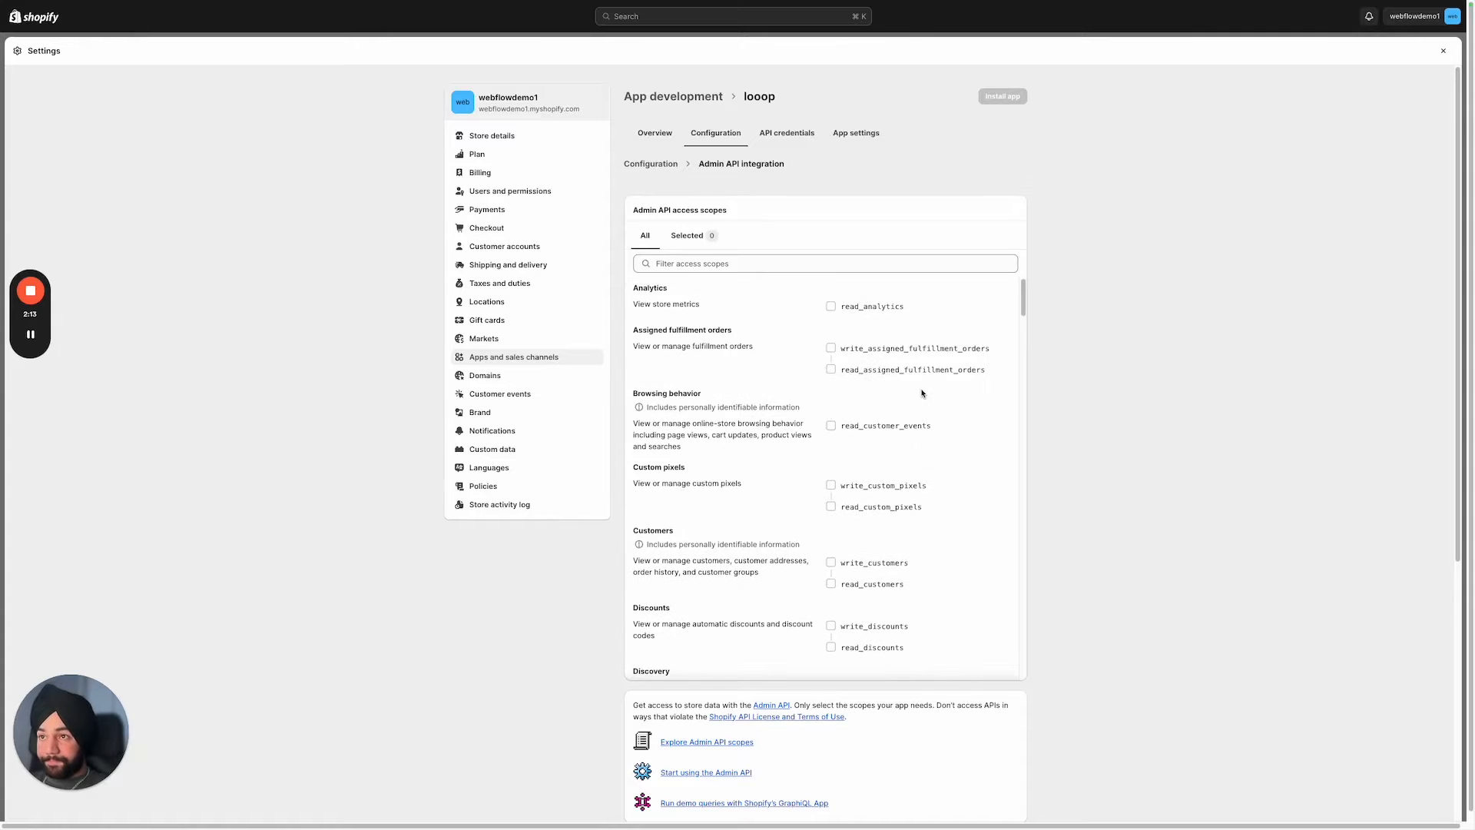
{"action": "scroll", "coordinate": [908, 399], "scroll_direction": "down", "scroll_amount": 1}
{"action": "scroll", "coordinate": [911, 461], "scroll_direction": "down", "scroll_amount": 5}
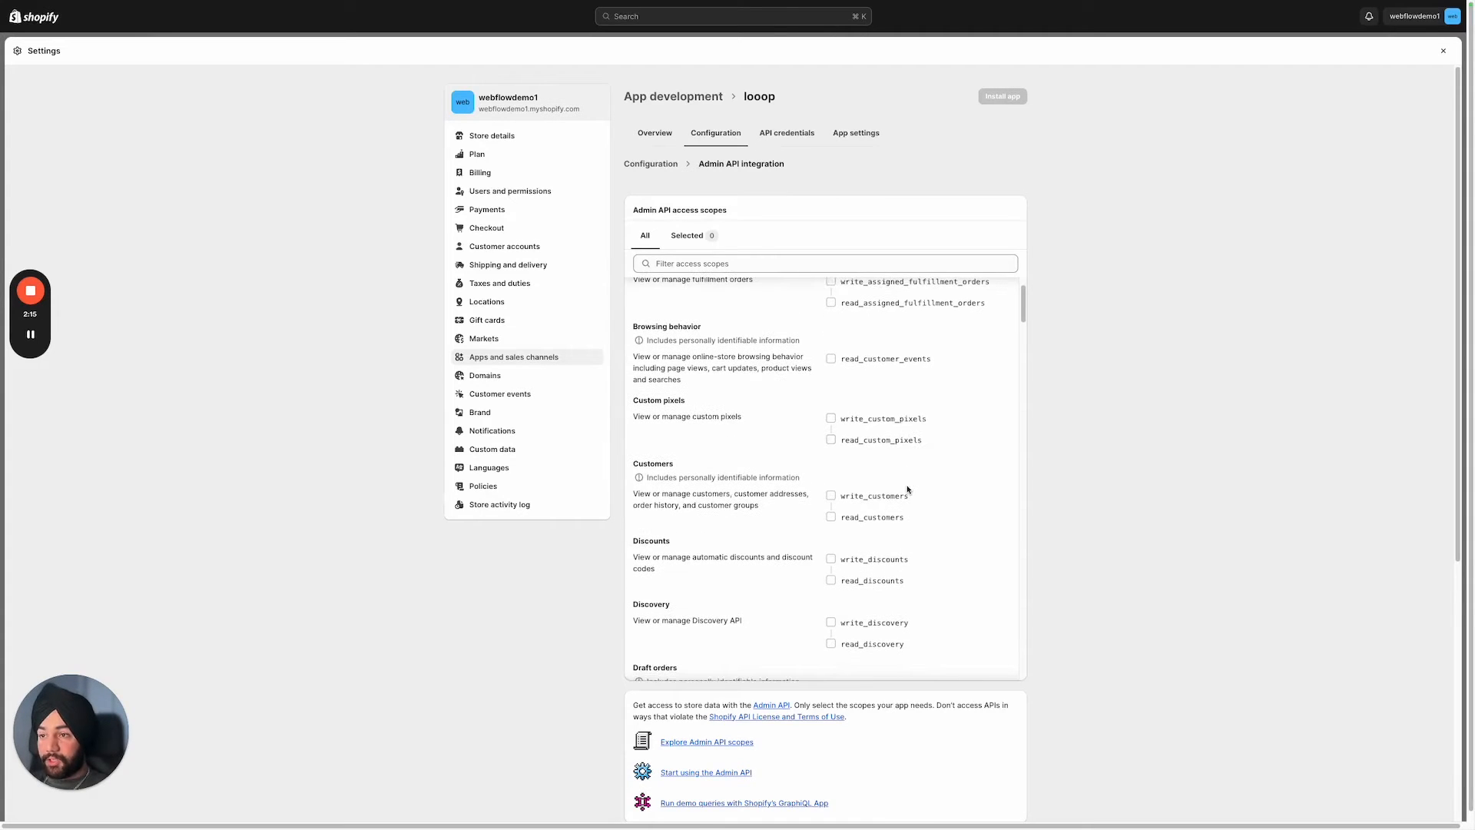
{"action": "scroll", "coordinate": [909, 489], "scroll_direction": "down", "scroll_amount": 5}
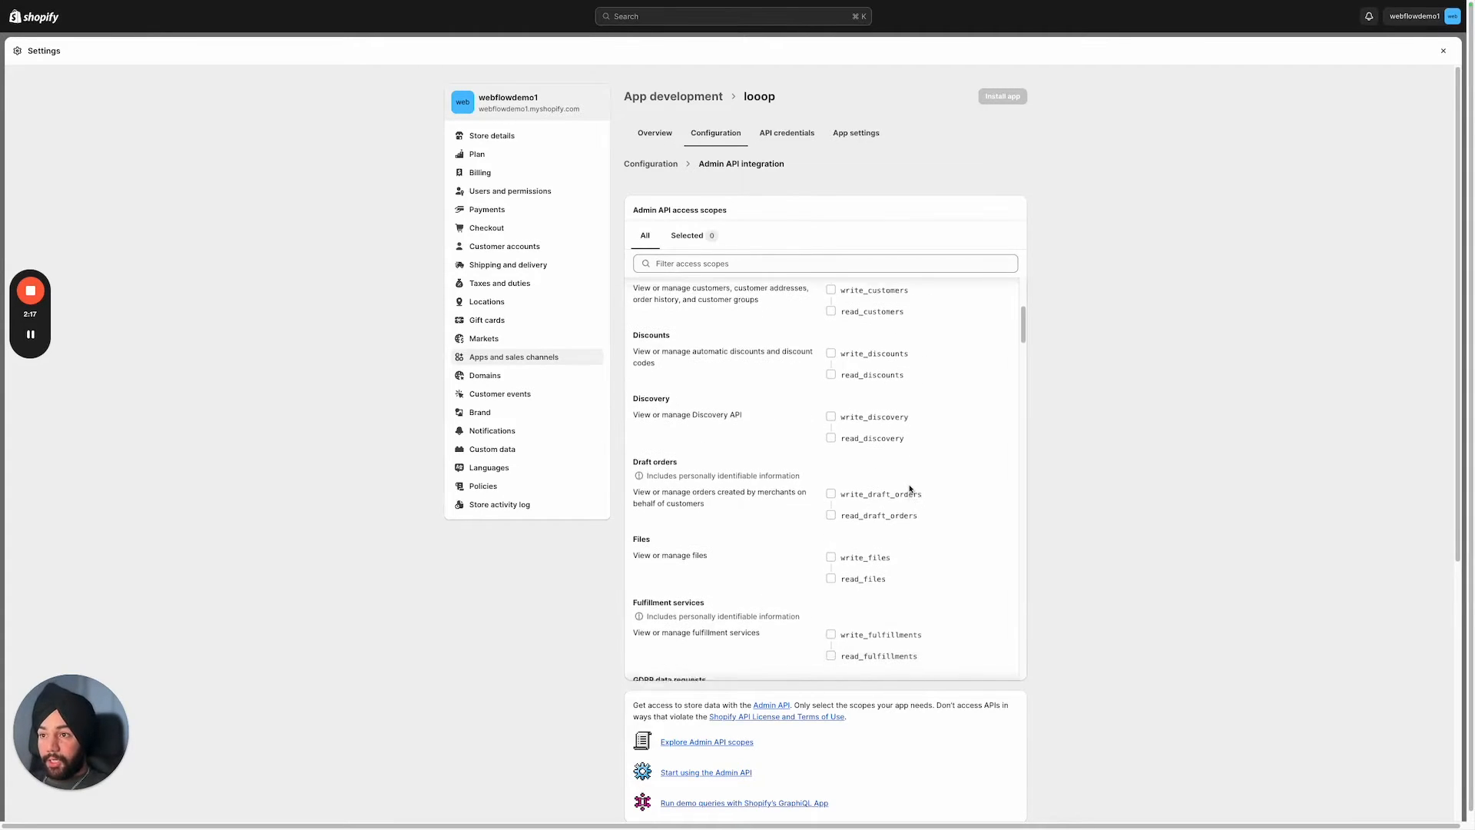
{"action": "scroll", "coordinate": [909, 488], "scroll_direction": "down", "scroll_amount": 2}
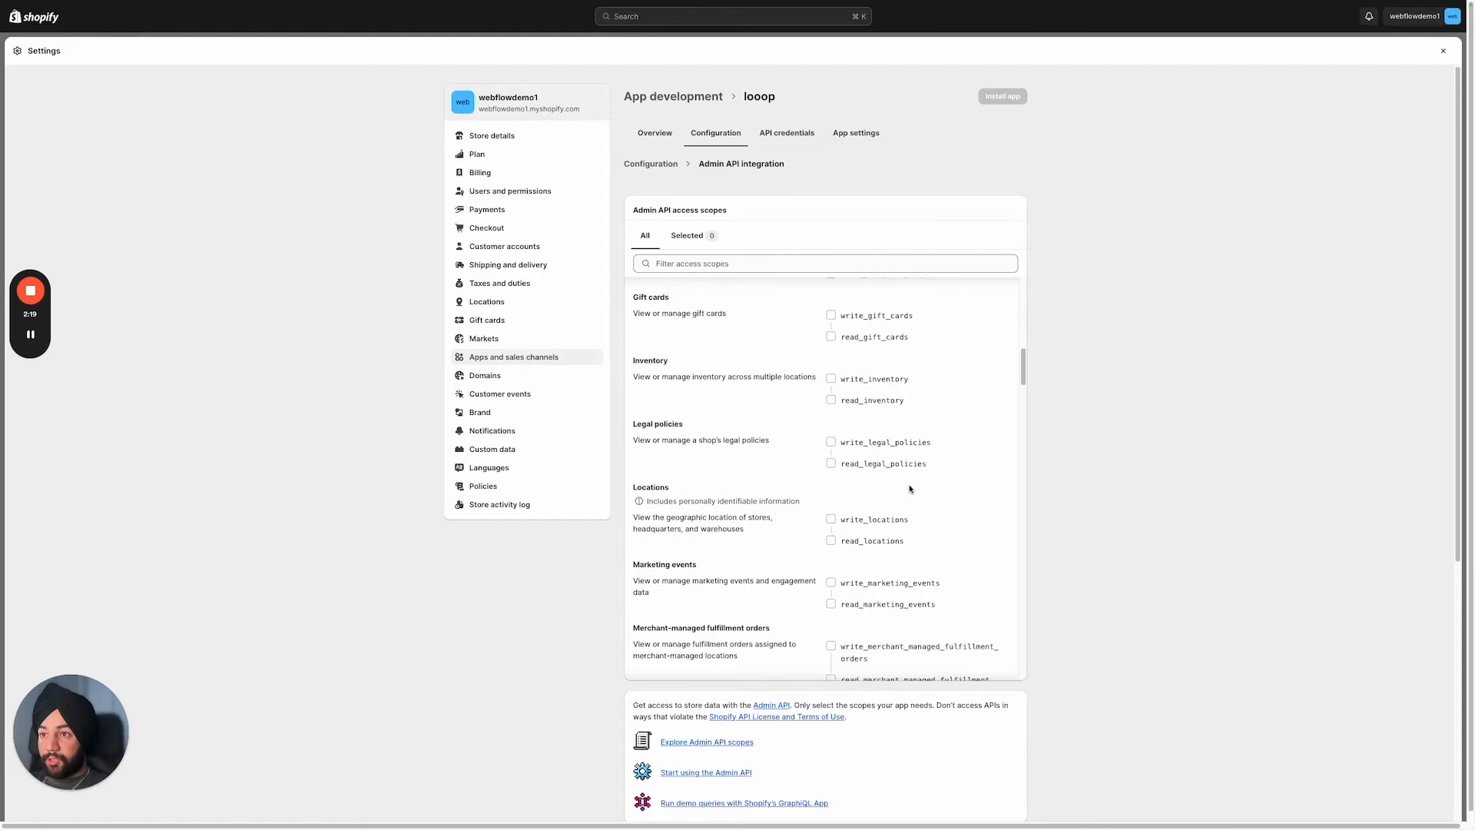
{"action": "left_click", "coordinate": [879, 380]}
Enable the write and read Admin API scopes for metaobject definitions and metaobject entries.
{"action": "scroll", "coordinate": [937, 492], "scroll_direction": "down", "scroll_amount": 3}
{"action": "left_click", "coordinate": [918, 525]}
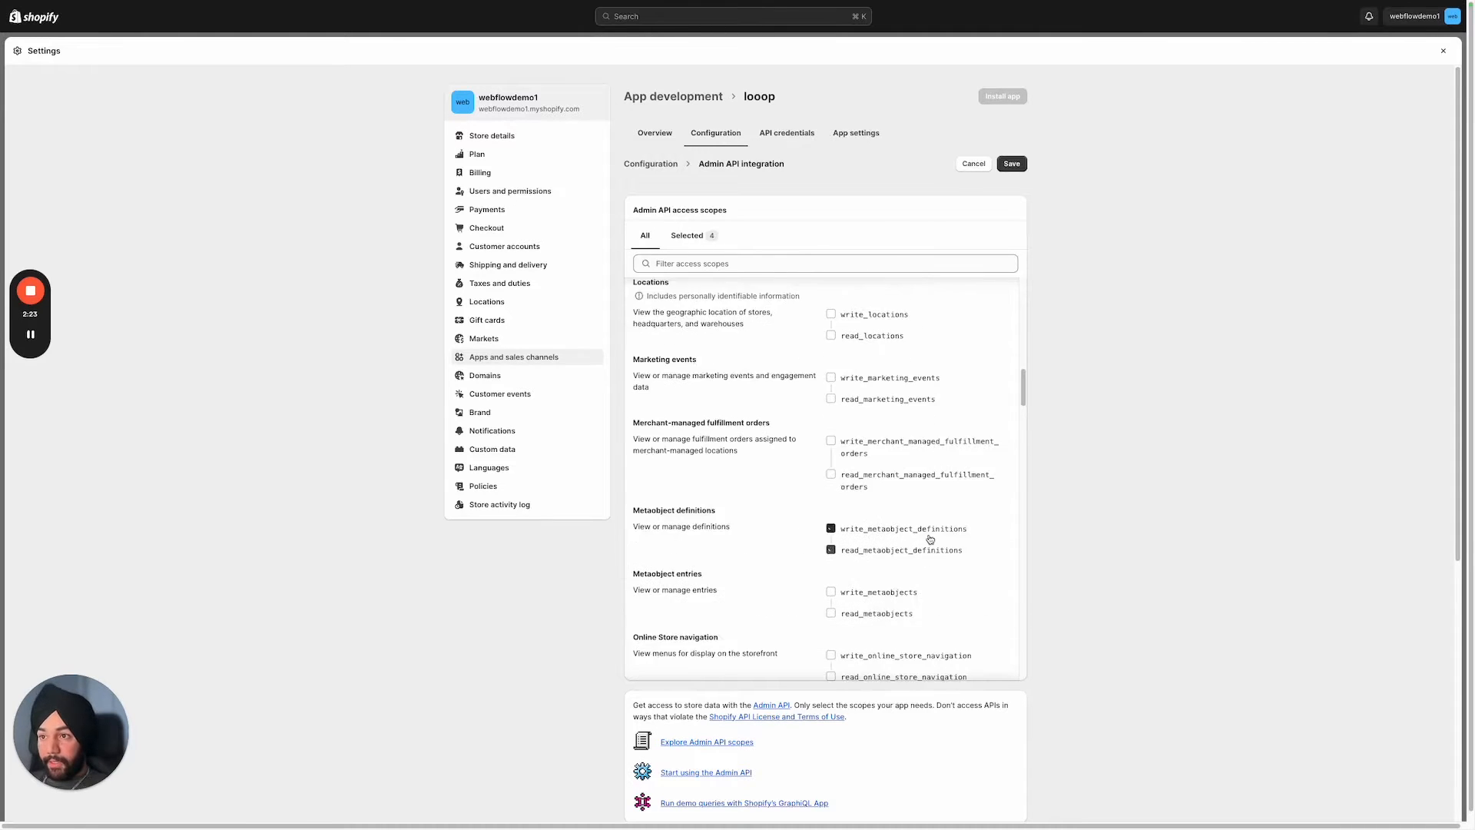
{"action": "scroll", "coordinate": [930, 550], "scroll_direction": "down", "scroll_amount": 1}
{"action": "left_click", "coordinate": [906, 525]}
Enable the write and read Admin API scopes for Online Store pages.
{"action": "scroll", "coordinate": [973, 528], "scroll_direction": "down", "scroll_amount": 4}
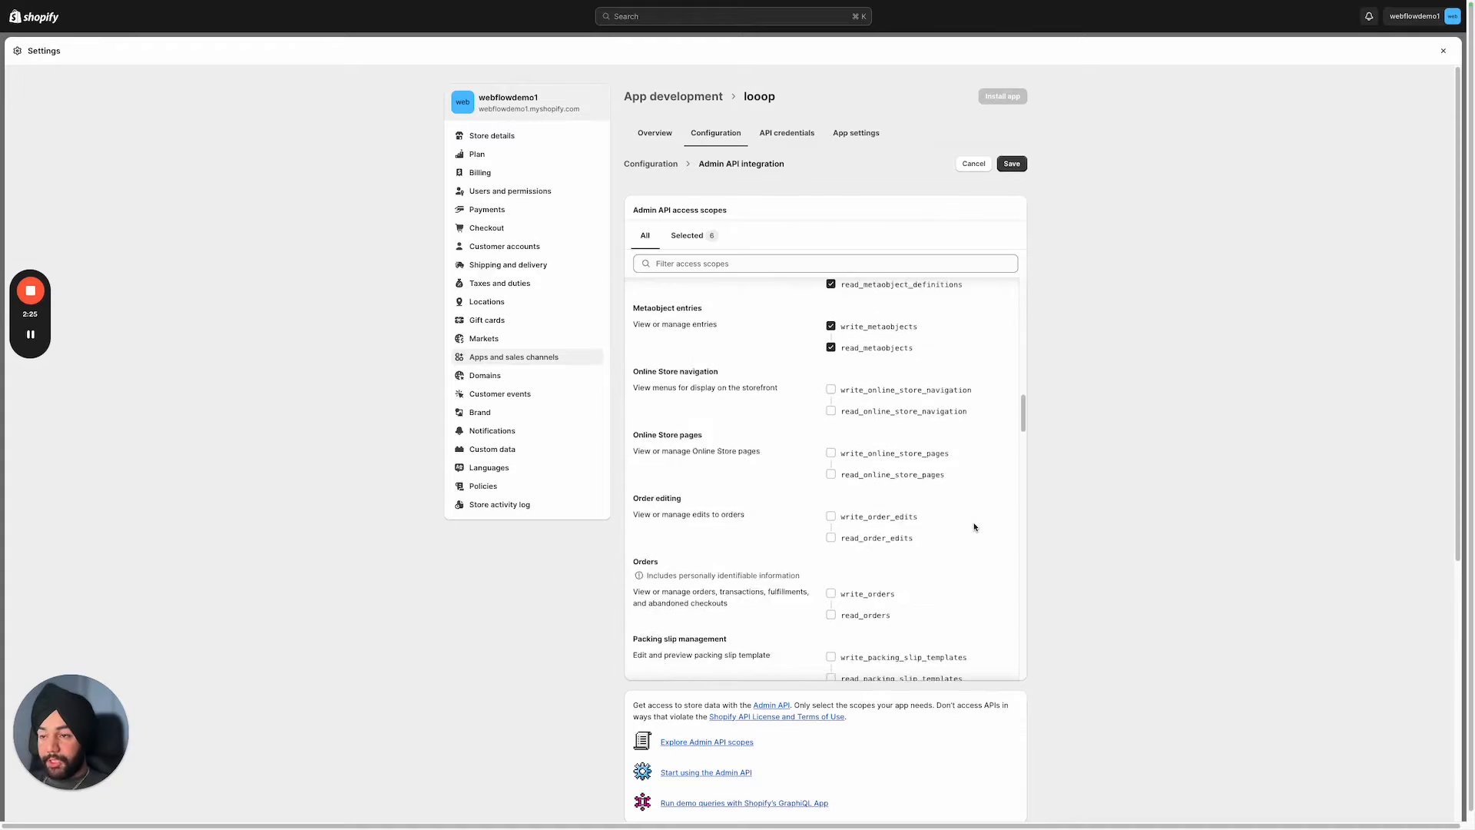
{"action": "scroll", "coordinate": [973, 527], "scroll_direction": "down", "scroll_amount": 1}
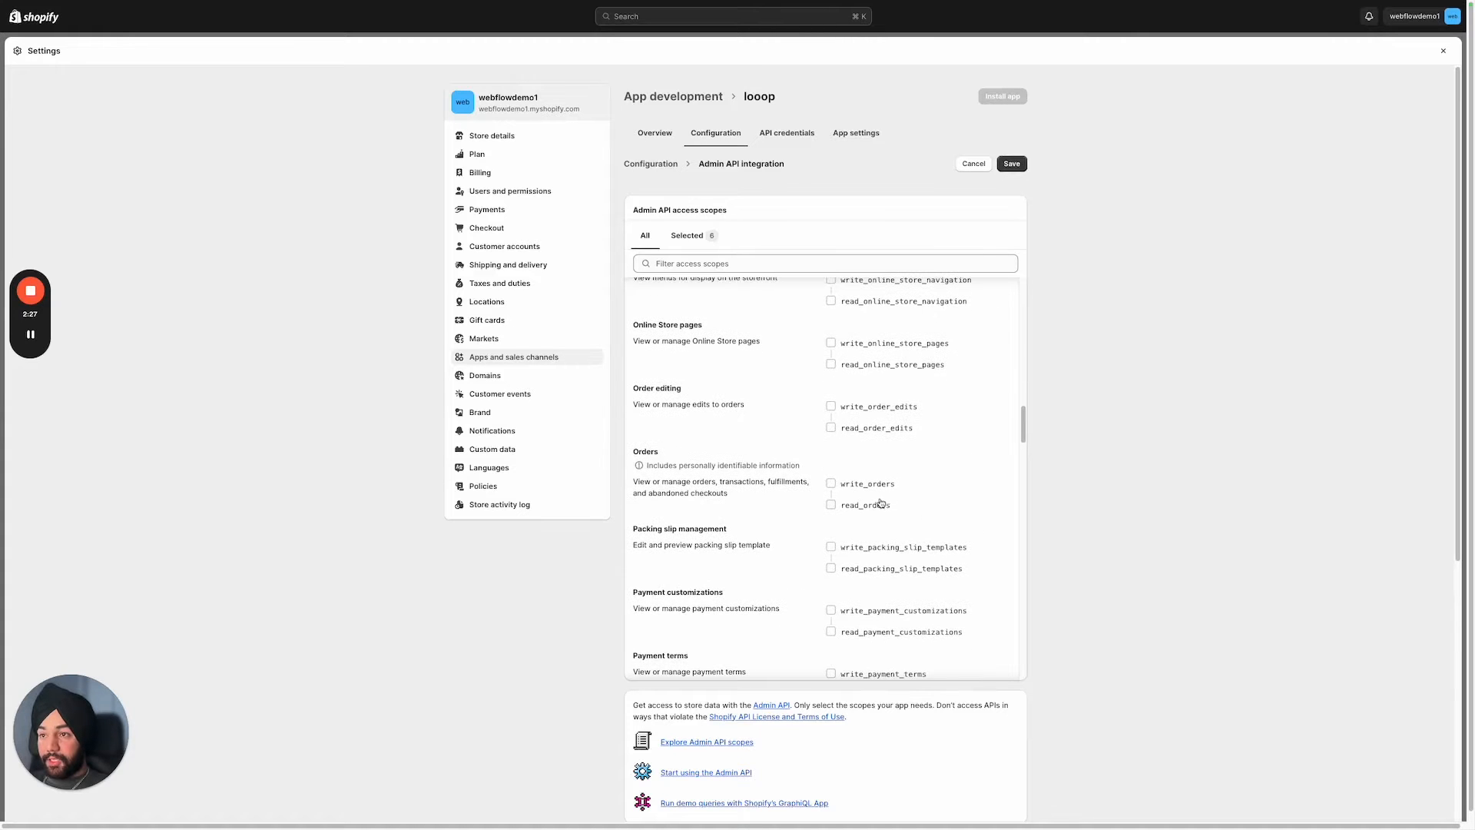
{"action": "scroll", "coordinate": [899, 454], "scroll_direction": "down", "scroll_amount": 1}
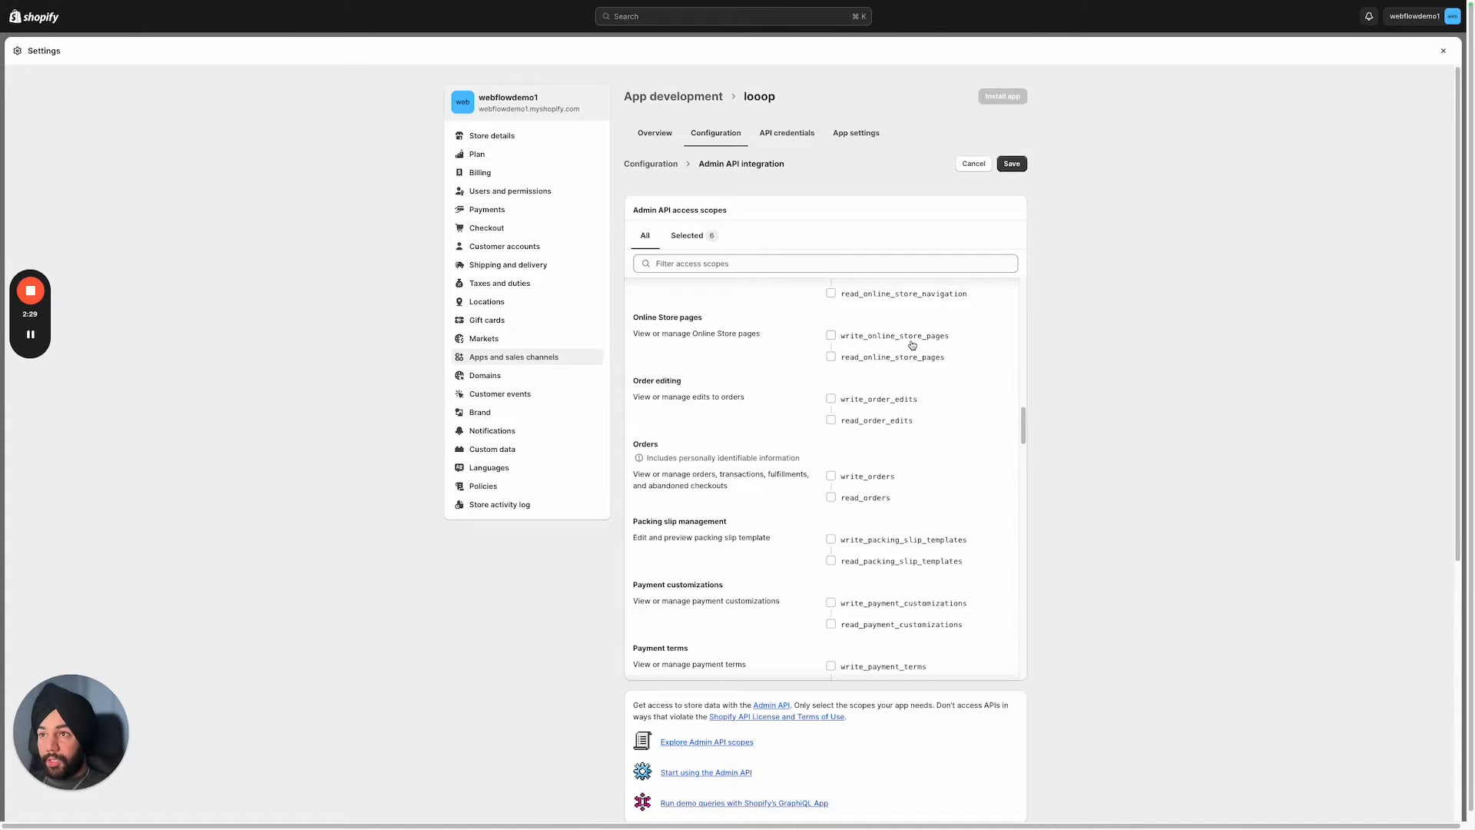
{"action": "scroll", "coordinate": [941, 492], "scroll_direction": "down", "scroll_amount": 3}
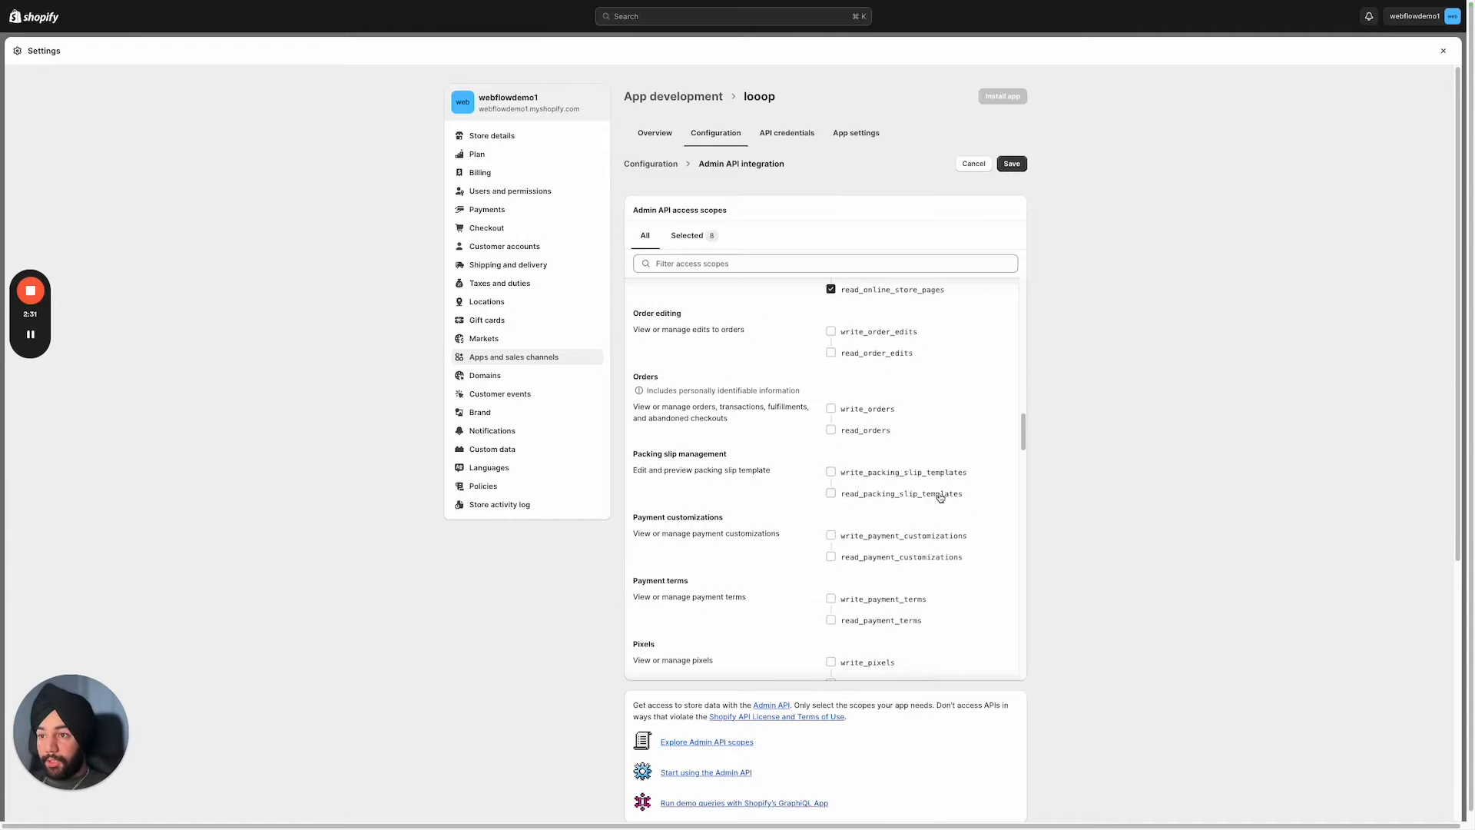
Enable the write and read Admin API scopes for product feeds, product listings and products.
{"action": "scroll", "coordinate": [945, 532], "scroll_direction": "down", "scroll_amount": 5}
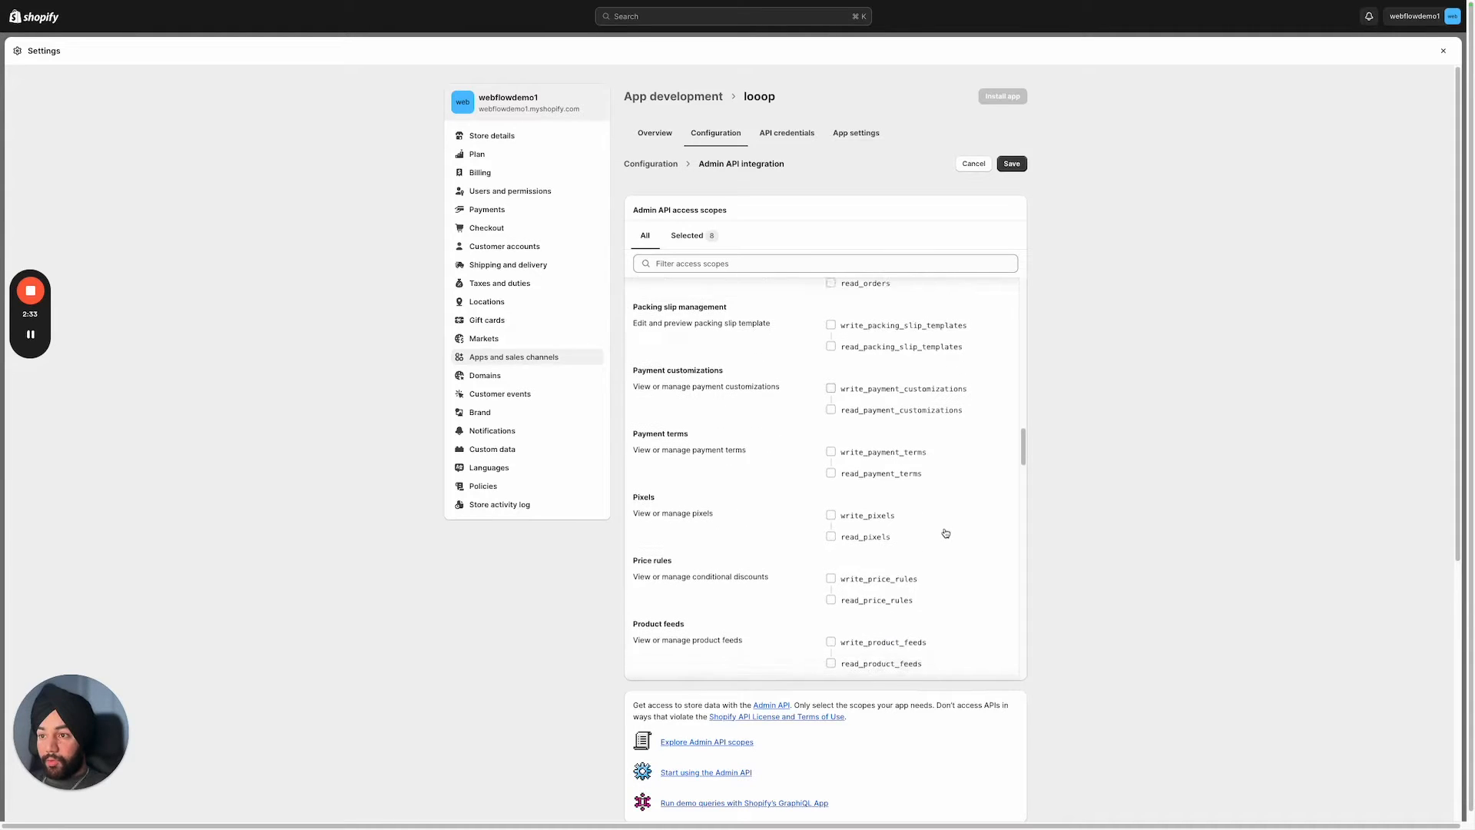
{"action": "scroll", "coordinate": [911, 553], "scroll_direction": "down", "scroll_amount": 1}
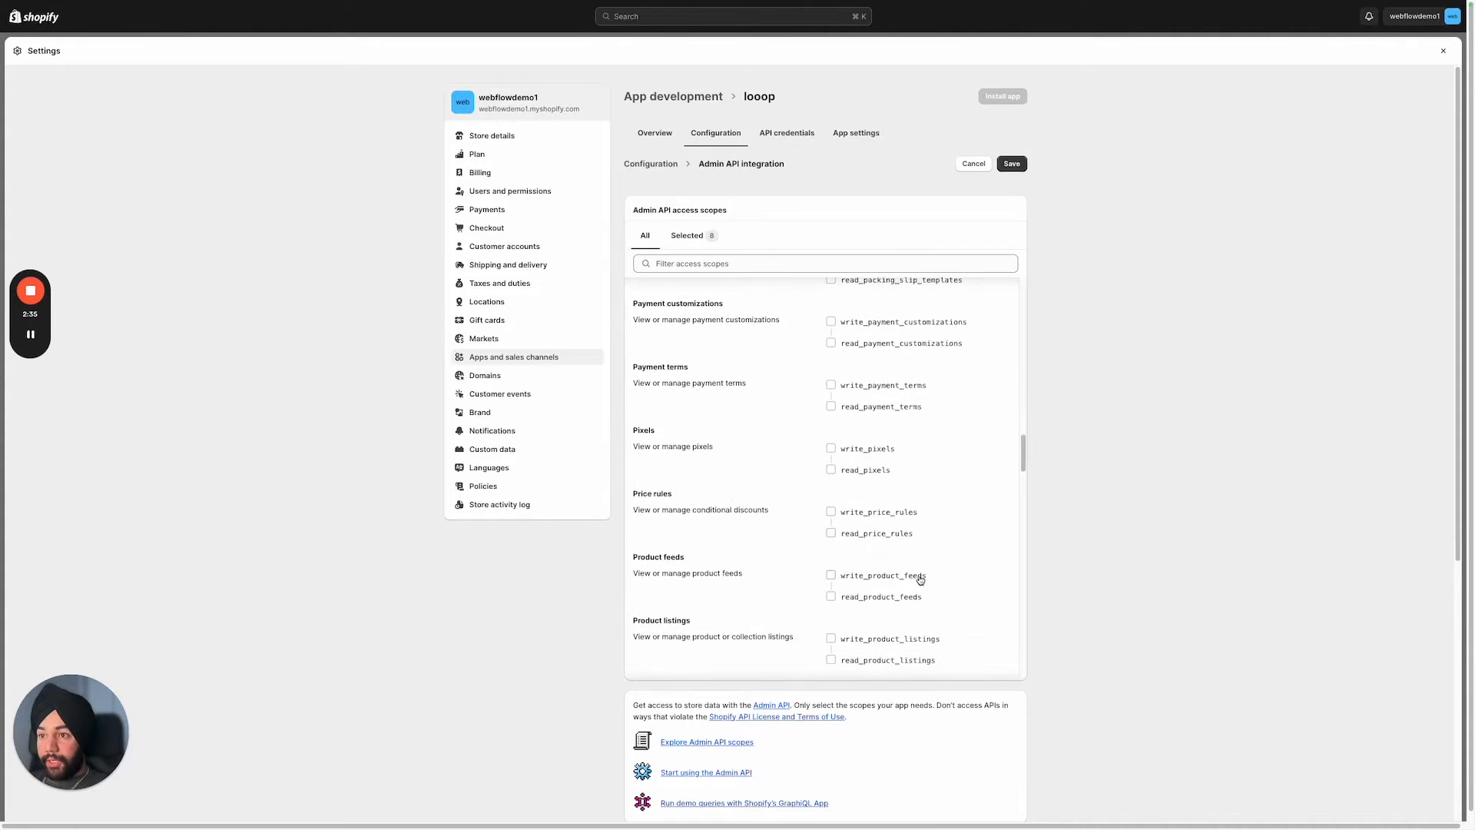
{"action": "scroll", "coordinate": [913, 574], "scroll_direction": "down", "scroll_amount": 3}
{"action": "left_click", "coordinate": [897, 492]}
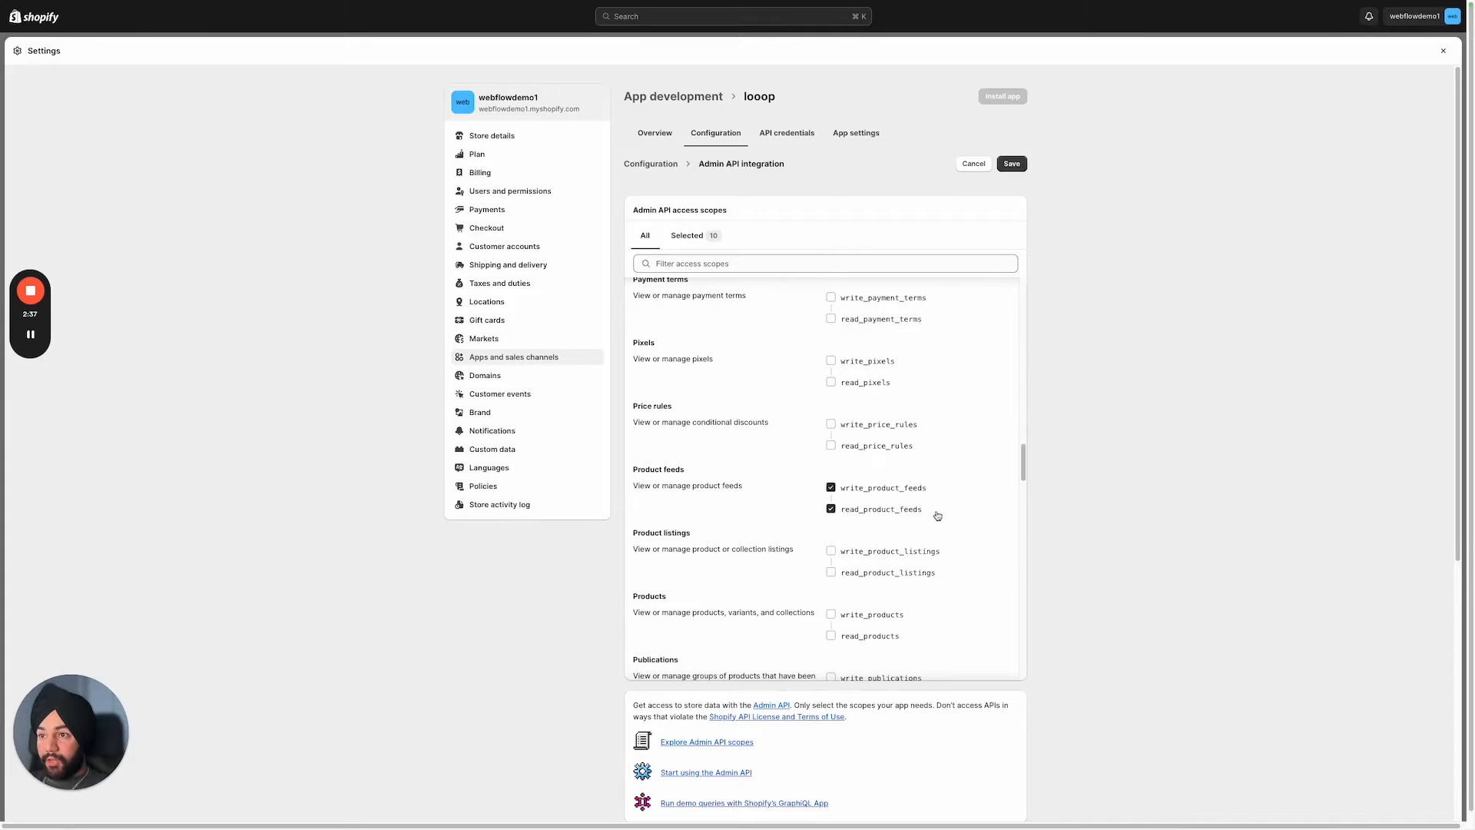
{"action": "scroll", "coordinate": [933, 515], "scroll_direction": "down", "scroll_amount": 1}
{"action": "left_click", "coordinate": [929, 522]}
{"action": "scroll", "coordinate": [922, 546], "scroll_direction": "down", "scroll_amount": 1}
{"action": "left_click", "coordinate": [909, 565]}
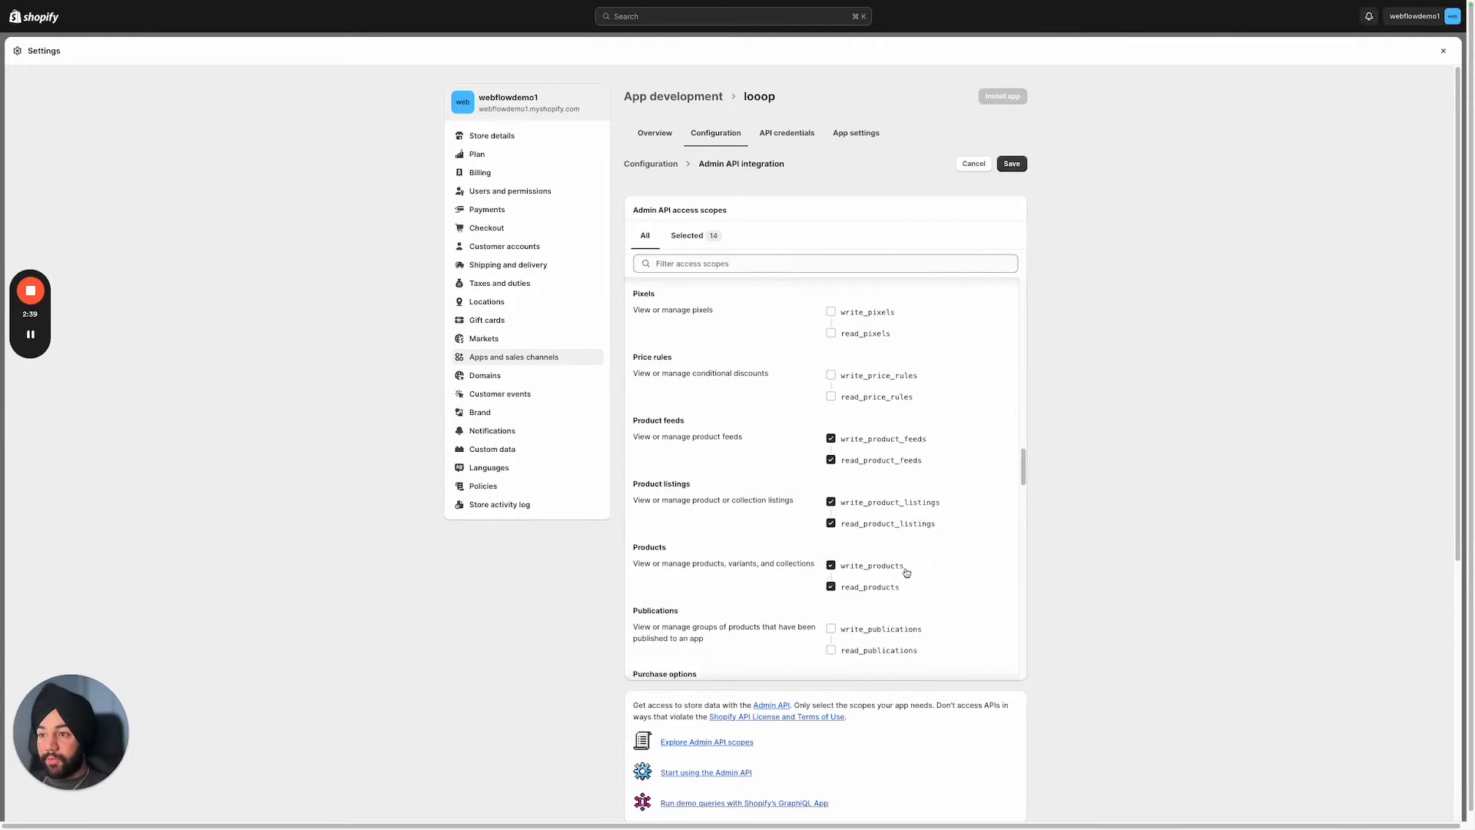
Enable the write and read Admin API scopes for Shopify Markets.
{"action": "scroll", "coordinate": [938, 560], "scroll_direction": "down", "scroll_amount": 2}
{"action": "scroll", "coordinate": [951, 559], "scroll_direction": "down", "scroll_amount": 6}
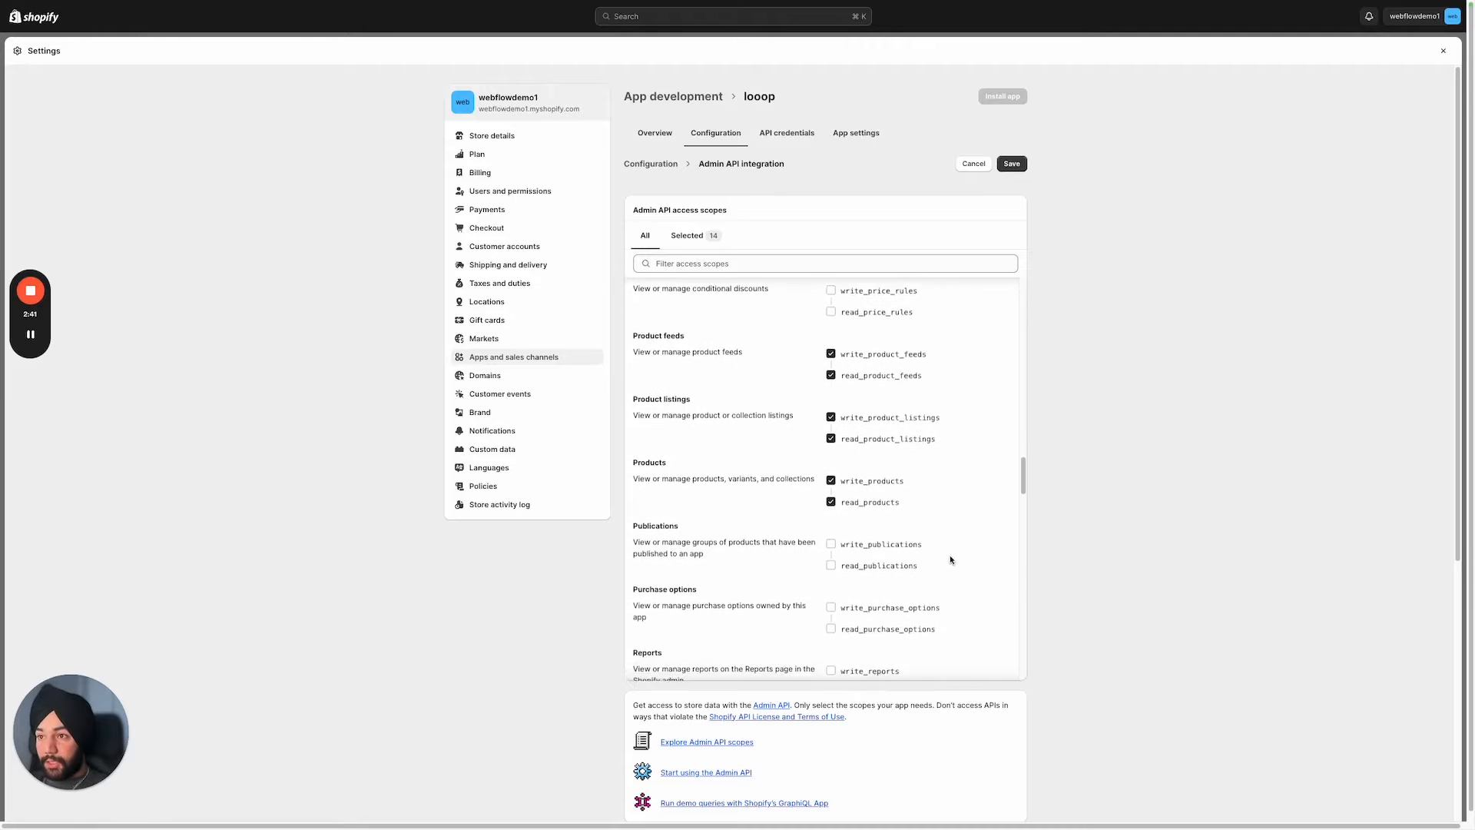
{"action": "scroll", "coordinate": [951, 557], "scroll_direction": "down", "scroll_amount": 5}
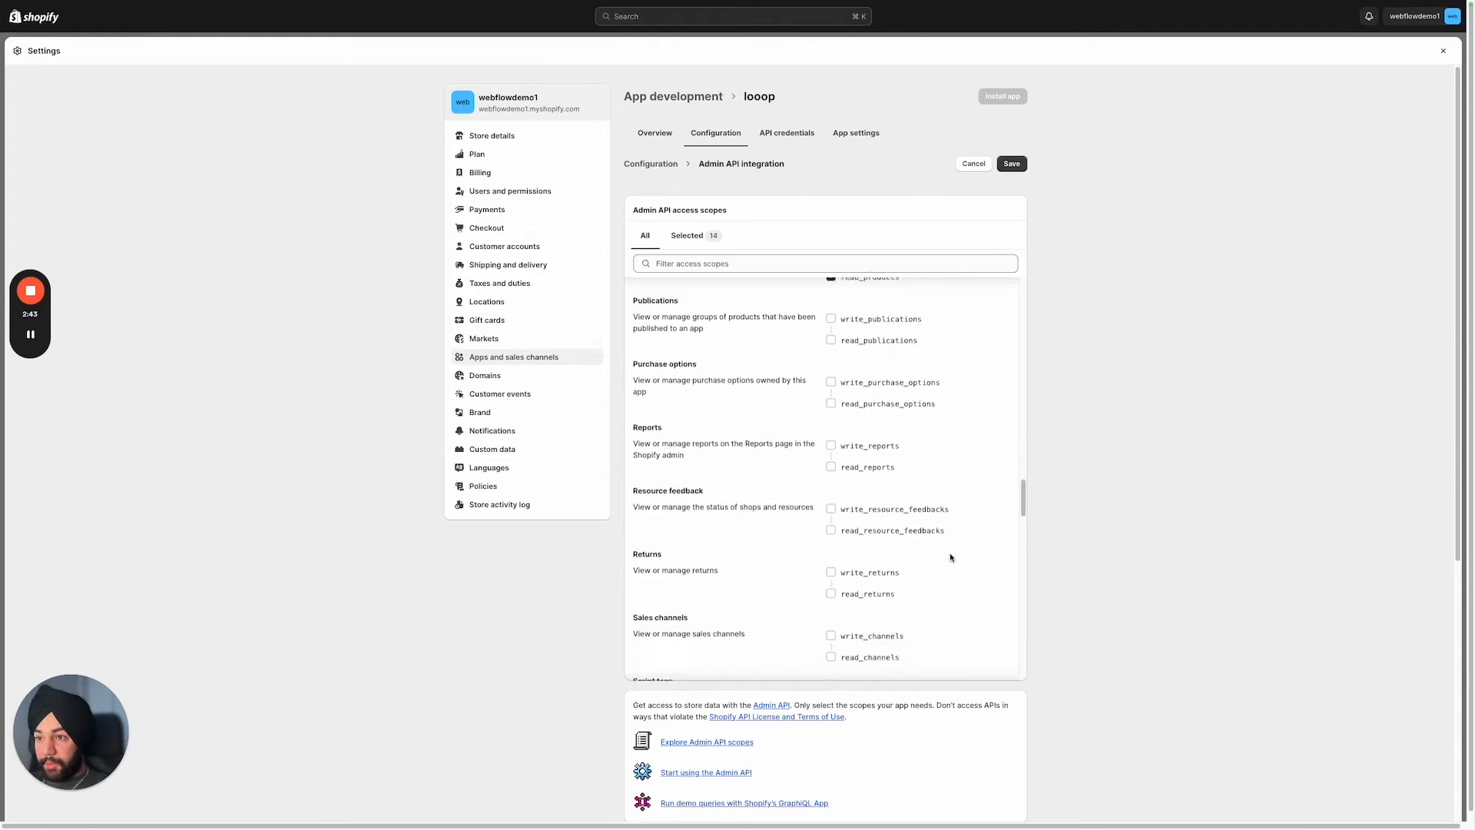
{"action": "scroll", "coordinate": [950, 557], "scroll_direction": "down", "scroll_amount": 5}
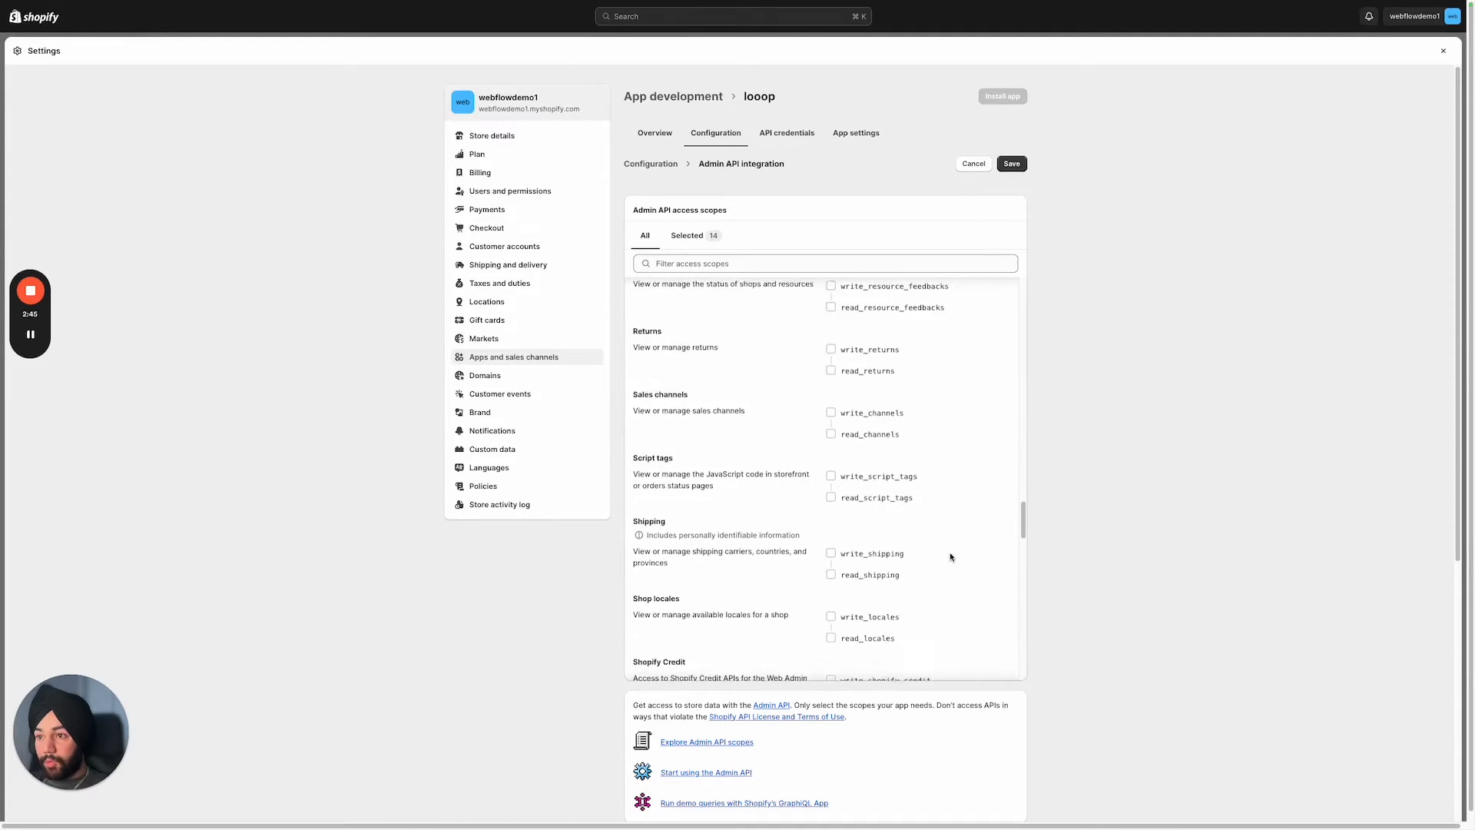
{"action": "scroll", "coordinate": [950, 557], "scroll_direction": "down", "scroll_amount": 2}
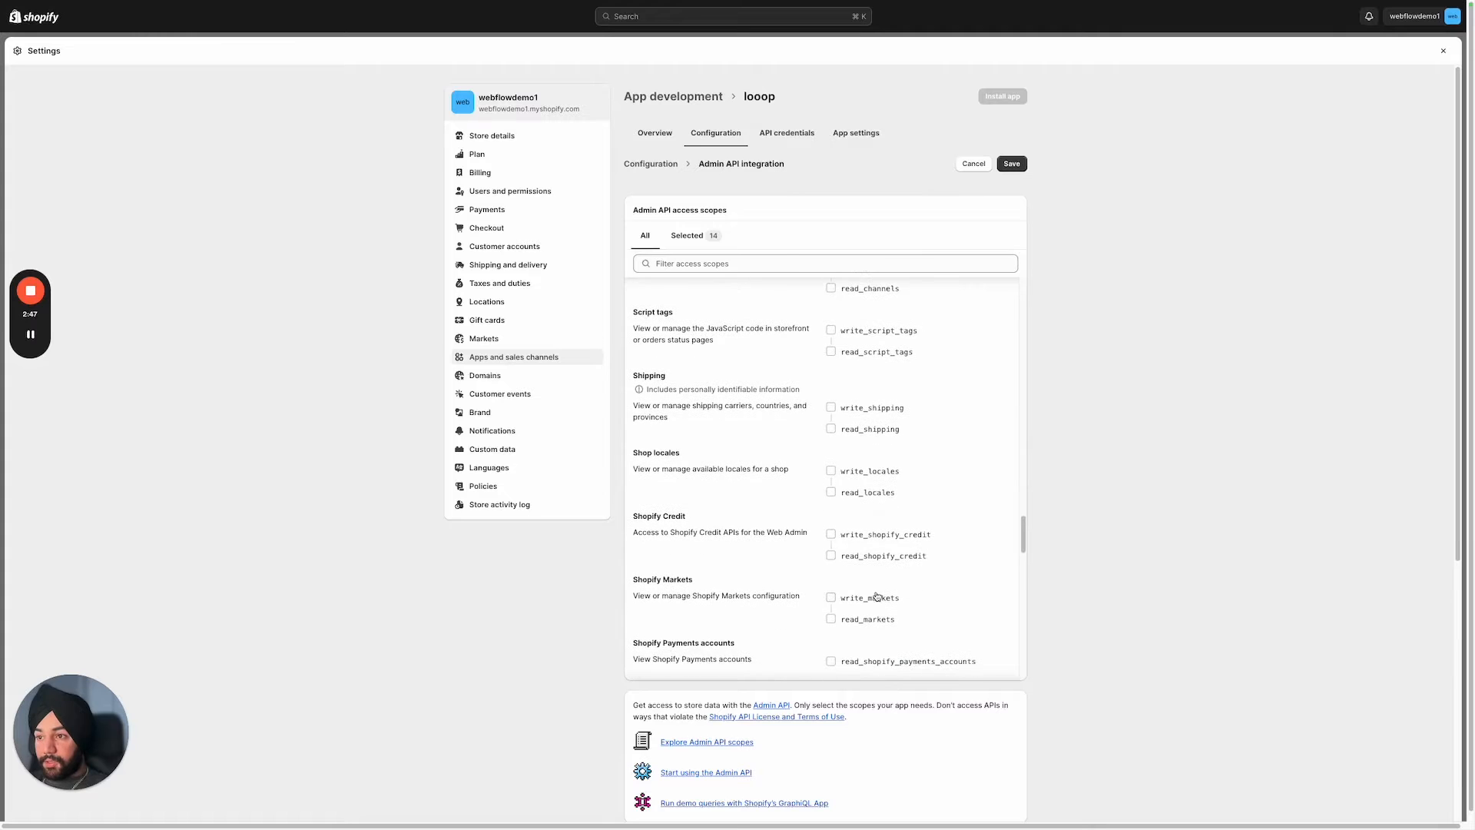
{"action": "left_click", "coordinate": [874, 597]}
Check the remaining Admin API scopes and save the looop app's Admin API configuration.
{"action": "scroll", "coordinate": [964, 567], "scroll_direction": "down", "scroll_amount": 5}
{"action": "scroll", "coordinate": [965, 567], "scroll_direction": "down", "scroll_amount": 6}
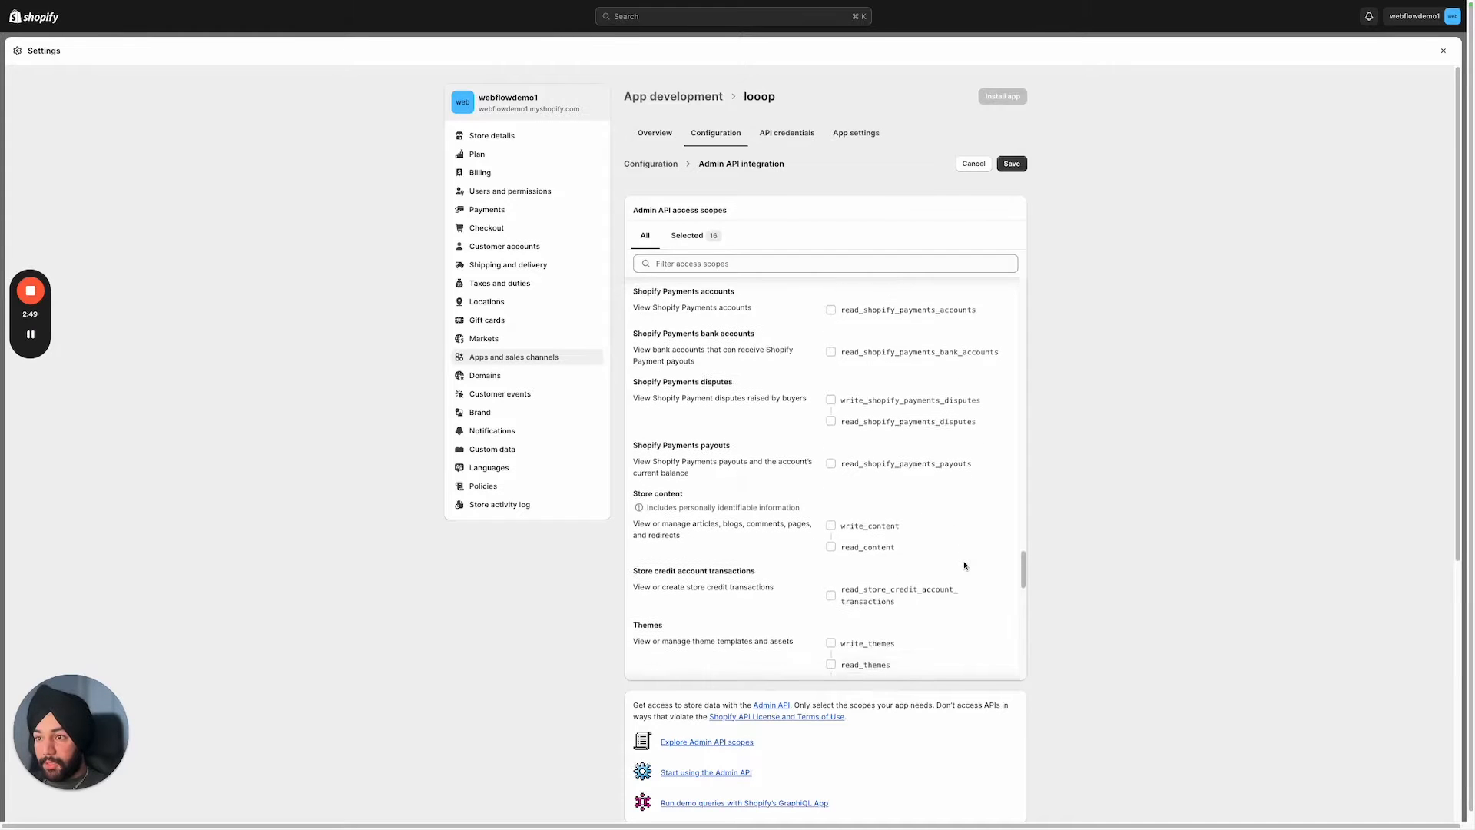
{"action": "scroll", "coordinate": [965, 565], "scroll_direction": "down", "scroll_amount": 4}
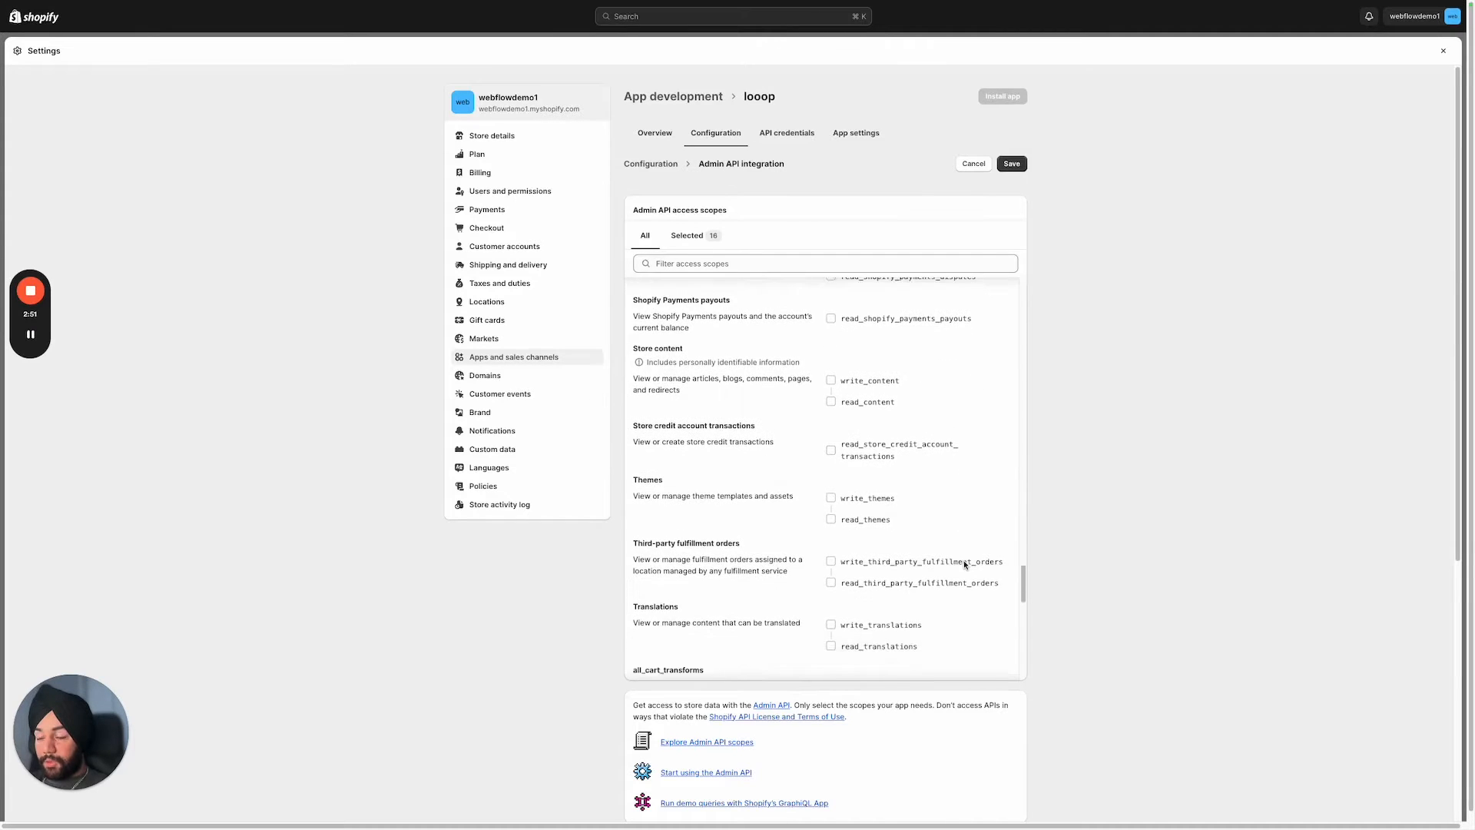
{"action": "scroll", "coordinate": [965, 565], "scroll_direction": "down", "scroll_amount": 3}
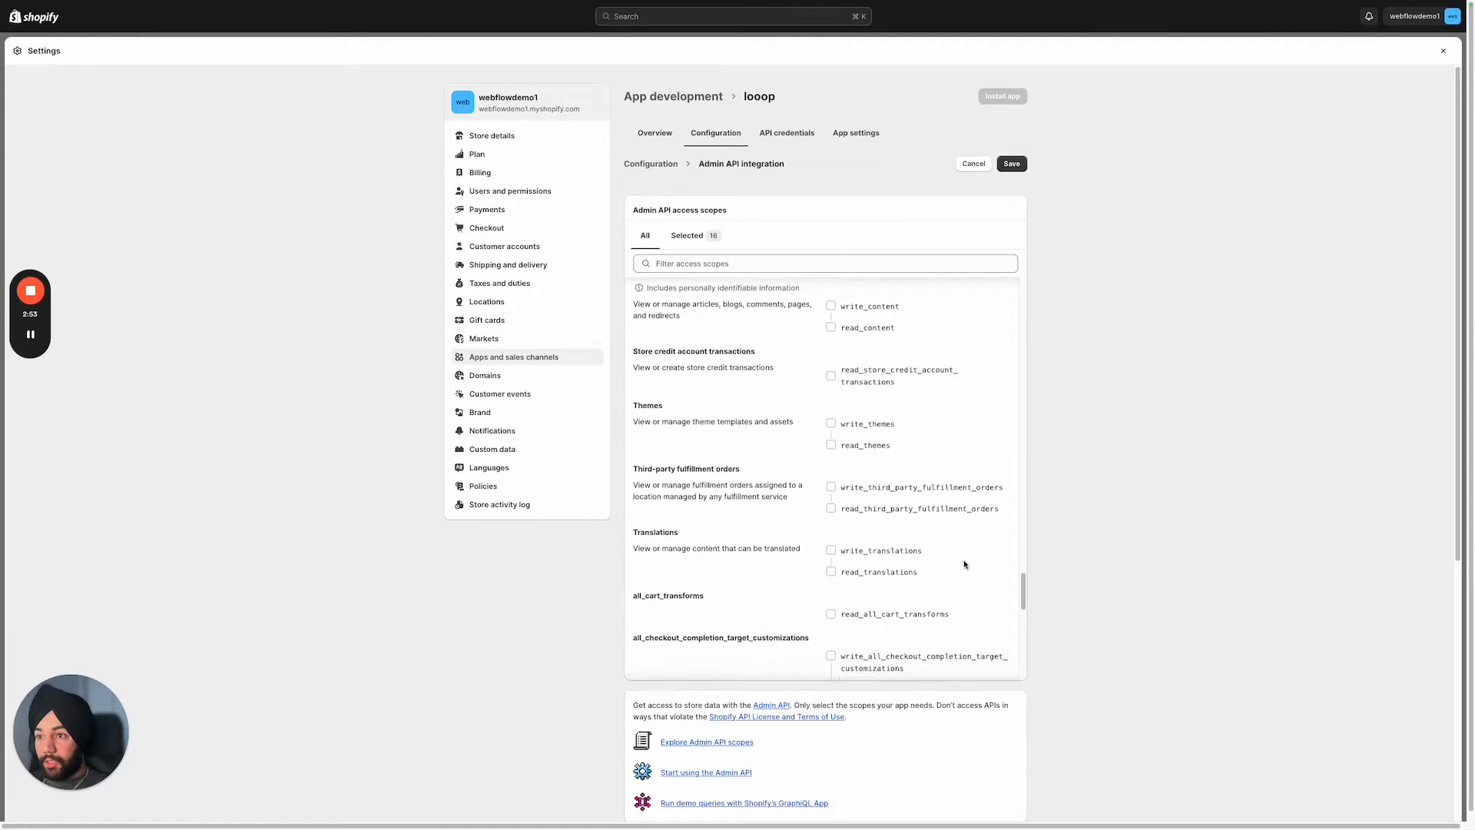
{"action": "scroll", "coordinate": [964, 565], "scroll_direction": "down", "scroll_amount": 6}
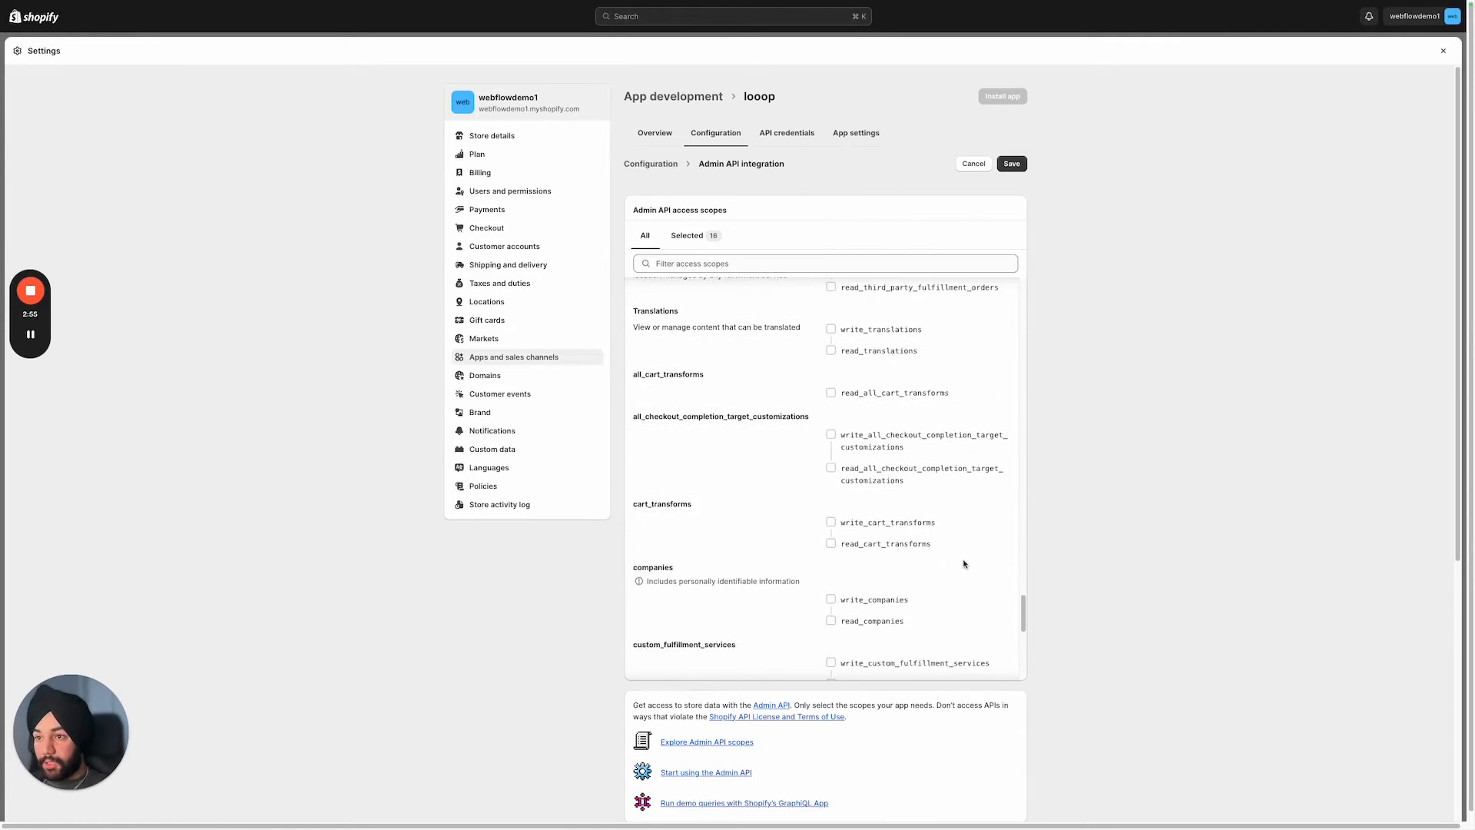
{"action": "scroll", "coordinate": [964, 563], "scroll_direction": "down", "scroll_amount": 10}
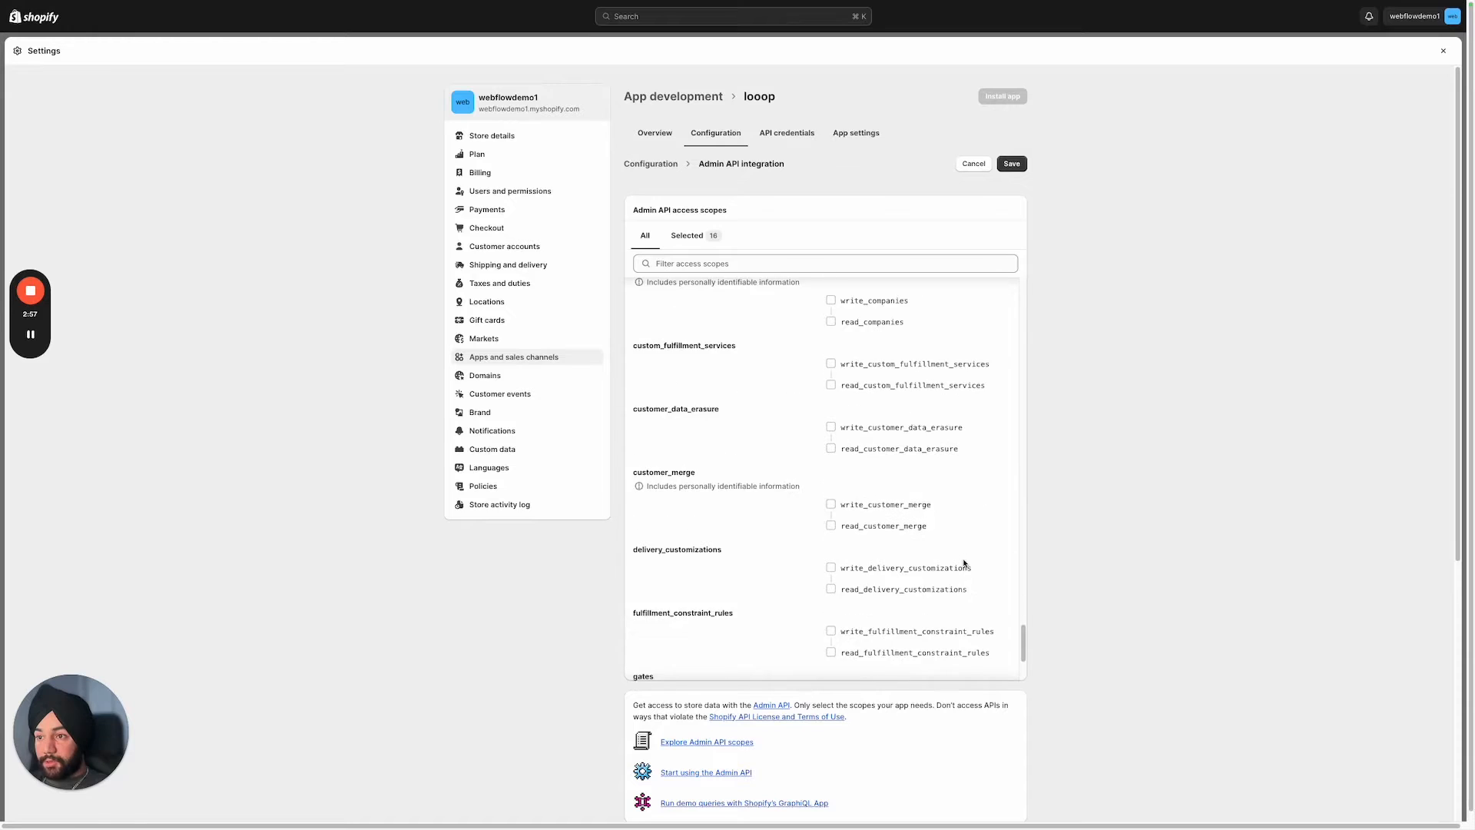
{"action": "scroll", "coordinate": [964, 563], "scroll_direction": "down", "scroll_amount": 1}
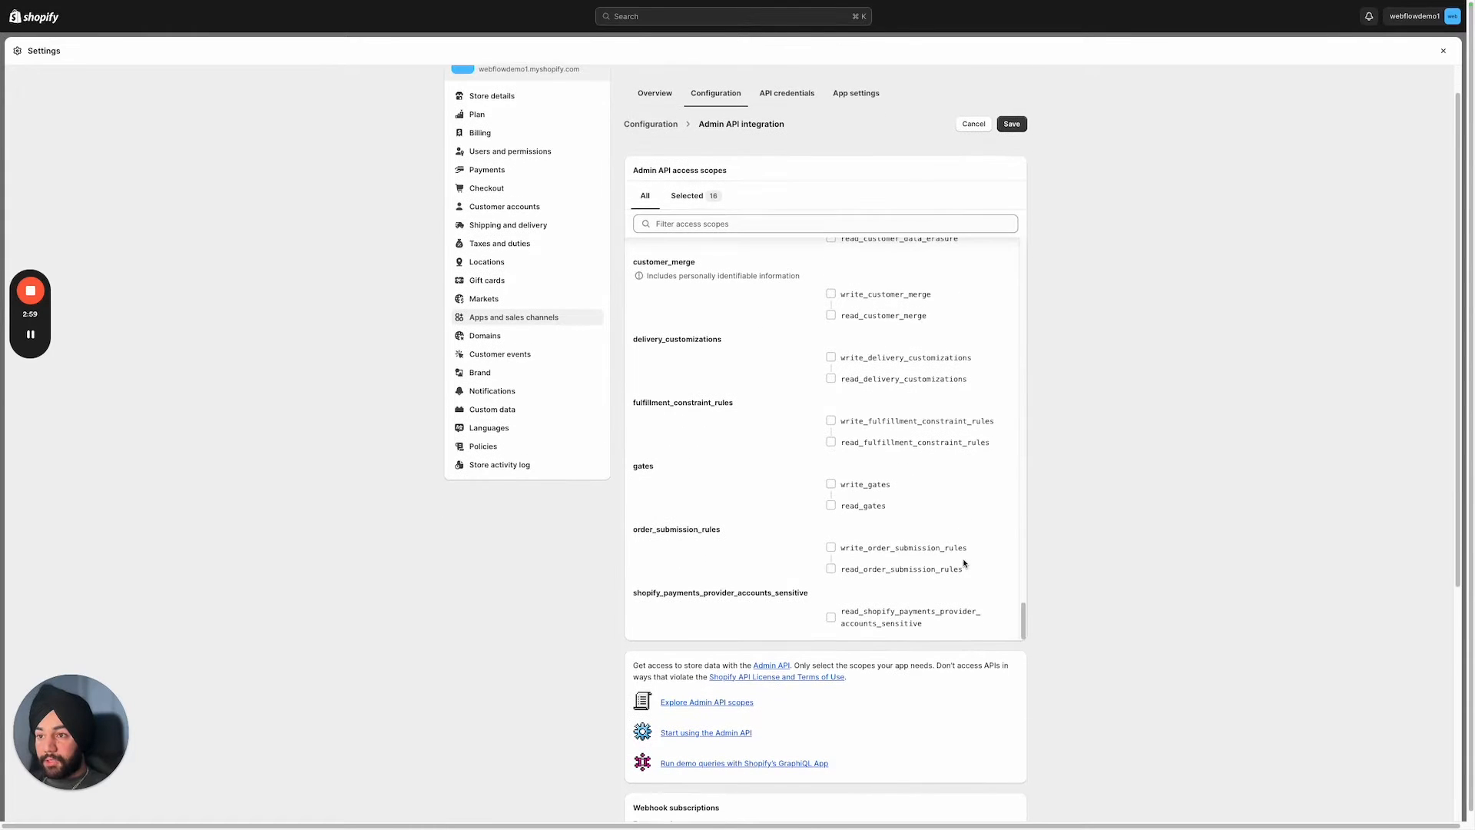
{"action": "left_click", "coordinate": [1012, 125]}
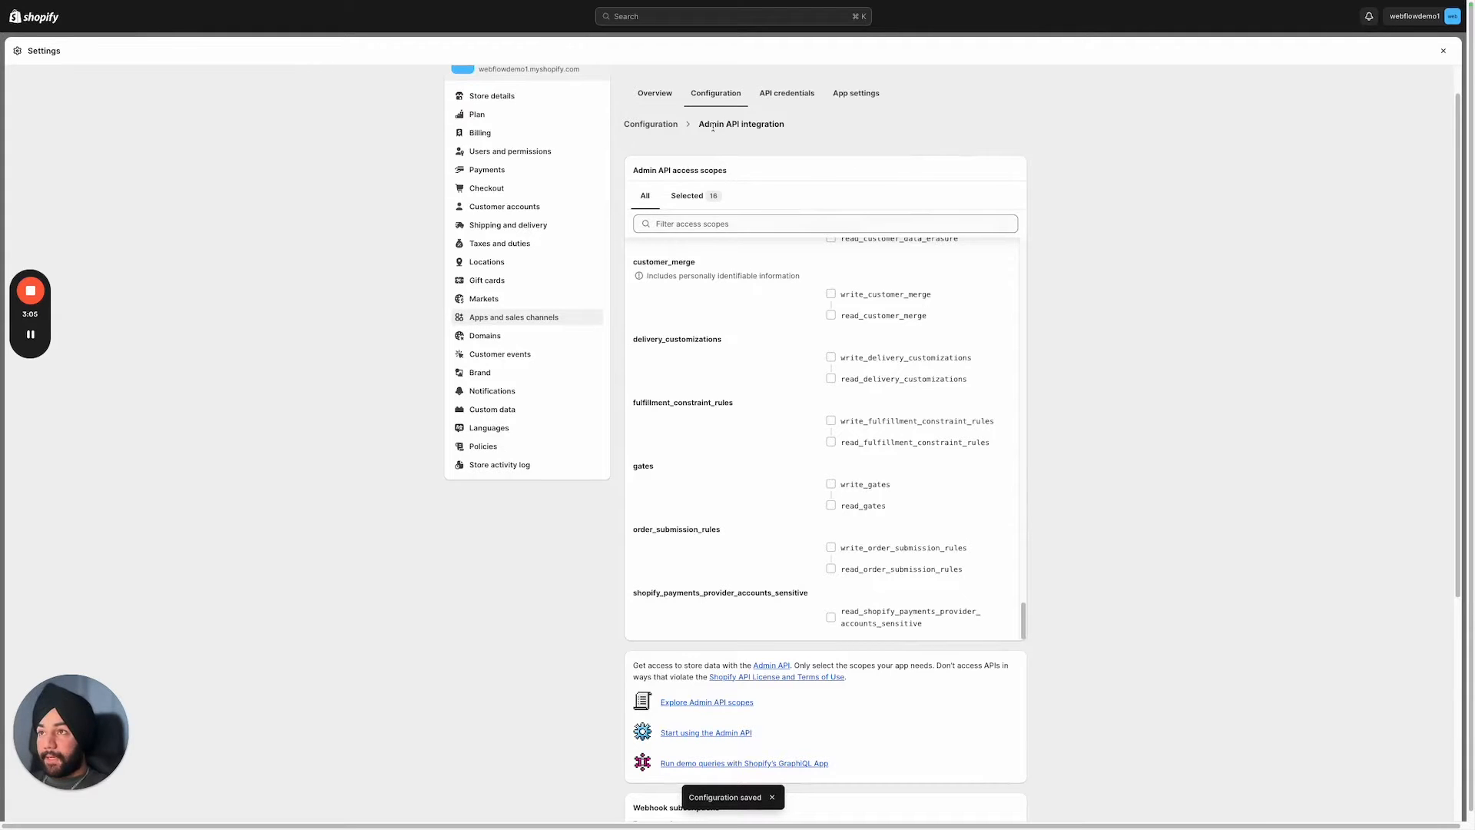
Open the Storefront API scope configuration and enable write and read checkouts, read content, write and read customers, and read customer tags.
{"action": "left_click", "coordinate": [652, 124]}
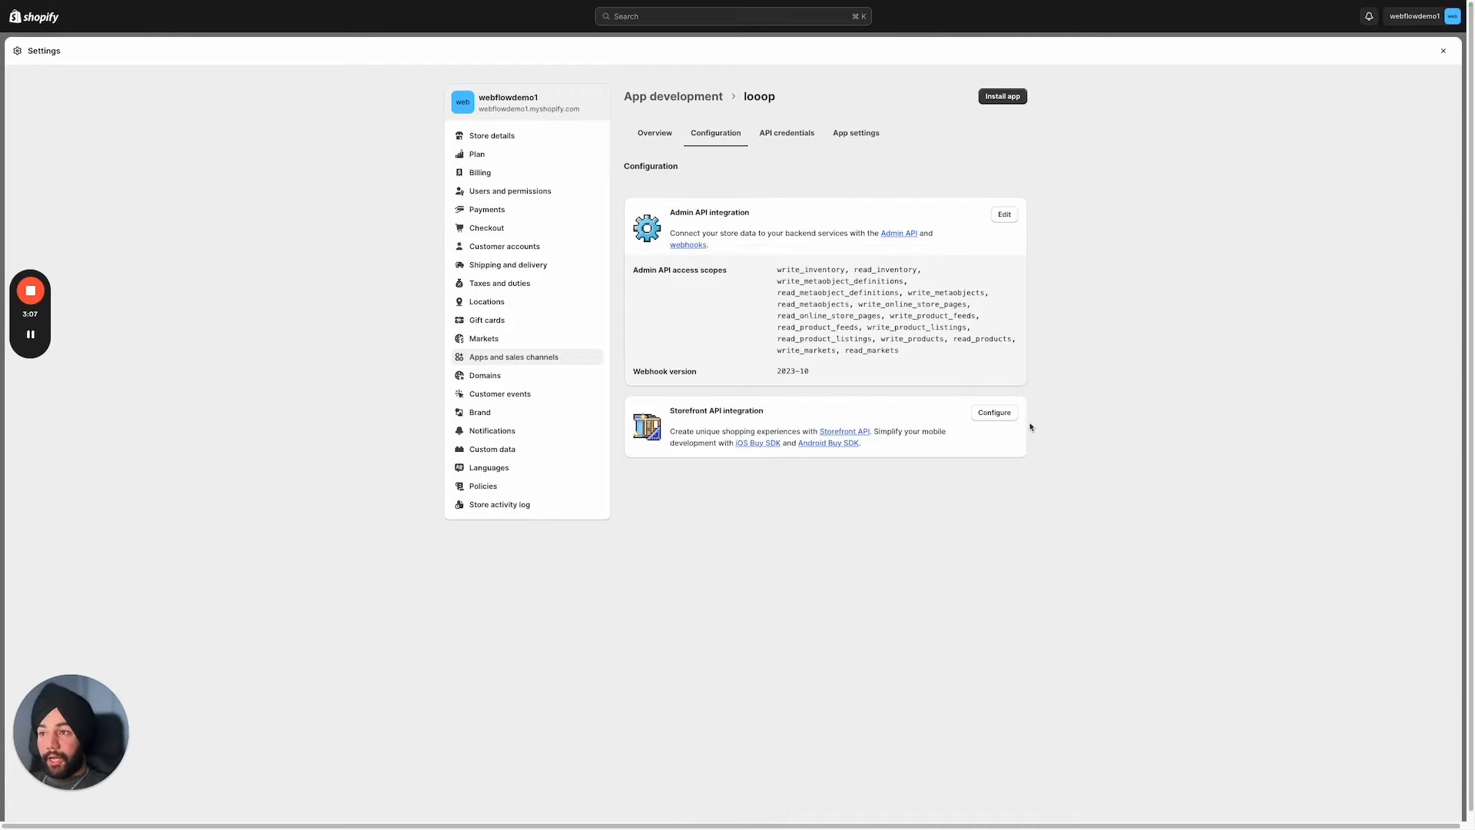
{"action": "left_click", "coordinate": [994, 413]}
{"action": "scroll", "coordinate": [874, 347], "scroll_direction": "down", "scroll_amount": 5}
{"action": "scroll", "coordinate": [874, 347], "scroll_direction": "up", "scroll_amount": 3}
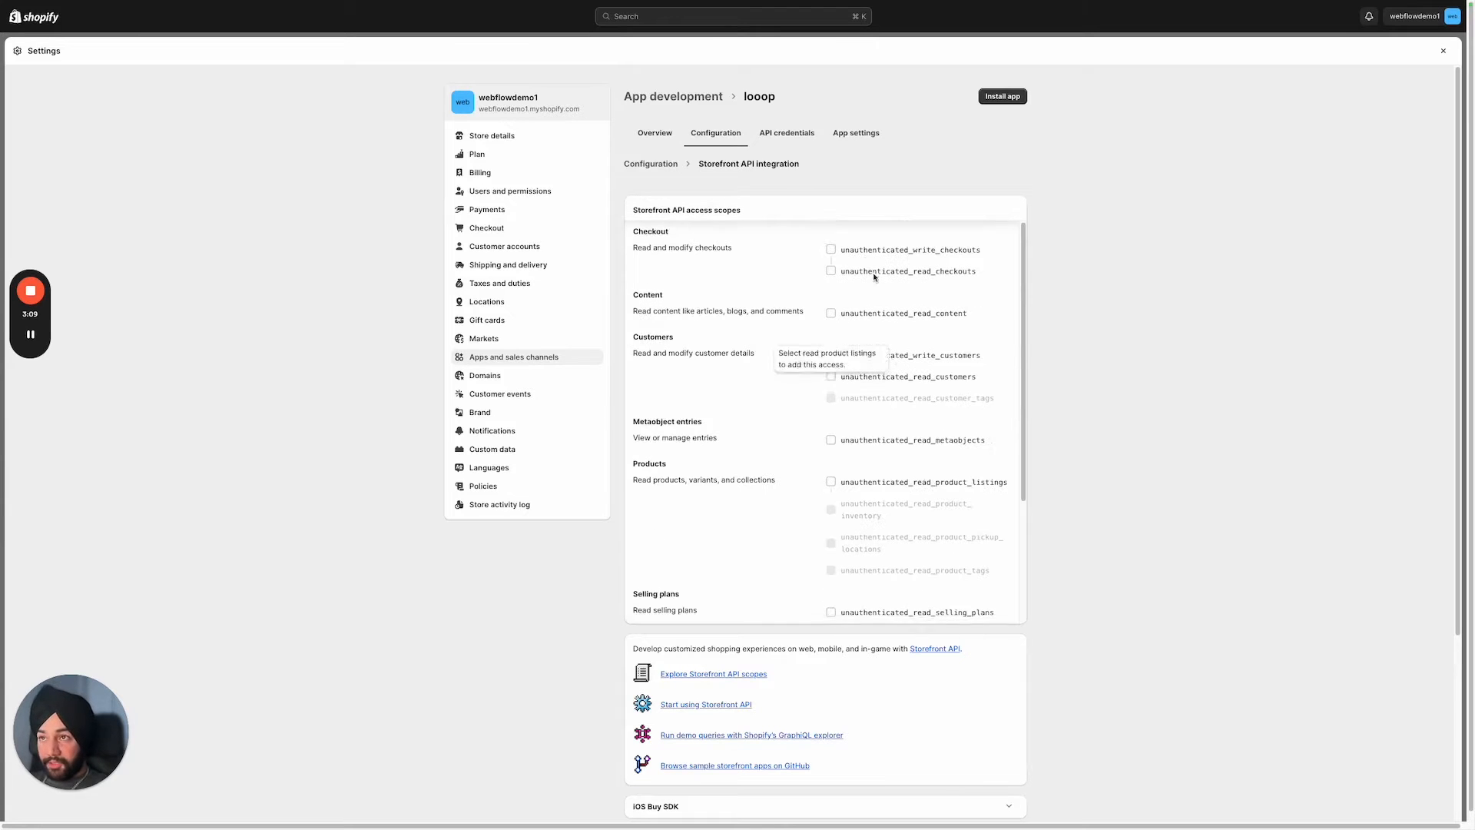
{"action": "left_click", "coordinate": [866, 252]}
{"action": "left_click", "coordinate": [872, 311]}
{"action": "left_click", "coordinate": [877, 361]}
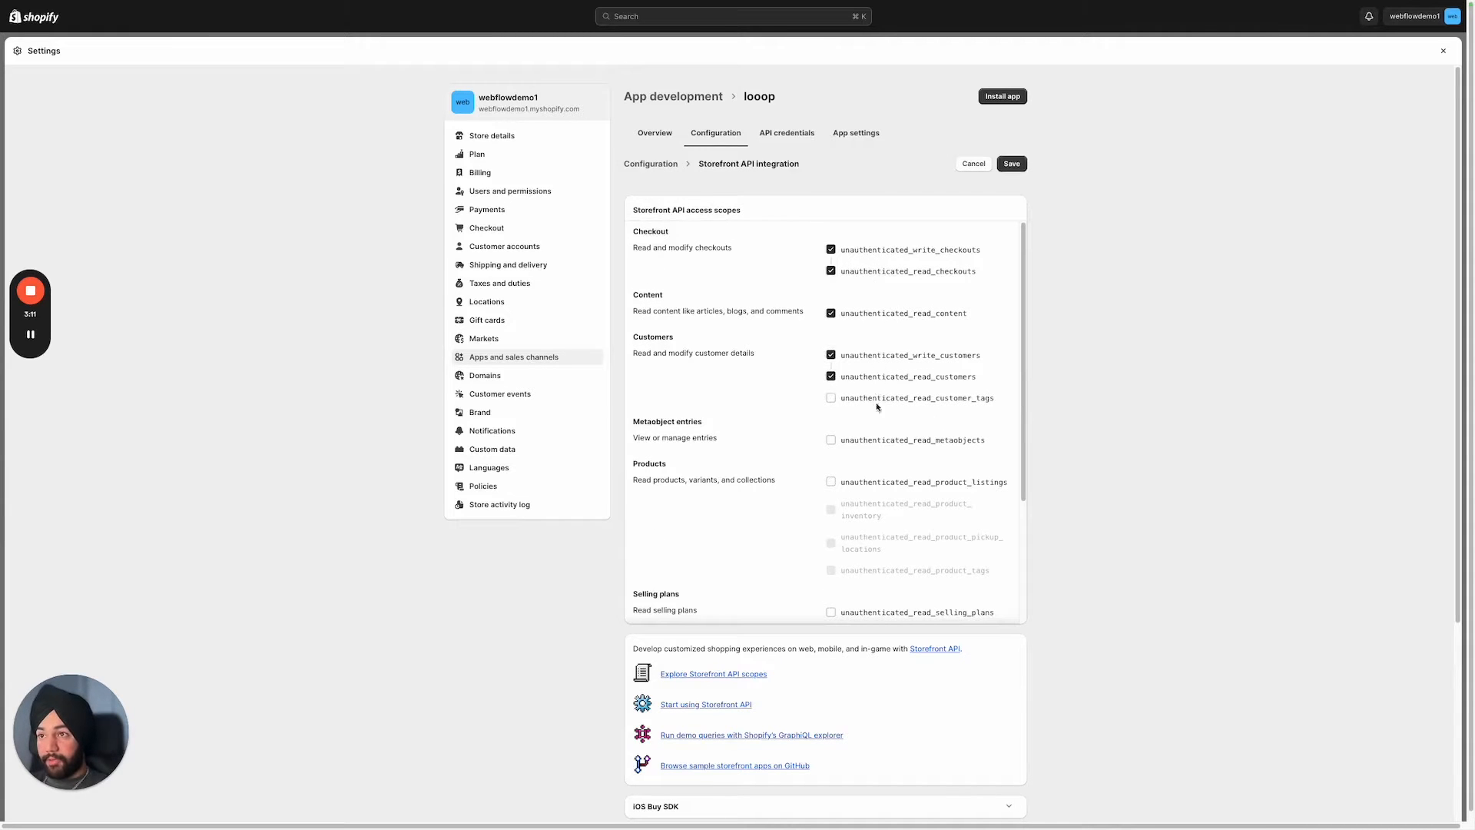
{"action": "left_click", "coordinate": [879, 401]}
Enable the Storefront API read scopes for metaobjects, product listings, product tags, product pickup locations and product inventory.
{"action": "left_click", "coordinate": [881, 442]}
{"action": "left_click", "coordinate": [889, 482]}
{"action": "scroll", "coordinate": [910, 503], "scroll_direction": "down", "scroll_amount": 1}
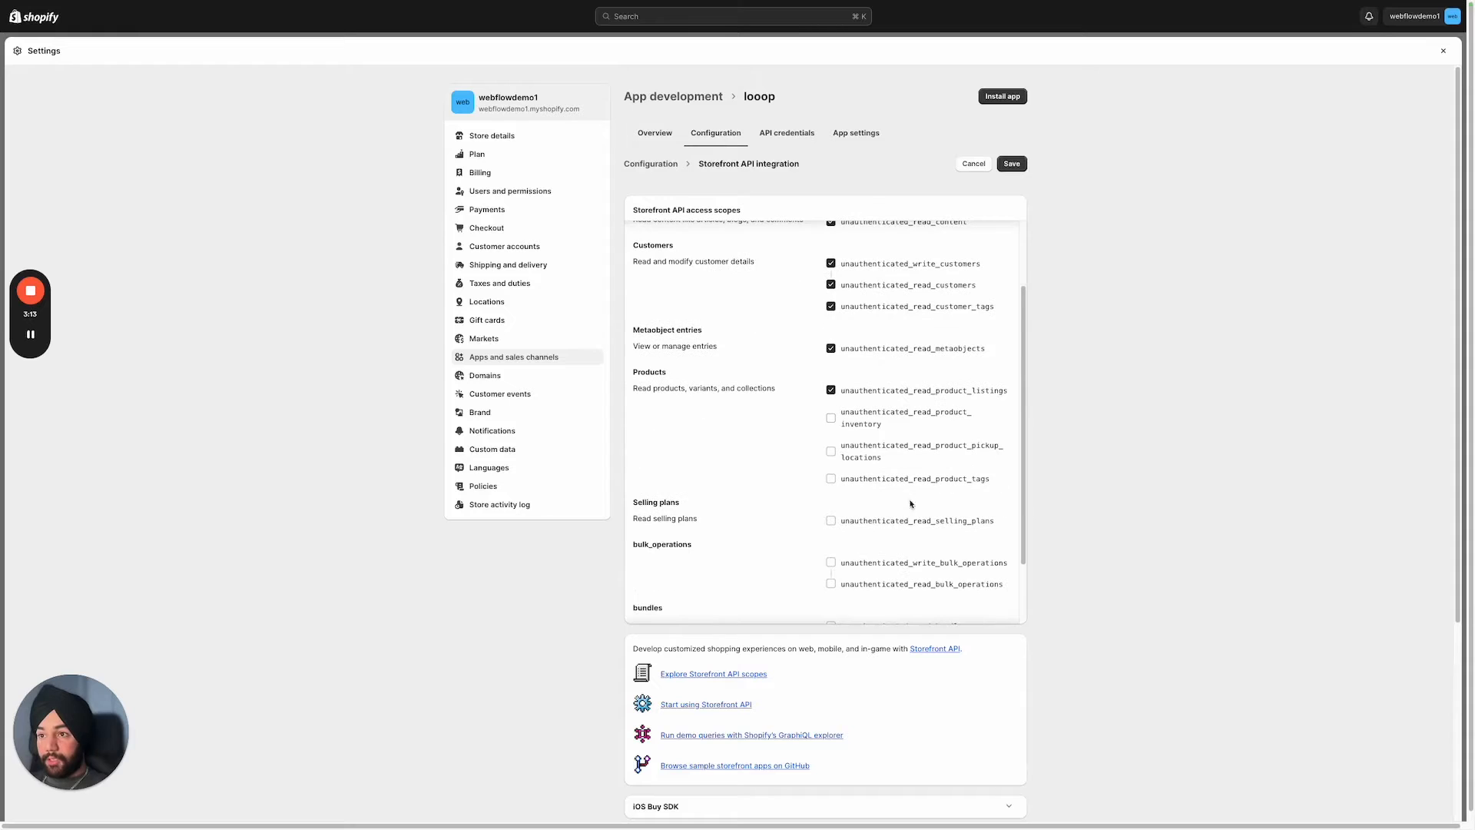
{"action": "left_click", "coordinate": [900, 484]}
{"action": "left_click", "coordinate": [907, 448]}
{"action": "left_click", "coordinate": [909, 421]}
Enable the Storefront API scopes for selling plans, write and read bulk operations, bundles and gates.
{"action": "left_click", "coordinate": [906, 520]}
{"action": "left_click", "coordinate": [902, 563]}
{"action": "left_click", "coordinate": [899, 584]}
{"action": "scroll", "coordinate": [899, 584], "scroll_direction": "down", "scroll_amount": 1}
{"action": "left_click", "coordinate": [897, 598]}
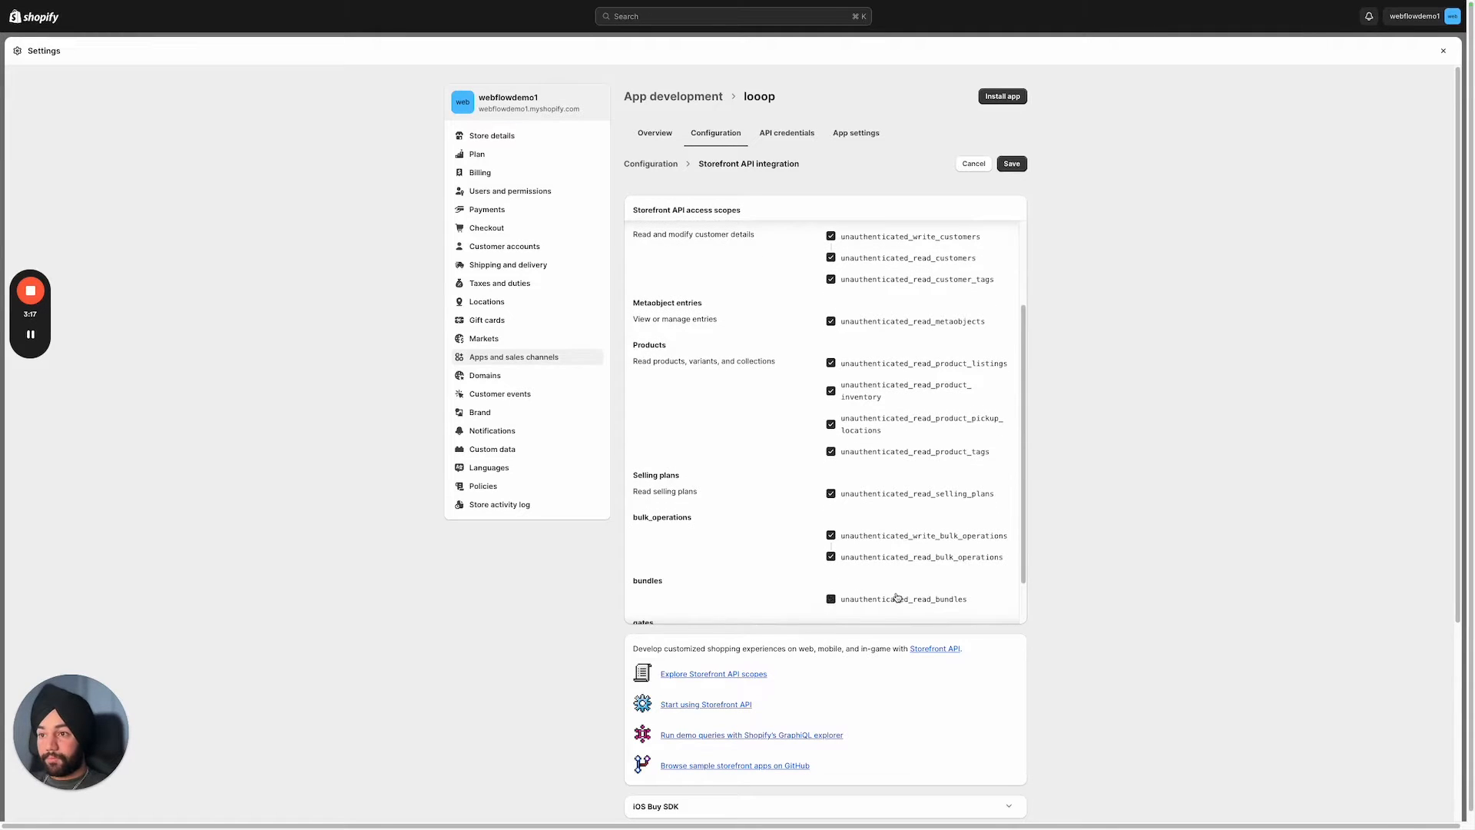
{"action": "scroll", "coordinate": [913, 564], "scroll_direction": "down", "scroll_amount": 1}
{"action": "left_click", "coordinate": [895, 587]}
Save the Storefront API scopes and install the looop app on the store.
{"action": "scroll", "coordinate": [991, 470], "scroll_direction": "up", "scroll_amount": 4}
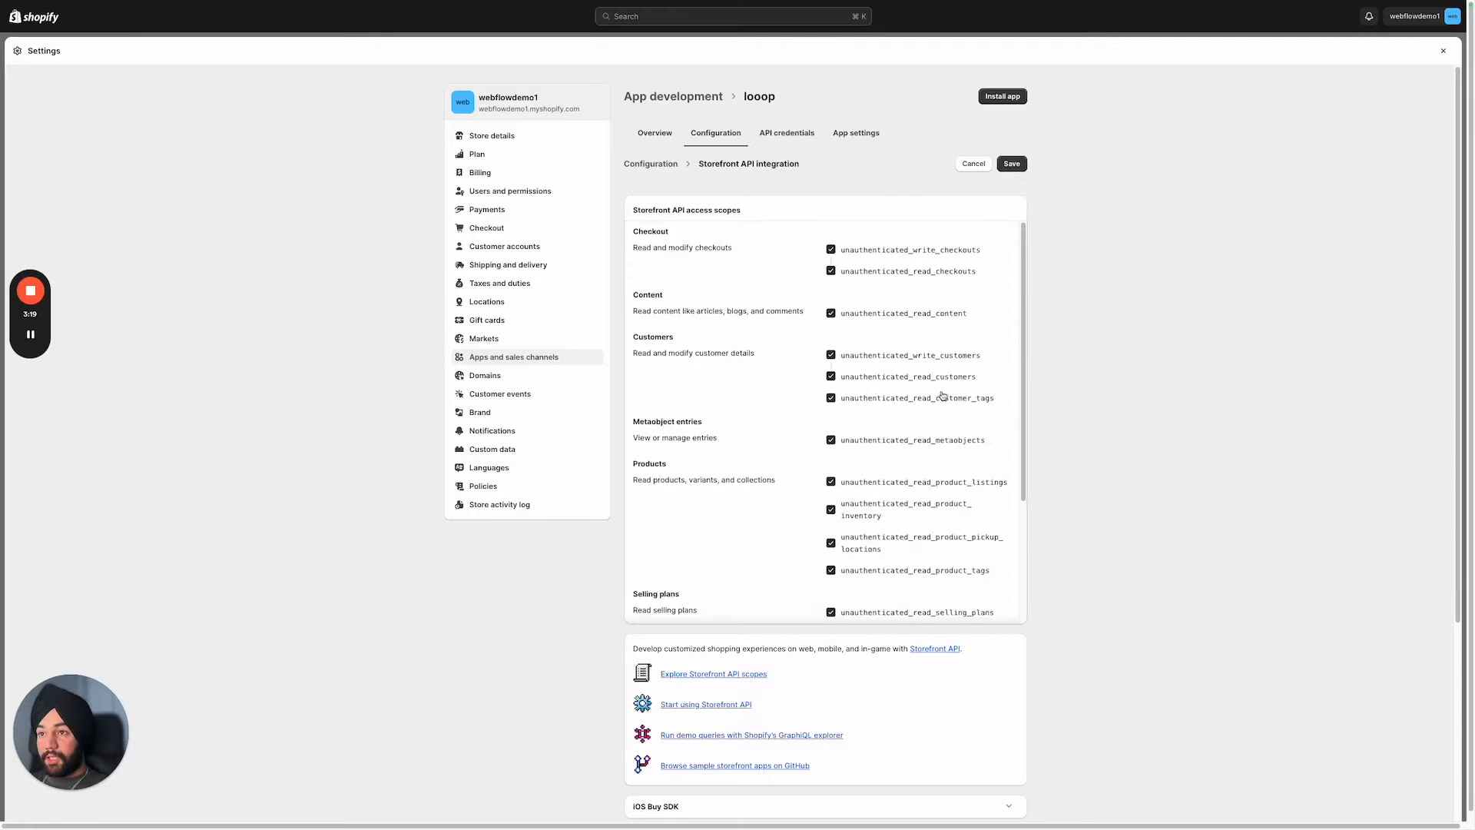
{"action": "scroll", "coordinate": [951, 451], "scroll_direction": "down", "scroll_amount": 4}
{"action": "scroll", "coordinate": [950, 451], "scroll_direction": "up", "scroll_amount": 4}
{"action": "left_click", "coordinate": [1012, 163]}
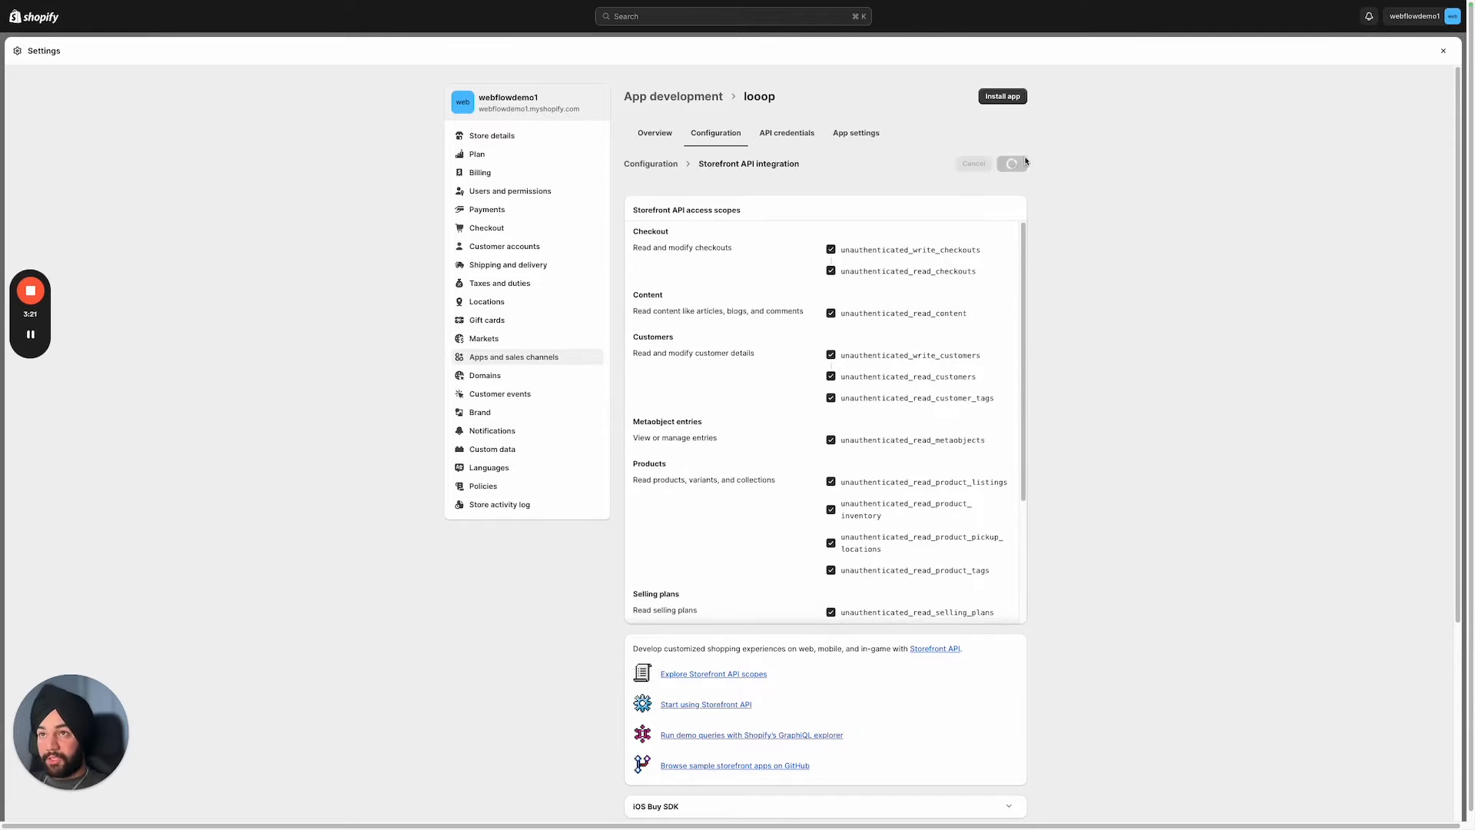
{"action": "left_click", "coordinate": [1003, 97]}
{"action": "left_click", "coordinate": [885, 455]}
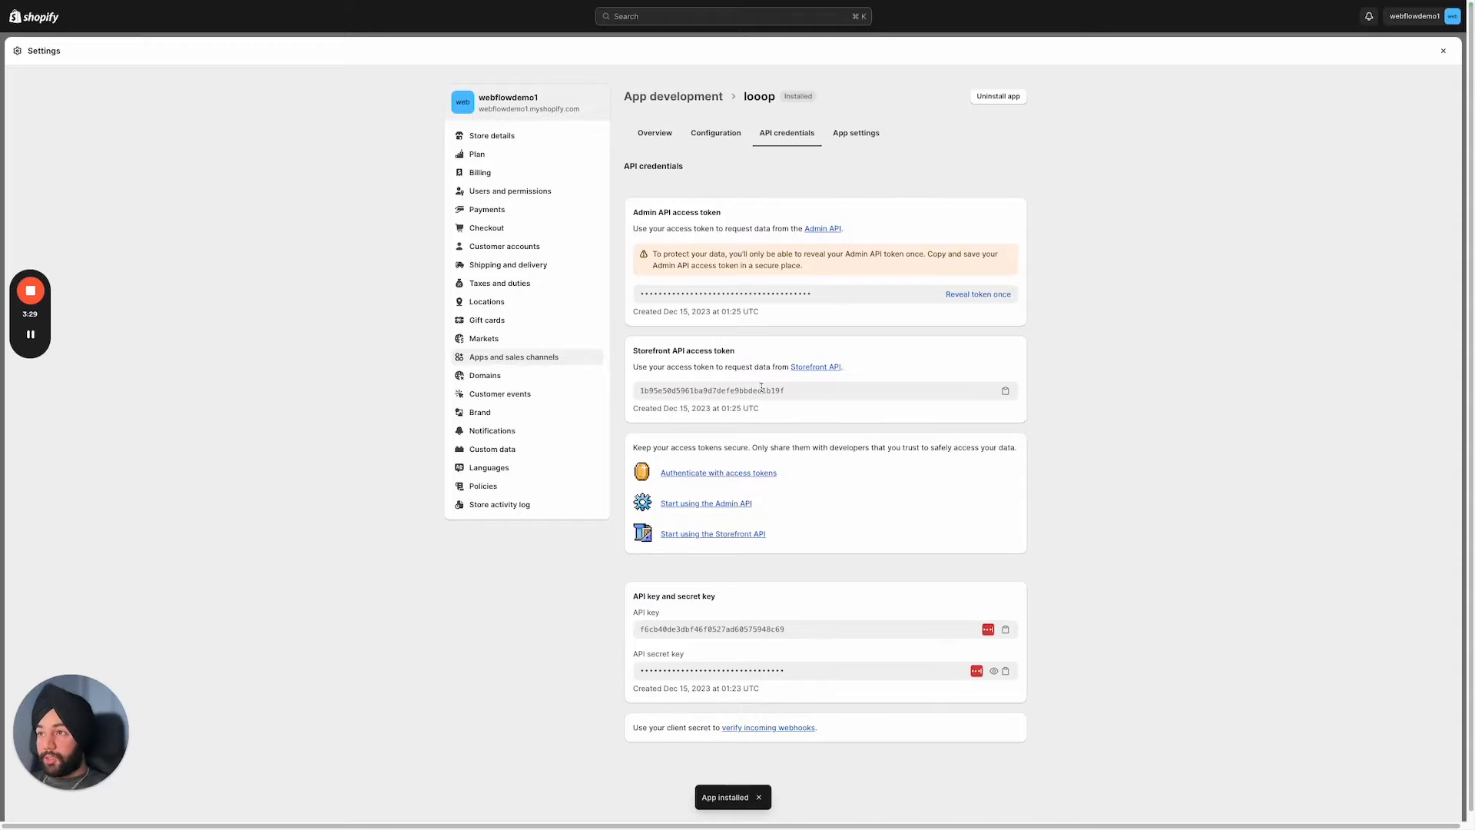
Copy the store domain webflowdemo1.myshopify.com from Shopify and paste it as the Store Domain in Looop's Connect Shopify form.
{"action": "left_click_drag", "start_coordinate": [582, 109], "coordinate": [479, 108]}
{"action": "key", "text": "super+c"}
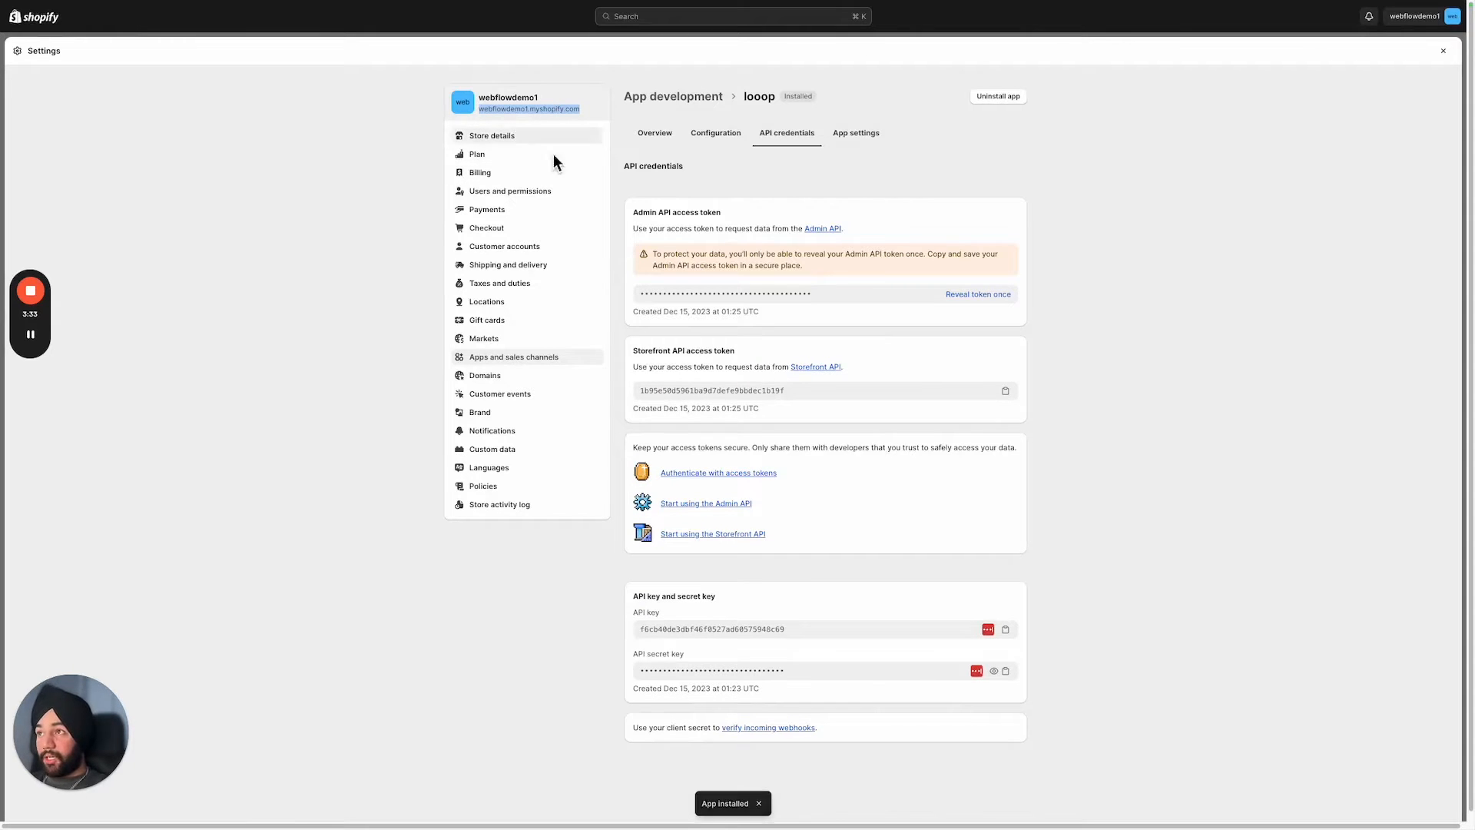
{"action": "mouse_move", "coordinate": [2, 156]}
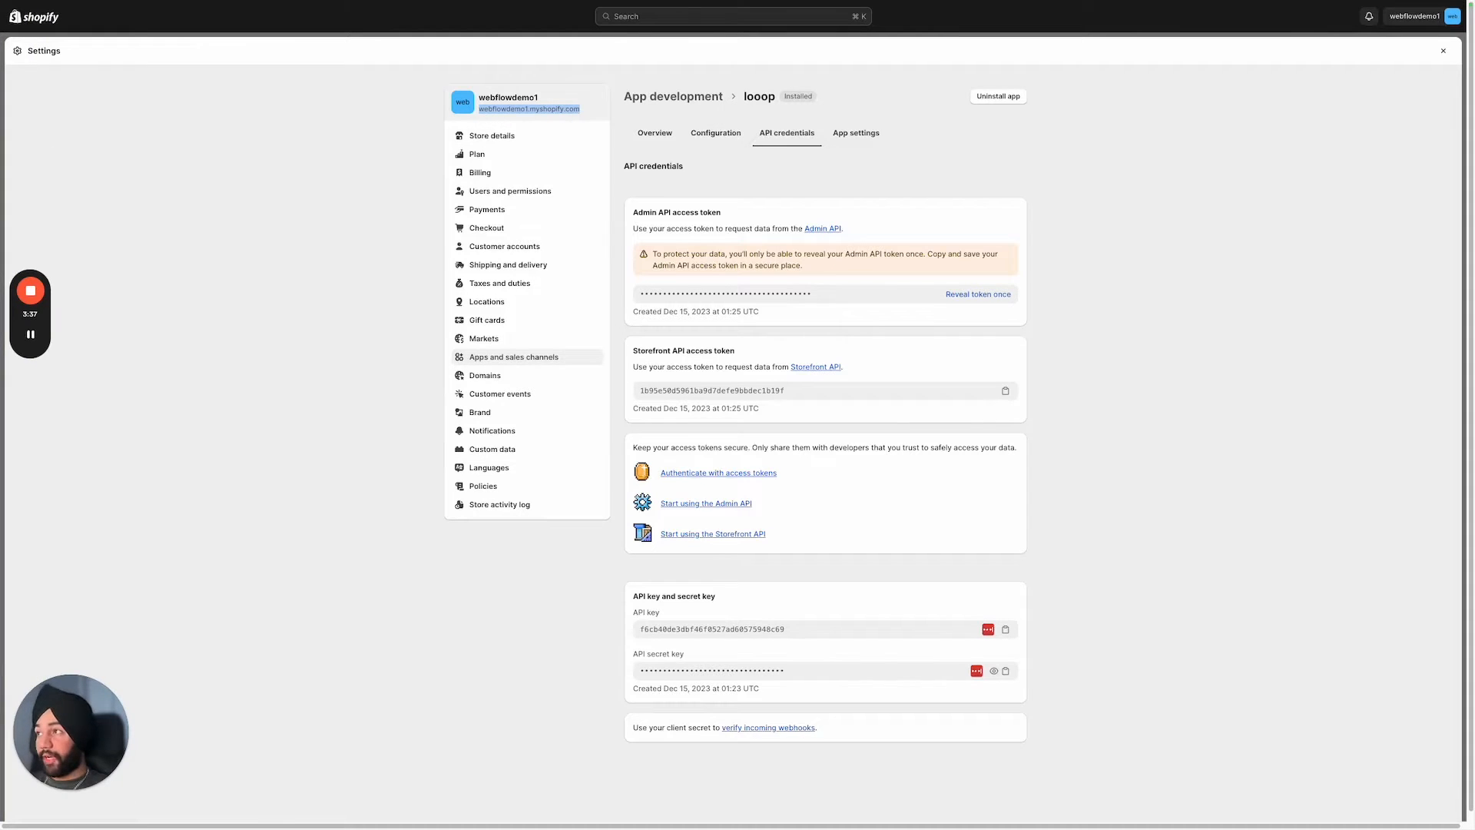
{"action": "mouse_move", "coordinate": [32, 412]}
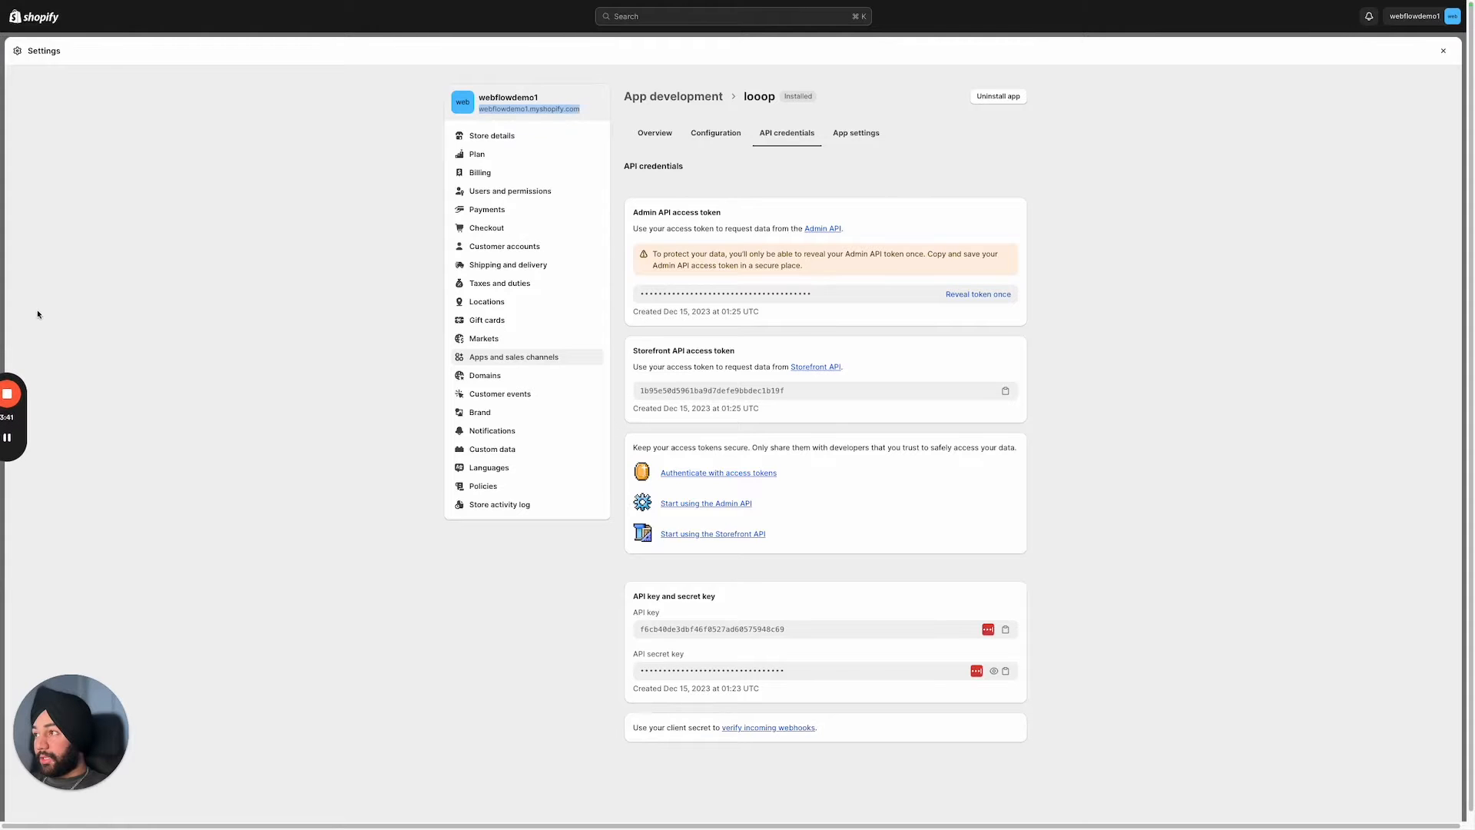
{"action": "mouse_move", "coordinate": [2, 331]}
{"action": "left_click", "coordinate": [59, 294]}
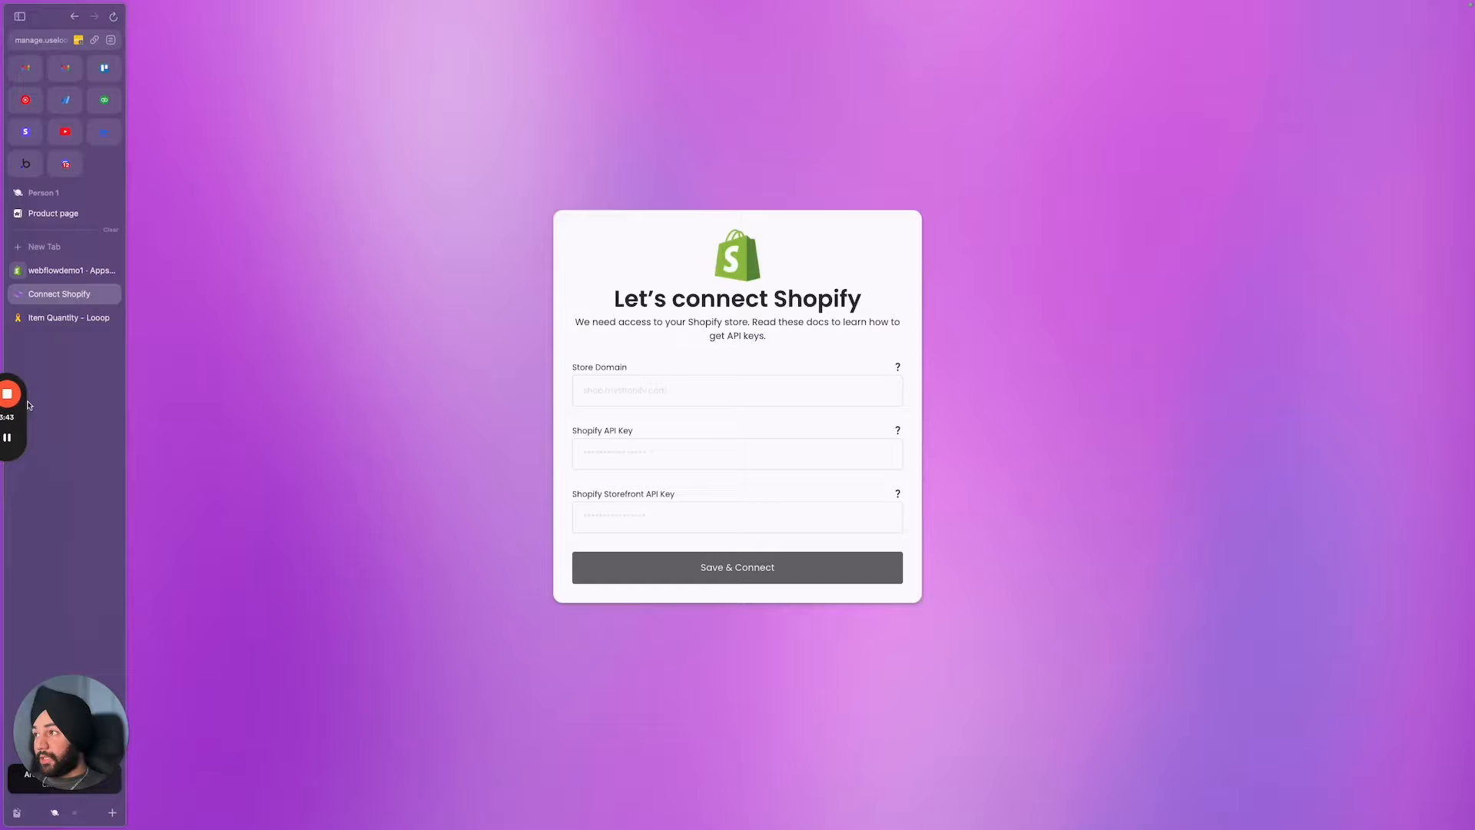
{"action": "left_click", "coordinate": [690, 388]}
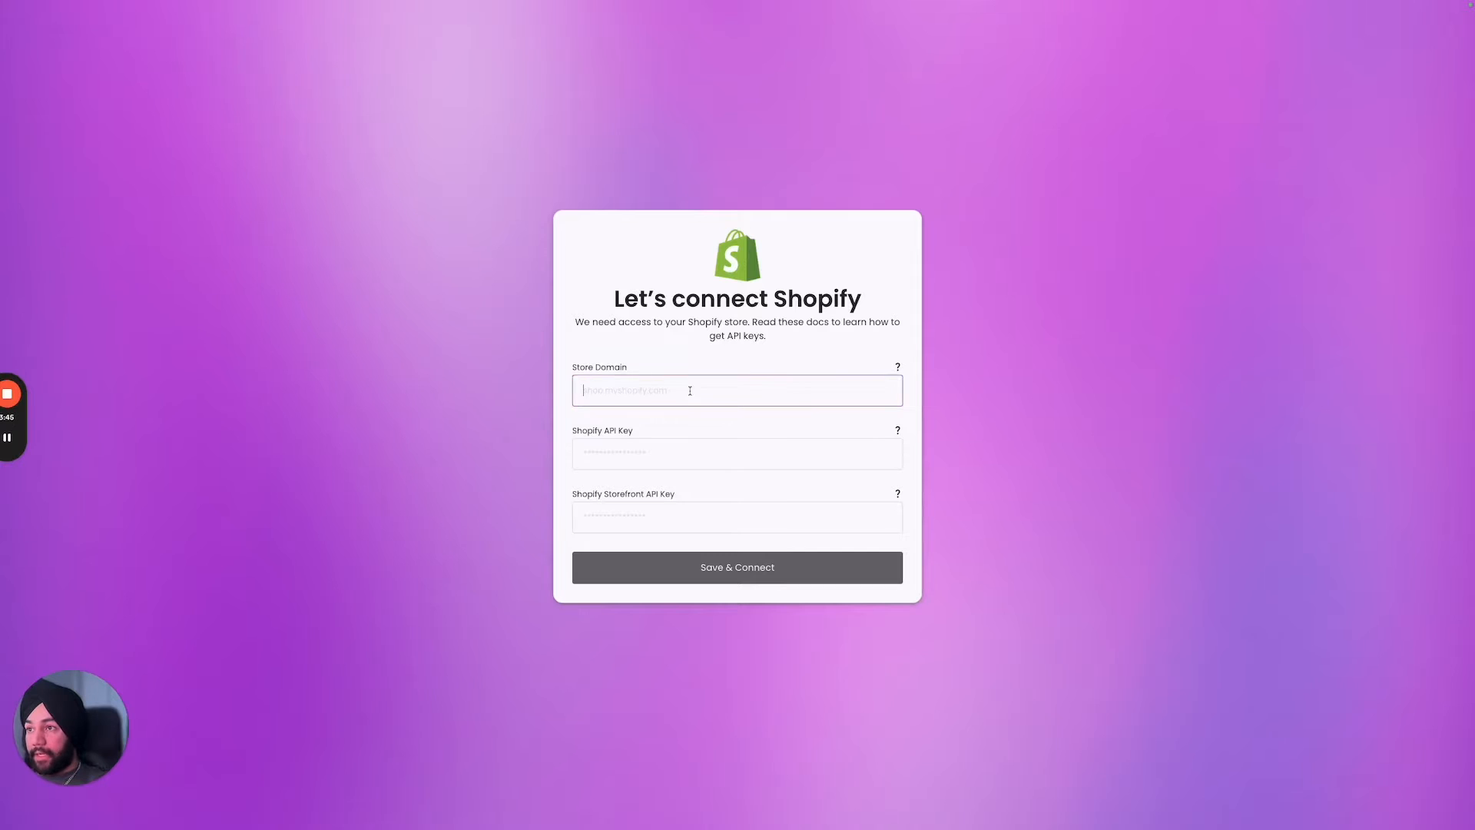
{"action": "key", "text": "super+v"}
{"action": "left_click", "coordinate": [688, 365]}
Reveal and copy the Admin API access token in Shopify, and paste it as the Shopify API Key in Looop's form.
{"action": "mouse_move", "coordinate": [1, 291]}
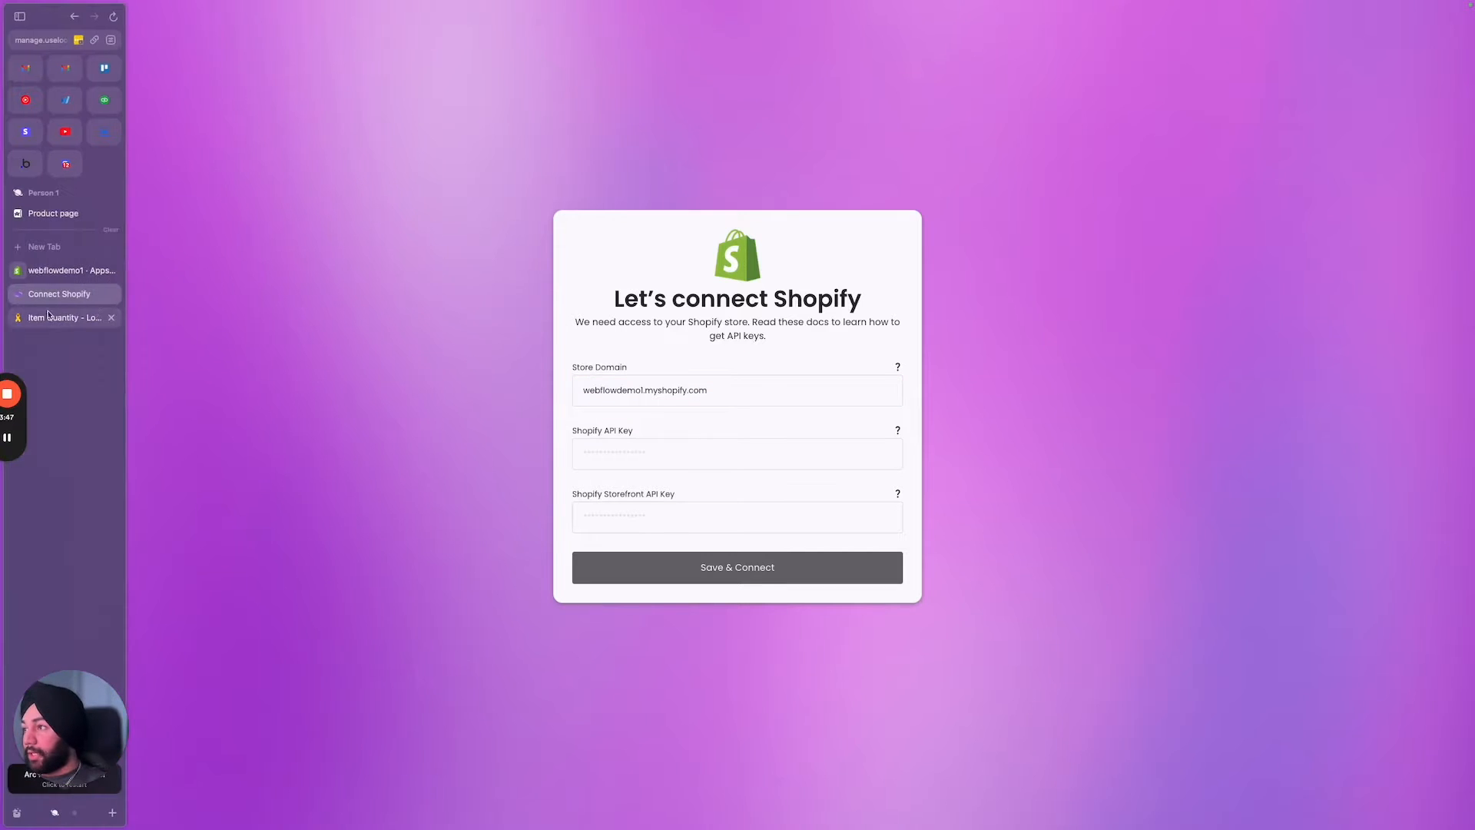
{"action": "left_click", "coordinate": [66, 269]}
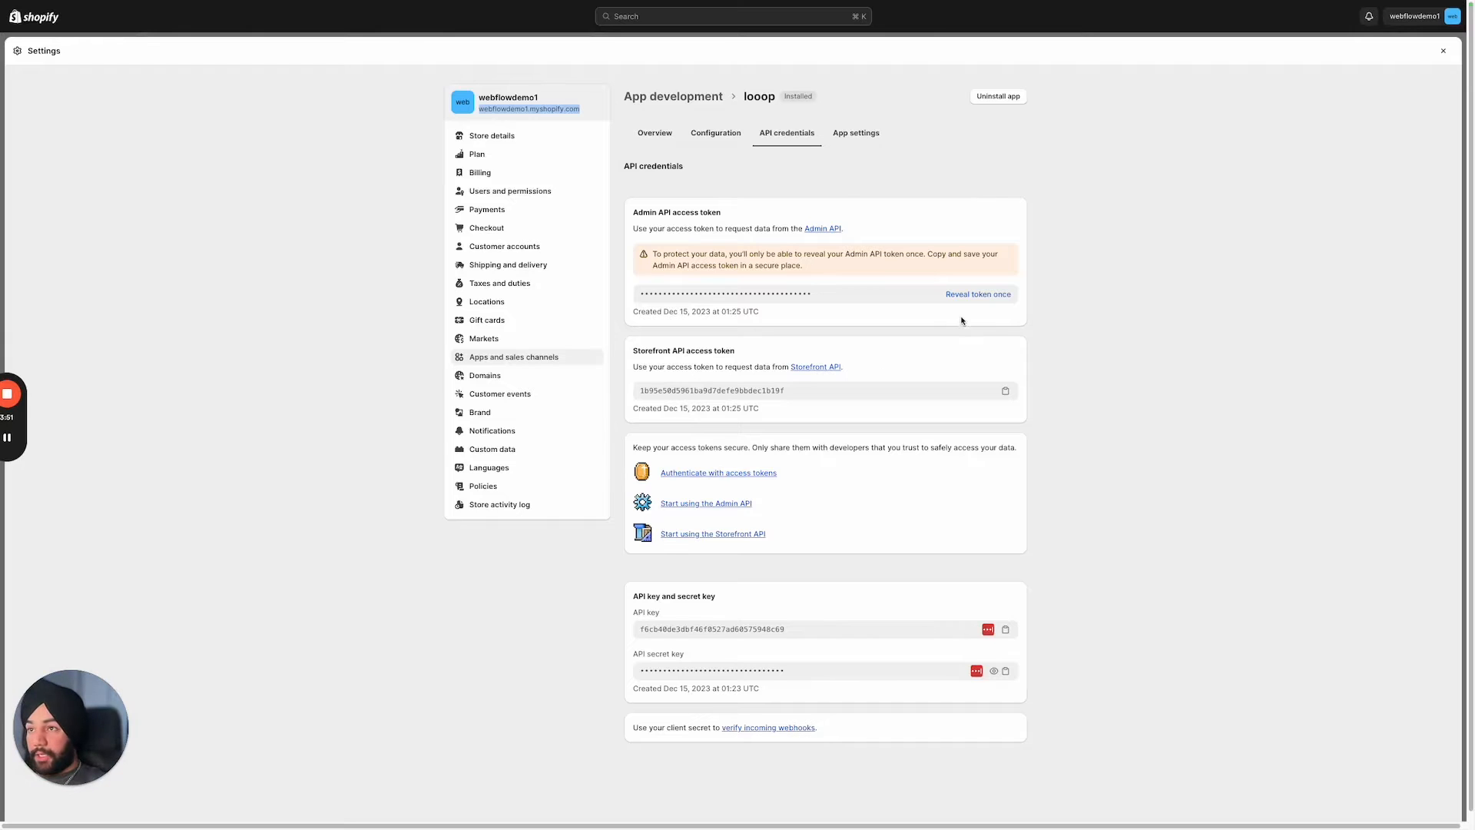
{"action": "left_click", "coordinate": [982, 295]}
{"action": "left_click", "coordinate": [1006, 296]}
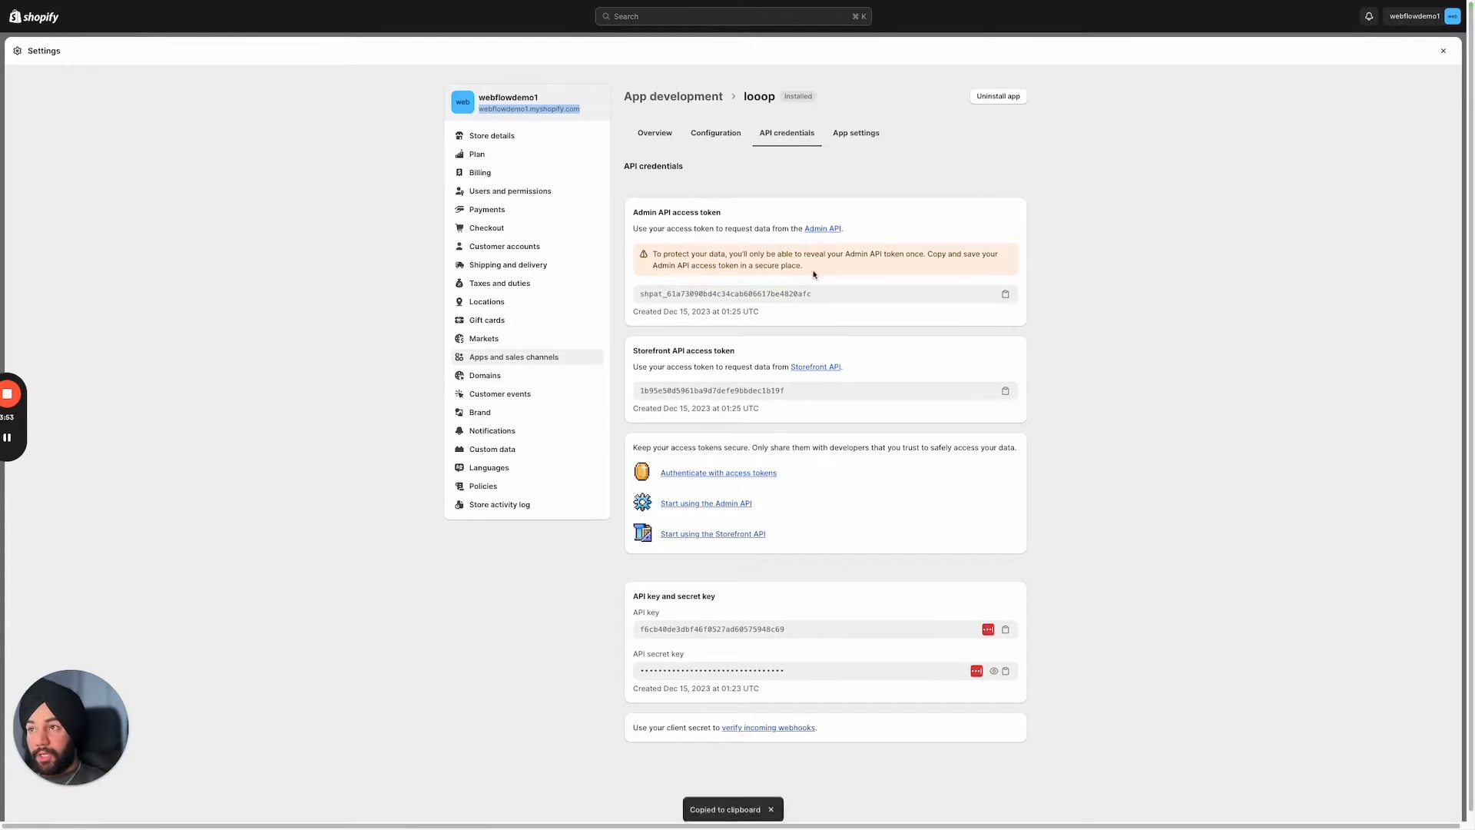
{"action": "mouse_move", "coordinate": [3, 239]}
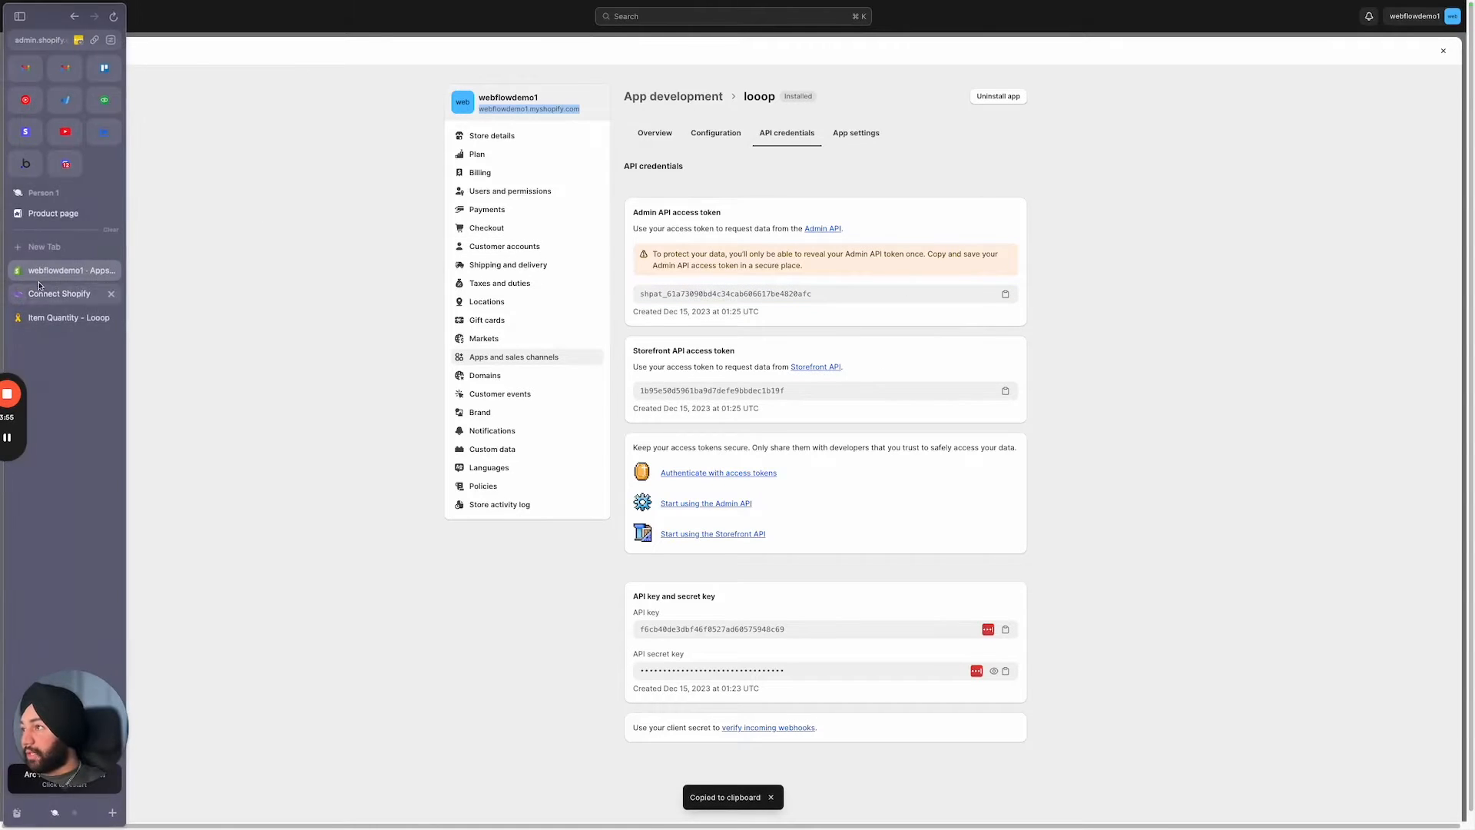
{"action": "left_click", "coordinate": [63, 293]}
{"action": "left_click", "coordinate": [691, 454]}
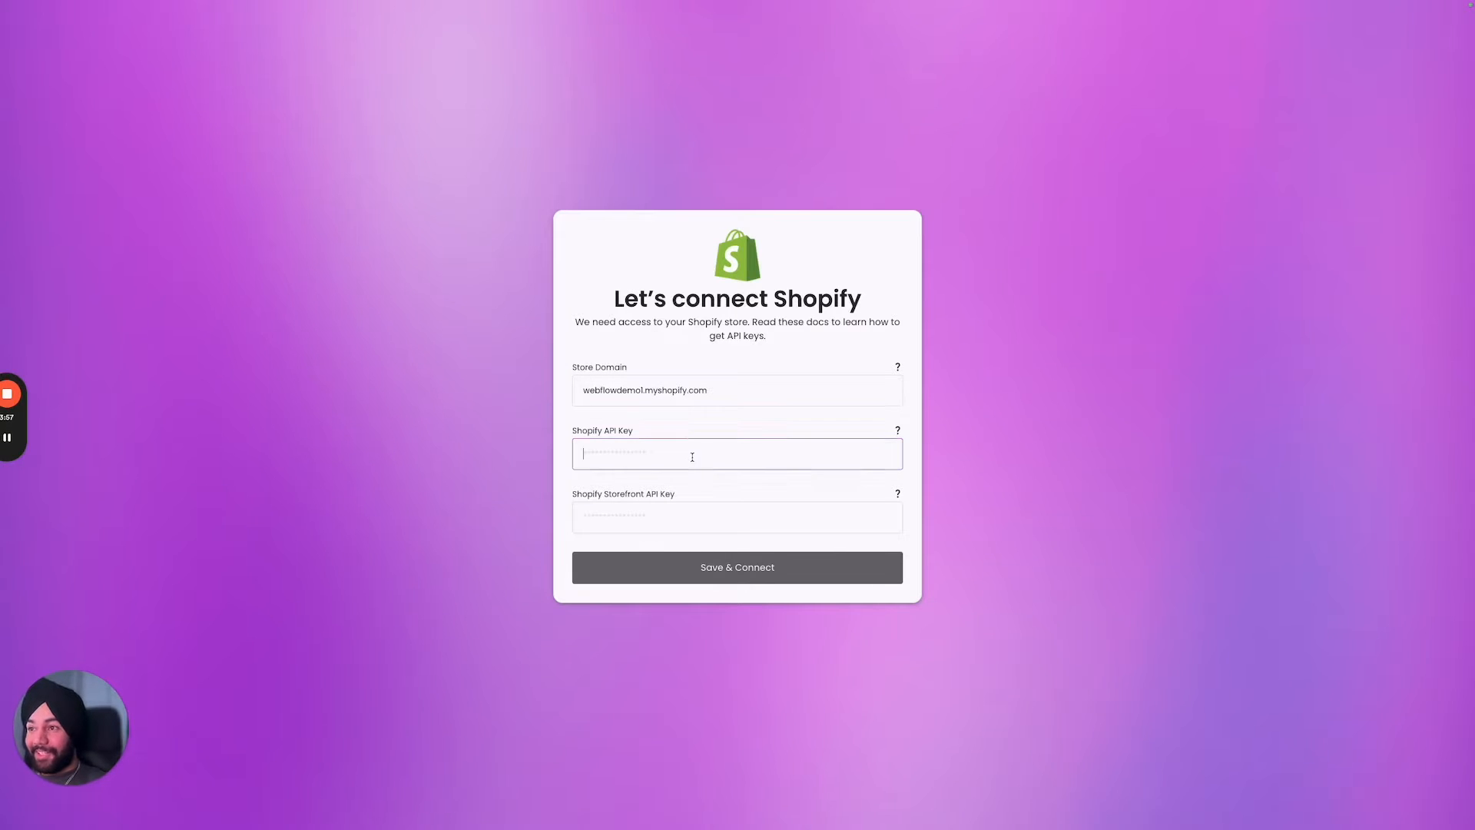
{"action": "key", "text": "ctrl+v"}
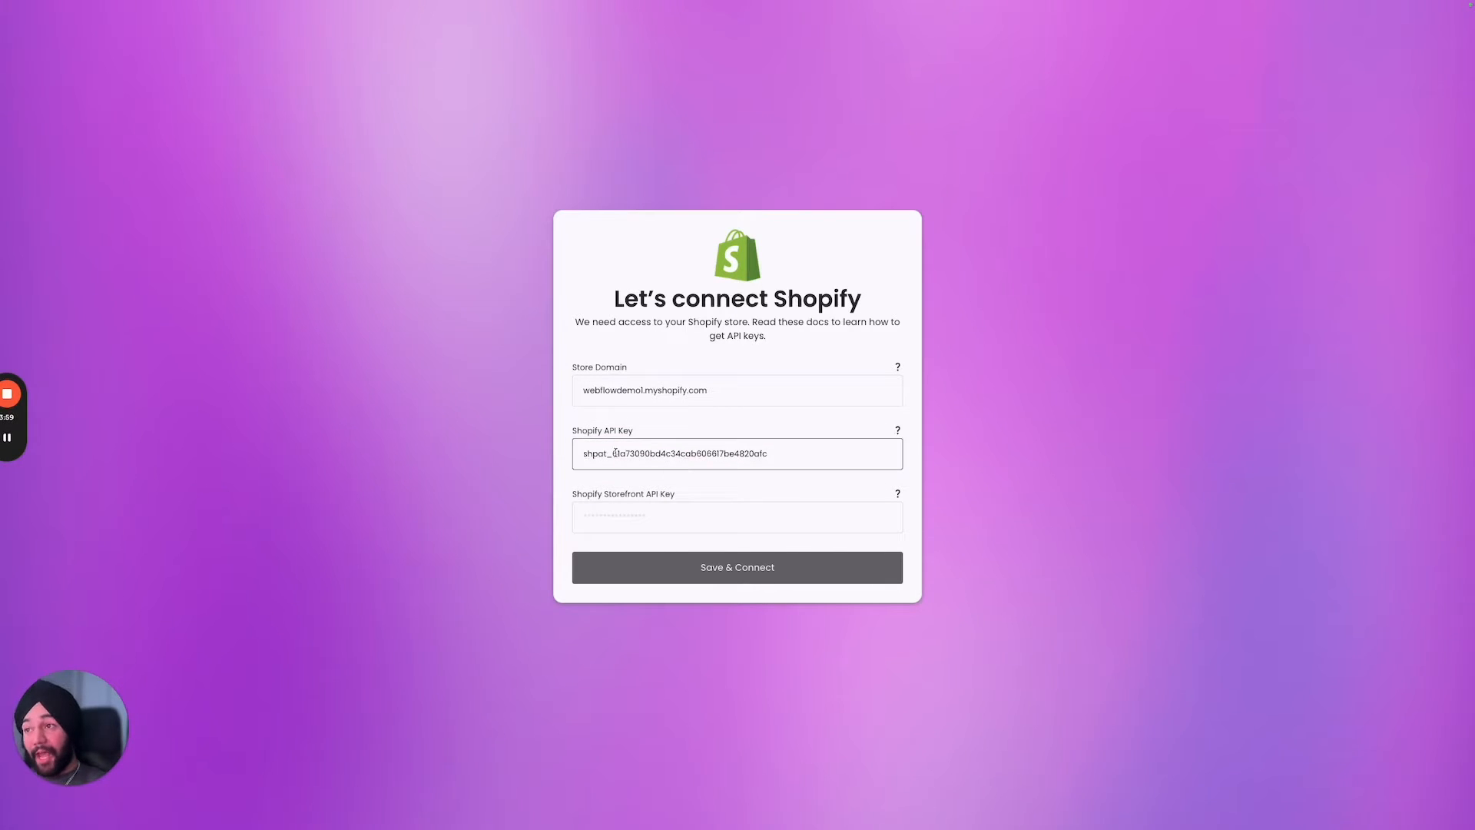
{"action": "left_click_drag", "start_coordinate": [576, 431], "coordinate": [635, 436]}
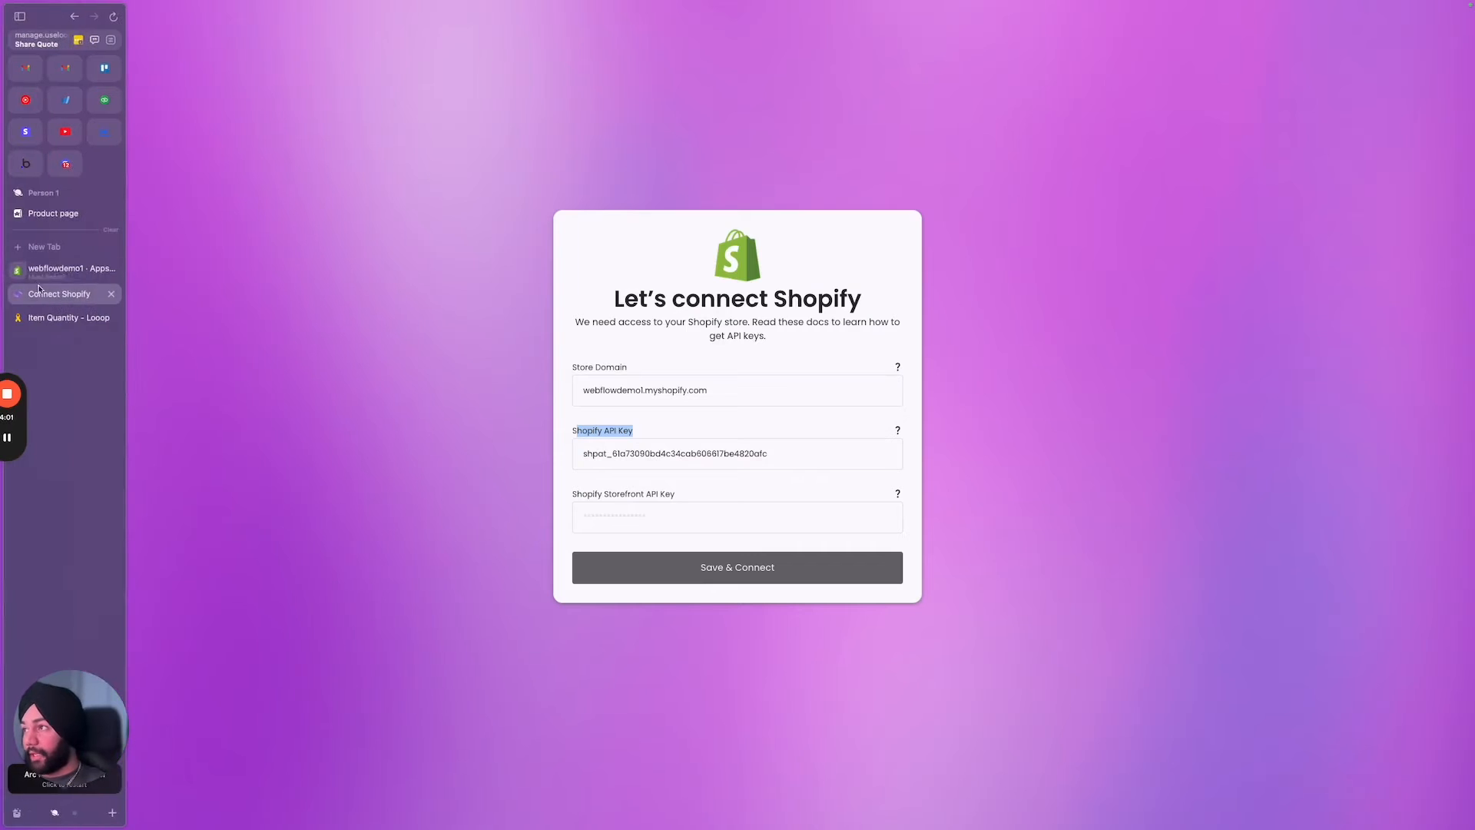
Copy the Storefront API access token from Shopify and paste it as the Shopify Storefront API Key in Looop's form.
{"action": "left_click", "coordinate": [41, 278]}
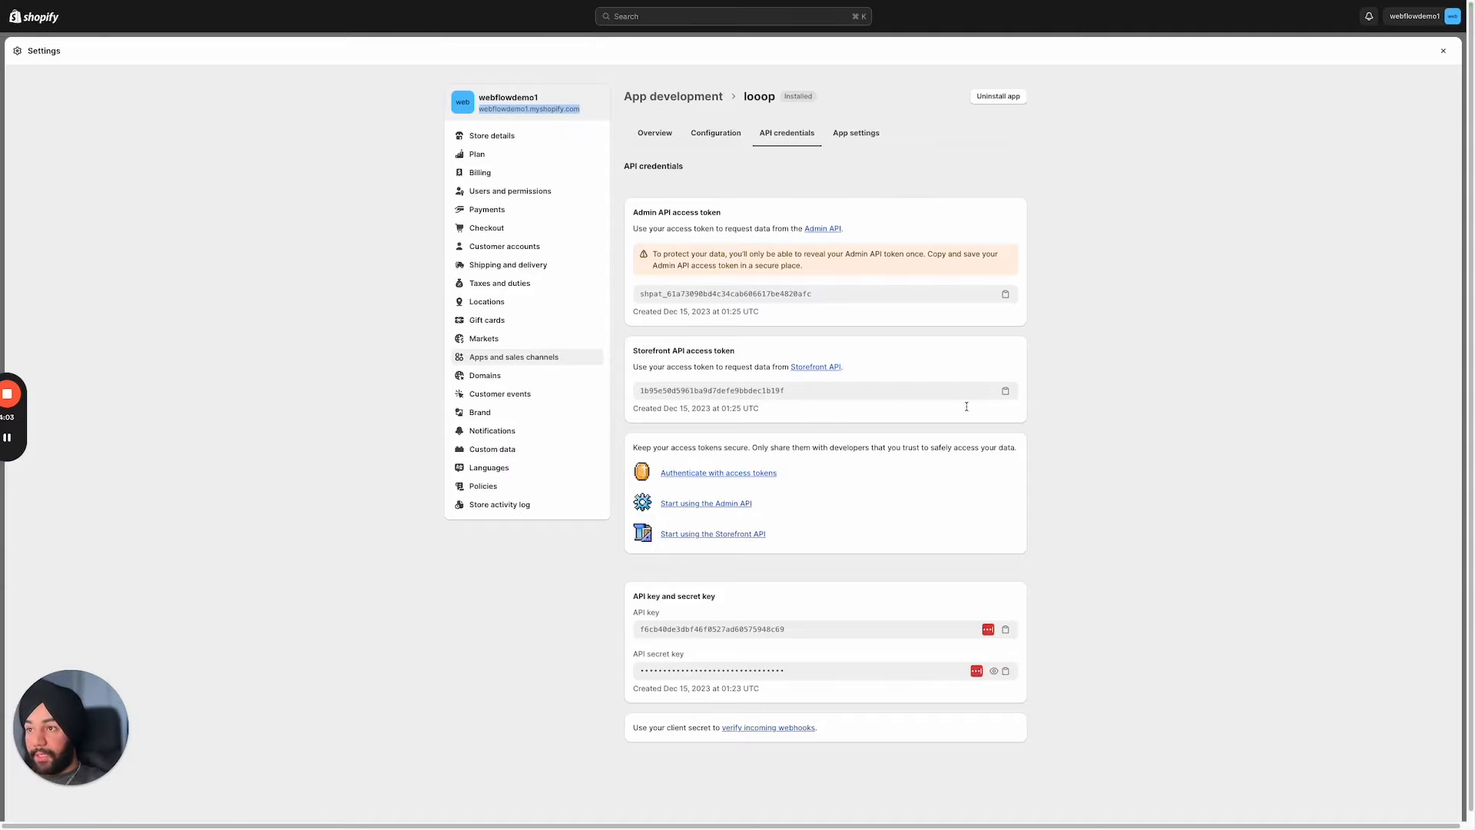
{"action": "left_click", "coordinate": [1004, 389]}
{"action": "mouse_move", "coordinate": [7, 312]}
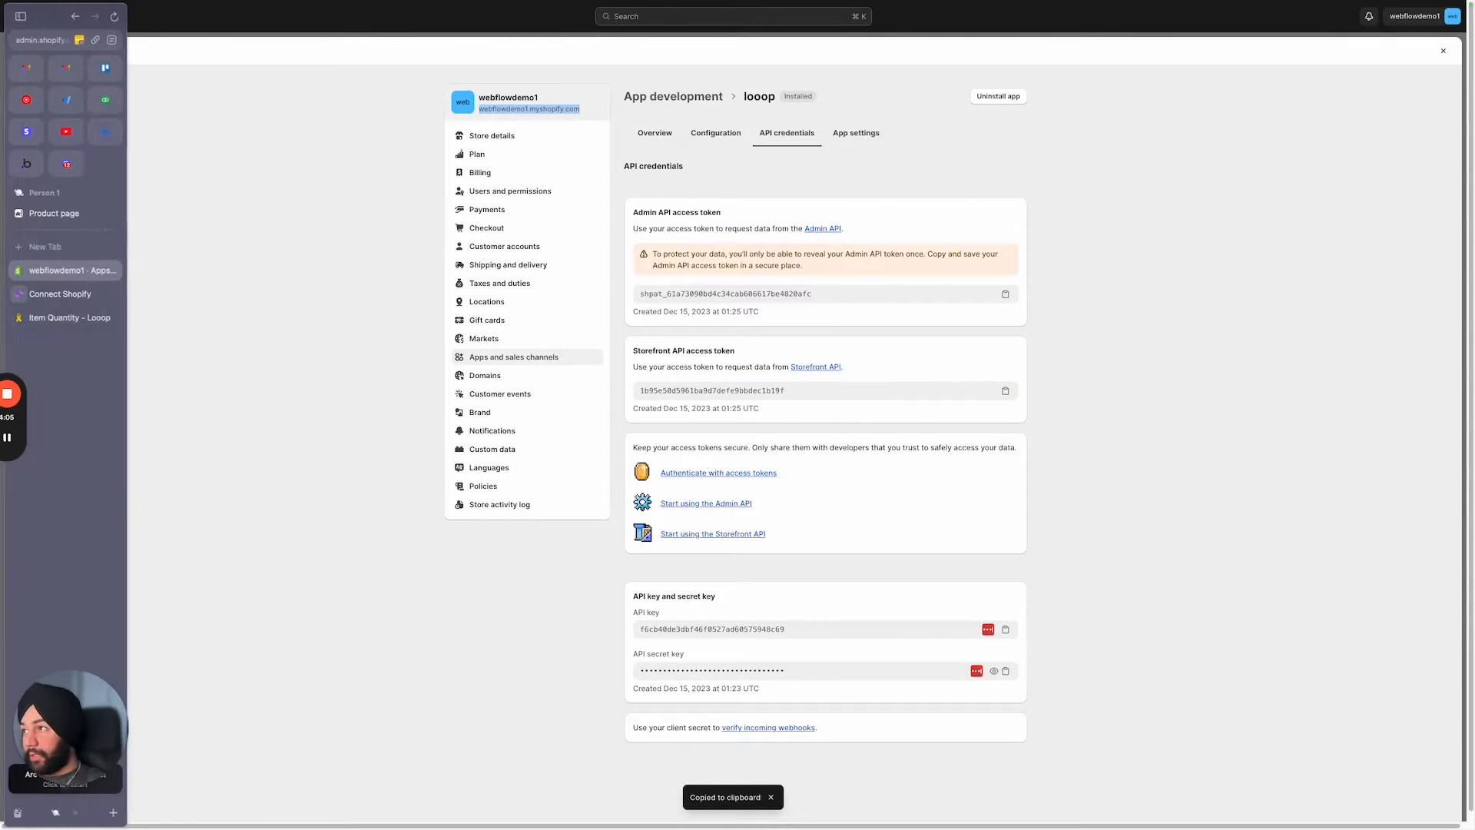
{"action": "left_click", "coordinate": [59, 296]}
{"action": "left_click", "coordinate": [733, 514]}
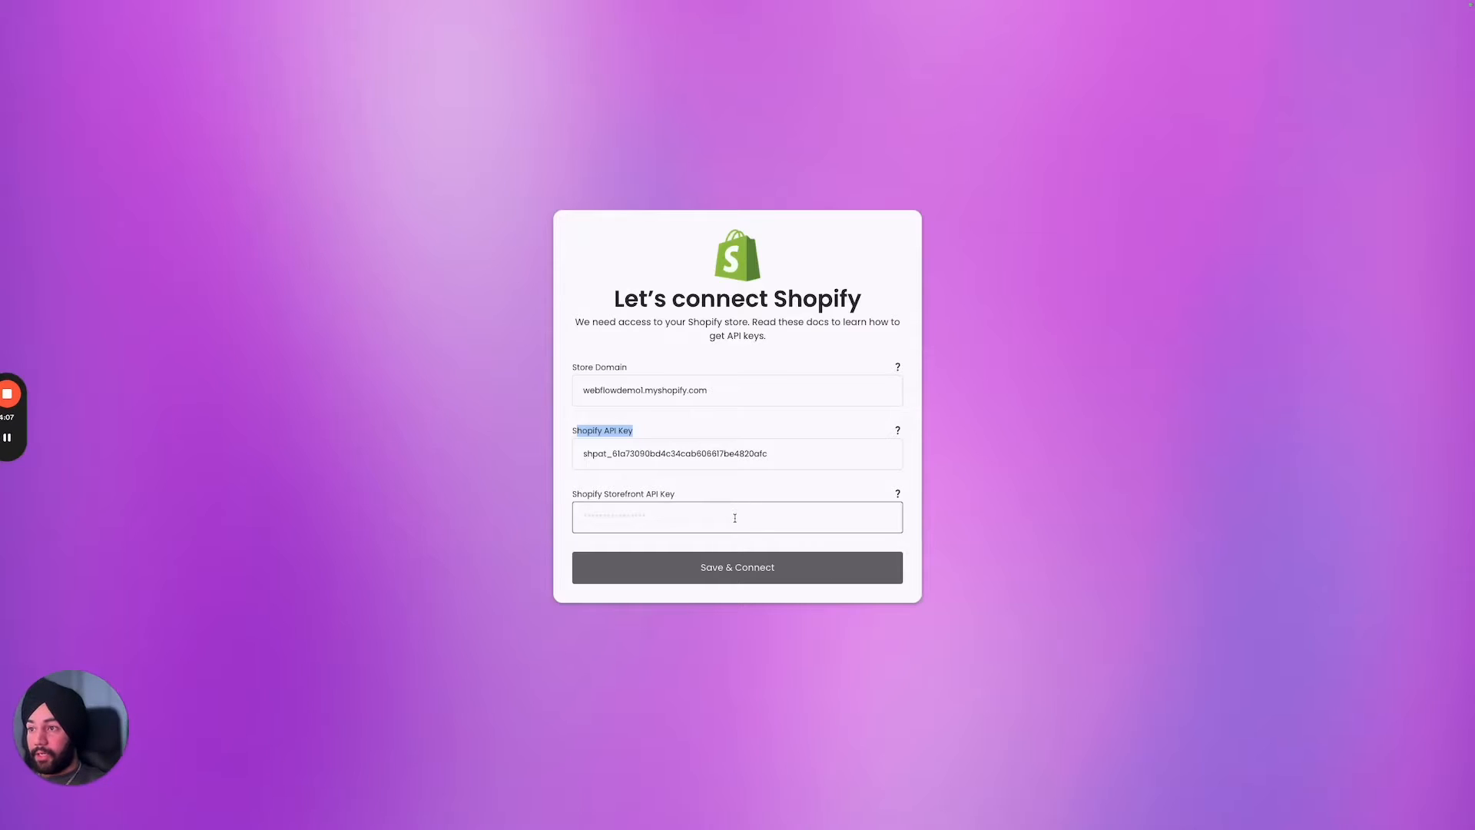
{"action": "key", "text": "super+v"}
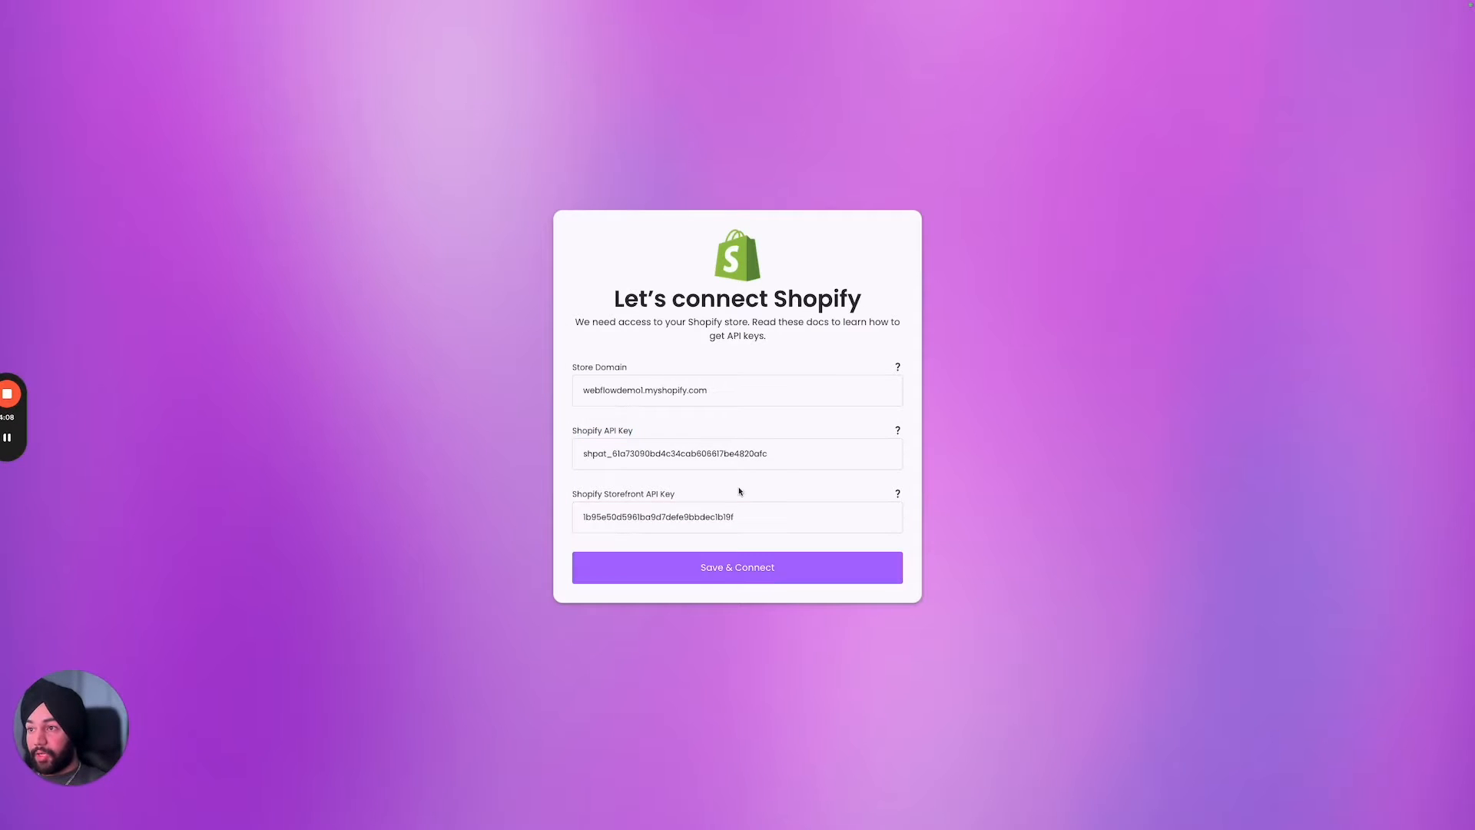
Save and connect the Shopify store in Looop, and set the new CMS's Store Name to Webflow Looop.
{"action": "left_click", "coordinate": [771, 570]}
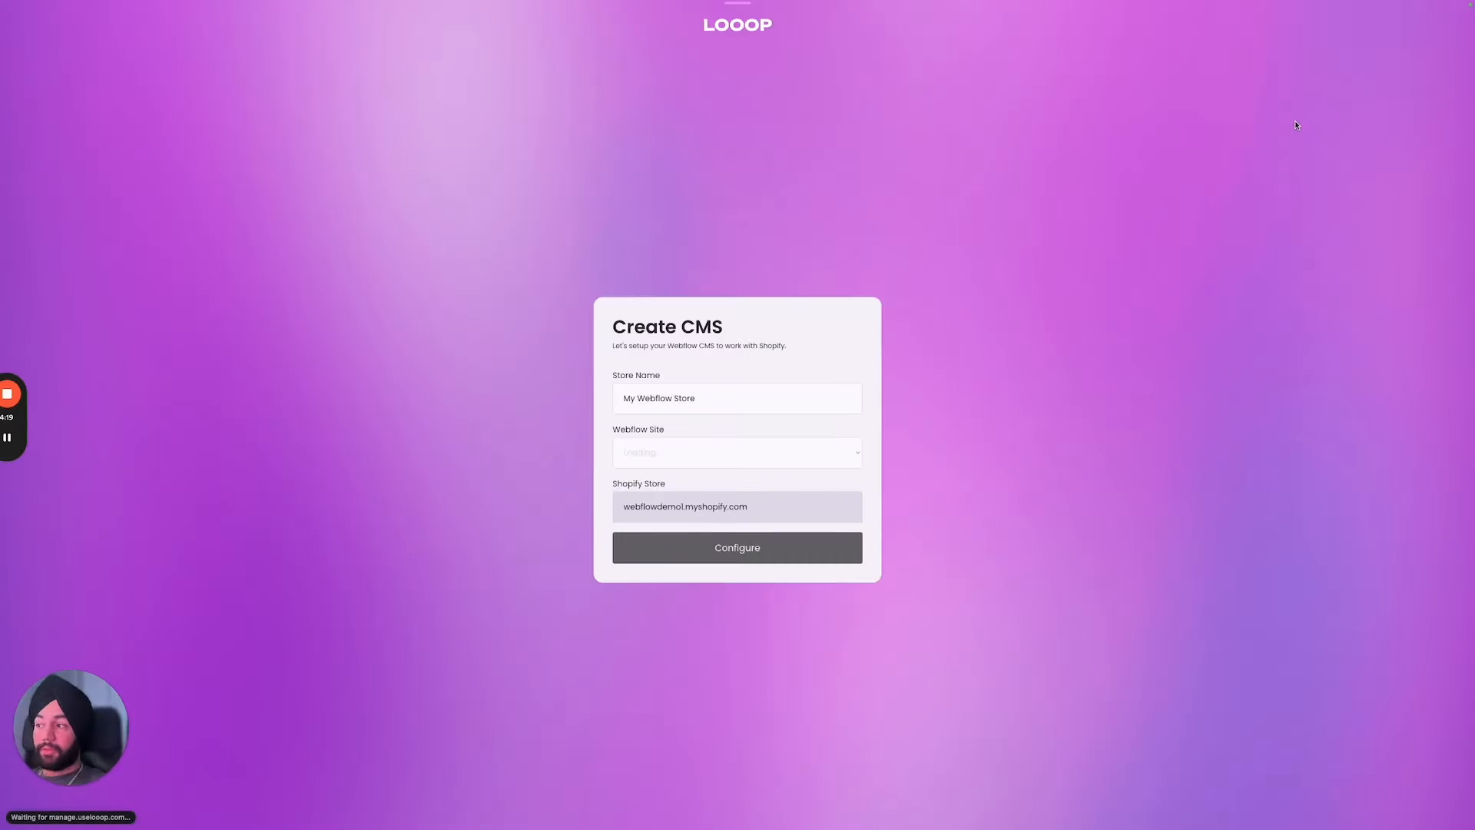
{"action": "left_click", "coordinate": [747, 393]}
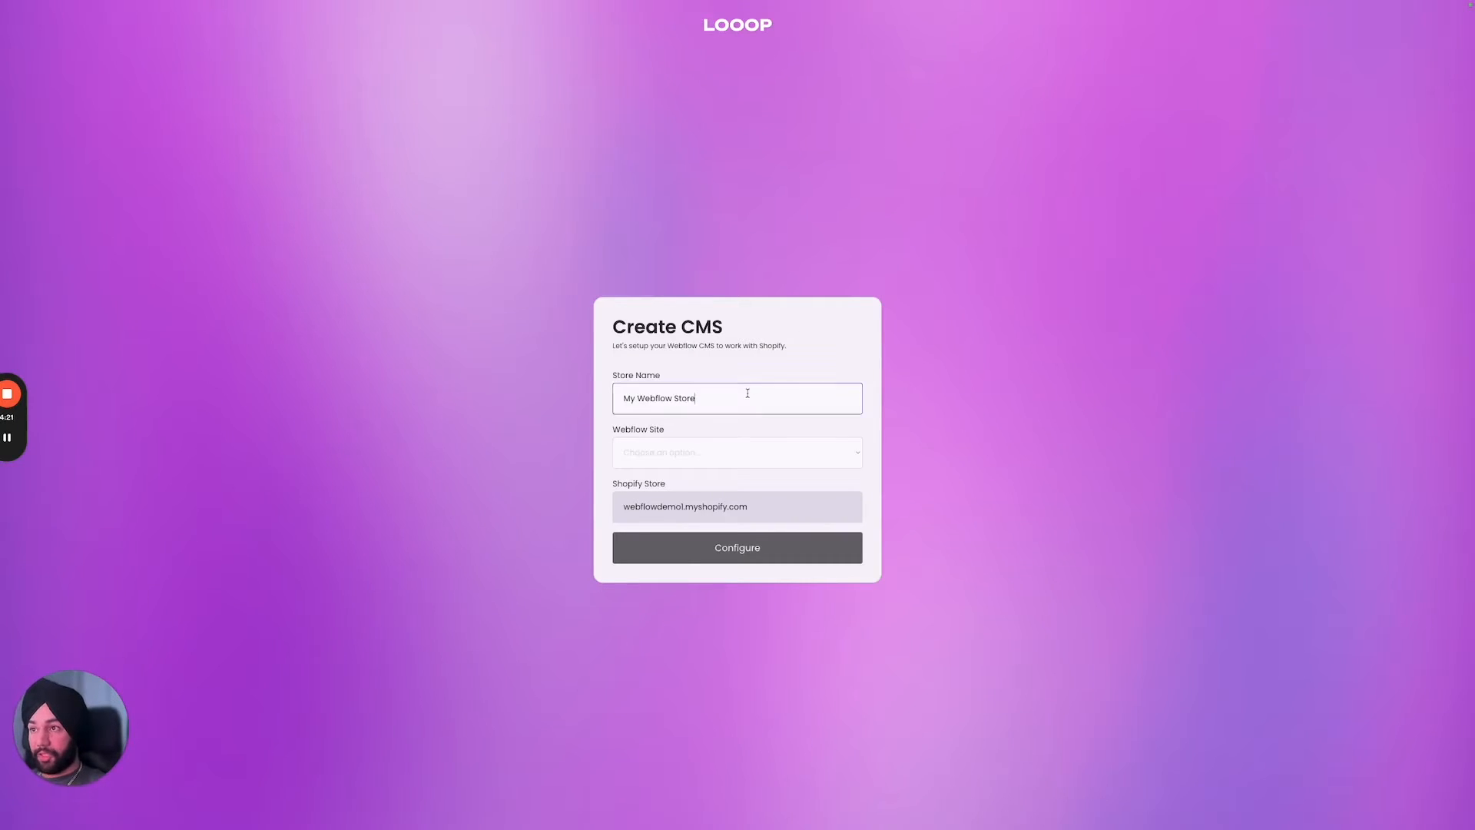
{"action": "key", "text": "ctrl+a"}
{"action": "type", "text": "We"}
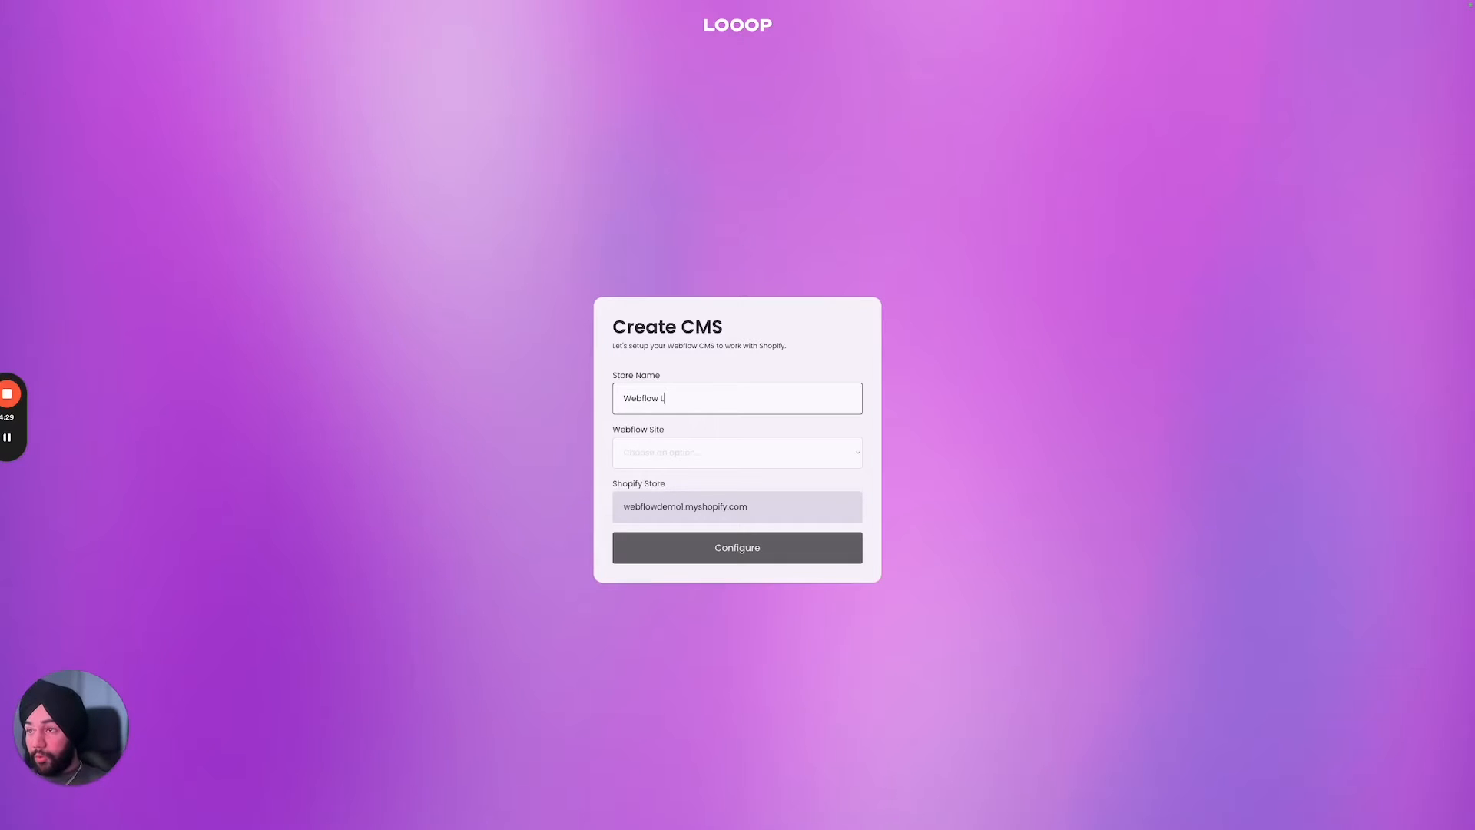
{"action": "type", "text": "bflow Looop"}
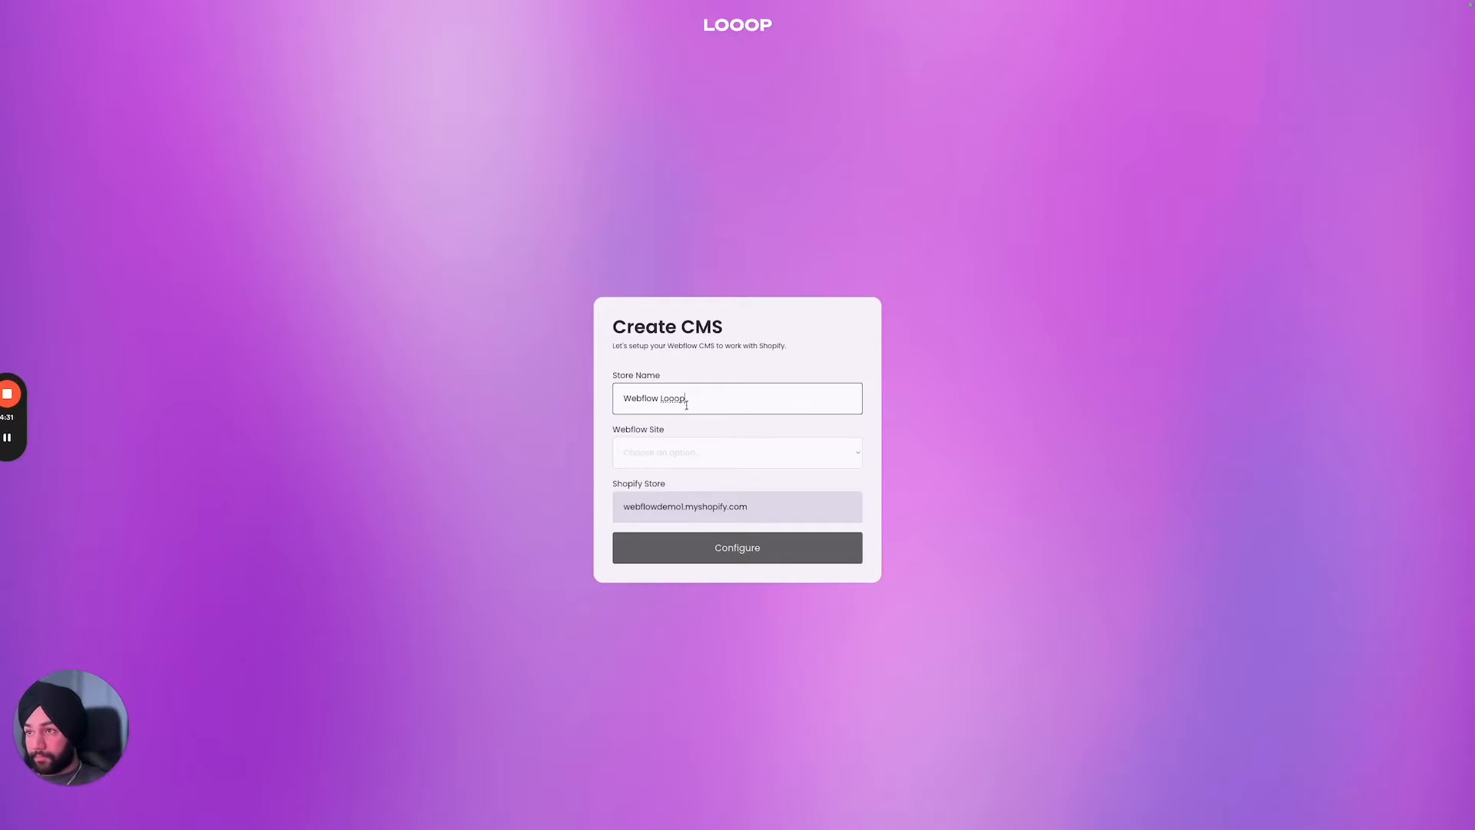
Choose webflowdemo as the Webflow site for the webflowdemo1.myshopify.com store and configure the CMS.
{"action": "left_click", "coordinate": [694, 455]}
{"action": "left_click", "coordinate": [699, 455]}
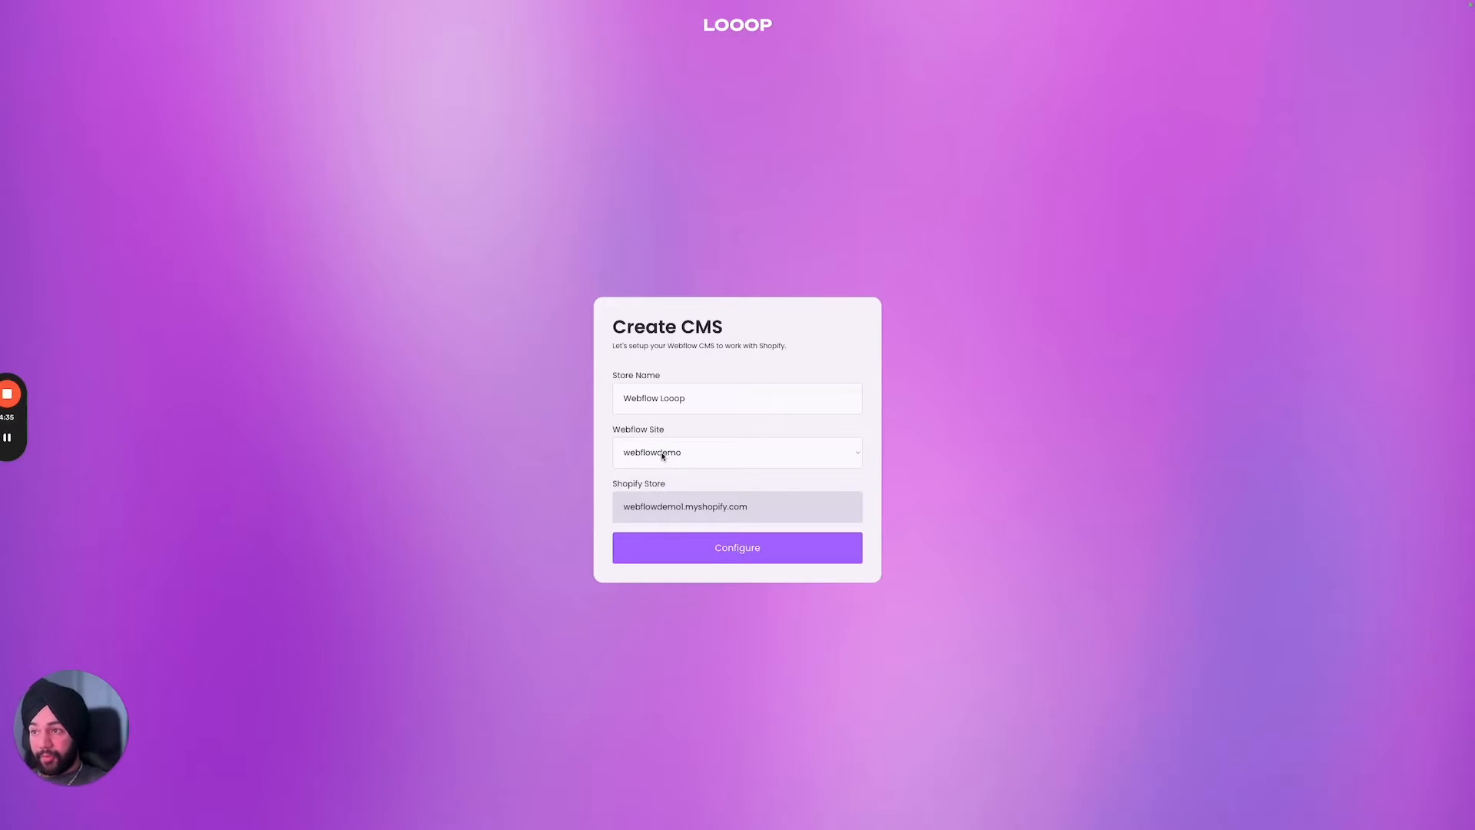
{"action": "left_click_drag", "start_coordinate": [636, 507], "coordinate": [759, 506]}
{"action": "left_click", "coordinate": [757, 486]}
{"action": "left_click", "coordinate": [756, 548]}
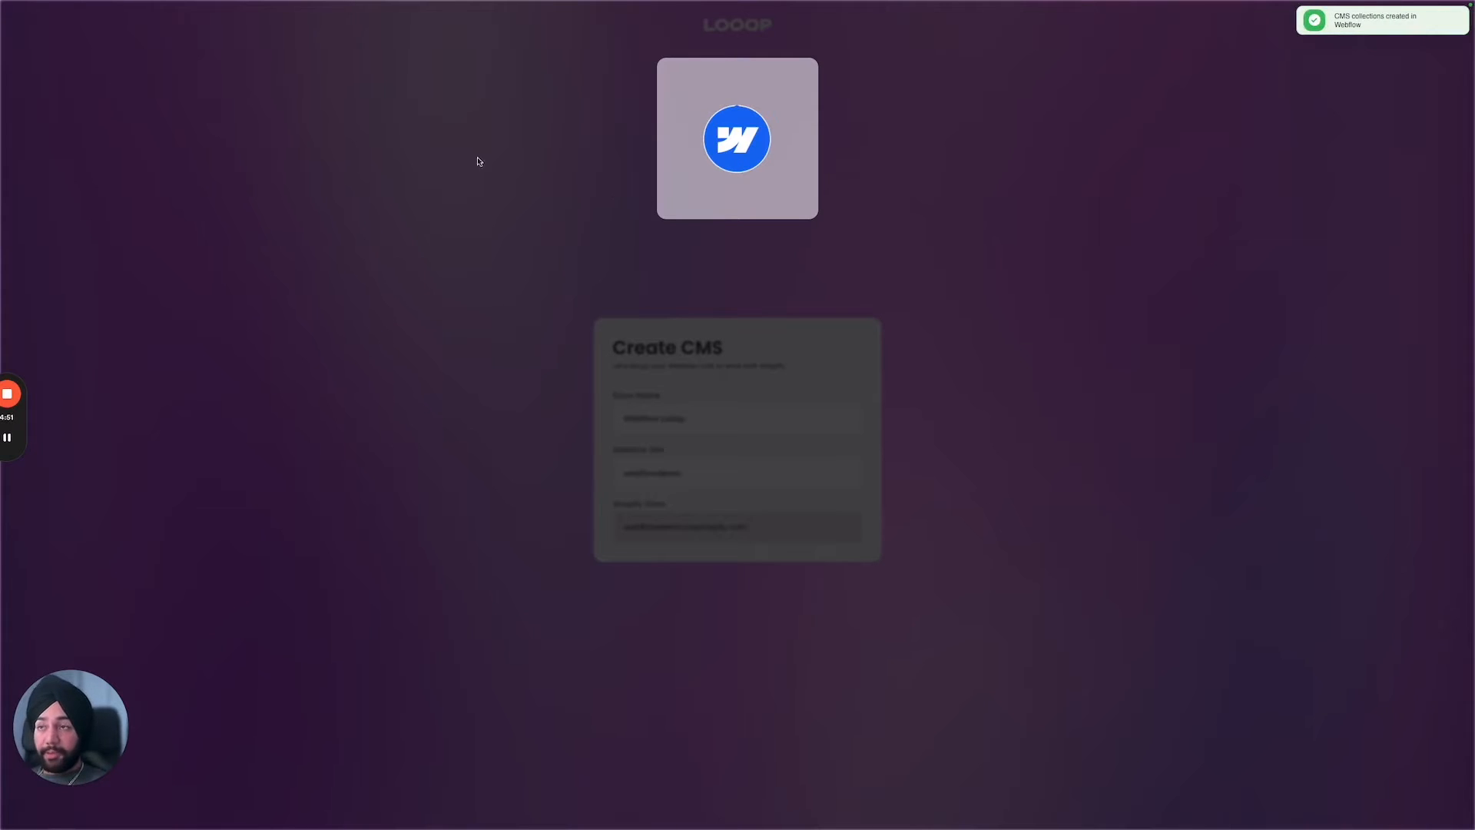
Switch to the Webflow Designer and examine the settings and fields of the products, collections and variants CMS collections.
{"action": "mouse_move", "coordinate": [1, 183]}
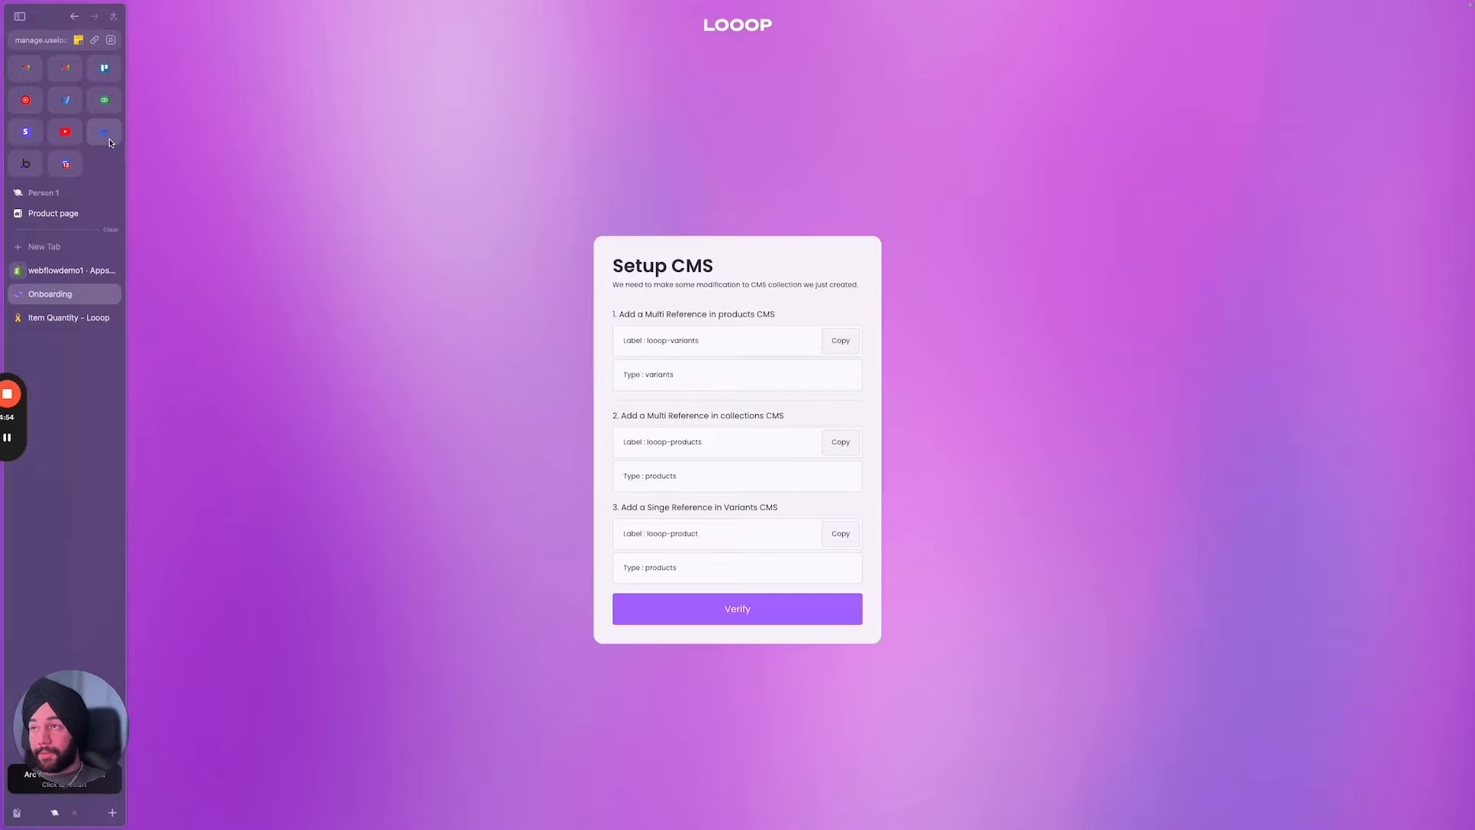
{"action": "left_click", "coordinate": [104, 132]}
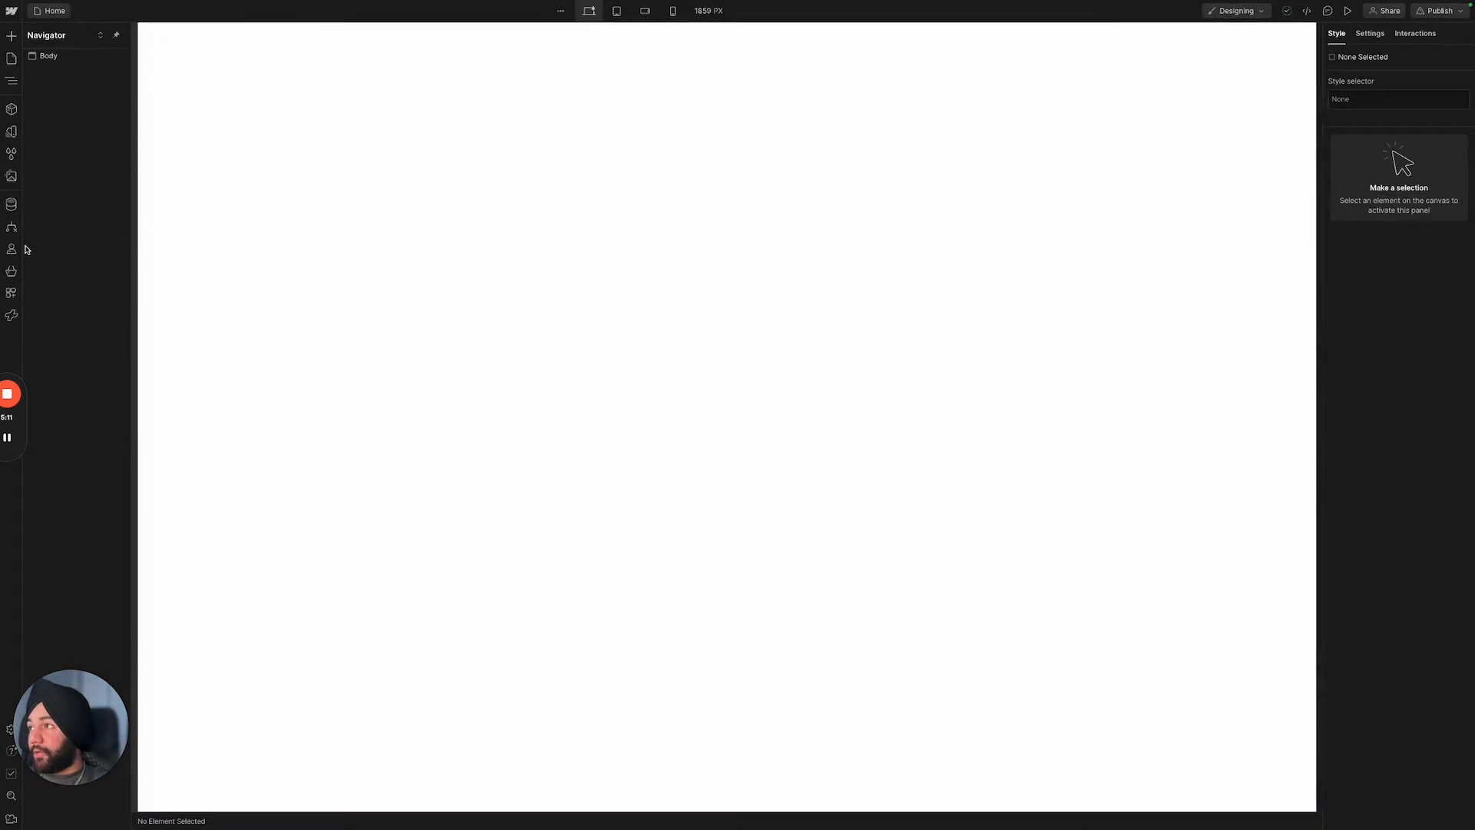
{"action": "left_click", "coordinate": [11, 204]}
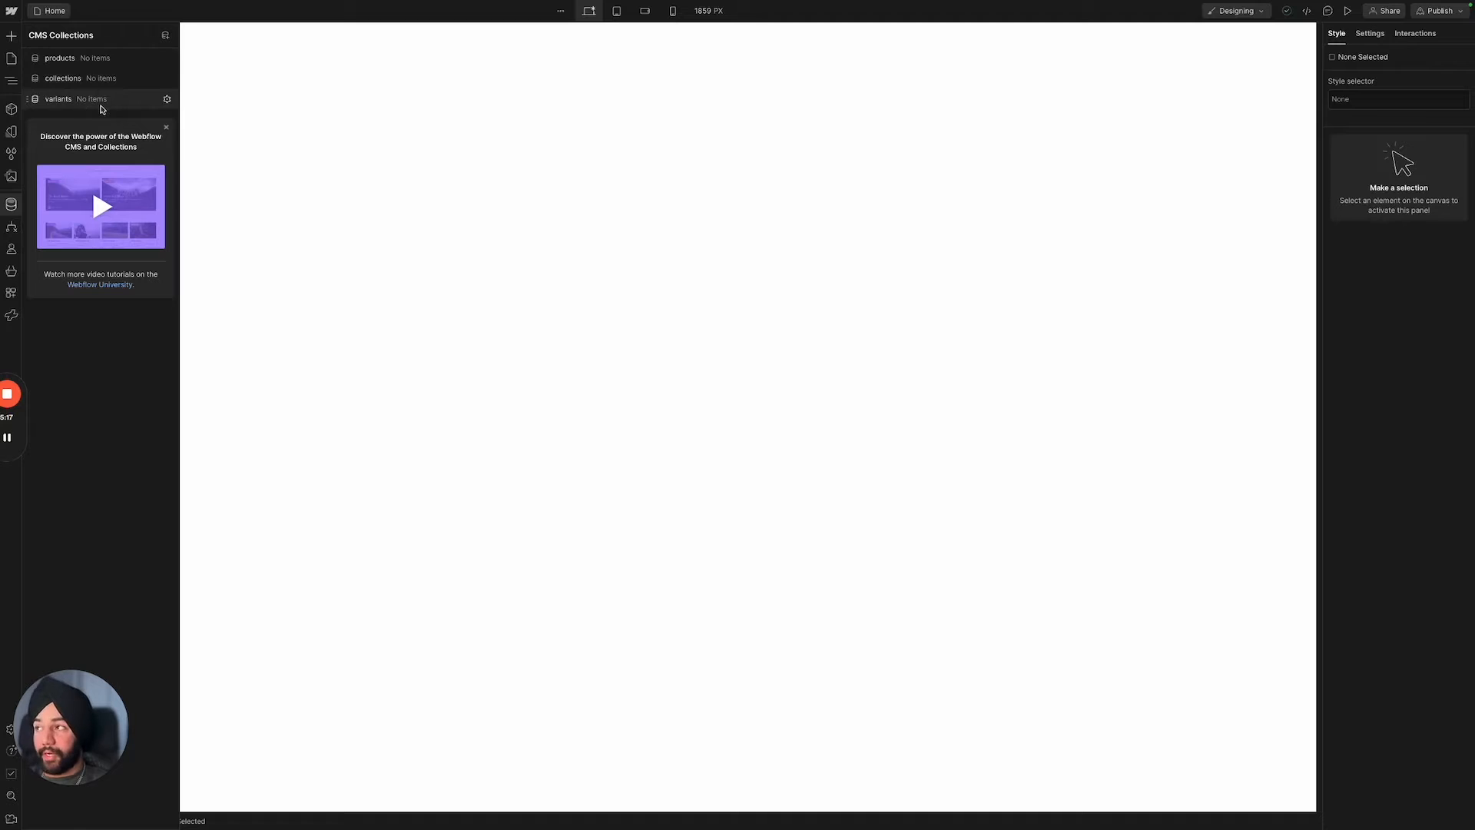
{"action": "left_click", "coordinate": [168, 59]}
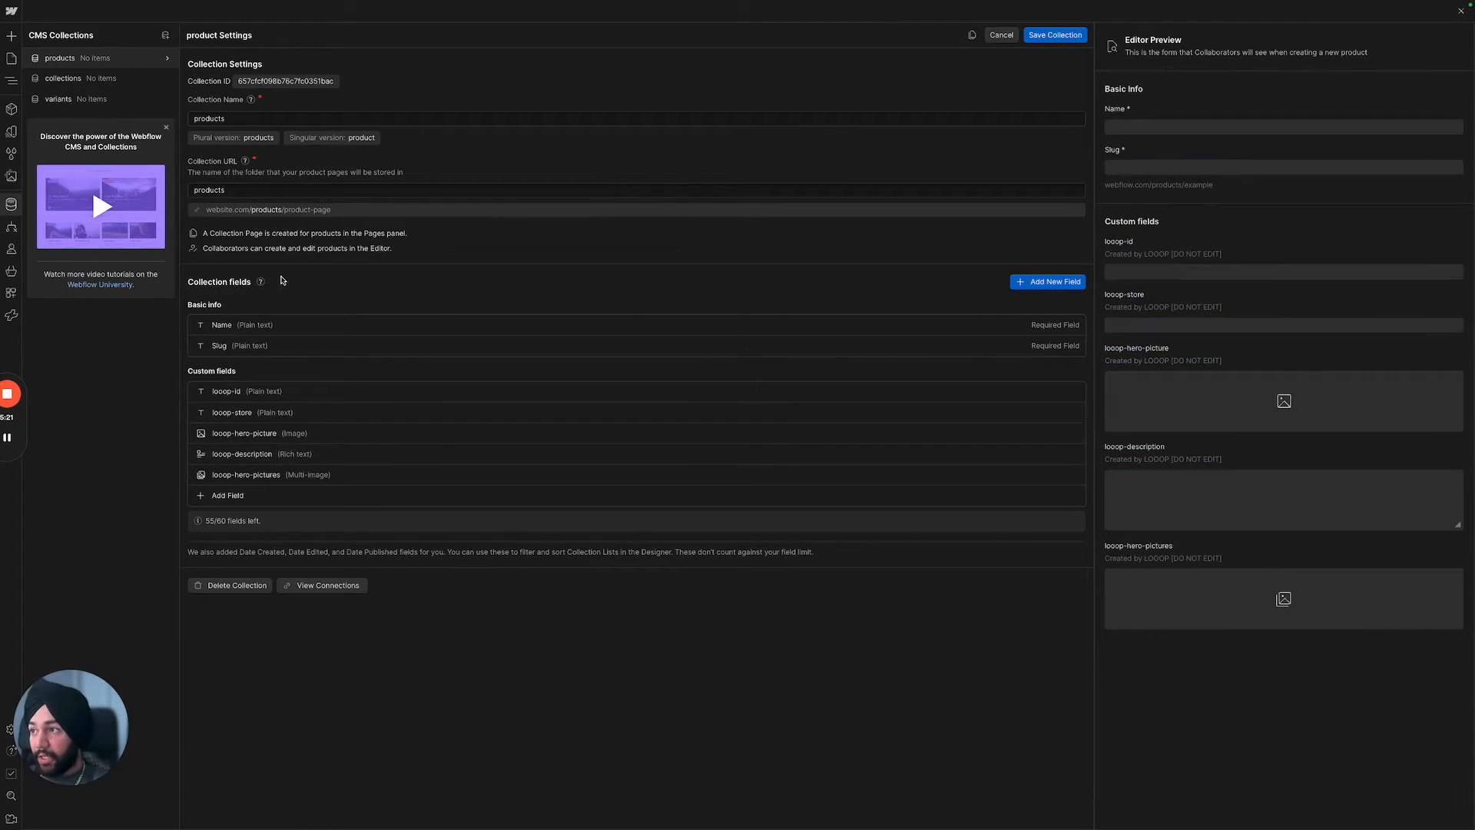
{"action": "left_click", "coordinate": [168, 79]}
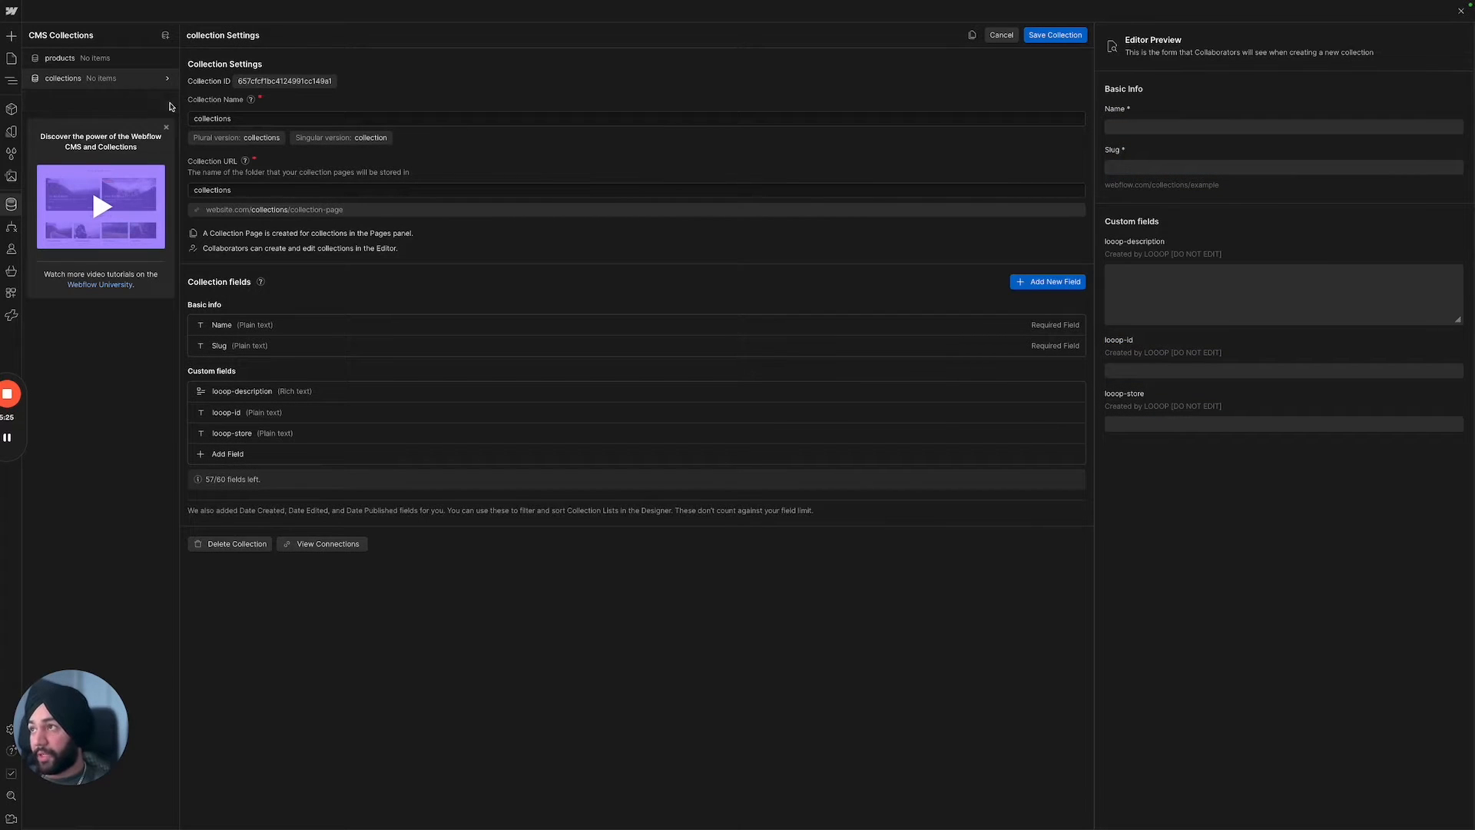
{"action": "left_click", "coordinate": [167, 101]}
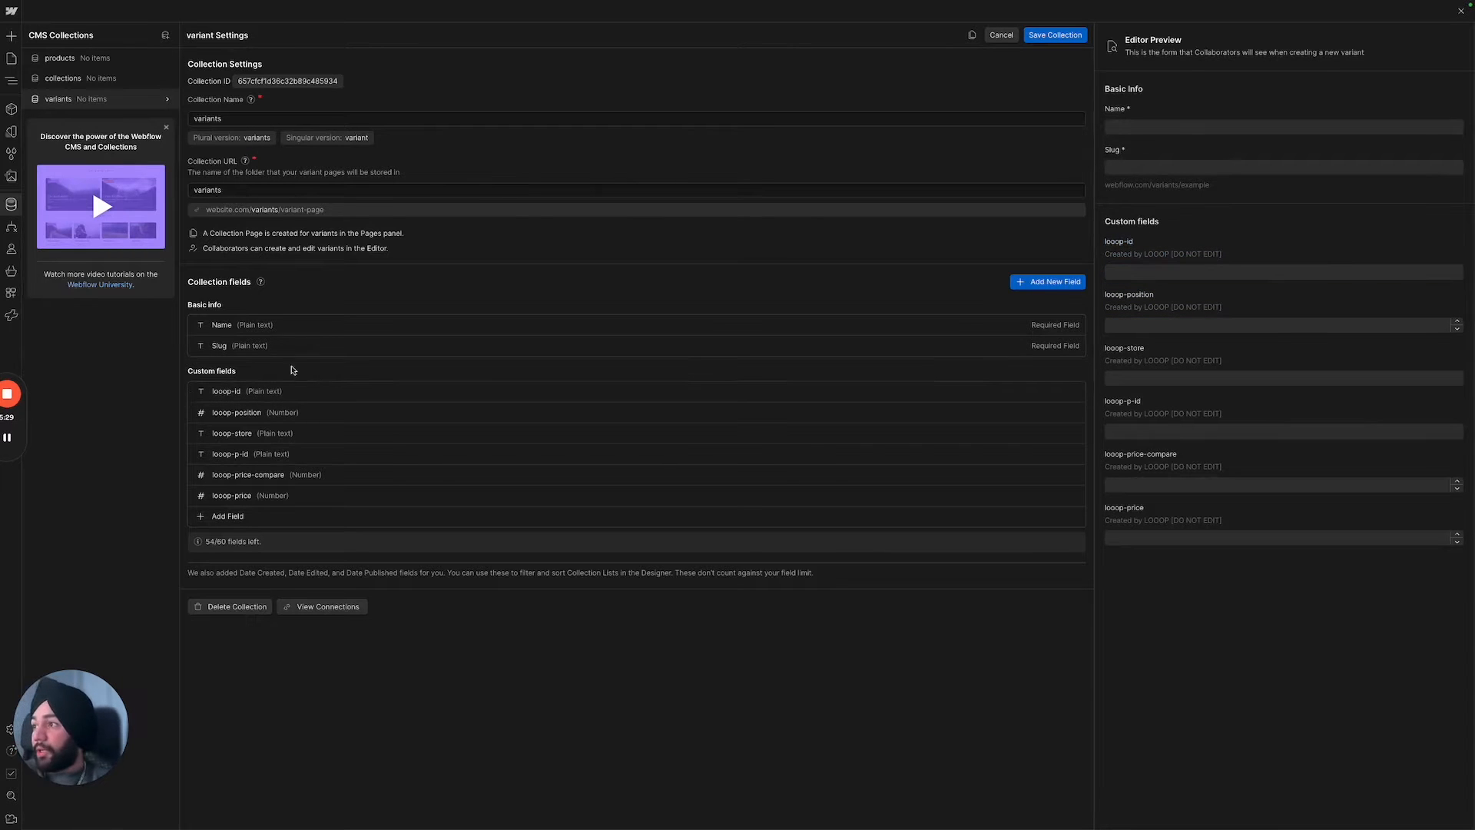
Return to Looop's Setup CMS page, review the products multi-reference instructions and copy the label looop-variants.
{"action": "mouse_move", "coordinate": [3, 346]}
{"action": "left_click", "coordinate": [66, 299]}
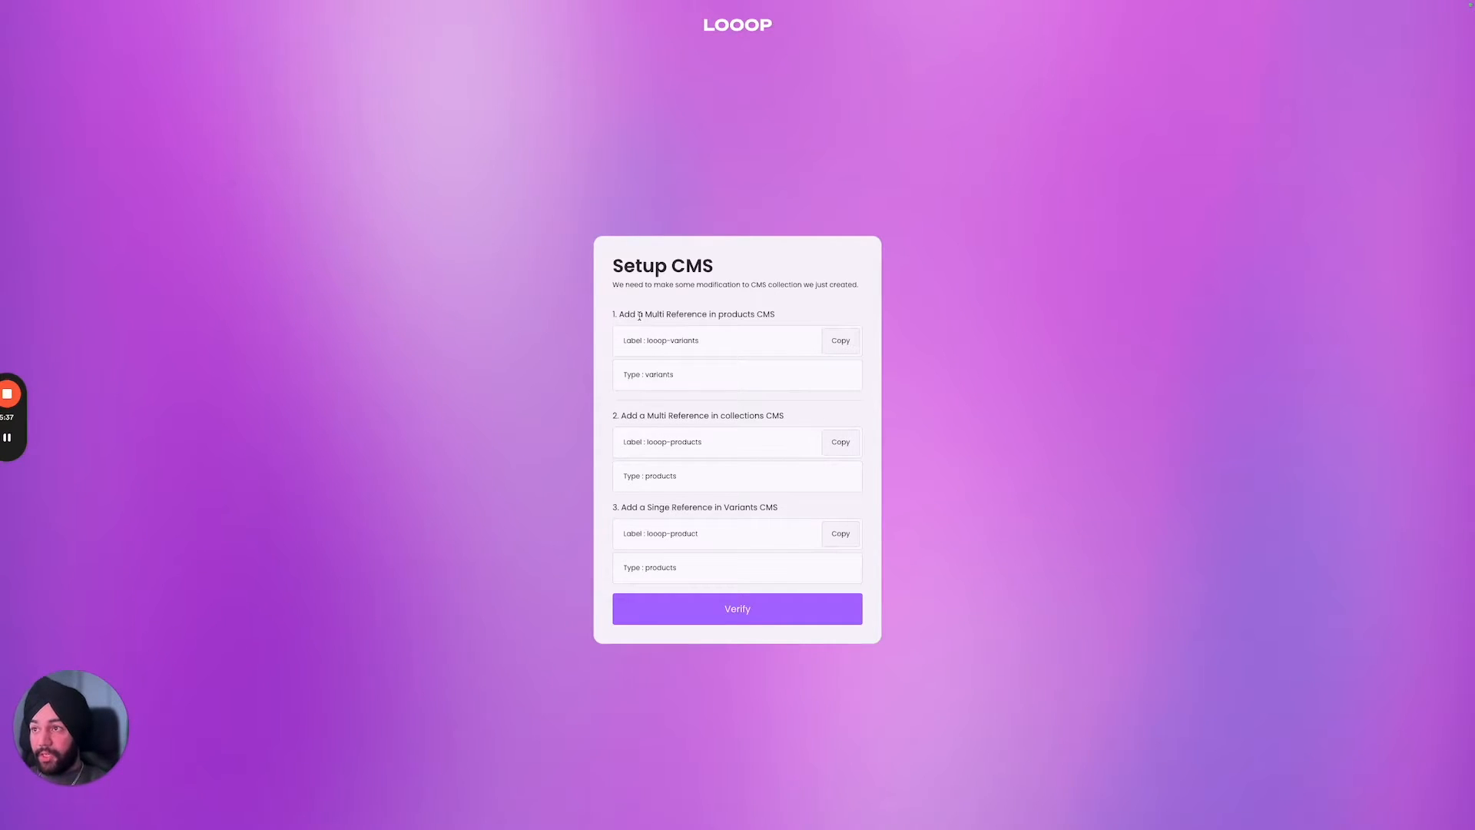
{"action": "left_click_drag", "start_coordinate": [639, 316], "coordinate": [718, 315]}
{"action": "left_click", "coordinate": [683, 315]}
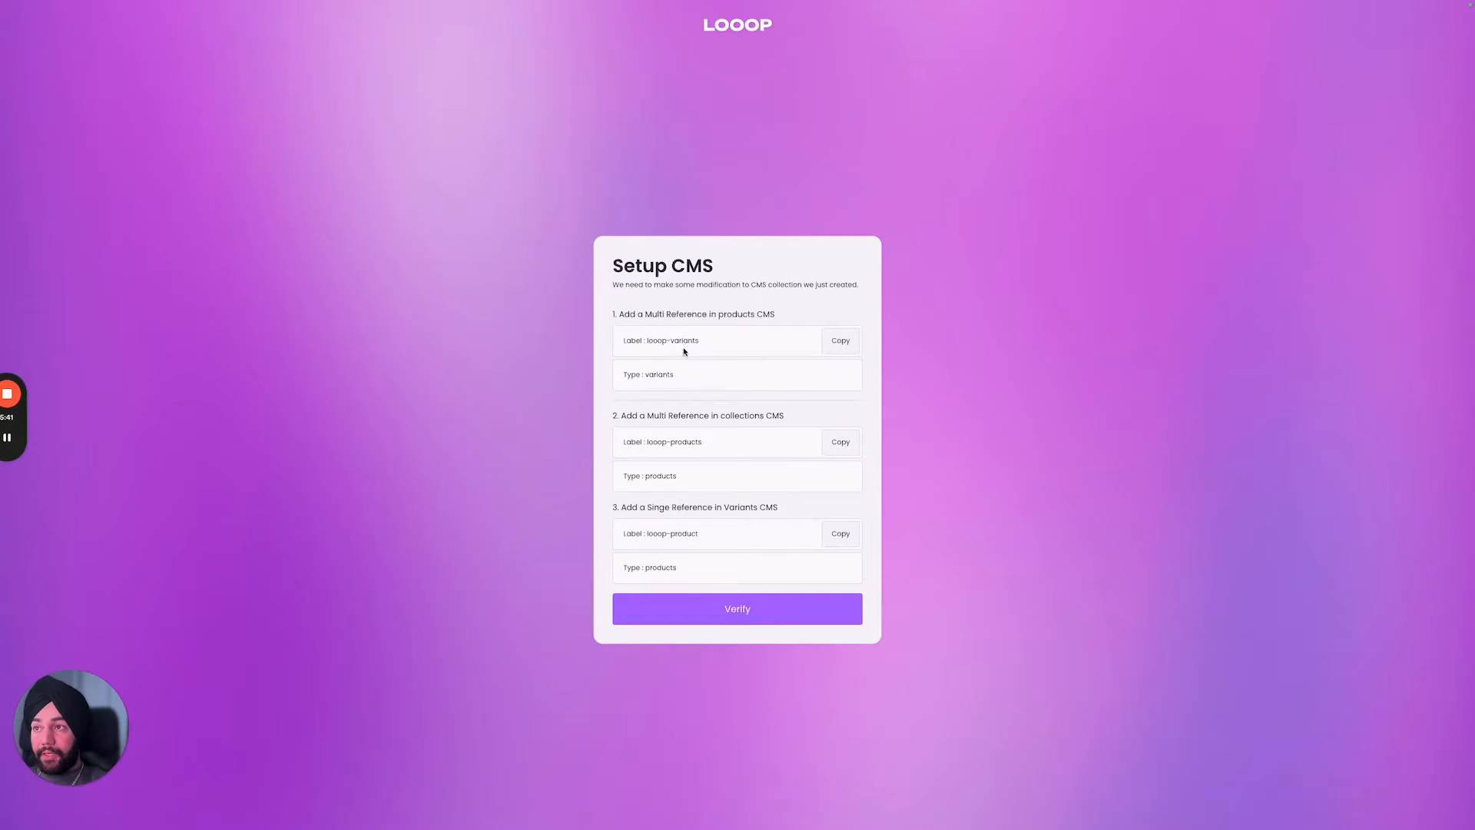
{"action": "left_click_drag", "start_coordinate": [706, 342], "coordinate": [636, 375]}
{"action": "left_click", "coordinate": [841, 341]}
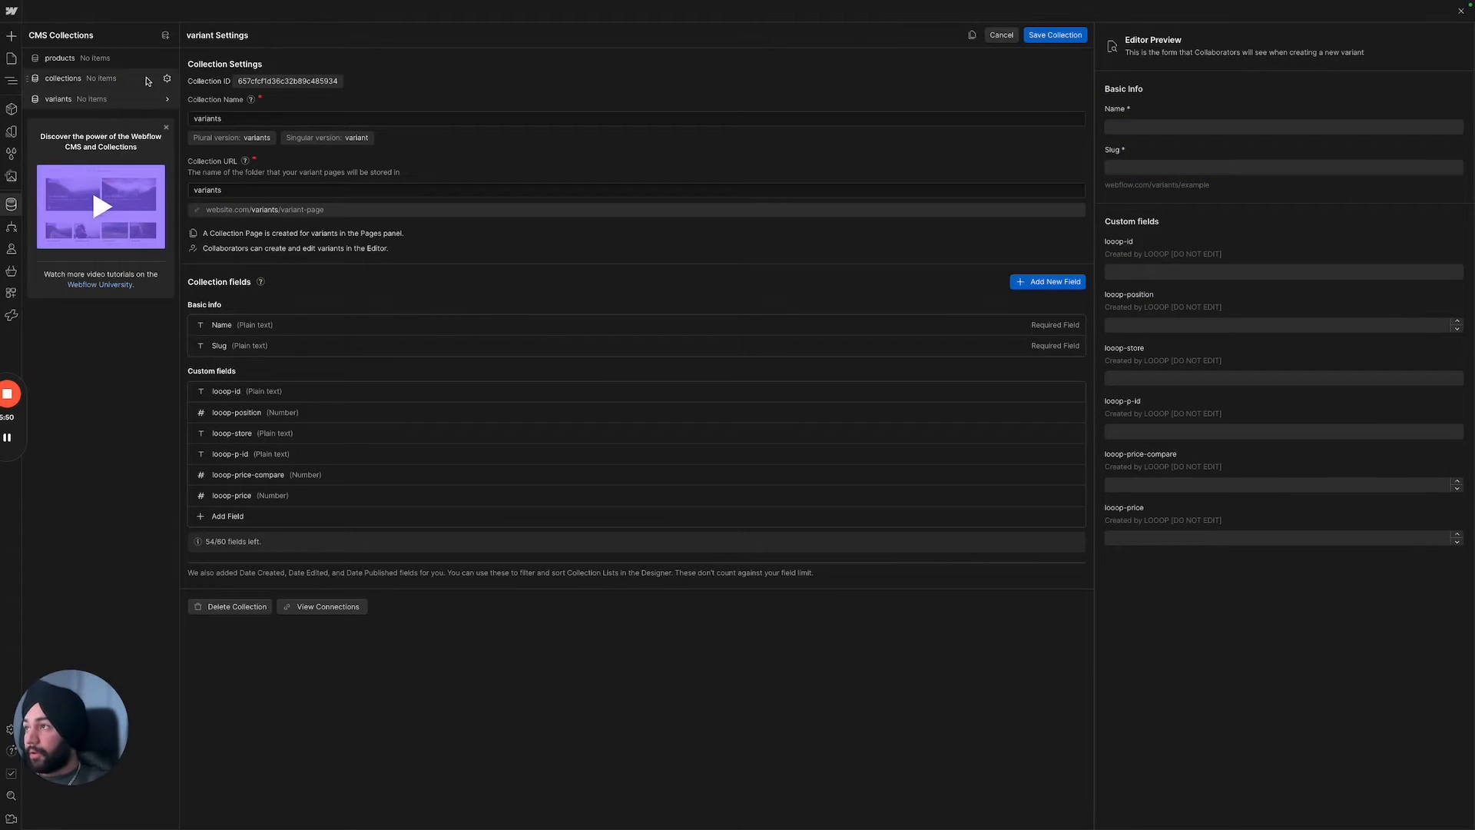
In Webflow, add a multi-reference field labelled looop-variants that references variants to the products collection, and save the collection.
{"action": "left_click", "coordinate": [133, 62]}
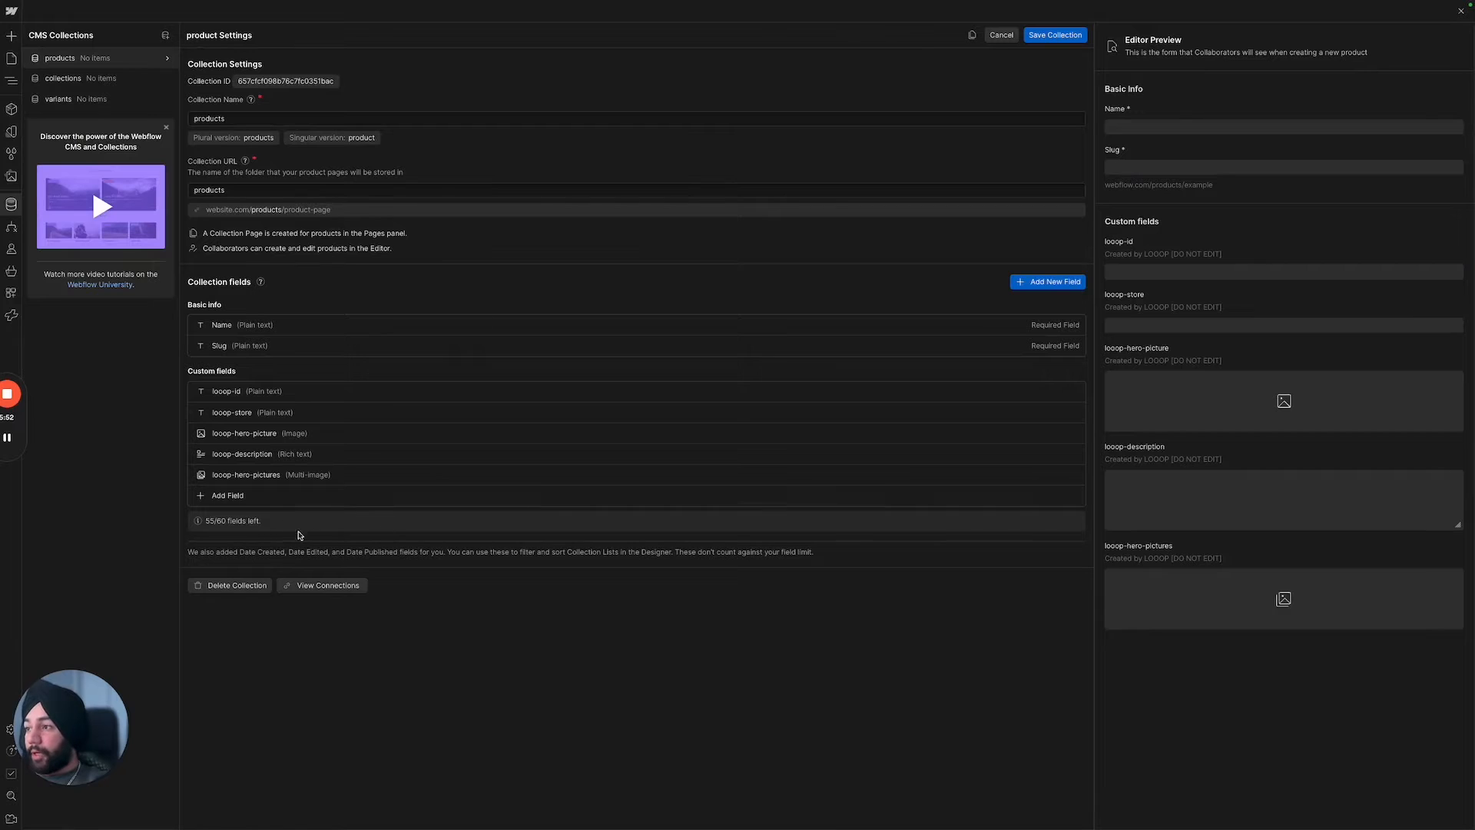
{"action": "left_click", "coordinate": [276, 497]}
{"action": "left_click", "coordinate": [362, 601]}
{"action": "key", "text": "ctrl+v"}
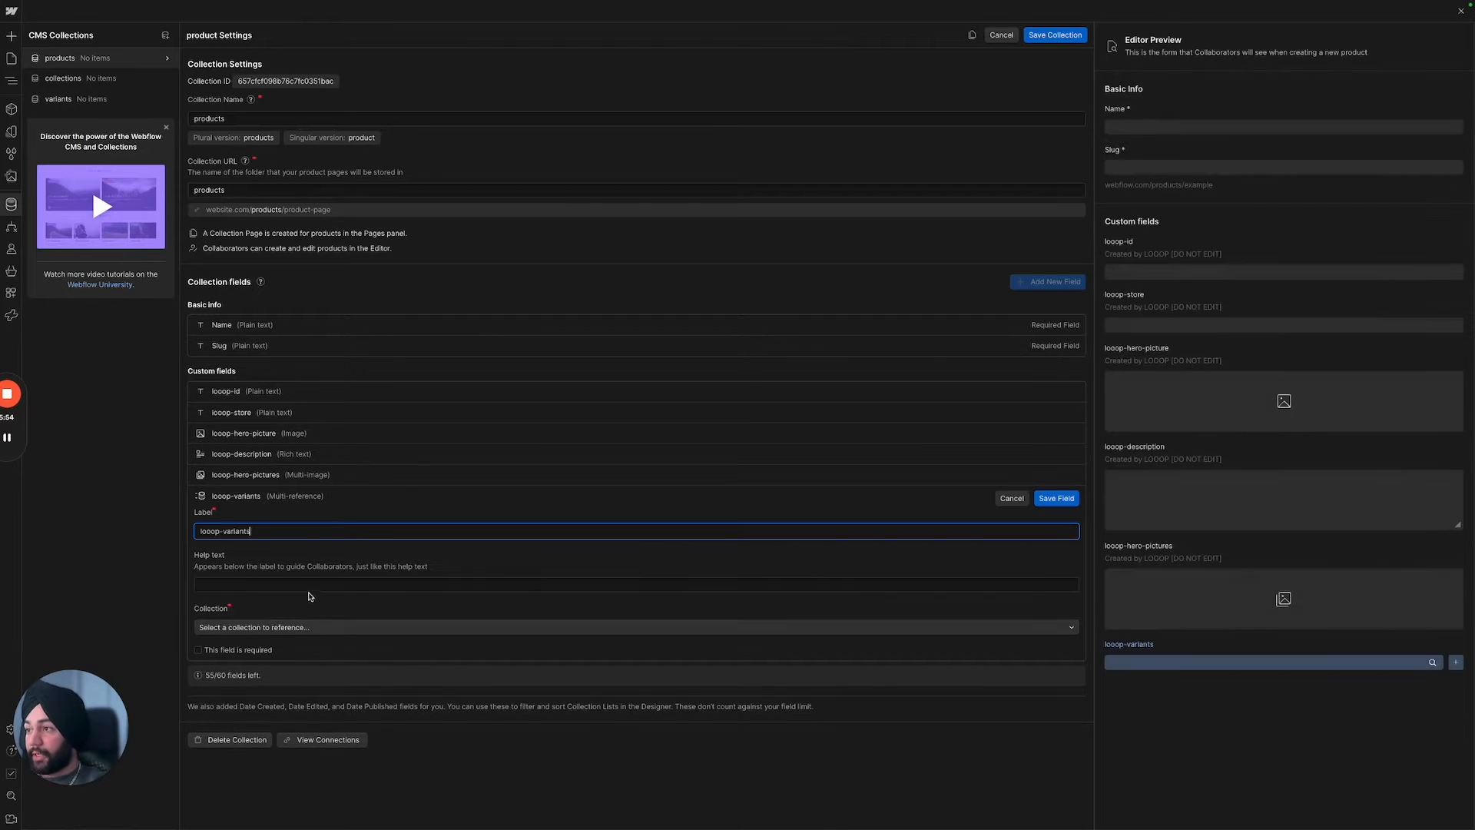
{"action": "left_click", "coordinate": [280, 627]}
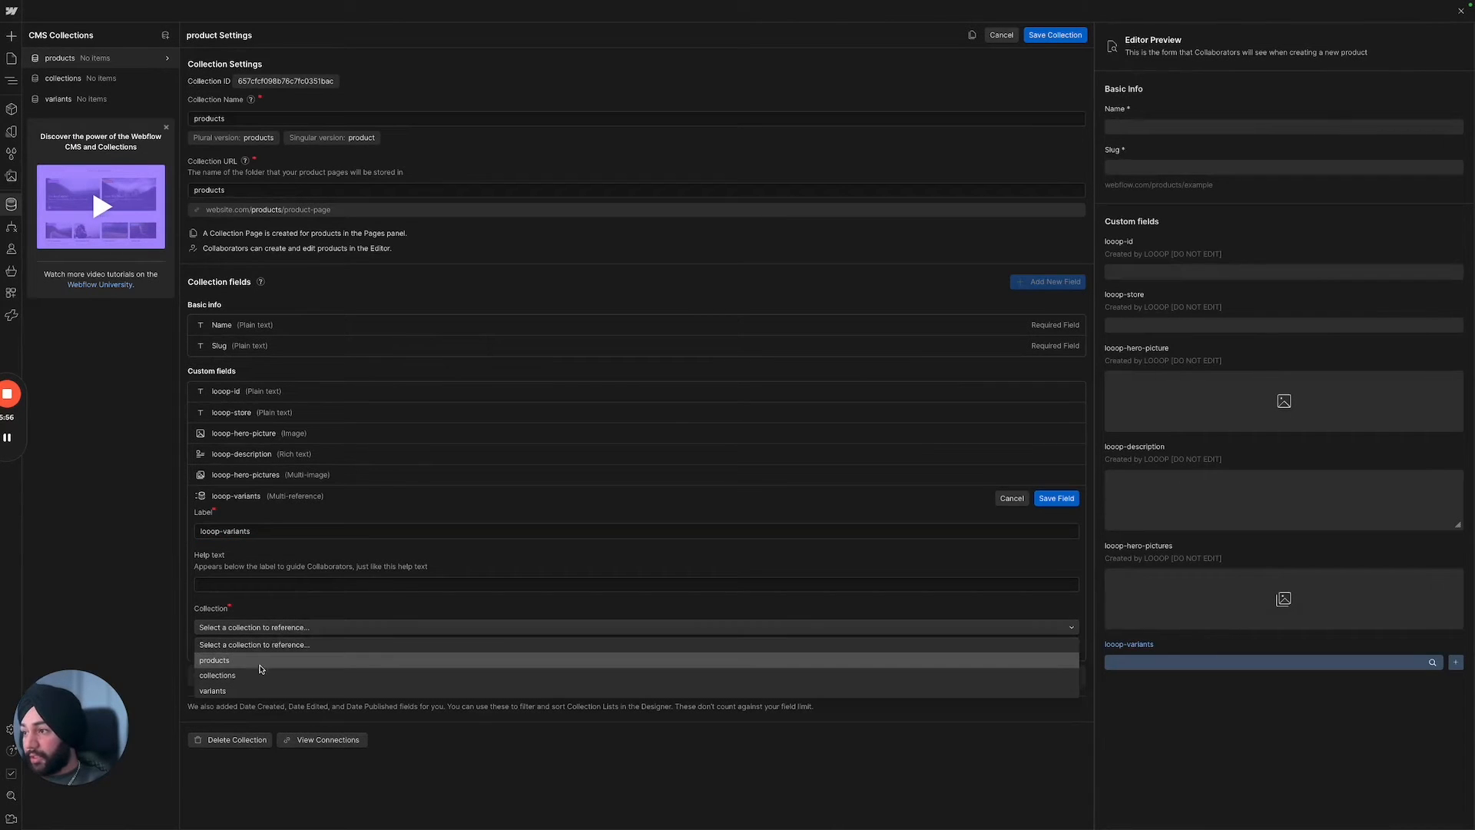
{"action": "left_click", "coordinate": [258, 690]}
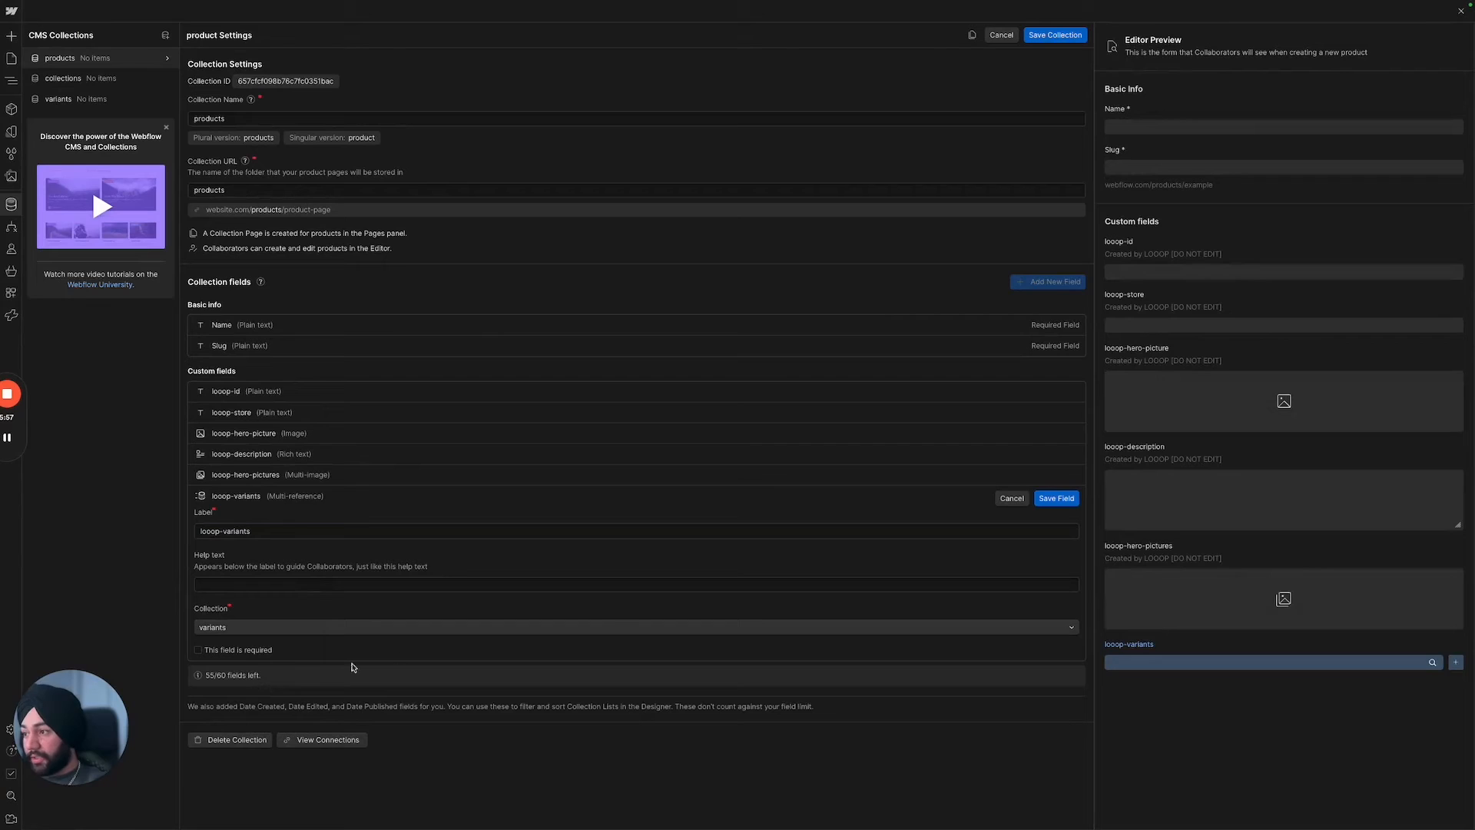
{"action": "left_click", "coordinate": [1054, 499]}
{"action": "left_click", "coordinate": [1066, 36]}
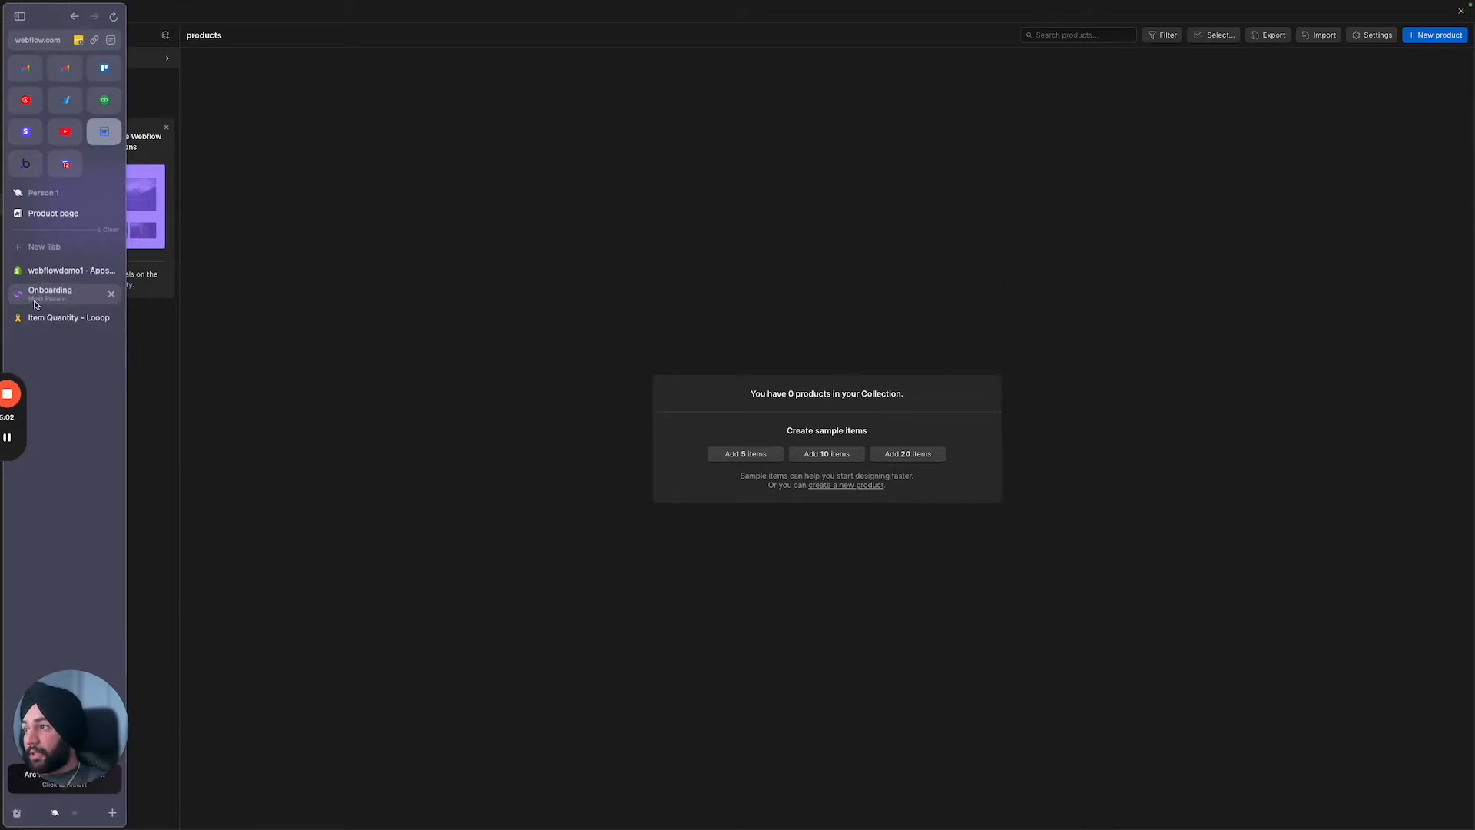
Return to Looop's Setup CMS page and copy the label looop-products for the collections multi-reference.
{"action": "left_click", "coordinate": [34, 300]}
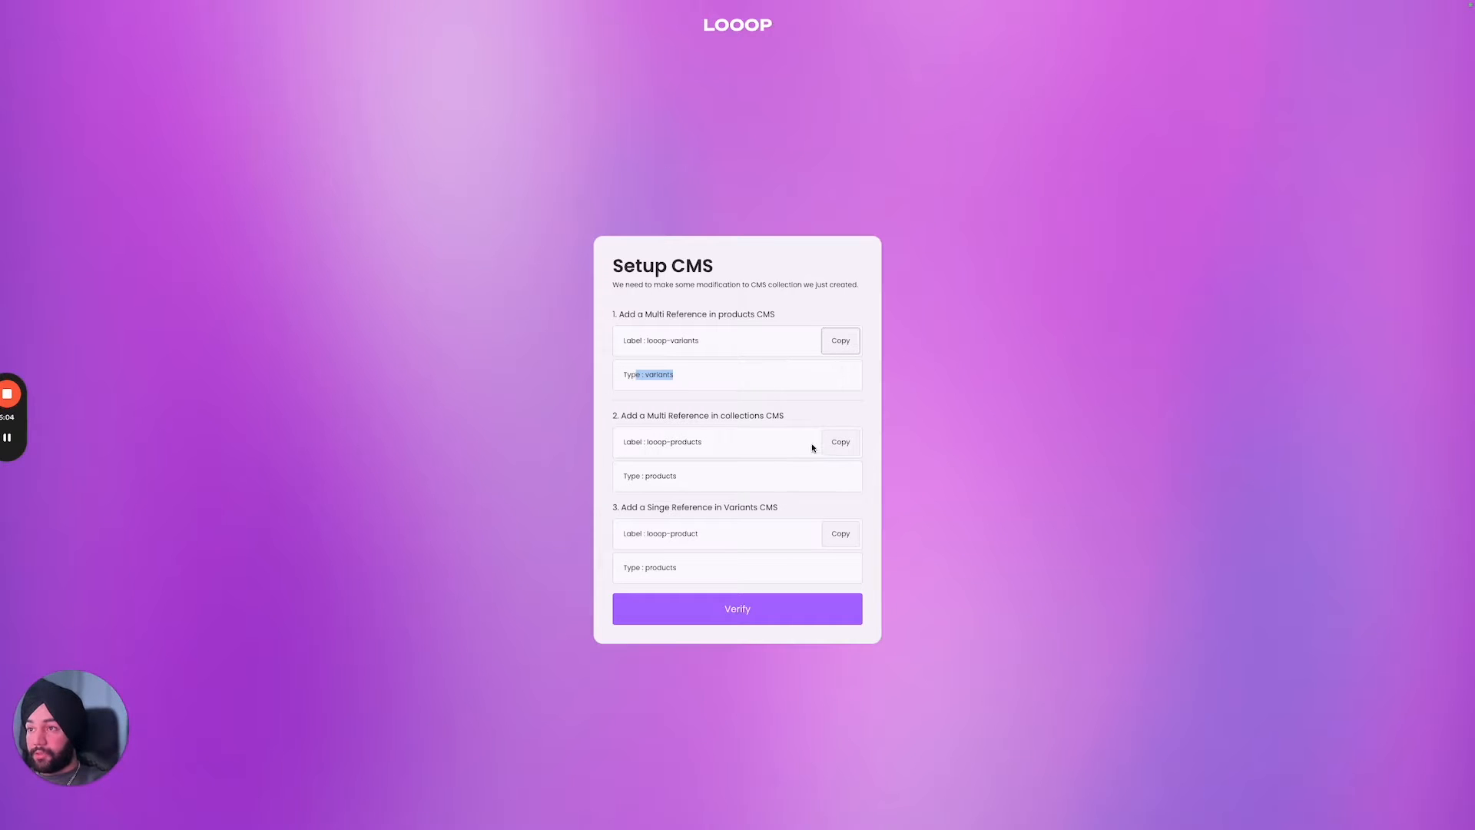
{"action": "left_click", "coordinate": [841, 443]}
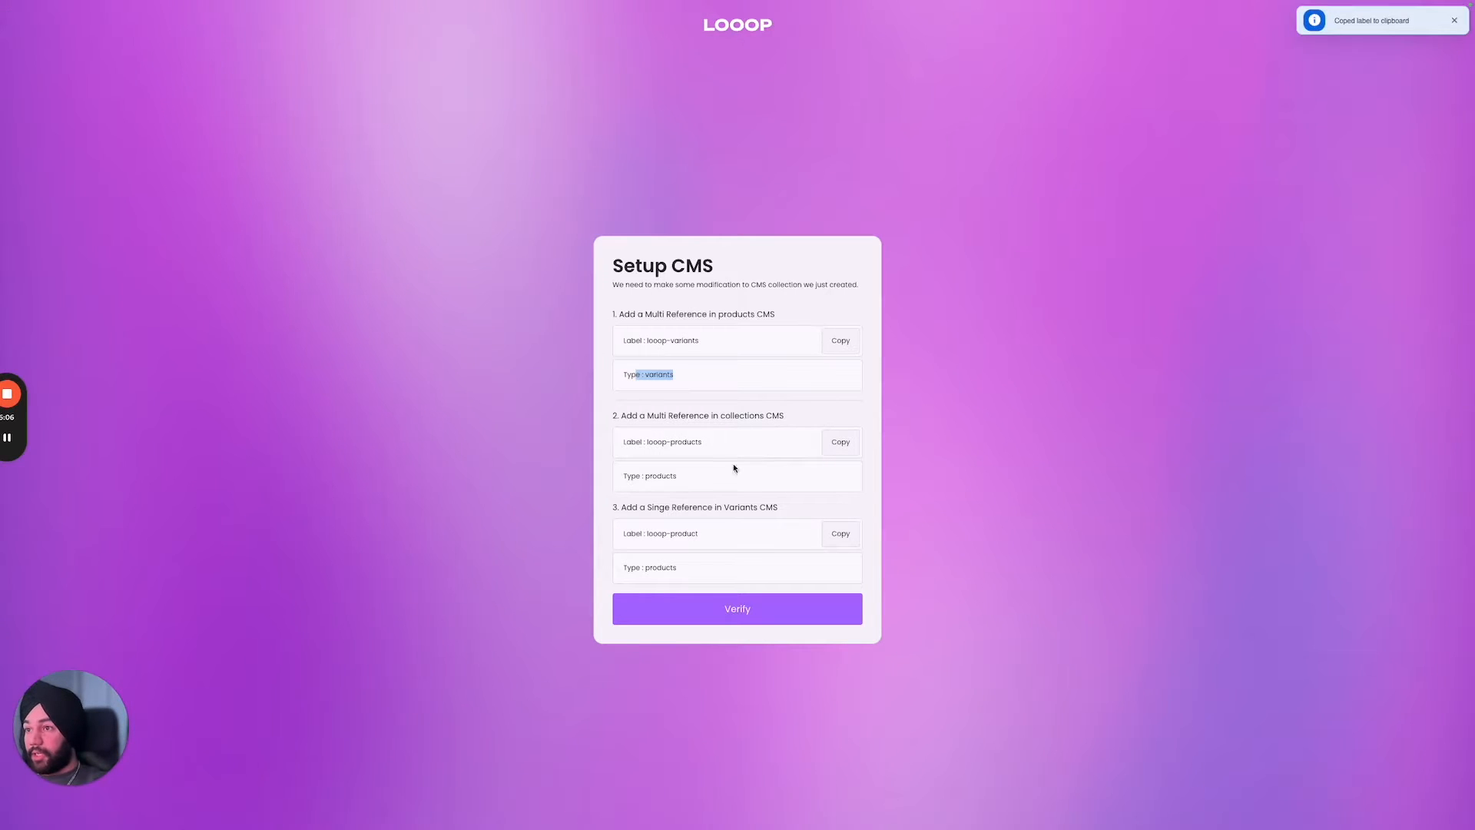
{"action": "left_click_drag", "start_coordinate": [649, 415], "coordinate": [787, 417]}
{"action": "left_click_drag", "start_coordinate": [650, 442], "coordinate": [688, 442]}
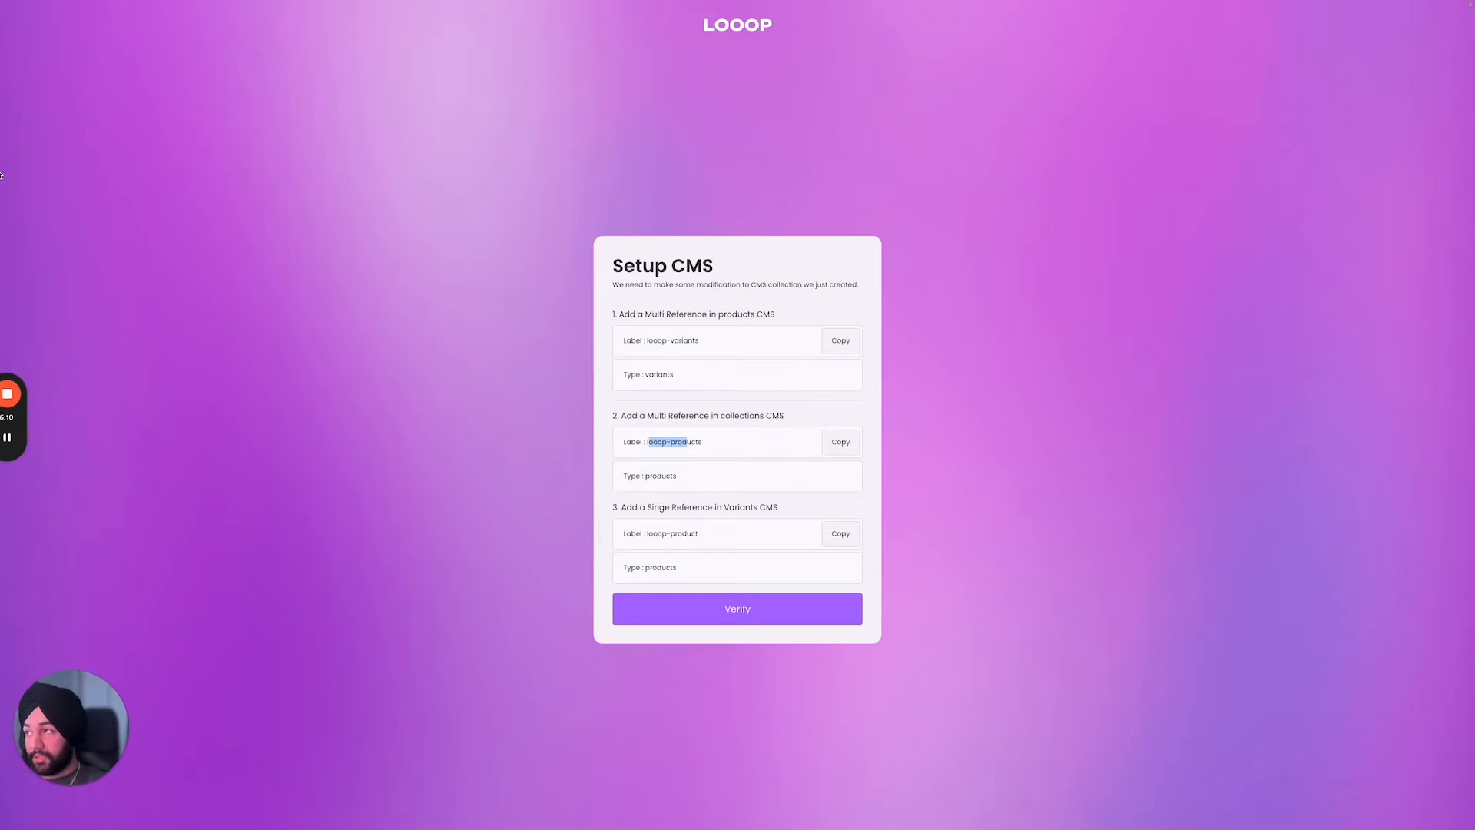
In Webflow, add a multi-reference field labelled looop-products that references products to the collections collection, and save the collection.
{"action": "left_click", "coordinate": [53, 132]}
{"action": "left_click", "coordinate": [169, 79]}
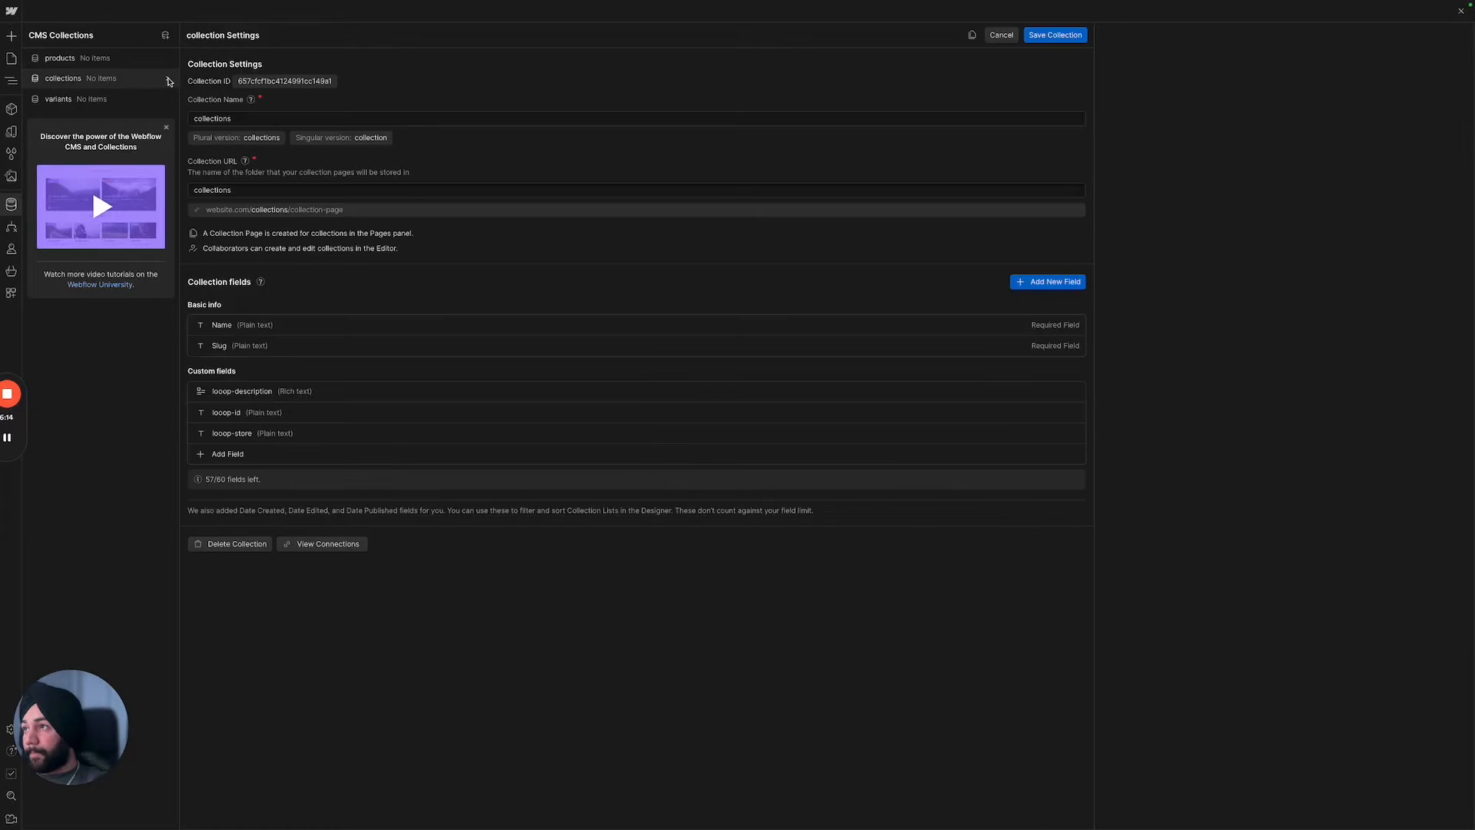
{"action": "left_click", "coordinate": [290, 452]}
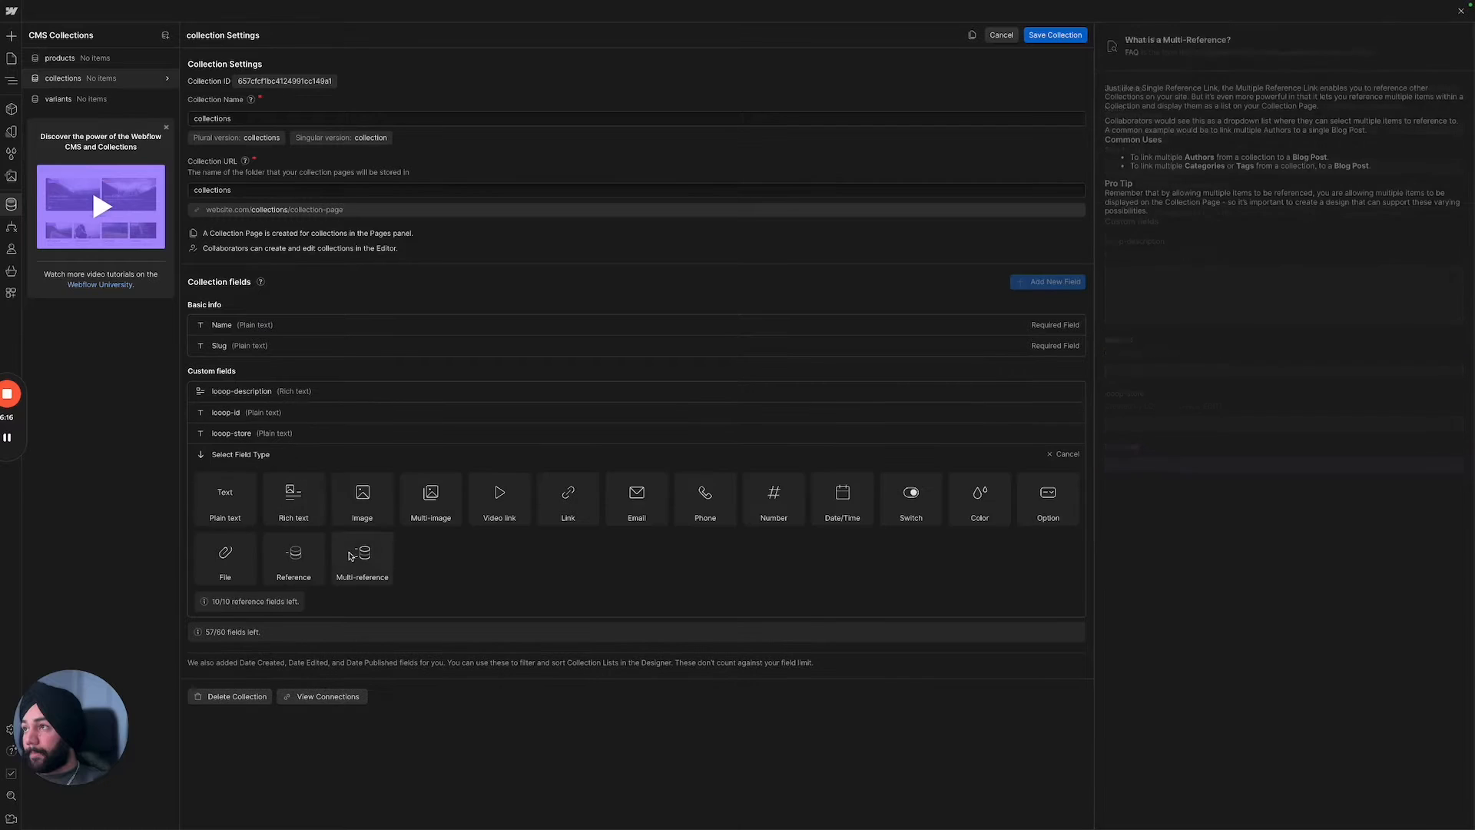
{"action": "left_click", "coordinate": [362, 560]}
{"action": "key", "text": "ctrl+v"}
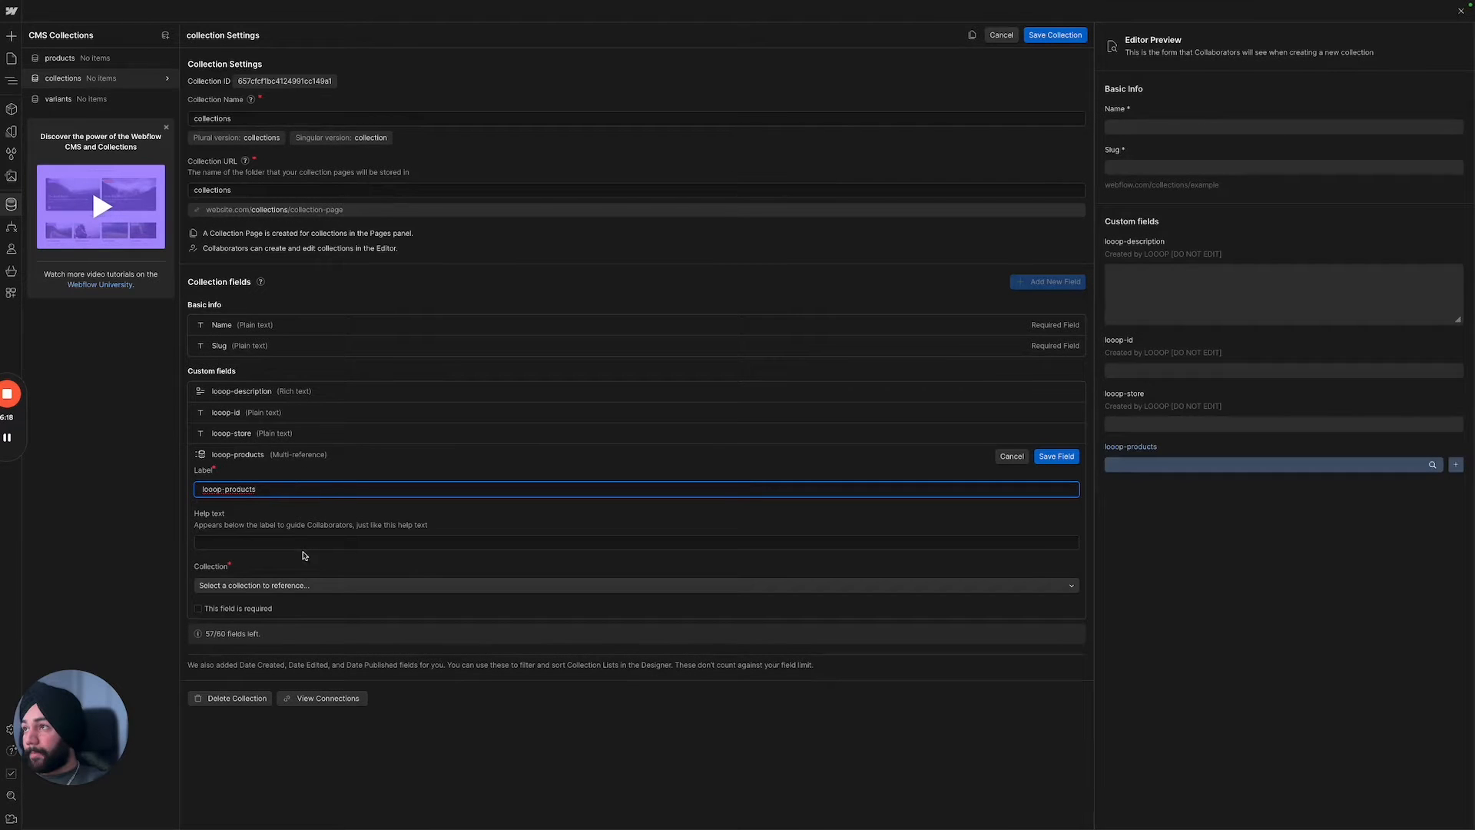
{"action": "left_click", "coordinate": [308, 586]}
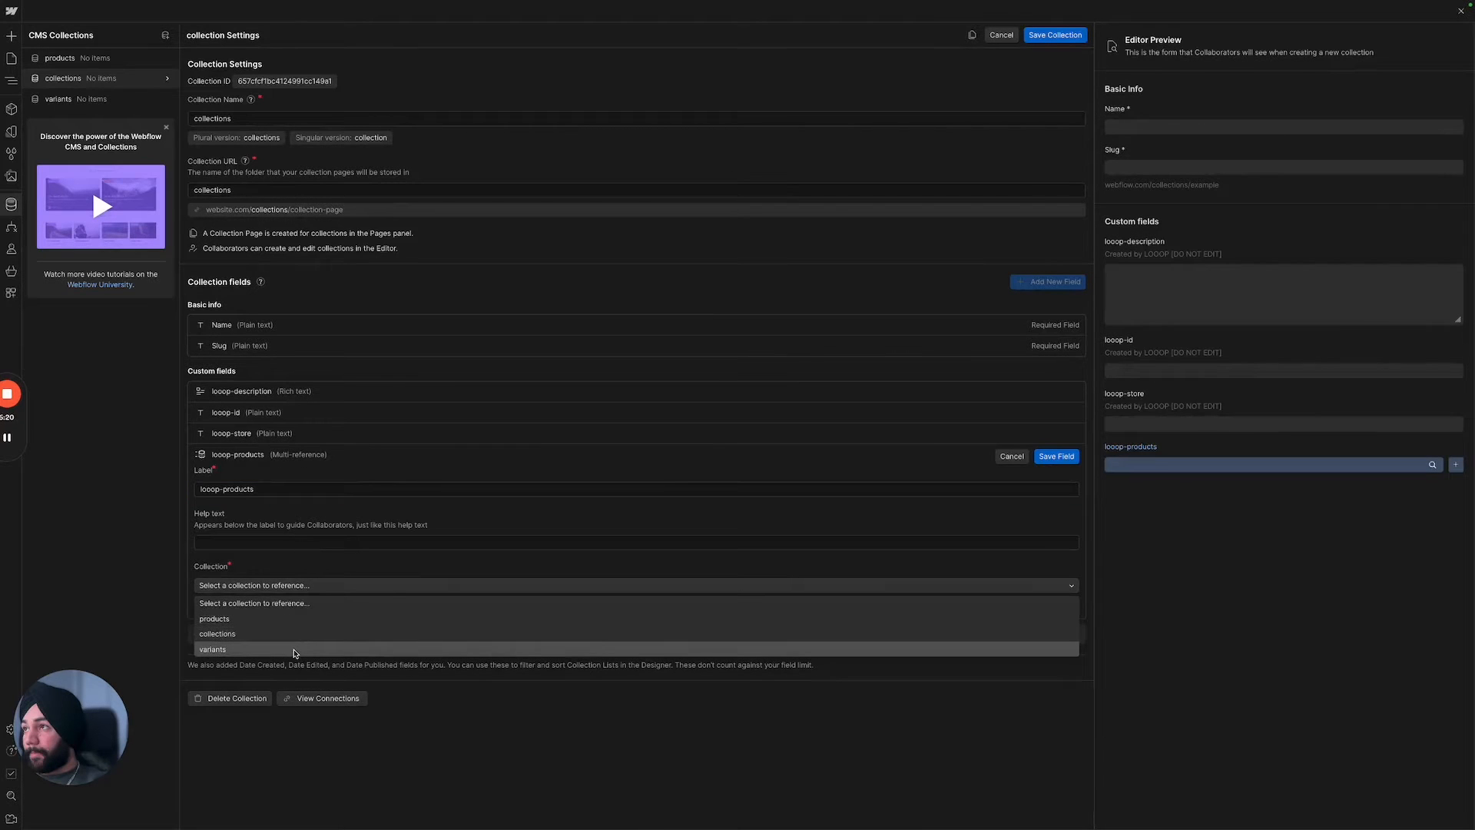
{"action": "left_click", "coordinate": [294, 653]}
{"action": "left_click", "coordinate": [290, 586]}
{"action": "left_click", "coordinate": [282, 619]}
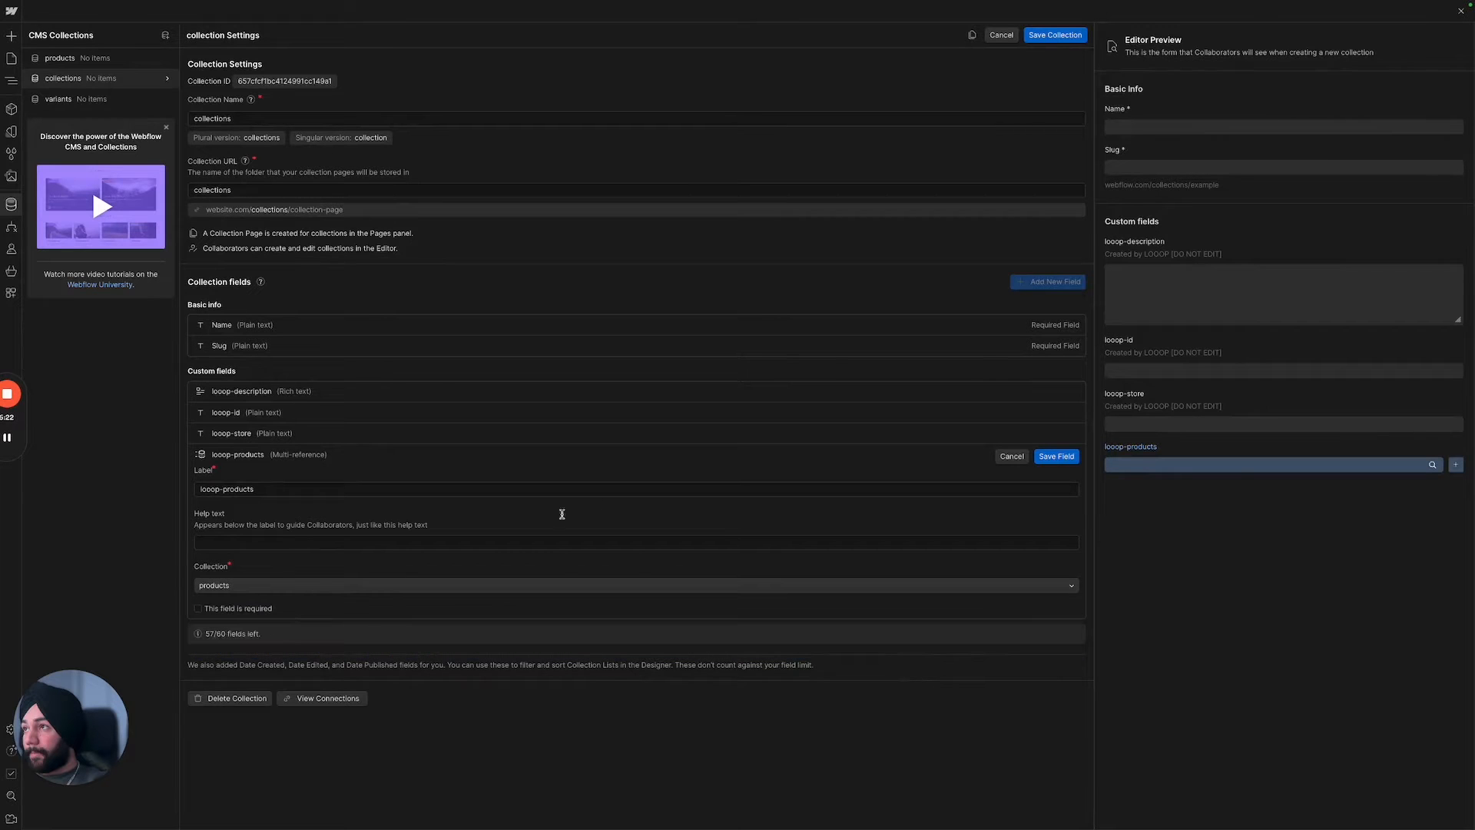
{"action": "left_click", "coordinate": [1075, 456]}
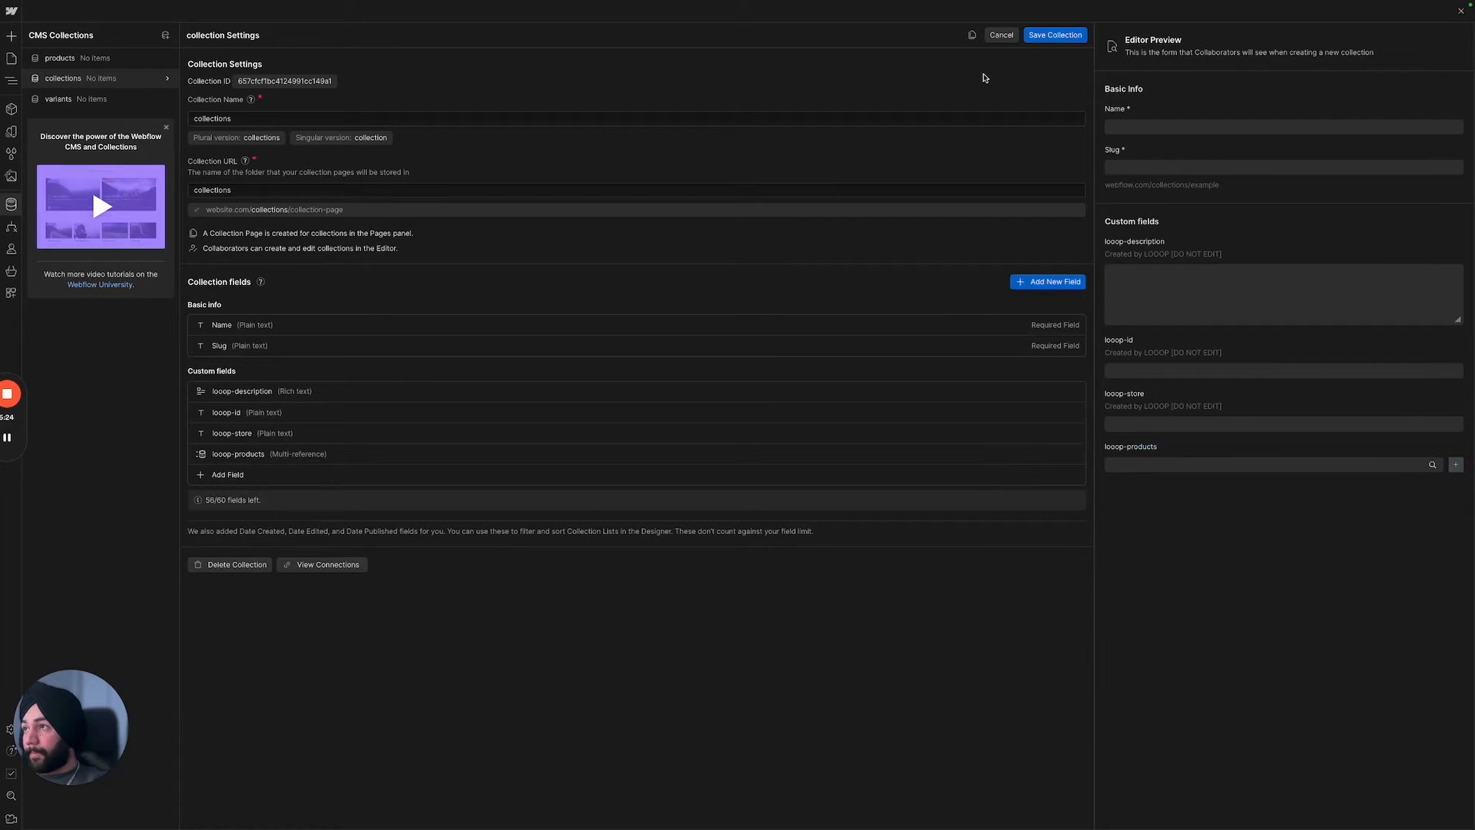
{"action": "left_click", "coordinate": [1041, 36]}
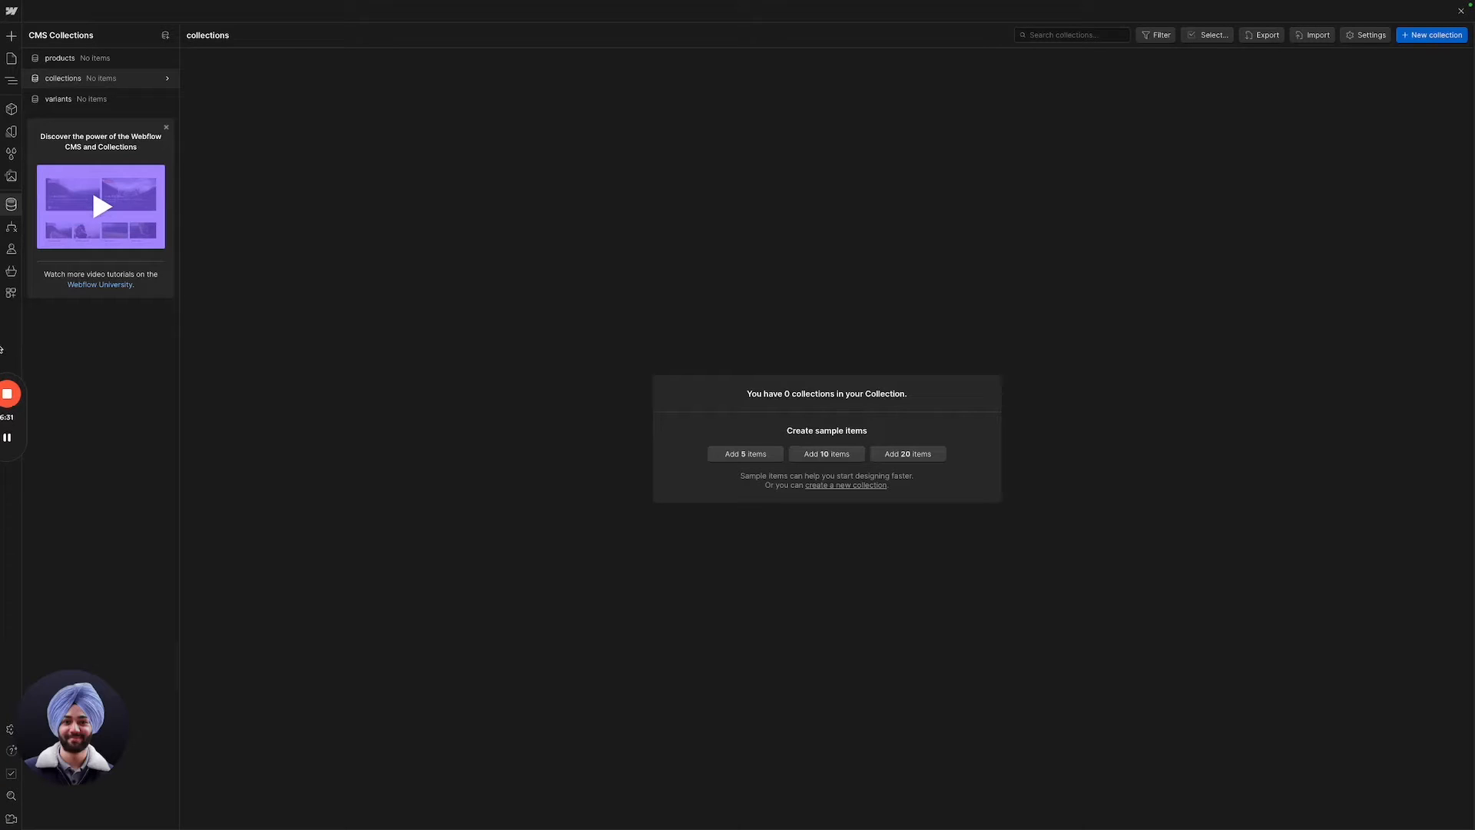
Return to Looop's Setup CMS page and copy the label looop-product for the variants single reference.
{"action": "mouse_move", "coordinate": [7, 323]}
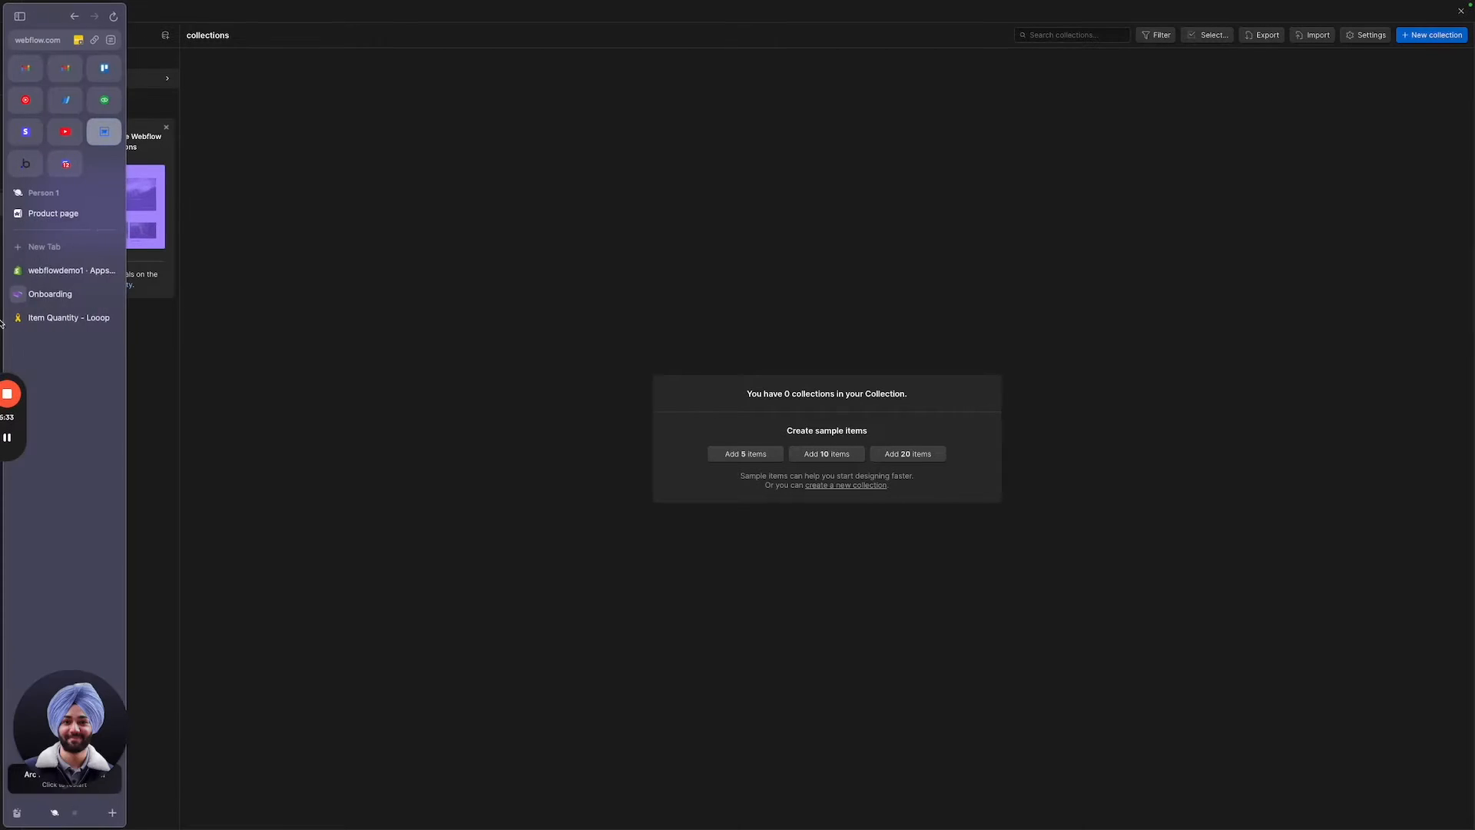
{"action": "left_click", "coordinate": [66, 292]}
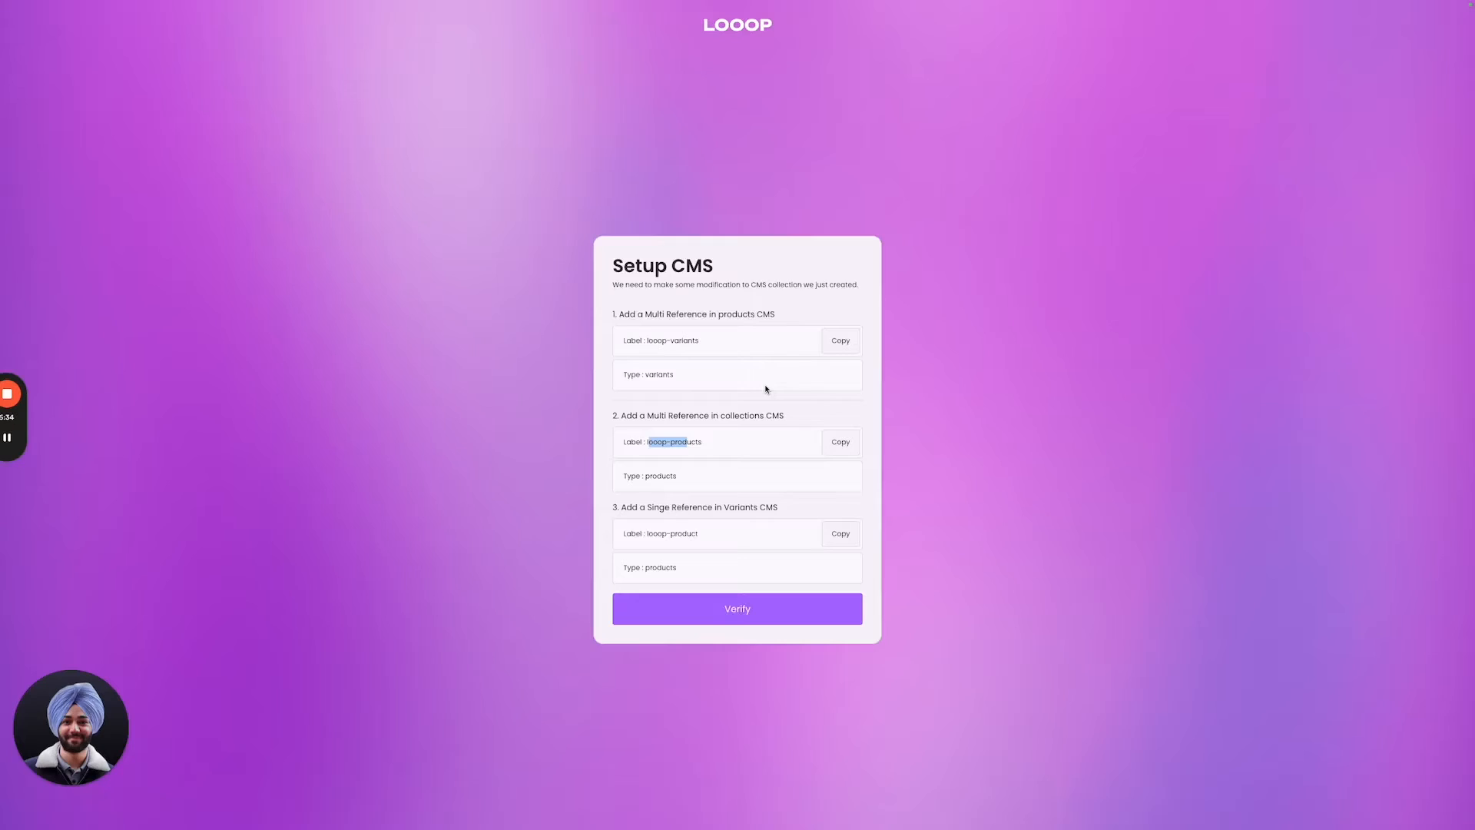
{"action": "left_click", "coordinate": [841, 533]}
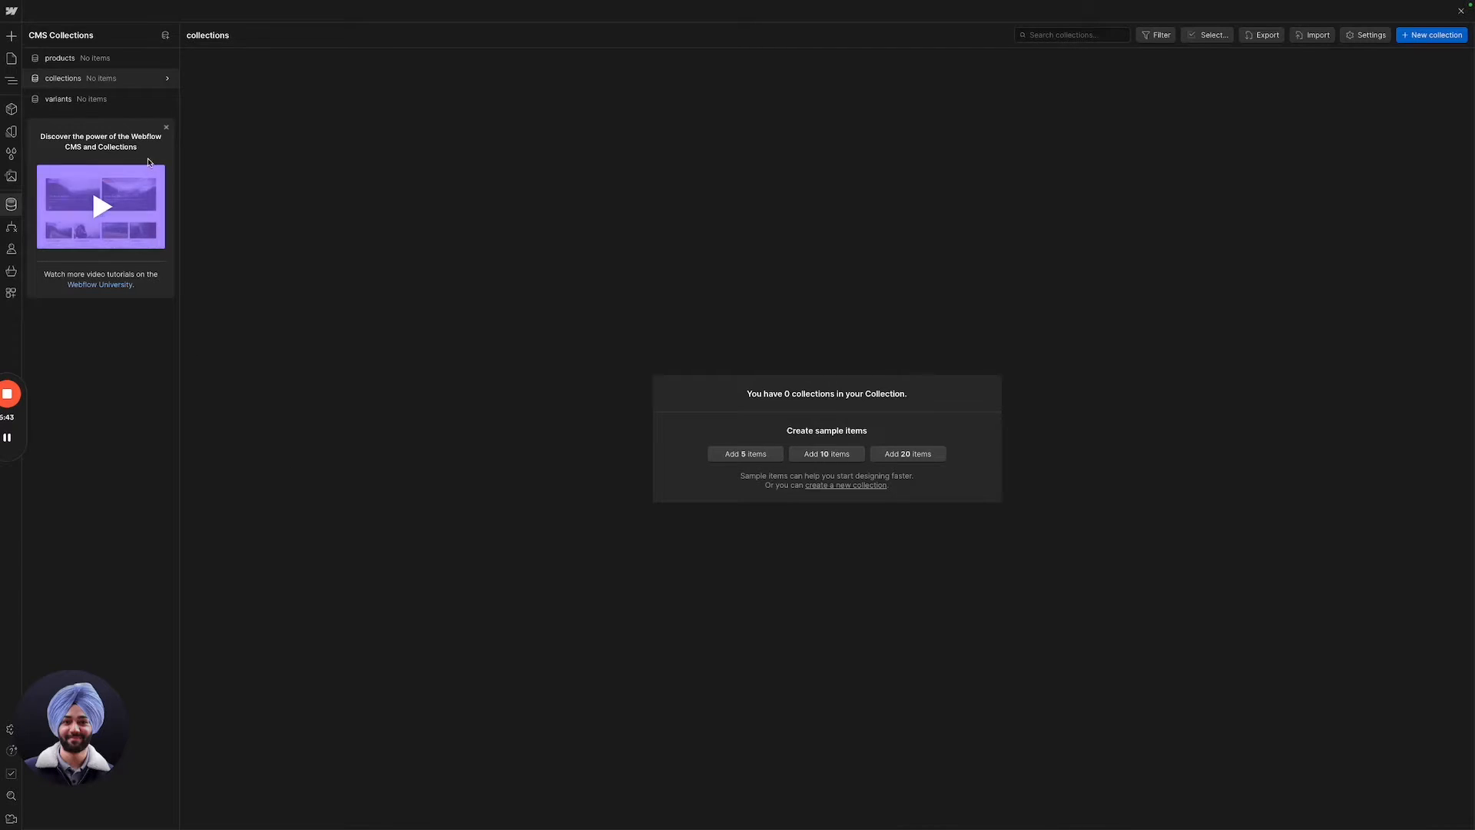
In the variants collection settings, add a single reference field labelled looop-product that references the products collection.
{"action": "left_click", "coordinate": [166, 99]}
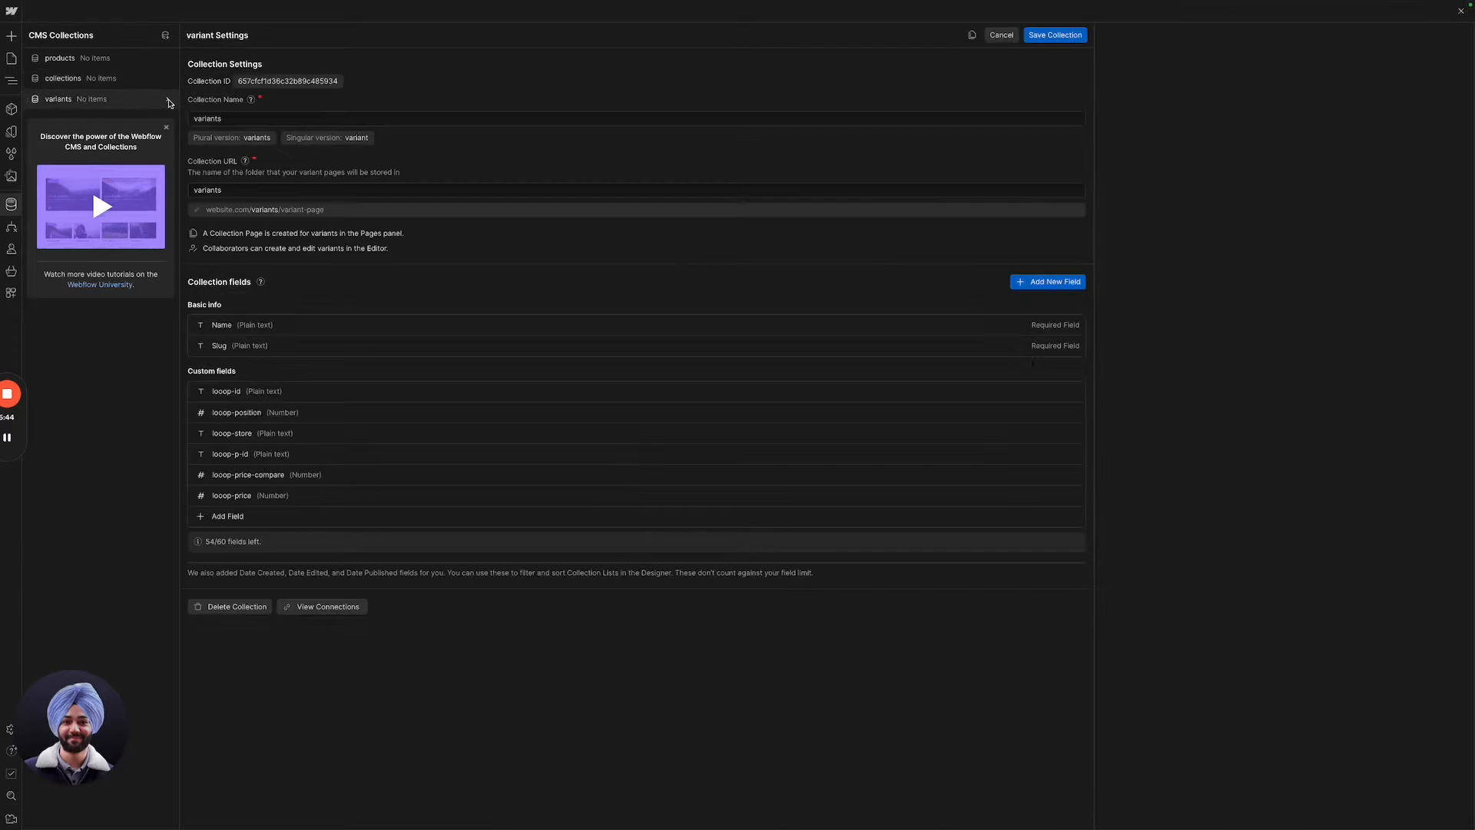
{"action": "left_click", "coordinate": [248, 519]}
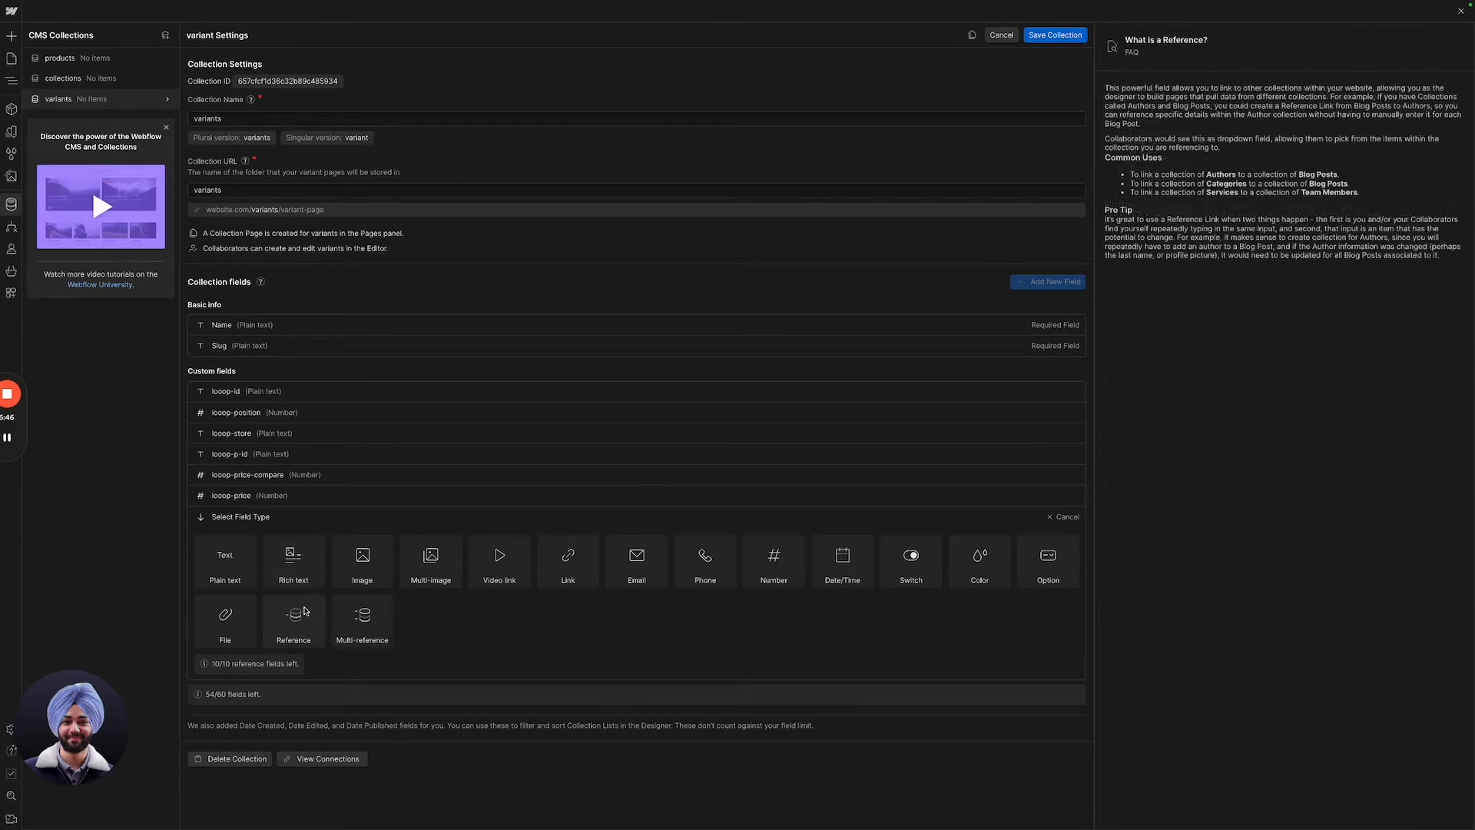
{"action": "left_click", "coordinate": [265, 558]}
{"action": "key", "text": "ctrl+v"}
{"action": "left_click", "coordinate": [273, 647]}
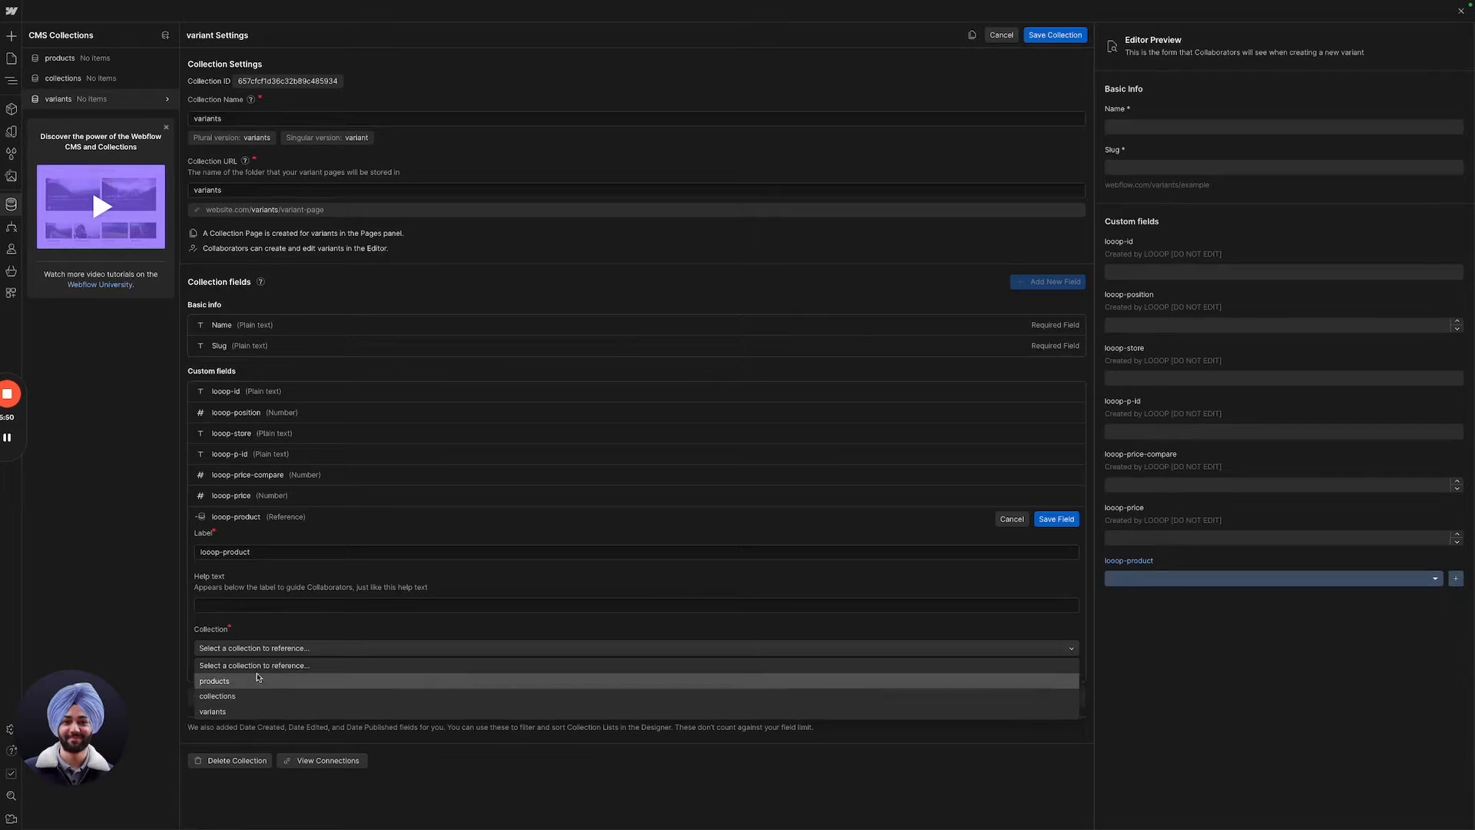
{"action": "left_click", "coordinate": [230, 680]}
Check the variants reference label and type on Looop's Setup CMS page, and return to the Webflow variants settings.
{"action": "mouse_move", "coordinate": [1, 407]}
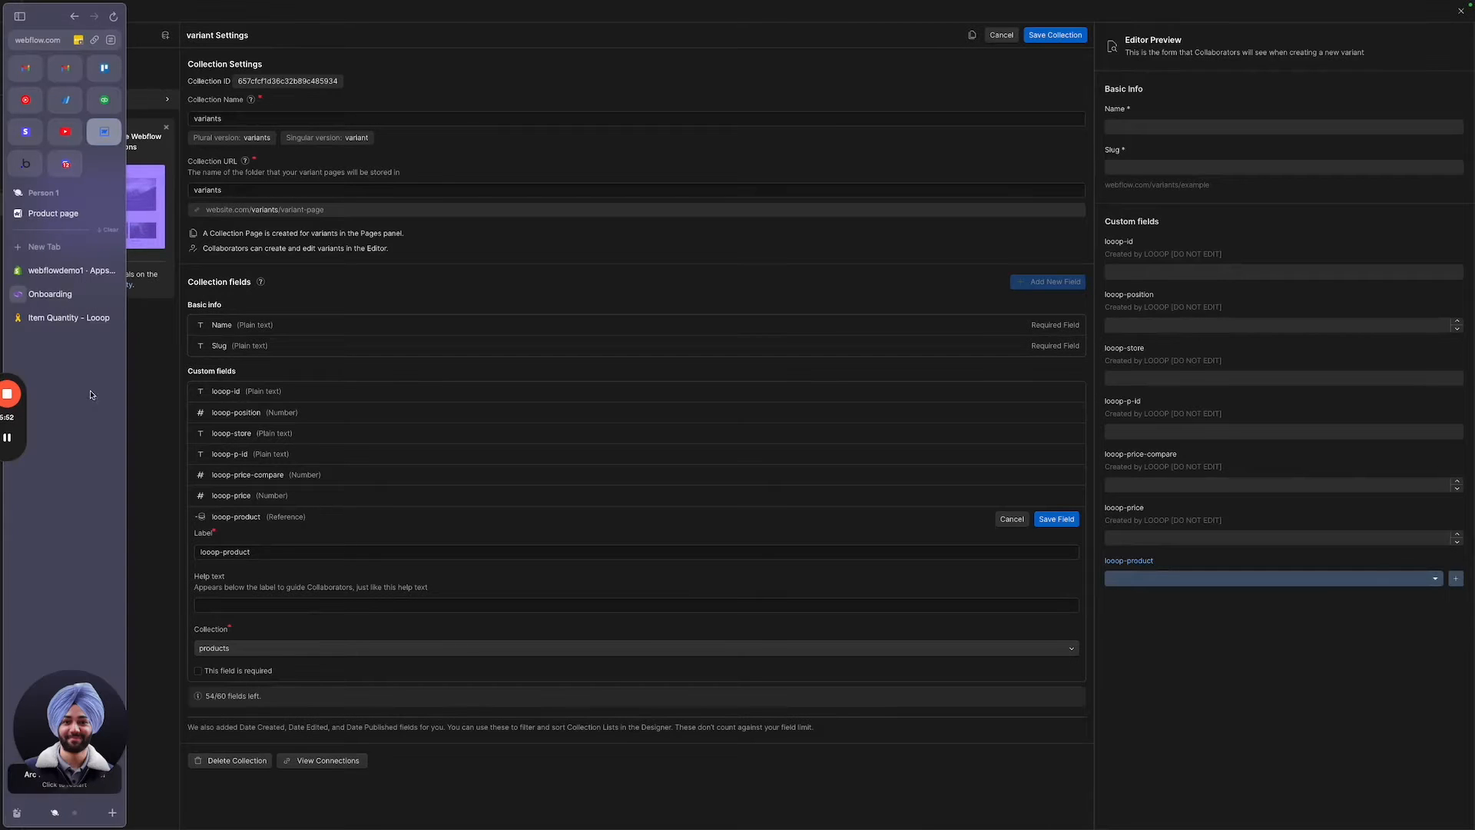
{"action": "left_click", "coordinate": [56, 294]}
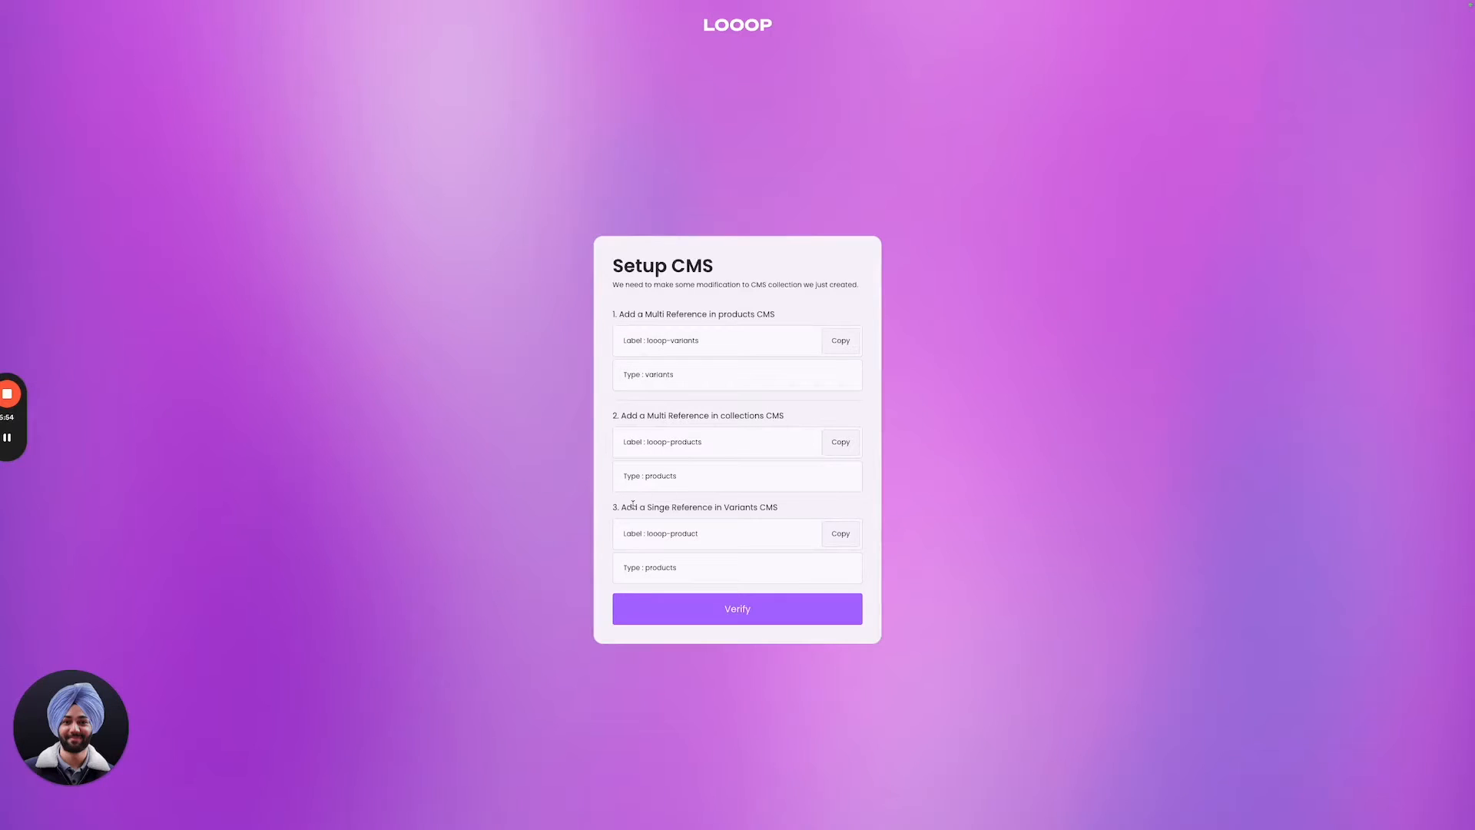
{"action": "left_click_drag", "start_coordinate": [632, 505], "coordinate": [796, 510]}
{"action": "left_click_drag", "start_coordinate": [647, 538], "coordinate": [699, 536]}
{"action": "mouse_move", "coordinate": [4, 401]}
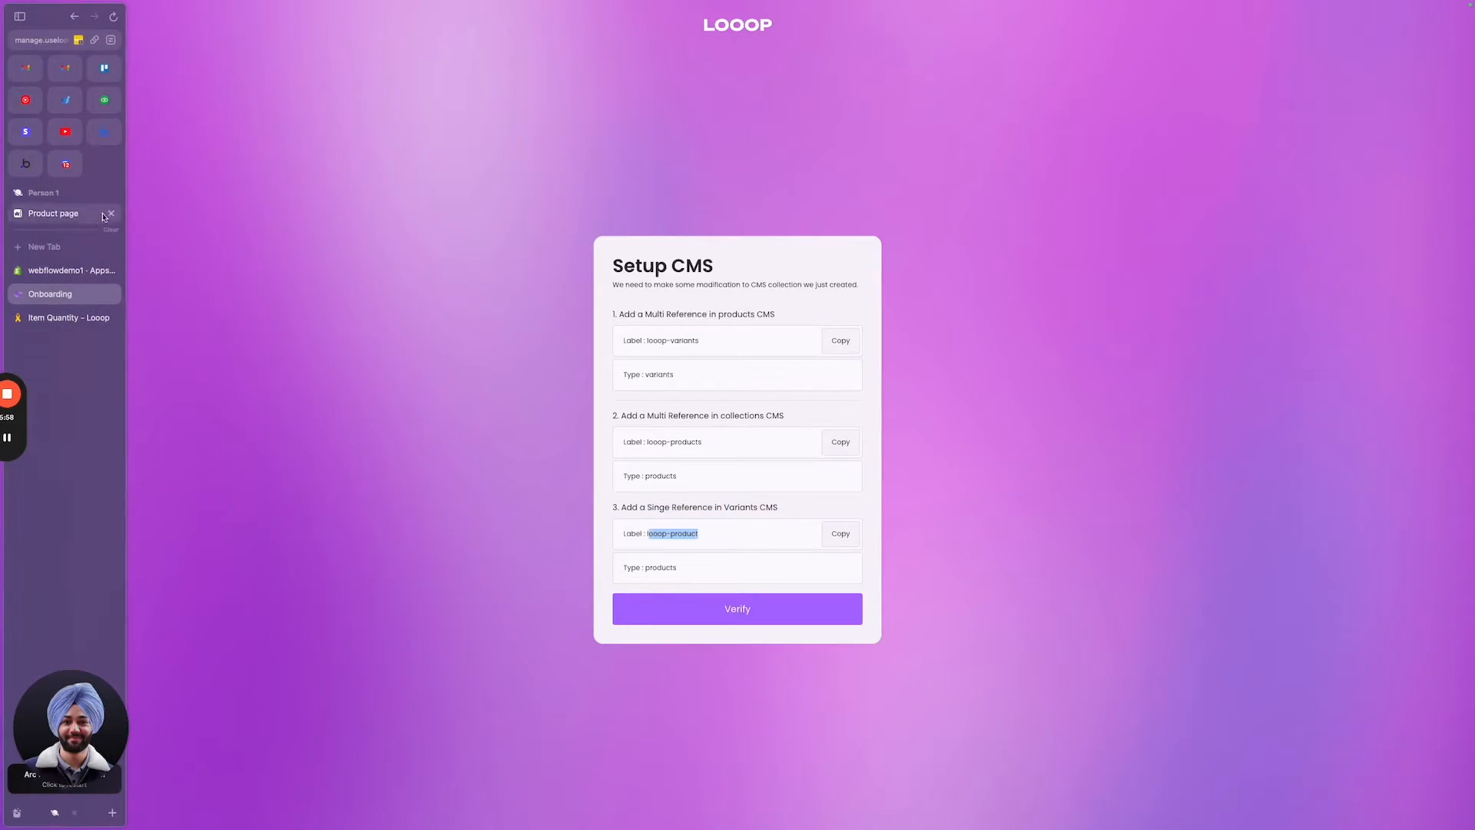
{"action": "left_click", "coordinate": [104, 132]}
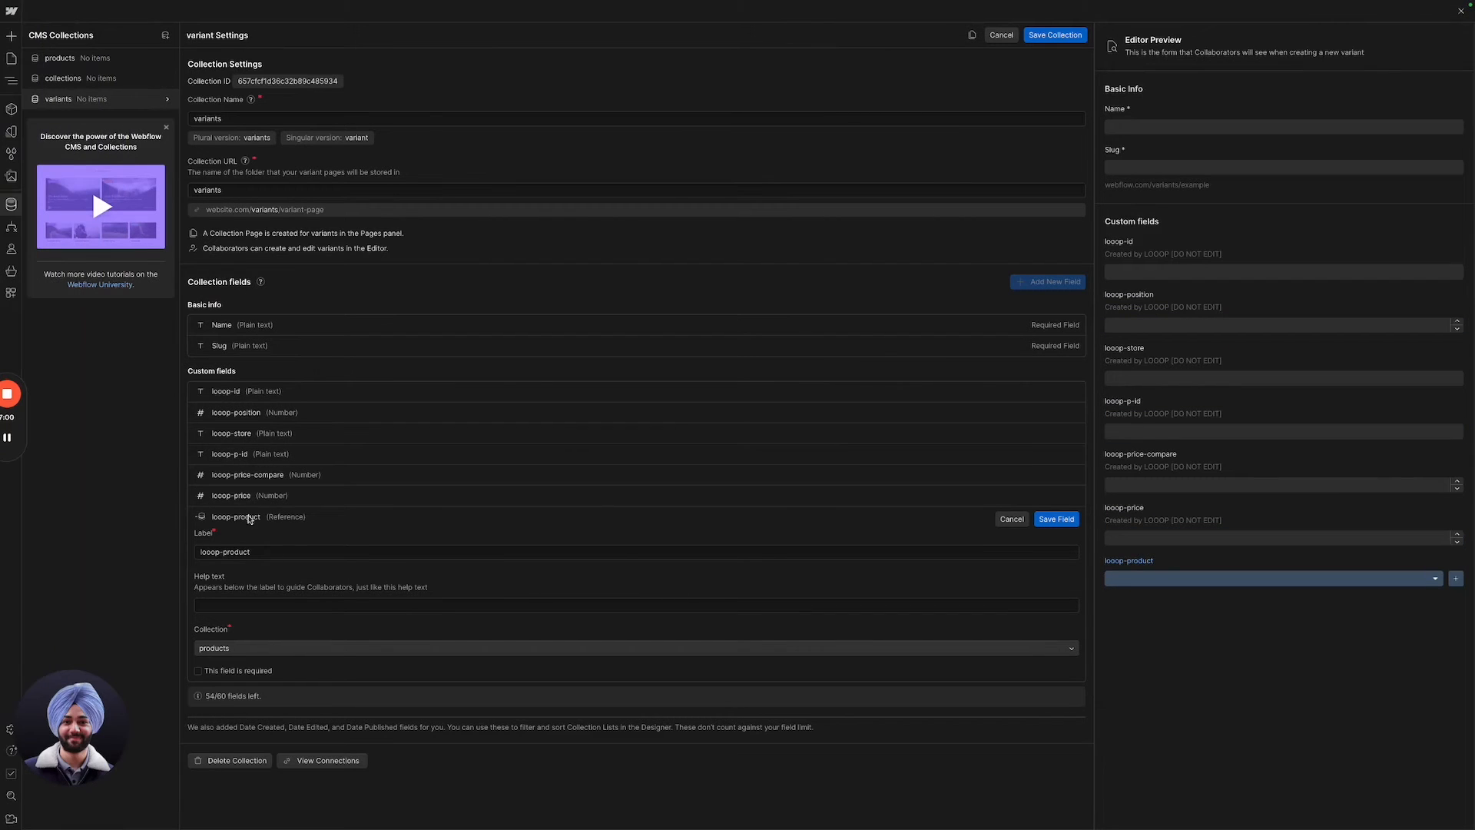
Save the looop-product reference field and the variants collection.
{"action": "triple_click", "coordinate": [242, 553]}
{"action": "left_click", "coordinate": [1059, 521]}
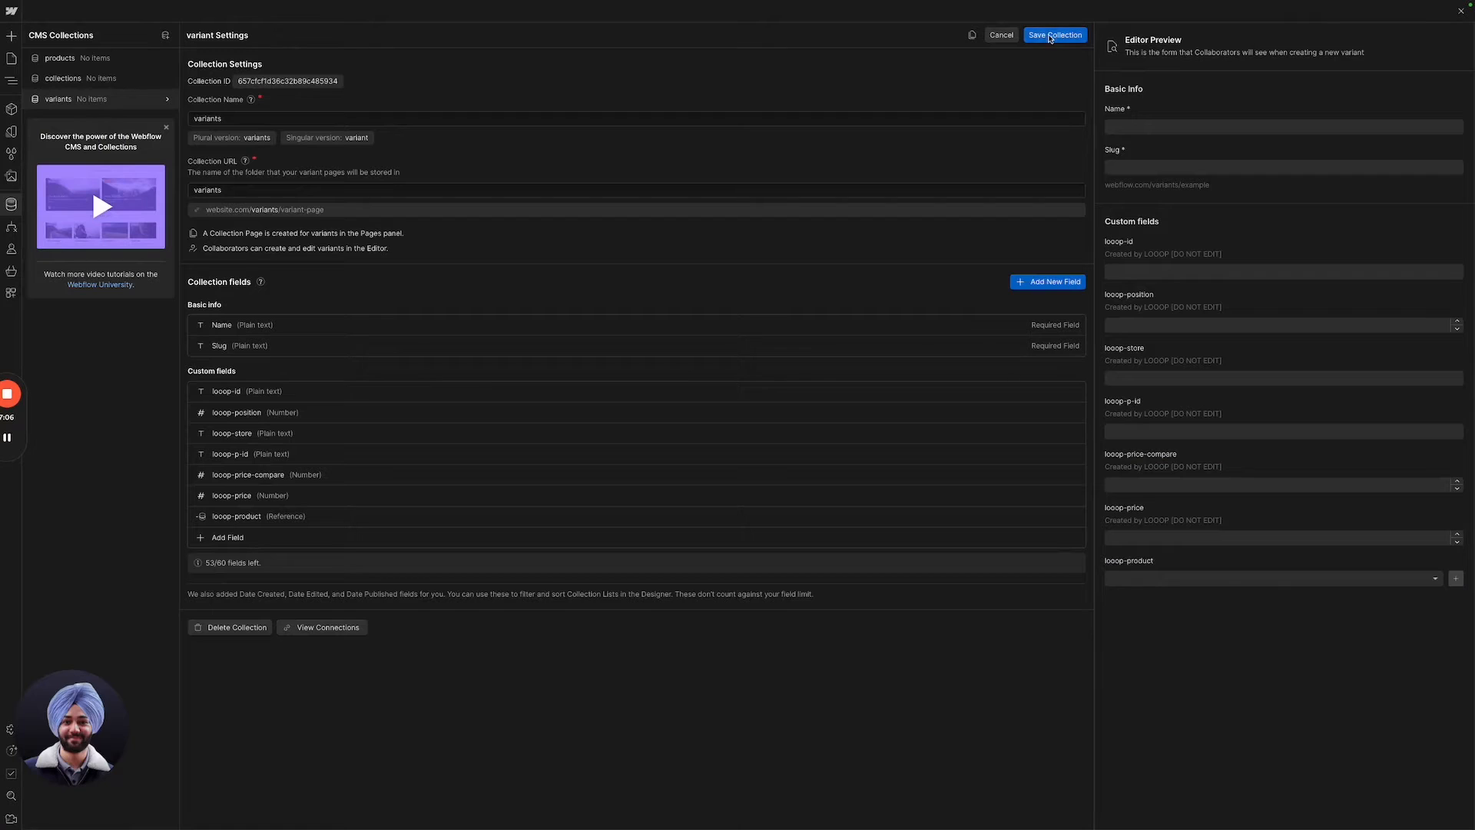
{"action": "left_click", "coordinate": [1051, 37]}
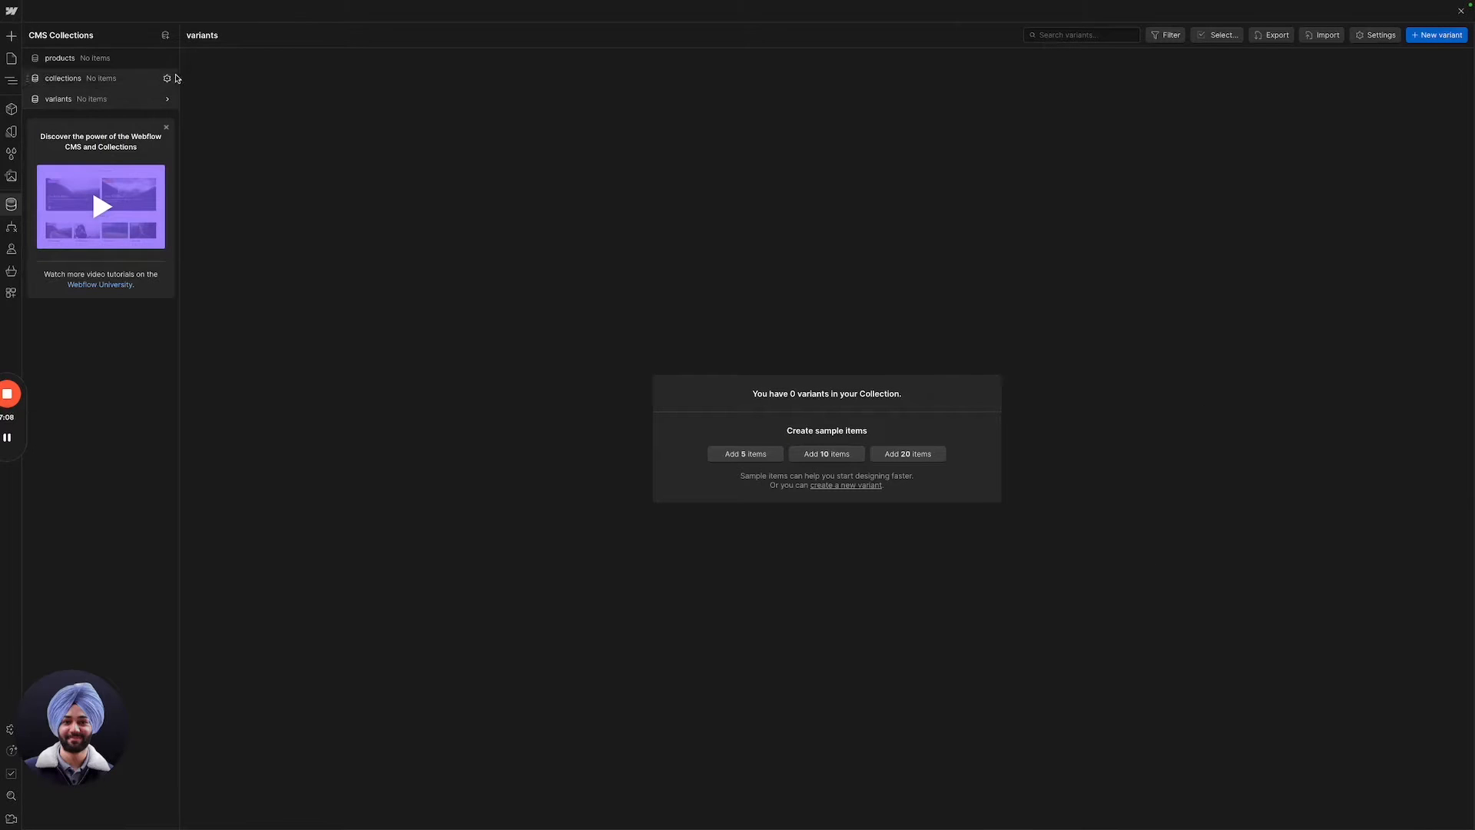
In the variants collection settings, set the looop-price field to Decimal format with 1.00 precision, and save the field.
{"action": "left_click", "coordinate": [168, 99]}
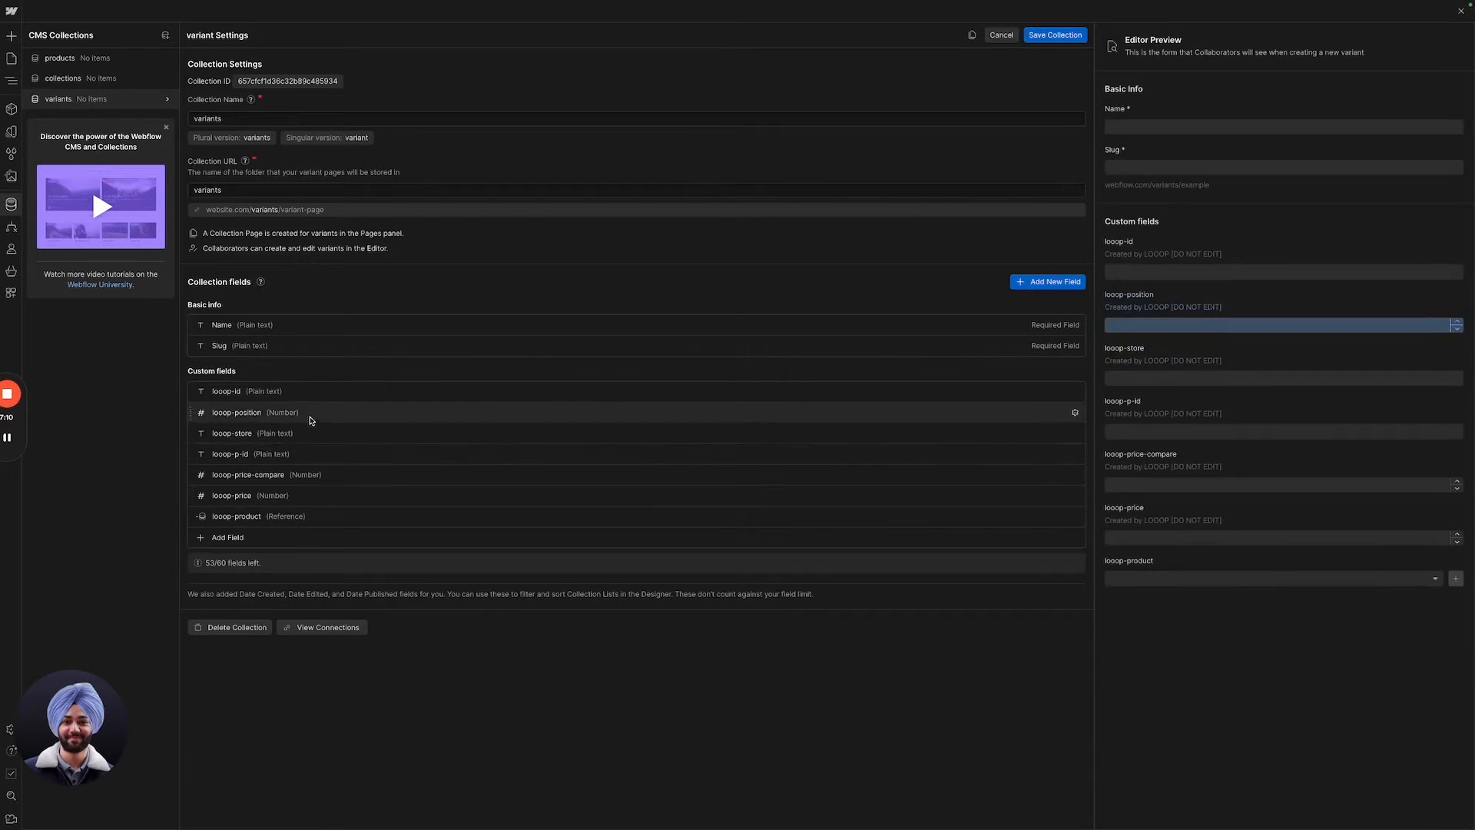
{"action": "left_click", "coordinate": [308, 495]}
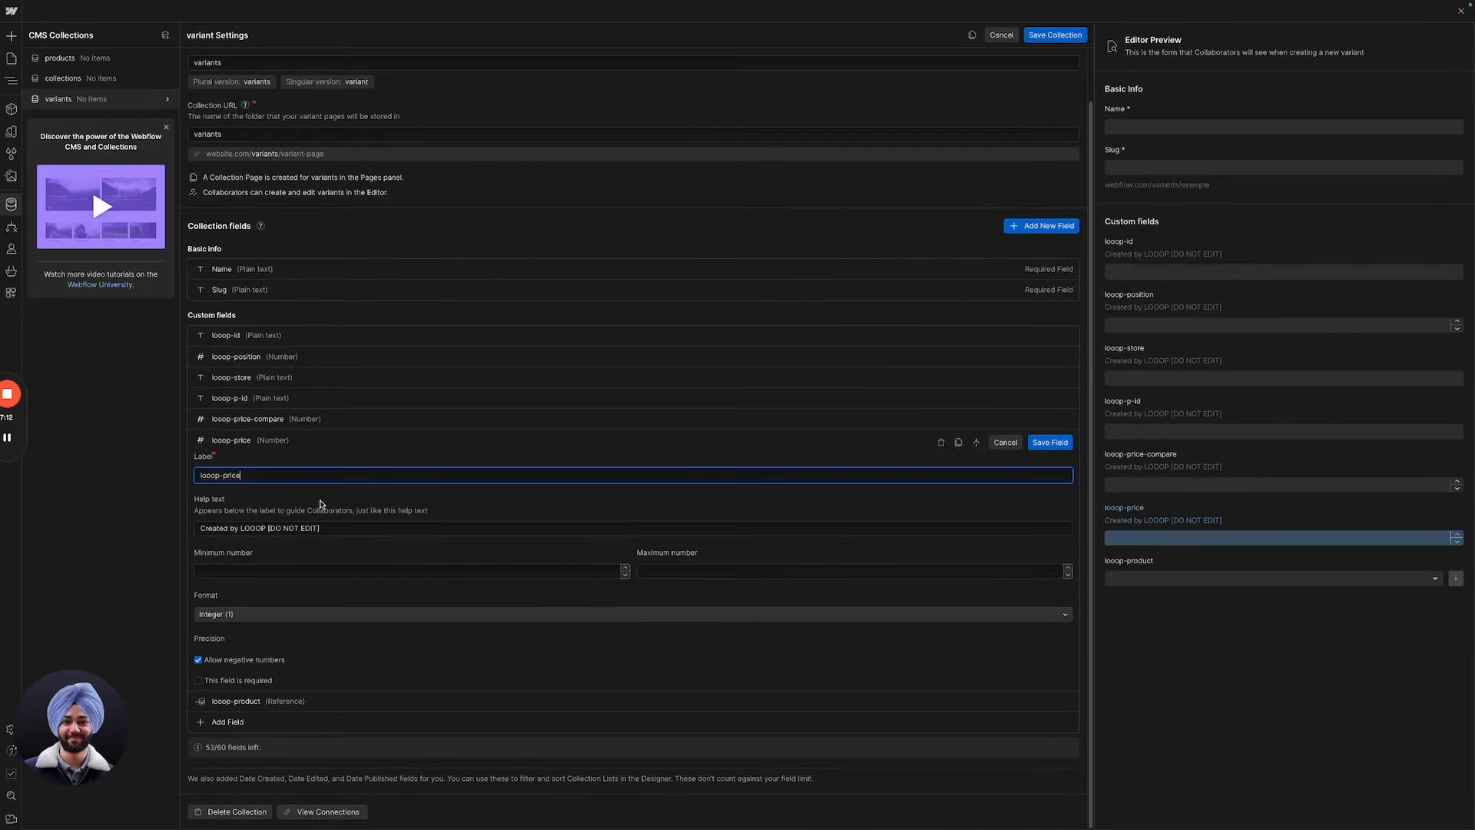
{"action": "left_click", "coordinate": [278, 615]}
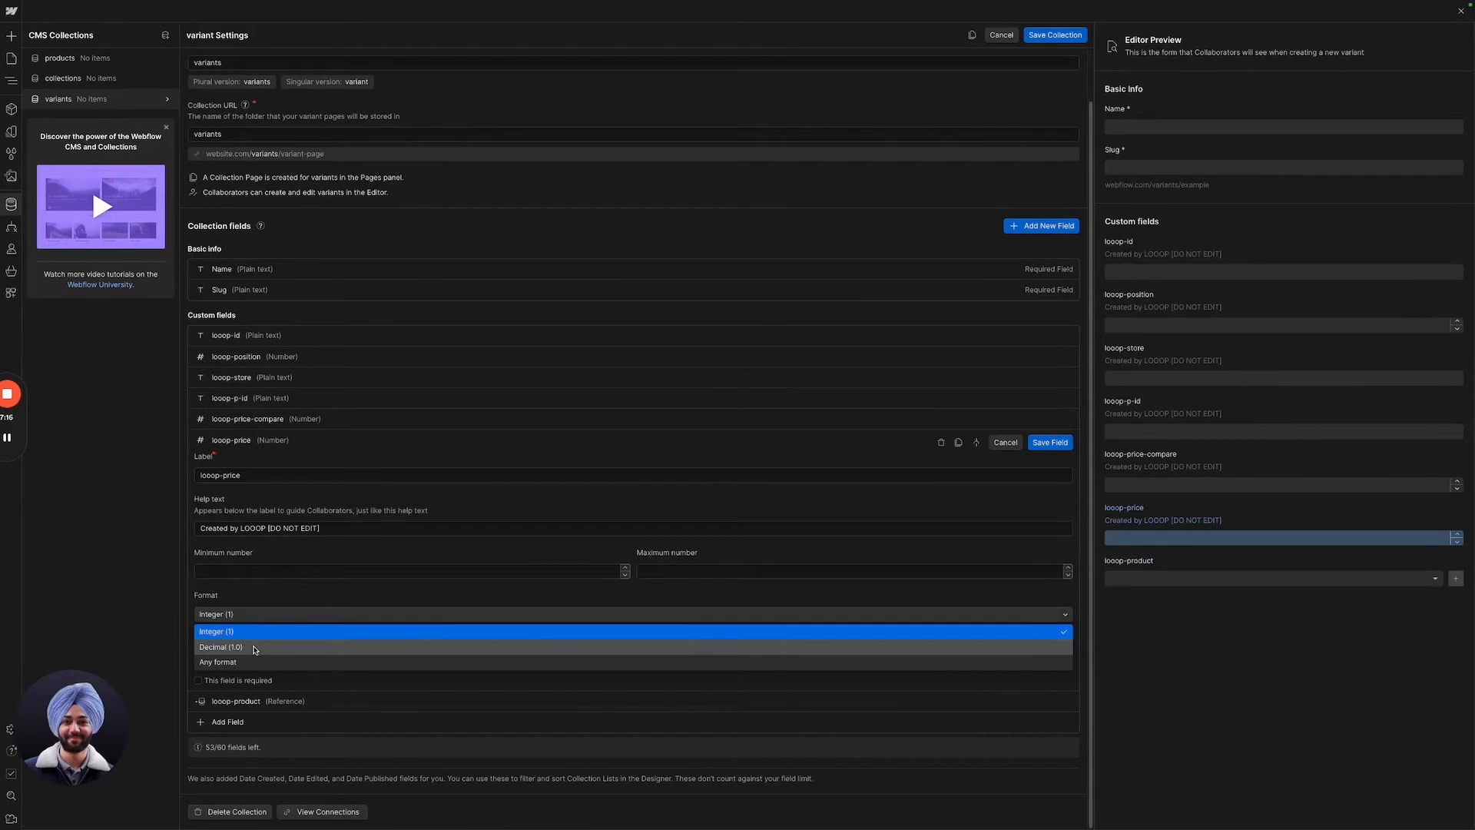
{"action": "left_click", "coordinate": [254, 650]}
{"action": "left_click", "coordinate": [261, 642]}
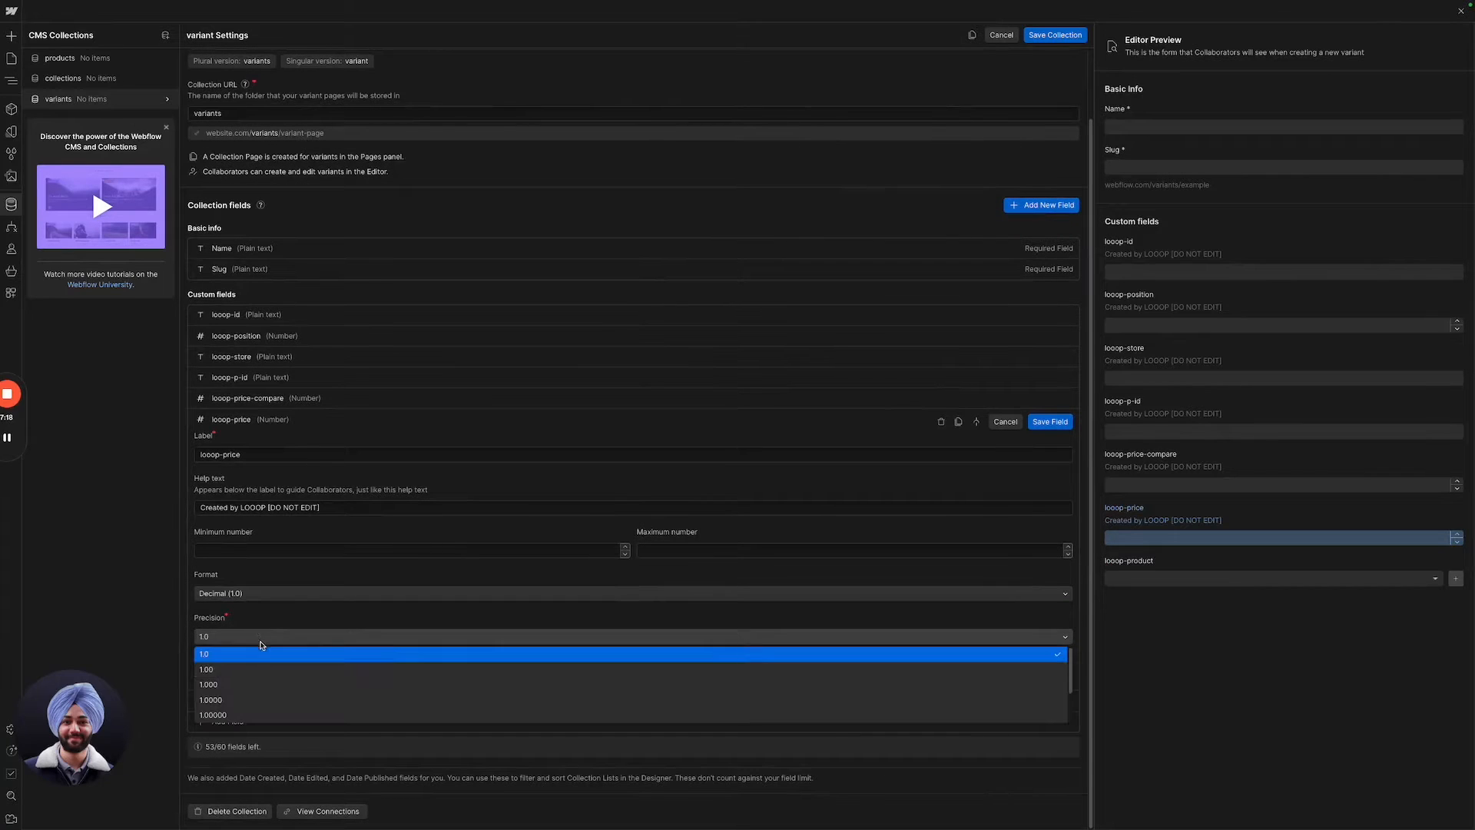
{"action": "left_click", "coordinate": [251, 669]}
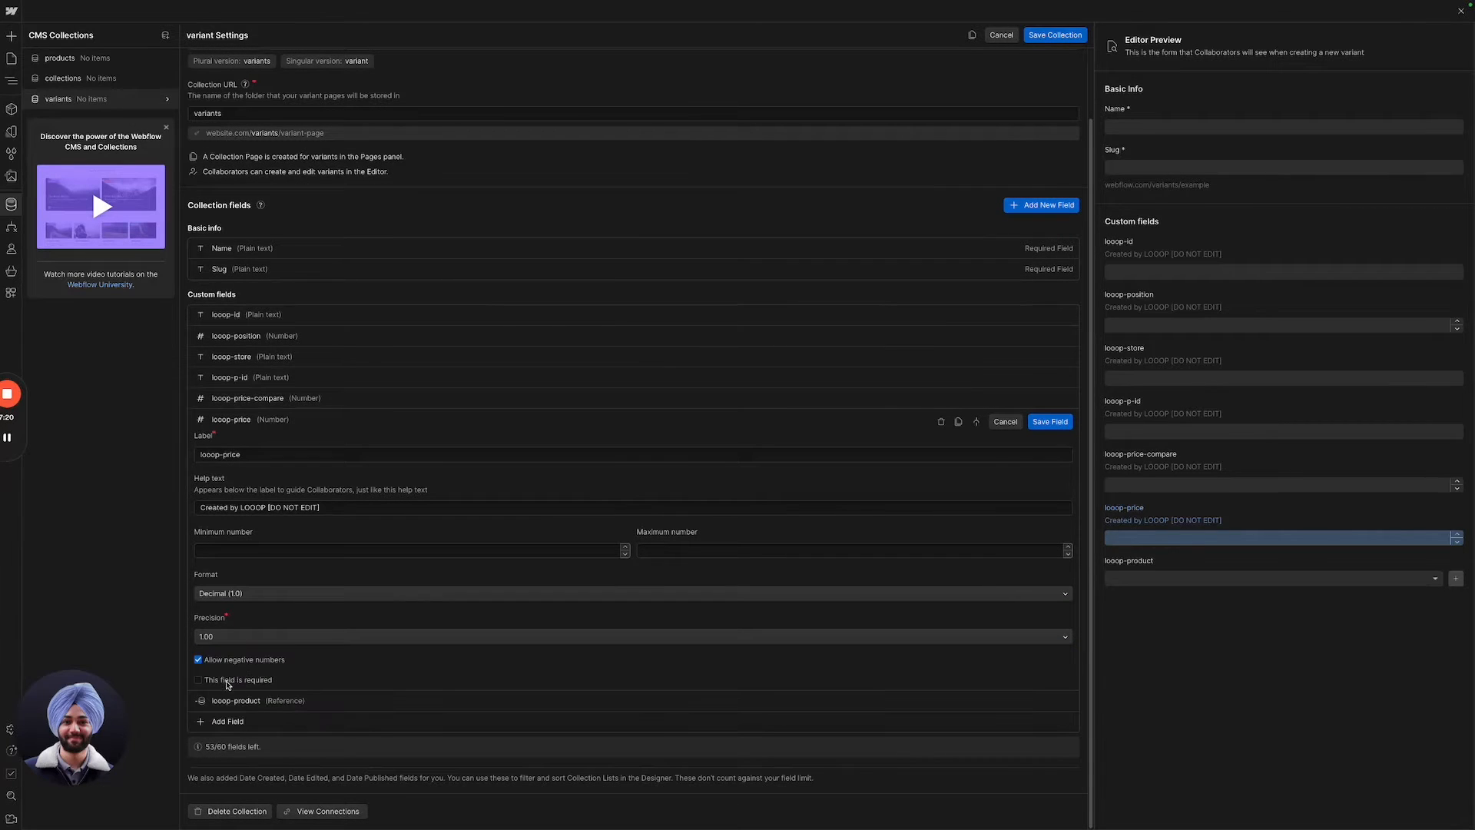
{"action": "left_click", "coordinate": [1051, 422]}
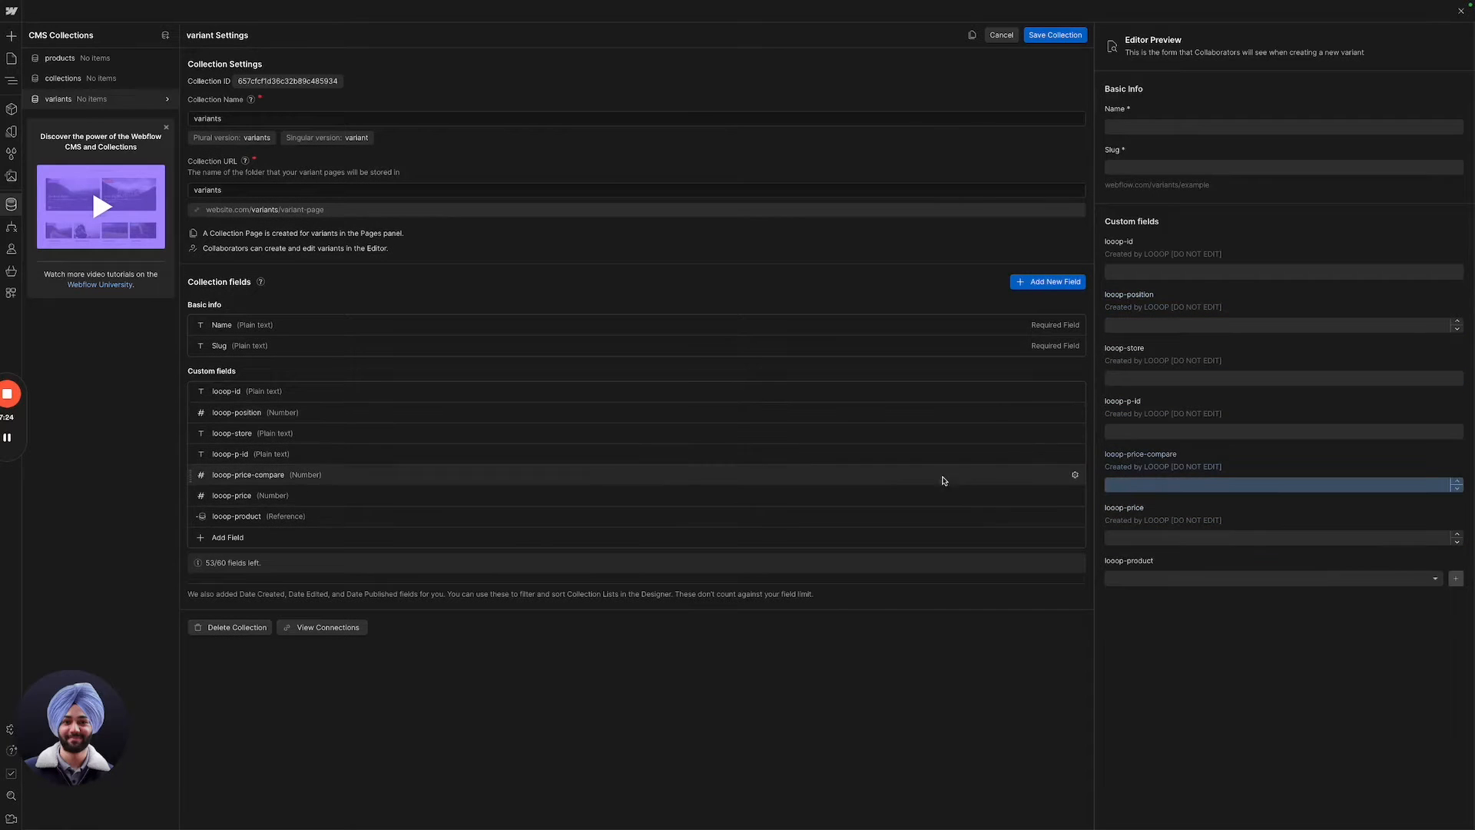
Set the looop-price-compare field to Decimal format with 1.00 precision, and save the field and the variants collection.
{"action": "left_click", "coordinate": [1075, 476]}
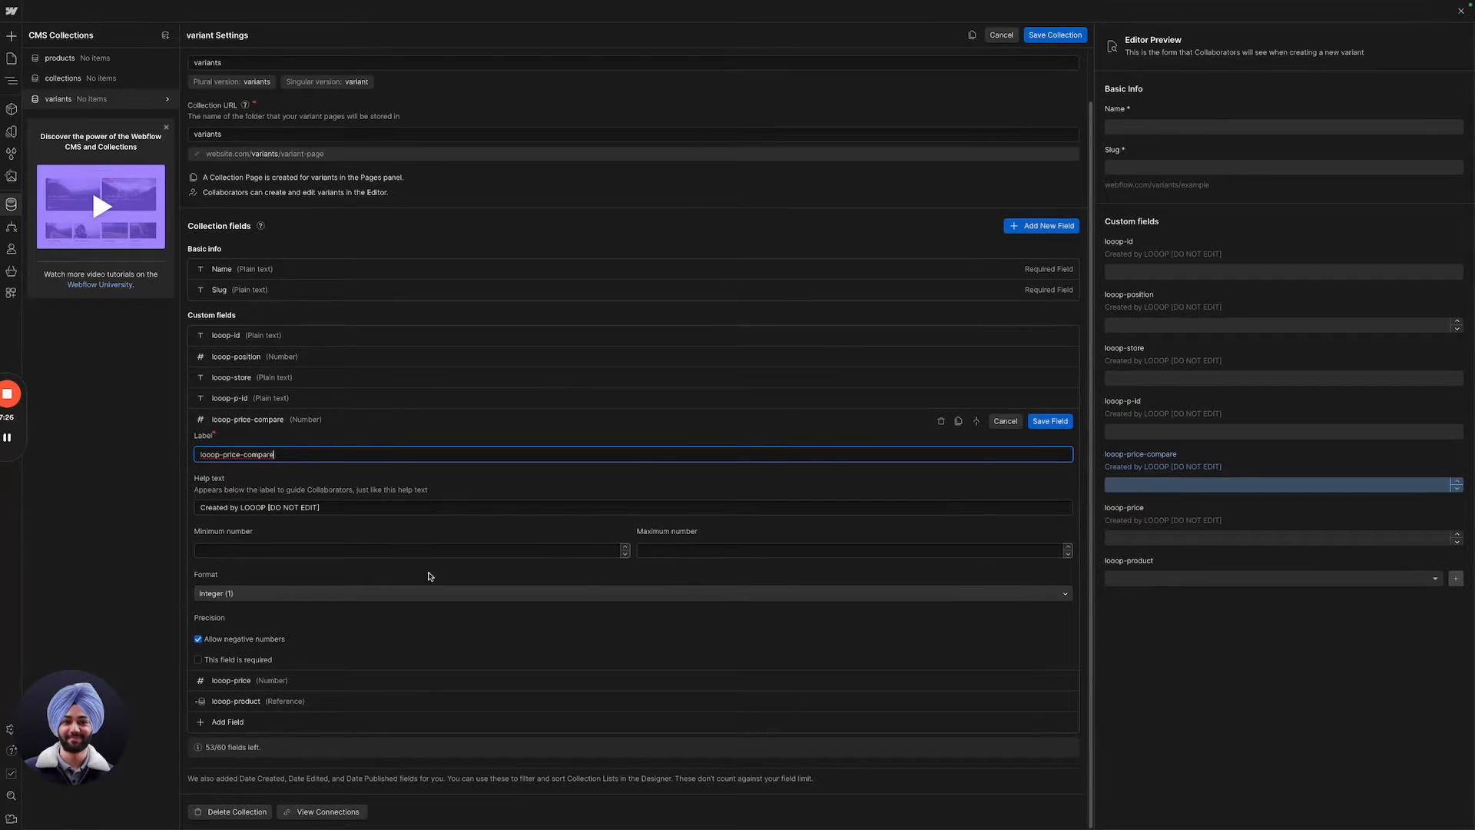
{"action": "left_click", "coordinate": [372, 593]}
{"action": "left_click", "coordinate": [348, 621]}
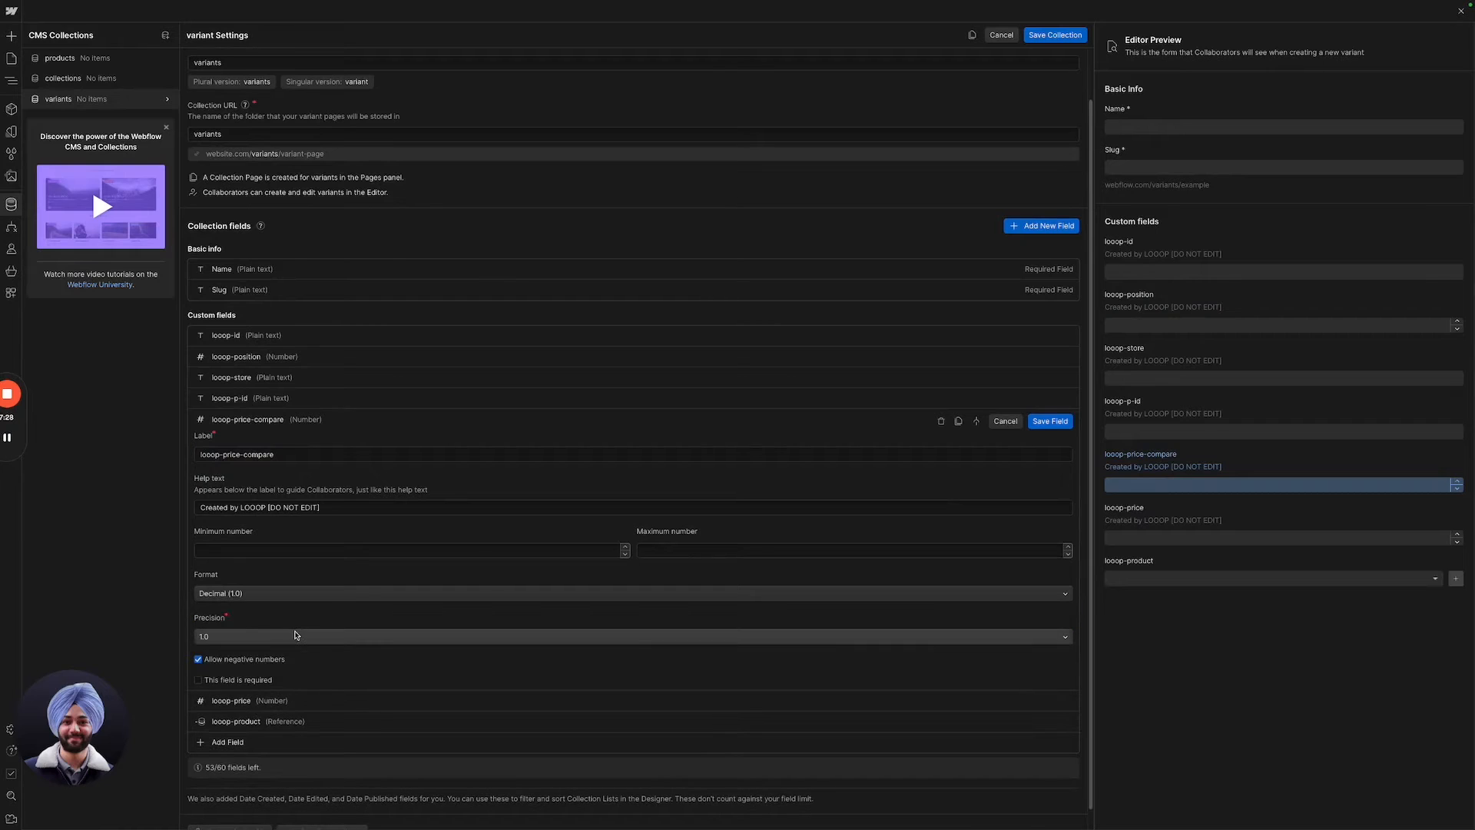
{"action": "left_click", "coordinate": [296, 635]}
{"action": "left_click", "coordinate": [295, 673]}
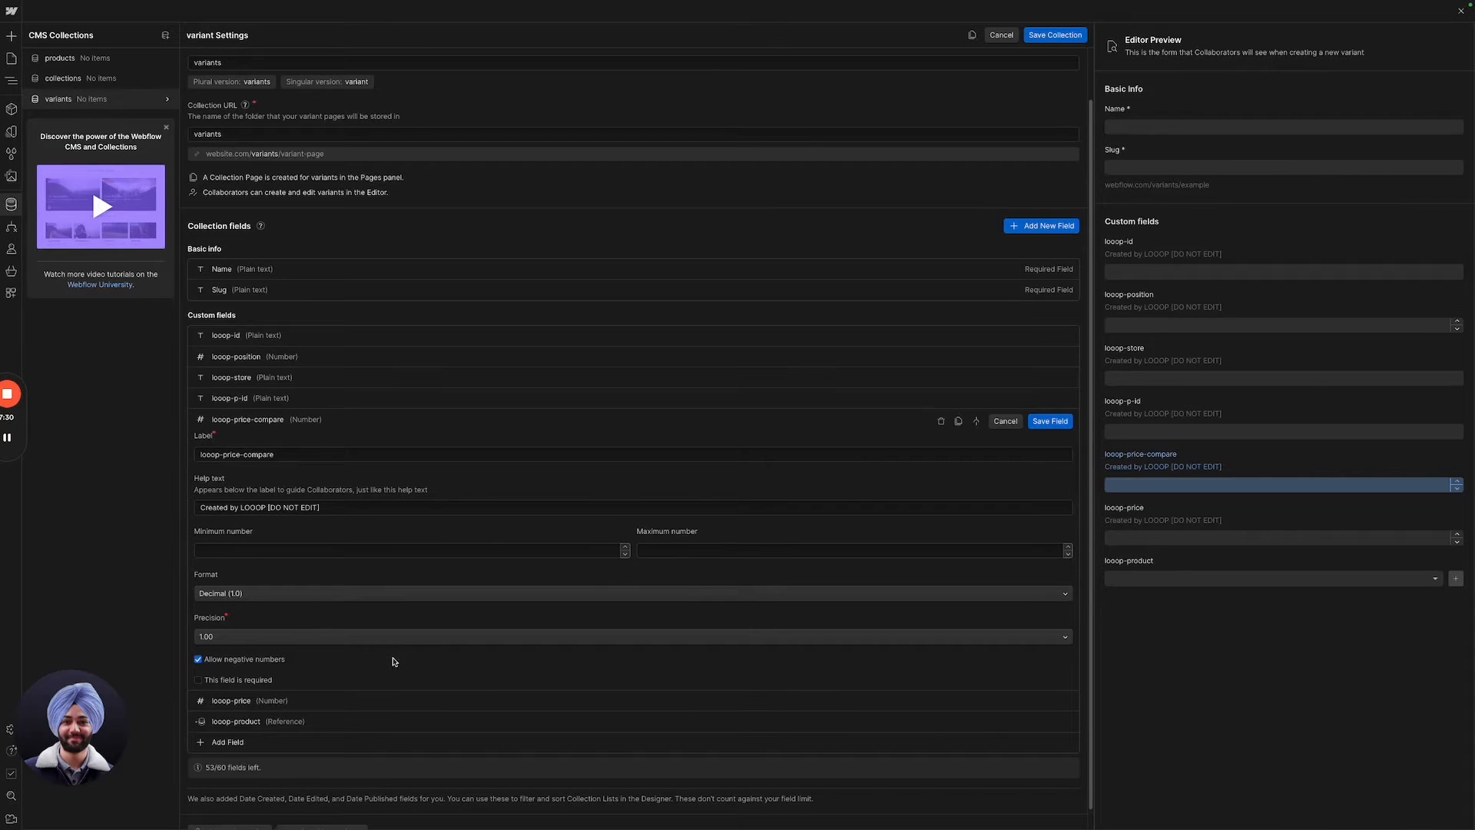
{"action": "left_click", "coordinate": [1038, 427]}
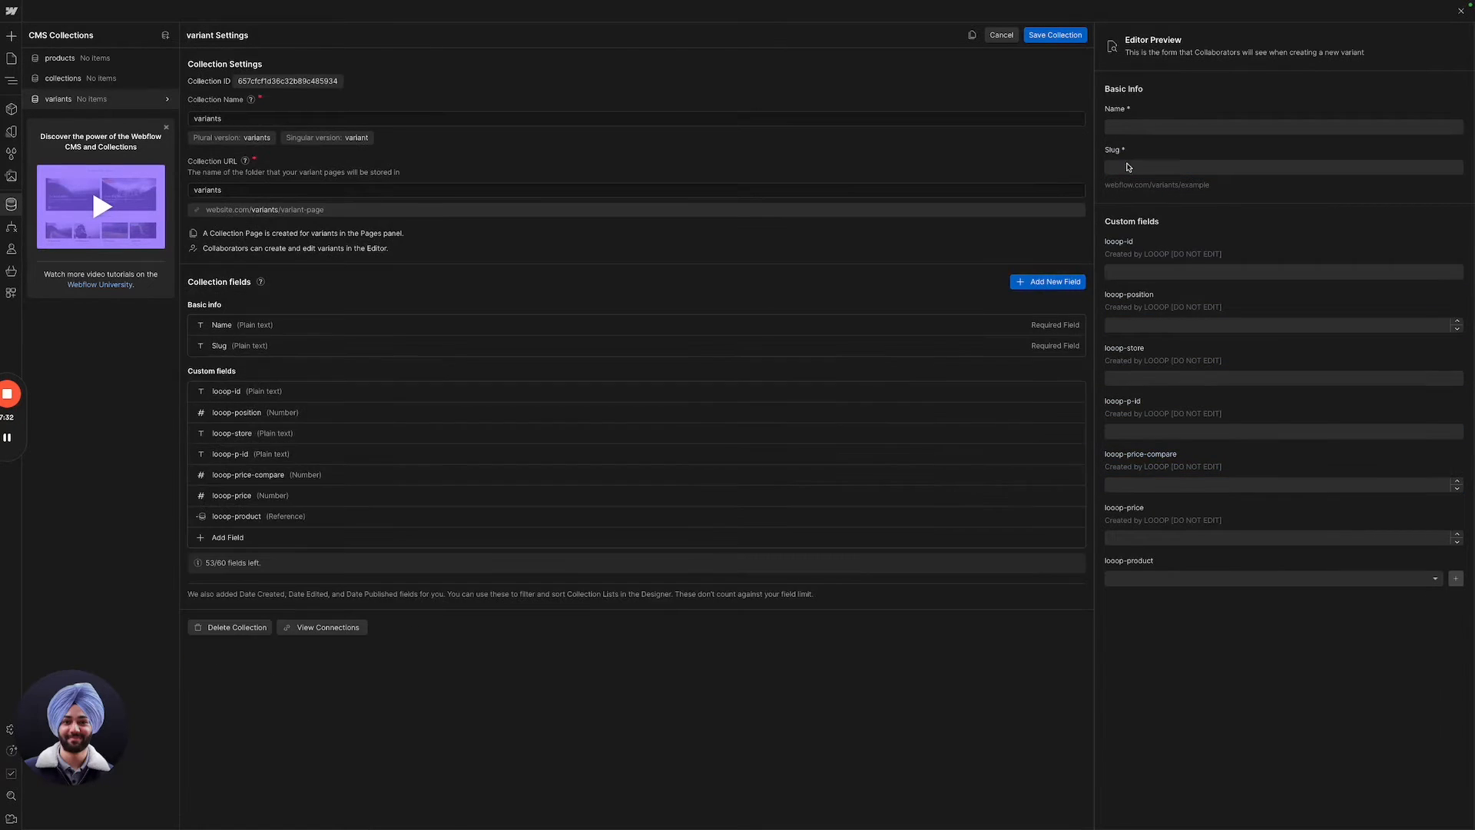
{"action": "left_click", "coordinate": [1055, 35]}
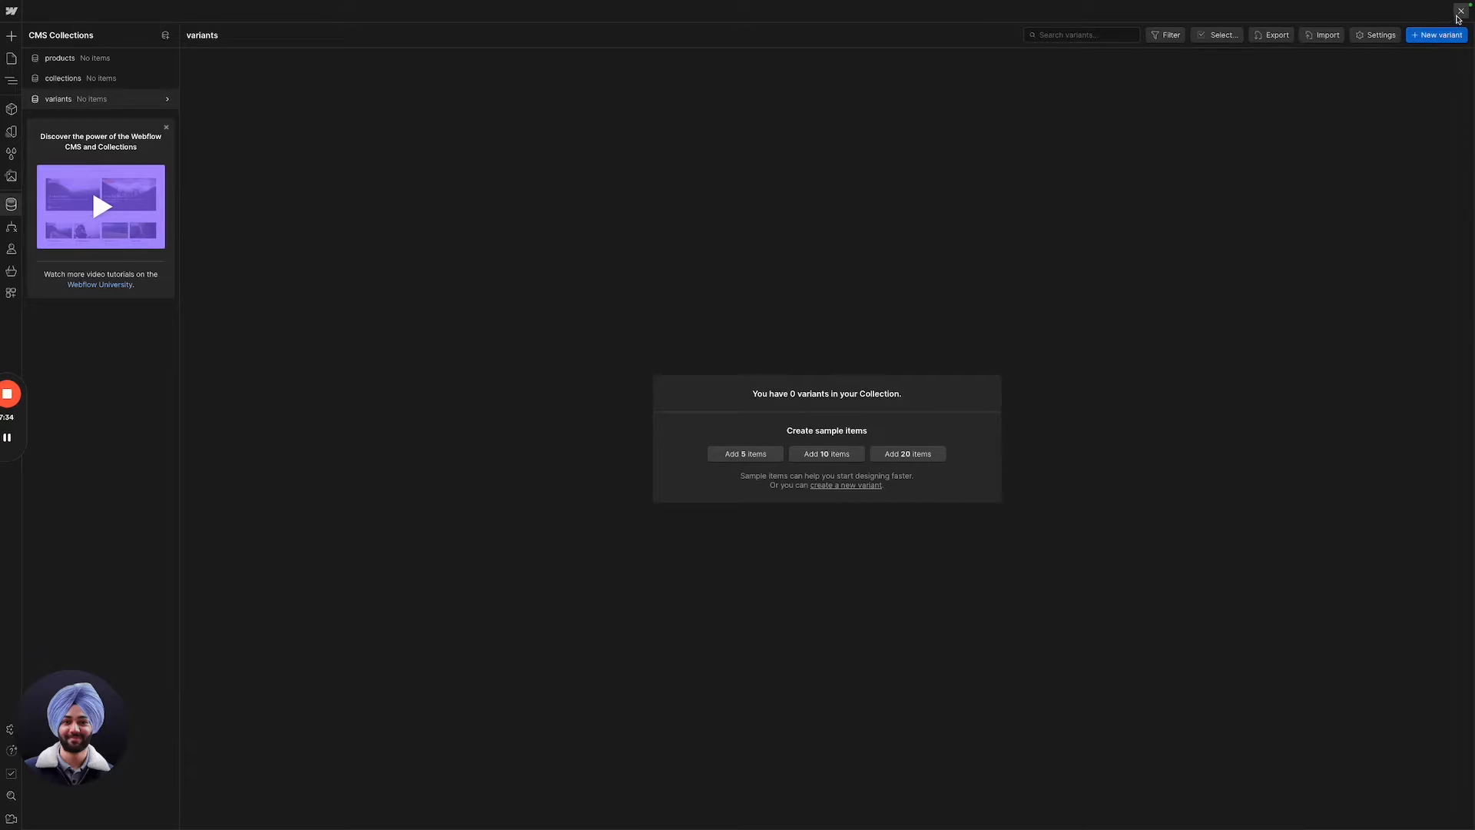
Leave the CMS collection view and publish the site to its webflow.io staging domain.
{"action": "left_click", "coordinate": [1459, 11]}
{"action": "left_click", "coordinate": [1435, 11]}
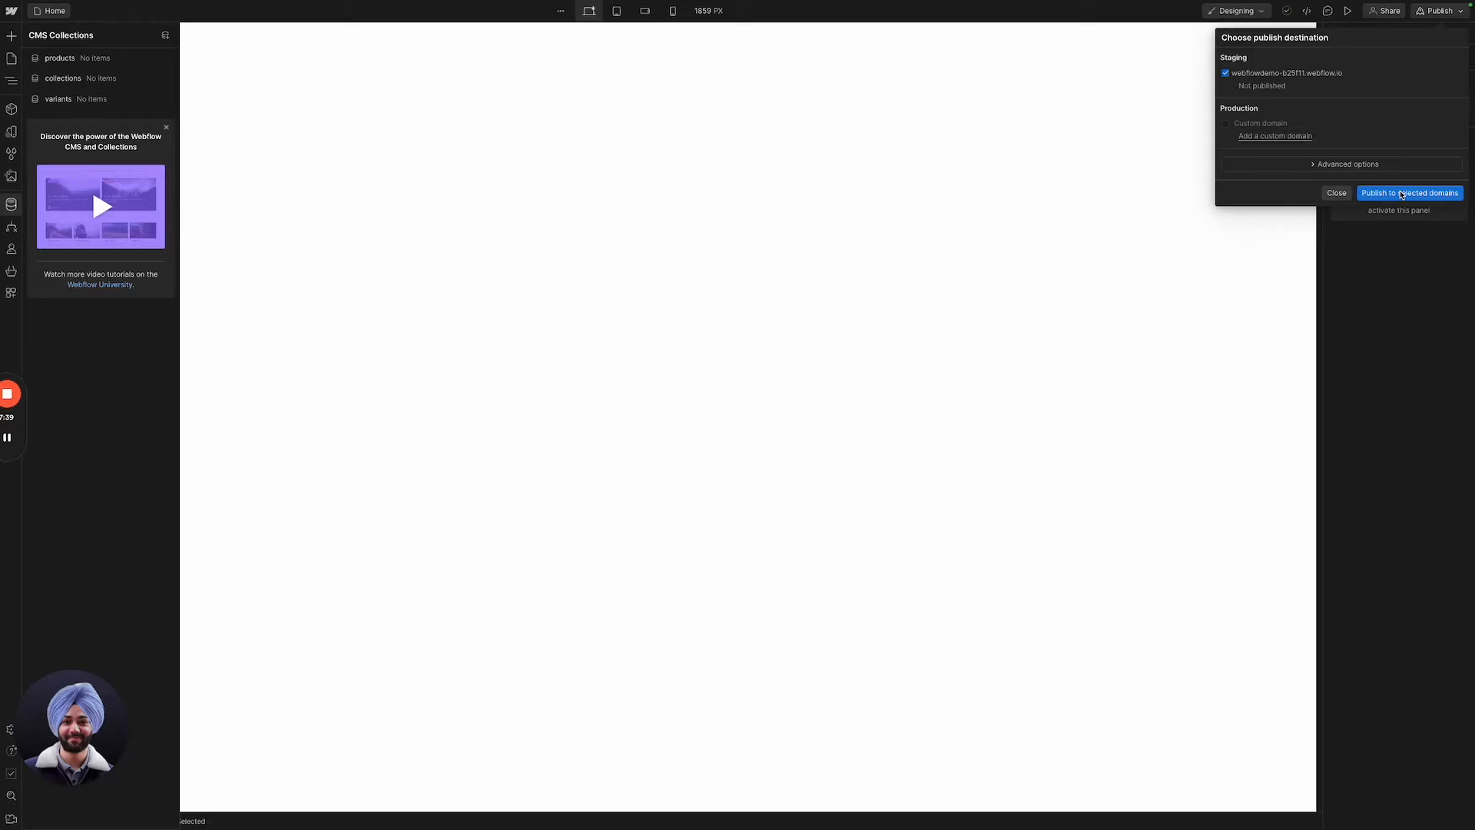
{"action": "left_click", "coordinate": [1401, 193]}
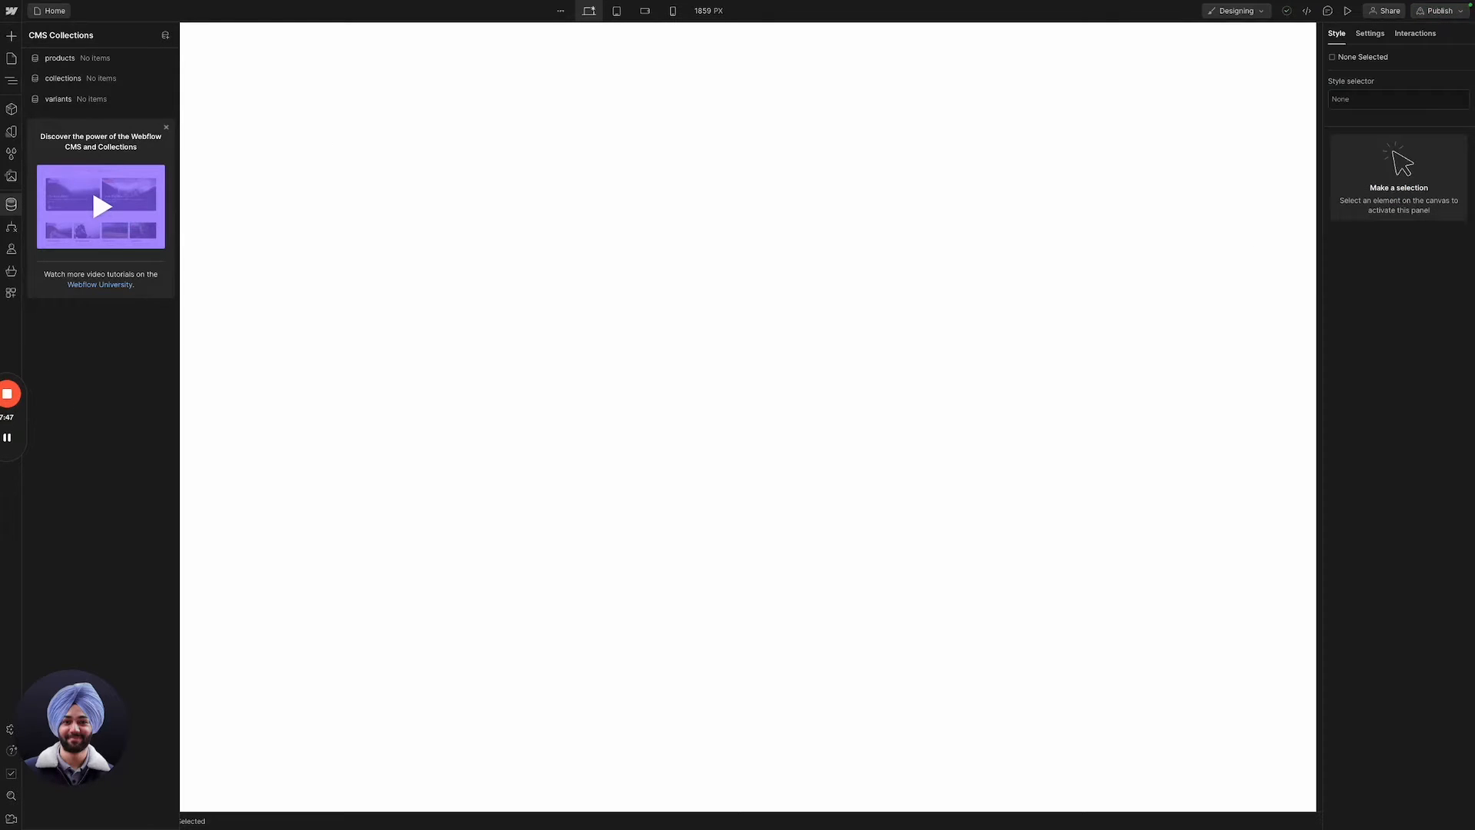
Switch to Looop, verify the CMS setup, and sync The Compare at Price Snowboard from the products list.
{"action": "mouse_move", "coordinate": [3, 354]}
{"action": "left_click", "coordinate": [77, 295]}
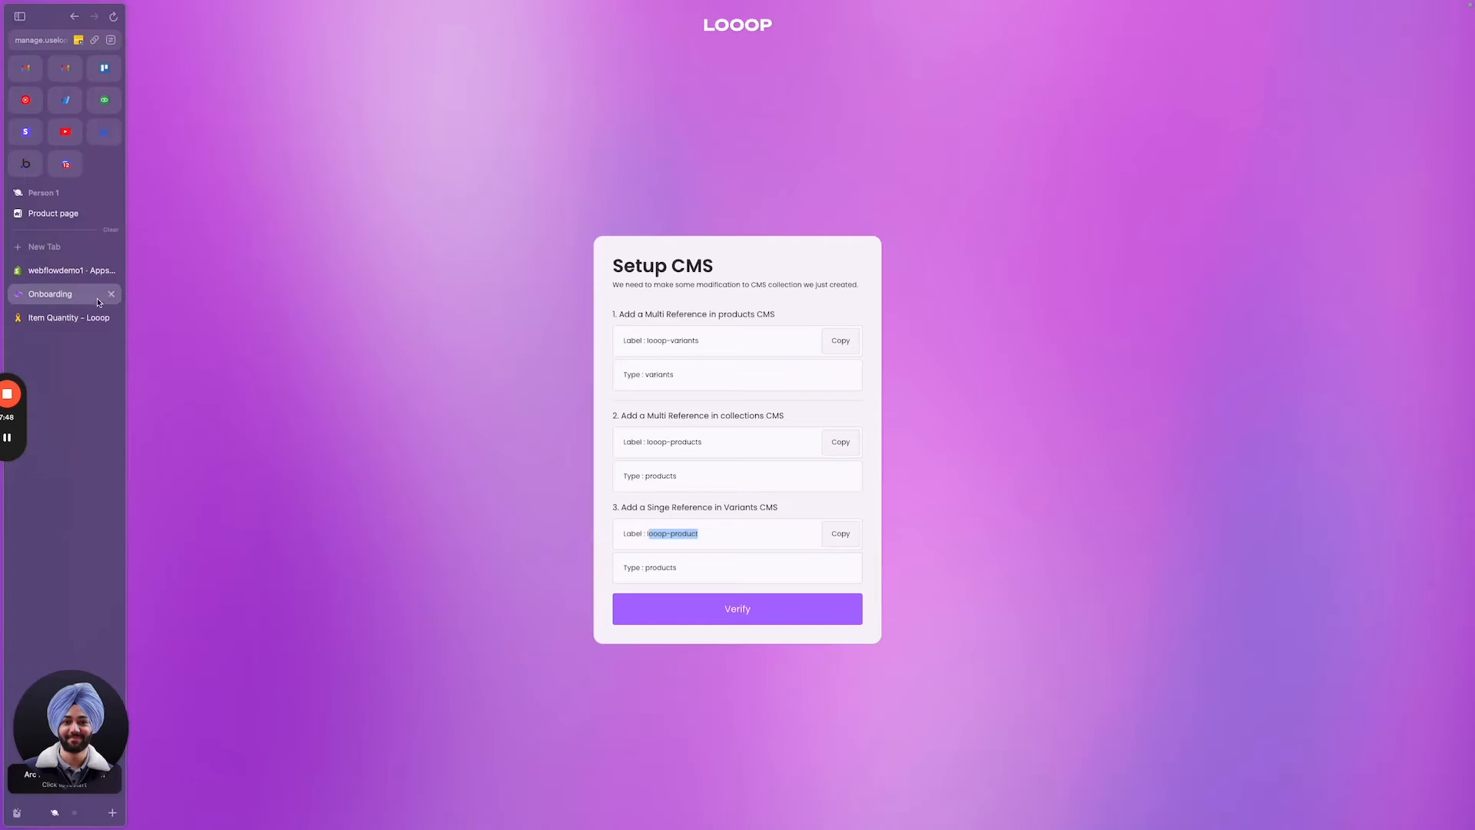
{"action": "left_click", "coordinate": [749, 619]}
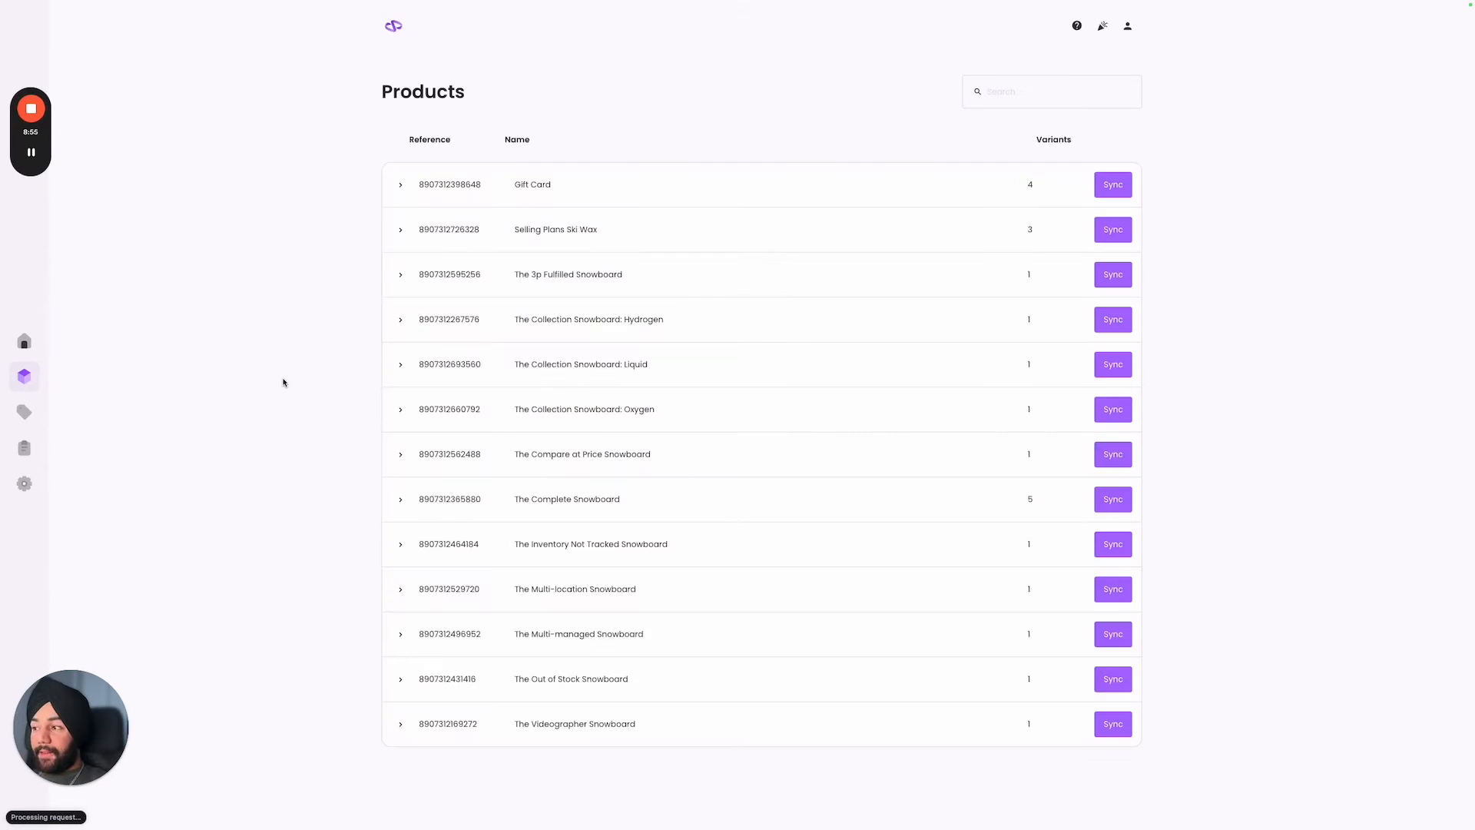
{"action": "left_click", "coordinate": [1121, 457]}
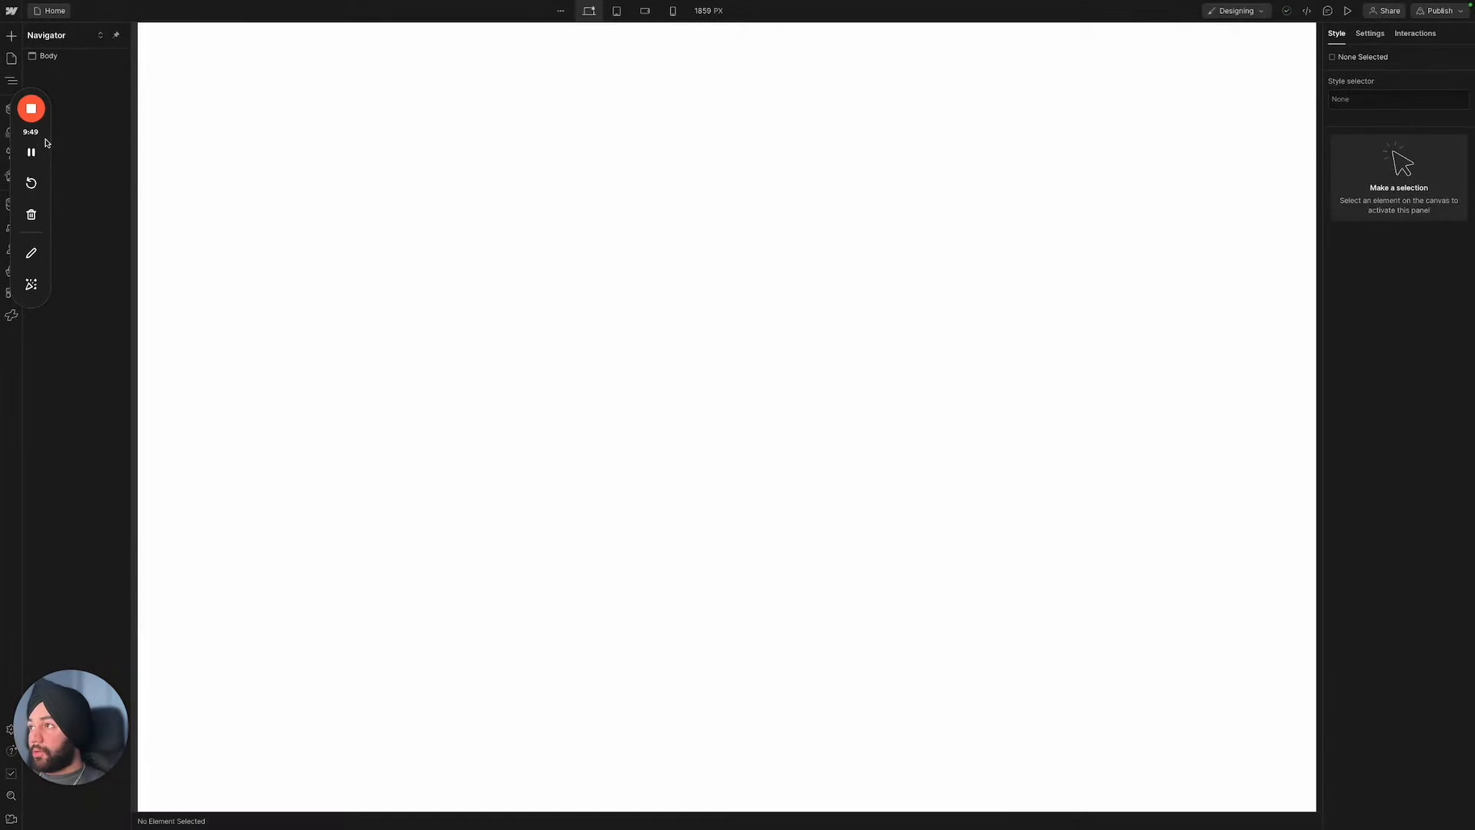
In Webflow's products collection, open The Collection Snowboard: Liquid and review its looop ID, store, pictures and variants fields.
{"action": "left_click", "coordinate": [11, 203]}
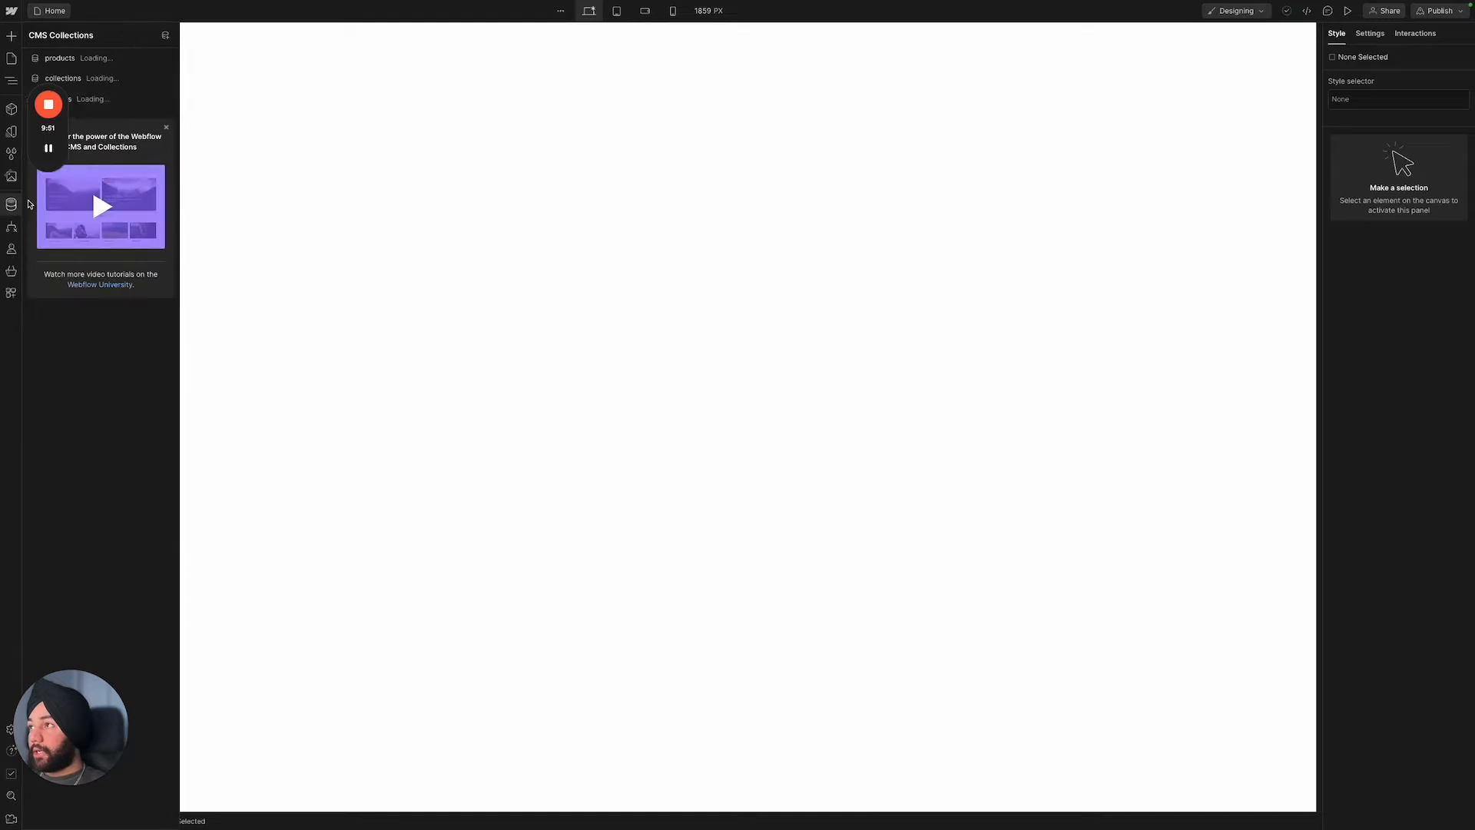
{"action": "left_click", "coordinate": [95, 57]}
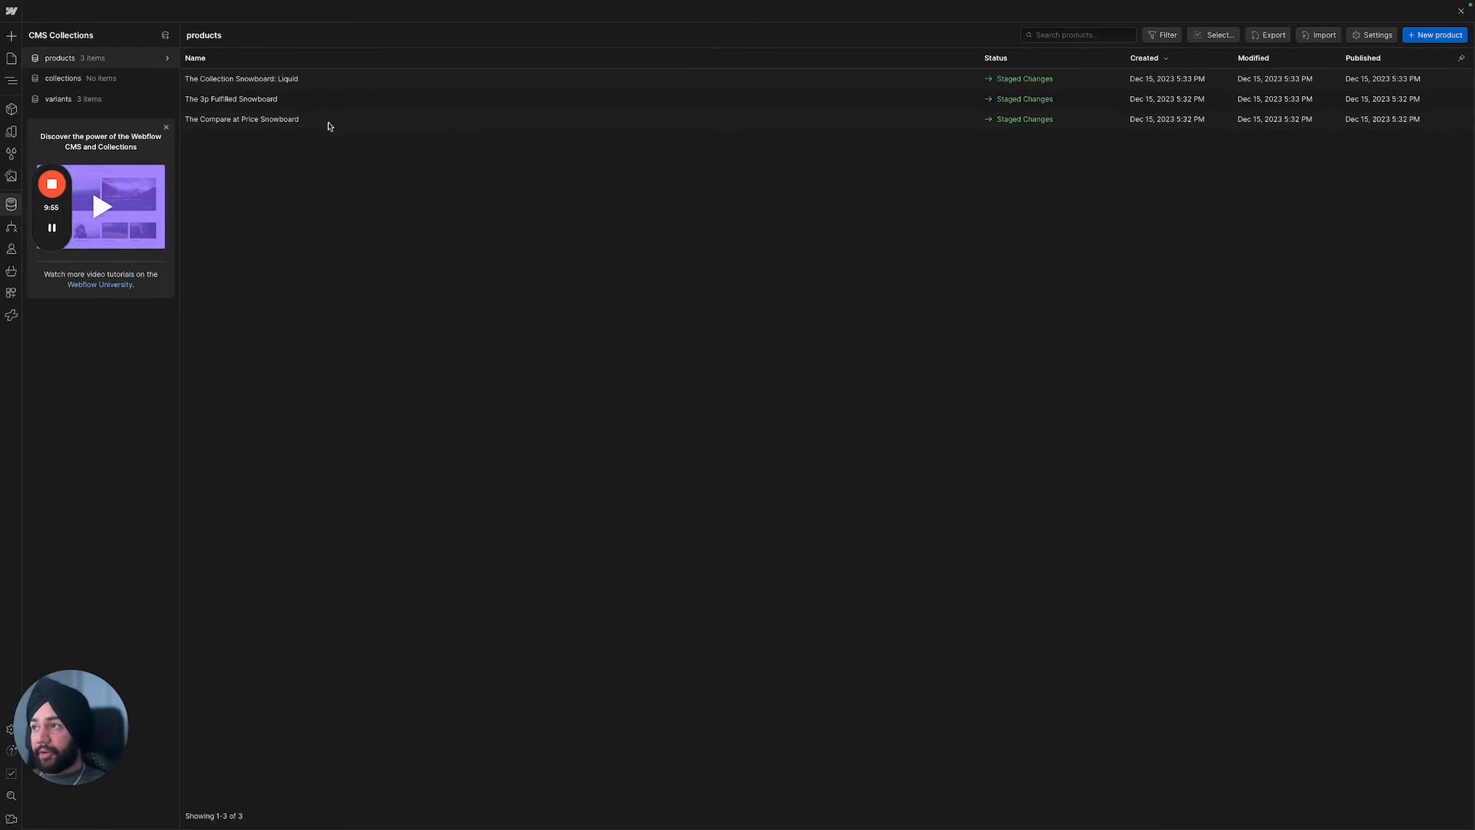
{"action": "left_click", "coordinate": [268, 79]}
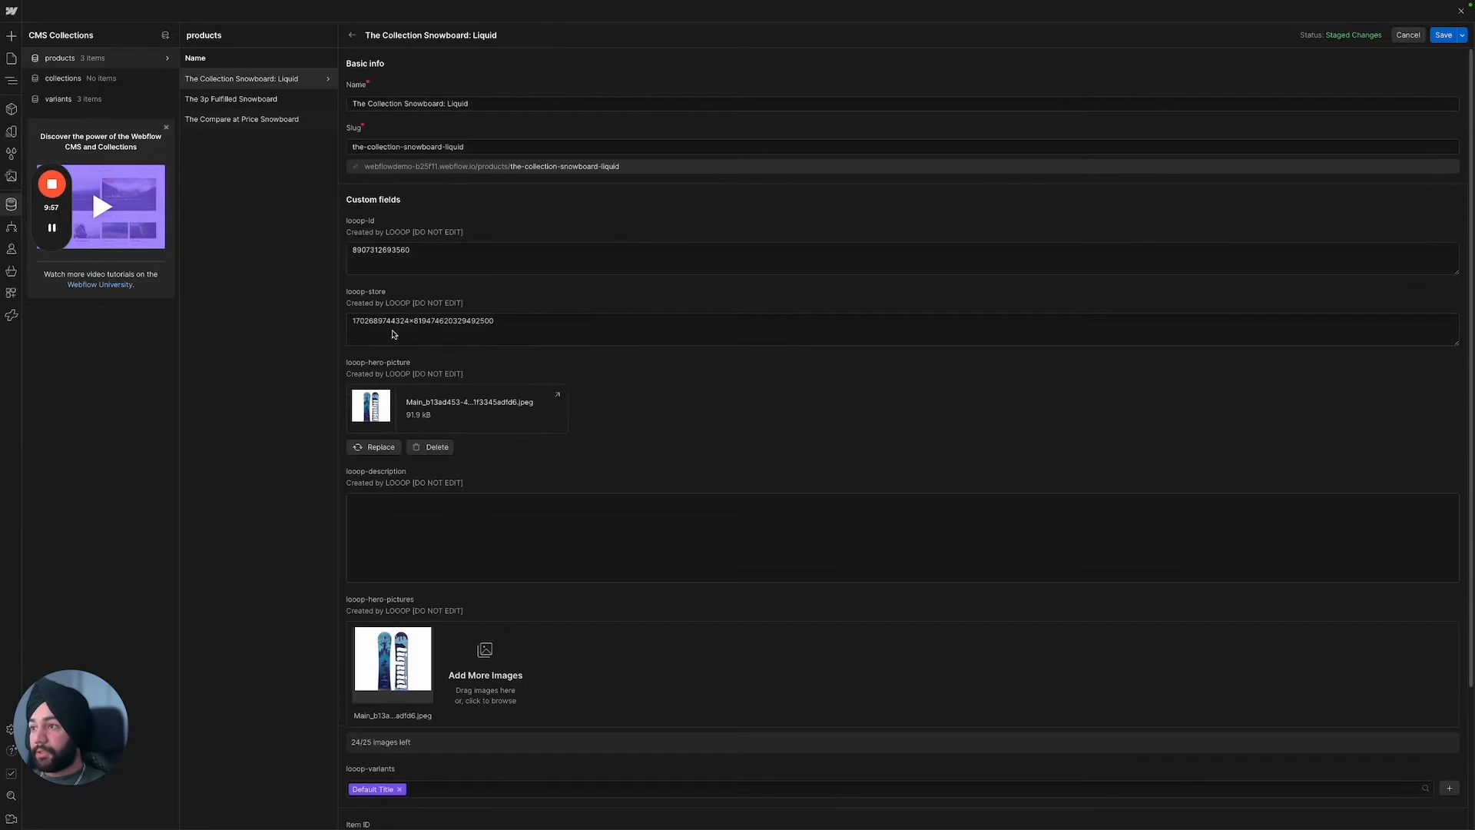
{"action": "left_click_drag", "start_coordinate": [412, 251], "coordinate": [349, 250]}
{"action": "scroll", "coordinate": [426, 275], "scroll_direction": "down", "scroll_amount": 1}
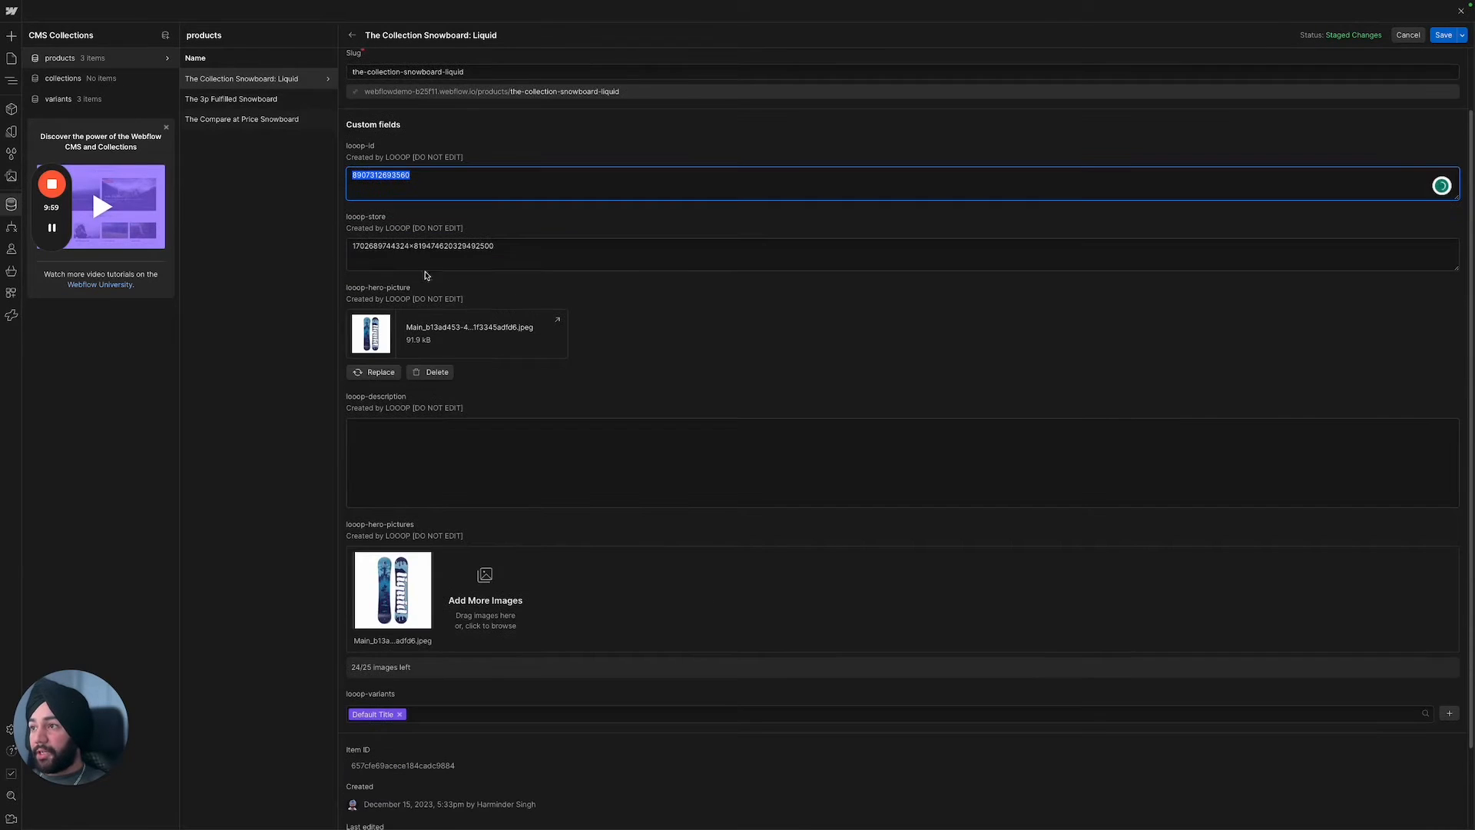
{"action": "scroll", "coordinate": [497, 400], "scroll_direction": "down", "scroll_amount": 1}
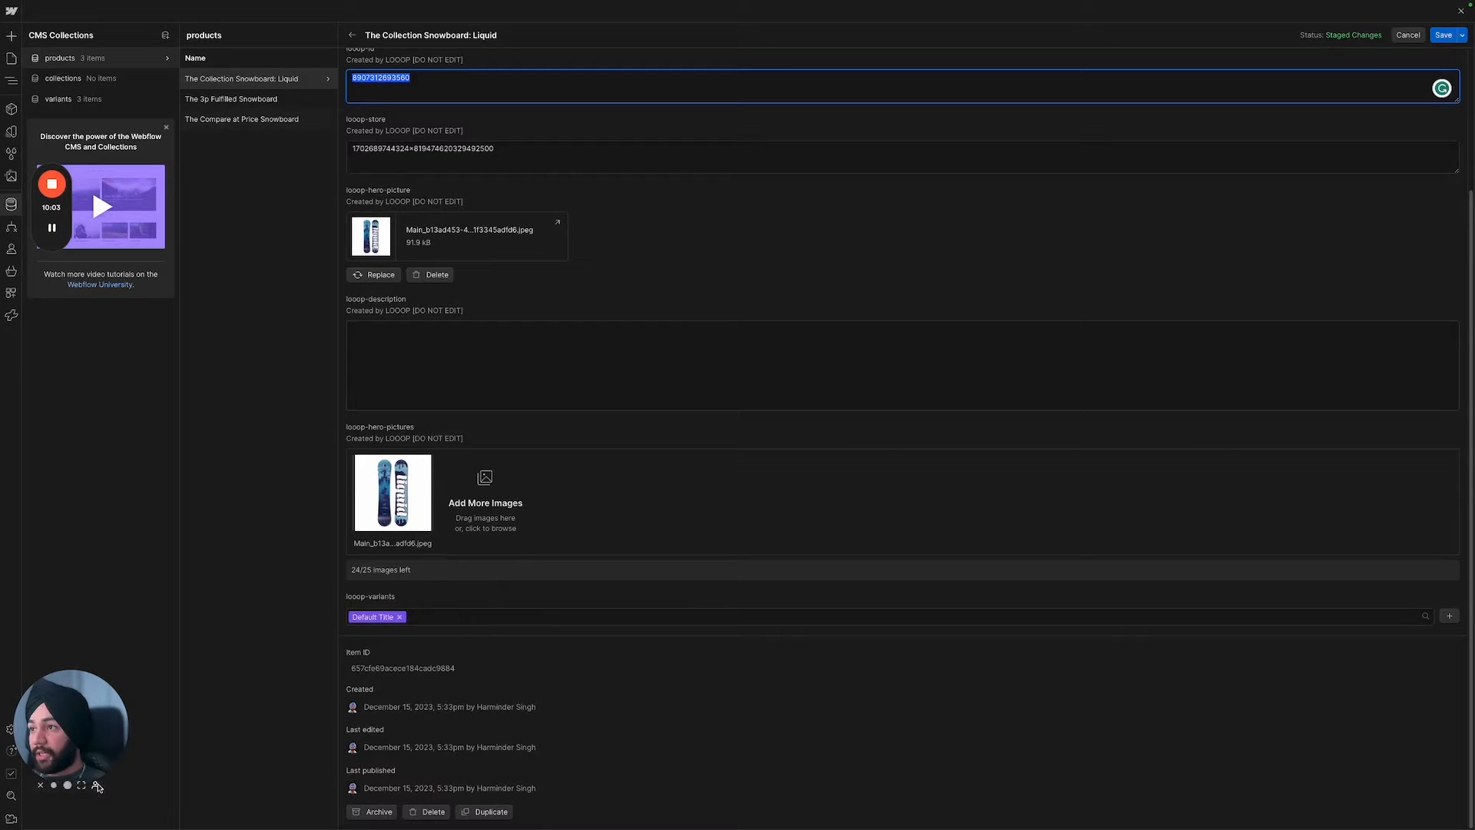
{"action": "left_click", "coordinate": [98, 784]}
{"action": "scroll", "coordinate": [401, 485], "scroll_direction": "up", "scroll_amount": 2}
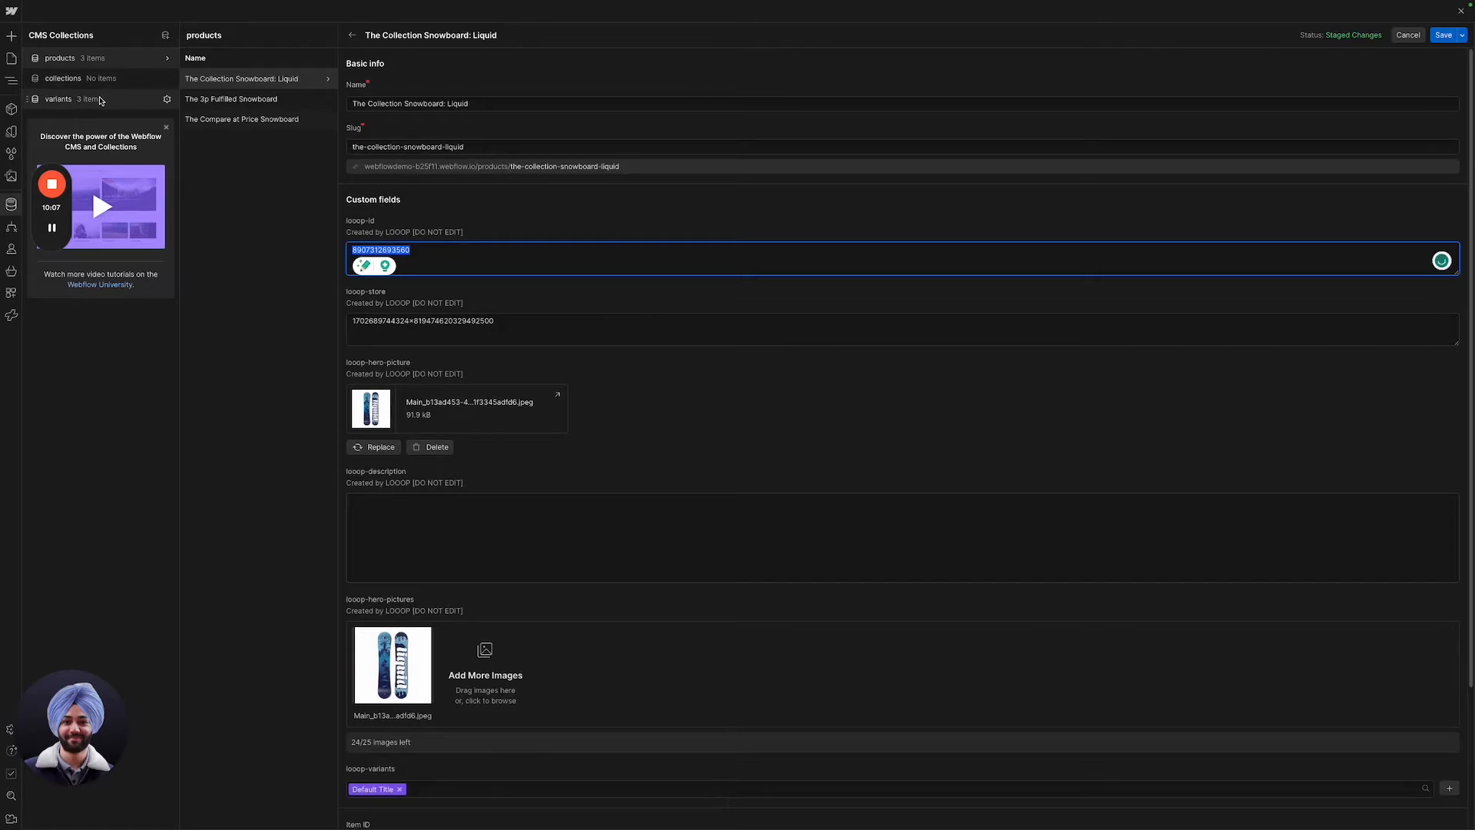
Open the first Default Title item in the variants collection and examine its looop price, product ID, store and position fields.
{"action": "left_click", "coordinate": [97, 98]}
{"action": "left_click", "coordinate": [273, 83]}
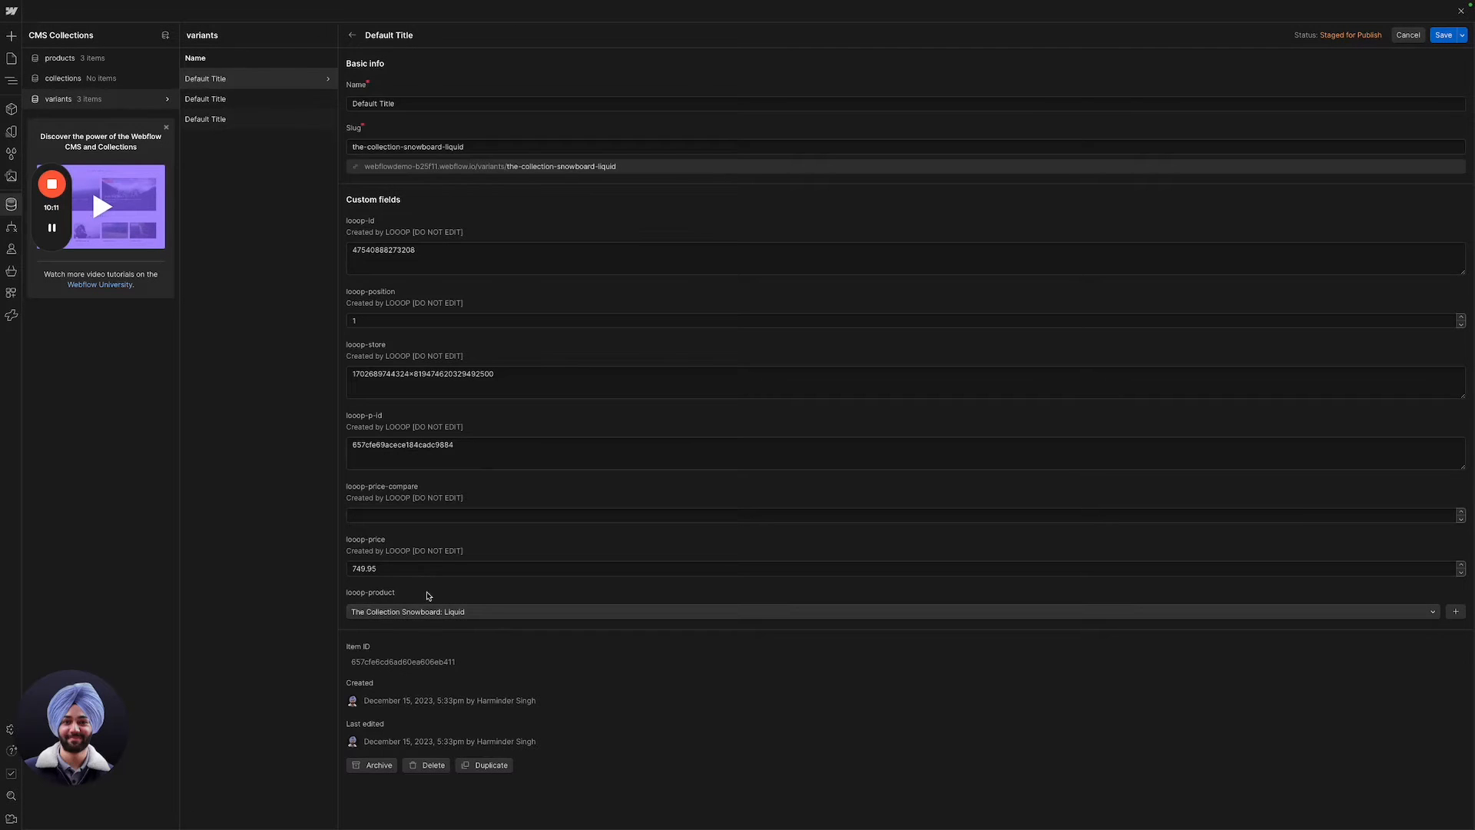
{"action": "left_click_drag", "start_coordinate": [386, 570], "coordinate": [366, 569]}
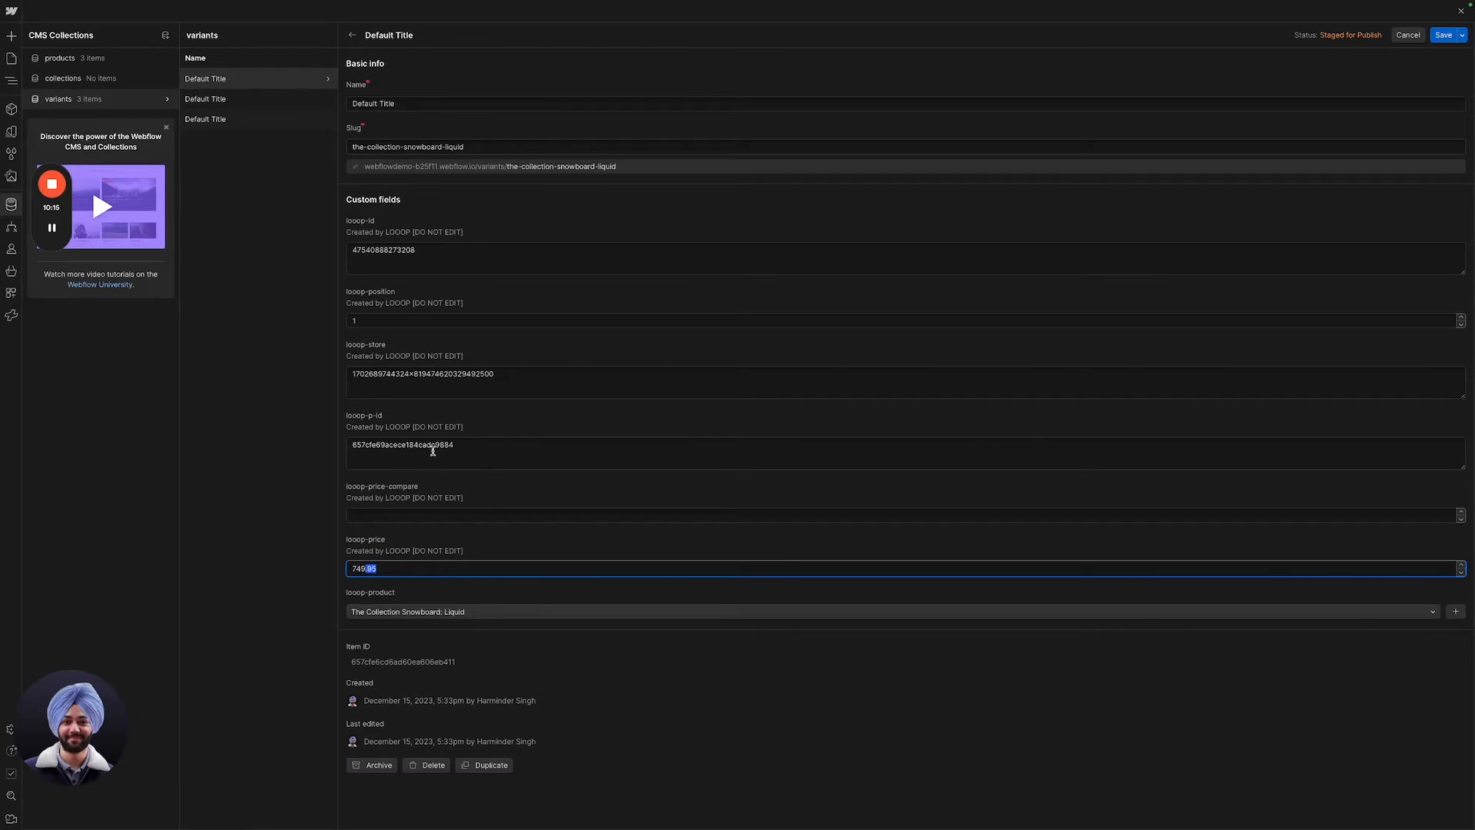
{"action": "left_click", "coordinate": [537, 446]}
{"action": "double_click", "coordinate": [433, 439]}
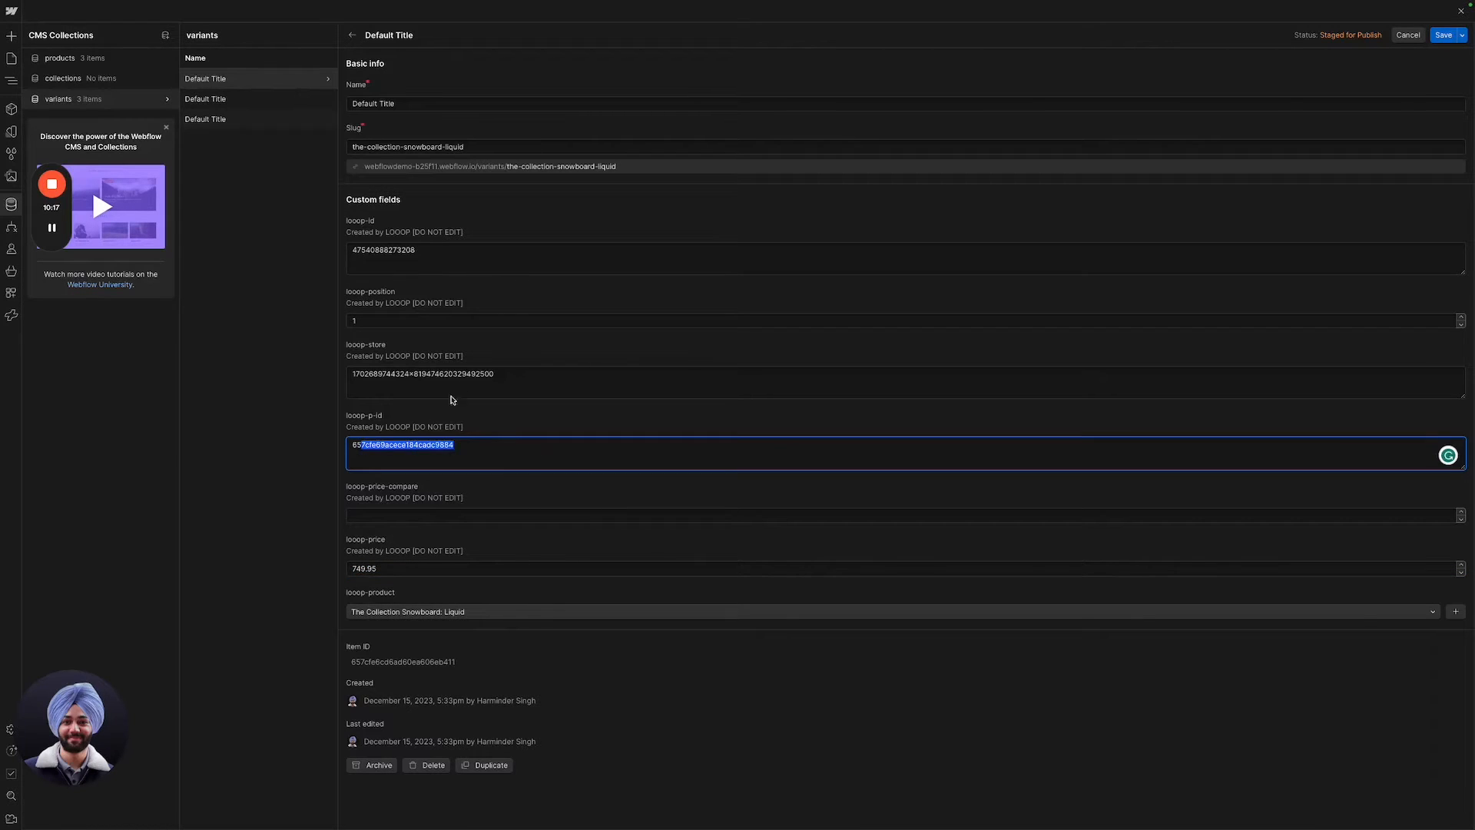
{"action": "left_click_drag", "start_coordinate": [478, 373], "coordinate": [348, 324]}
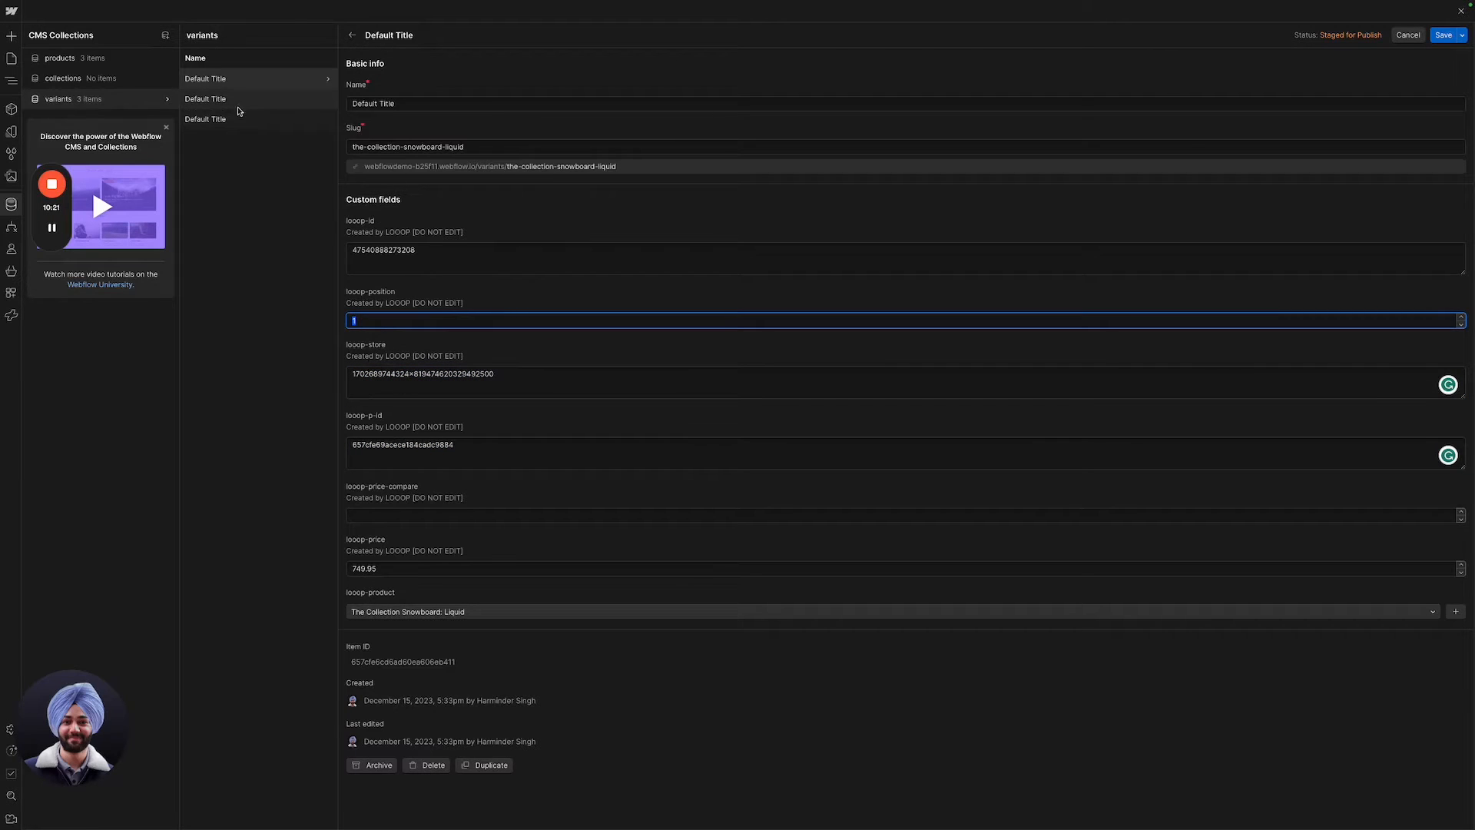
Open the last Default Title item in the variants collection and examine its looop-position field.
{"action": "left_click", "coordinate": [237, 119]}
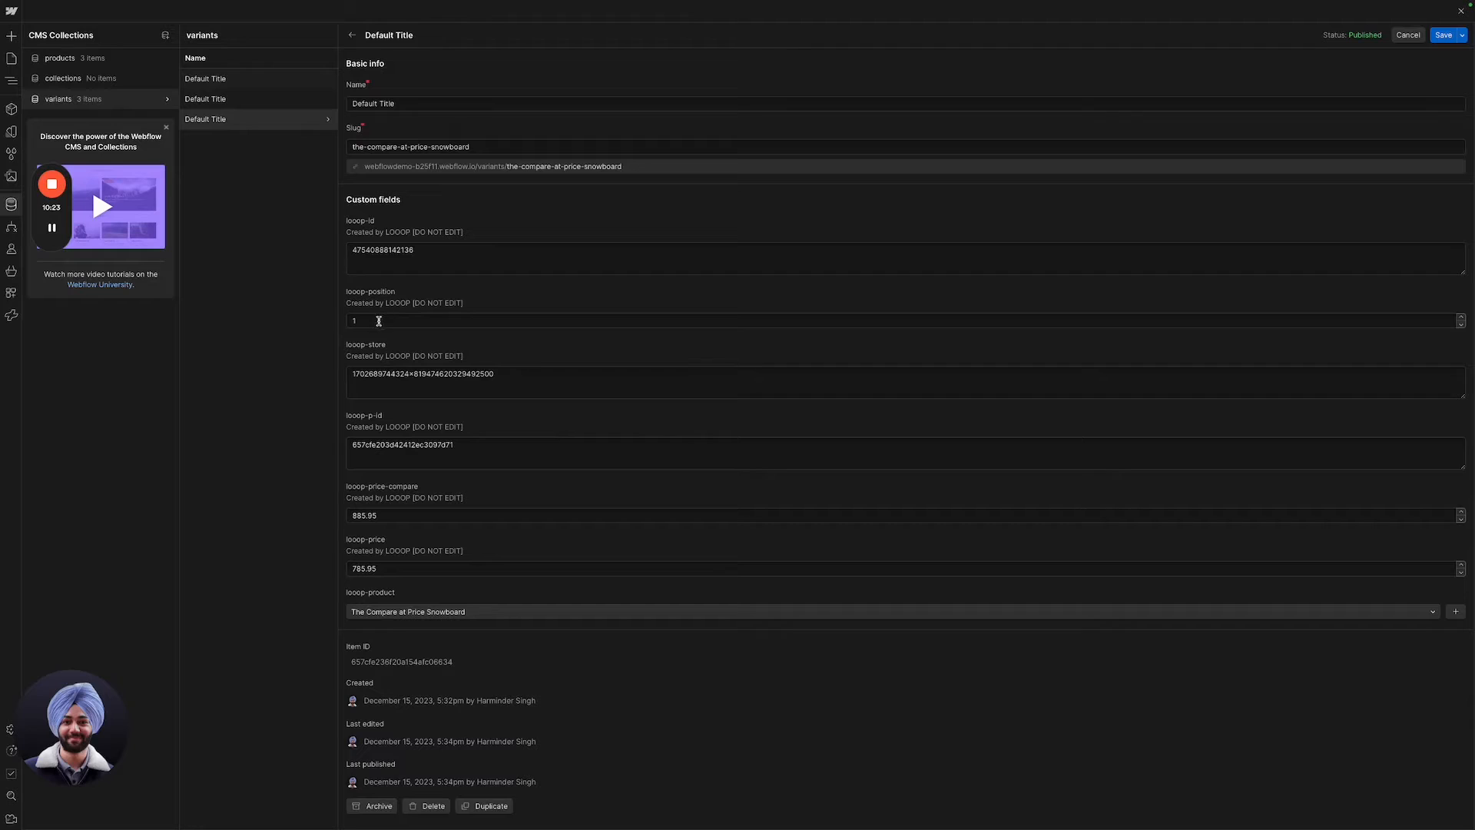
{"action": "left_click_drag", "start_coordinate": [382, 318], "coordinate": [373, 305]}
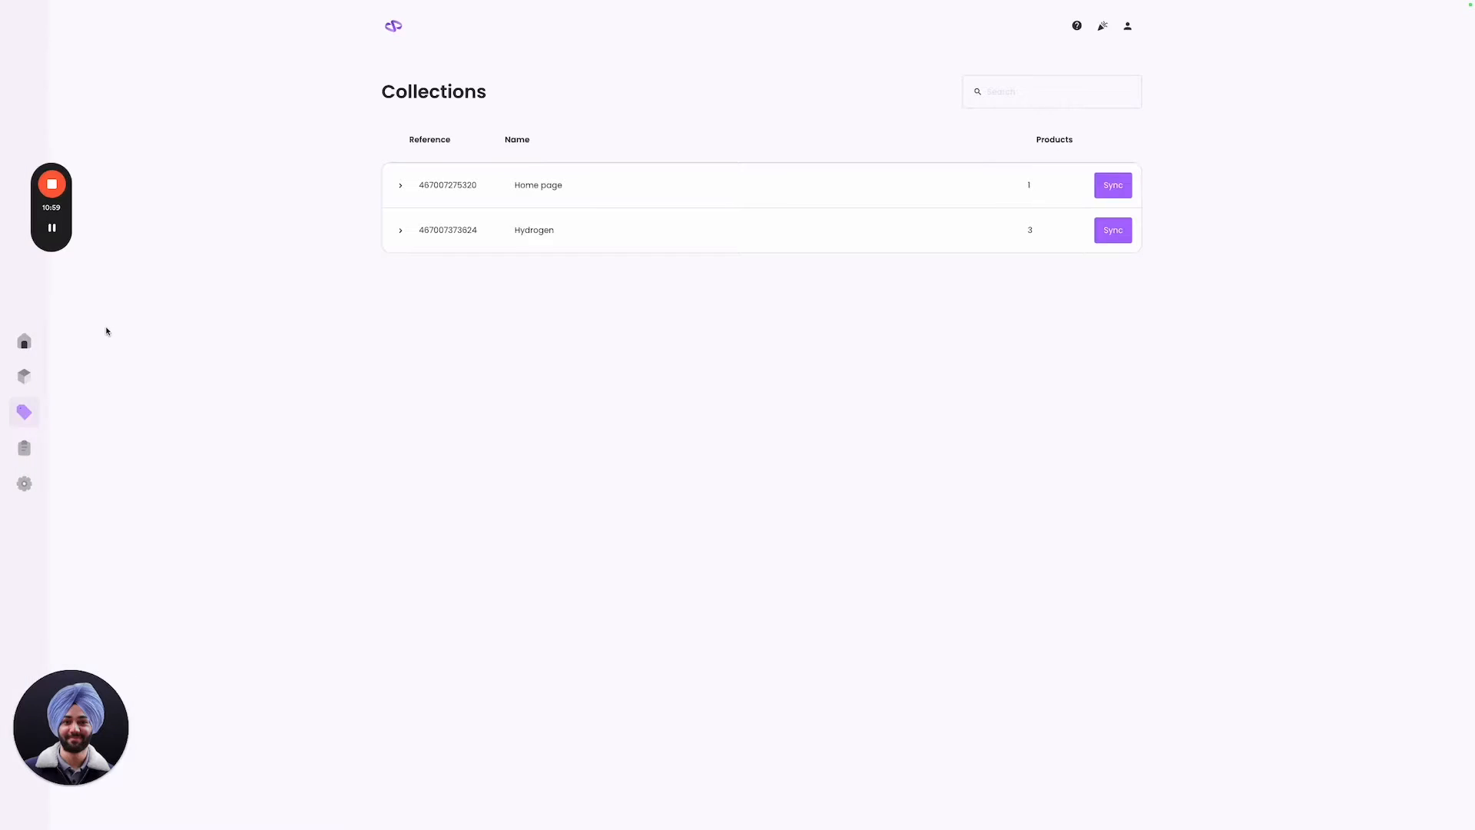
Switch to Looop and copy the embed script from the store's Setup settings.
{"action": "mouse_move", "coordinate": [1, 322]}
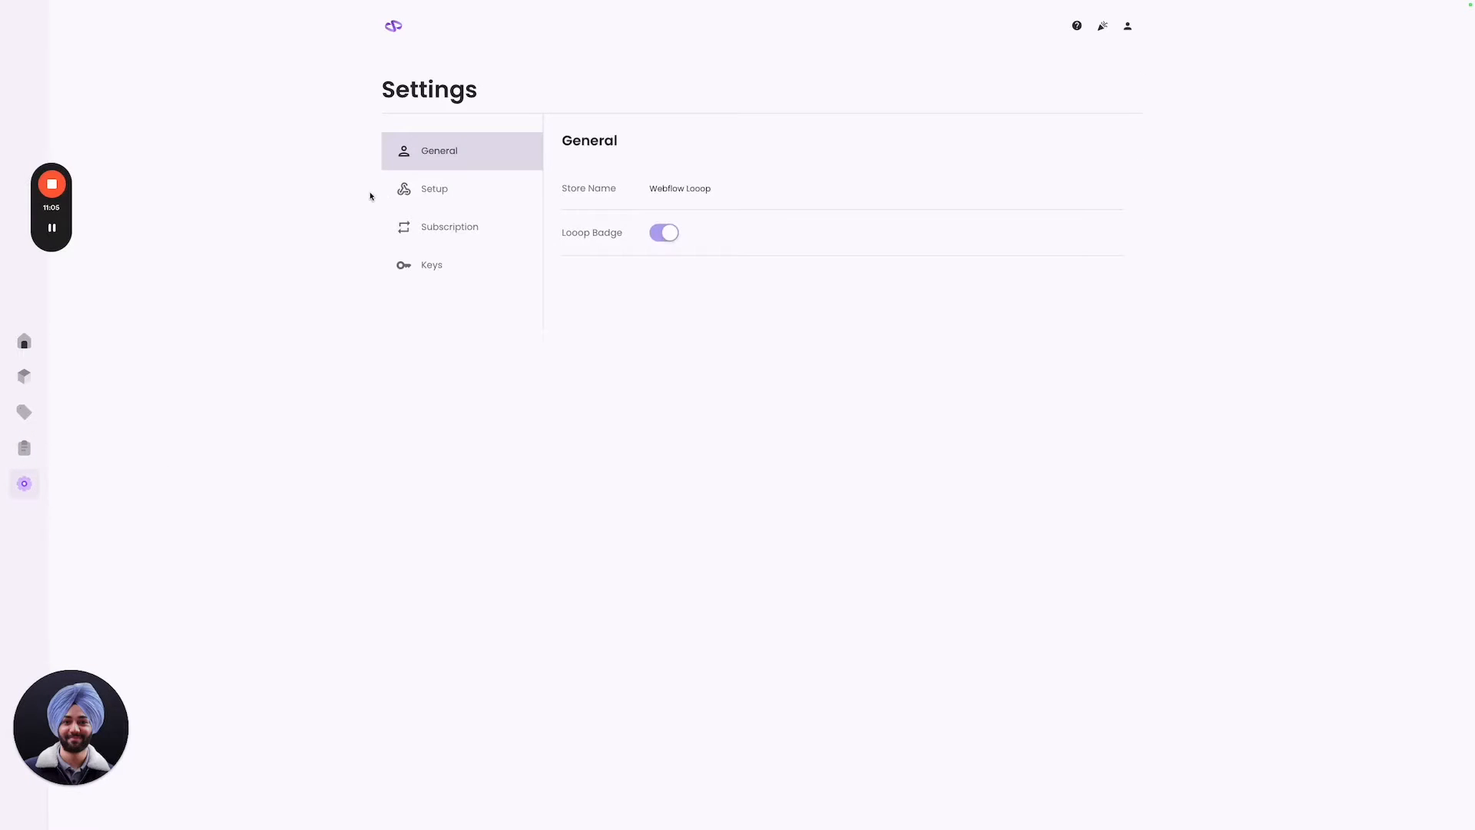
{"action": "left_click", "coordinate": [493, 188]}
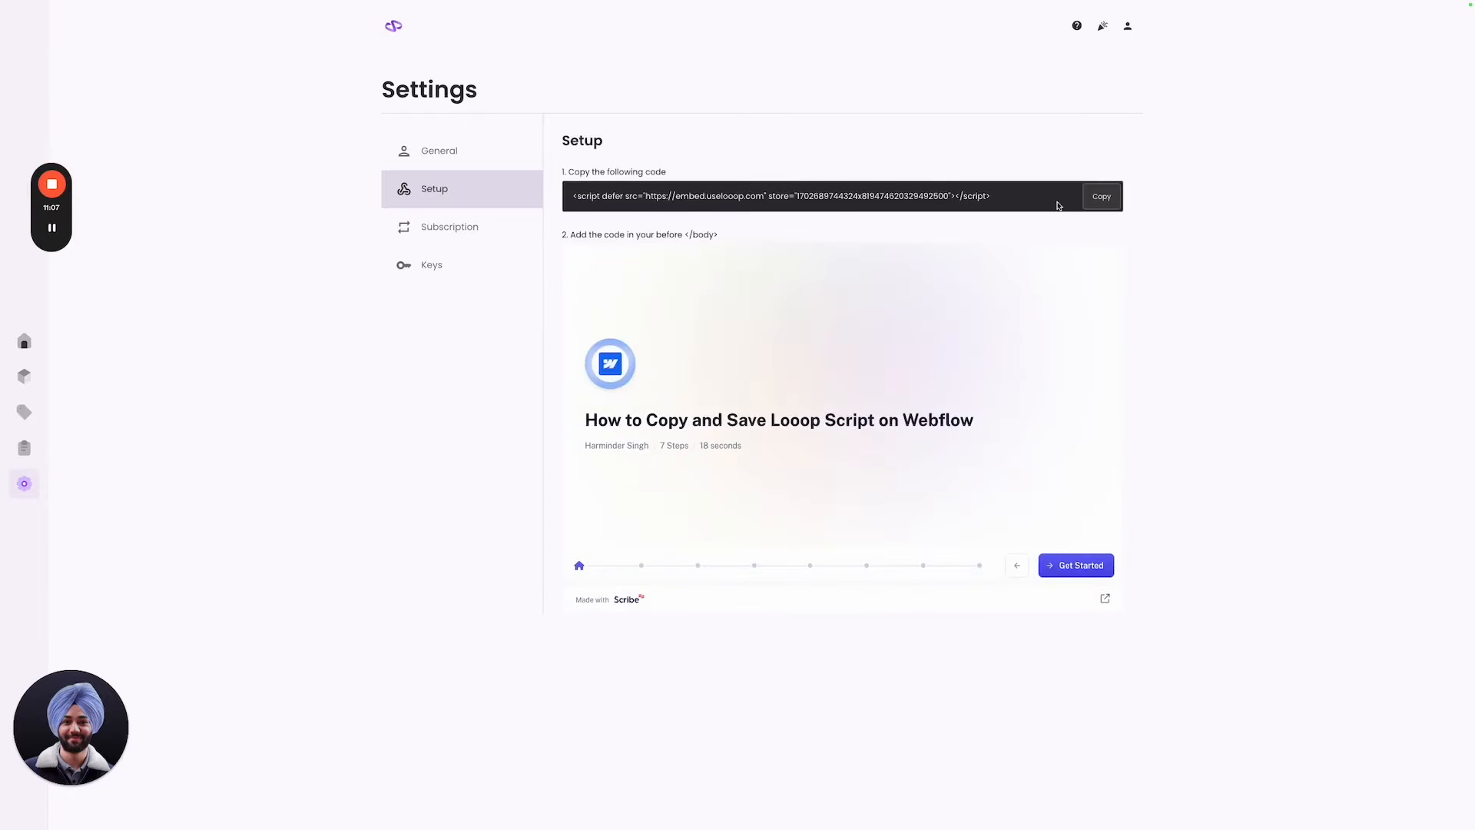
{"action": "left_click", "coordinate": [1101, 198]}
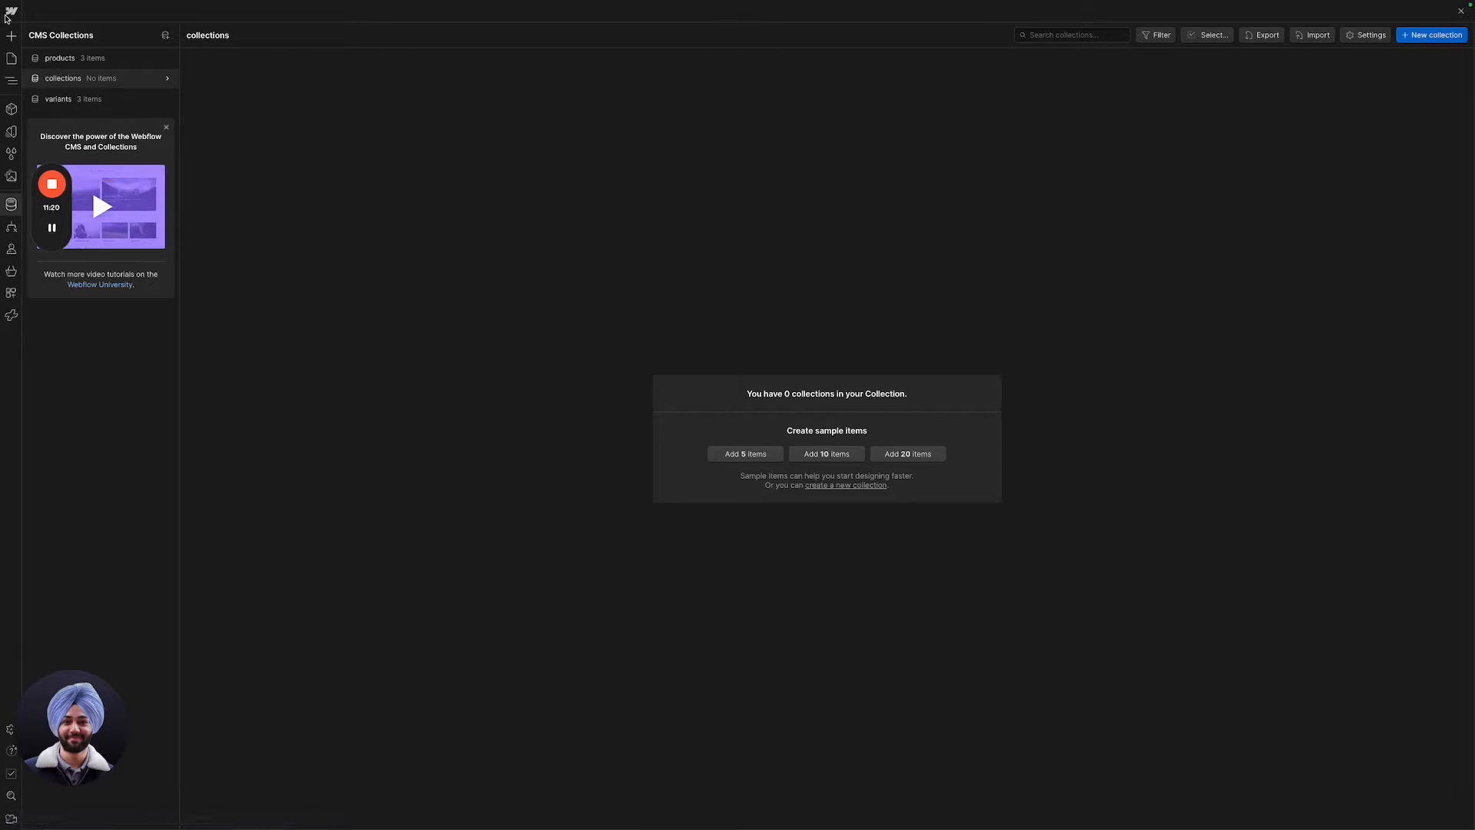
In the Webflow site's custom code settings, paste the Looop script into the footer code and save it.
{"action": "left_click", "coordinate": [11, 14]}
{"action": "left_click", "coordinate": [43, 48]}
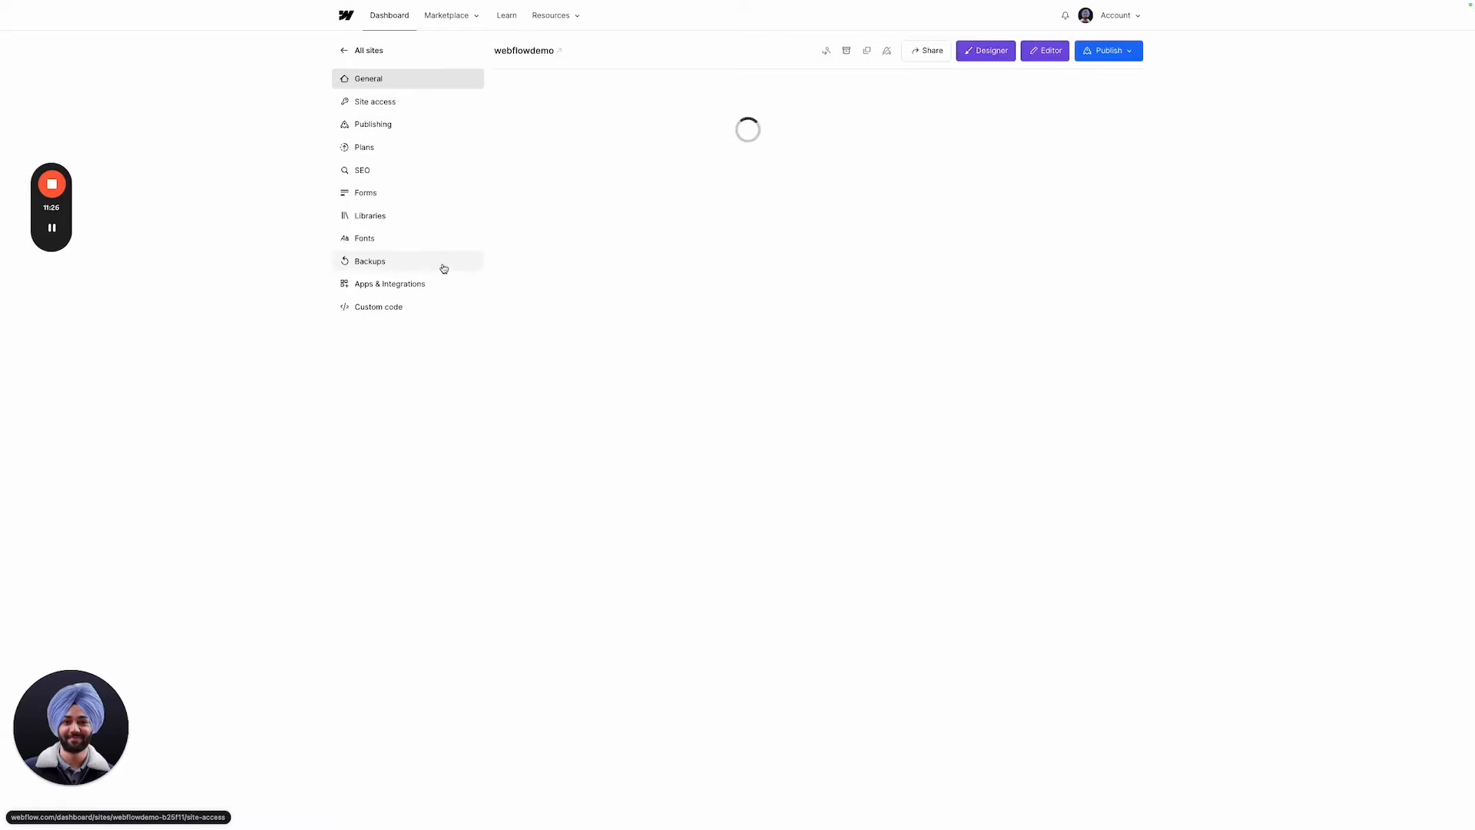
{"action": "left_click", "coordinate": [428, 305]}
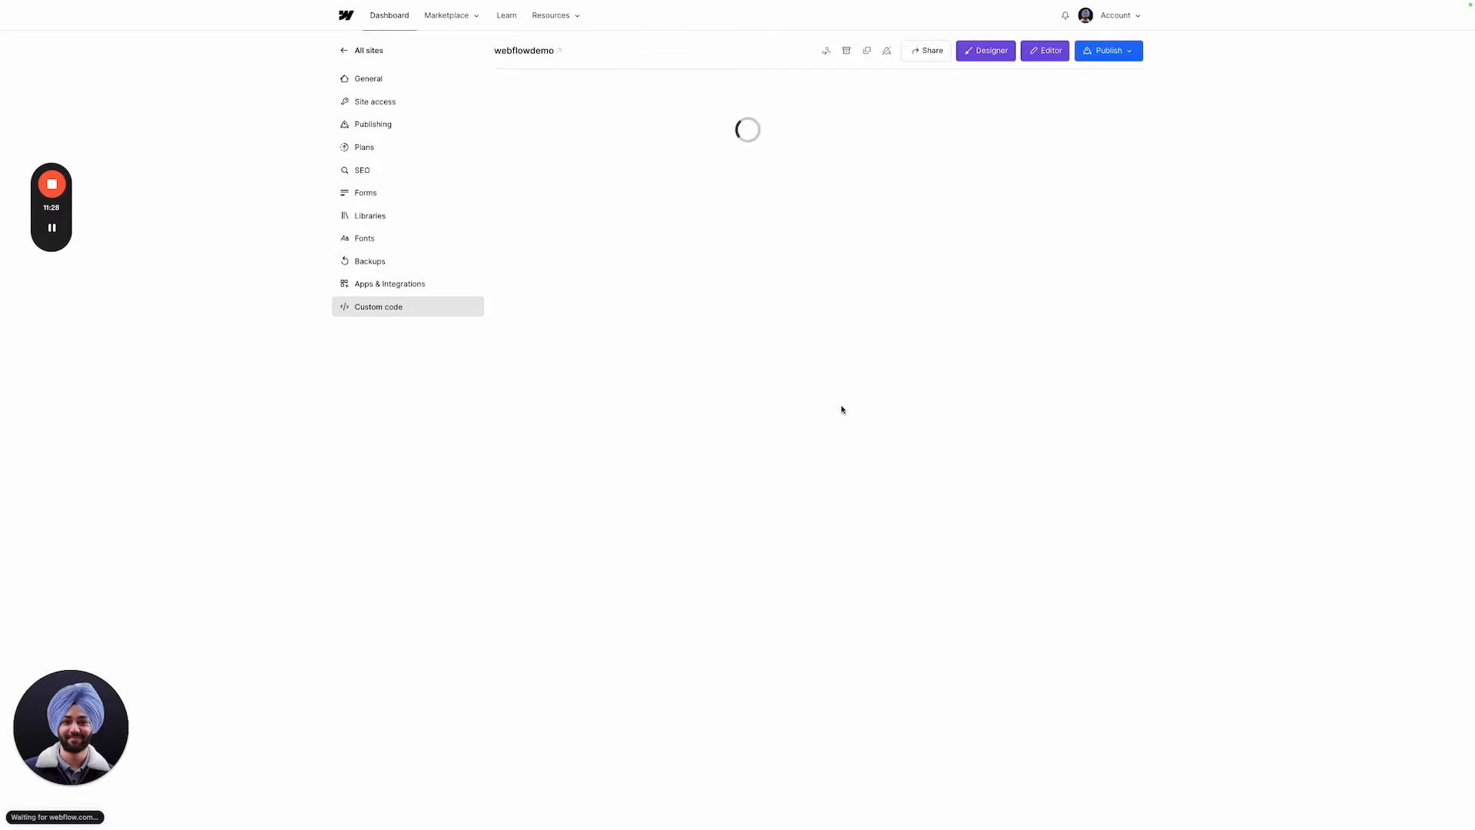
{"action": "scroll", "coordinate": [773, 550], "scroll_direction": "down", "scroll_amount": 3}
{"action": "left_click", "coordinate": [672, 510]}
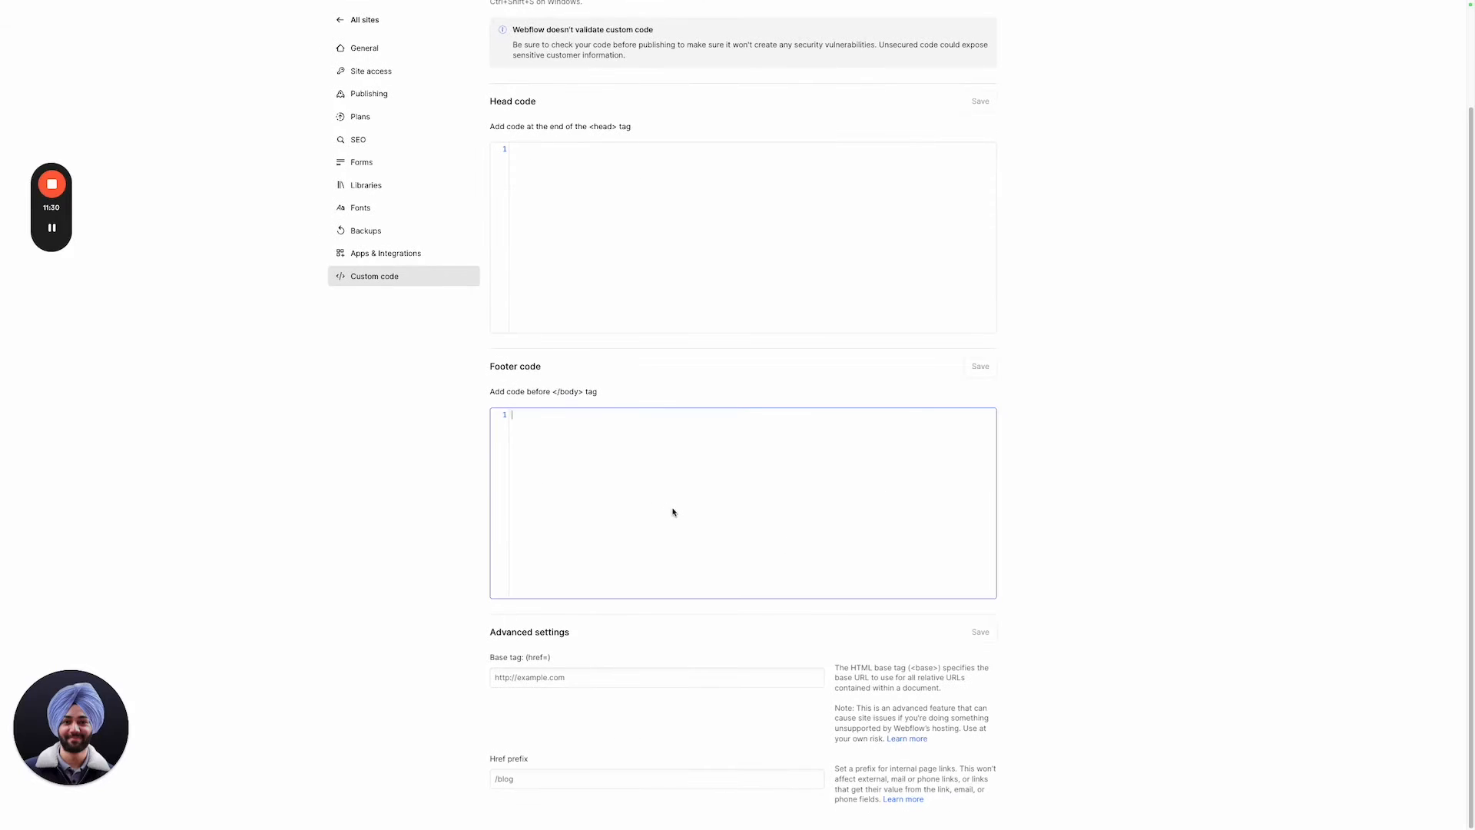
{"action": "key", "text": "ctrl+v"}
{"action": "left_click", "coordinate": [705, 416]}
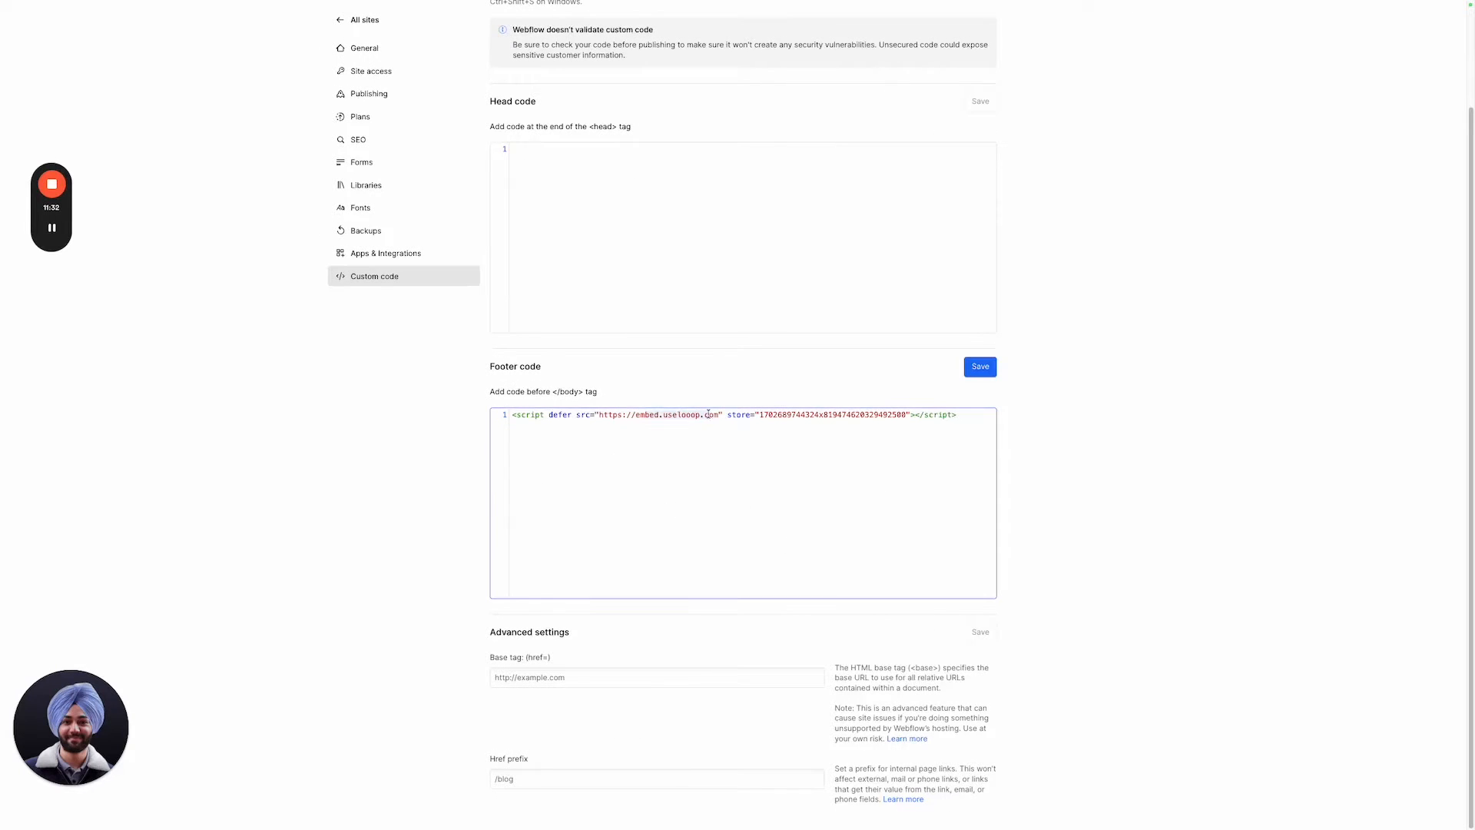
{"action": "left_click", "coordinate": [980, 367]}
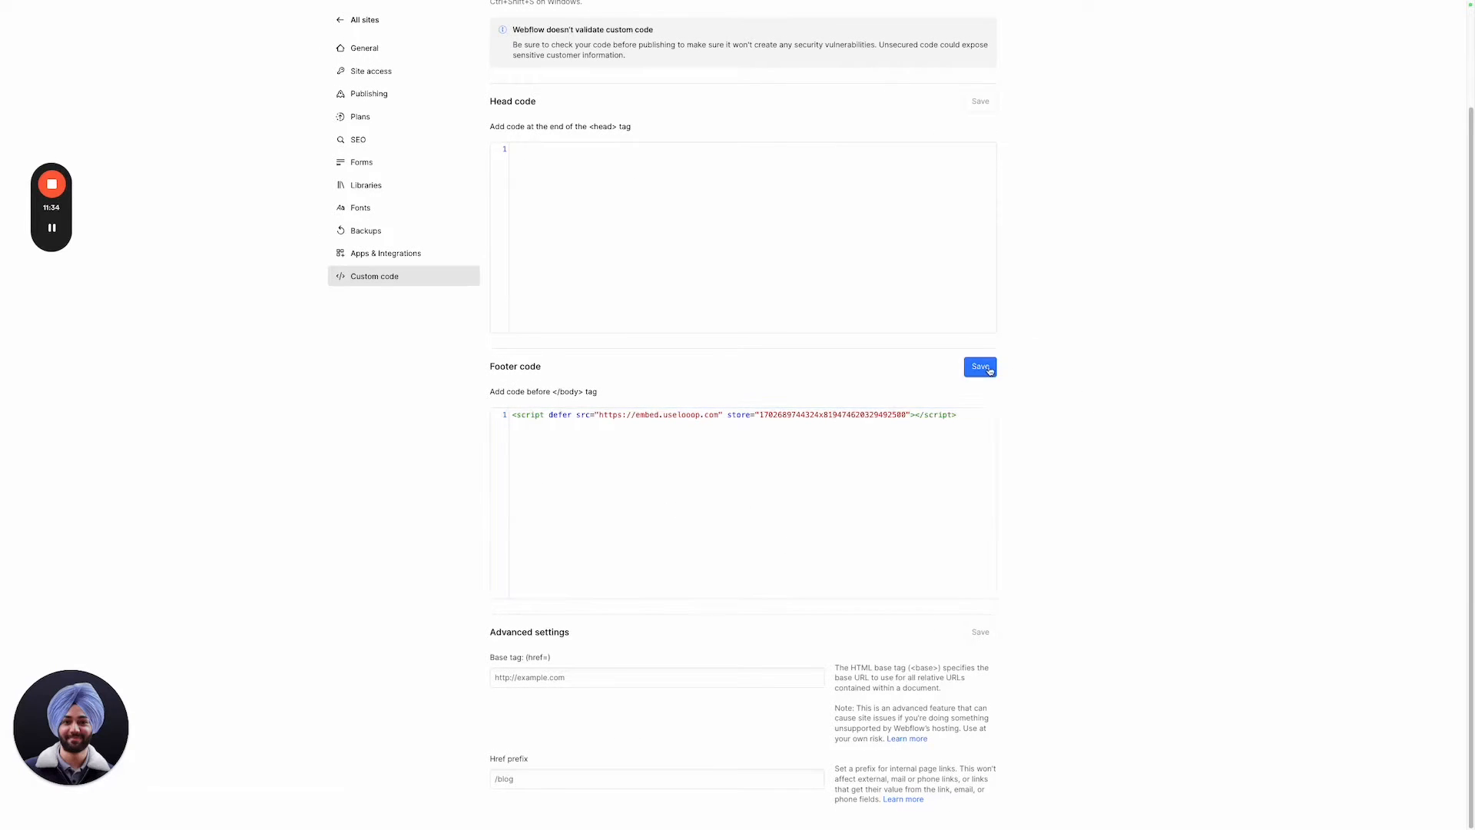
Publish the site to its webflow.io staging domain from the site settings.
{"action": "scroll", "coordinate": [1110, 254], "scroll_direction": "up", "scroll_amount": 2}
{"action": "left_click", "coordinate": [1104, 51]}
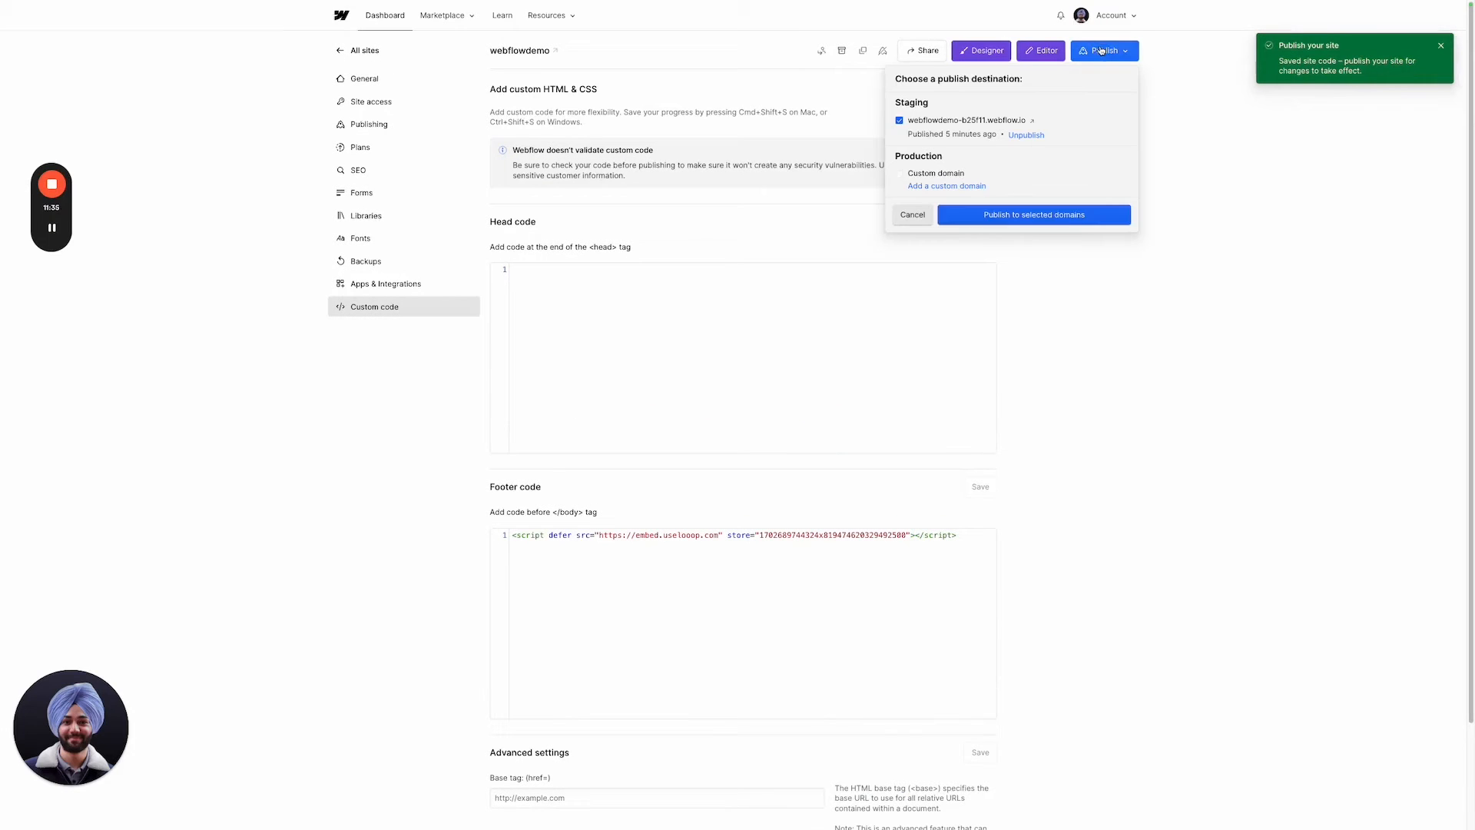
{"action": "left_click", "coordinate": [1064, 216]}
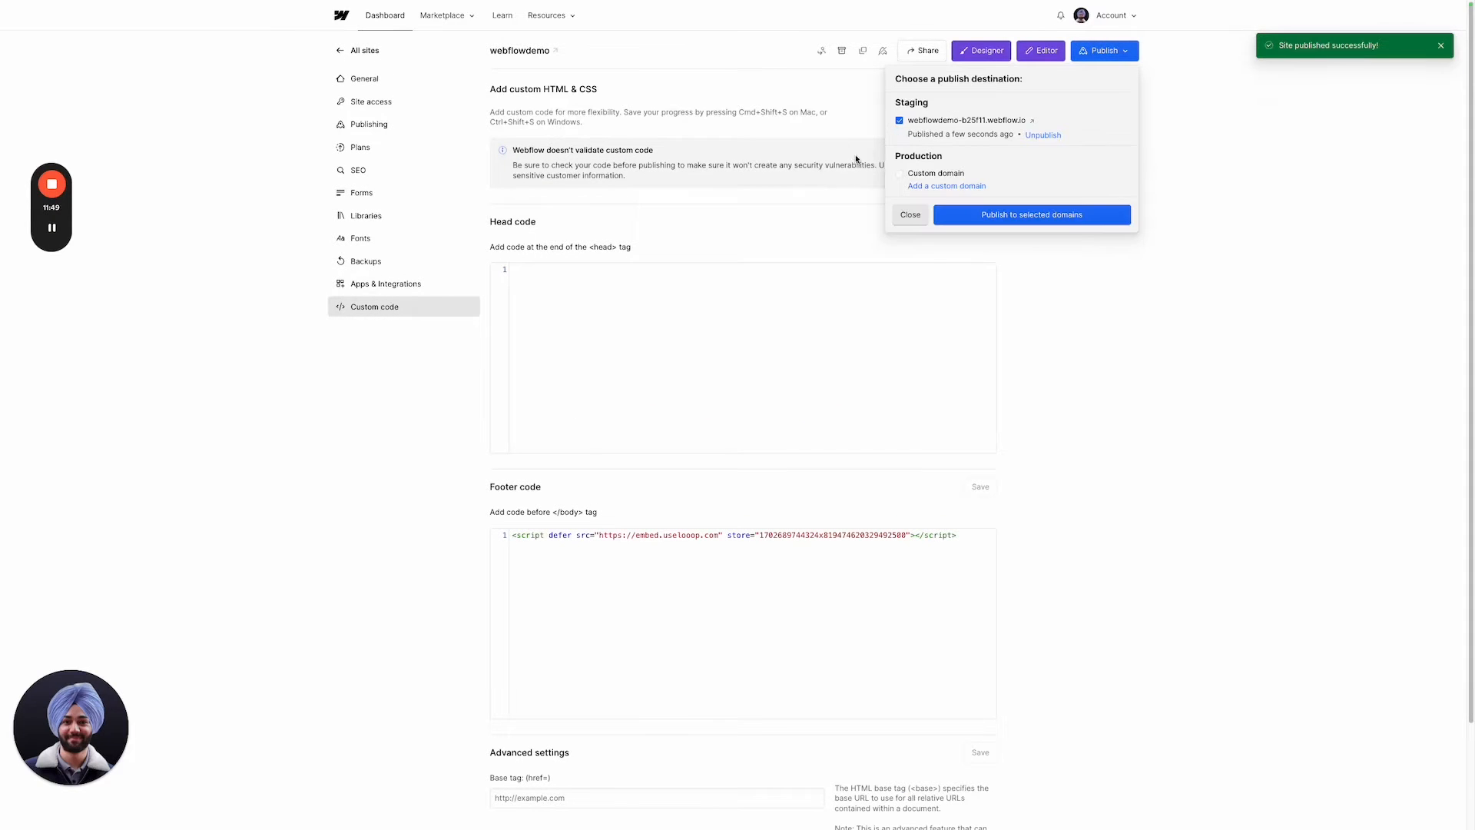
{"action": "left_click", "coordinate": [915, 31]}
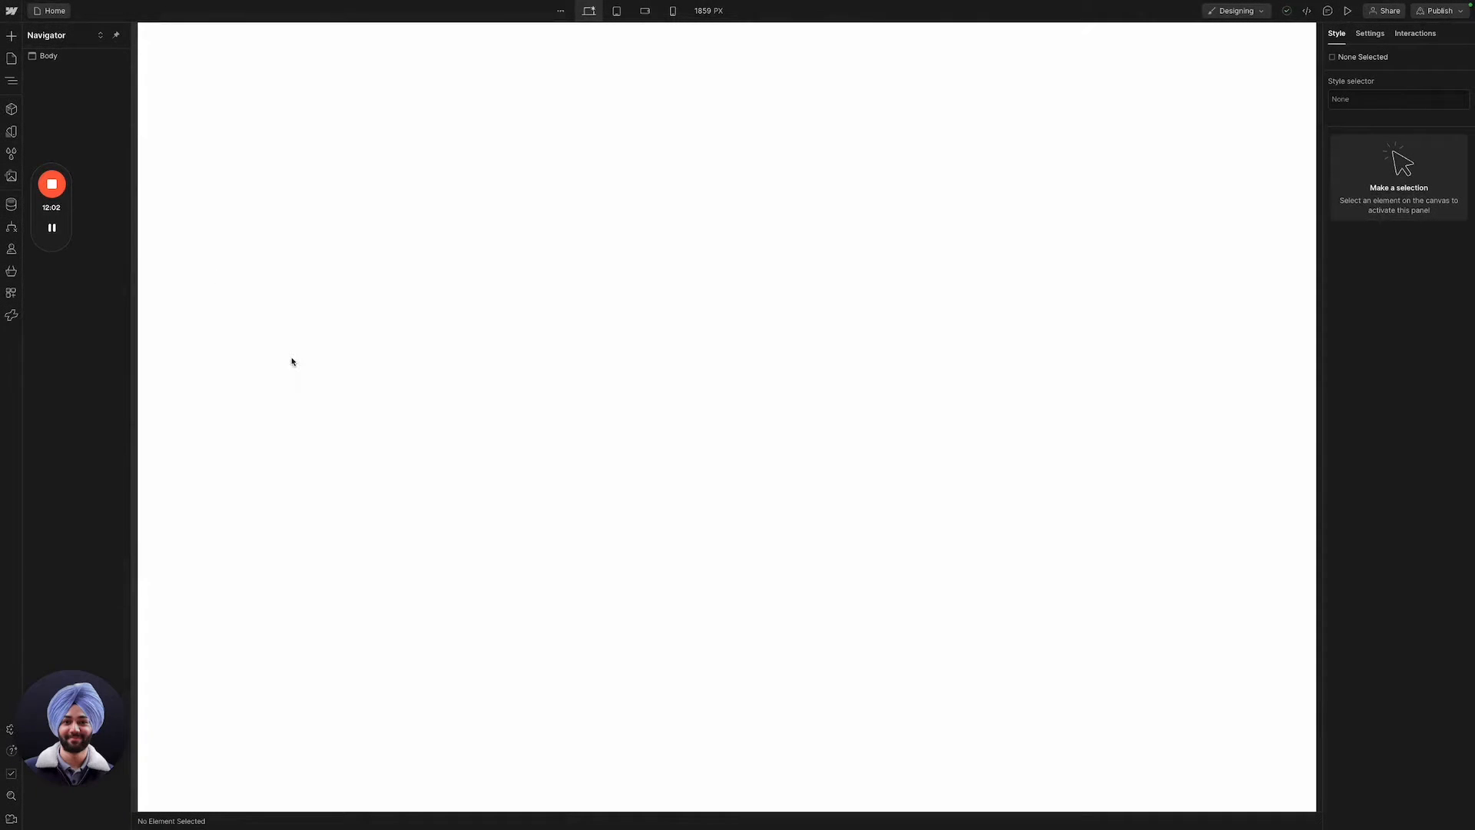
In the Webflow Designer, open the products Template page and select its Body.
{"action": "key", "text": "p"}
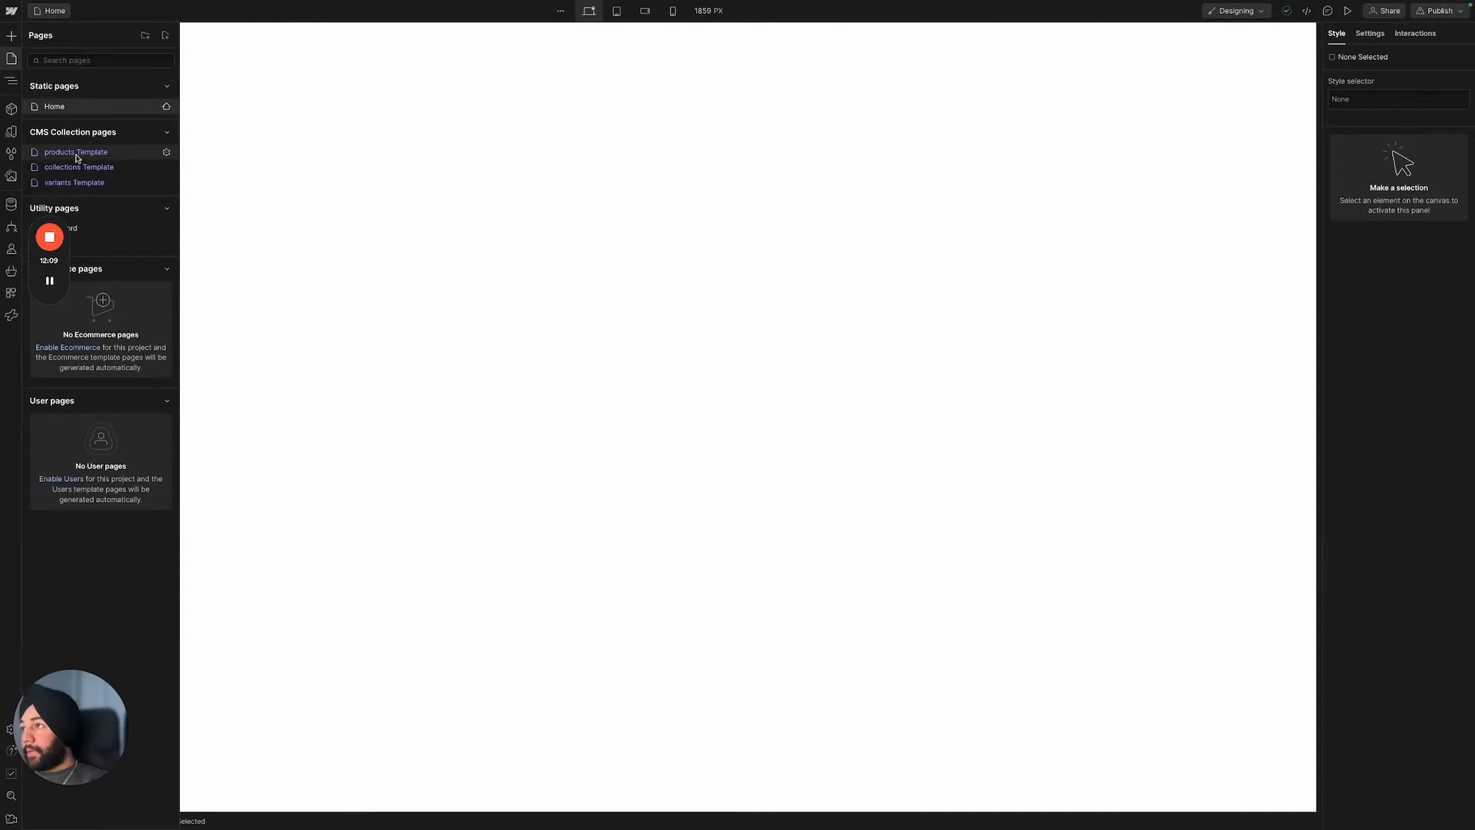
{"action": "left_click", "coordinate": [76, 152]}
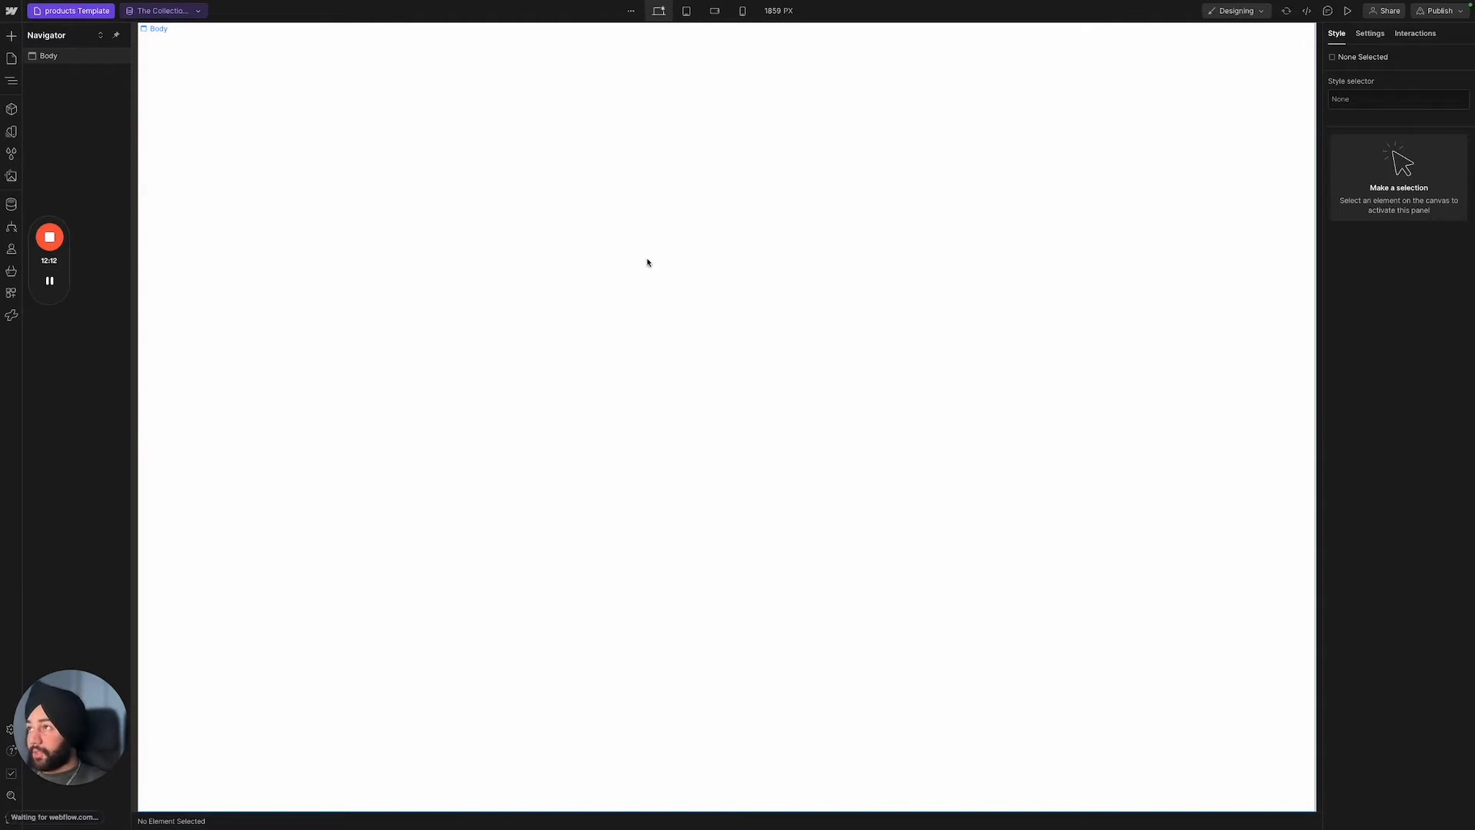
{"action": "left_click", "coordinate": [544, 265]}
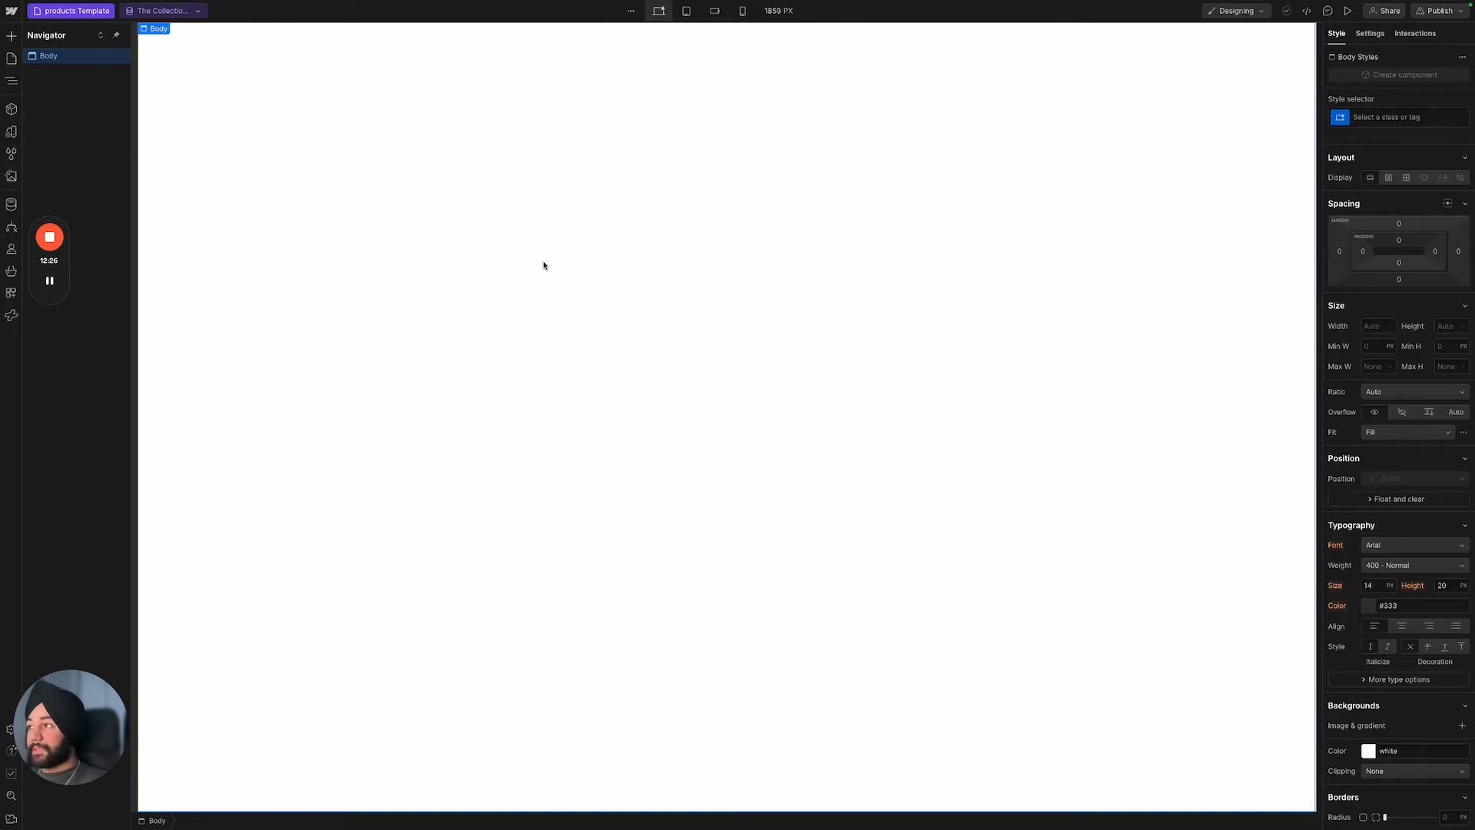
Add a div block inside the Body with the class page-wrapper and 1rem padding on all sides.
{"action": "key", "text": "ctrl+k"}
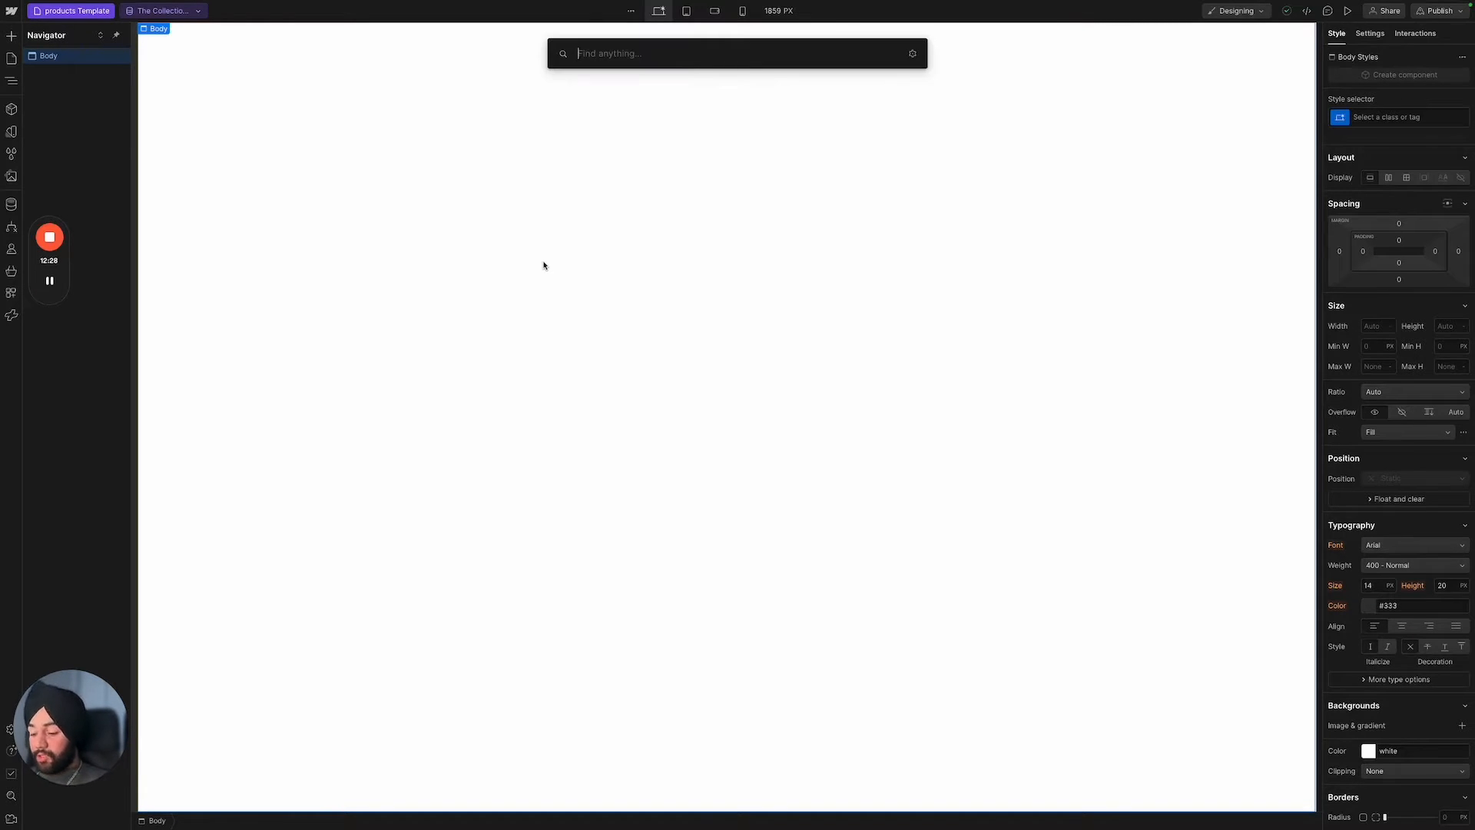
{"action": "type", "text": "di"}
{"action": "key", "text": "Return"}
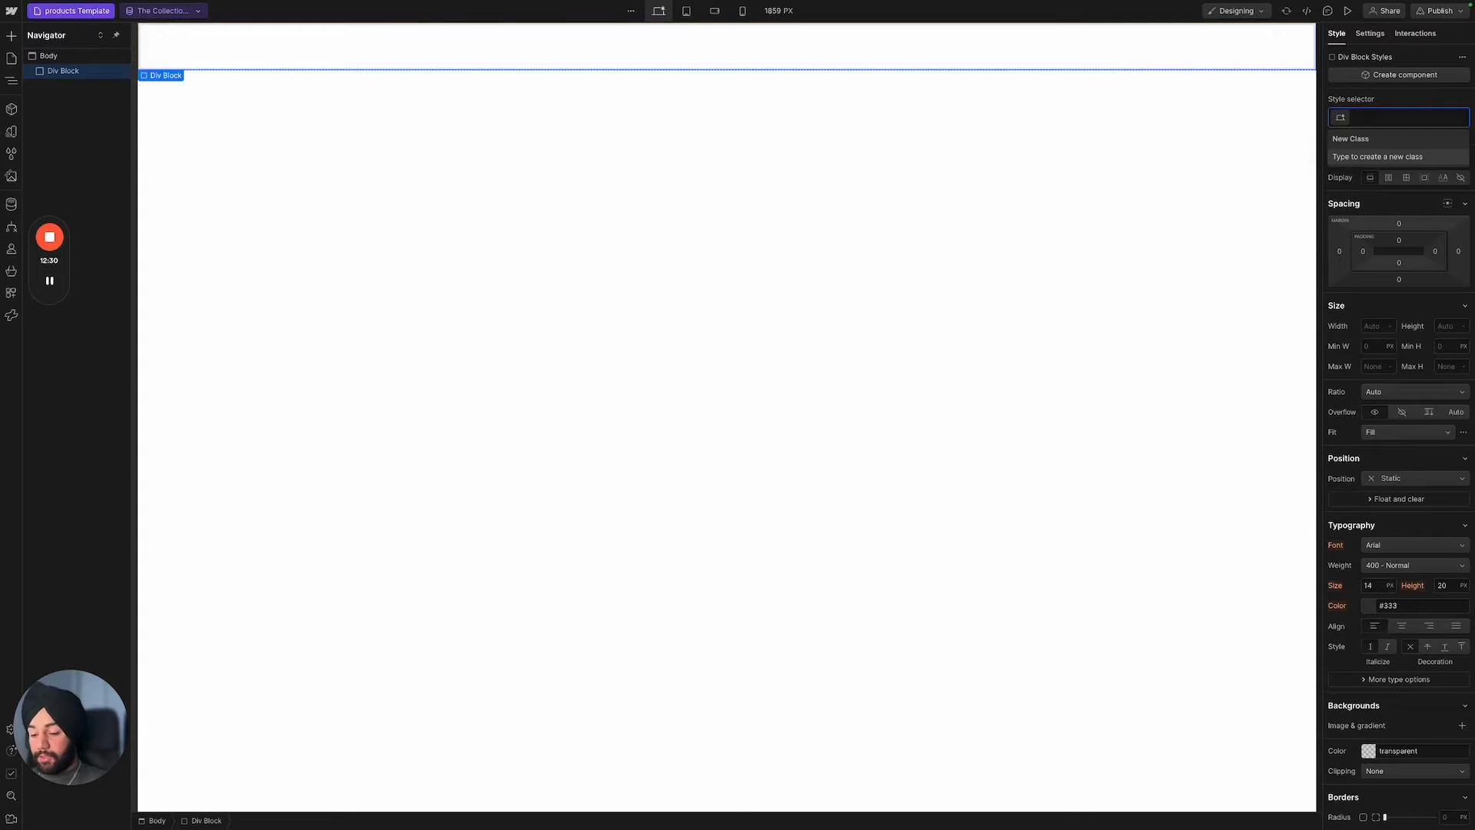
{"action": "type", "text": "page-wrappe"}
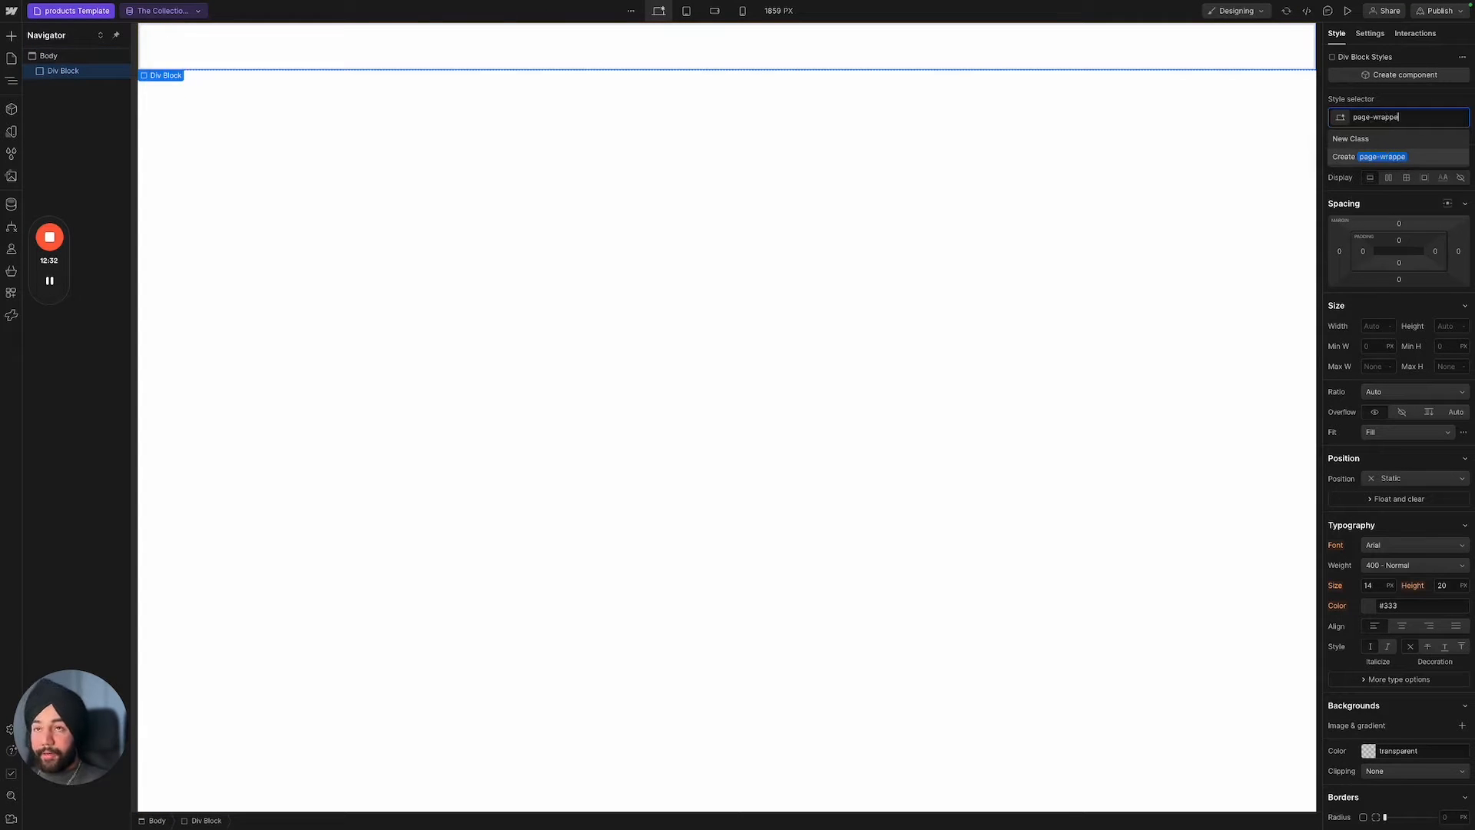
{"action": "type", "text": "r"}
{"action": "key", "text": "Return"}
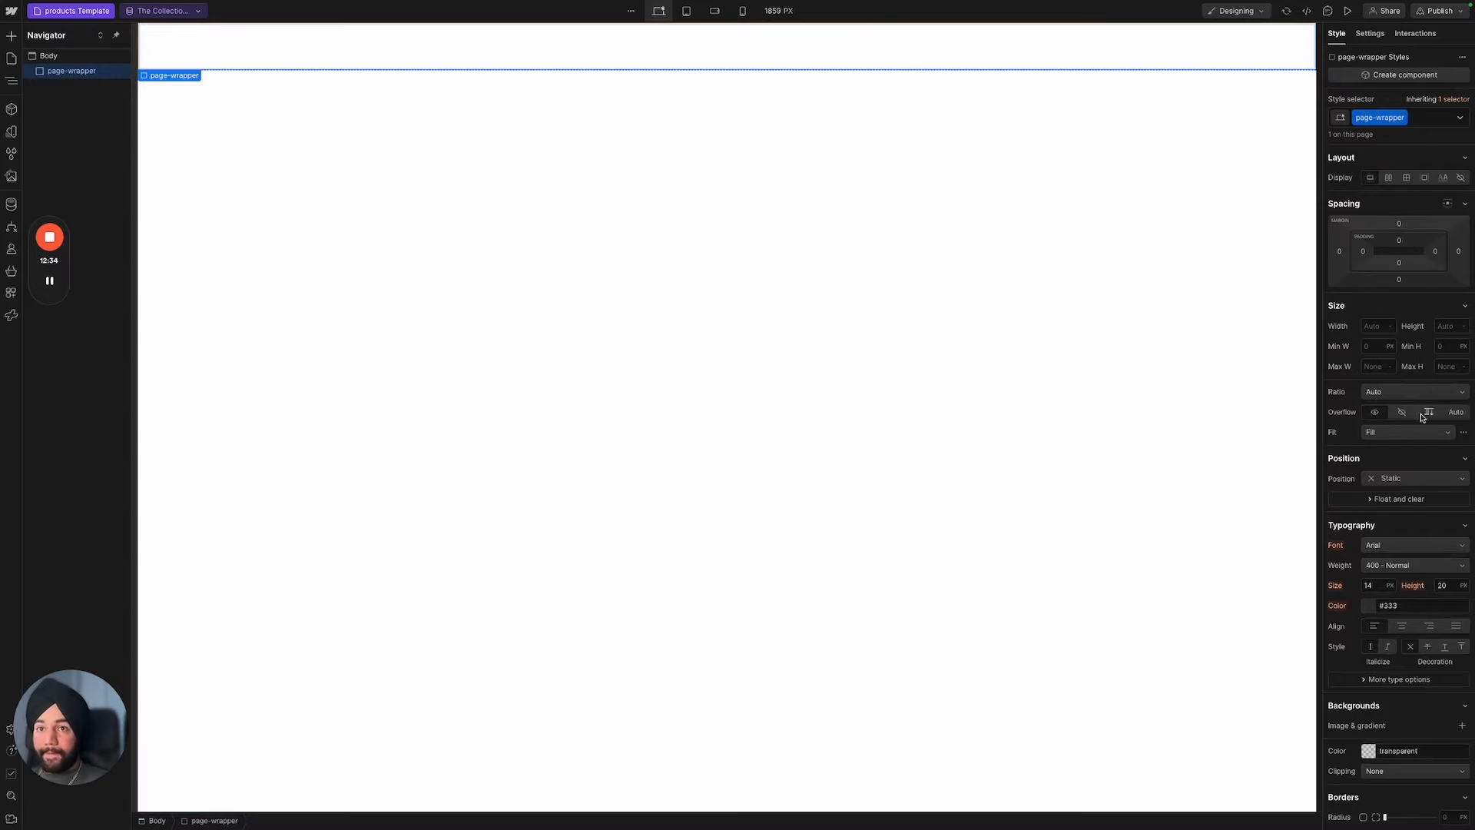
{"action": "left_click", "coordinate": [1399, 243]}
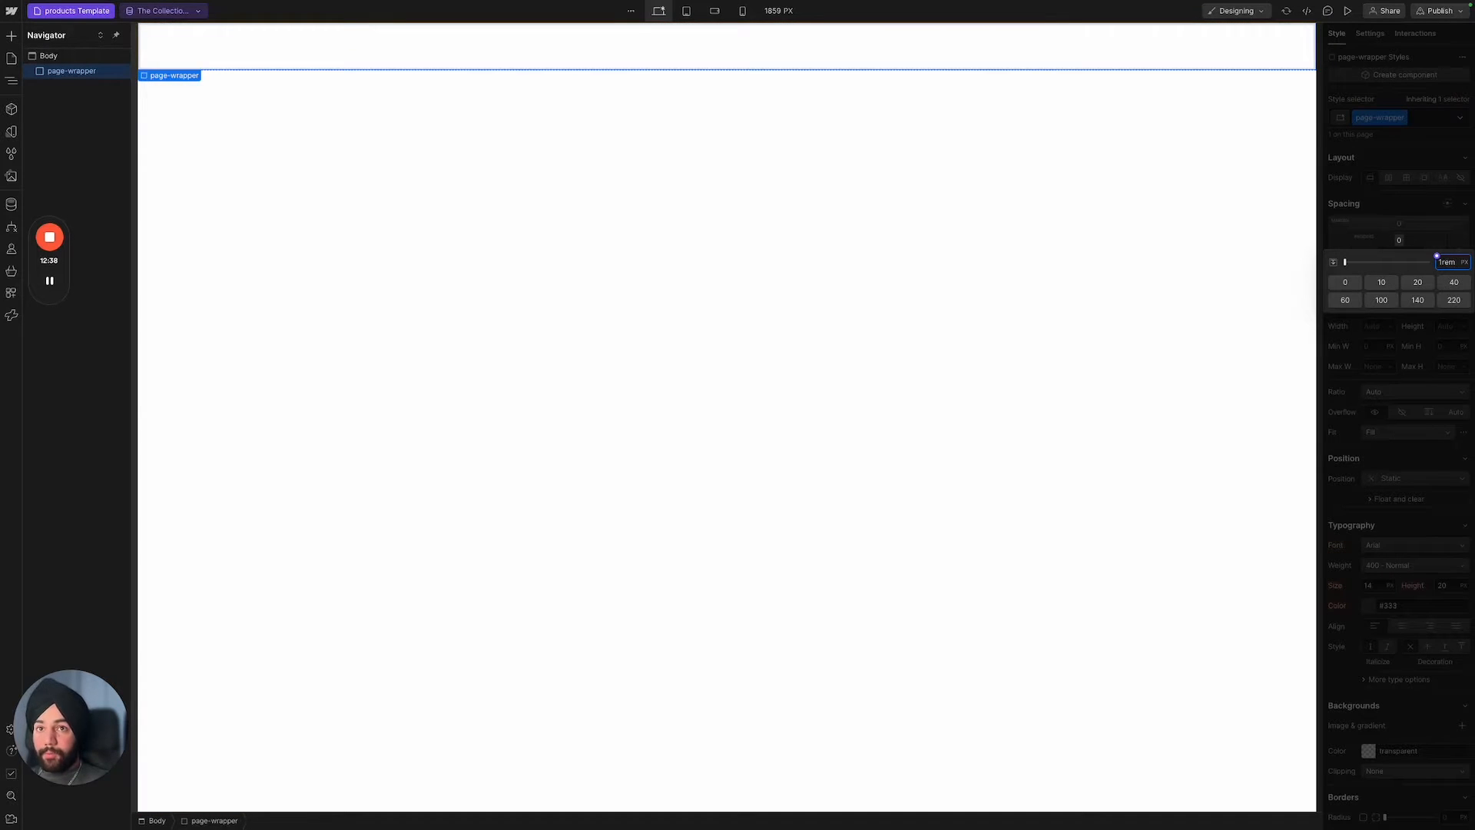
{"action": "key", "text": "Return"}
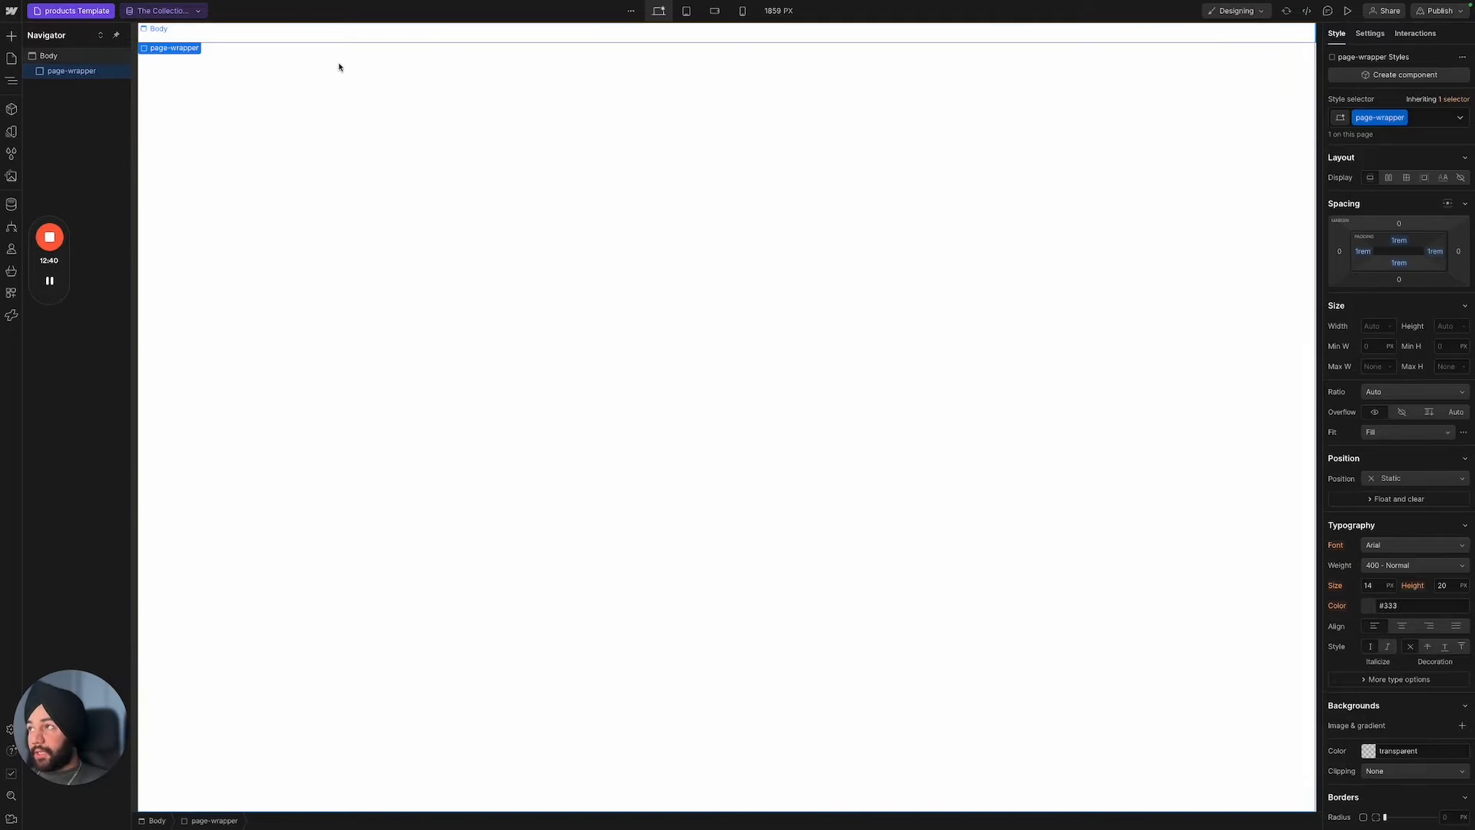
Add a second div block directly under the Body and give it the class cart.
{"action": "left_click", "coordinate": [91, 58]}
{"action": "key", "text": "ctrl+e"}
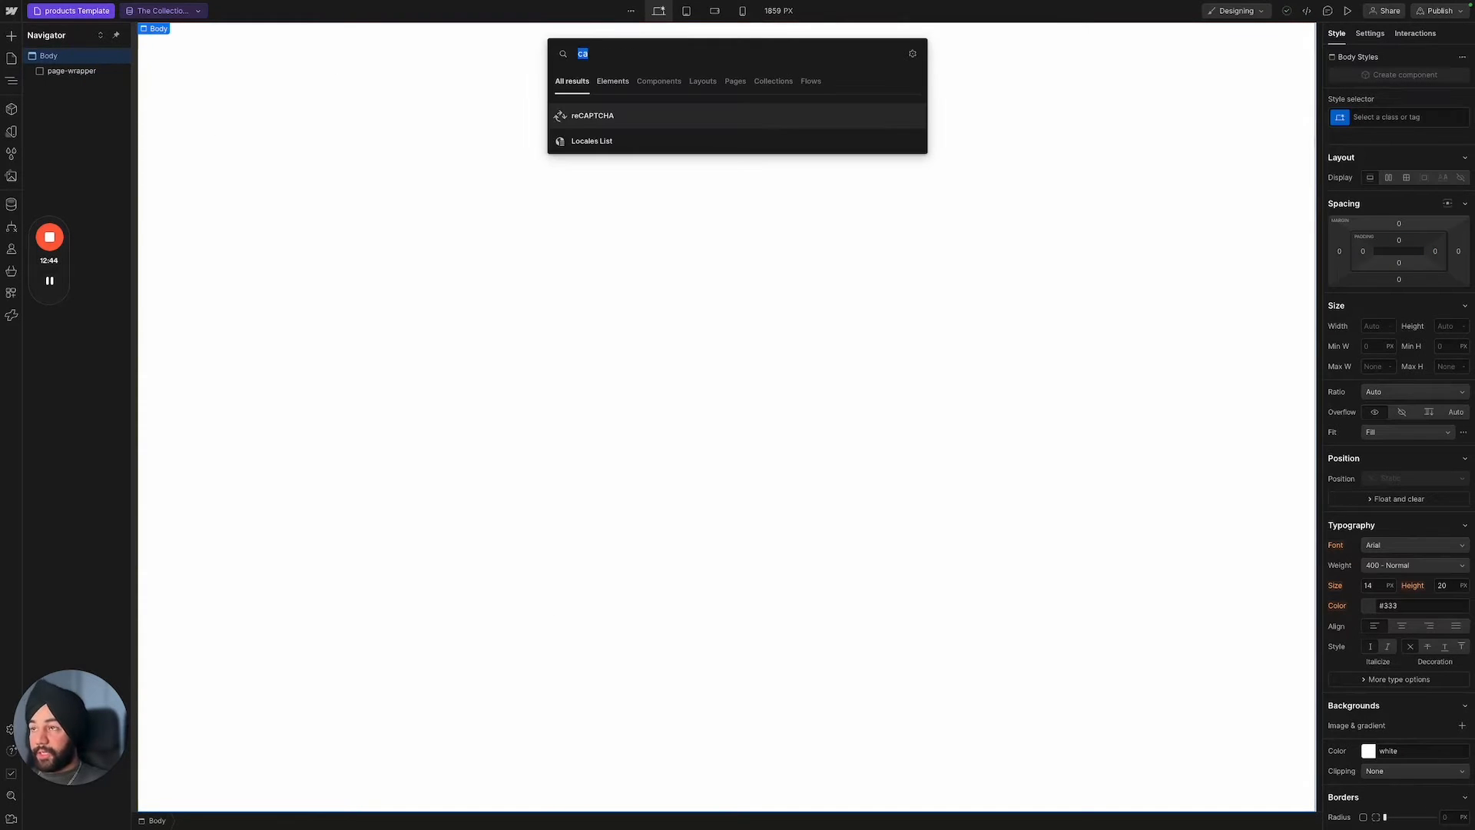
{"action": "type", "text": "di"}
{"action": "key", "text": "Return"}
{"action": "key", "text": "ctrl+Return"}
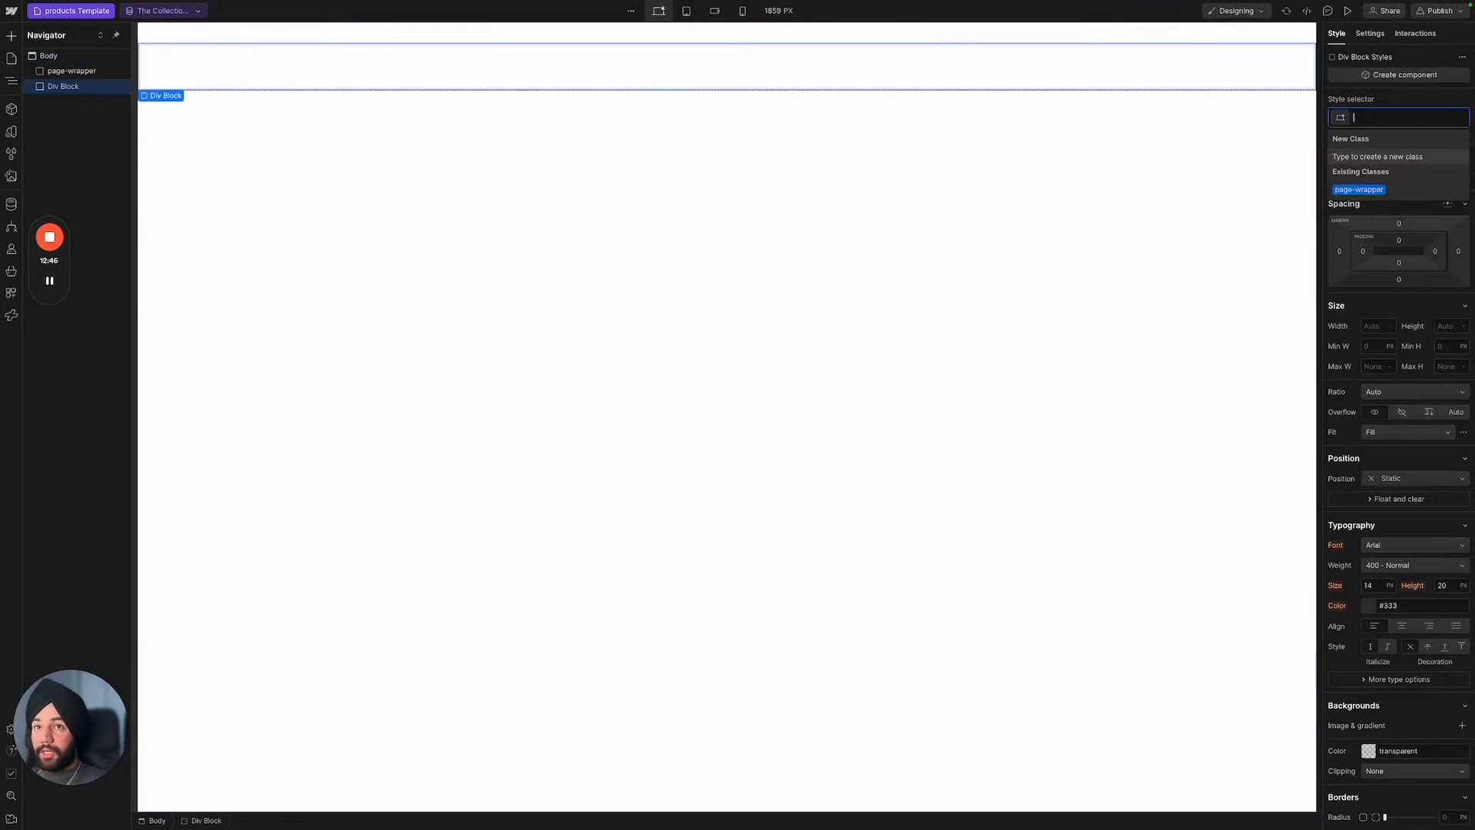
{"action": "type", "text": "cart"}
{"action": "key", "text": "Return"}
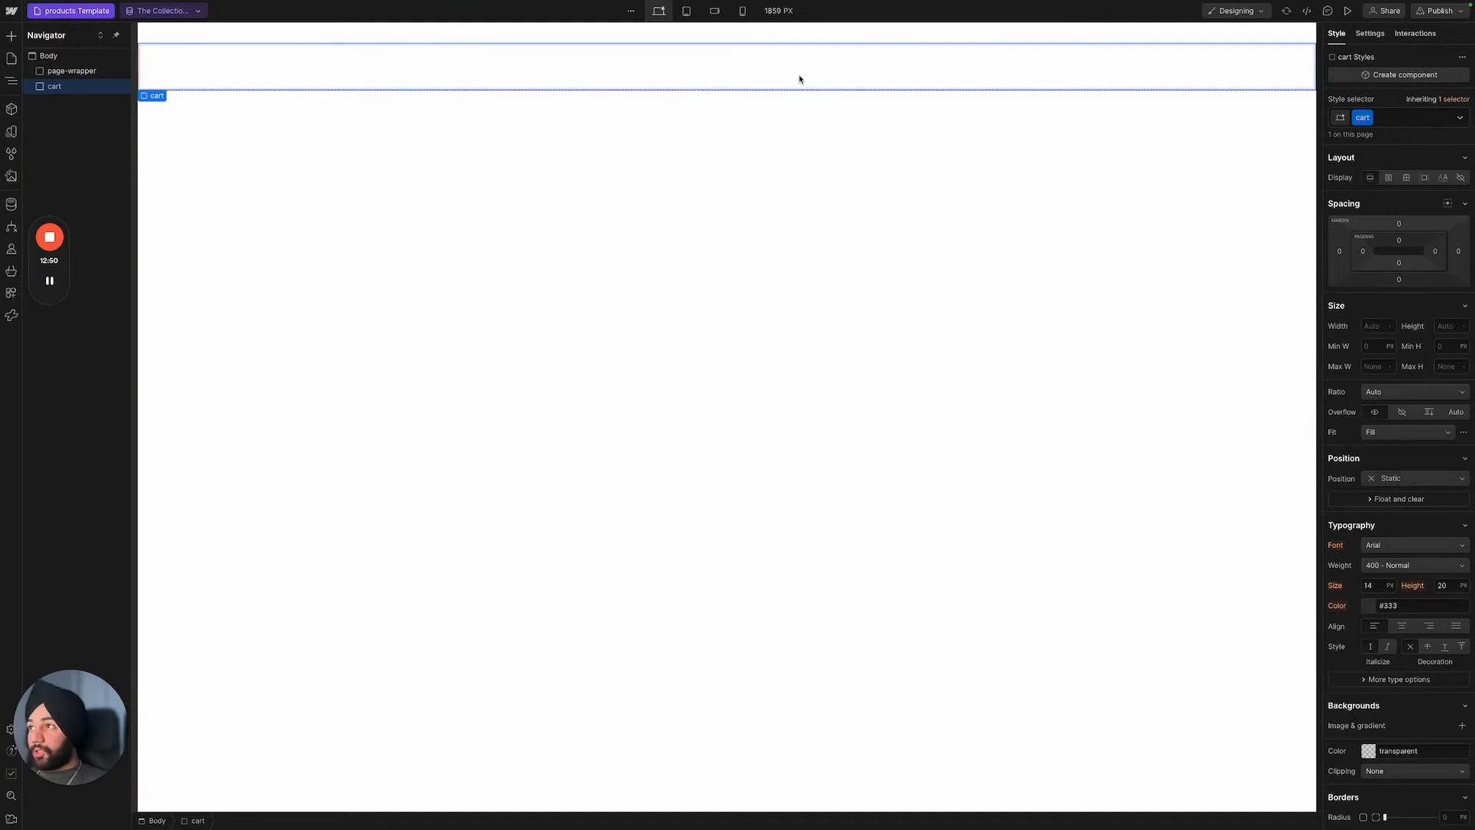
Set the cart div's position to Fixed and anchor it along the right edge of the page.
{"action": "scroll", "coordinate": [1419, 501], "scroll_direction": "down", "scroll_amount": 1}
{"action": "left_click", "coordinate": [1416, 472]}
{"action": "left_click", "coordinate": [1406, 516]}
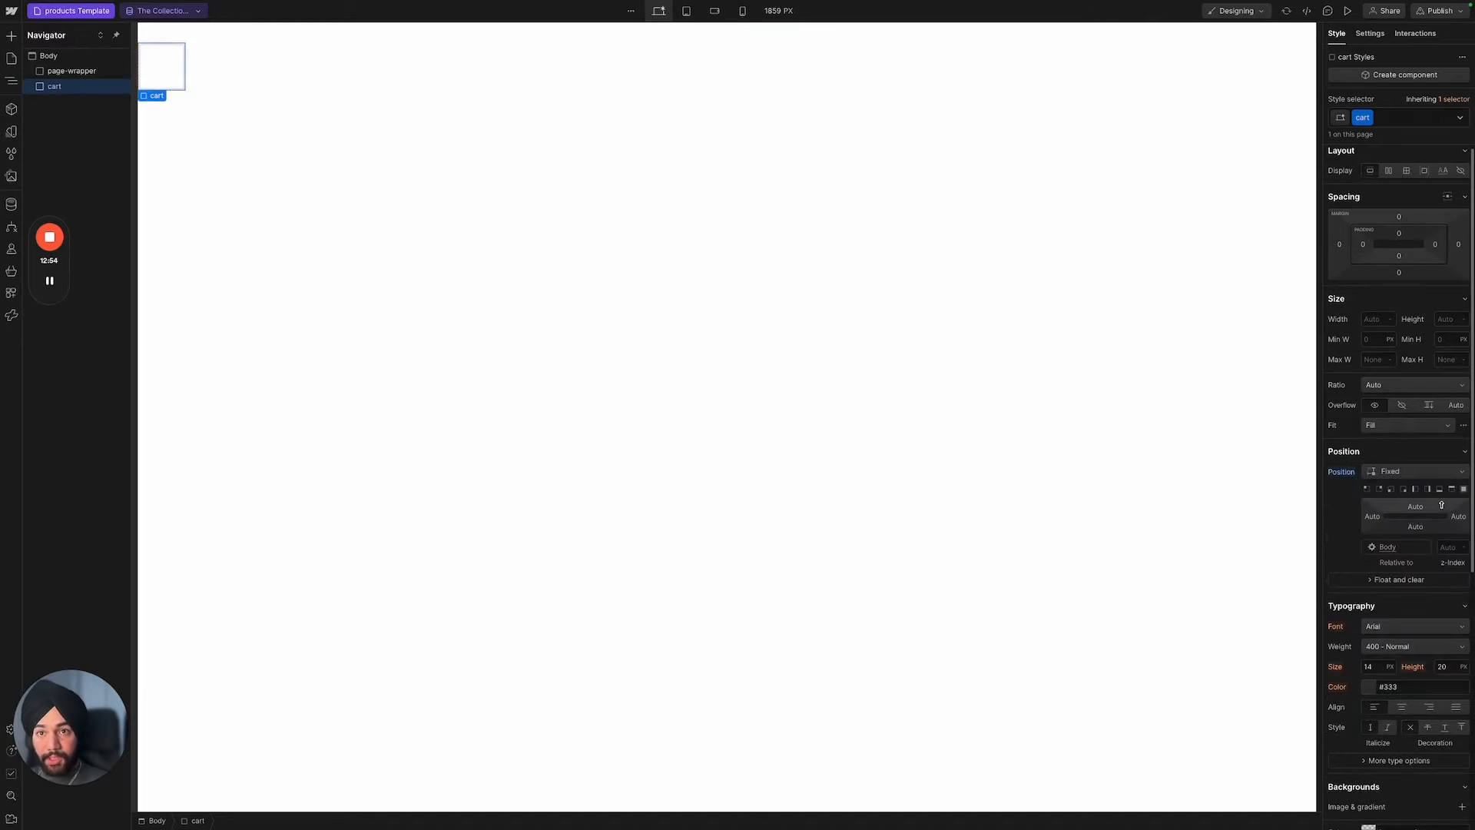
{"action": "left_click", "coordinate": [1427, 490]}
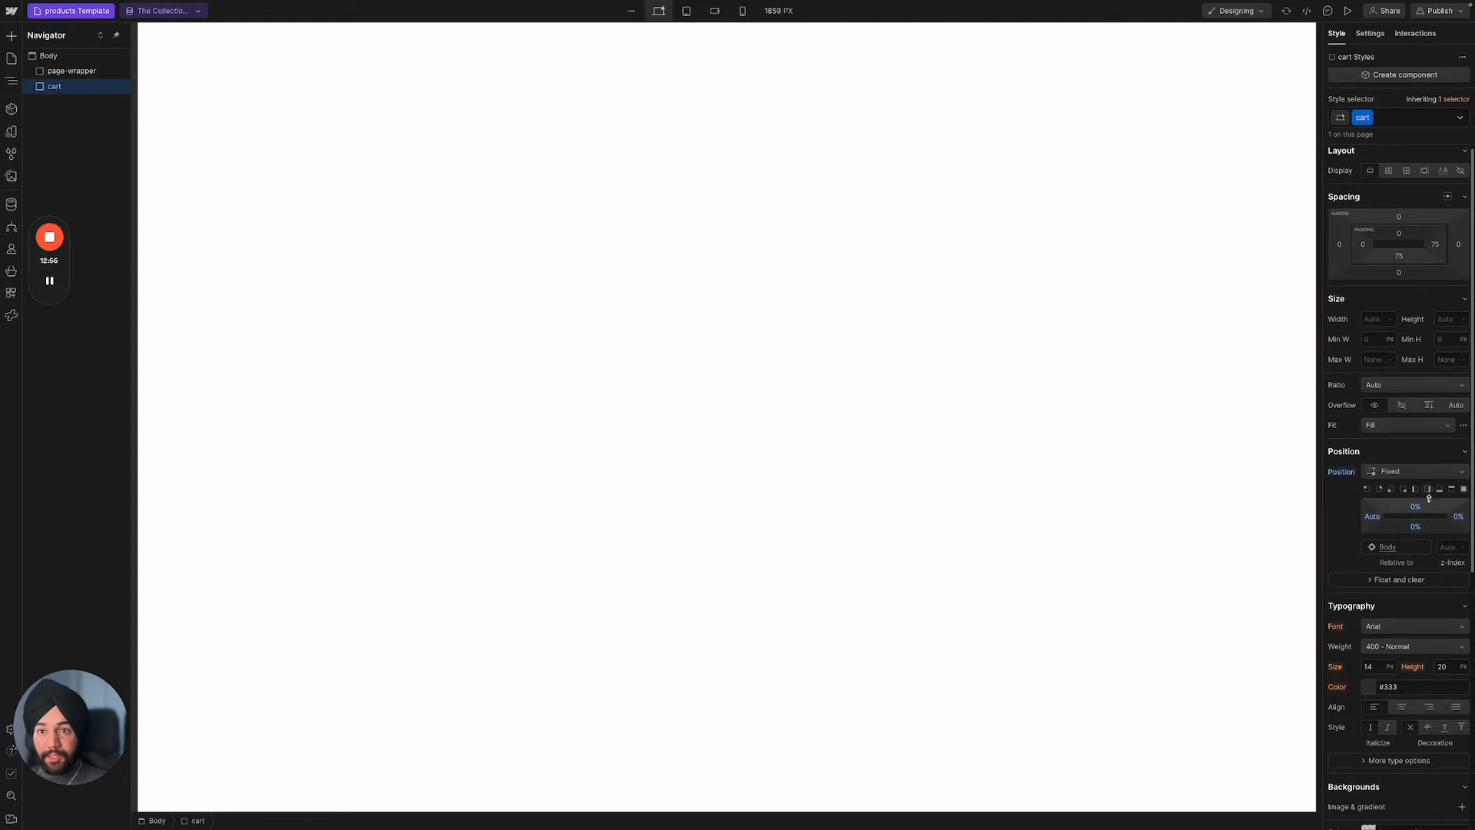
Size the cart div to 30rem wide and 100vh high.
{"action": "left_click", "coordinate": [1385, 321]}
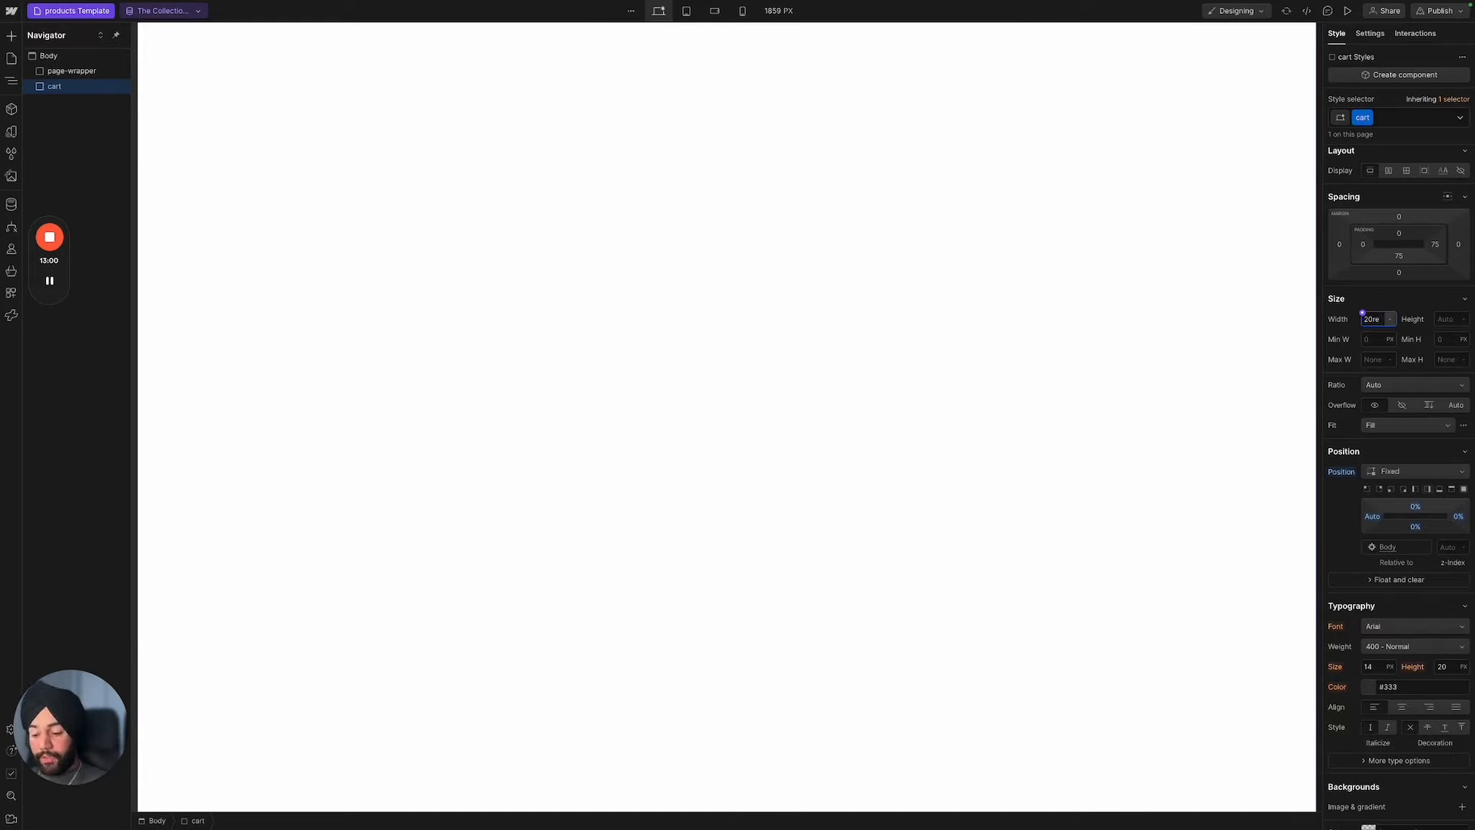
{"action": "type", "text": "m"}
{"action": "key", "text": "Return"}
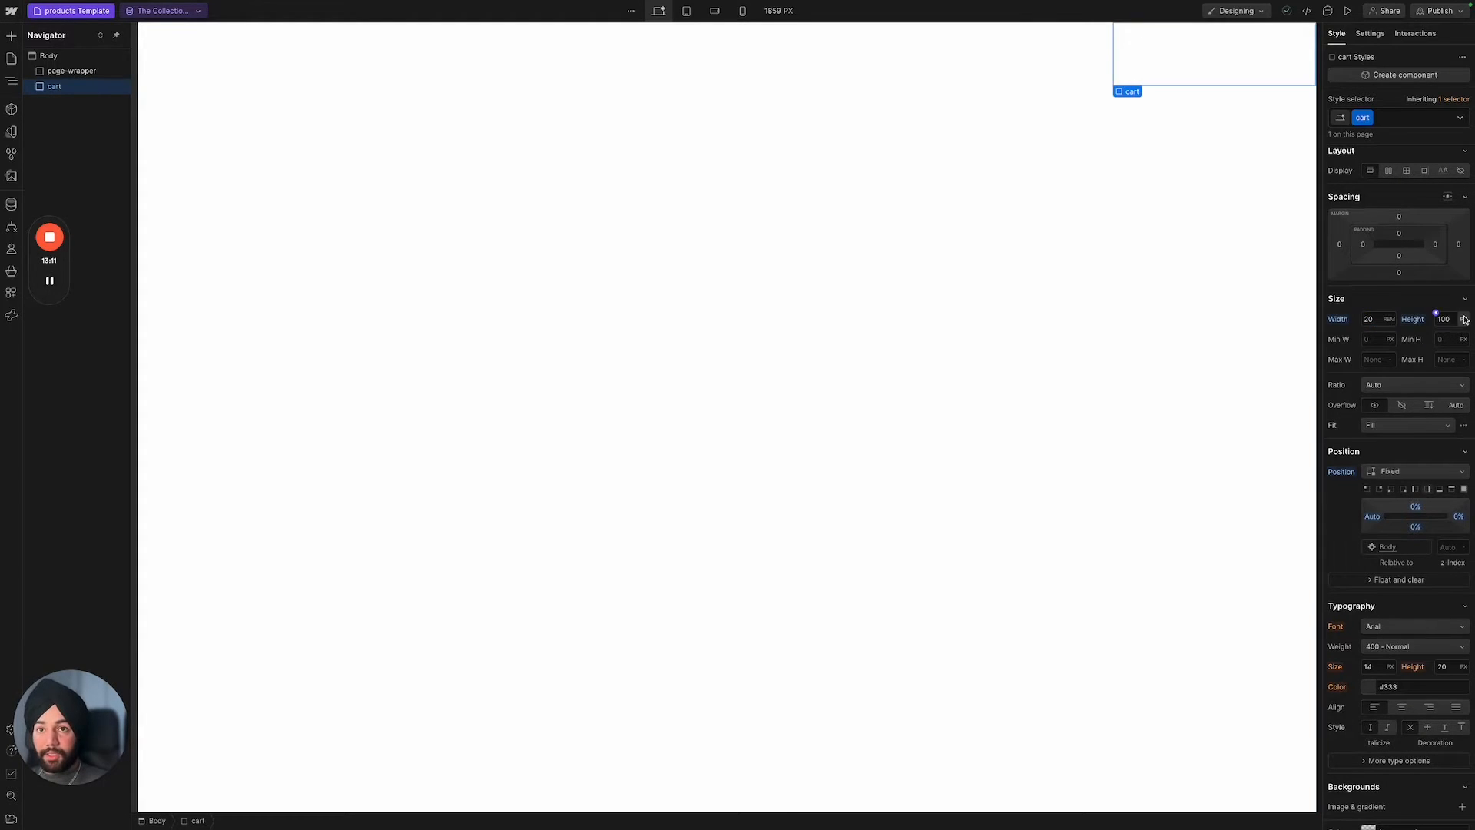
{"action": "left_click", "coordinate": [1454, 319]}
{"action": "key", "text": "Right"}
{"action": "type", "text": "vh"}
{"action": "key", "text": "Return"}
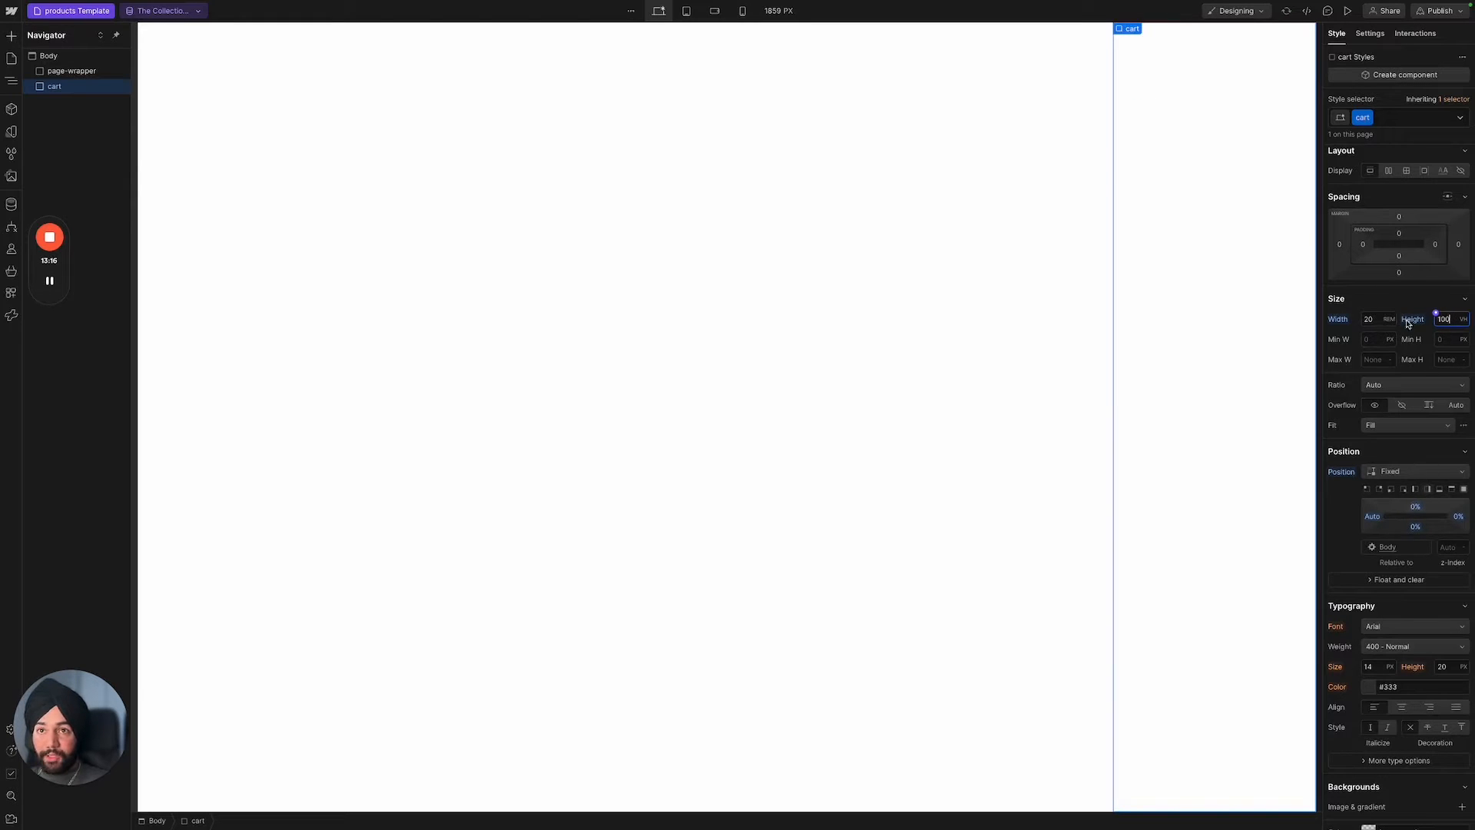
{"action": "left_click", "coordinate": [1379, 319]}
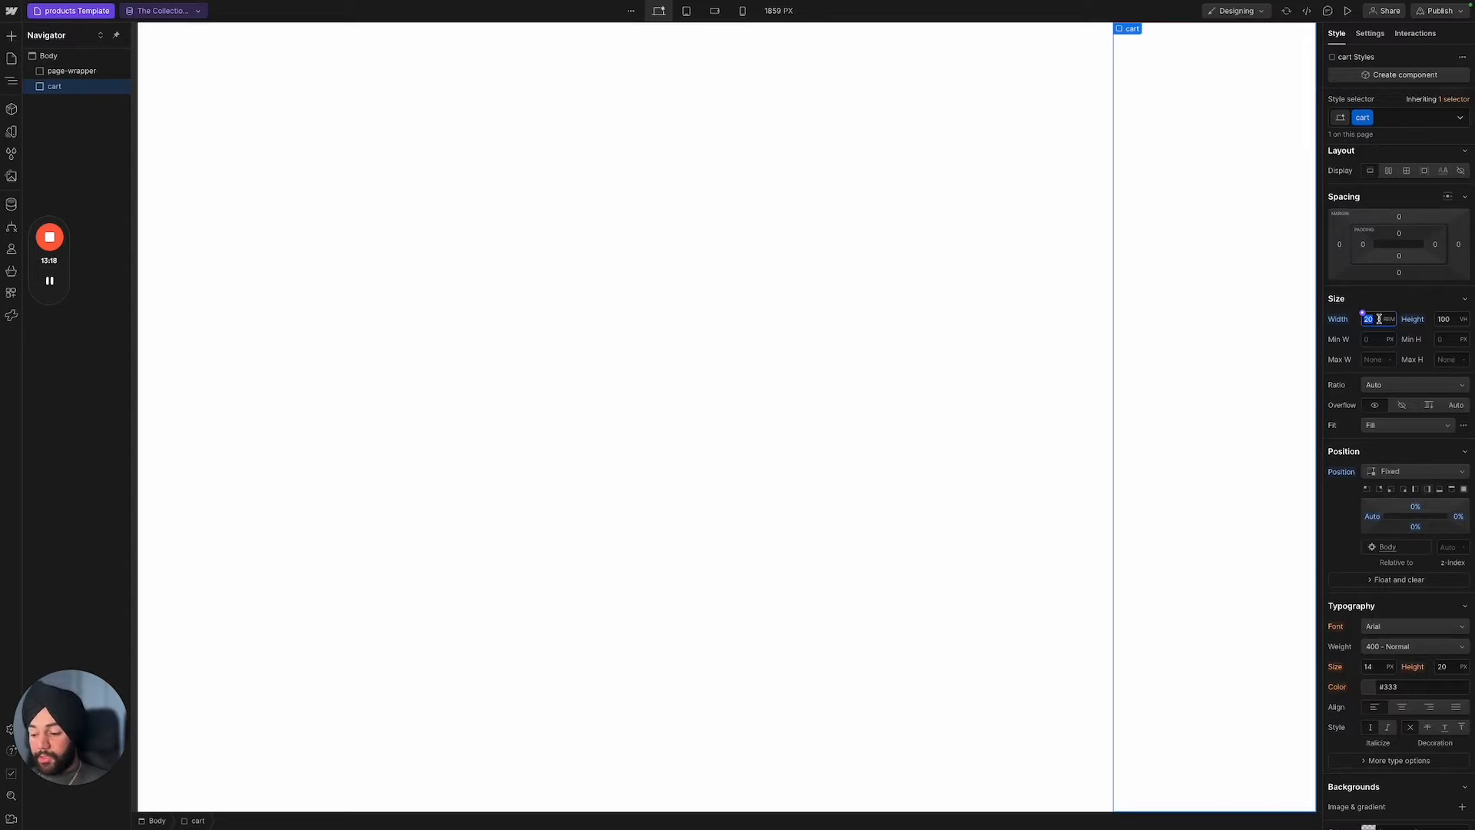
{"action": "type", "text": "30"}
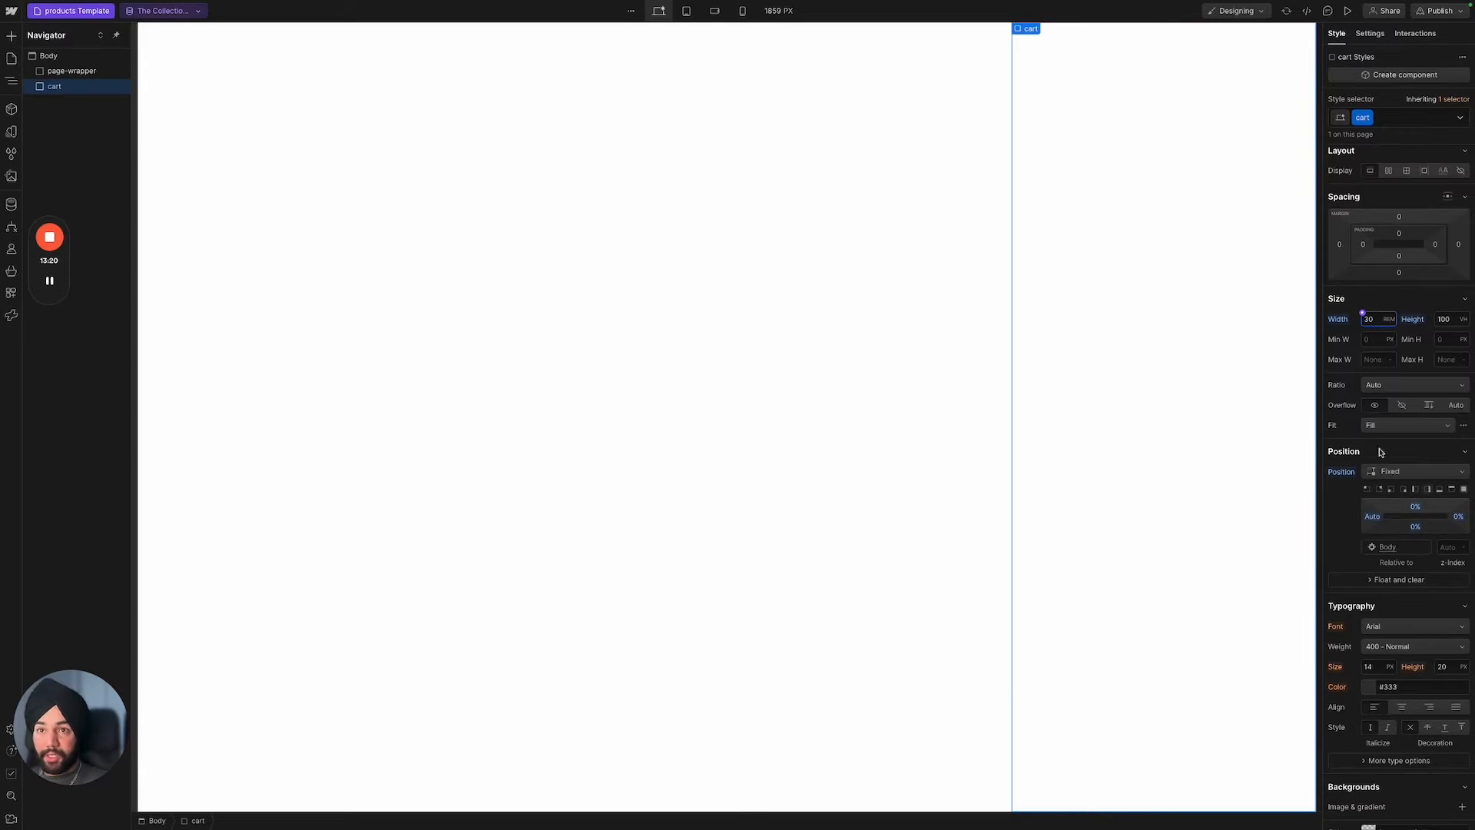
Set the cart div's background color to white.
{"action": "scroll", "coordinate": [1420, 427], "scroll_direction": "down", "scroll_amount": 5}
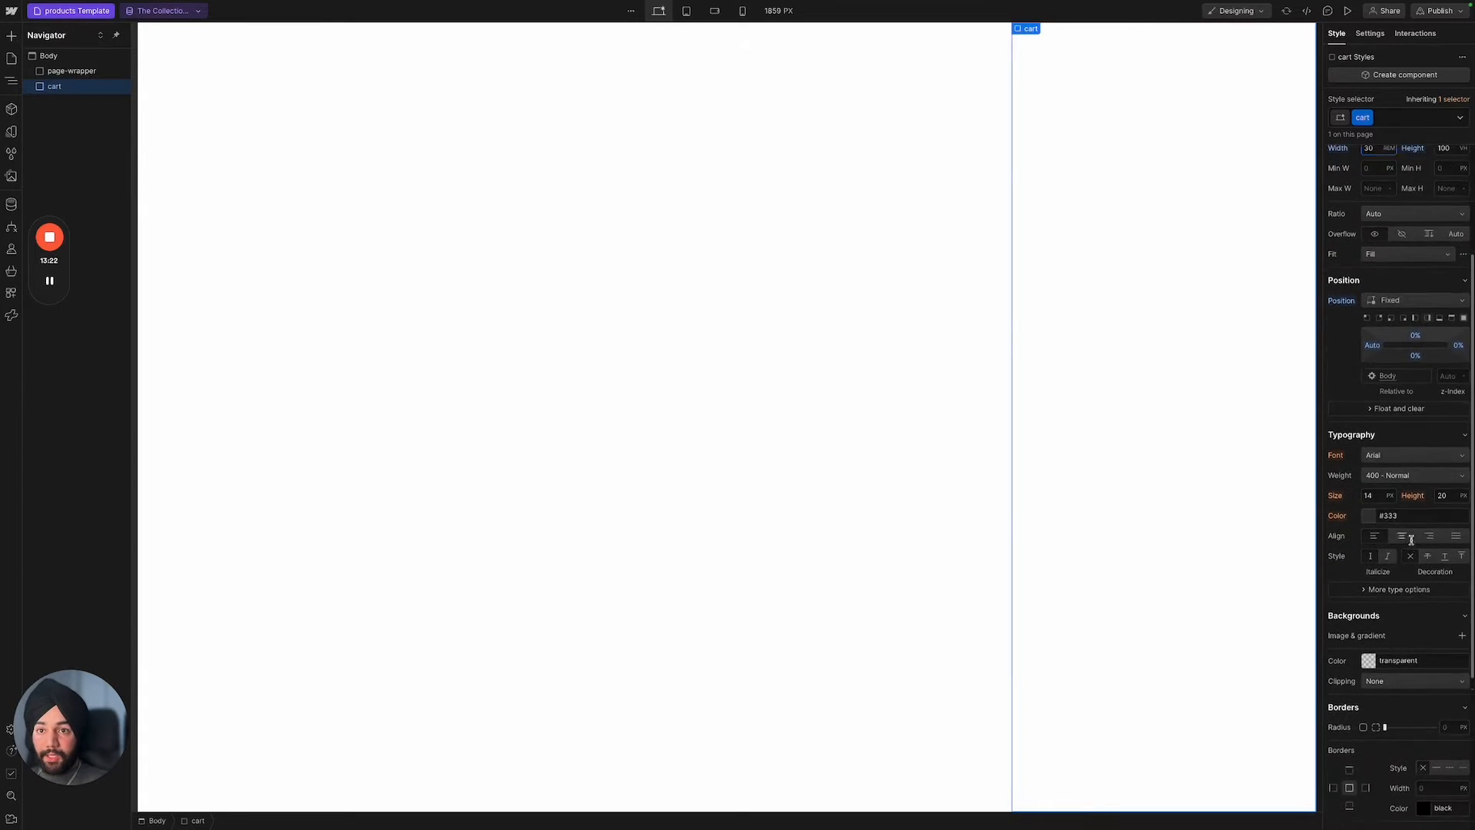
{"action": "left_click", "coordinate": [1370, 427]}
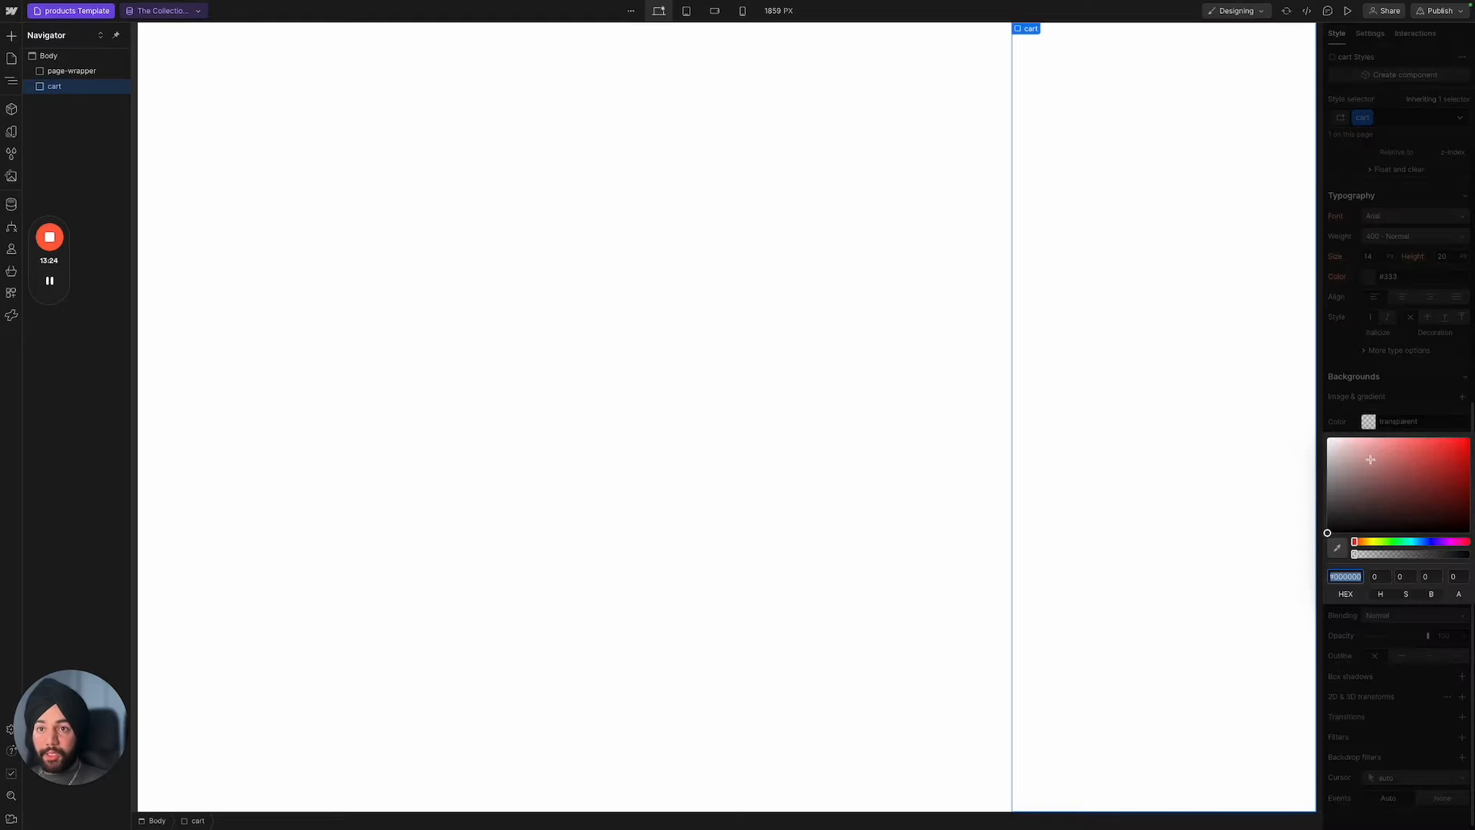
{"action": "left_click_drag", "start_coordinate": [1369, 459], "coordinate": [1301, 428]}
{"action": "left_click", "coordinate": [1394, 392]}
{"action": "scroll", "coordinate": [1423, 481], "scroll_direction": "down", "scroll_amount": 1}
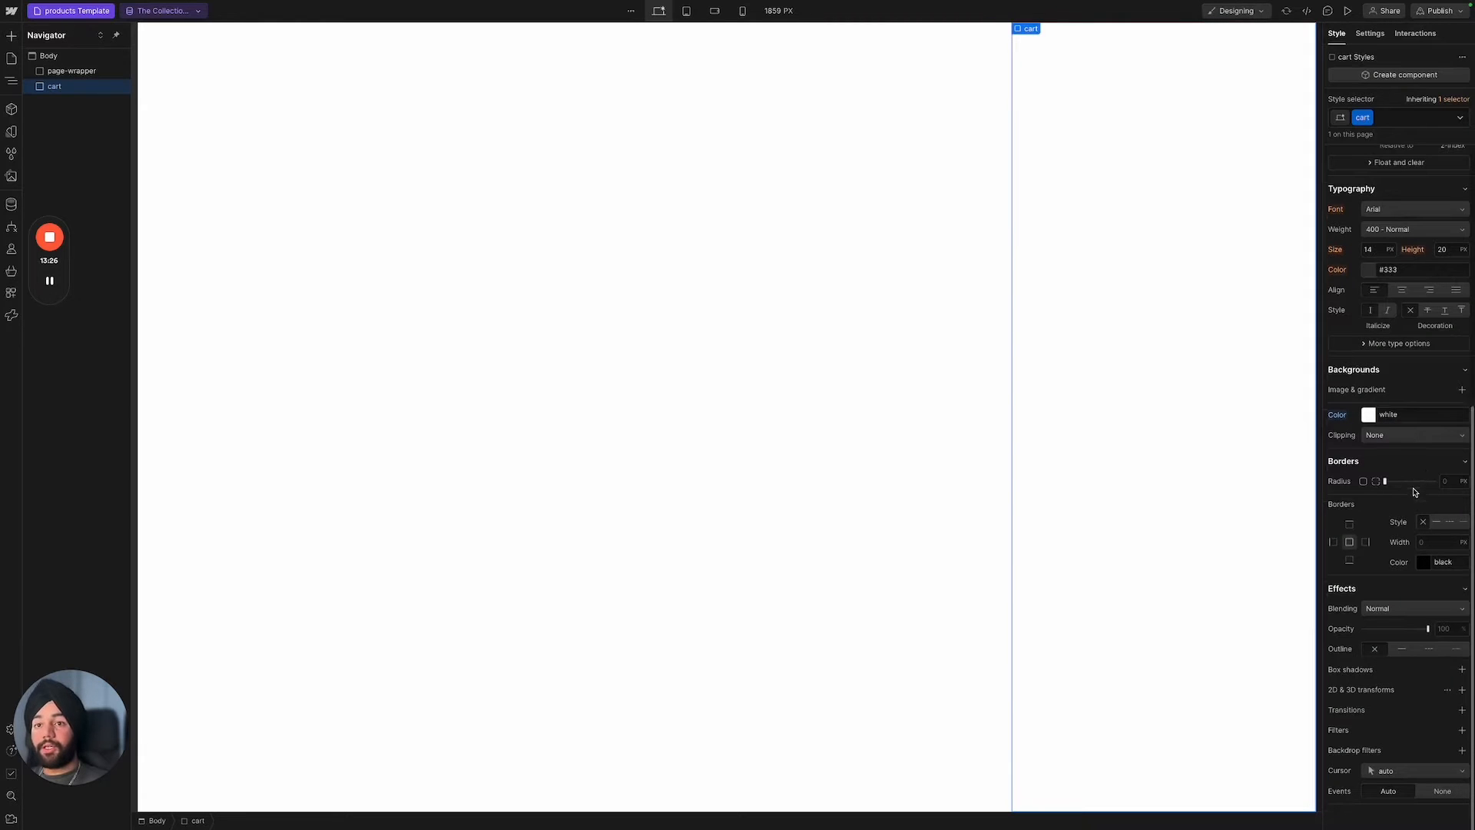
Add an outside box shadow to the cart div and angle it toward the div's left edge.
{"action": "left_click", "coordinate": [1462, 670]}
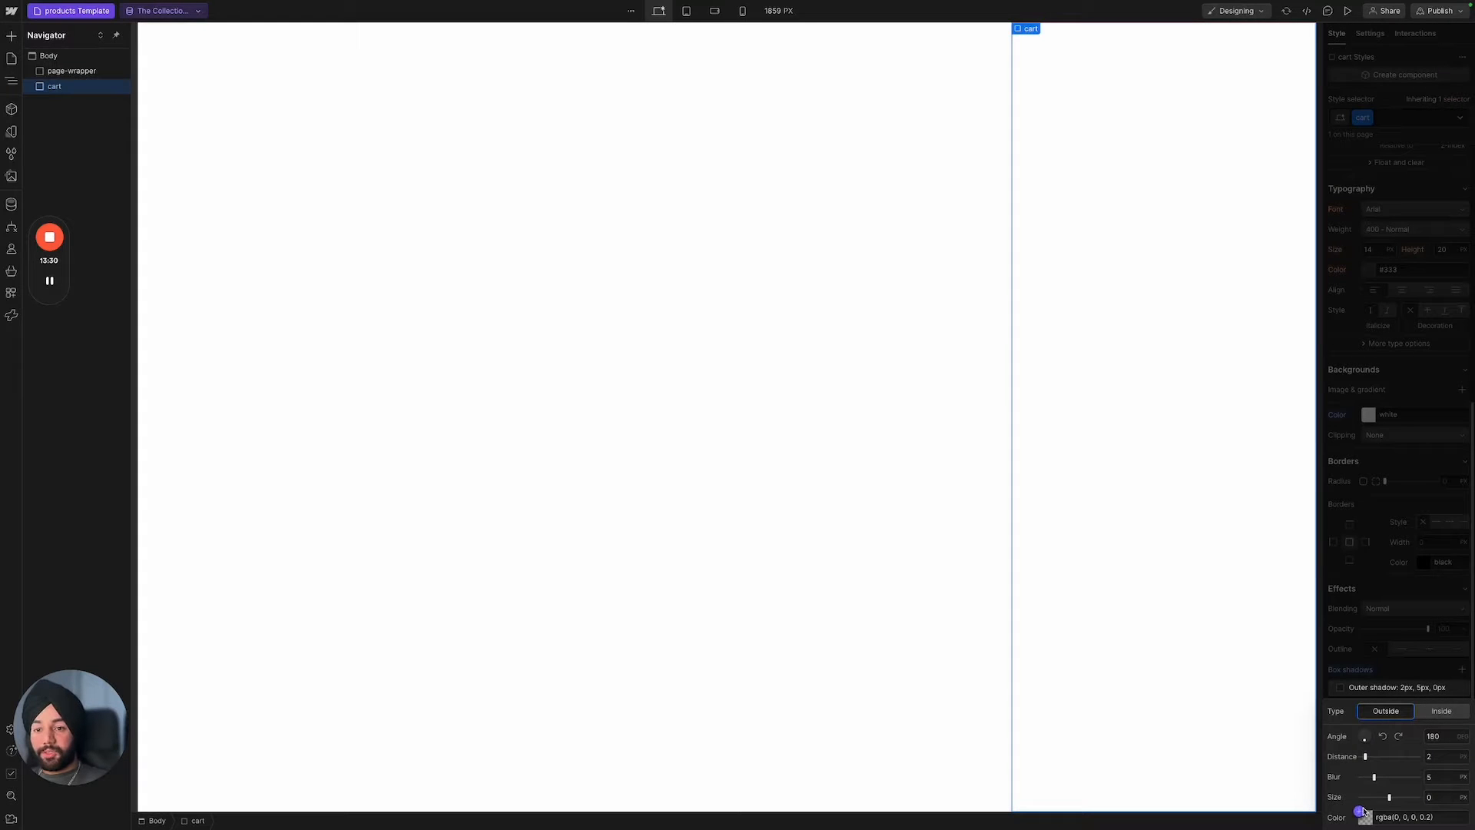
{"action": "left_click", "coordinate": [1376, 689]}
{"action": "left_click", "coordinate": [1376, 689]}
{"action": "left_click_drag", "start_coordinate": [1362, 736], "coordinate": [1352, 736]}
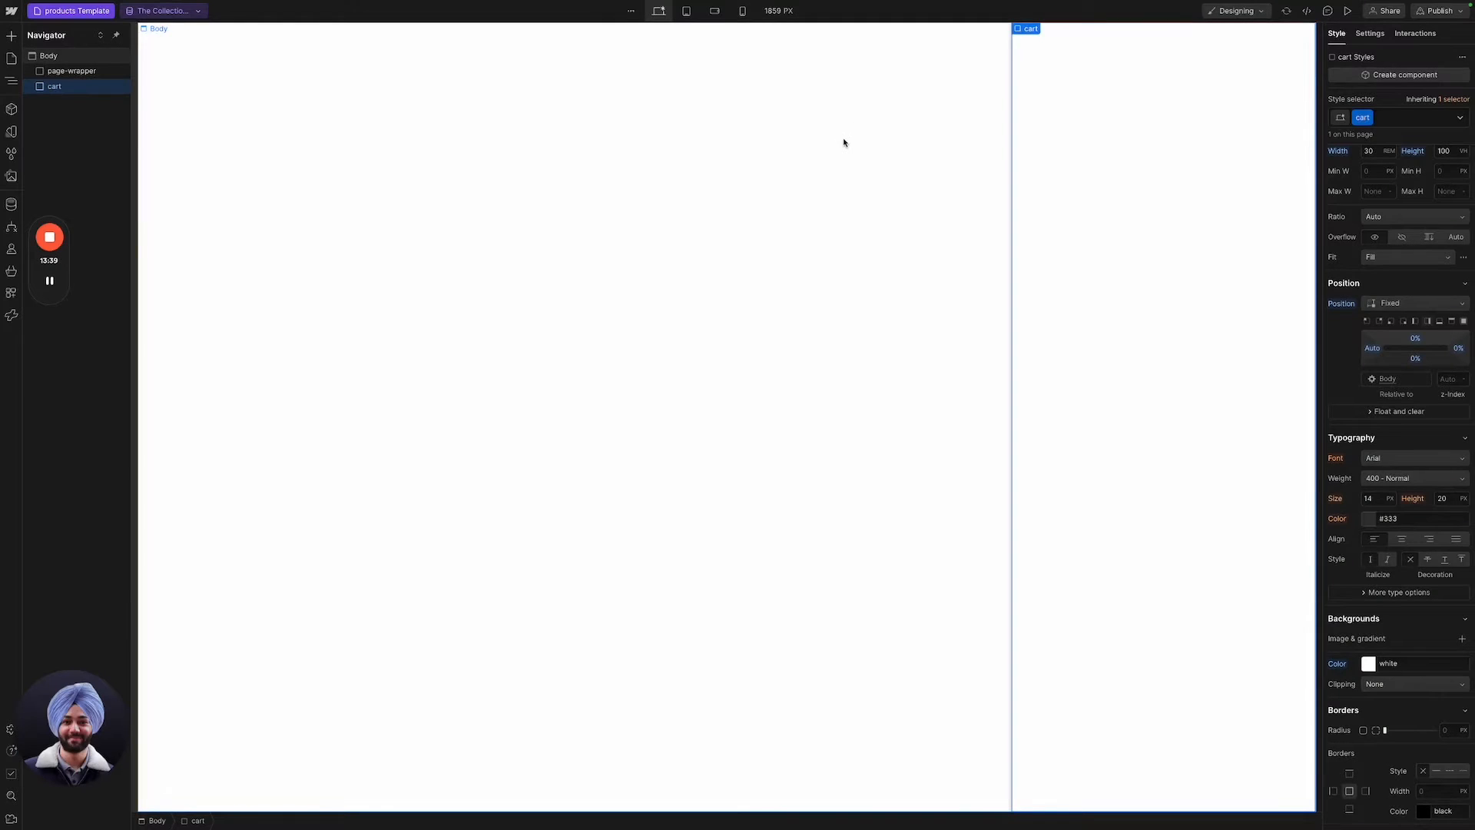
{"action": "left_click", "coordinate": [872, 140]}
{"action": "left_click", "coordinate": [1052, 119]}
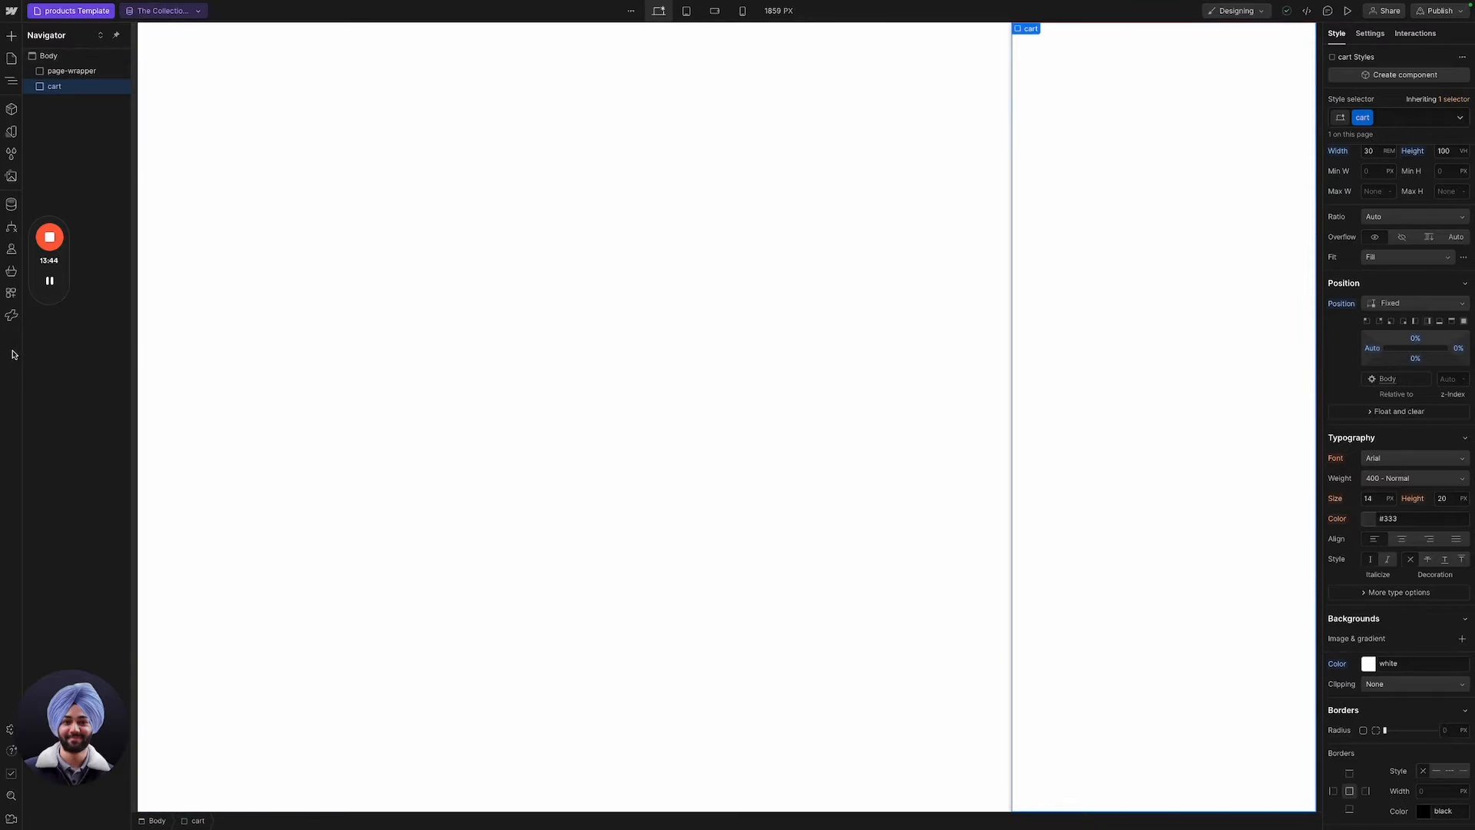
Launch the Looop app and open the Cart category of its elements.
{"action": "left_click", "coordinate": [11, 315]}
{"action": "left_click", "coordinate": [153, 112]}
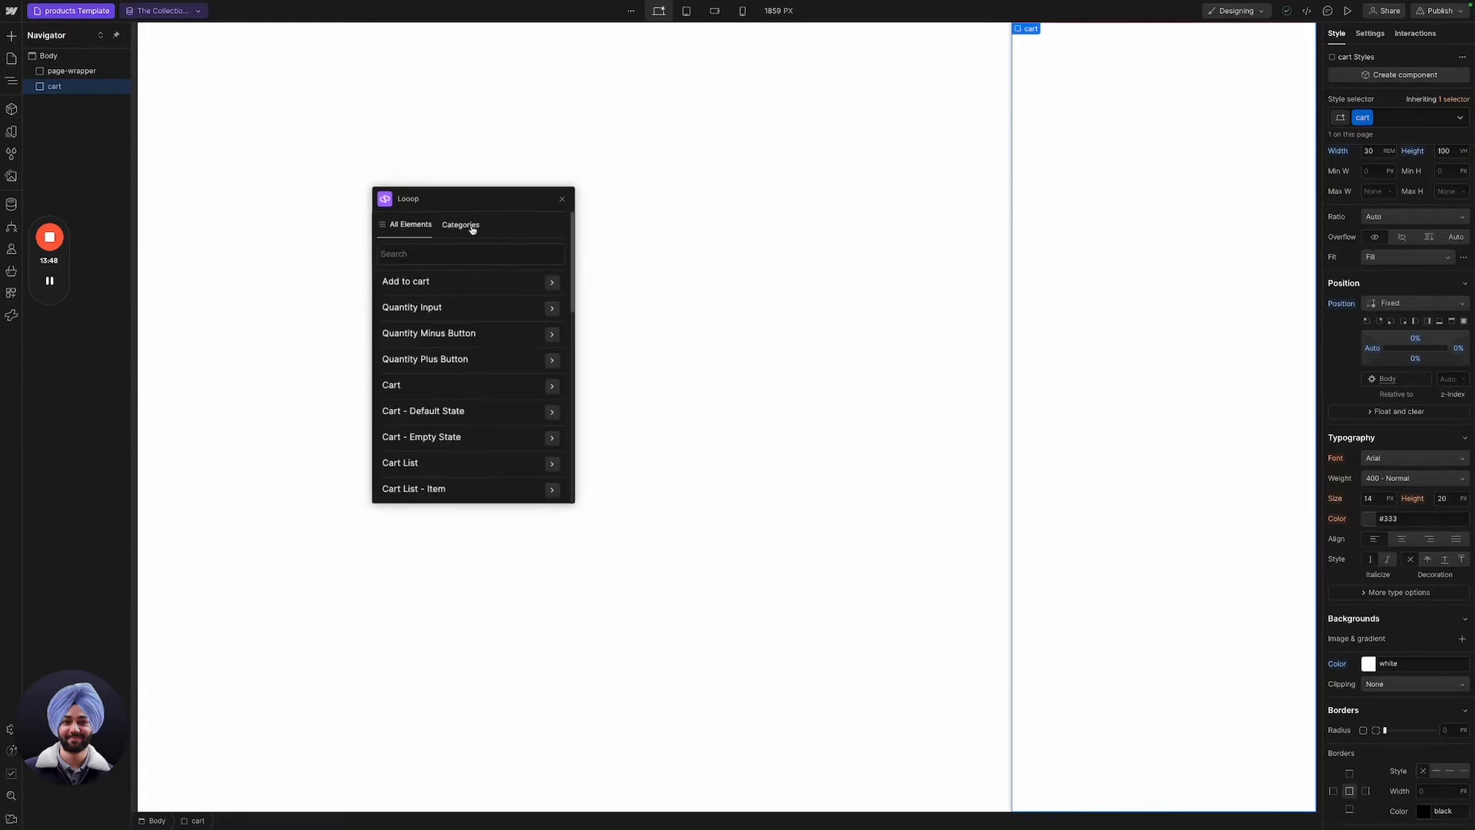
{"action": "left_click", "coordinate": [470, 225]}
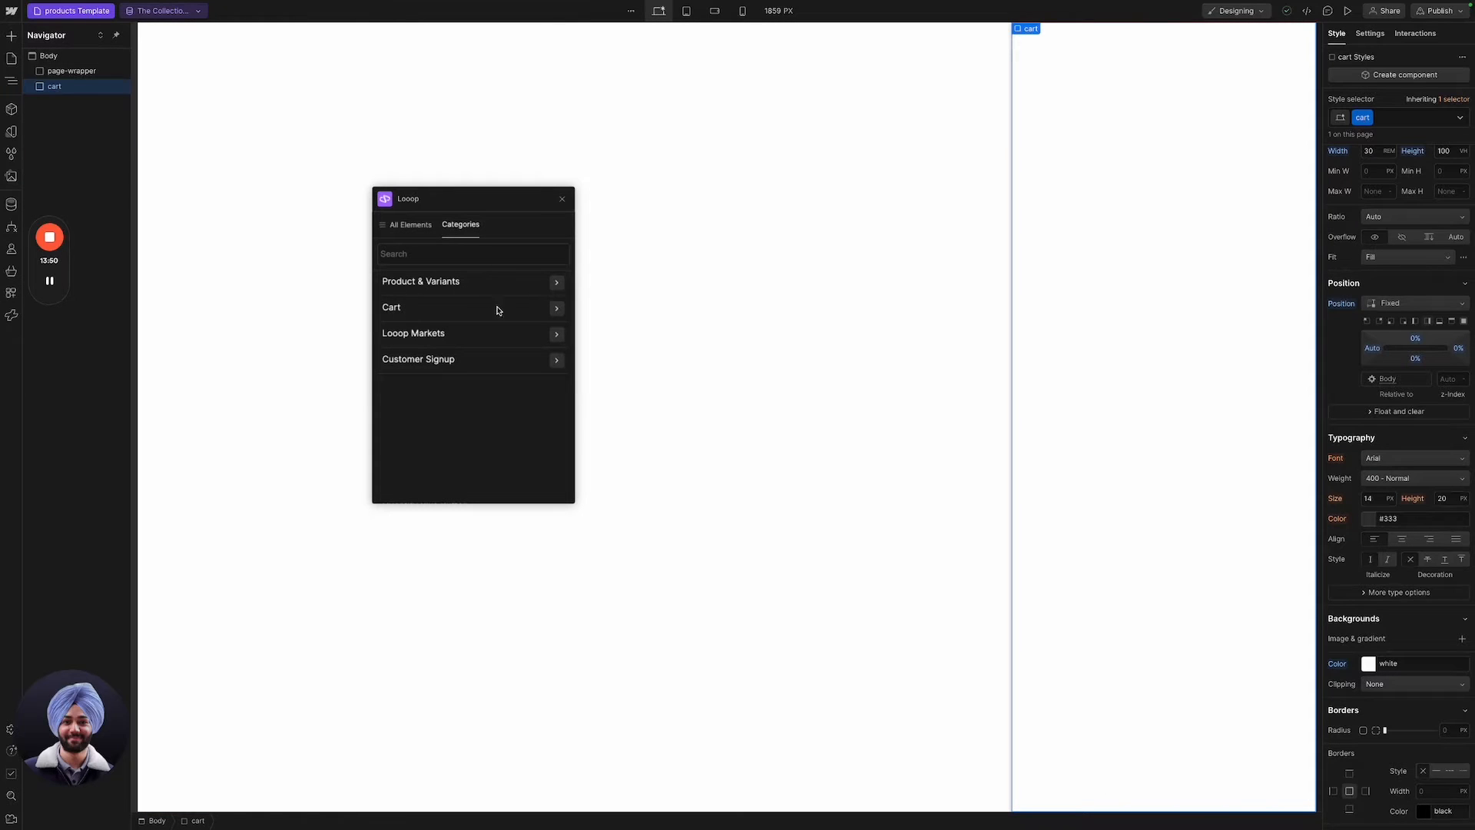
{"action": "left_click", "coordinate": [408, 225]}
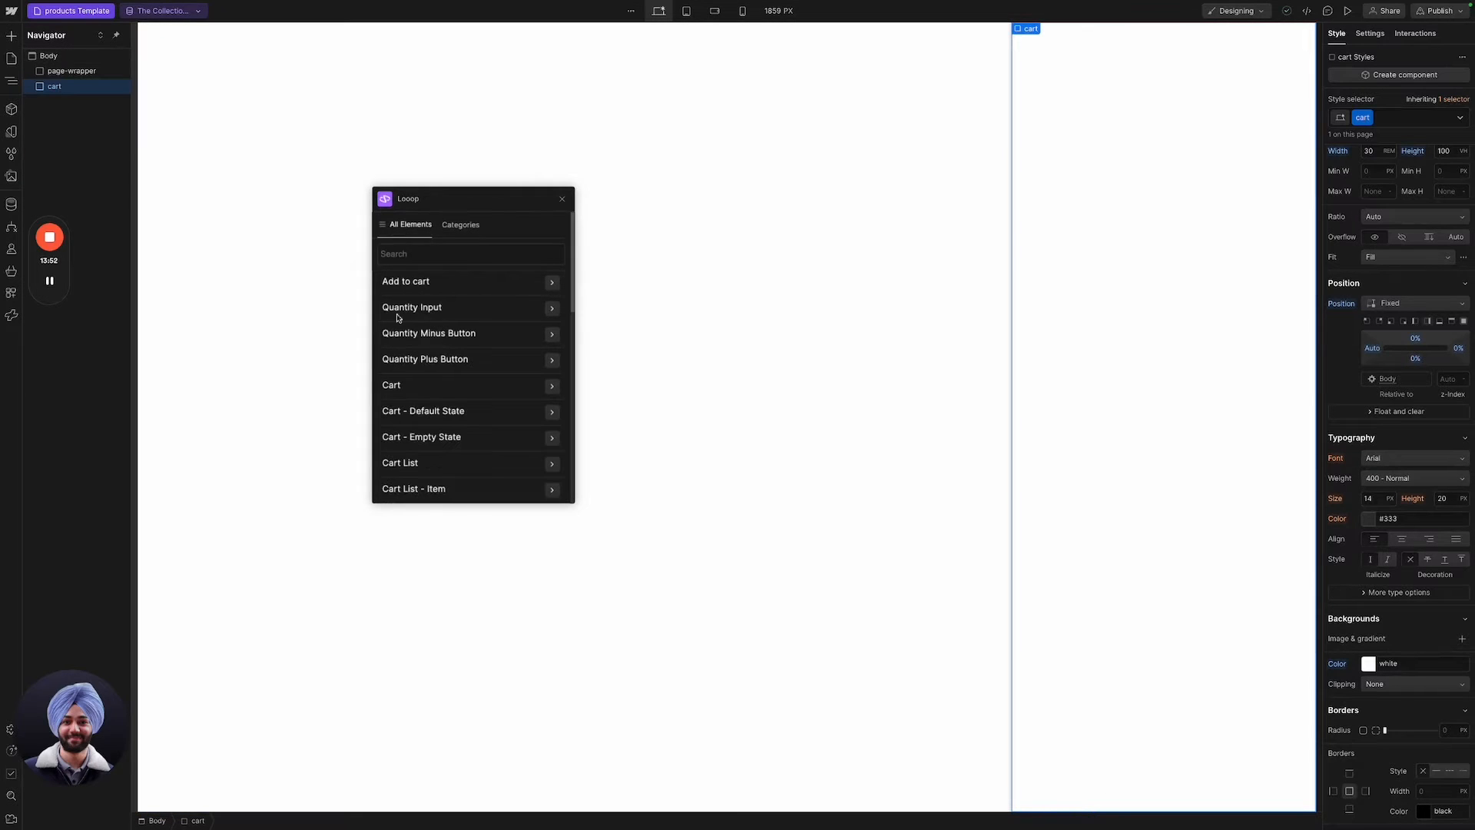
{"action": "scroll", "coordinate": [462, 330], "scroll_direction": "down", "scroll_amount": 2}
{"action": "scroll", "coordinate": [463, 331], "scroll_direction": "up", "scroll_amount": 2}
{"action": "left_click", "coordinate": [450, 232]}
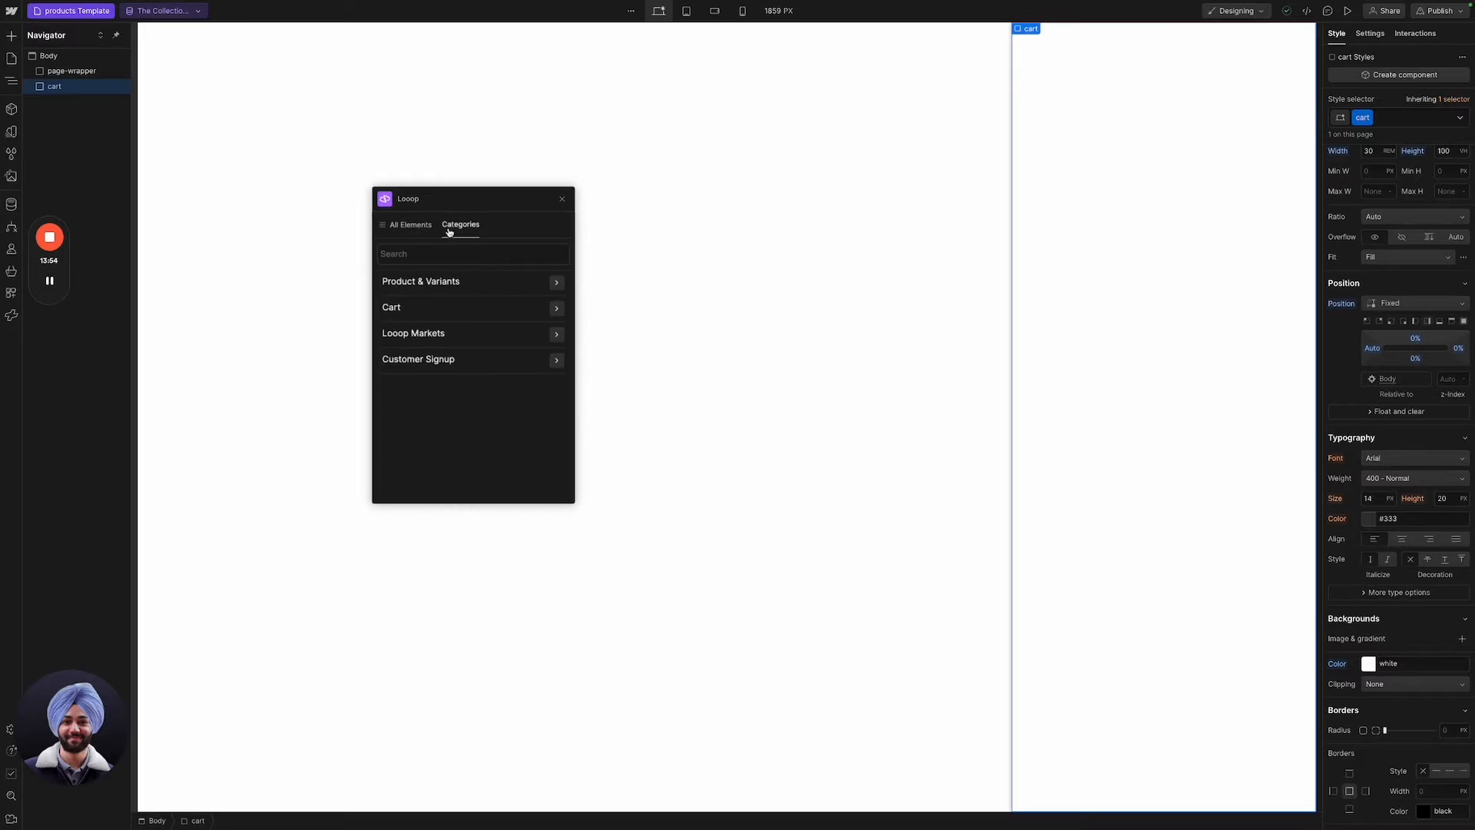
{"action": "left_click", "coordinate": [553, 310]}
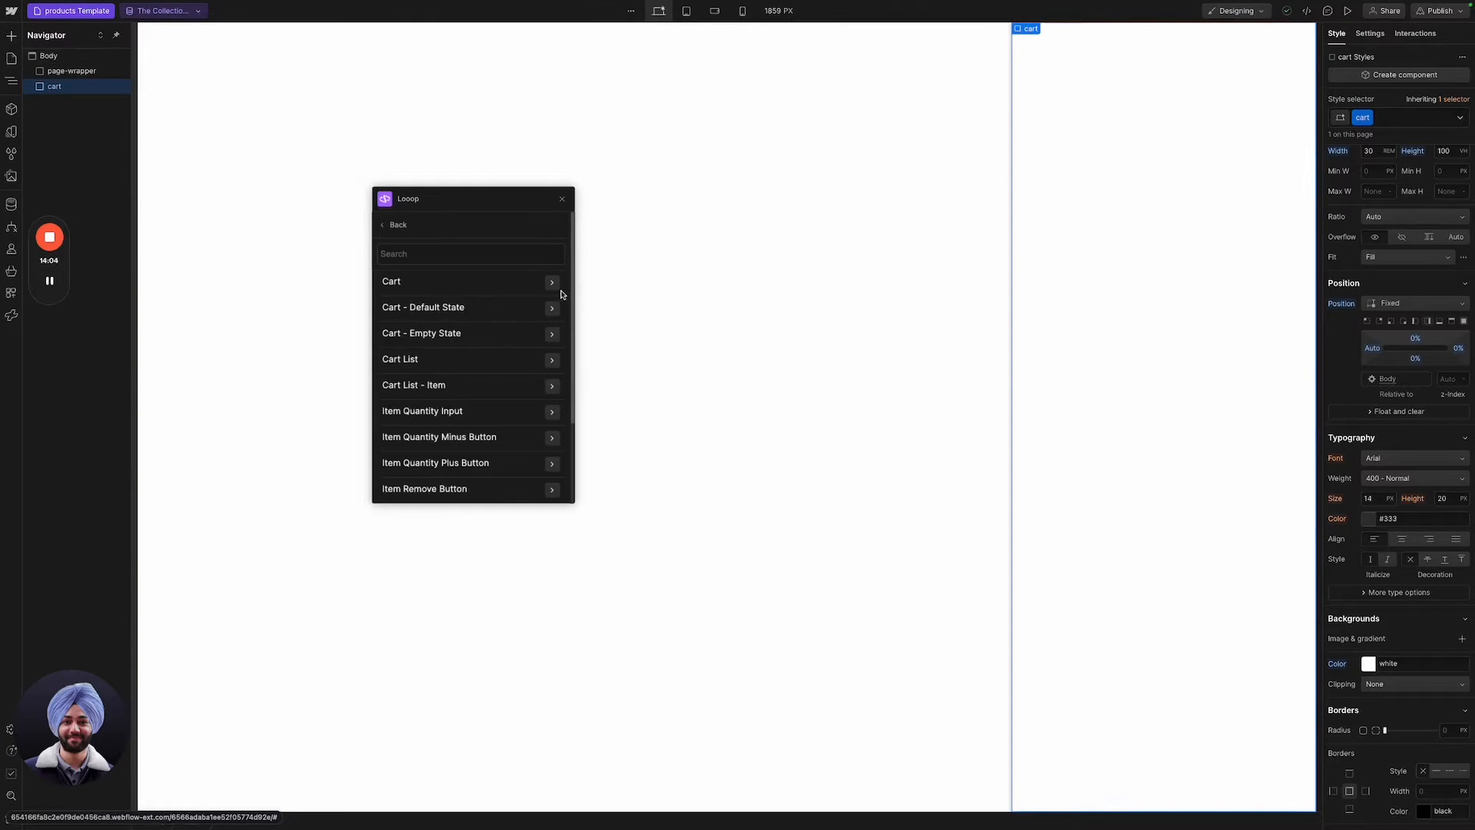
Assign Looop's Cart attribute to the cart div.
{"action": "left_click", "coordinate": [1372, 34]}
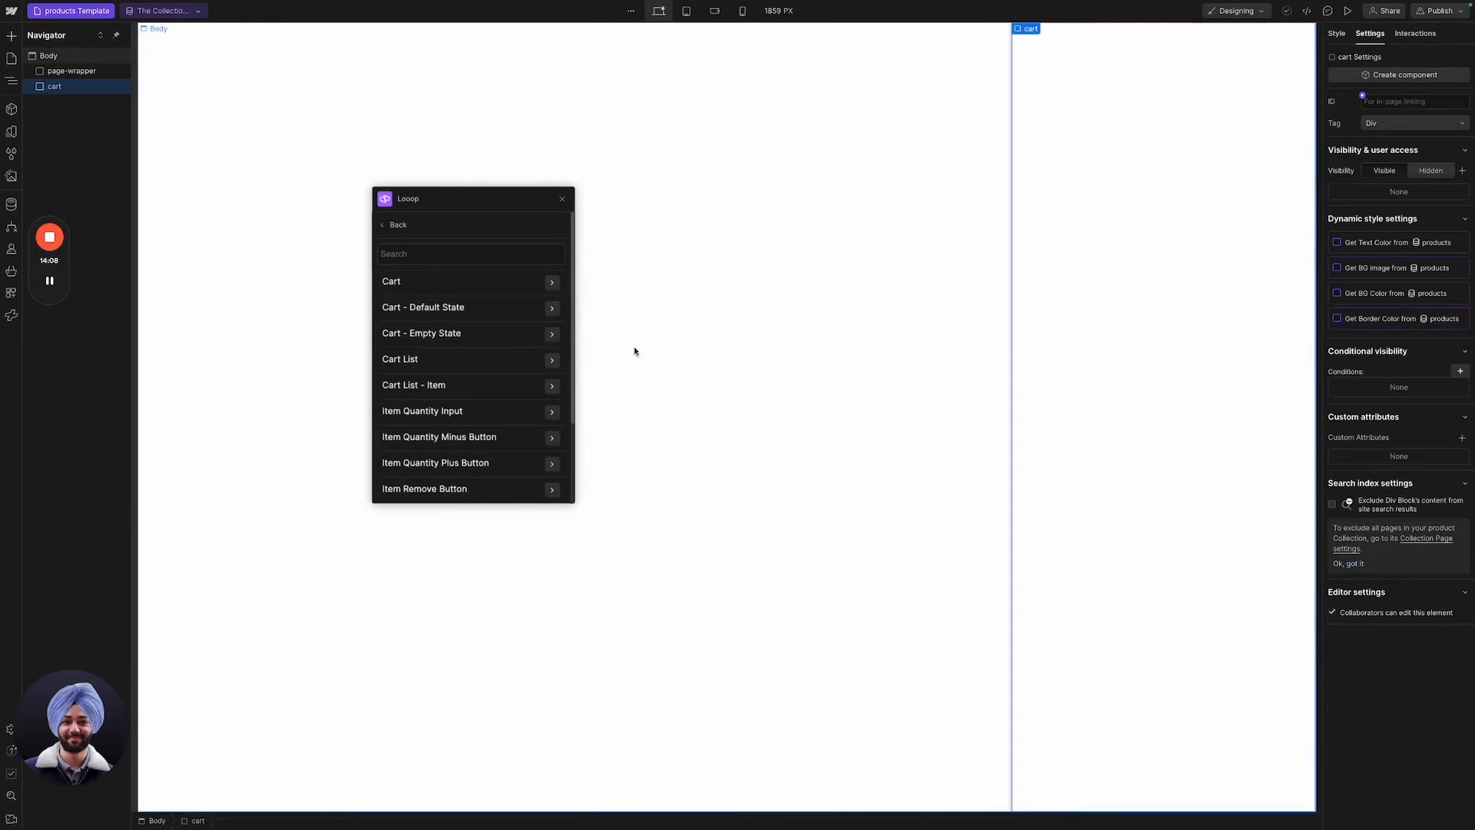
{"action": "left_click", "coordinate": [552, 284]}
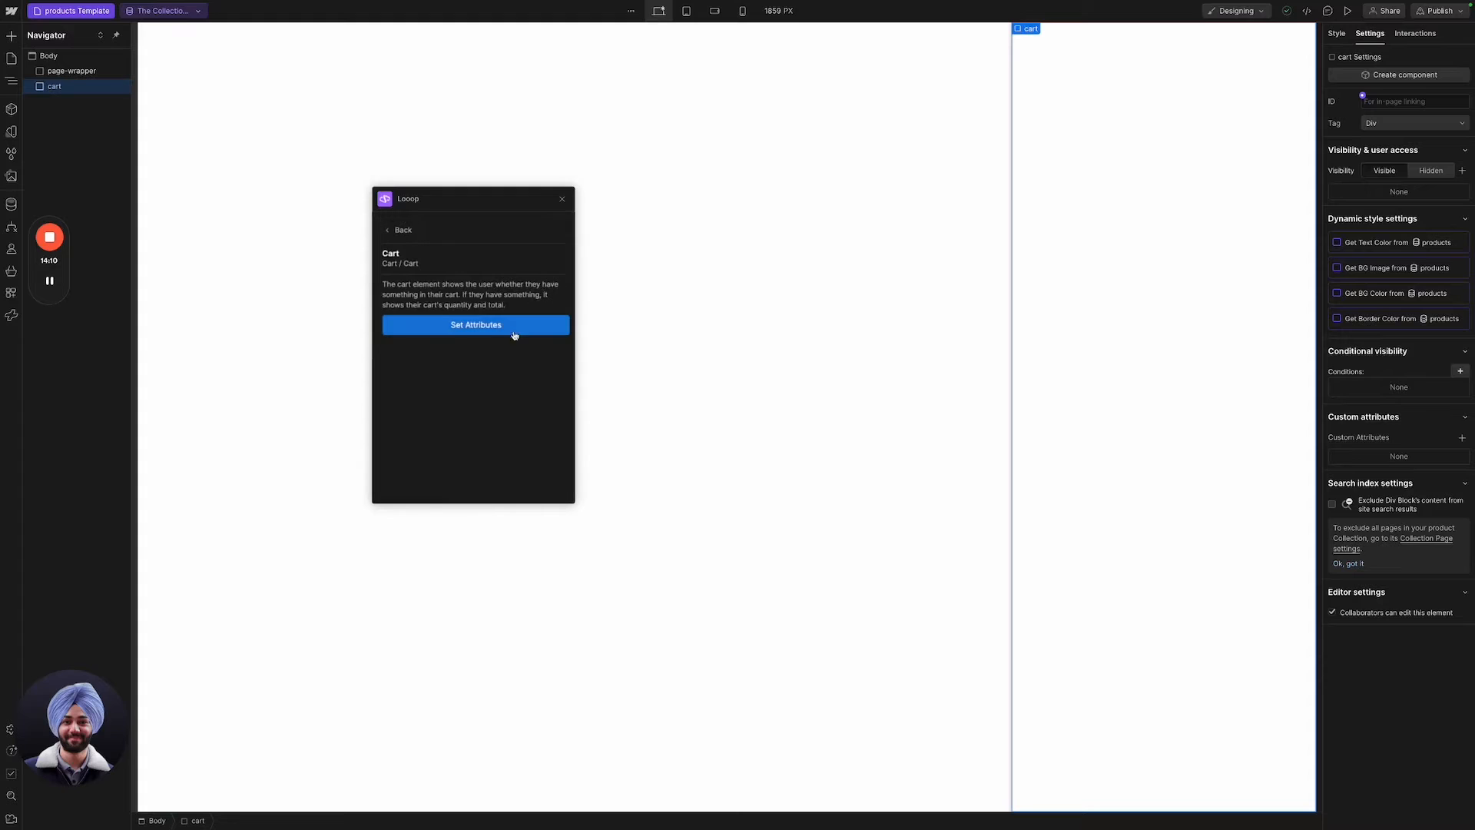
{"action": "left_click", "coordinate": [514, 332]}
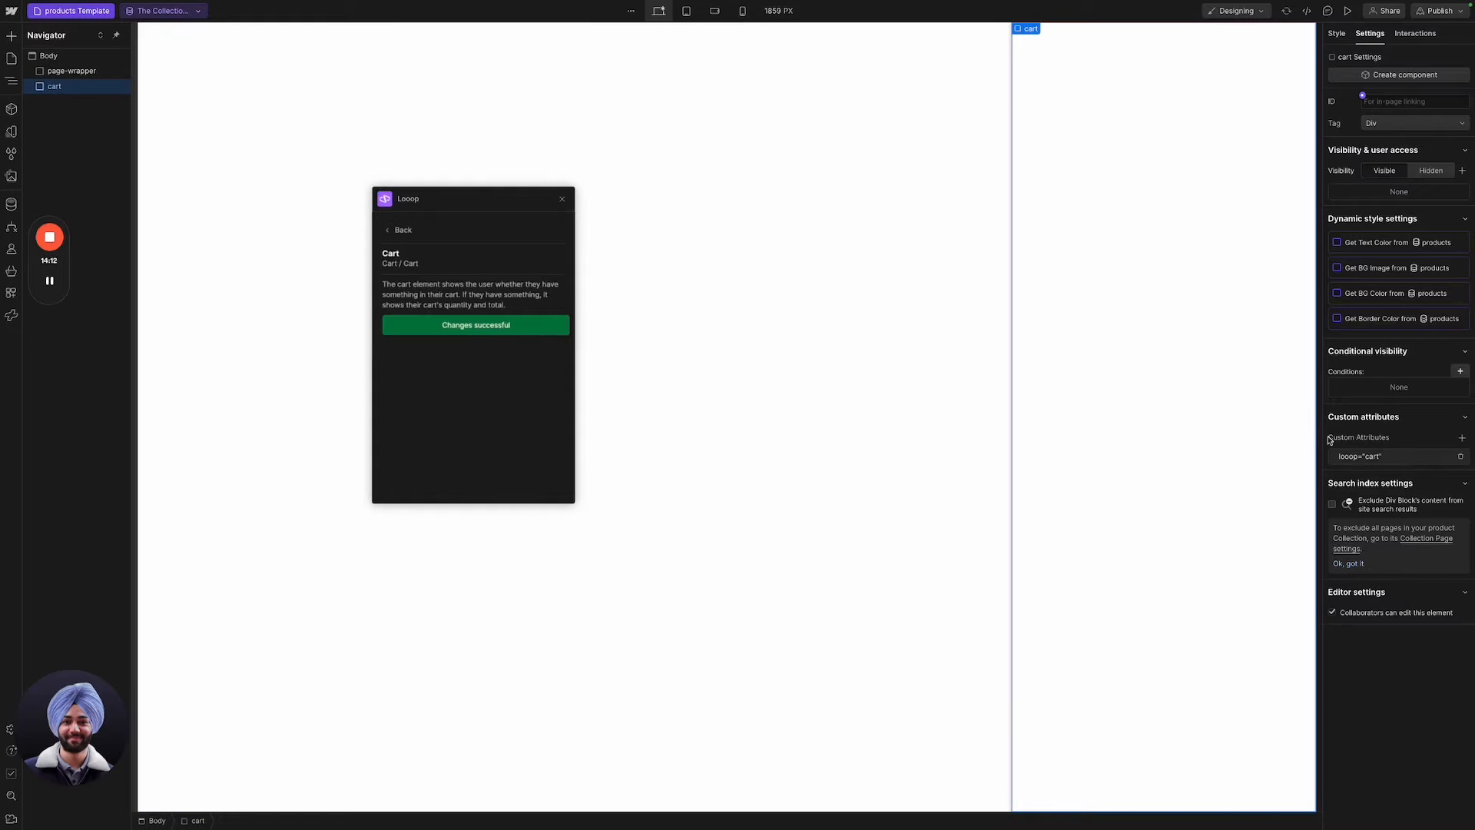
Add a div block inside the cart div and give it the class cart-wrapper.
{"action": "key", "text": "super+e"}
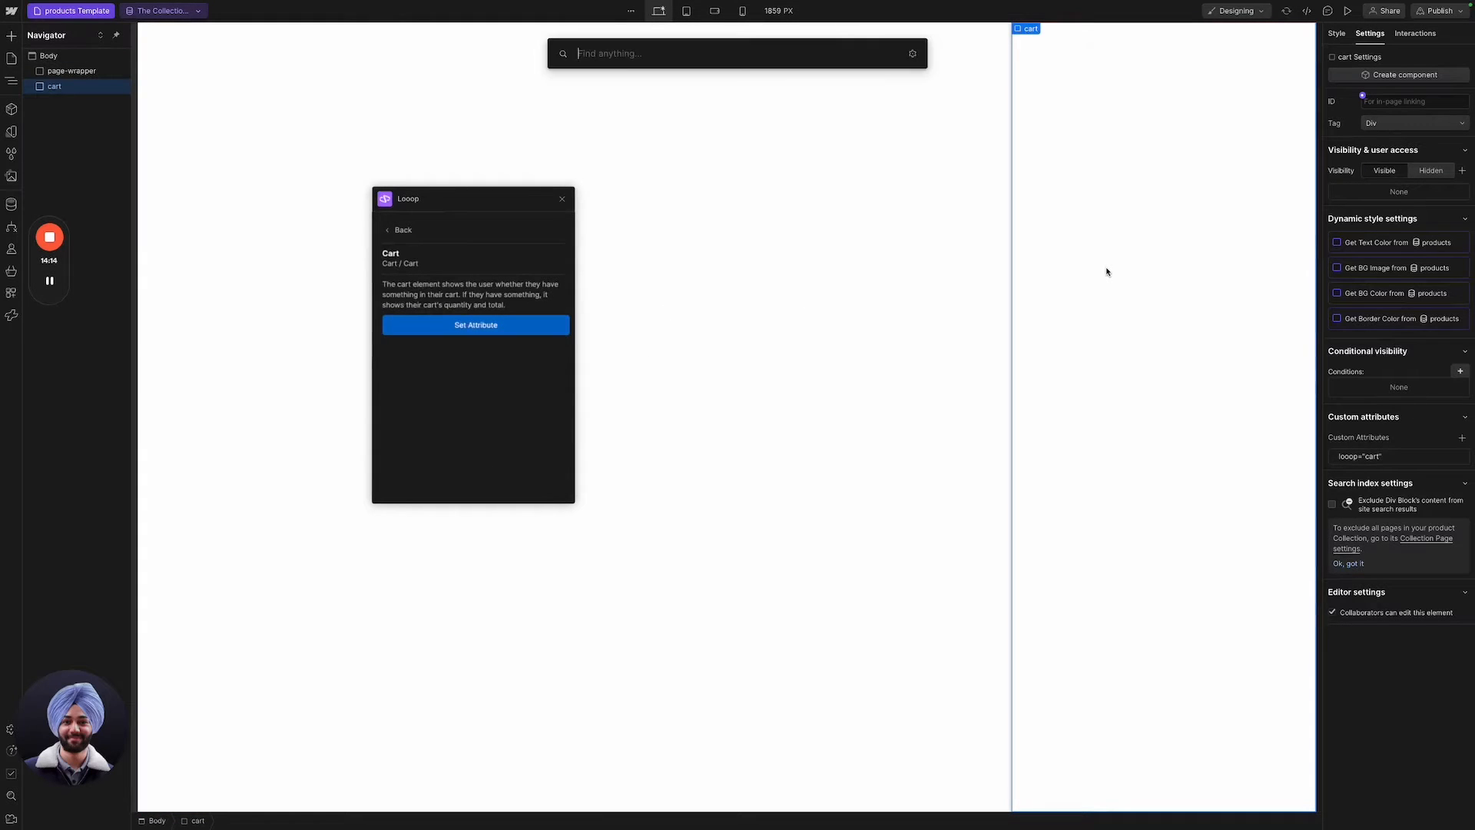
{"action": "type", "text": "di"}
{"action": "key", "text": "Return"}
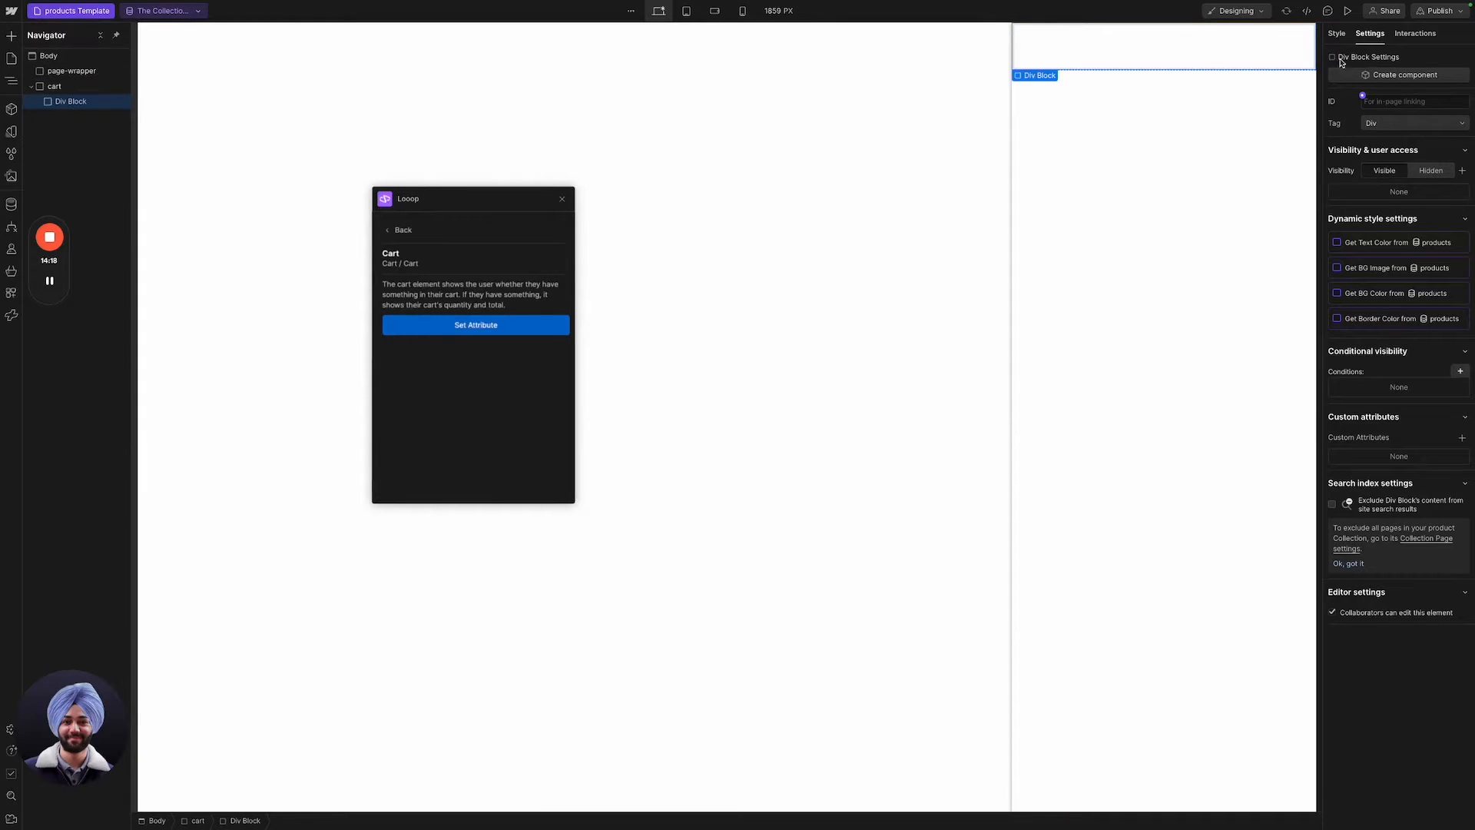
{"action": "left_click", "coordinate": [1337, 35]}
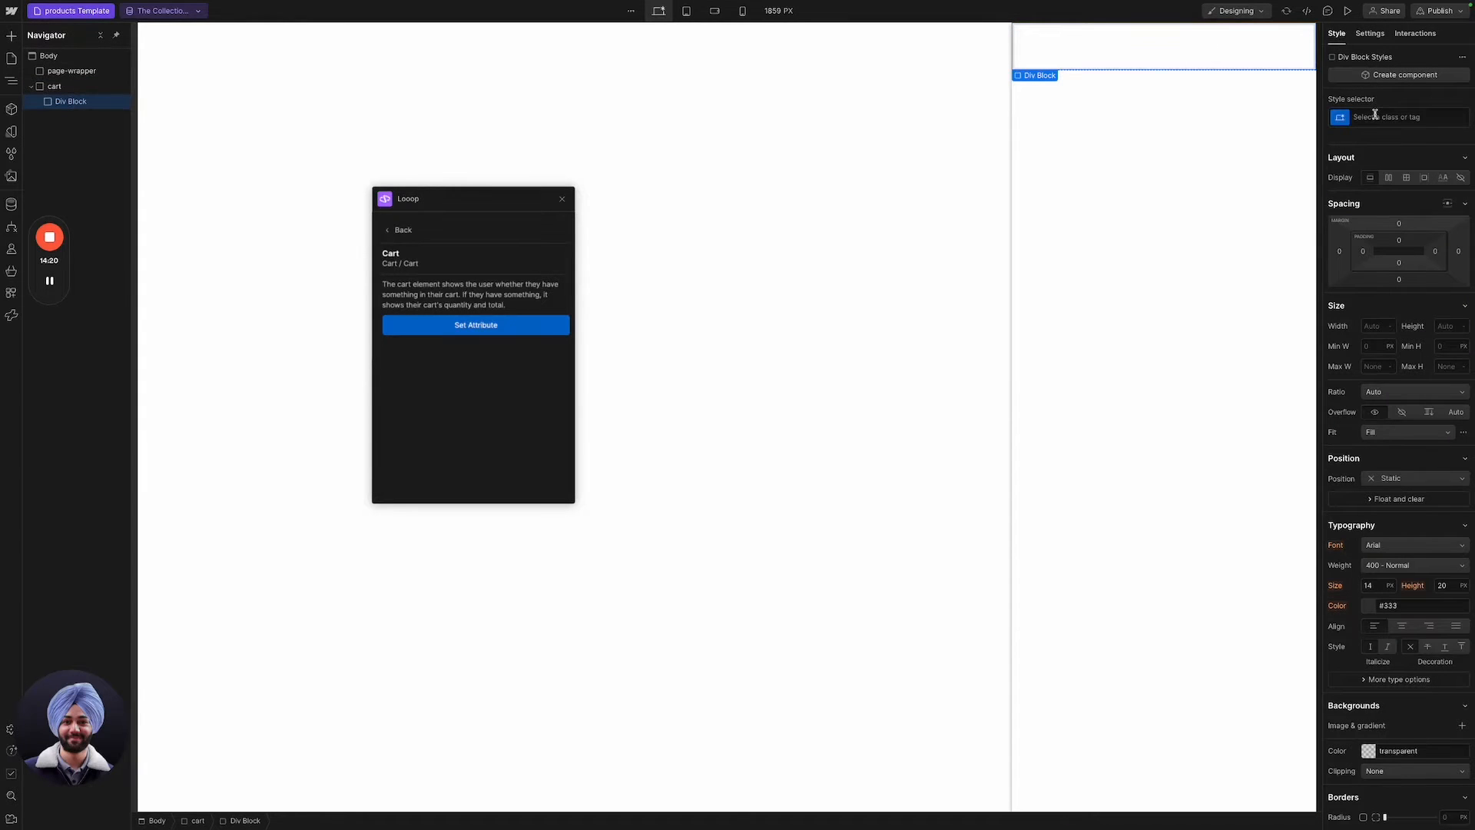
{"action": "left_click", "coordinate": [1375, 115]}
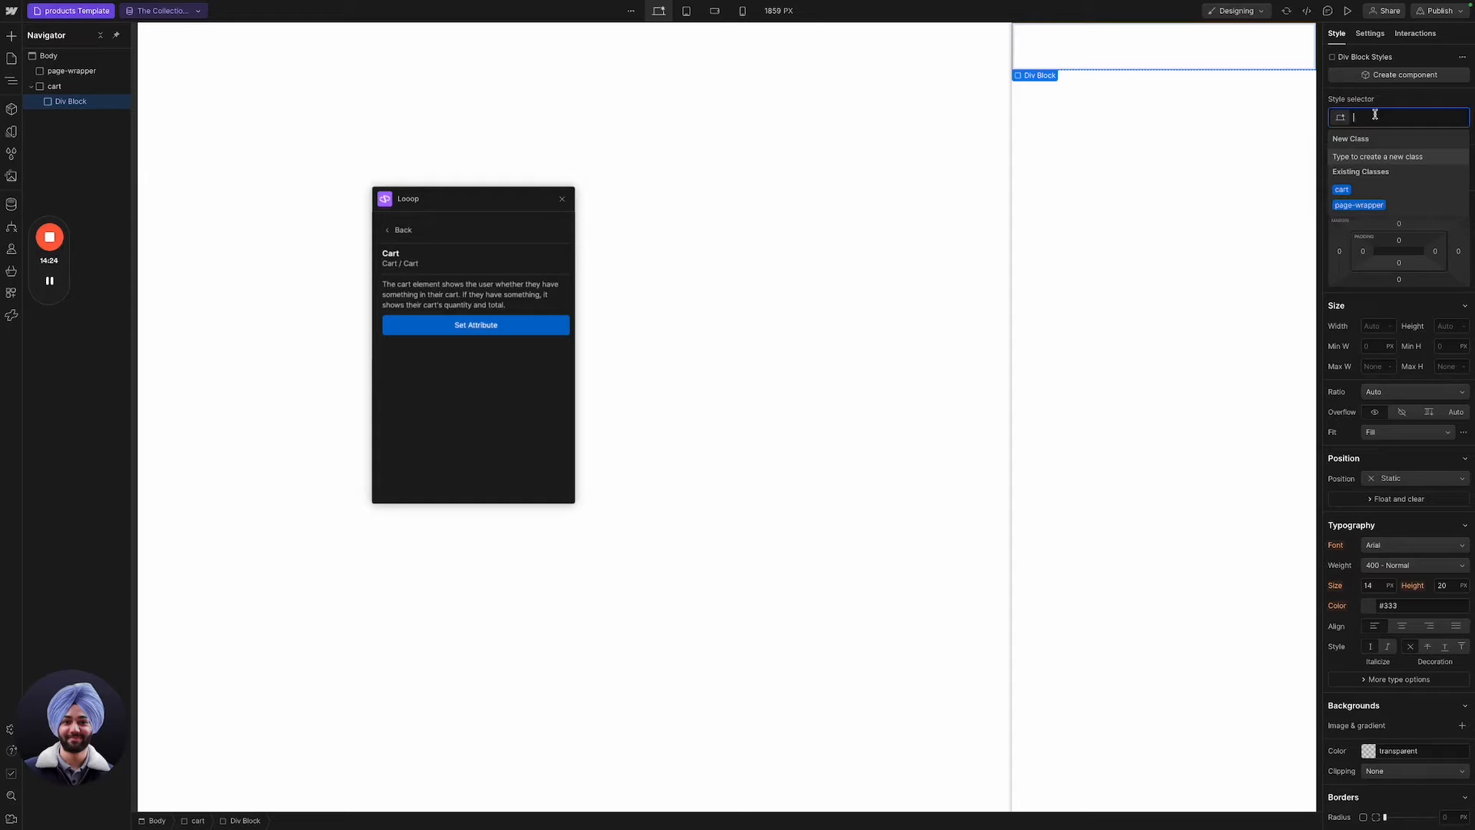
{"action": "type", "text": "cart-"}
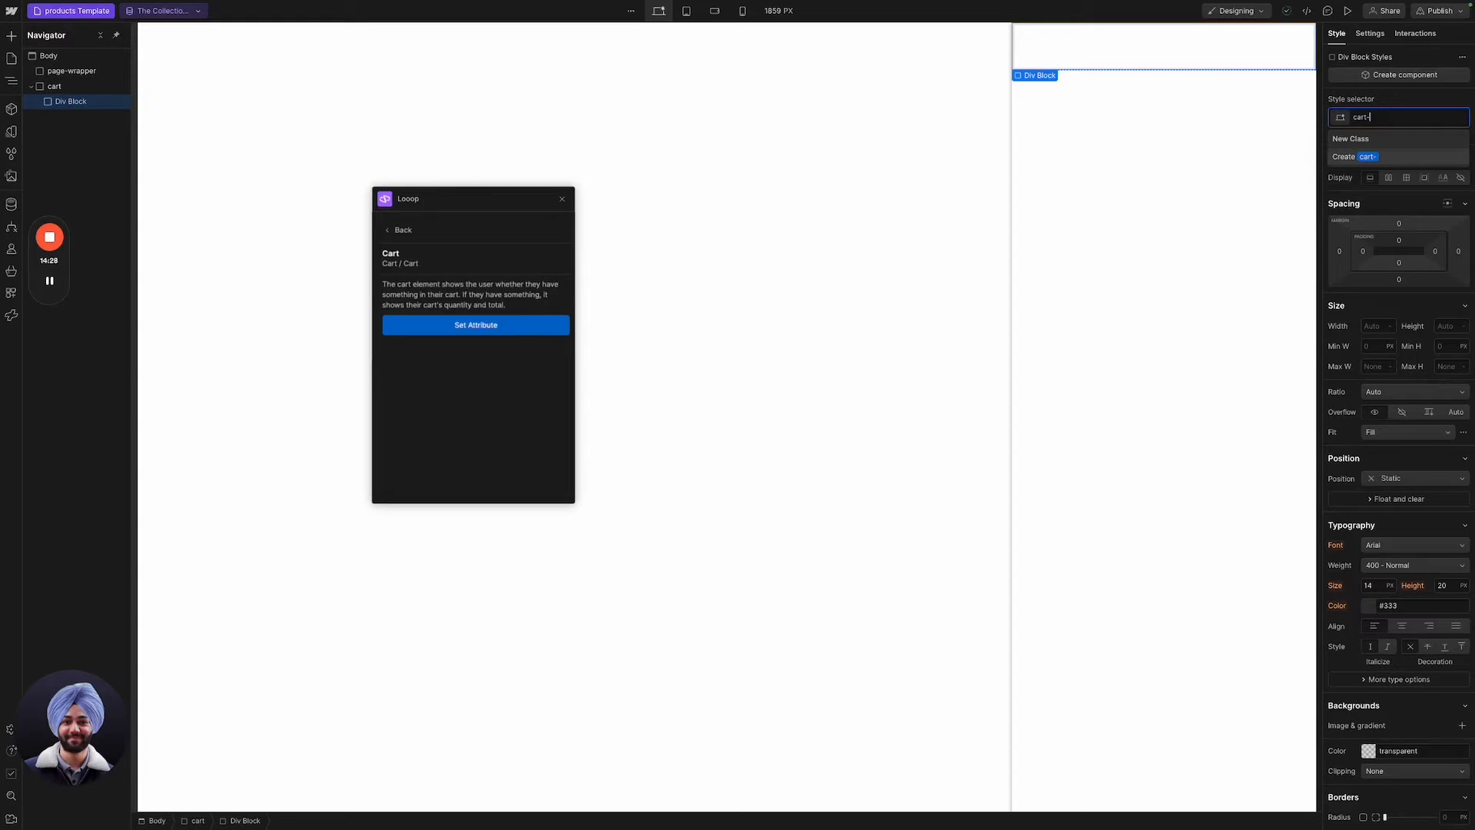
{"action": "type", "text": "wrapper"}
{"action": "key", "text": "BackSpace"}
{"action": "key", "text": "BackSpace"}
{"action": "type", "text": "per"}
{"action": "key", "text": "Return"}
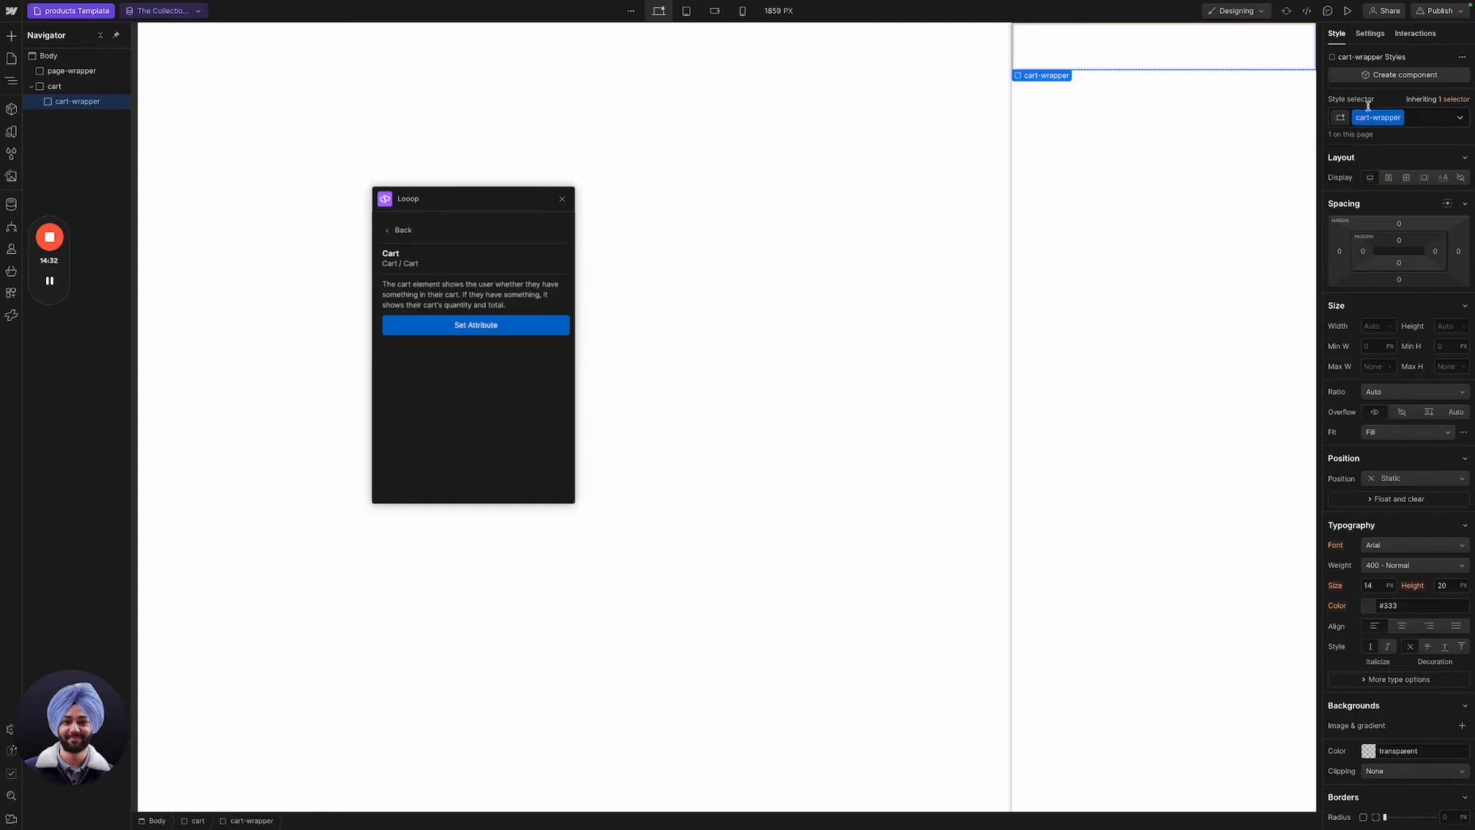
Duplicate the cart-wrapper div and assign Looop's Cart - Empty State attribute to the first of the two.
{"action": "key", "text": "ctrl+d"}
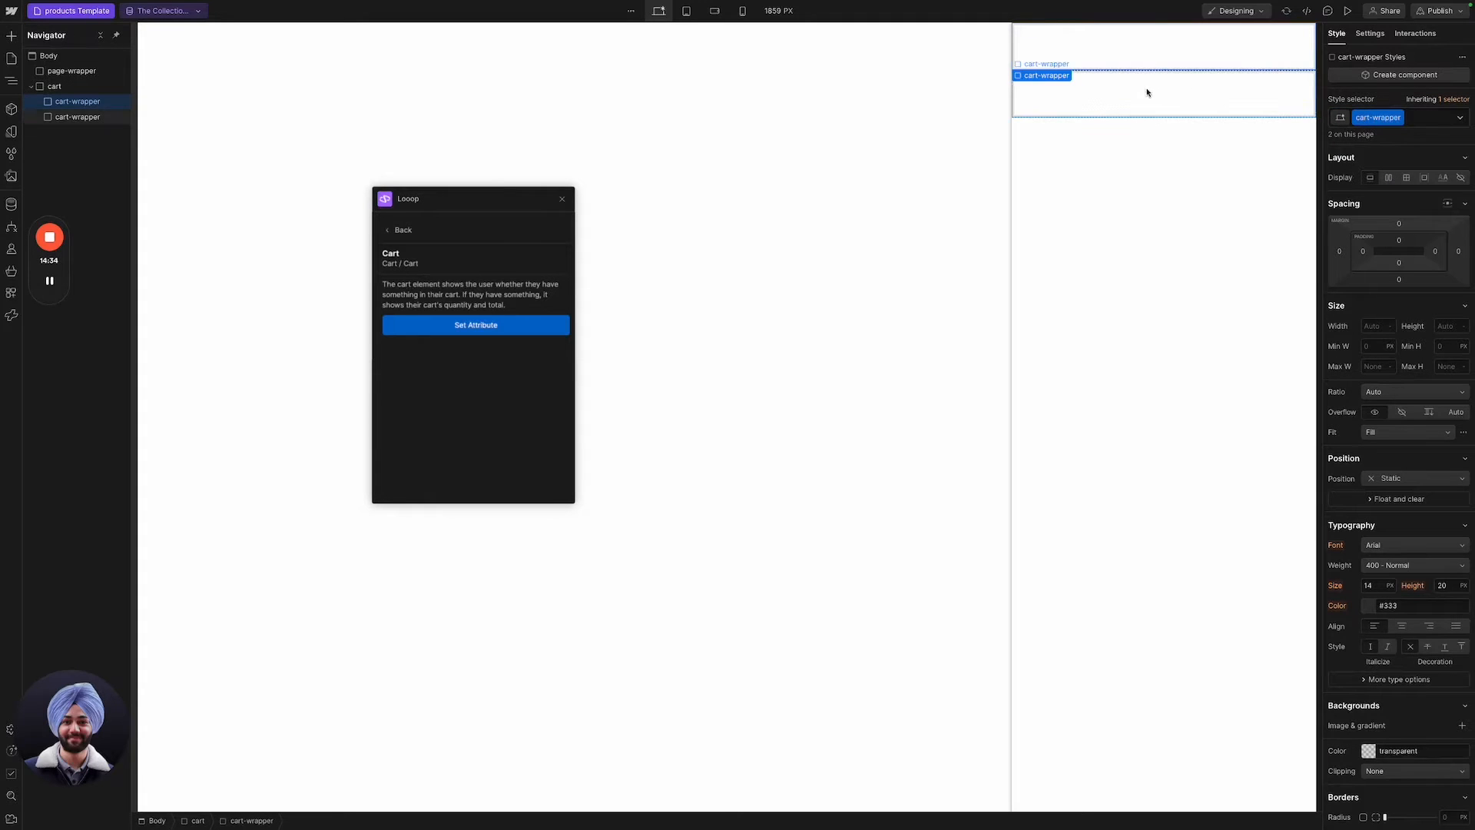
{"action": "left_click", "coordinate": [1107, 90]}
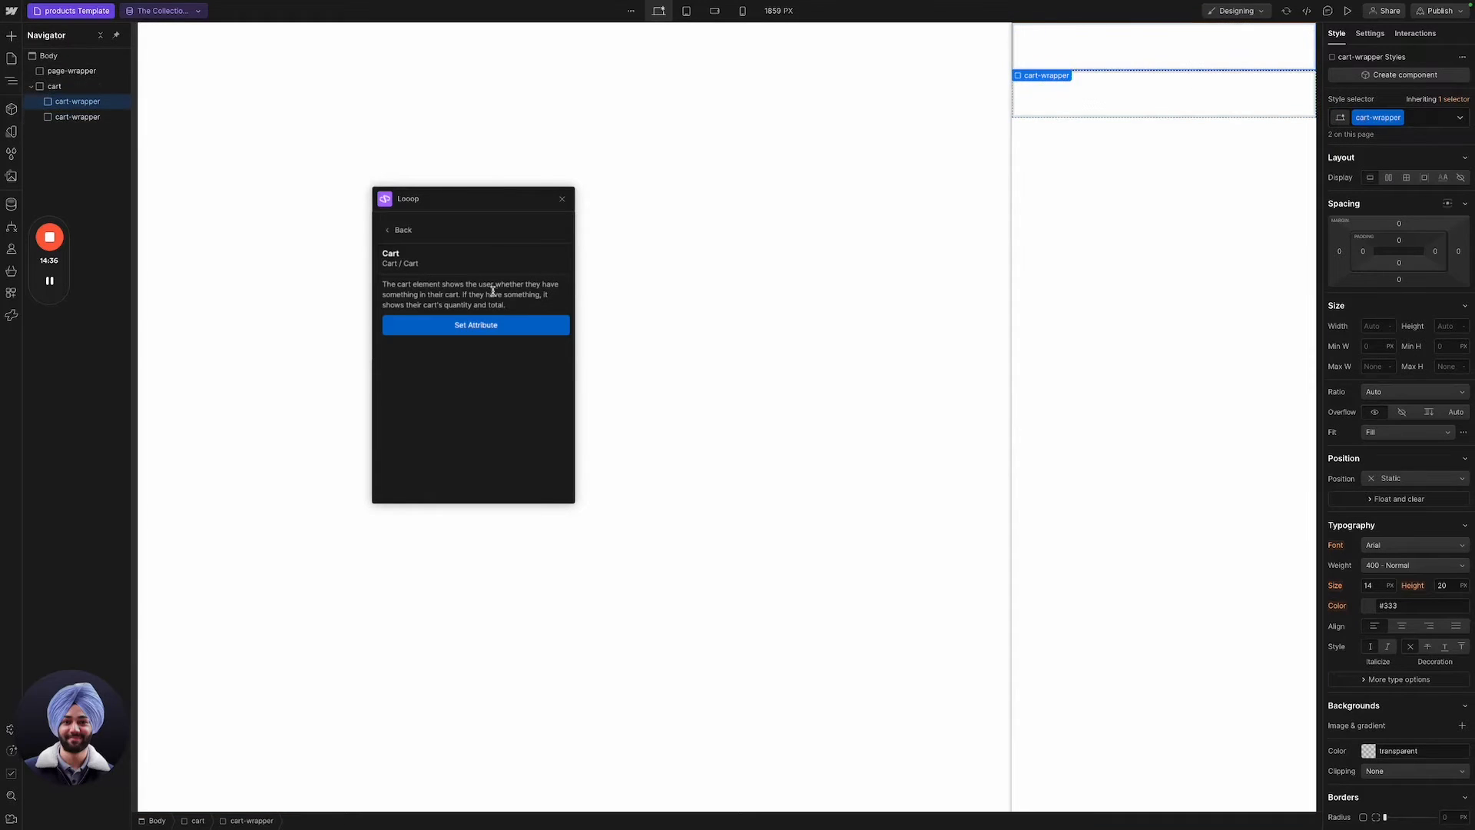
{"action": "left_click", "coordinate": [401, 229]}
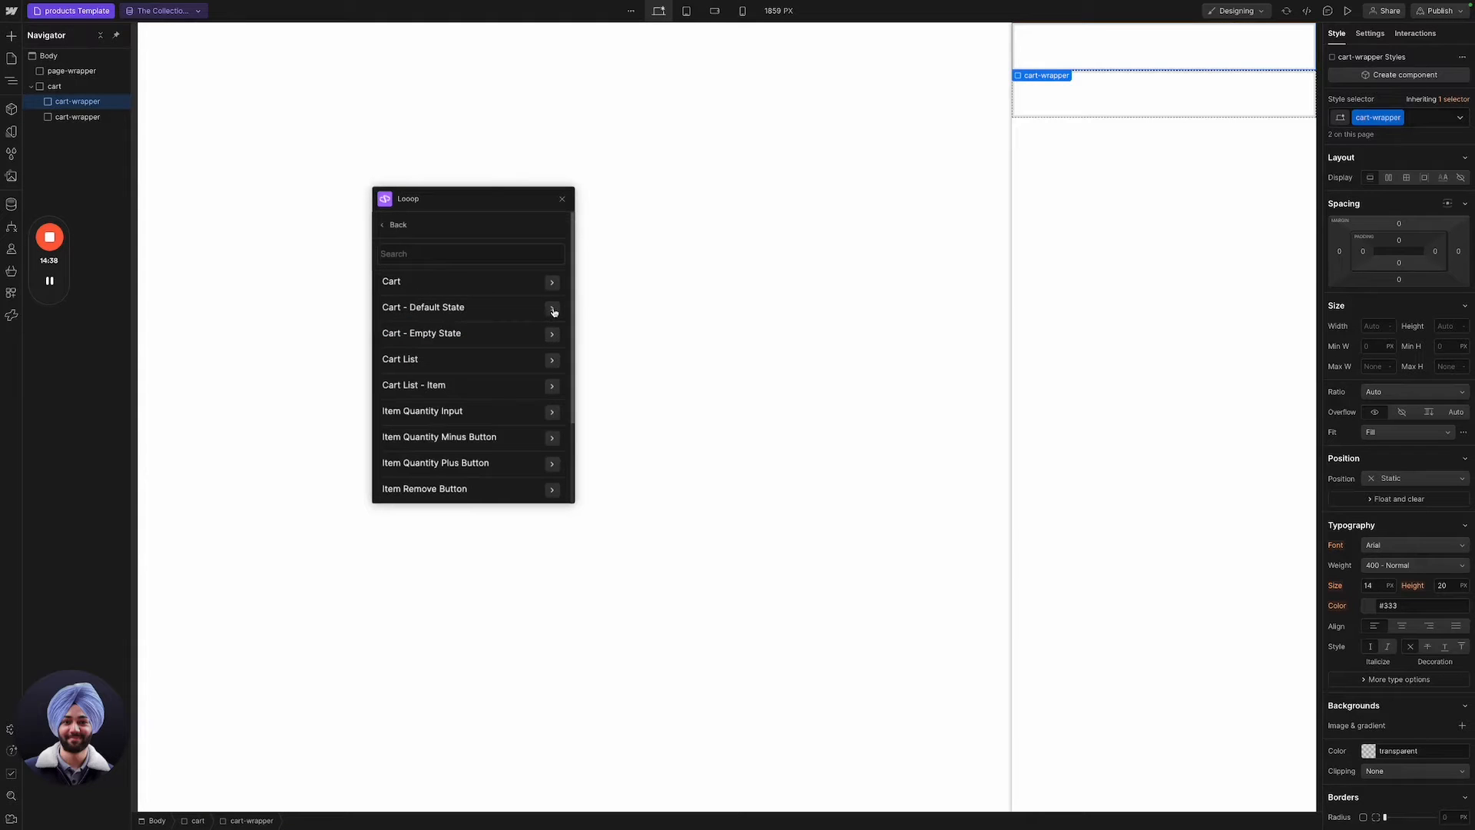
{"action": "left_click", "coordinate": [553, 311]}
{"action": "left_click", "coordinate": [401, 230]}
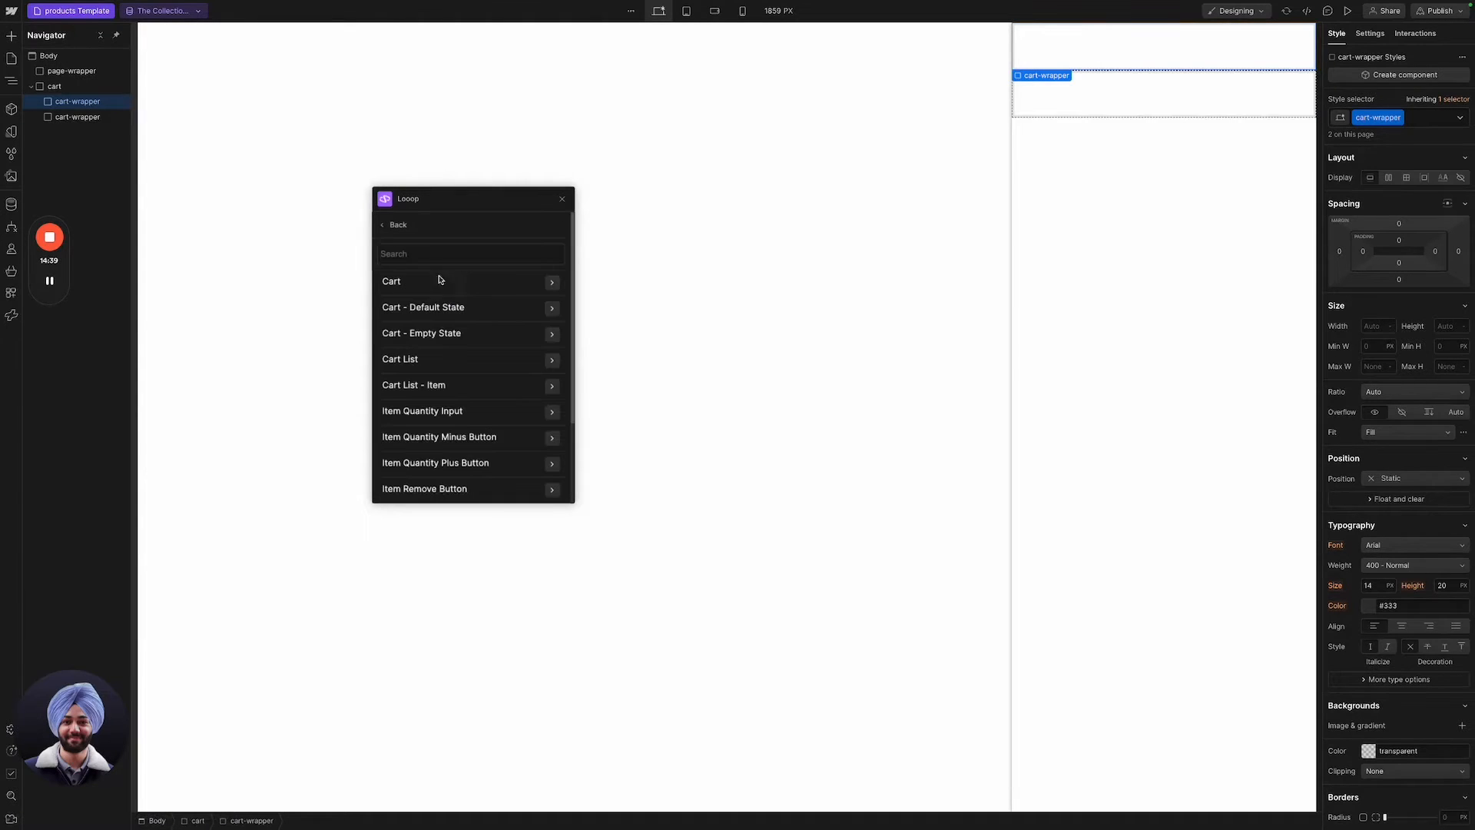
{"action": "left_click", "coordinate": [547, 335]}
{"action": "left_click", "coordinate": [493, 318]}
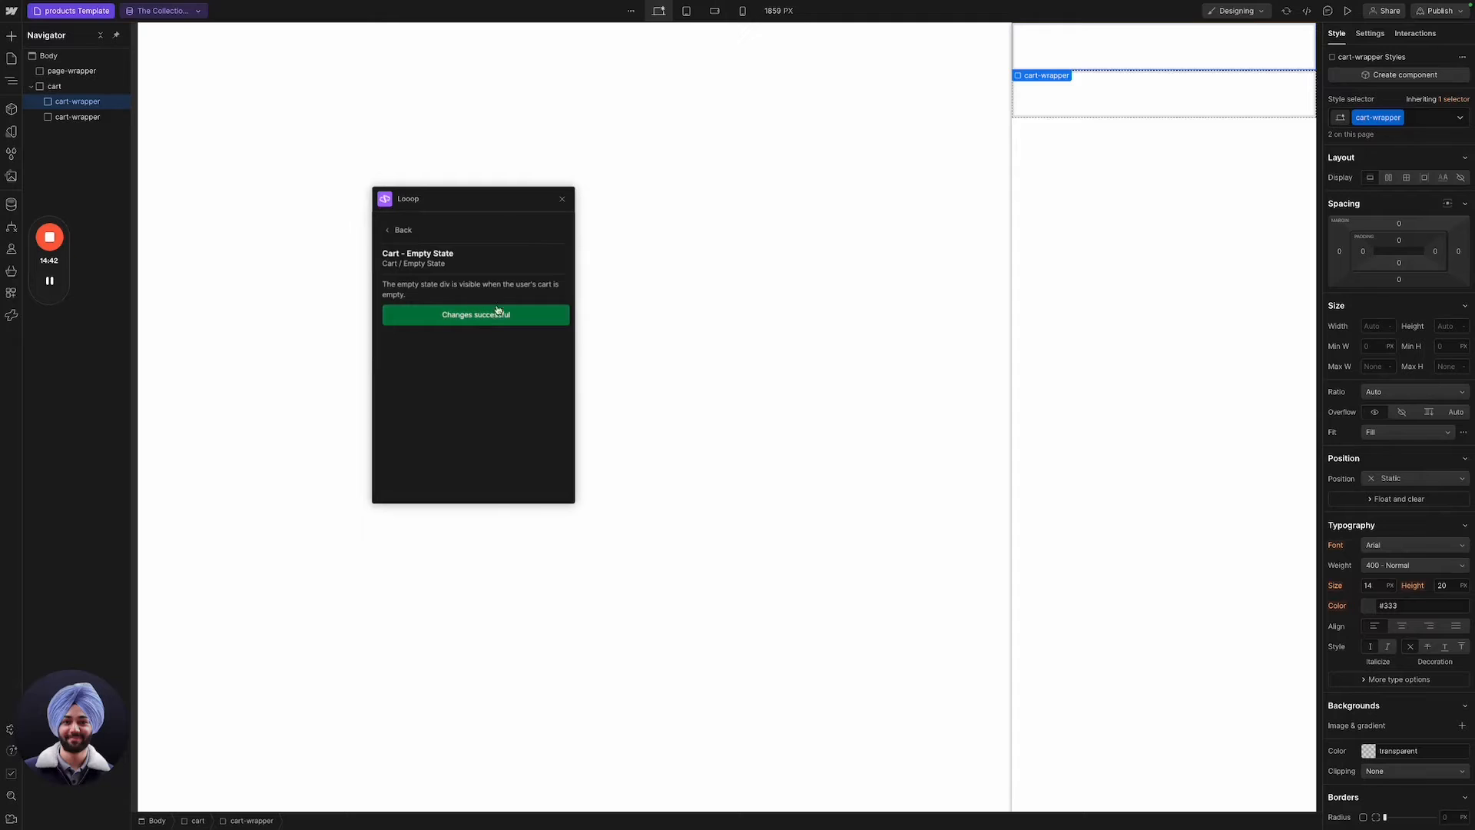
{"action": "left_click", "coordinate": [1370, 33]}
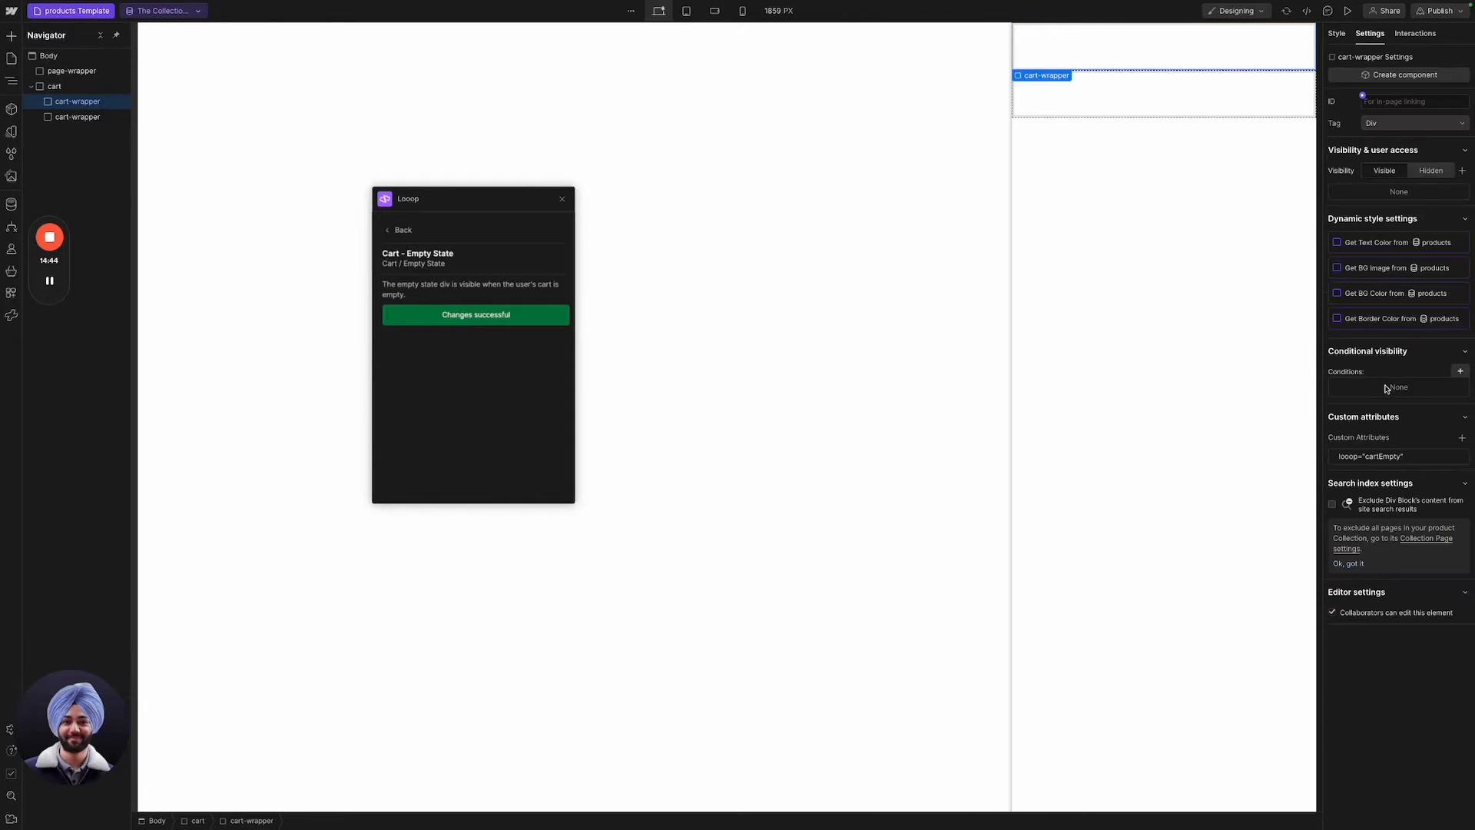
Assign Looop's Cart - Default State attribute to the second cart-wrapper and inspect the custom attribute.
{"action": "left_click", "coordinate": [398, 229]}
{"action": "left_click", "coordinate": [1050, 115]}
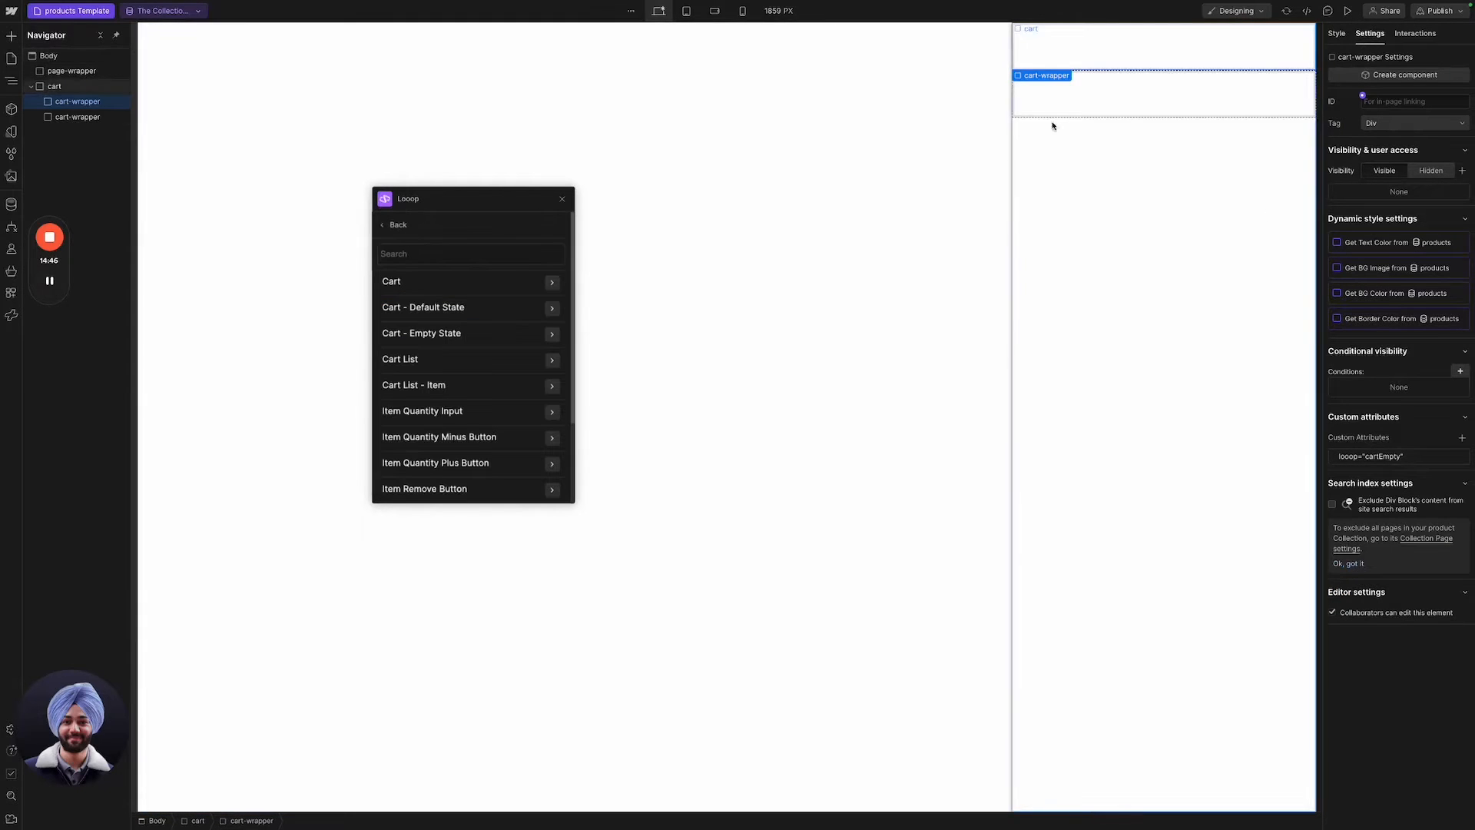
{"action": "left_click", "coordinate": [549, 311]}
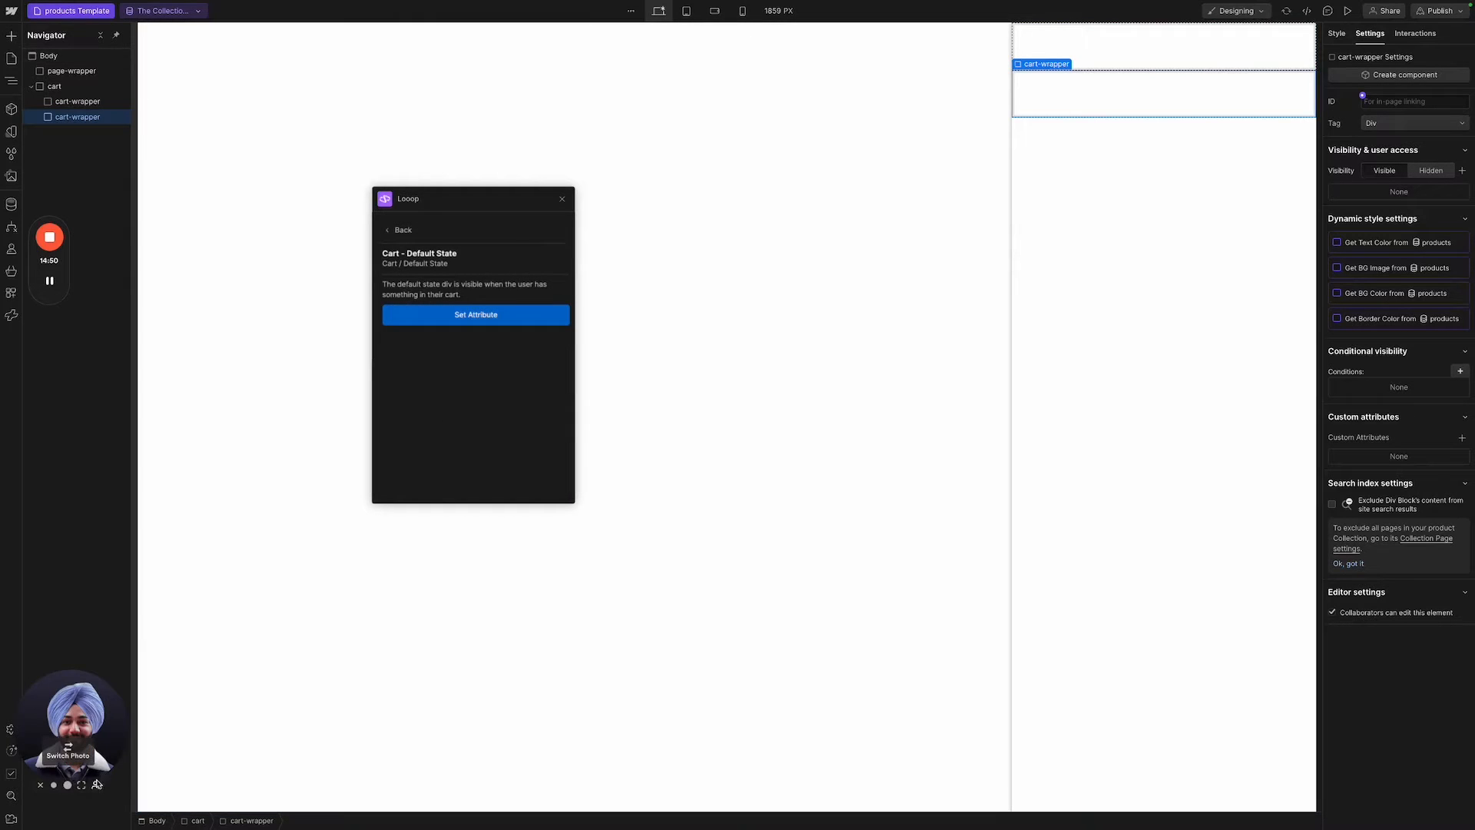
{"action": "left_click", "coordinate": [464, 318]}
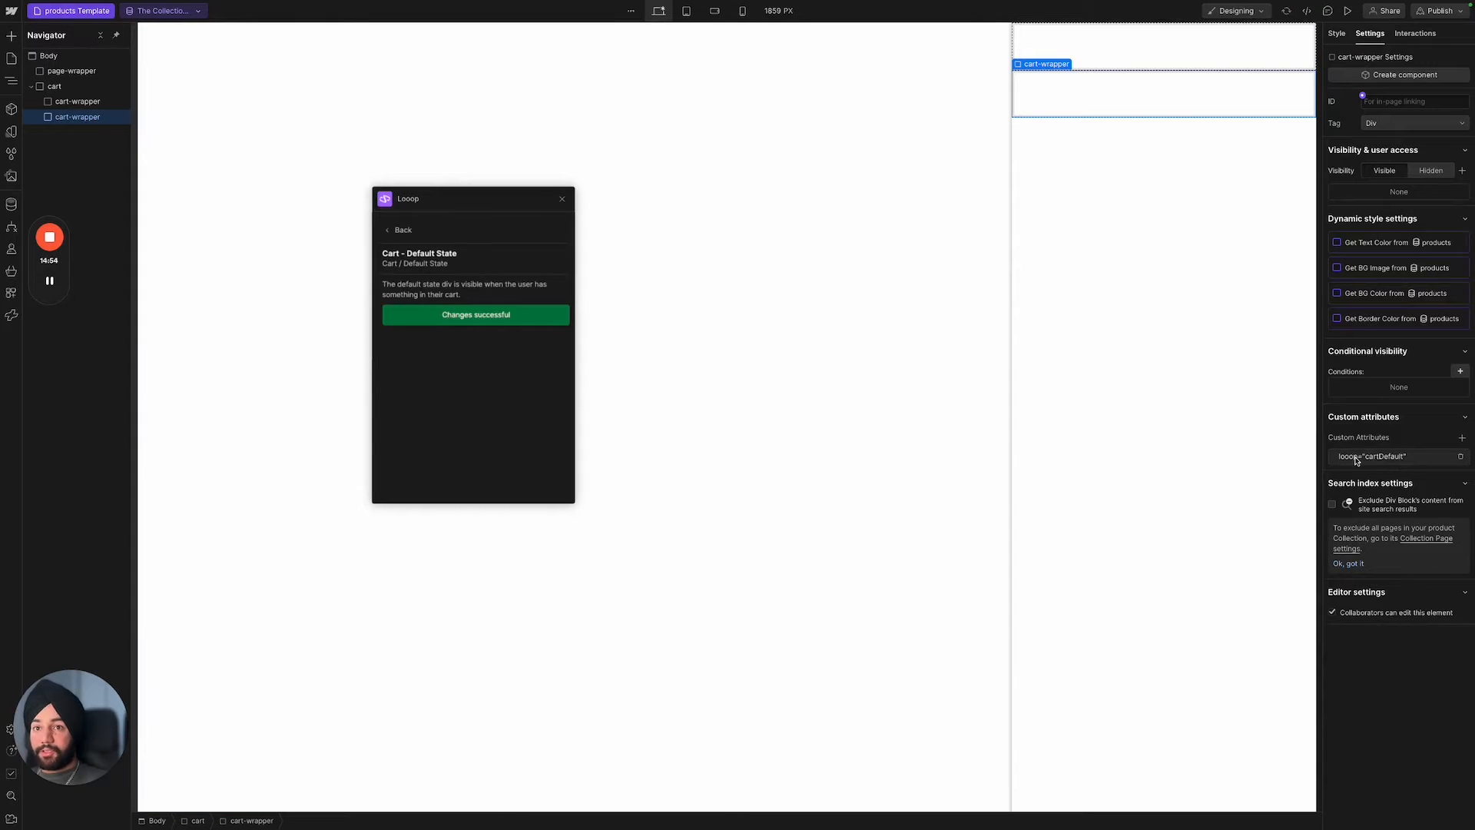
{"action": "left_click", "coordinate": [1394, 459]}
{"action": "left_click", "coordinate": [400, 230]}
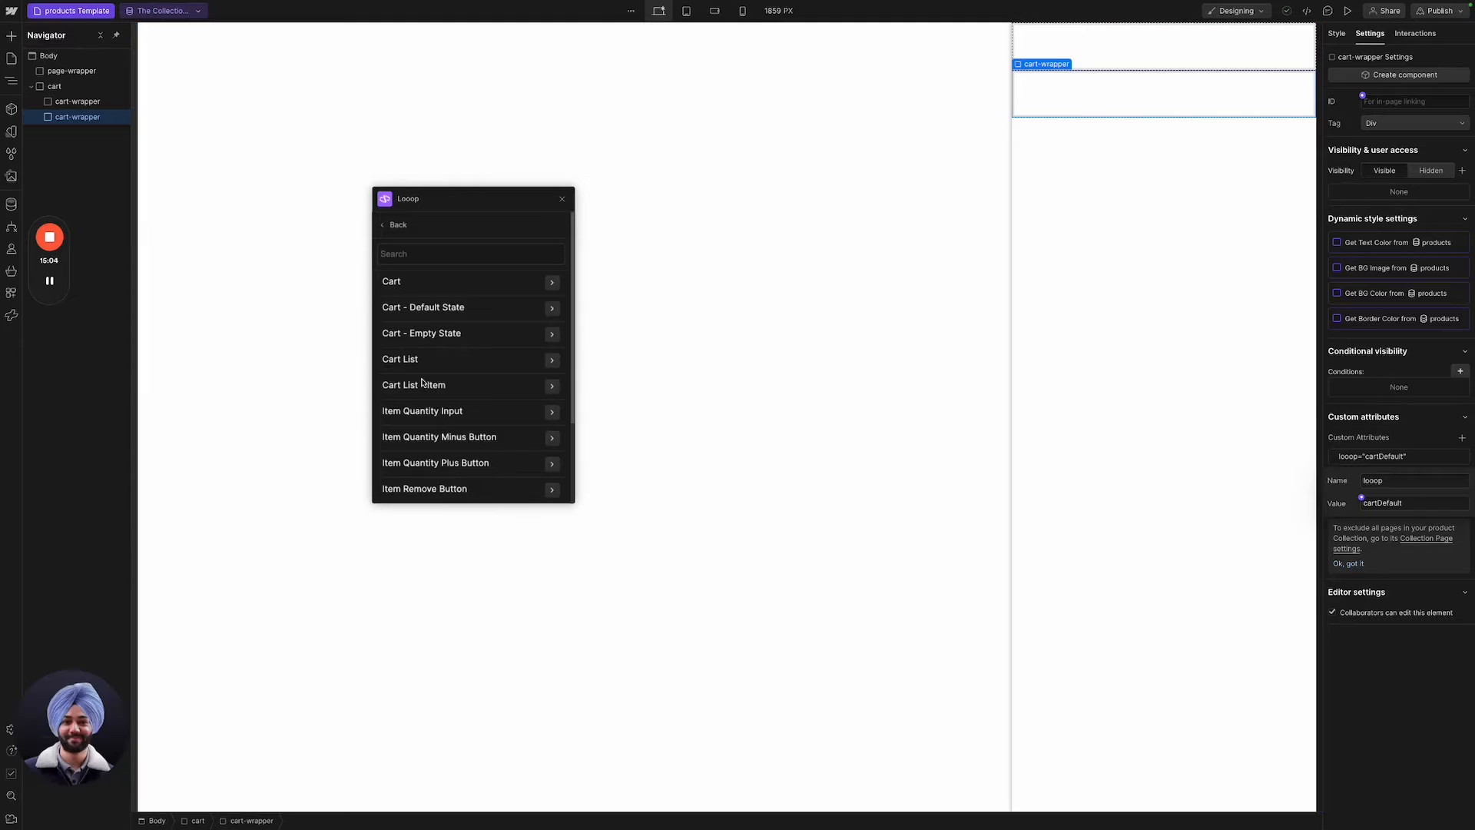
Set the cart-wrapper class to a flex layout with 1rem padding on all sides.
{"action": "left_click", "coordinate": [1112, 51]}
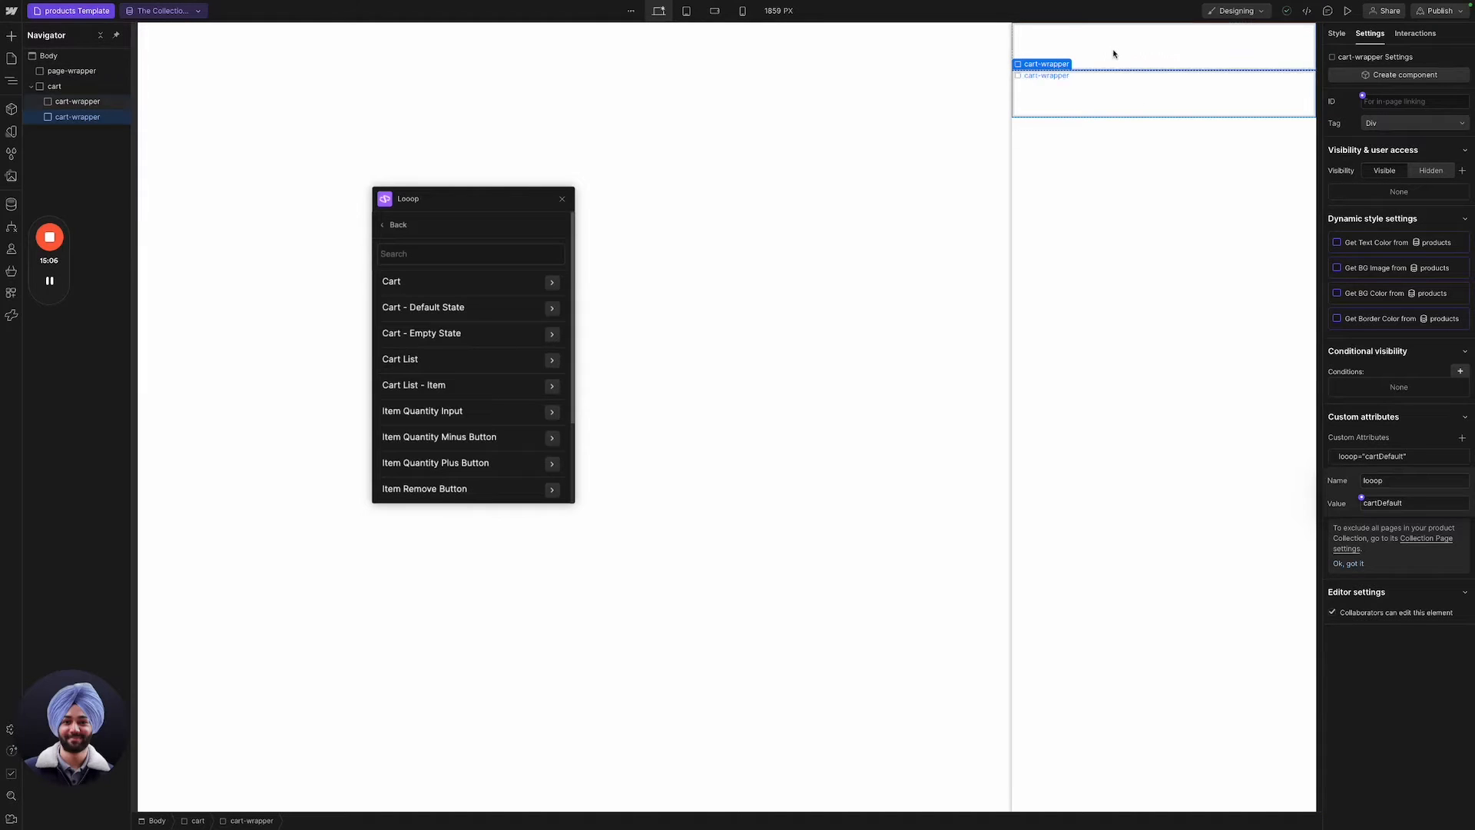
{"action": "left_click", "coordinate": [1338, 35]}
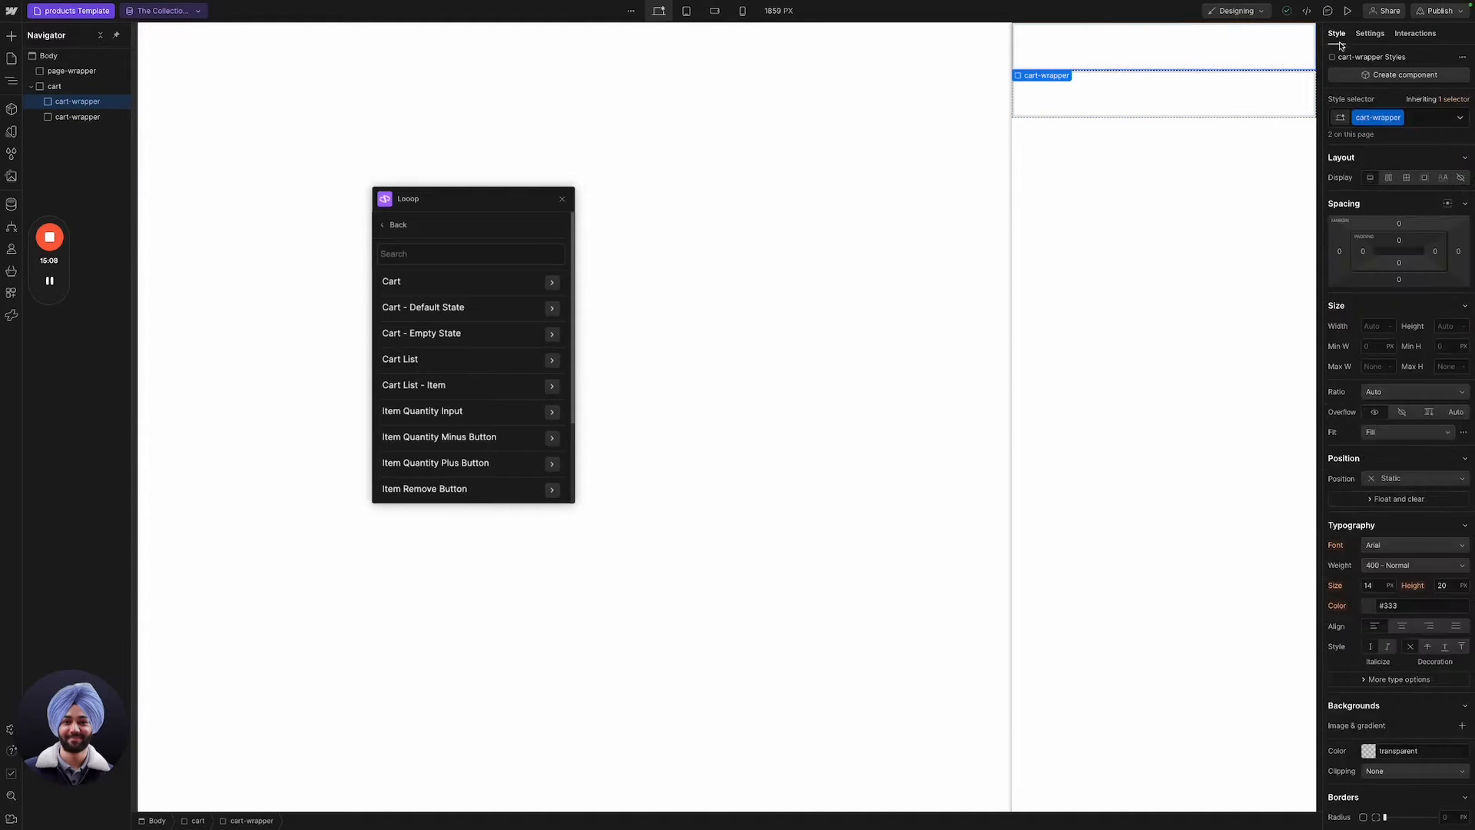
{"action": "left_click", "coordinate": [1389, 178]}
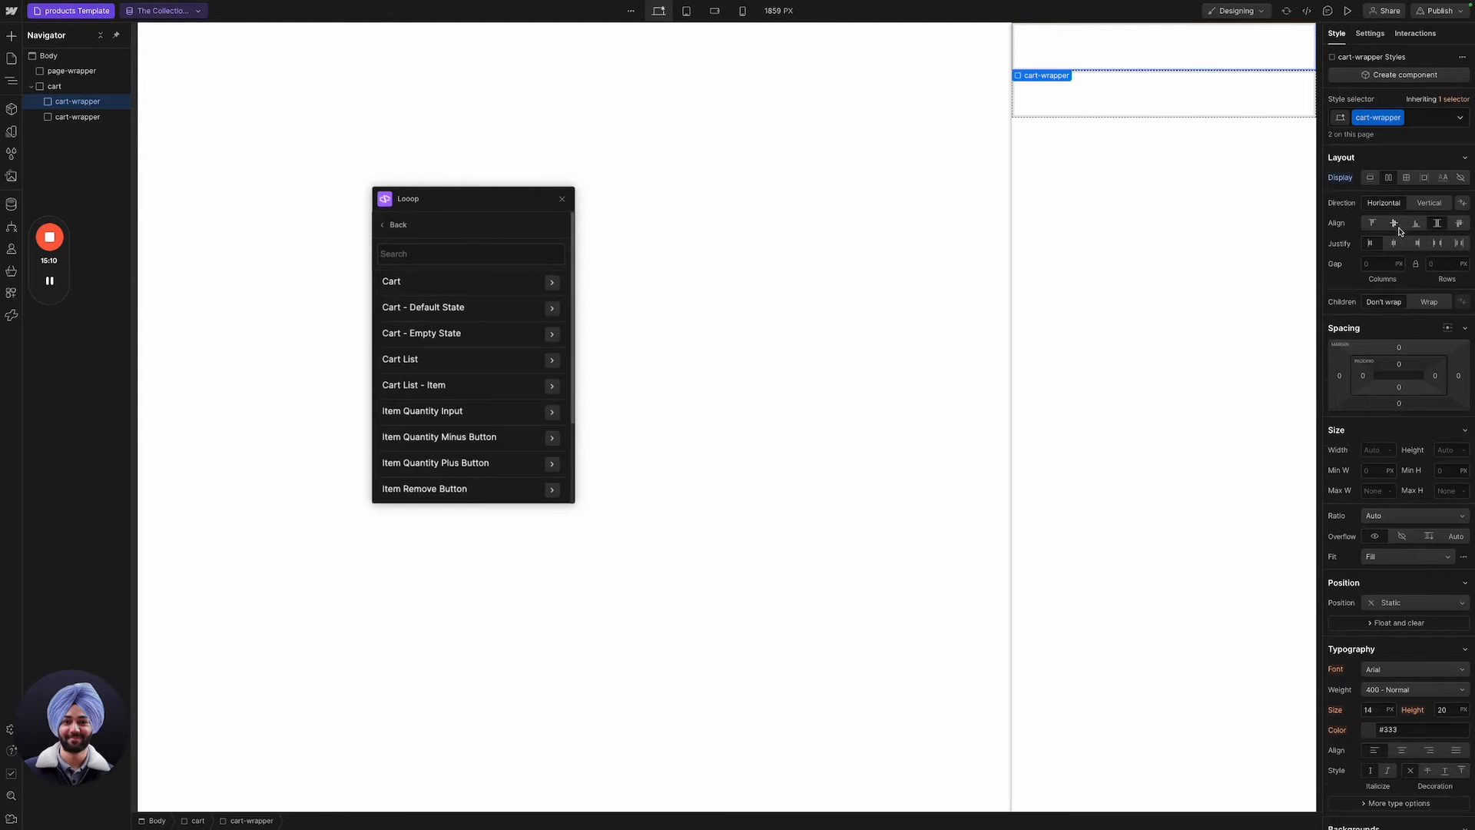
{"action": "left_click", "coordinate": [1398, 365]}
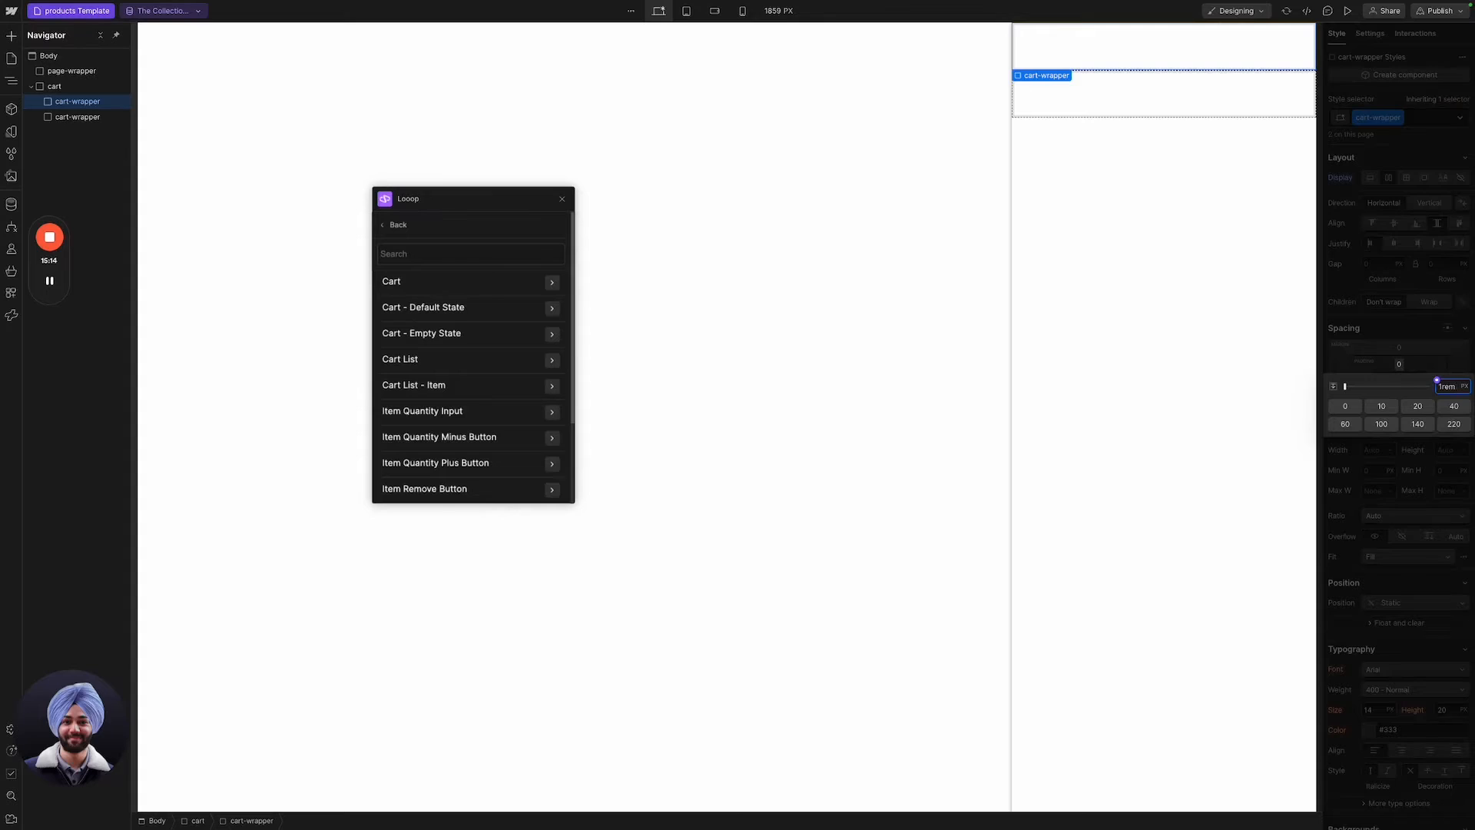
{"action": "type", "text": "1rem"}
{"action": "key", "text": "Return"}
Add a text block reading "Your cart is empty!!!" inside the first cart-wrapper.
{"action": "key", "text": "ctrl+e"}
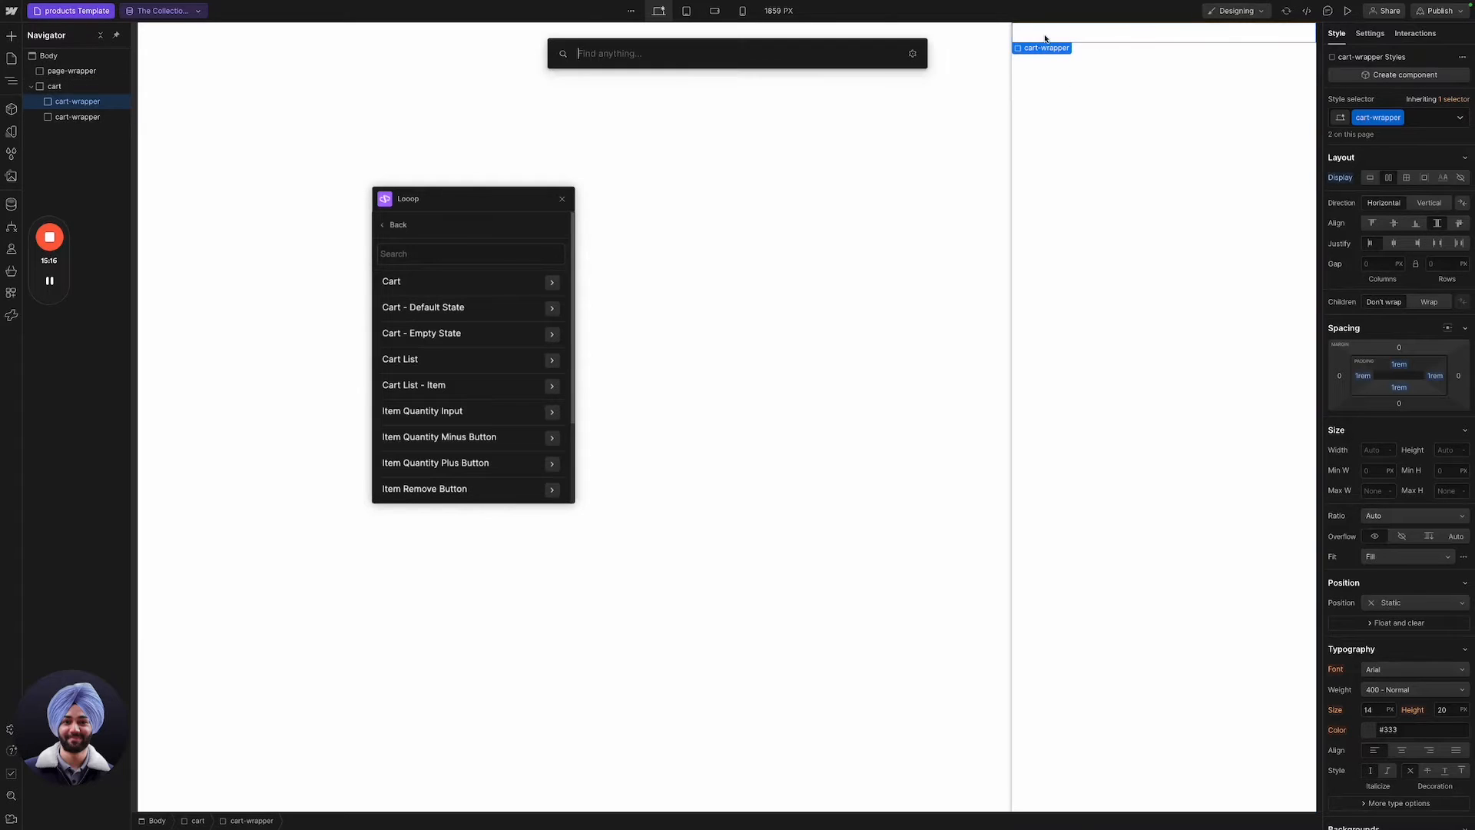
{"action": "type", "text": "tex"}
{"action": "key", "text": "Return"}
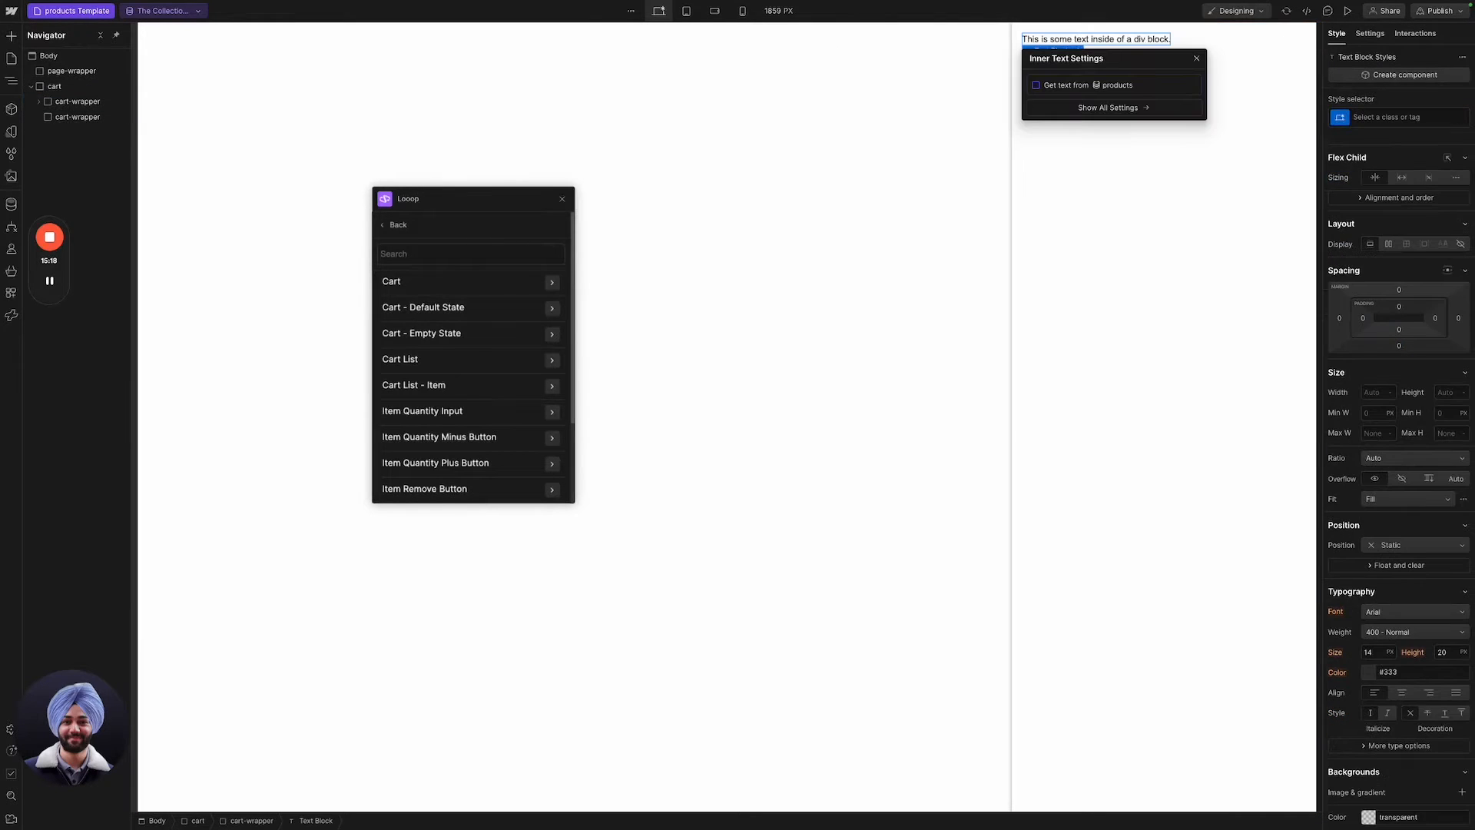
{"action": "double_click", "coordinate": [1135, 39]}
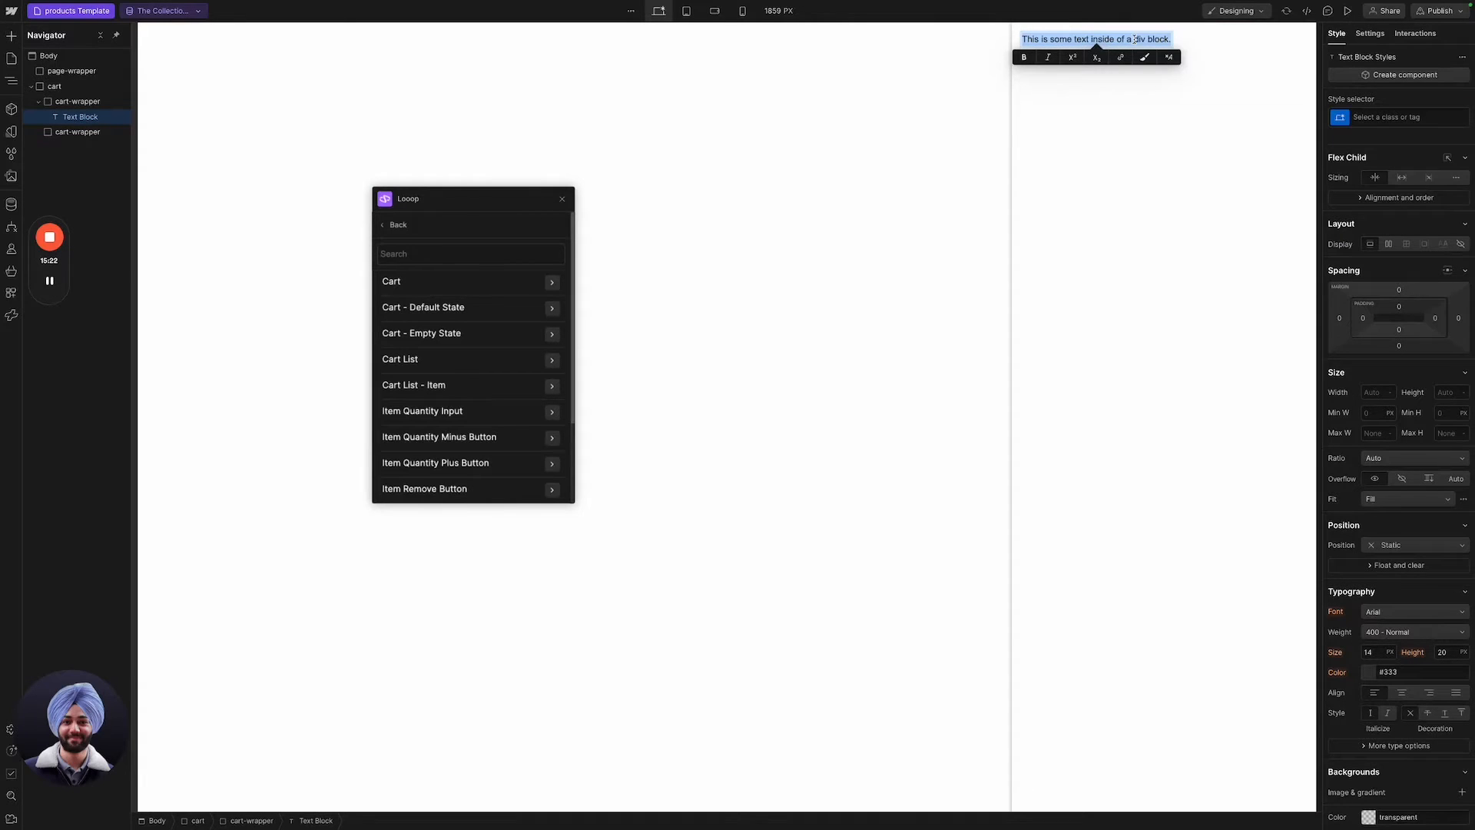
{"action": "type", "text": "Your car"}
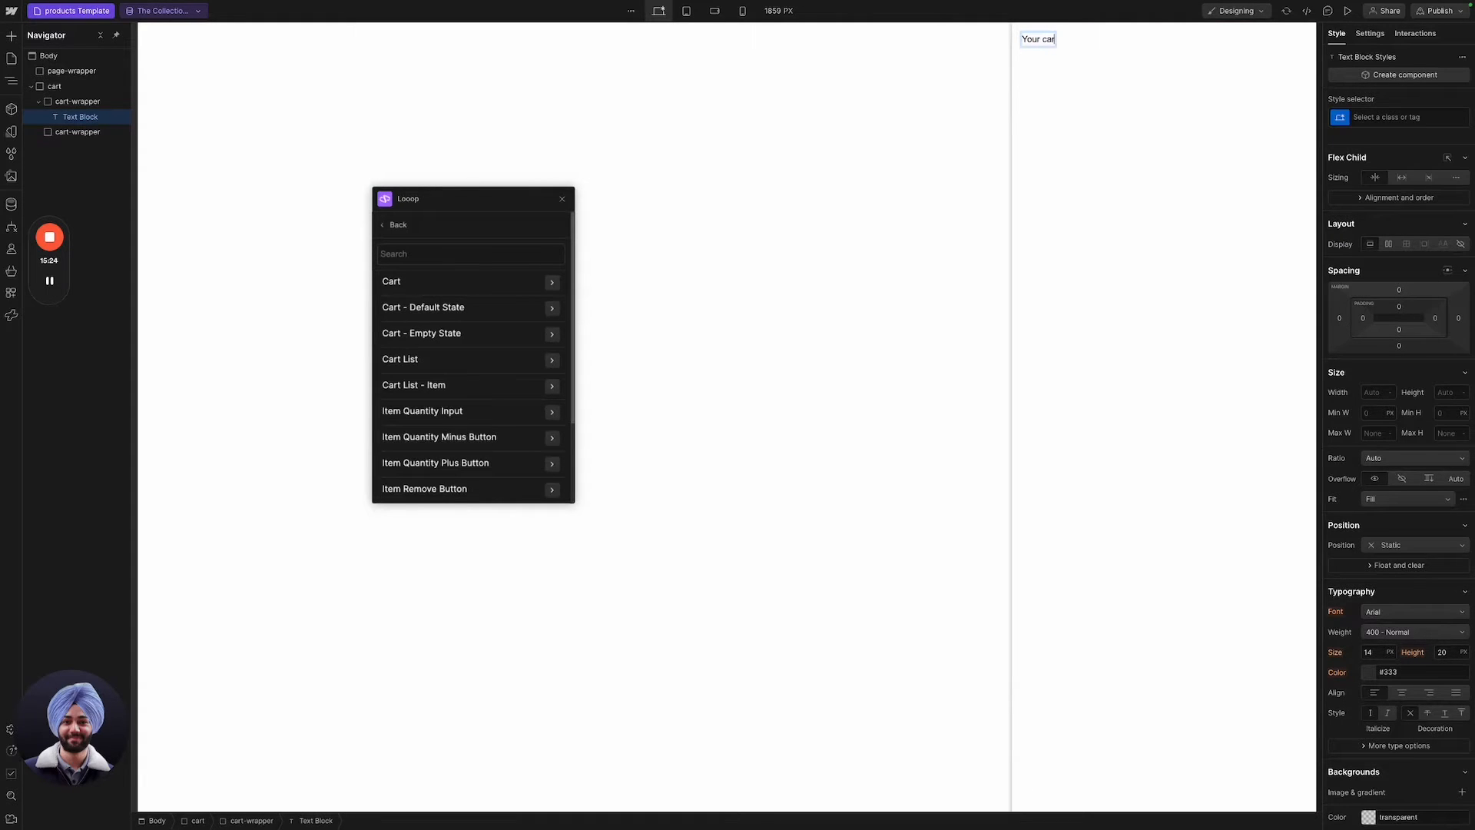
{"action": "type", "text": "t is empty!!!"}
{"action": "left_click", "coordinate": [1103, 35]}
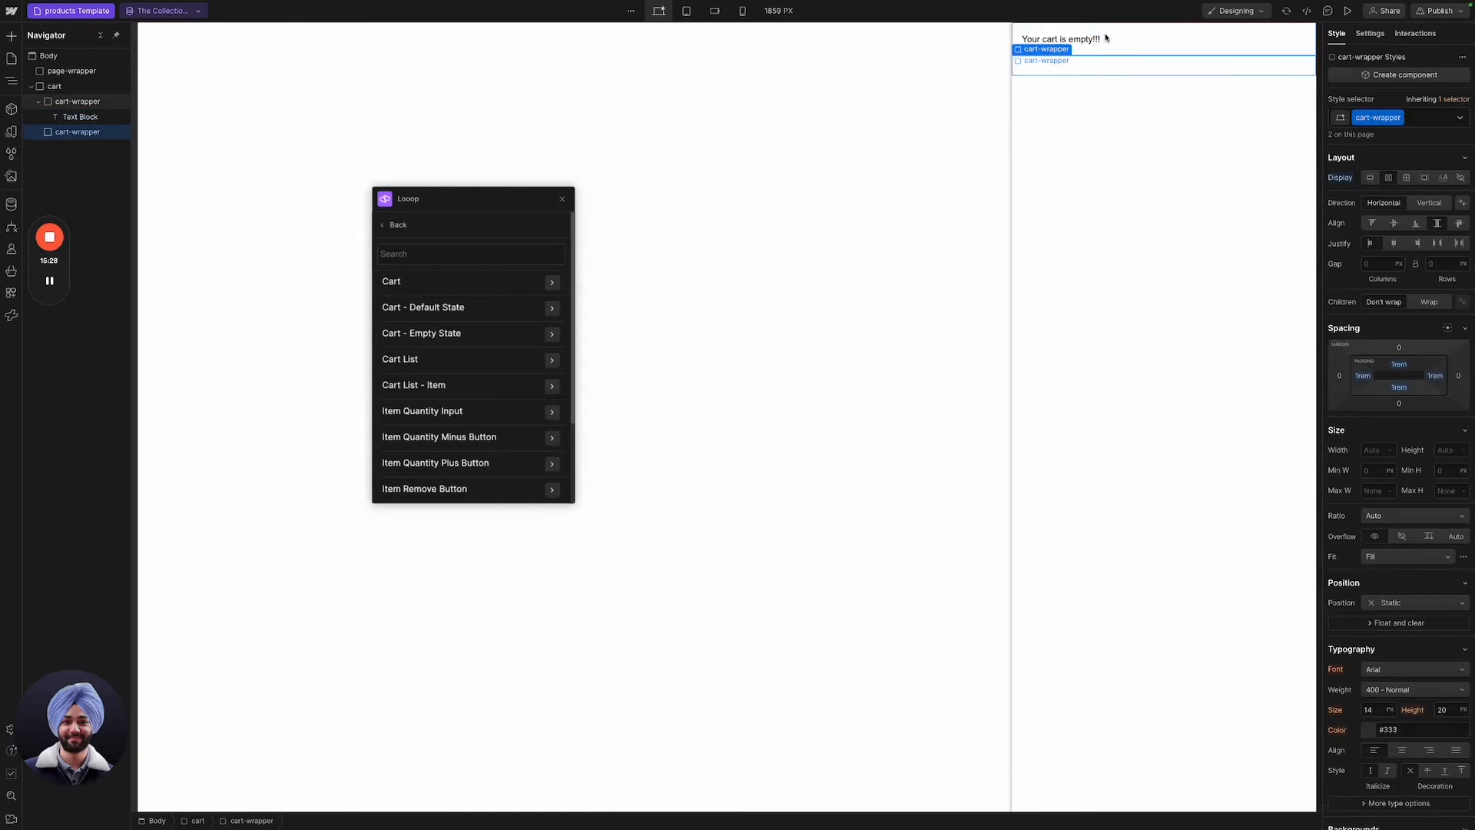
Insert a Collection List inside the second cart-wrapper.
{"action": "left_click", "coordinate": [1107, 68]}
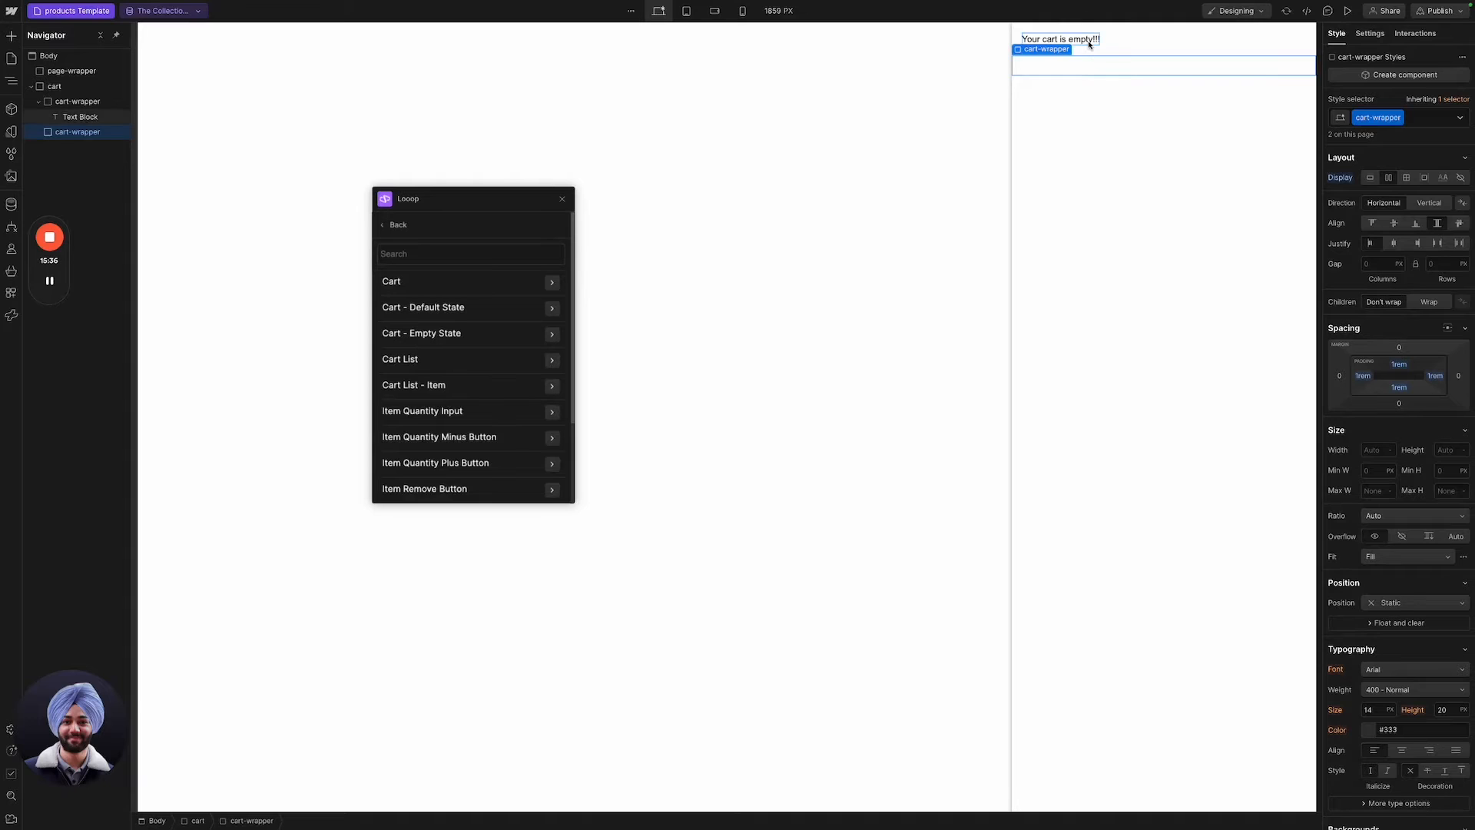
{"action": "left_click", "coordinate": [1092, 43]}
{"action": "left_click", "coordinate": [1128, 73]}
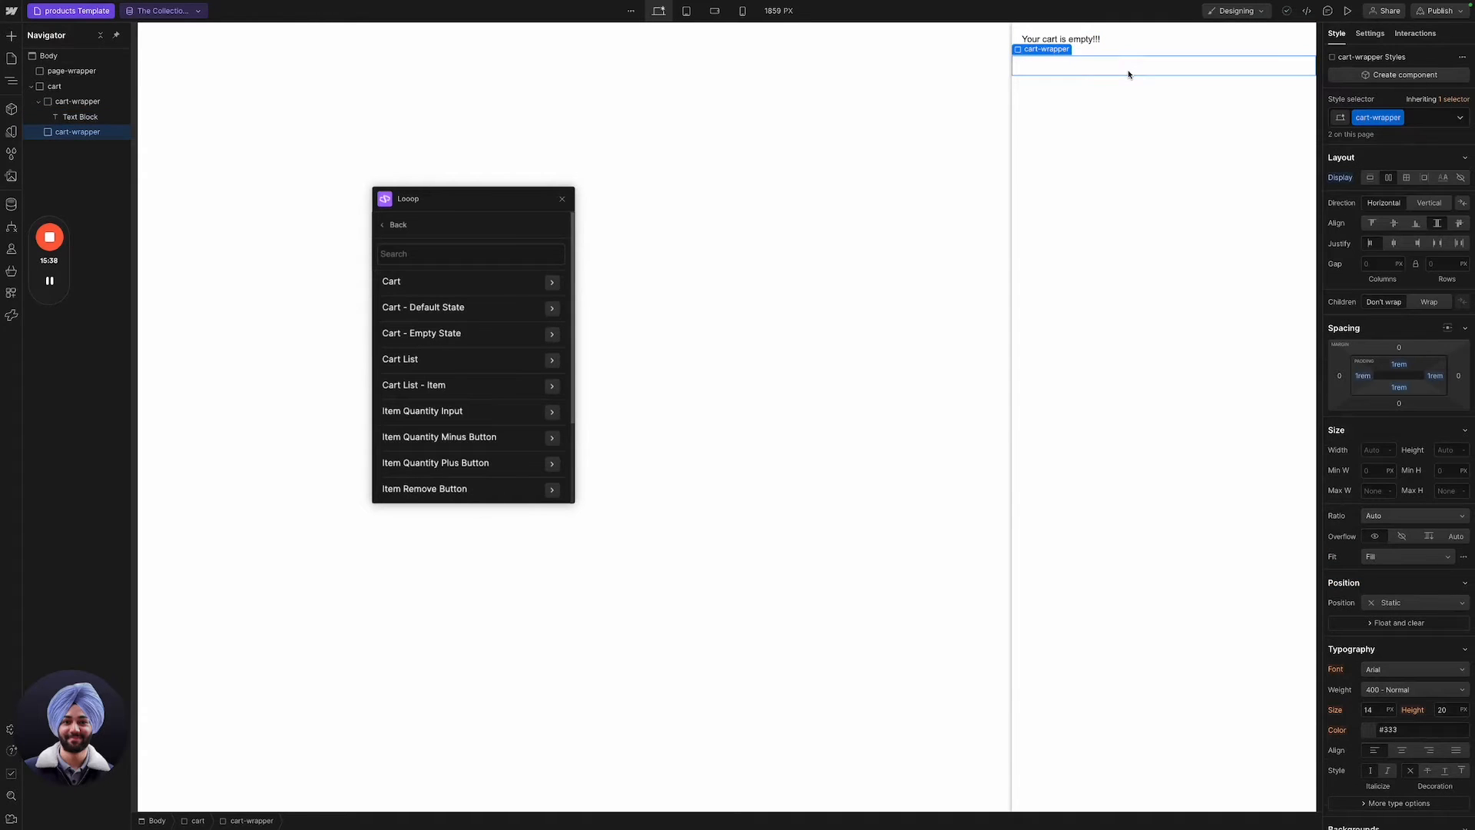
{"action": "key", "text": "super+e"}
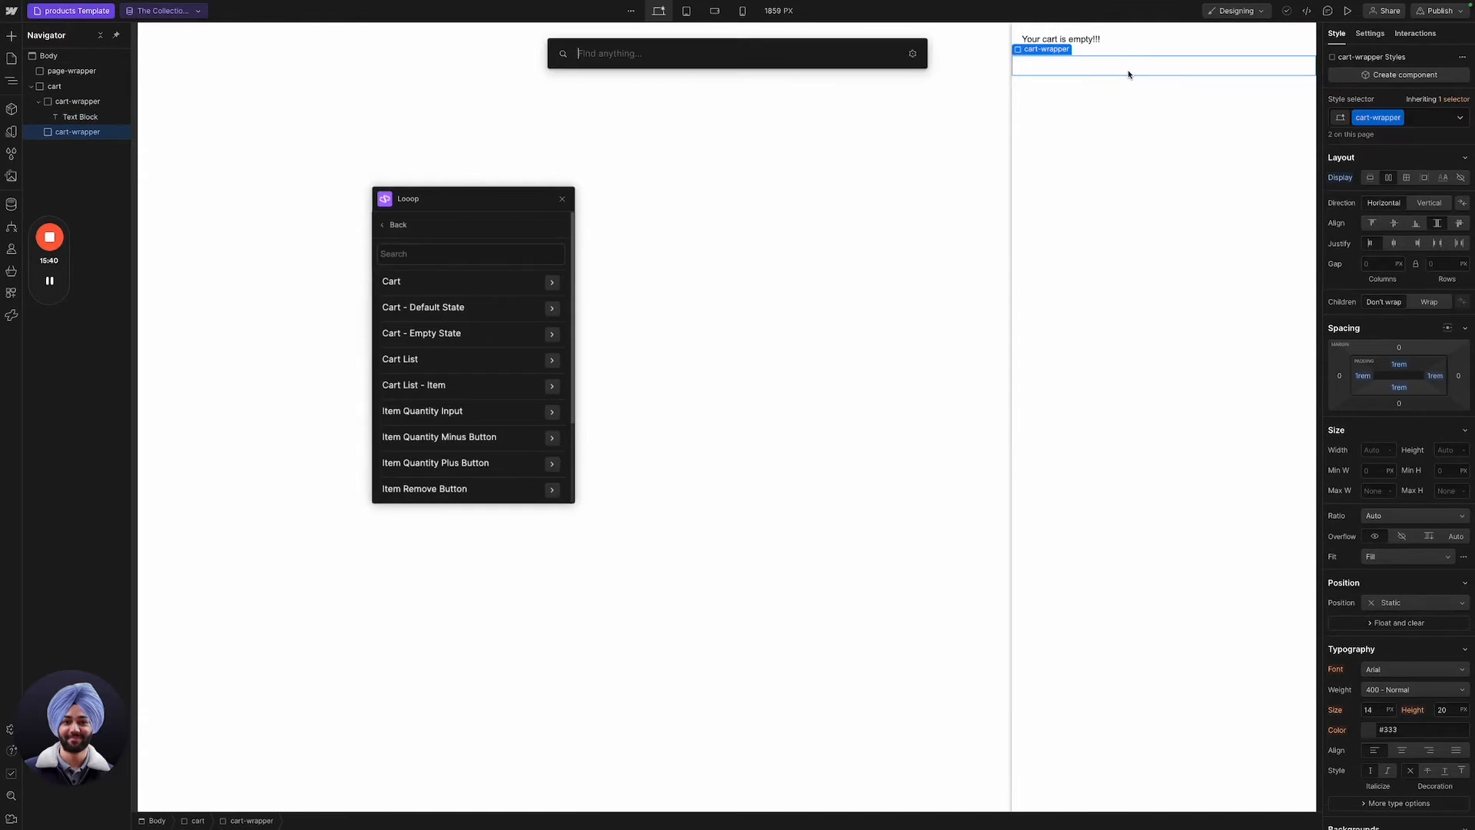
{"action": "type", "text": "coll"}
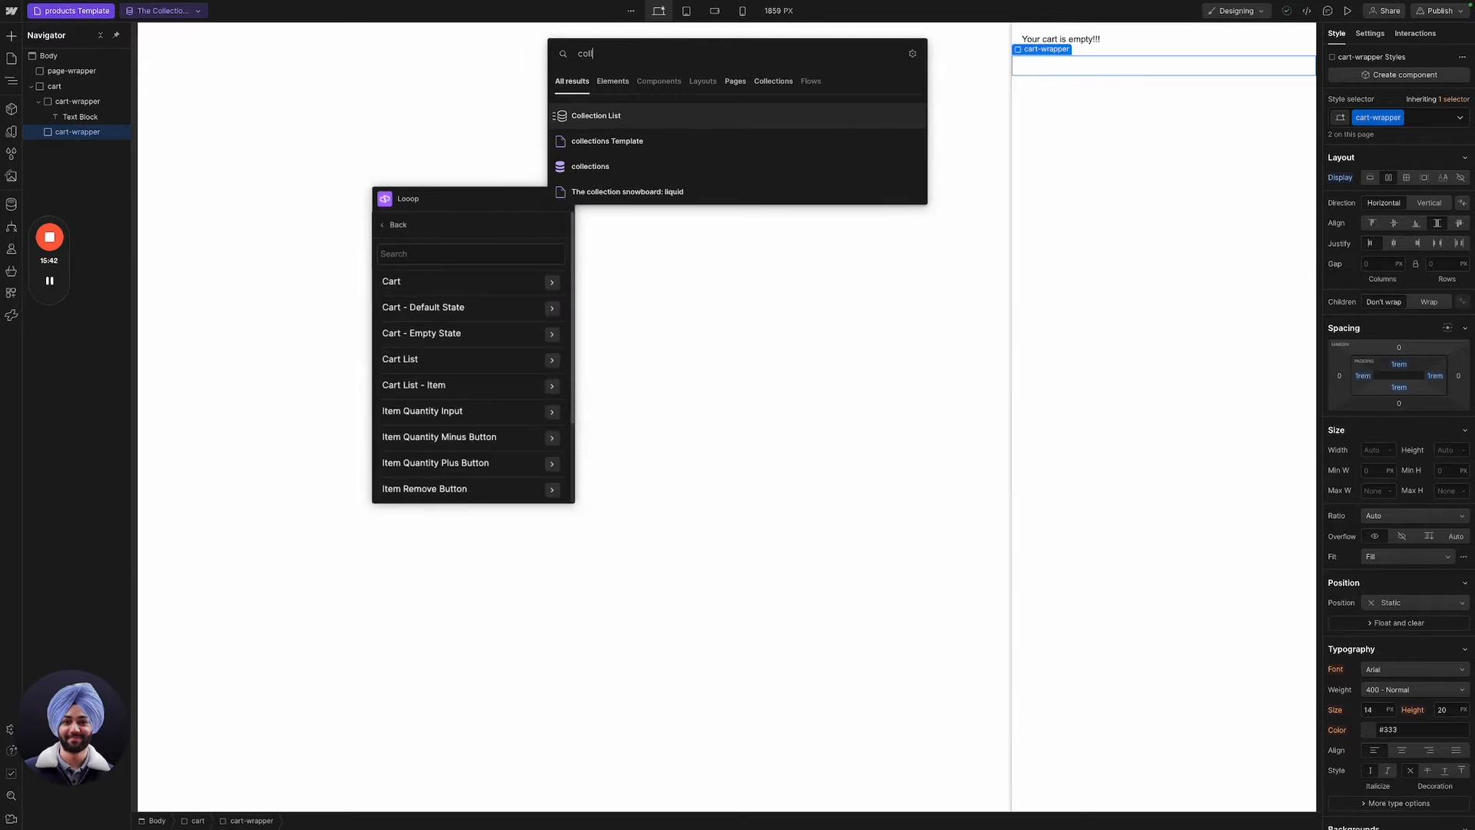
{"action": "key", "text": "Up"}
{"action": "key", "text": "Return"}
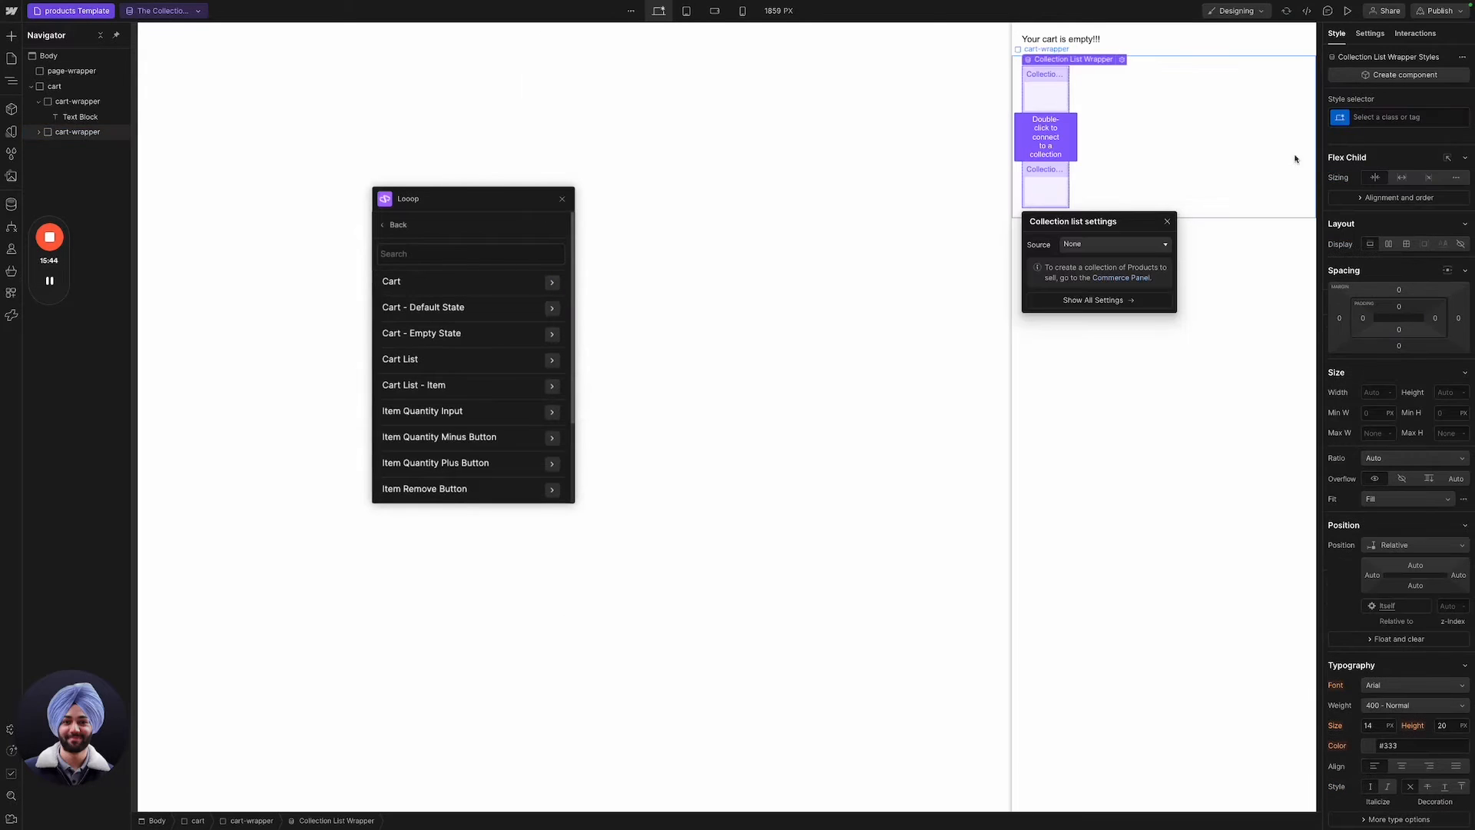
Set the Collection List Wrapper's width to 100% and its source to the variants collection.
{"action": "left_click", "coordinate": [1371, 391]}
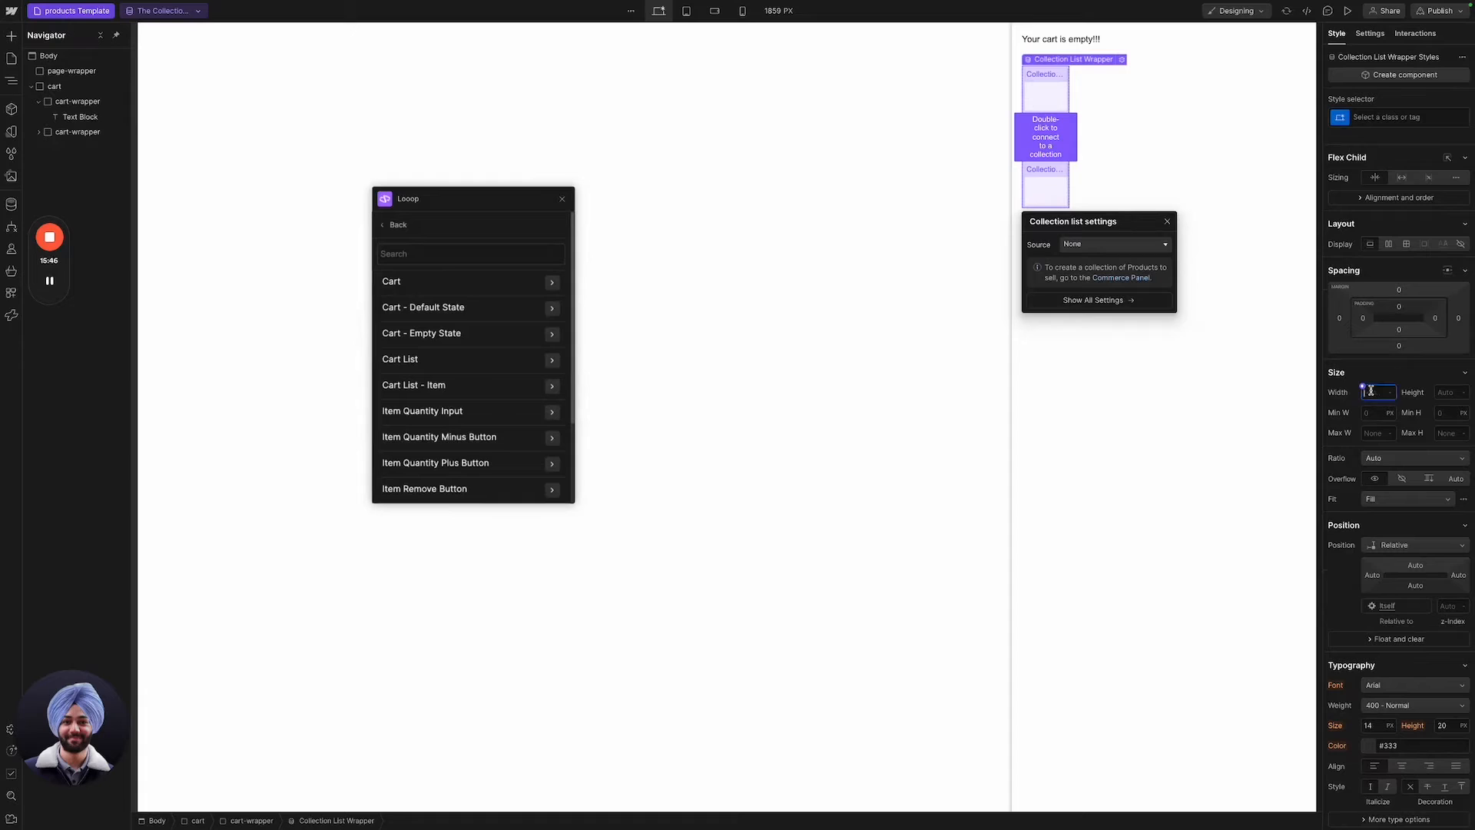
{"action": "type", "text": "100%"}
{"action": "key", "text": "BackSpace"}
{"action": "key", "text": "BackSpace"}
{"action": "key", "text": "BackSpace"}
{"action": "key", "text": "Return"}
{"action": "left_click", "coordinate": [1111, 244]}
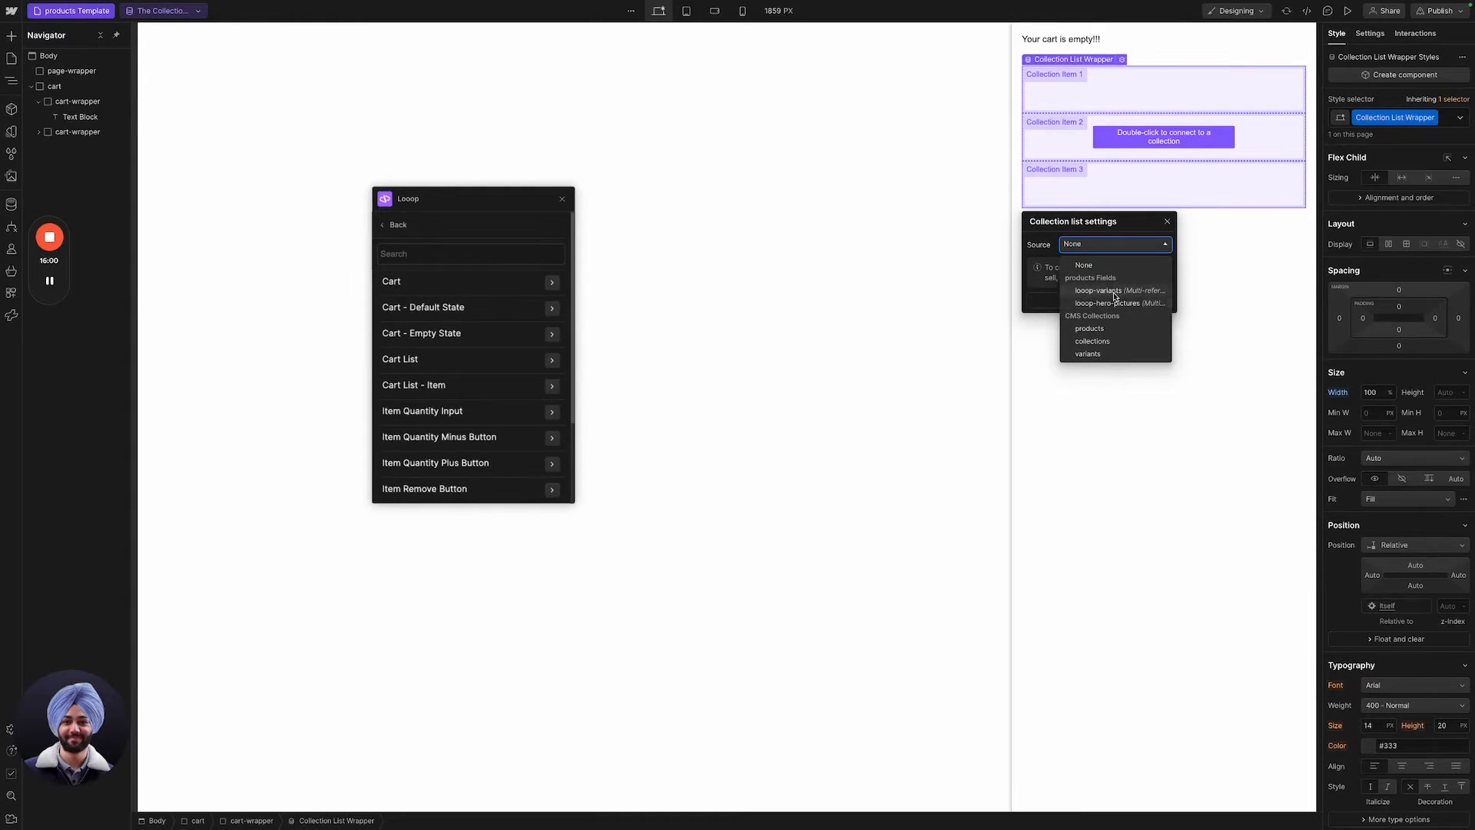
{"action": "left_click", "coordinate": [1117, 357]}
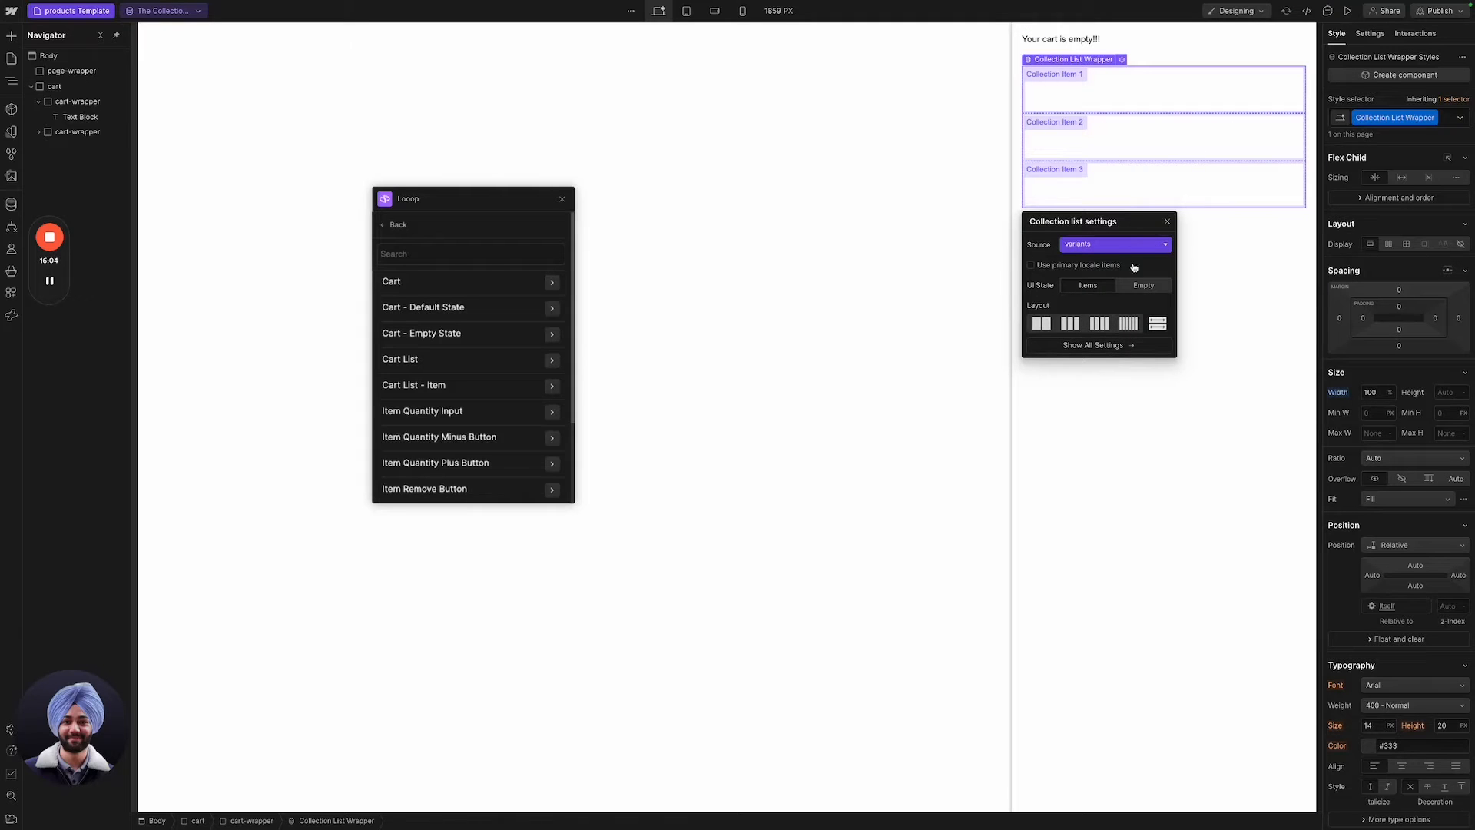
Add a div block inside the variants list's Collection Item.
{"action": "left_click", "coordinate": [1149, 86]}
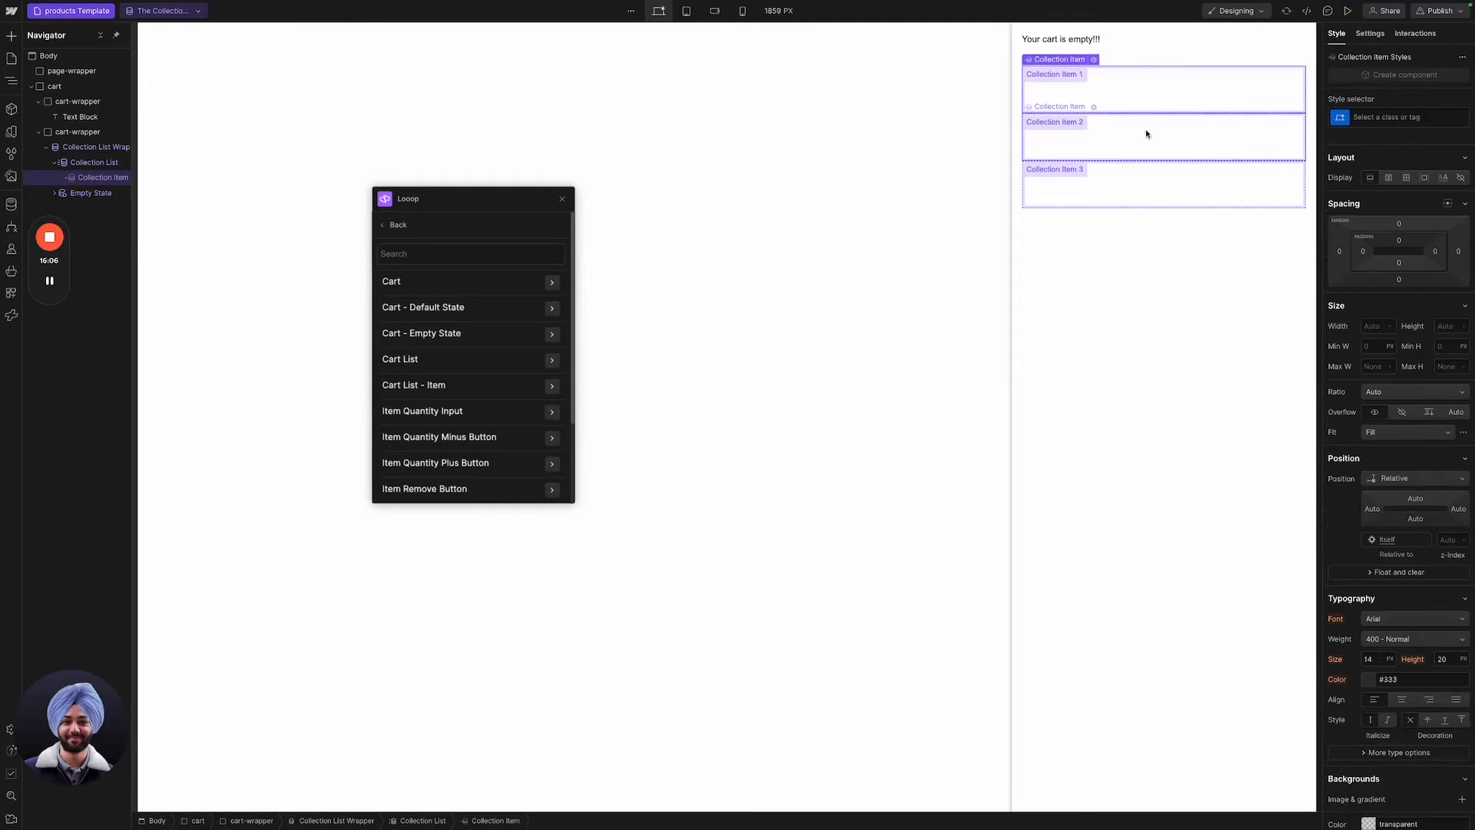
{"action": "key", "text": "super+e"}
{"action": "type", "text": "di"}
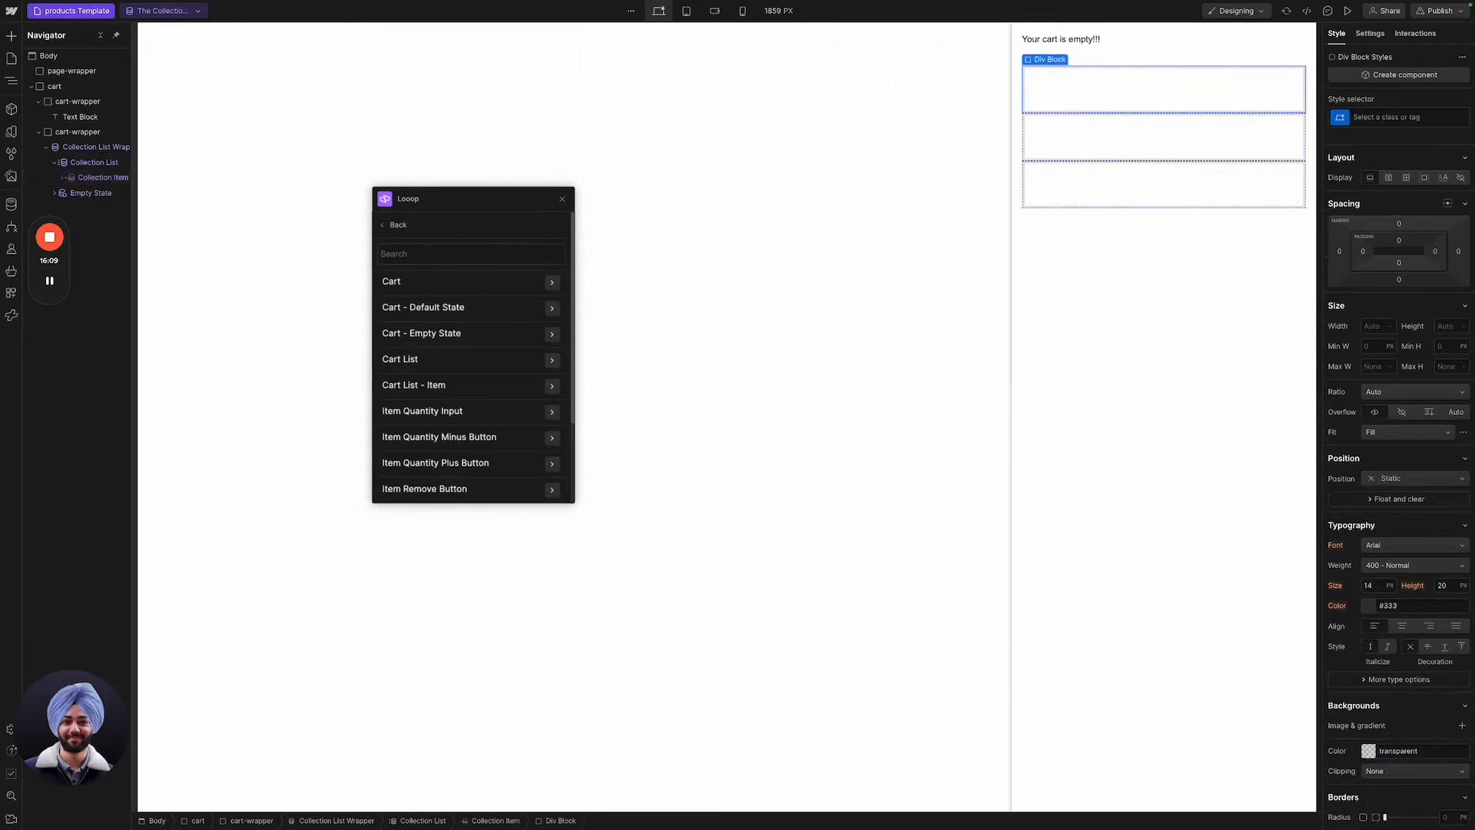
Assign Looop's Cart List attribute to the Collection List and check its custom attributes.
{"action": "left_click", "coordinate": [53, 86]}
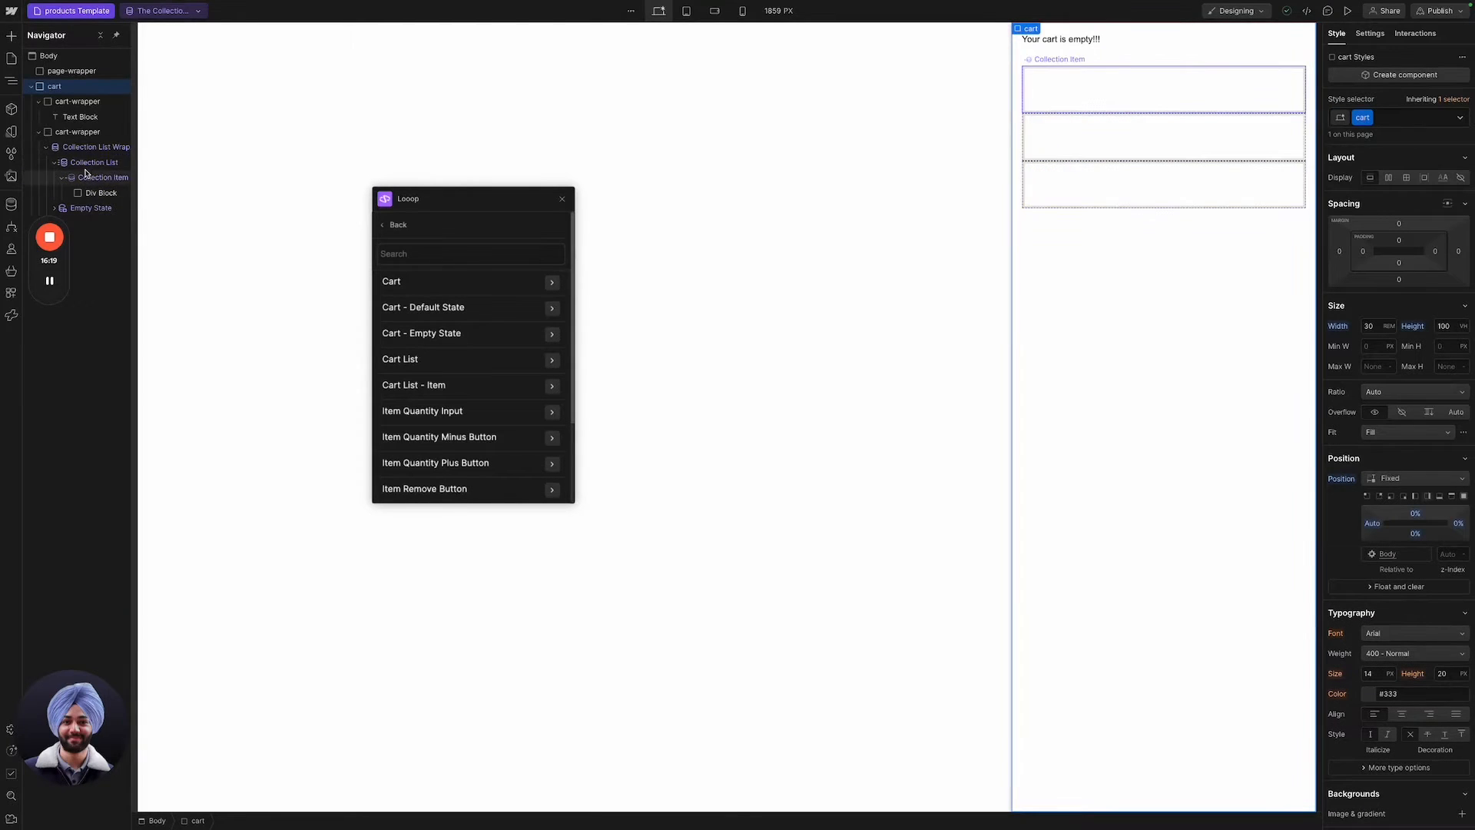
{"action": "left_click", "coordinate": [92, 164]}
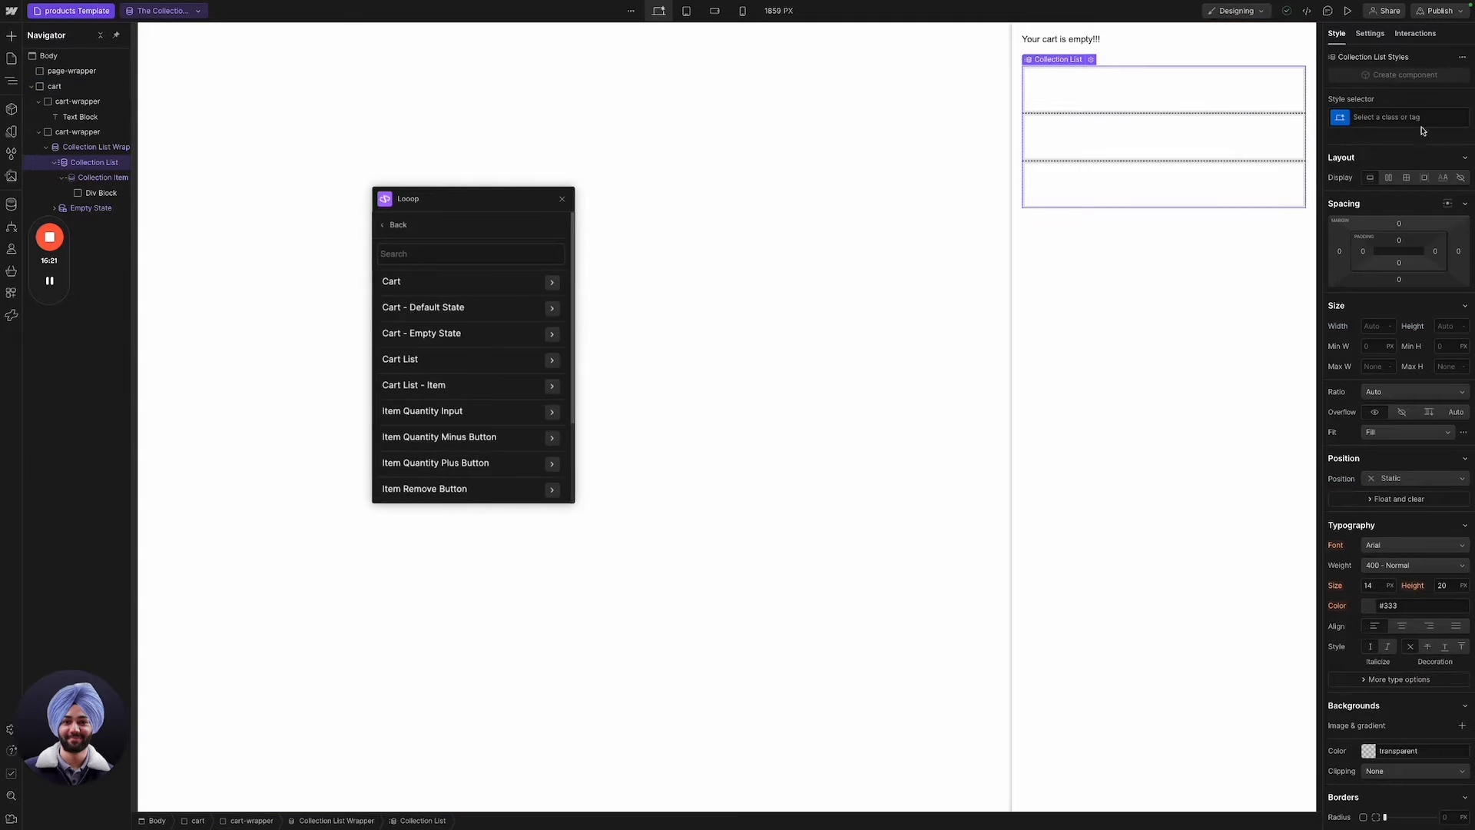
{"action": "left_click", "coordinate": [551, 361]}
{"action": "left_click", "coordinate": [511, 339]}
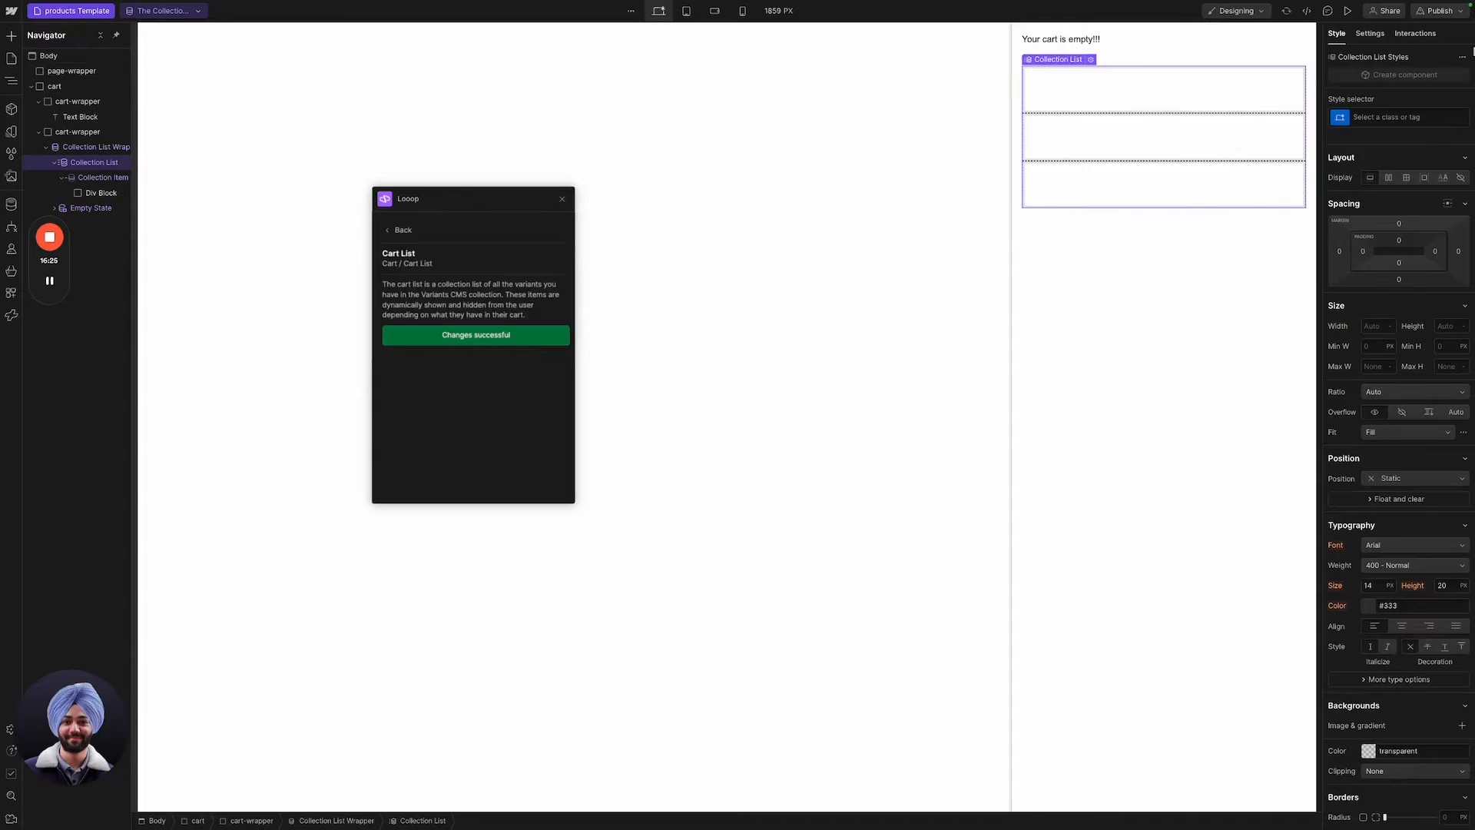
{"action": "left_click", "coordinate": [1370, 33]}
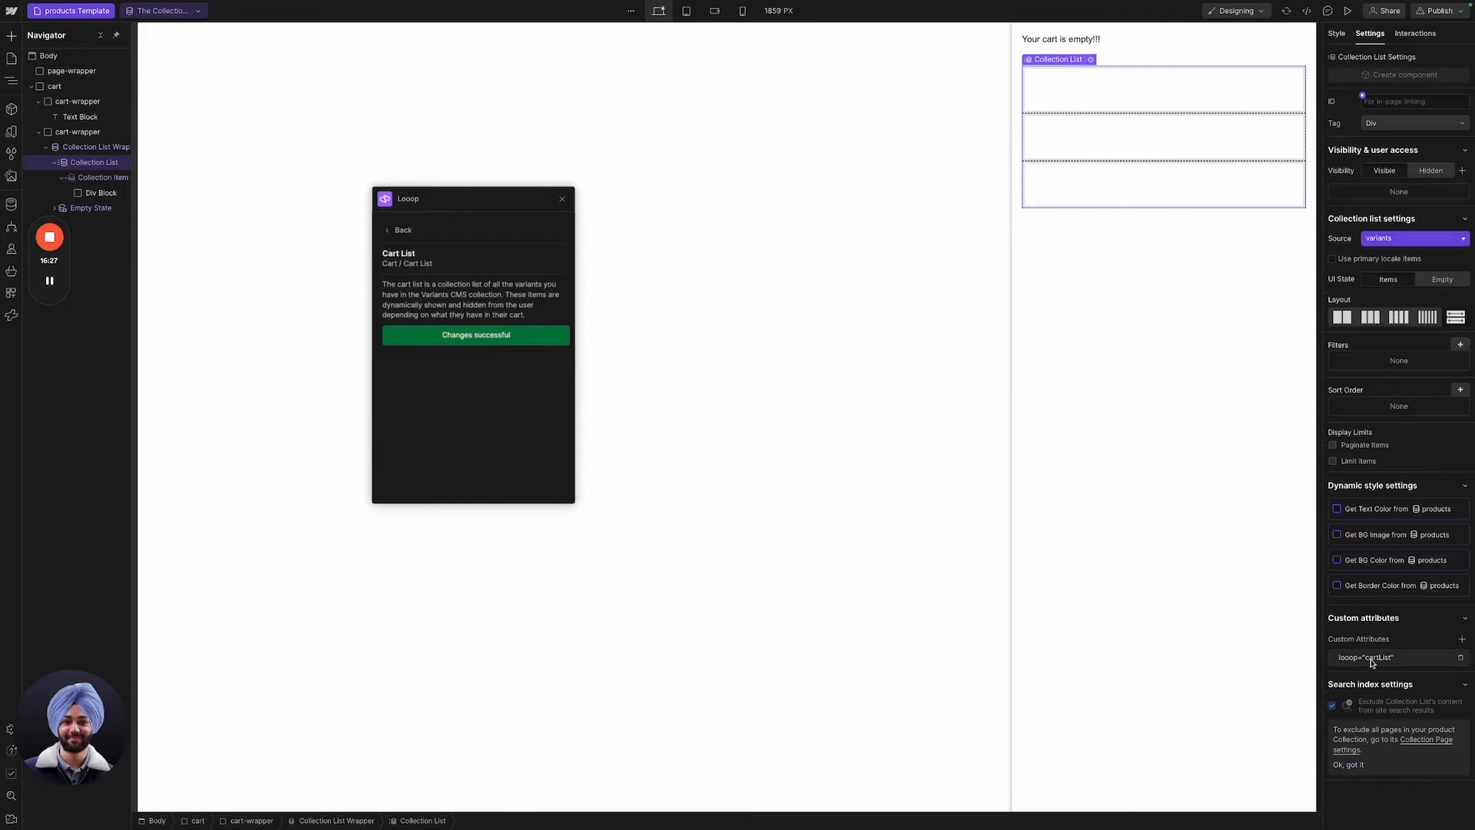
Assign Looop's Cart List - Item attribute to the Collection Item.
{"action": "left_click", "coordinate": [82, 178]}
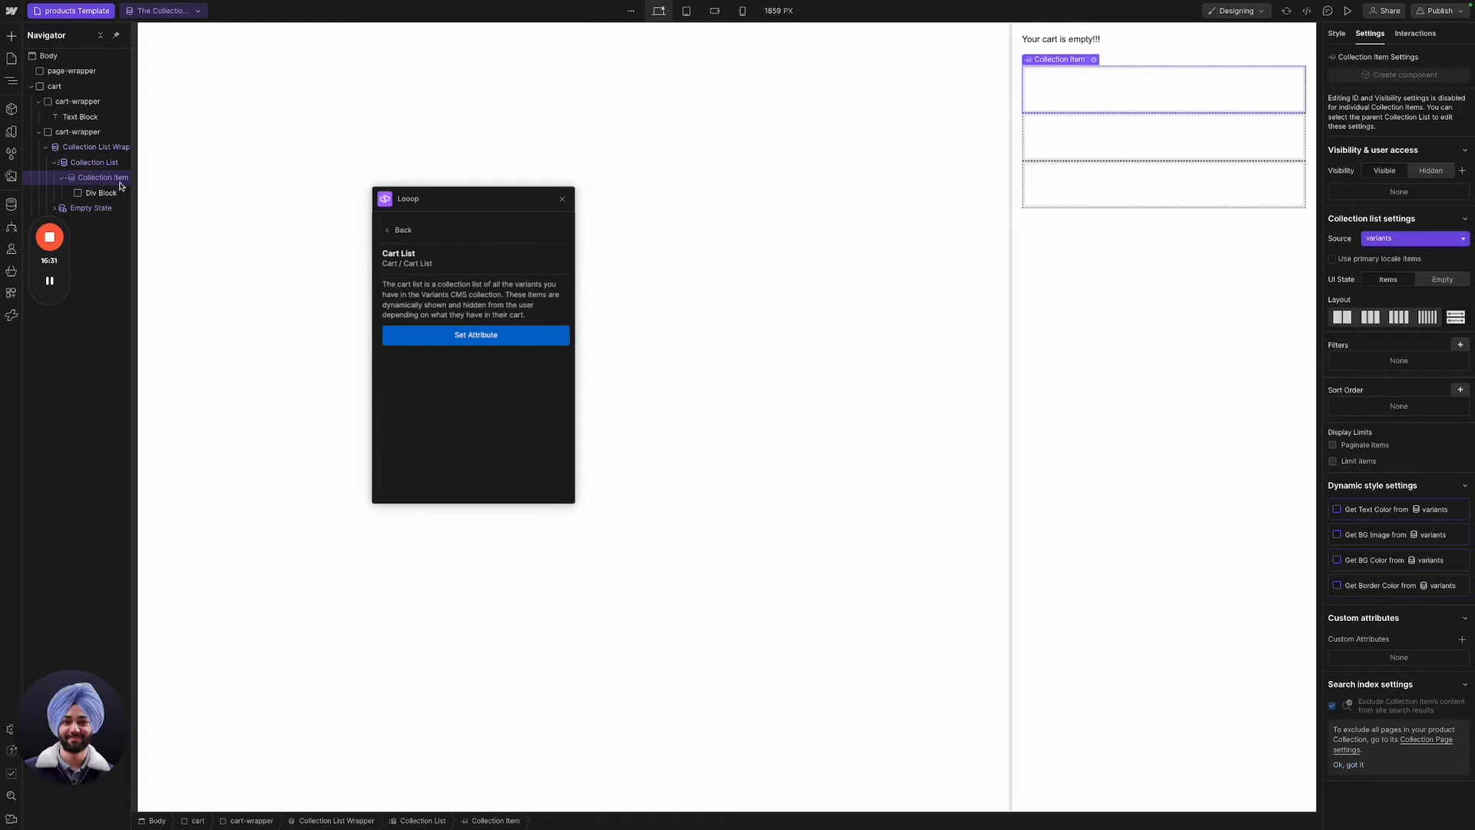
{"action": "left_click", "coordinate": [401, 230]}
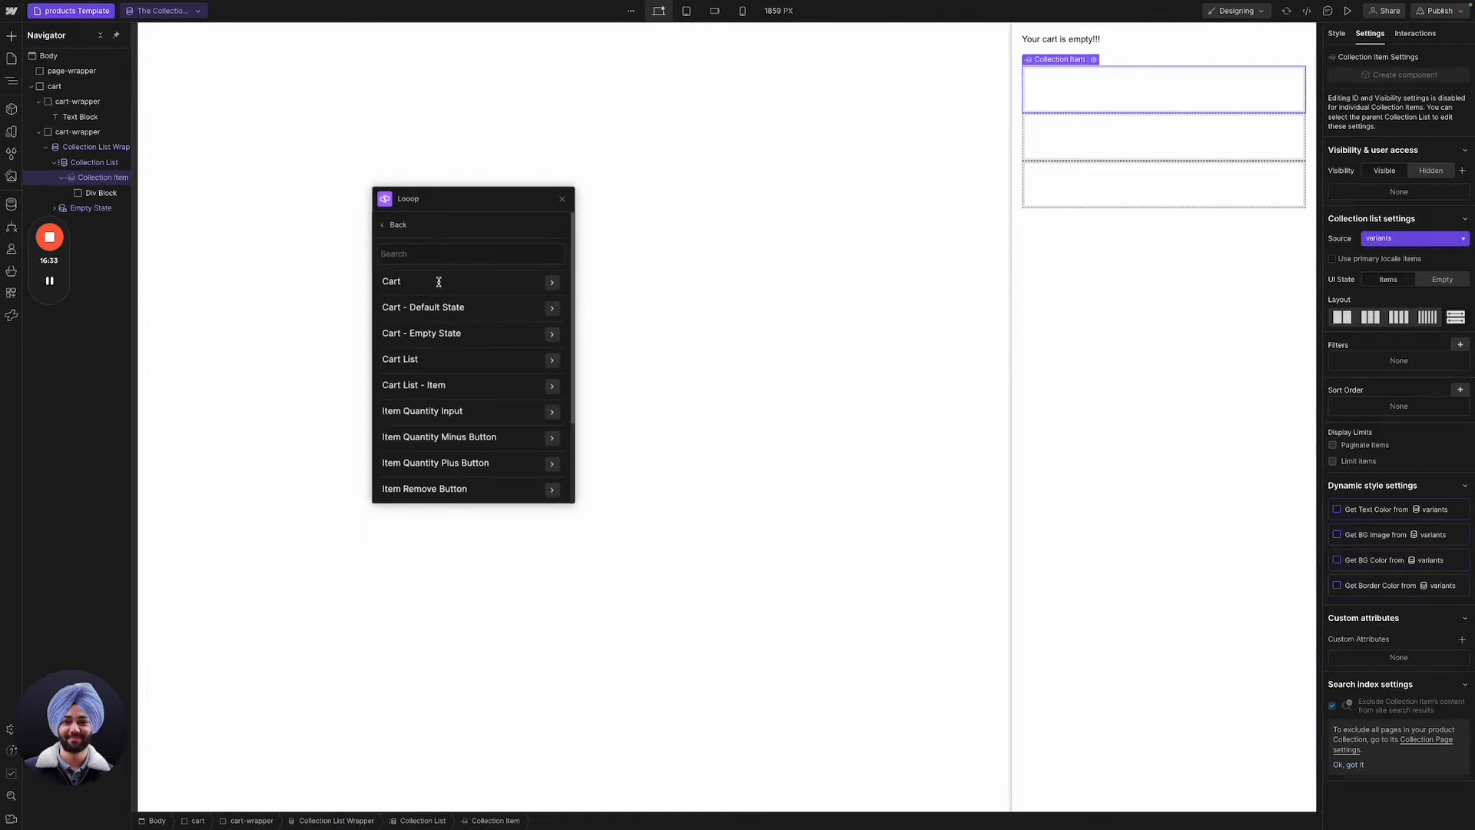
{"action": "left_click", "coordinate": [546, 386]}
{"action": "left_click", "coordinate": [501, 318]}
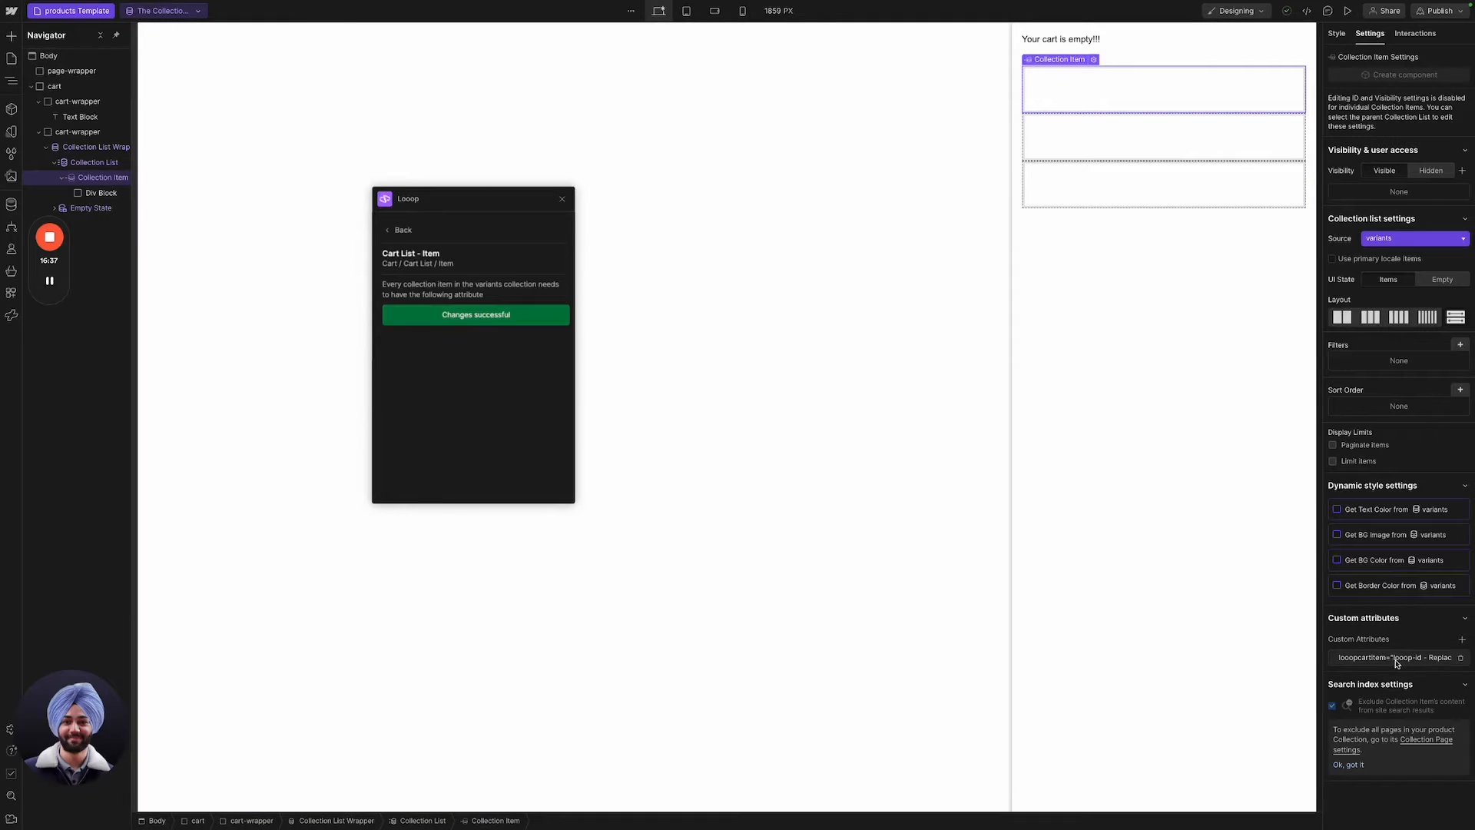
Connect the Collection Item's looopcartitem attribute value to the looop-id field of the variants collection.
{"action": "left_click", "coordinate": [1396, 661]}
{"action": "left_click", "coordinate": [1428, 704]}
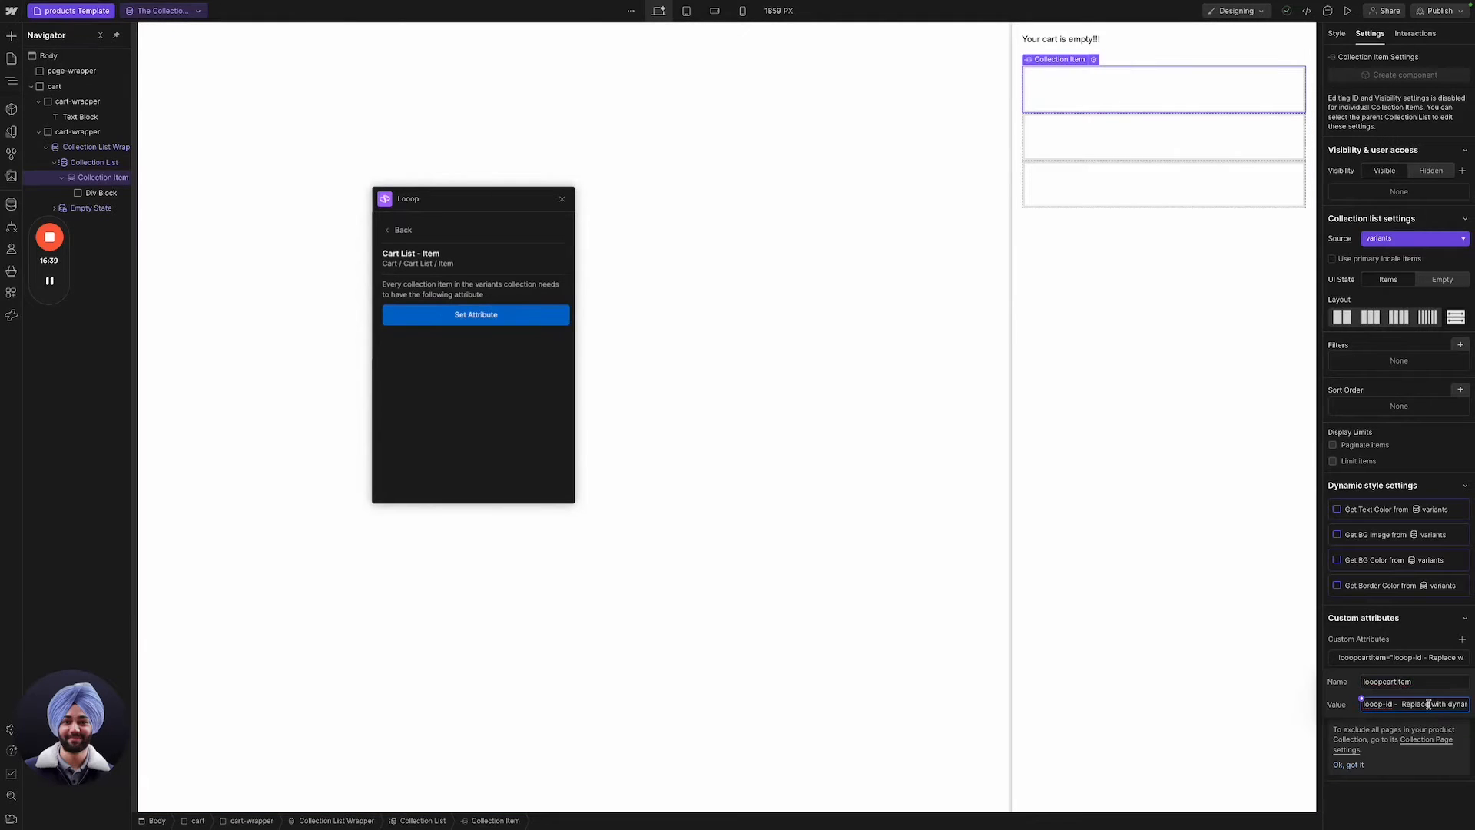
{"action": "key", "text": "Right"}
{"action": "key", "text": "Right"}
{"action": "key", "text": "Right"}
{"action": "key", "text": "Right"}
{"action": "key", "text": "Right"}
{"action": "key", "text": "Right"}
{"action": "key", "text": "Right"}
{"action": "key", "text": "Right"}
{"action": "left_click", "coordinate": [1362, 699]}
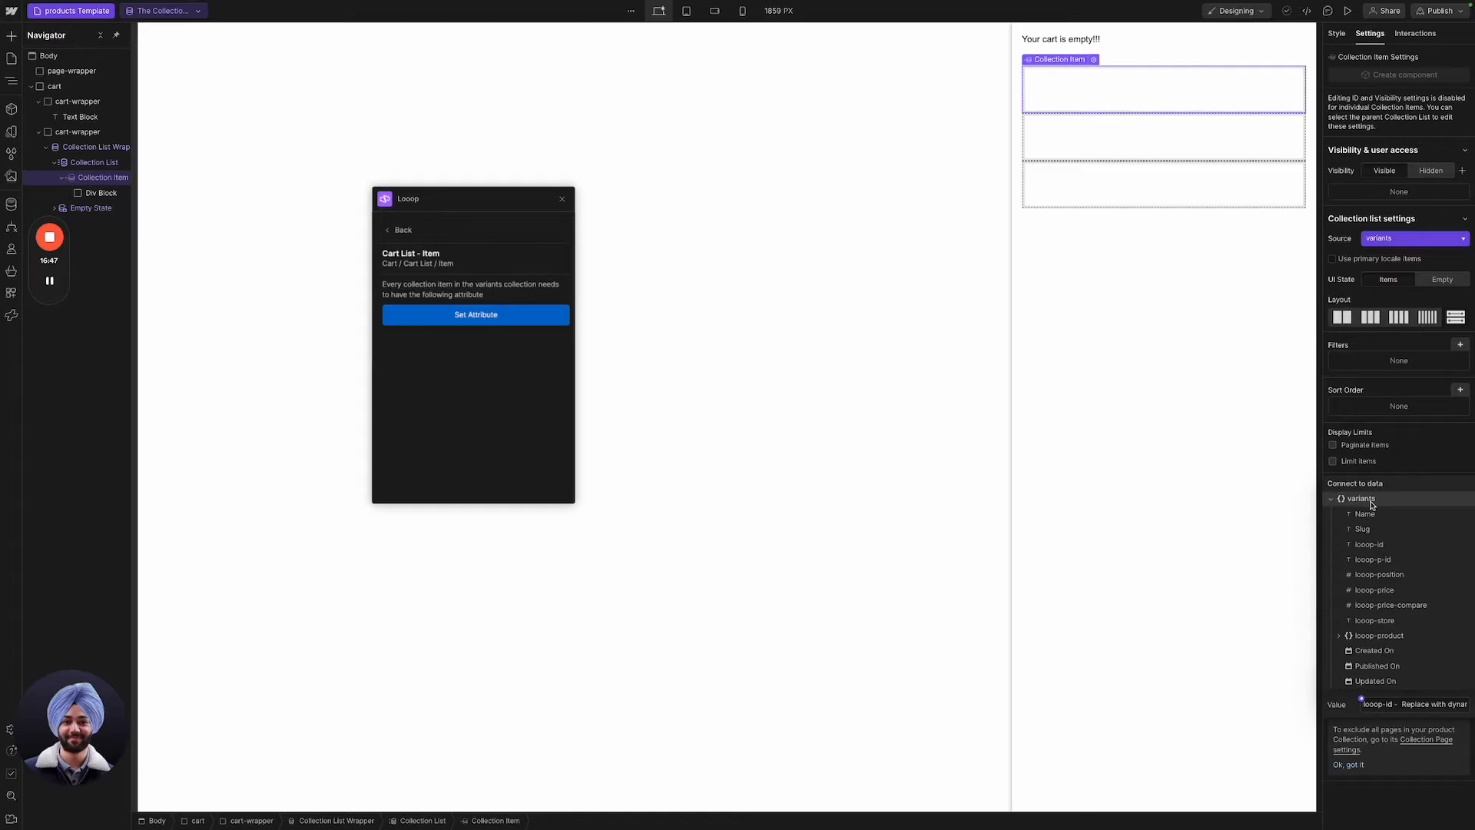
{"action": "left_click", "coordinate": [1388, 548]}
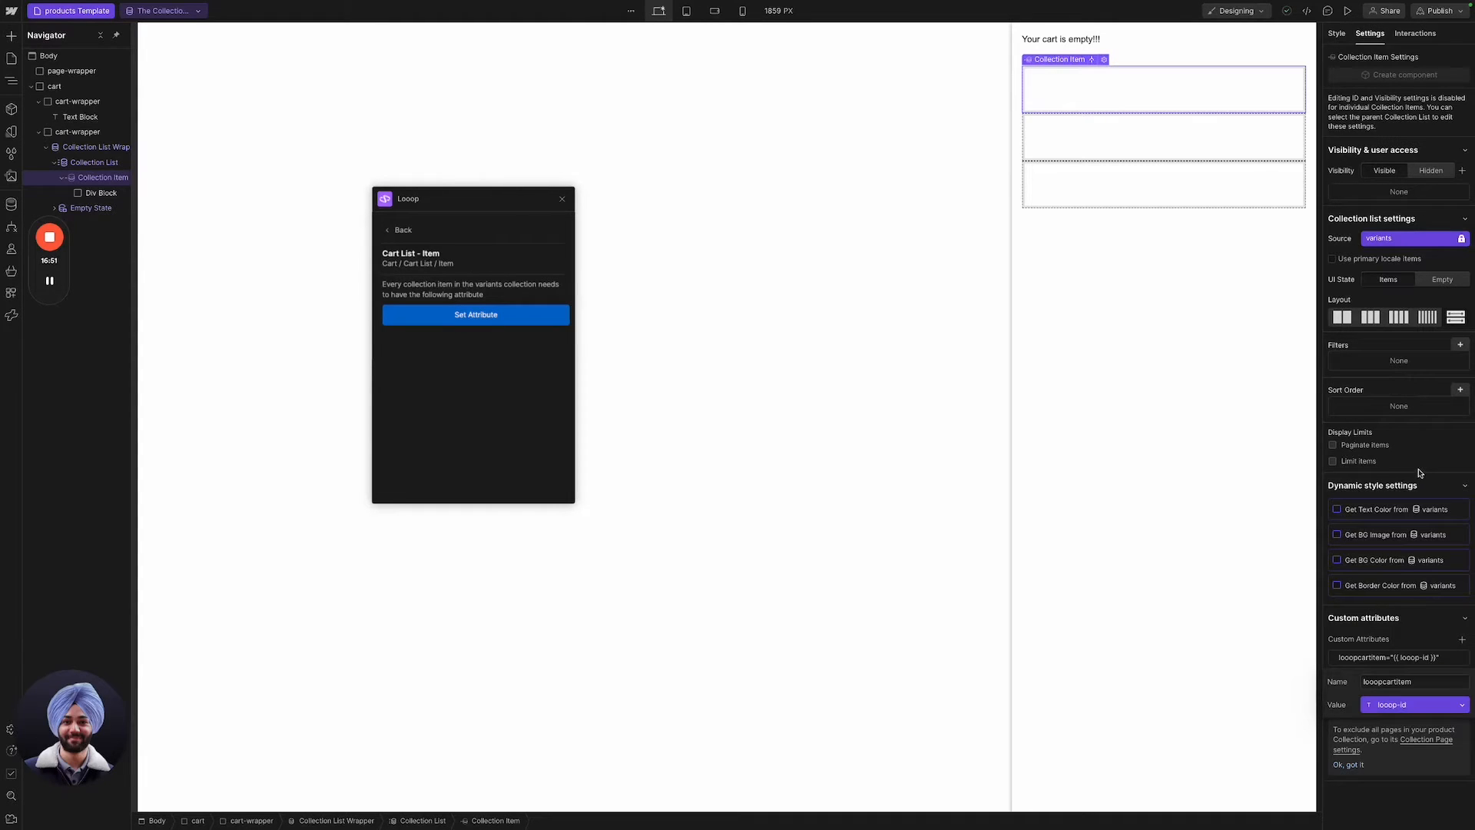
{"action": "left_click", "coordinate": [1420, 474]}
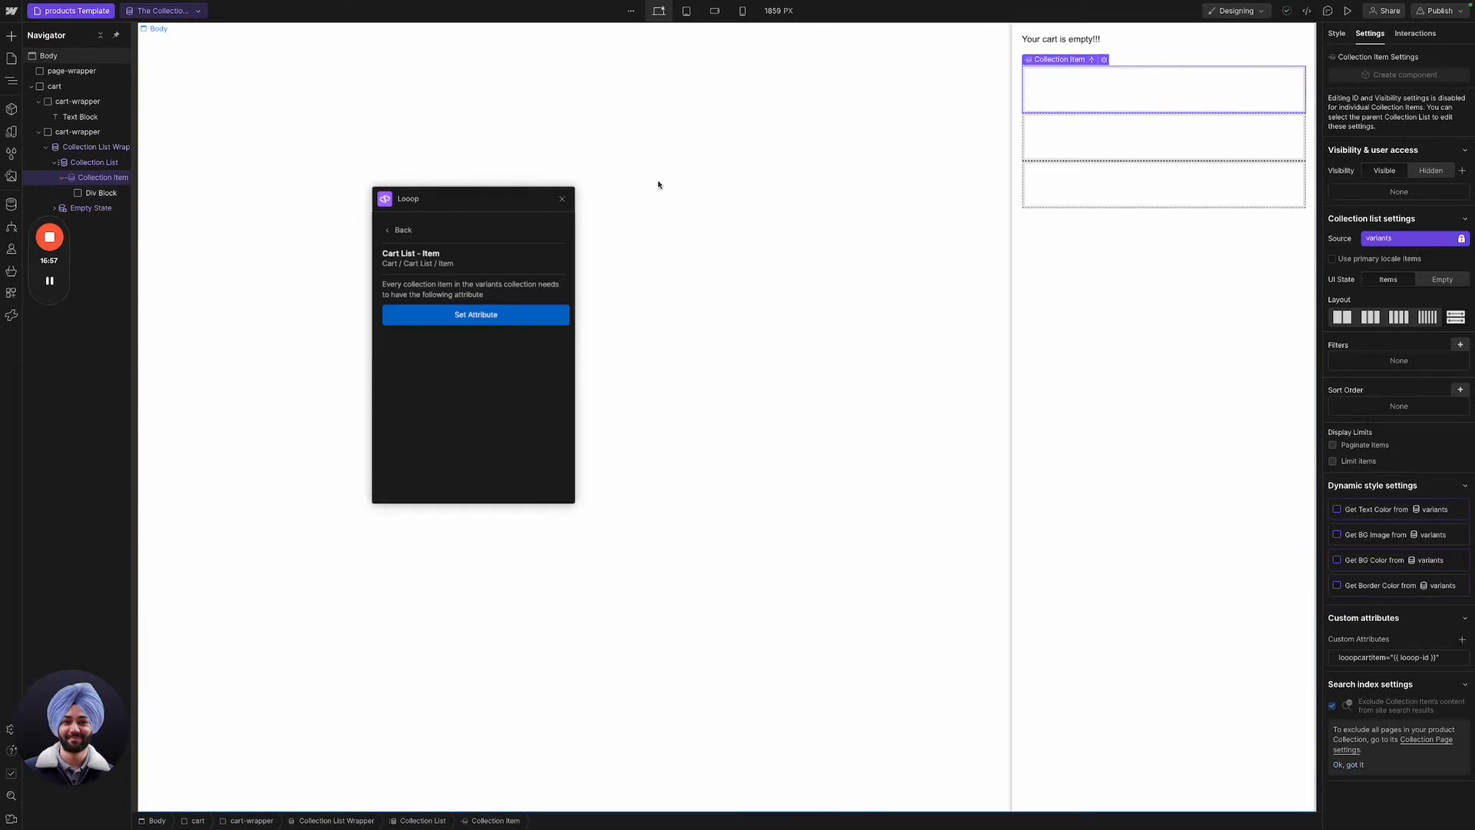
Give the div block inside the Collection Item the new class cart-item.
{"action": "left_click", "coordinate": [98, 192]}
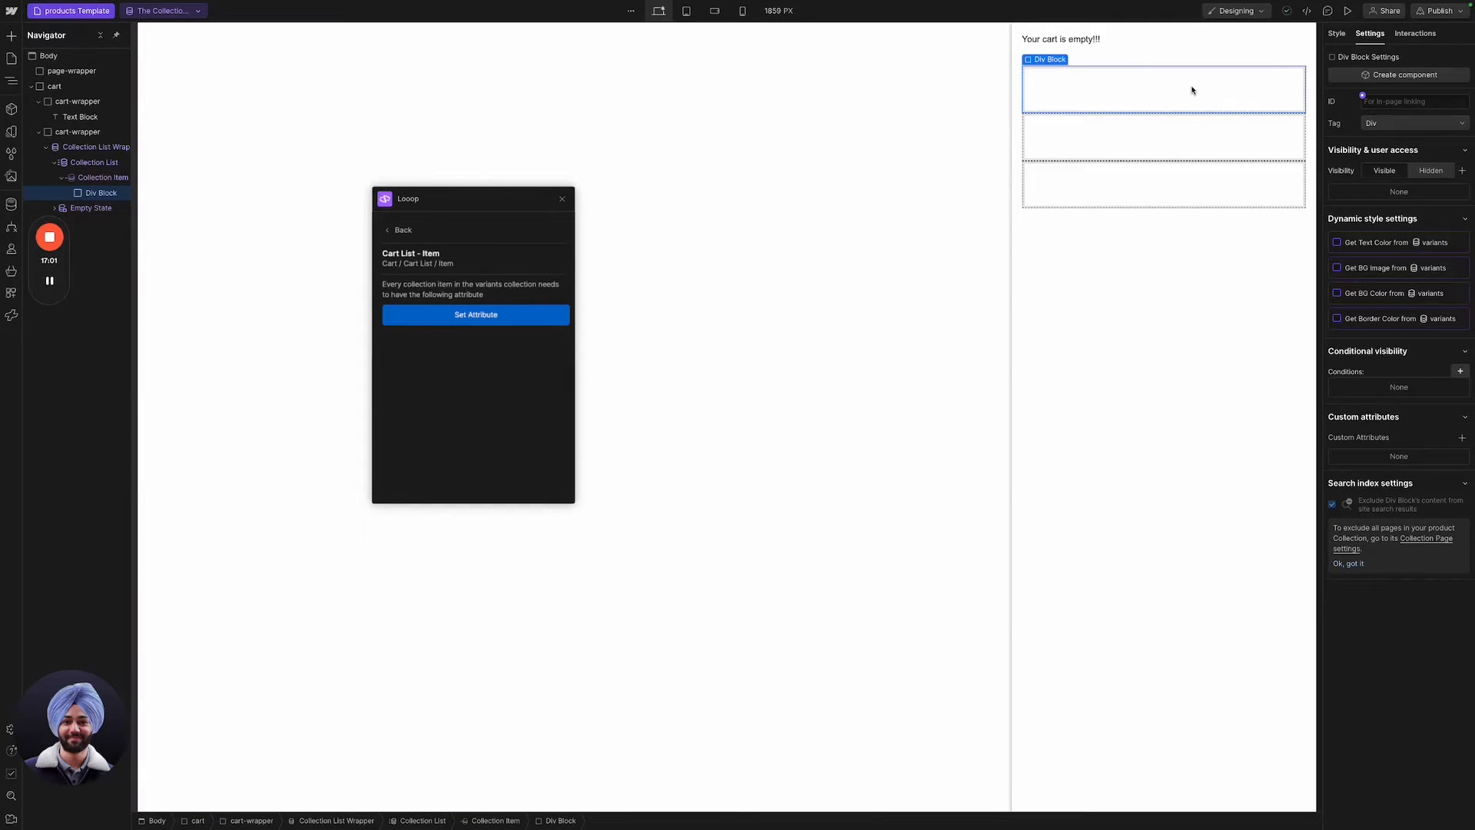
{"action": "key", "text": "ctrl+k"}
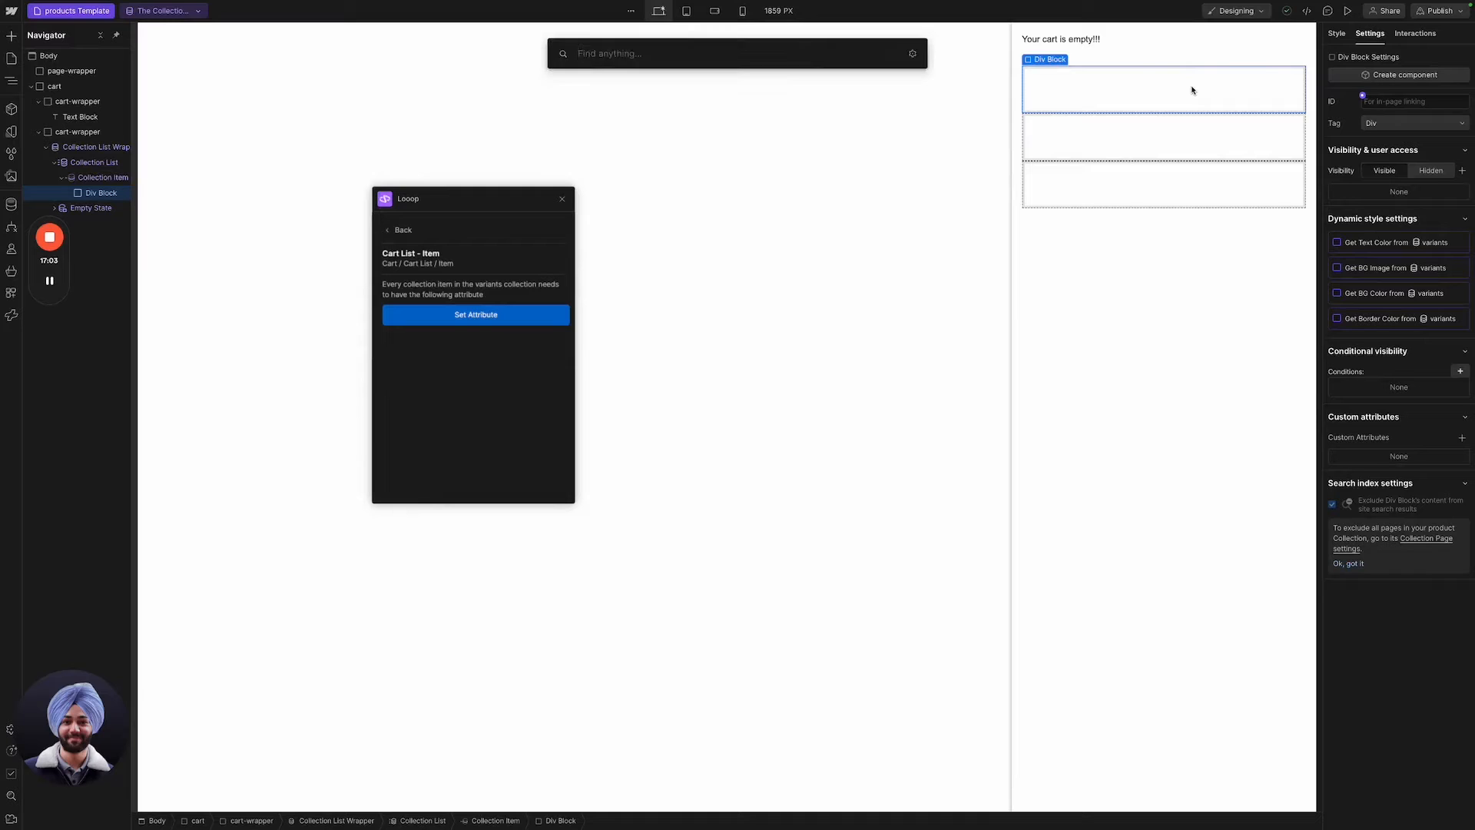
{"action": "type", "text": "ca"}
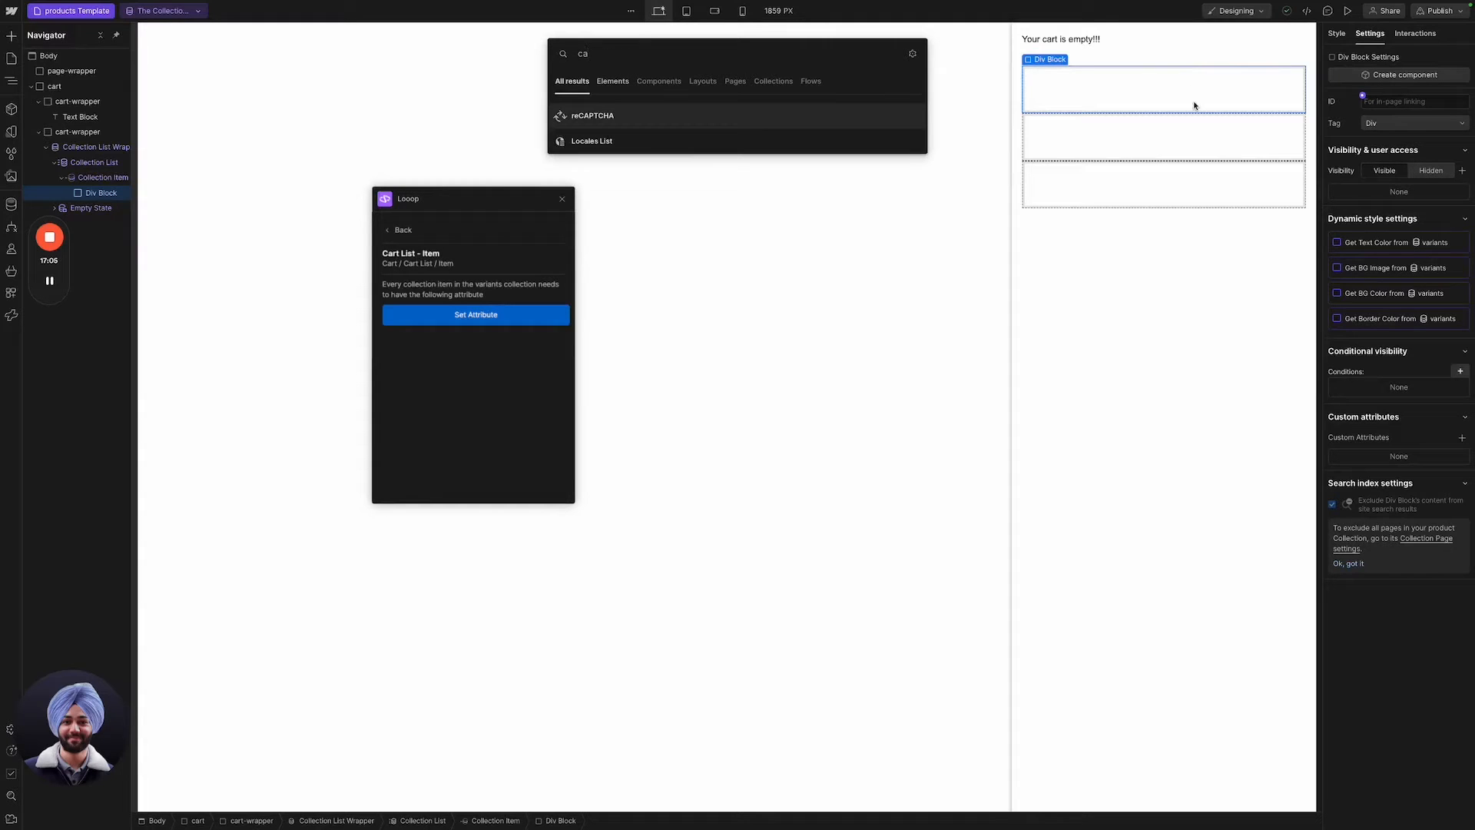
{"action": "key", "text": "Escape"}
{"action": "key", "text": "ctrl+Return"}
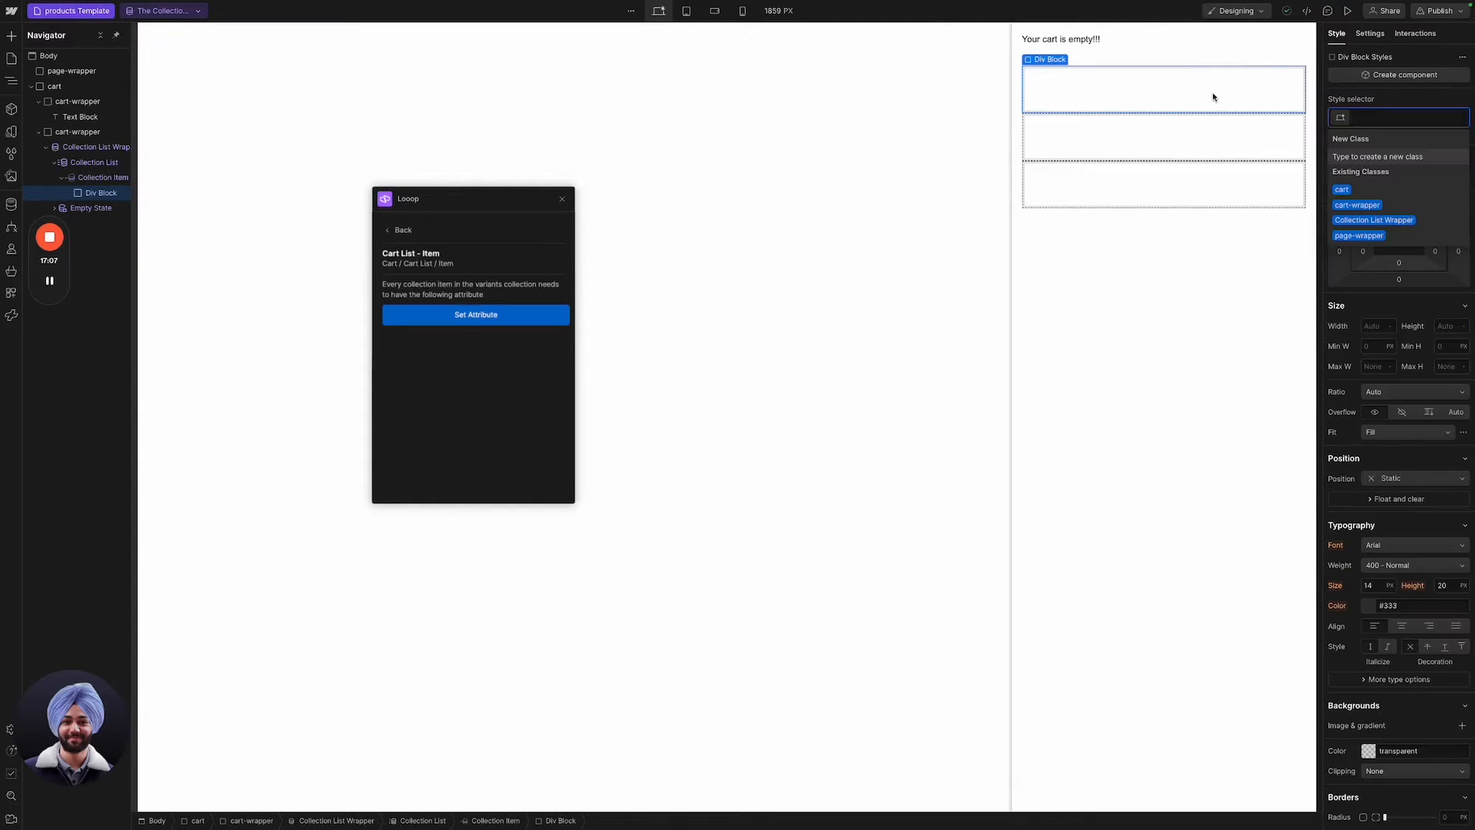
{"action": "type", "text": "cart-ite"}
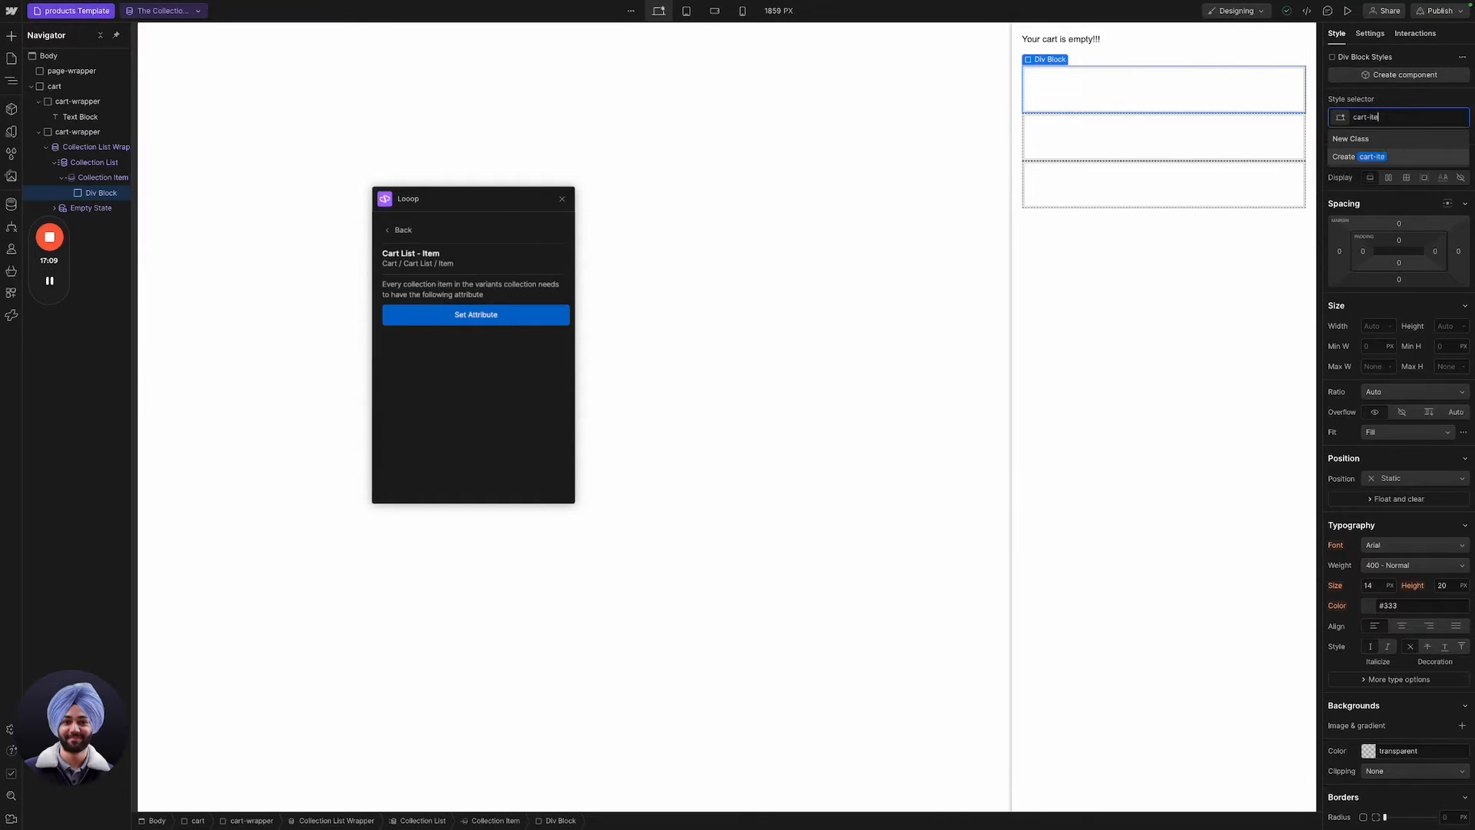
{"action": "type", "text": "m"}
{"action": "key", "text": "Return"}
Style the cart-item class with a 0.5rem corner radius and a 1px solid border in #dadada.
{"action": "scroll", "coordinate": [1374, 530], "scroll_direction": "down", "scroll_amount": 3}
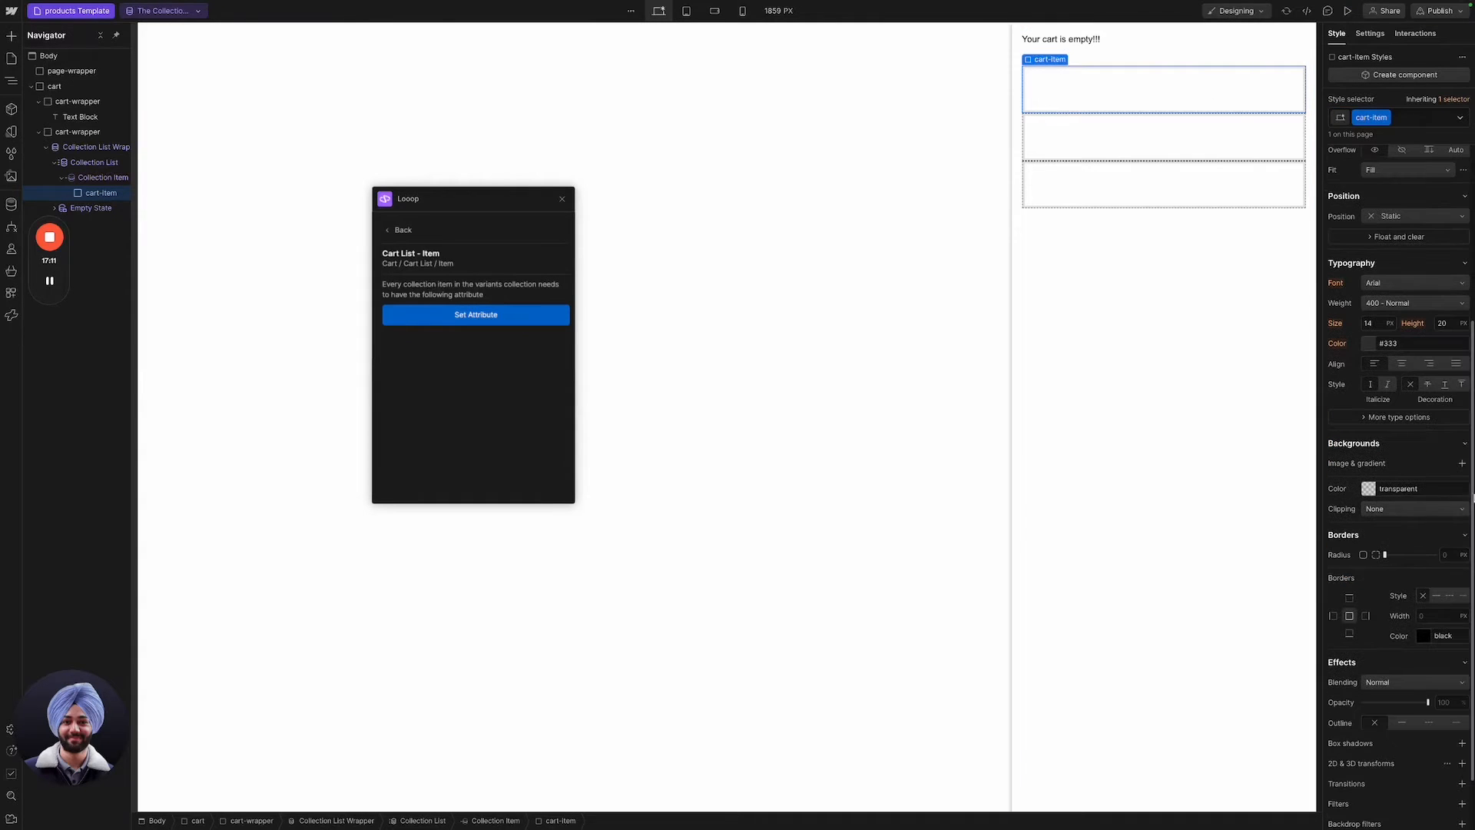
{"action": "left_click", "coordinate": [1446, 555]}
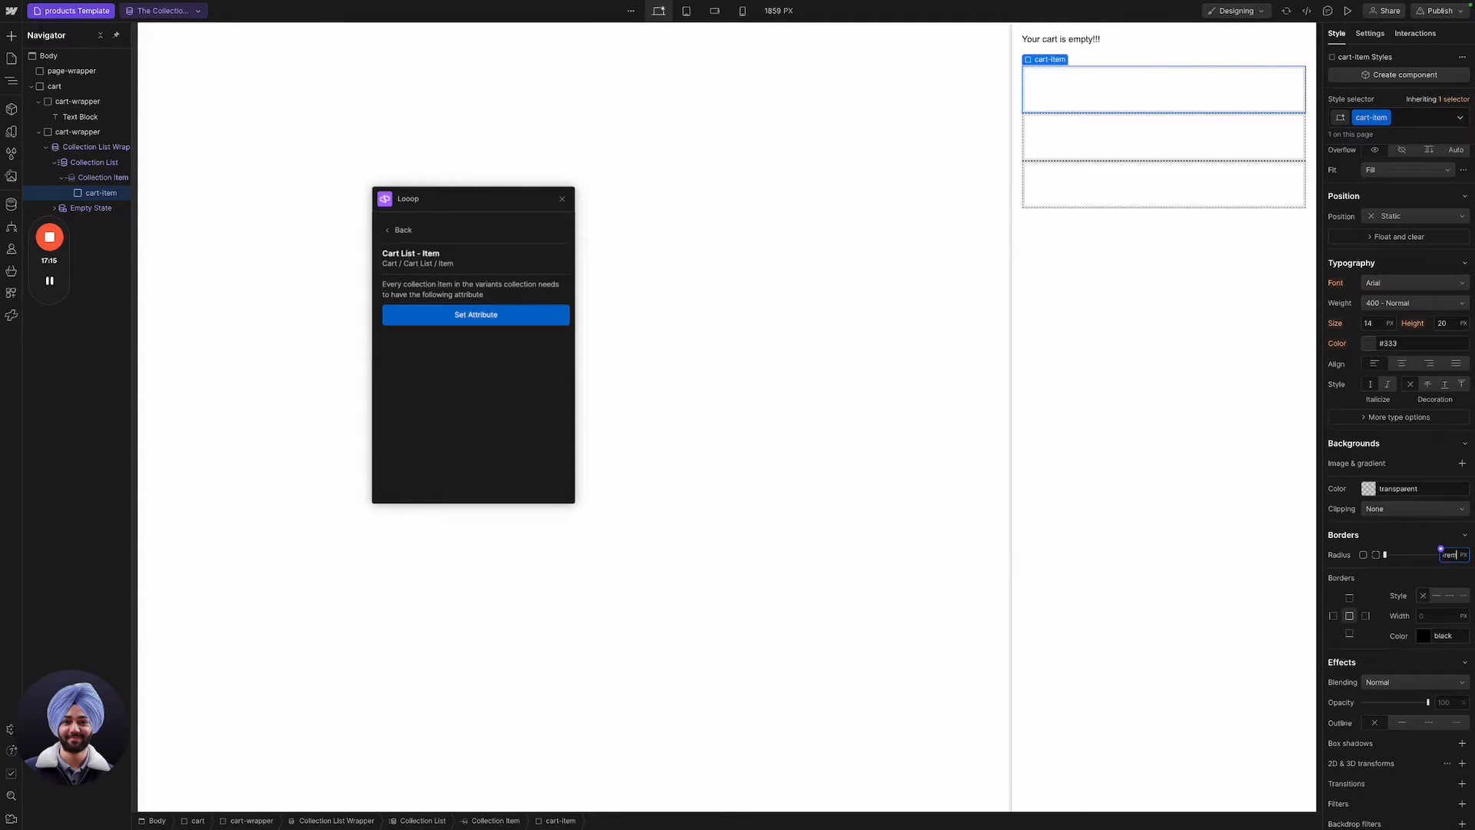
{"action": "key", "text": "Return"}
{"action": "left_click", "coordinate": [1438, 612]}
{"action": "type", "text": "1"}
{"action": "left_click", "coordinate": [1424, 635]}
{"action": "left_click_drag", "start_coordinate": [1404, 679], "coordinate": [1308, 666]}
{"action": "left_click", "coordinate": [1421, 571]}
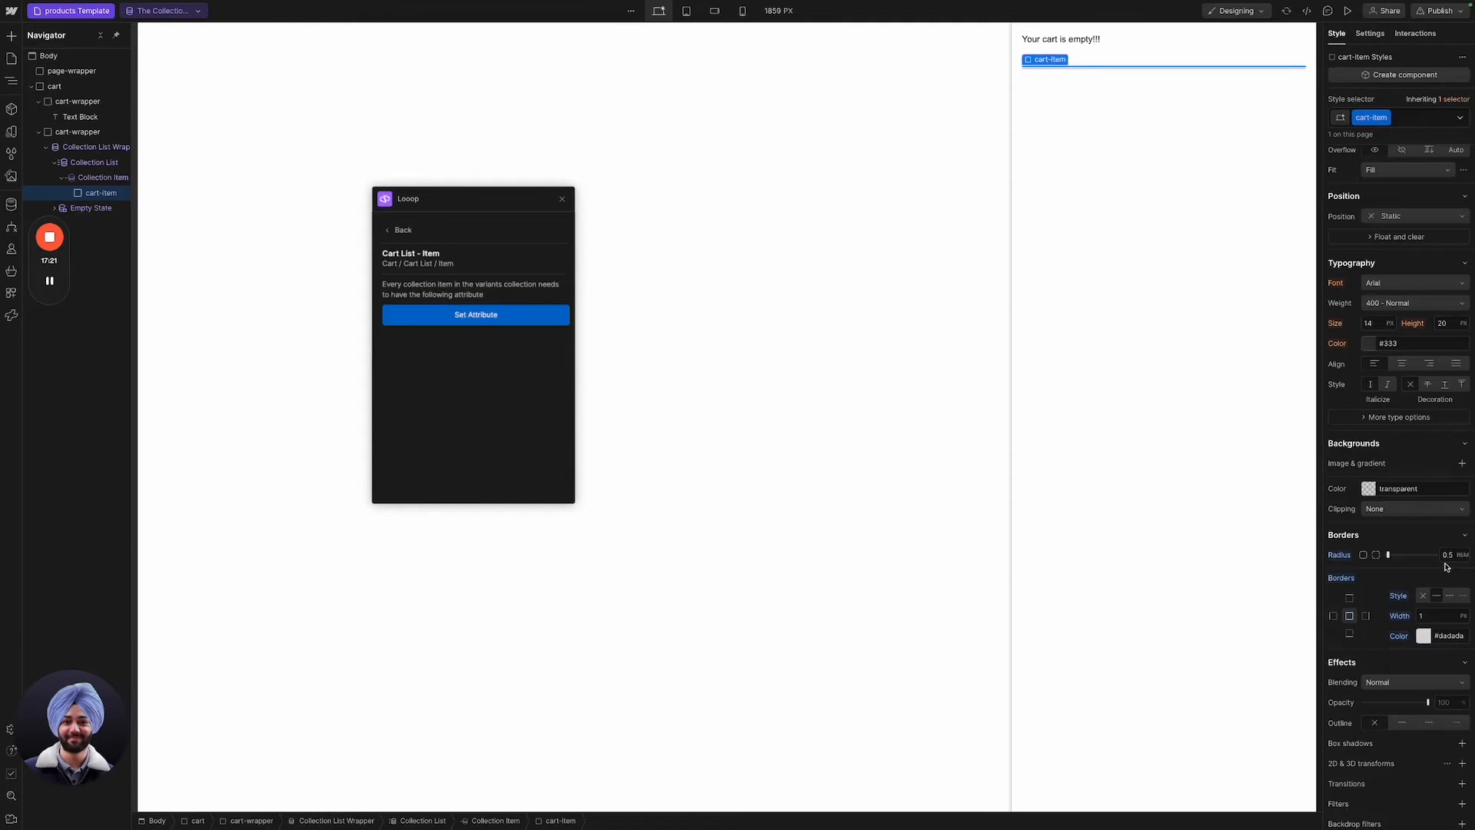
{"action": "scroll", "coordinate": [1444, 569], "scroll_direction": "up", "scroll_amount": 5}
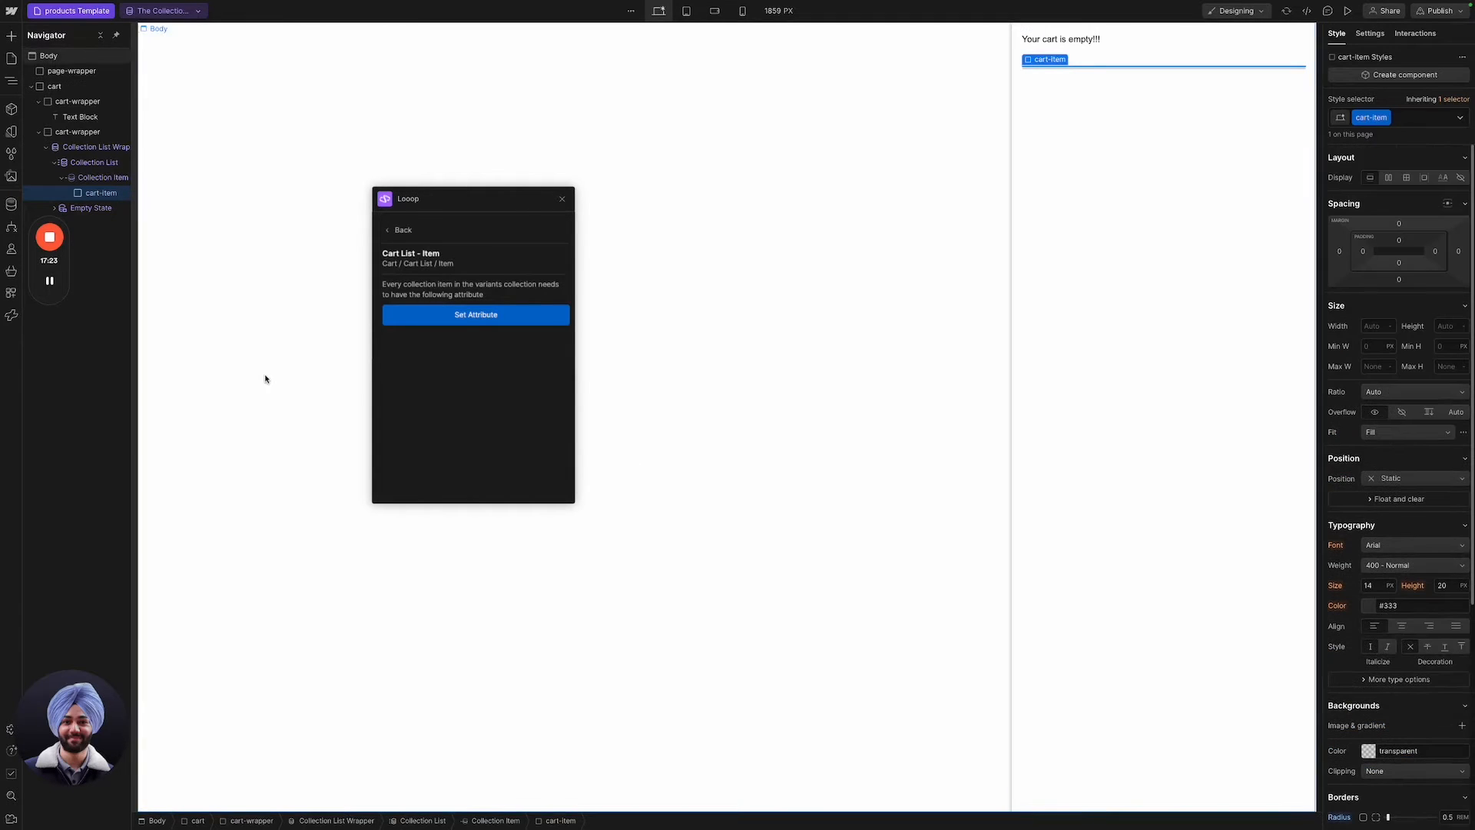
Lay out the Collection List as a vertical flex container with a 0.5rem gap.
{"action": "left_click", "coordinate": [103, 177]}
{"action": "left_click", "coordinate": [93, 162]}
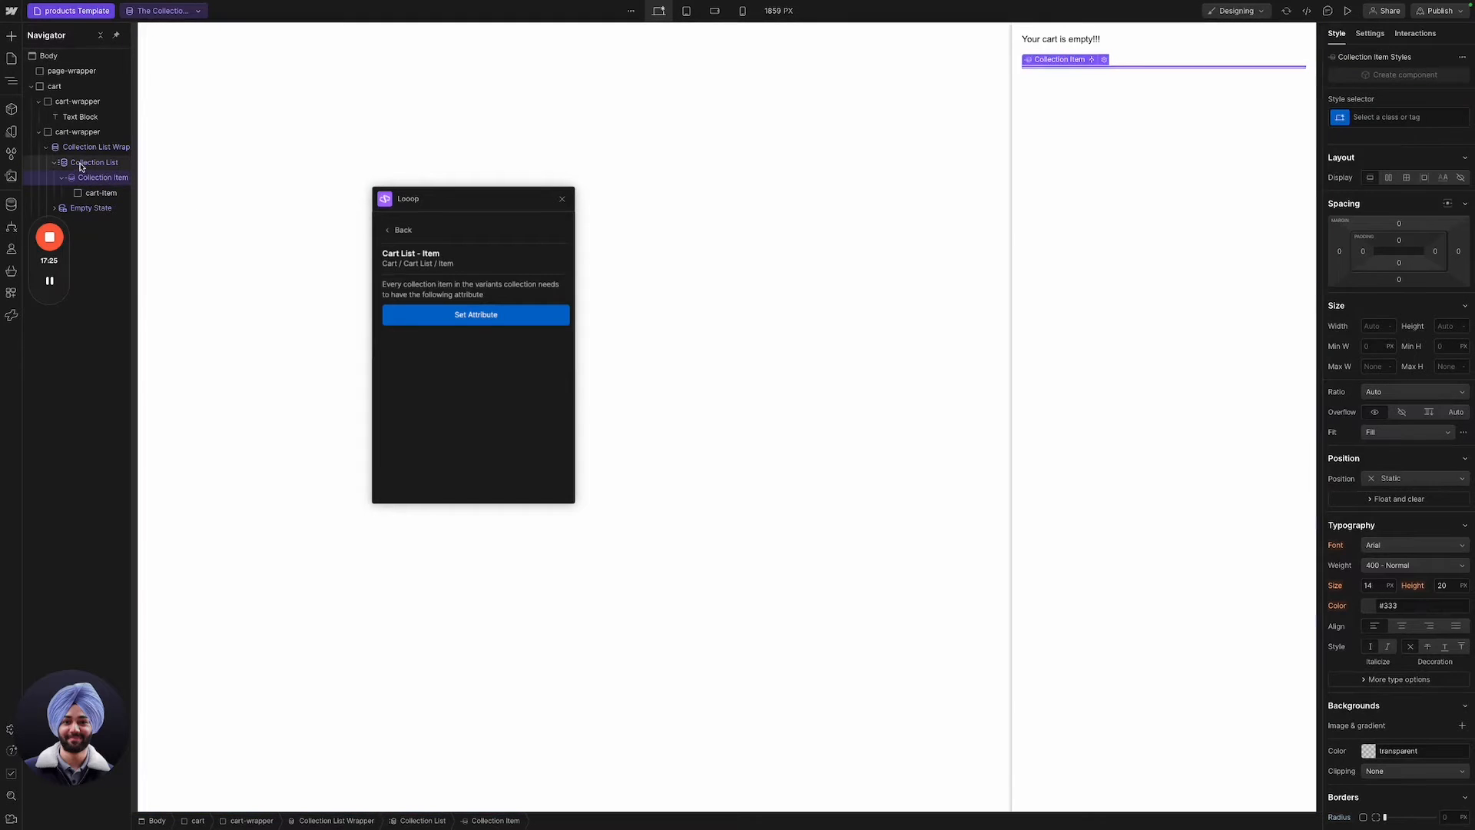
{"action": "left_click", "coordinate": [1389, 177]}
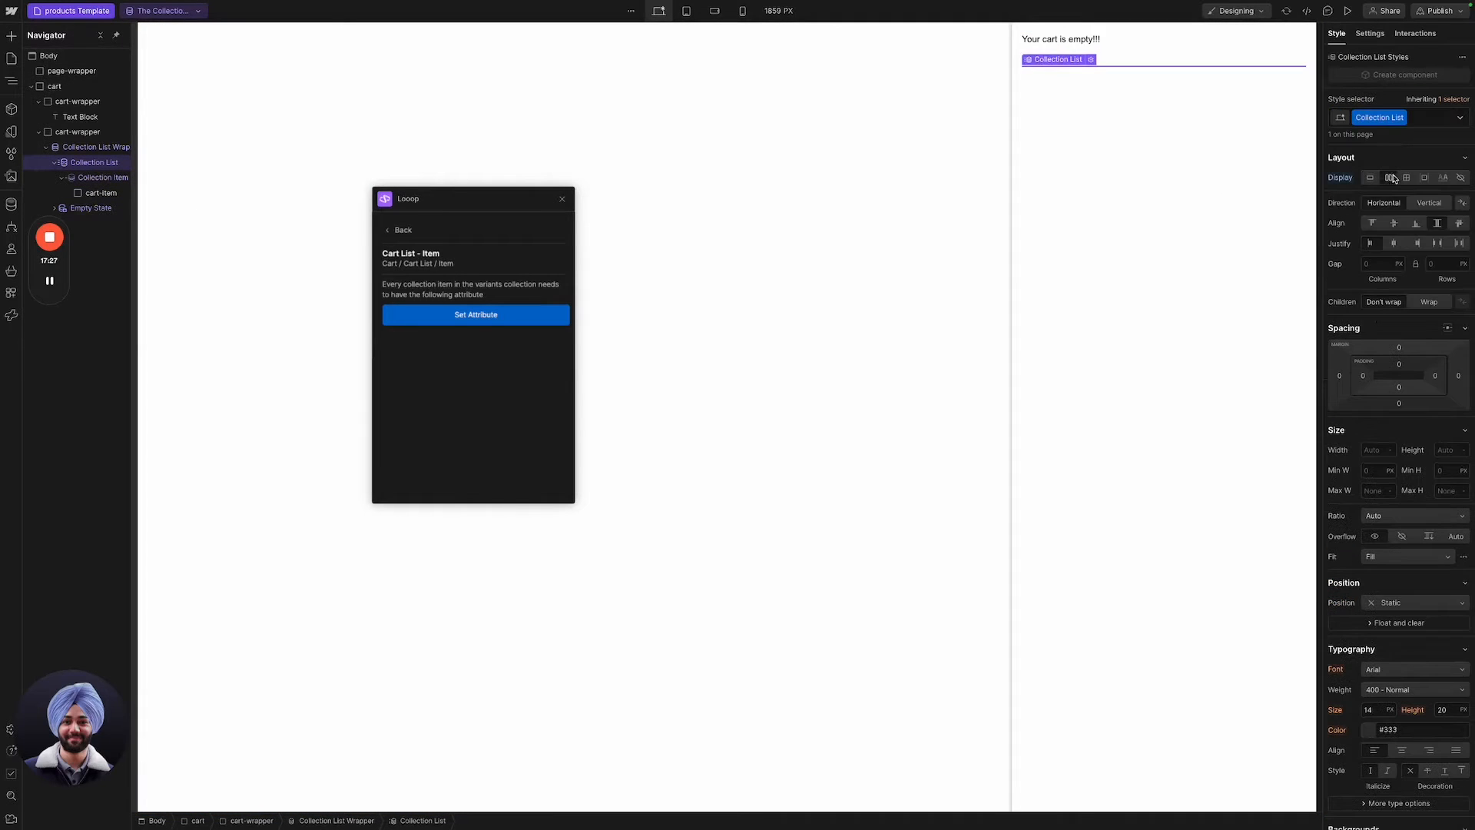
{"action": "left_click", "coordinate": [1430, 206]}
{"action": "left_click", "coordinate": [1382, 263]}
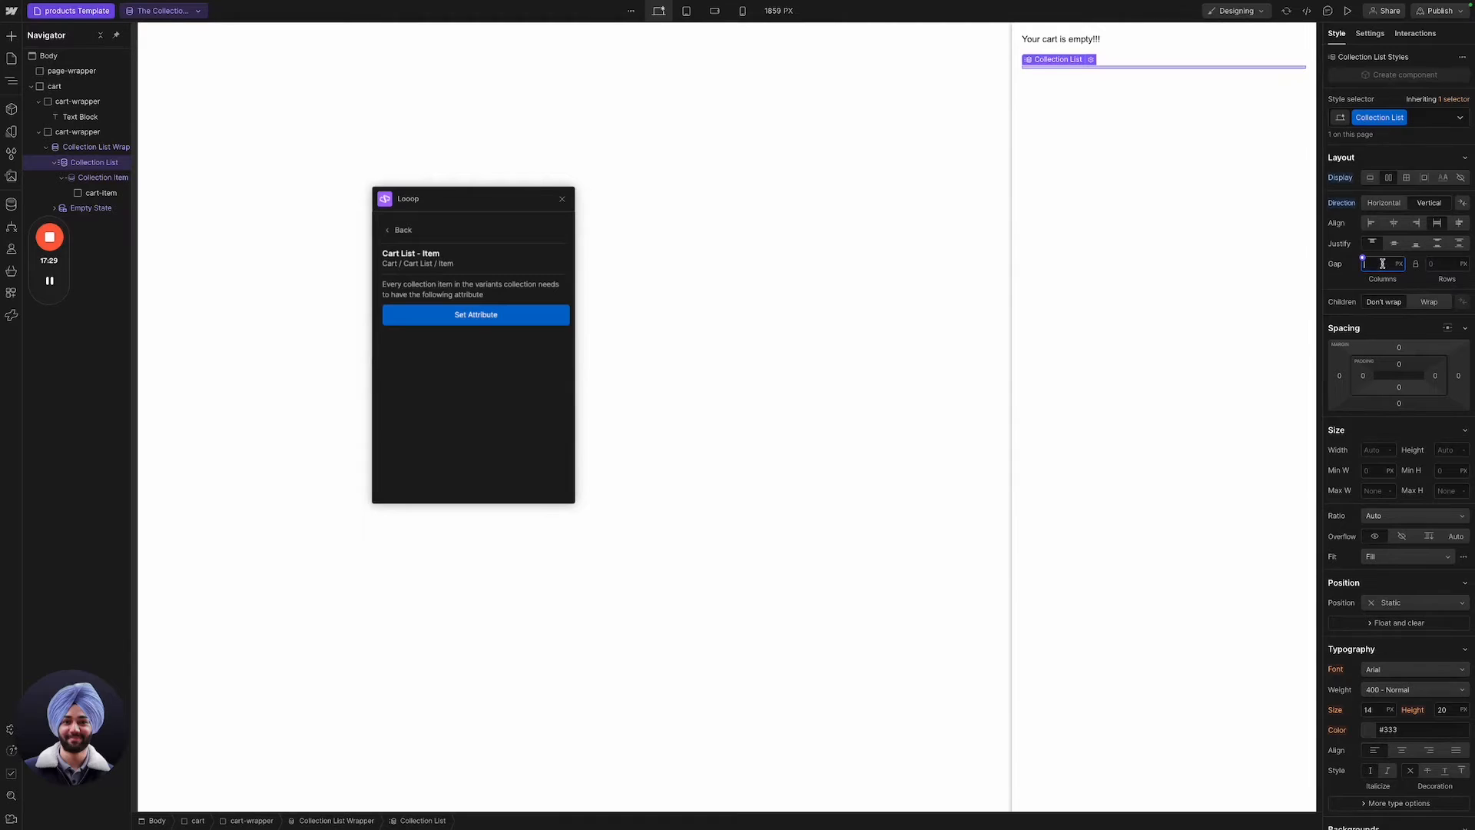
{"action": "type", "text": "0.5rem"}
{"action": "key", "text": "Return"}
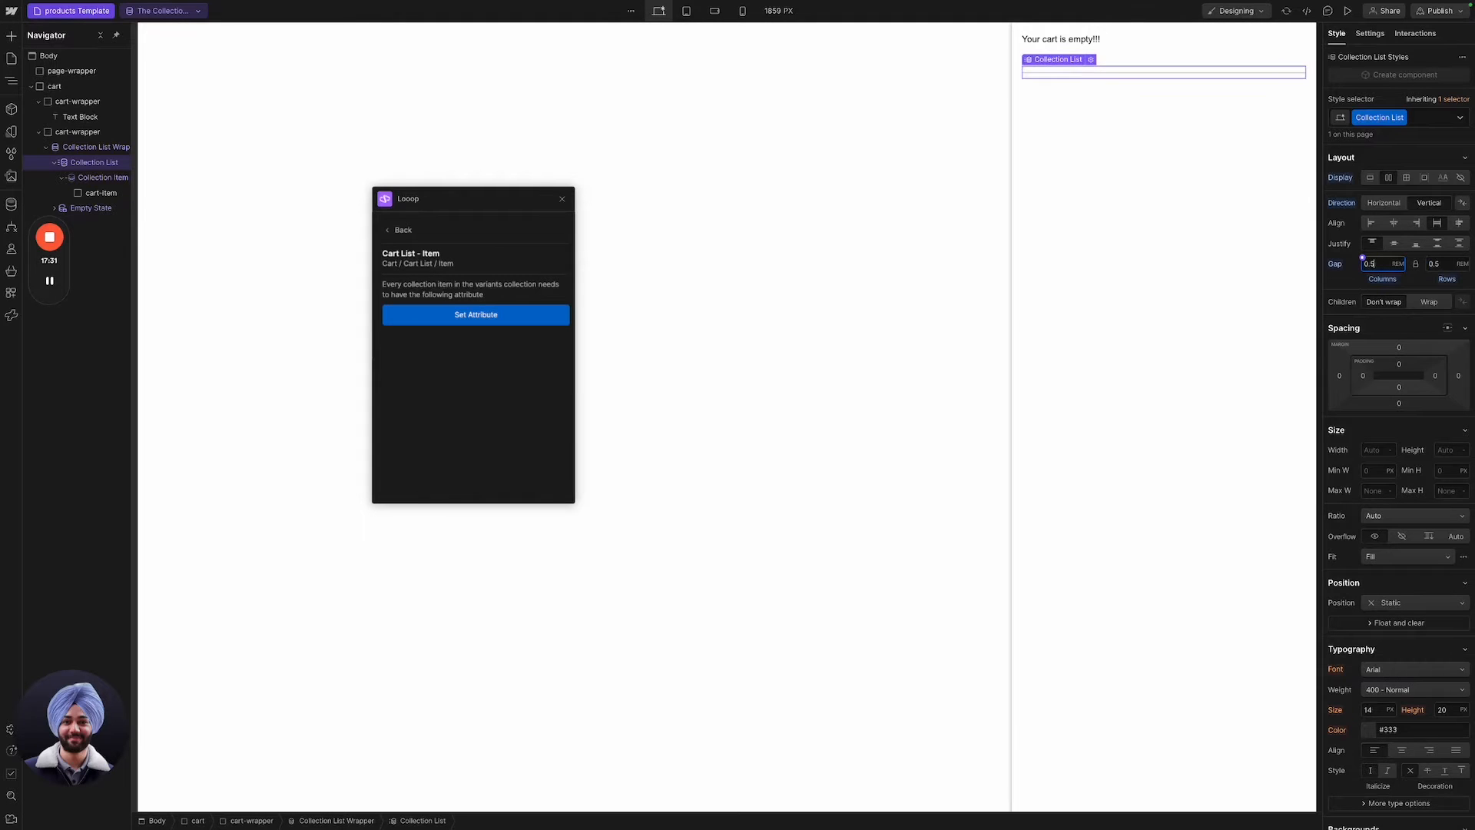
Set the cart-item block's padding to 1rem on all sides.
{"action": "left_click", "coordinate": [89, 194]}
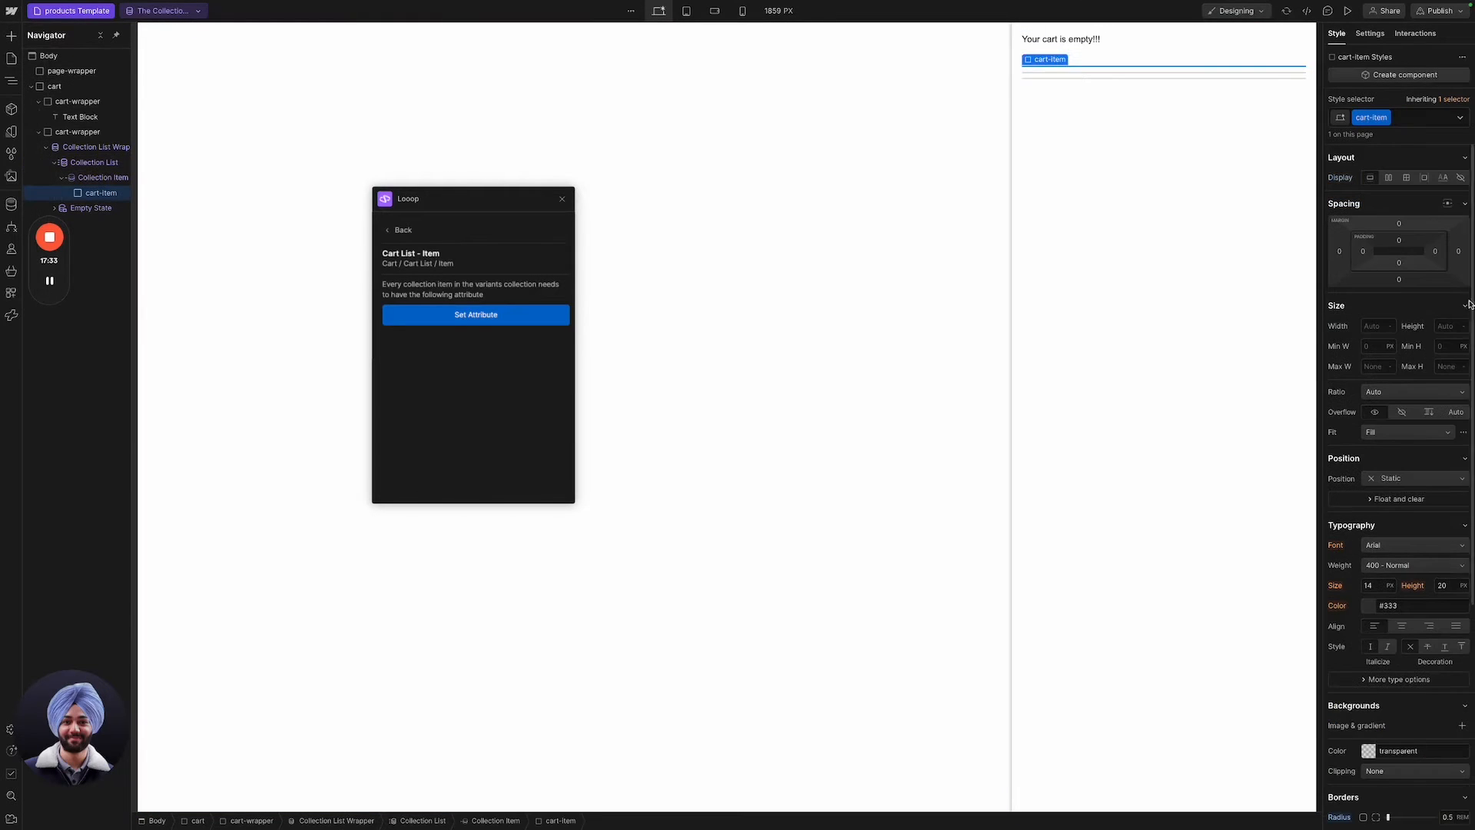
{"action": "left_click", "coordinate": [1402, 241]}
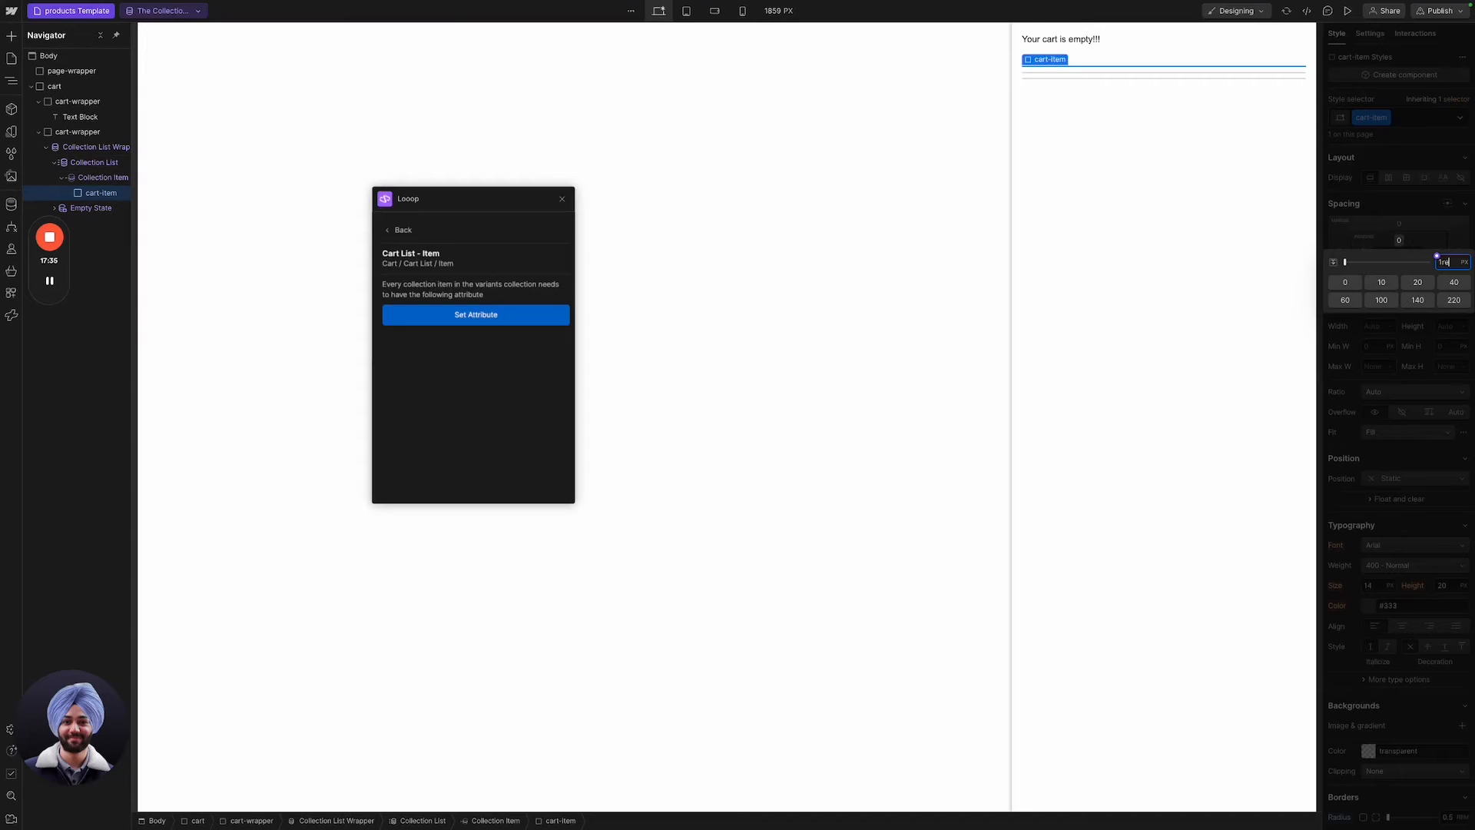
{"action": "key", "text": "Return"}
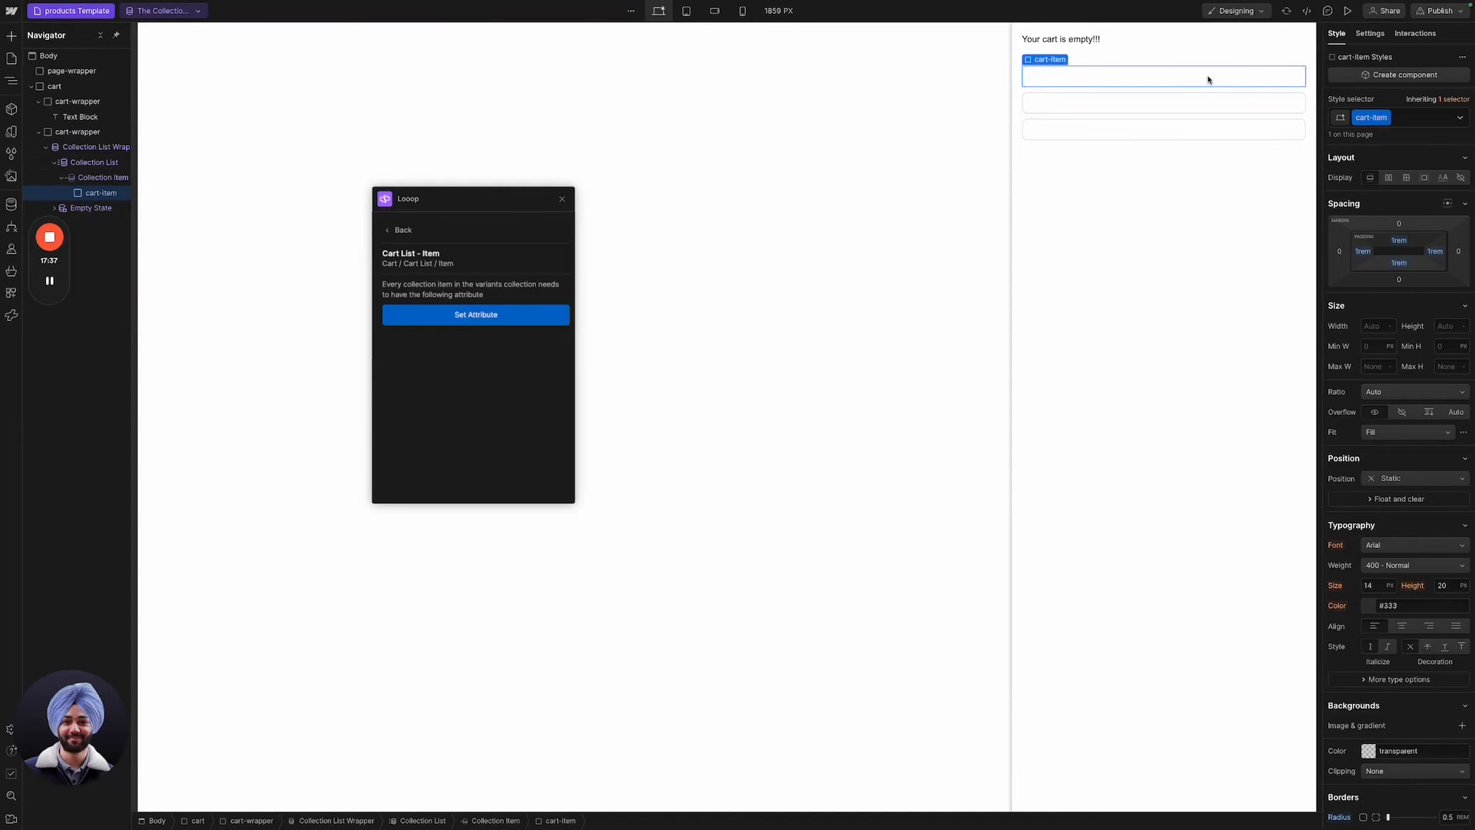
Add an Image element inside the cart-item block and set its width to 3rem.
{"action": "key", "text": "ctrl+k"}
{"action": "type", "text": "ima"}
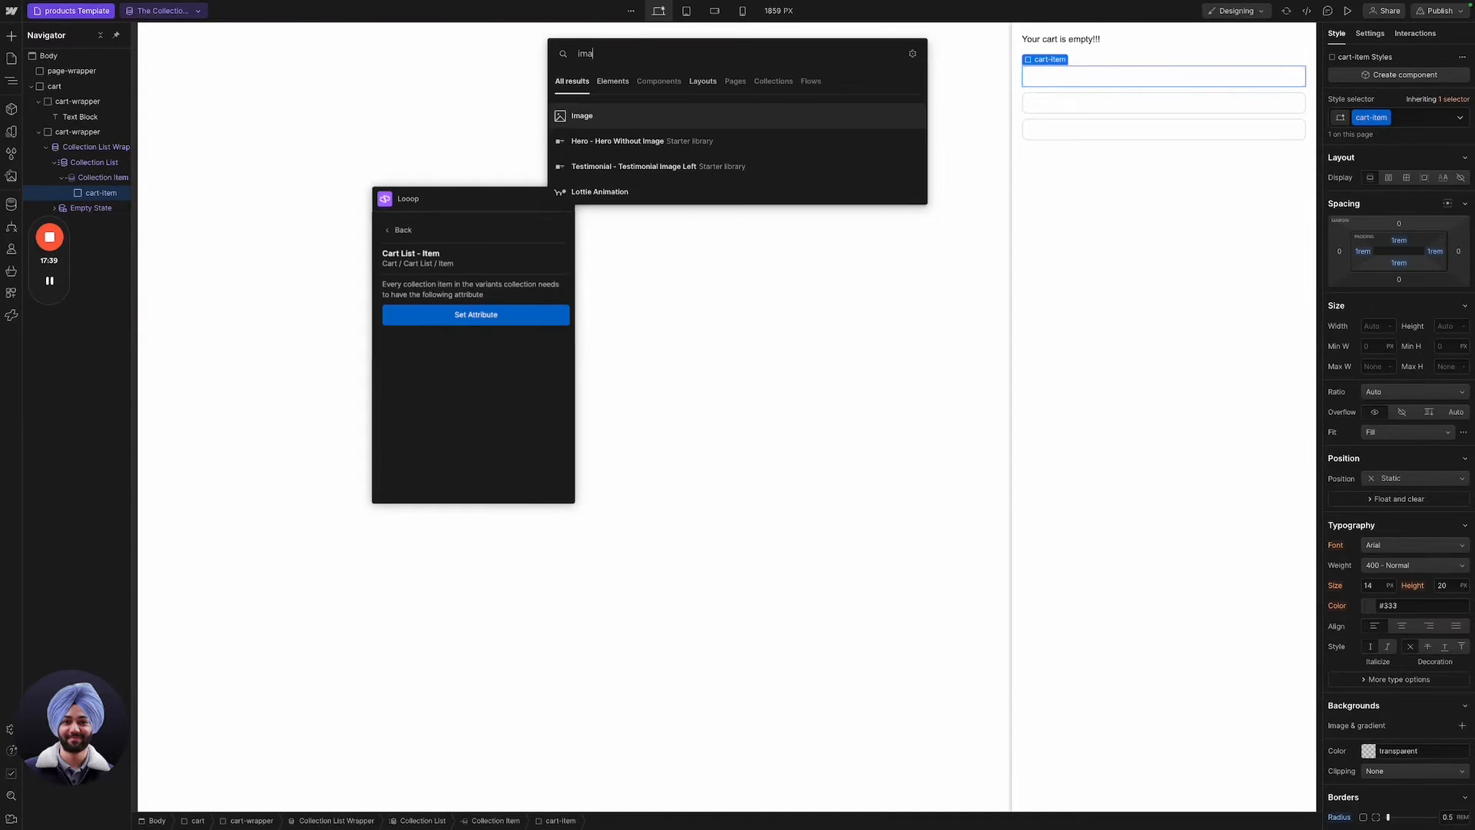
{"action": "key", "text": "Return"}
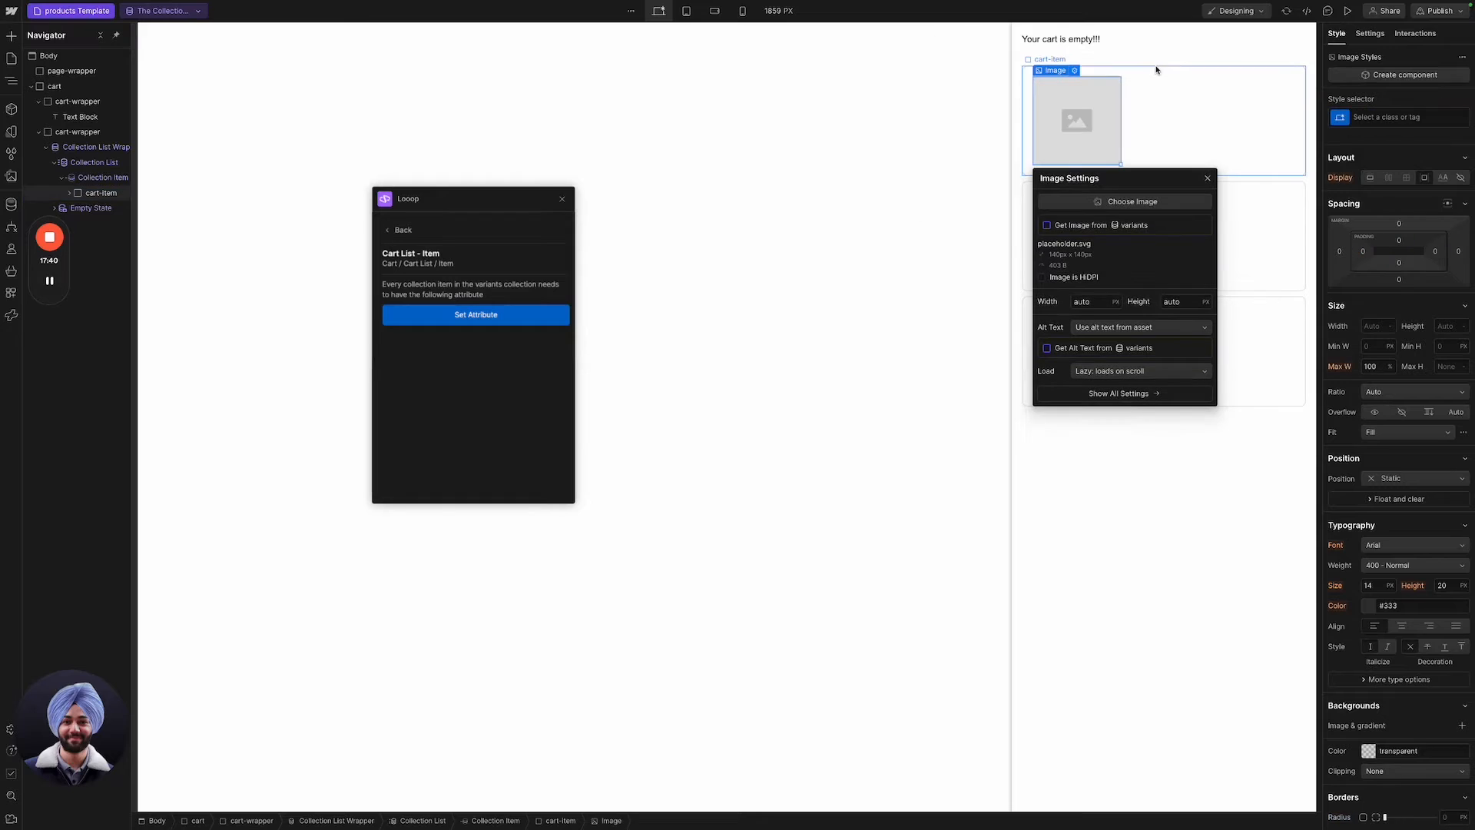
{"action": "left_click", "coordinate": [1376, 327]}
{"action": "type", "text": "3rem"}
{"action": "key", "text": "Return"}
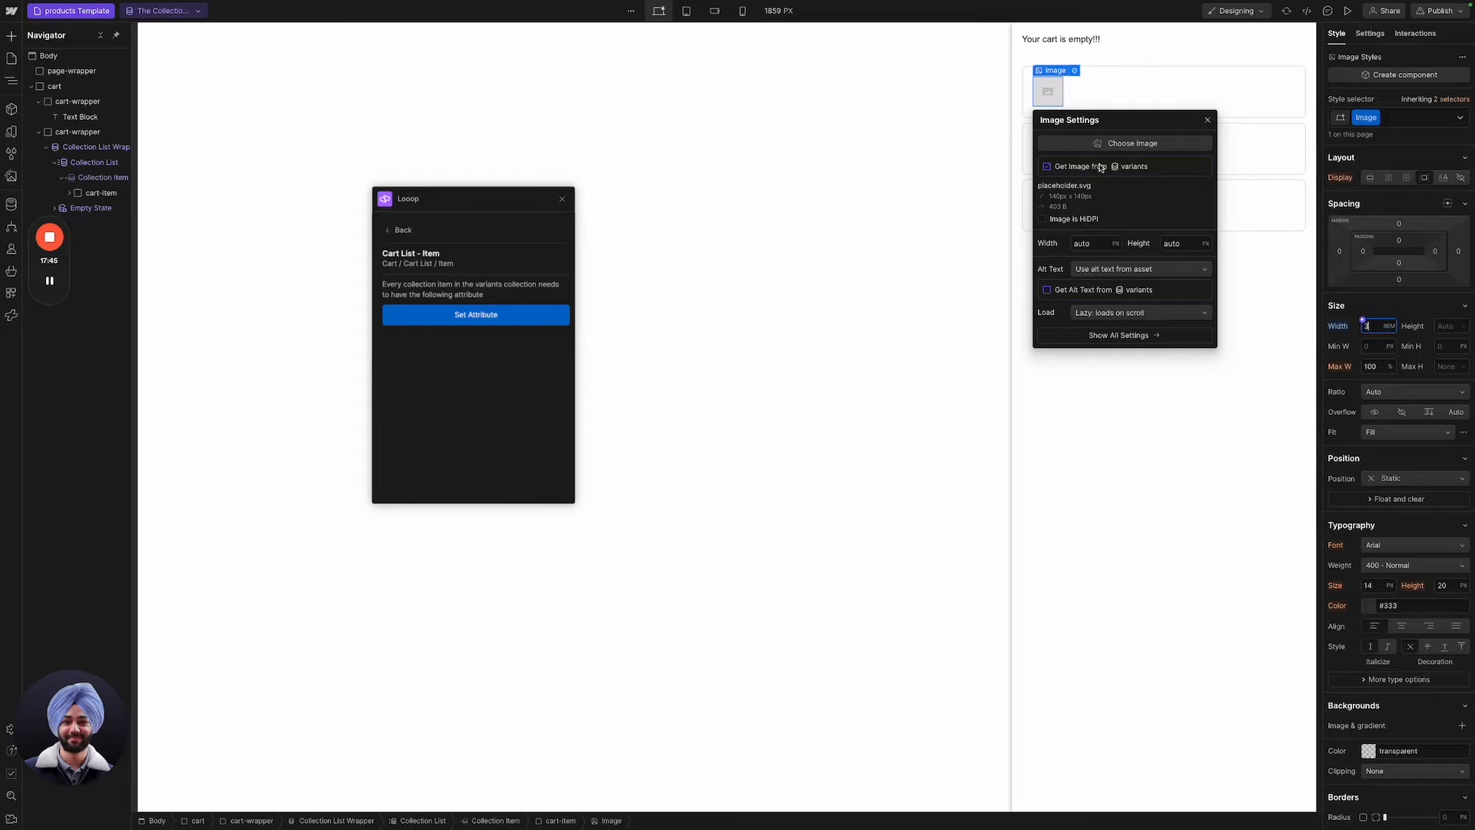
Bind the cart image to the looop-hero-picture field of the variants collection.
{"action": "left_click", "coordinate": [1144, 170]}
{"action": "left_click", "coordinate": [1137, 182]}
{"action": "left_click", "coordinate": [1107, 231]}
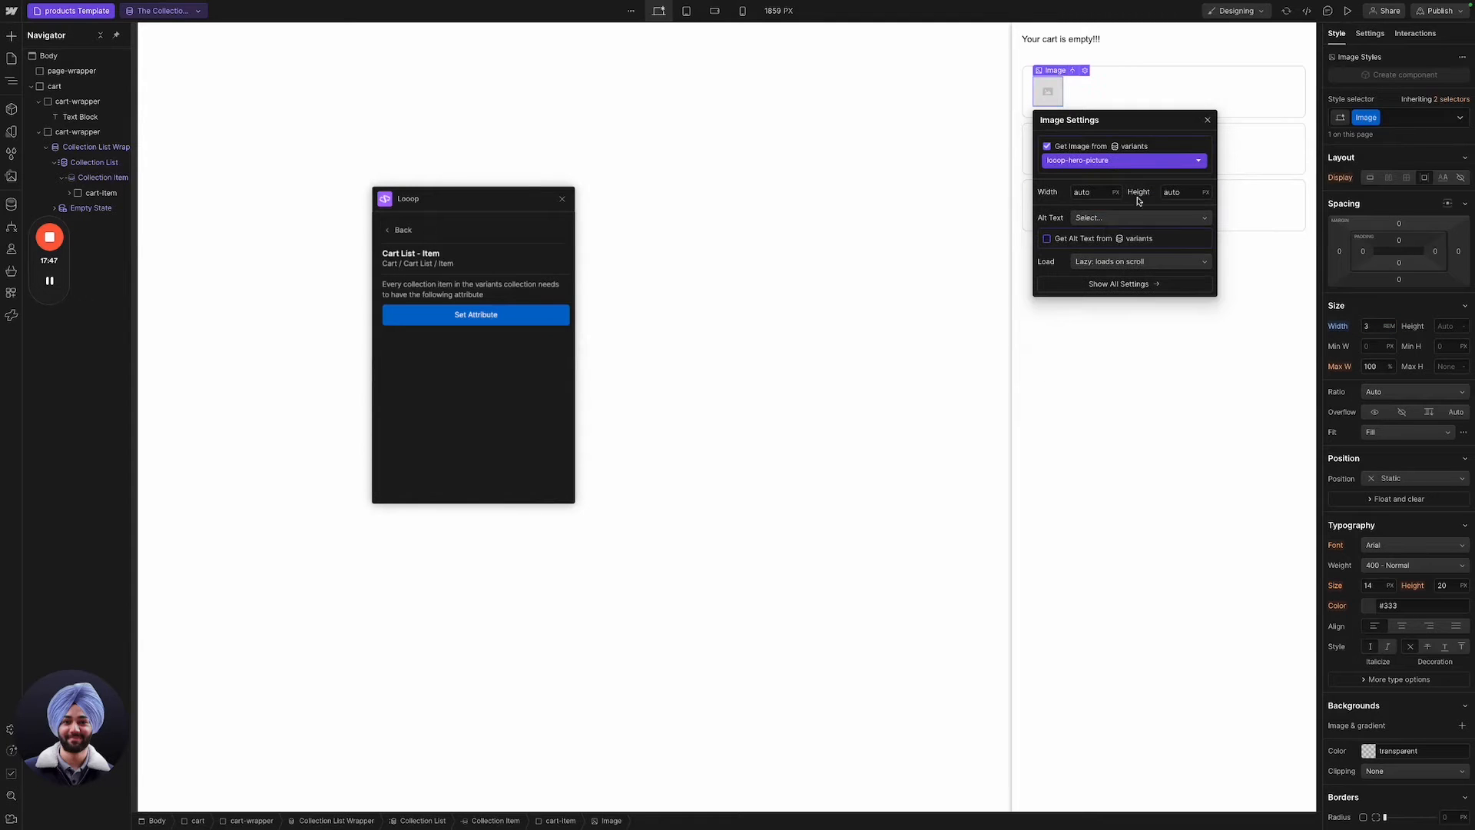
{"action": "left_click_drag", "start_coordinate": [1131, 122], "coordinate": [853, 133]}
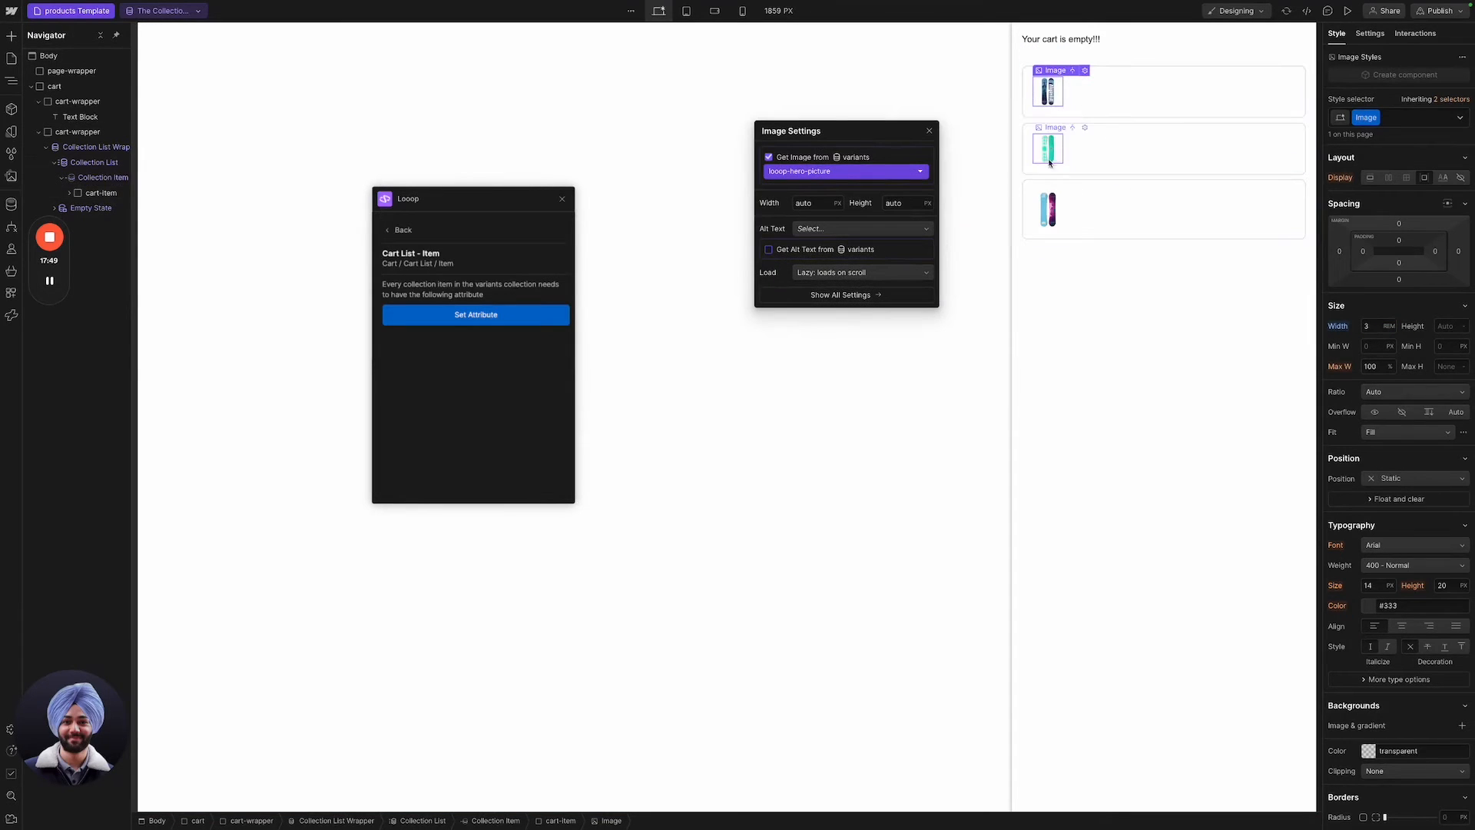
Add a Text Block inside the cart-item block after the image.
{"action": "left_click", "coordinate": [1116, 107]}
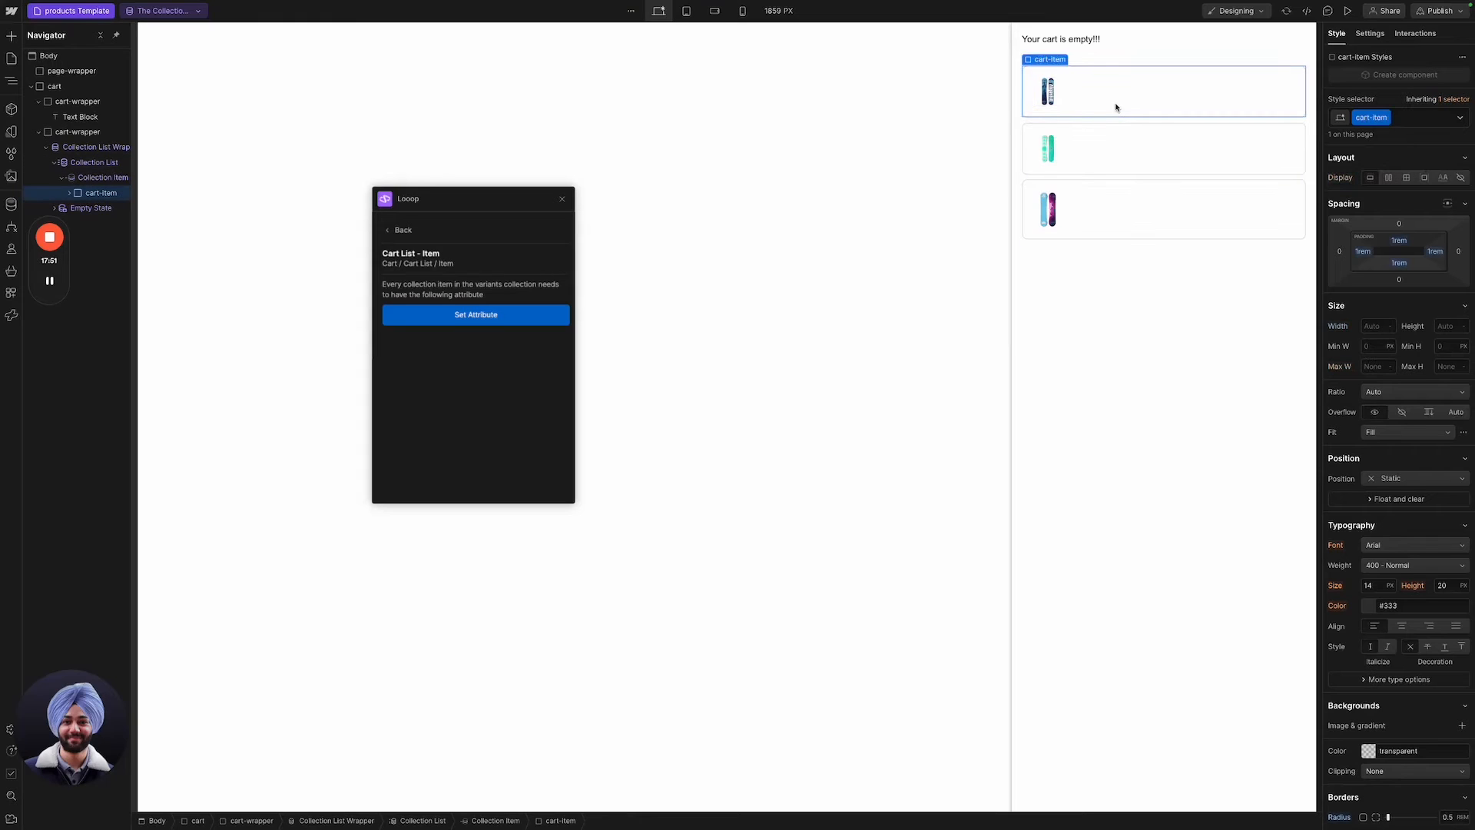
{"action": "key", "text": "ctrl+e"}
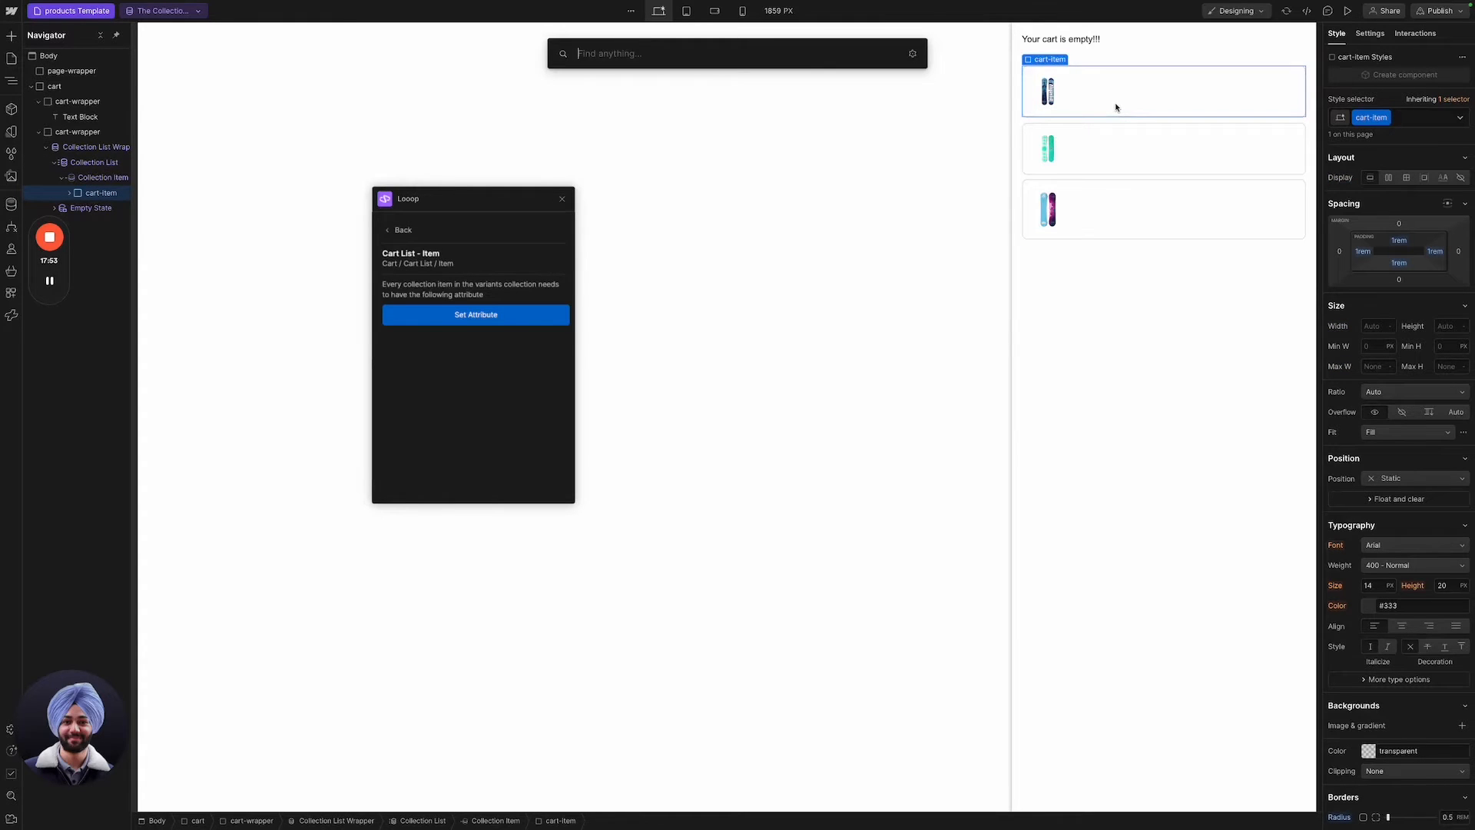
{"action": "type", "text": "te"}
{"action": "key", "text": "Down"}
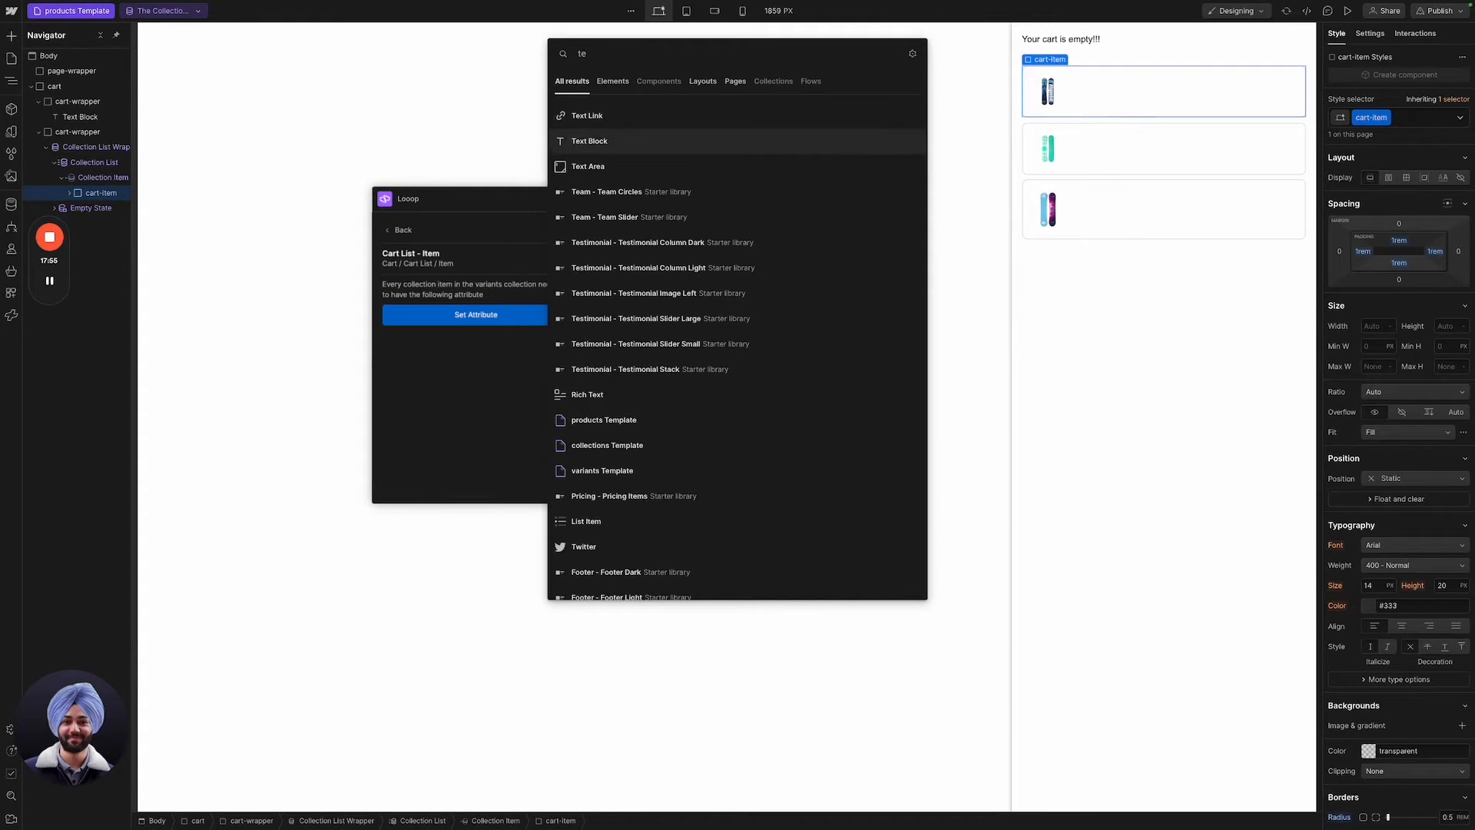
{"action": "key", "text": "Return"}
Bind the text block in cart-item to the Name field under looop-product in the variants collection.
{"action": "left_click", "coordinate": [1060, 159]}
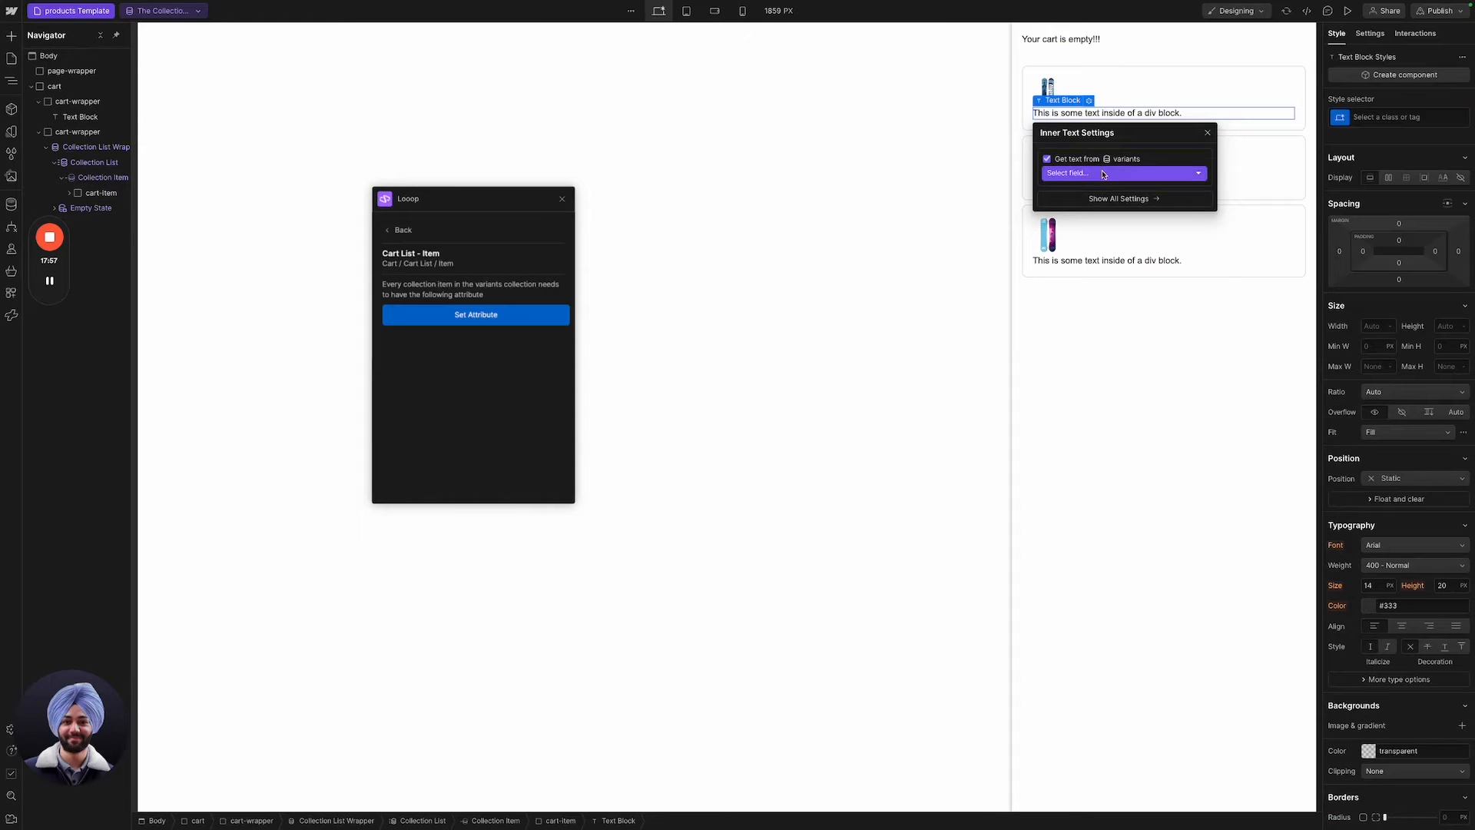
{"action": "left_click", "coordinate": [1103, 174]}
{"action": "left_click", "coordinate": [1103, 206]}
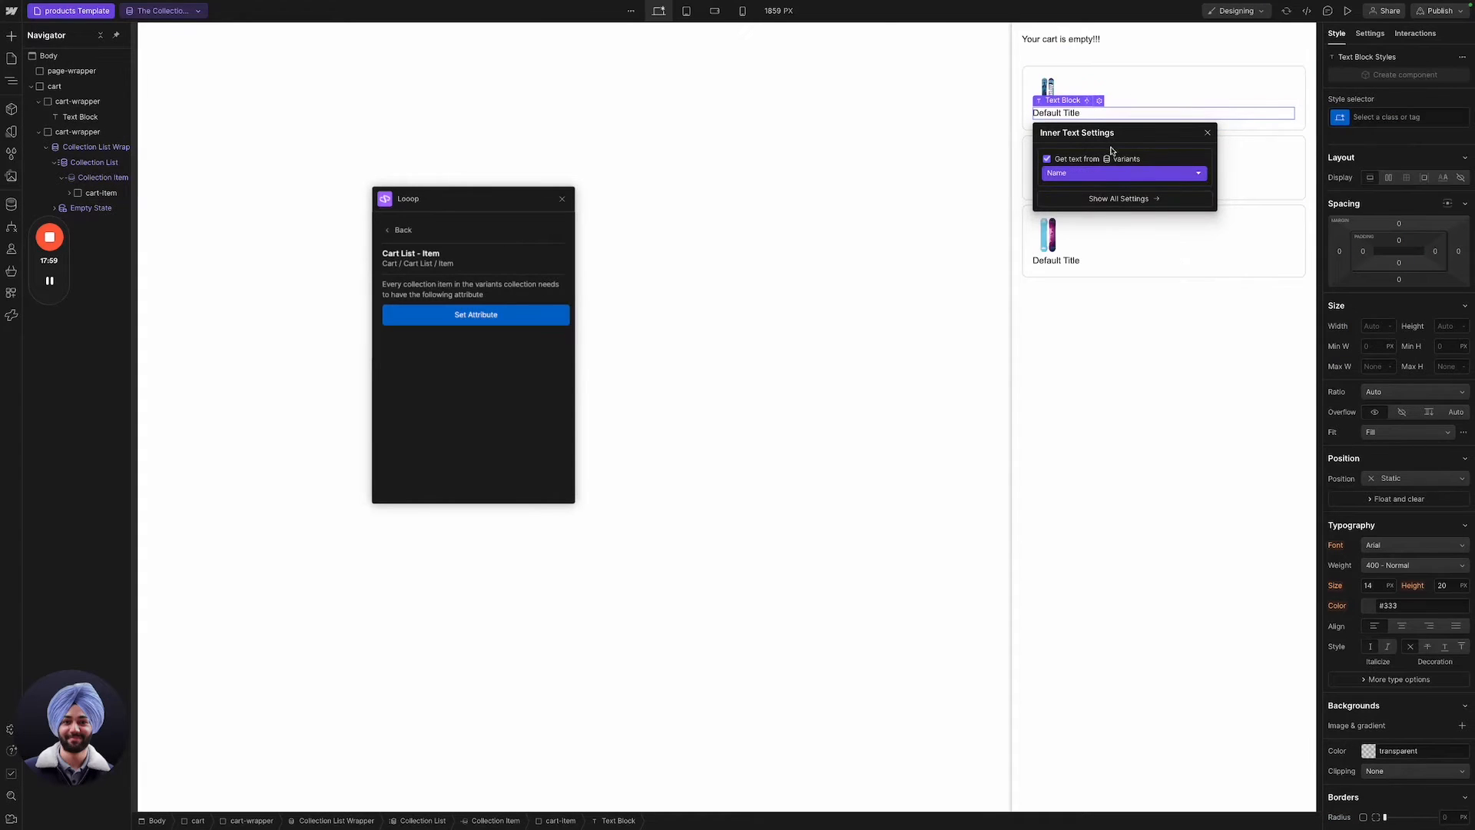
{"action": "left_click", "coordinate": [1107, 173]}
{"action": "scroll", "coordinate": [1083, 253], "scroll_direction": "down", "scroll_amount": 2}
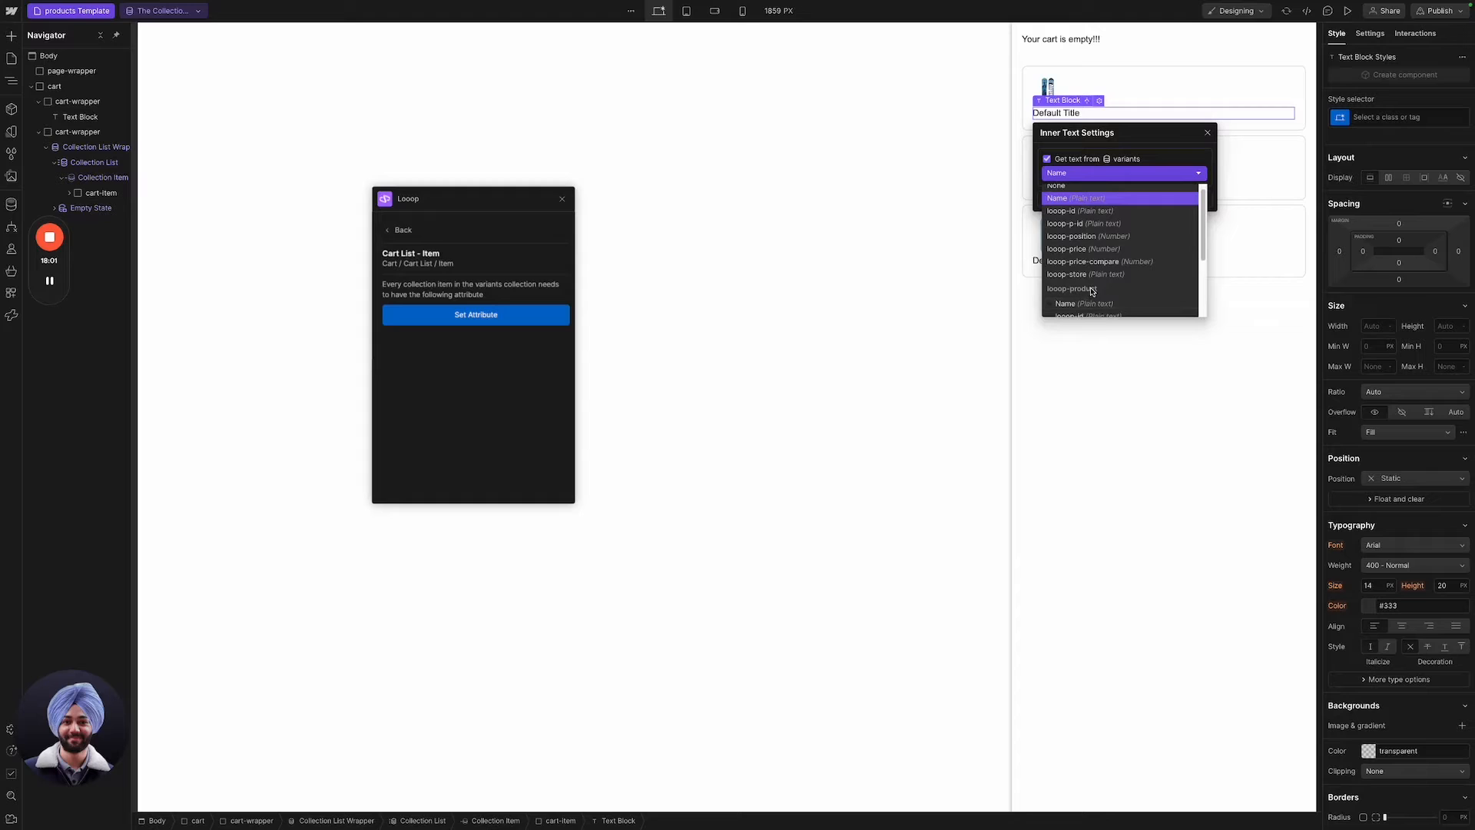
{"action": "left_click", "coordinate": [1086, 282]}
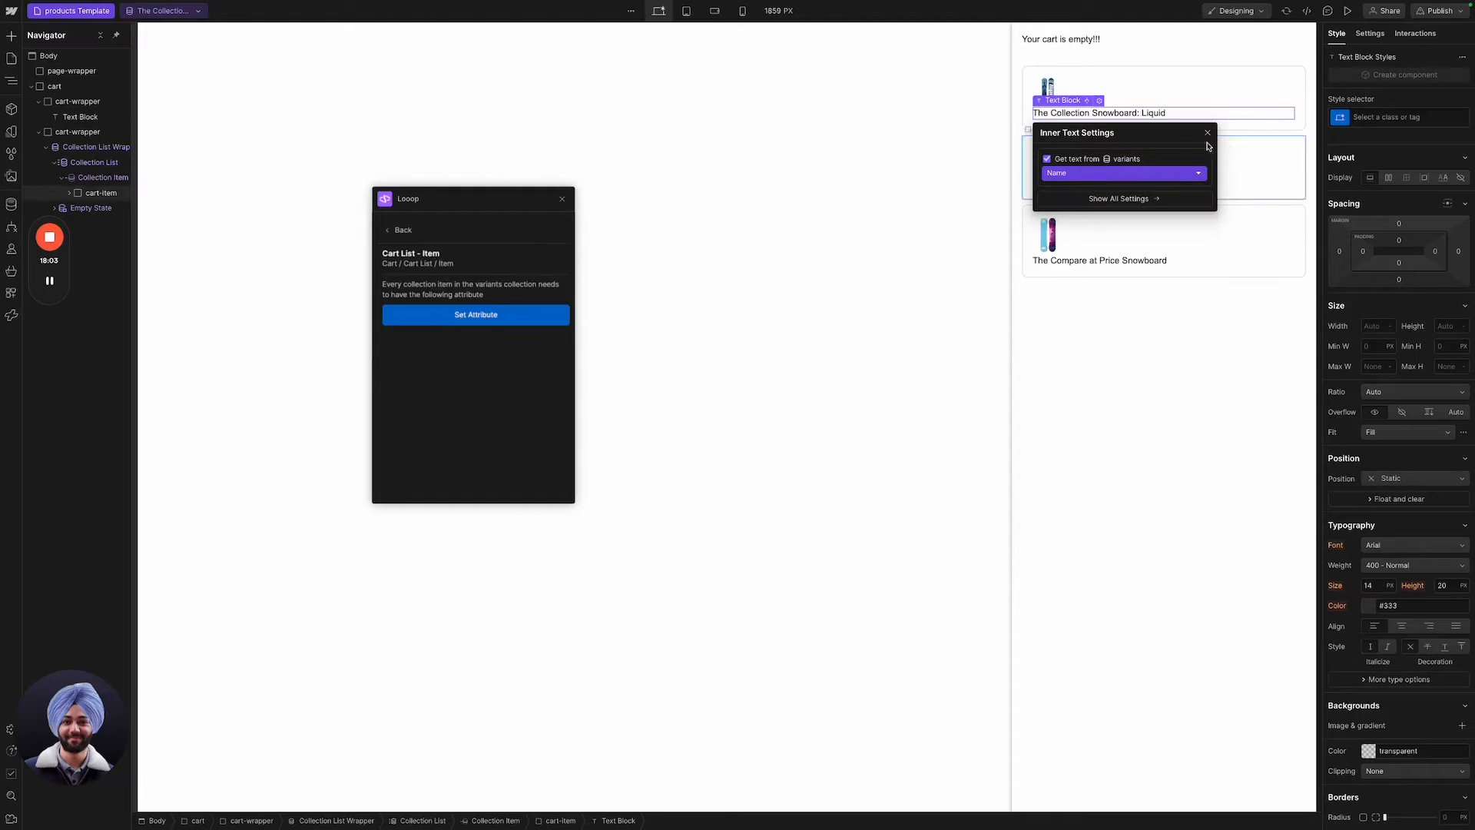
Set the cart-item block's display to horizontal flex so the image and product name sit side by side.
{"action": "key", "text": "Escape"}
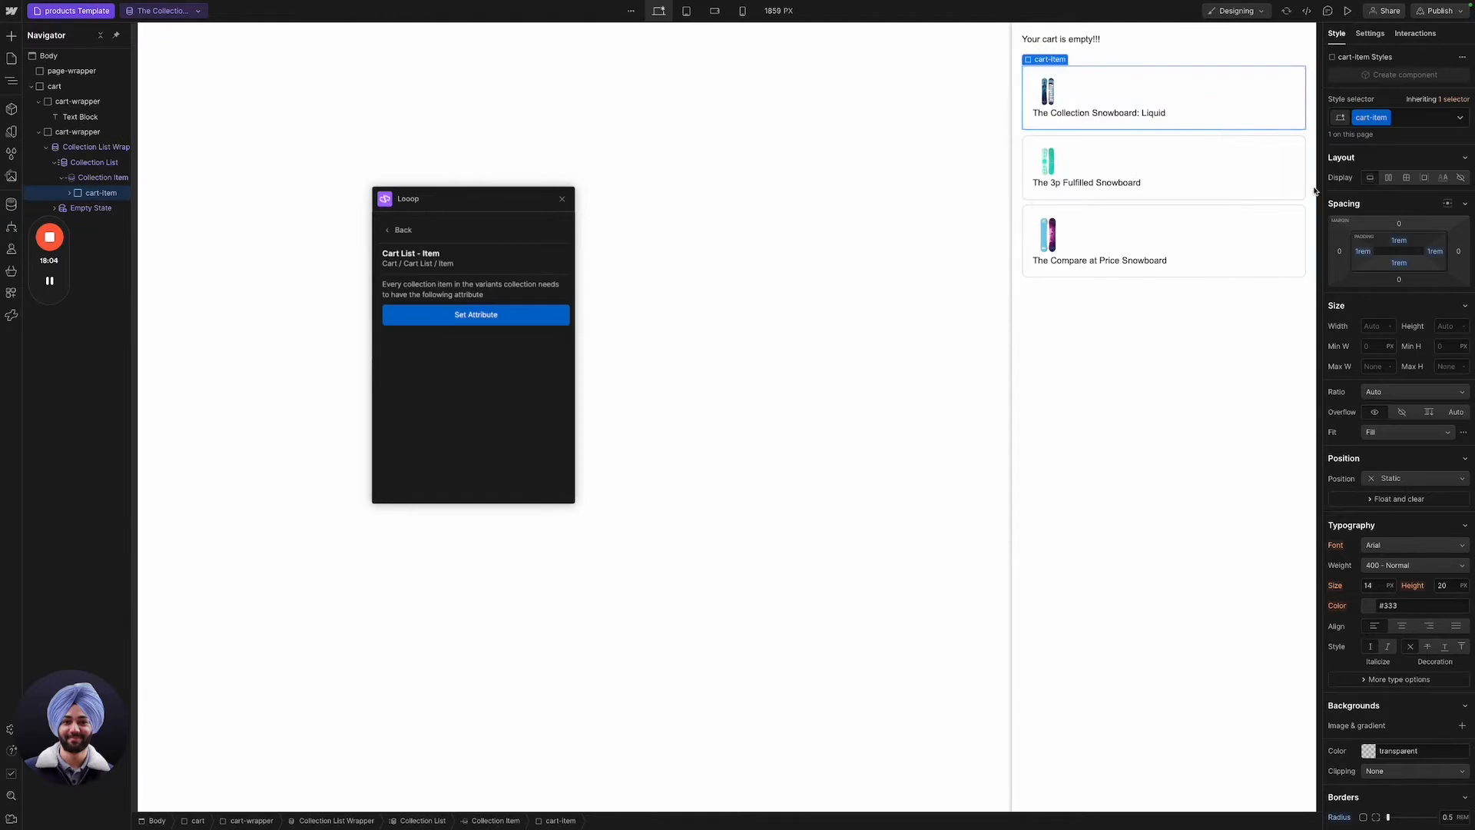
{"action": "left_click", "coordinate": [1388, 178]}
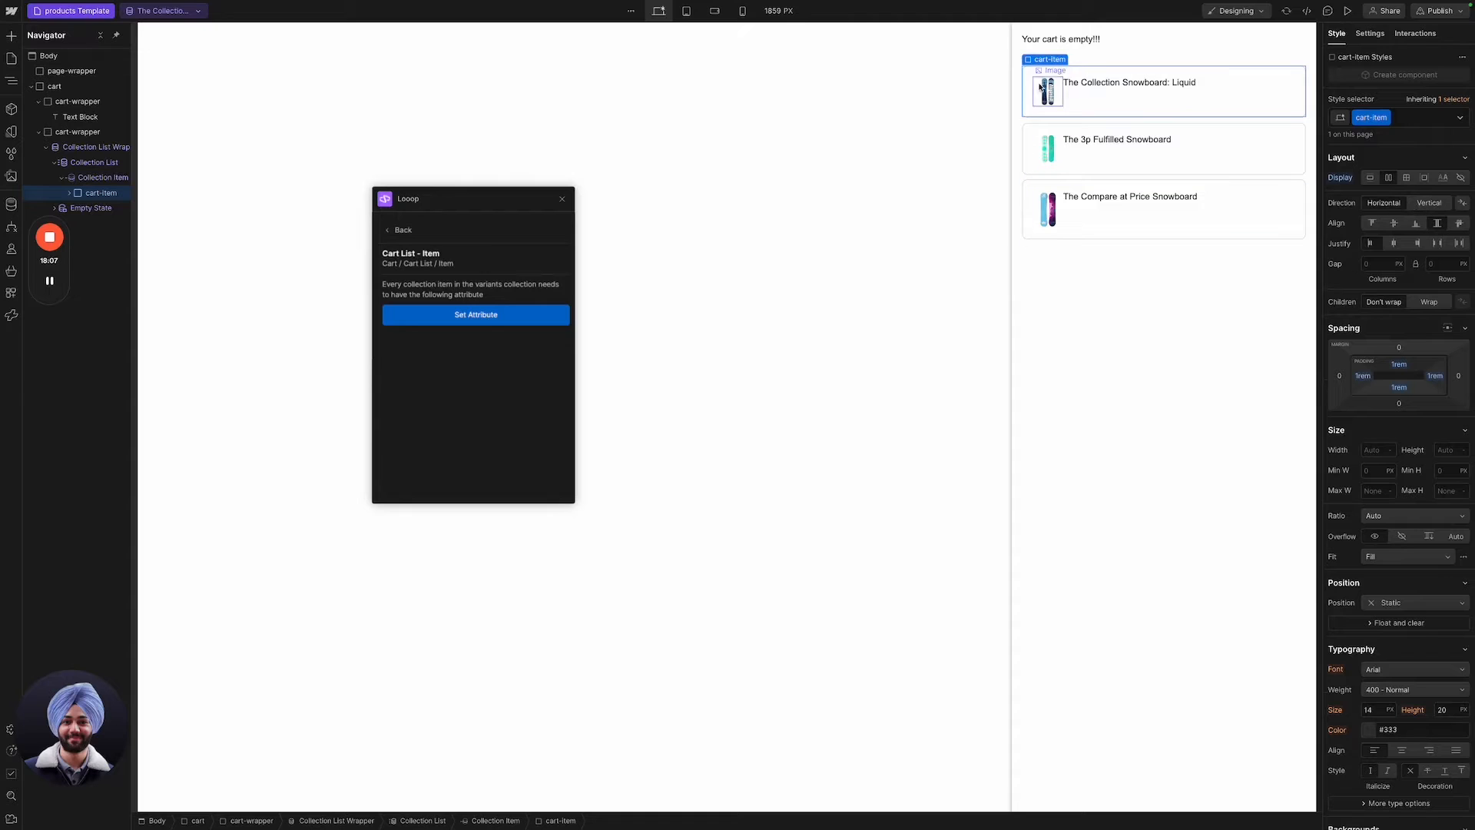
{"action": "left_click", "coordinate": [1095, 93]}
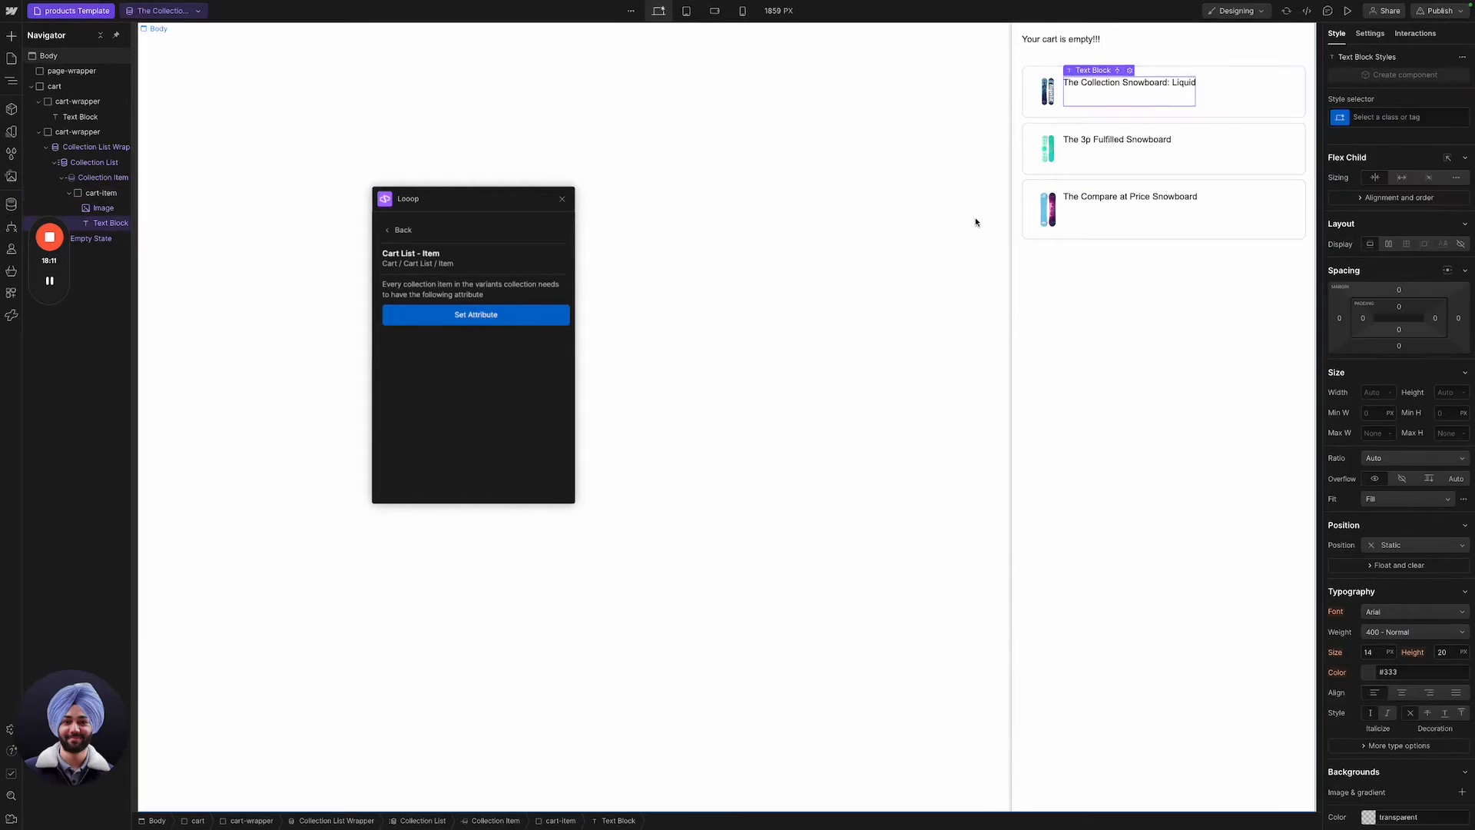
Review Looop's list of cart elements, including the quantity, remove and checkout entries, and close the Looop app.
{"action": "left_click", "coordinate": [402, 231]}
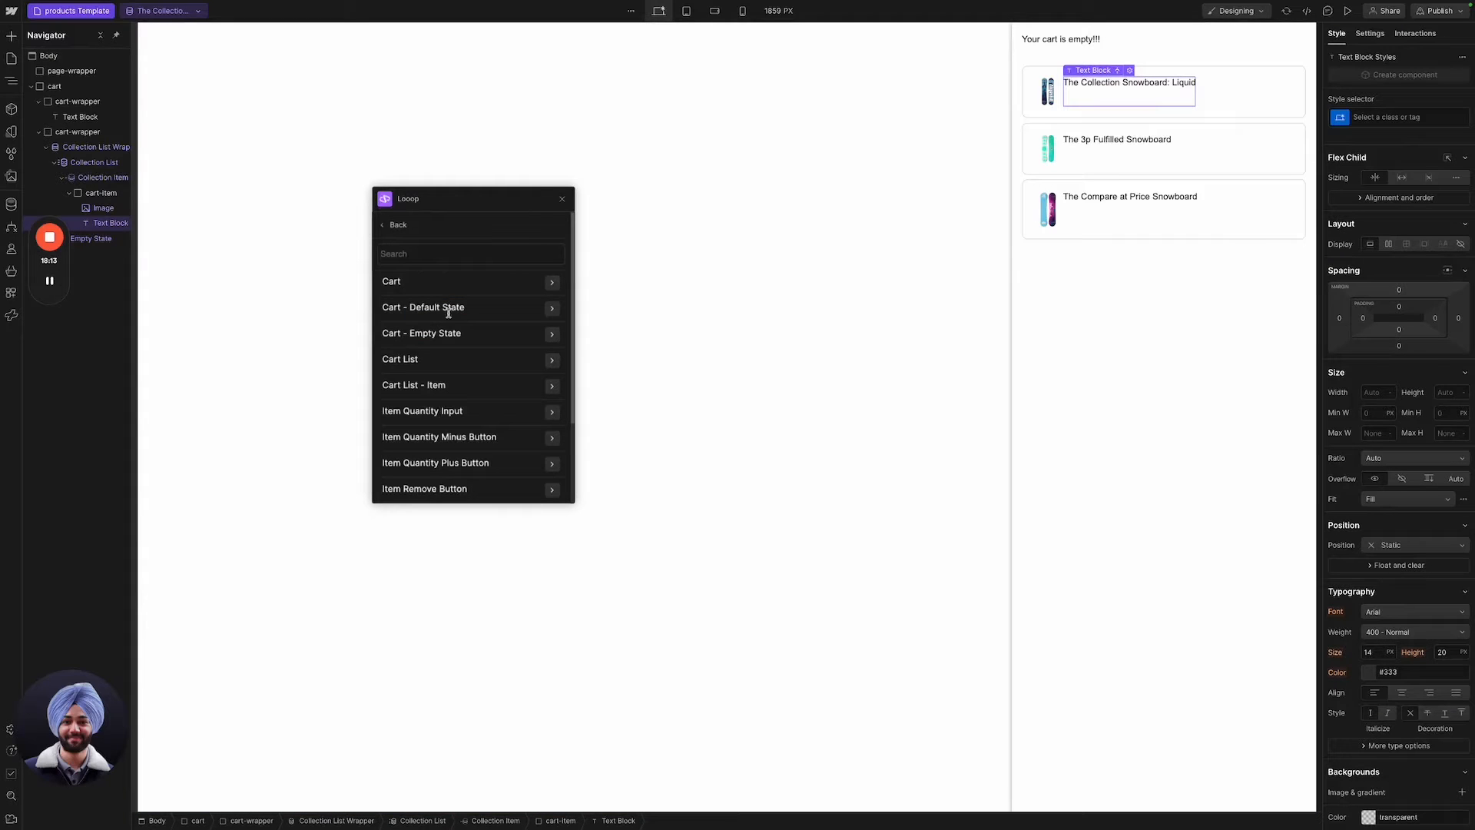
{"action": "scroll", "coordinate": [449, 313], "scroll_direction": "down", "scroll_amount": 1}
{"action": "scroll", "coordinate": [461, 361], "scroll_direction": "down", "scroll_amount": 1}
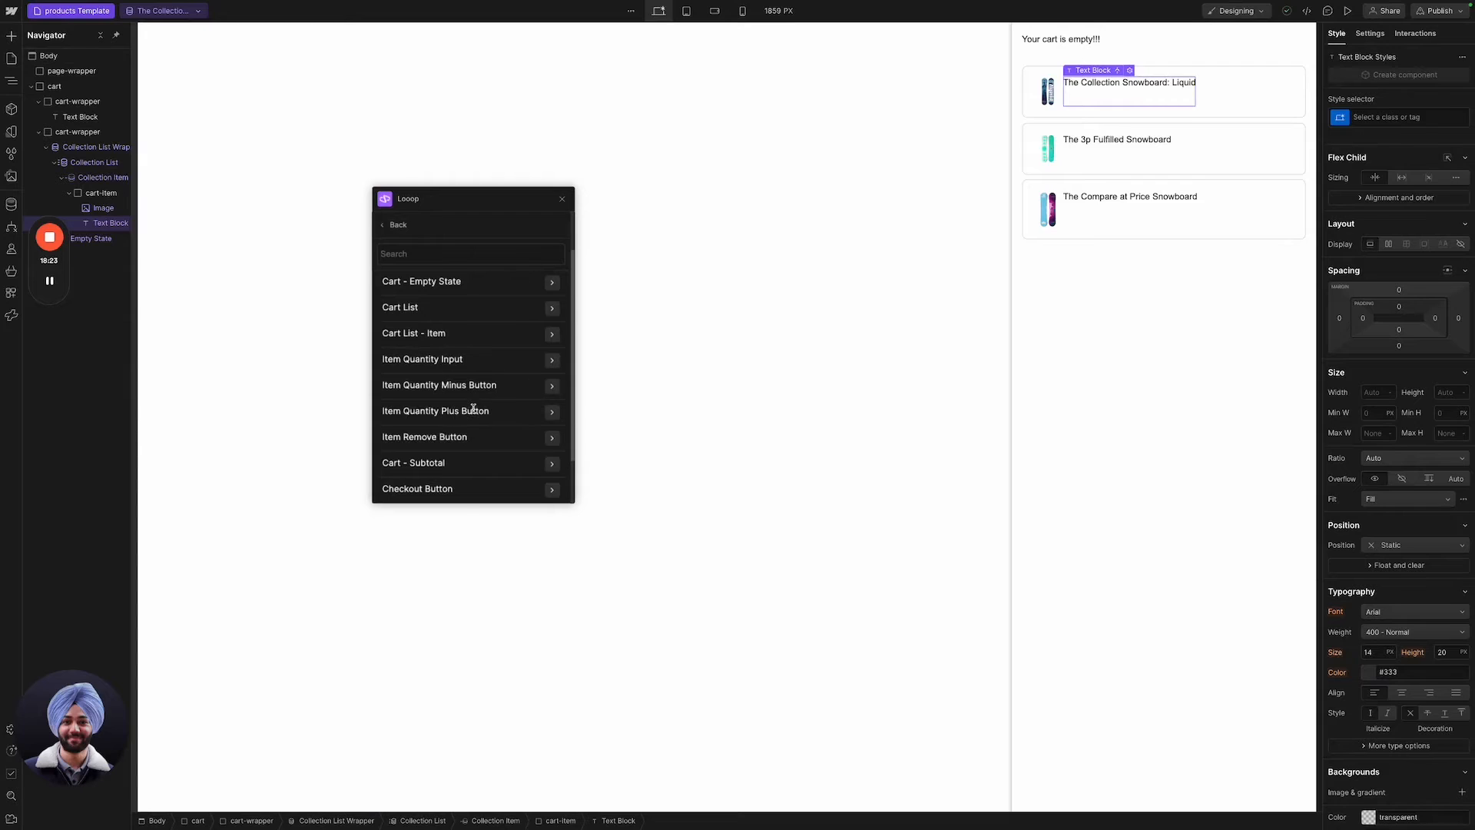
{"action": "scroll", "coordinate": [473, 408], "scroll_direction": "down", "scroll_amount": 1}
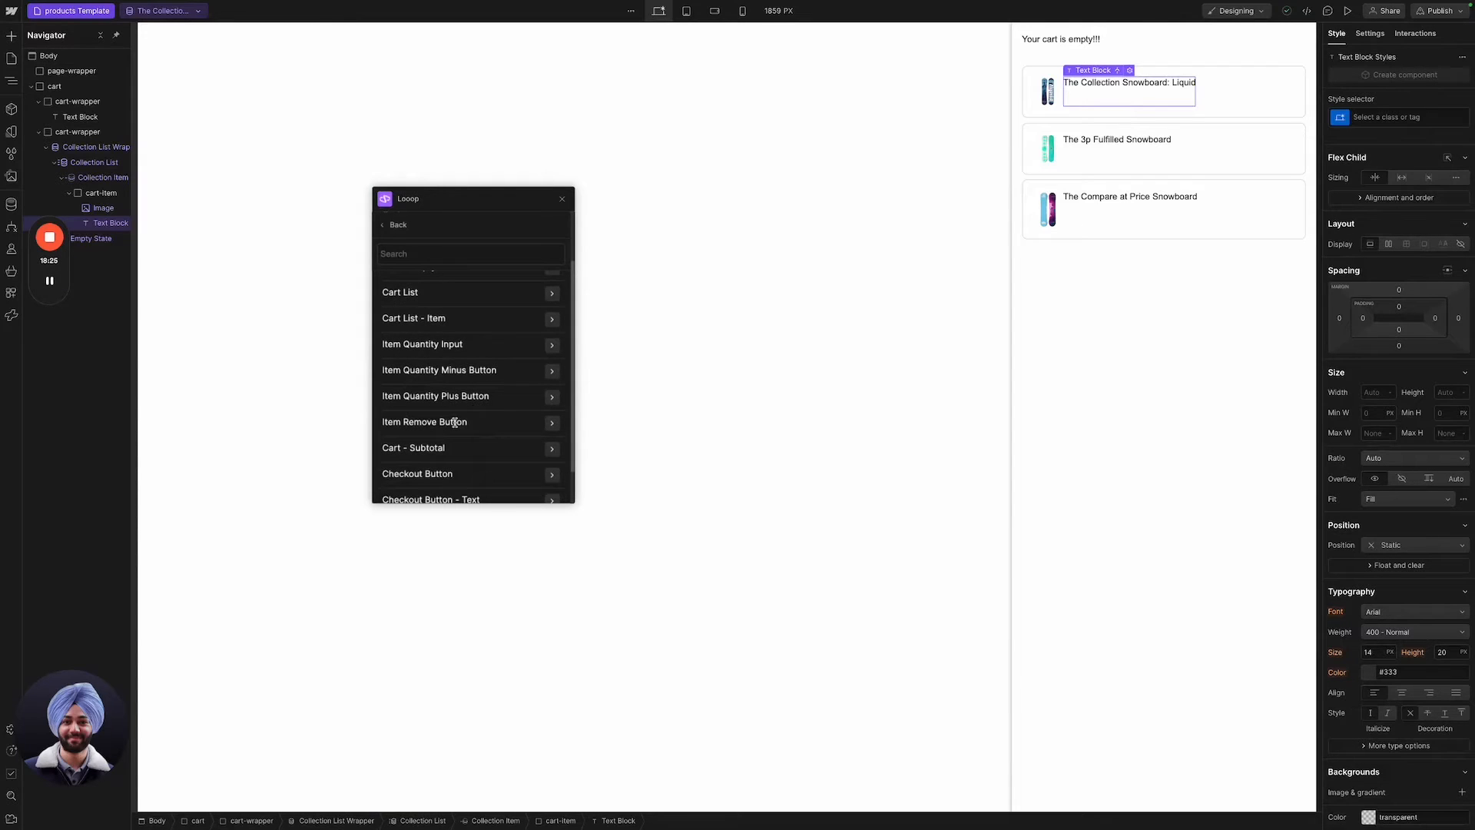
{"action": "left_click", "coordinate": [562, 199]}
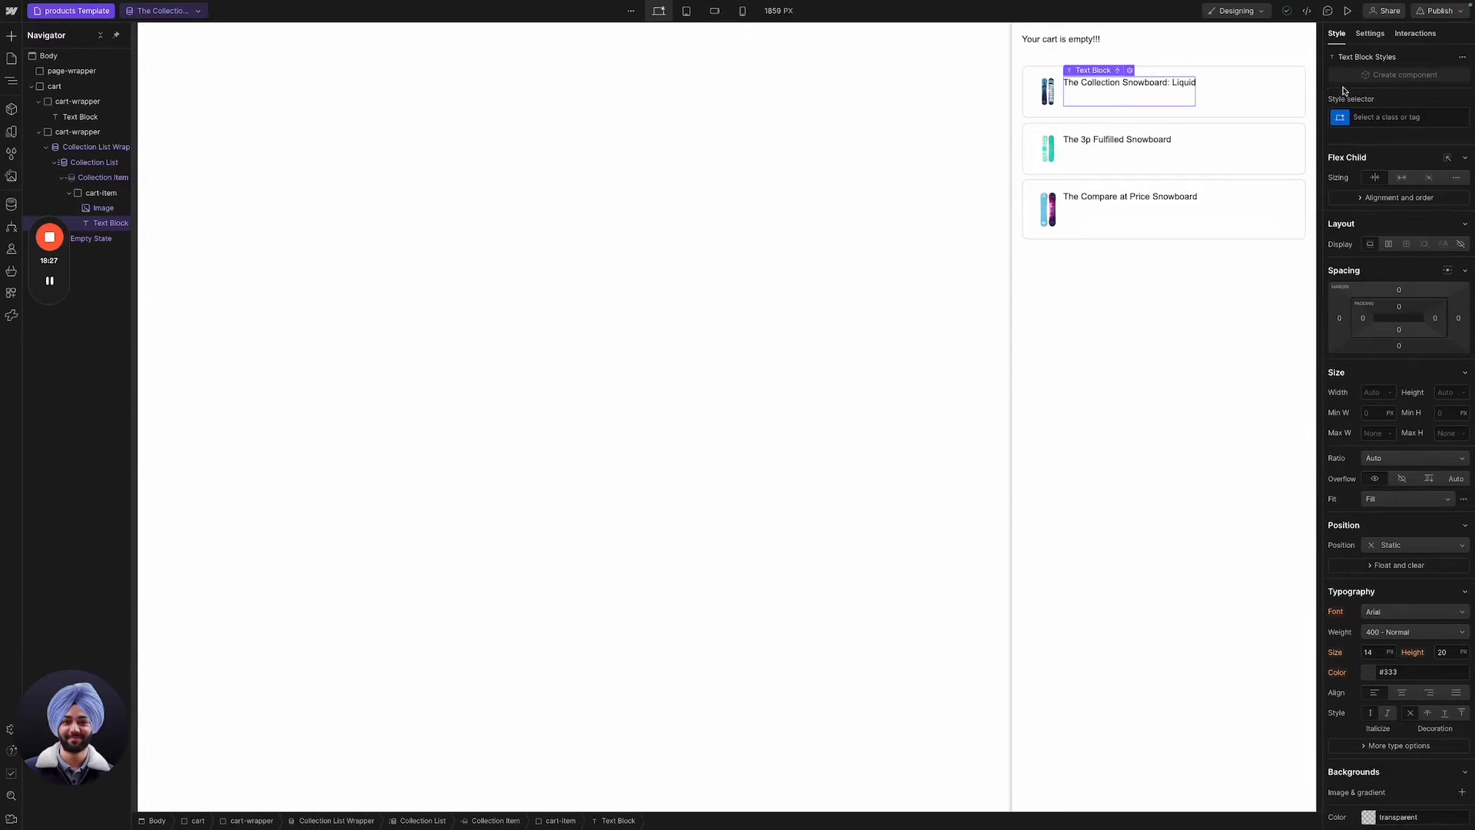
Add a Div Block inside the cart-item block and give it the new class cart-remove.
{"action": "left_click", "coordinate": [1272, 103]}
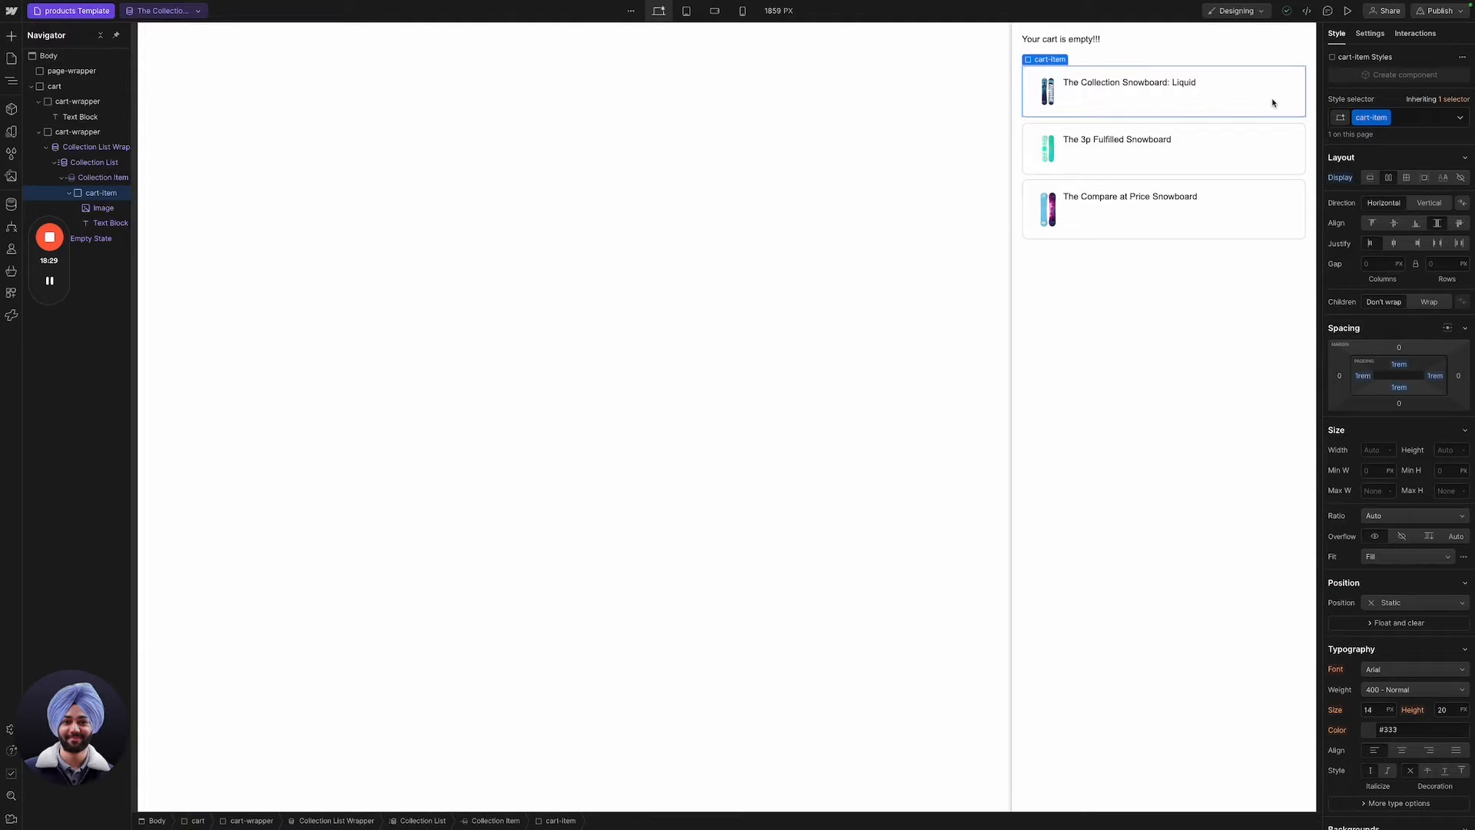
{"action": "key", "text": "ctrl+k"}
{"action": "type", "text": "div"}
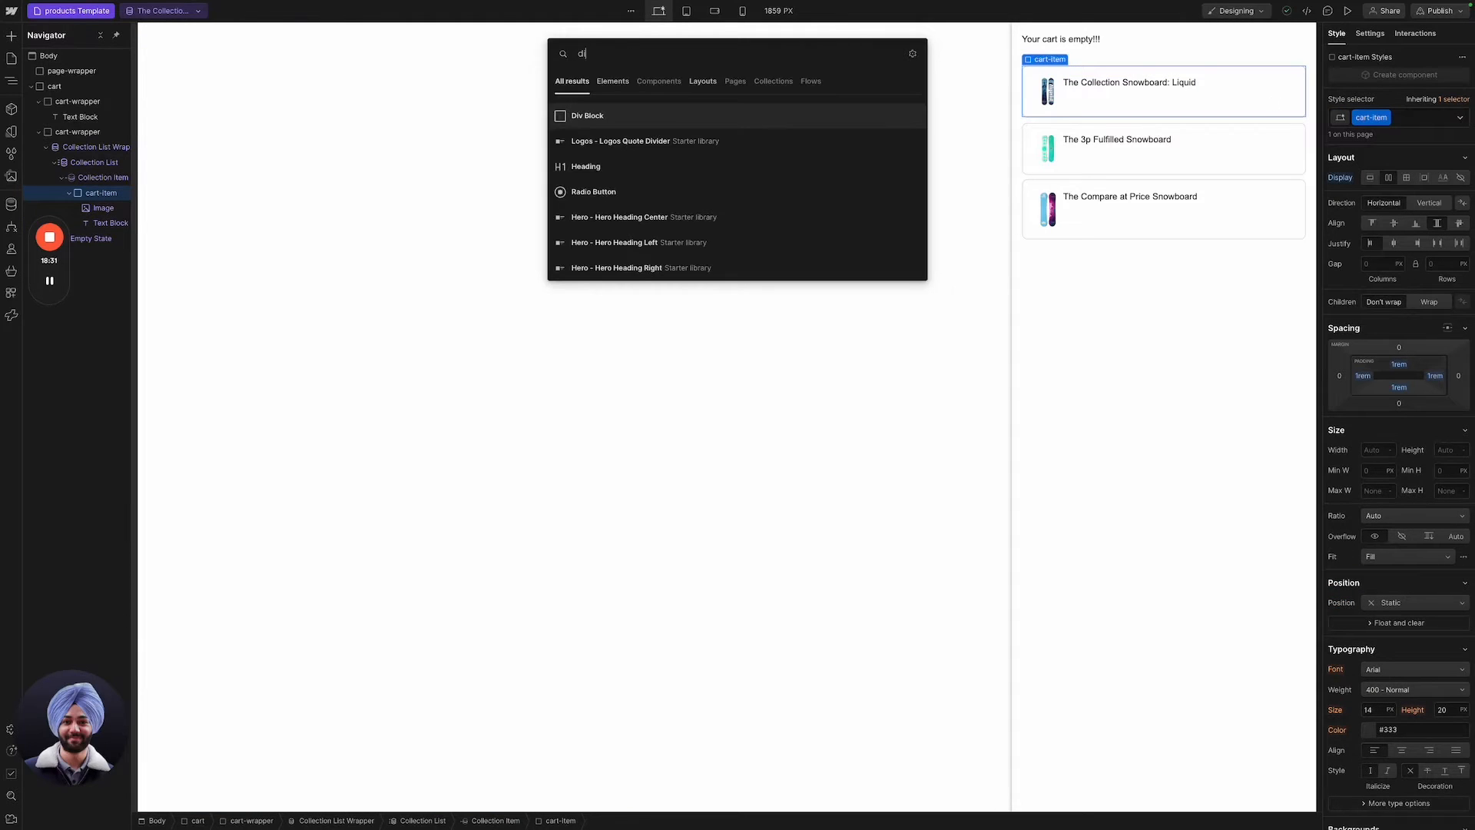
{"action": "key", "text": "Return"}
{"action": "key", "text": "ctrl+Return"}
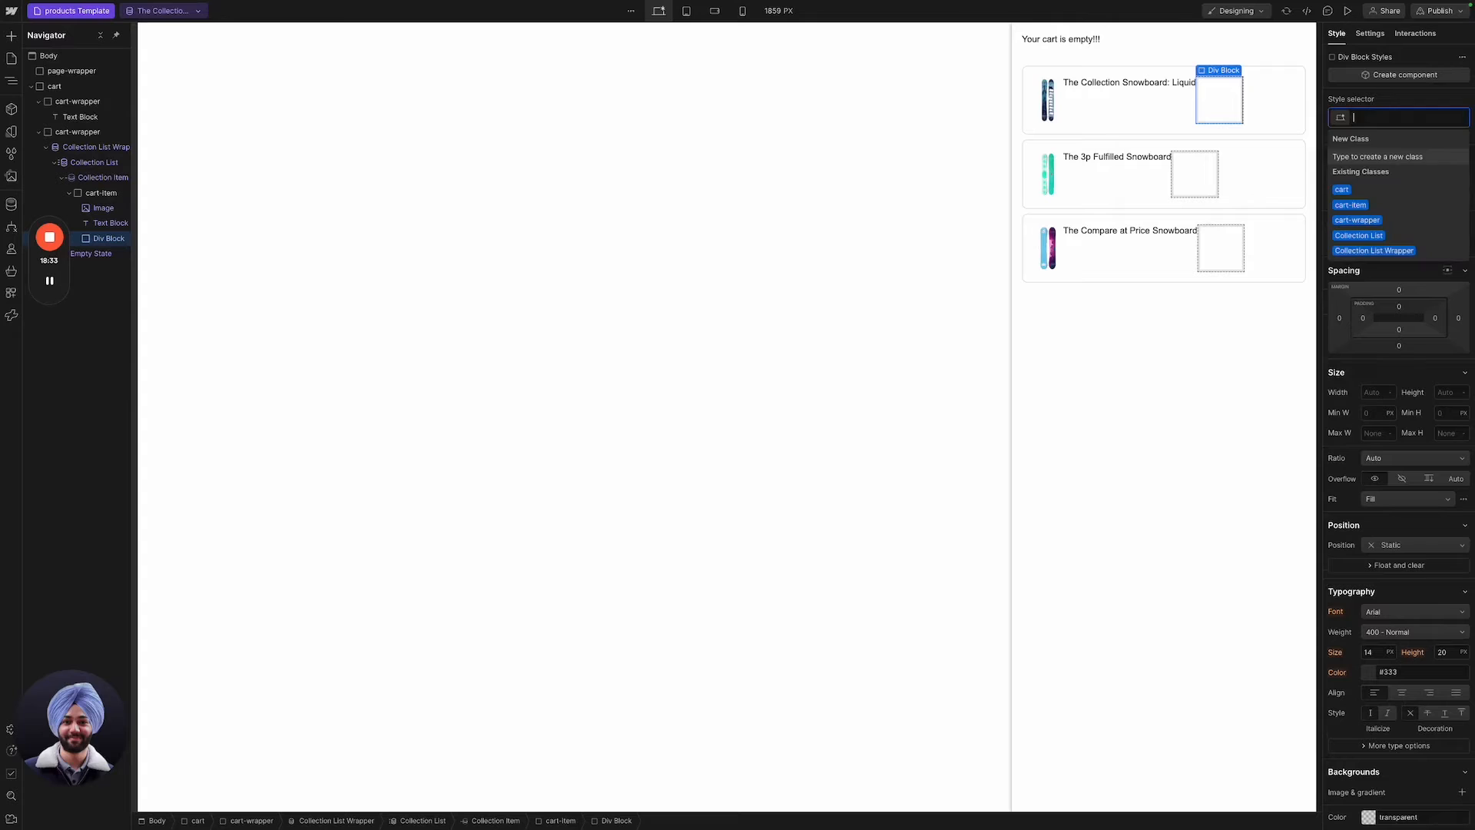
{"action": "type", "text": "cart-remove"}
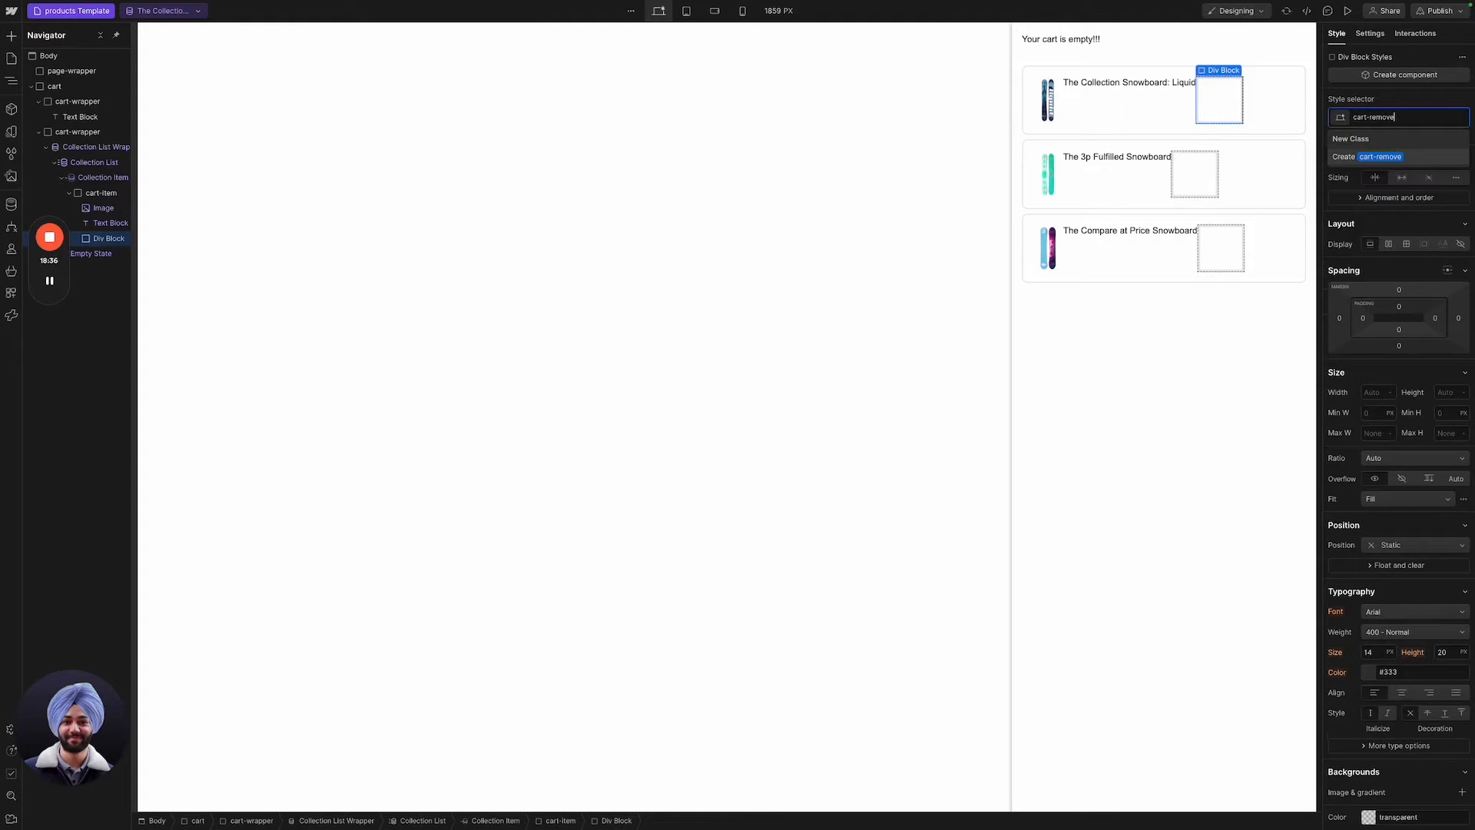
{"action": "key", "text": "Return"}
Set the cart-remove class's corner radius to 100rem.
{"action": "scroll", "coordinate": [1363, 318], "scroll_direction": "down", "scroll_amount": 1}
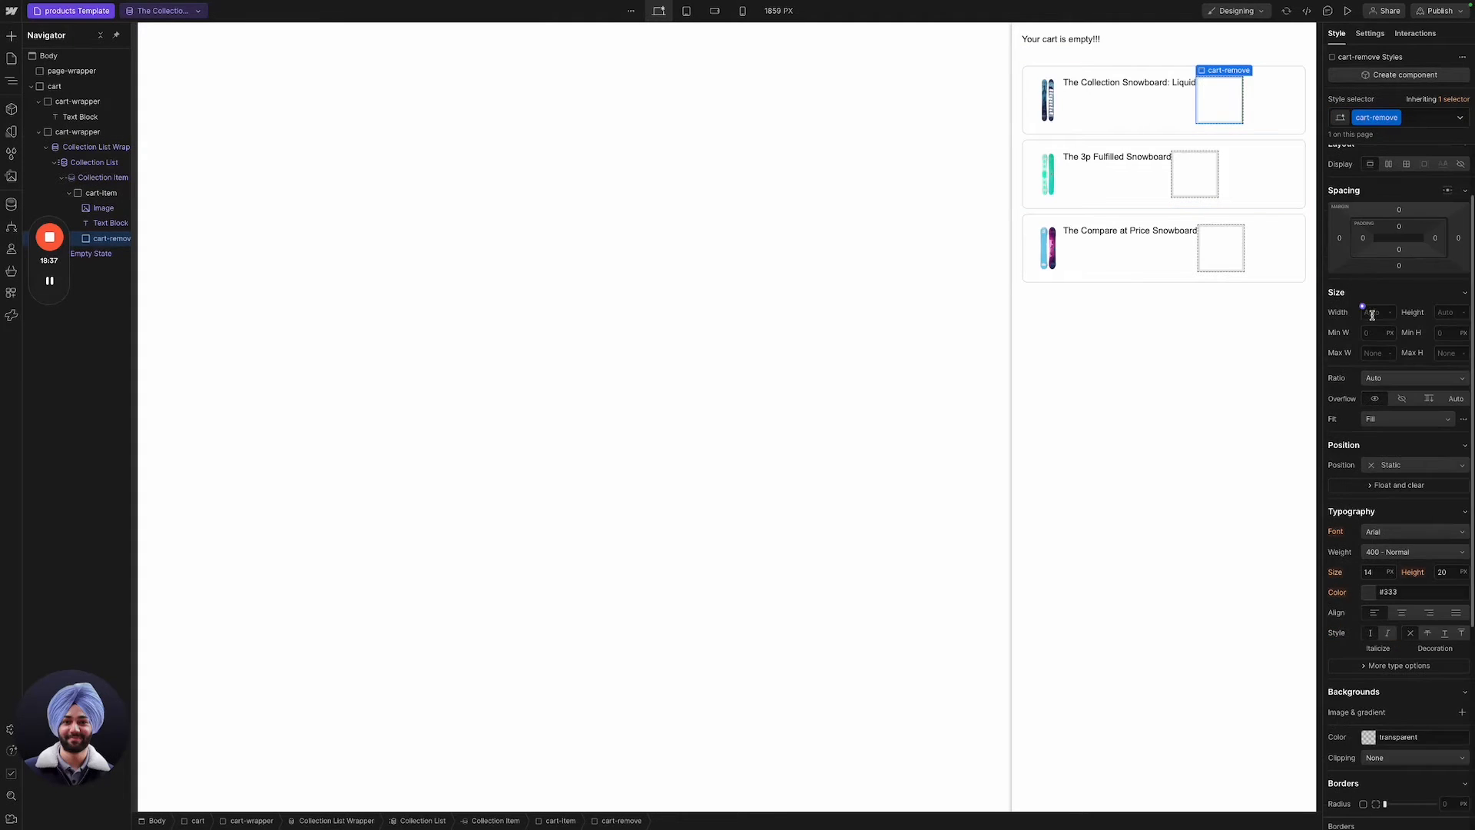
{"action": "scroll", "coordinate": [1389, 348], "scroll_direction": "down", "scroll_amount": 3}
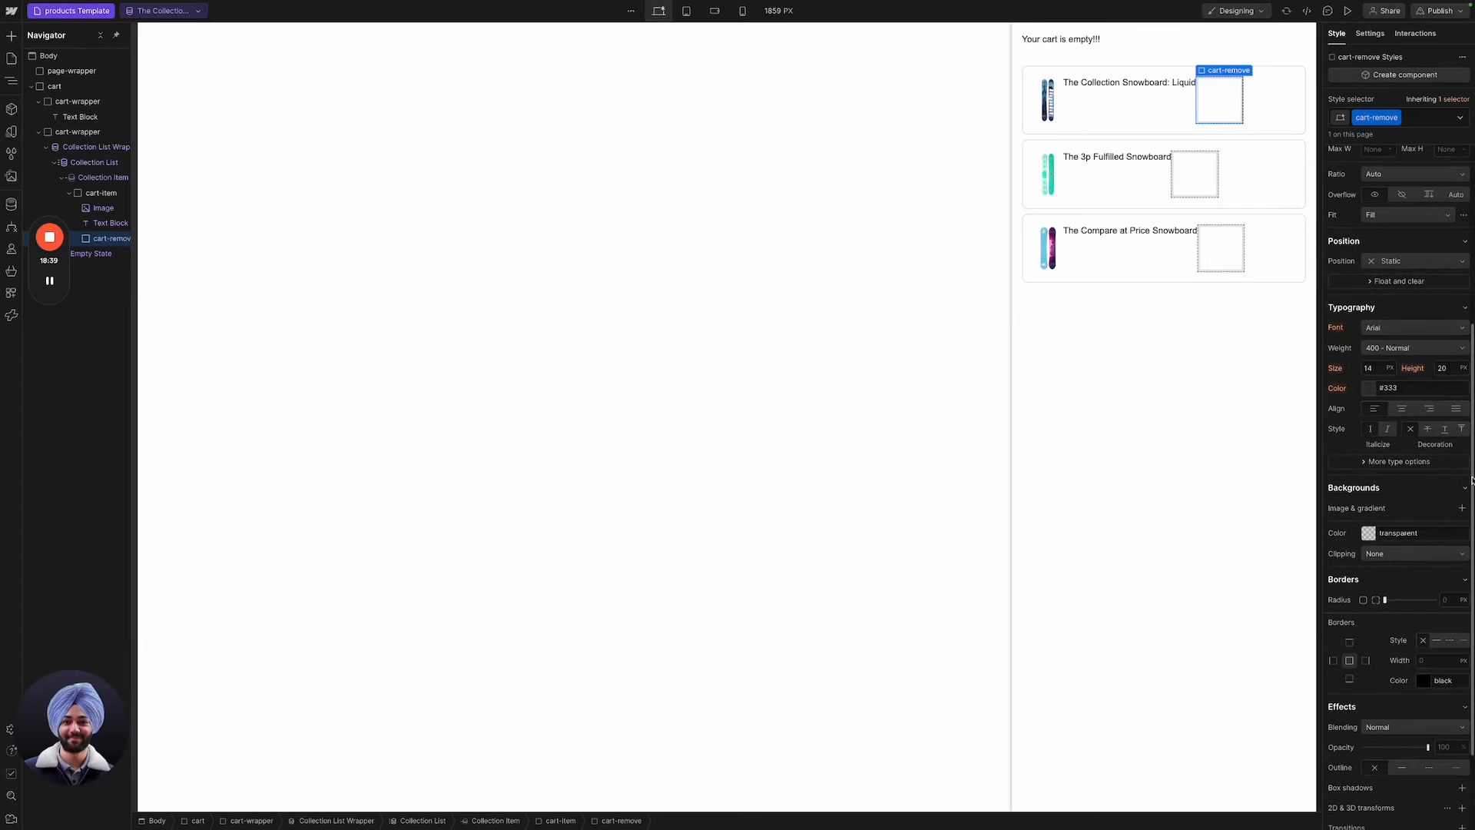
{"action": "scroll", "coordinate": [1406, 568], "scroll_direction": "down", "scroll_amount": 2}
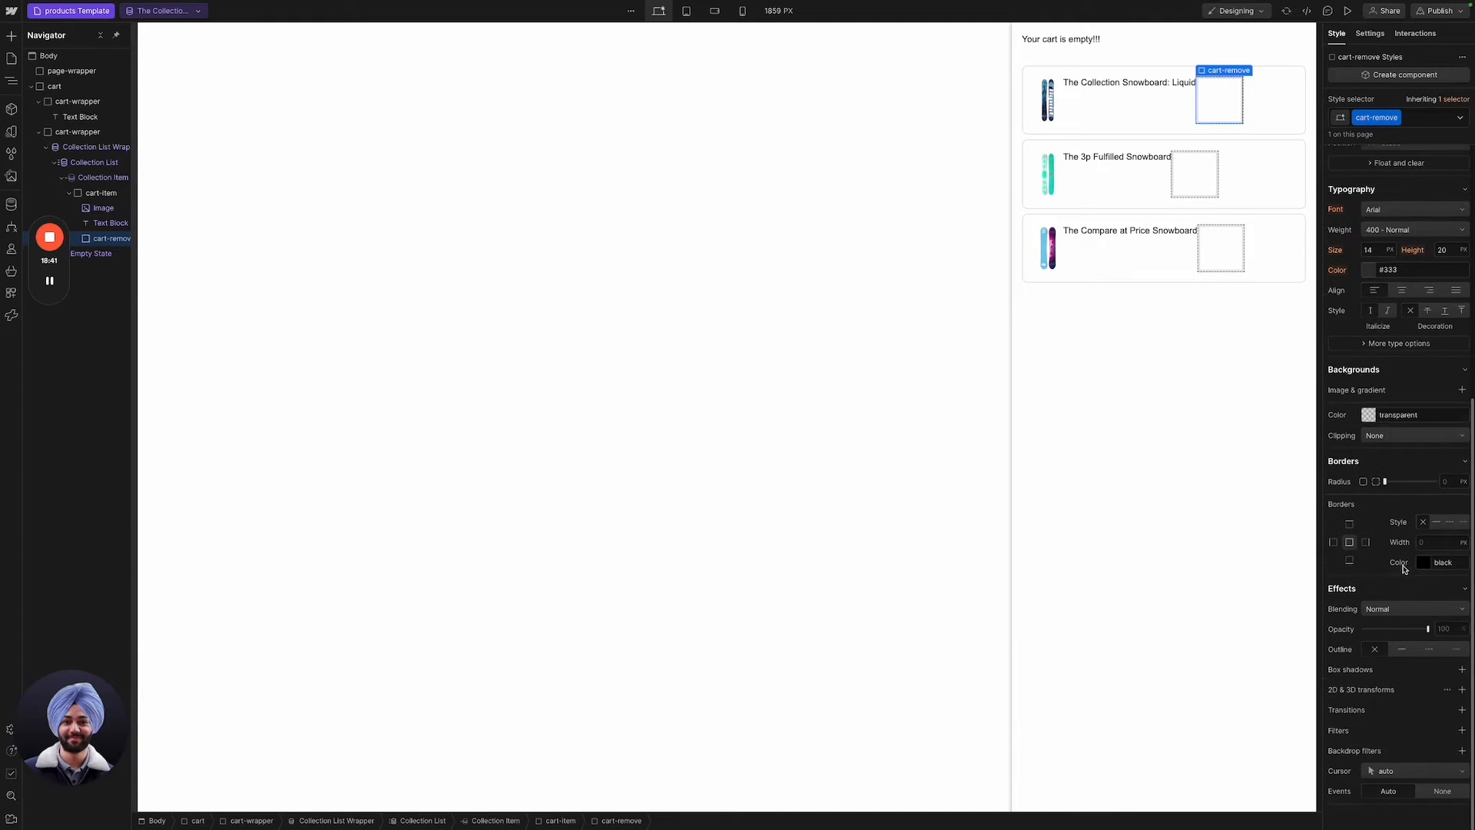
{"action": "left_click", "coordinate": [1450, 485]}
{"action": "left_click", "coordinate": [1439, 465]}
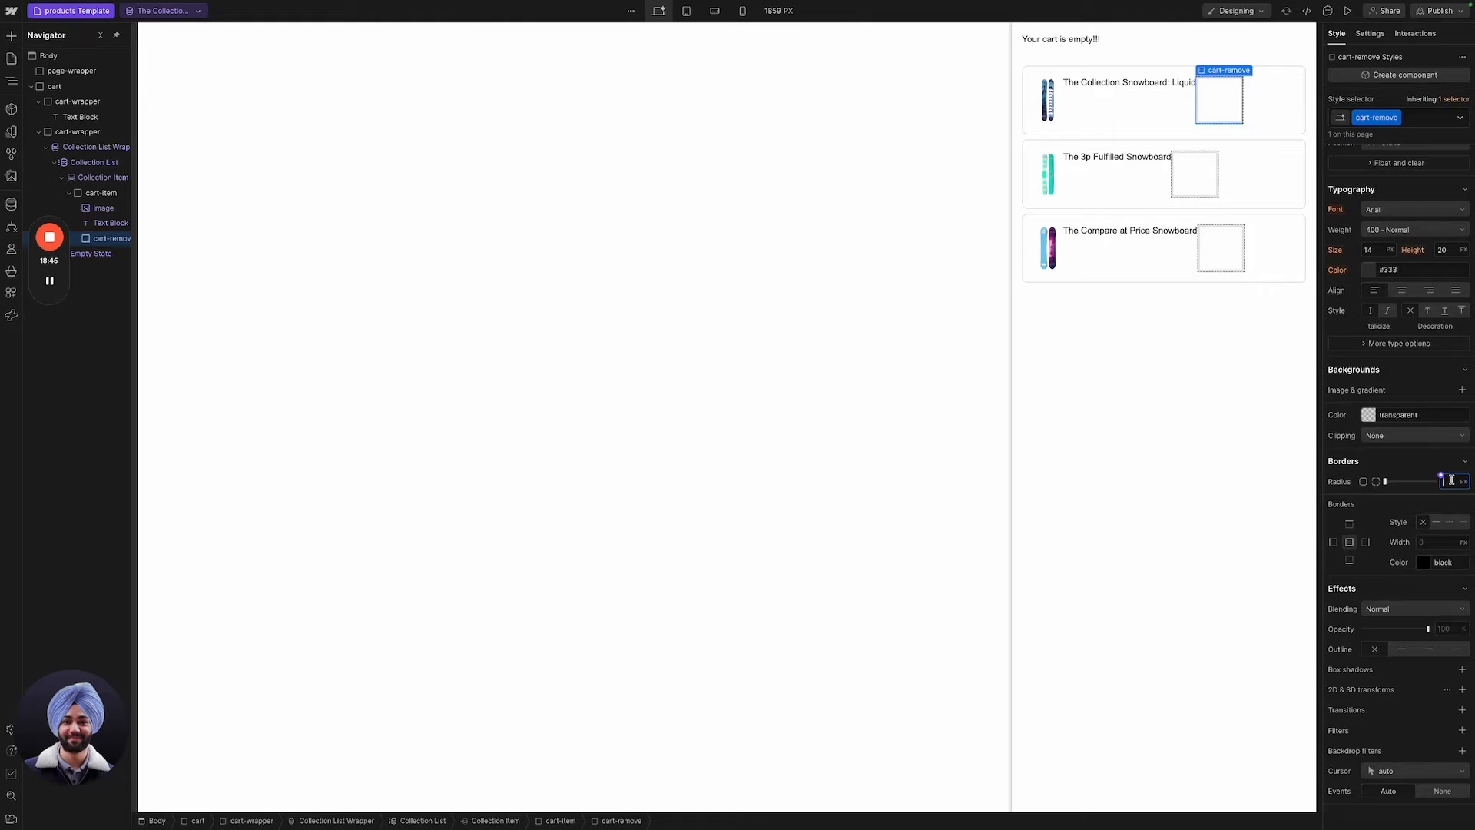
{"action": "type", "text": "100"}
{"action": "key", "text": "Return"}
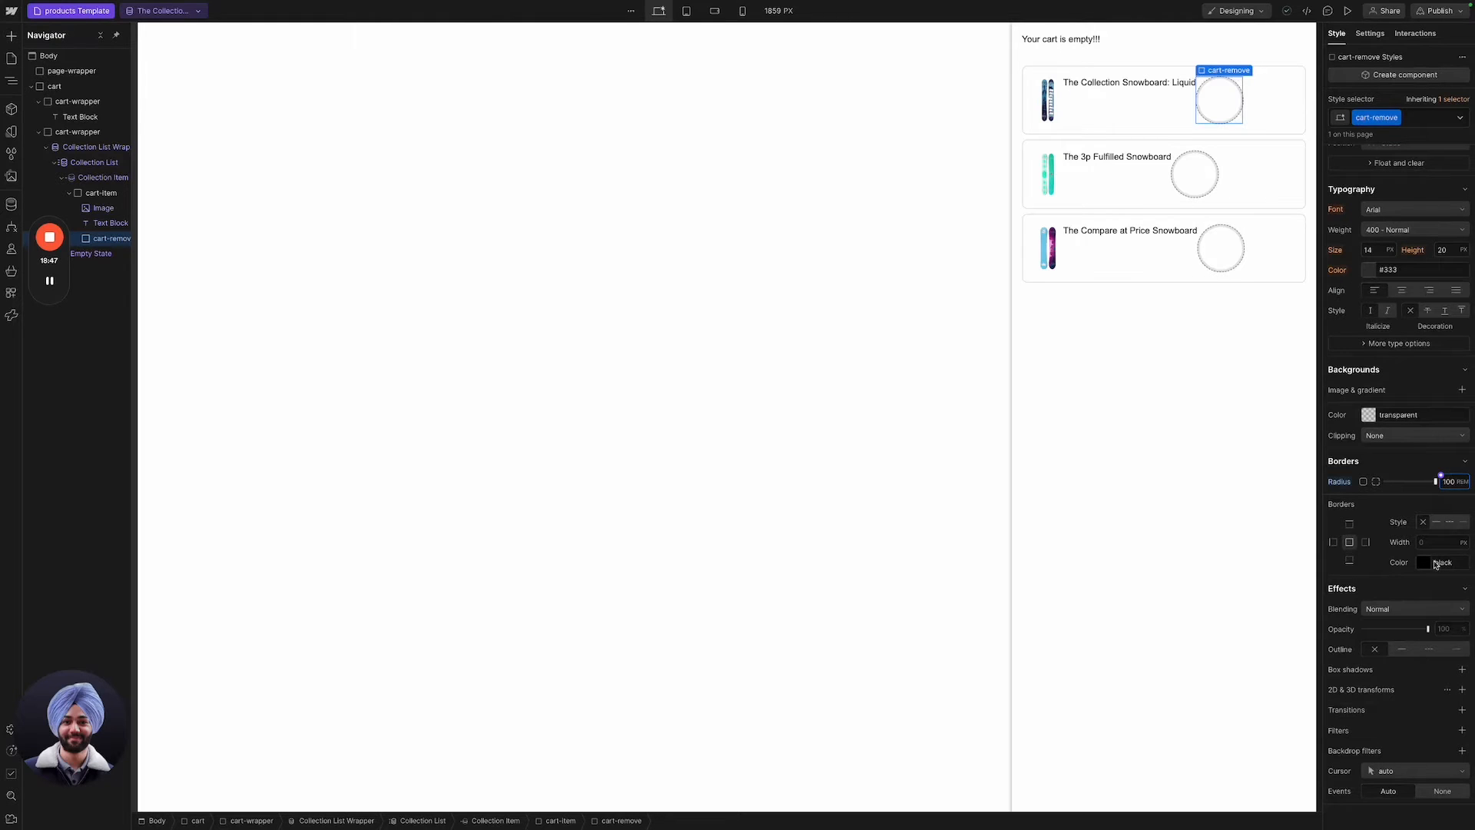
Set the cart-remove block's background color to black.
{"action": "left_click", "coordinate": [1431, 563]}
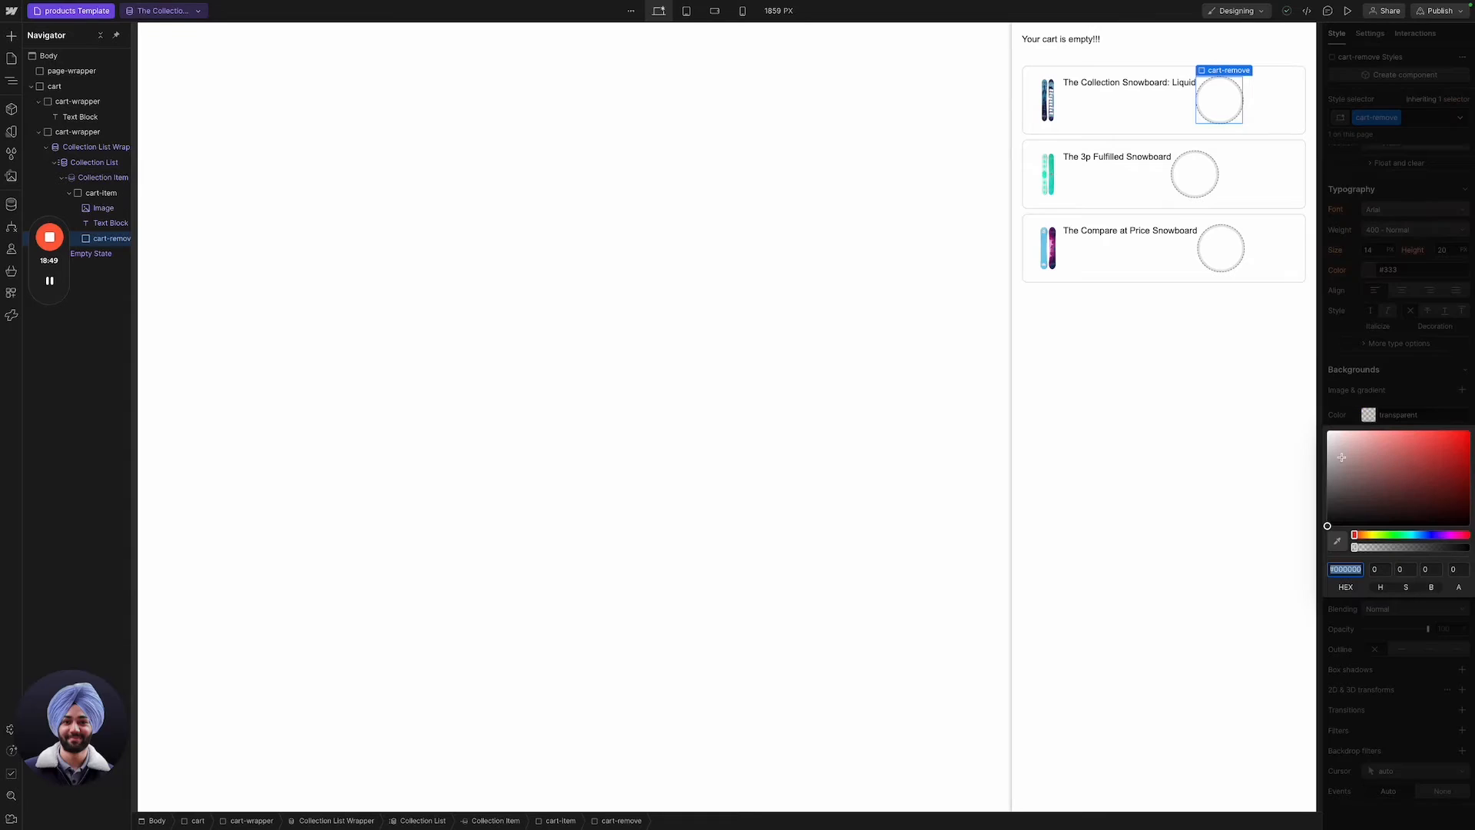
{"action": "left_click_drag", "start_coordinate": [1341, 457], "coordinate": [1290, 559]}
{"action": "left_click", "coordinate": [1411, 390]}
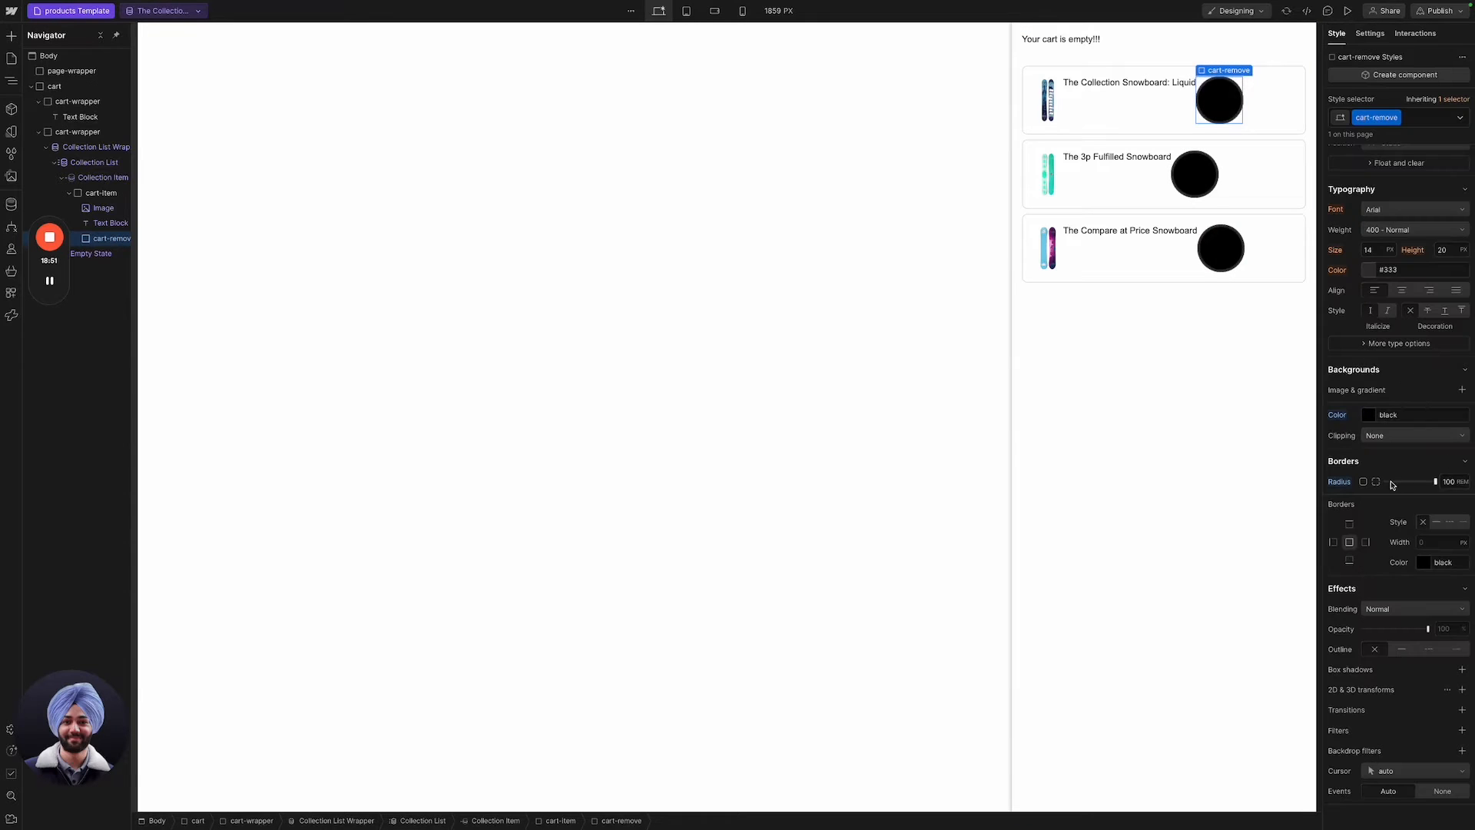
Set the cart-remove block's width and height to 3rem each.
{"action": "scroll", "coordinate": [1380, 384], "scroll_direction": "up", "scroll_amount": 5}
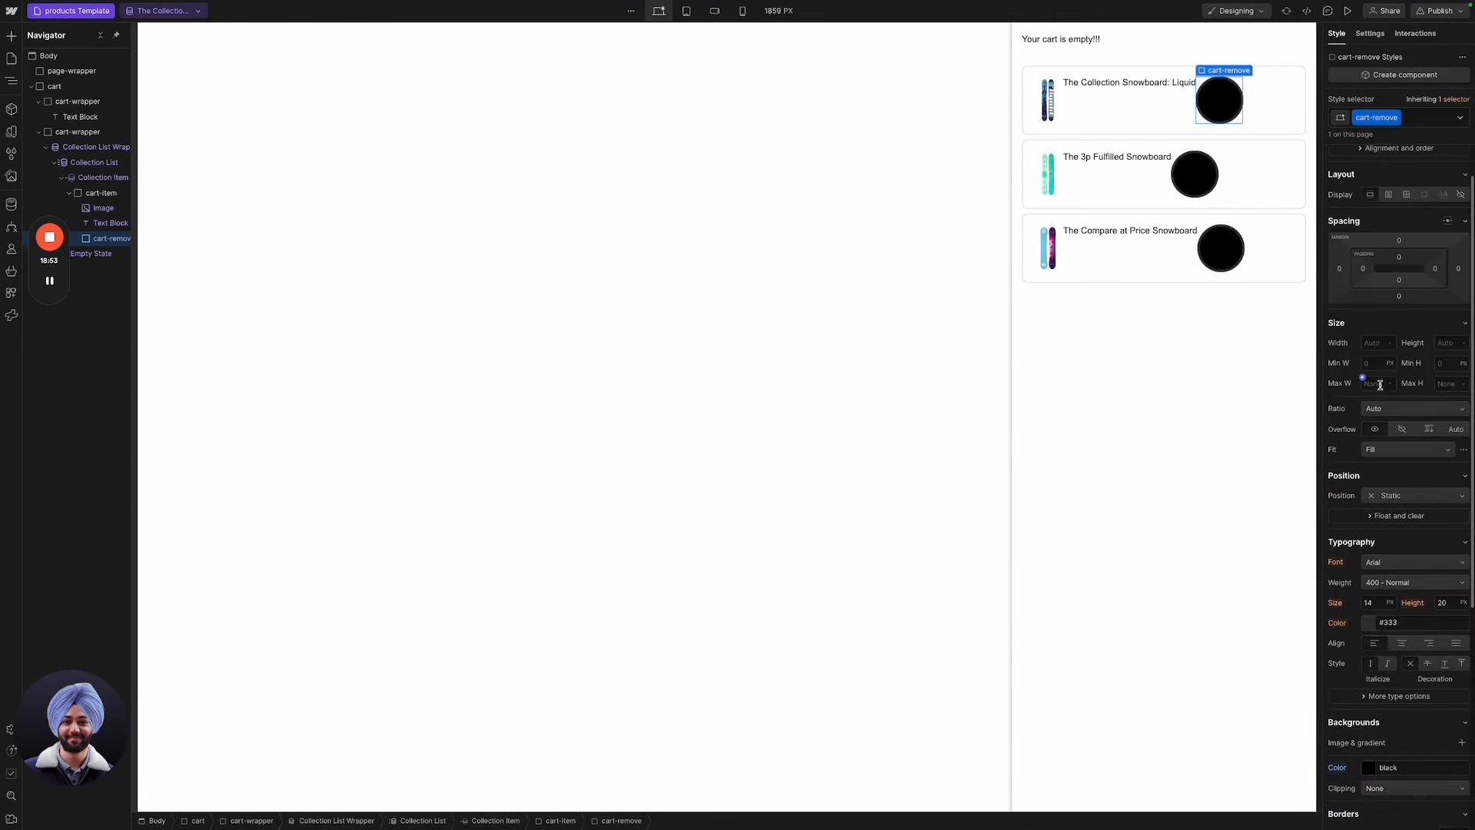
{"action": "left_click", "coordinate": [1375, 344]}
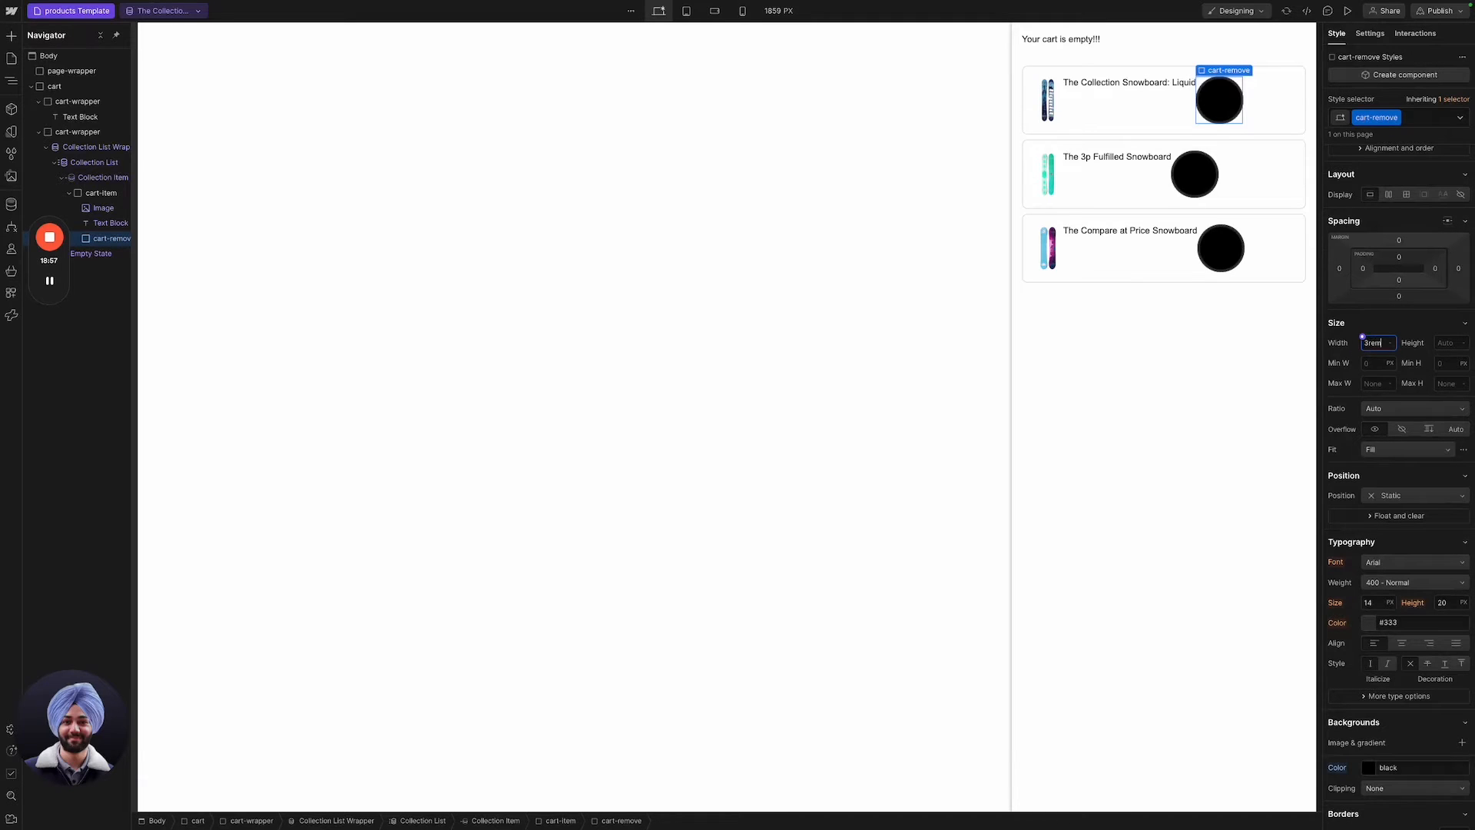
{"action": "key", "text": "Return"}
{"action": "left_click", "coordinate": [1436, 343]}
{"action": "type", "text": "3"}
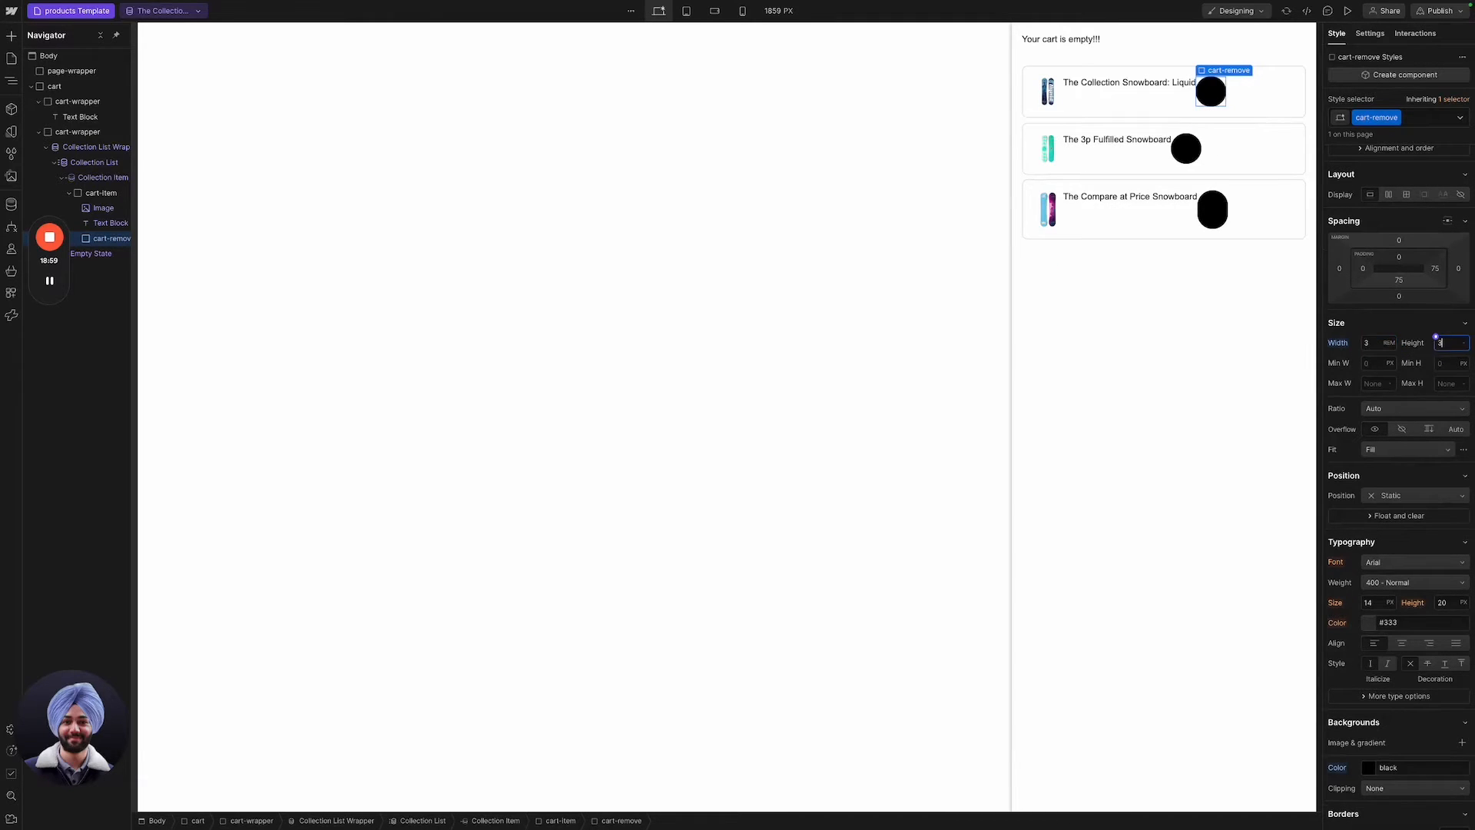
{"action": "type", "text": "rem"}
{"action": "key", "text": "Return"}
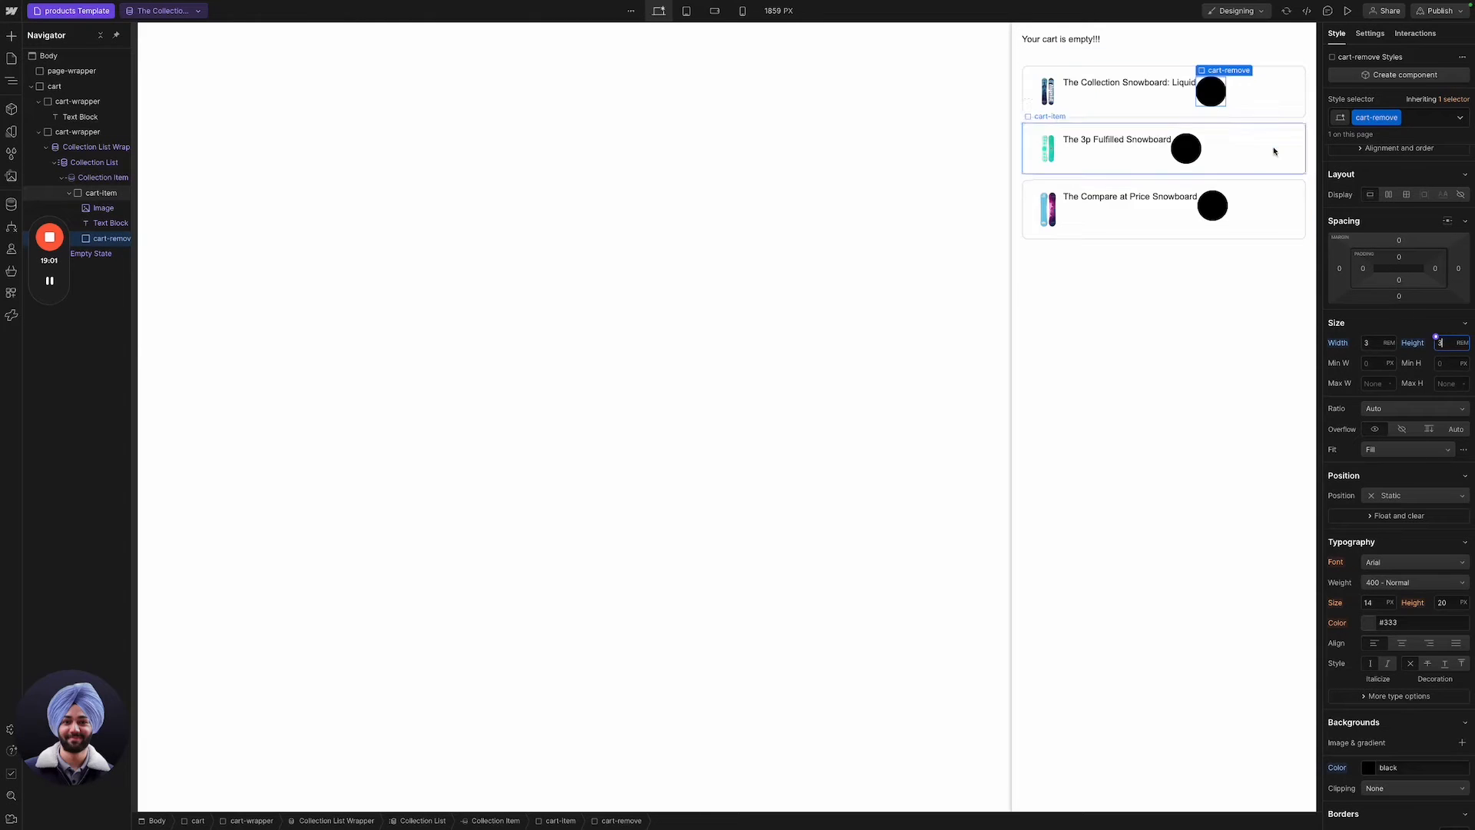
Make the cart-remove block a flex container with centered align and justify, and set its text color to white.
{"action": "left_click", "coordinate": [1389, 195]}
{"action": "left_click", "coordinate": [1394, 240]}
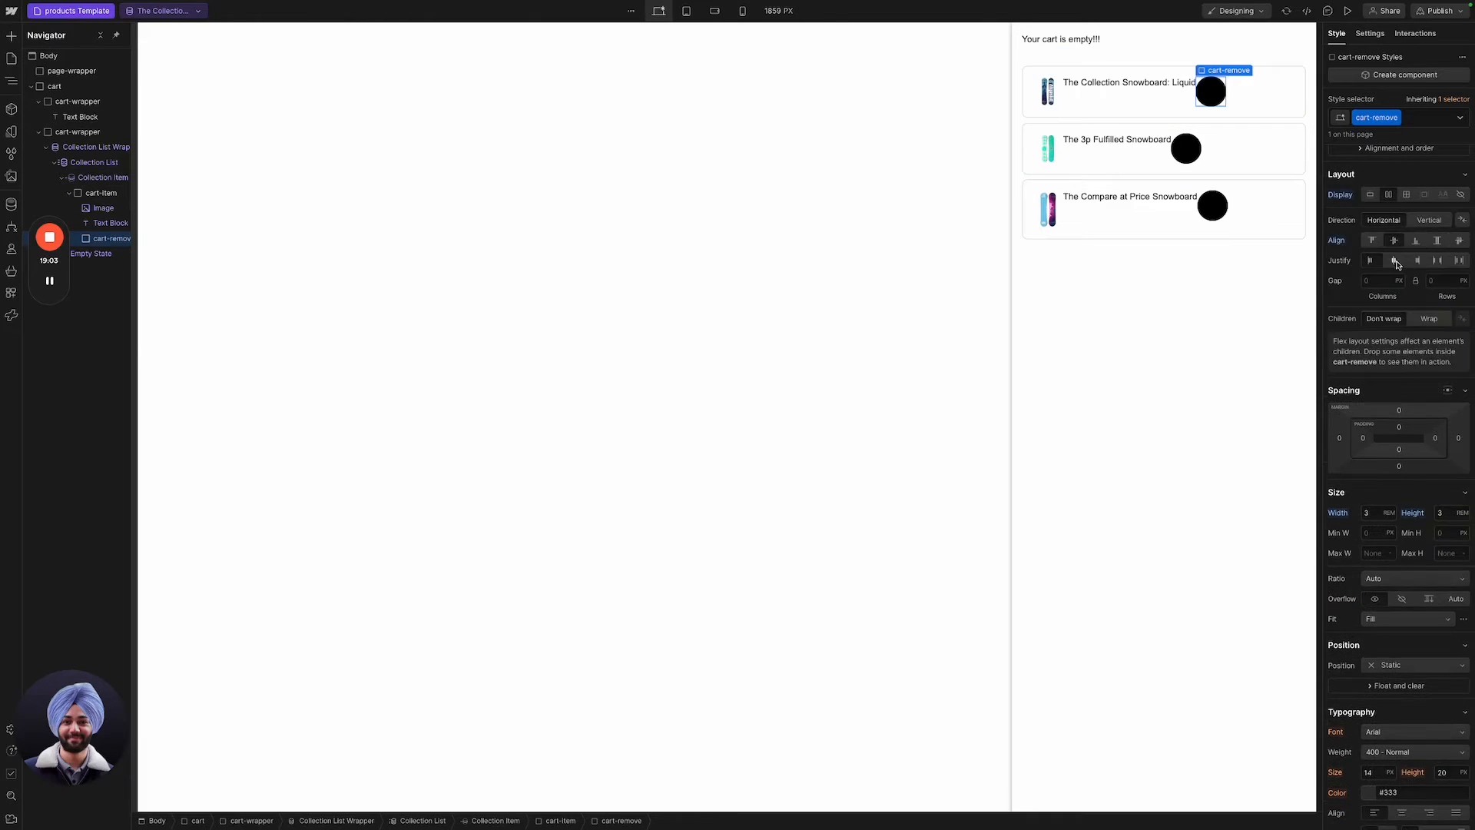
{"action": "scroll", "coordinate": [1367, 714], "scroll_direction": "down", "scroll_amount": 2}
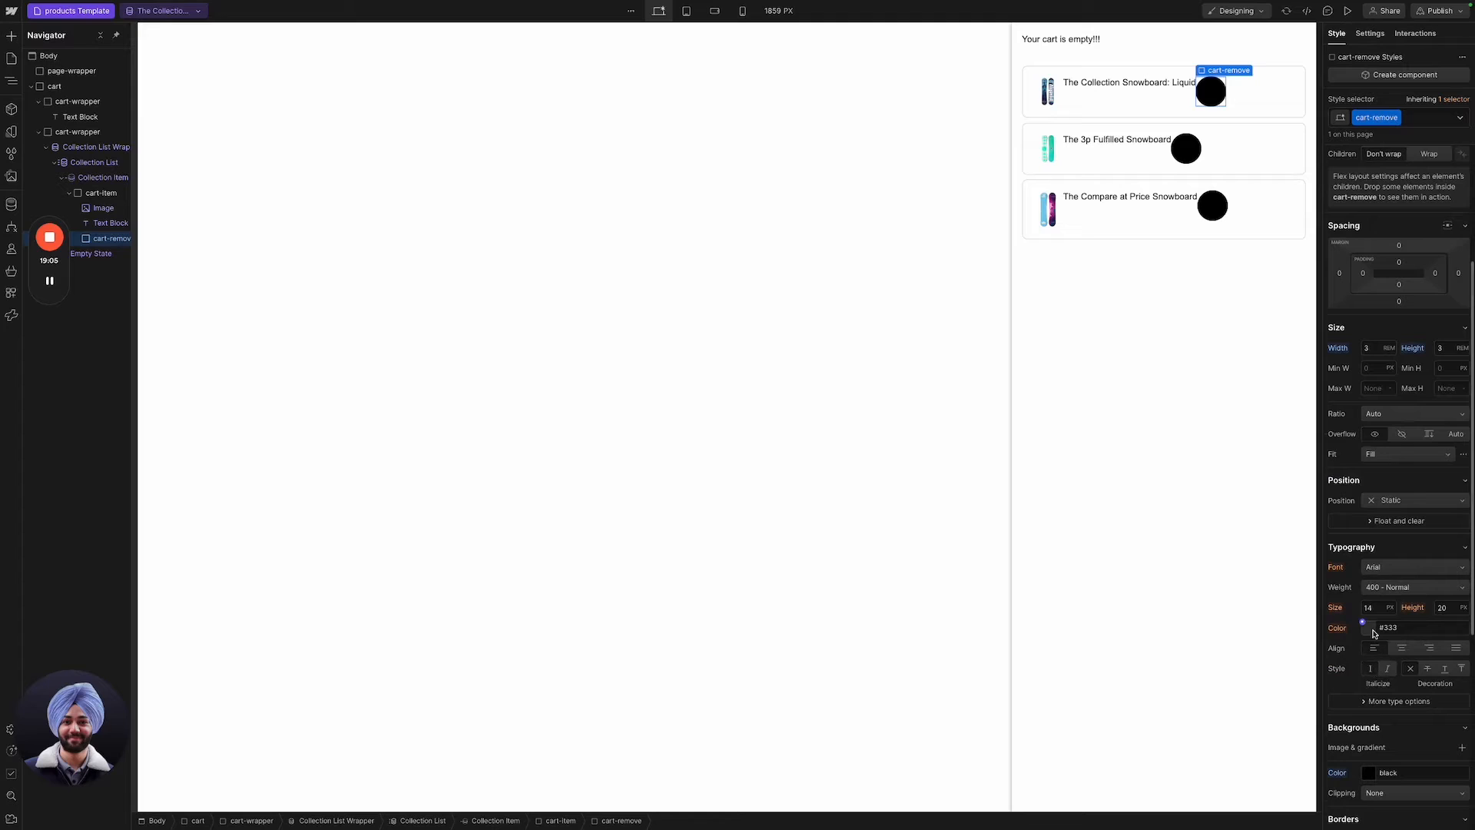
{"action": "left_click", "coordinate": [1365, 628]}
{"action": "left_click", "coordinate": [1328, 644]}
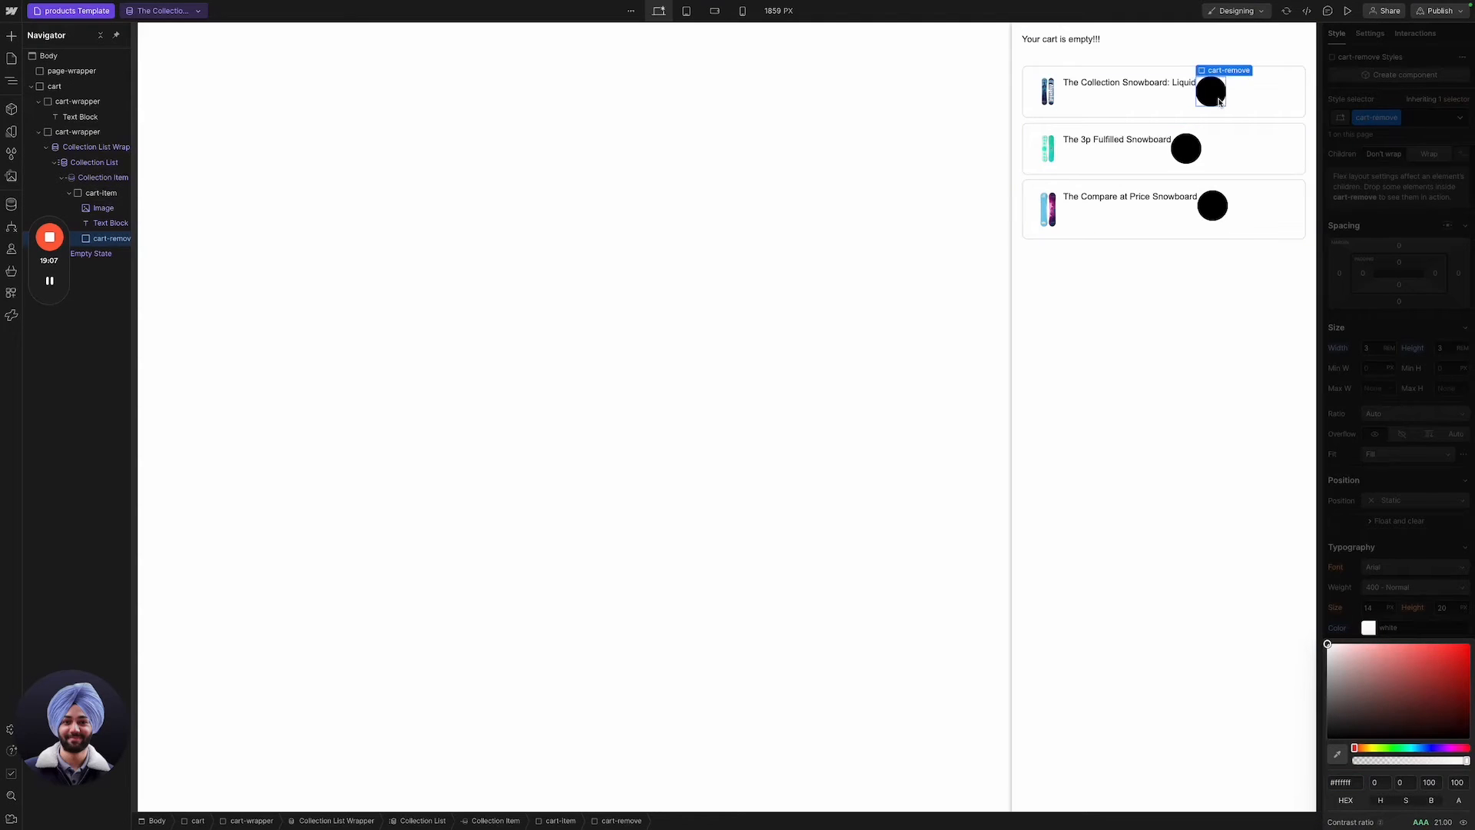
Add a Text Block inside the cart-remove circle and replace its placeholder text with "x".
{"action": "key", "text": "ctrl+e"}
{"action": "type", "text": "tex"}
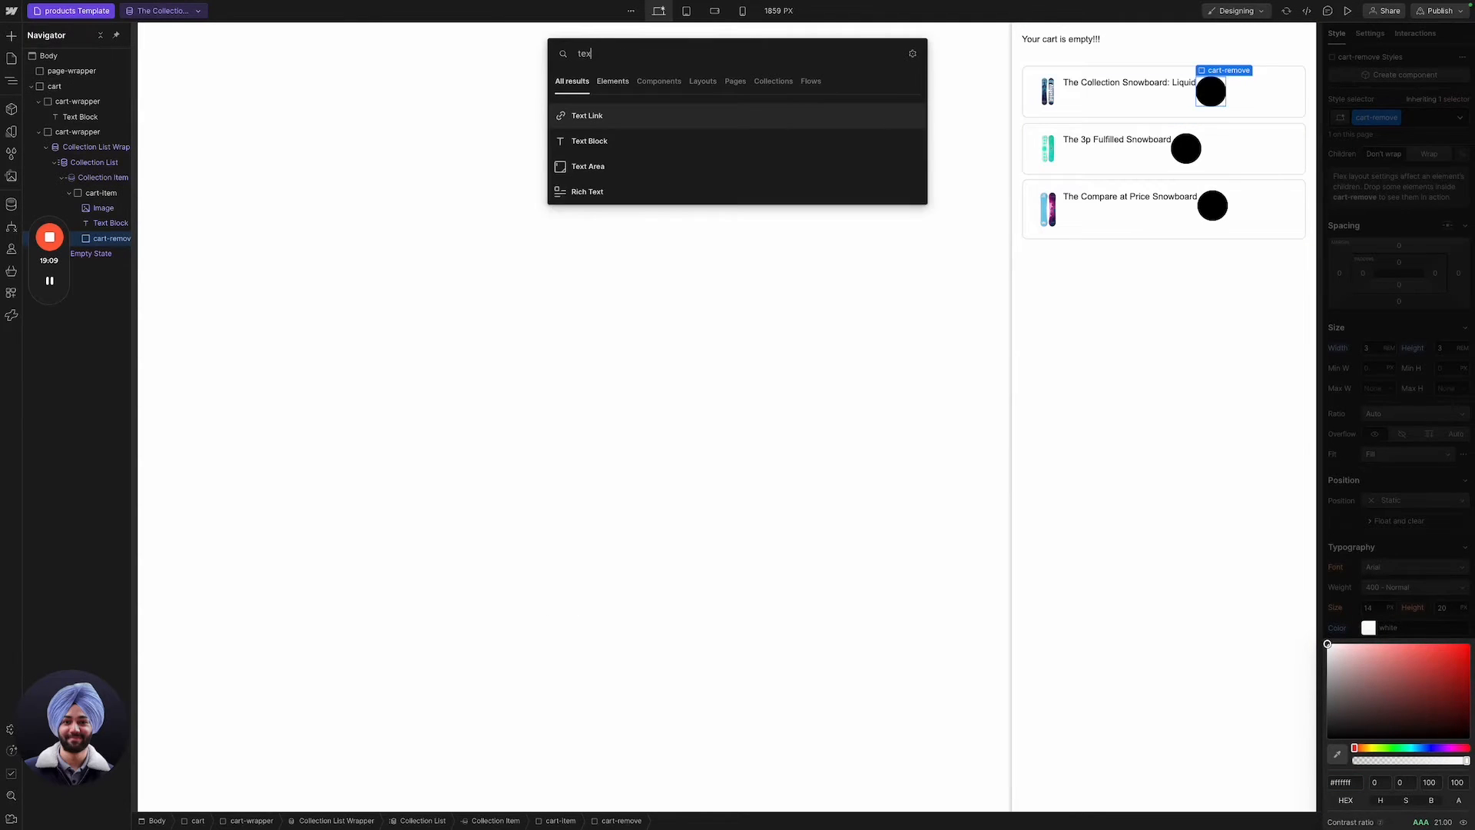
{"action": "key", "text": "Return"}
{"action": "double_click", "coordinate": [1212, 91]}
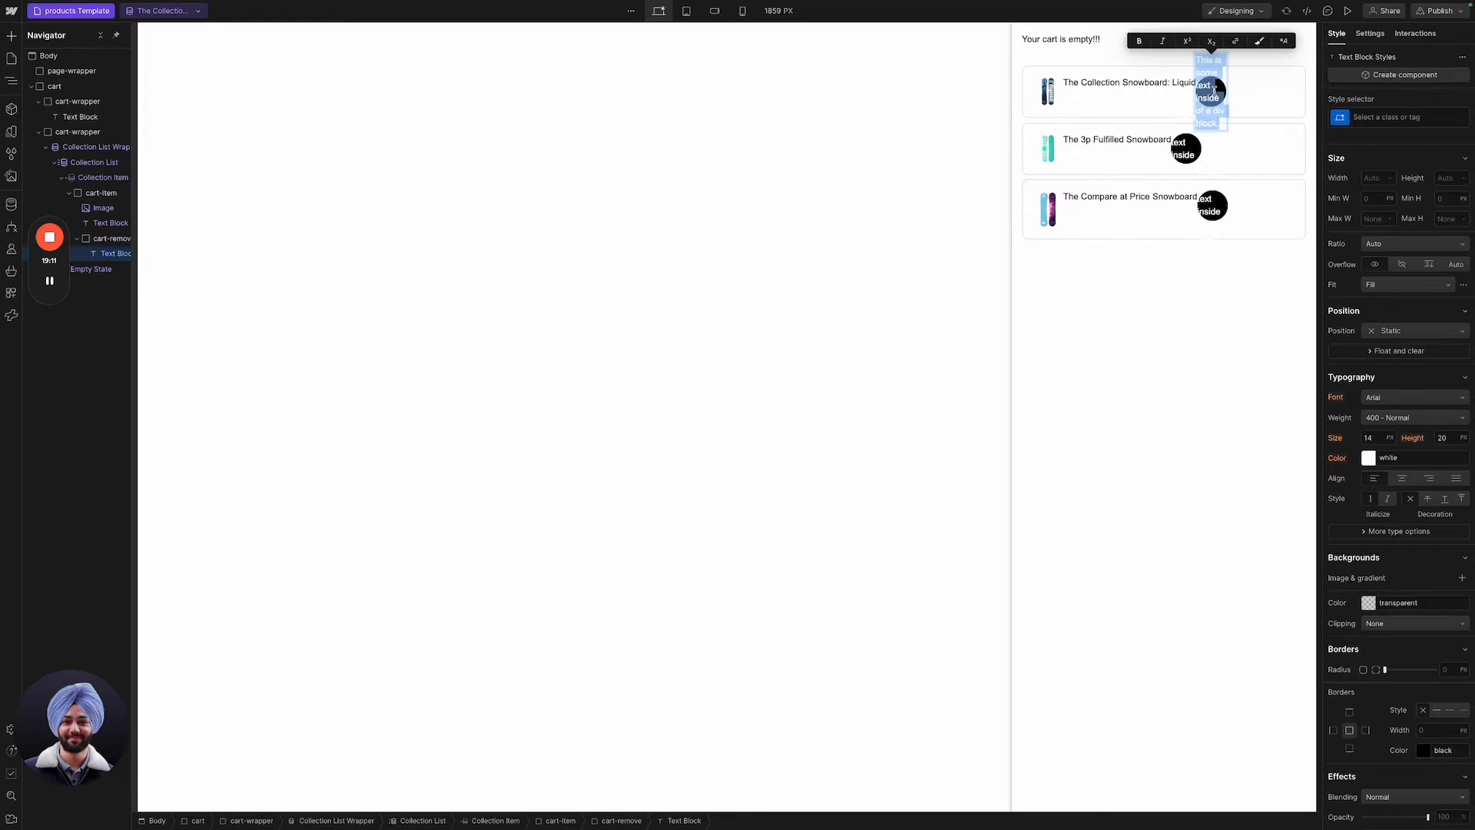
{"action": "type", "text": "x"}
{"action": "key", "text": "Escape"}
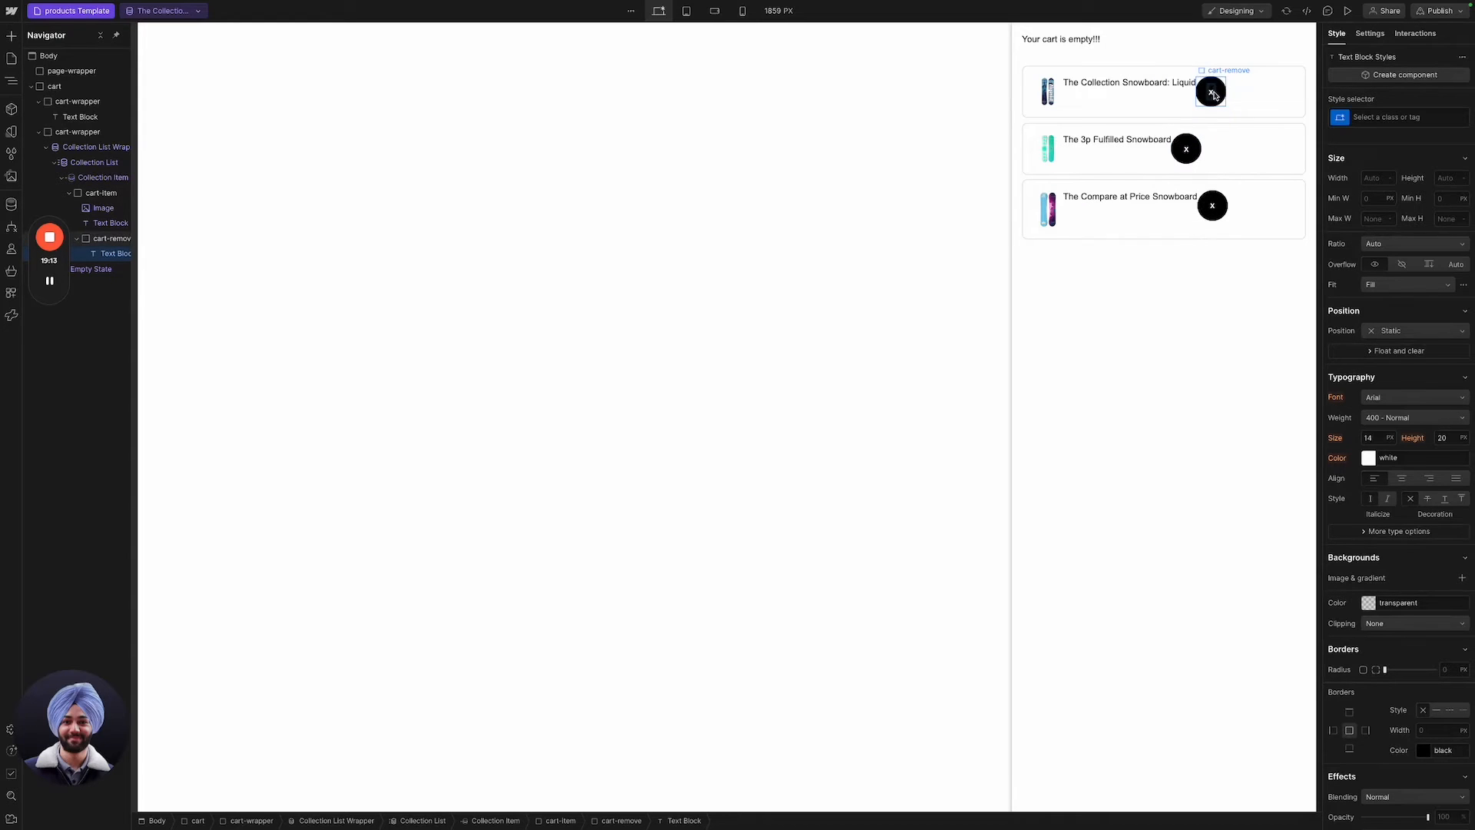
{"action": "left_click", "coordinate": [1186, 236]}
{"action": "left_click", "coordinate": [1214, 92]}
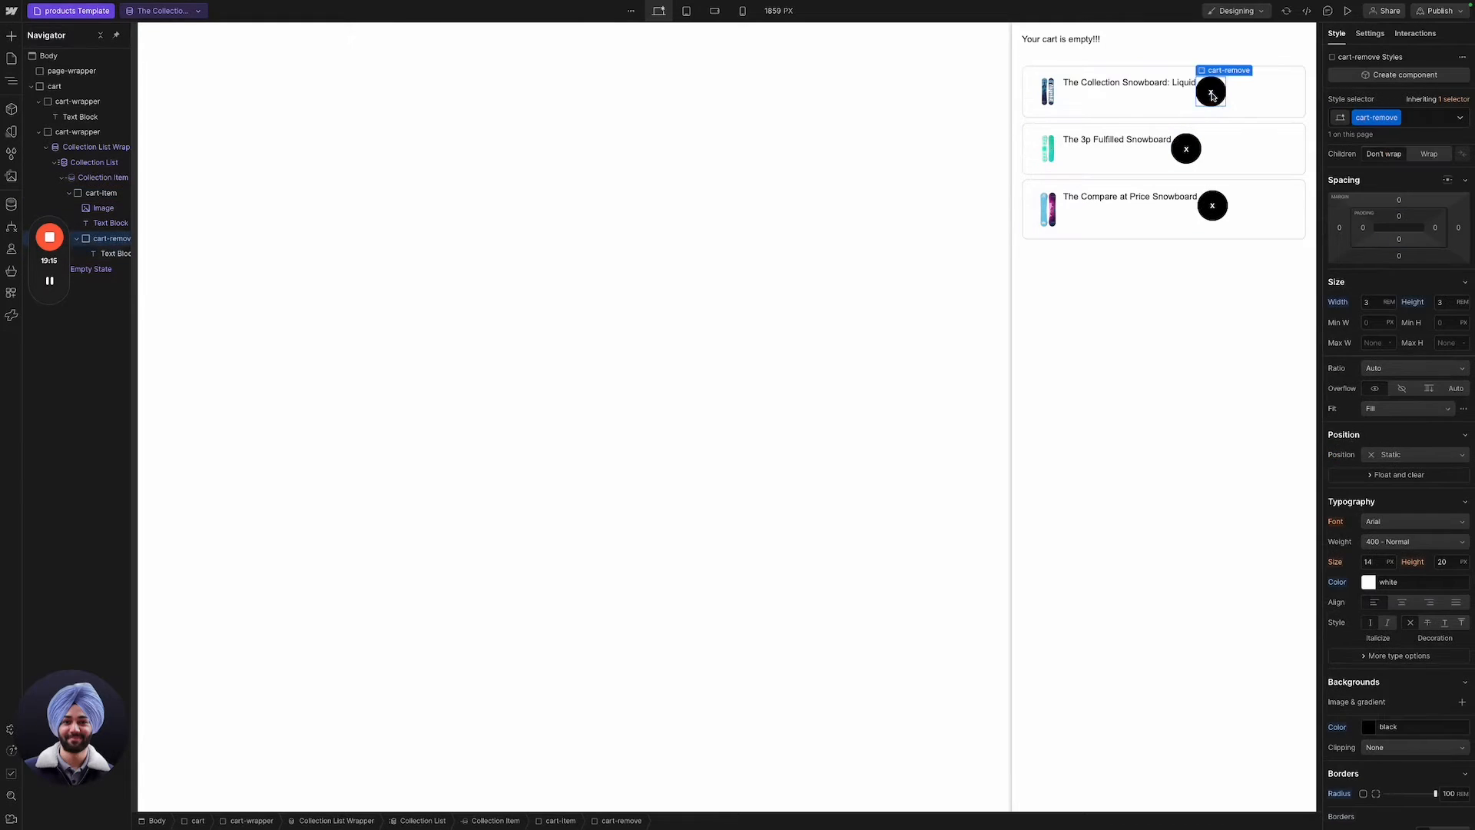
Set the cart-item block's flex justification to space between.
{"action": "left_click", "coordinate": [1247, 97]}
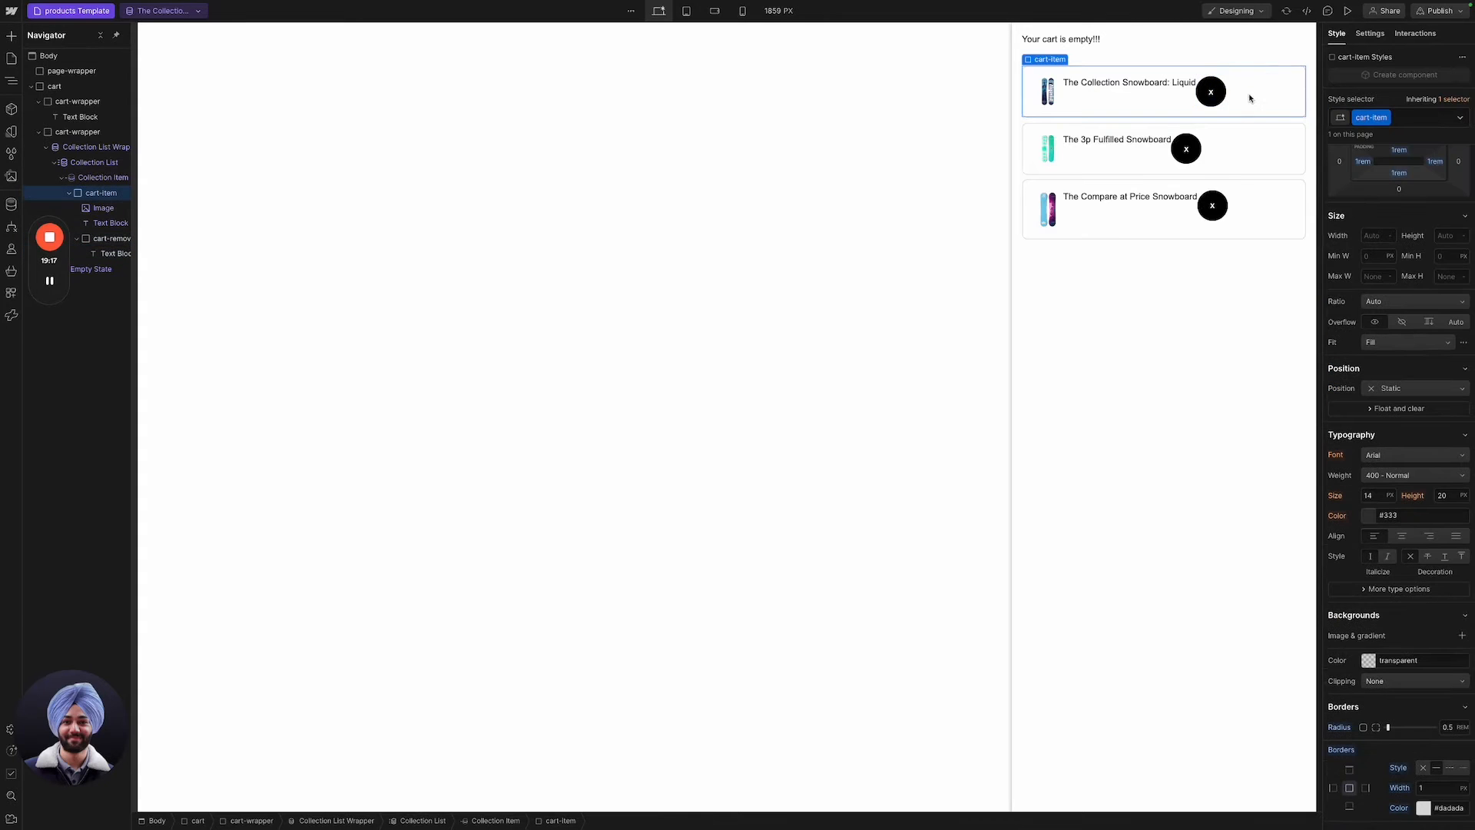
{"action": "scroll", "coordinate": [1419, 289], "scroll_direction": "up", "scroll_amount": 3}
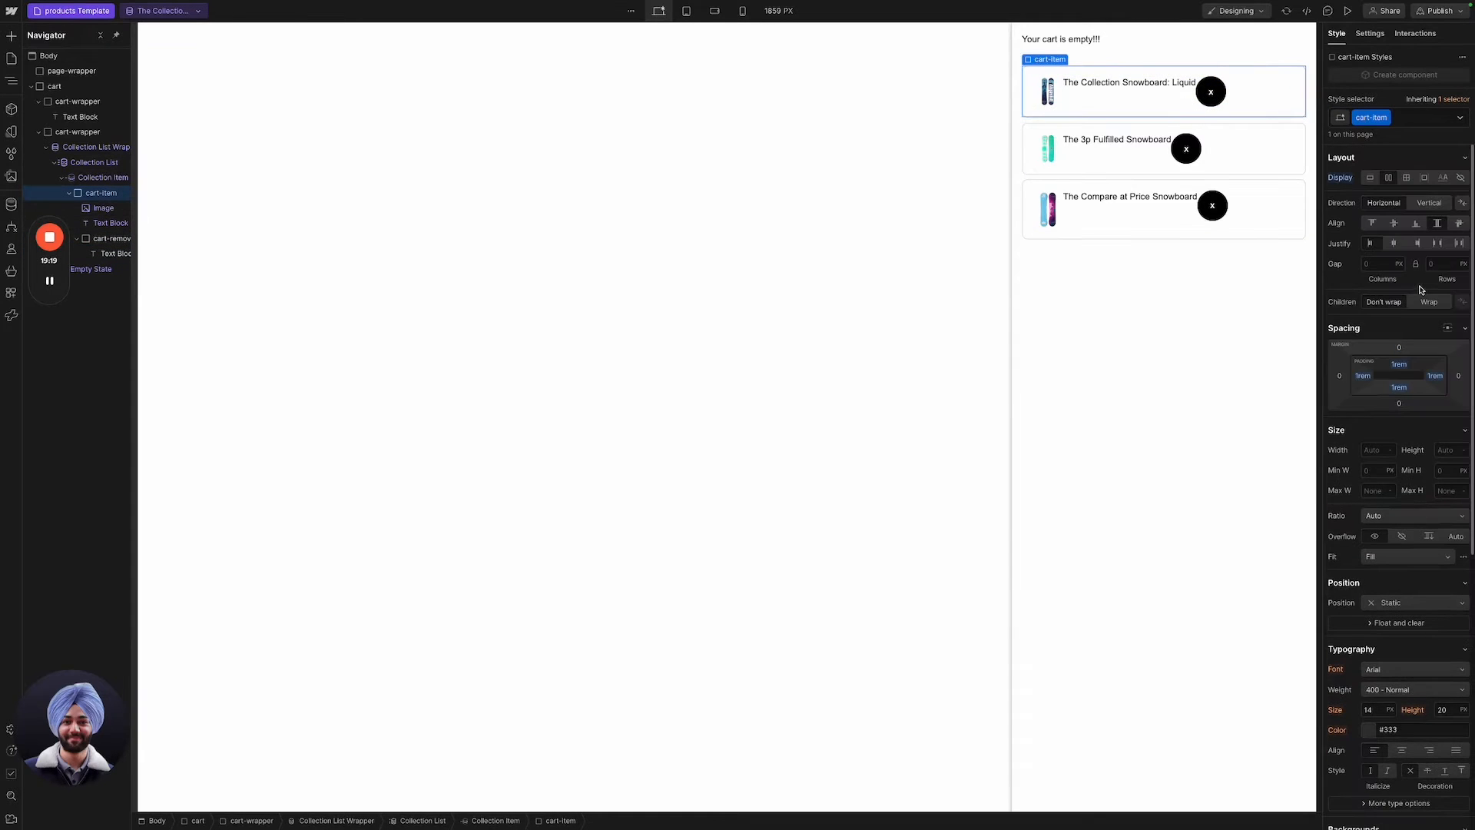
{"action": "left_click", "coordinate": [1438, 243]}
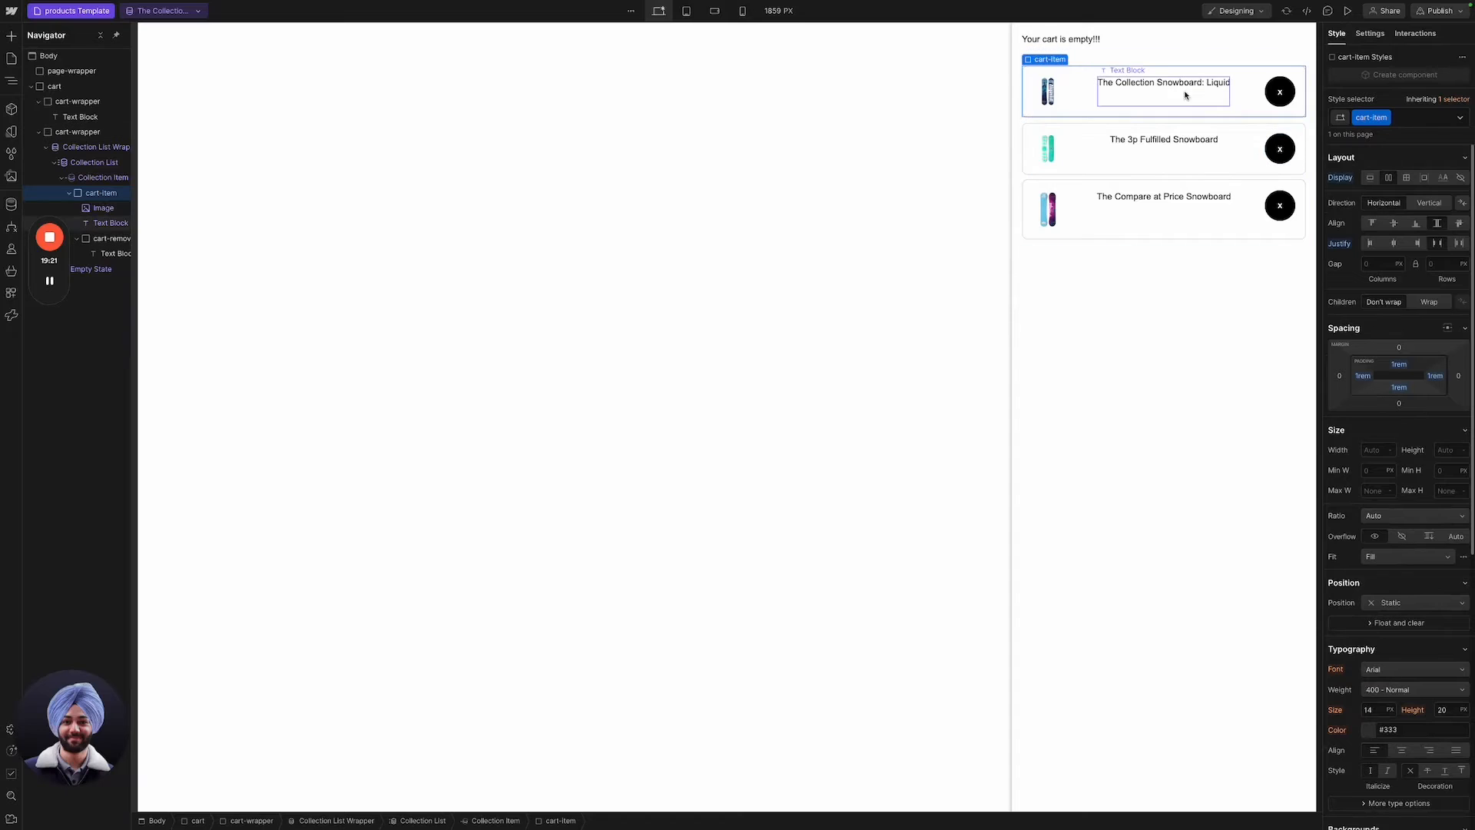
Wrap the cart item's image in a Div Block and move the product name Text Block into it below the image.
{"action": "left_click", "coordinate": [1049, 90]}
{"action": "right_click", "coordinate": [1064, 87]}
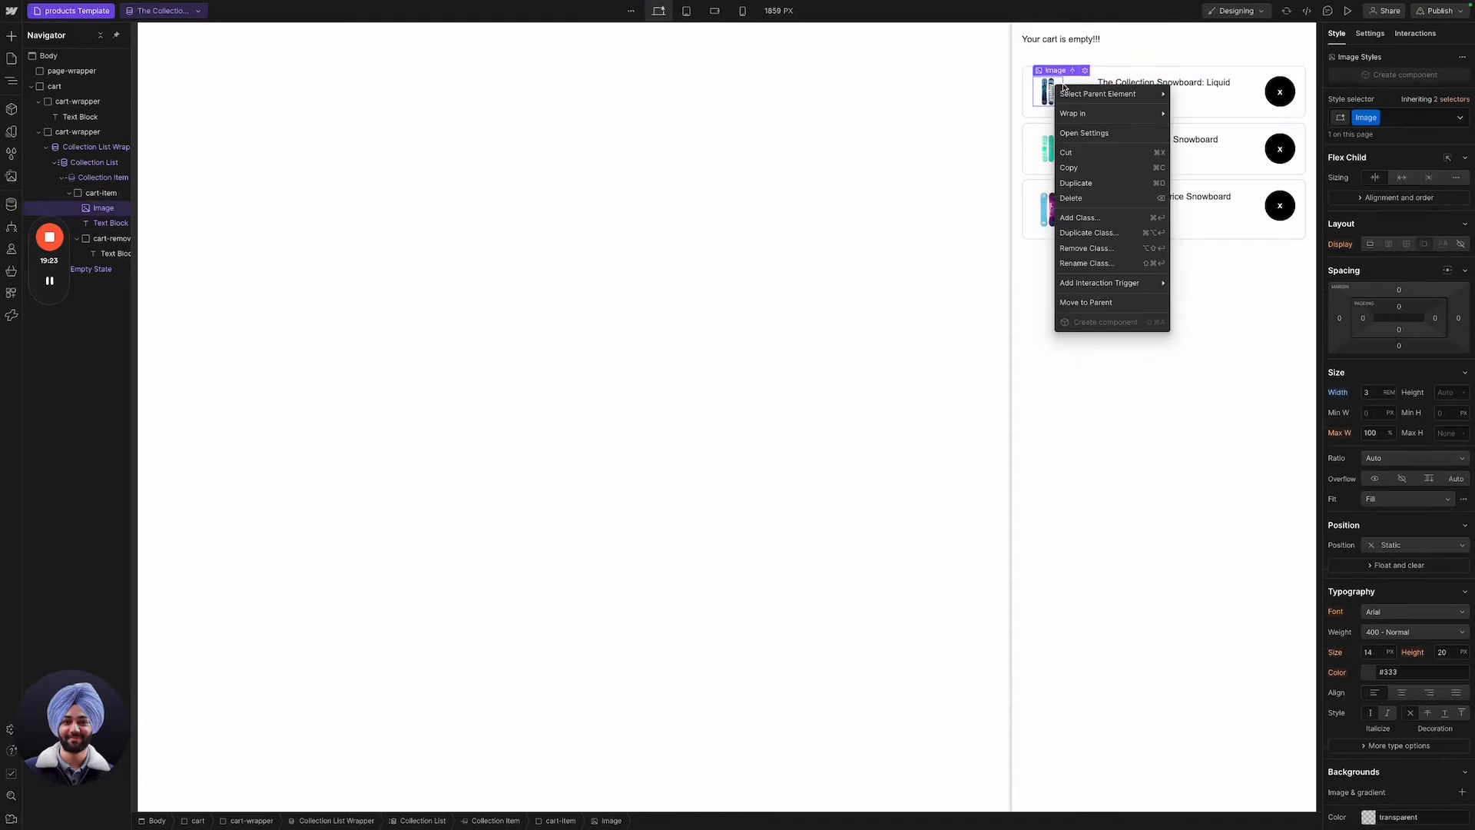
{"action": "left_click", "coordinate": [1191, 114]}
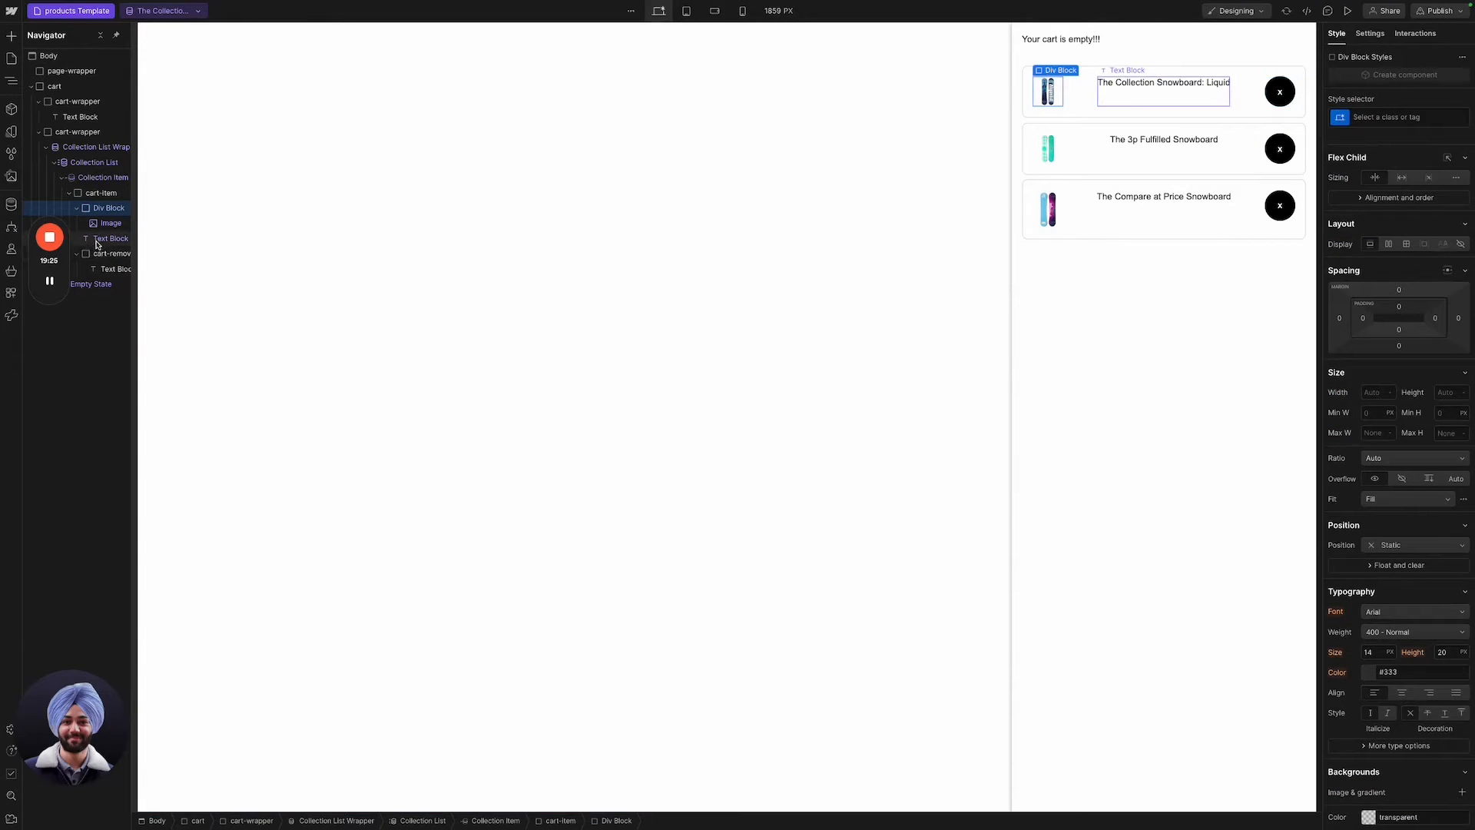
{"action": "left_click_drag", "start_coordinate": [105, 238], "coordinate": [105, 225]}
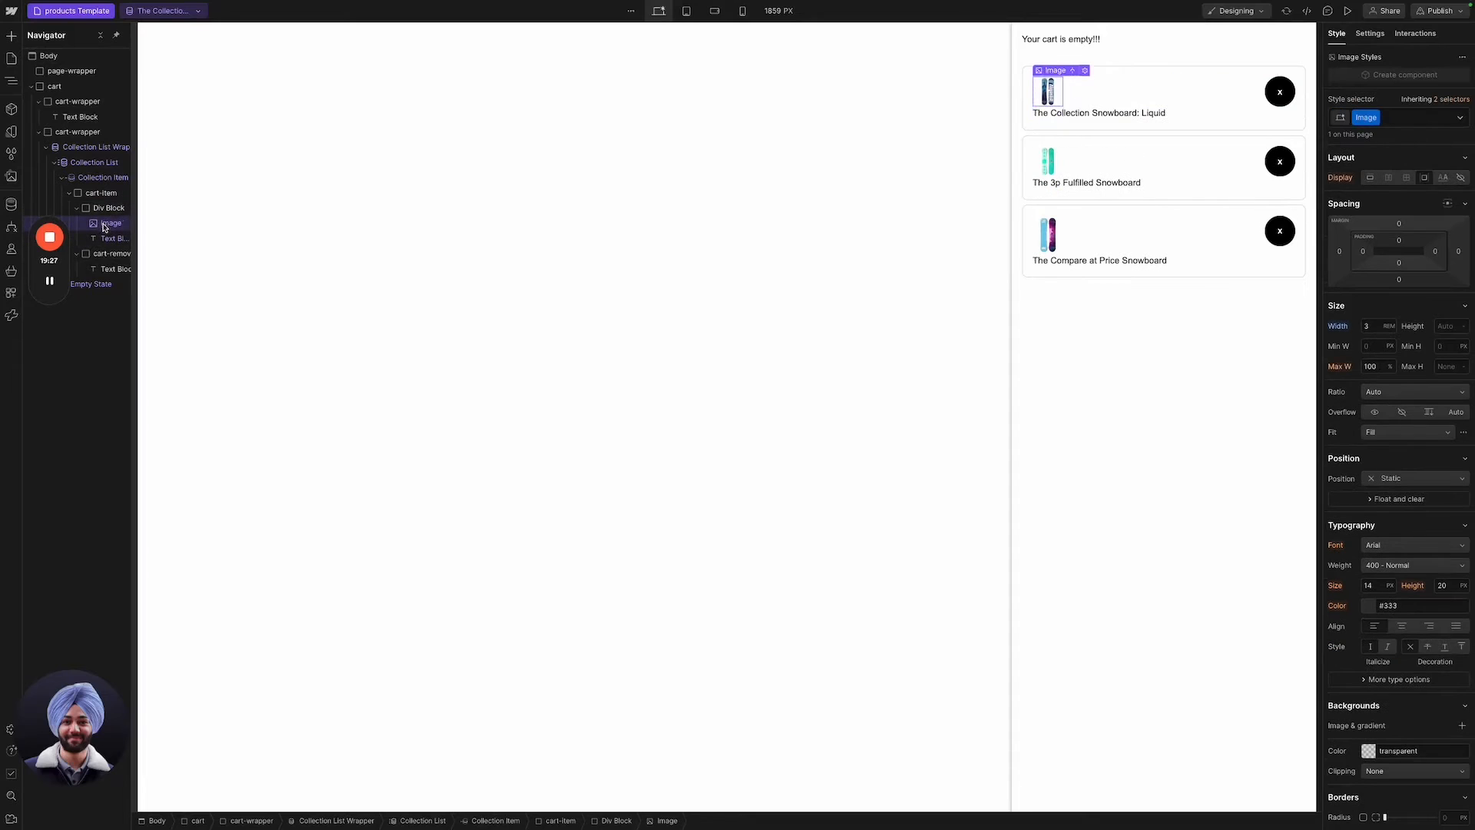
Set the Div Block holding the image and product name to horizontal flex.
{"action": "left_click", "coordinate": [1113, 99]}
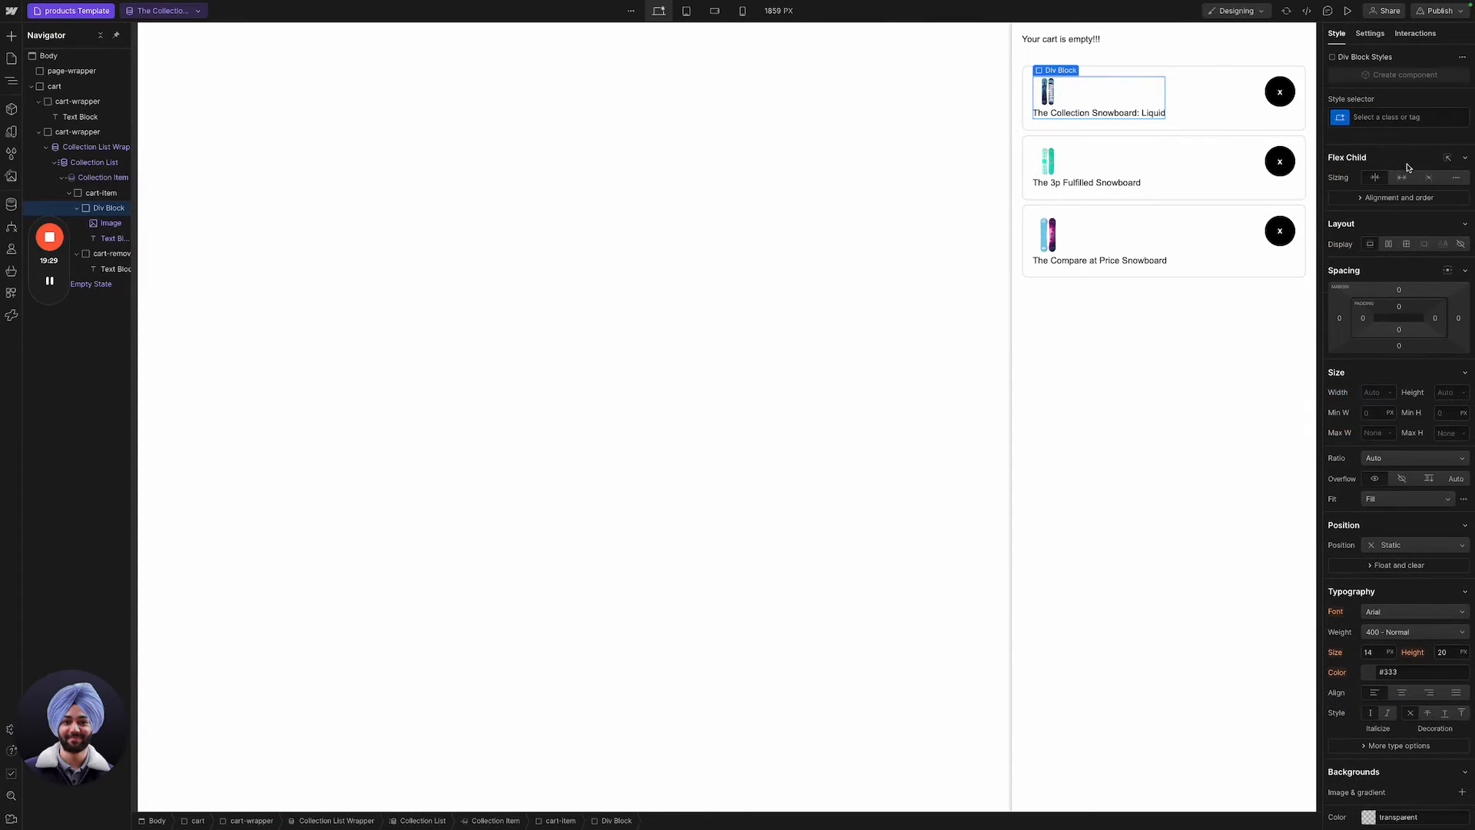
{"action": "left_click", "coordinate": [1389, 244]}
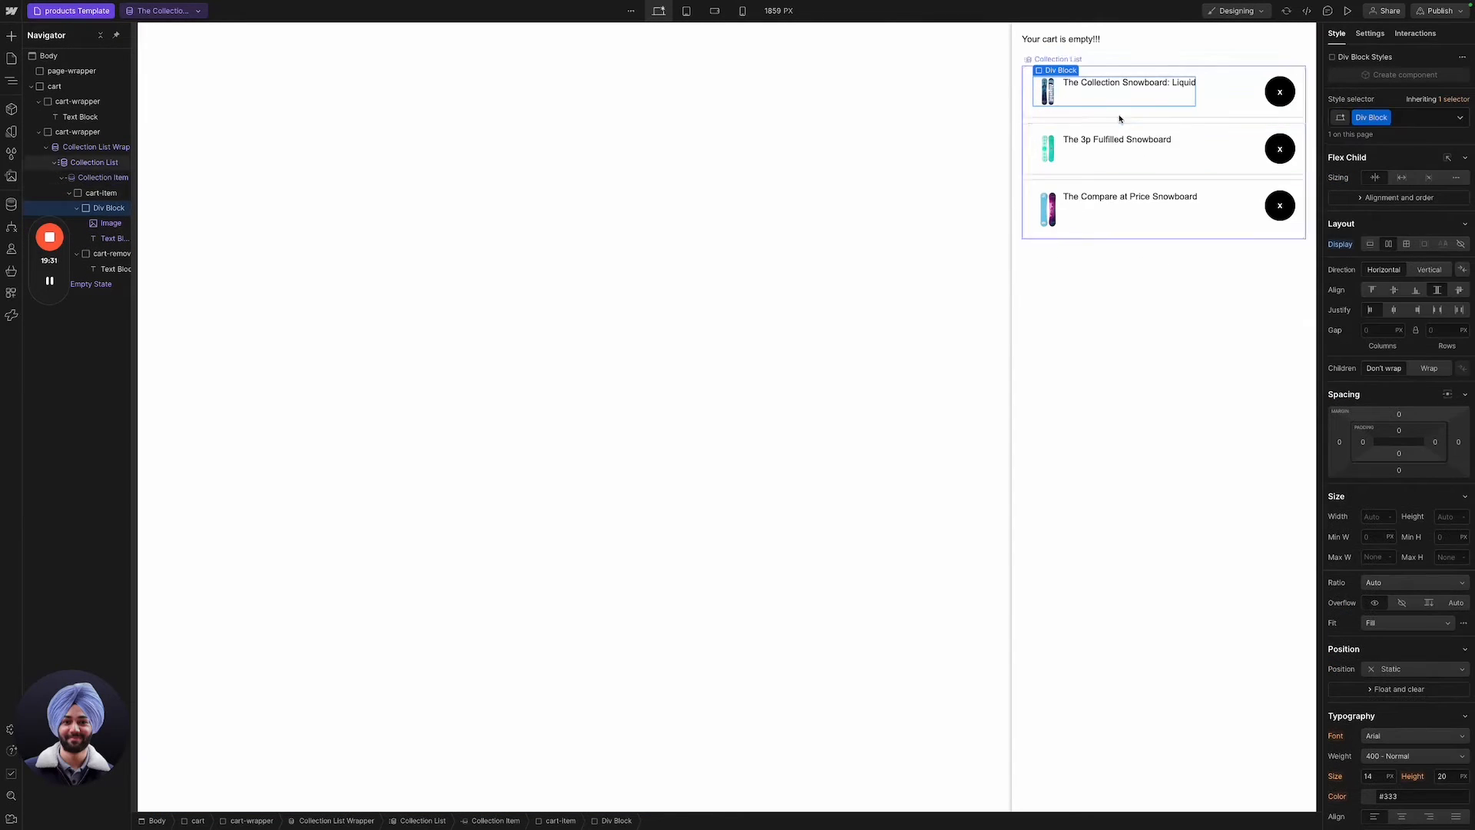
Add a new Div Block after the product name, inside the Div Block that holds the image and name.
{"action": "left_click", "coordinate": [1063, 99]}
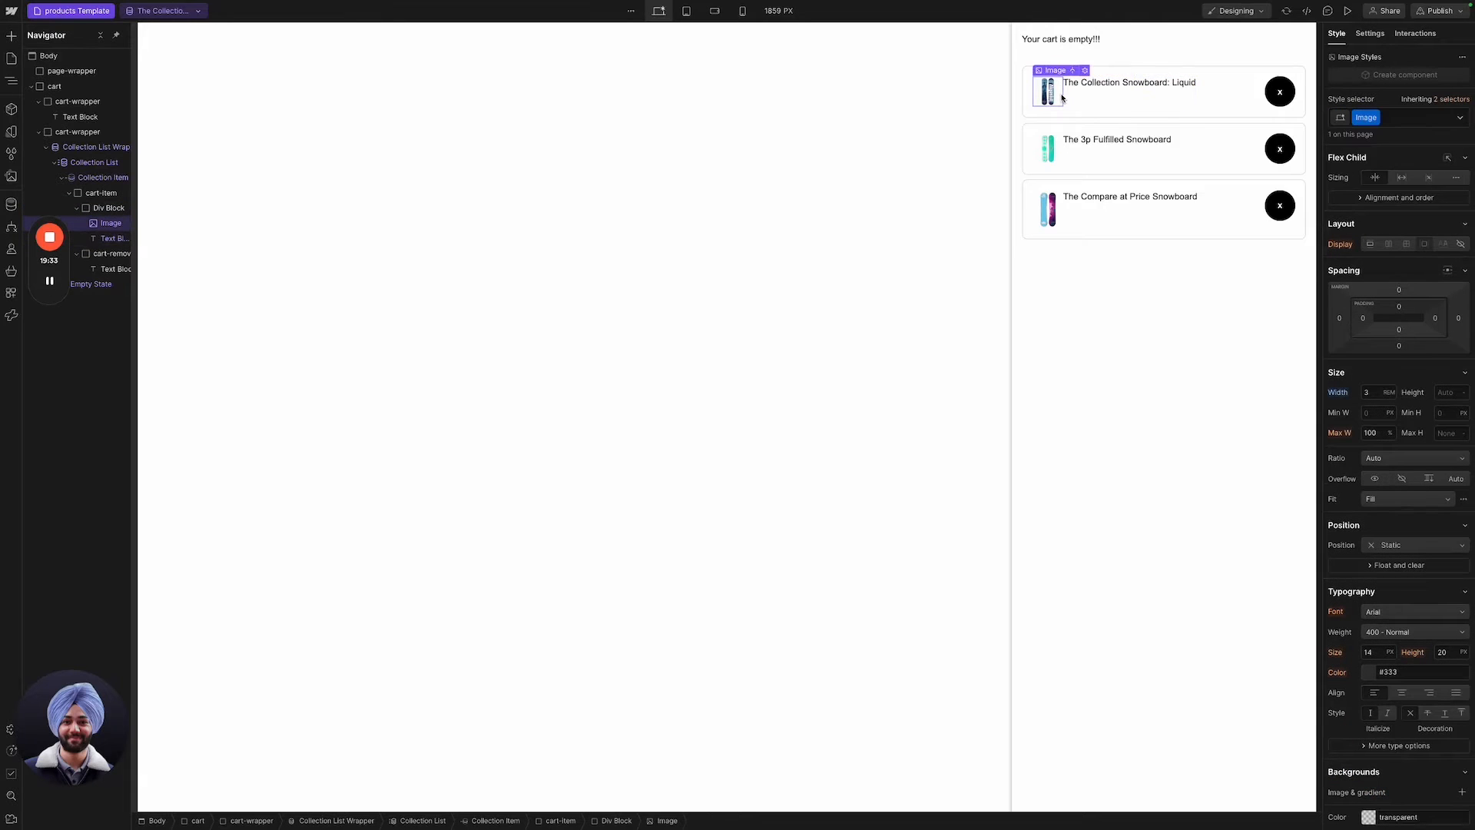
{"action": "left_click", "coordinate": [1064, 101]}
{"action": "left_click", "coordinate": [1063, 114]}
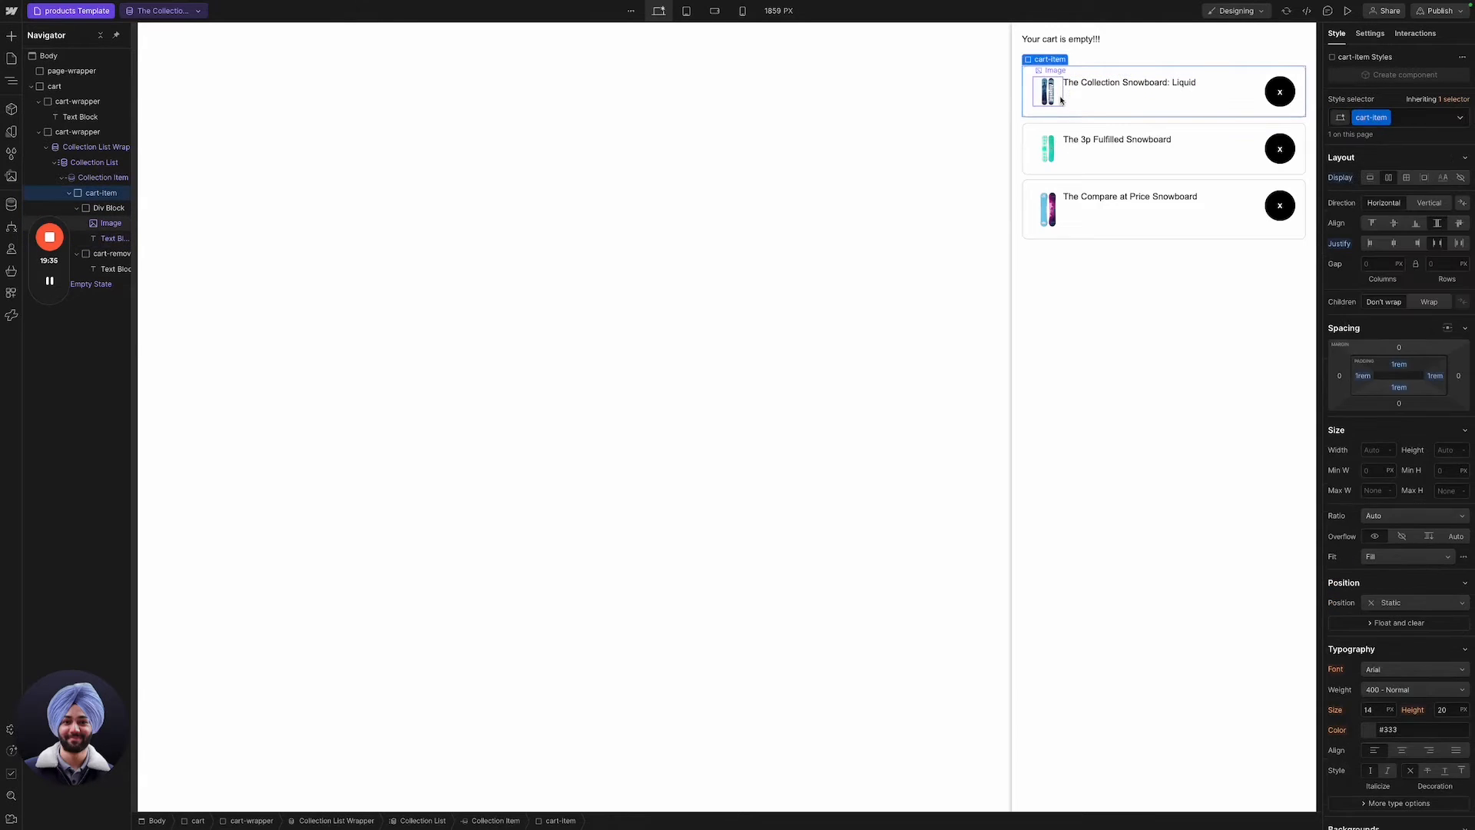
{"action": "left_click", "coordinate": [1060, 99]}
{"action": "left_click", "coordinate": [108, 208]}
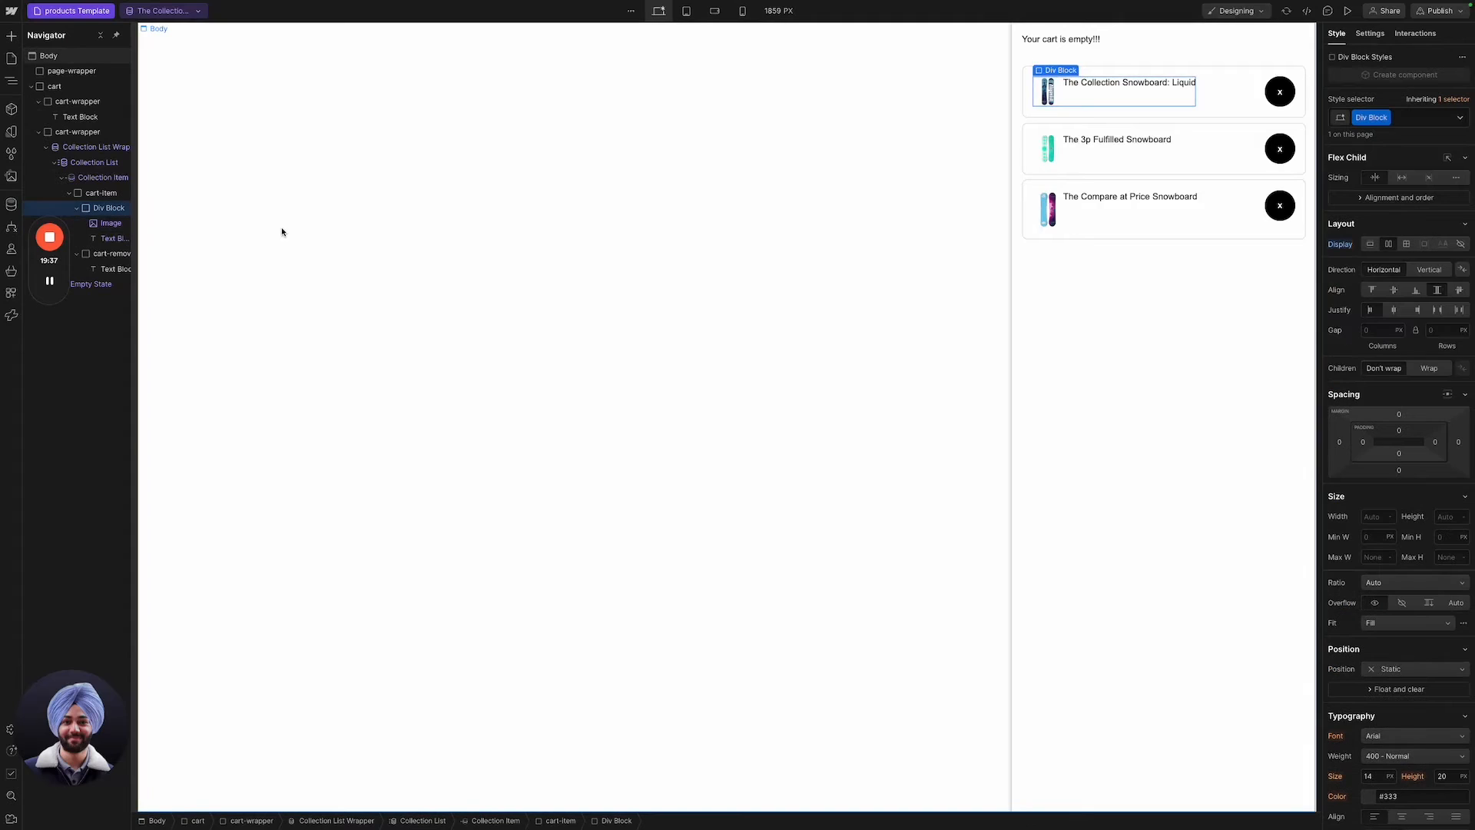
{"action": "key", "text": "super+e"}
{"action": "type", "text": "di"}
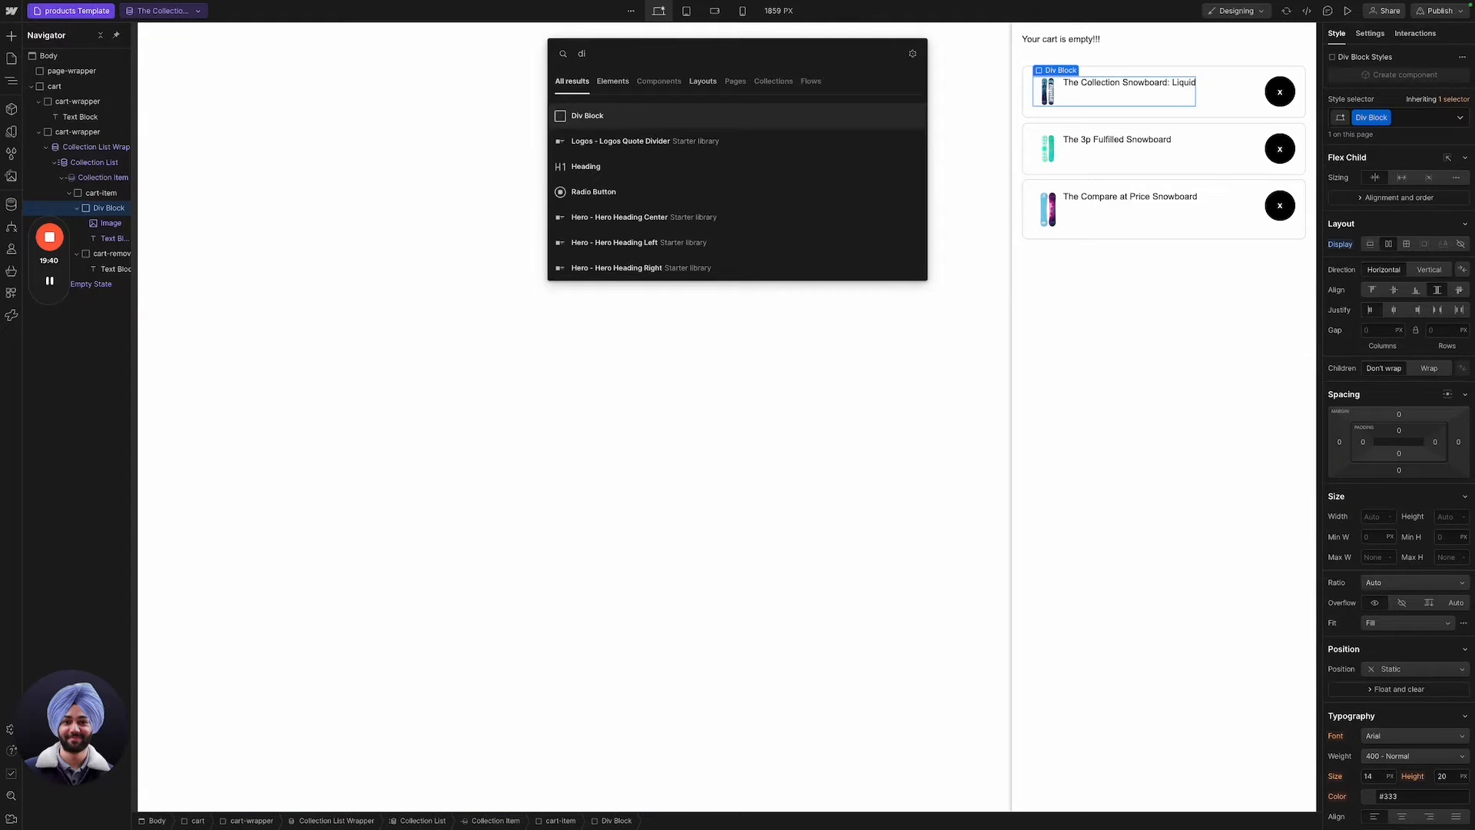
{"action": "key", "text": "Return"}
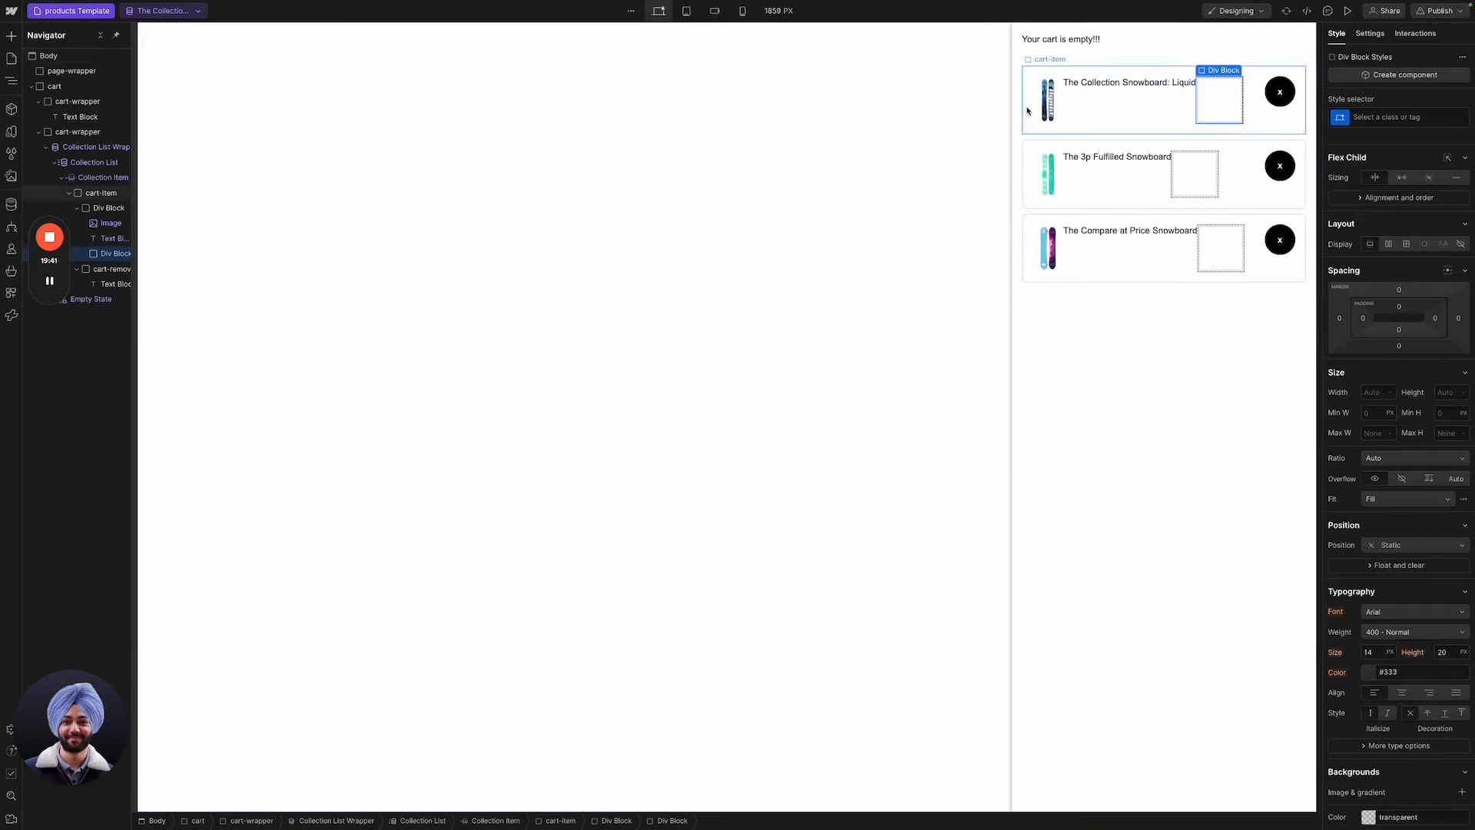
Give the empty Div Block beside the product name the new class quantity-wrapper.
{"action": "left_click", "coordinate": [1091, 83]}
{"action": "left_click", "coordinate": [1217, 88]}
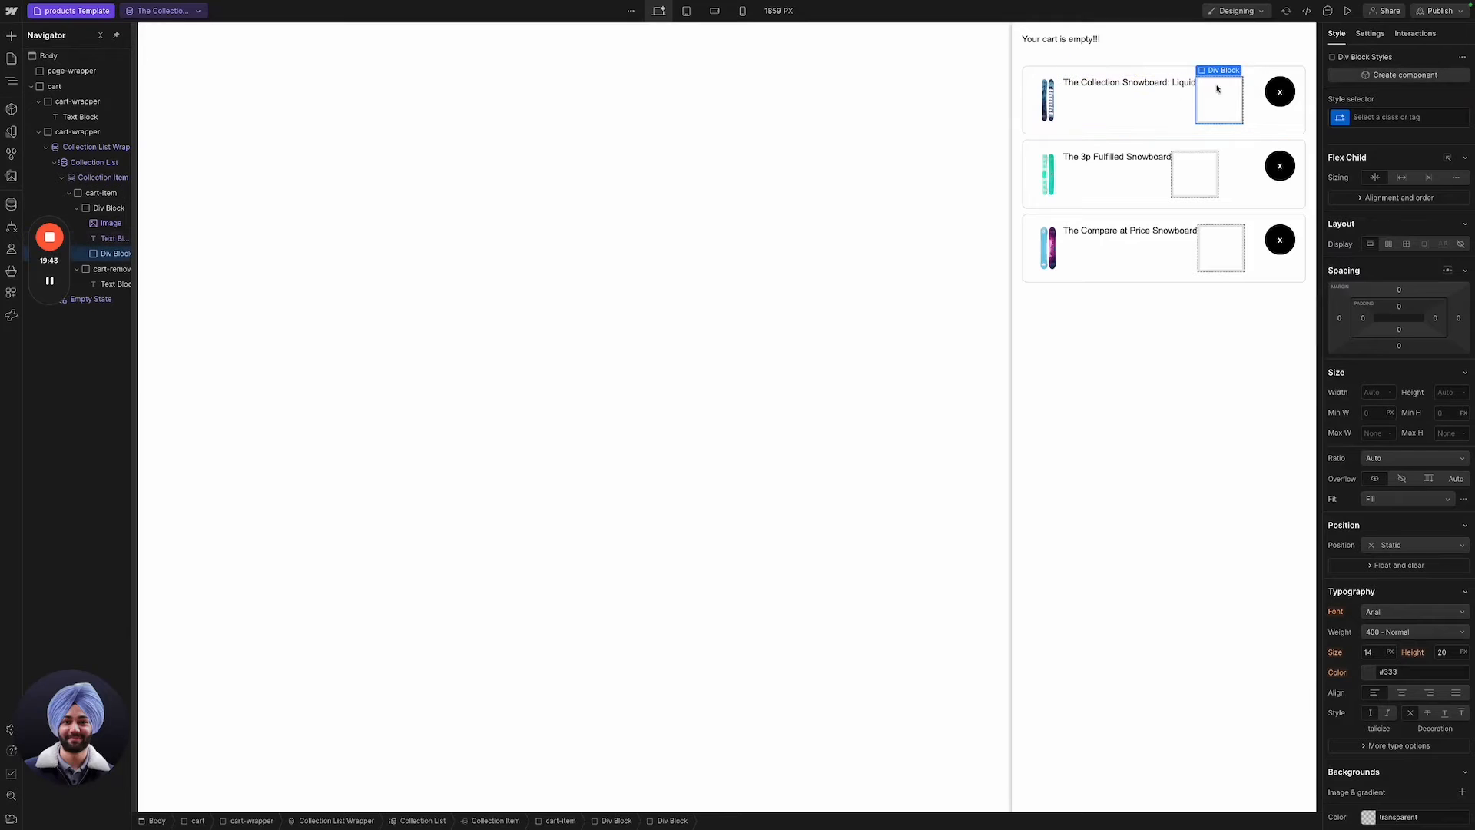
{"action": "left_click", "coordinate": [1373, 120]}
{"action": "type", "text": "quantit"}
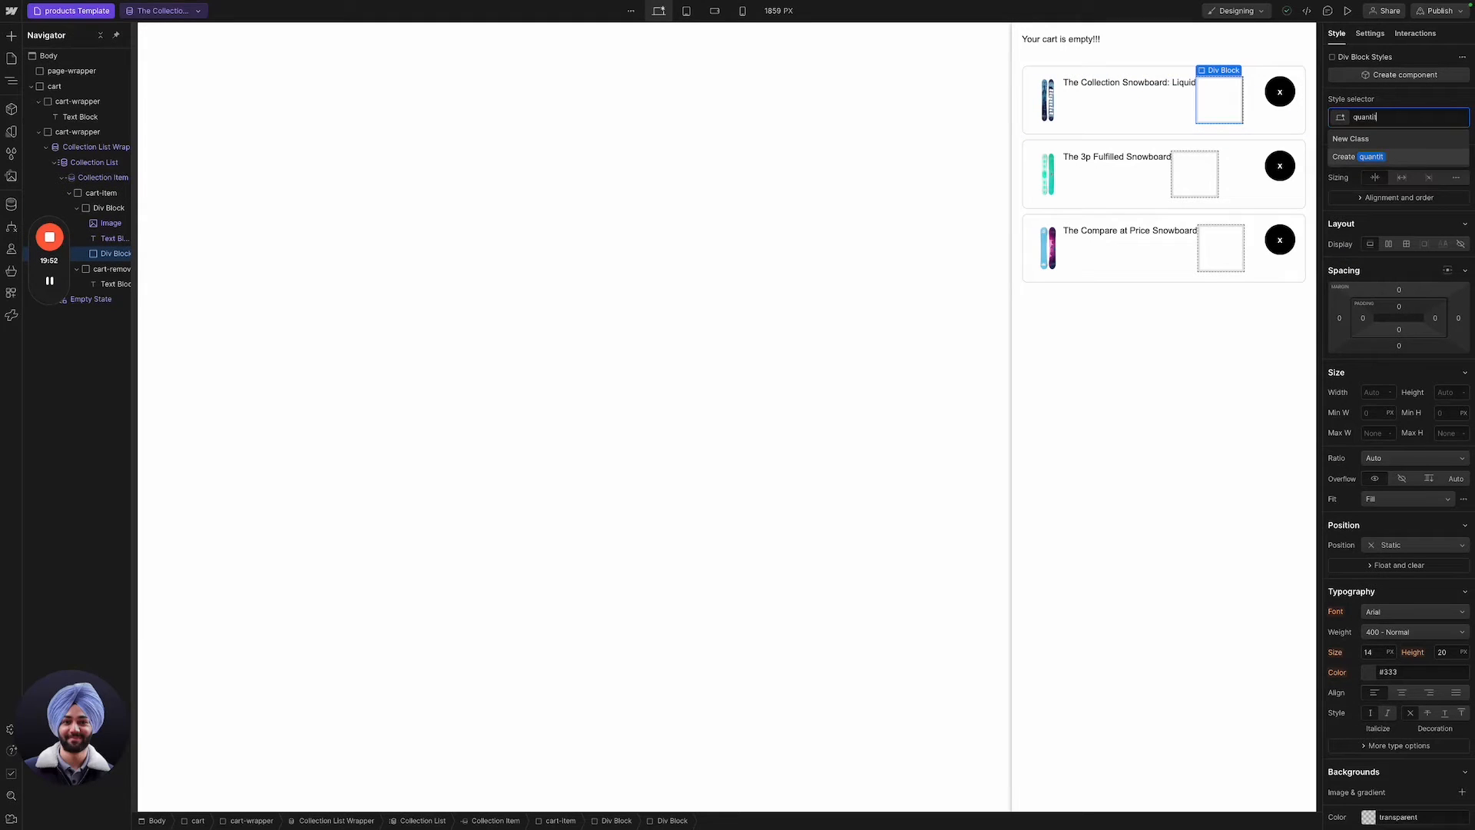
{"action": "type", "text": "y-wrapper"}
{"action": "key", "text": "Return"}
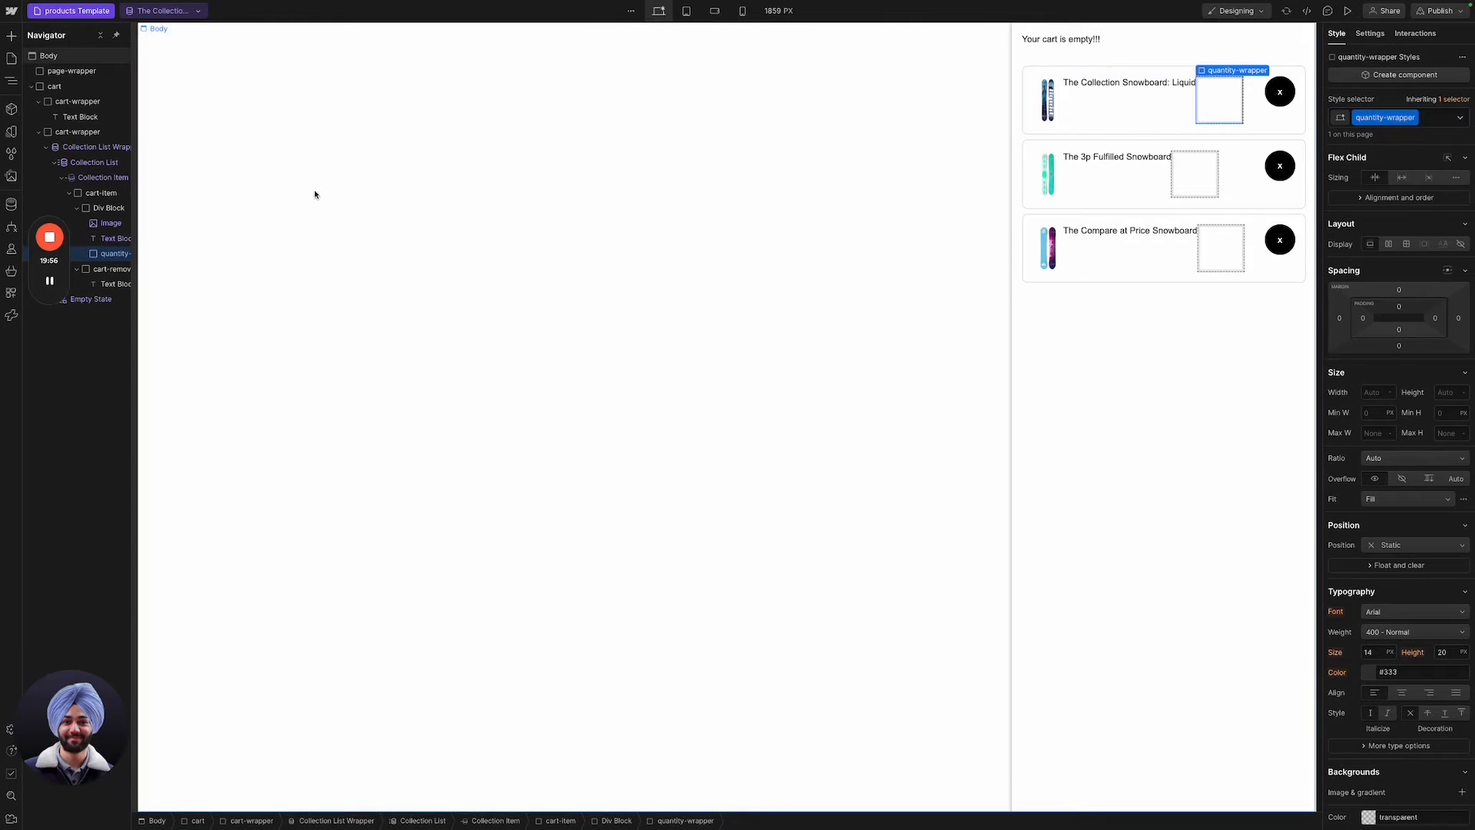
Wrap the product name Text Block in a Div Block and move quantity-wrapper into it beneath the name.
{"action": "left_click", "coordinate": [1076, 112]}
{"action": "right_click", "coordinate": [1126, 83]}
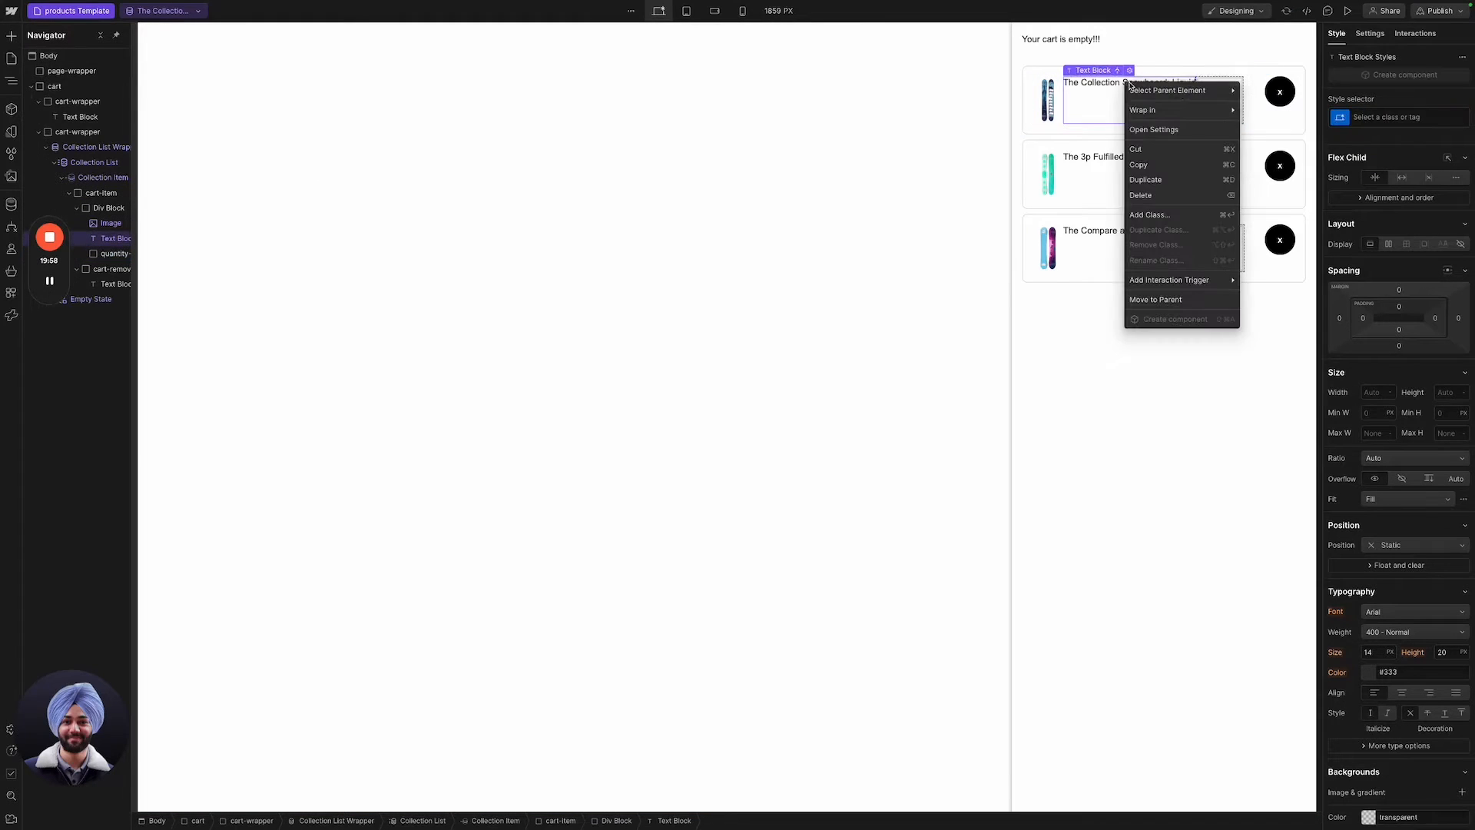
{"action": "mouse_move", "coordinate": [1212, 115]}
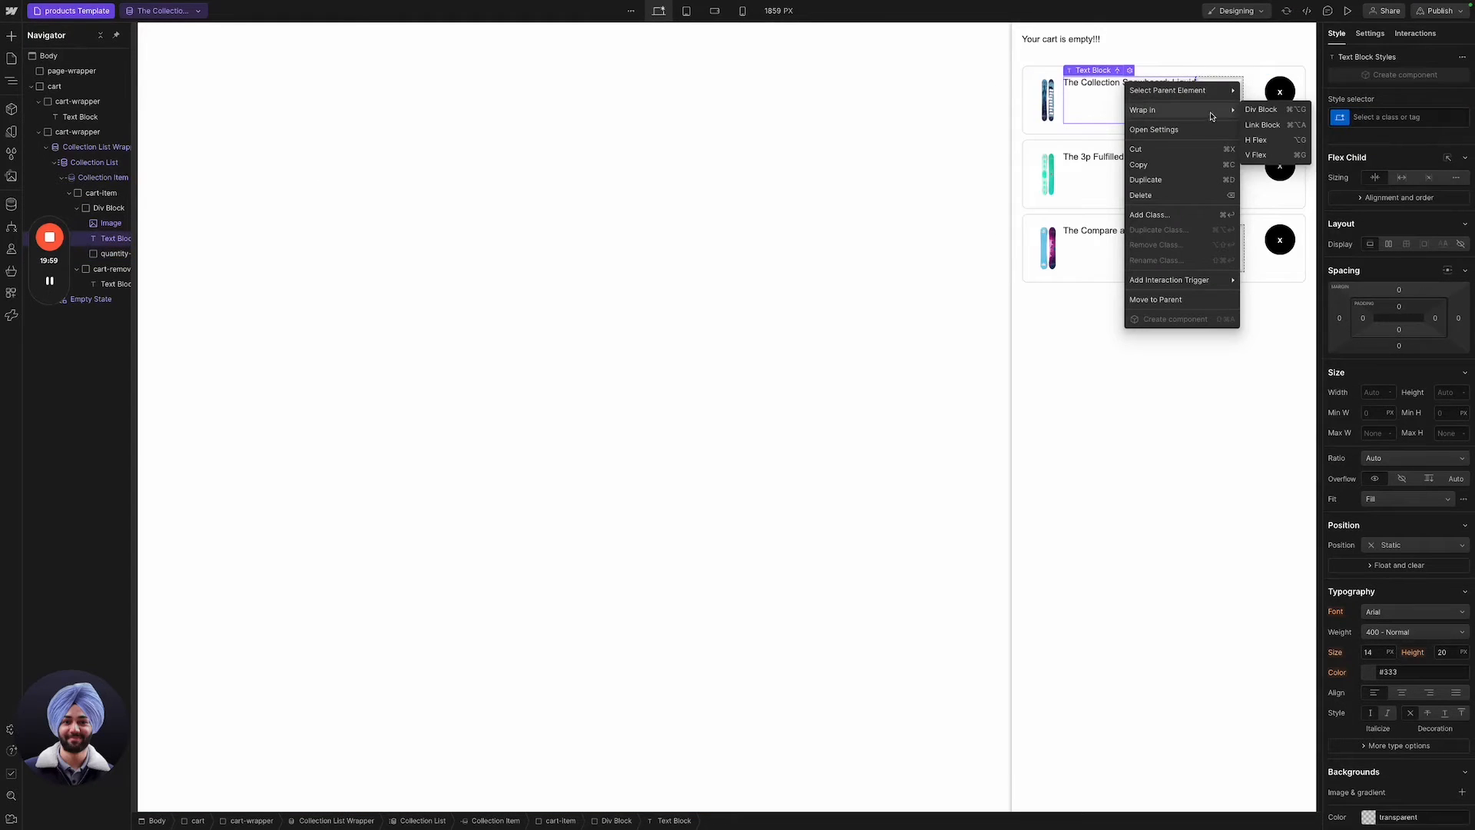
{"action": "left_click", "coordinate": [112, 254]}
{"action": "left_click_drag", "start_coordinate": [111, 253], "coordinate": [112, 270]}
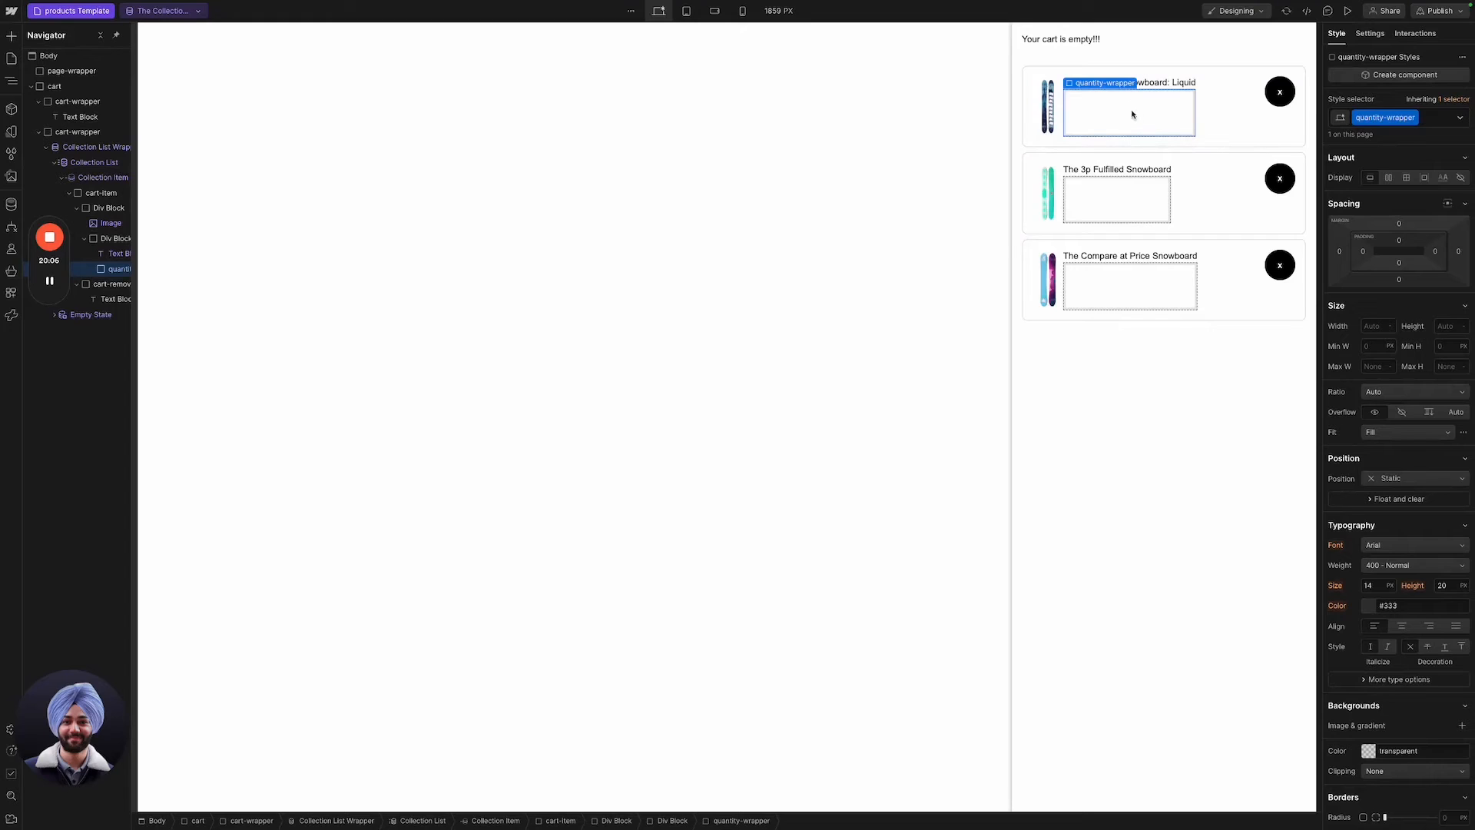
Add a Div Block inside the quantity-wrapper block.
{"action": "key", "text": "ctrl+k"}
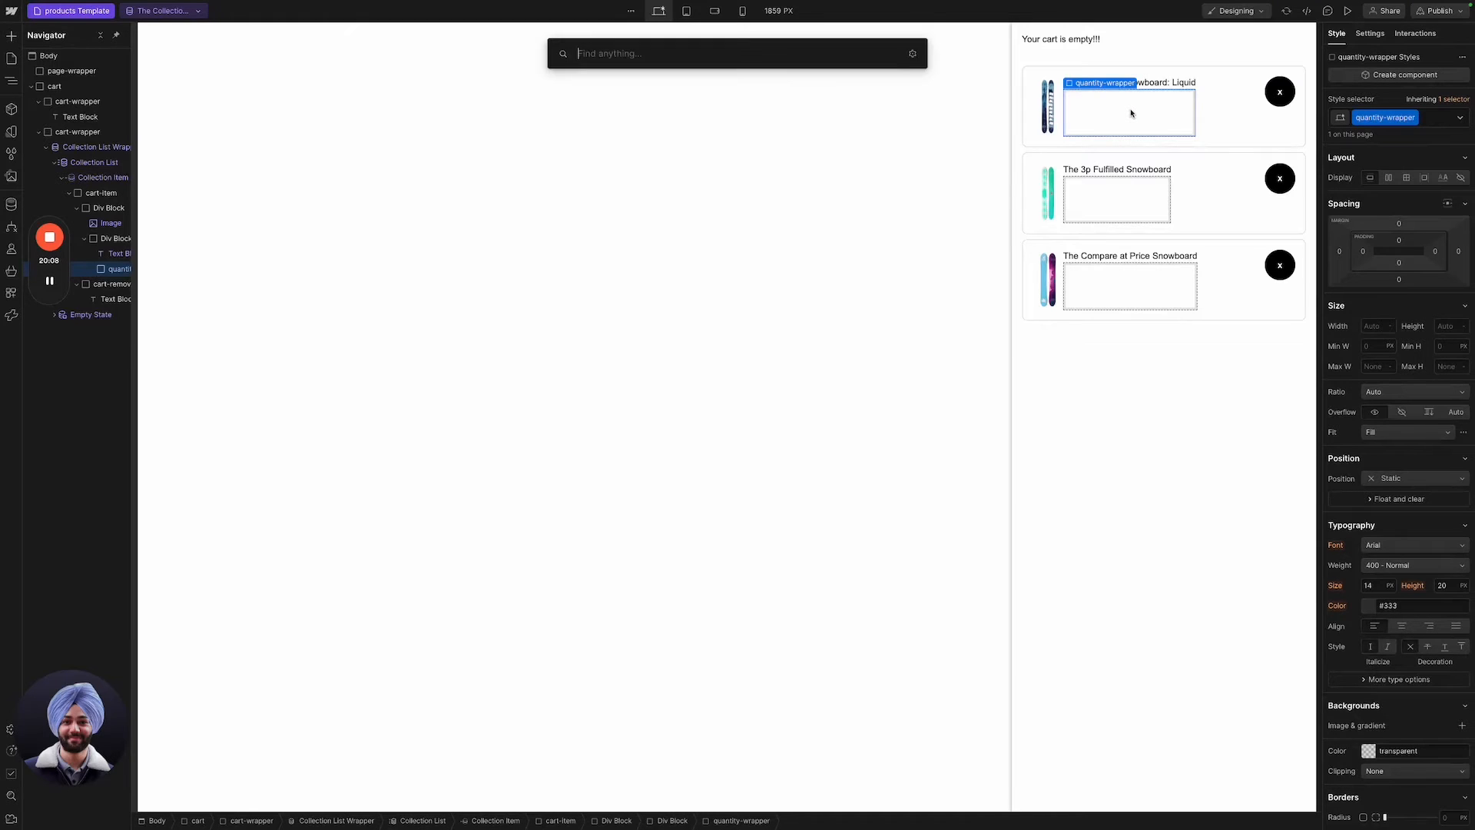
{"action": "type", "text": "div"}
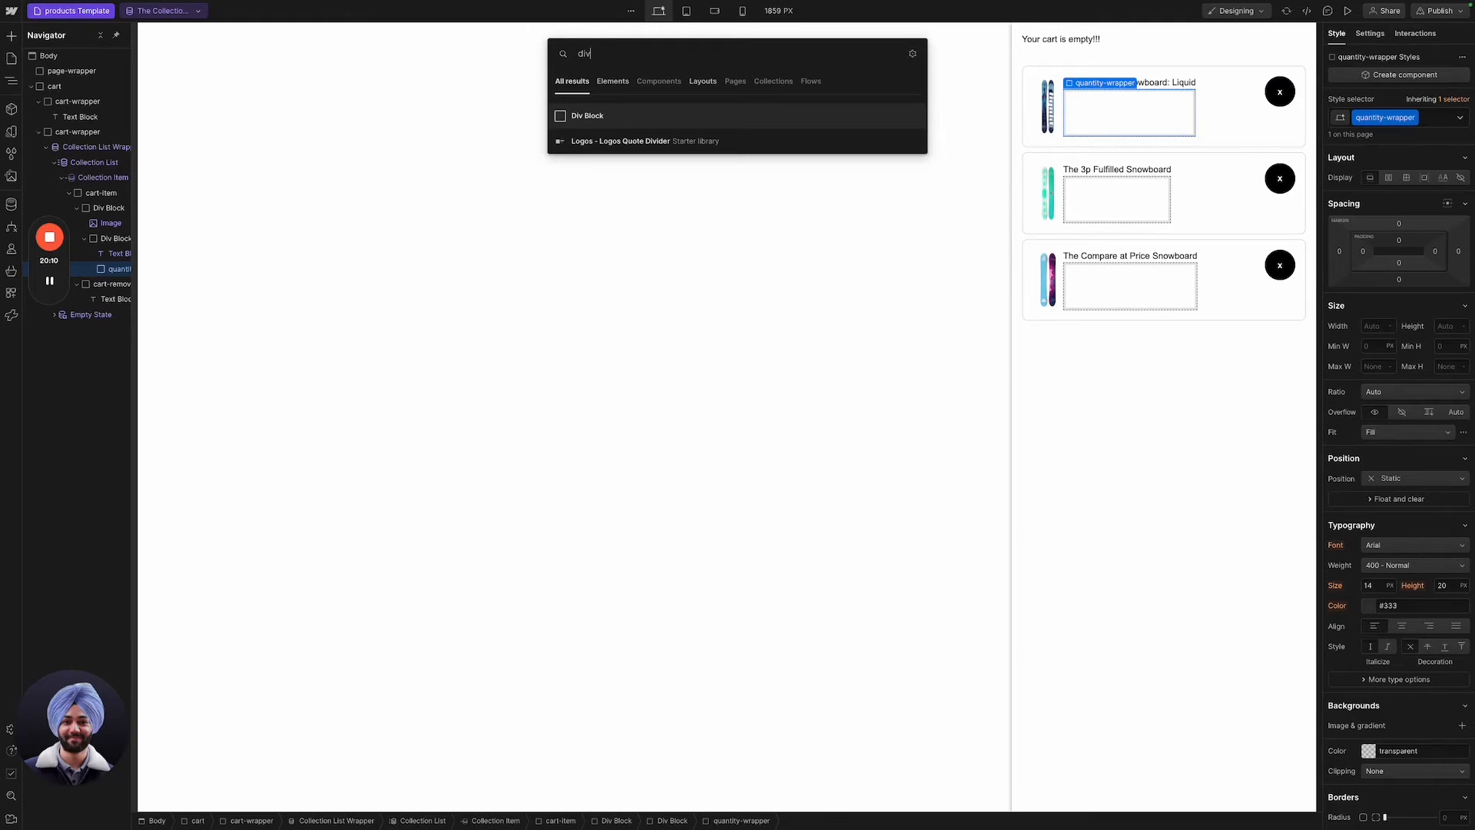
{"action": "key", "text": "Return"}
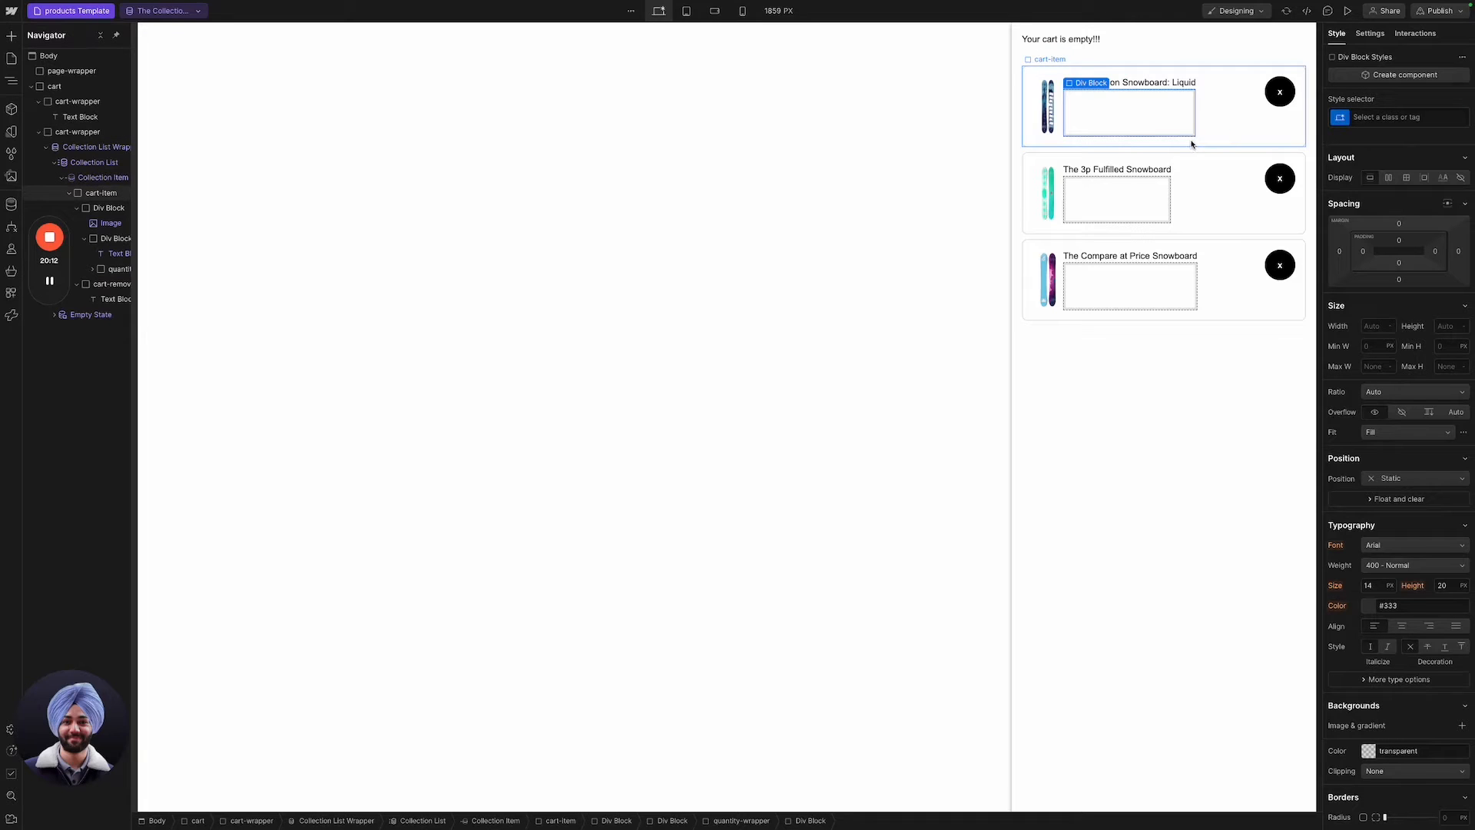
Duplicate the empty Div Block inside the first cart item's quantity-wrapper.
{"action": "left_click", "coordinate": [1118, 115]}
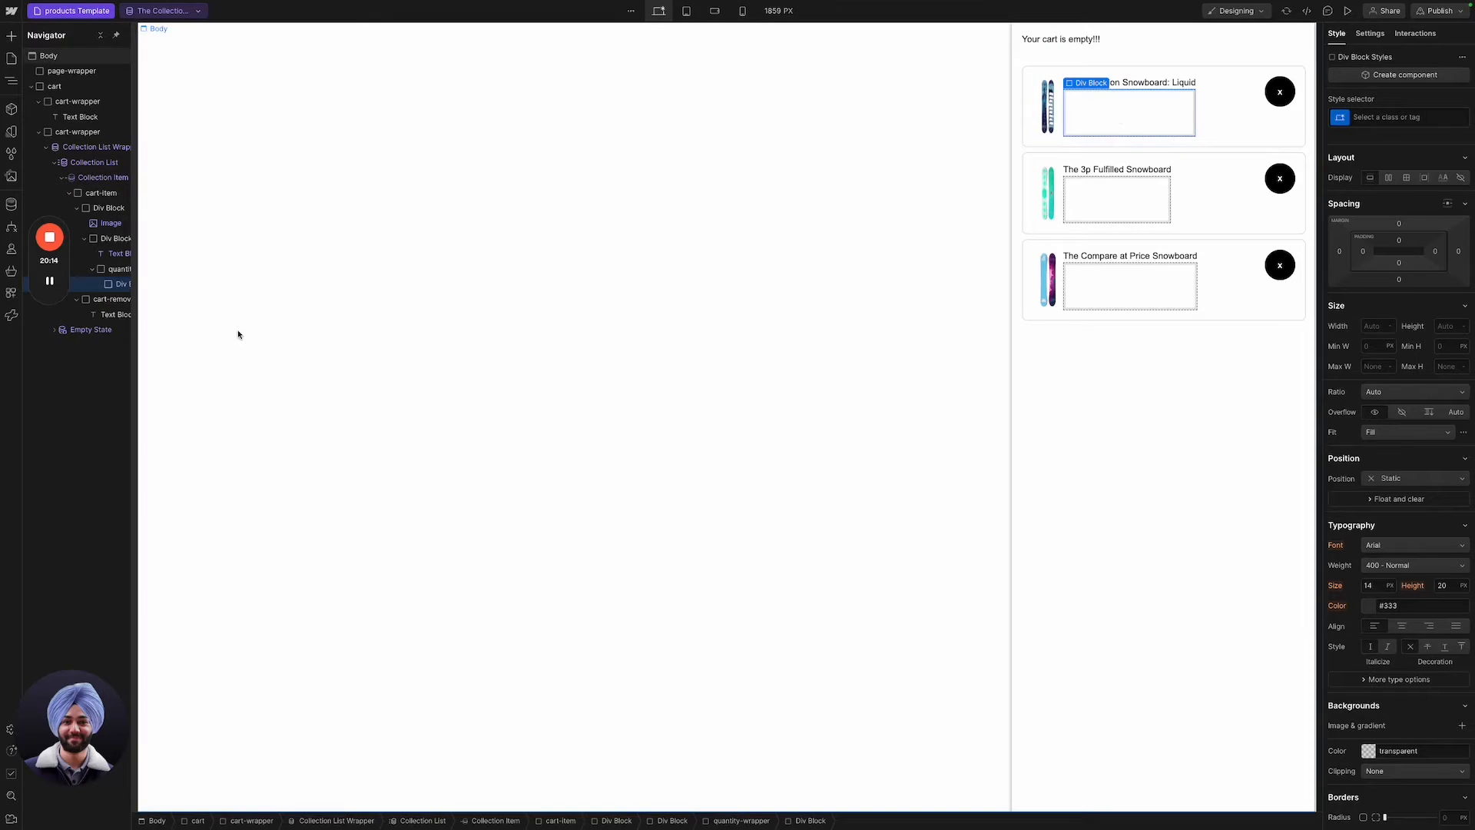
{"action": "key", "text": "super+d"}
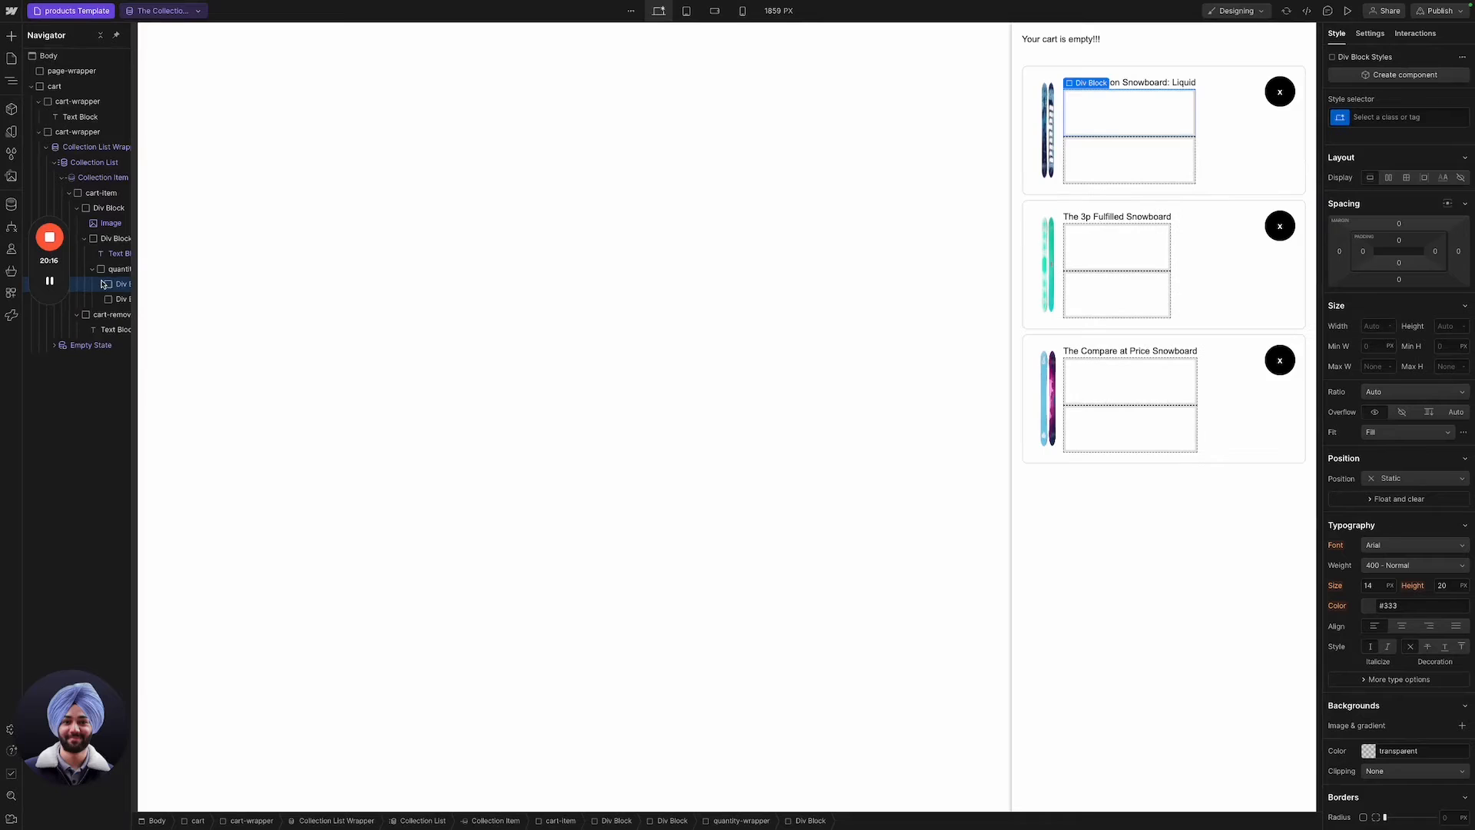
{"action": "scroll", "coordinate": [109, 286], "scroll_direction": "right", "scroll_amount": 1}
{"action": "scroll", "coordinate": [109, 286], "scroll_direction": "left", "scroll_amount": 1}
{"action": "scroll", "coordinate": [109, 286], "scroll_direction": "right", "scroll_amount": 1}
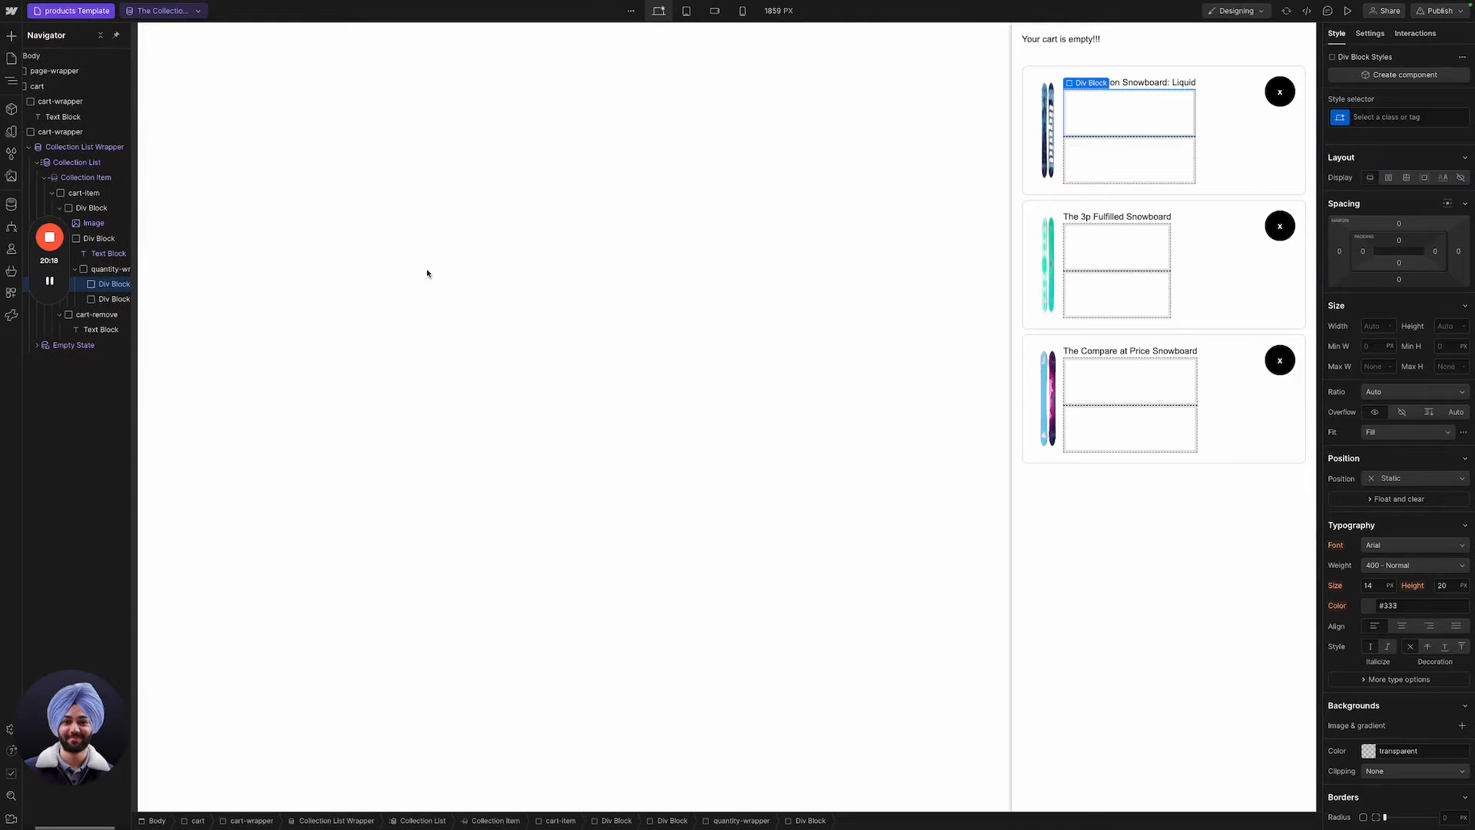
Give the first Div Block inside quantity-wrapper the new class quantity-button.
{"action": "left_click", "coordinate": [1421, 117]}
{"action": "type", "text": "quantity"}
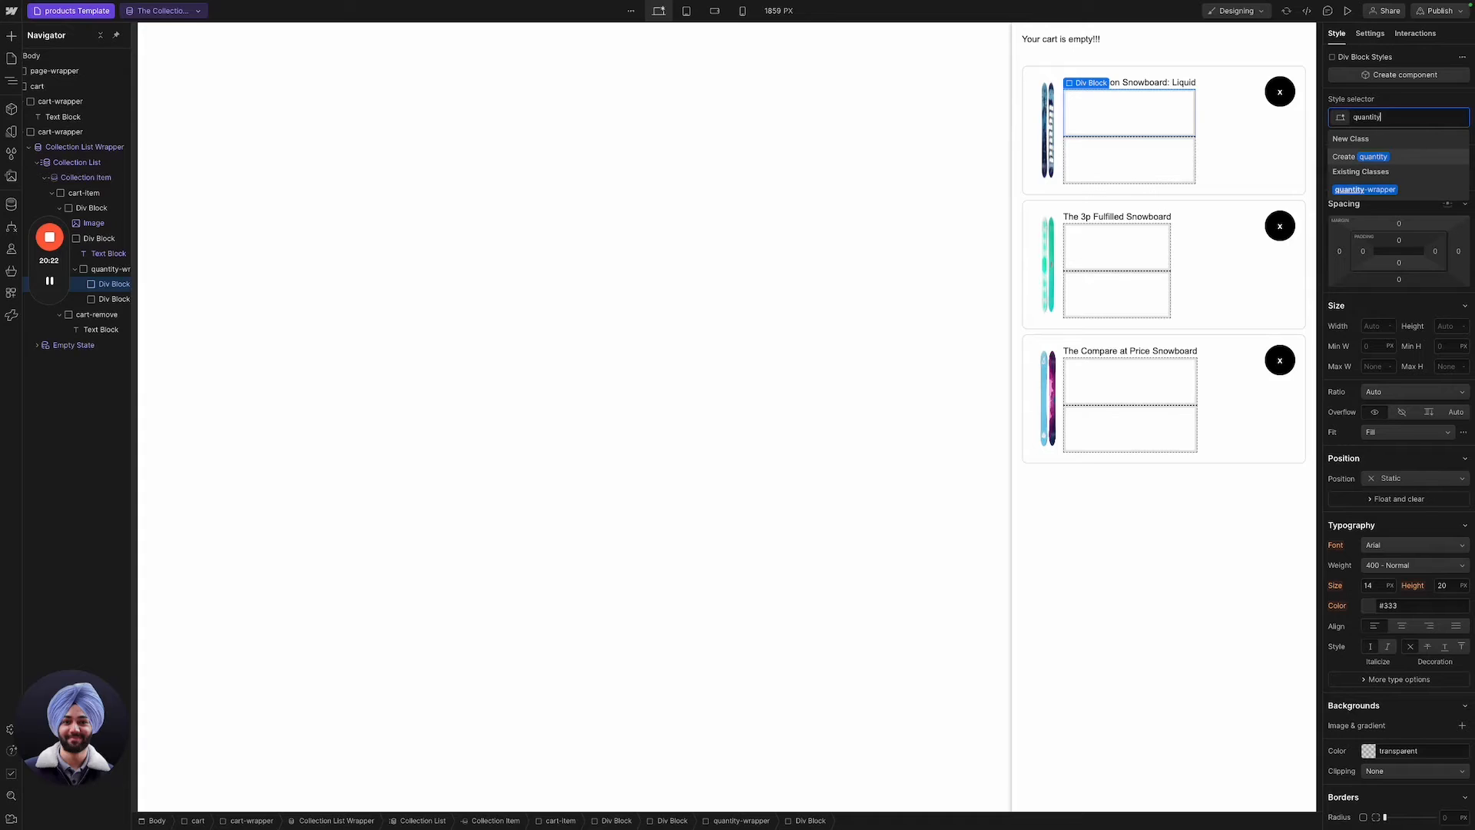
{"action": "key", "text": "super+a"}
{"action": "key", "text": "Right"}
{"action": "type", "text": "-button"}
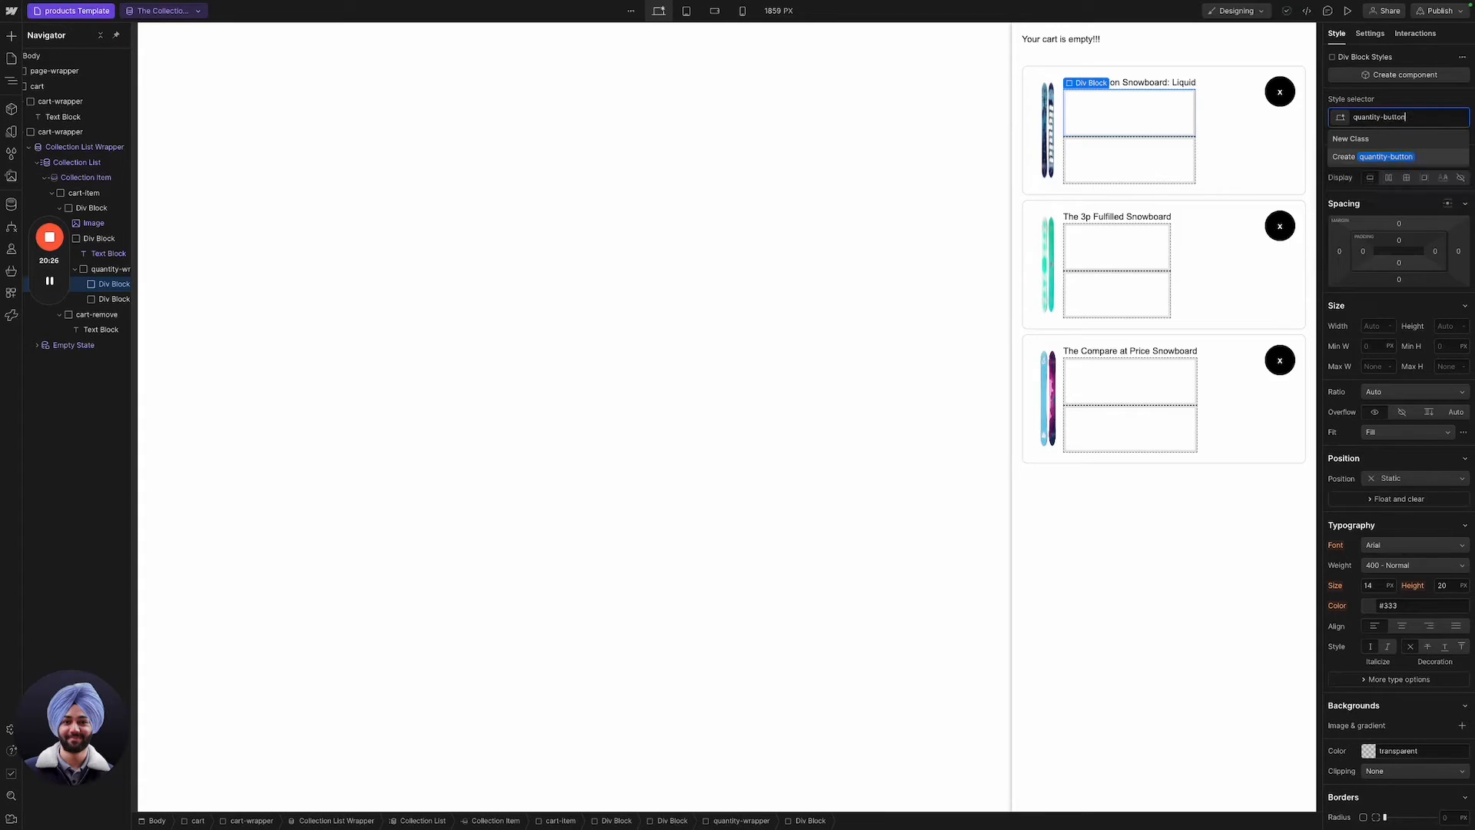
{"action": "key", "text": "Return"}
Give the second Div Block inside quantity-wrapper the new class quantity.
{"action": "left_click", "coordinate": [1143, 160]}
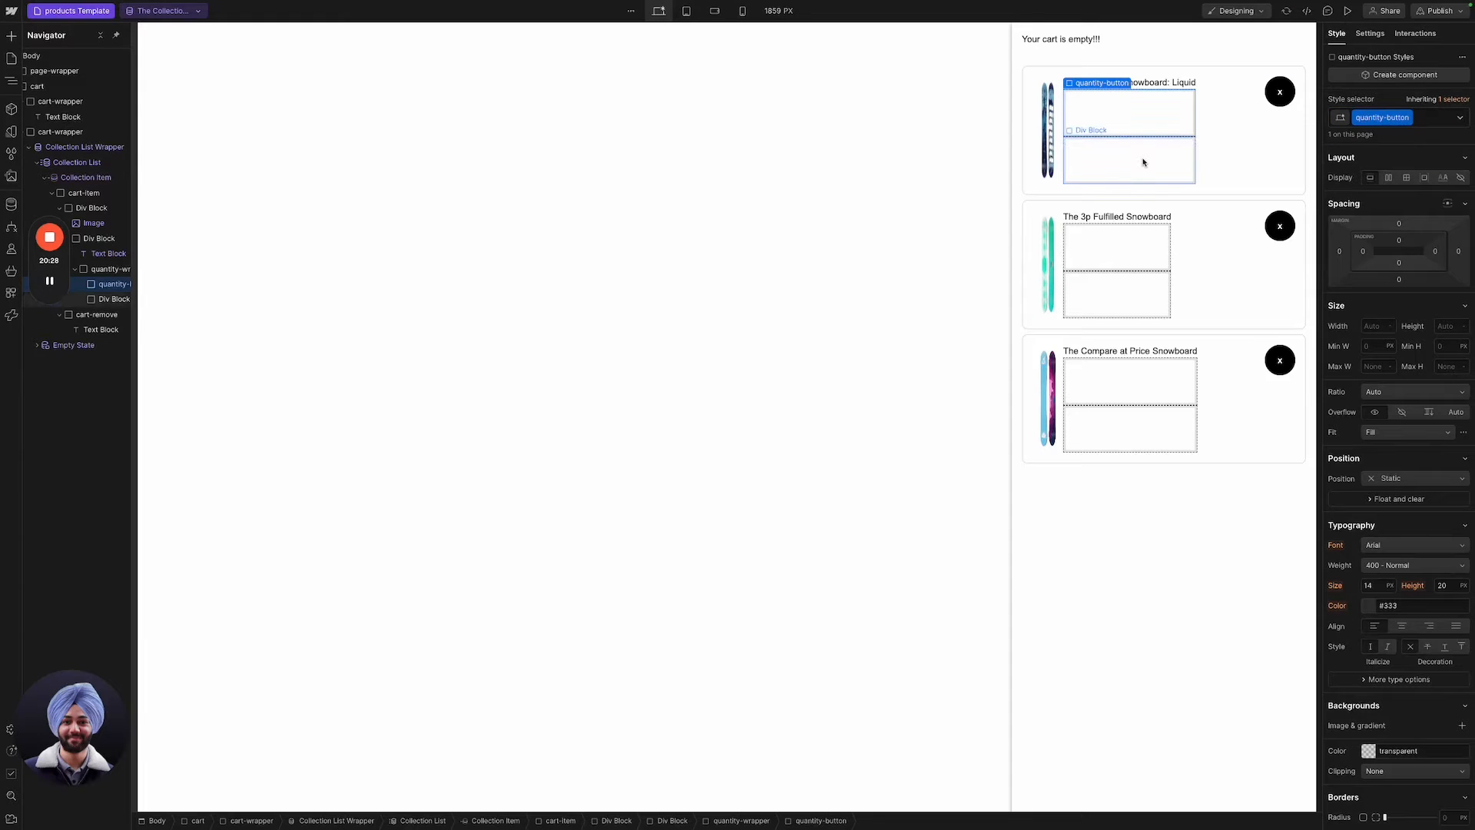
{"action": "left_click", "coordinate": [1413, 117]}
{"action": "type", "text": "quantity"}
{"action": "key", "text": "Return"}
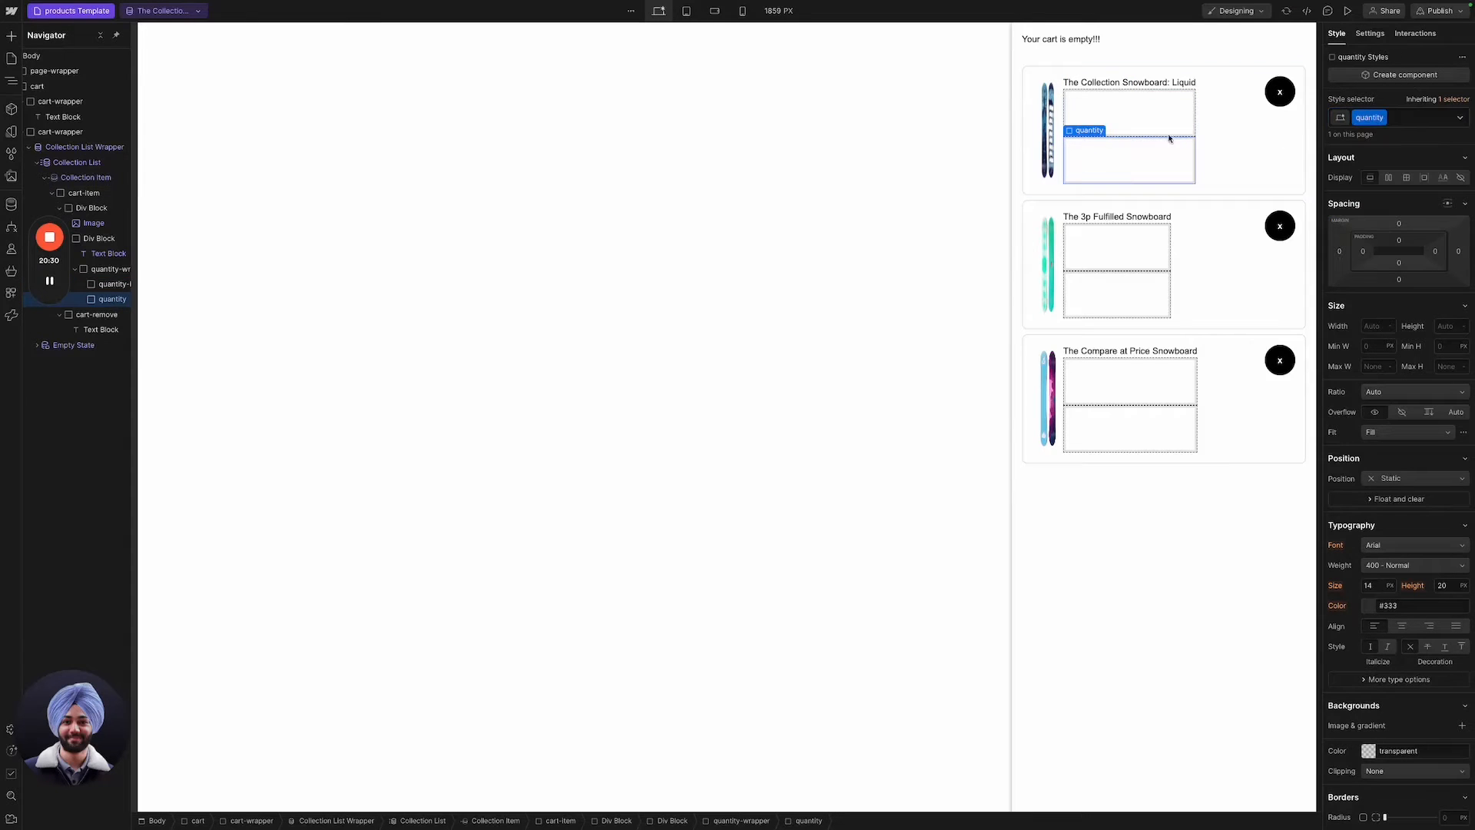
Style the quantity-button block with a 0.25 rem border radius and the light grey background colour #ebebeb.
{"action": "left_click", "coordinate": [1168, 132]}
{"action": "scroll", "coordinate": [1441, 495], "scroll_direction": "down", "scroll_amount": 5}
{"action": "left_click", "coordinate": [1449, 483]}
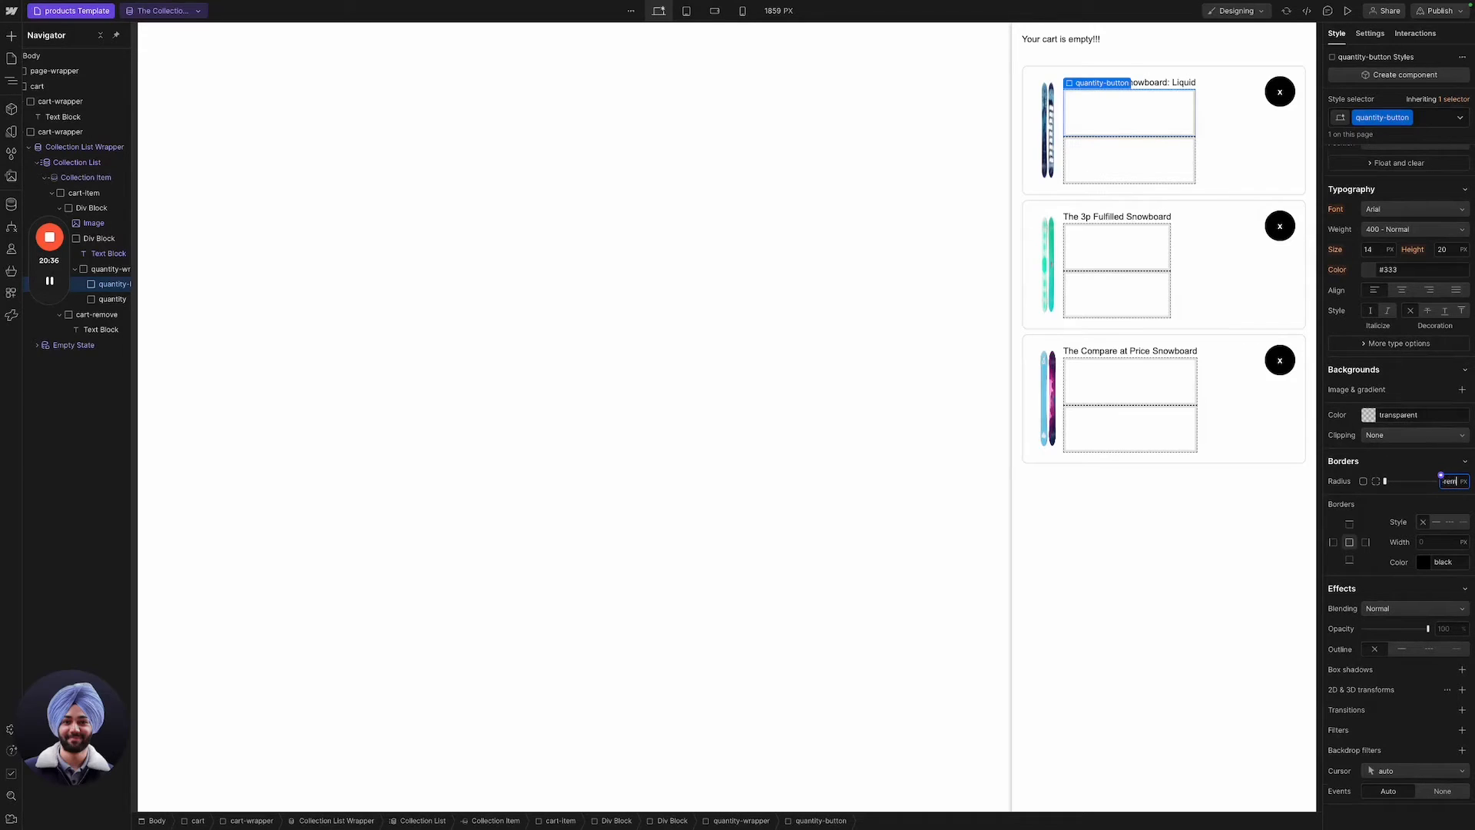
{"action": "left_click", "coordinate": [1416, 464]}
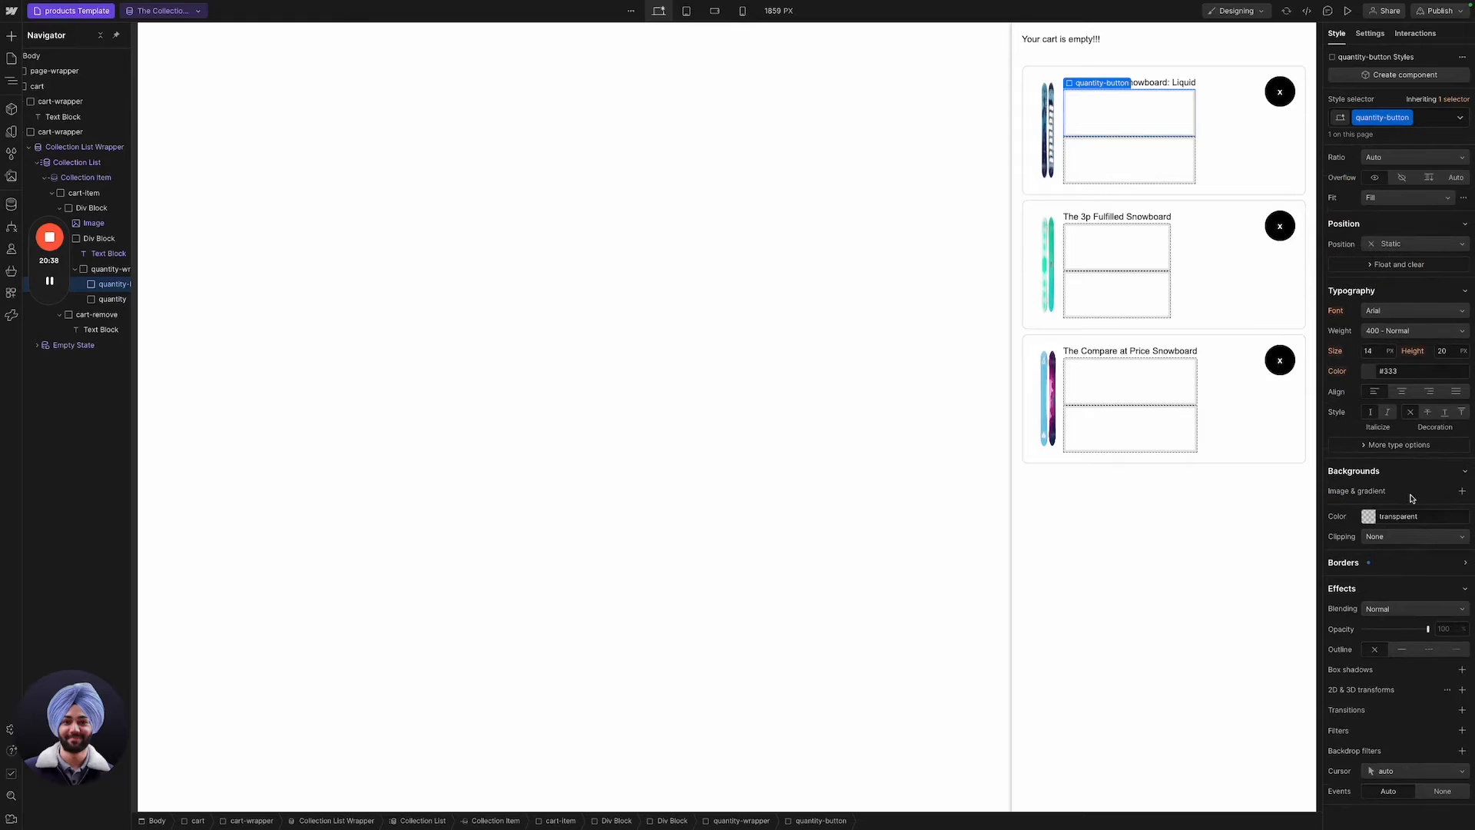
{"action": "scroll", "coordinate": [1387, 557], "scroll_direction": "down", "scroll_amount": 2}
{"action": "left_click", "coordinate": [1368, 416]}
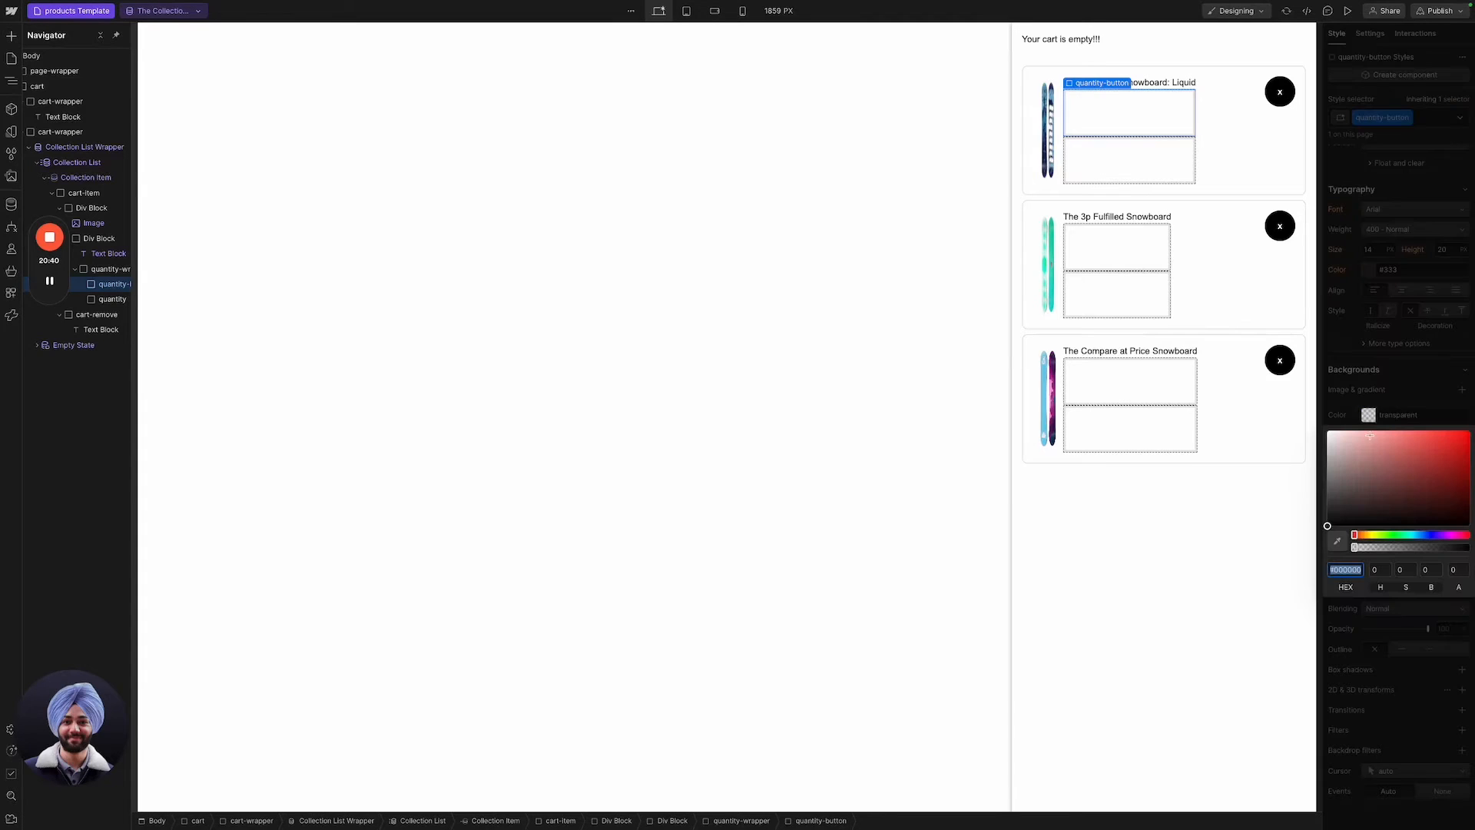
{"action": "left_click_drag", "start_coordinate": [1364, 482], "coordinate": [1307, 439]}
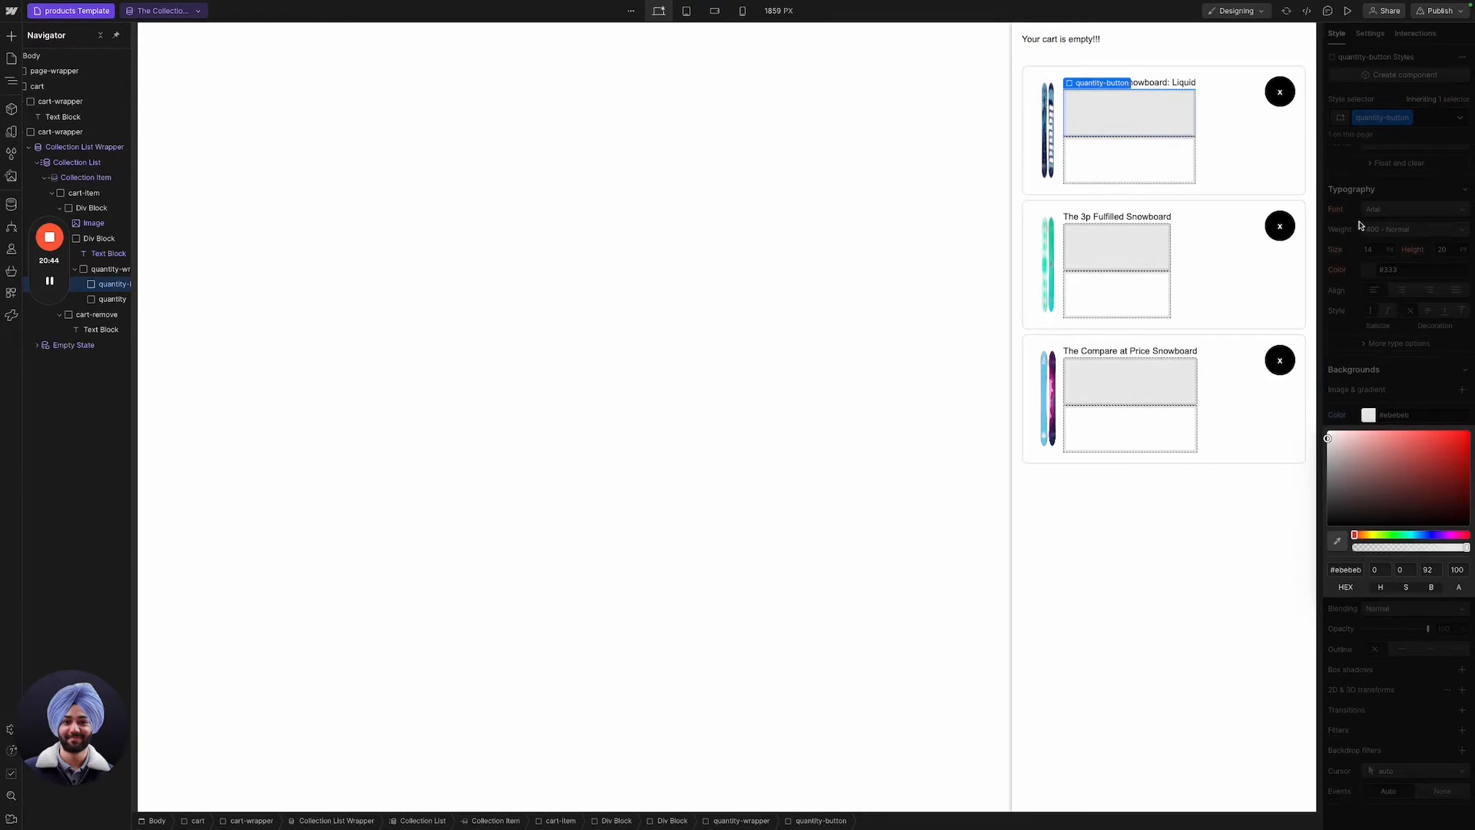
Replace the second block's quantity class with the quantity-button class.
{"action": "double_click", "coordinate": [1380, 120]}
{"action": "key", "text": "super+c"}
{"action": "left_click", "coordinate": [1165, 168]}
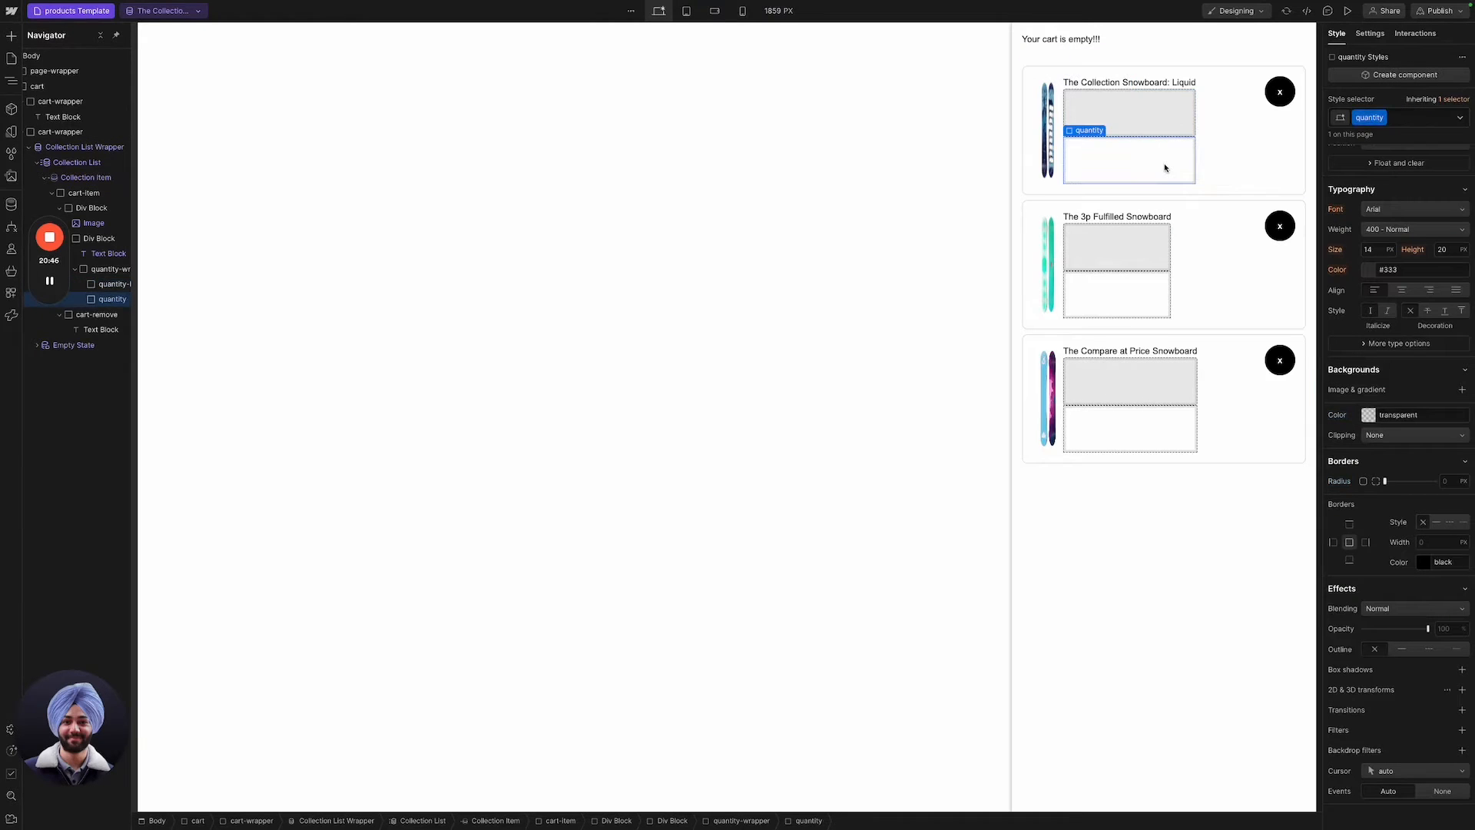
{"action": "key", "text": "ctrl+Return"}
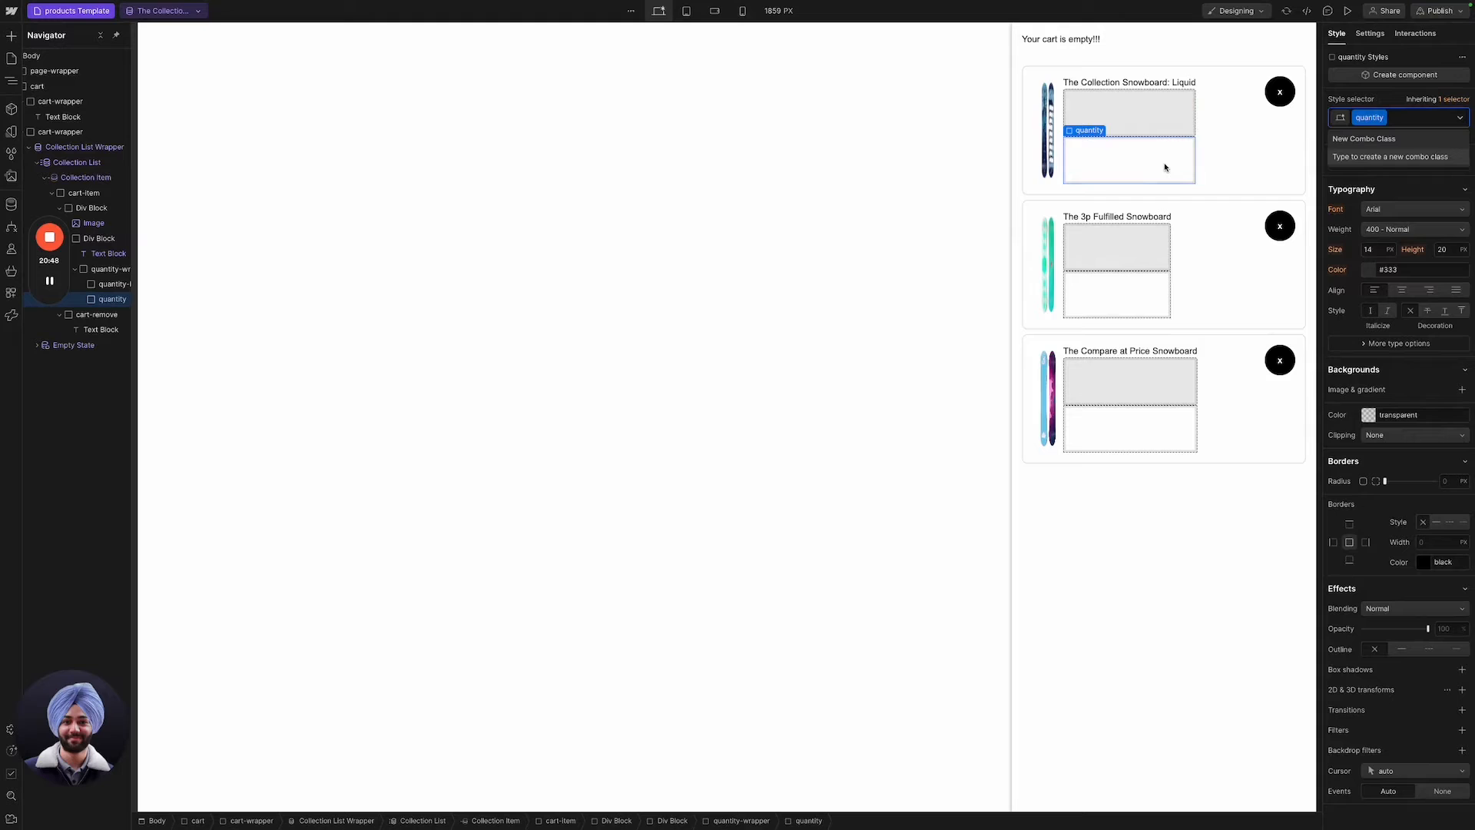
{"action": "key", "text": "BackSpace"}
{"action": "key", "text": "super+v"}
{"action": "key", "text": "Return"}
{"action": "left_click", "coordinate": [1217, 225]}
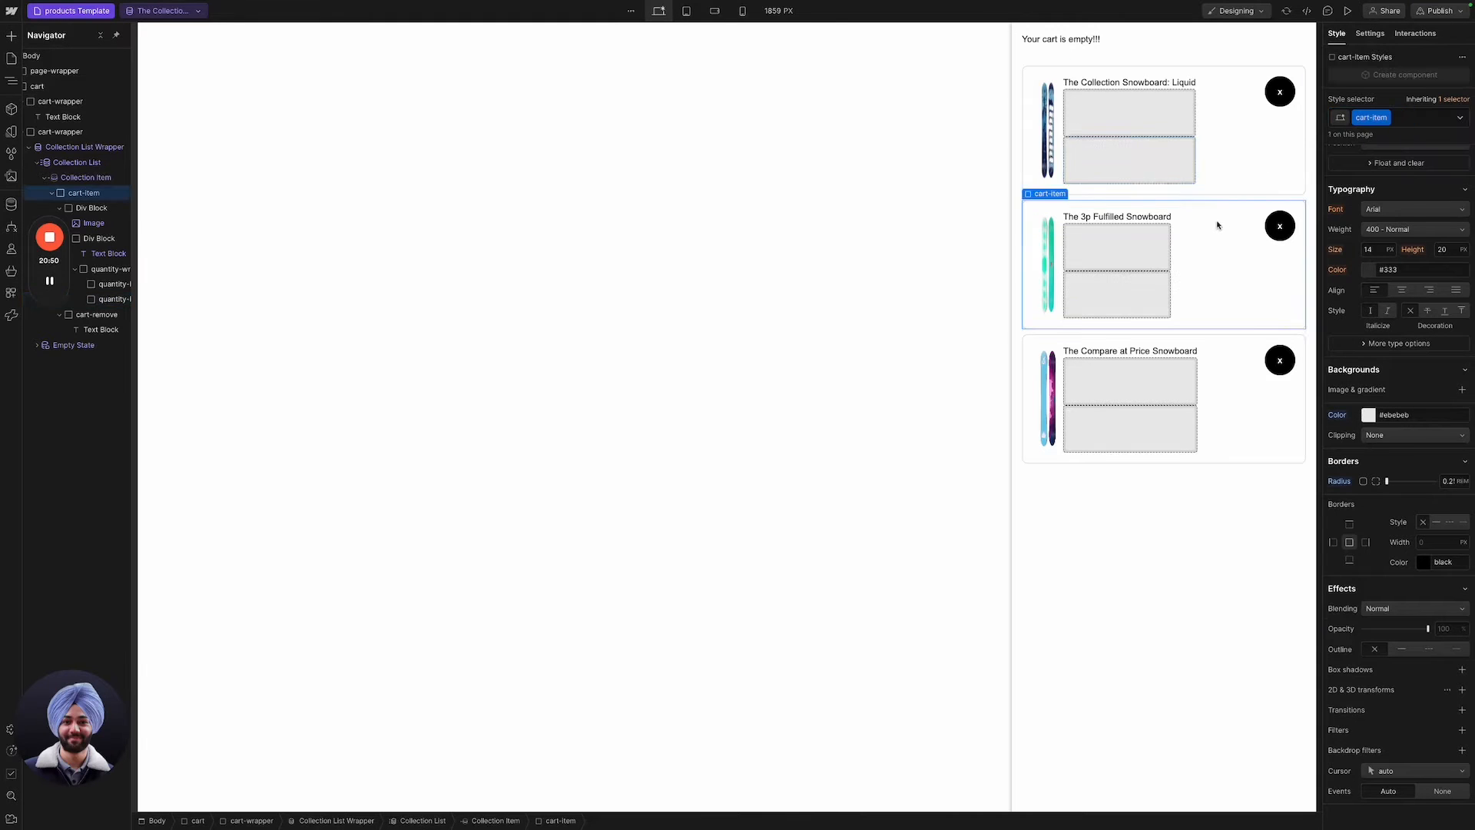
Set the quantity-button class to a horizontal flex layout with both align and justify centred.
{"action": "left_click", "coordinate": [1147, 133]}
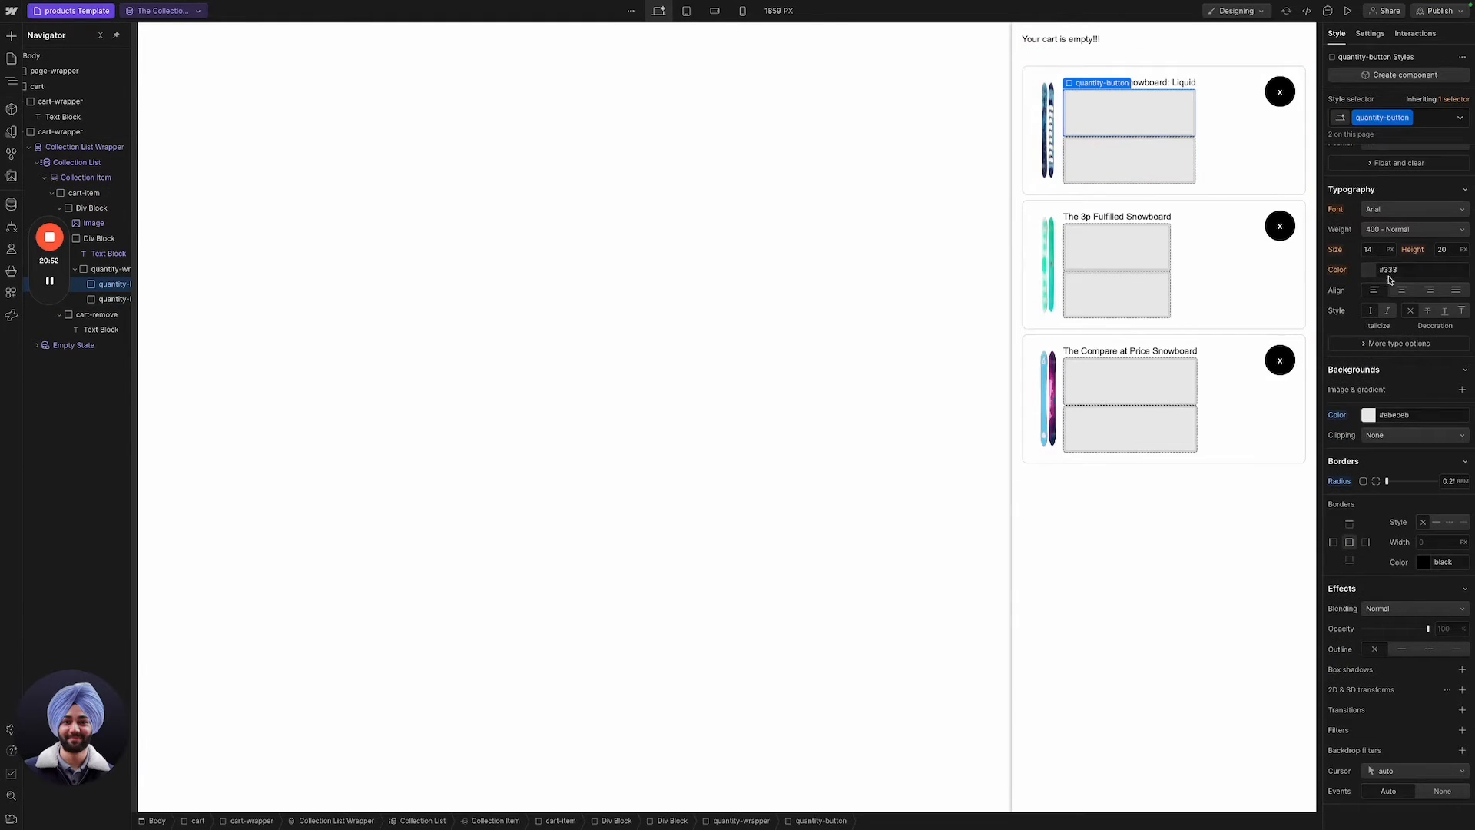
{"action": "scroll", "coordinate": [1389, 280], "scroll_direction": "up", "scroll_amount": 5}
{"action": "left_click", "coordinate": [1390, 177]}
{"action": "left_click", "coordinate": [1393, 223]}
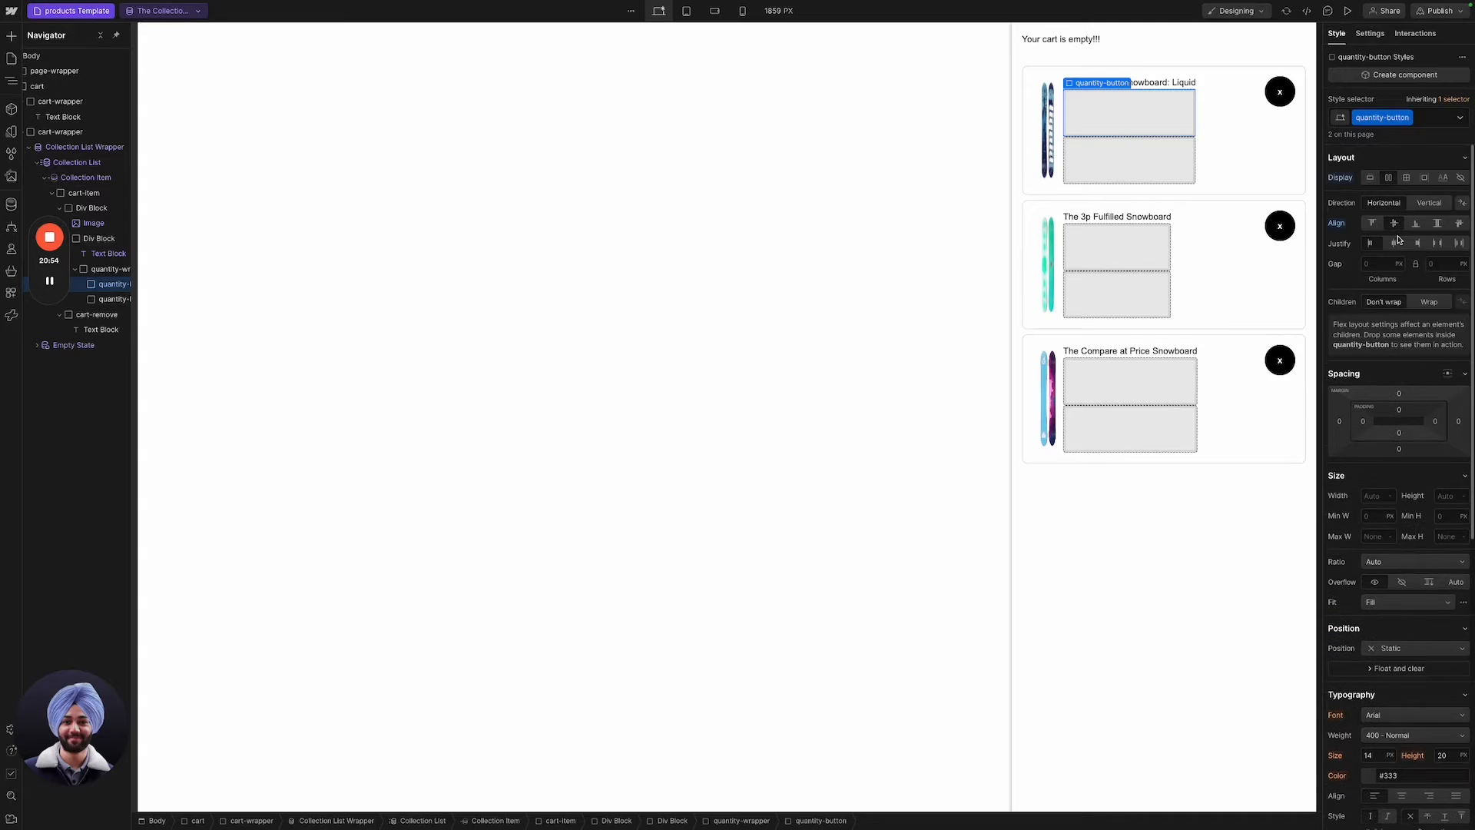
{"action": "left_click", "coordinate": [1394, 242]}
Copy the x Text Block from the cart-remove button into both quantity-button blocks.
{"action": "left_click", "coordinate": [1282, 94]}
{"action": "key", "text": "super+c"}
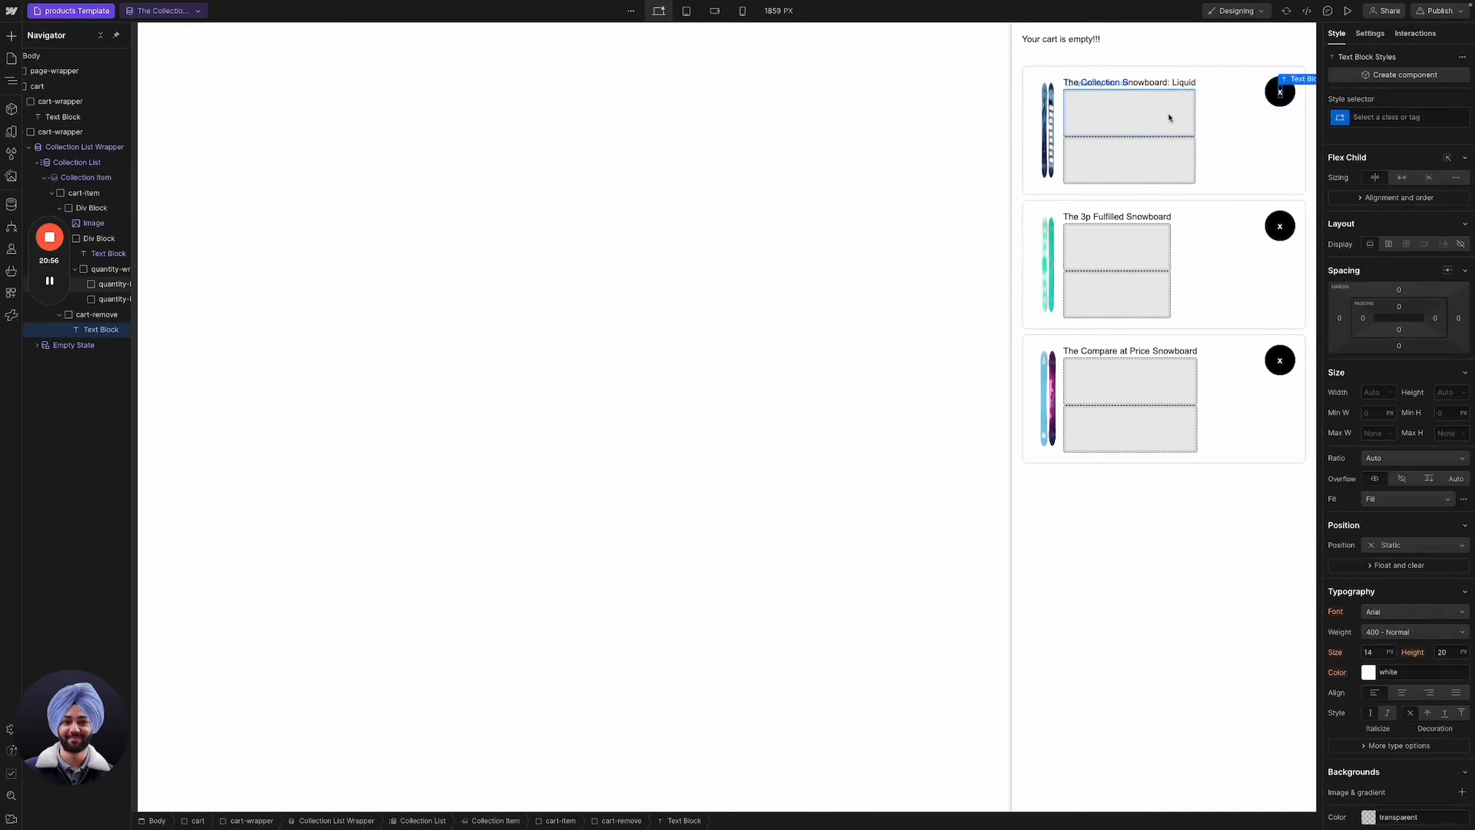
{"action": "left_click", "coordinate": [1169, 119]}
{"action": "key", "text": "super+v"}
{"action": "left_click", "coordinate": [1161, 146]}
{"action": "key", "text": "super+v"}
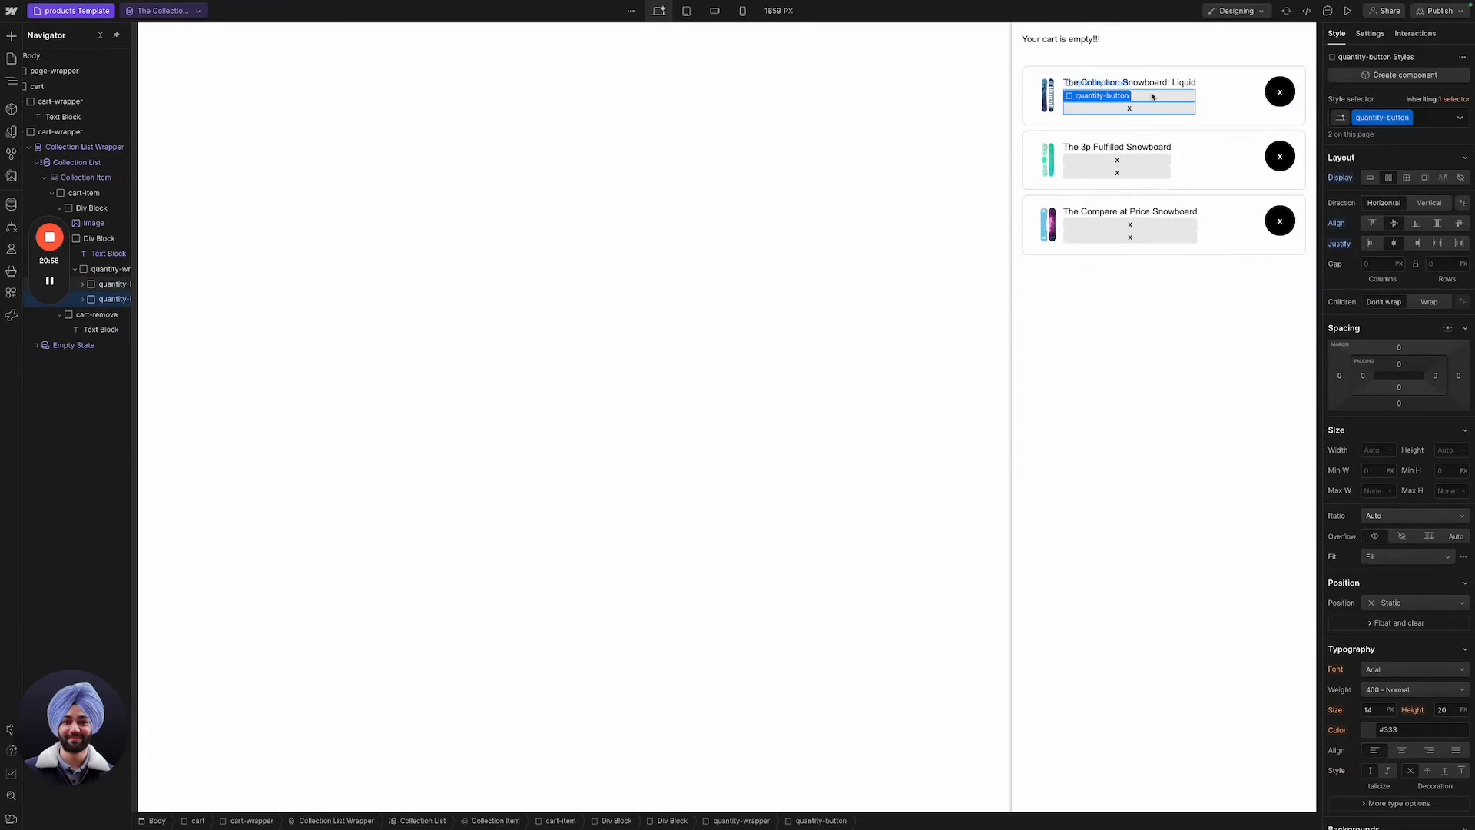
Change the text of the first quantity-button to "-" and of the second to "+".
{"action": "left_click", "coordinate": [1130, 96]}
{"action": "double_click", "coordinate": [1130, 96]}
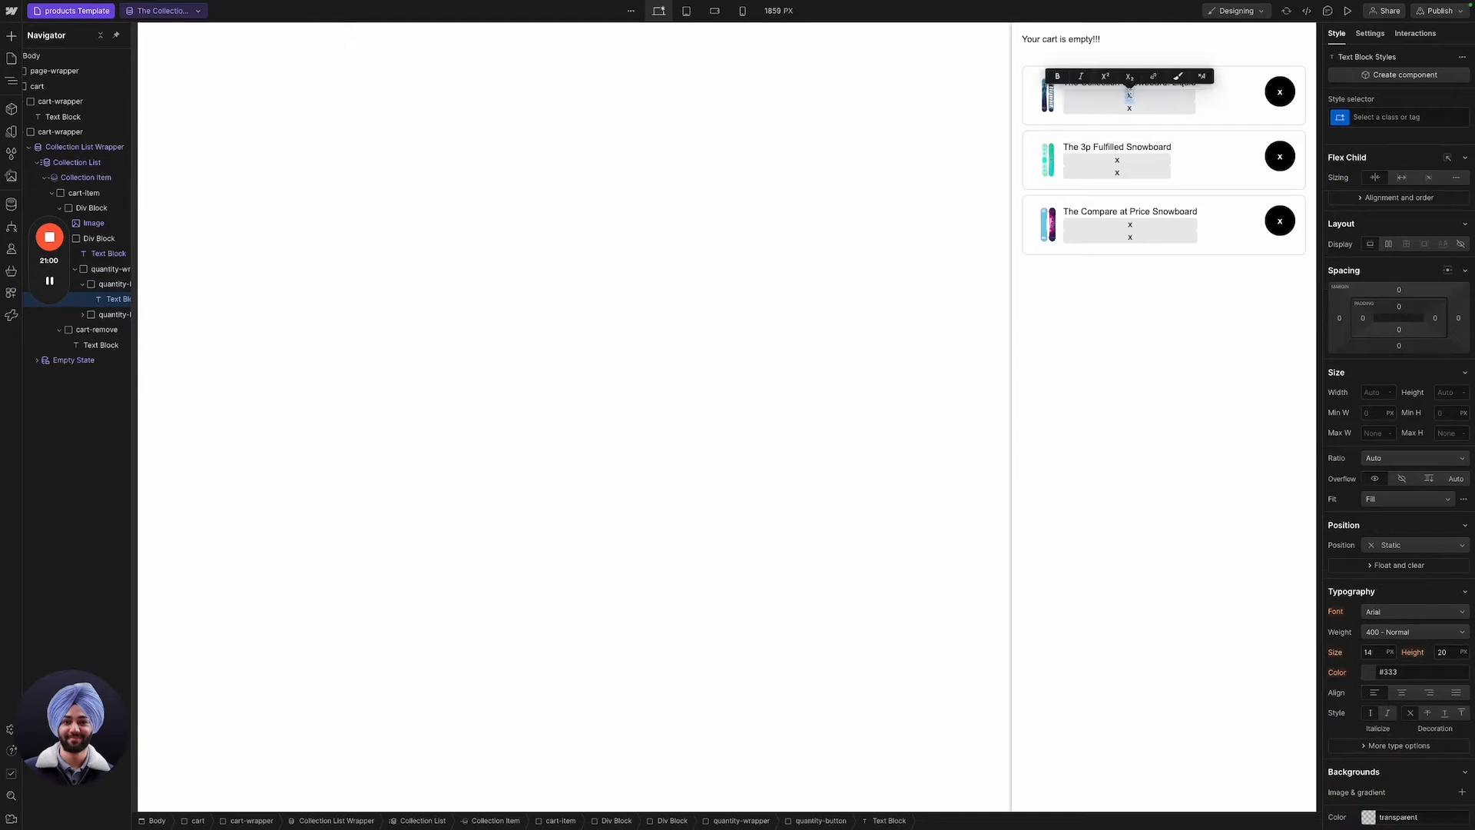
{"action": "type", "text": "-"}
{"action": "key", "text": "Escape"}
{"action": "left_click", "coordinate": [1121, 108]}
{"action": "double_click", "coordinate": [1129, 107]}
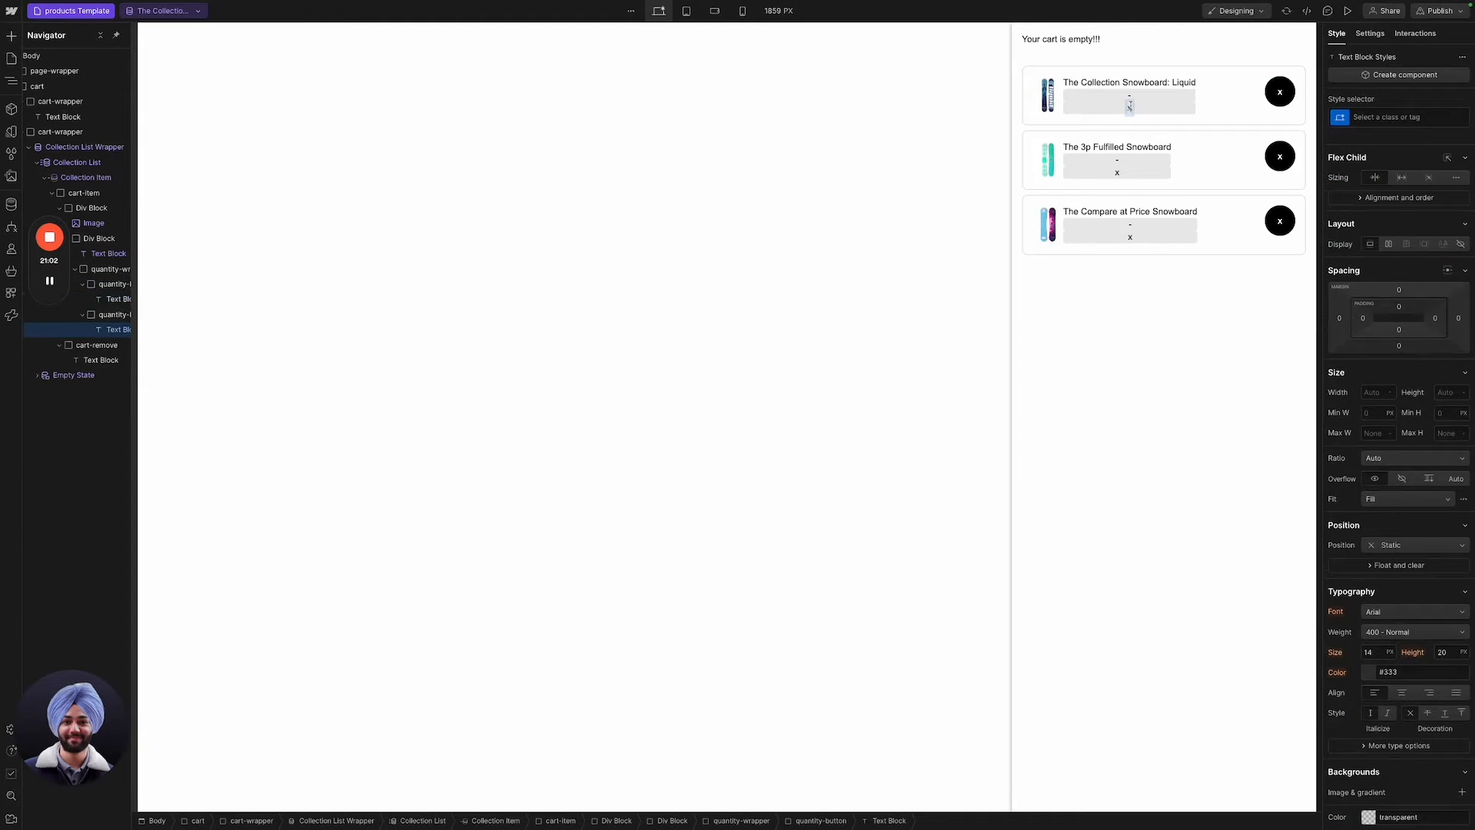
{"action": "type", "text": "+"}
{"action": "key", "text": "Escape"}
Set the quantity-button class's padding to 1rem on all sides.
{"action": "left_click", "coordinate": [1136, 110]}
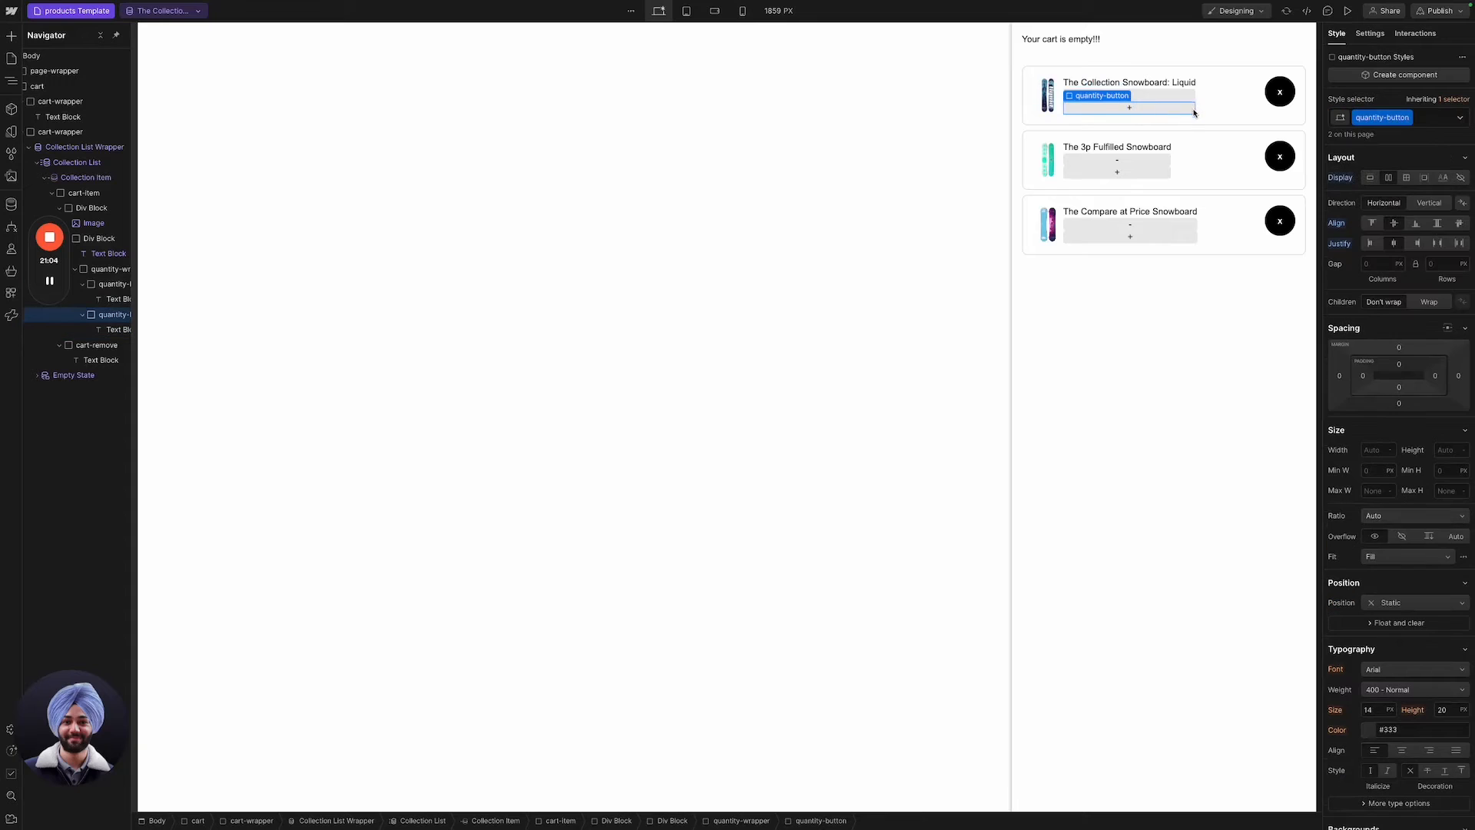
{"action": "left_click", "coordinate": [1400, 363]}
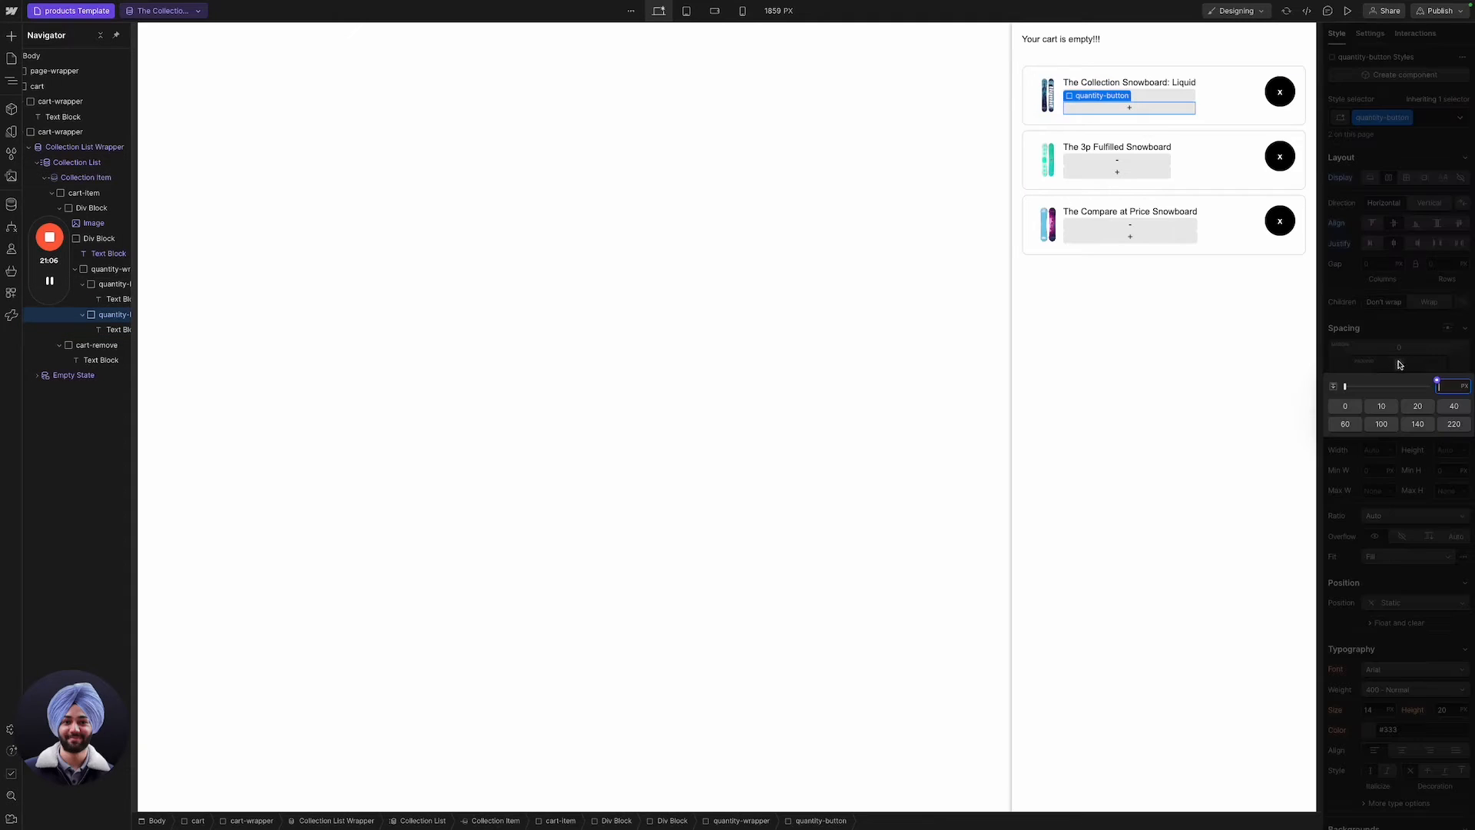
{"action": "type", "text": "1rem"}
{"action": "key", "text": "Return"}
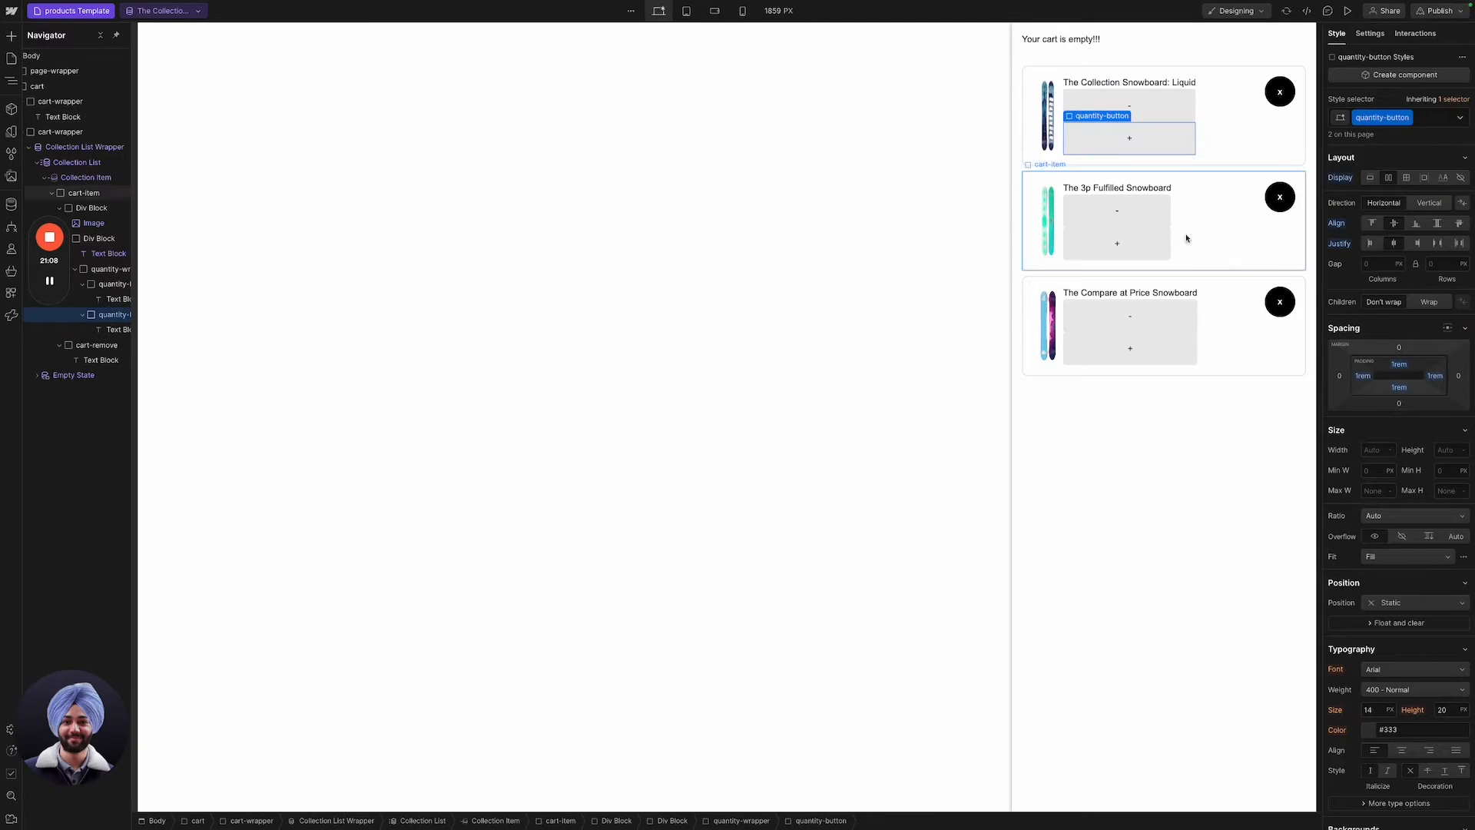
Set the quantity-wrapper block to a horizontal flex layout.
{"action": "left_click", "coordinate": [106, 285]}
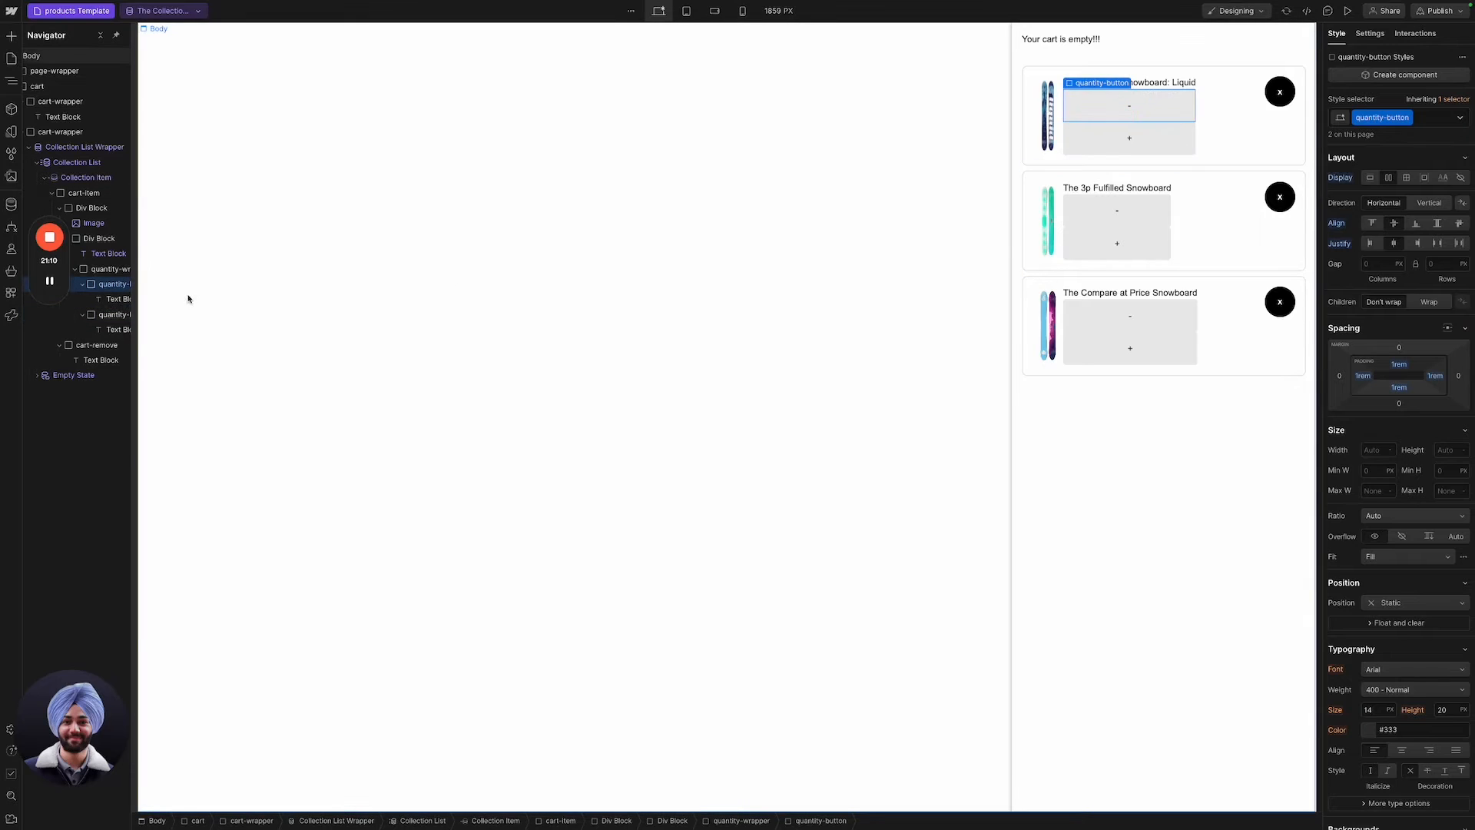
{"action": "left_click", "coordinate": [91, 270]}
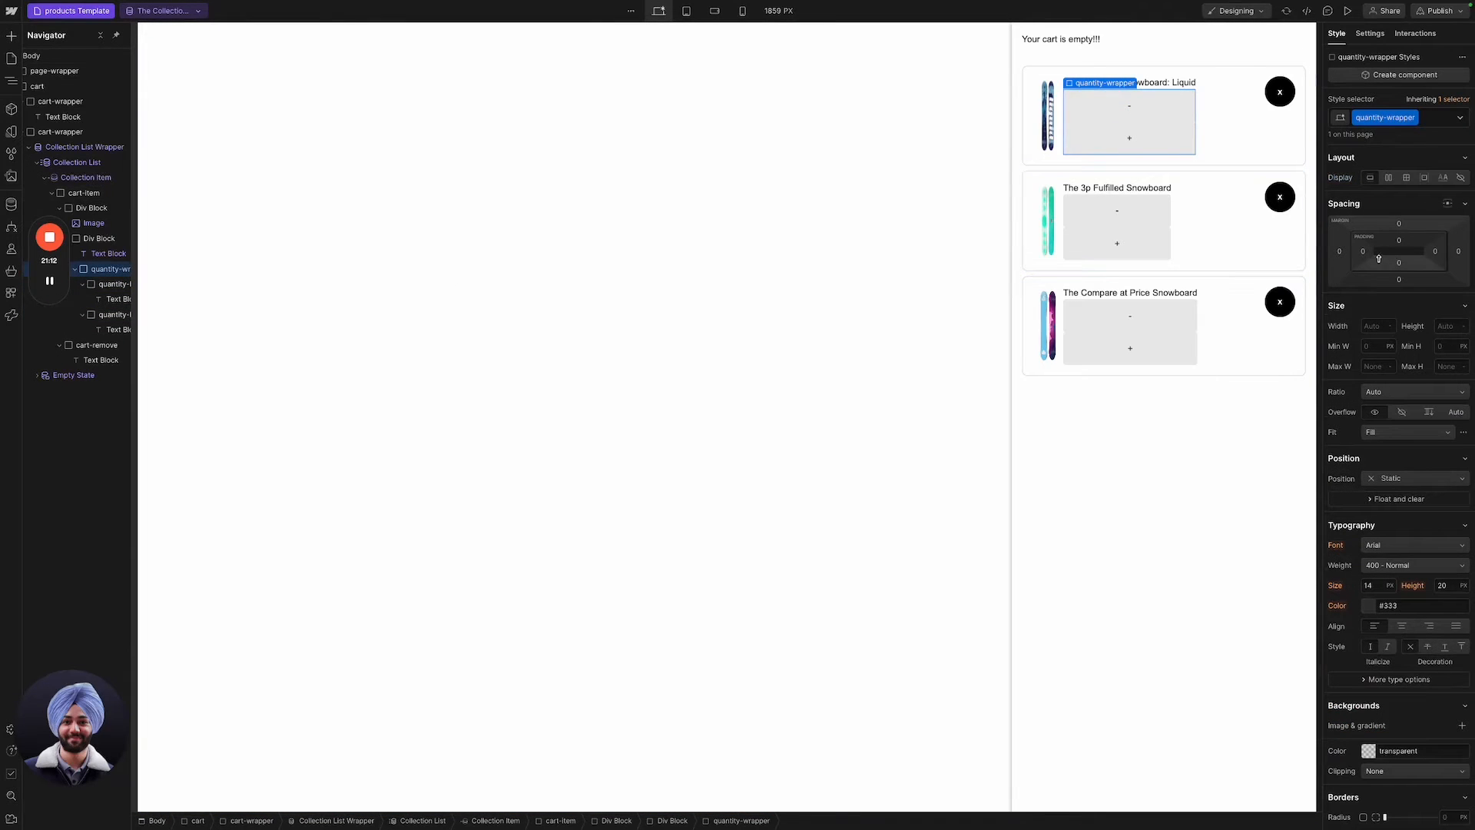
{"action": "left_click", "coordinate": [1387, 178]}
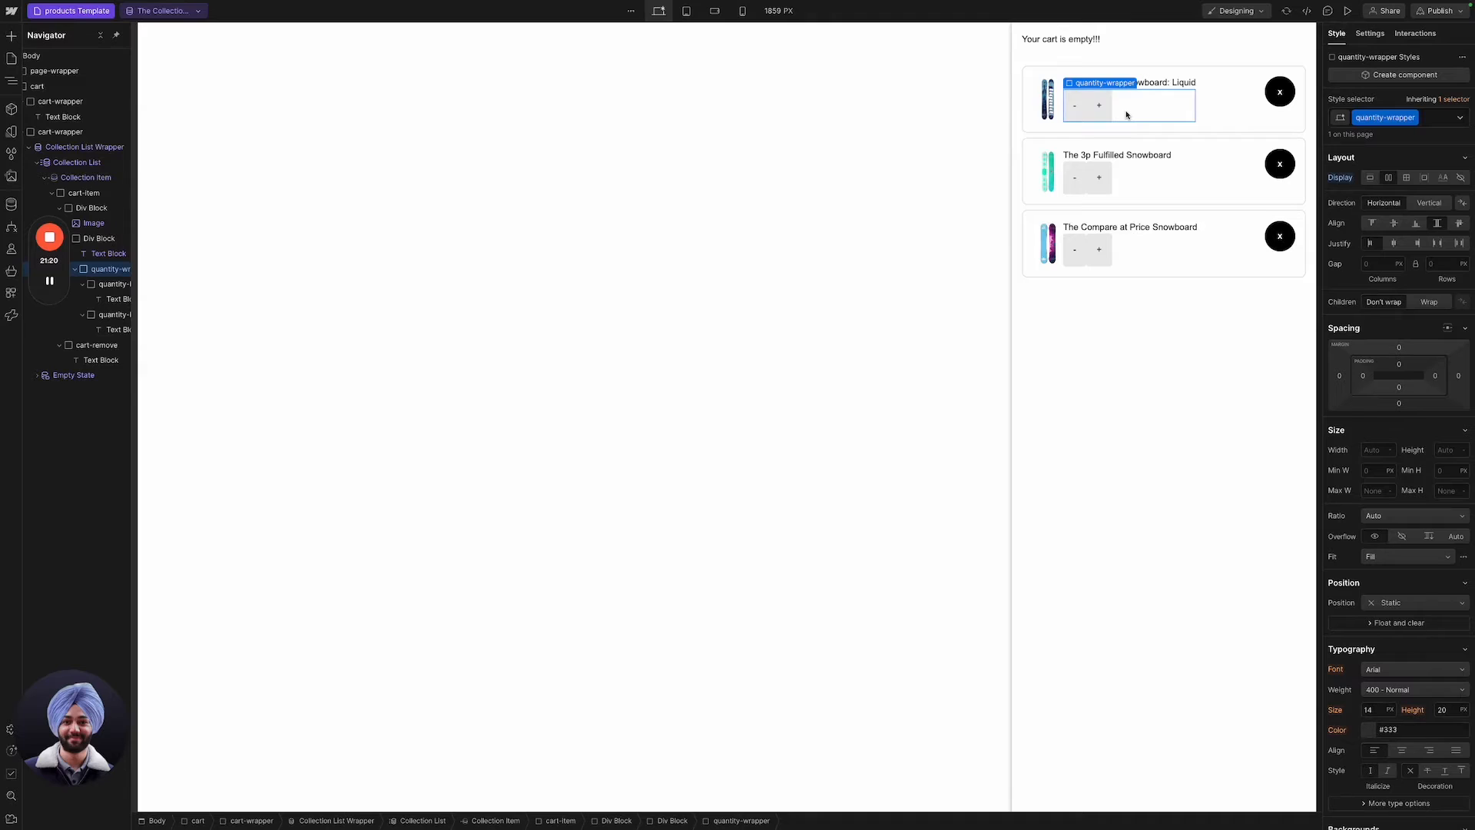
{"action": "left_click", "coordinate": [94, 786]}
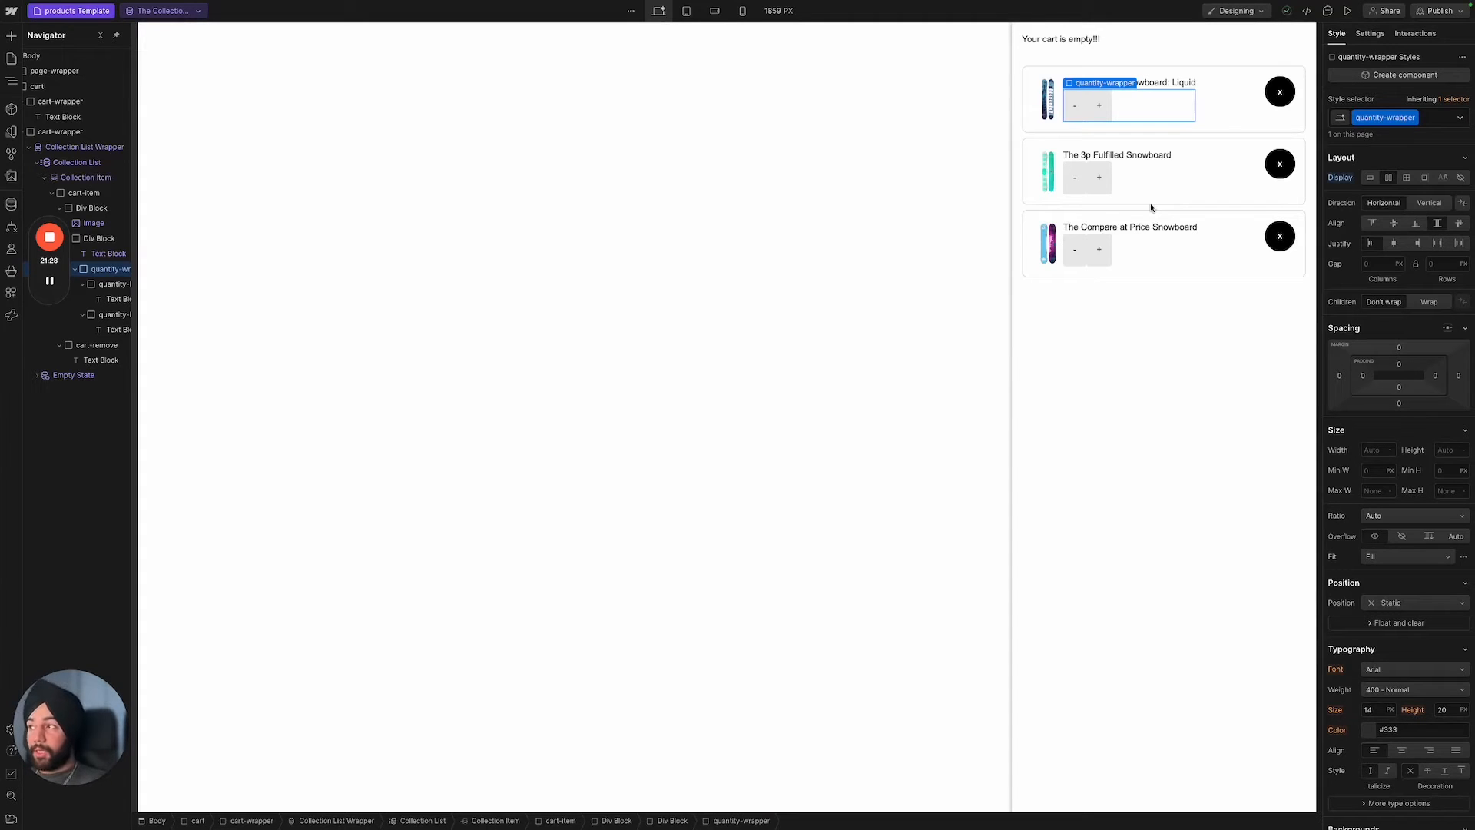
Add a Custom Element inside quantity-wrapper and set its tag to input.
{"action": "key", "text": "ctrl+k"}
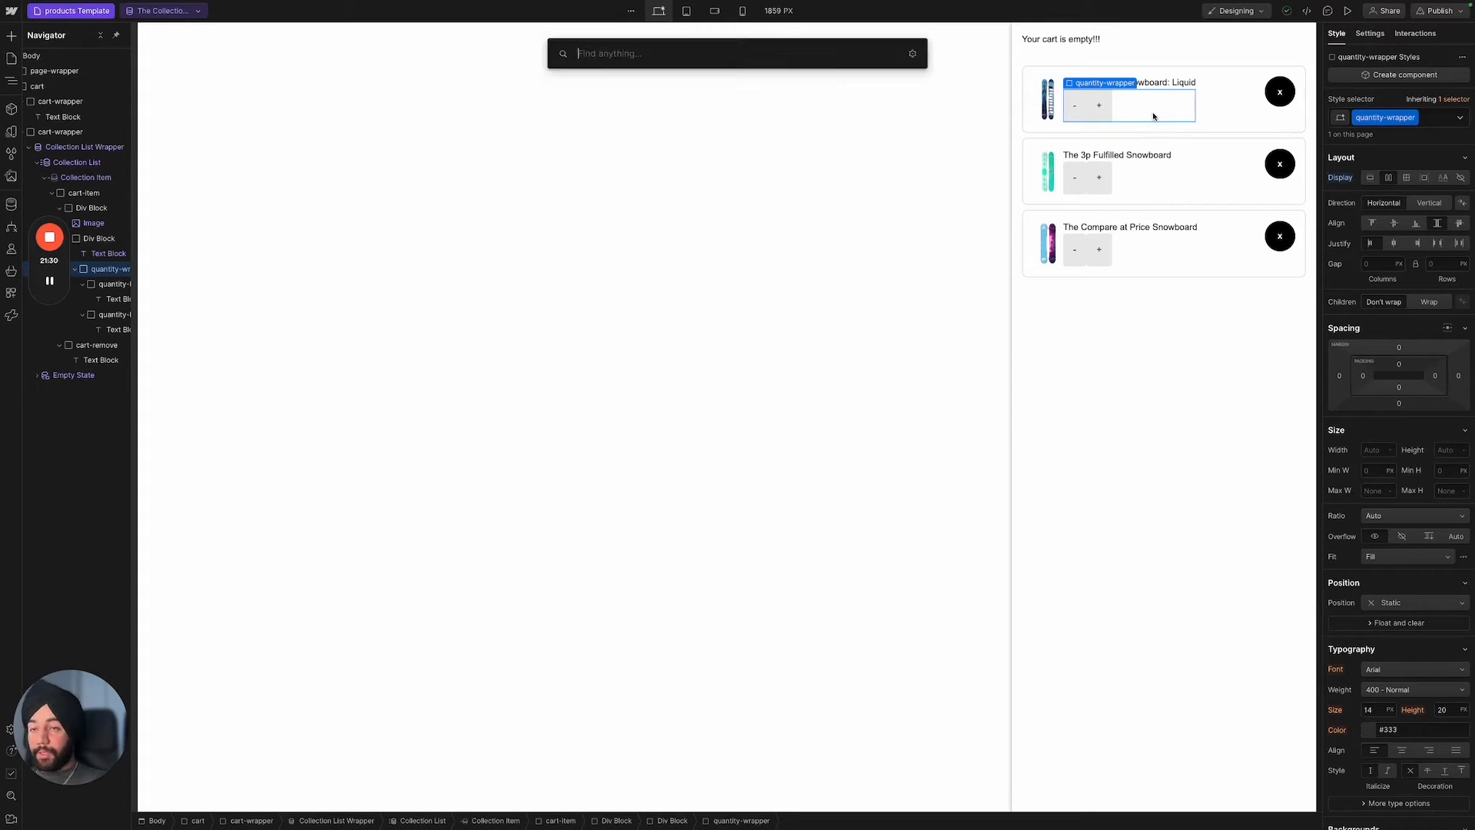
{"action": "type", "text": "cus"}
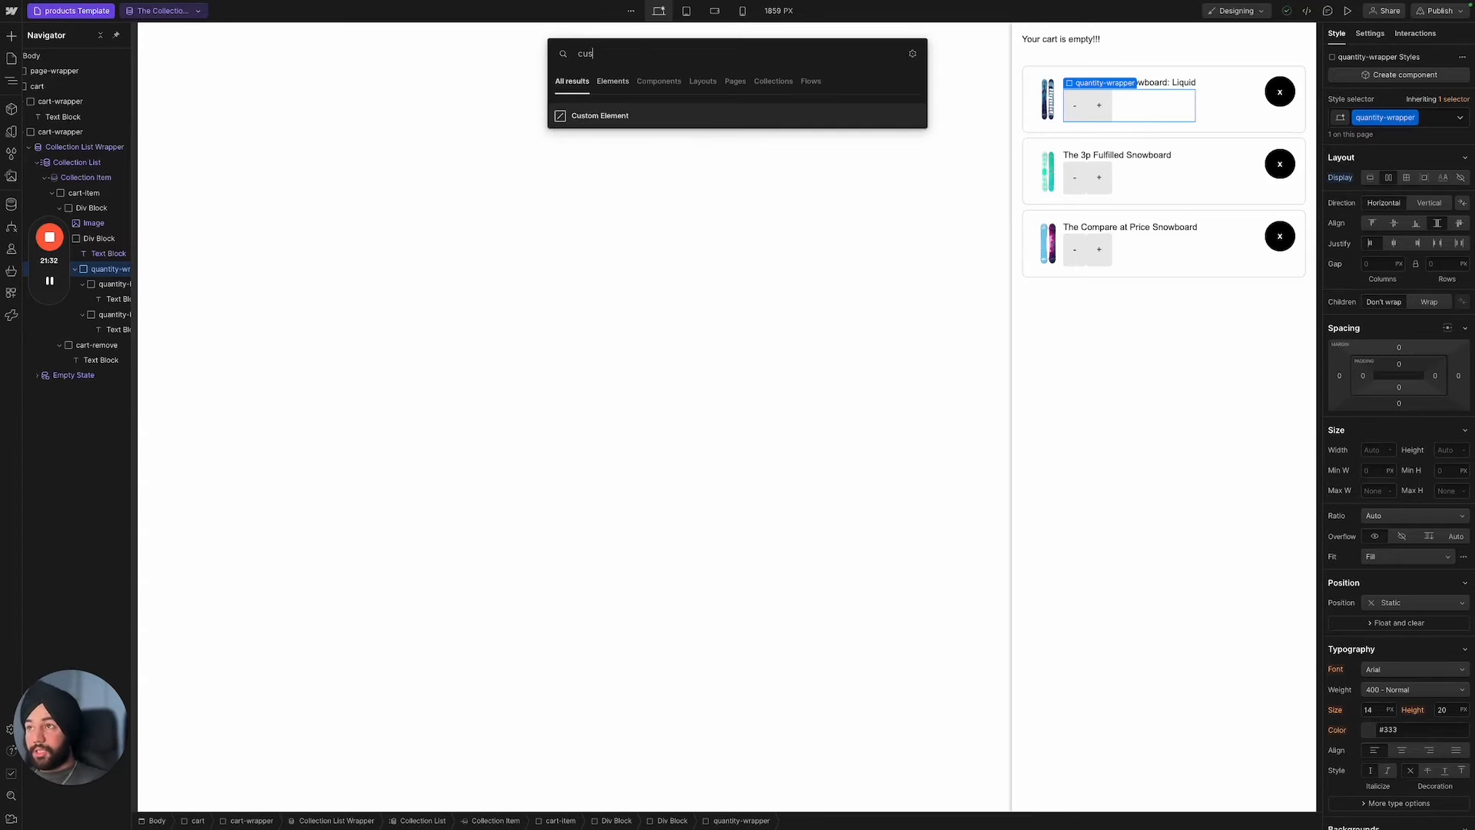
{"action": "key", "text": "Return"}
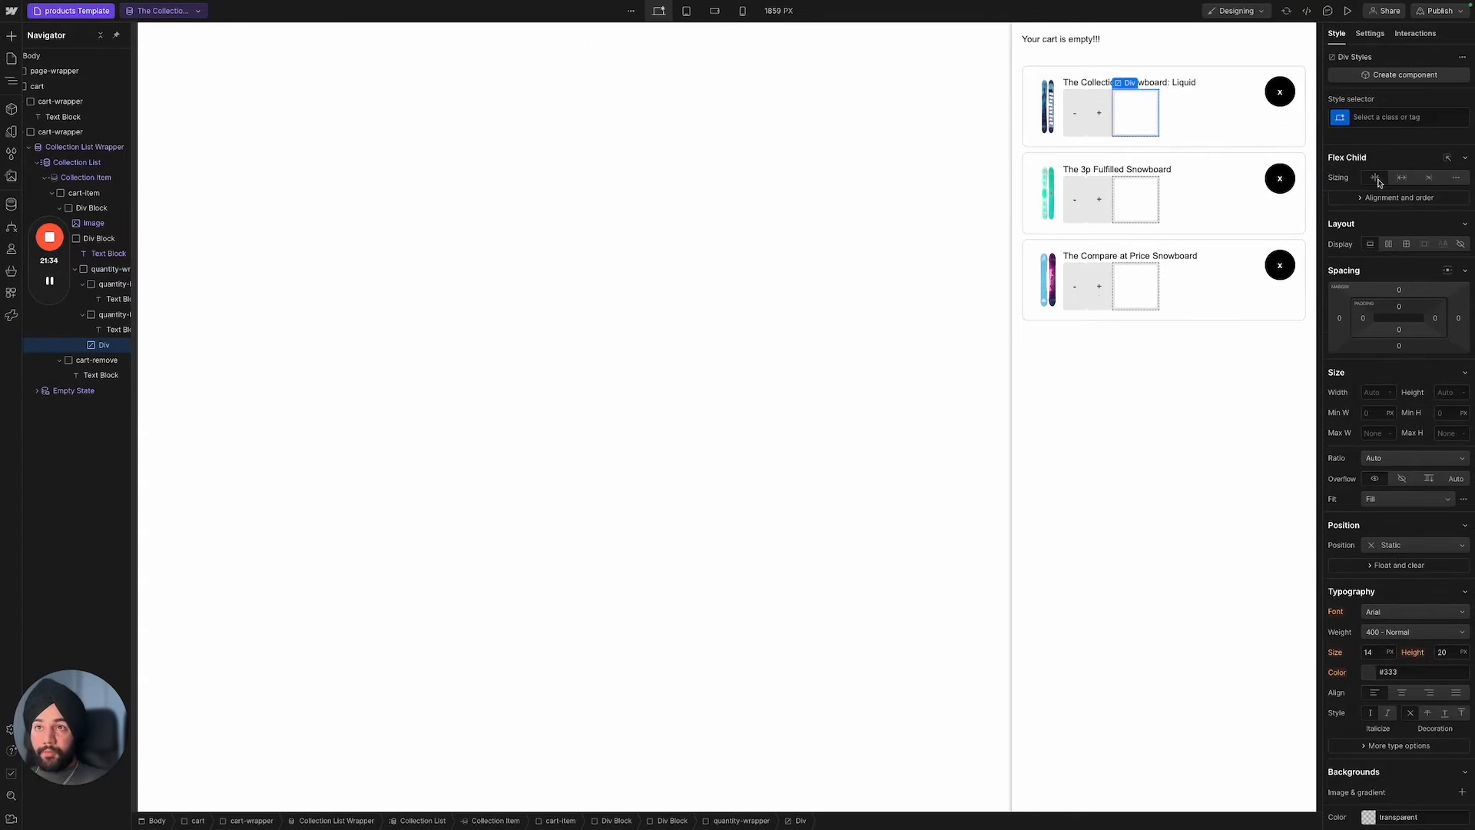
{"action": "left_click", "coordinate": [1371, 35]}
{"action": "double_click", "coordinate": [1407, 190]}
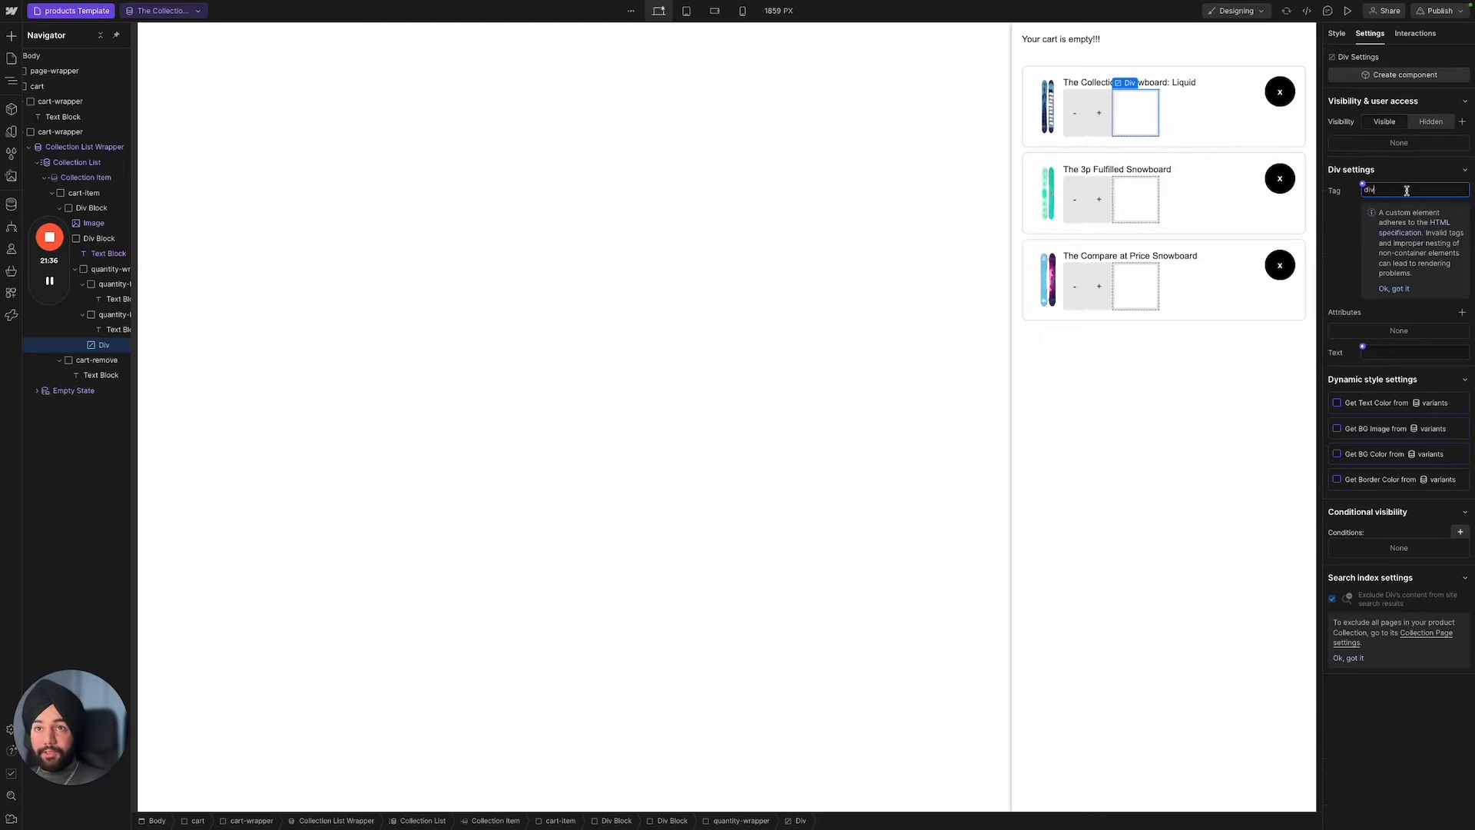
{"action": "type", "text": "in"}
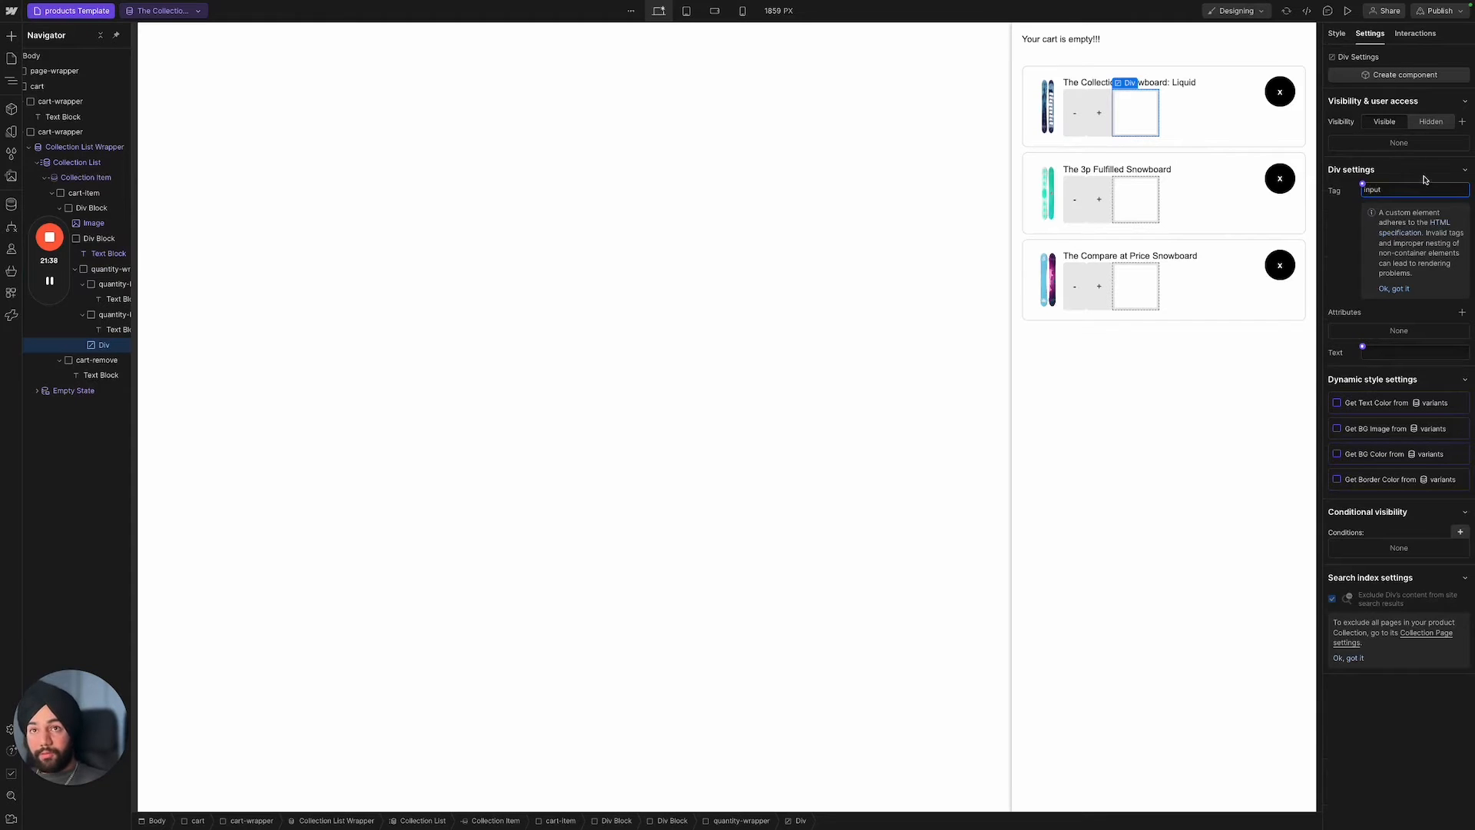
{"action": "type", "text": "put"}
{"action": "key", "text": "Return"}
Apply the input tag and add a custom attribute named type with the value number to the element.
{"action": "left_click", "coordinate": [1418, 170]}
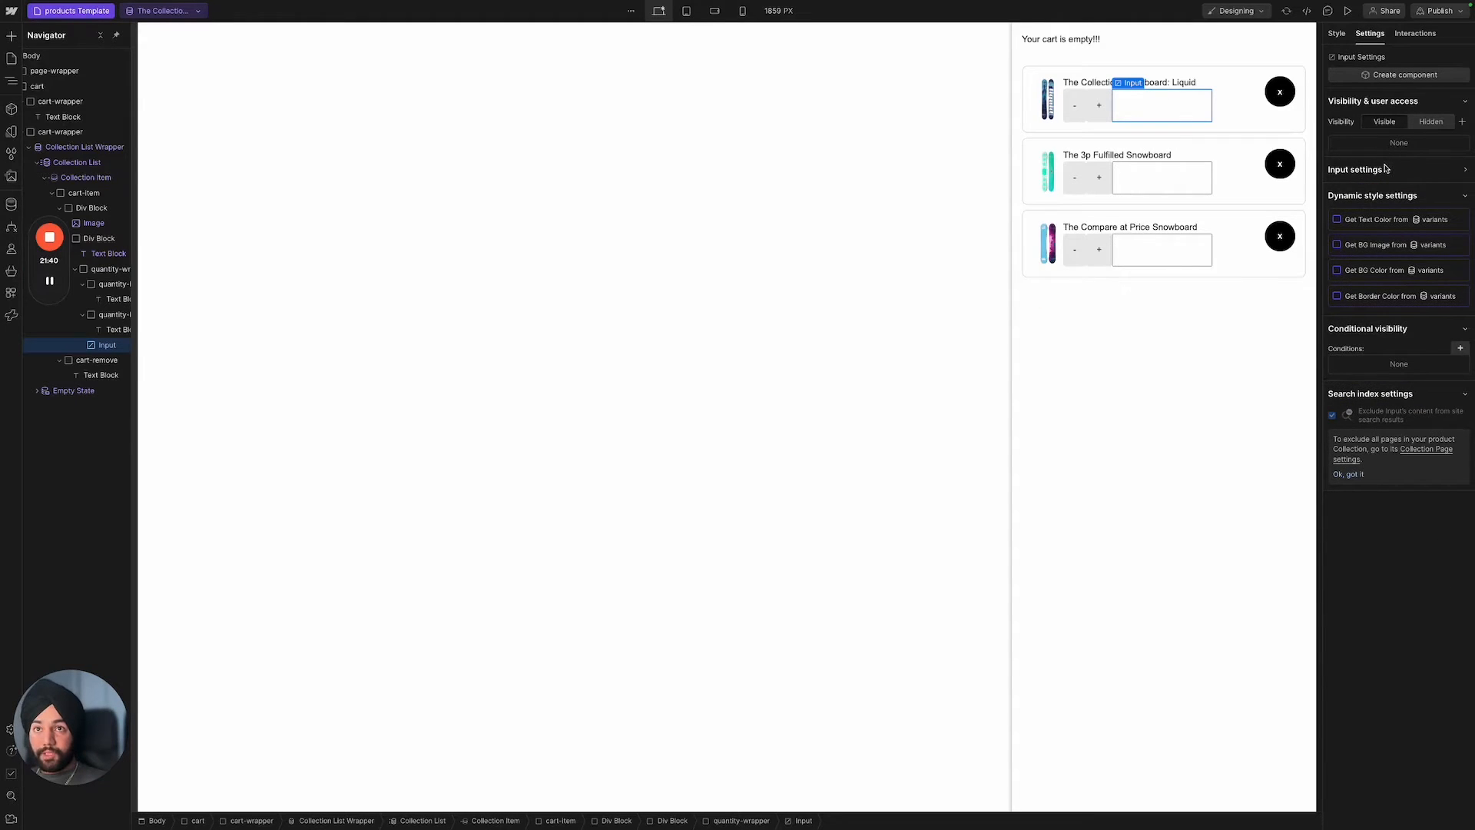
{"action": "left_click", "coordinate": [1386, 169]}
{"action": "left_click", "coordinate": [1462, 313]}
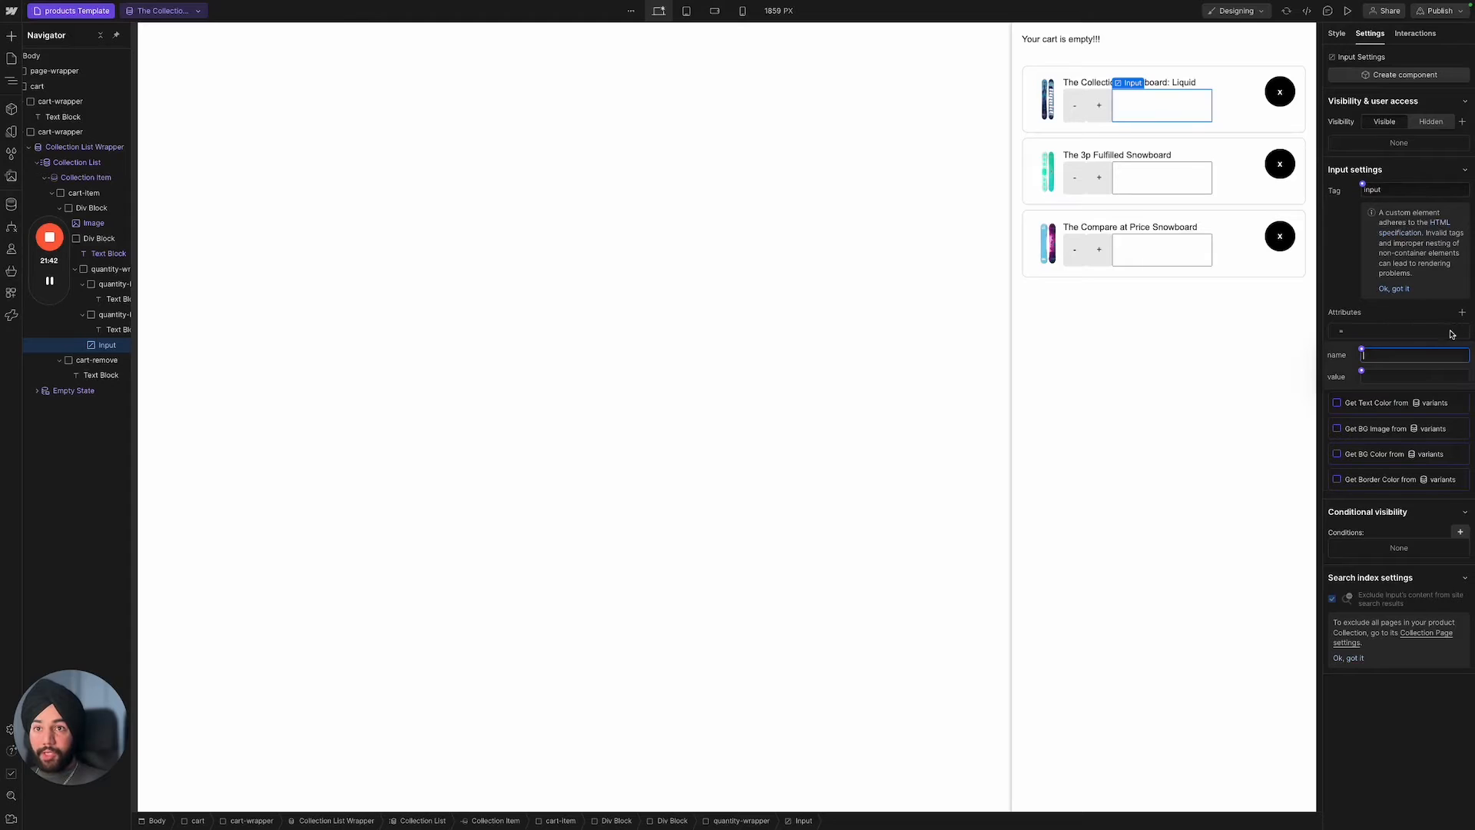
{"action": "type", "text": "type"}
{"action": "left_click", "coordinate": [1449, 376]}
{"action": "type", "text": "n"}
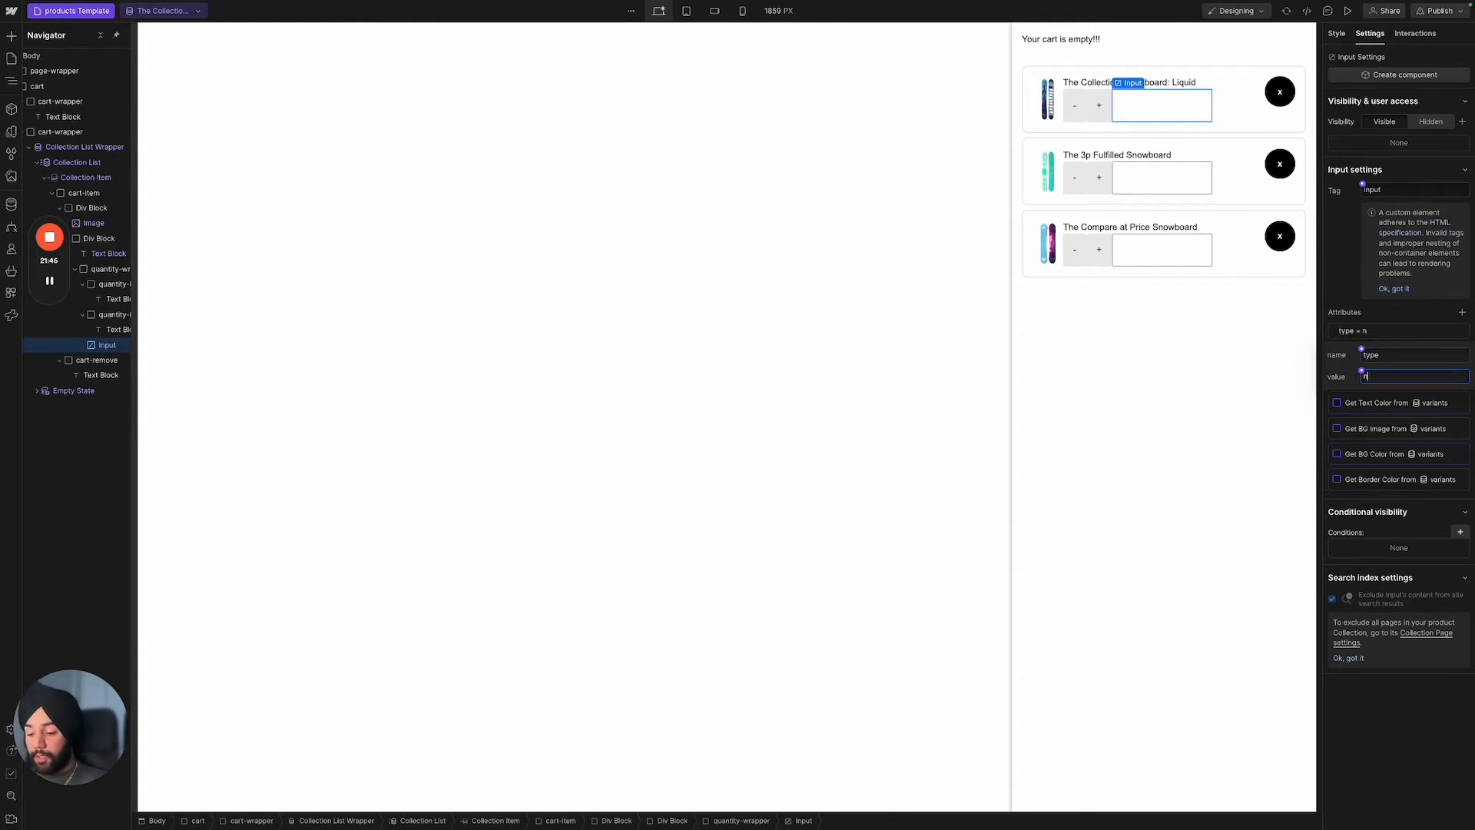
{"action": "type", "text": "umber"}
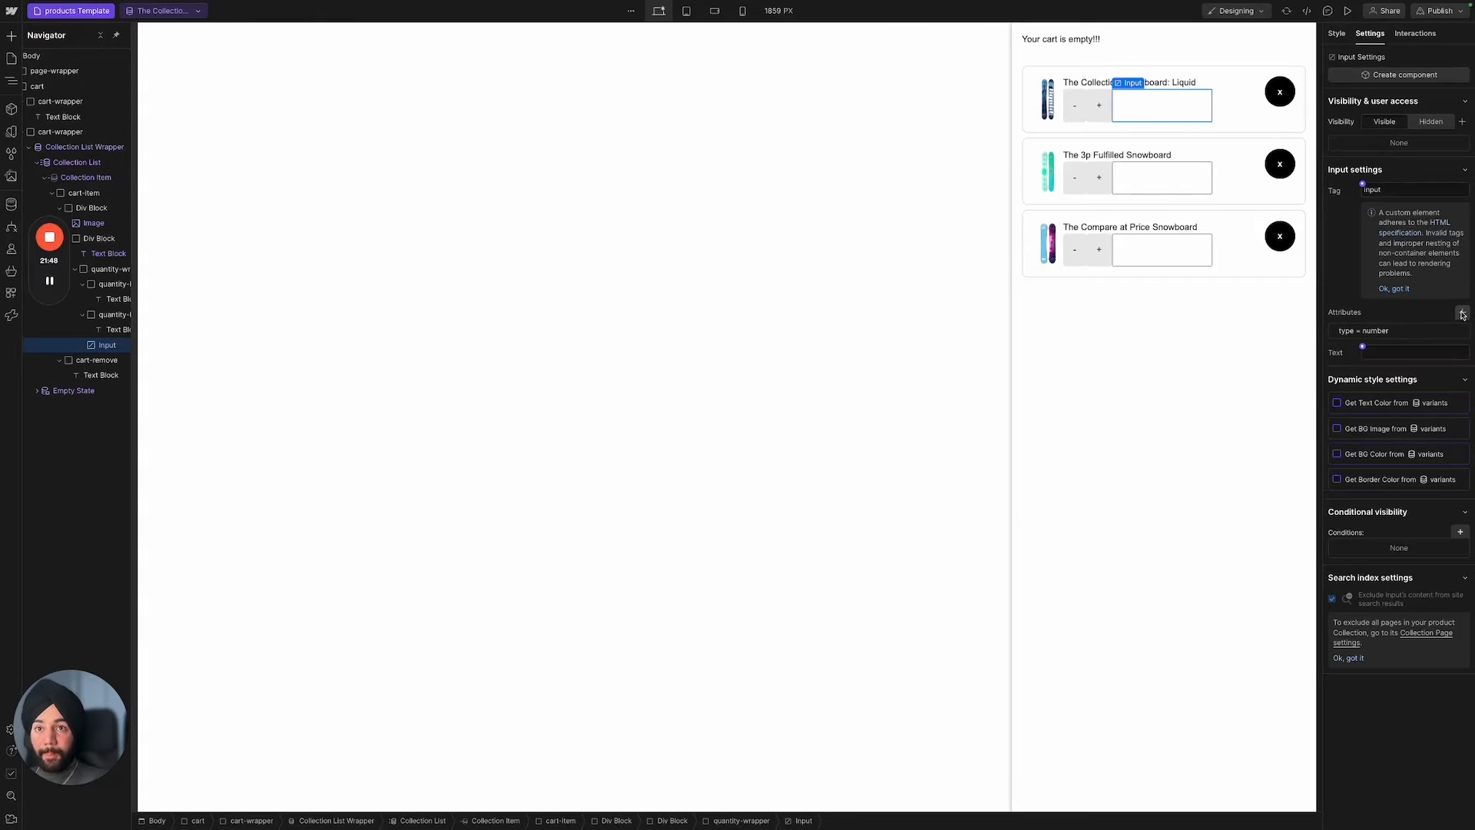
Add a second attribute named value to the input element and set it to 1.
{"action": "left_click", "coordinate": [1460, 313]}
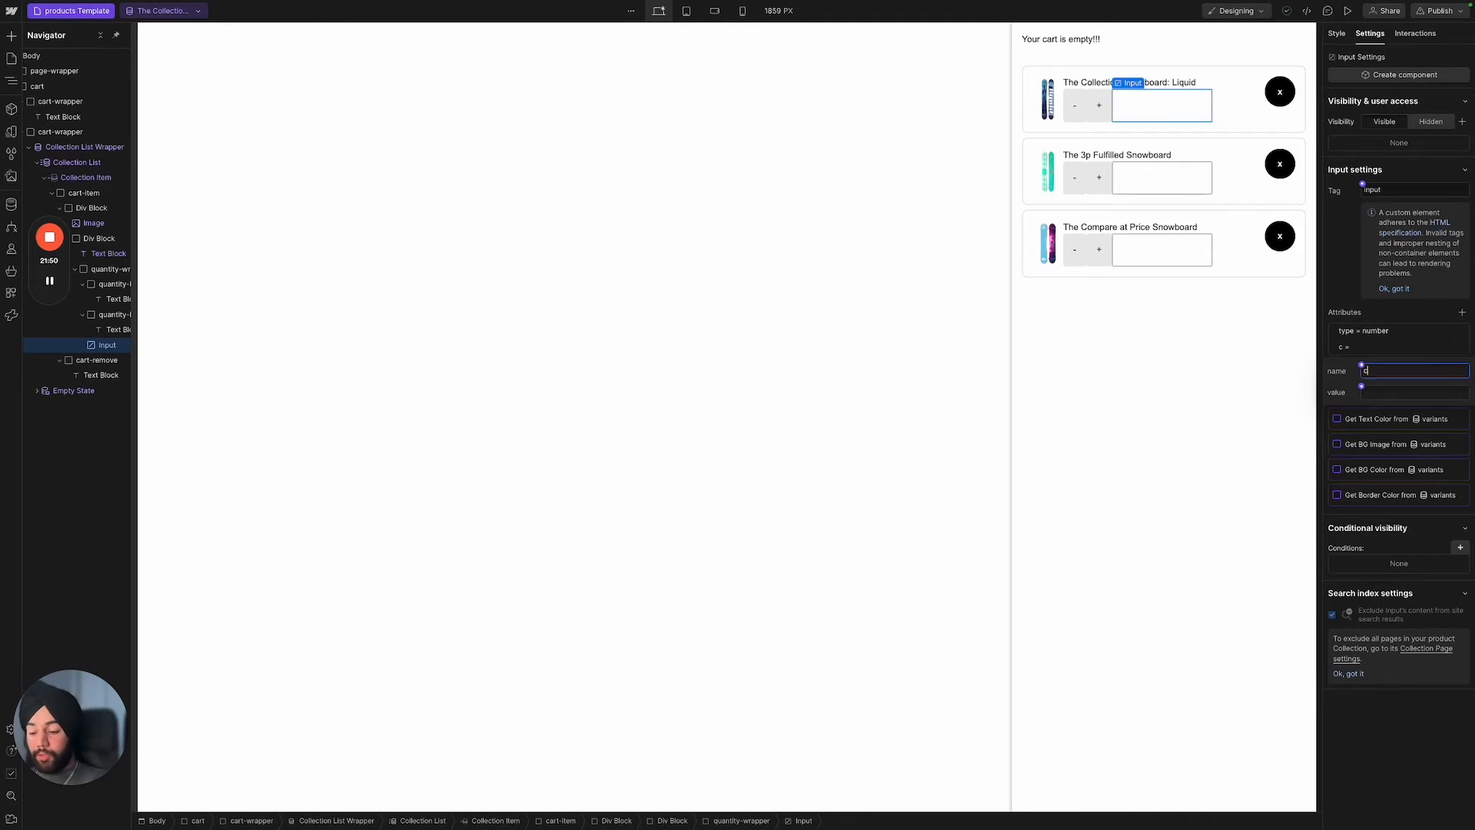
{"action": "type", "text": "calue"}
{"action": "double_click", "coordinate": [1430, 366]}
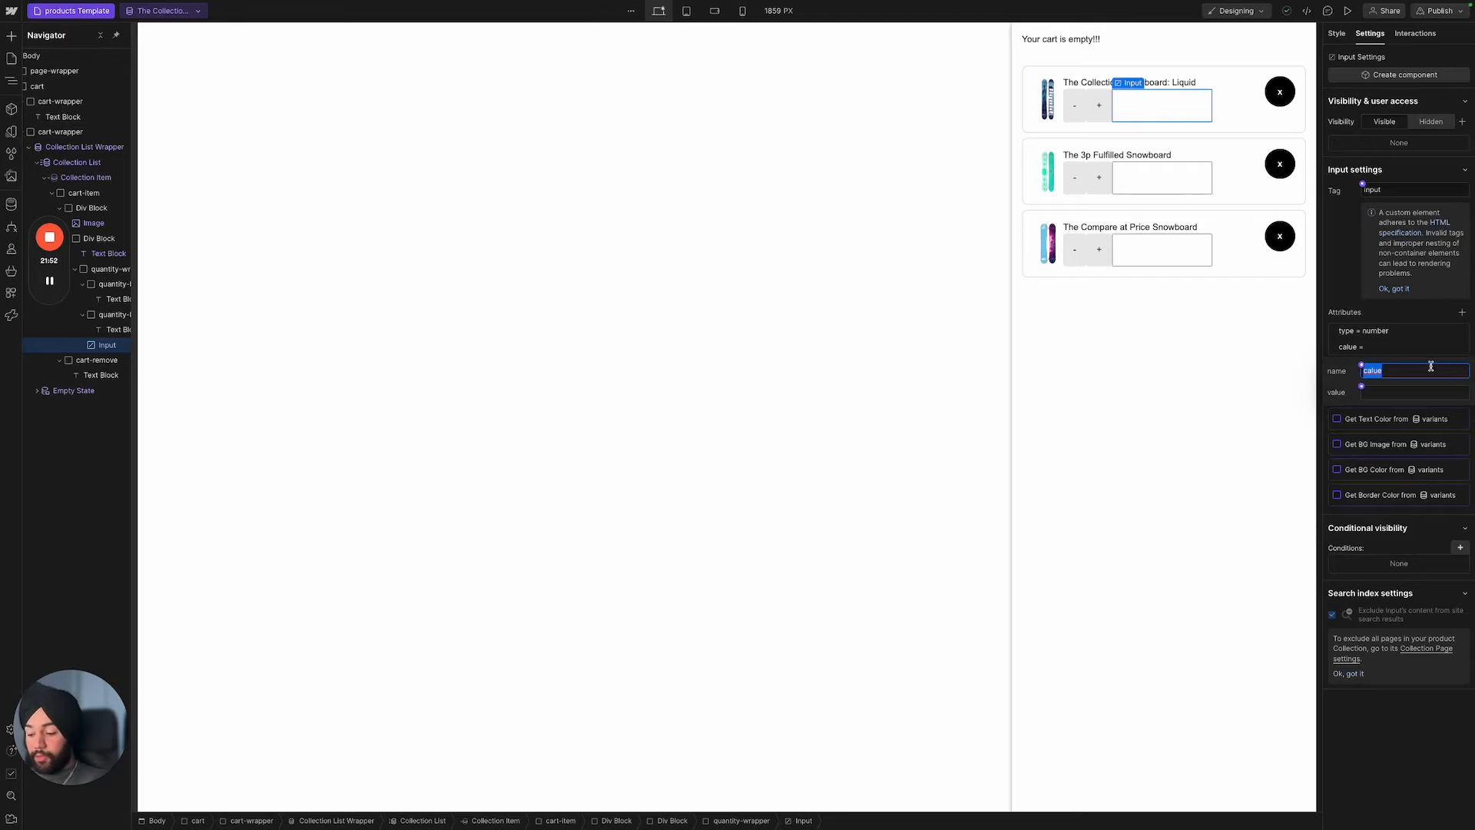
{"action": "type", "text": "val"}
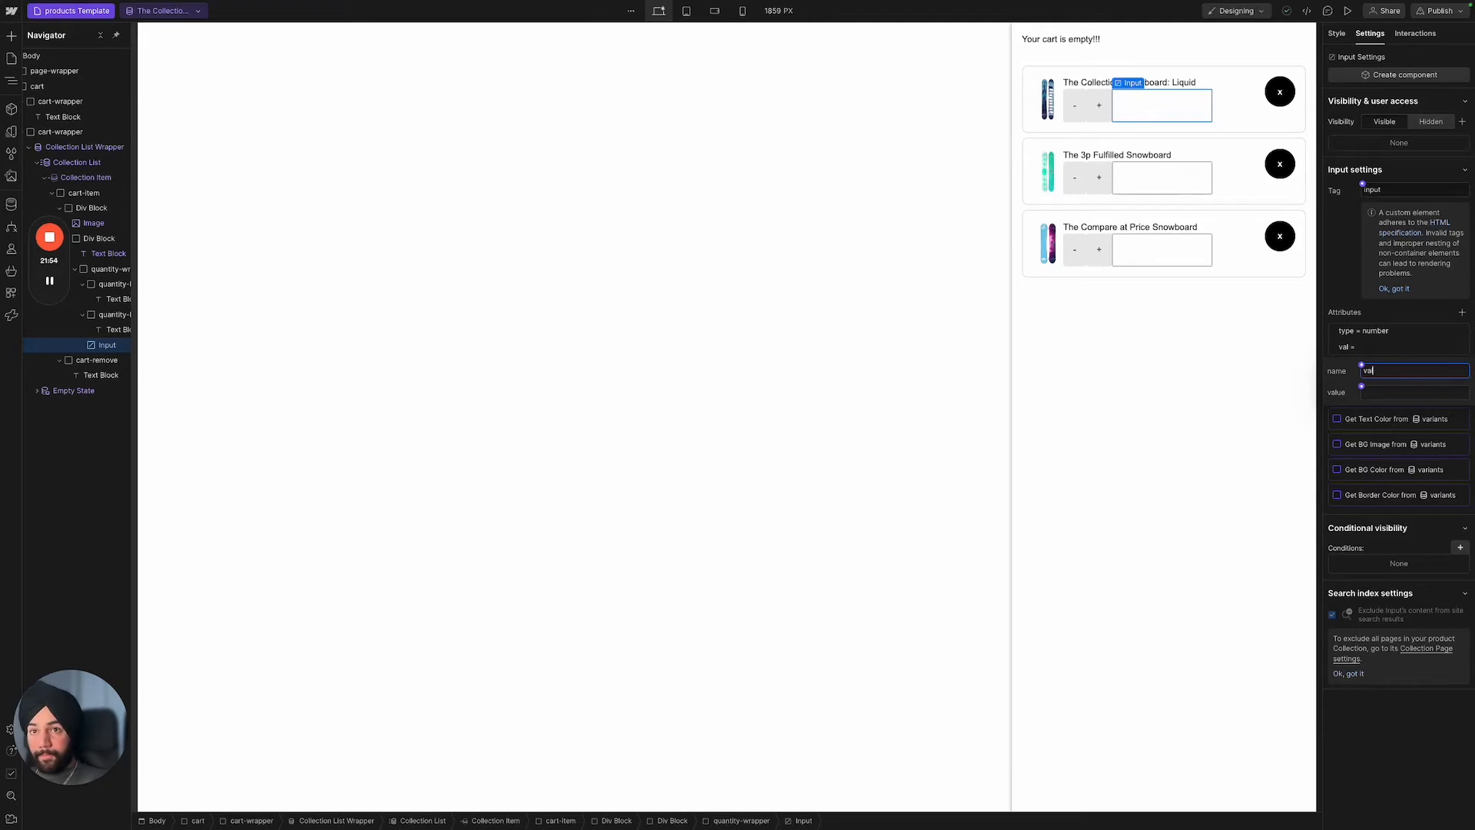
{"action": "type", "text": "uw"}
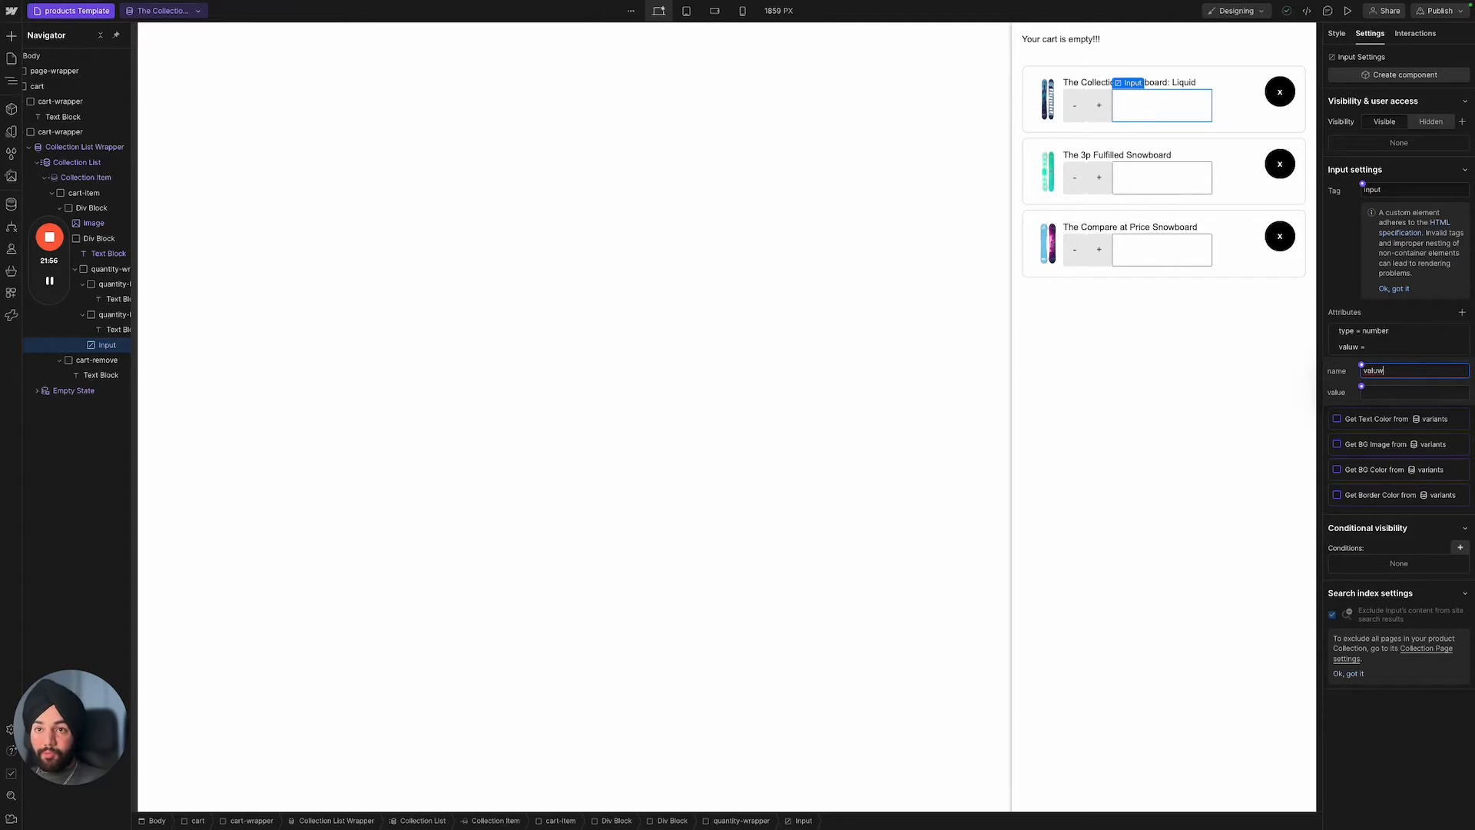
{"action": "left_click", "coordinate": [1421, 392]}
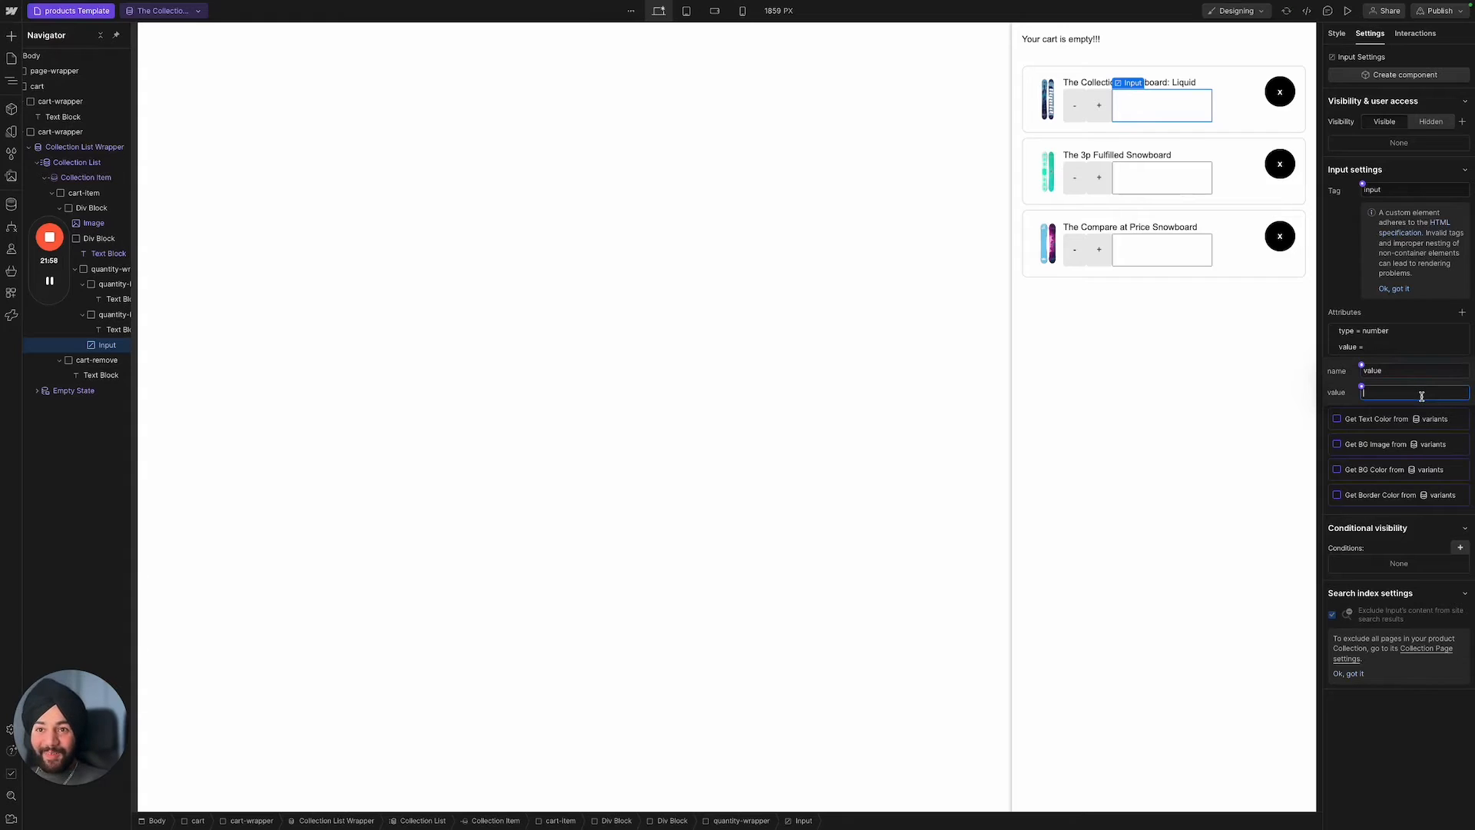
{"action": "type", "text": "1"}
{"action": "key", "text": "Return"}
Add a min attribute with the value 1 to the input element.
{"action": "left_click", "coordinate": [1462, 313]}
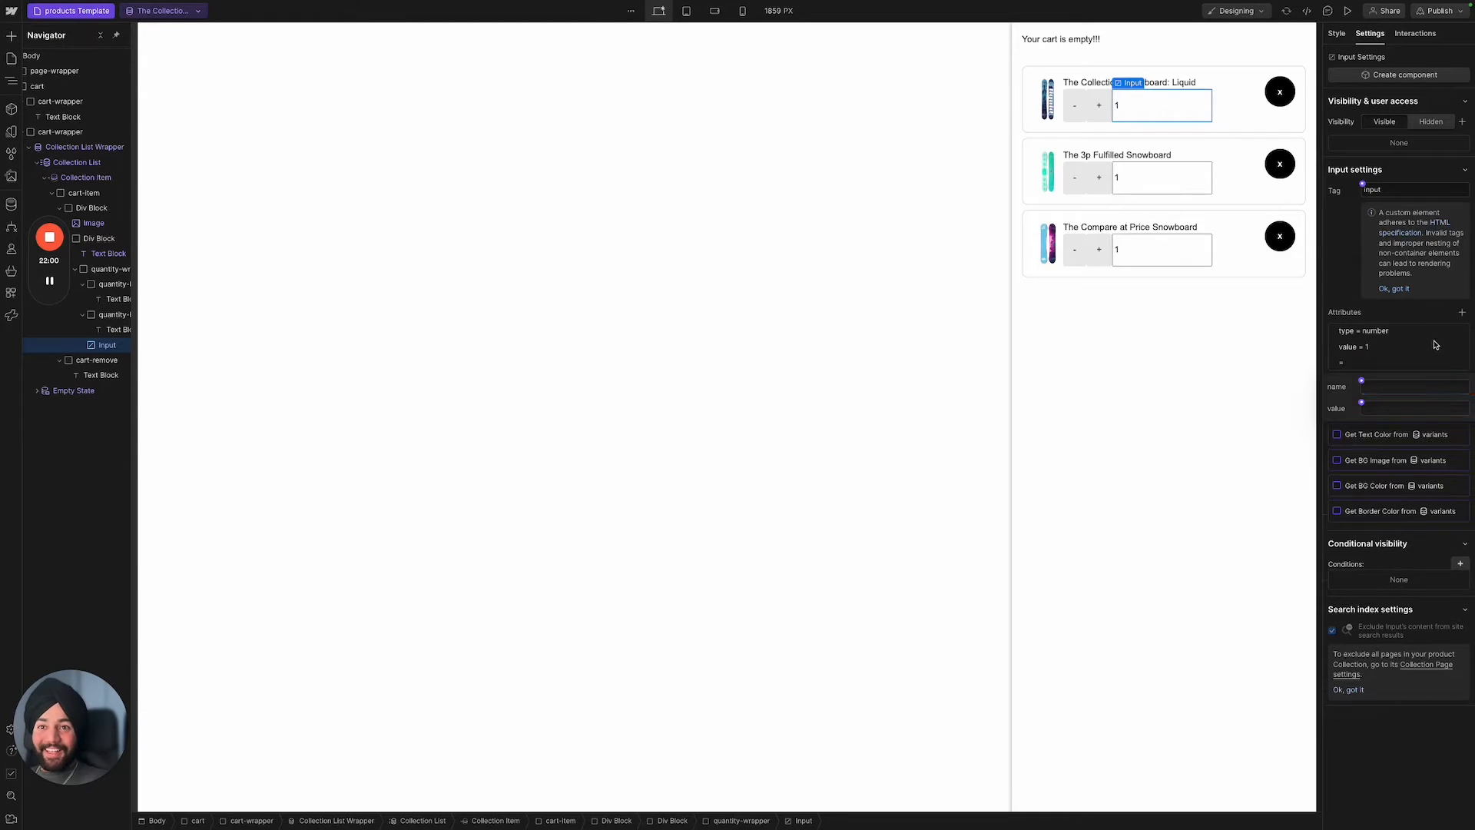
{"action": "type", "text": "min"}
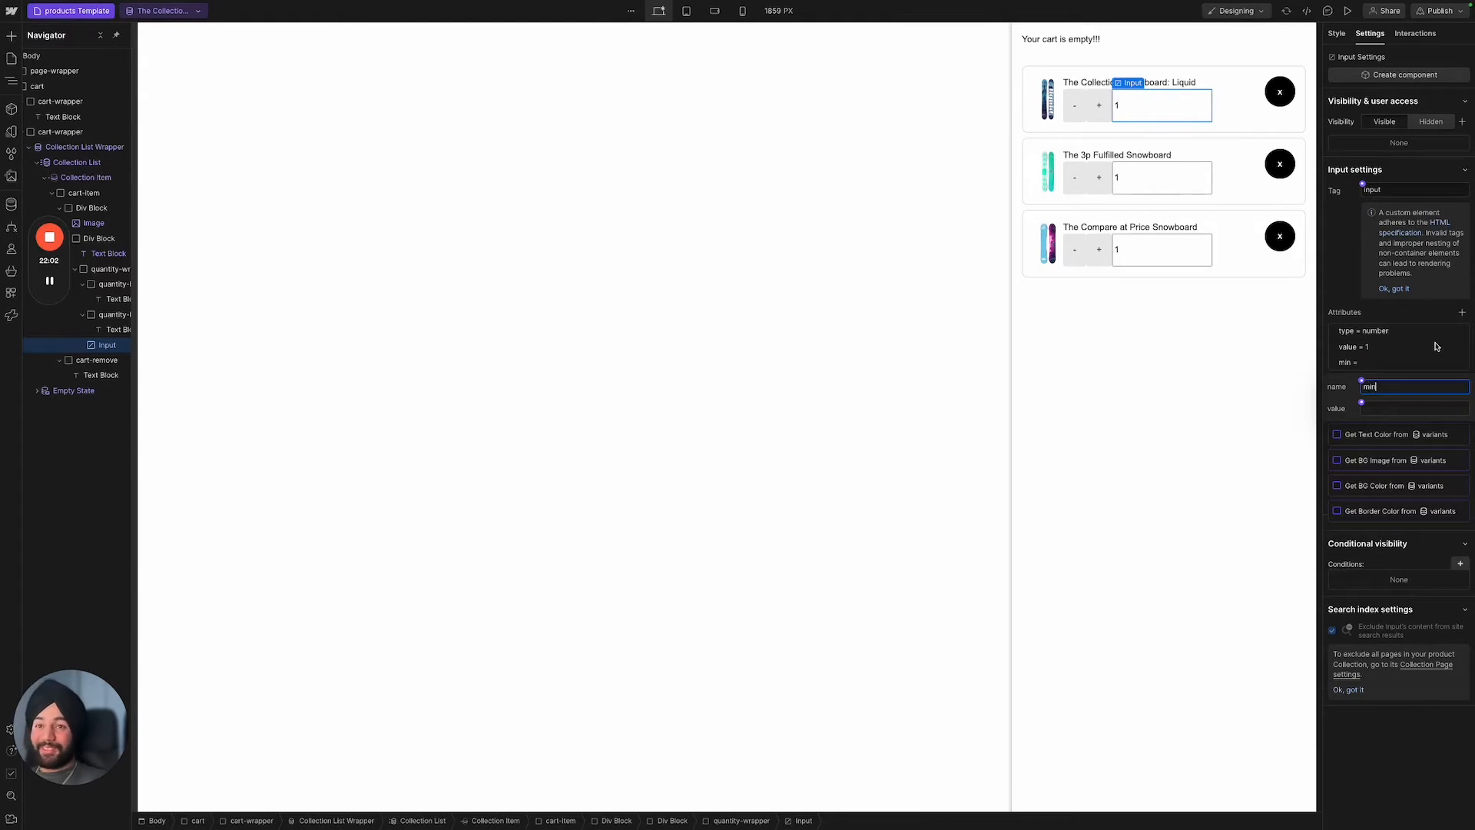
{"action": "left_click", "coordinate": [1418, 405]}
{"action": "type", "text": "1"}
{"action": "key", "text": "Return"}
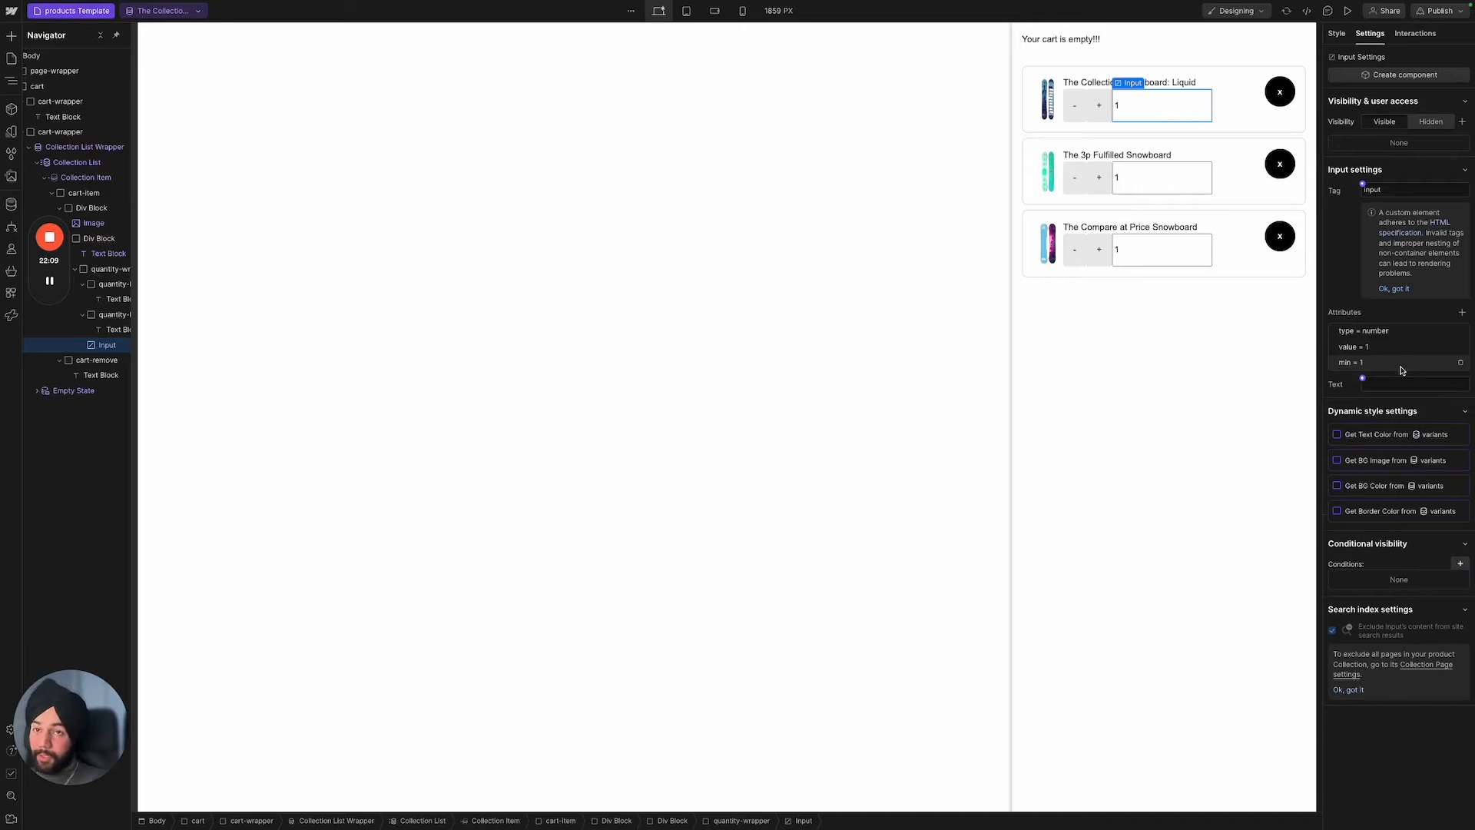
{"action": "left_click", "coordinate": [1363, 378]}
{"action": "left_click", "coordinate": [1393, 380]}
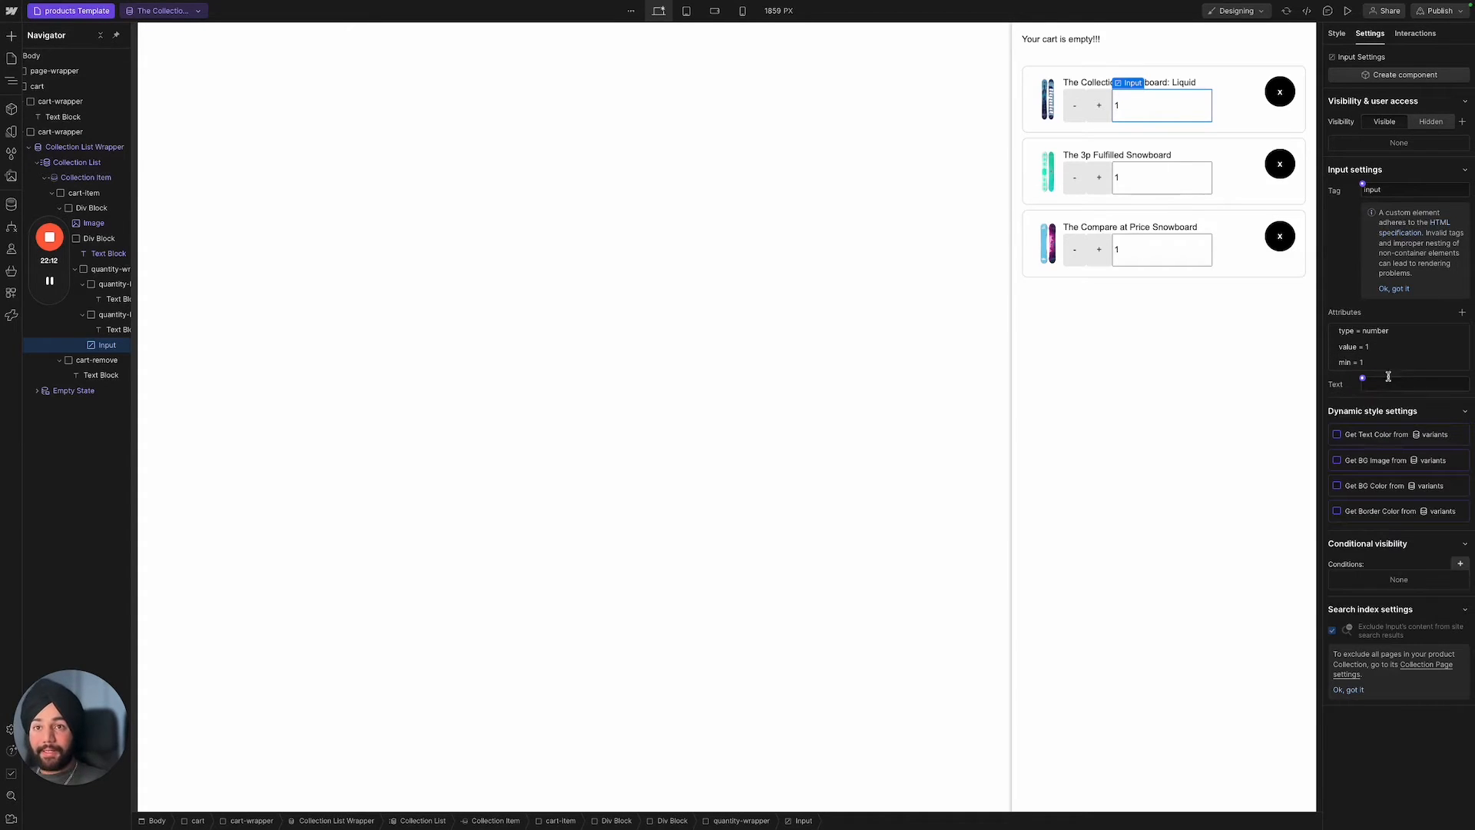
Add a looop attribute with the value itemquantity to the input element.
{"action": "left_click", "coordinate": [1463, 313]}
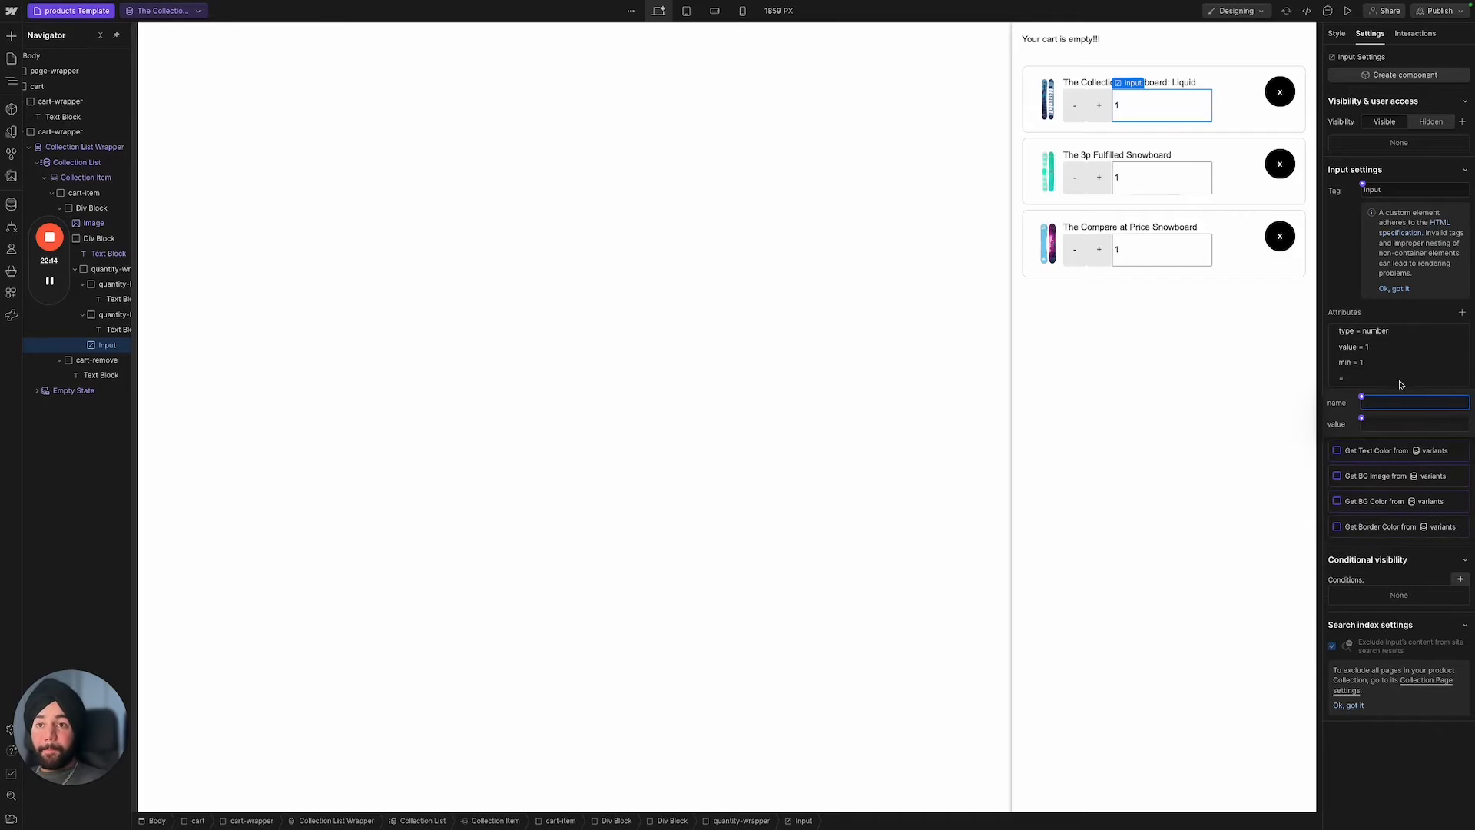
{"action": "type", "text": "looop"}
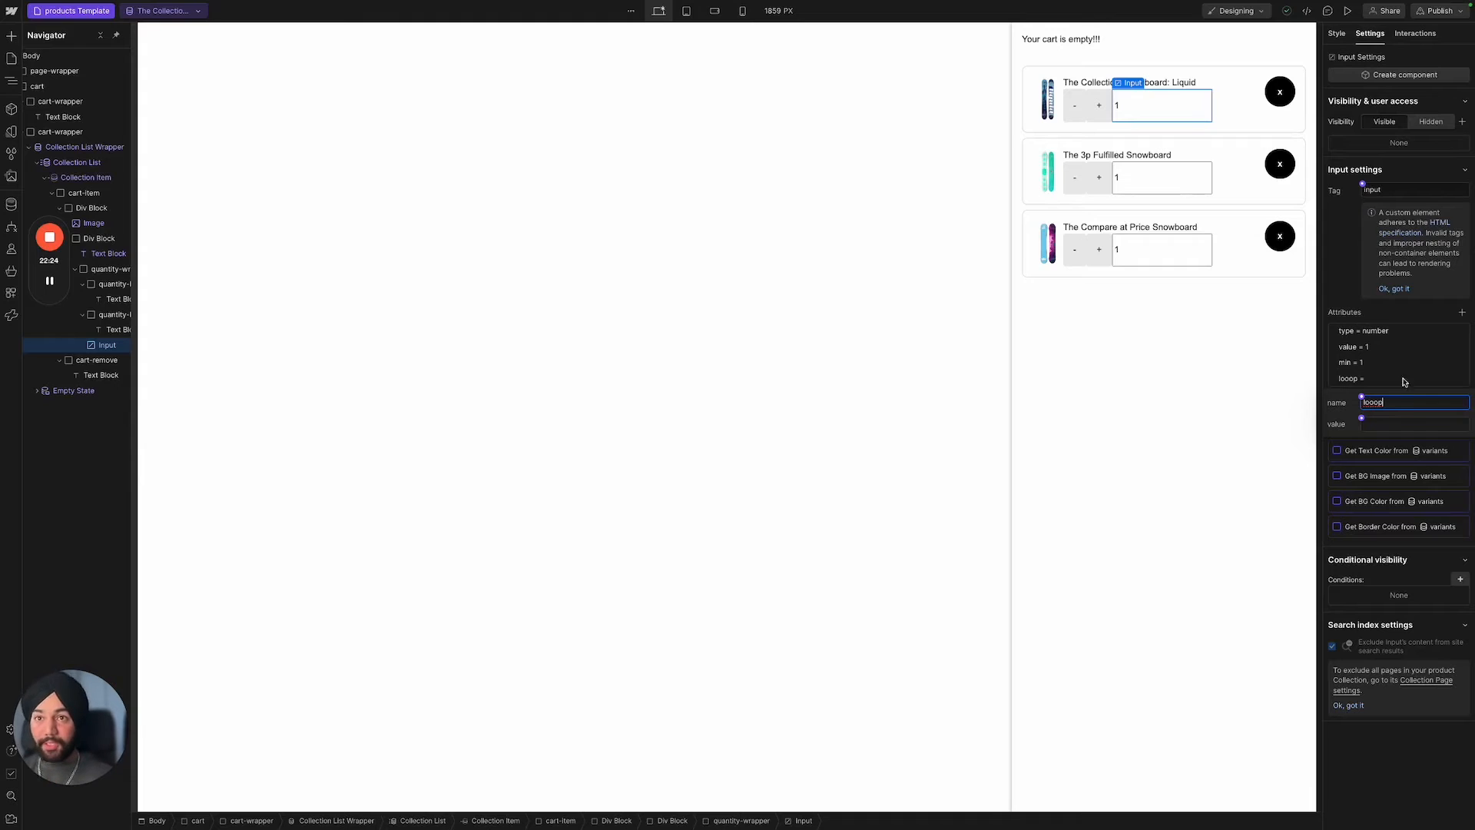
{"action": "left_click", "coordinate": [1409, 419]}
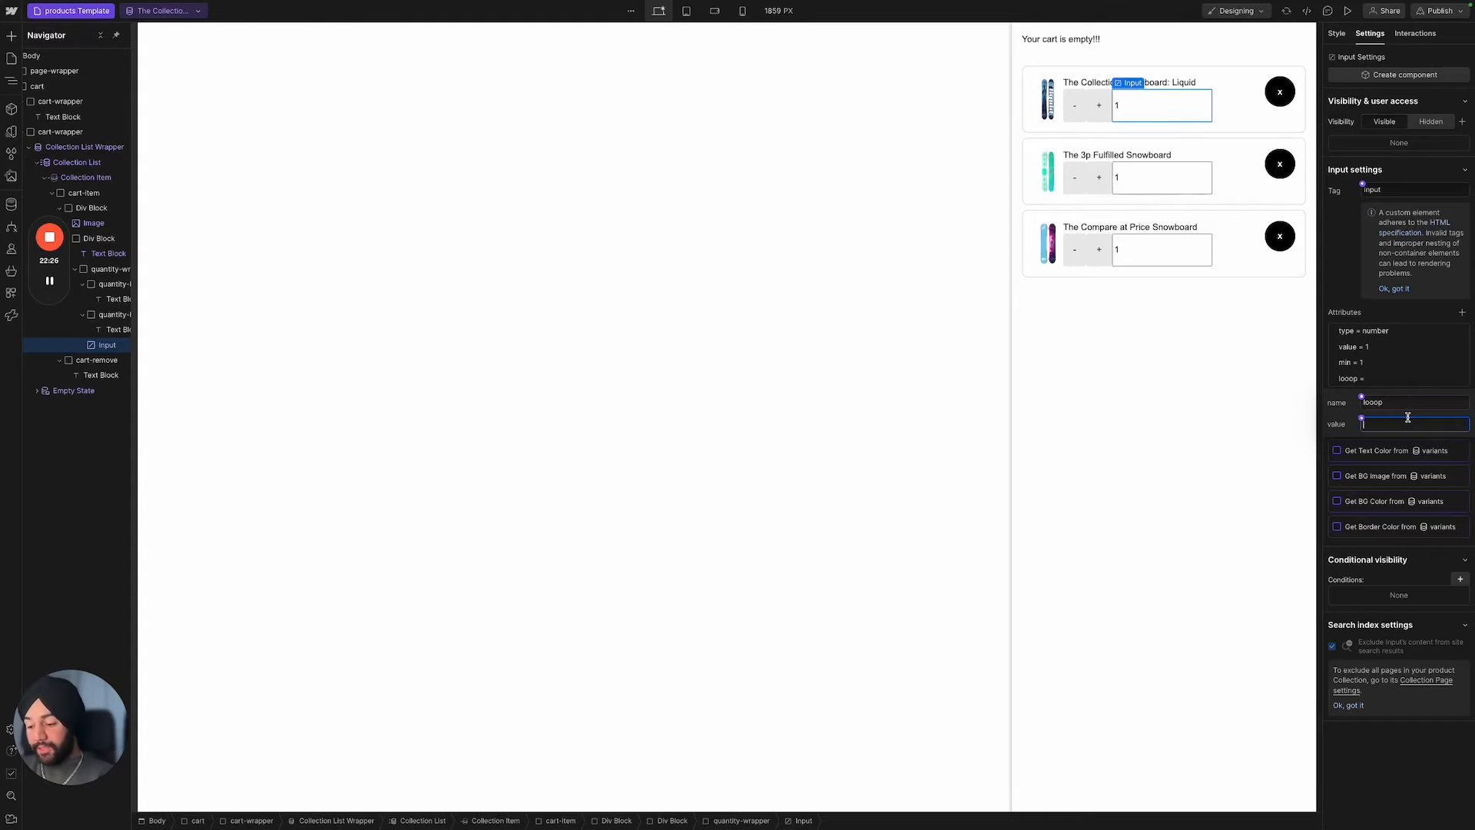
{"action": "type", "text": "itemquantity"}
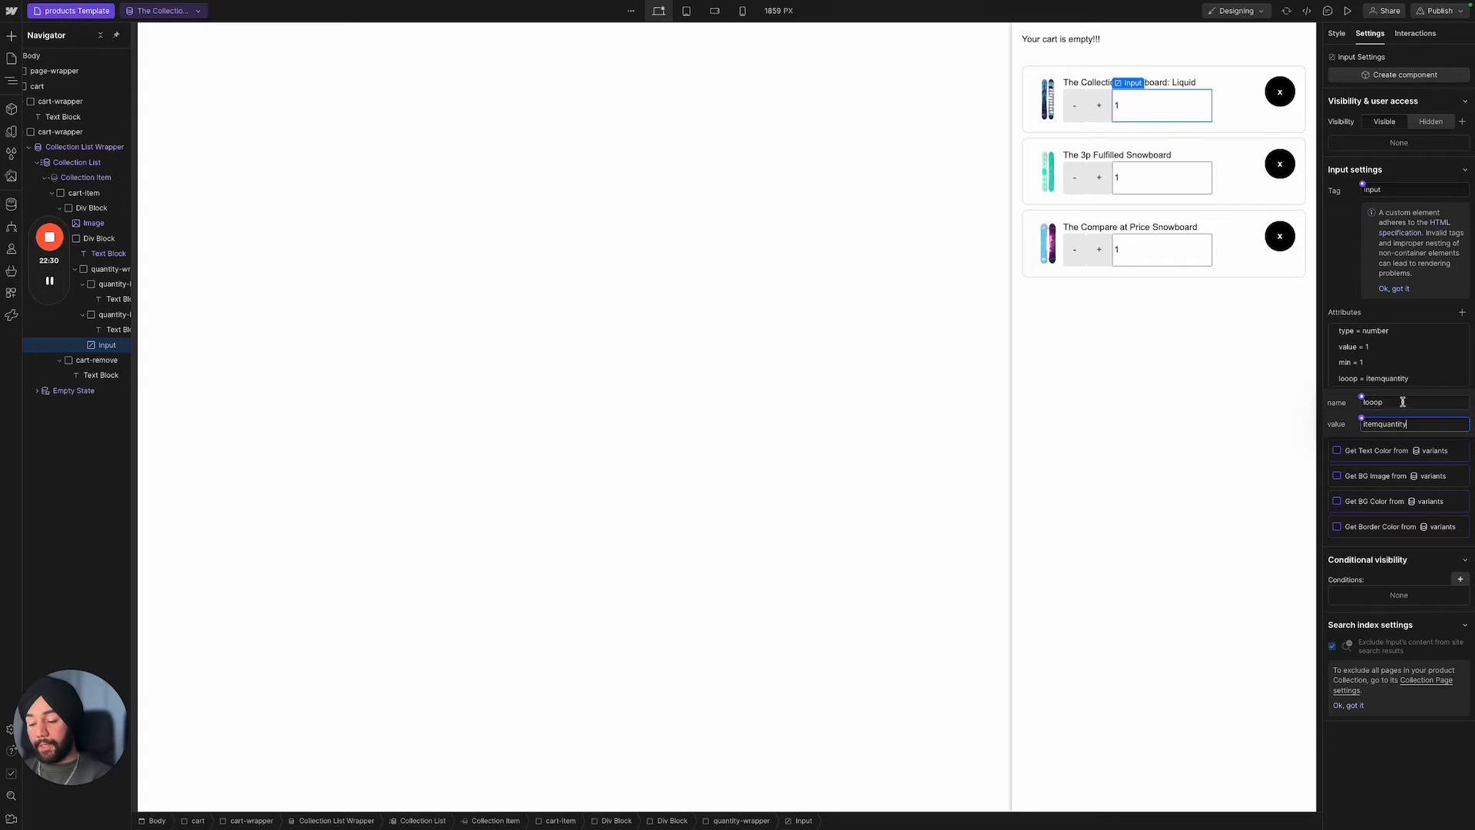
{"action": "left_click", "coordinate": [1398, 319]}
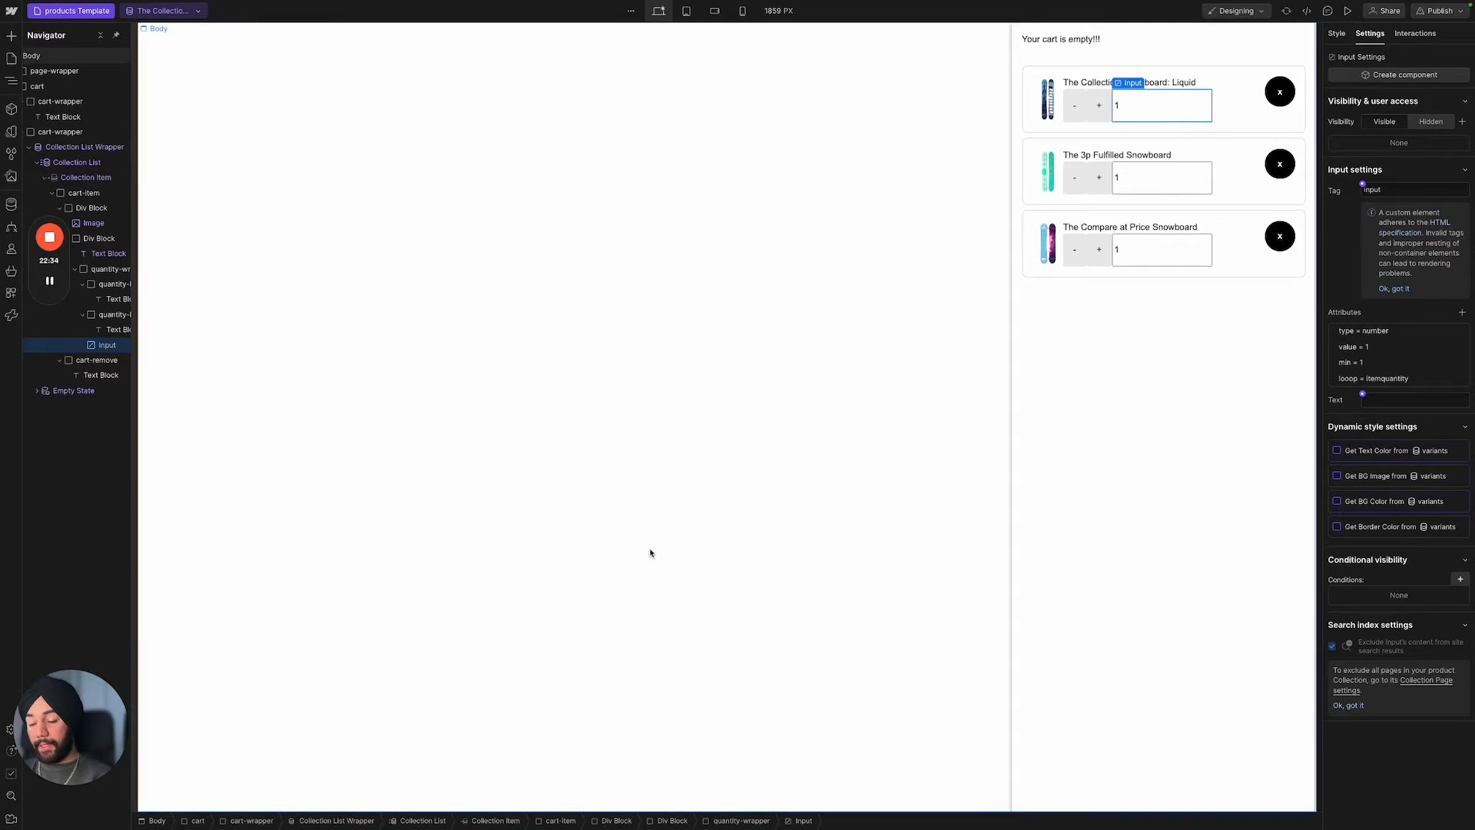
Move the input between the minus and plus quantity-buttons inside quantity-wrapper.
{"action": "left_click", "coordinate": [95, 785]}
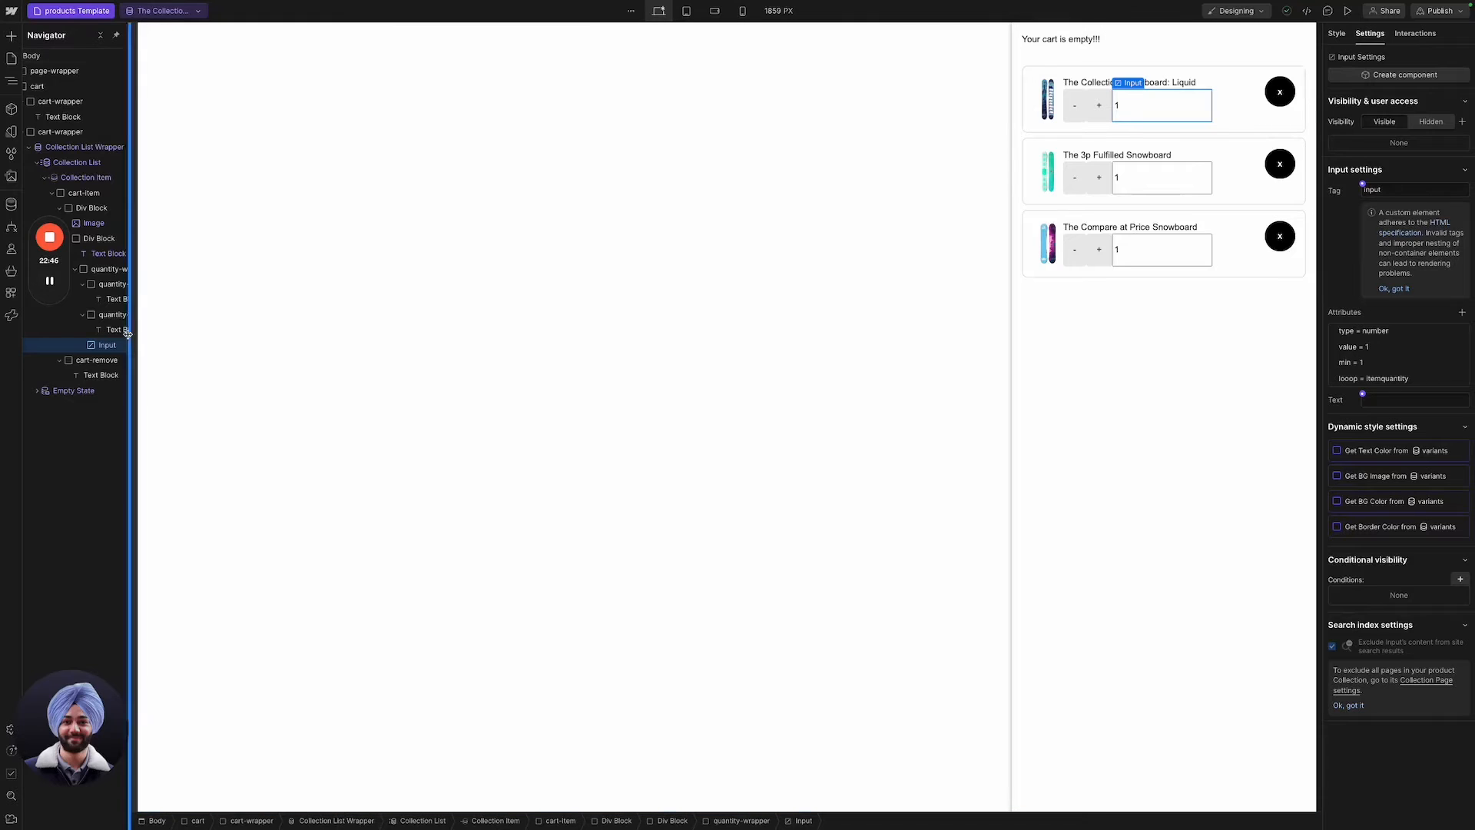
{"action": "left_click_drag", "start_coordinate": [99, 345], "coordinate": [108, 290]}
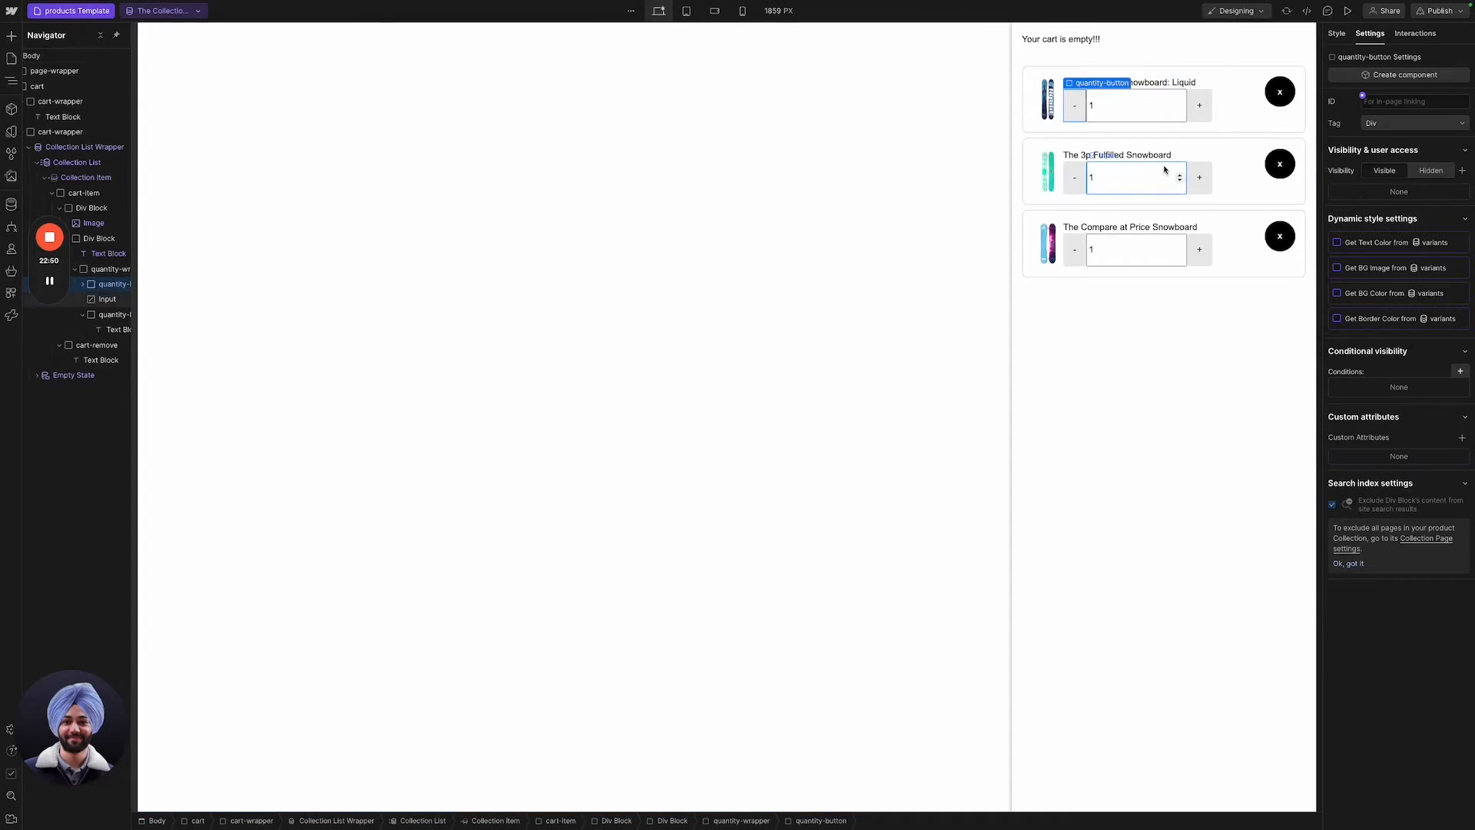
Style the input with a border width of 0, a #fcfcfc background and centered text.
{"action": "left_click", "coordinate": [1145, 106]}
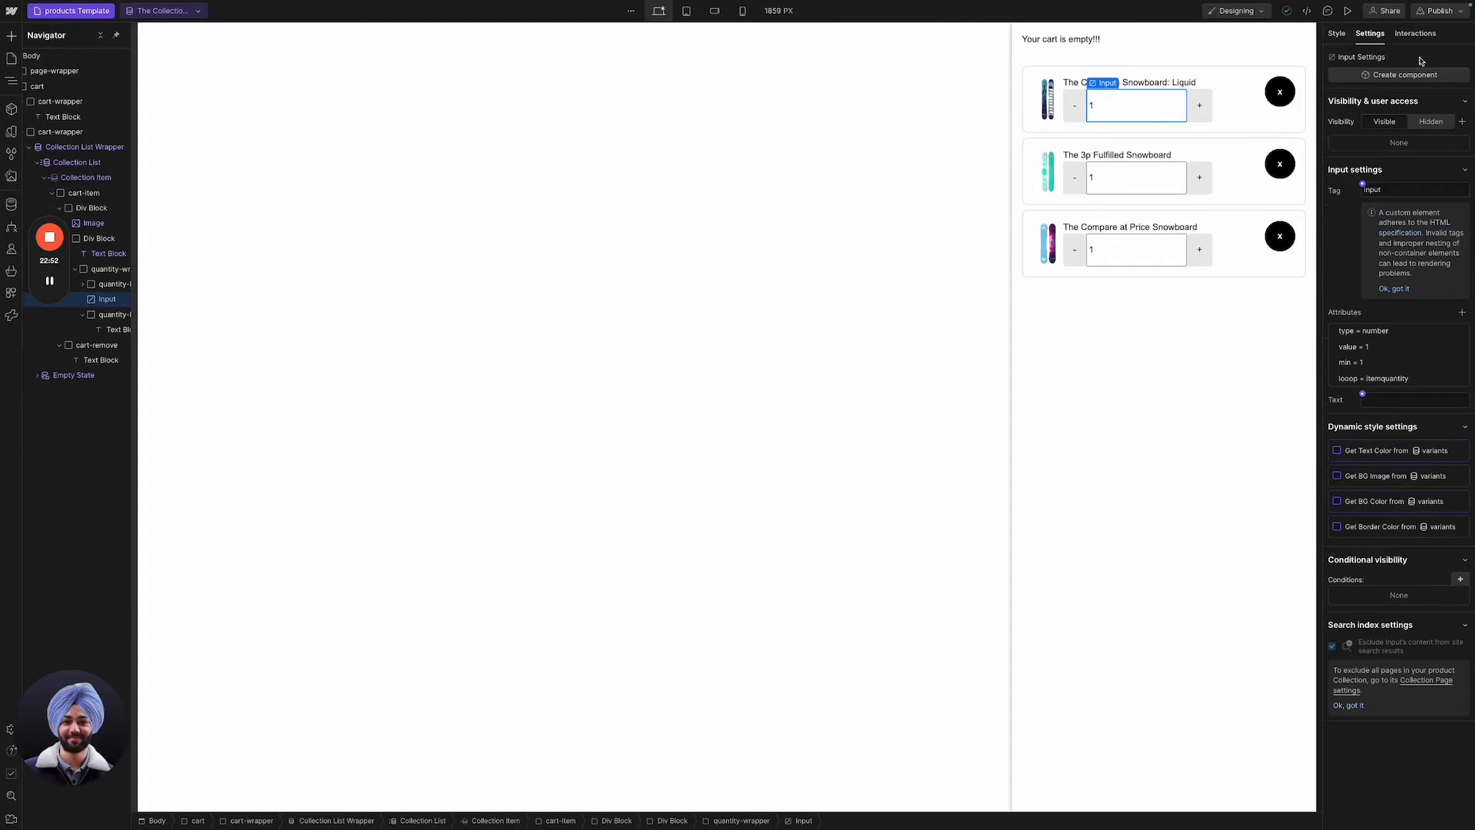
{"action": "left_click", "coordinate": [1336, 34]}
{"action": "scroll", "coordinate": [1376, 176], "scroll_direction": "down", "scroll_amount": 5}
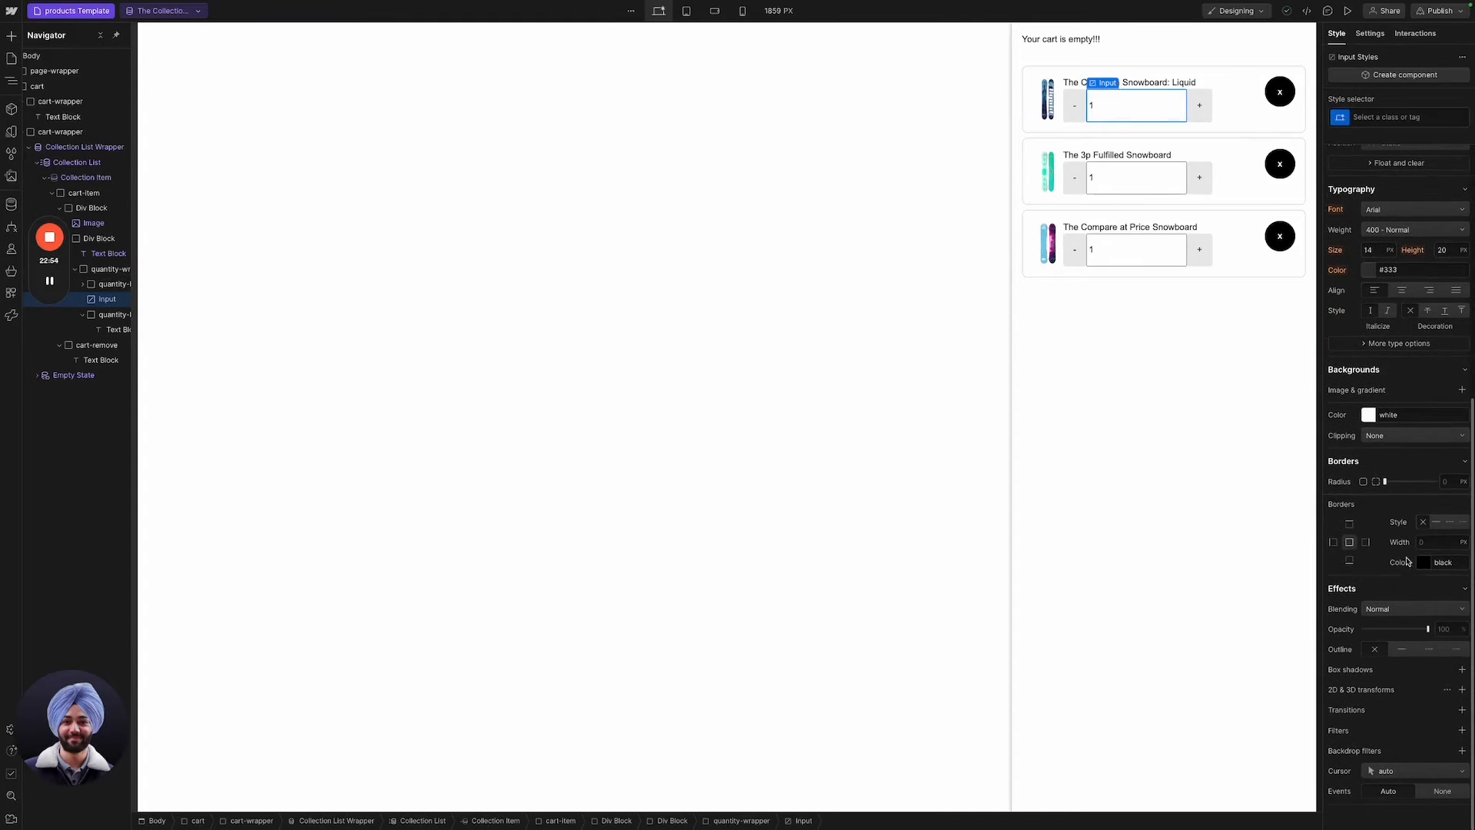
{"action": "left_click", "coordinate": [1433, 542]}
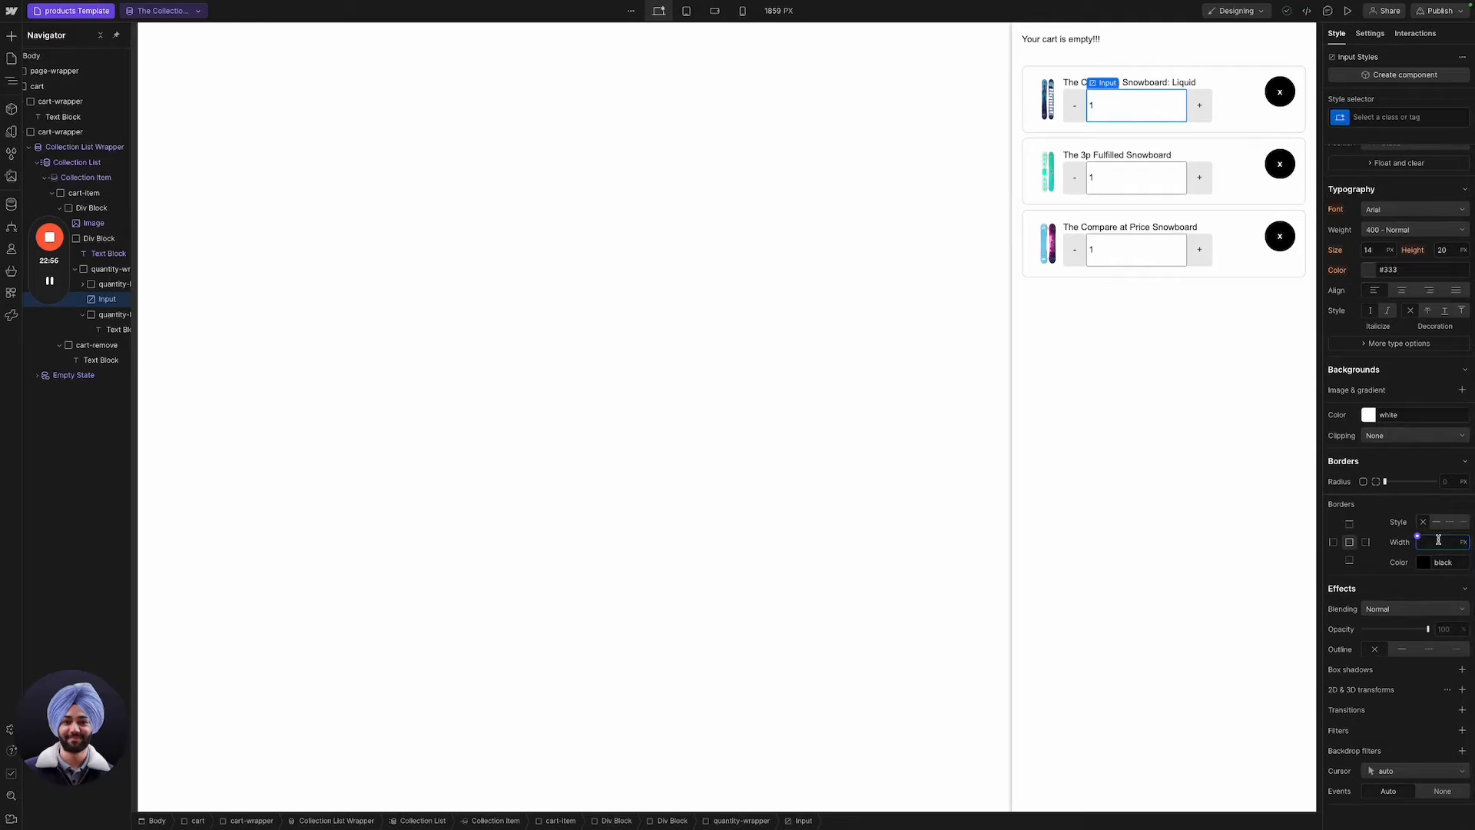
{"action": "type", "text": "0"}
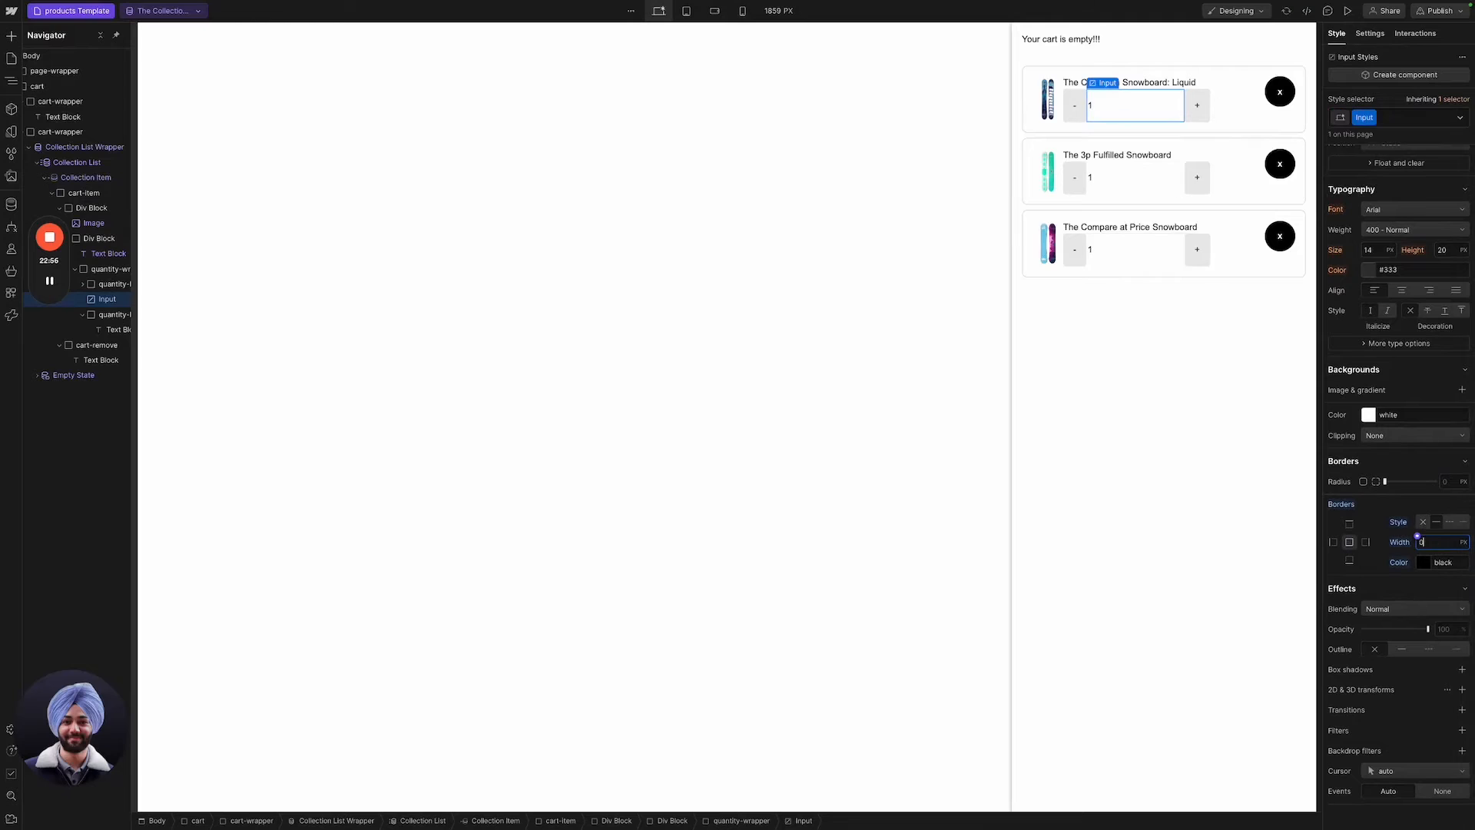
{"action": "left_click", "coordinate": [1368, 415]}
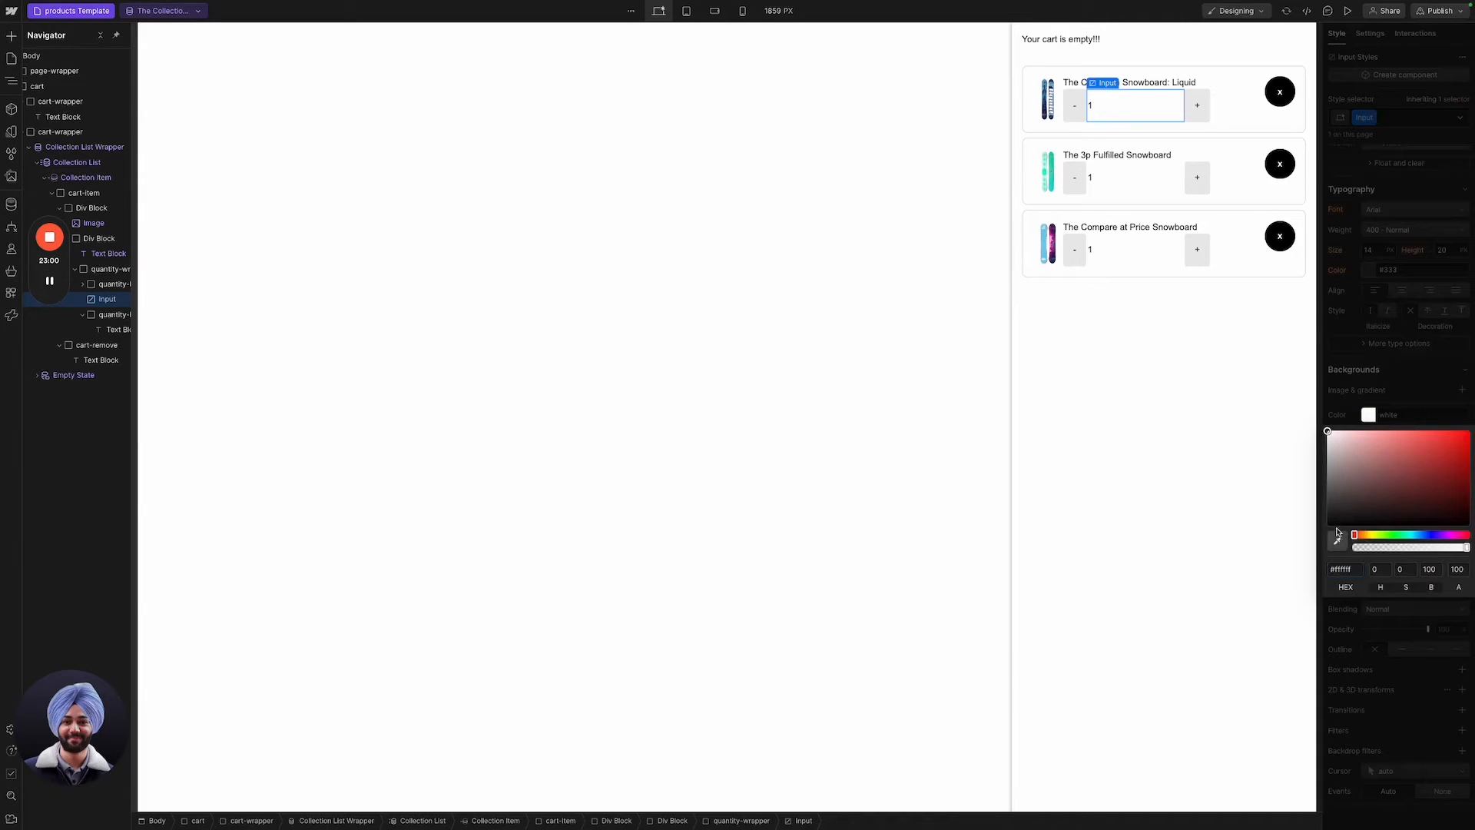
{"action": "left_click", "coordinate": [1327, 433]}
{"action": "left_click", "coordinate": [1381, 414]}
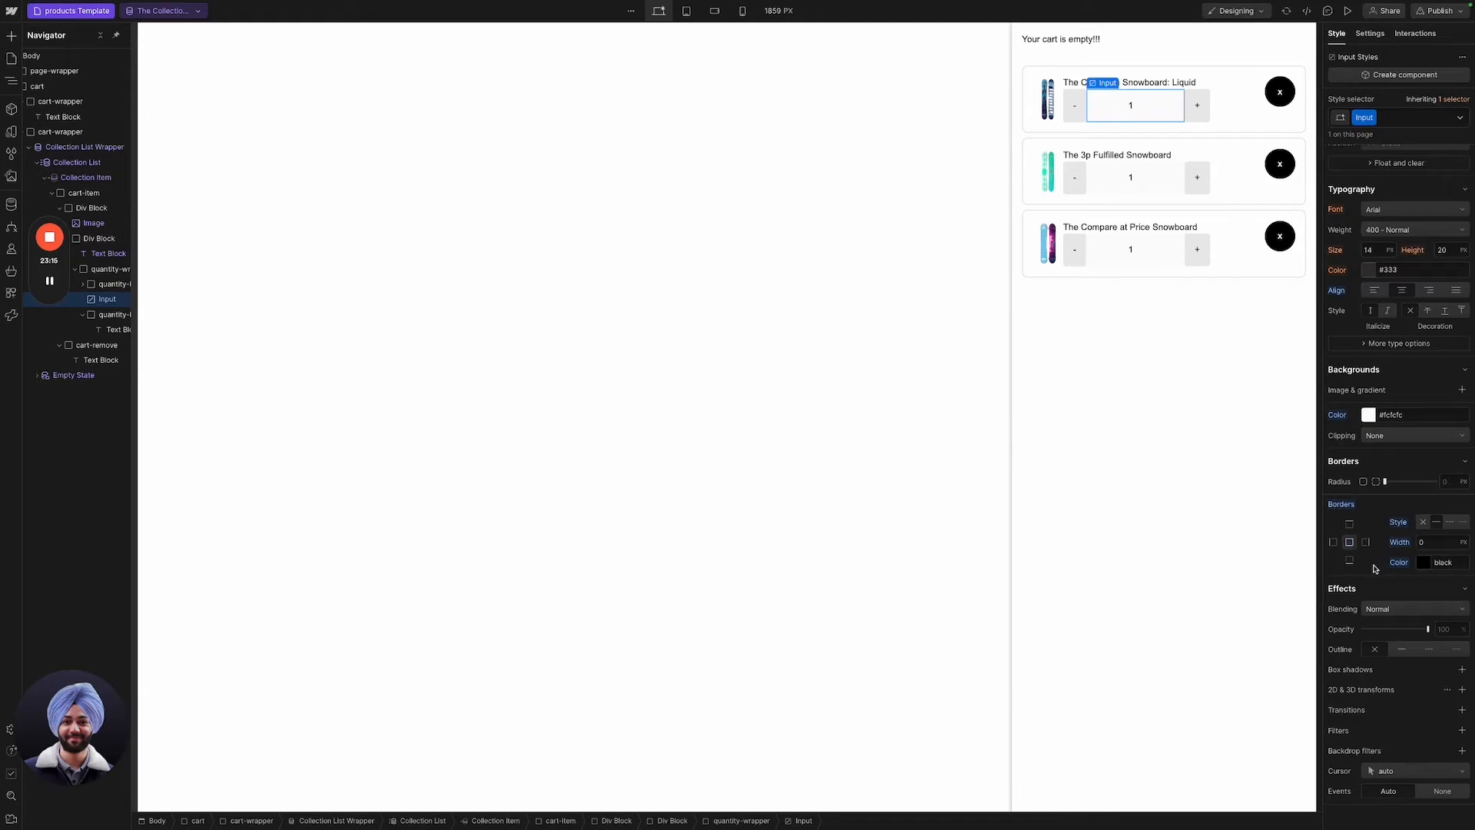
Give the input a 1 px border in light gray #dfdfdf.
{"action": "left_click", "coordinate": [1430, 541]}
{"action": "type", "text": "1"}
{"action": "left_click", "coordinate": [1423, 562]}
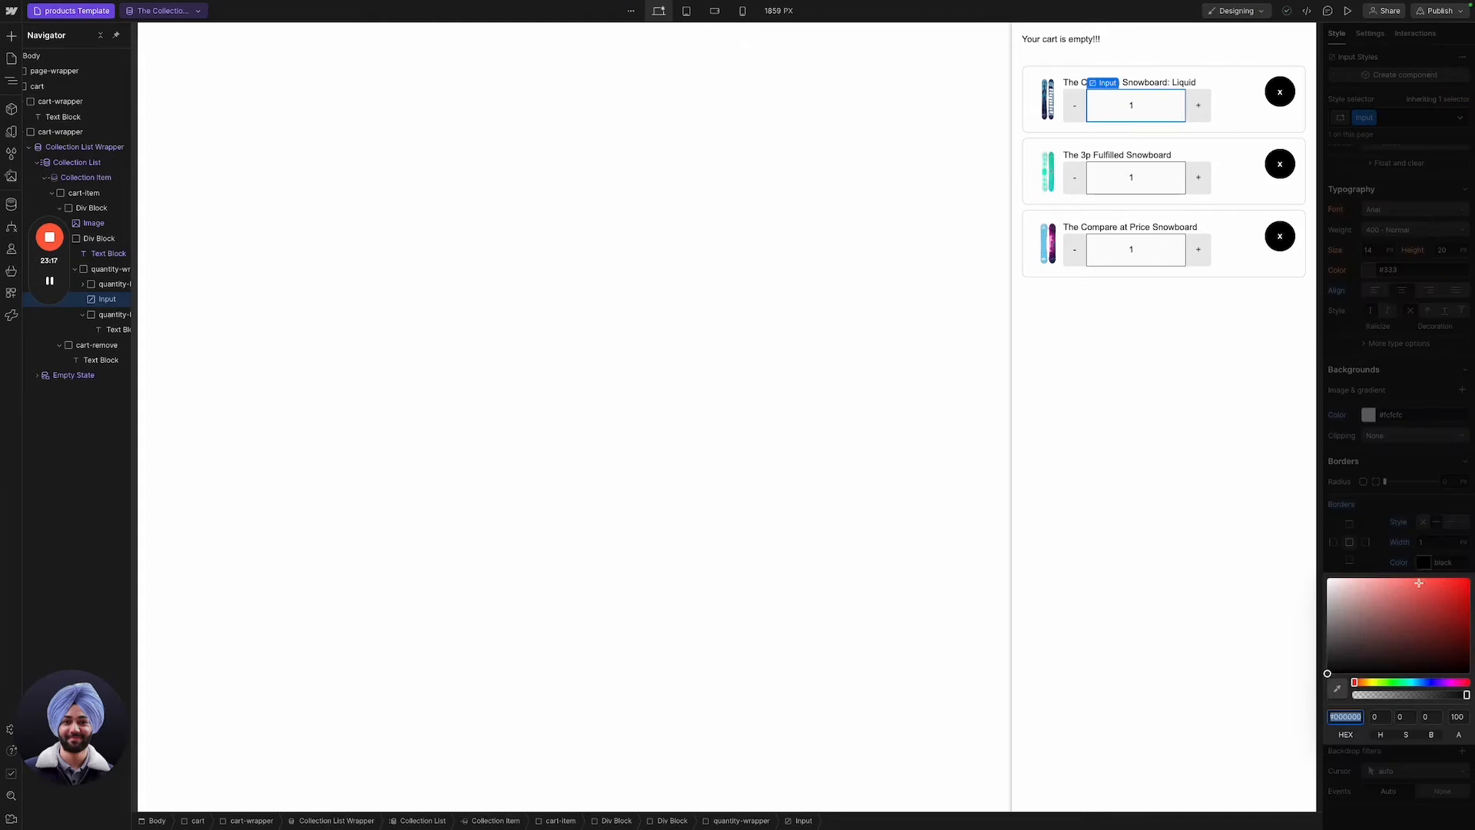
{"action": "left_click_drag", "start_coordinate": [1419, 583], "coordinate": [1295, 591]}
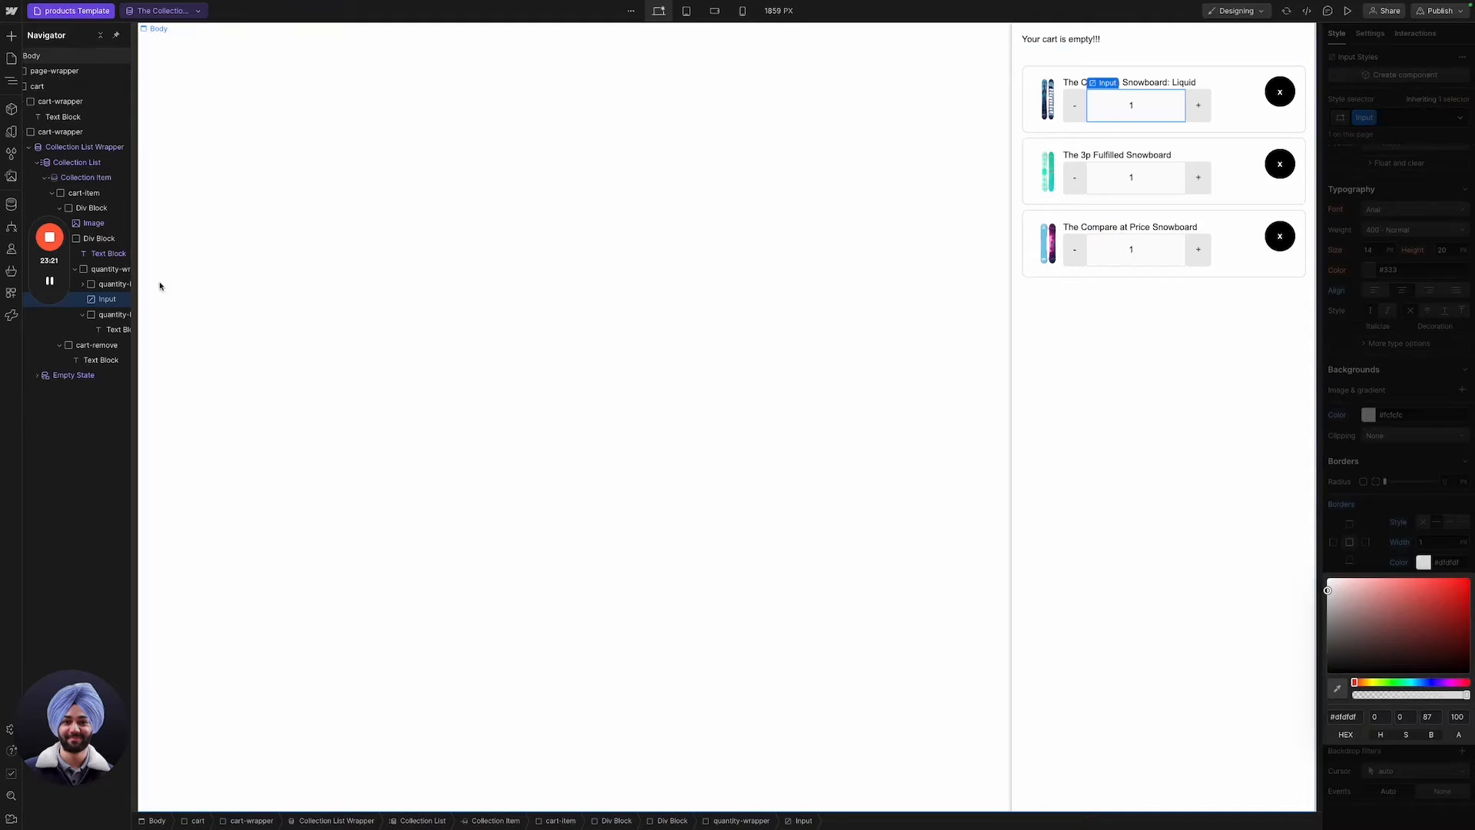
Set the gap between the items of the quantity-wrapper block to 0.5rem.
{"action": "left_click", "coordinate": [108, 269]}
{"action": "scroll", "coordinate": [1455, 307], "scroll_direction": "down", "scroll_amount": 3}
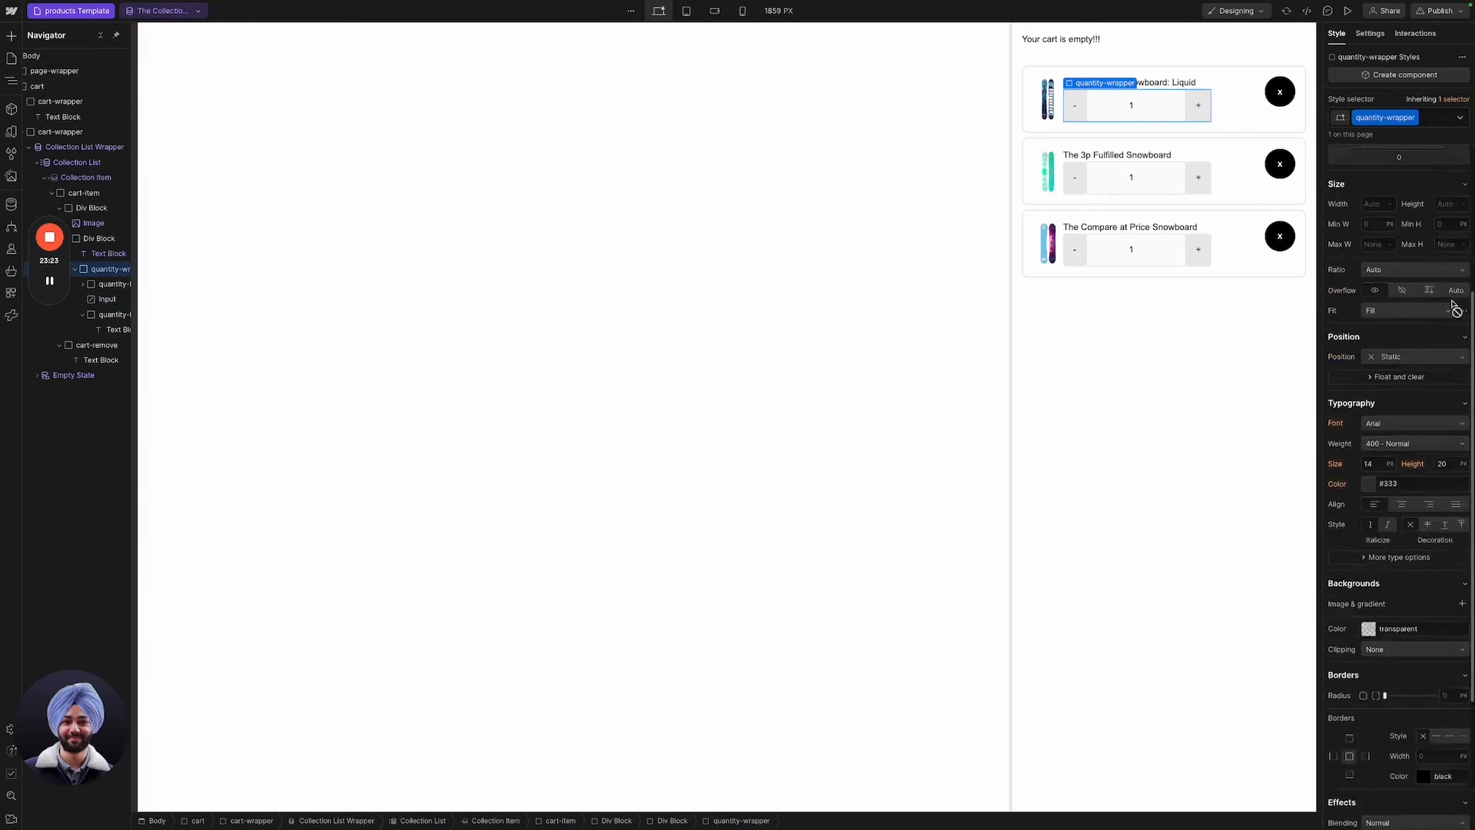
{"action": "scroll", "coordinate": [1454, 308], "scroll_direction": "up", "scroll_amount": 3}
{"action": "left_click", "coordinate": [1369, 264]}
{"action": "type", "text": "0"}
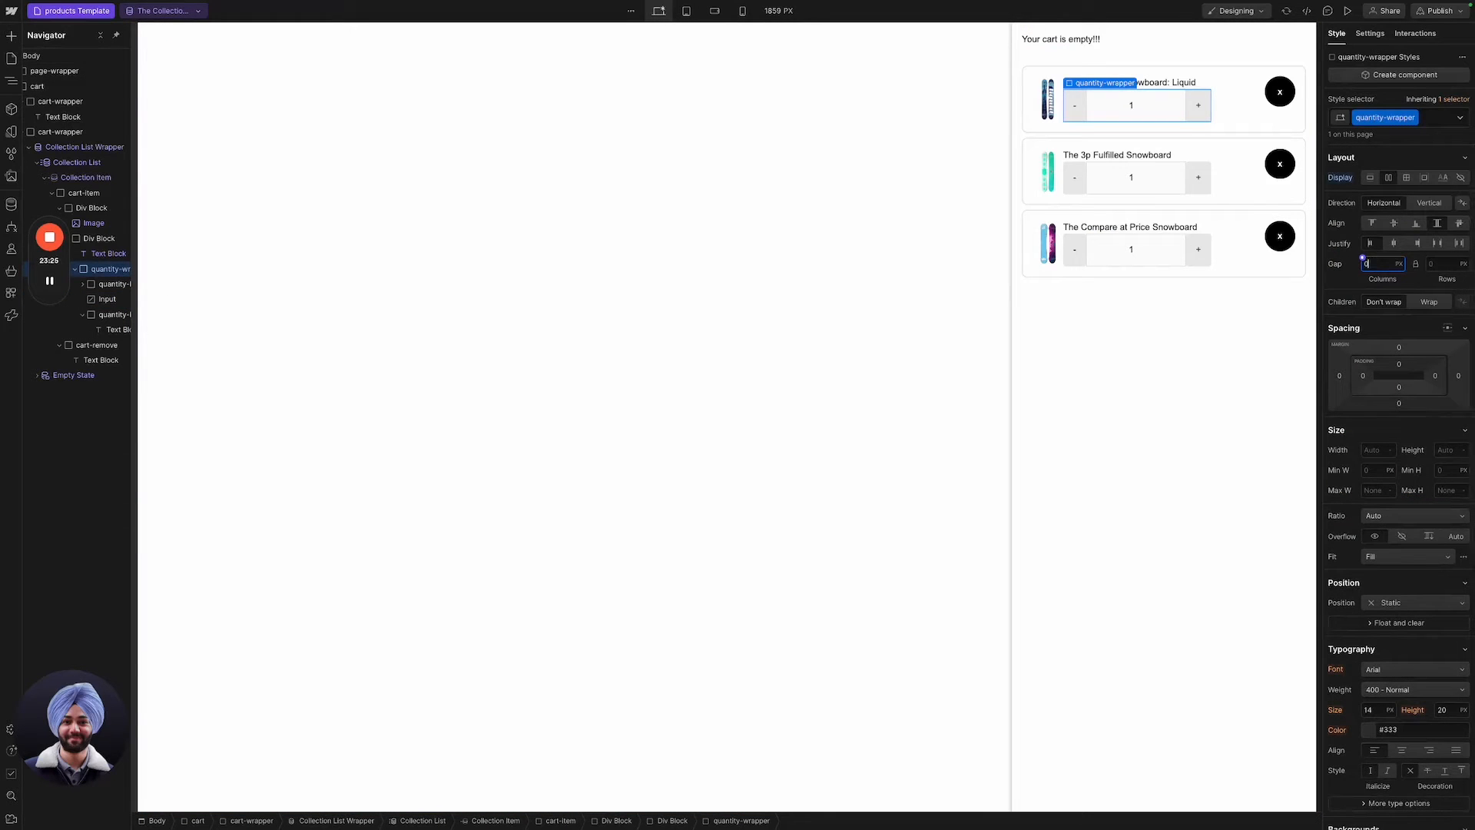
{"action": "type", "text": ".5rem"}
{"action": "key", "text": "Return"}
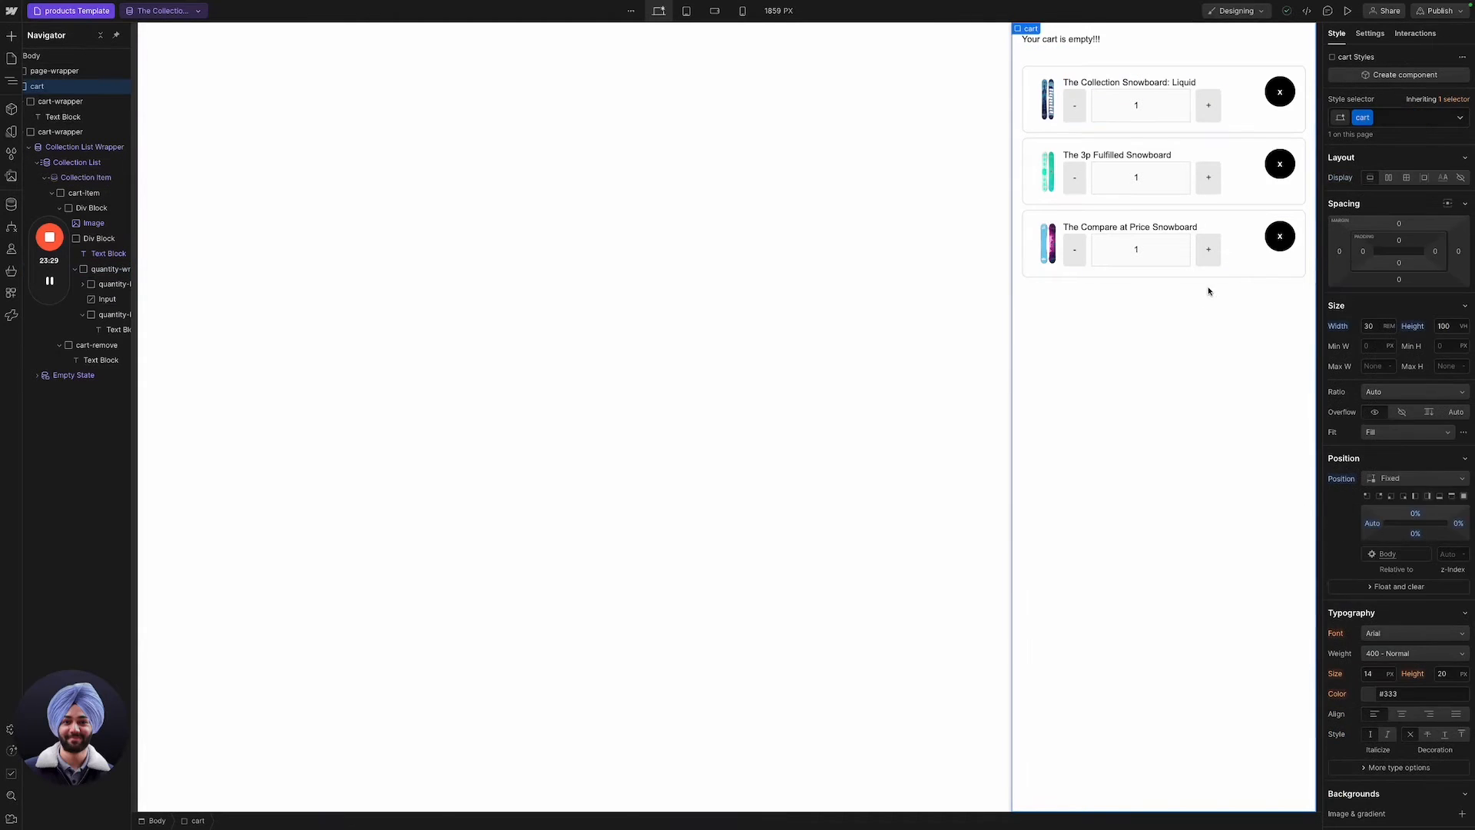
Set the cursor of the quantity-button class to pointer.
{"action": "left_click", "coordinate": [1209, 251]}
{"action": "scroll", "coordinate": [1416, 482], "scroll_direction": "down", "scroll_amount": 7}
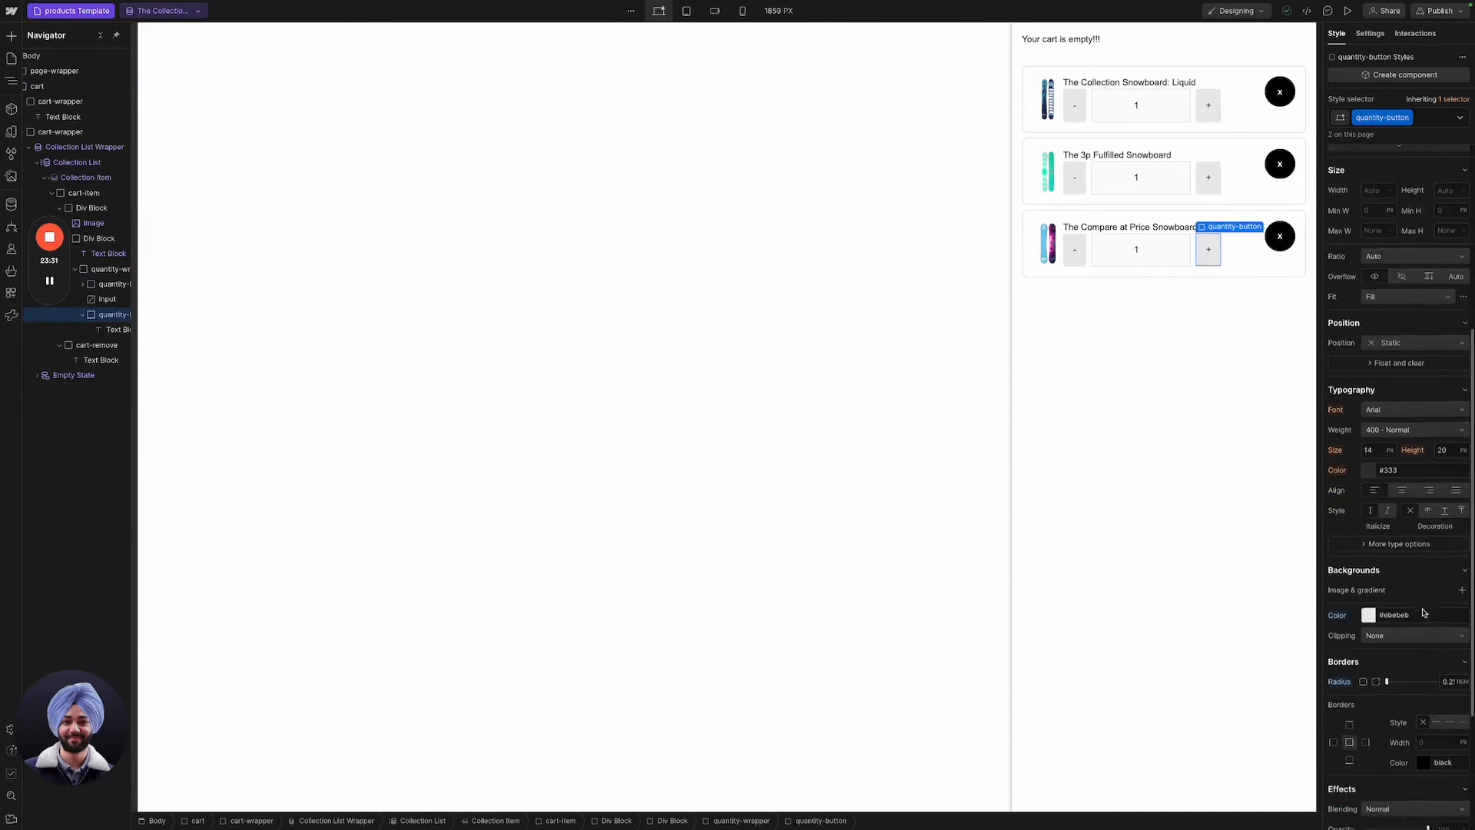
{"action": "left_click", "coordinate": [1410, 772]}
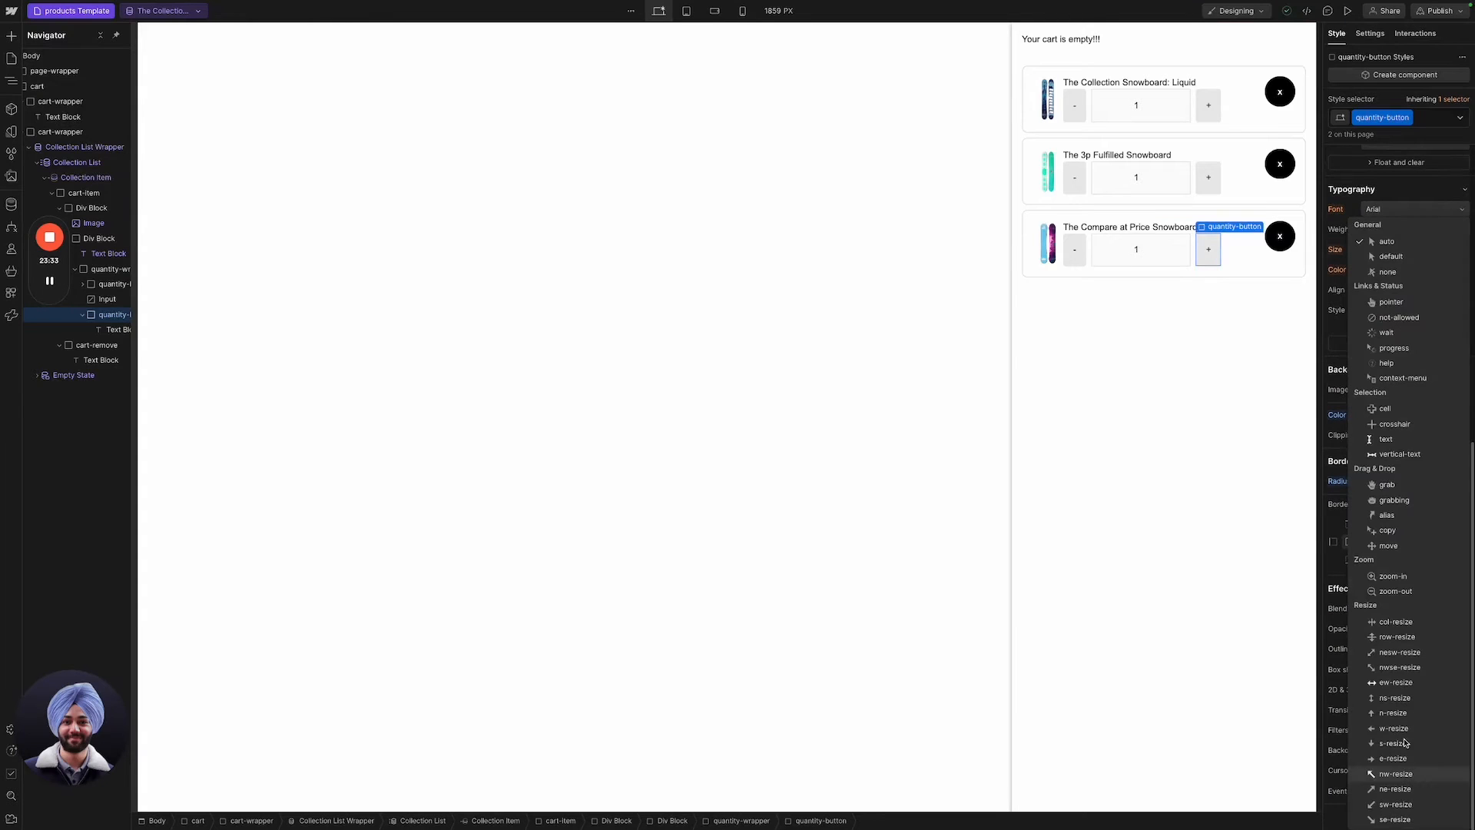
{"action": "left_click", "coordinate": [1409, 305]}
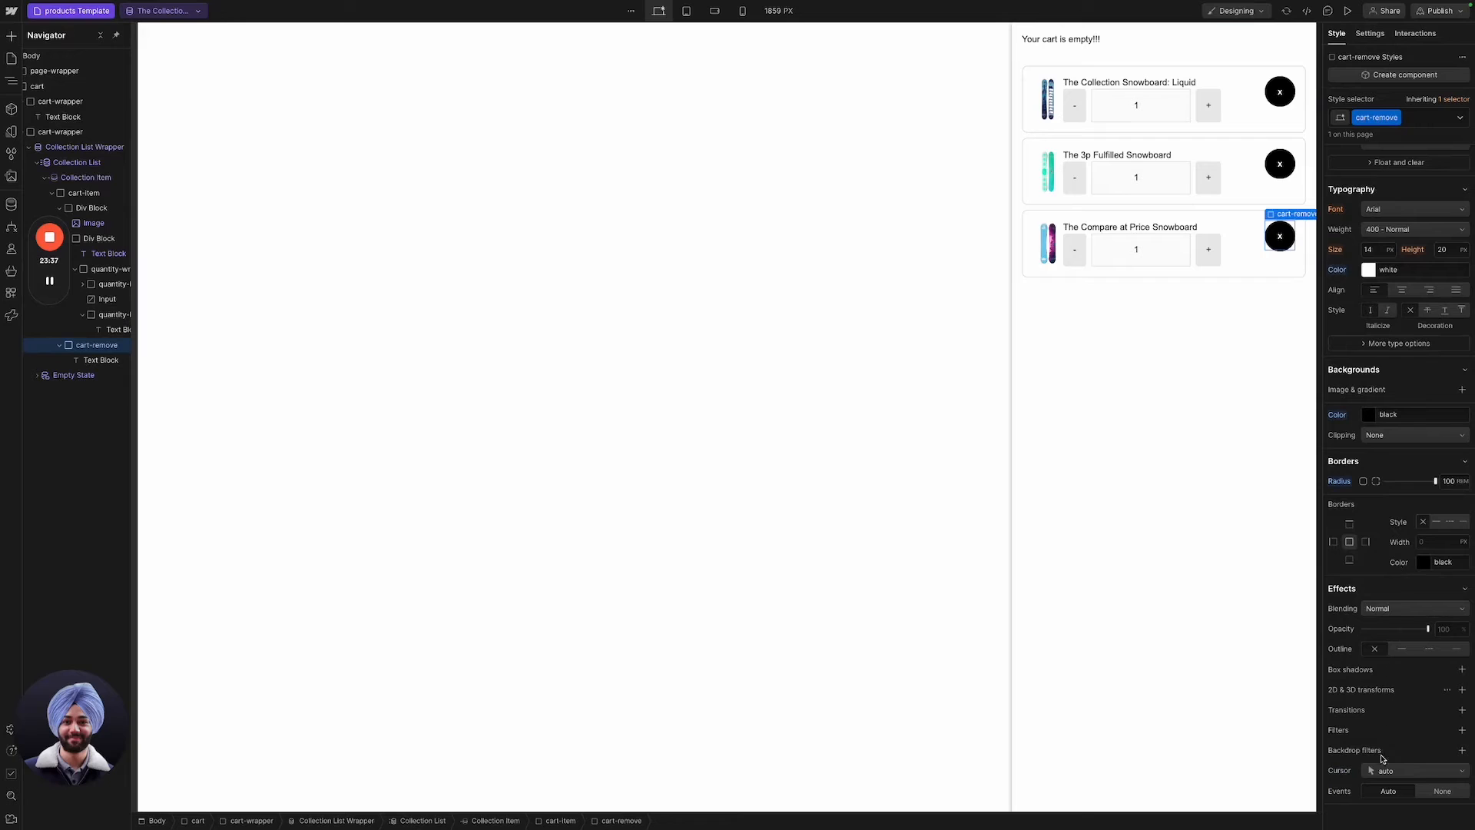
Set the cursor of the cart-remove class to pointer.
{"action": "left_click", "coordinate": [1387, 770]}
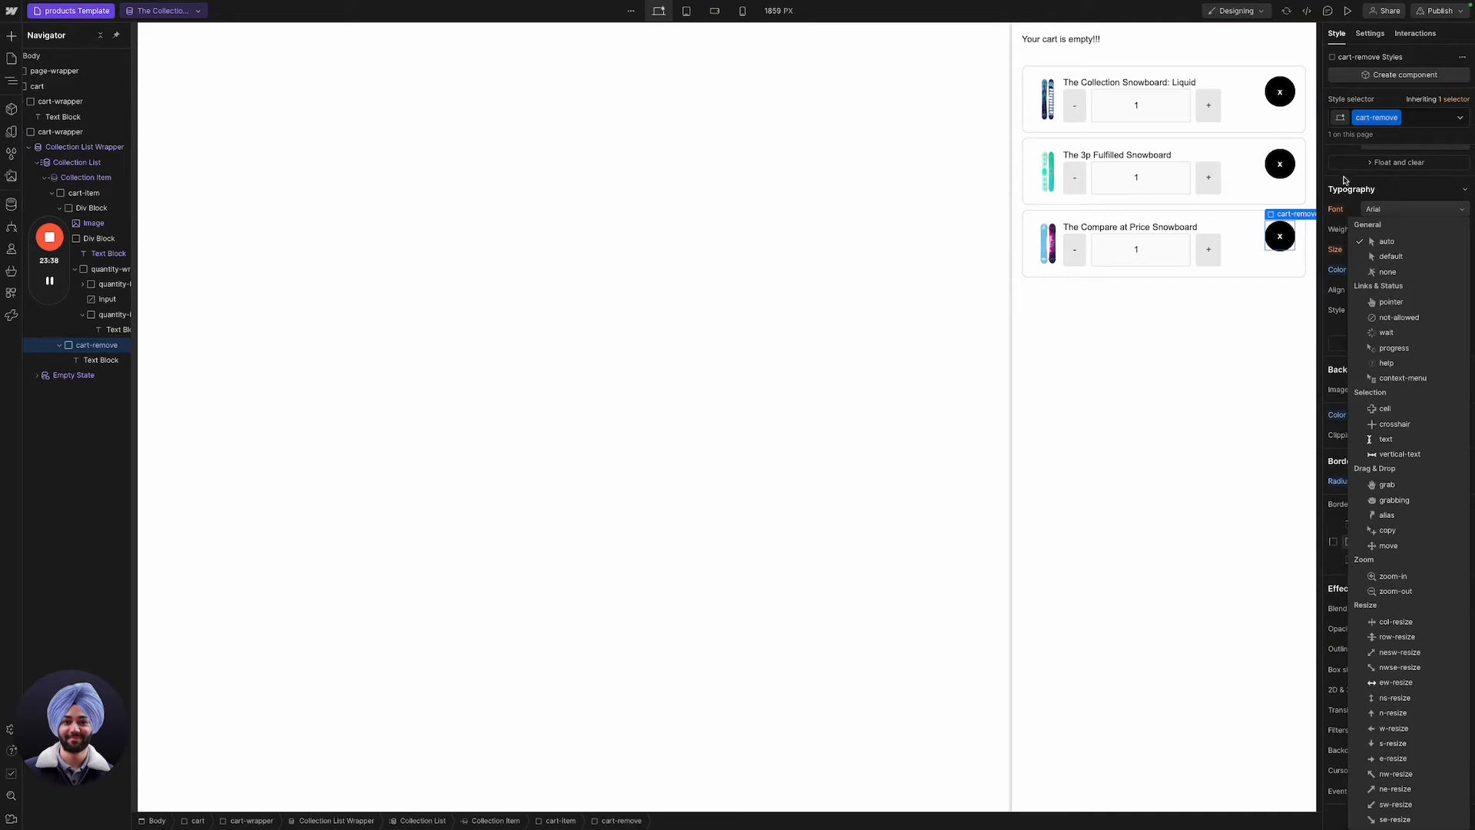
{"action": "left_click", "coordinate": [1411, 302]}
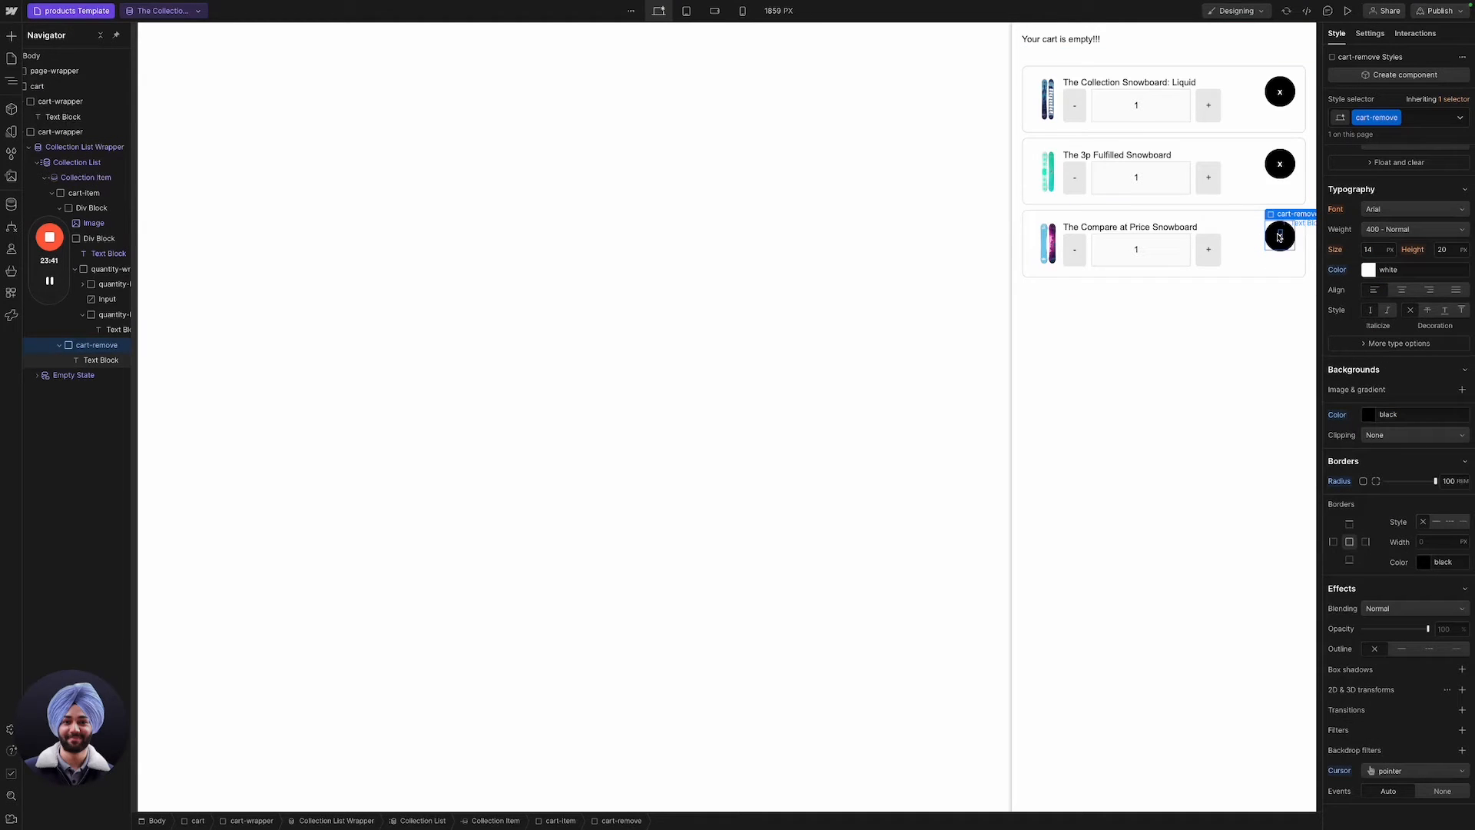
{"action": "left_click", "coordinate": [1095, 307]}
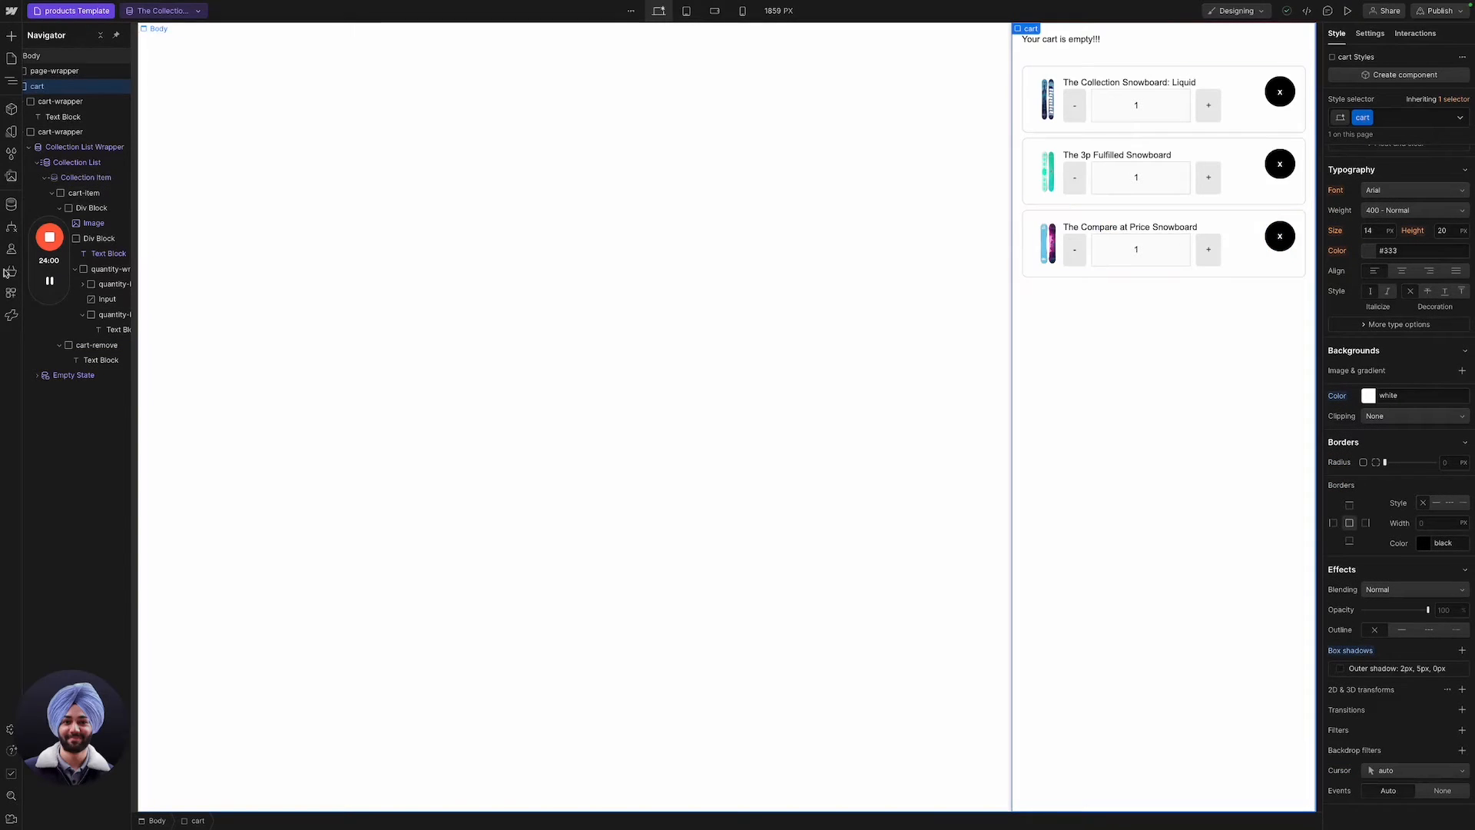
Open the Looop app and show the elements in its Cart category.
{"action": "left_click", "coordinate": [12, 294]}
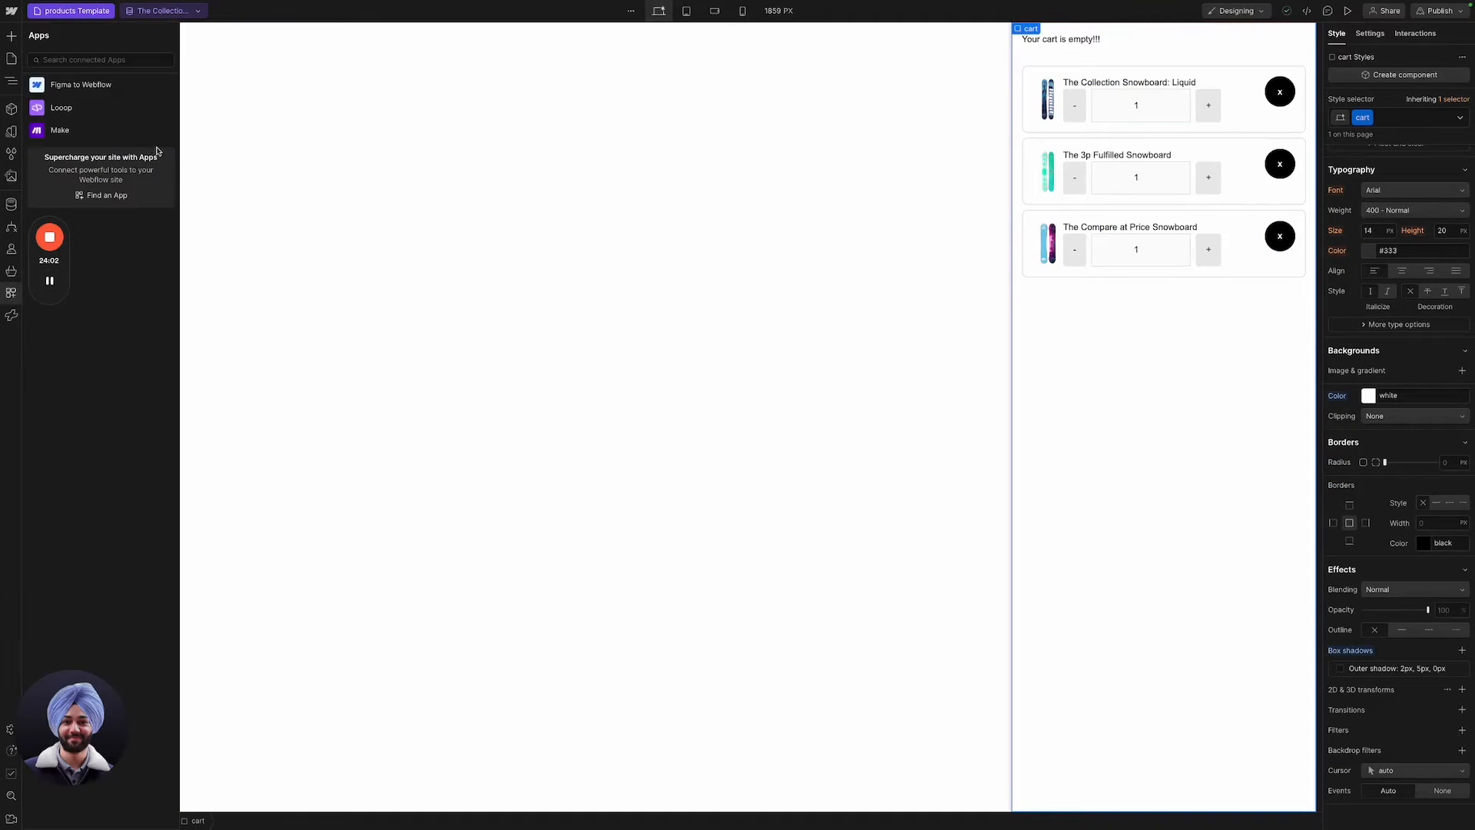
{"action": "left_click", "coordinate": [158, 108]}
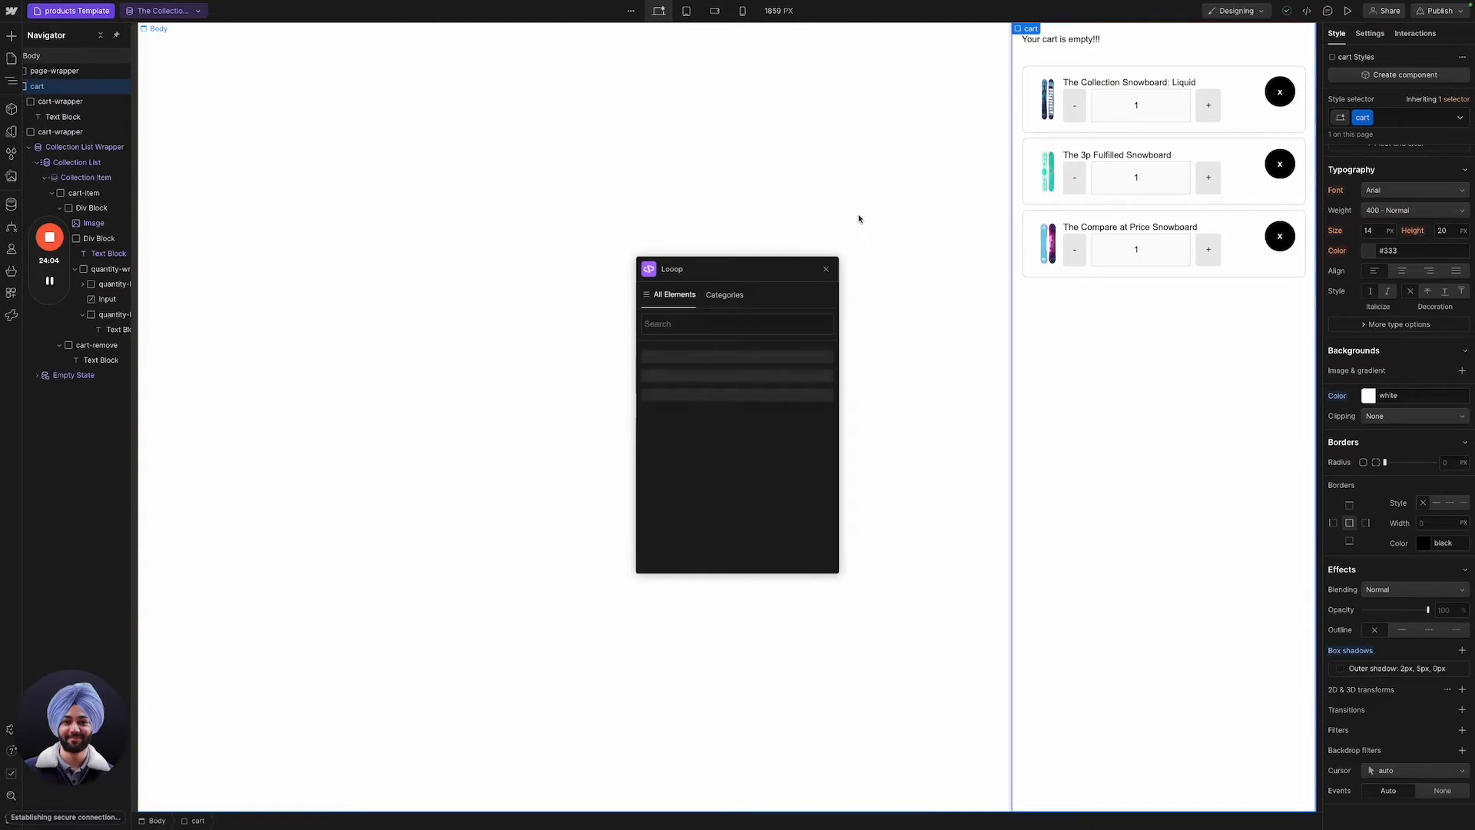
{"action": "left_click", "coordinate": [742, 302]}
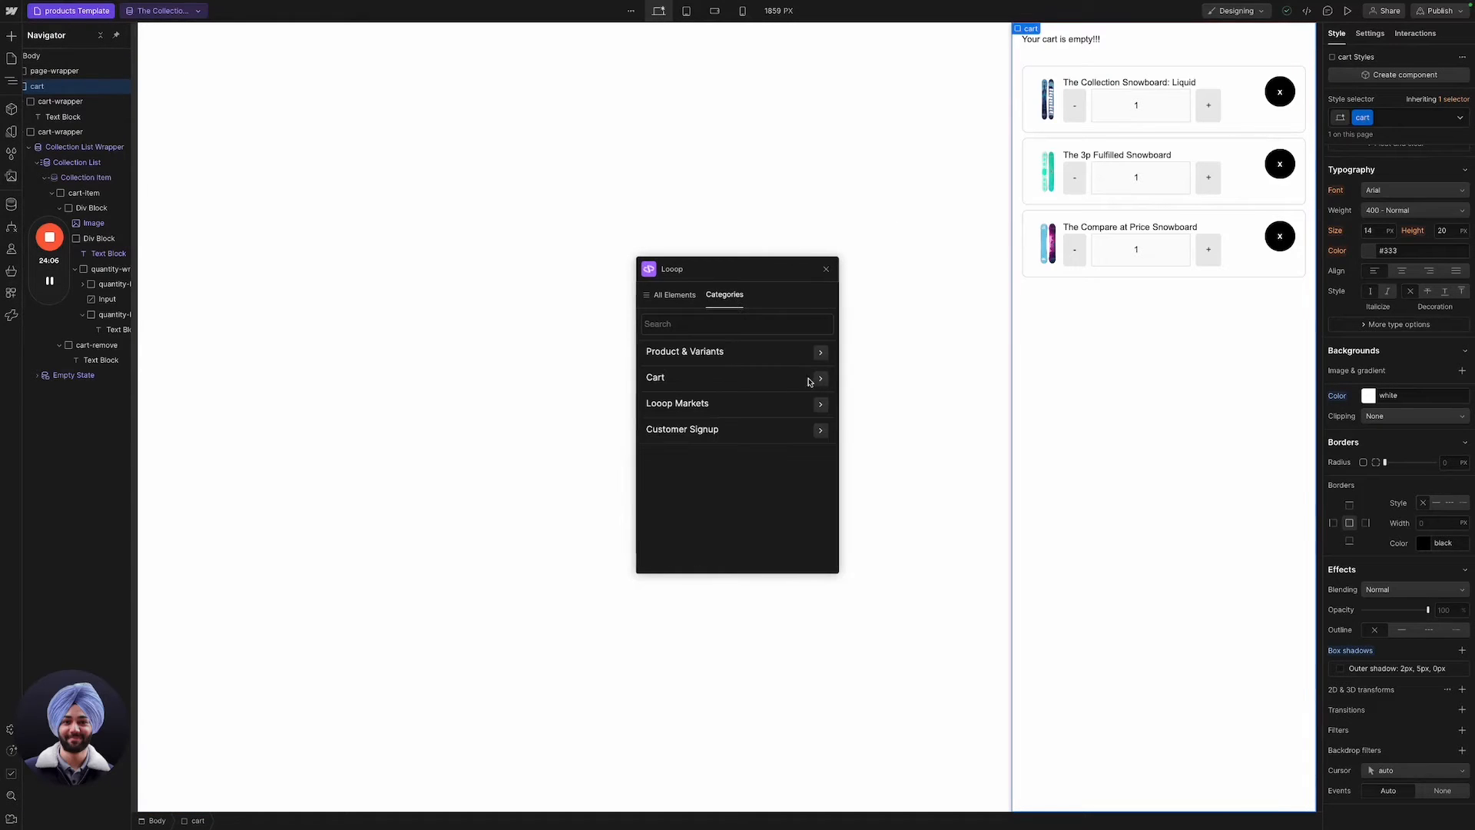
{"action": "left_click", "coordinate": [819, 378]}
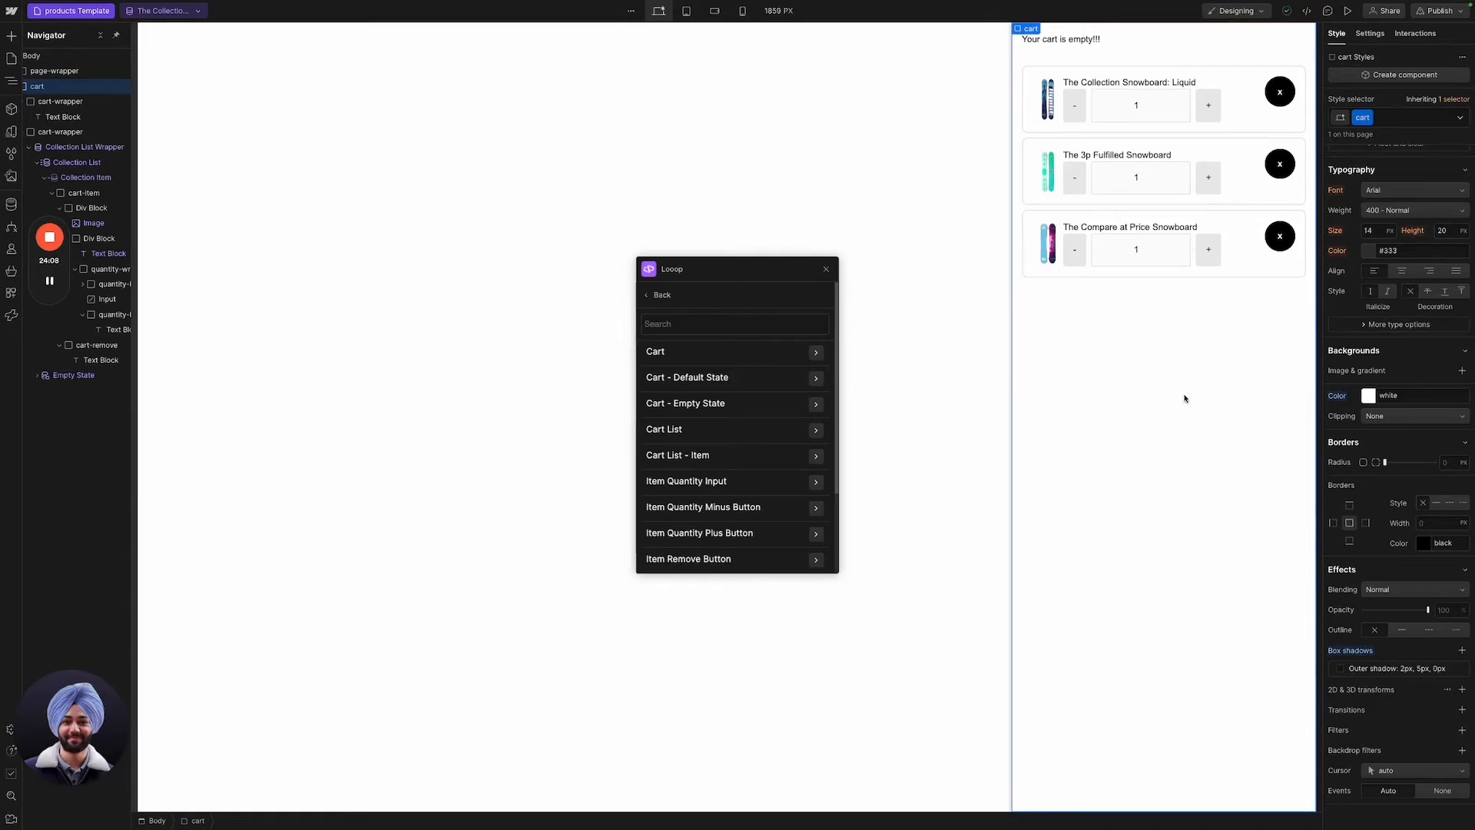
Review the Looop custom attributes of the cart, both cart-wrapper blocks, the collection list, the collection item and the quantity input.
{"action": "left_click", "coordinate": [1372, 35]}
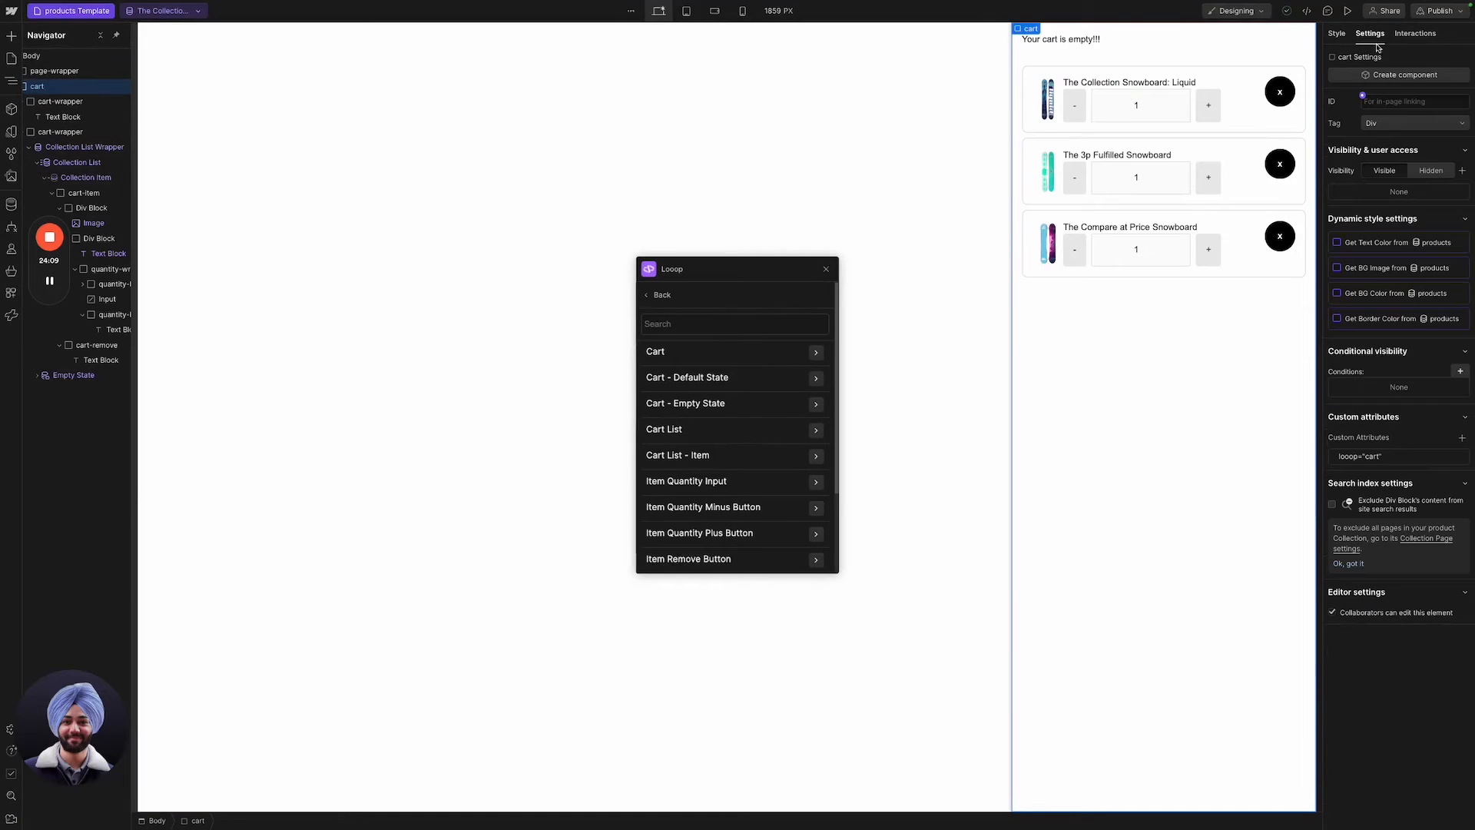
{"action": "left_click", "coordinate": [1212, 47]}
{"action": "left_click", "coordinate": [1206, 327]}
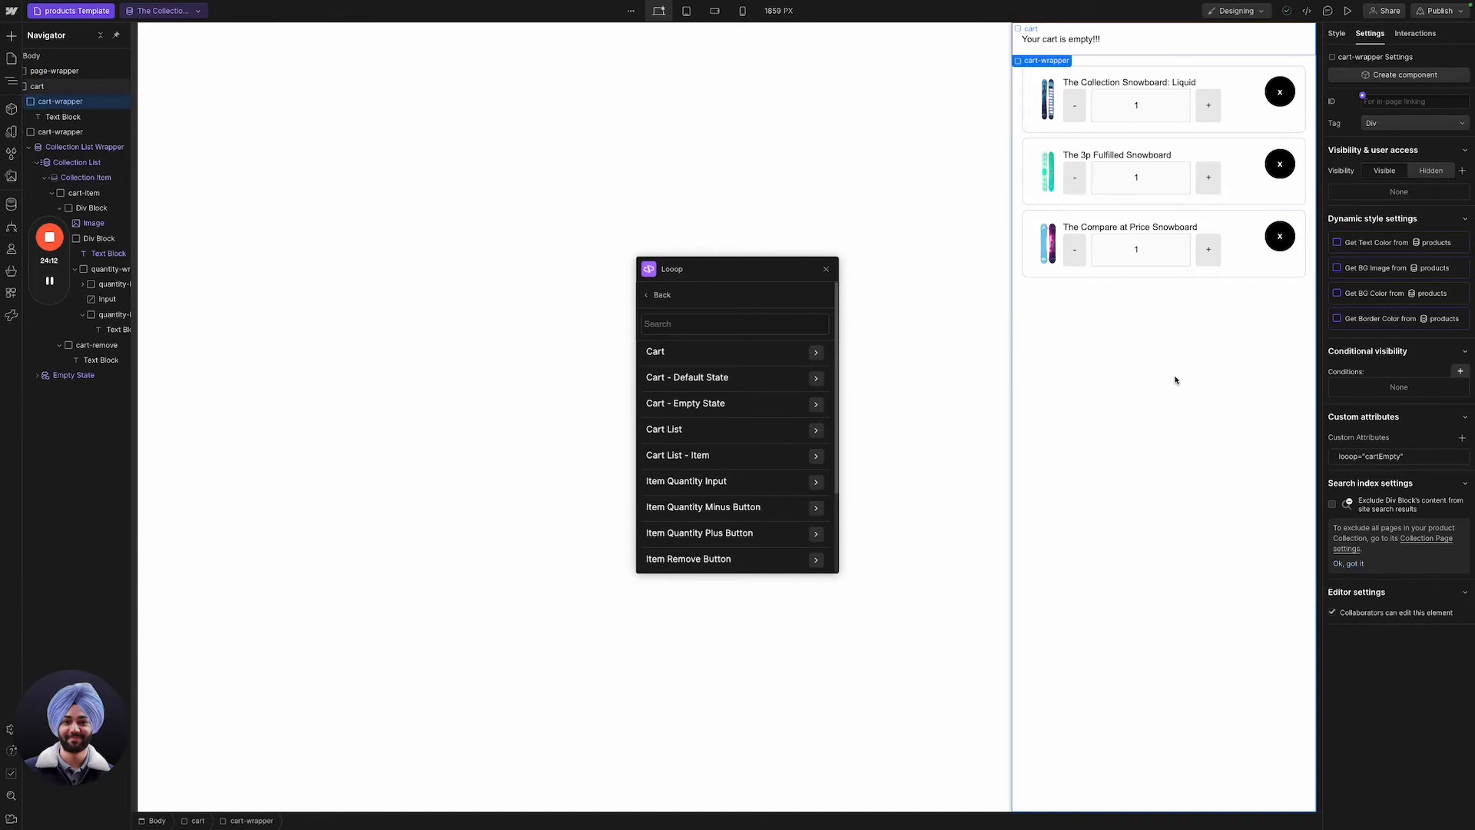
{"action": "left_click", "coordinate": [1019, 196]}
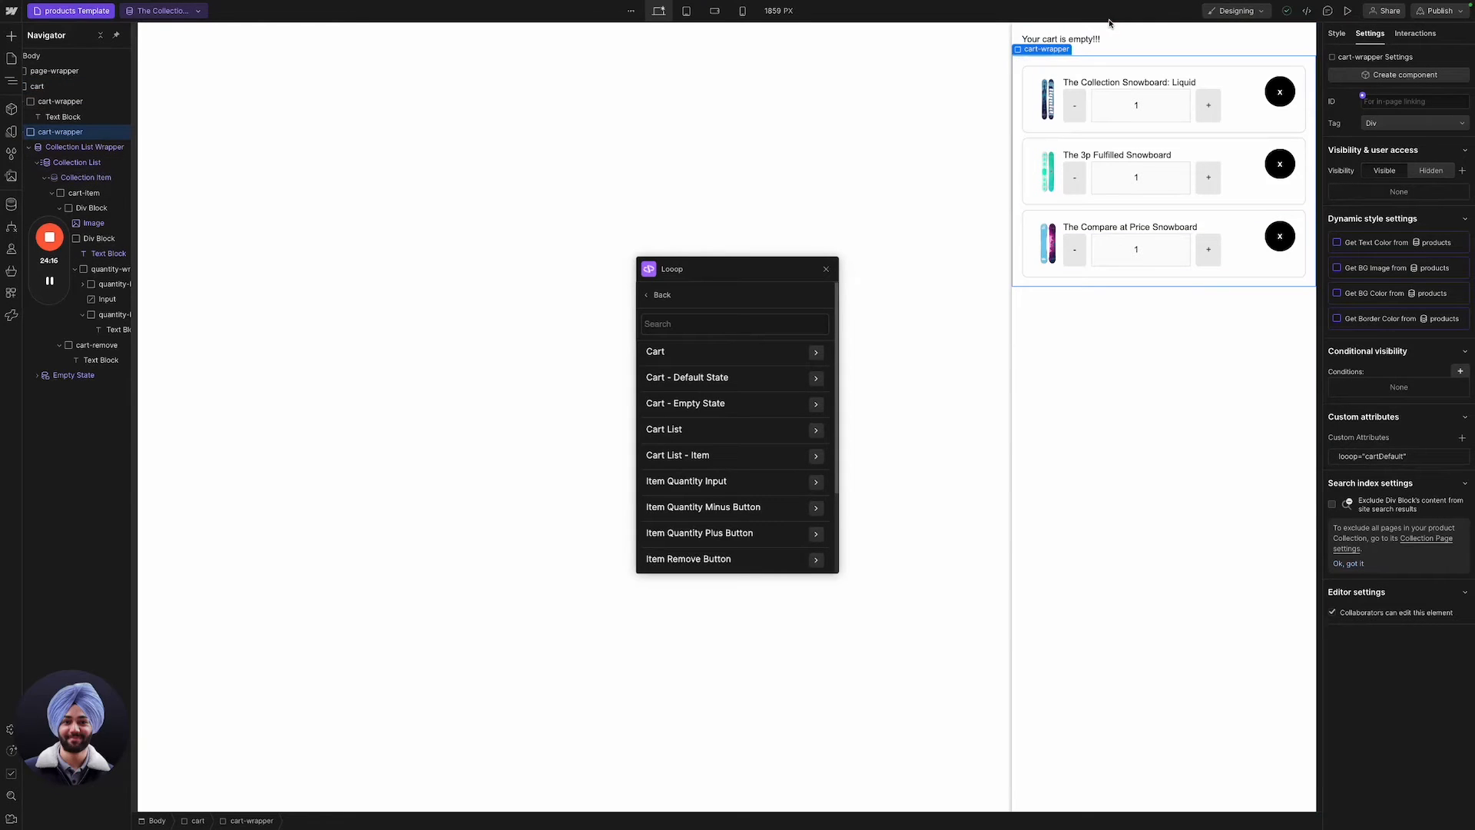
{"action": "left_click", "coordinate": [1062, 207]}
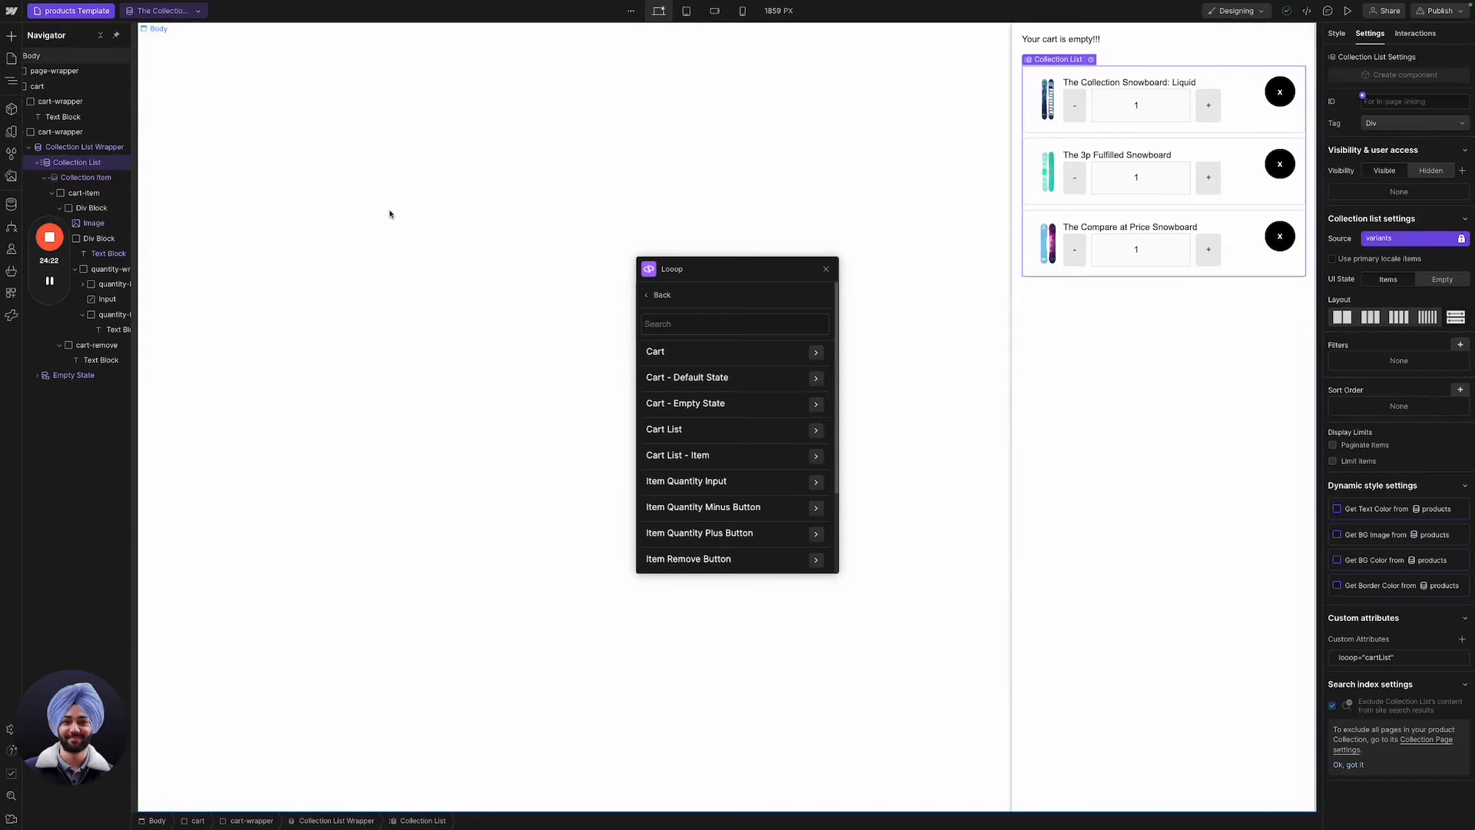
{"action": "left_click", "coordinate": [85, 177]}
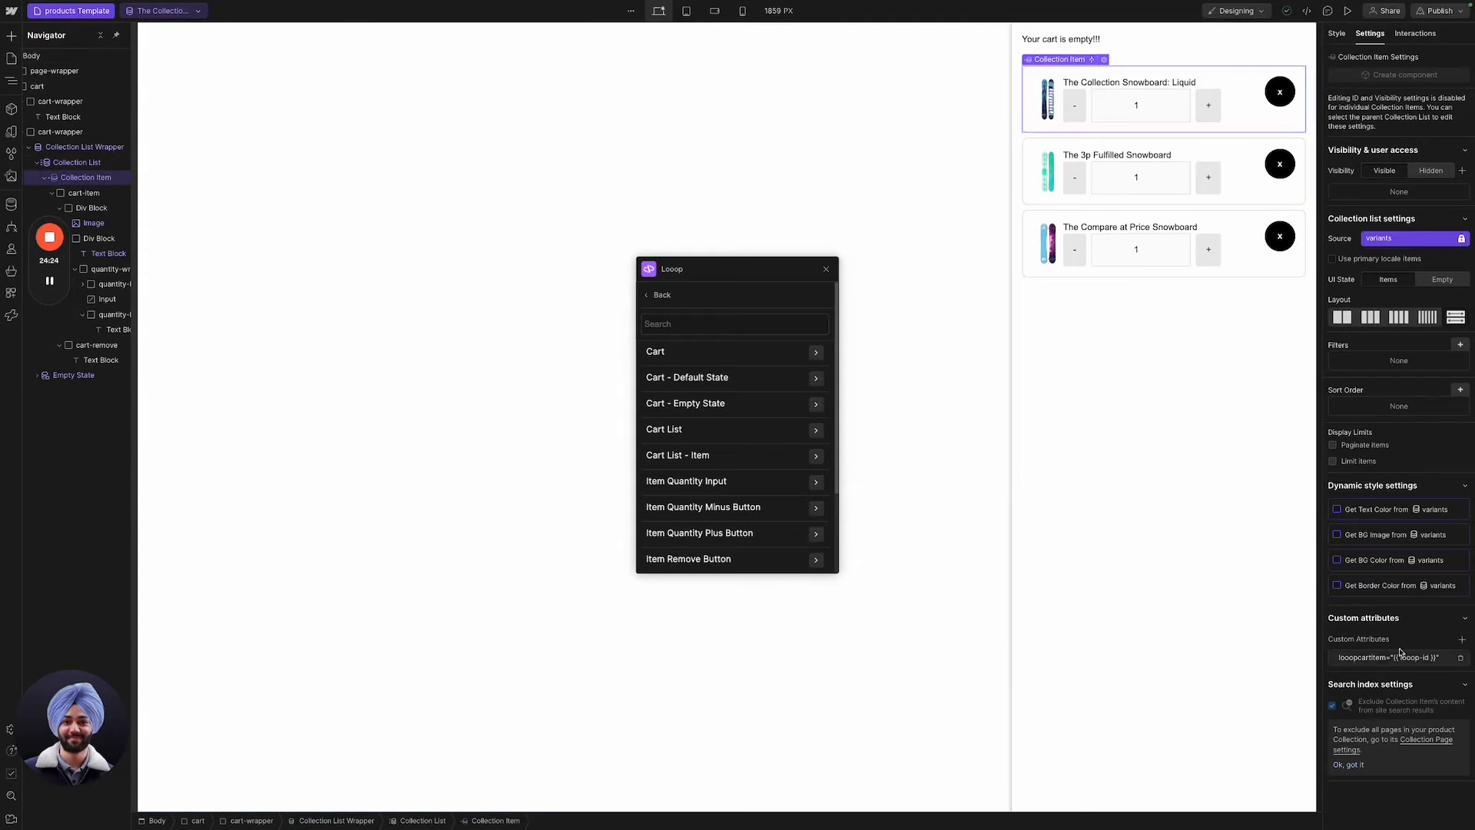
{"action": "scroll", "coordinate": [744, 496], "scroll_direction": "down", "scroll_amount": 1}
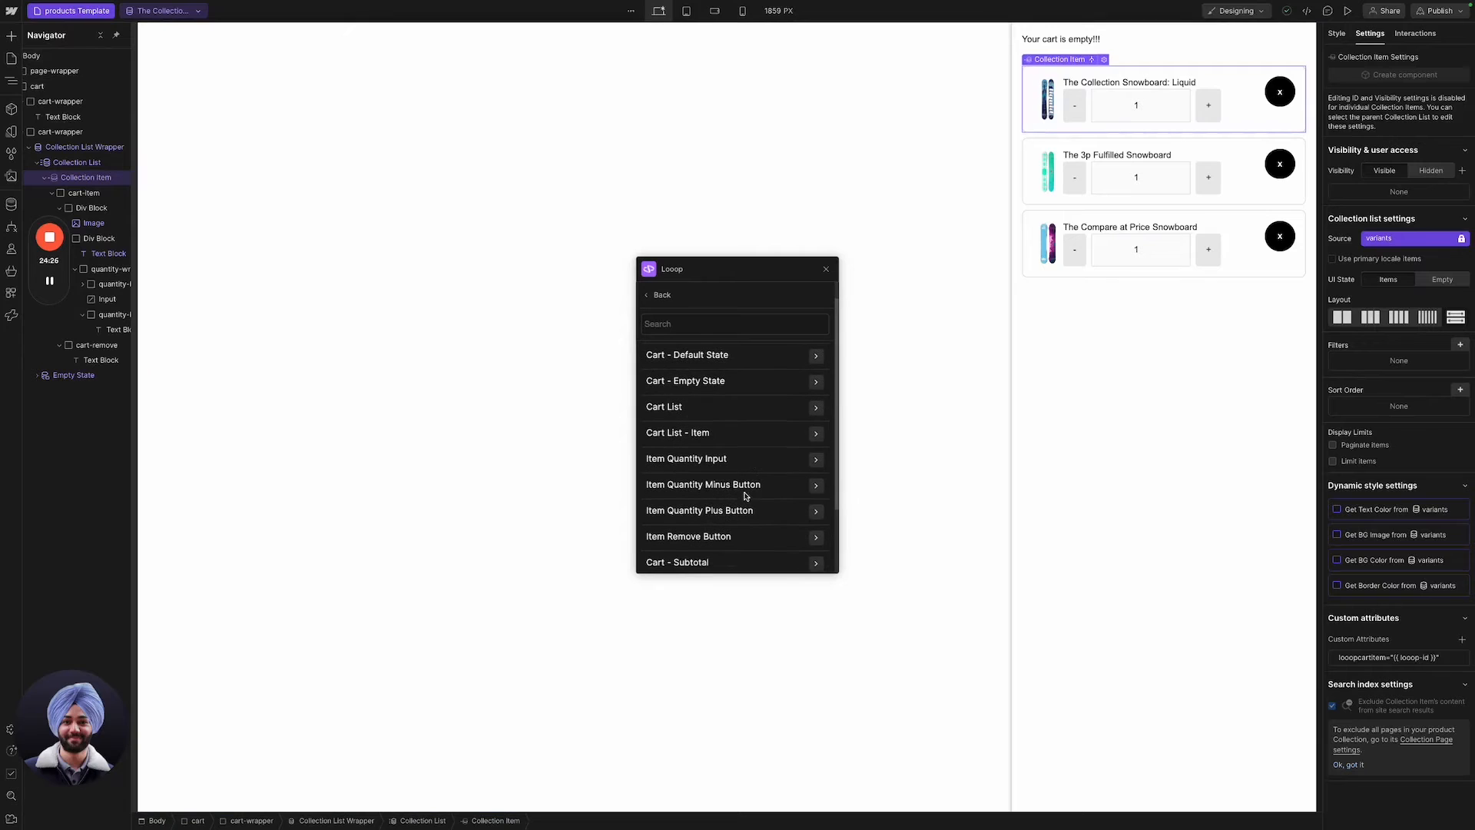
{"action": "left_click", "coordinate": [1139, 109]}
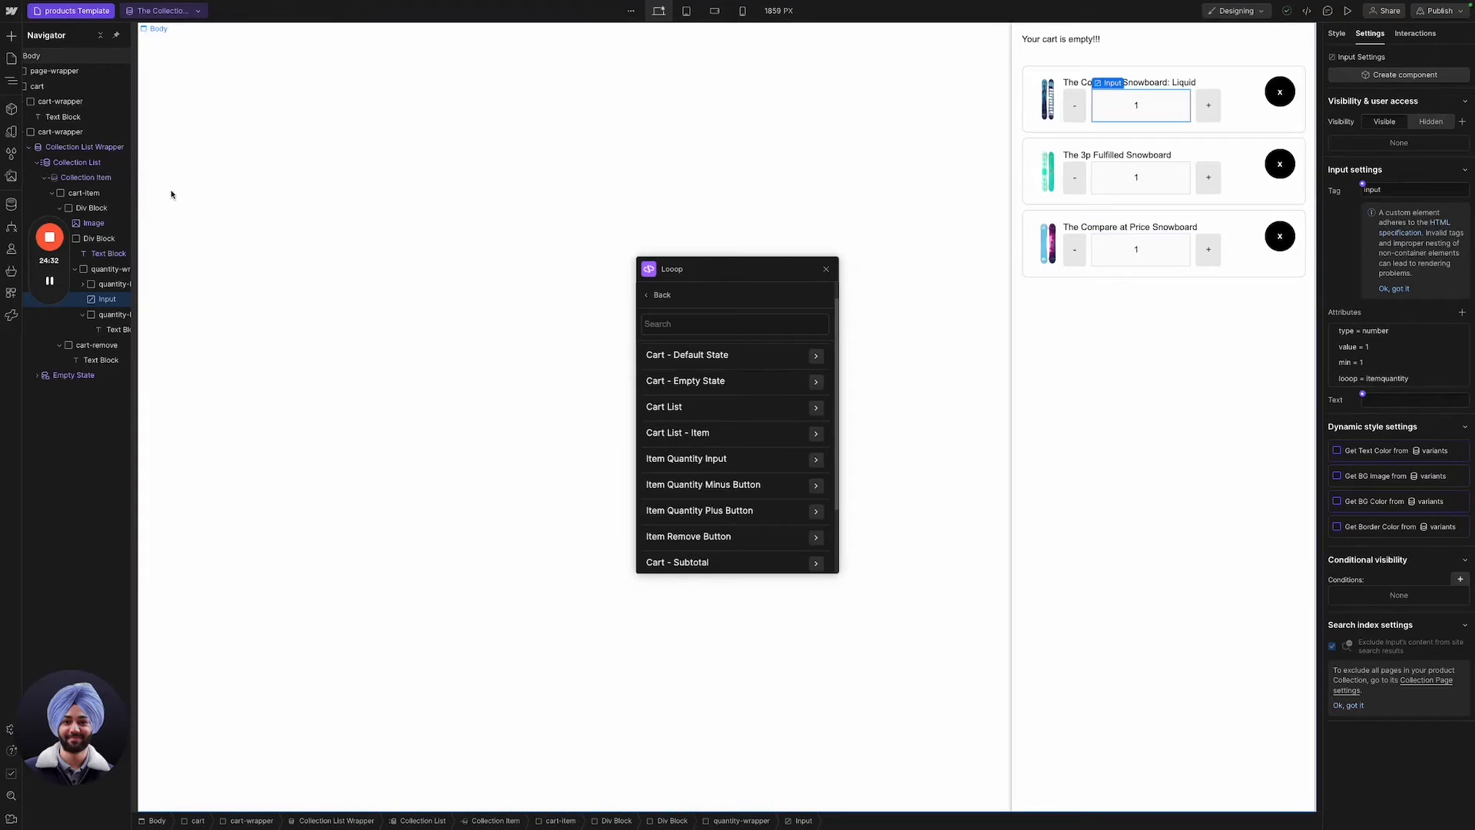
Assign Looop's Item Quantity Minus Button attribute to the minus quantity-button block in the cart item.
{"action": "left_click", "coordinate": [111, 283]}
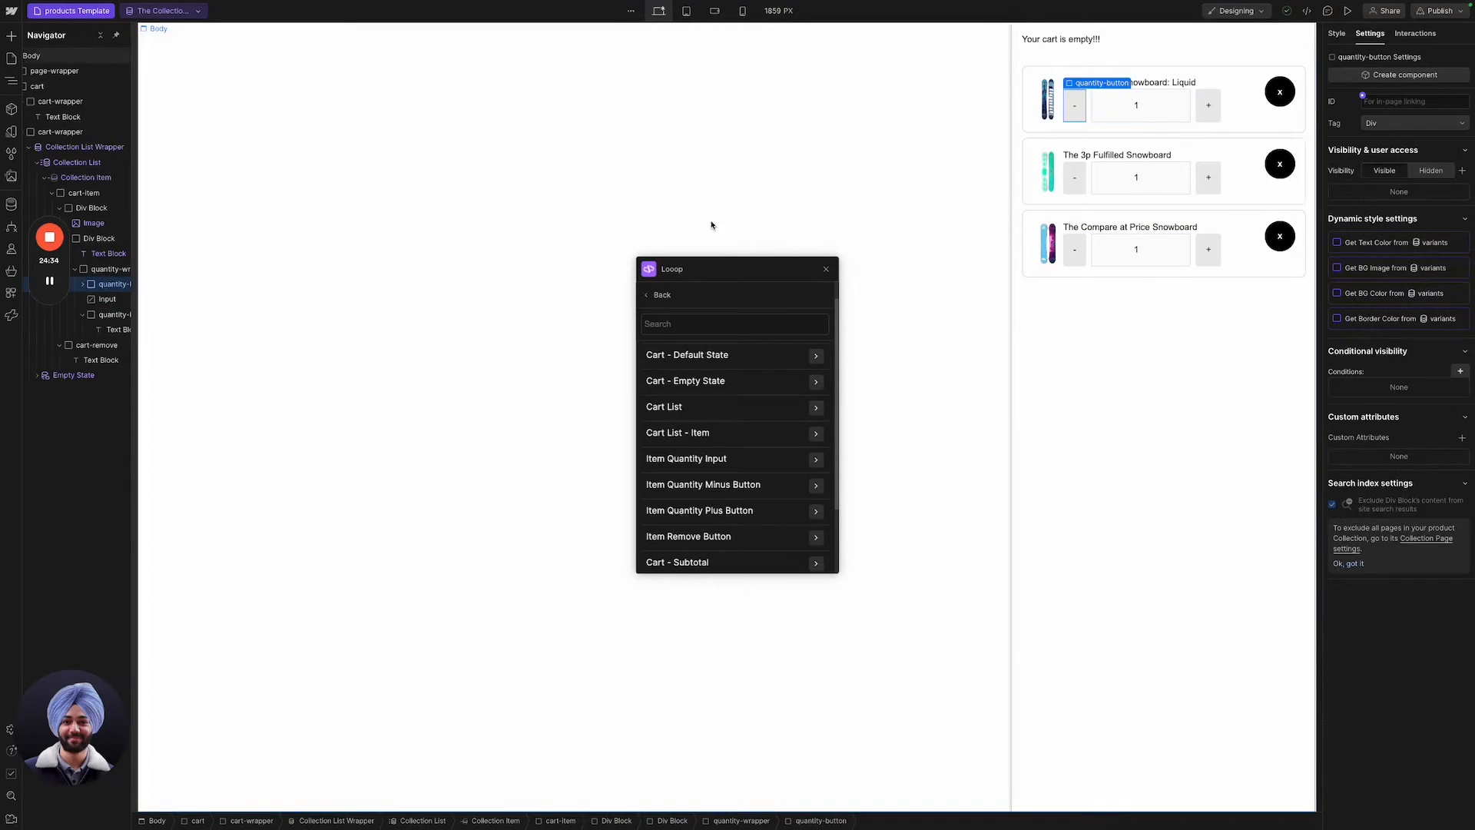
{"action": "scroll", "coordinate": [786, 493], "scroll_direction": "down", "scroll_amount": 1}
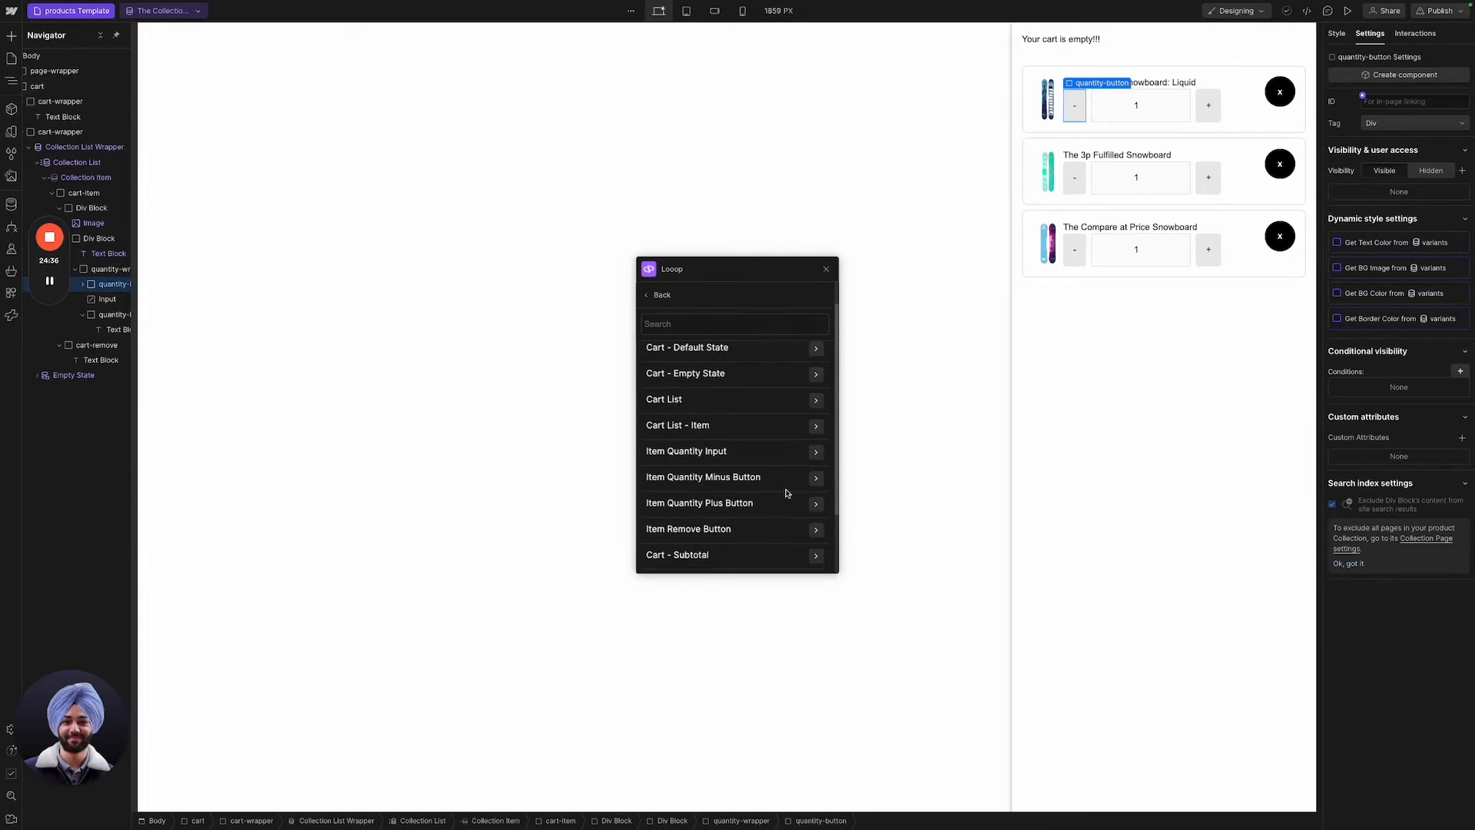
{"action": "scroll", "coordinate": [786, 492], "scroll_direction": "down", "scroll_amount": 2}
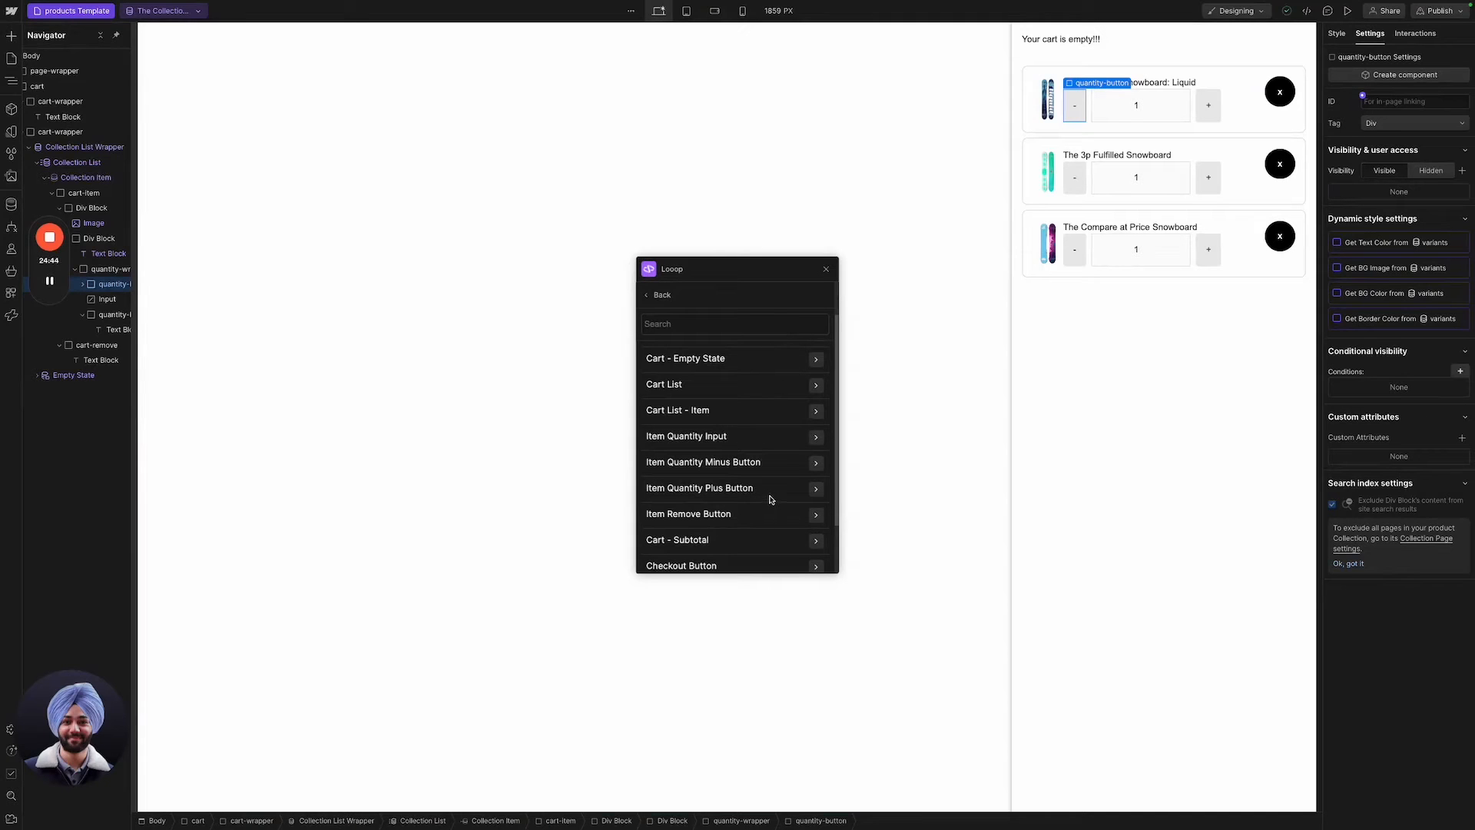
{"action": "left_click", "coordinate": [816, 463]}
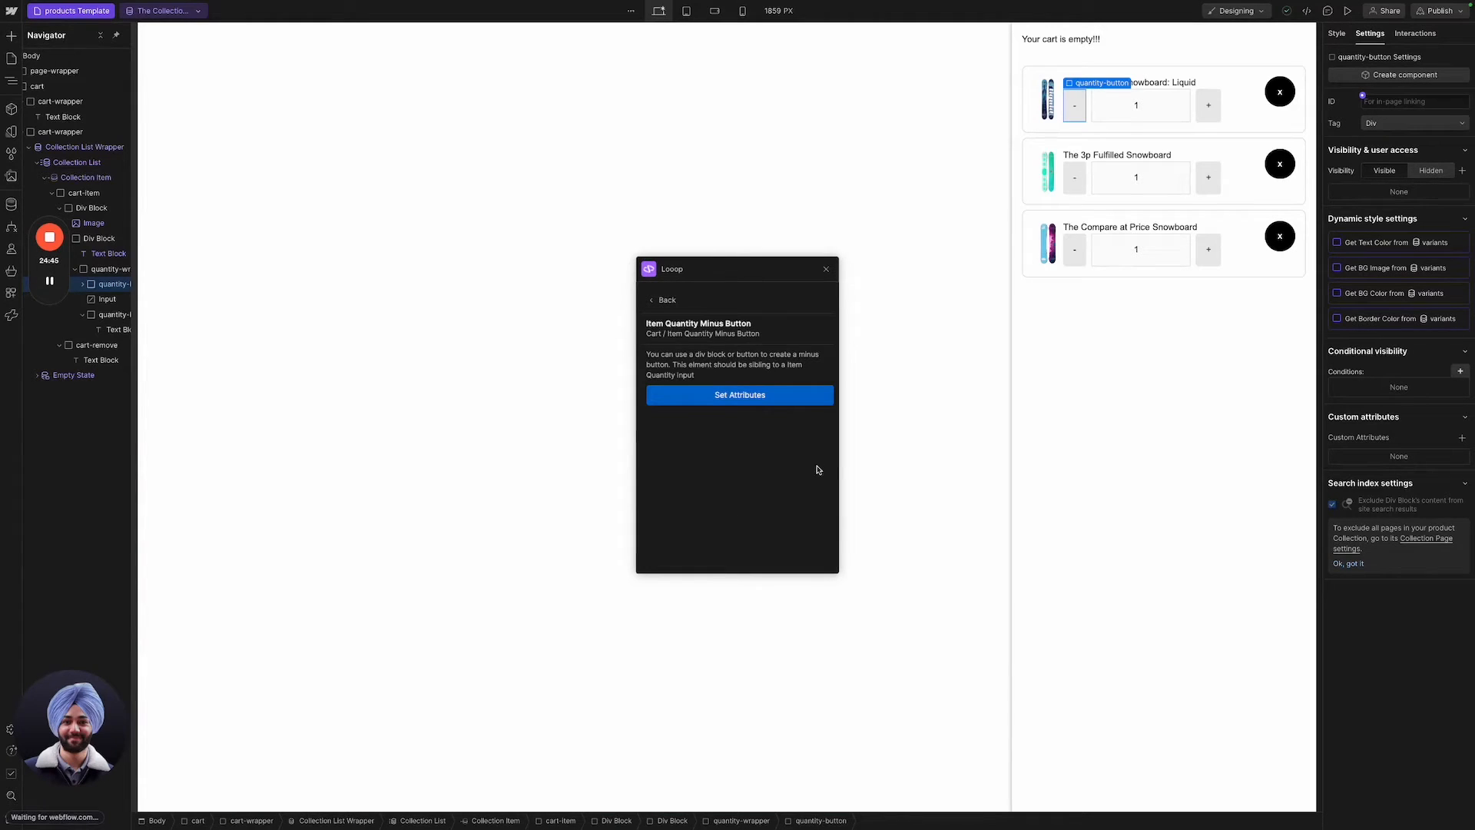
{"action": "left_click", "coordinate": [767, 404]}
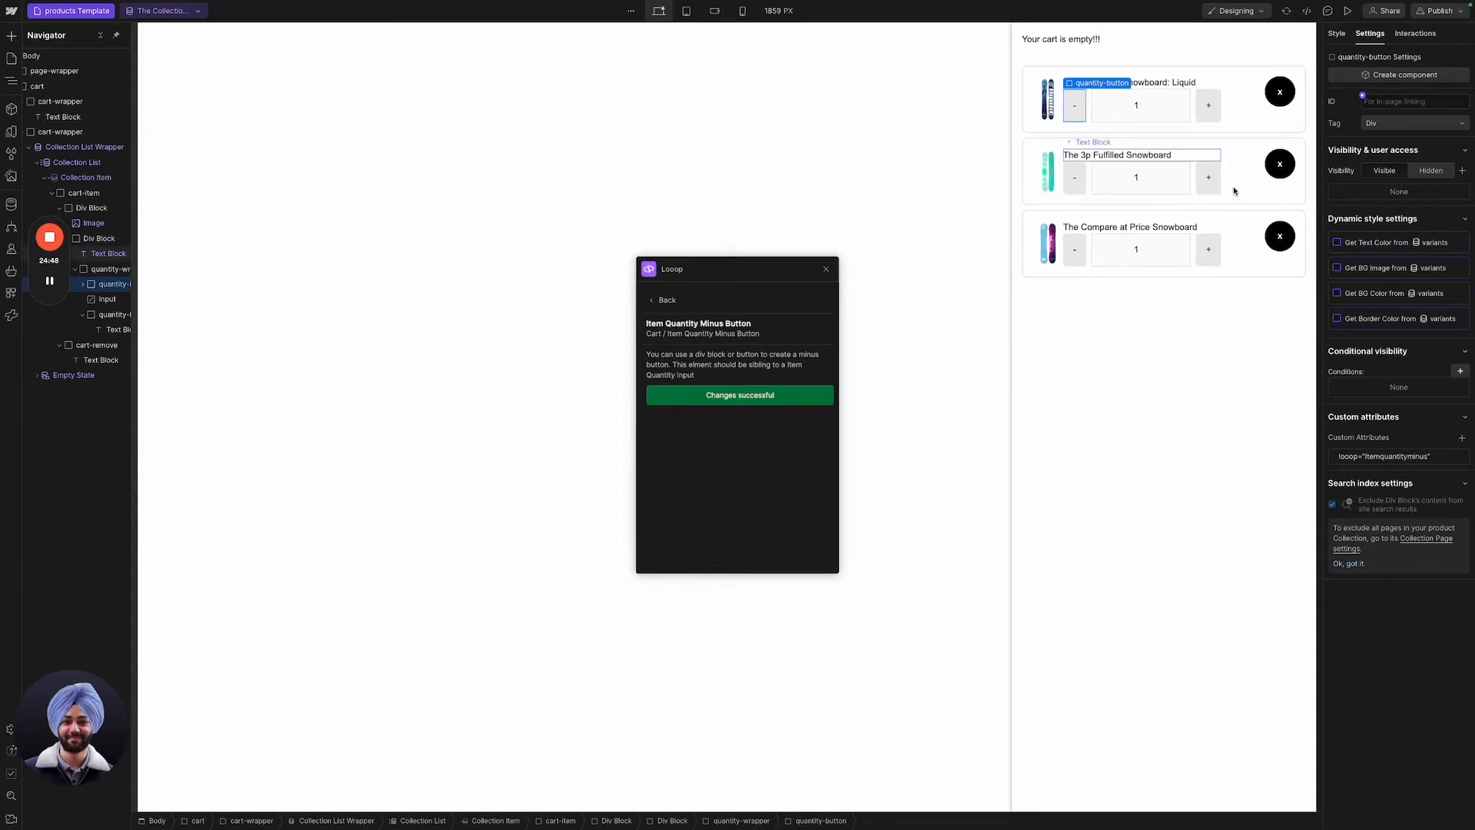
Assign Looop's Item Quantity Plus Button attribute to the plus quantity-button block in the cart item.
{"action": "left_click", "coordinate": [1208, 105]}
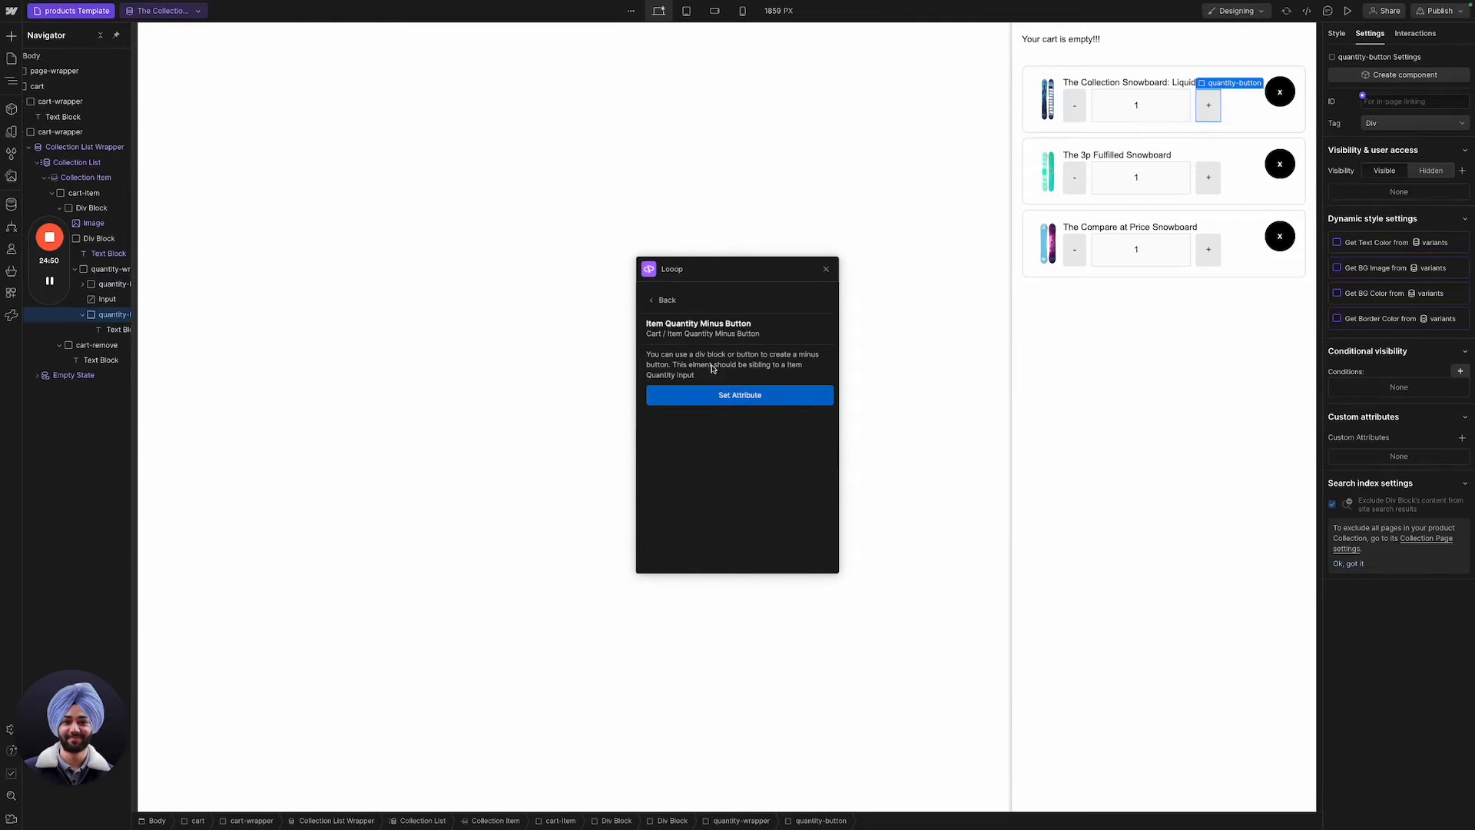
{"action": "left_click", "coordinate": [666, 299]}
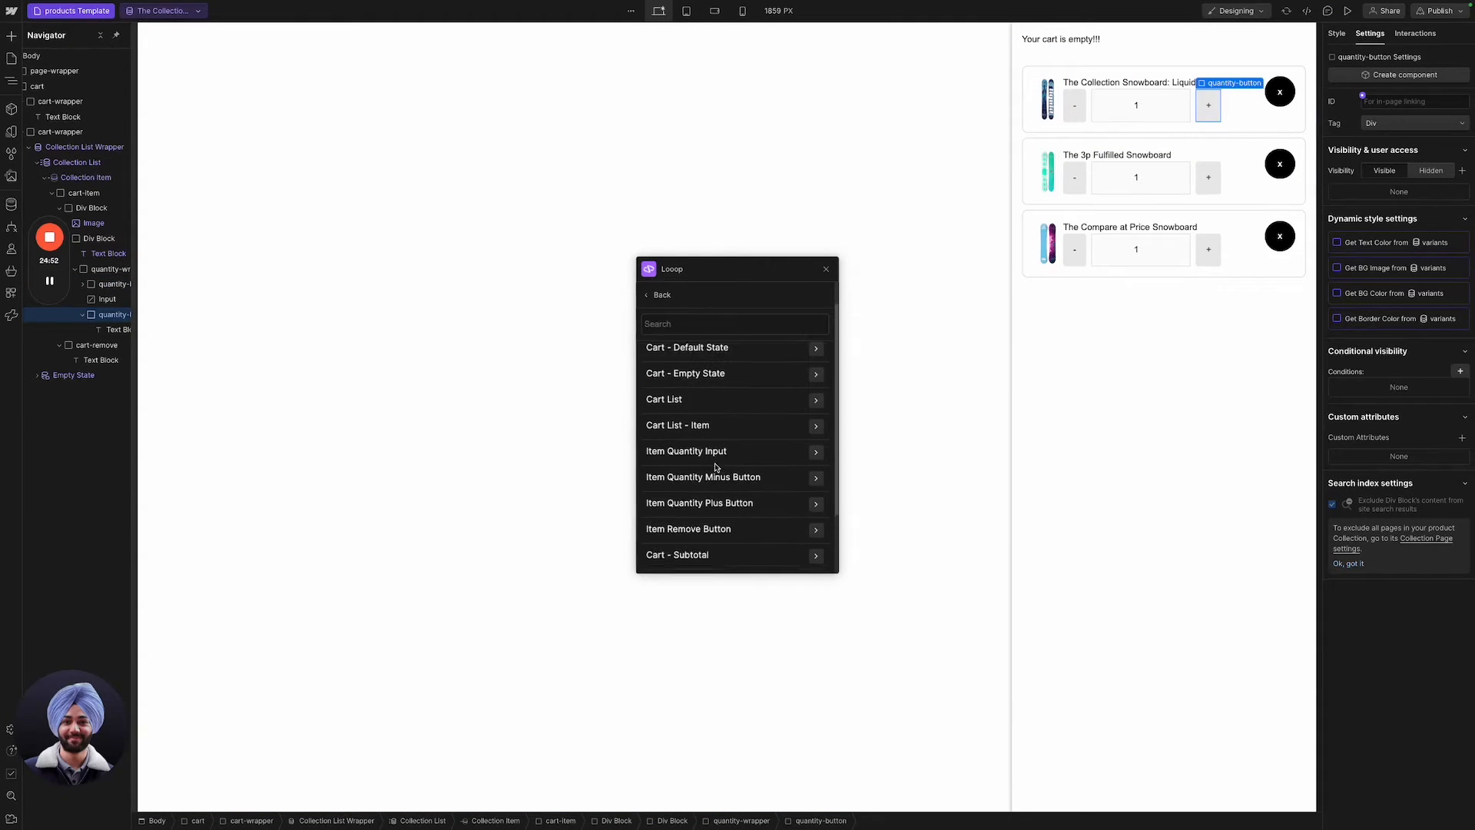
{"action": "scroll", "coordinate": [716, 467], "scroll_direction": "down", "scroll_amount": 2}
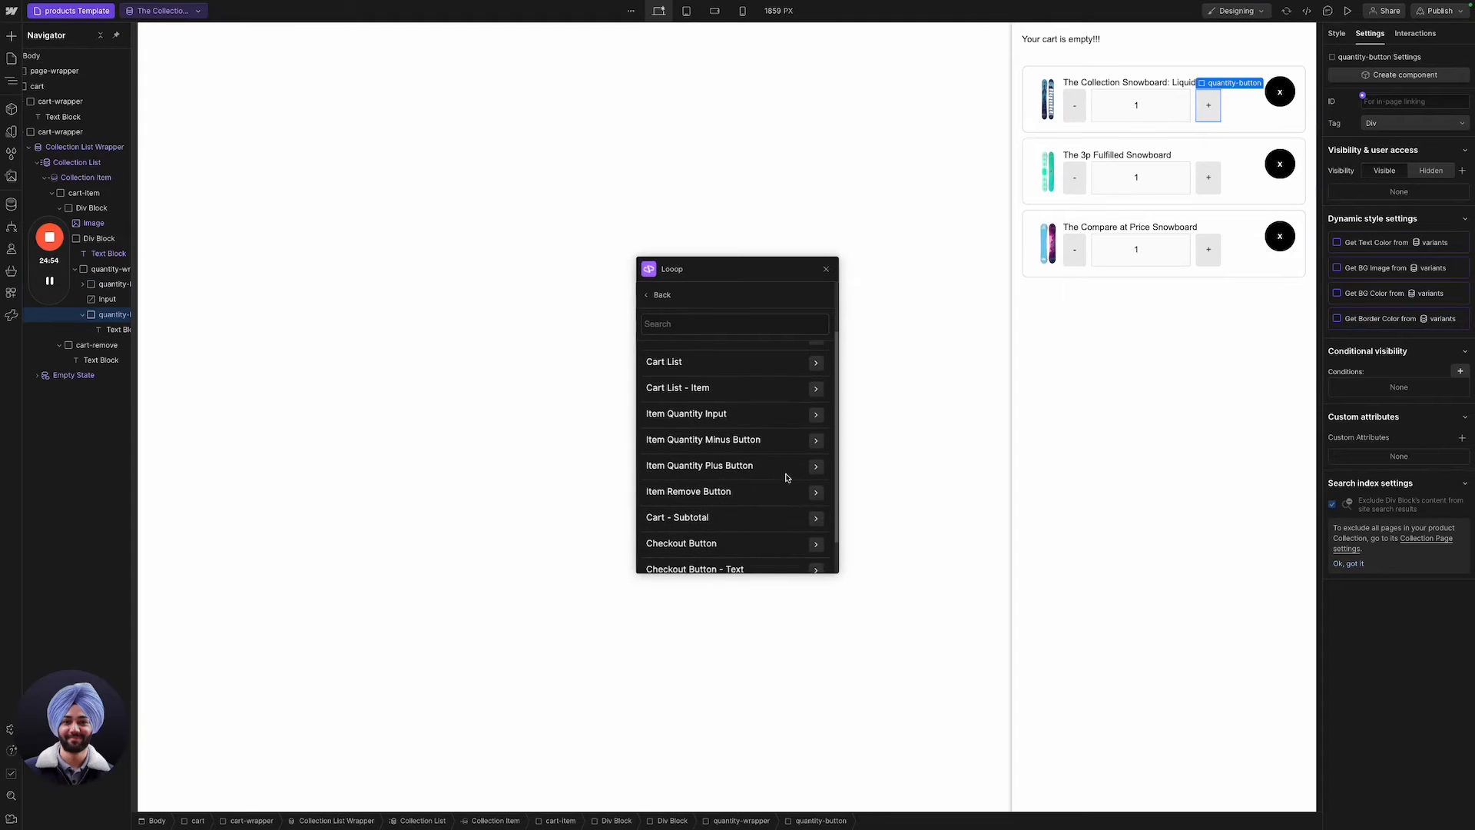
{"action": "left_click", "coordinate": [816, 466]}
{"action": "left_click", "coordinate": [793, 395]}
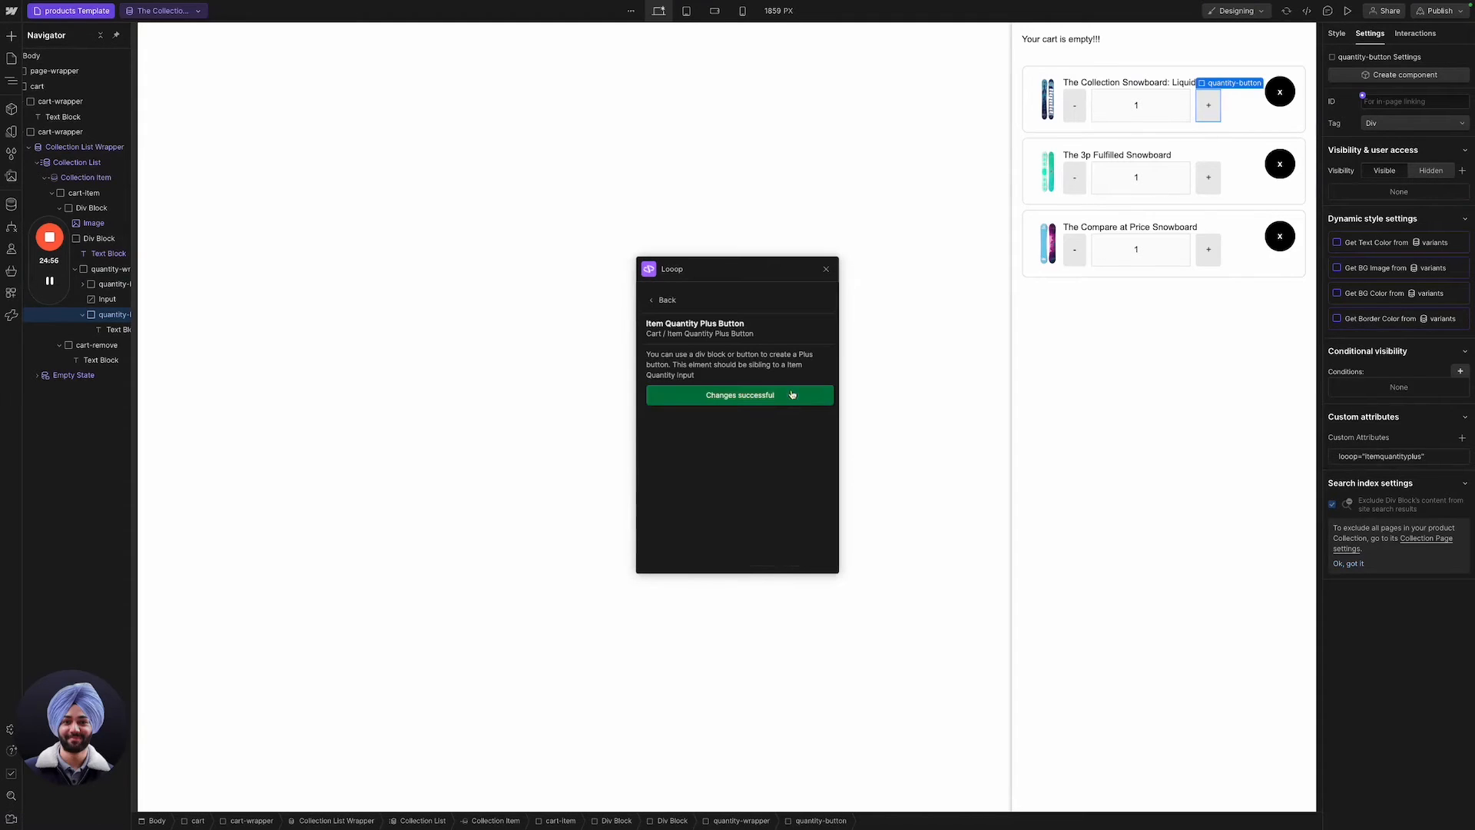
Apply the Looop Item Remove Button attribute to the cart-remove element of the cart item.
{"action": "left_click", "coordinate": [1285, 112]}
{"action": "left_click", "coordinate": [662, 300]}
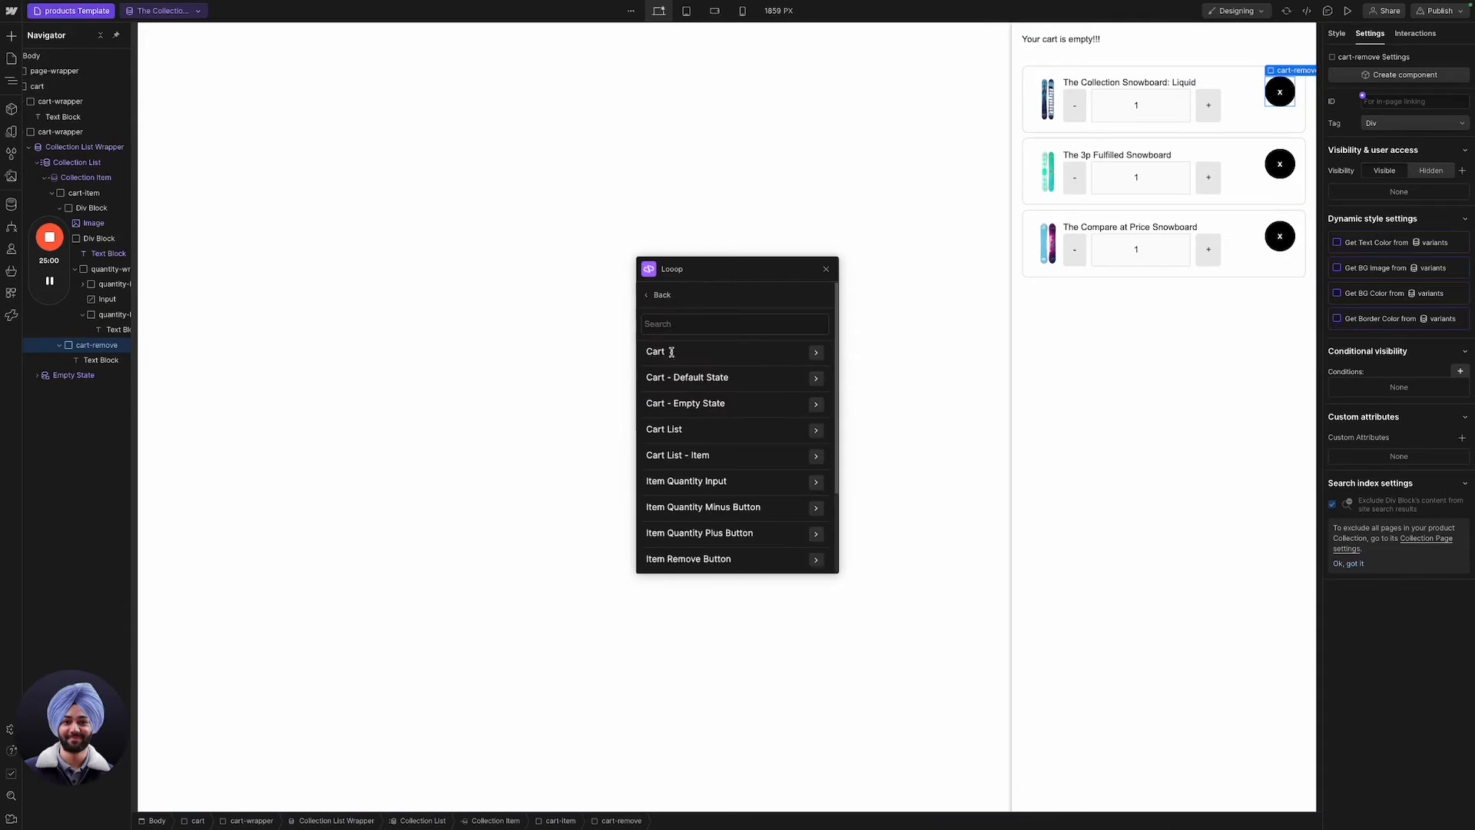
{"action": "scroll", "coordinate": [765, 507], "scroll_direction": "down", "scroll_amount": 1}
{"action": "left_click", "coordinate": [815, 540]}
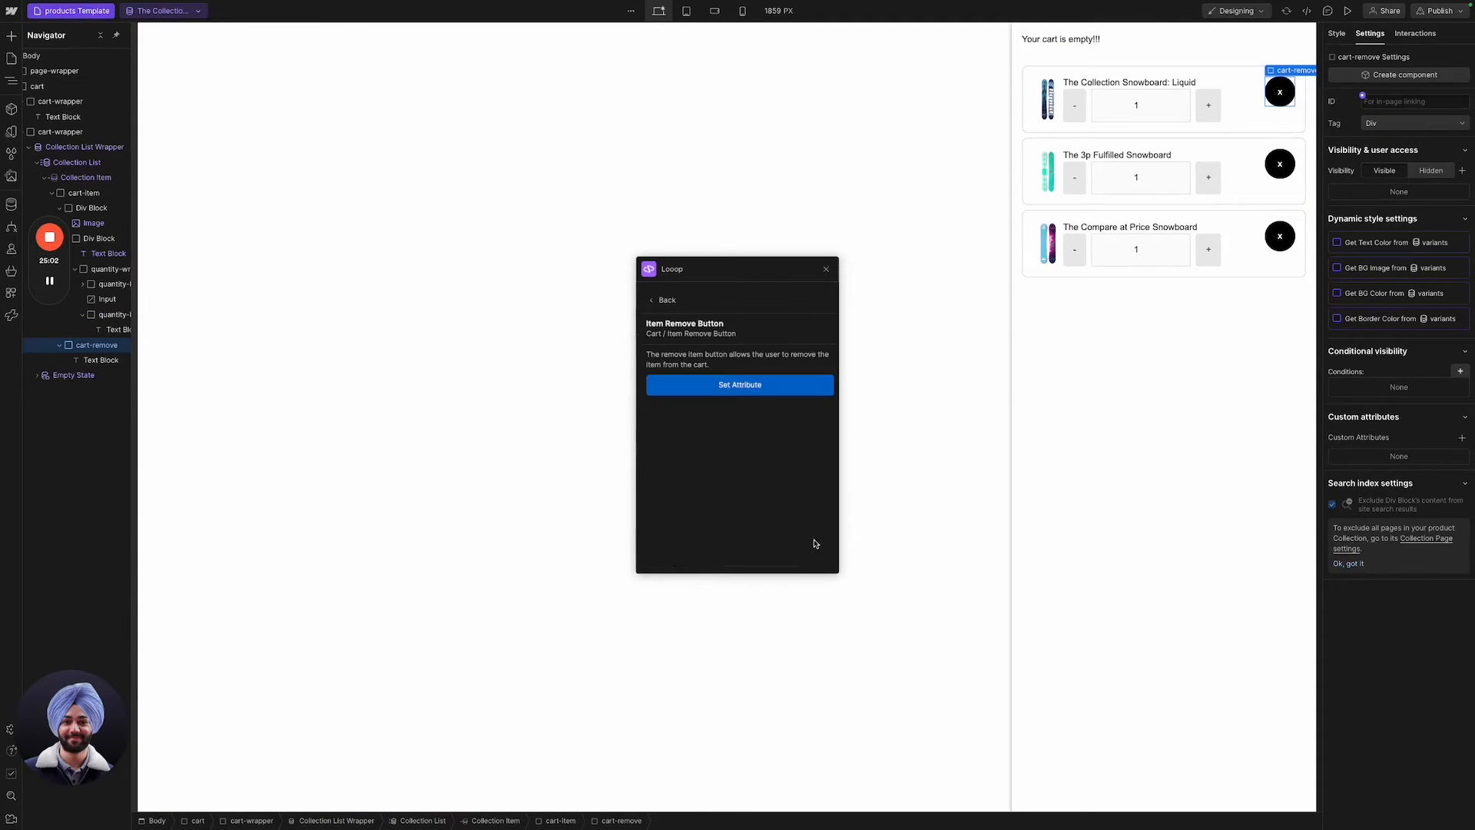
{"action": "left_click", "coordinate": [767, 393]}
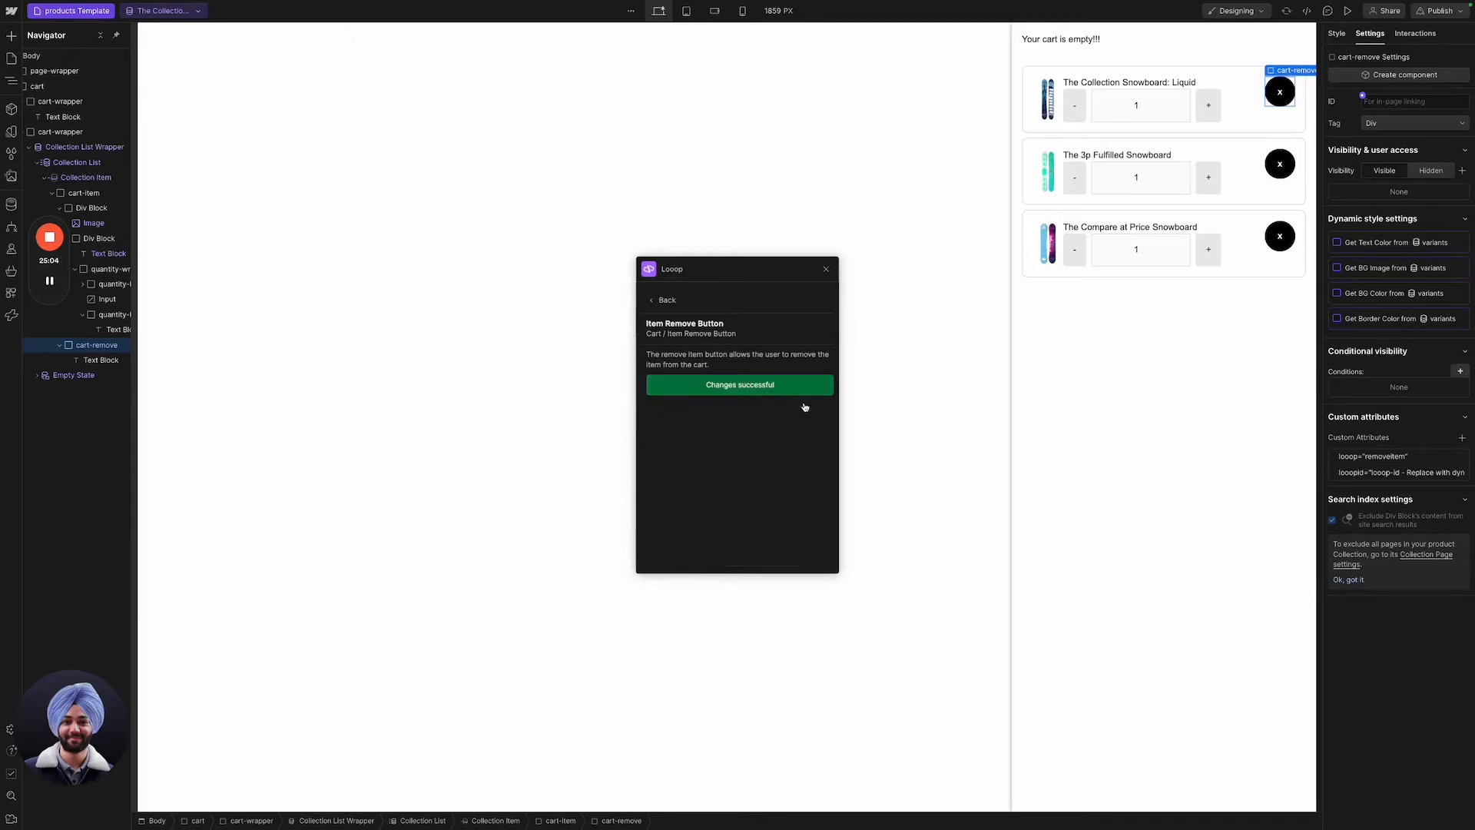
Connect the looopid custom attribute's value on cart-remove to the looop-id field of the variants collection.
{"action": "left_click", "coordinate": [1420, 474]}
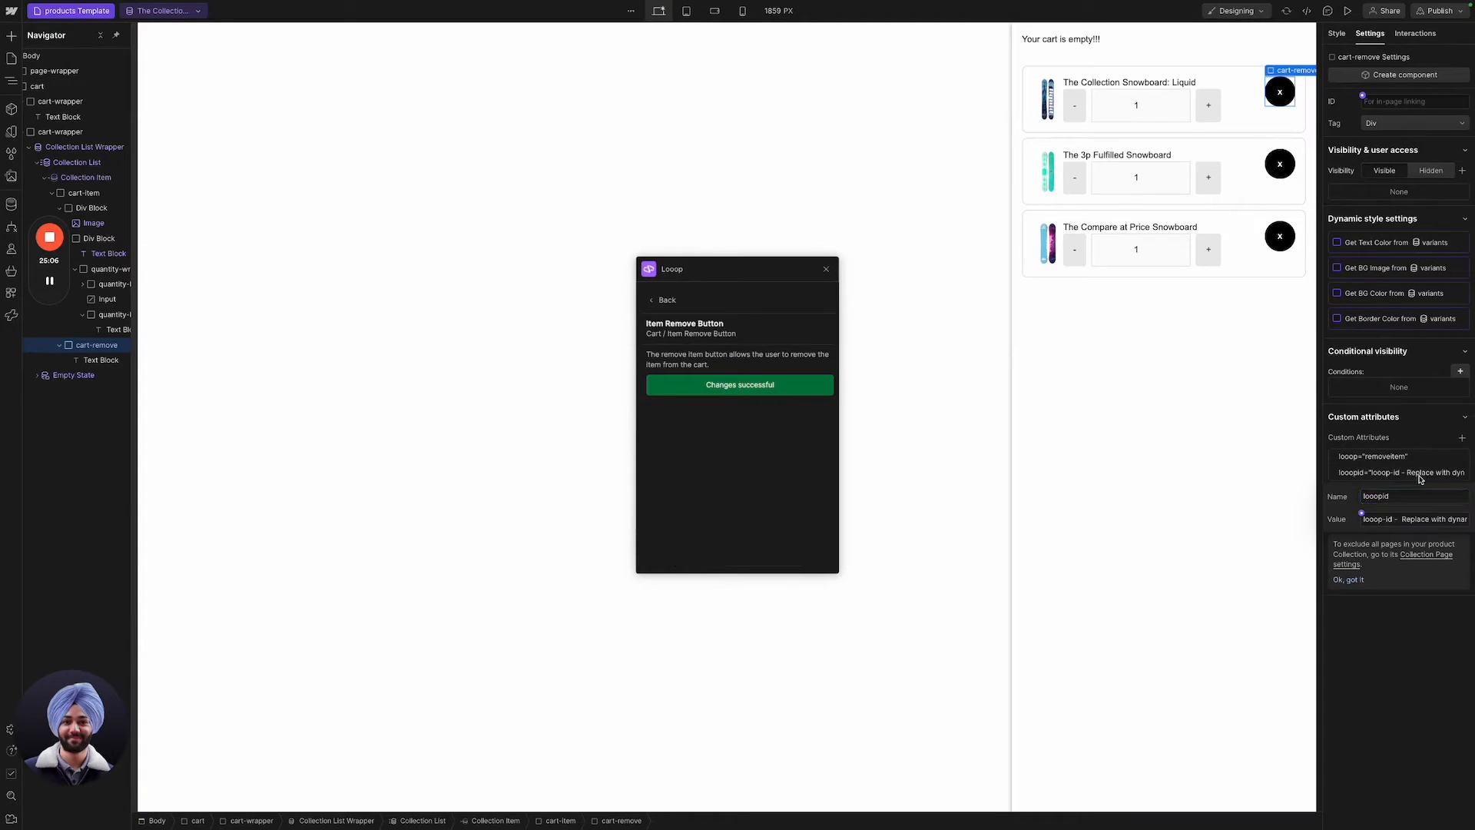
{"action": "left_click", "coordinate": [1362, 512]}
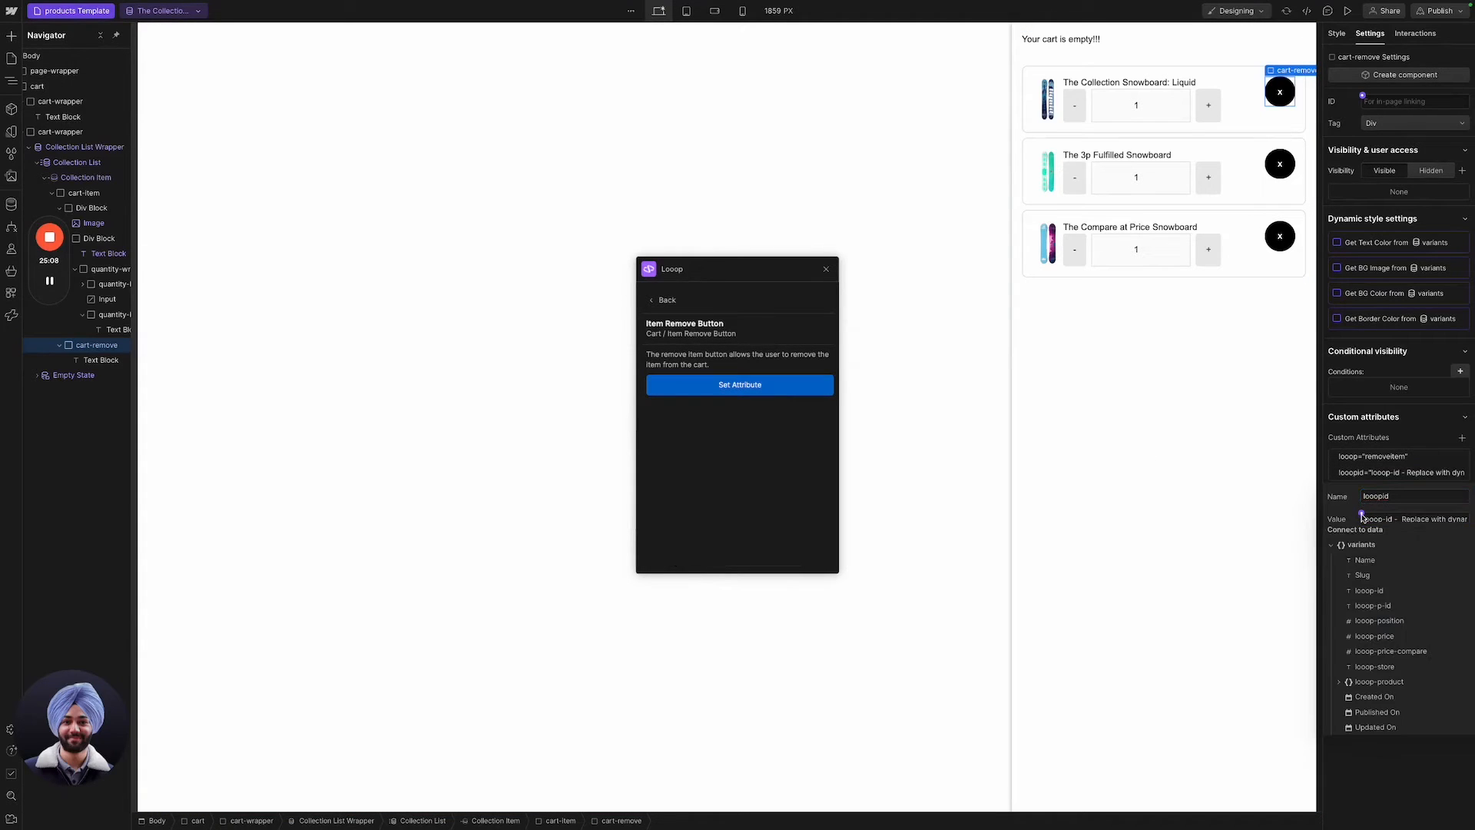
{"action": "left_click", "coordinate": [1380, 591]}
{"action": "left_click", "coordinate": [1413, 444]}
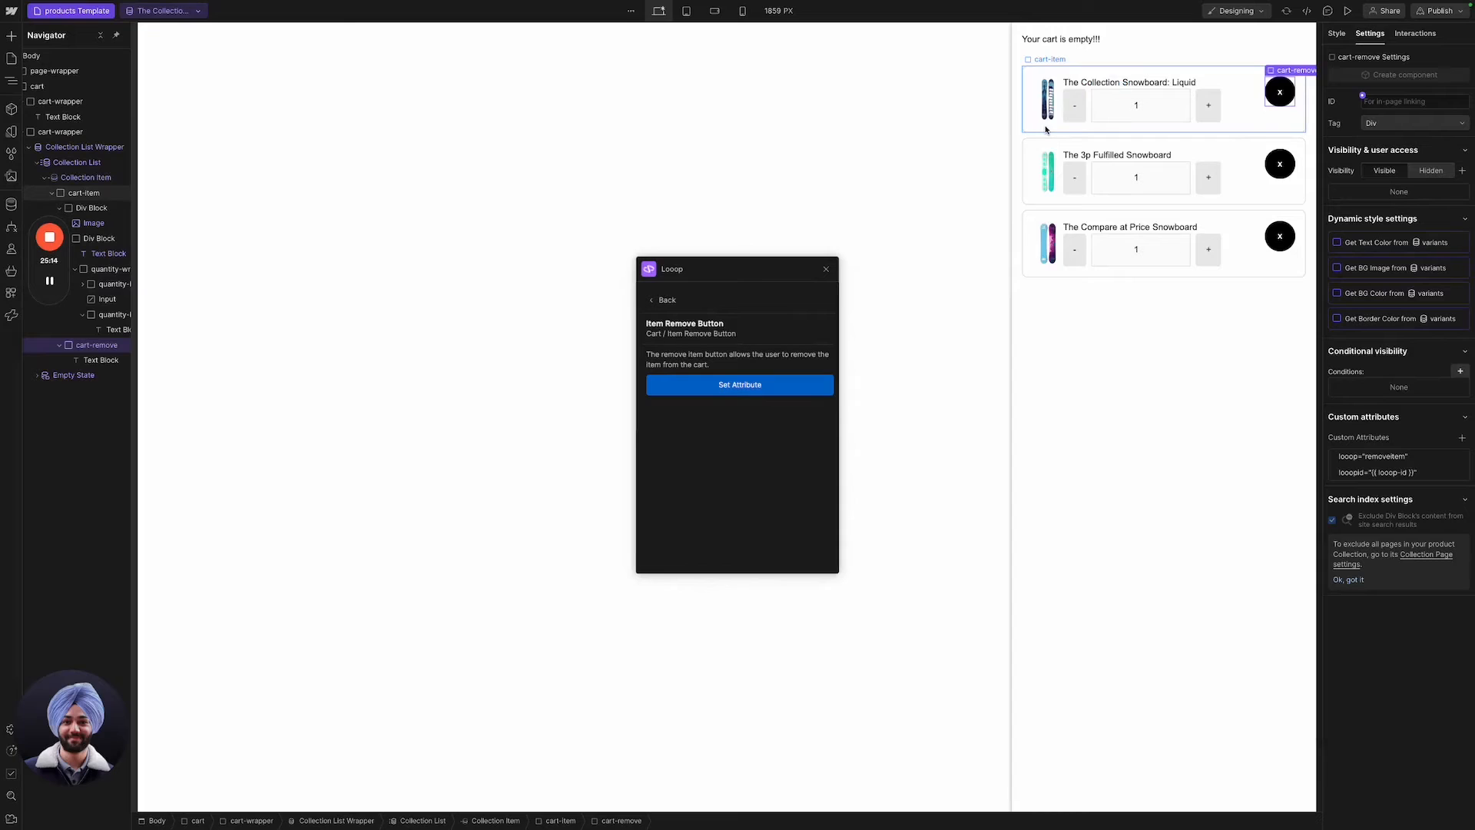
Review the quantity input's settings and the subtotal and checkout entries in the Looop cart attribute list.
{"action": "left_click", "coordinate": [1117, 108]}
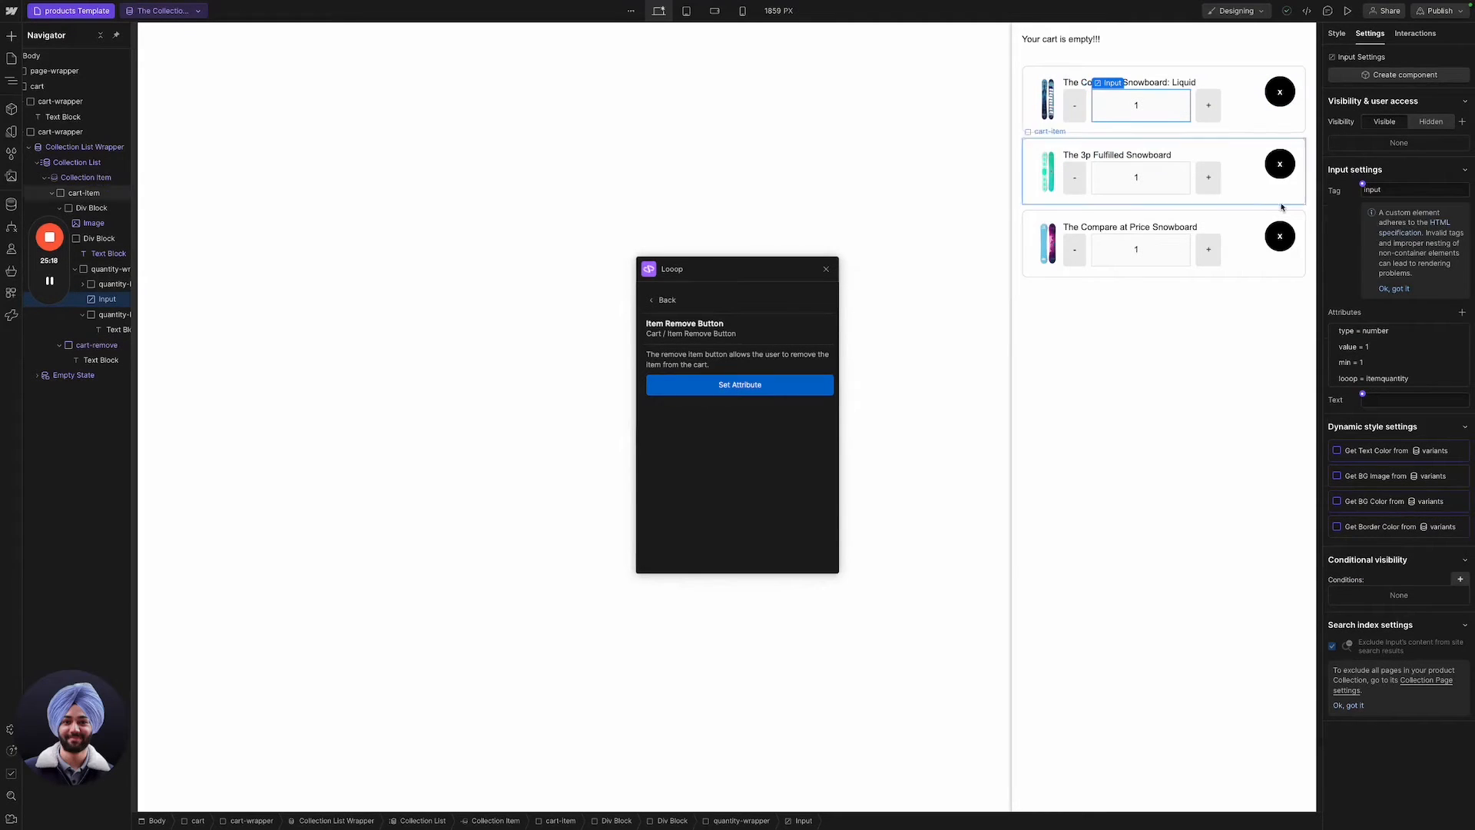
{"action": "left_click", "coordinate": [1096, 102]}
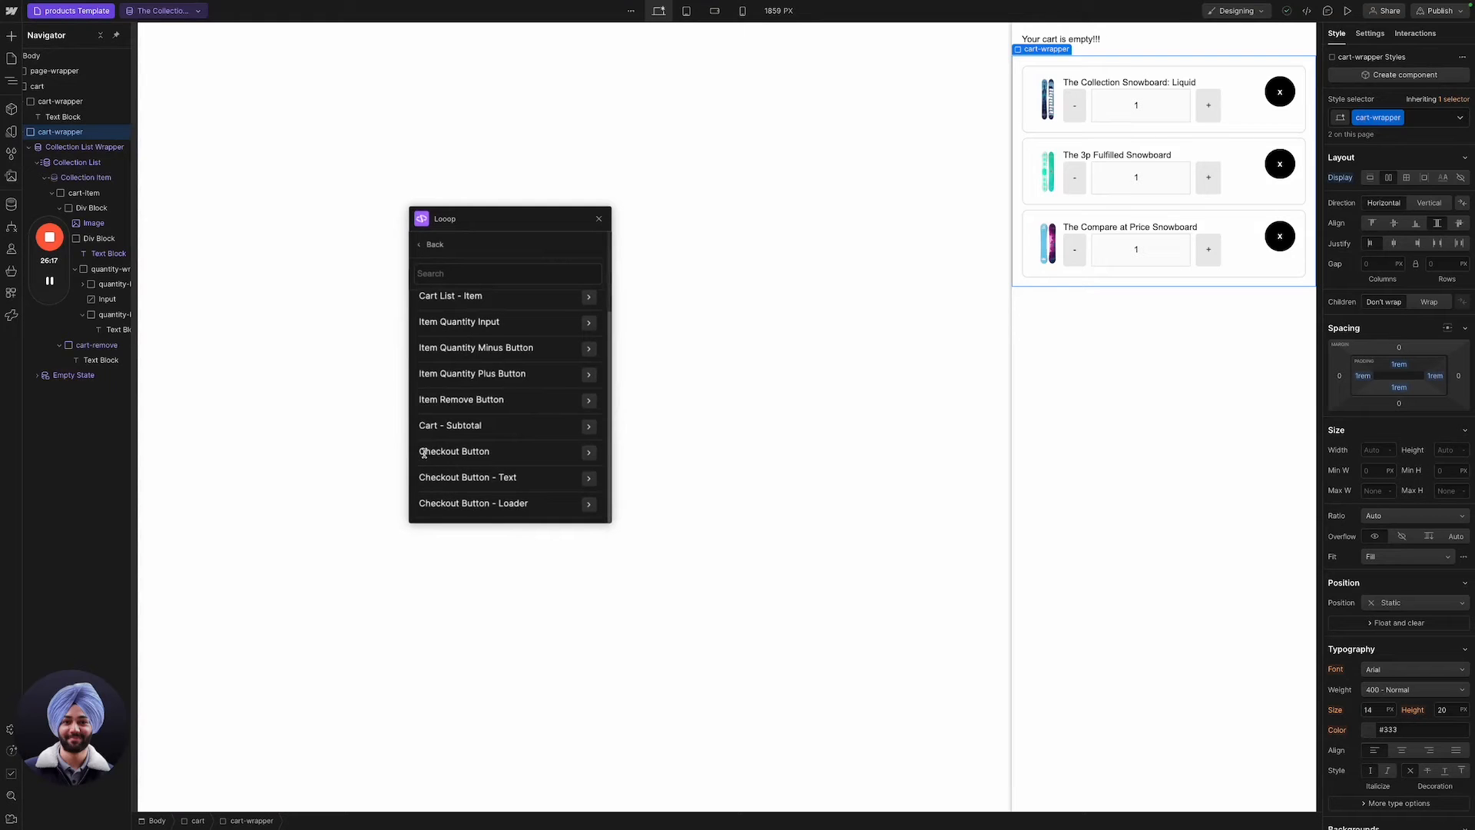
{"action": "left_click", "coordinate": [489, 454]}
{"action": "left_click", "coordinate": [435, 250]}
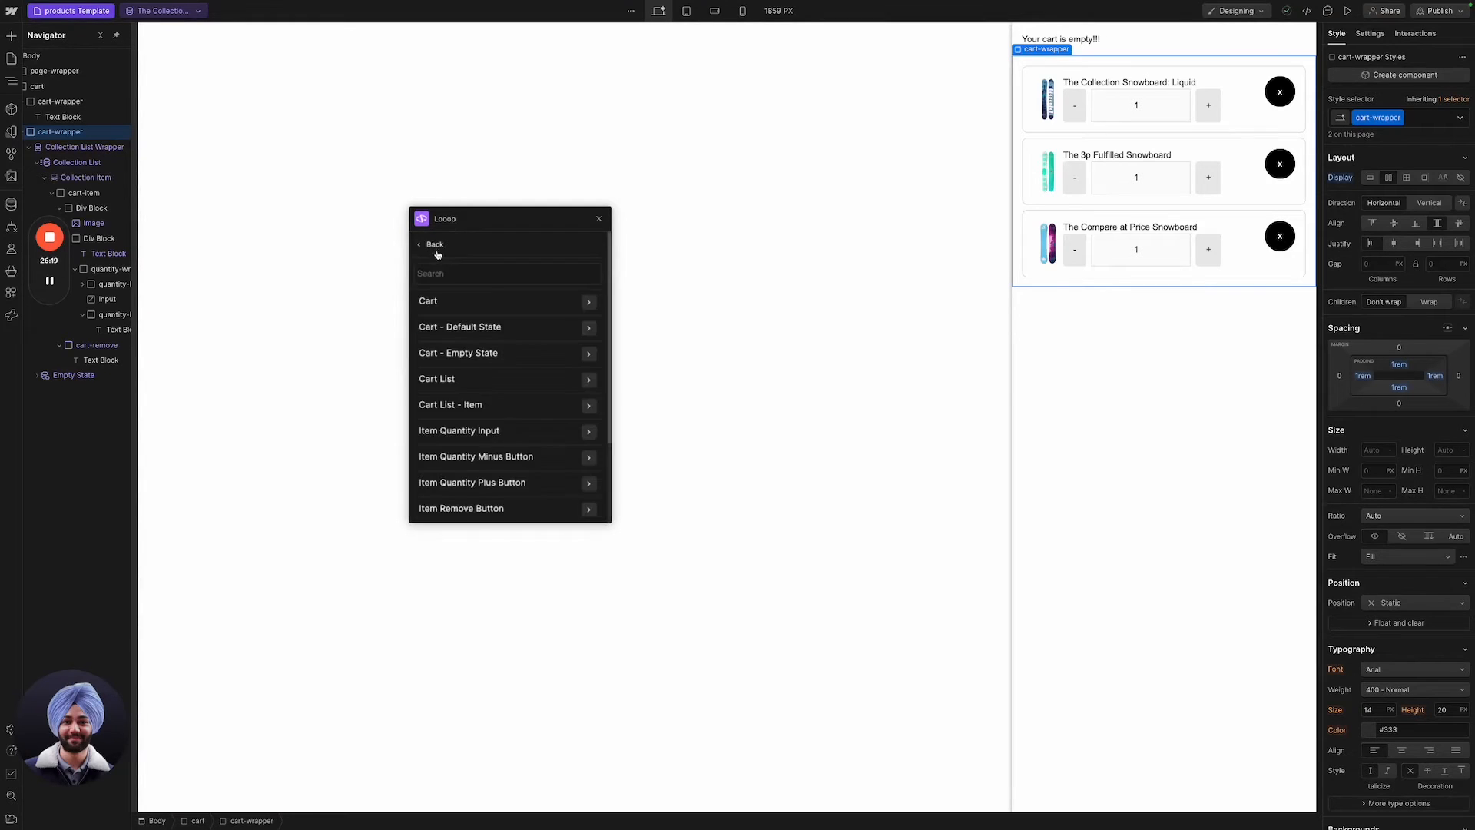
{"action": "scroll", "coordinate": [478, 488], "scroll_direction": "down", "scroll_amount": 3}
{"action": "left_click_drag", "start_coordinate": [452, 505], "coordinate": [528, 505]}
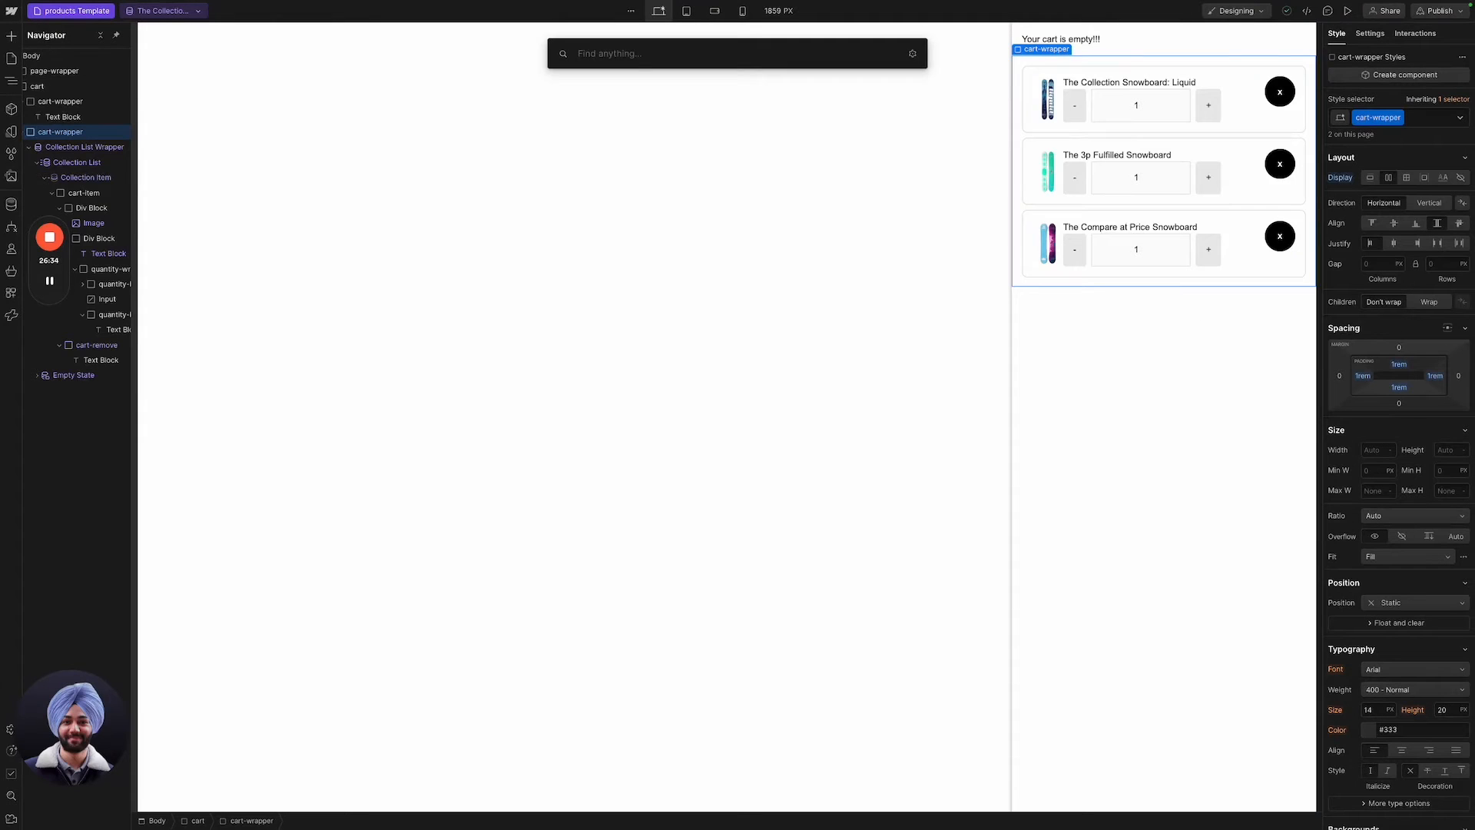
Add a Div Block inside the lower cart-wrapper and give it the new class cart-action.
{"action": "type", "text": "di"}
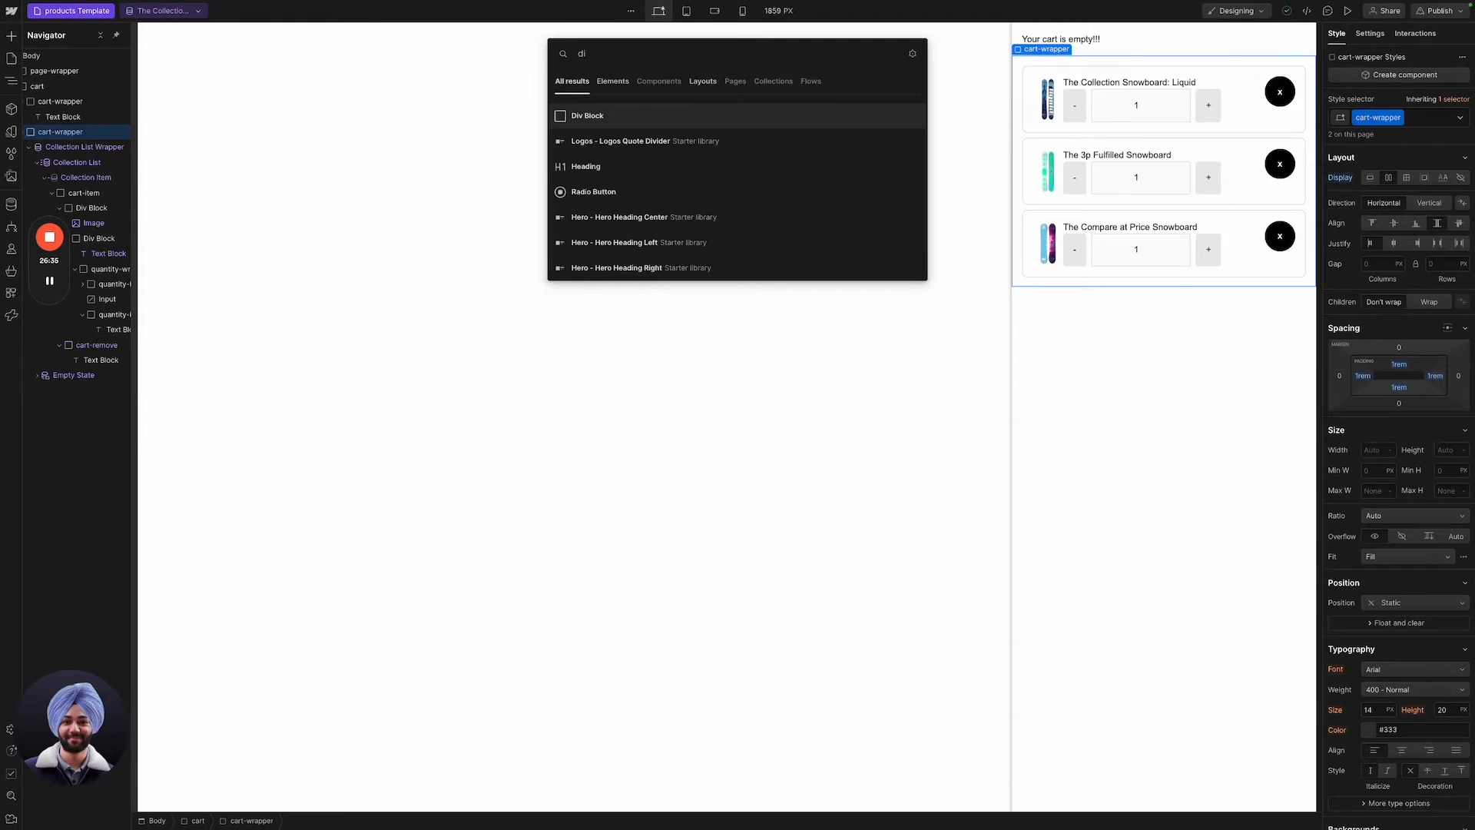
{"action": "key", "text": "Return"}
{"action": "type", "text": "cart-actiop"}
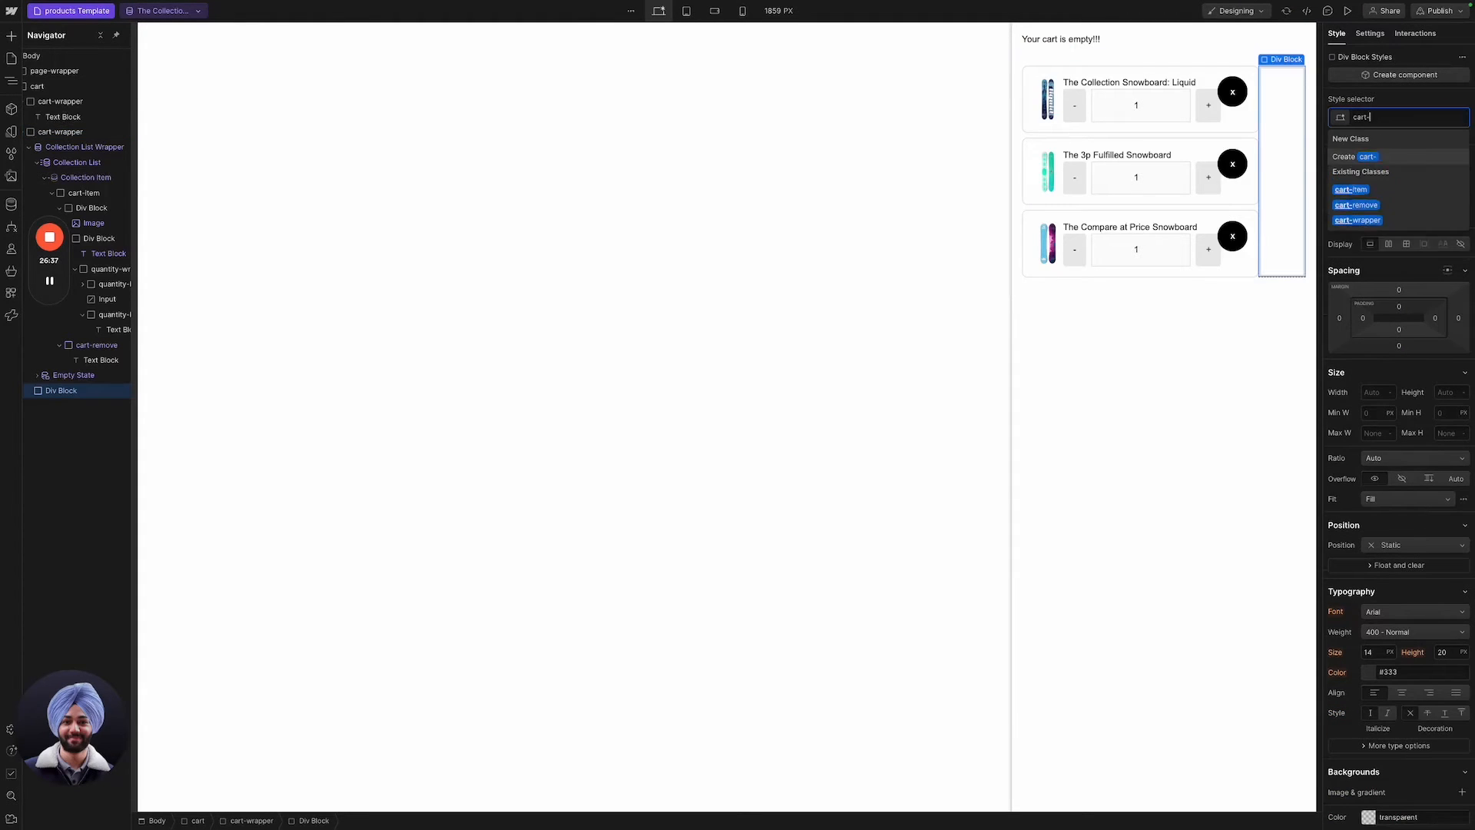
{"action": "key", "text": "BackSpace"}
{"action": "key", "text": "BackSpace"}
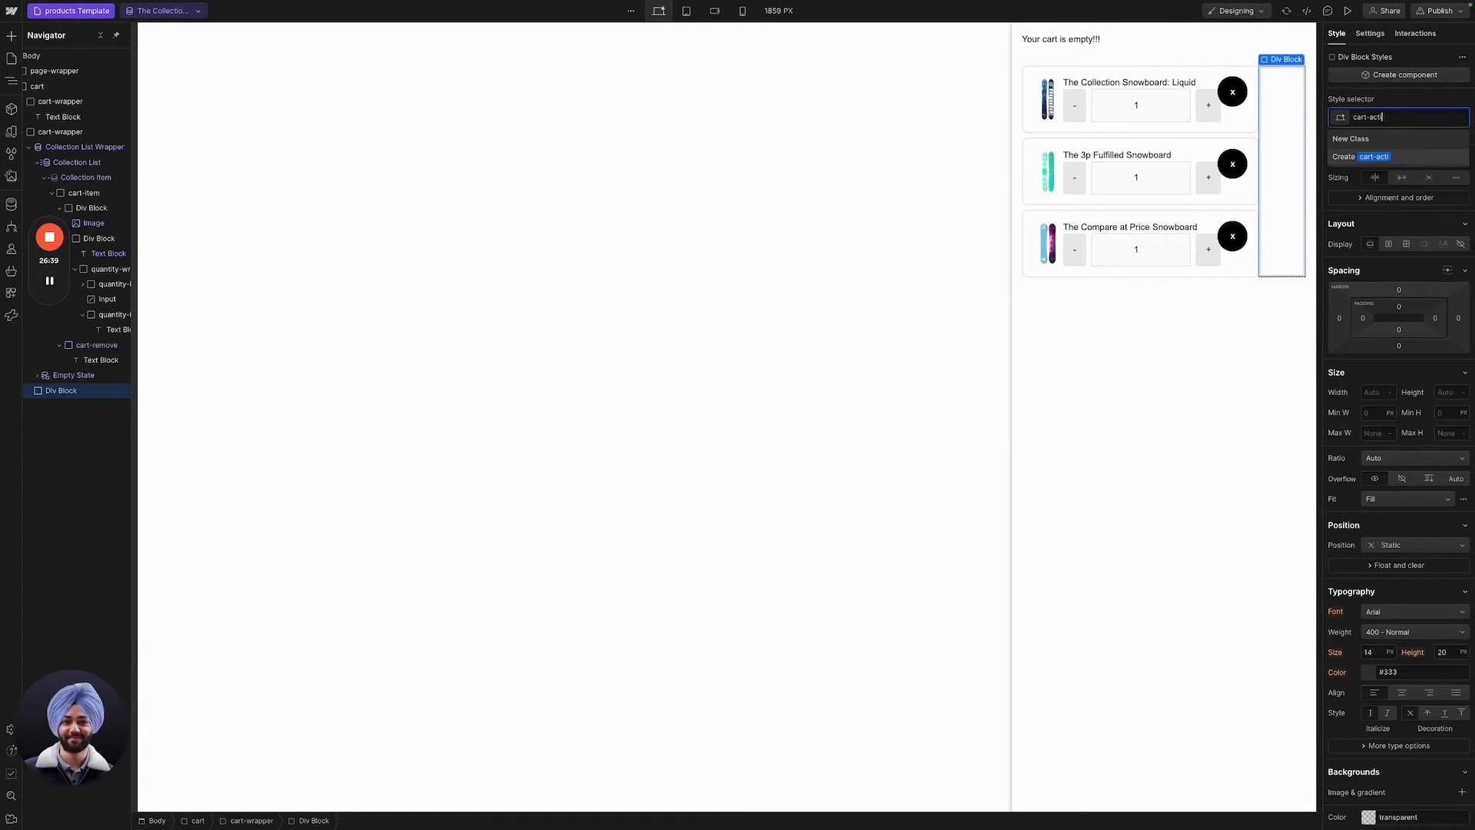
{"action": "type", "text": "on"}
{"action": "key", "text": "Return"}
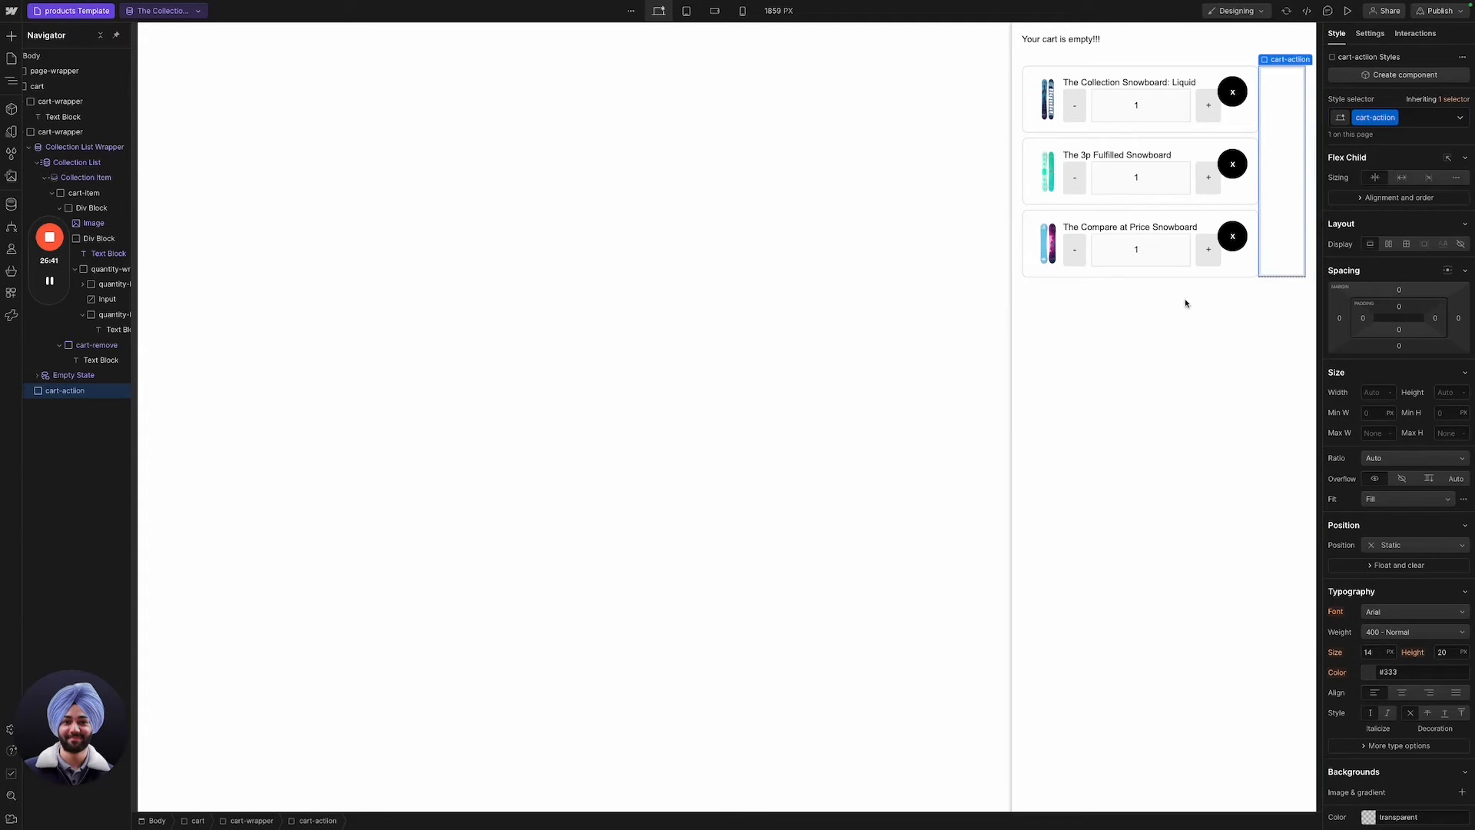
Set the cart-wrapper's flex direction to vertical so cart-action sits below the collection list.
{"action": "left_click", "coordinate": [1017, 238]}
{"action": "left_click", "coordinate": [1429, 202]}
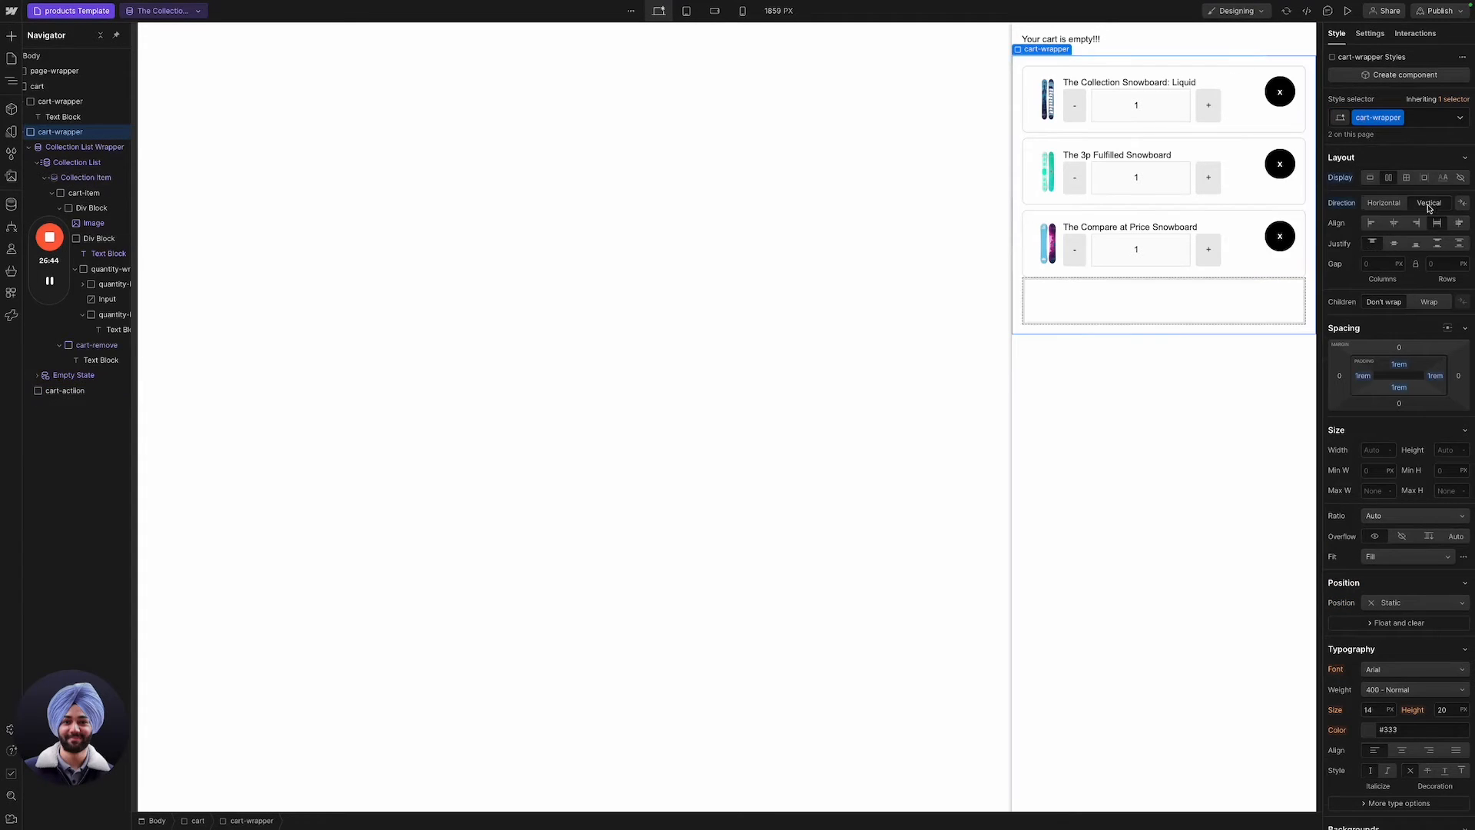
{"action": "left_click", "coordinate": [1048, 301]}
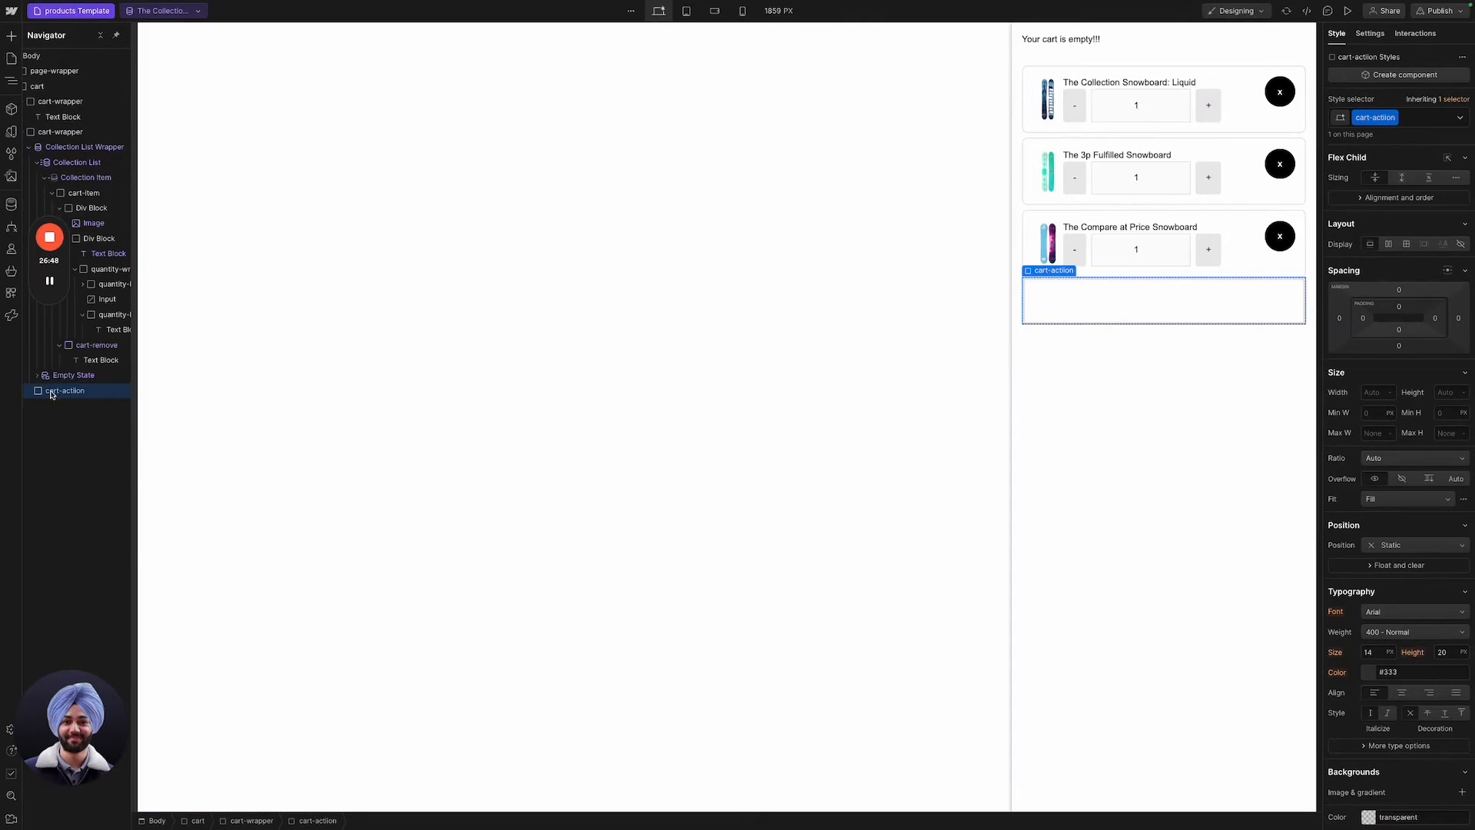
{"action": "left_click", "coordinate": [60, 133]}
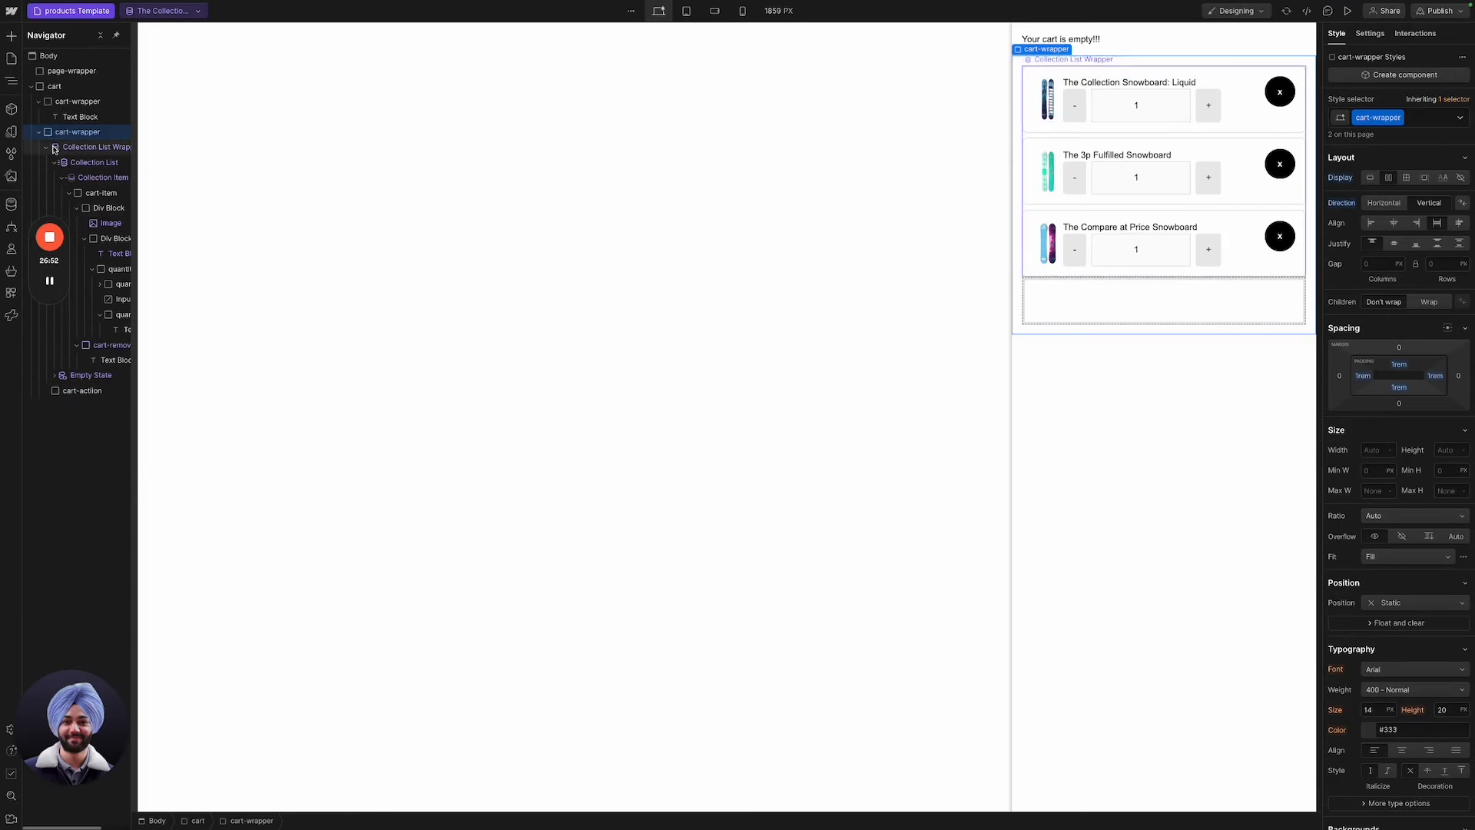
Add a Text Block inside cart-action and give it the new class subtotal.
{"action": "left_click", "coordinate": [85, 390]}
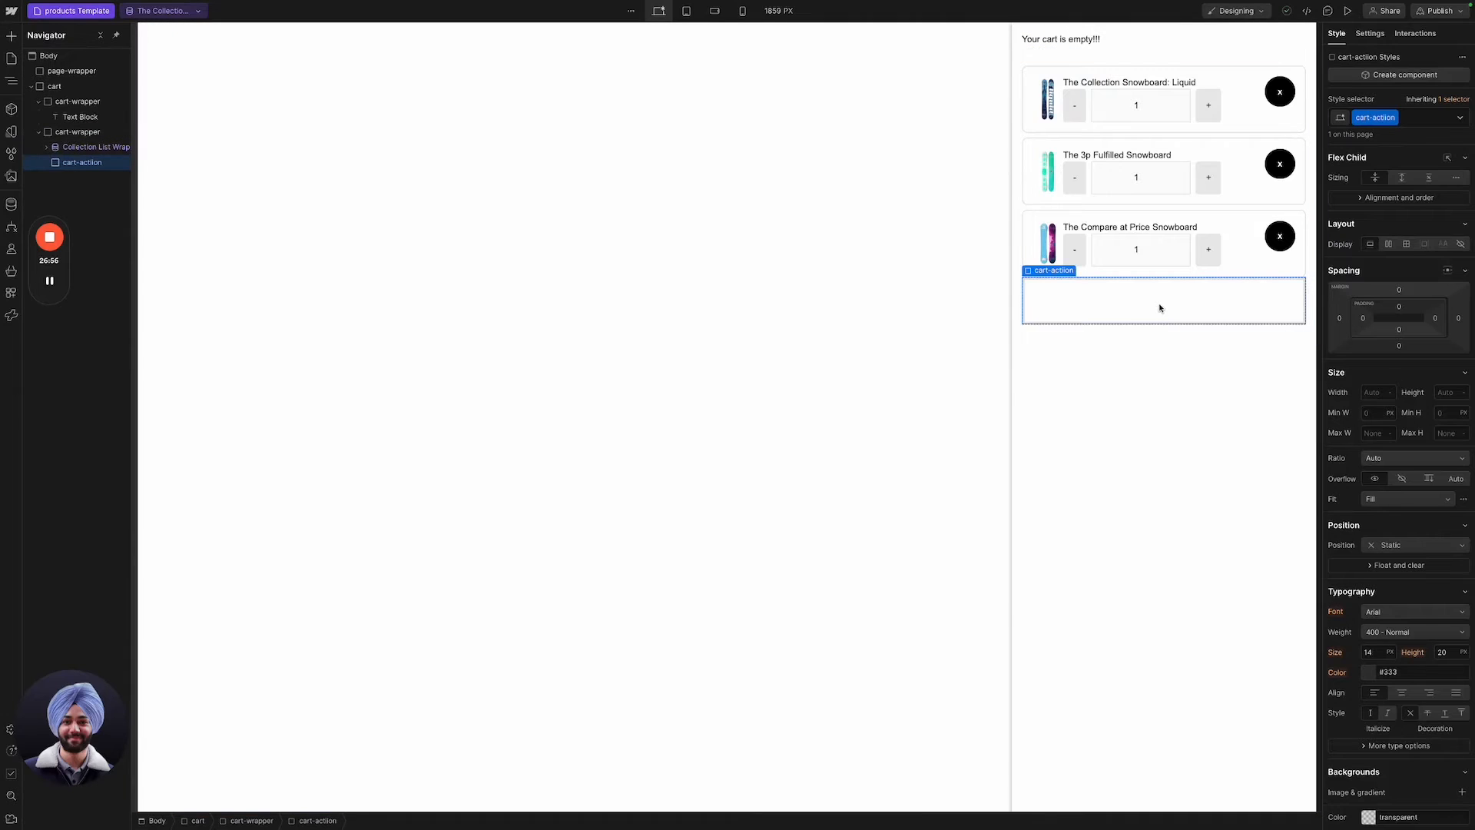
{"action": "key", "text": "ctrl+k"}
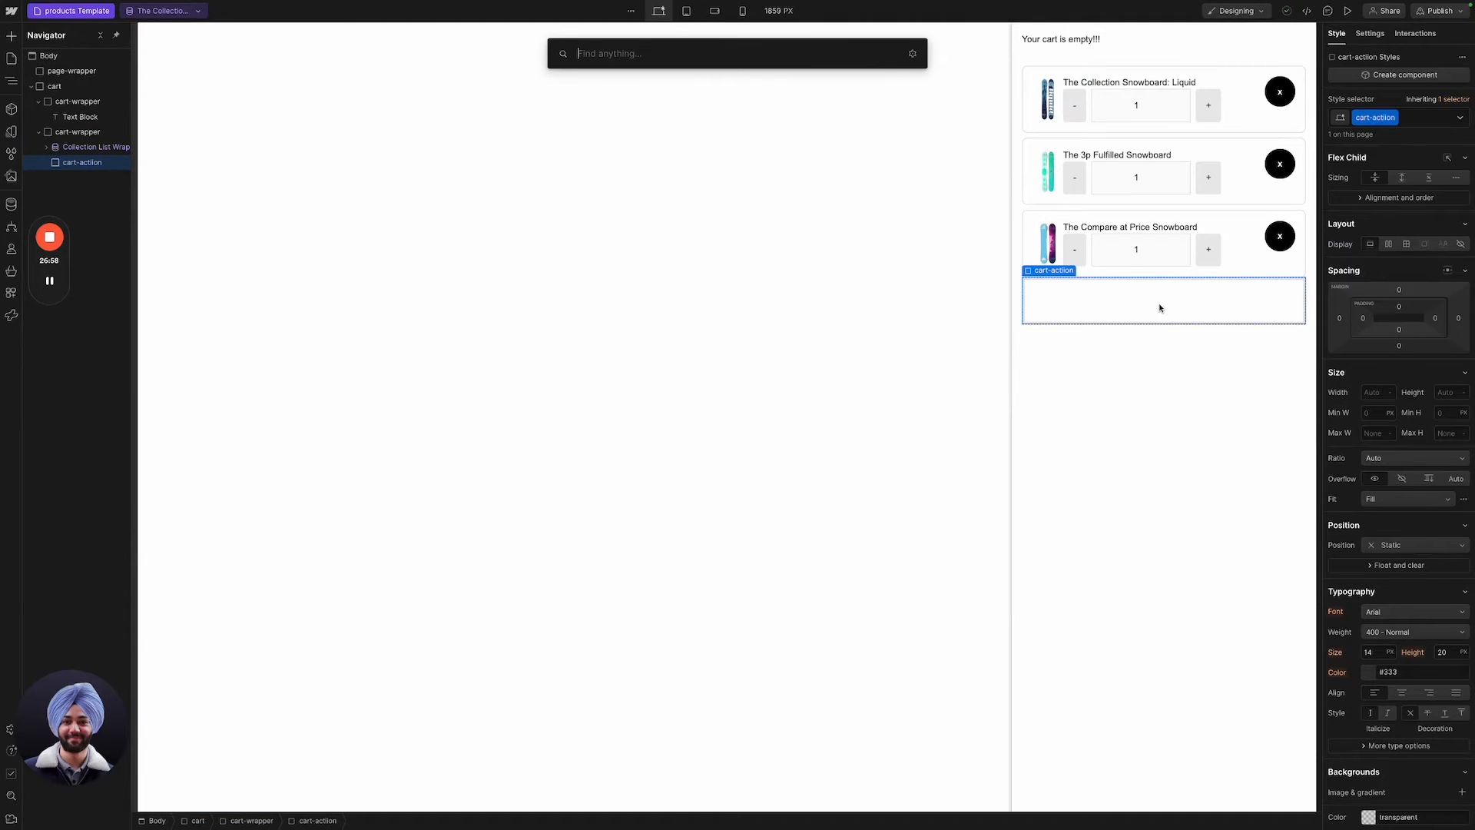
{"action": "type", "text": "text"}
{"action": "key", "text": "Down"}
{"action": "key", "text": "Return"}
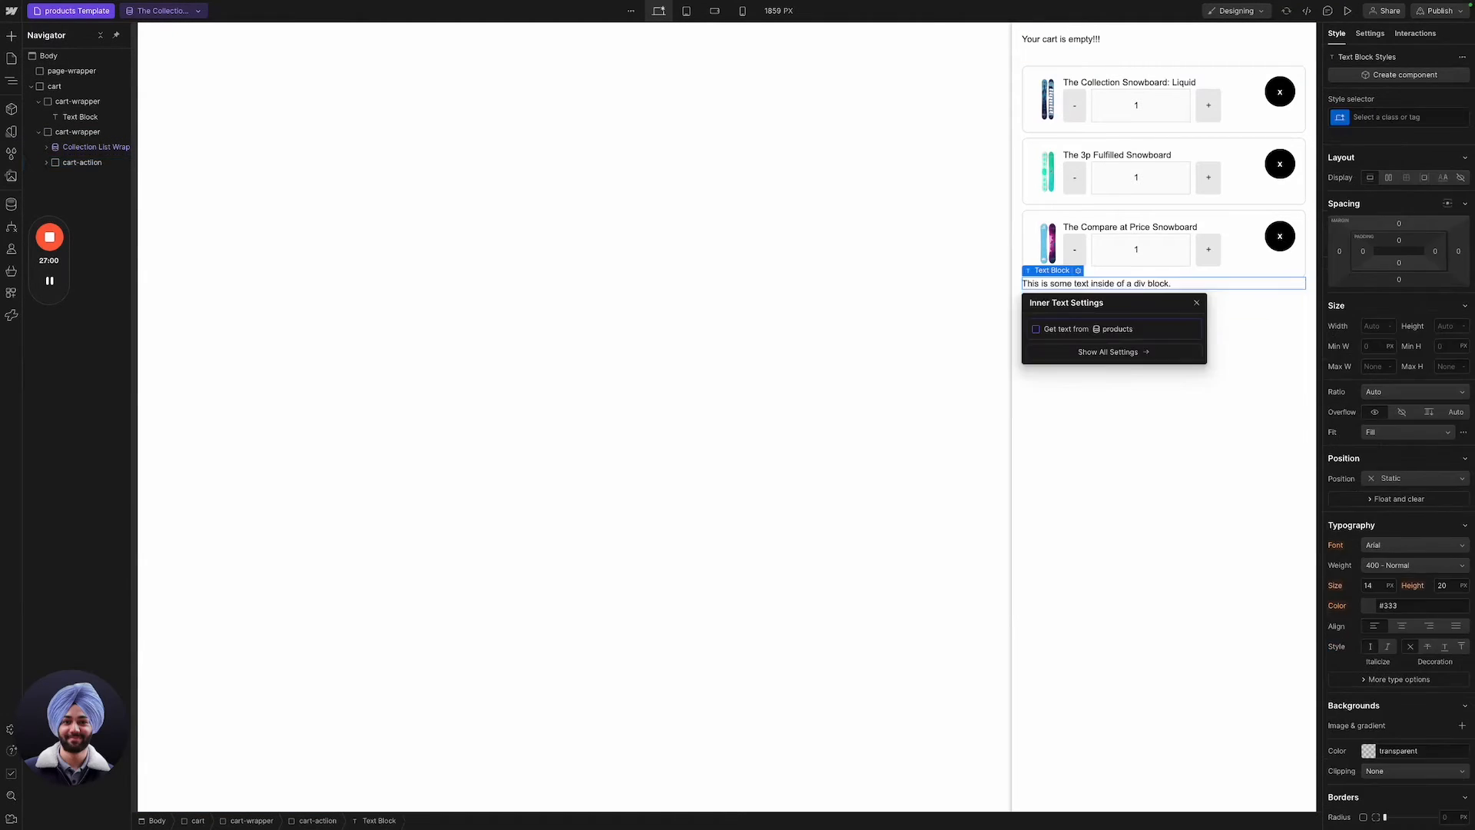
{"action": "key", "text": "ctrl+Return"}
{"action": "type", "text": "substotal"}
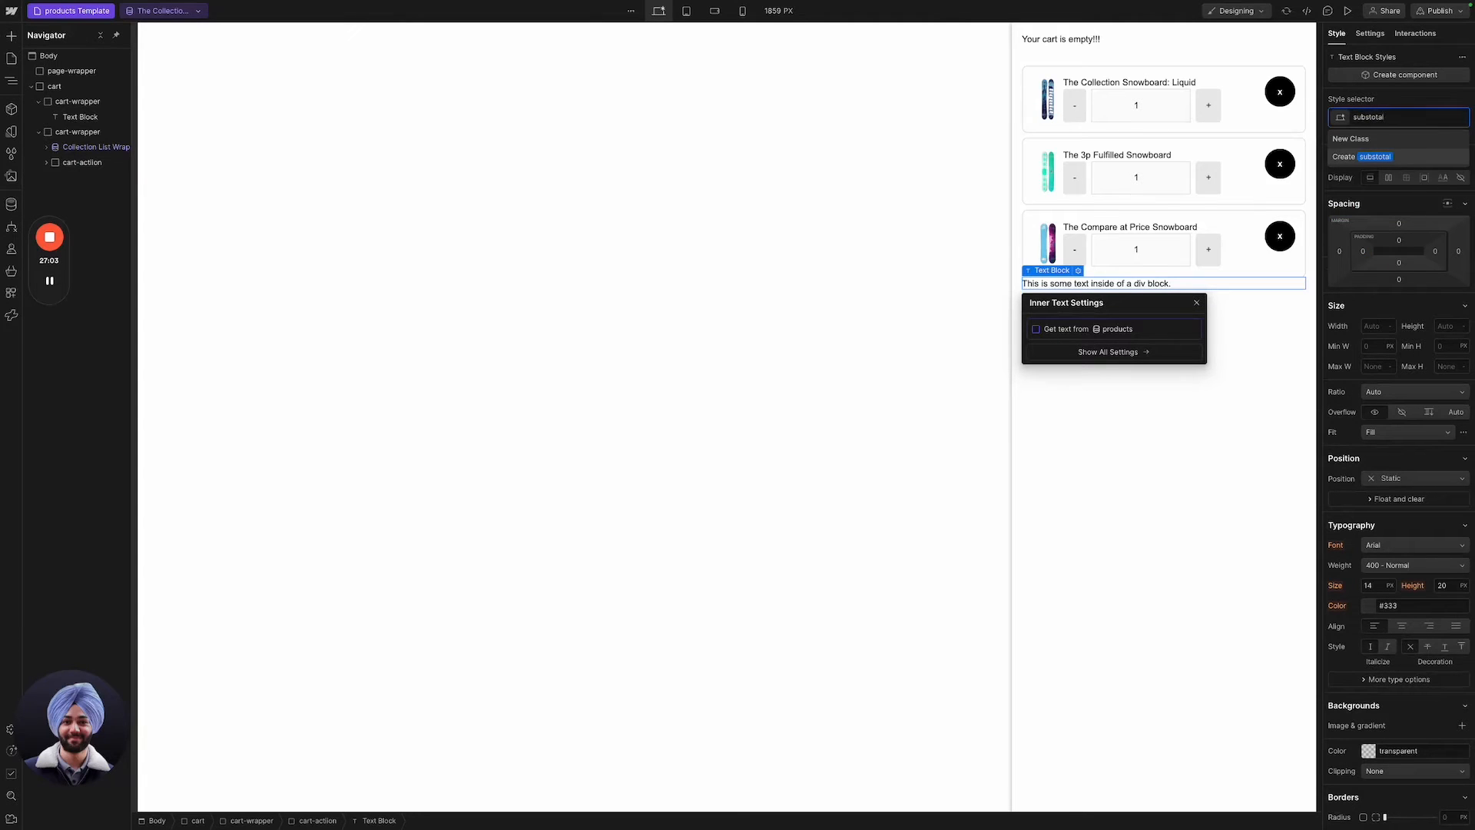
{"action": "key", "text": "Return"}
Style the subtotal class with 700 - Bold weight and a font size of 1.5 rem.
{"action": "scroll", "coordinate": [1391, 500], "scroll_direction": "down", "scroll_amount": 2}
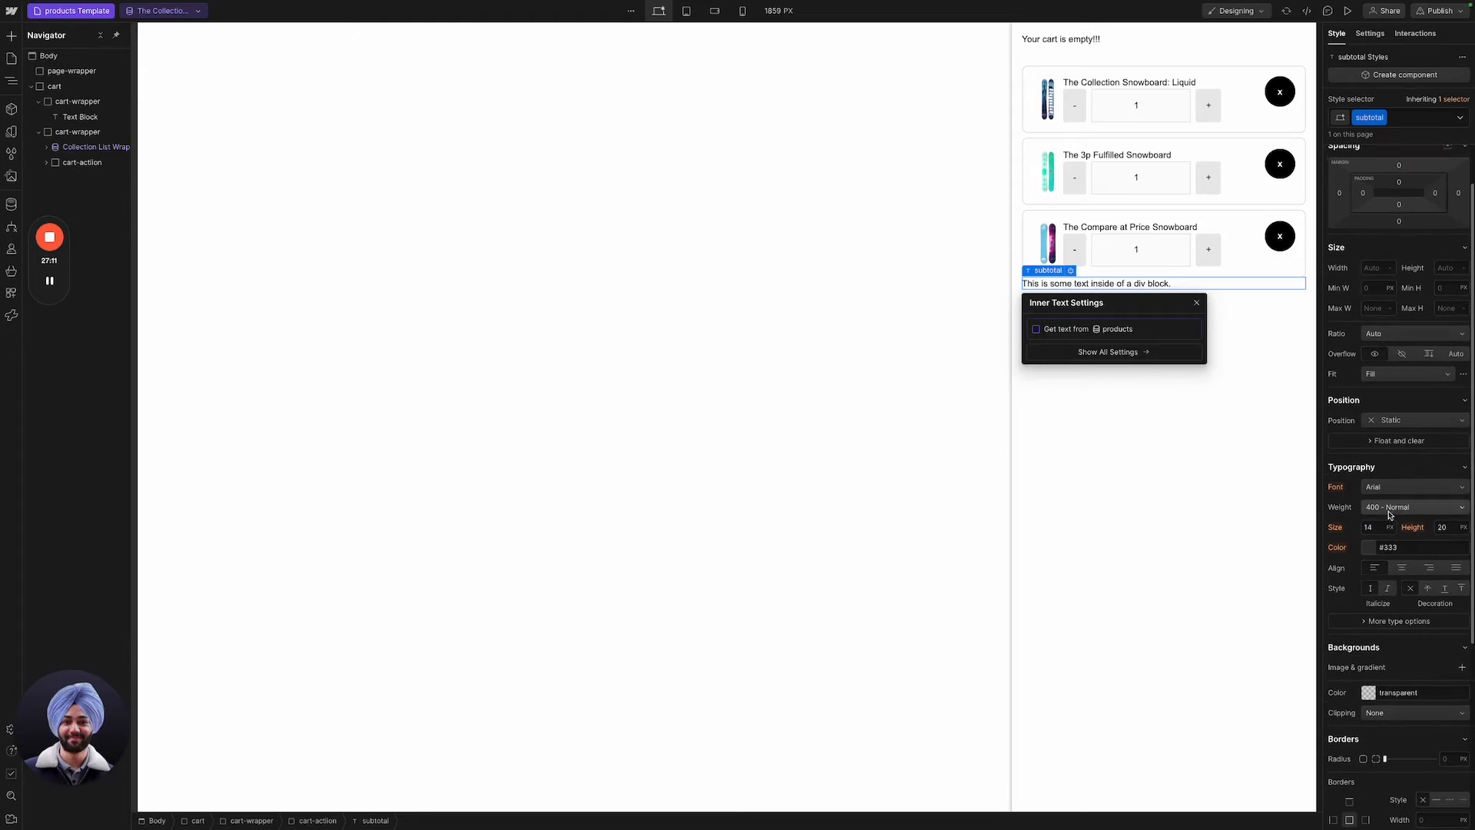
{"action": "left_click", "coordinate": [1391, 513]}
{"action": "left_click", "coordinate": [1394, 550]}
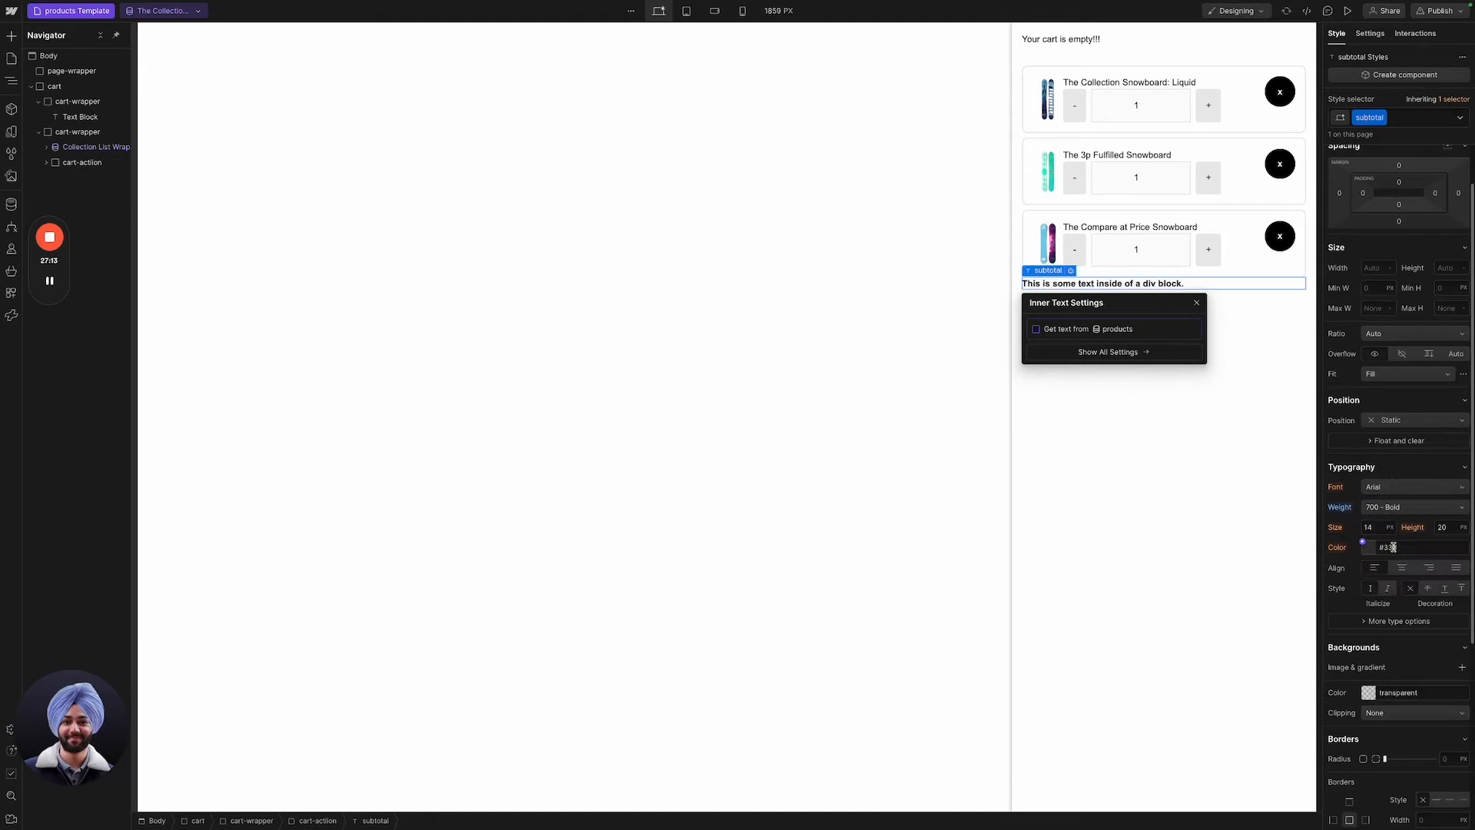
{"action": "scroll", "coordinate": [1390, 537], "scroll_direction": "down", "scroll_amount": 1}
{"action": "left_click", "coordinate": [1375, 513]}
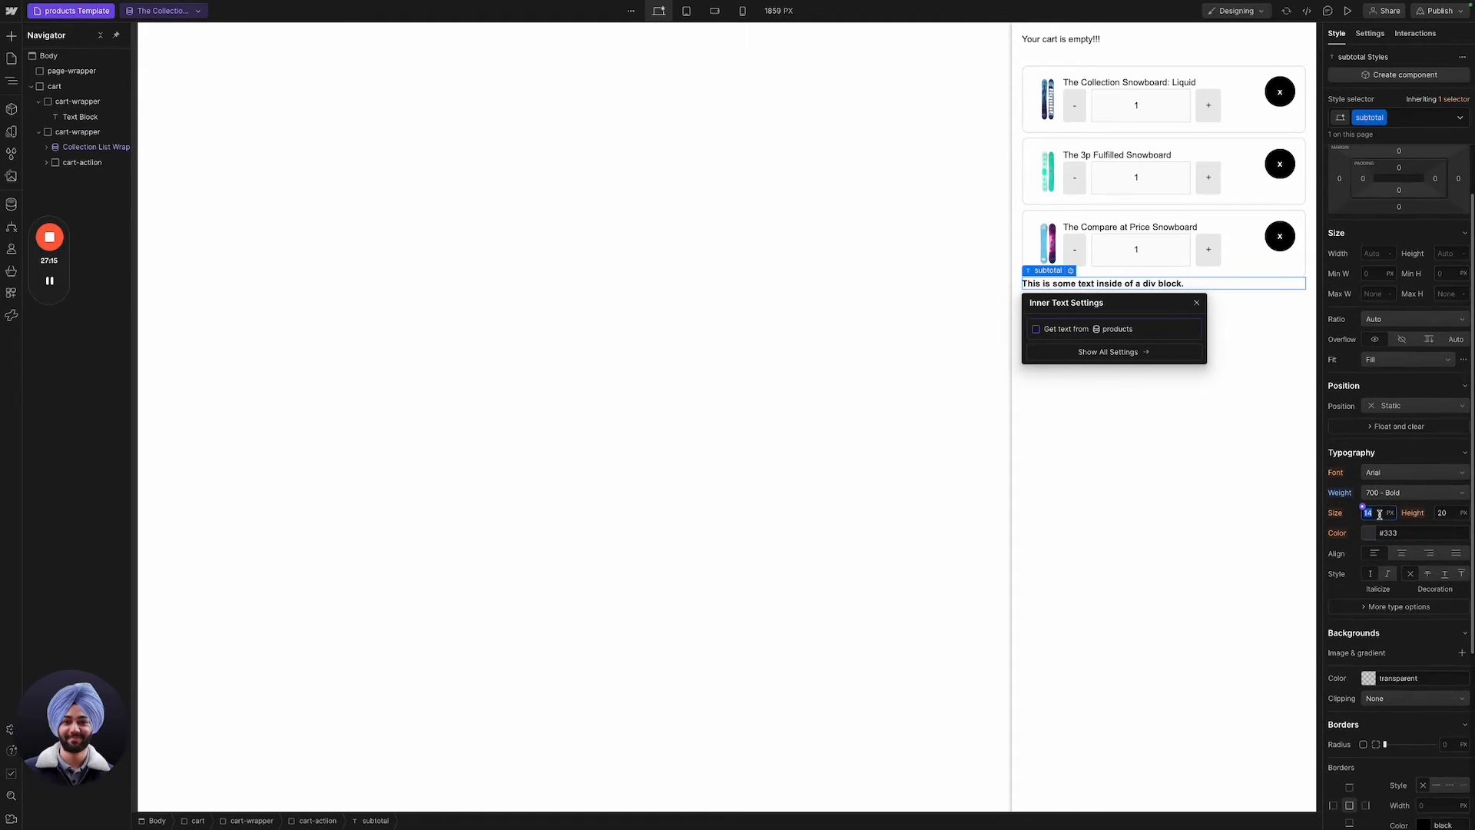
{"action": "type", "text": "1.5rem"}
{"action": "key", "text": "Return"}
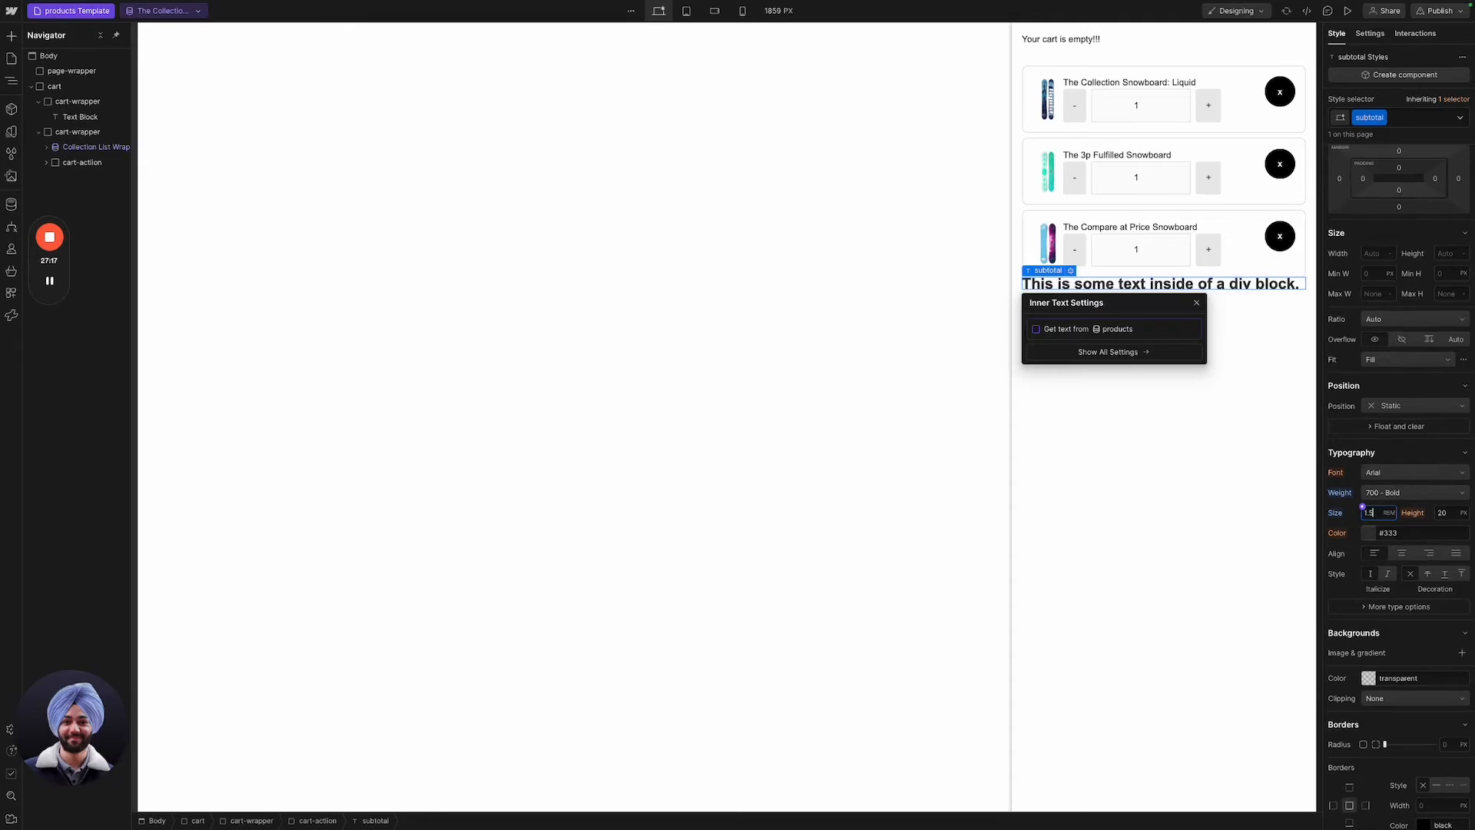
Duplicate the subtotal text block and set the subtotal class's line height to 1.5.
{"action": "left_click", "coordinate": [1186, 284]}
{"action": "key", "text": "ctrl+d"}
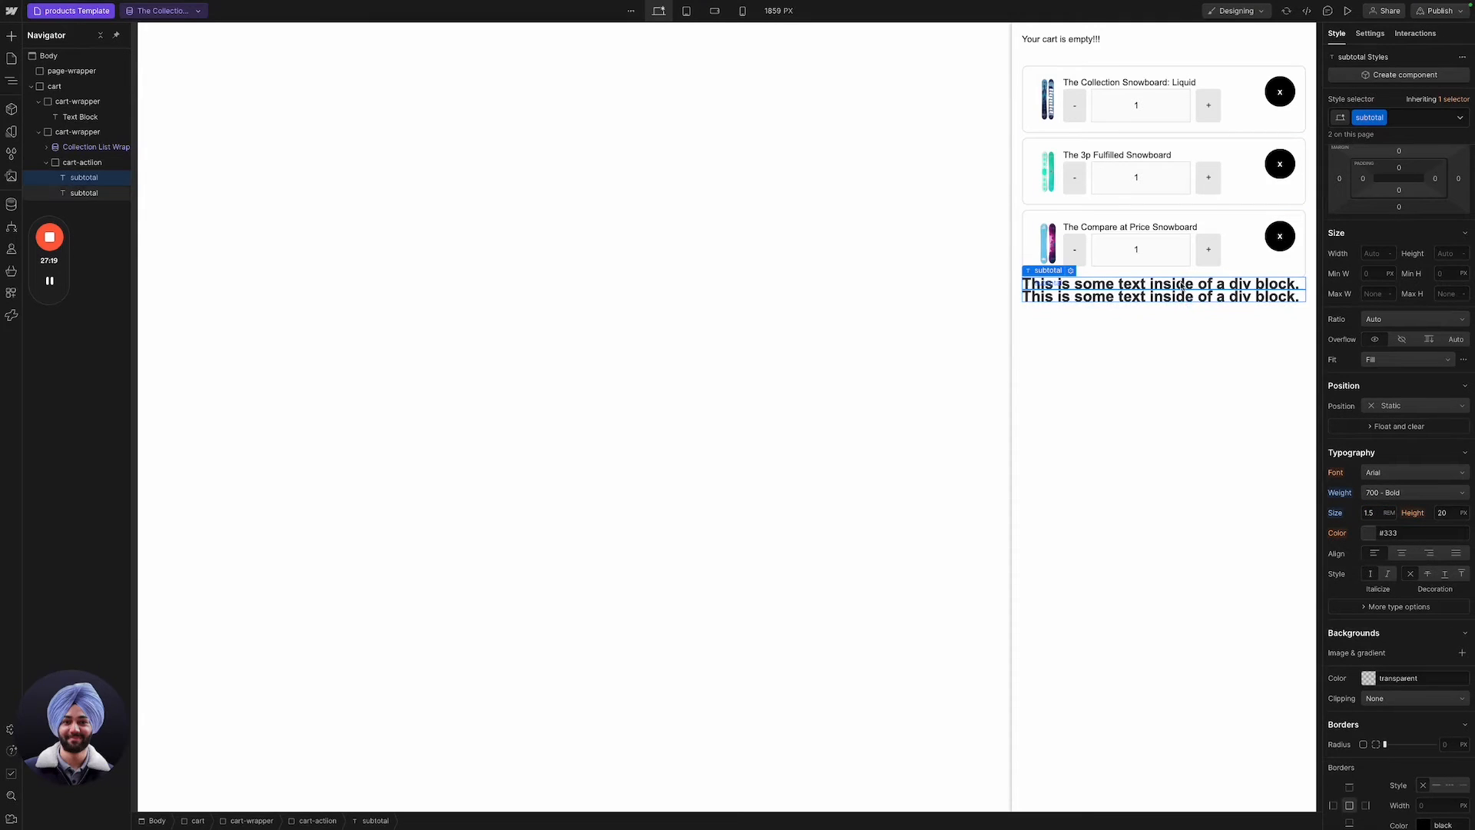
{"action": "left_click", "coordinate": [1447, 514]}
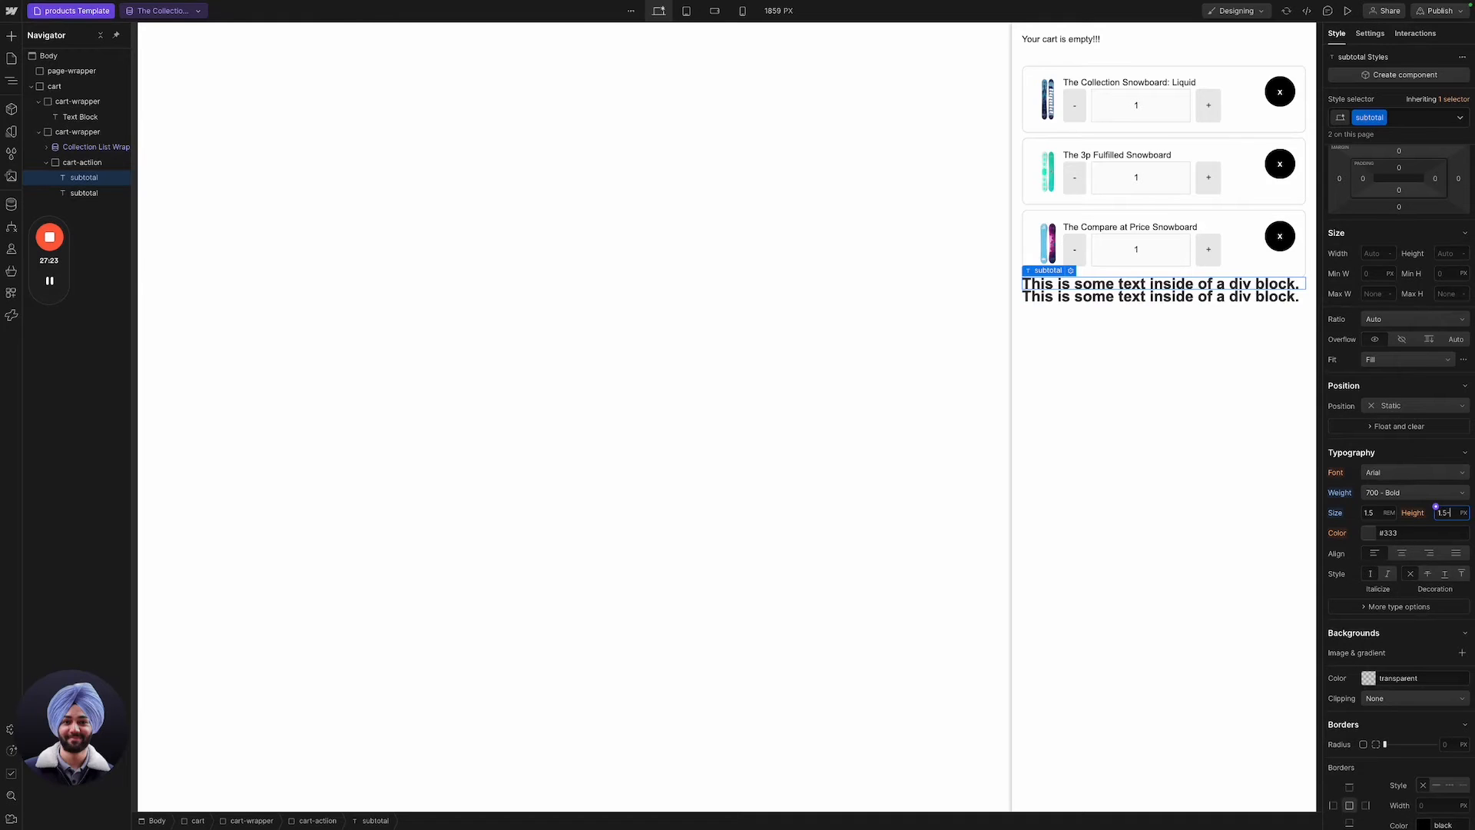
{"action": "key", "text": "Return"}
Replace the first subtotal text block's placeholder text with "Subtotal".
{"action": "double_click", "coordinate": [1141, 287]}
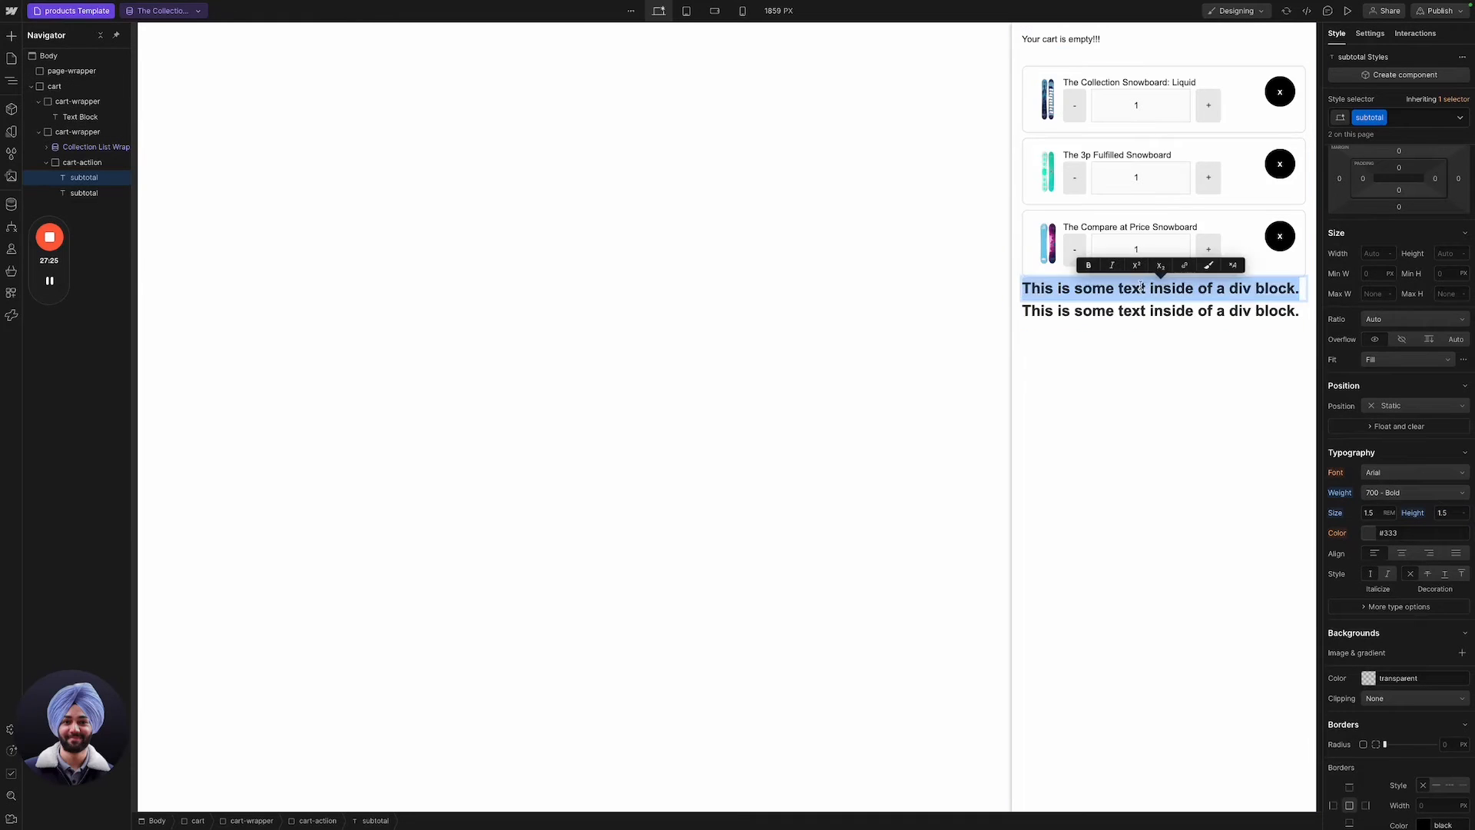
{"action": "type", "text": "Sub"}
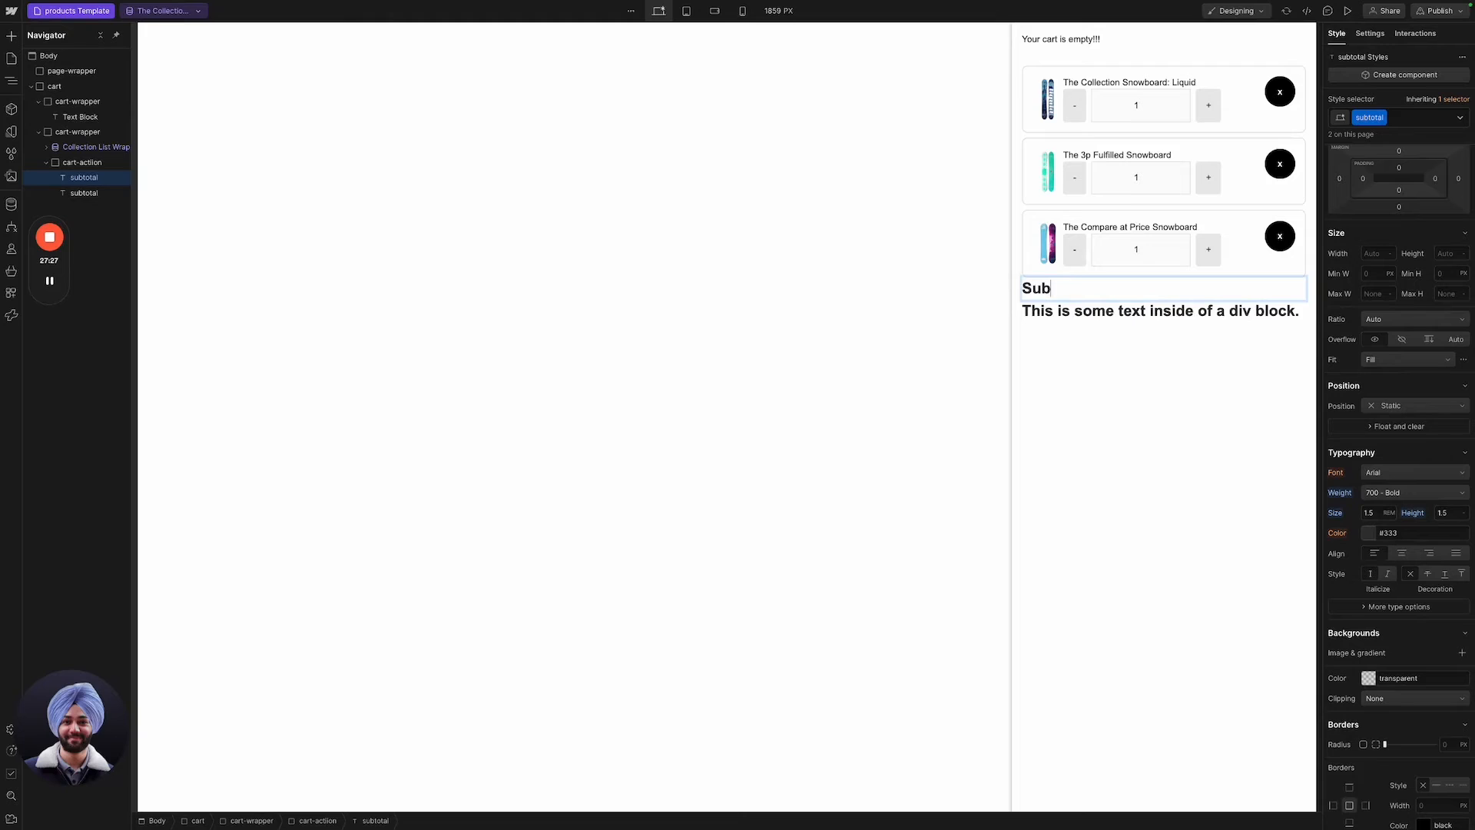
{"action": "type", "text": "total"}
{"action": "left_click", "coordinate": [1119, 346]}
Wrap the "Subtotal" text block in a Div Block and give that wrapper the new class subtotal-wrapper.
{"action": "left_click", "coordinate": [1128, 312]}
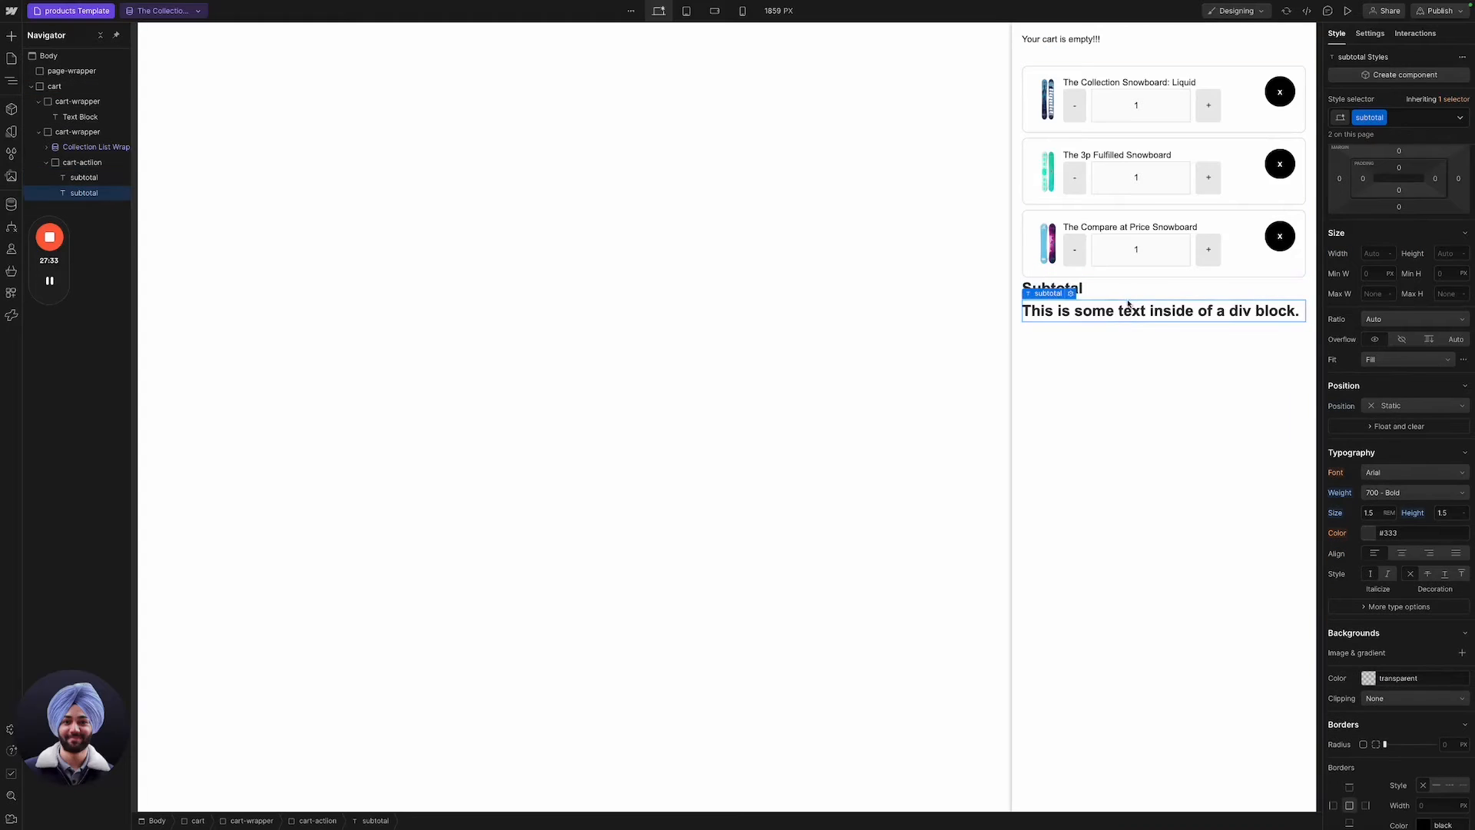
{"action": "left_click", "coordinate": [1129, 296]}
{"action": "right_click", "coordinate": [1054, 271]}
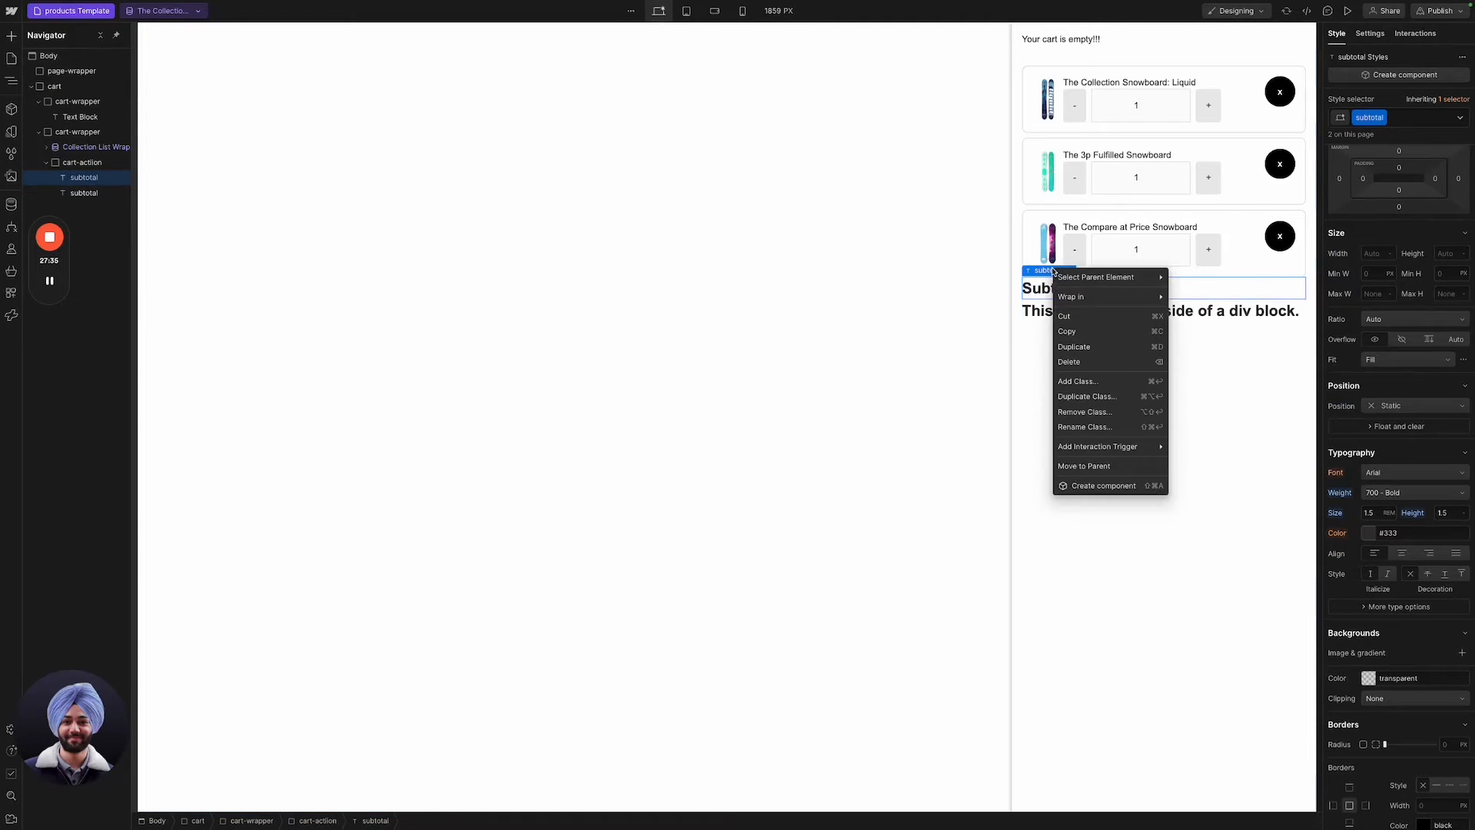
{"action": "mouse_move", "coordinate": [1129, 297]}
{"action": "left_click", "coordinate": [1225, 300]}
{"action": "key", "text": "super+Return"}
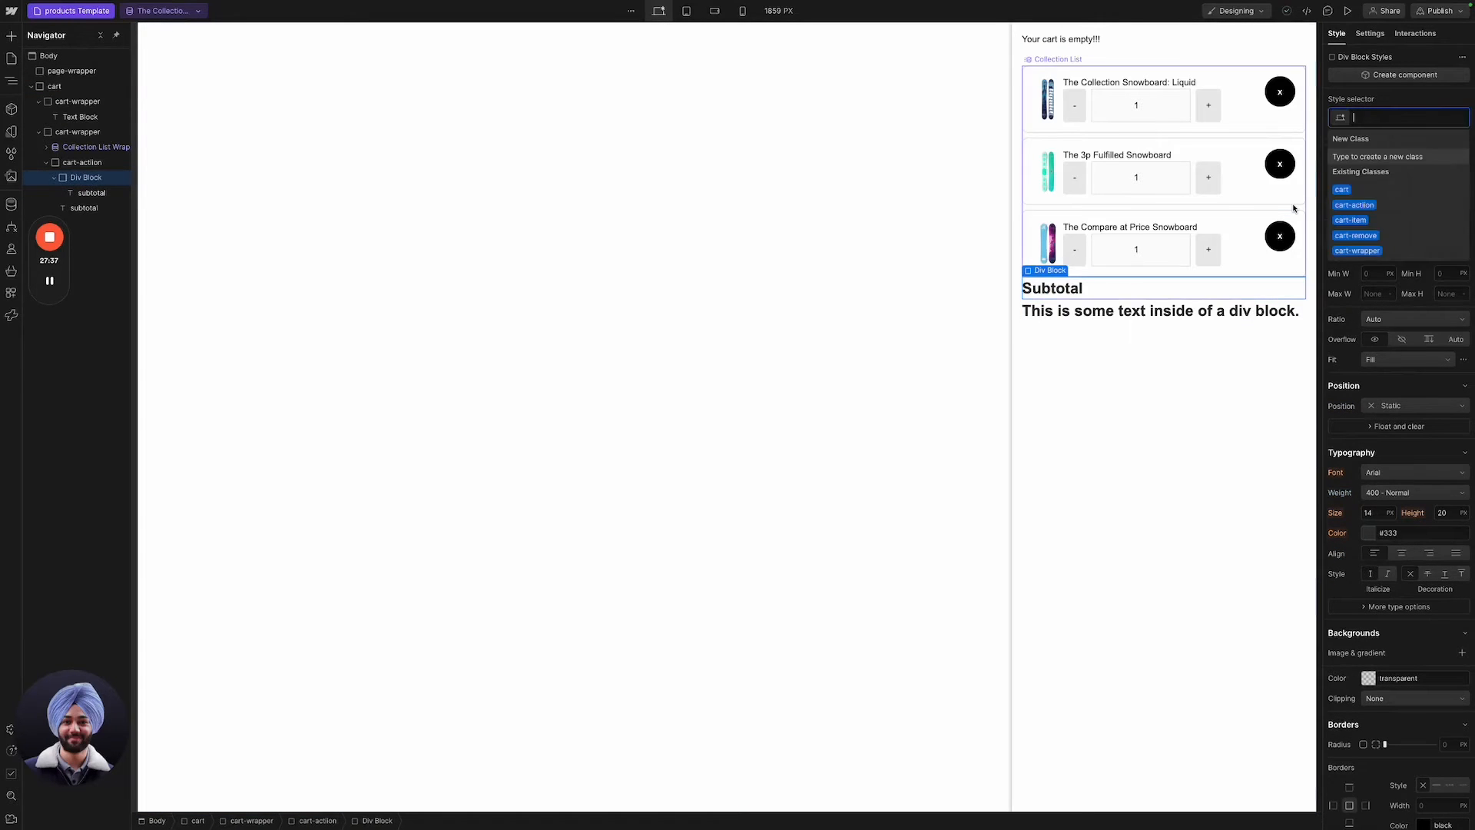
{"action": "type", "text": "sub"}
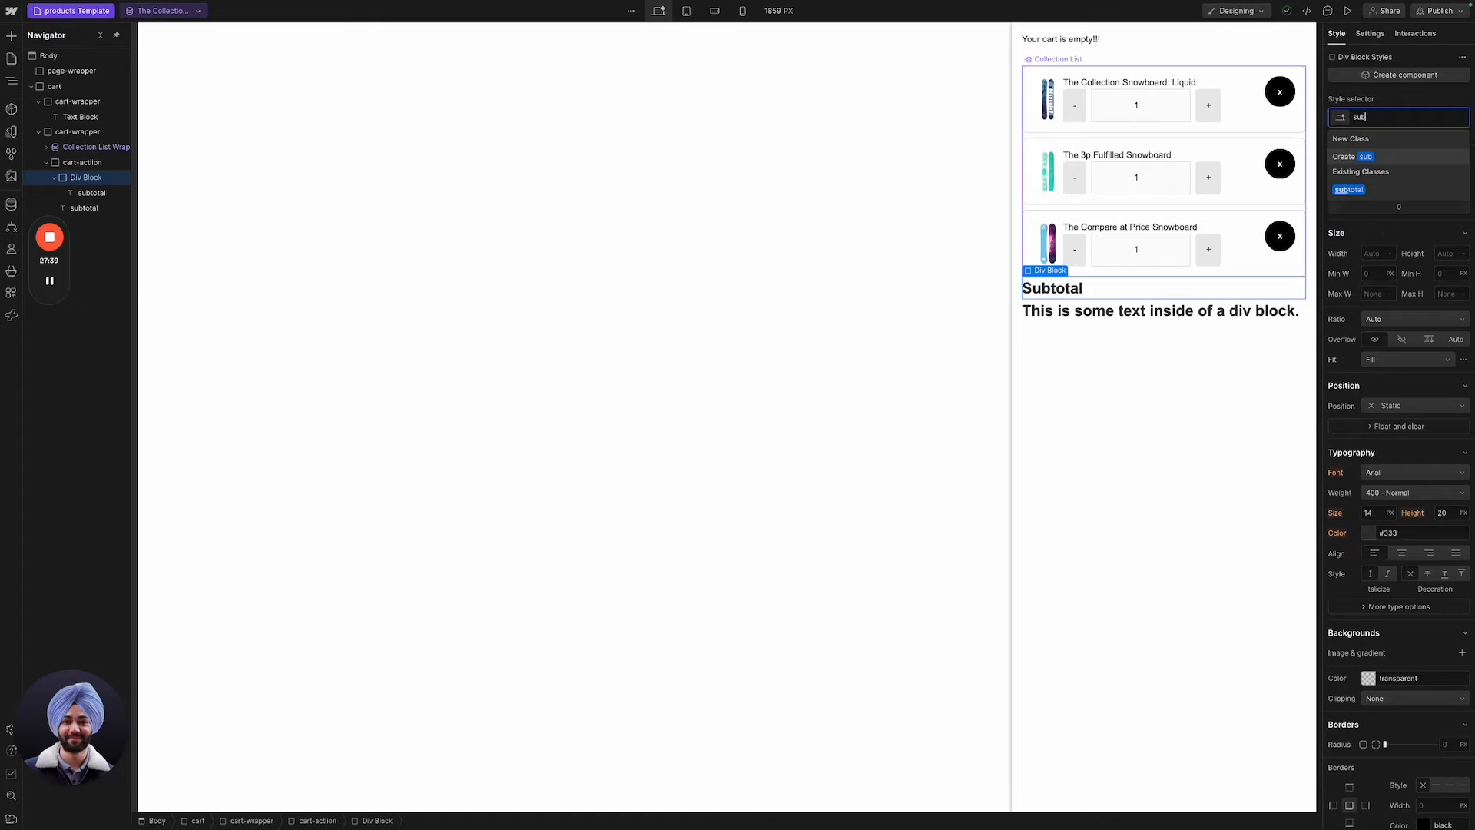
{"action": "type", "text": "total-wrapper"}
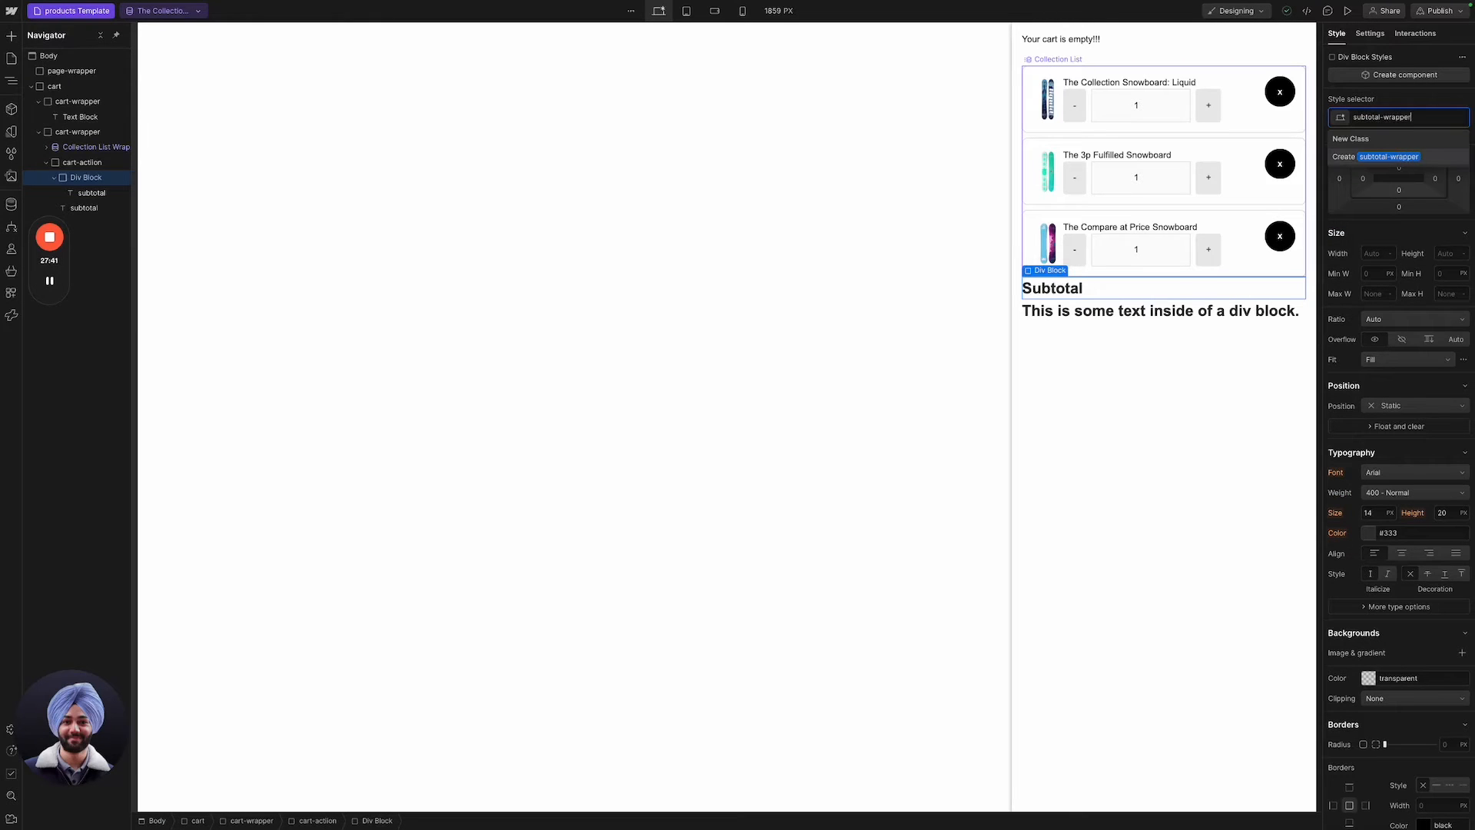
{"action": "key", "text": "Return"}
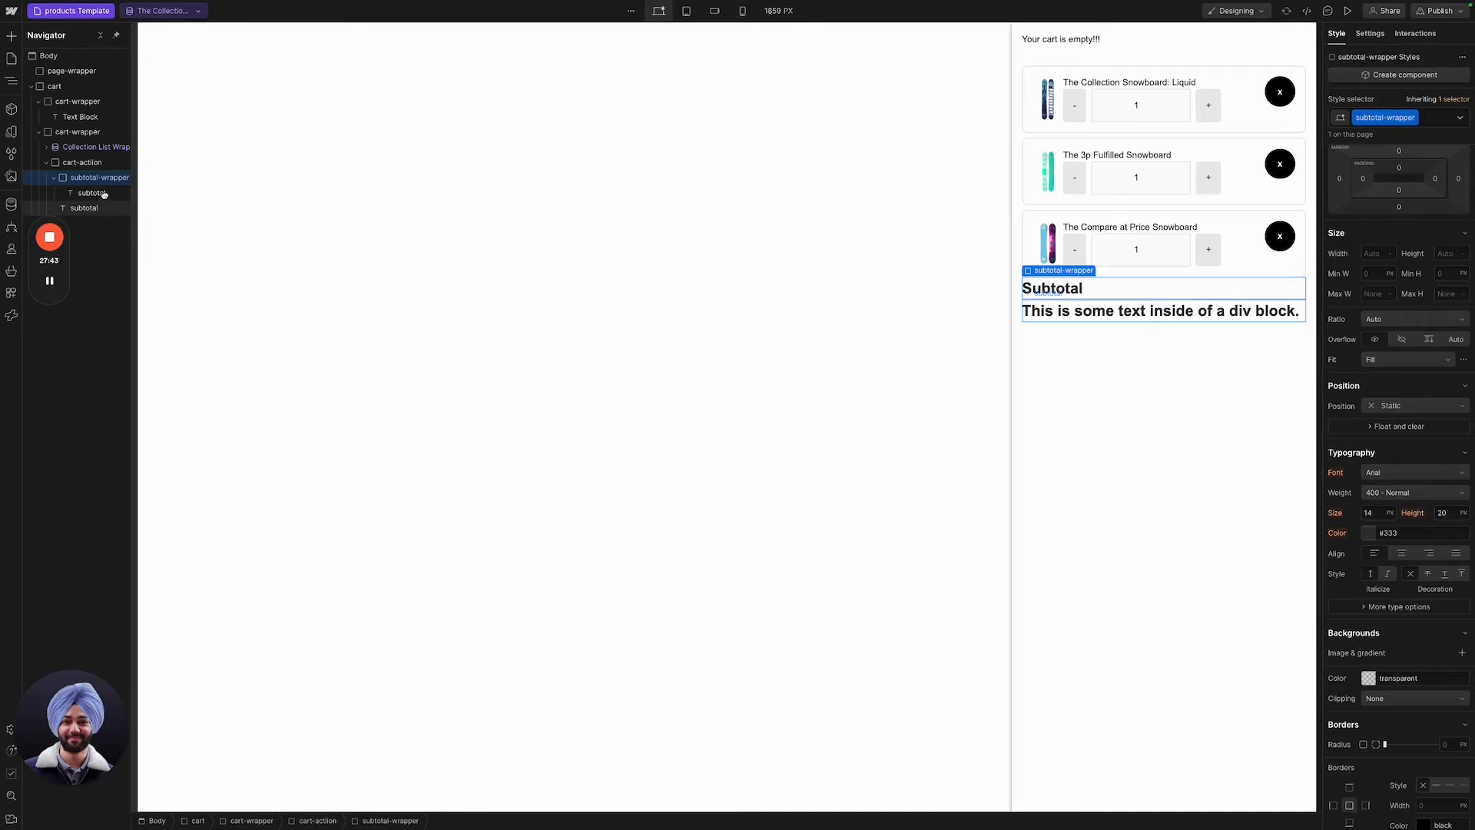
Move the second subtotal text block into subtotal-wrapper and give the wrapper a horizontal flex layout with space-between justification.
{"action": "mouse_move", "coordinate": [103, 194]}
{"action": "left_mouse_down"}
{"action": "mouse_move", "coordinate": [92, 204]}
{"action": "mouse_move", "coordinate": [104, 184]}
{"action": "left_mouse_up"}
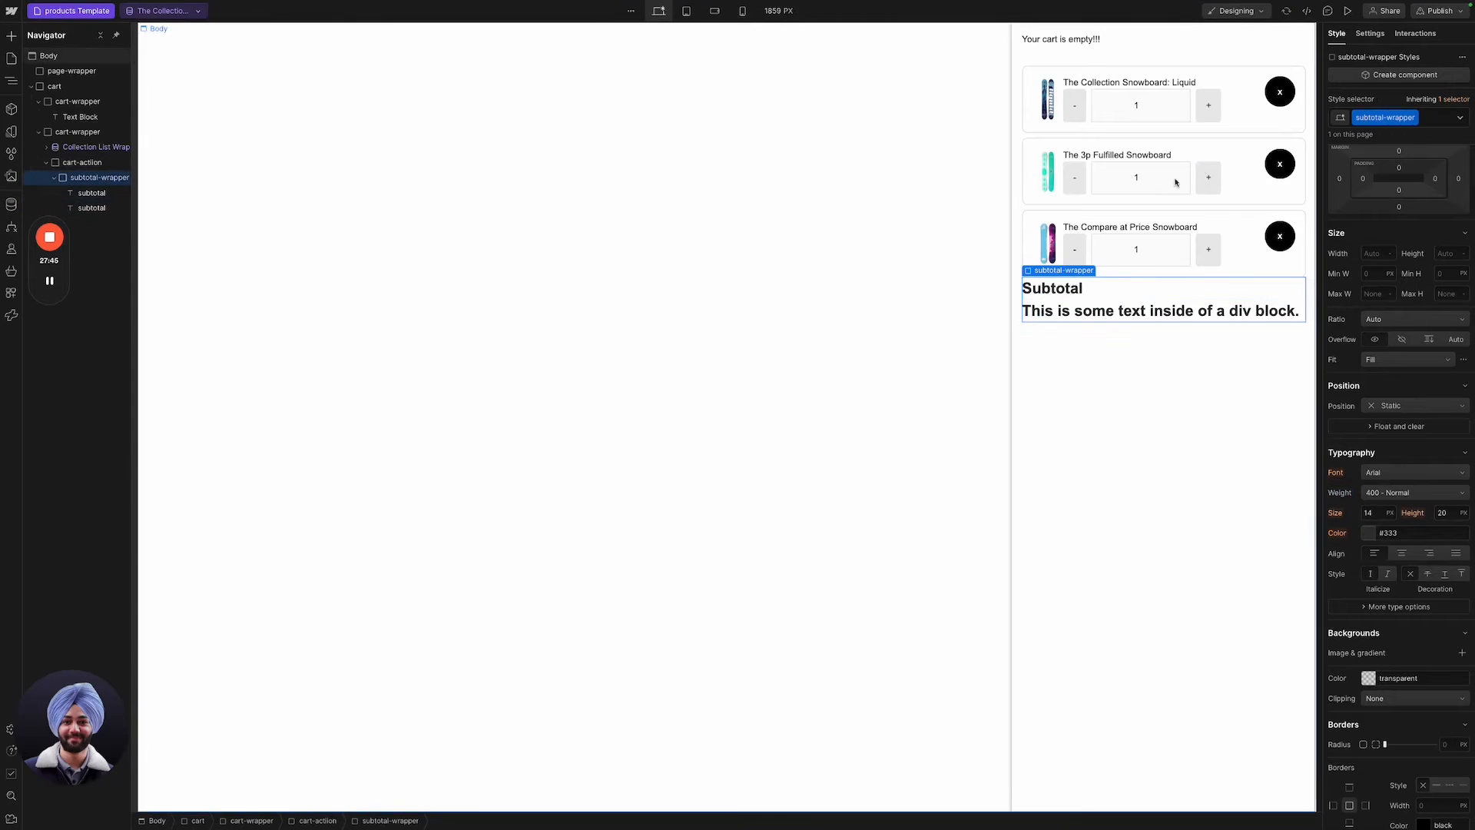
{"action": "scroll", "coordinate": [1406, 266], "scroll_direction": "up", "scroll_amount": 1}
{"action": "left_click", "coordinate": [1393, 180]}
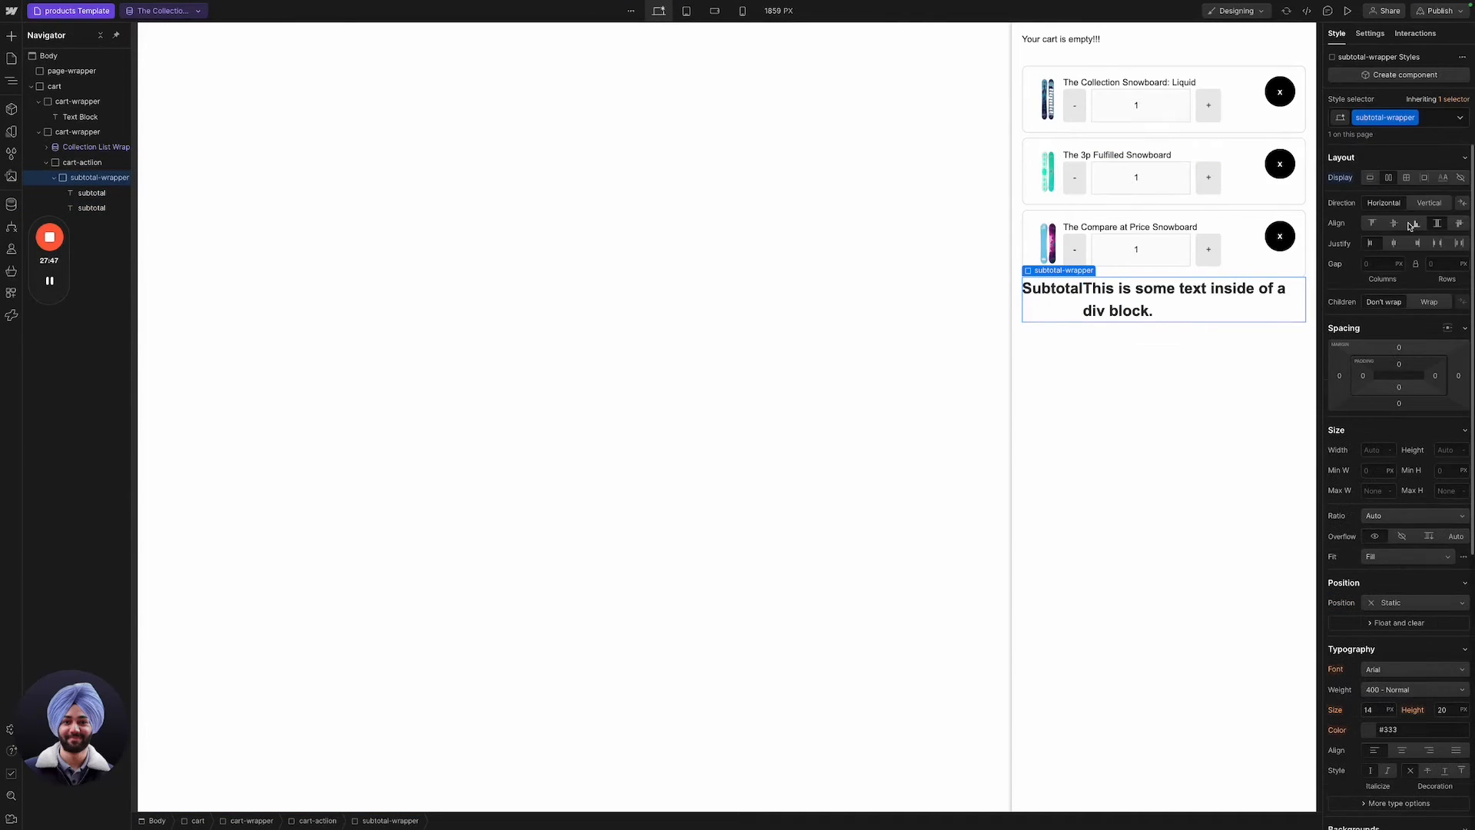
{"action": "left_click", "coordinate": [1428, 204]}
{"action": "left_click", "coordinate": [1390, 205]}
{"action": "left_click", "coordinate": [1437, 243]}
Replace the second subtotal text block's placeholder text with "$100.00".
{"action": "left_click", "coordinate": [1220, 317]}
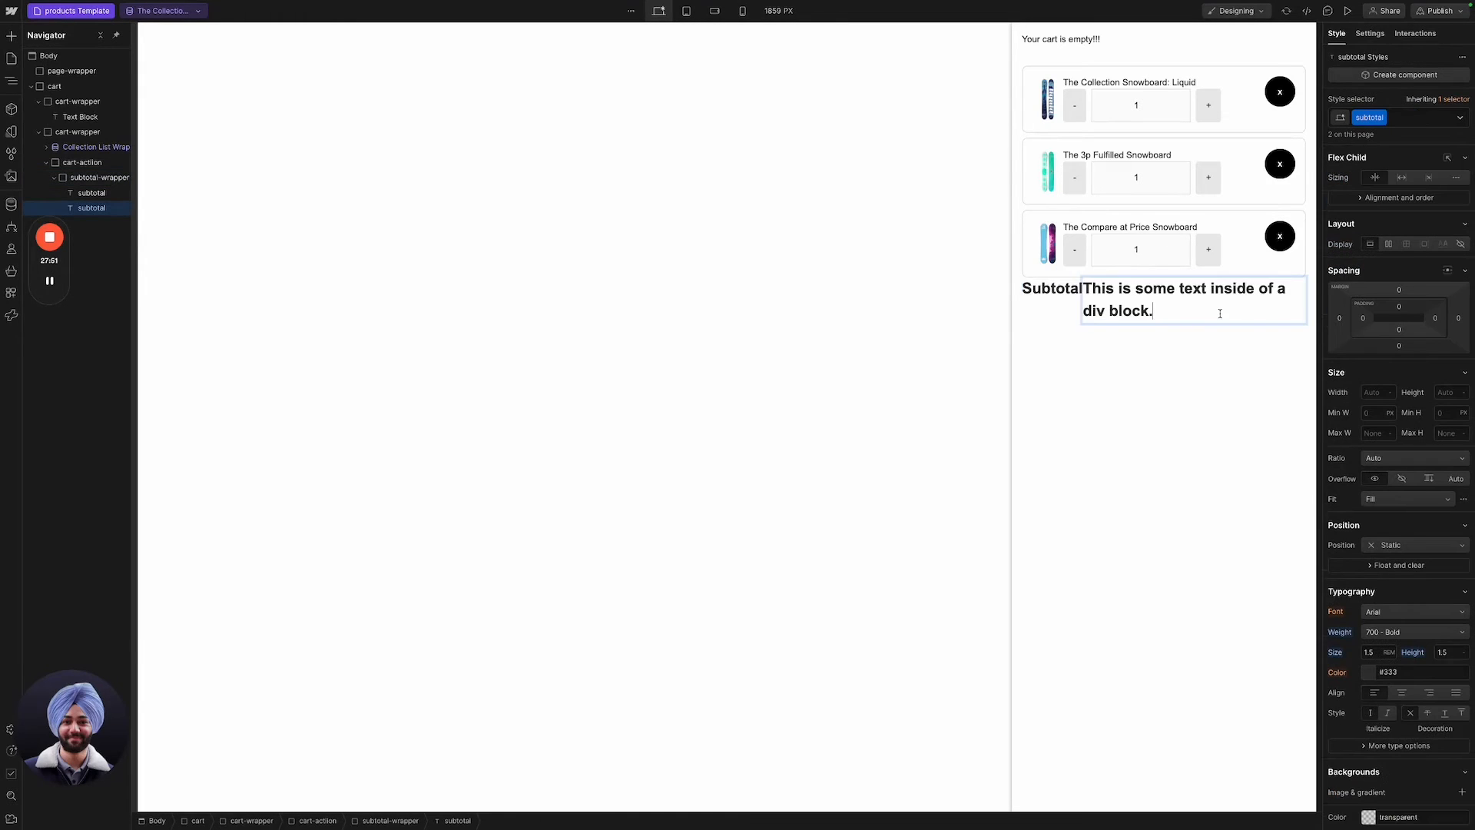
{"action": "double_click", "coordinate": [1221, 315]}
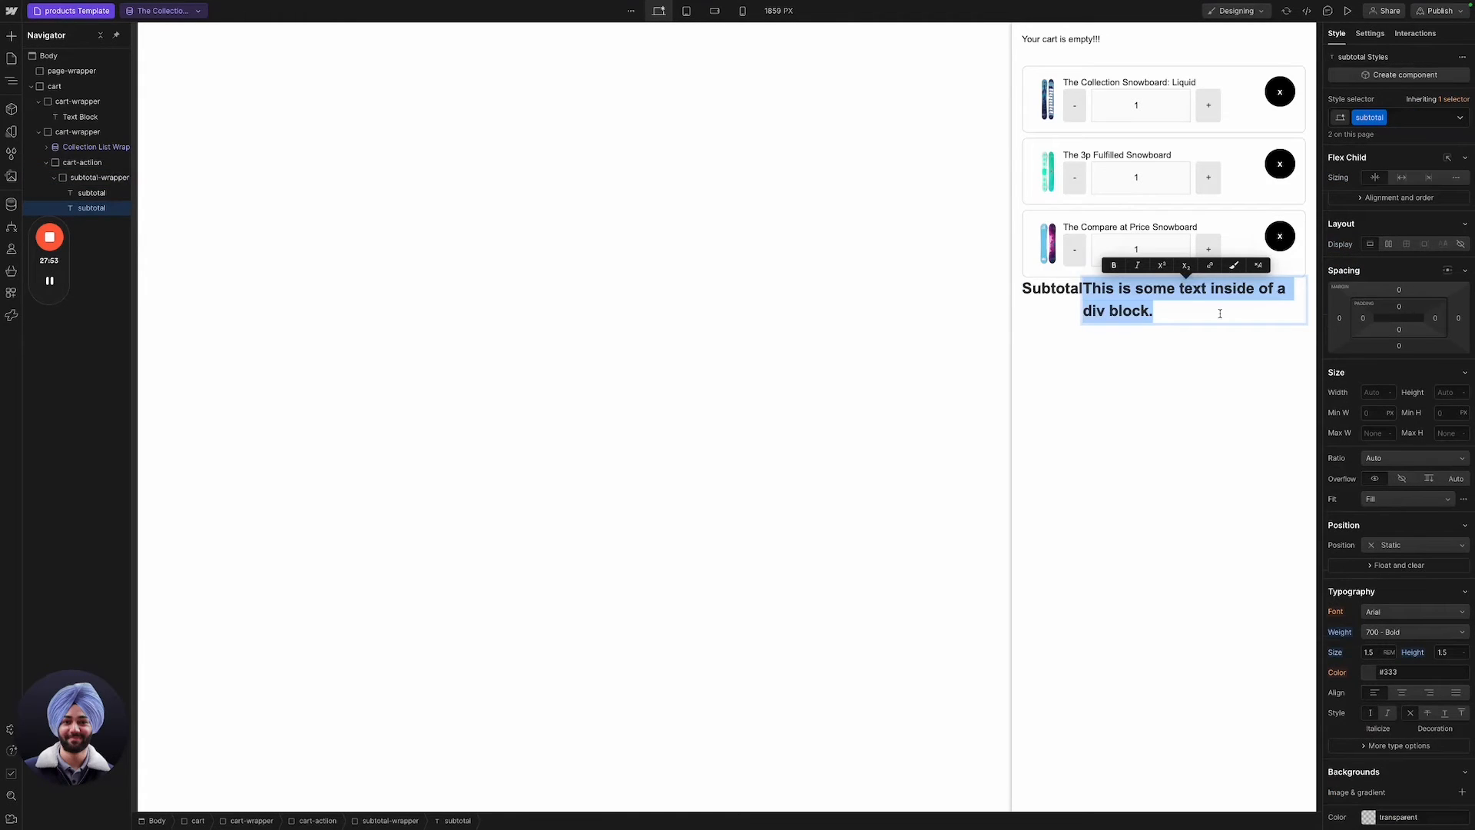
{"action": "type", "text": "$100"}
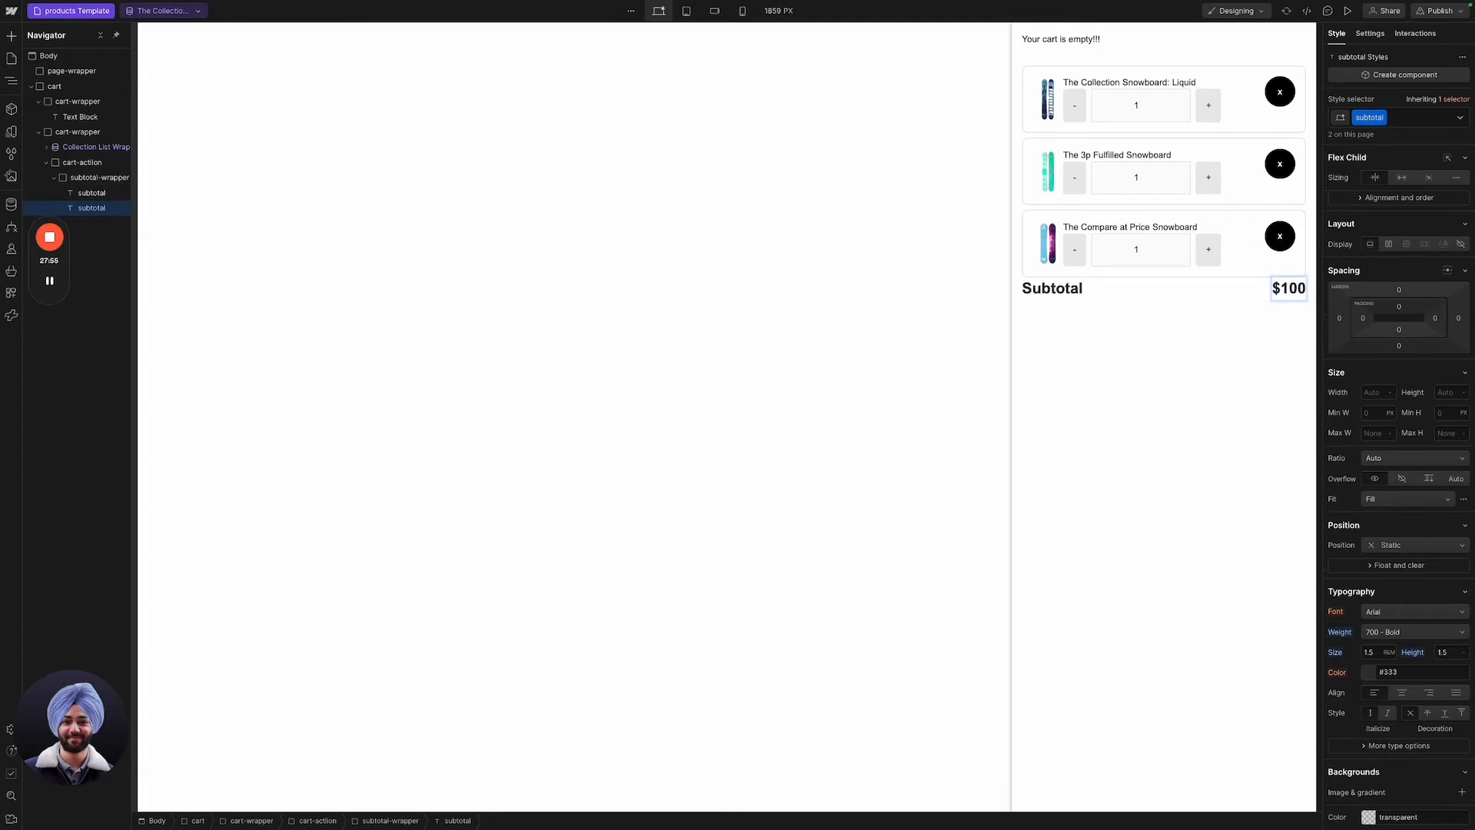
{"action": "type", "text": ".00"}
{"action": "key", "text": "BackSpace"}
{"action": "key", "text": "BackSpace"}
{"action": "key", "text": "BackSpace"}
{"action": "type", "text": ".00"}
{"action": "left_click", "coordinate": [1221, 319]}
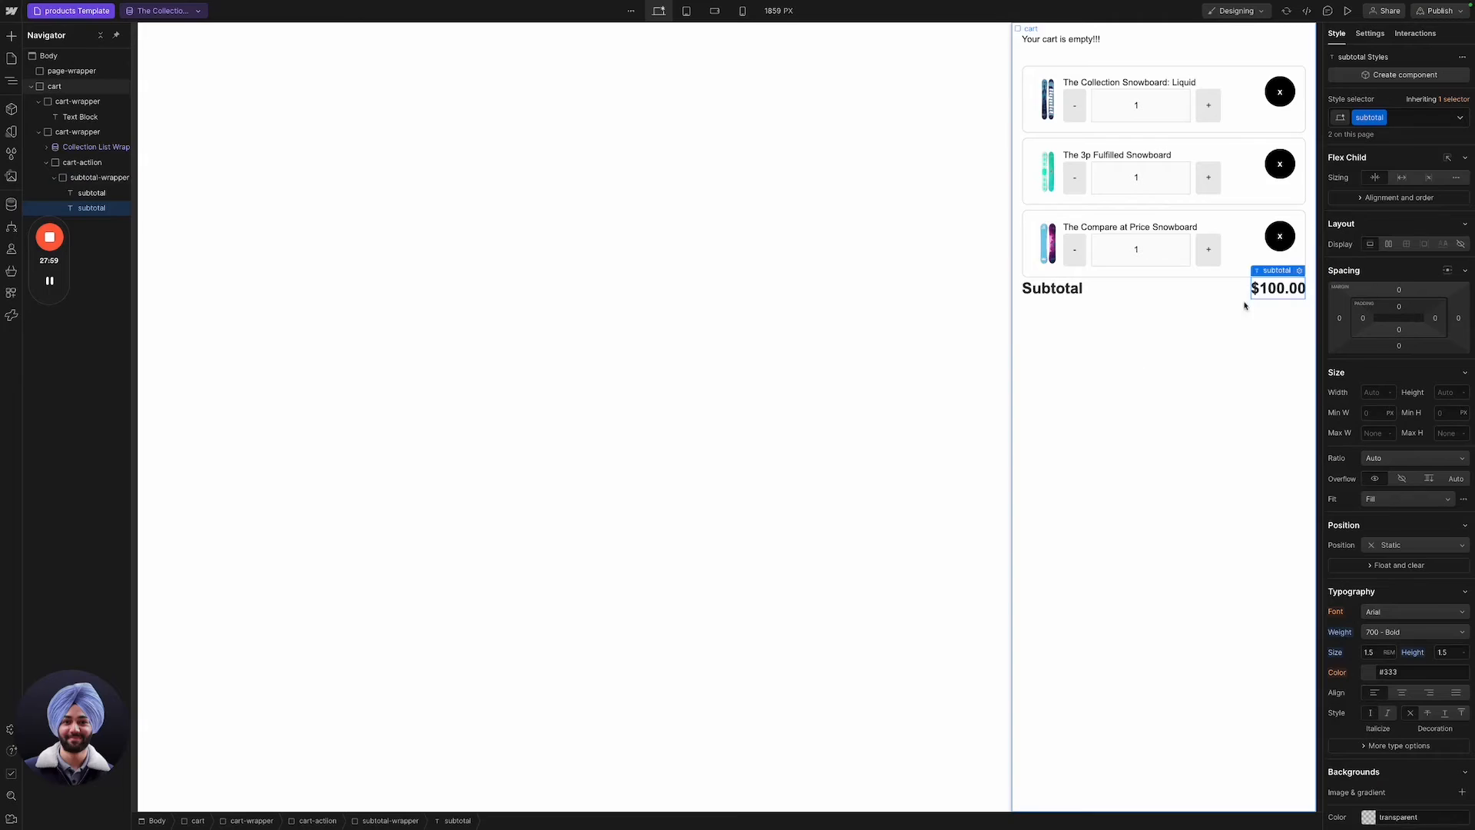
Set the cart-action block's top margin to 3rem.
{"action": "left_click", "coordinate": [1256, 297]}
{"action": "left_click", "coordinate": [1145, 303]}
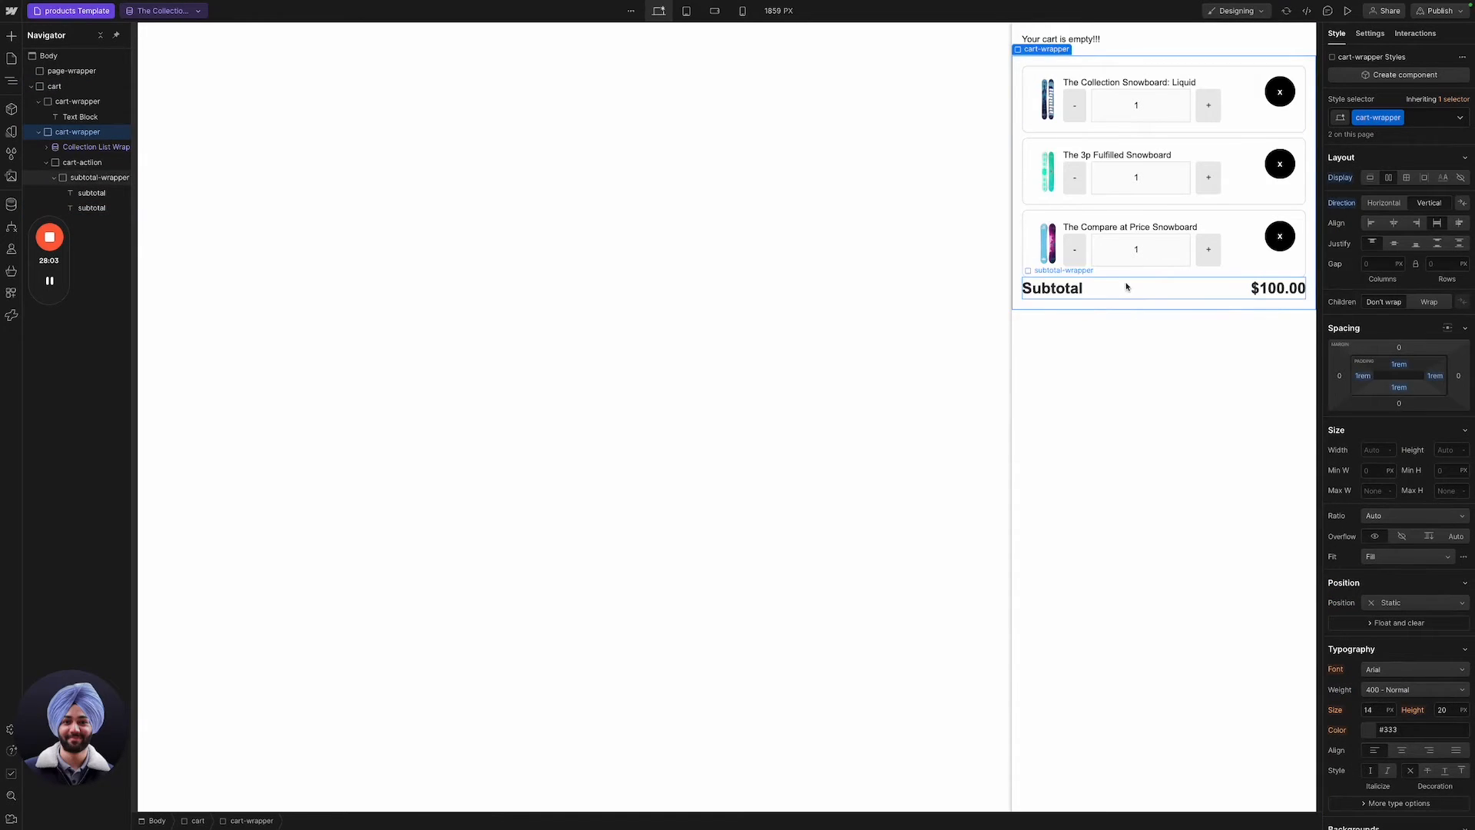
{"action": "left_click", "coordinate": [1126, 286]}
{"action": "left_click", "coordinate": [78, 101]}
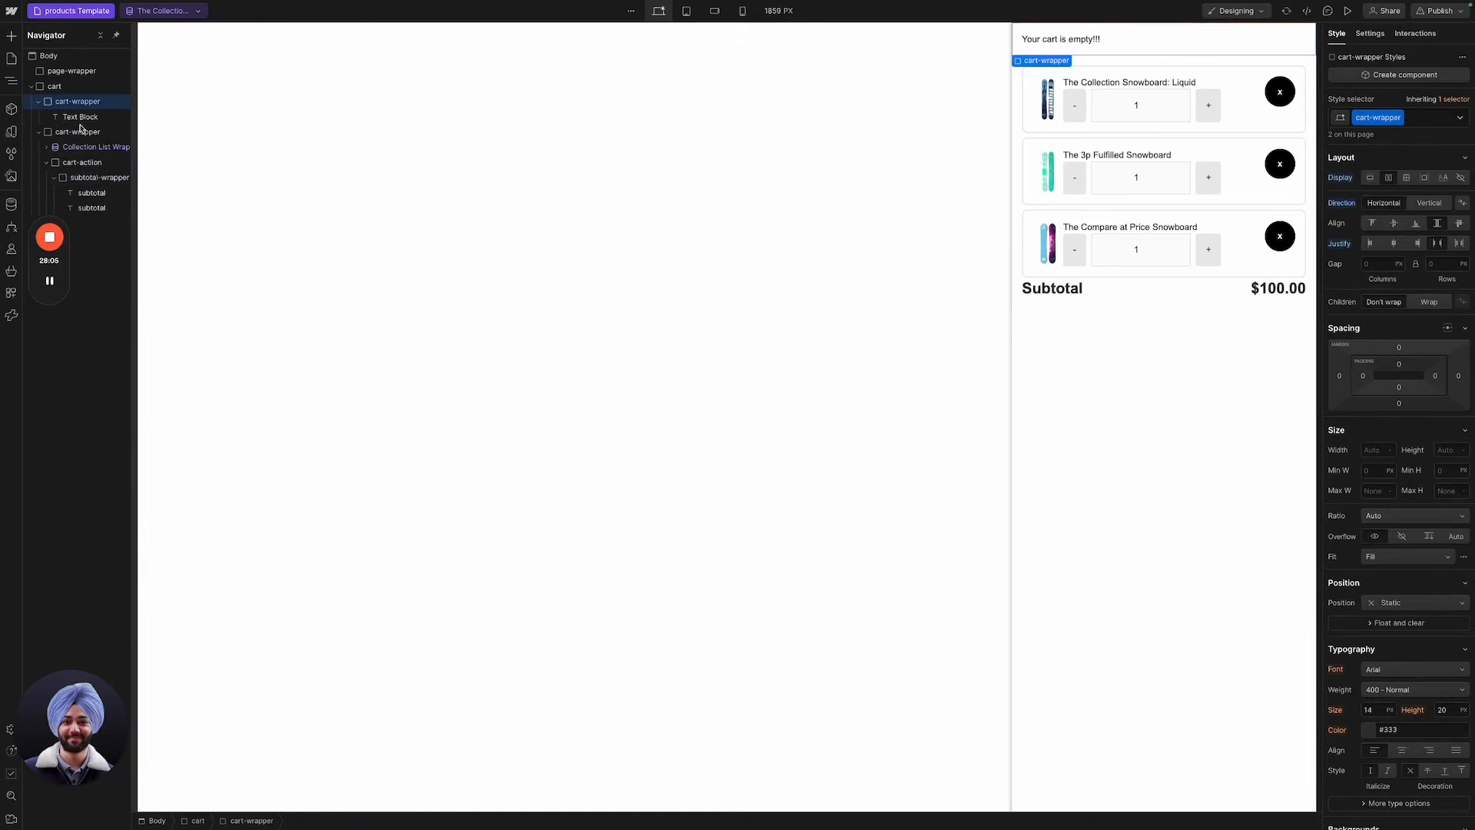
{"action": "left_click", "coordinate": [81, 132]}
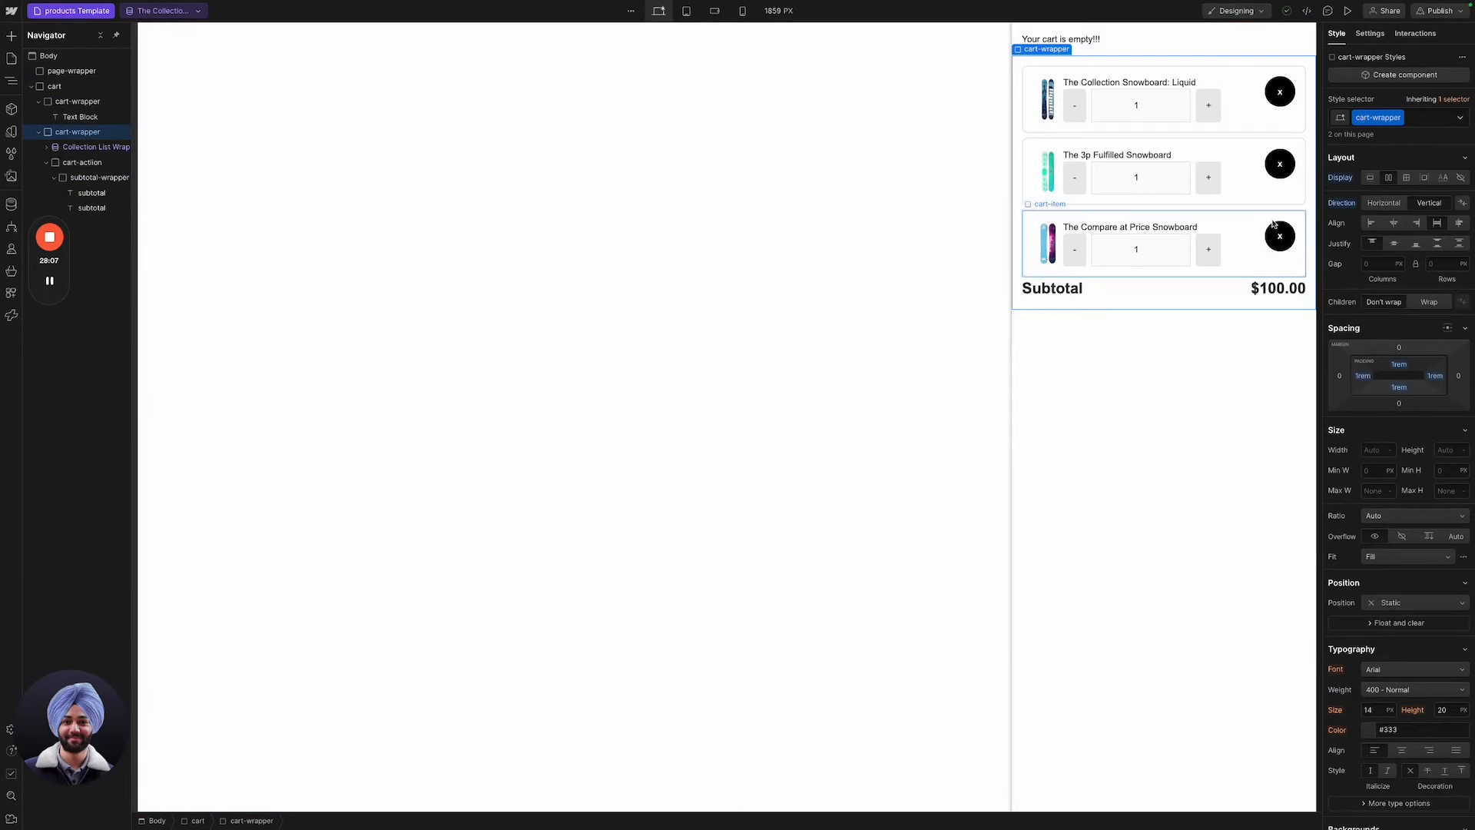
{"action": "left_click", "coordinate": [82, 162]}
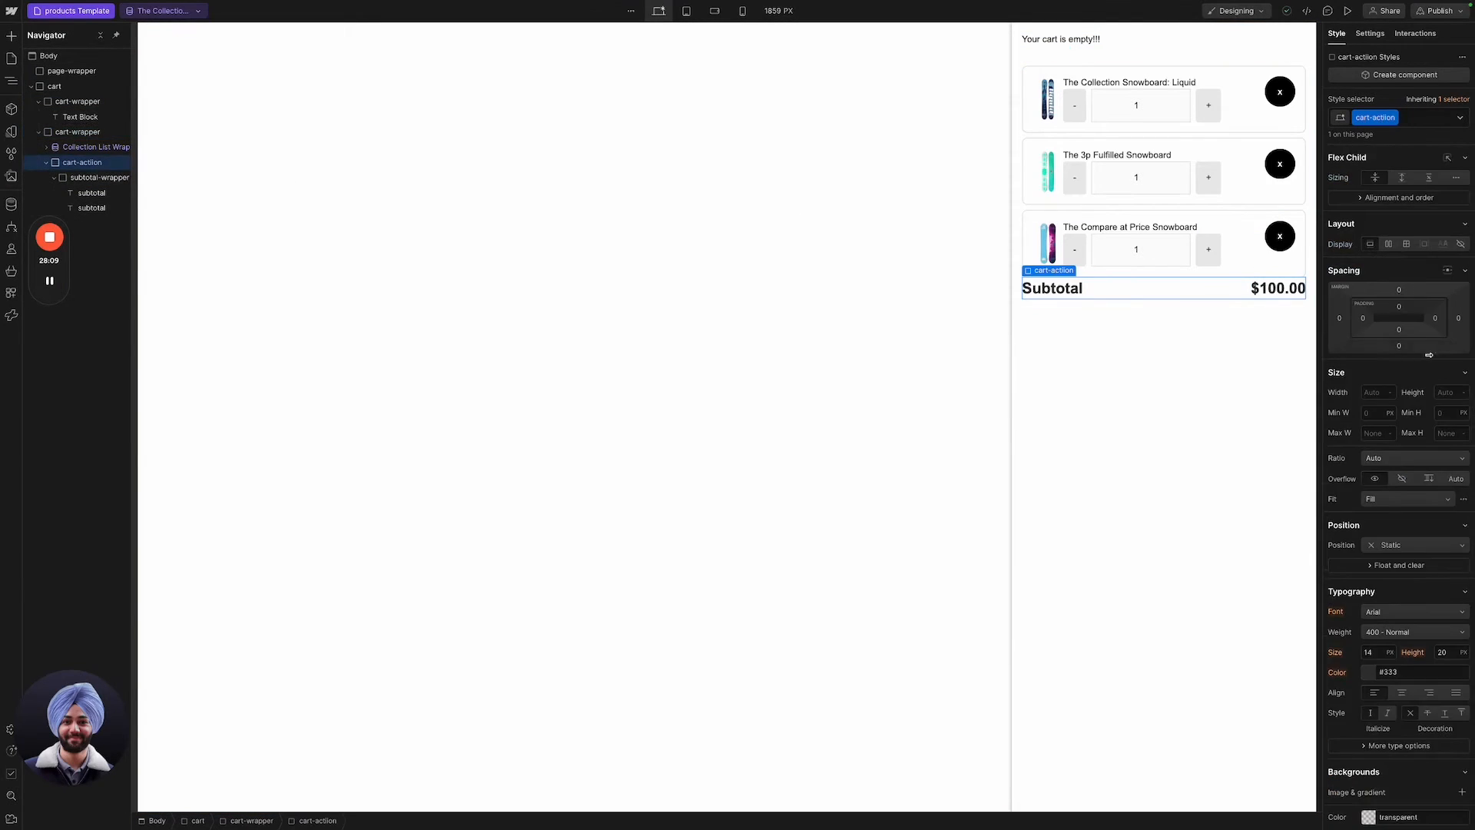
{"action": "left_click", "coordinate": [1402, 290]}
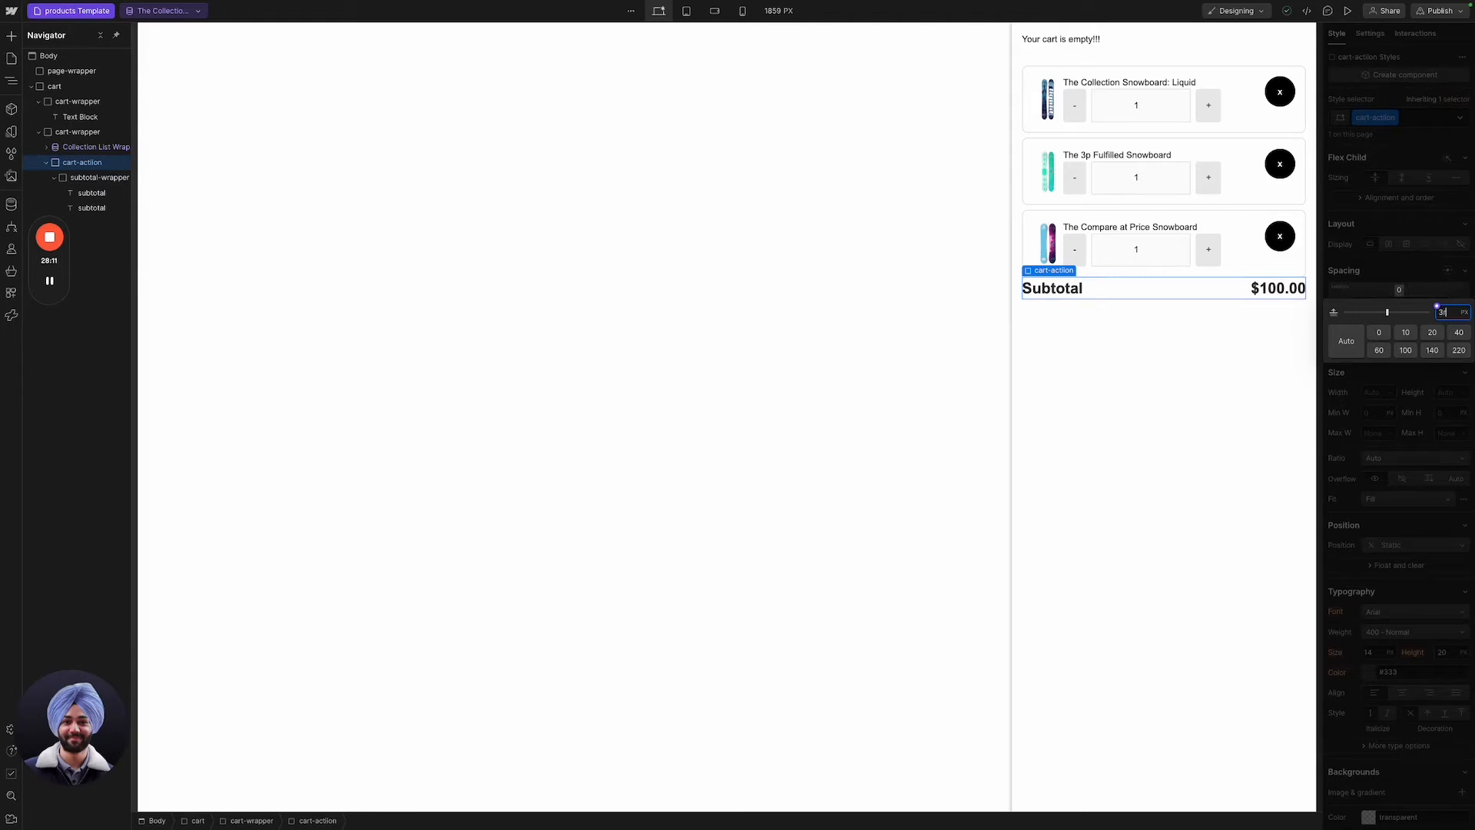
{"action": "type", "text": "3rem"}
{"action": "key", "text": "Return"}
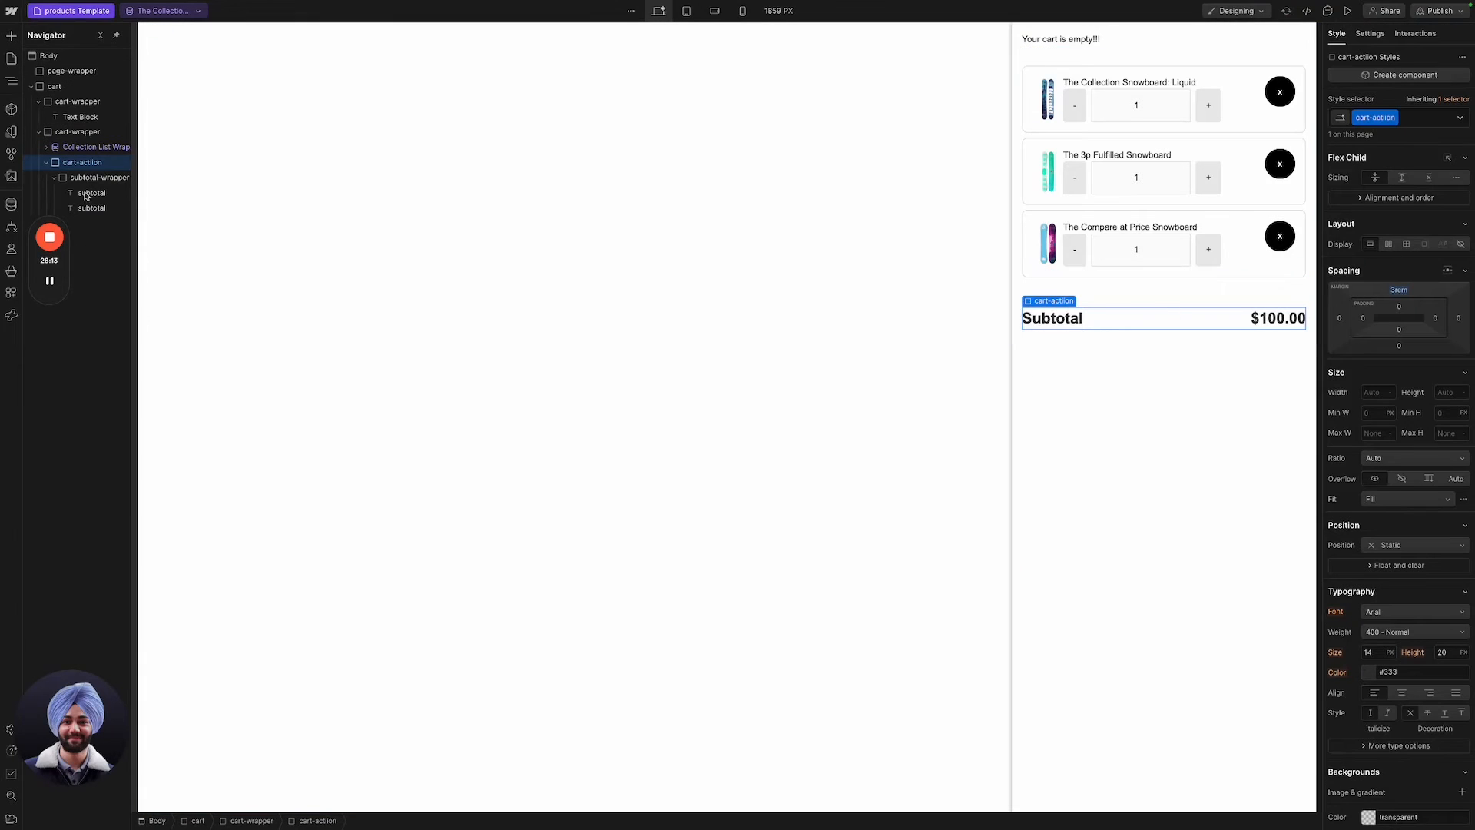
Add a Div Block inside cart-action below subtotal-wrapper and give it the new class button.
{"action": "left_click", "coordinate": [67, 178]}
{"action": "left_click", "coordinate": [54, 177]}
{"action": "left_click", "coordinate": [82, 162]}
{"action": "key", "text": "ctrl+k"}
{"action": "type", "text": "div"}
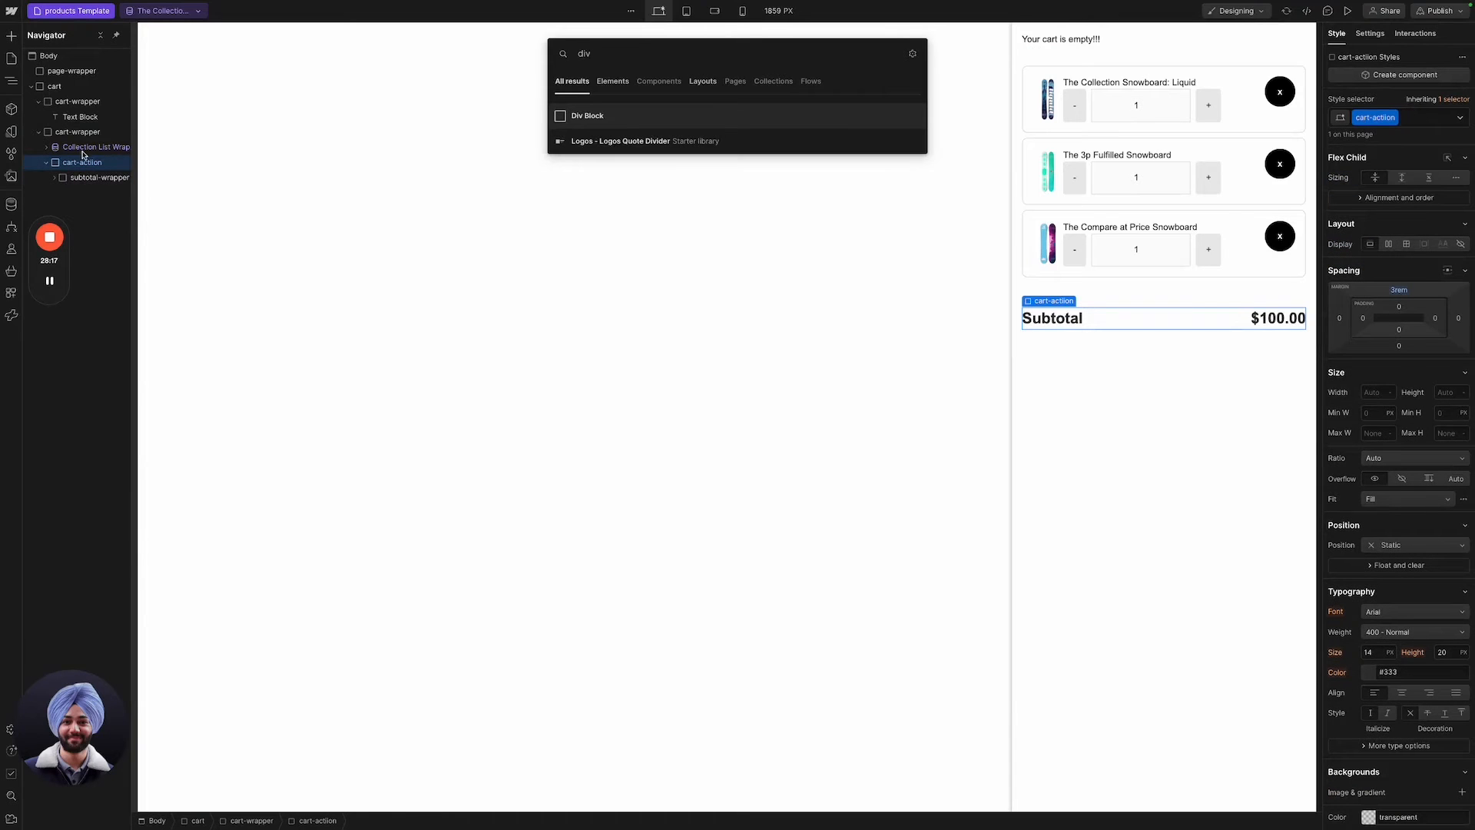
{"action": "key", "text": "Return"}
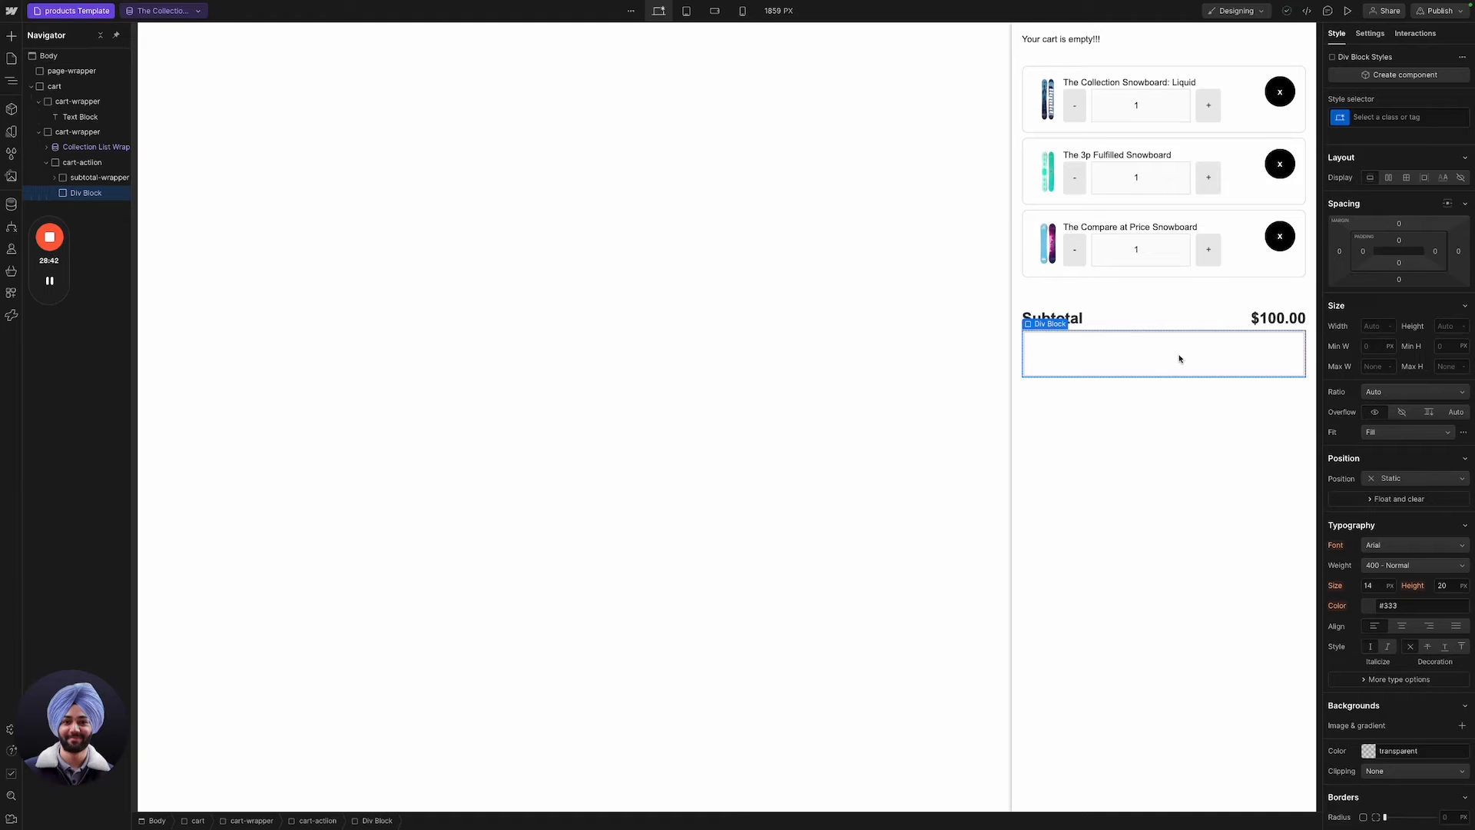
{"action": "key", "text": "ctrl+Return"}
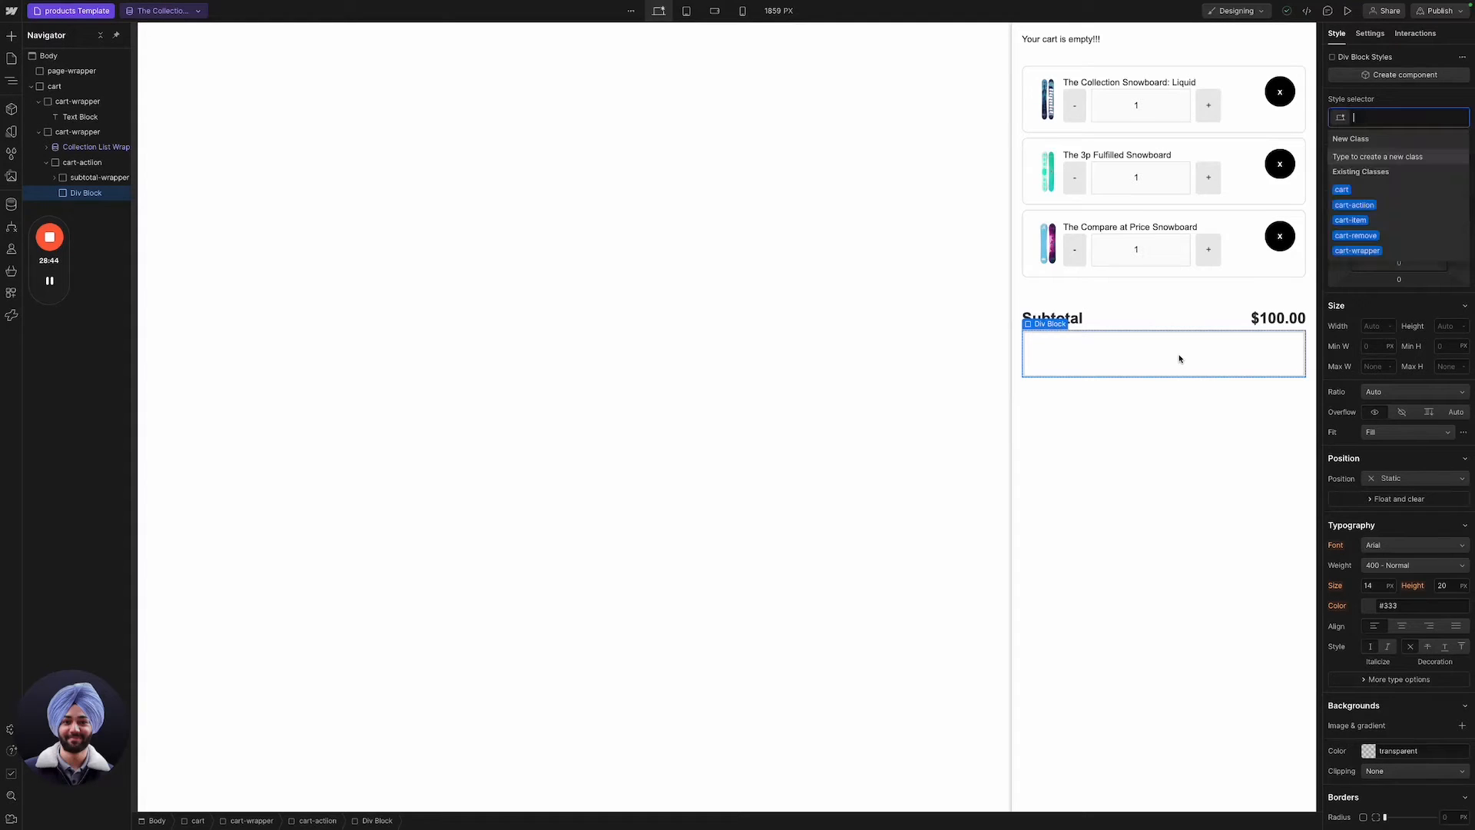
{"action": "type", "text": "butto"}
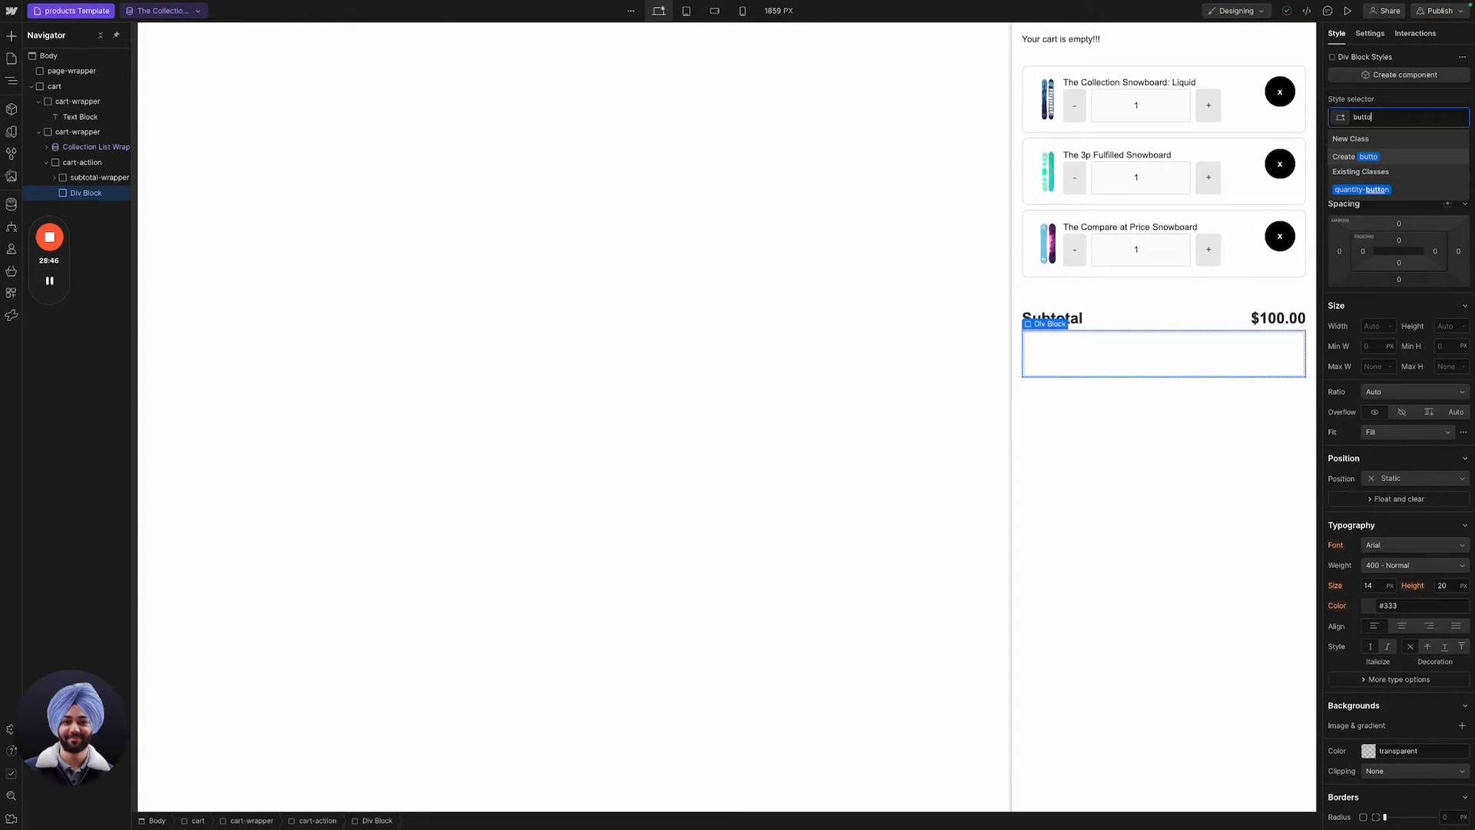
{"action": "type", "text": "n"}
{"action": "key", "text": "Return"}
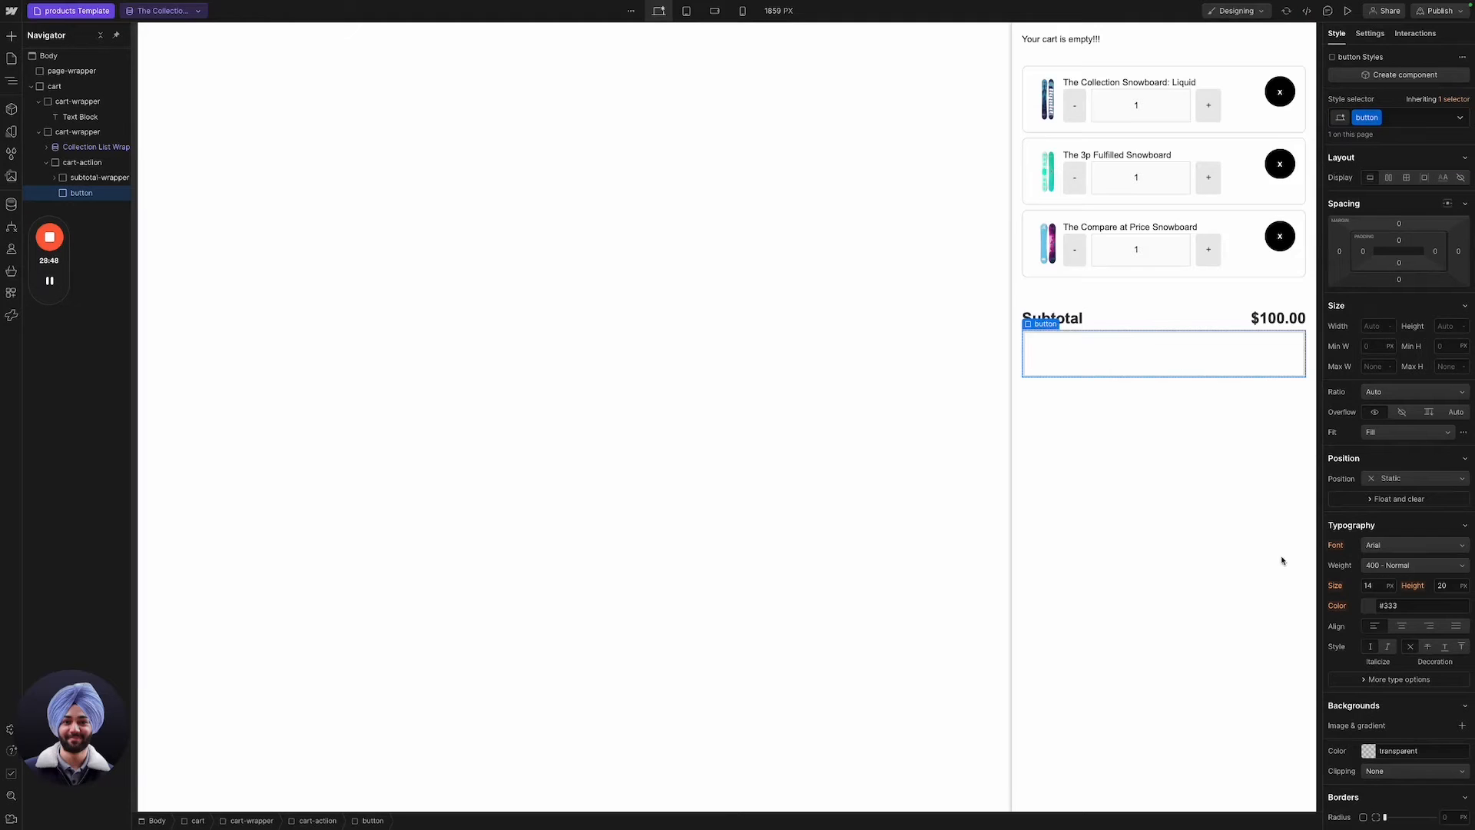
Set the button class's background color to purple #a959f0.
{"action": "scroll", "coordinate": [1370, 547], "scroll_direction": "down", "scroll_amount": 2}
{"action": "scroll", "coordinate": [1370, 547], "scroll_direction": "down", "scroll_amount": 3}
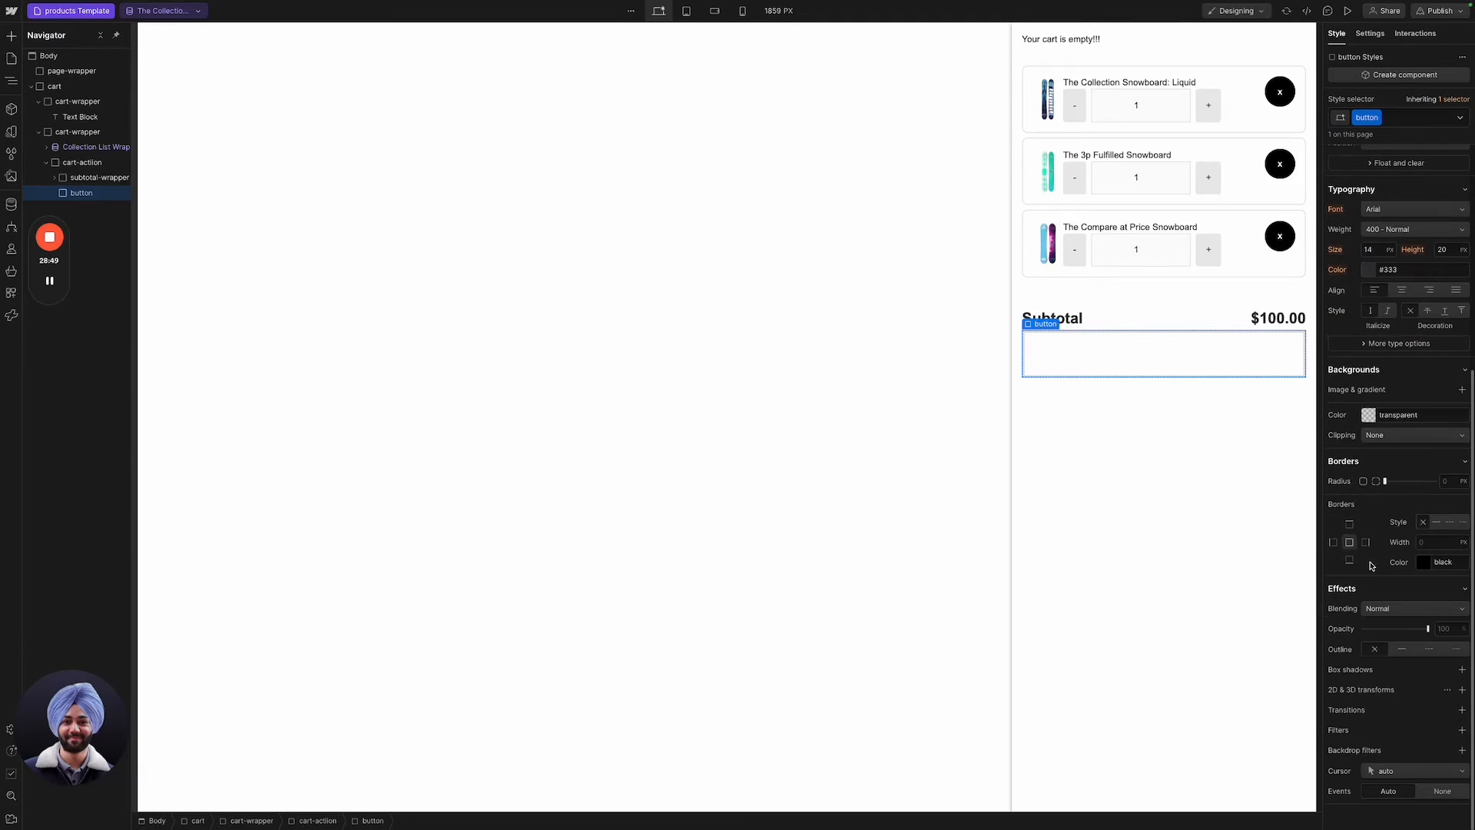
{"action": "left_click", "coordinate": [1370, 415]}
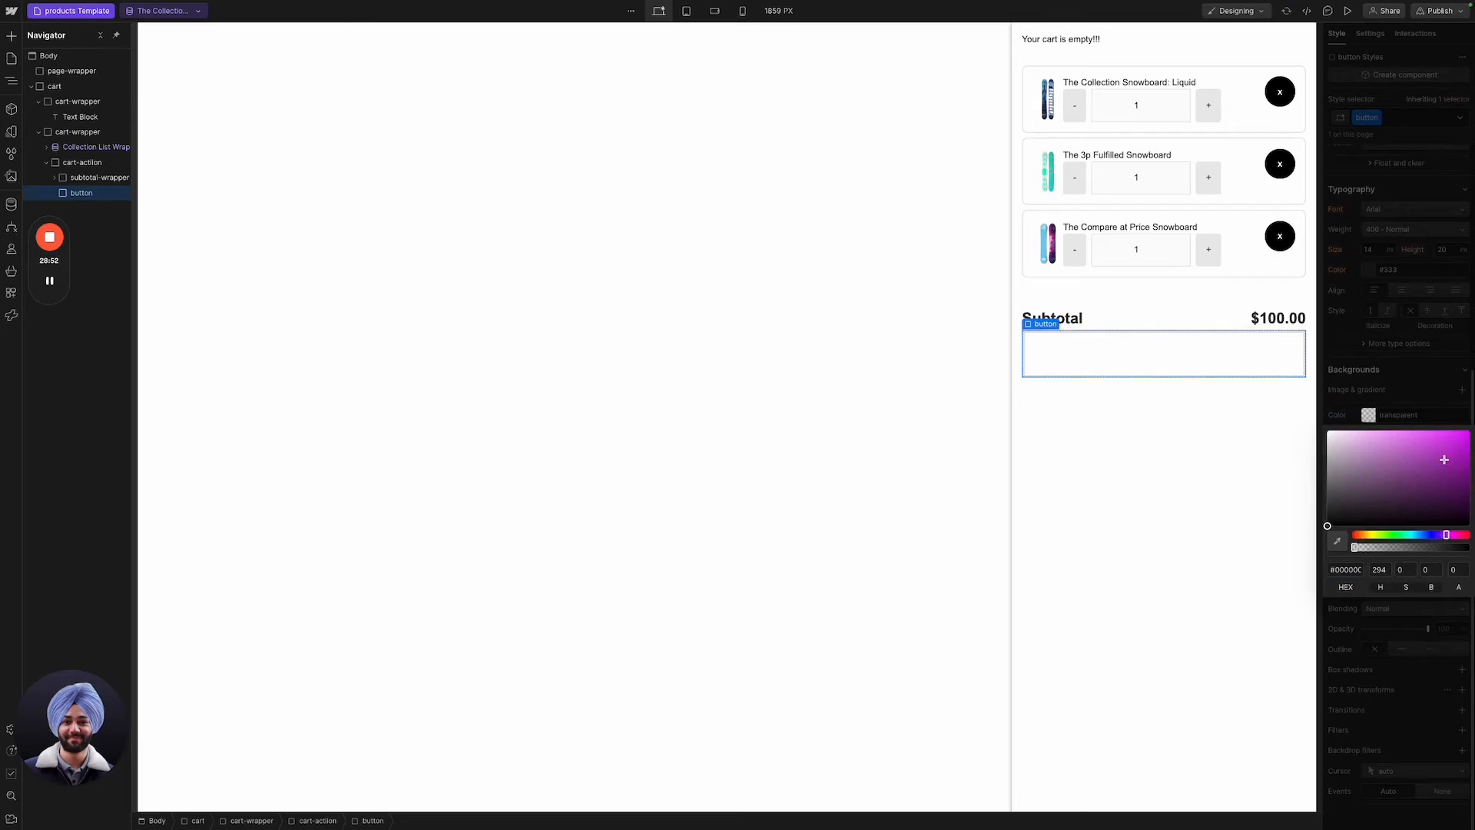
{"action": "left_click", "coordinate": [1444, 441]}
{"action": "left_click_drag", "start_coordinate": [1446, 535], "coordinate": [1439, 535]}
{"action": "left_click", "coordinate": [1423, 440]}
{"action": "left_click_drag", "start_coordinate": [1423, 440], "coordinate": [1418, 436]}
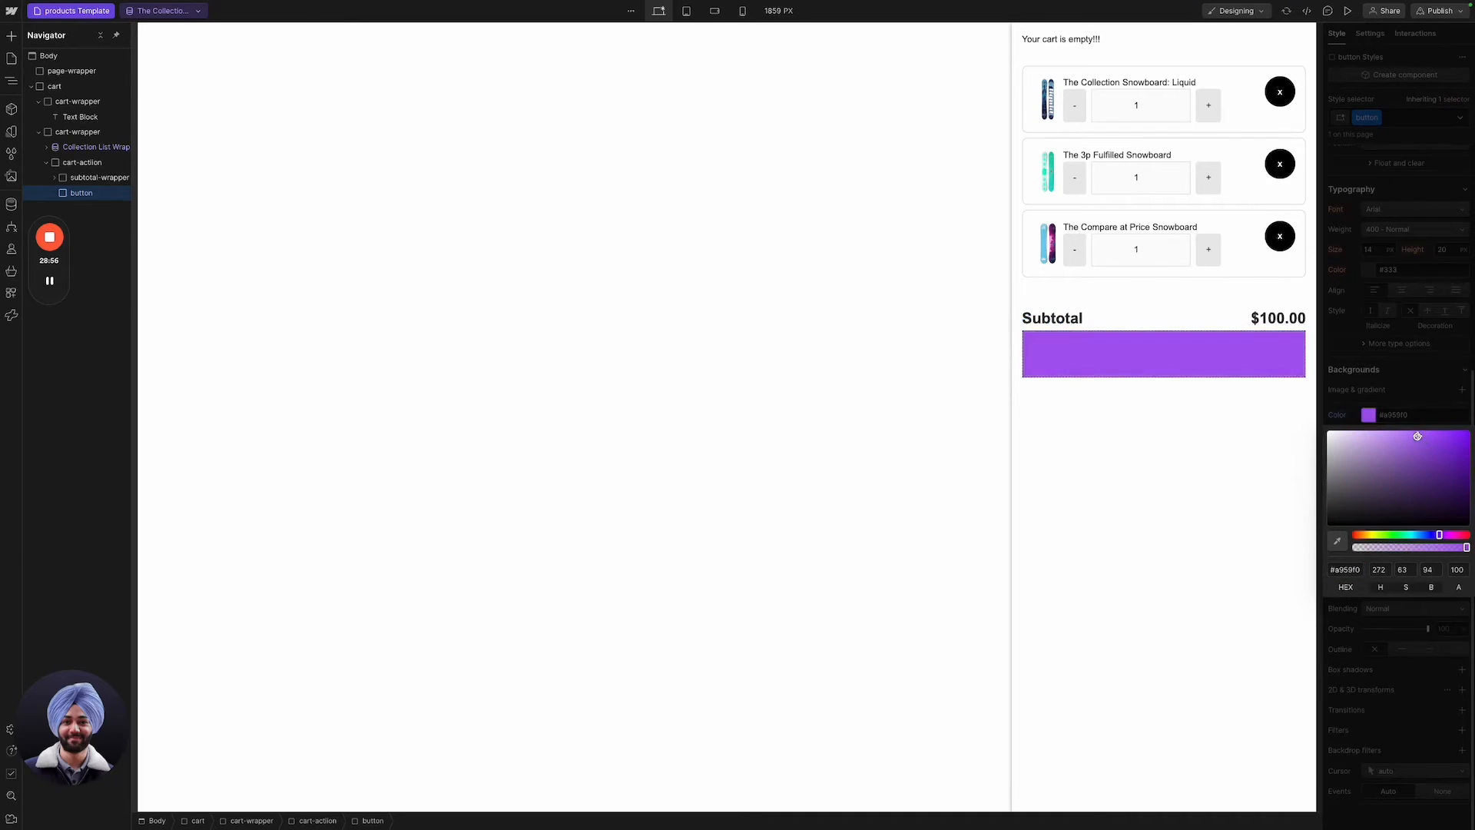
{"action": "left_click", "coordinate": [1430, 409]}
Set the button class's border radius to 0.5 rem.
{"action": "left_click", "coordinate": [1451, 480]}
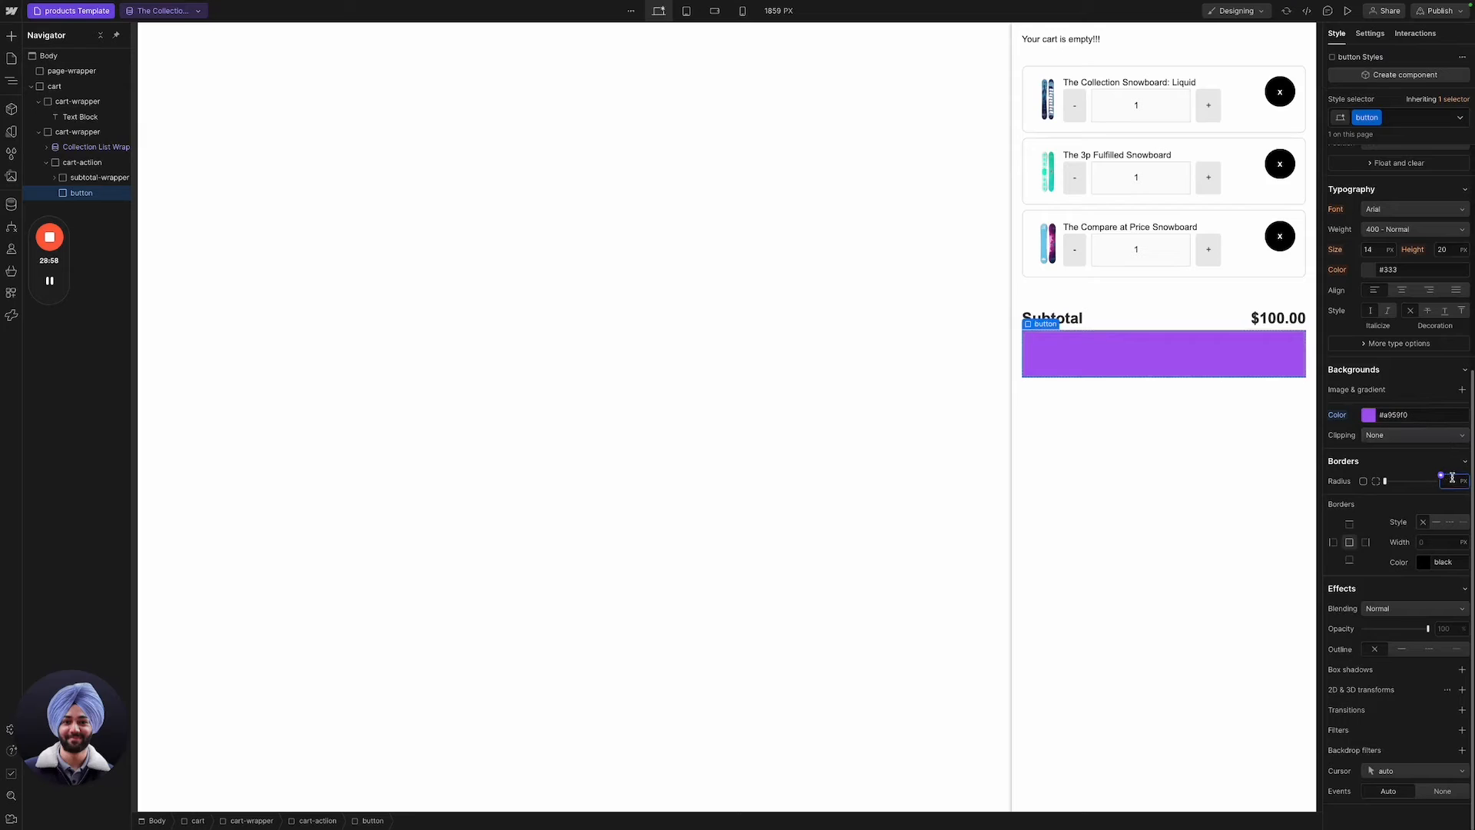
{"action": "type", "text": "0.5"}
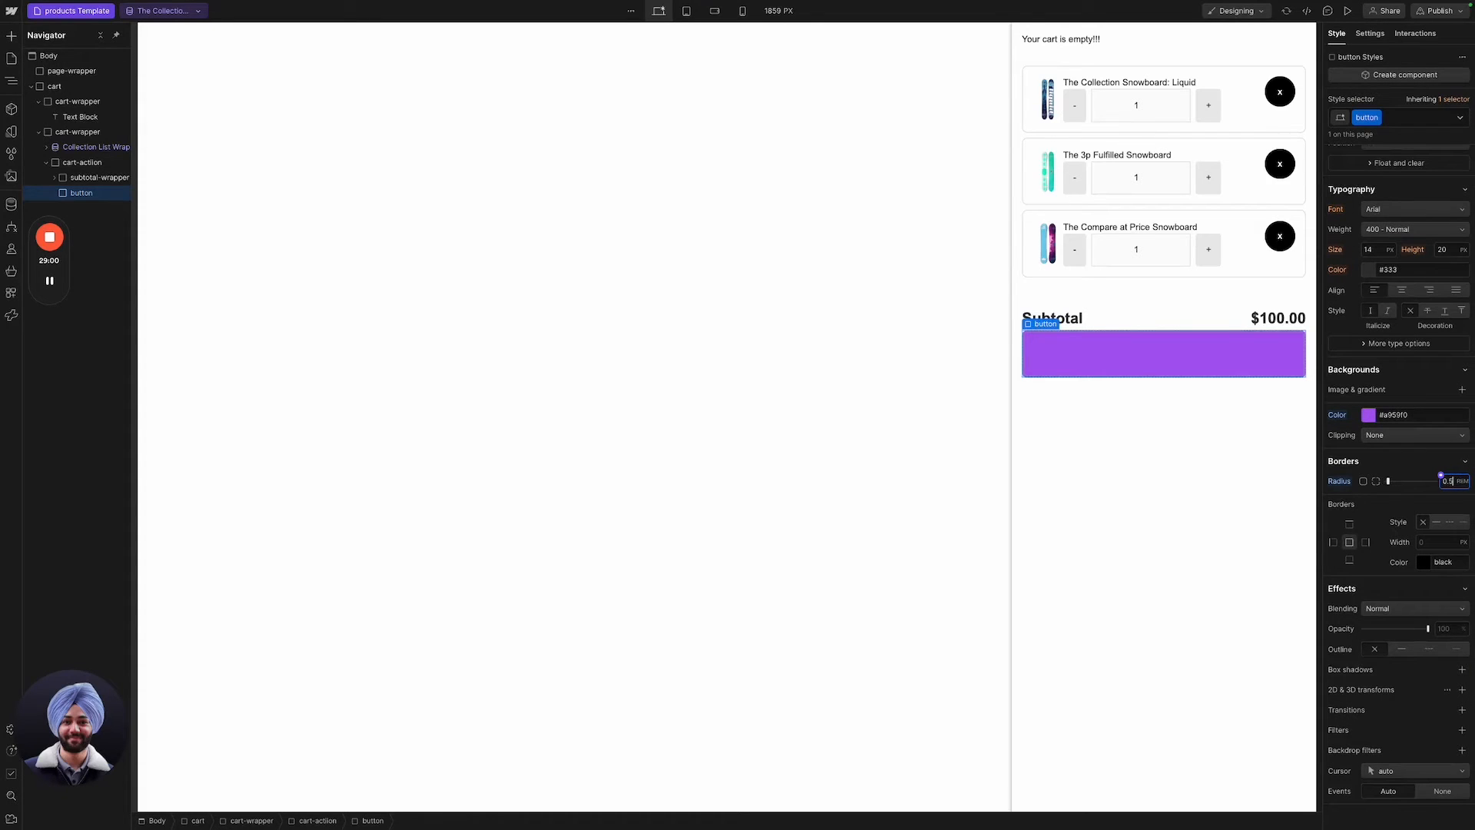
{"action": "key", "text": "Return"}
Set the button class's text color to white.
{"action": "left_click", "coordinate": [1371, 271]}
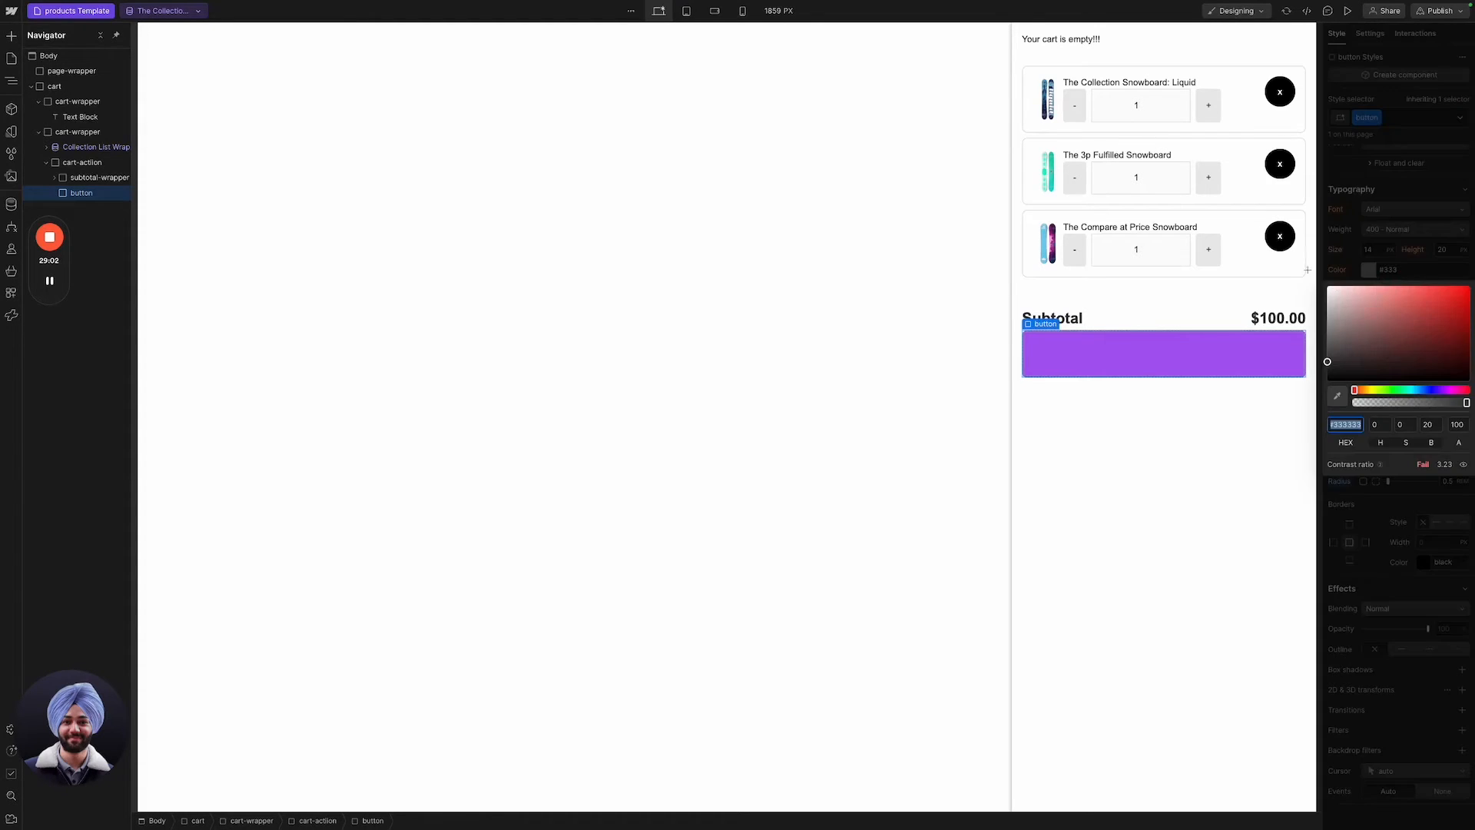
{"action": "left_click_drag", "start_coordinate": [1375, 309], "coordinate": [1316, 278]}
{"action": "left_click", "coordinate": [1391, 255]}
{"action": "left_click", "coordinate": [1407, 233]}
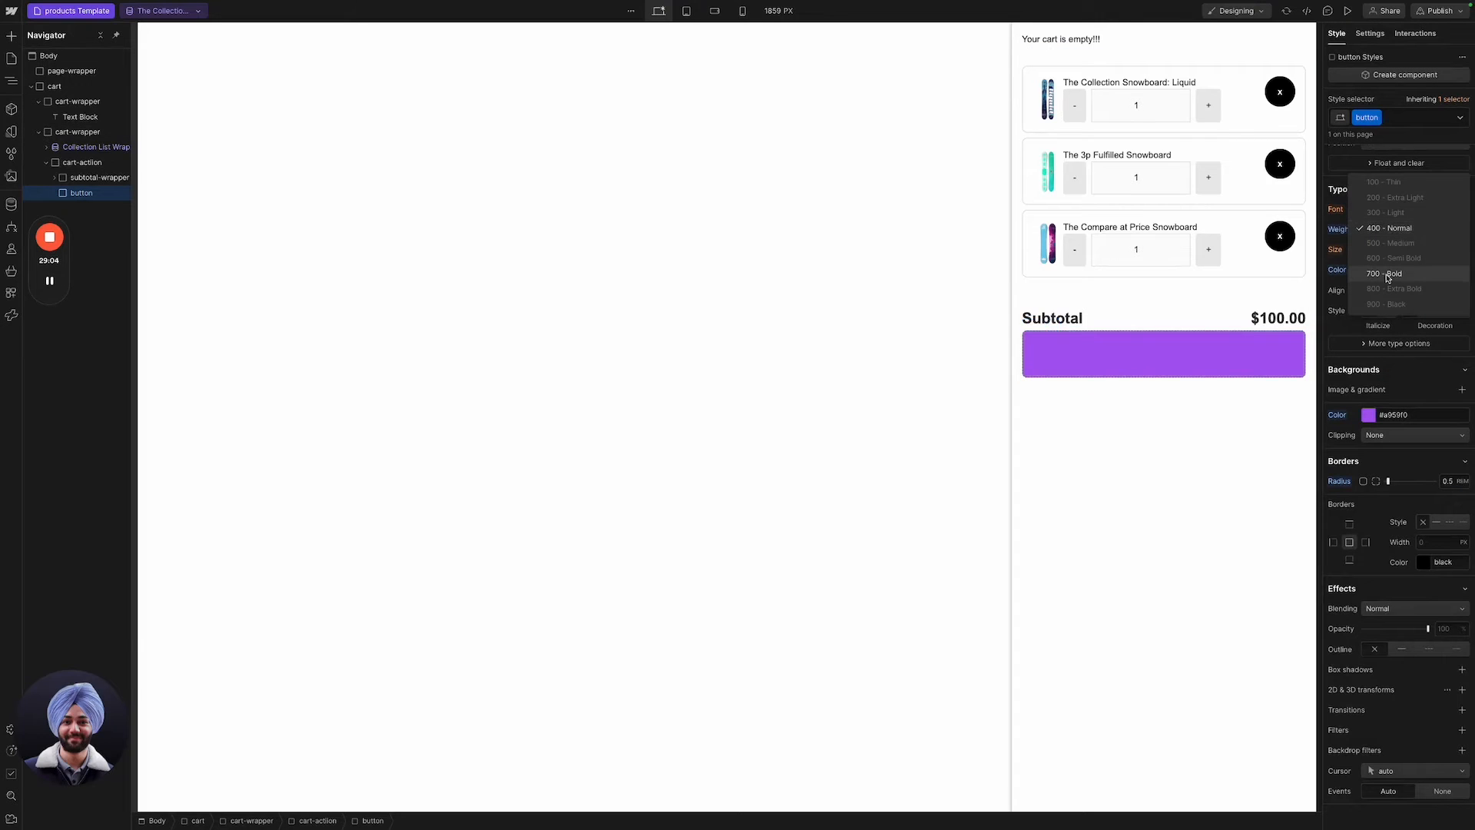
{"action": "left_click", "coordinate": [1380, 317]}
Give the button class a horizontal flex layout with centered alignment and centered justification.
{"action": "scroll", "coordinate": [1381, 323], "scroll_direction": "up", "scroll_amount": 1}
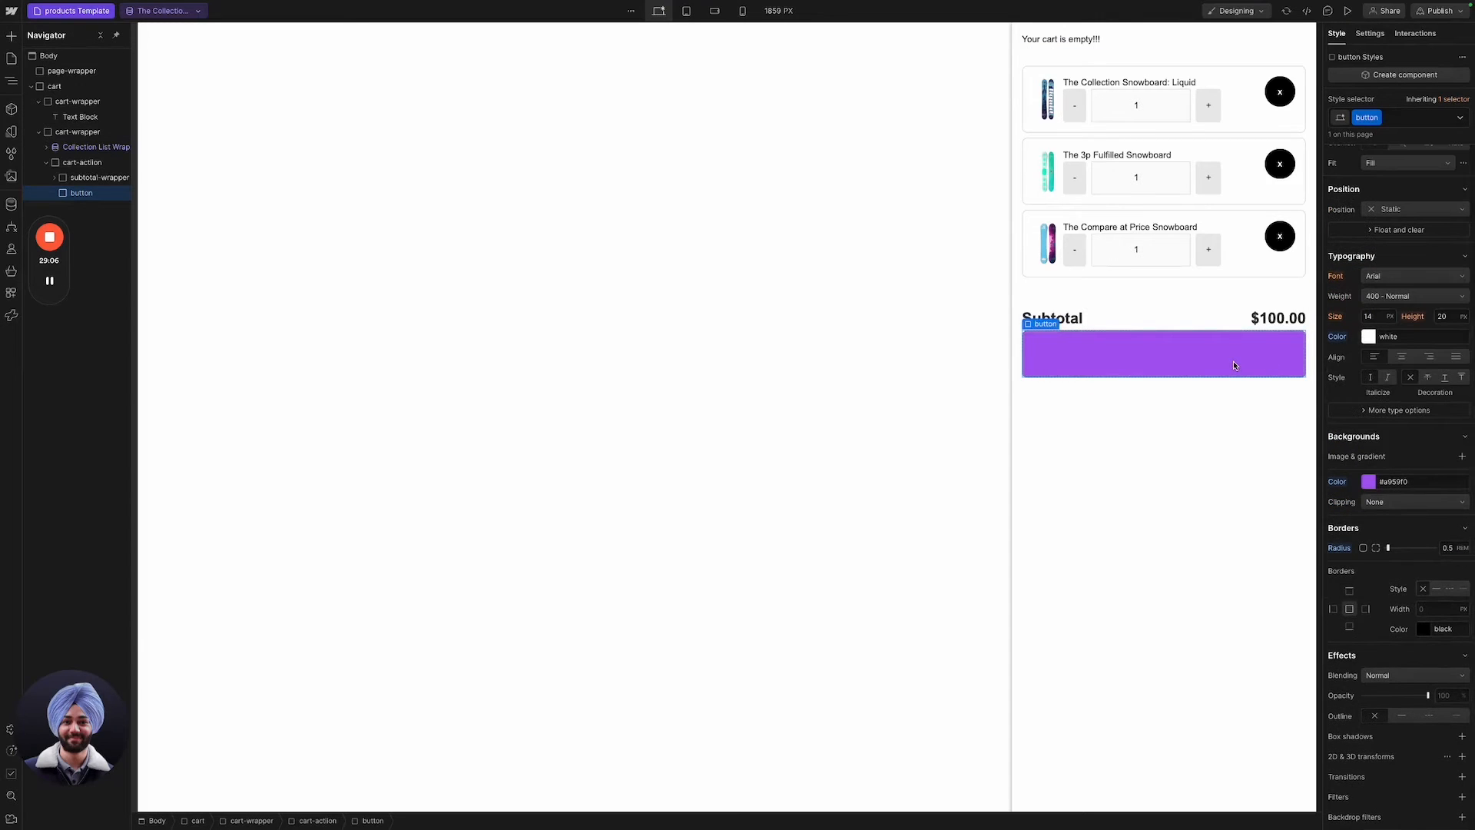
{"action": "scroll", "coordinate": [1398, 213], "scroll_direction": "up", "scroll_amount": 4}
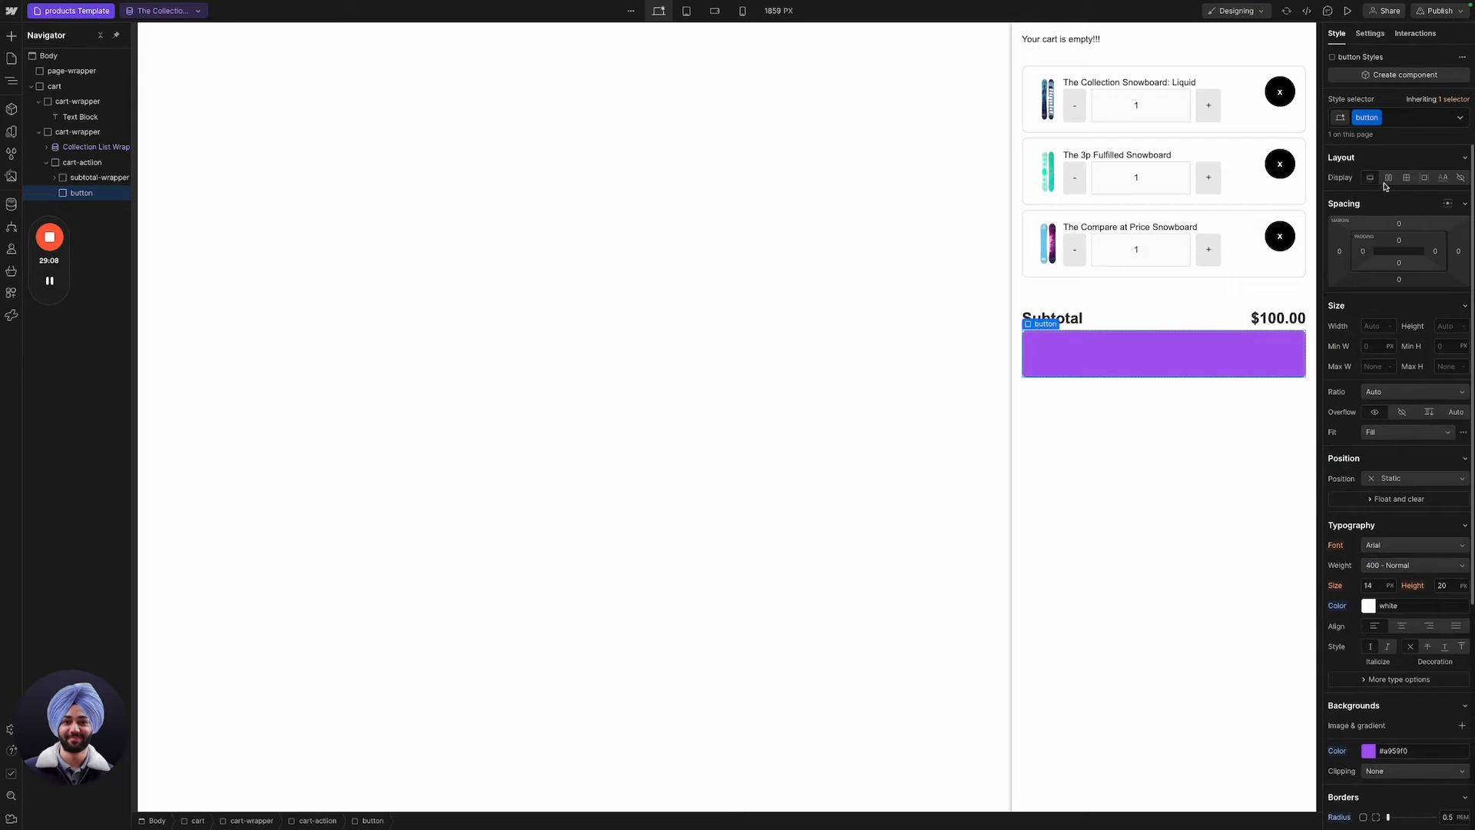
{"action": "left_click", "coordinate": [1389, 182]}
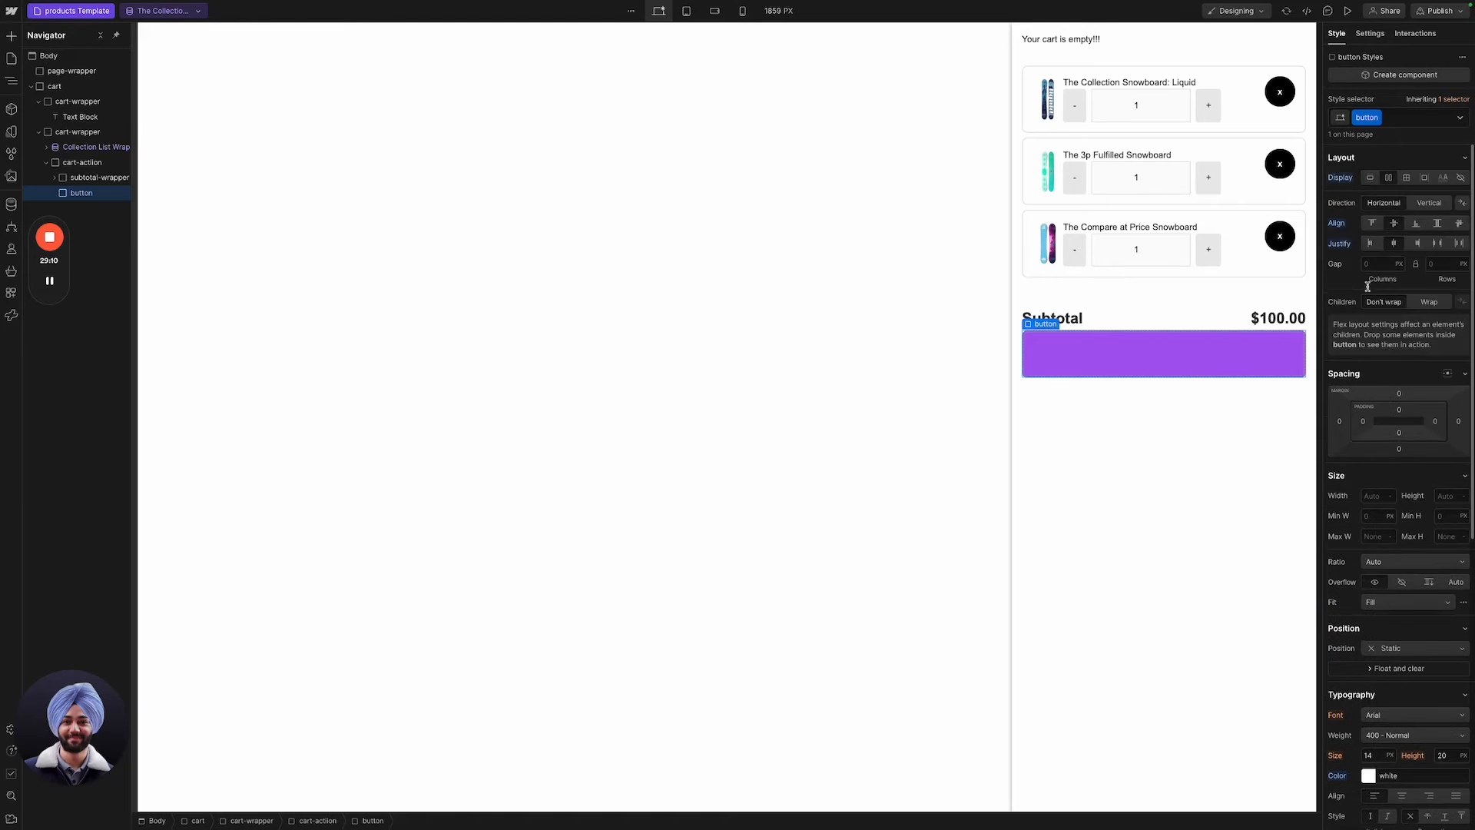
Add a Text Block inside the button block and replace its placeholder text with "Checkout".
{"action": "key", "text": "ctrl+k"}
{"action": "type", "text": "tedx"}
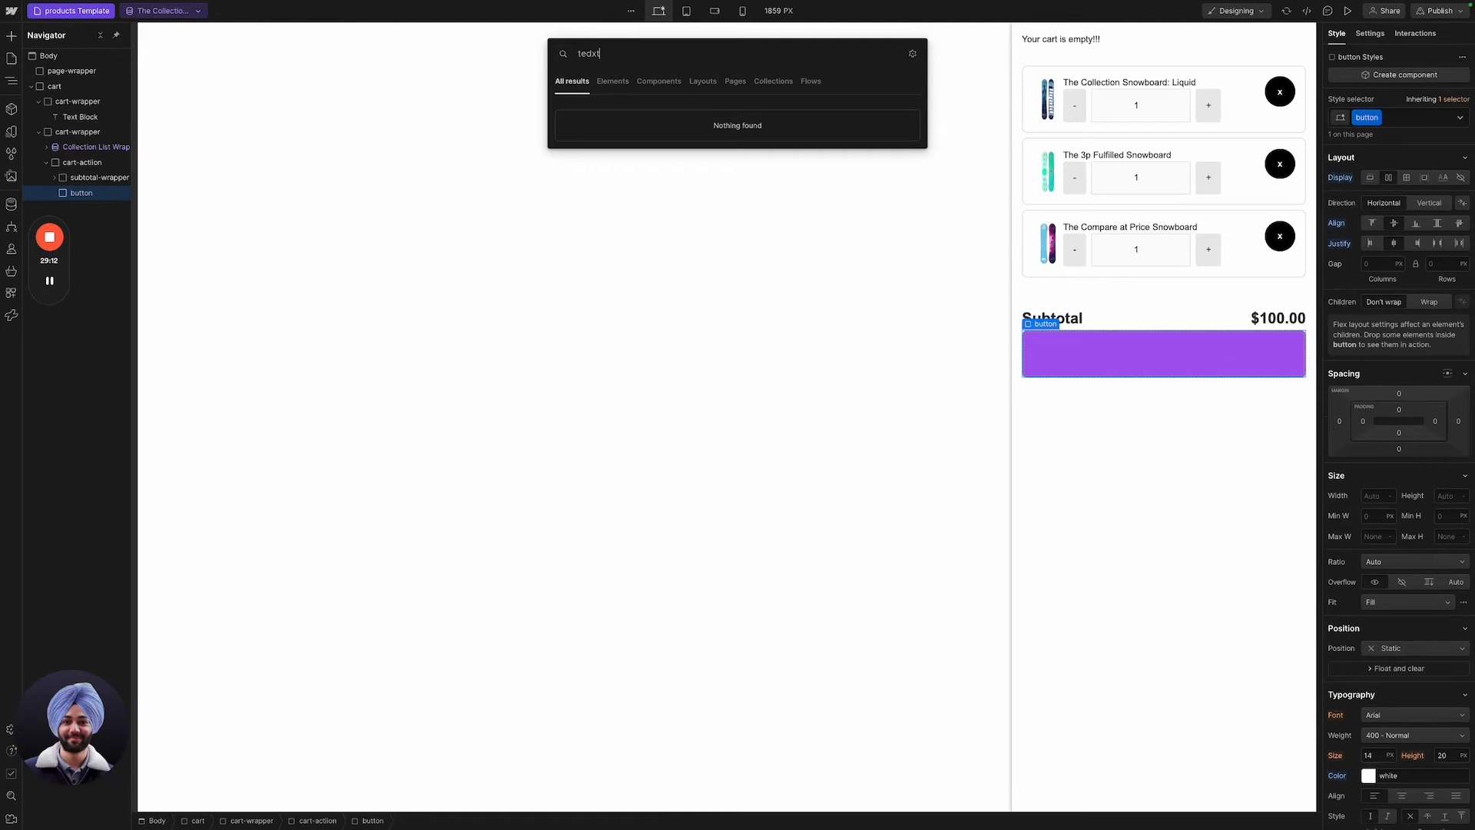
{"action": "type", "text": "t"}
{"action": "key", "text": "ctrl+a"}
{"action": "type", "text": "text"}
{"action": "key", "text": "Down"}
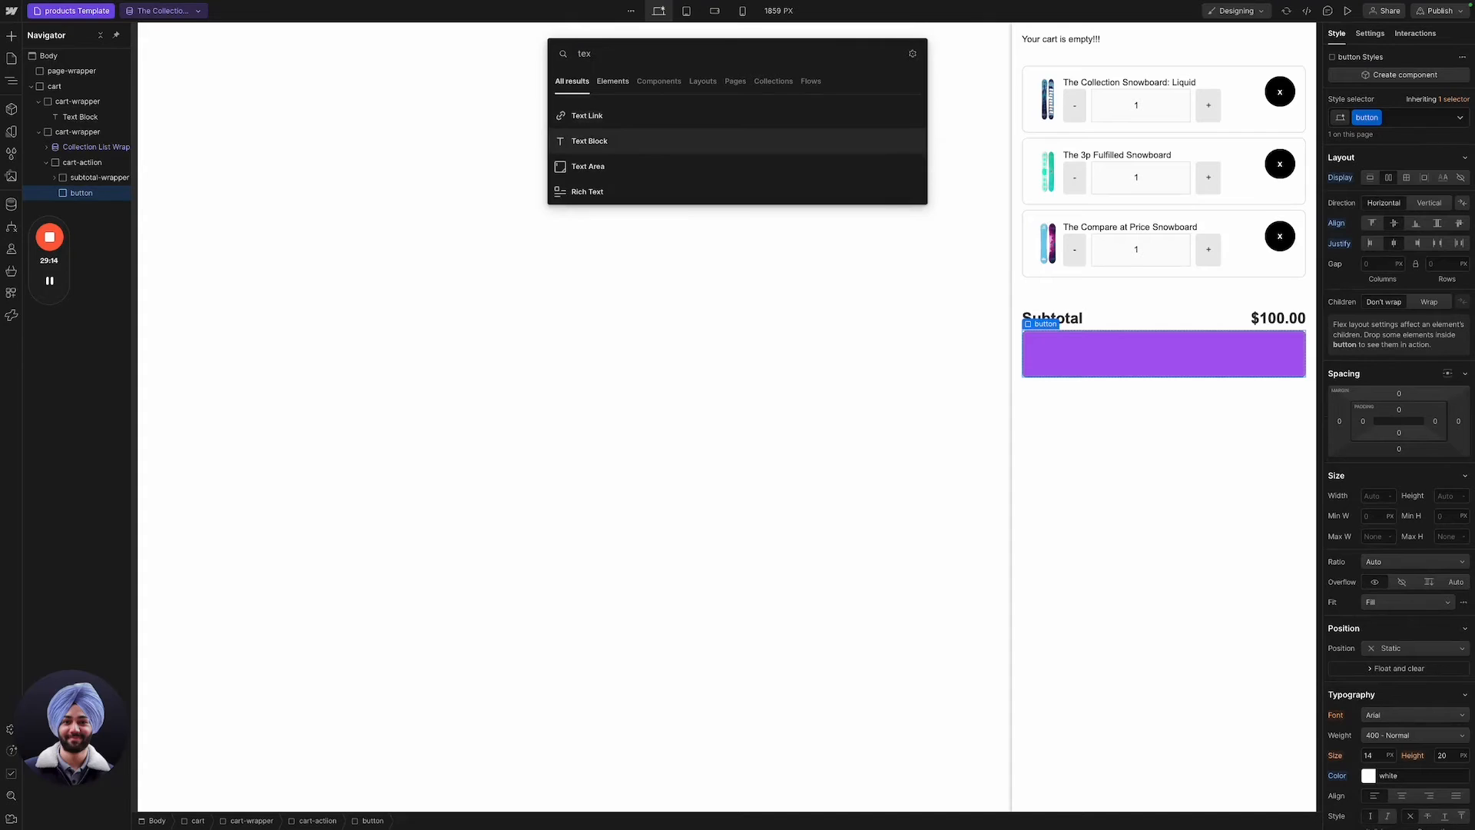
{"action": "key", "text": "Return"}
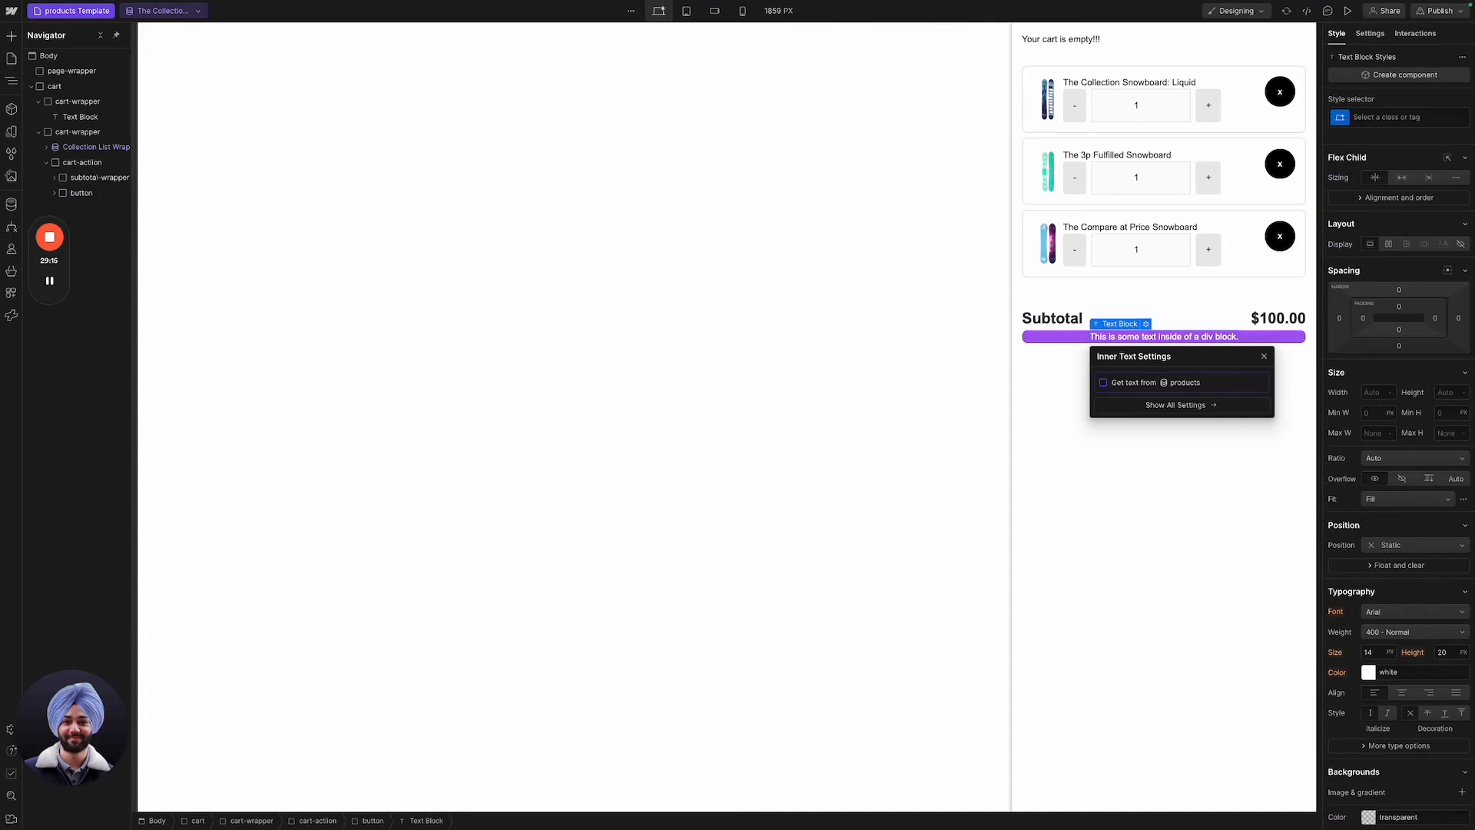
{"action": "double_click", "coordinate": [1221, 339]}
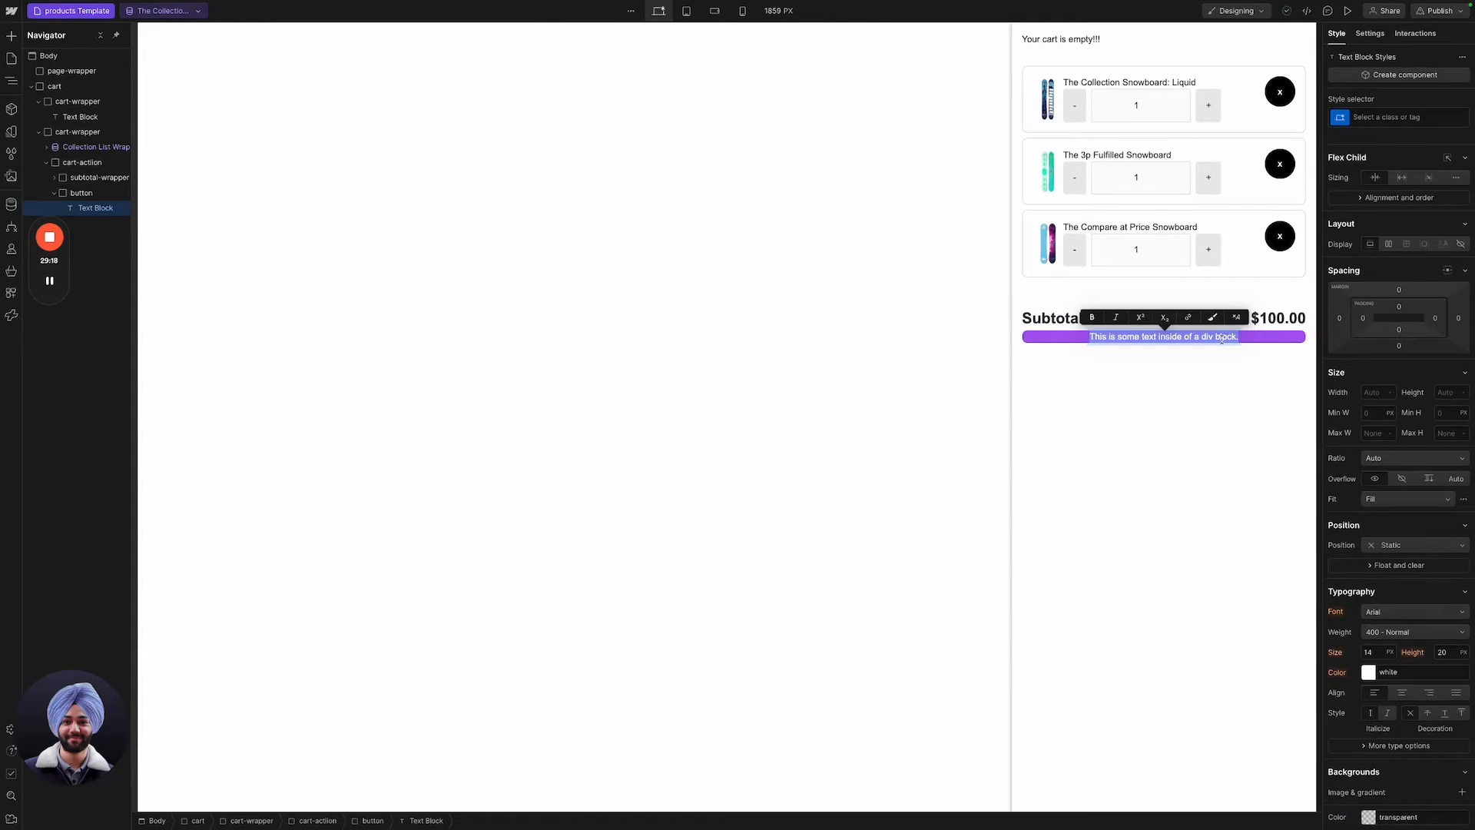
{"action": "type", "text": "Checkout"}
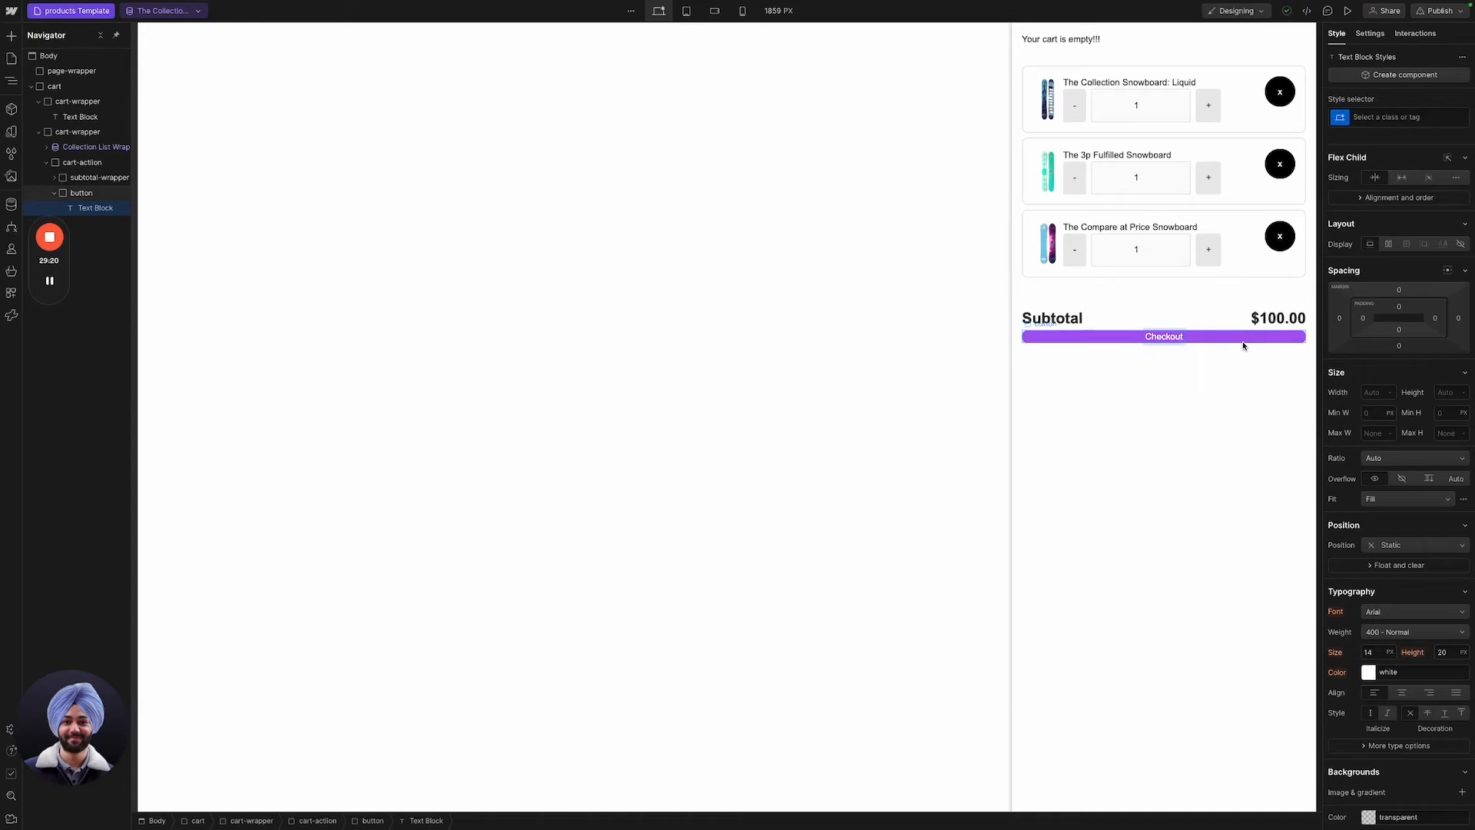
Set the button class's padding to 1rem on all sides.
{"action": "left_click", "coordinate": [1243, 343]}
{"action": "left_click", "coordinate": [1398, 364]}
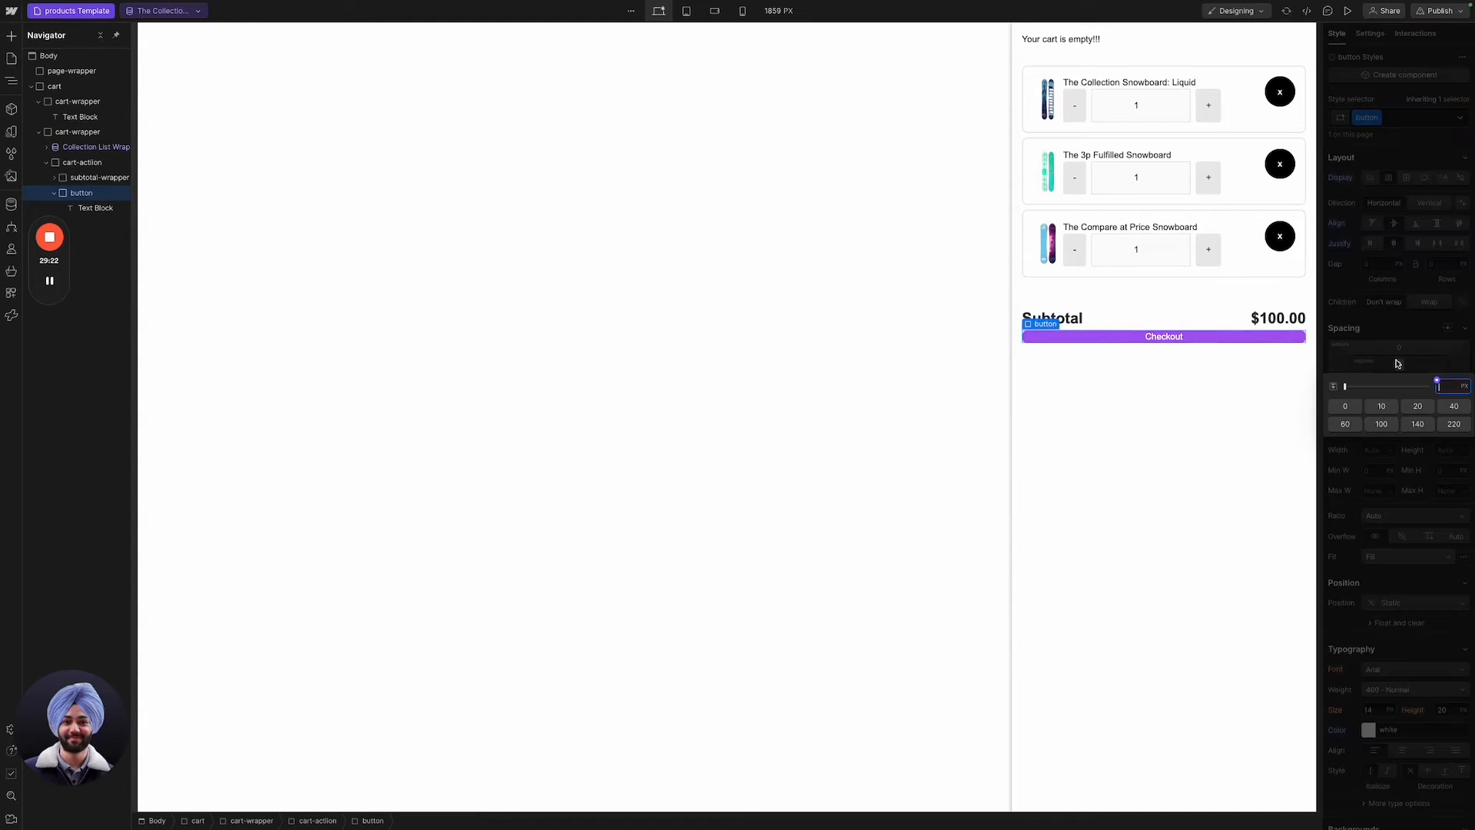
{"action": "type", "text": "1rem"}
{"action": "key", "text": "Return"}
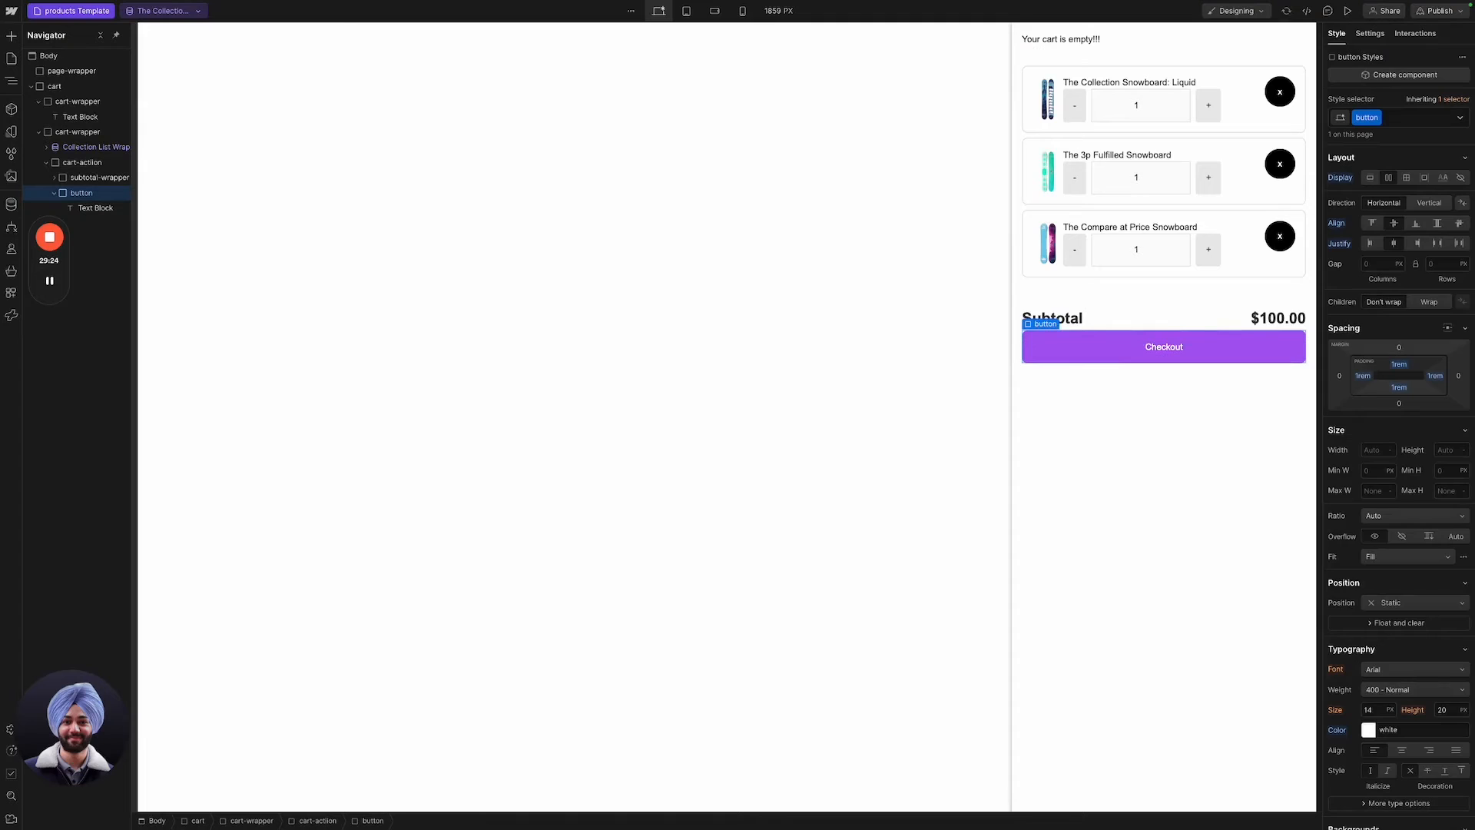
Open the Looop app's Cart elements and look at the Checkout Button - Text entry.
{"action": "left_click", "coordinate": [1162, 348]}
{"action": "left_click", "coordinate": [1130, 355]}
{"action": "left_click", "coordinate": [11, 292]}
{"action": "left_click", "coordinate": [163, 108]}
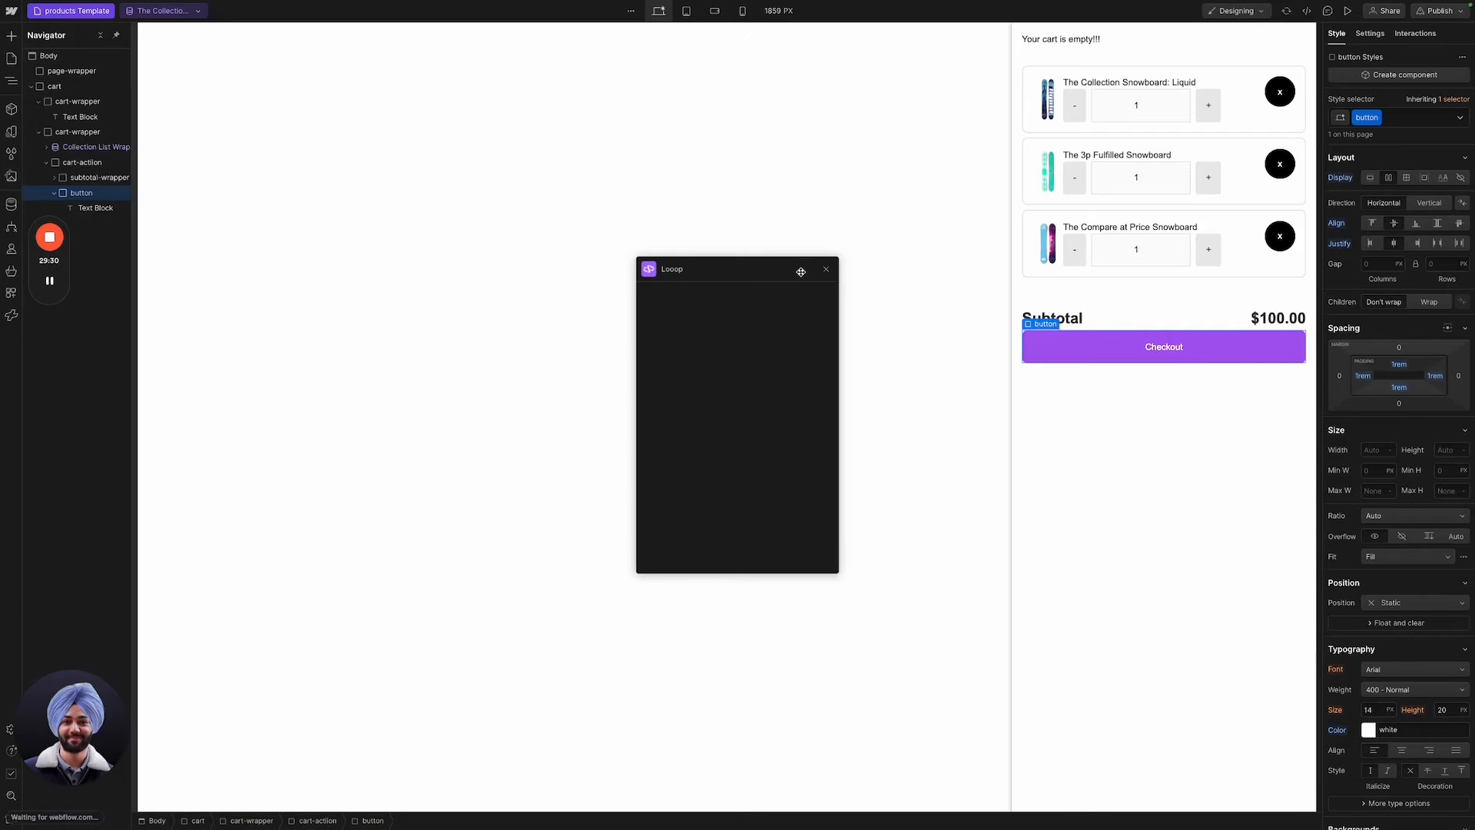
{"action": "left_click", "coordinate": [722, 294]}
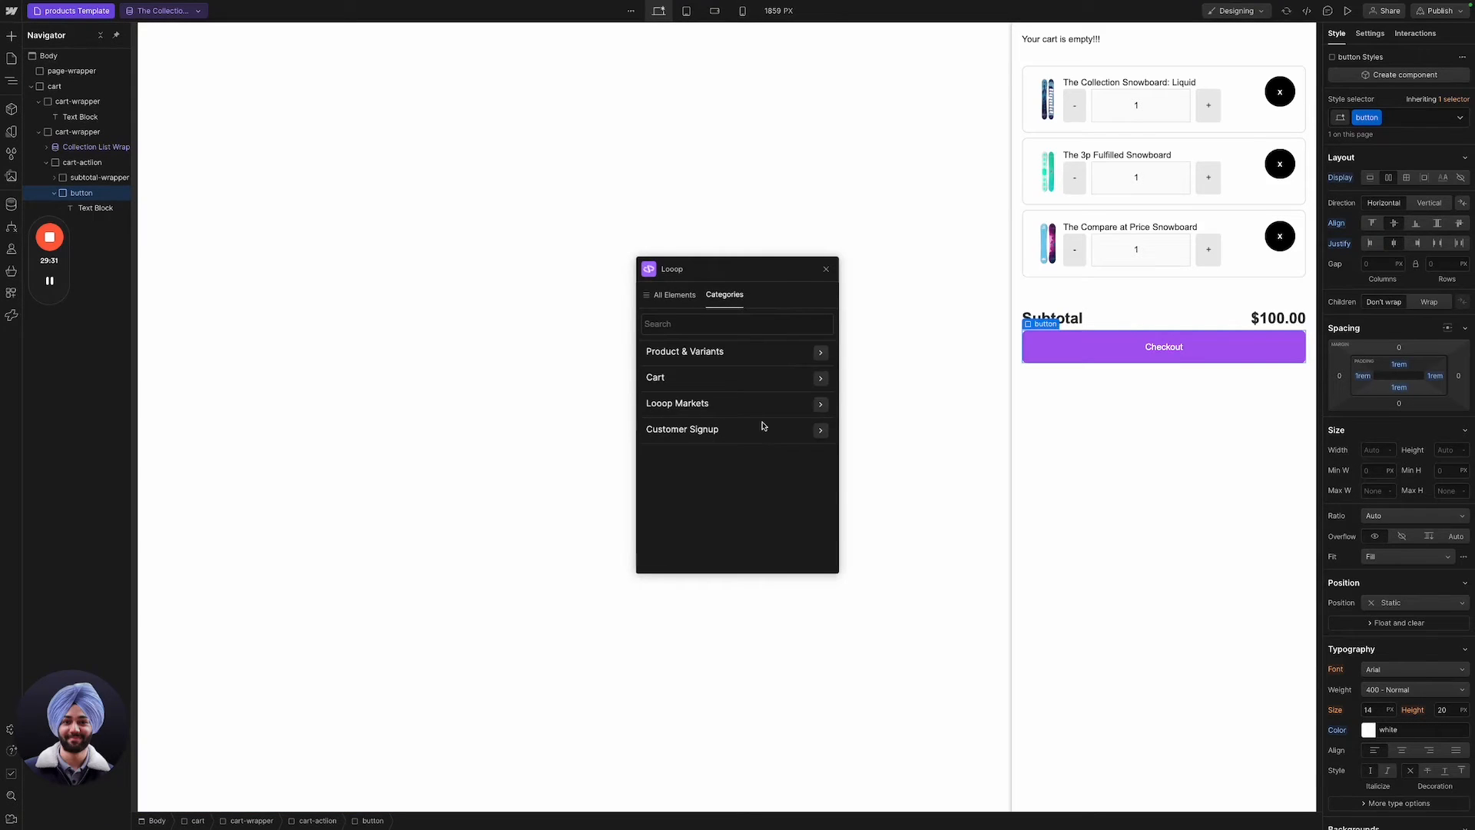
{"action": "left_click", "coordinate": [819, 378]}
{"action": "scroll", "coordinate": [761, 414], "scroll_direction": "down", "scroll_amount": 2}
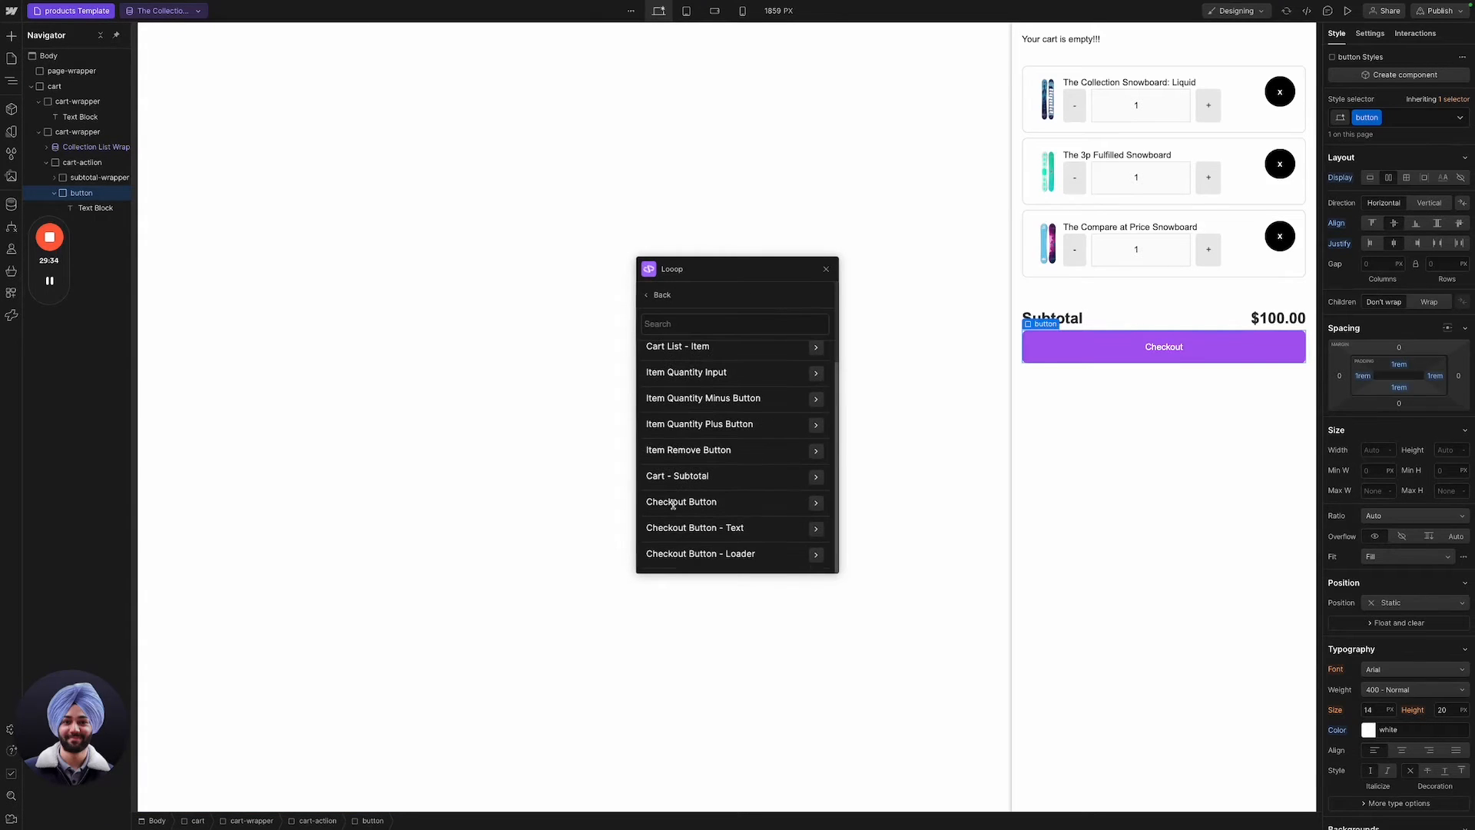
{"action": "left_click", "coordinate": [746, 528]}
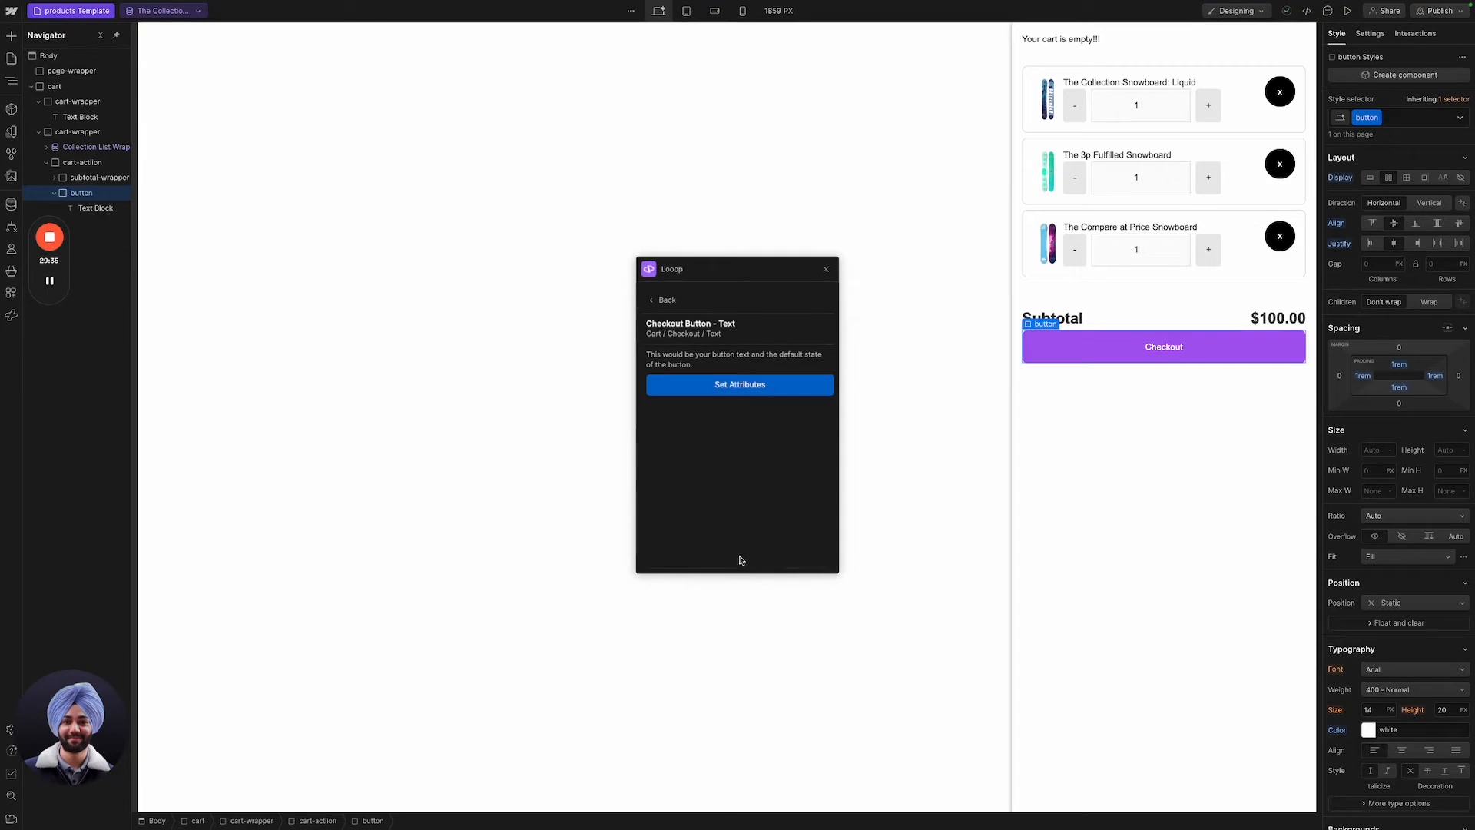
{"action": "left_click", "coordinate": [655, 302]}
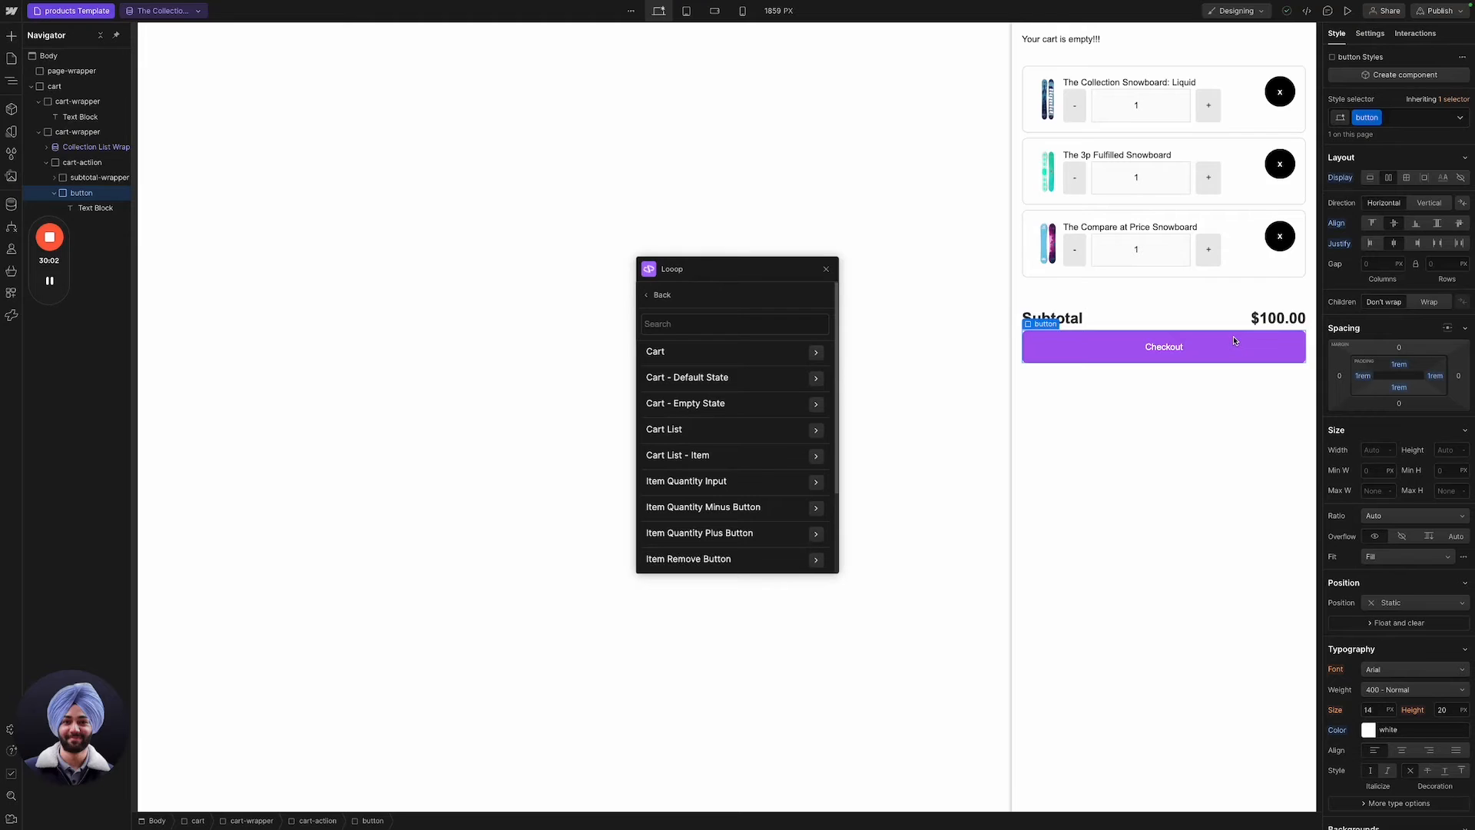
Add a Lottie Animation inside the Checkout button and set its height to 1rem.
{"action": "key", "text": "ctrl+e"}
{"action": "type", "text": "lott"}
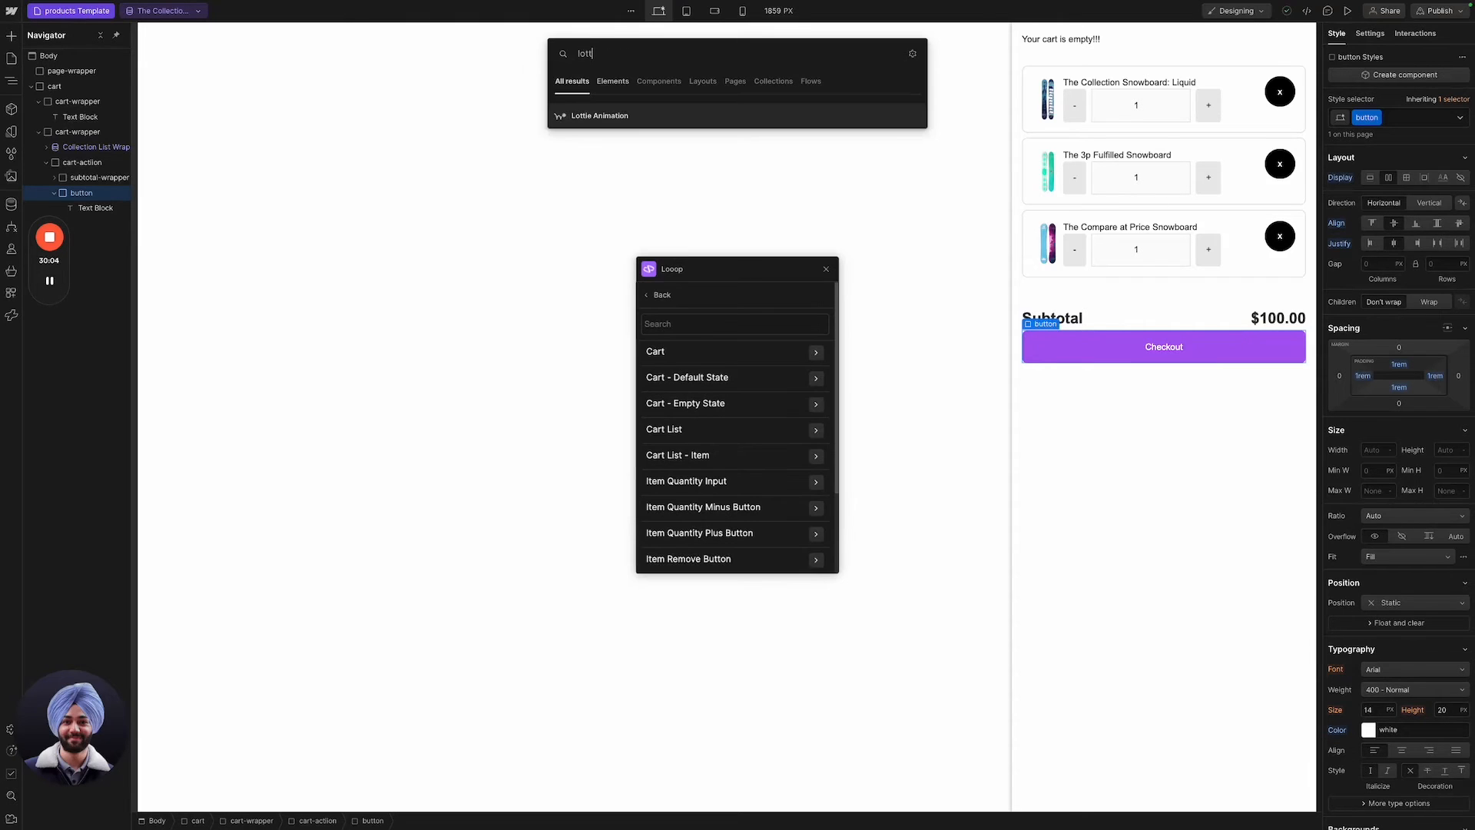
{"action": "key", "text": "Return"}
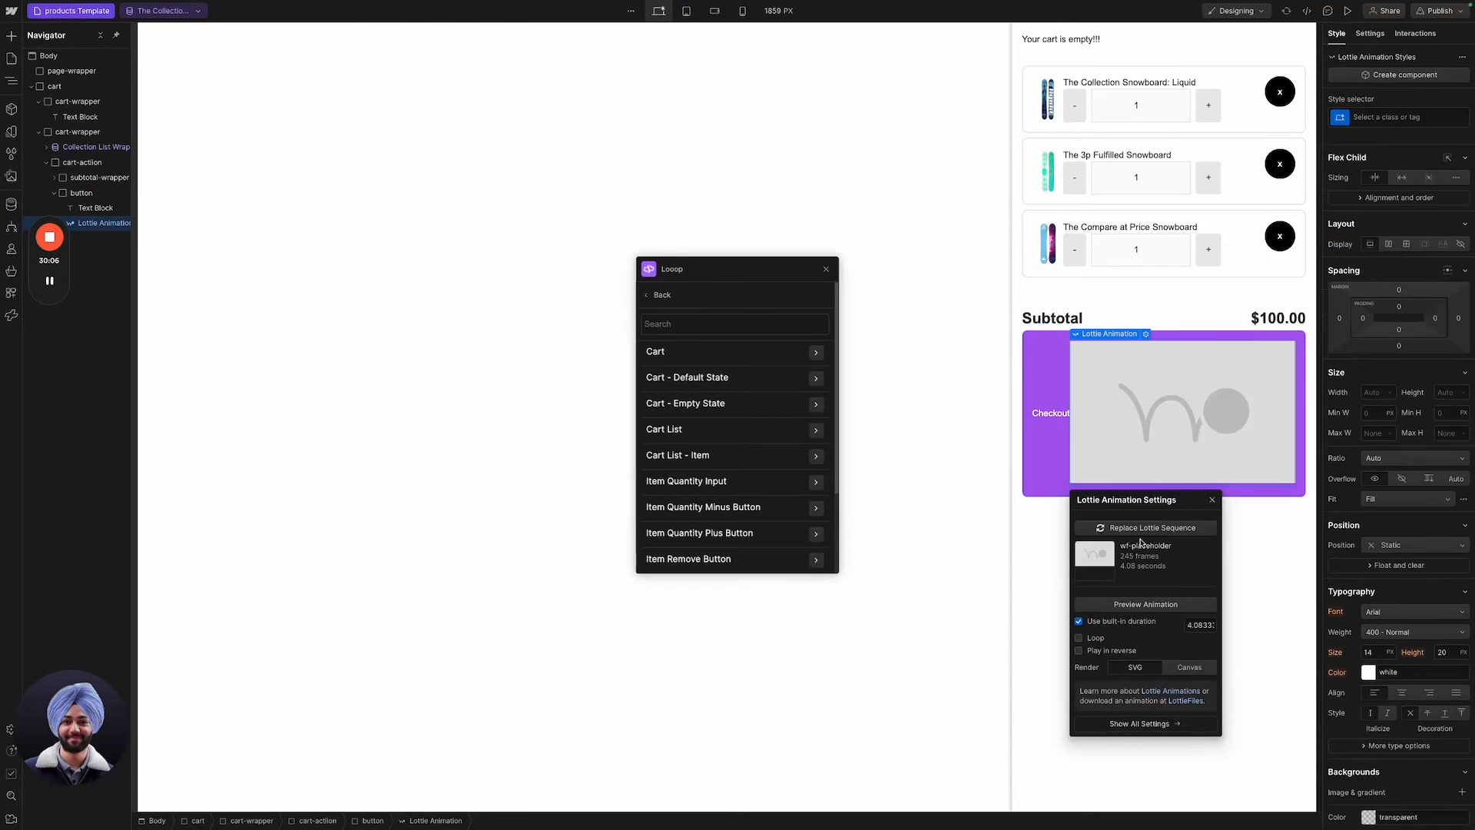
{"action": "left_click", "coordinate": [1445, 389]}
{"action": "type", "text": "1rem"}
{"action": "key", "text": "Return"}
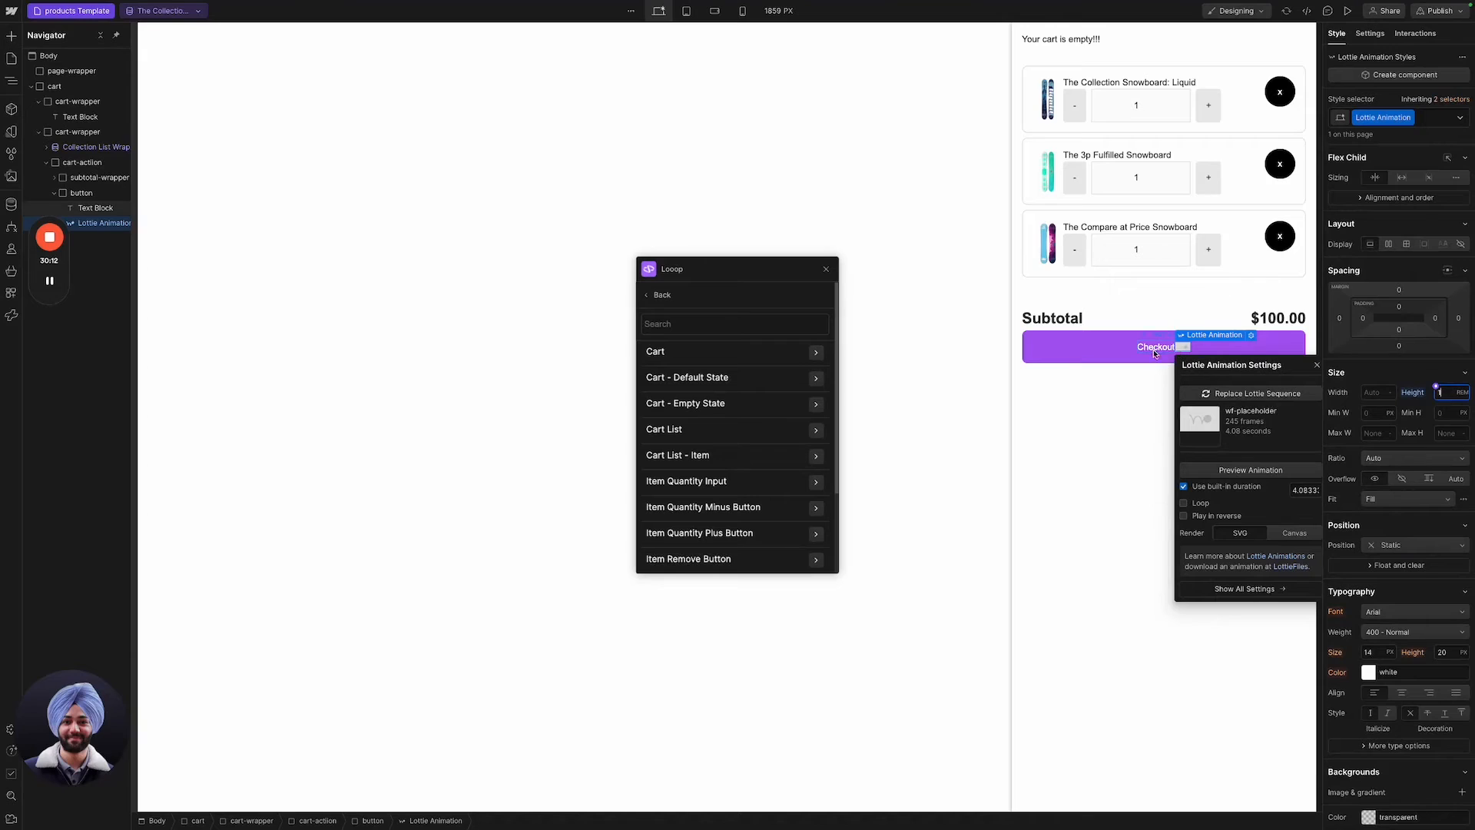
Replace the Lottie sequence with Loader (2).json, enable looping and preview the animation.
{"action": "left_click", "coordinate": [1183, 351]}
{"action": "left_click", "coordinate": [1251, 336]}
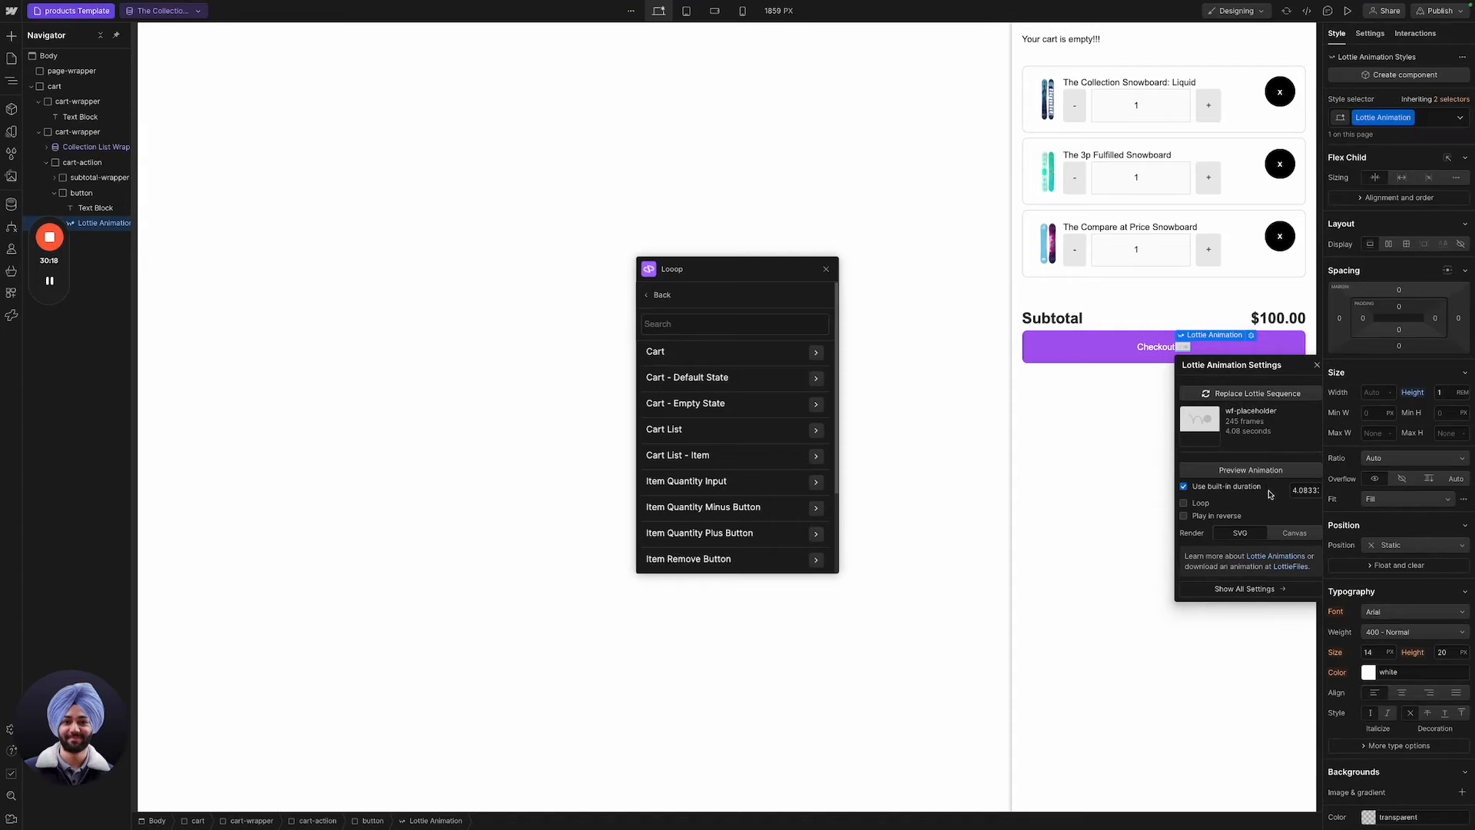
{"action": "left_click", "coordinate": [1266, 394]}
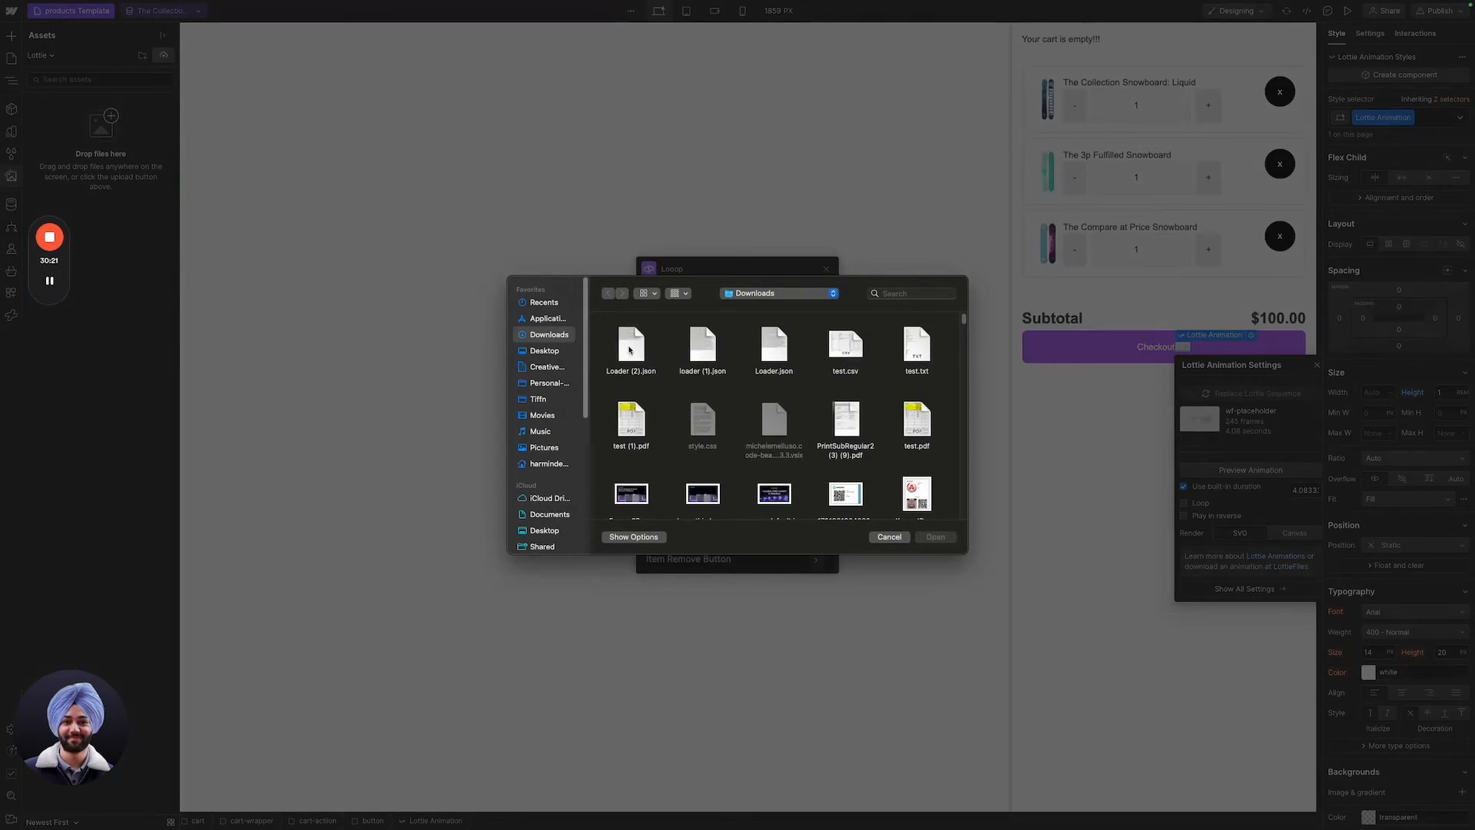
{"action": "left_click", "coordinate": [631, 347]}
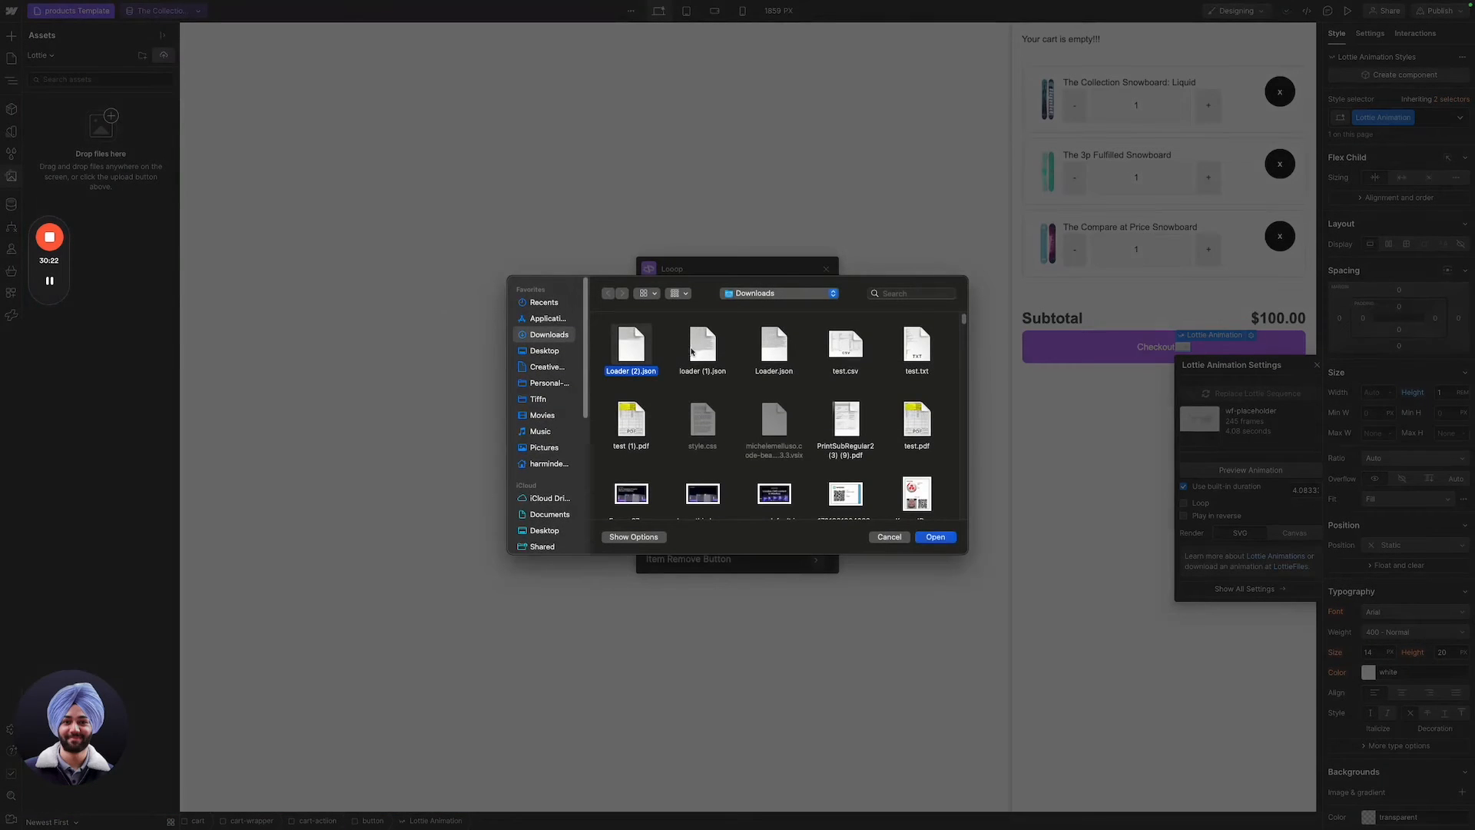
{"action": "left_click", "coordinate": [936, 540]}
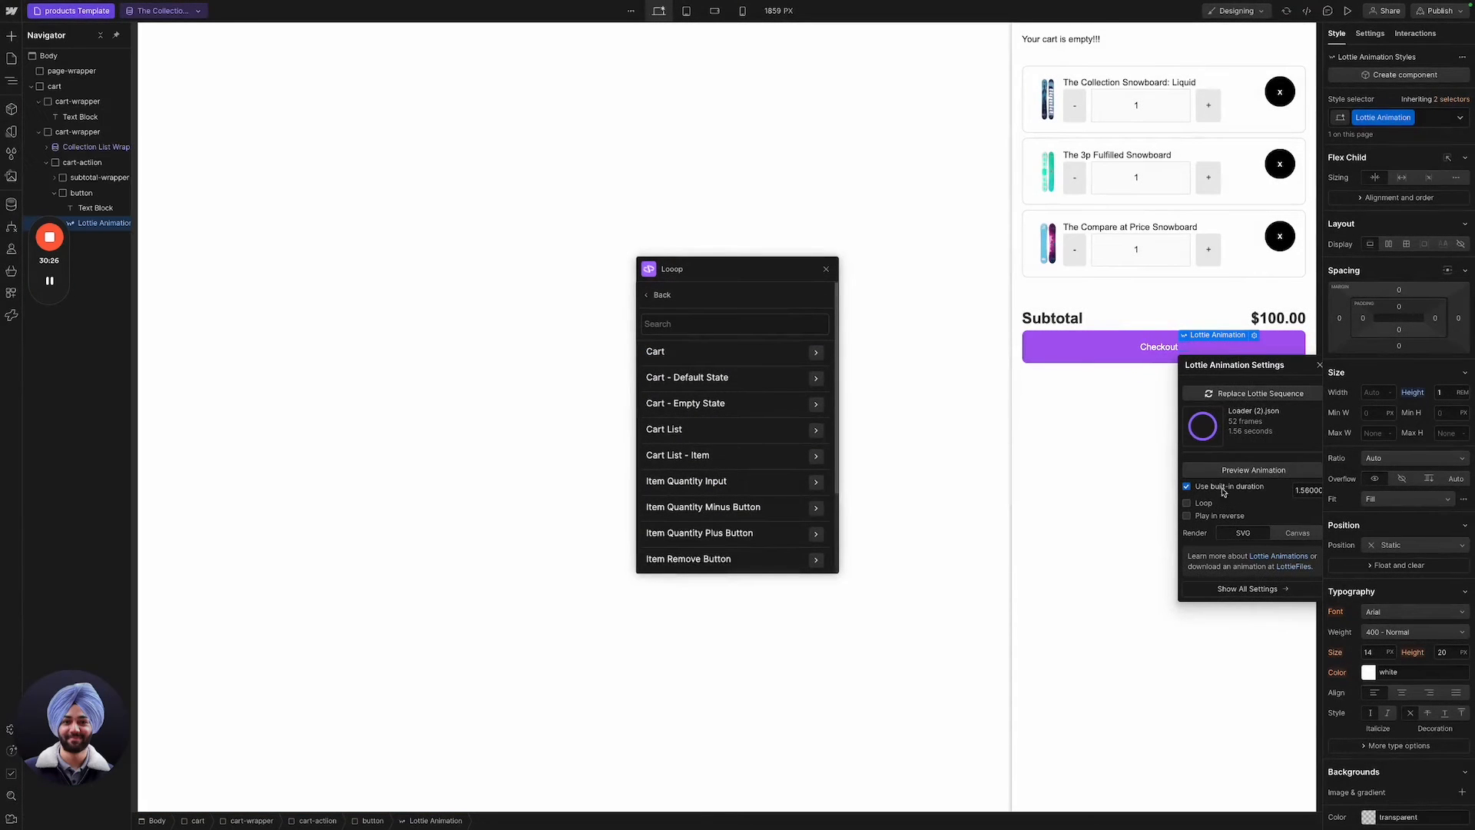
{"action": "left_click", "coordinate": [1187, 504]}
{"action": "left_click", "coordinate": [1253, 472]}
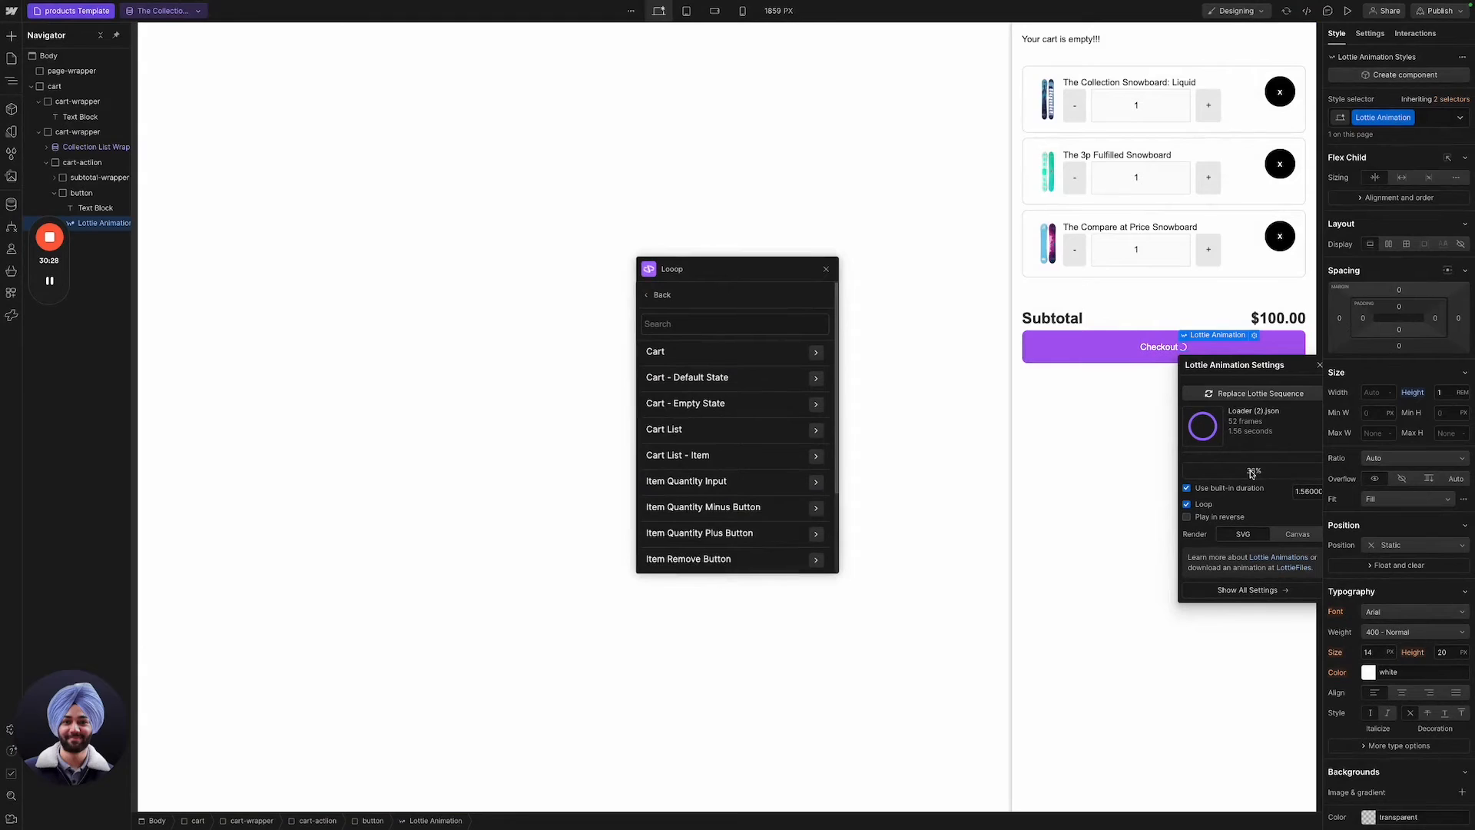
{"action": "left_click", "coordinate": [1211, 350]}
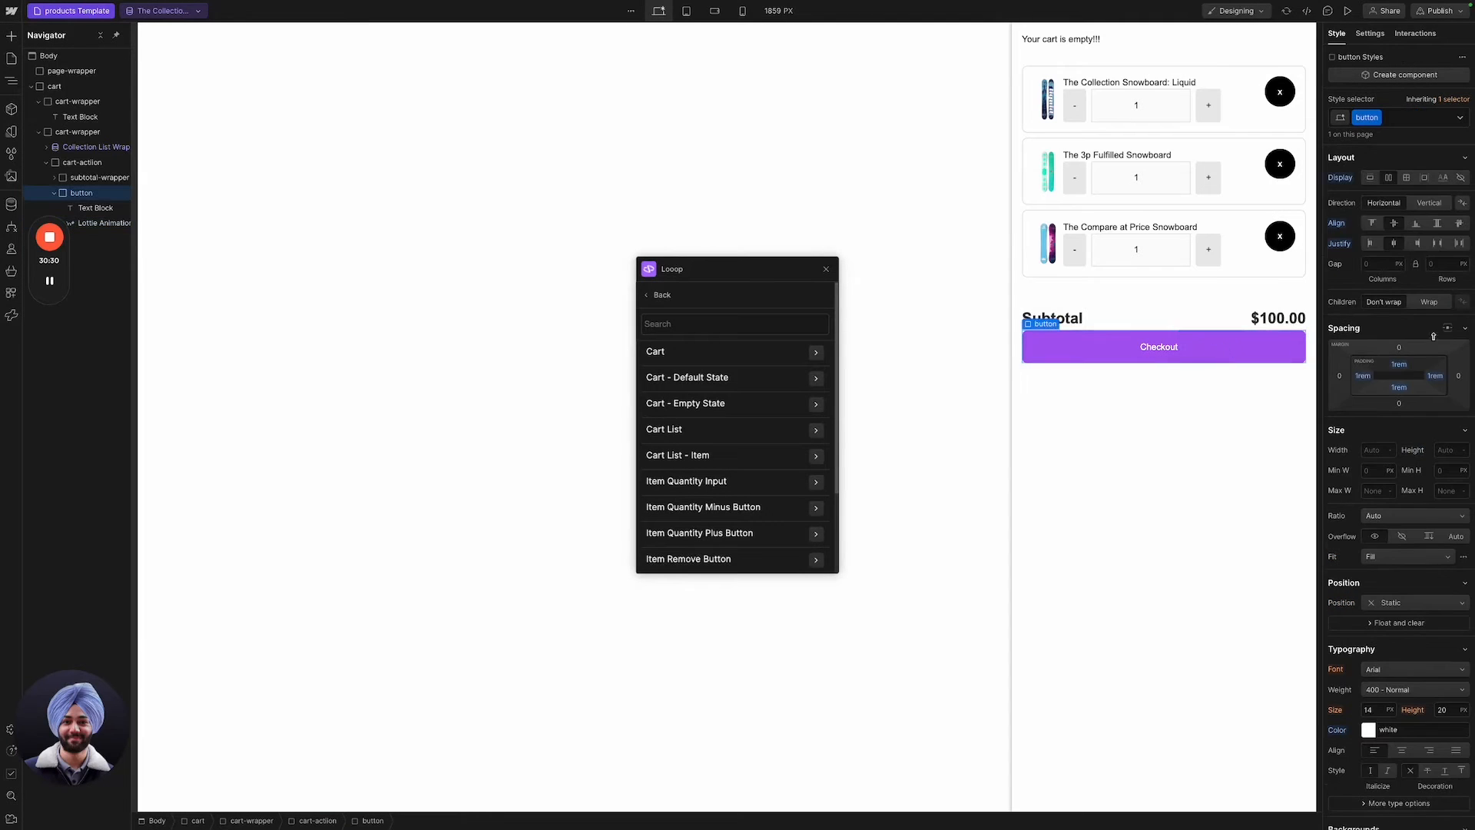
{"action": "left_click", "coordinate": [1204, 359]}
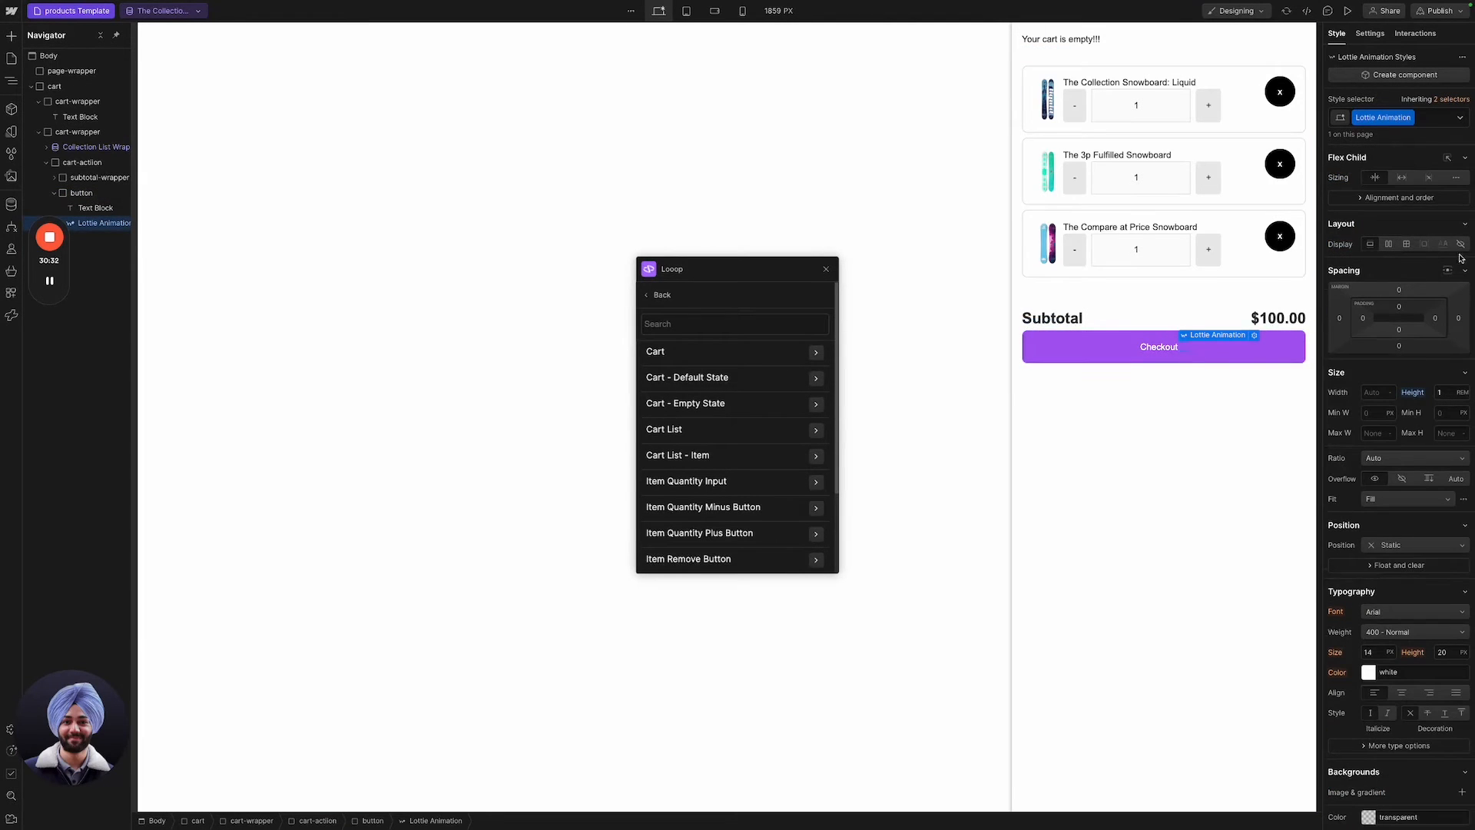
{"action": "left_click", "coordinate": [1245, 347]}
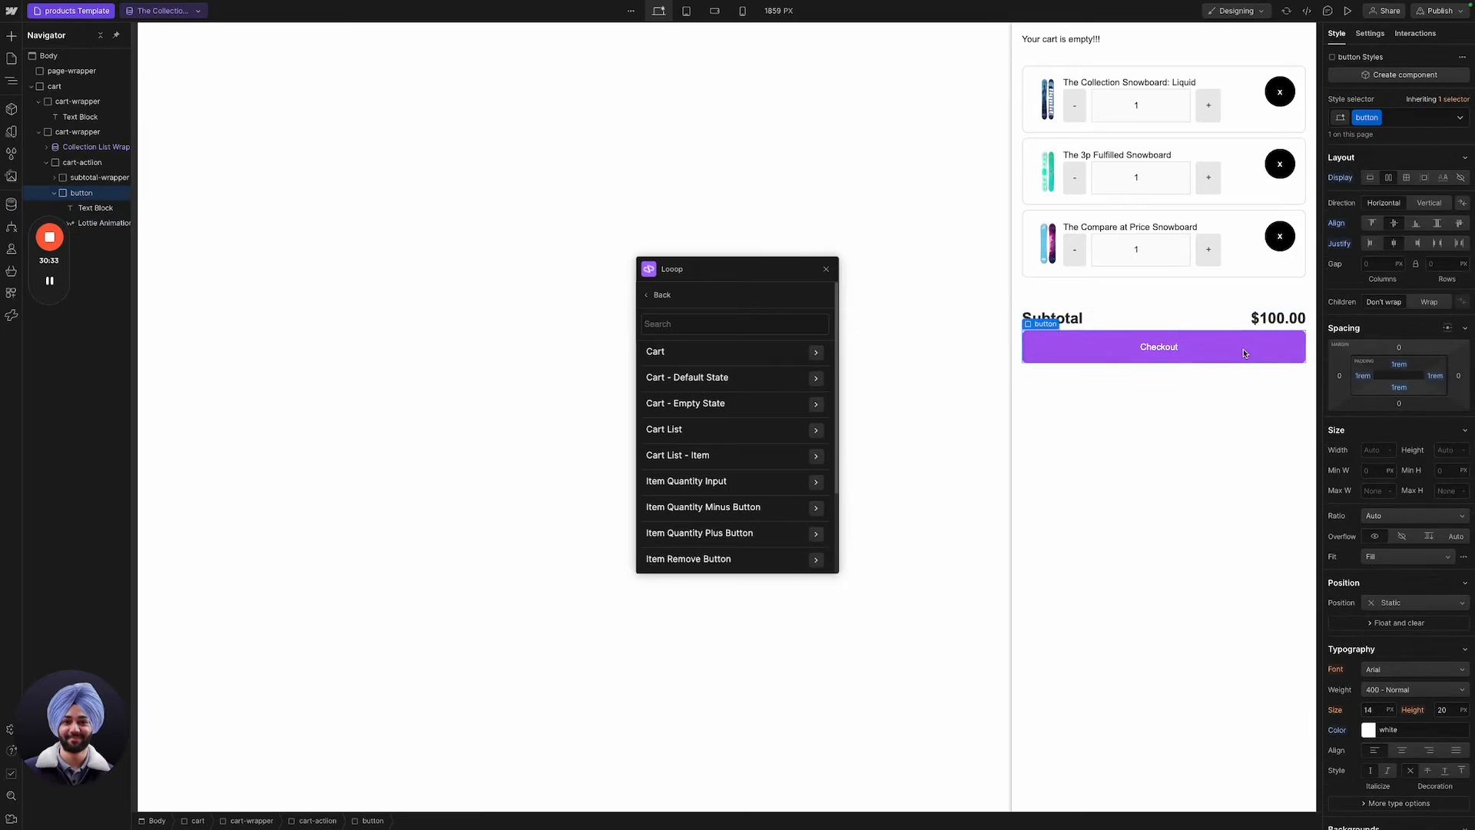
{"action": "left_click", "coordinate": [1382, 265]}
{"action": "left_click", "coordinate": [1150, 355]}
{"action": "left_click", "coordinate": [1106, 349]}
Apply Looop's Cart - Subtotal attribute to the $100.00 text and check it in the element's custom attributes.
{"action": "scroll", "coordinate": [737, 469], "scroll_direction": "down", "scroll_amount": 3}
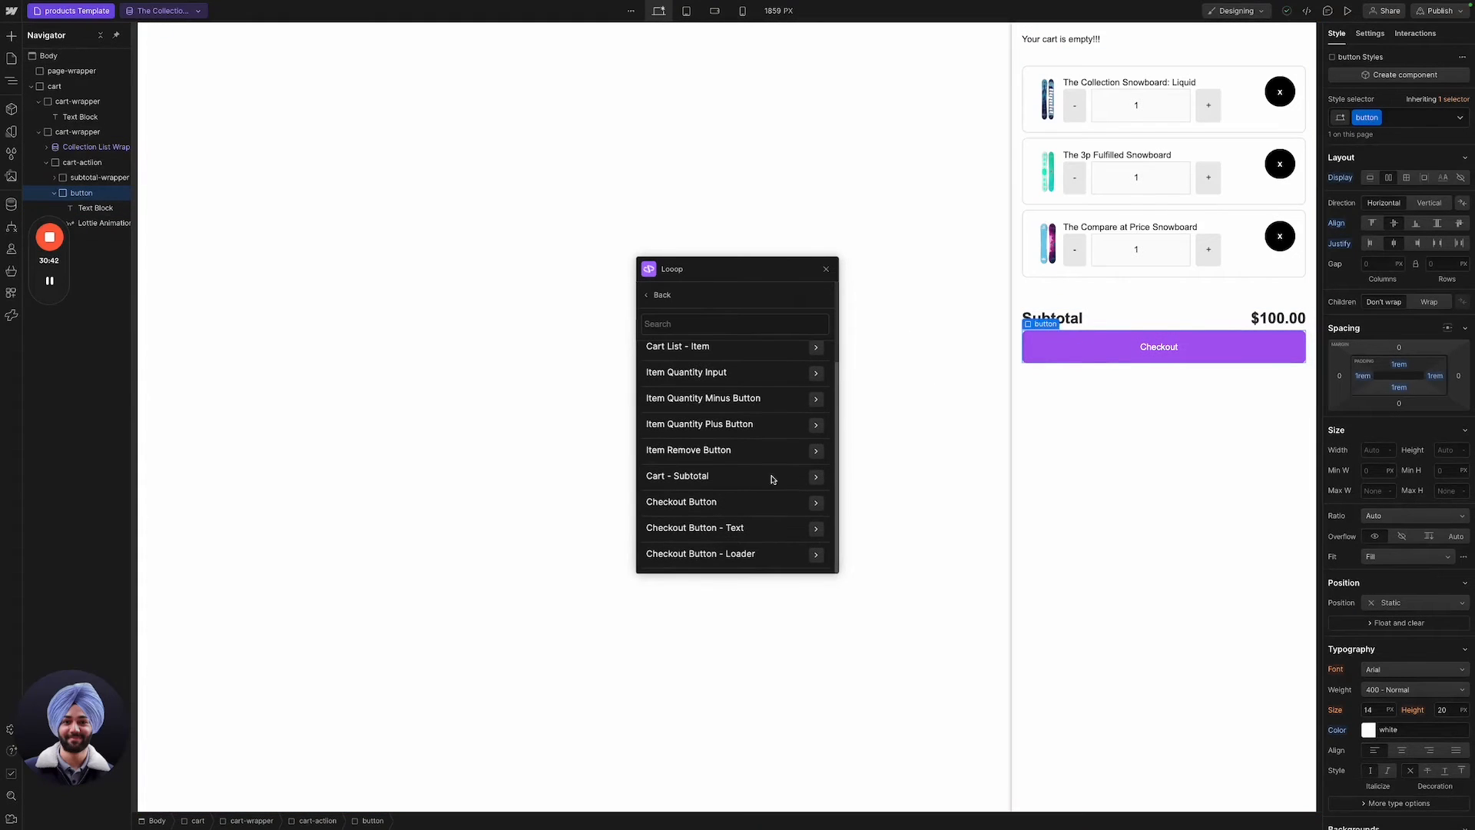
{"action": "left_click", "coordinate": [1277, 318]}
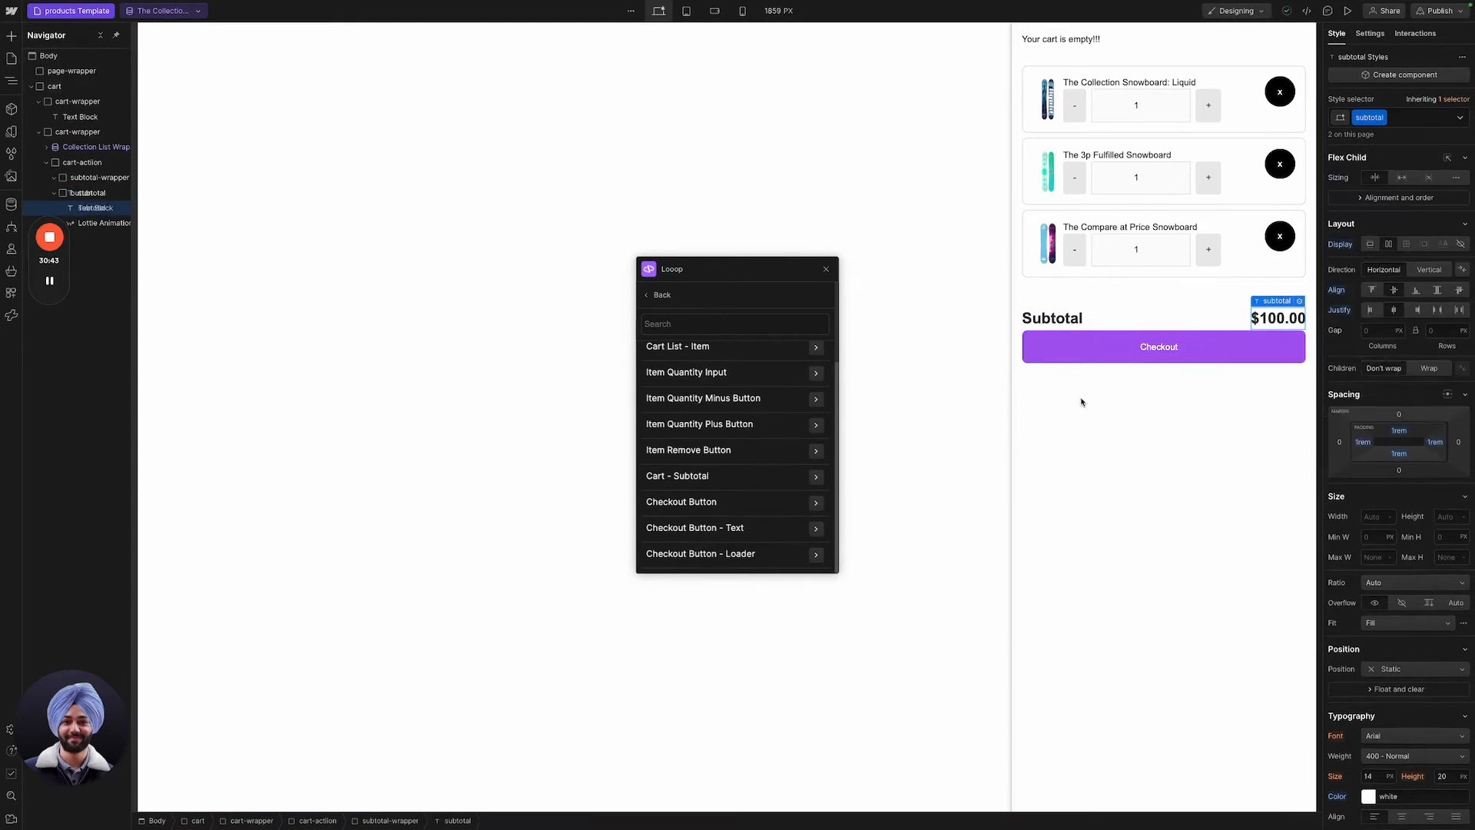
{"action": "left_click", "coordinate": [812, 477]}
{"action": "left_click", "coordinate": [812, 401]}
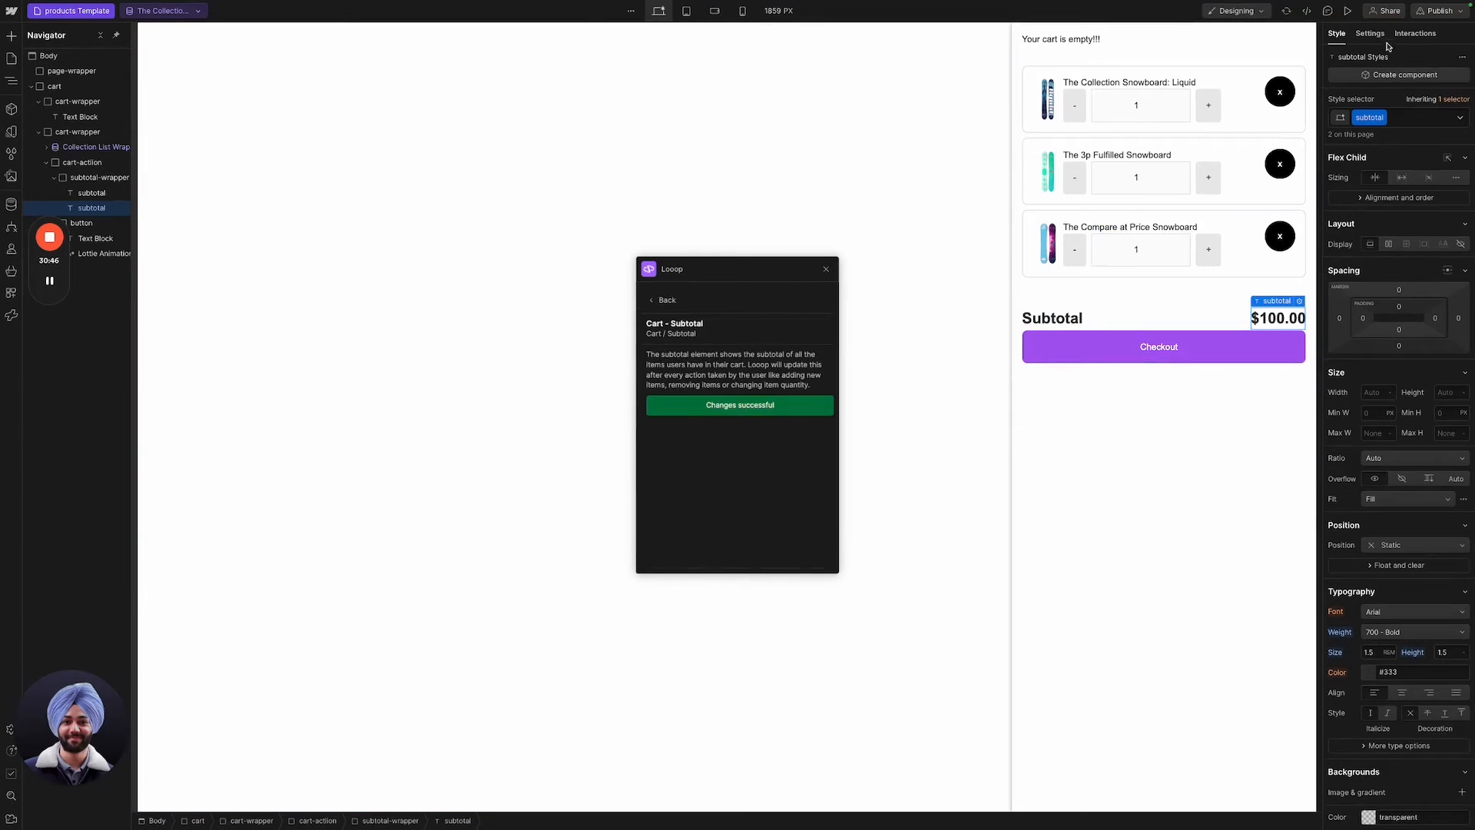
{"action": "left_click", "coordinate": [1372, 34]}
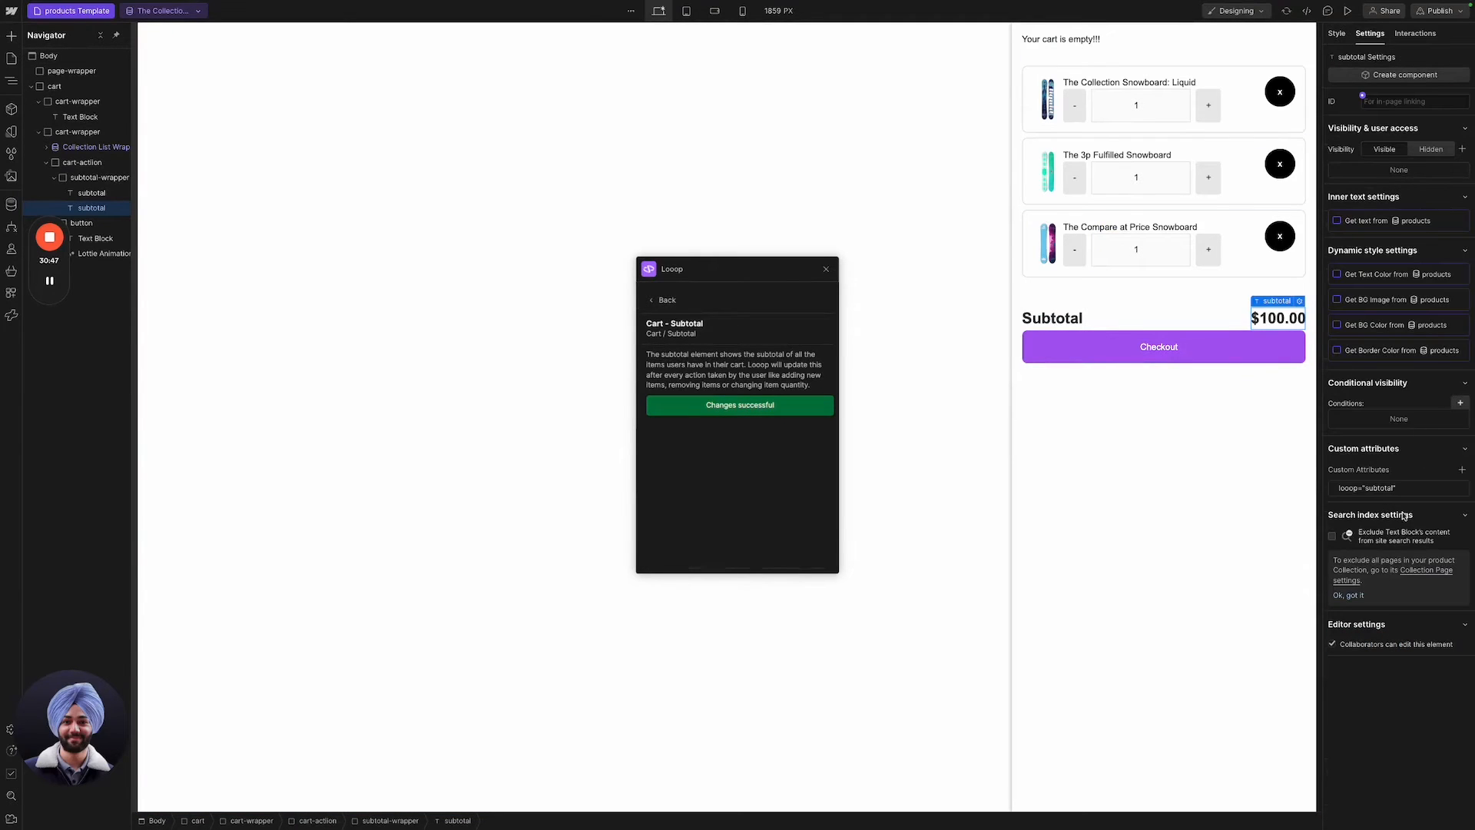
Apply Looop's Checkout Button attribute to the button block.
{"action": "left_click", "coordinate": [1079, 351]}
{"action": "left_click", "coordinate": [666, 301]}
{"action": "scroll", "coordinate": [774, 519], "scroll_direction": "down", "scroll_amount": 3}
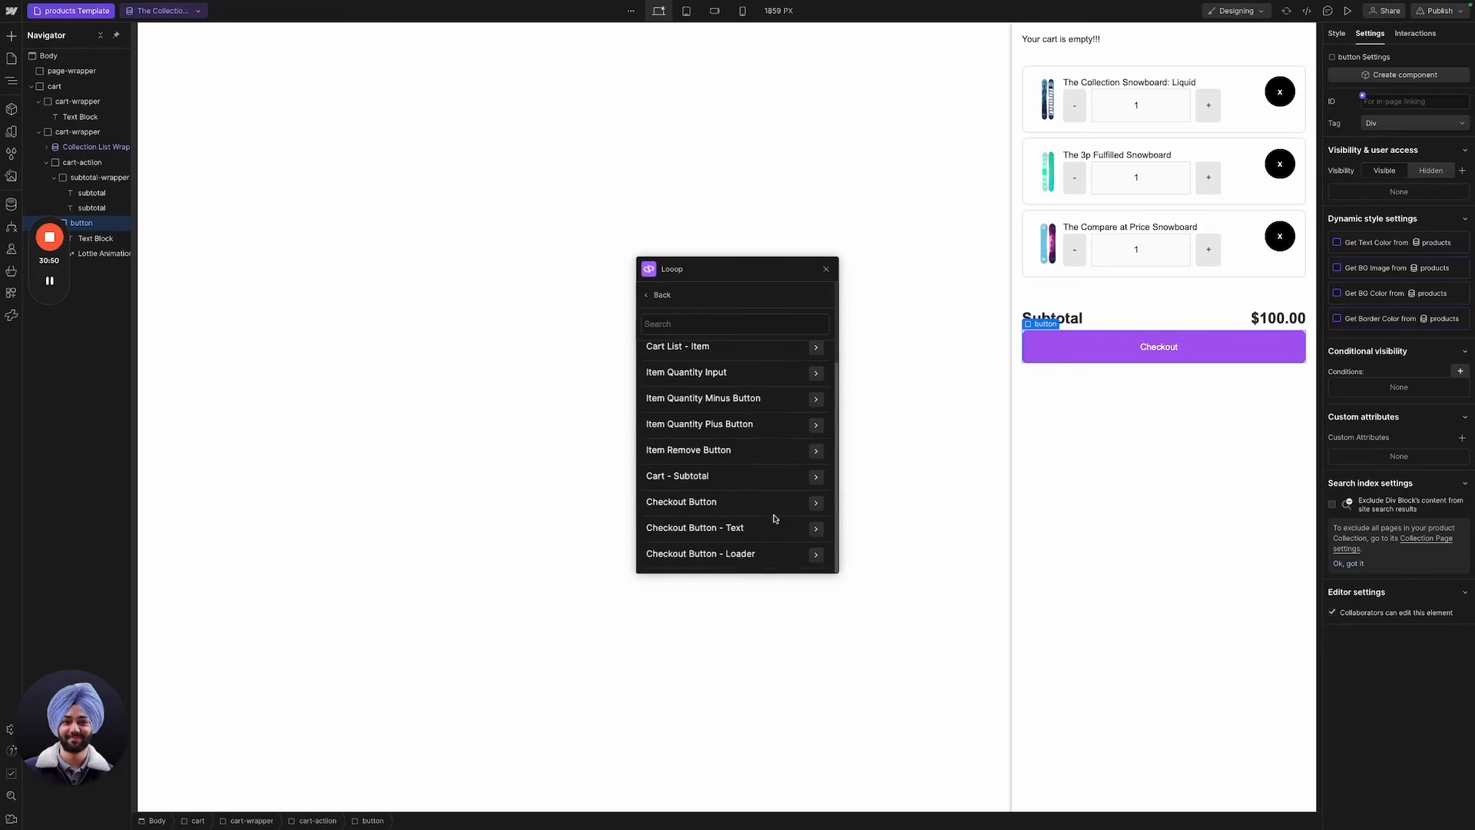
{"action": "left_click", "coordinate": [816, 506]}
{"action": "left_click", "coordinate": [739, 400]}
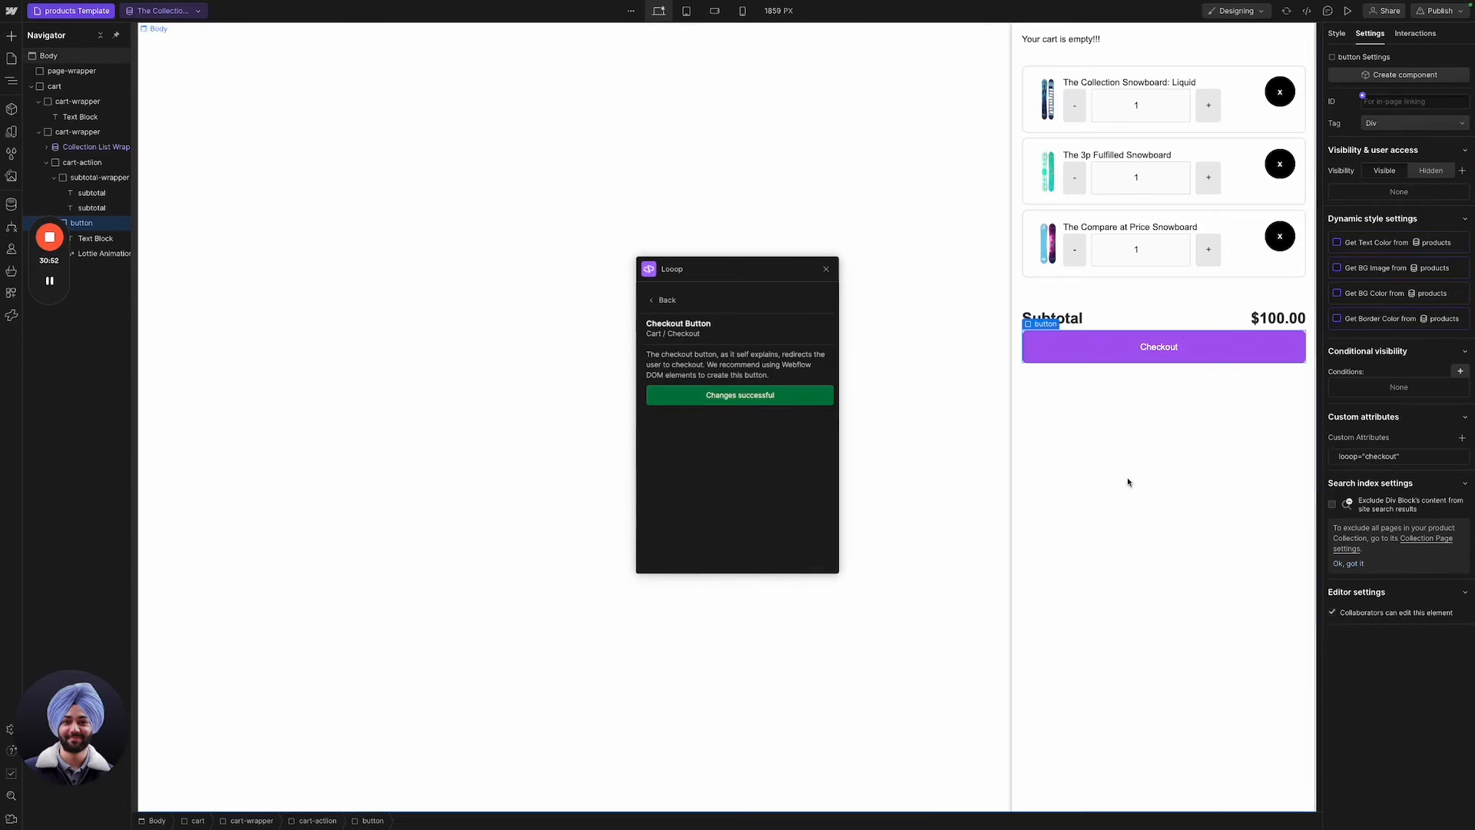
Apply Looop's Checkout Button - Text attribute to the "Checkout" Text Block inside the button.
{"action": "left_click", "coordinate": [657, 300]}
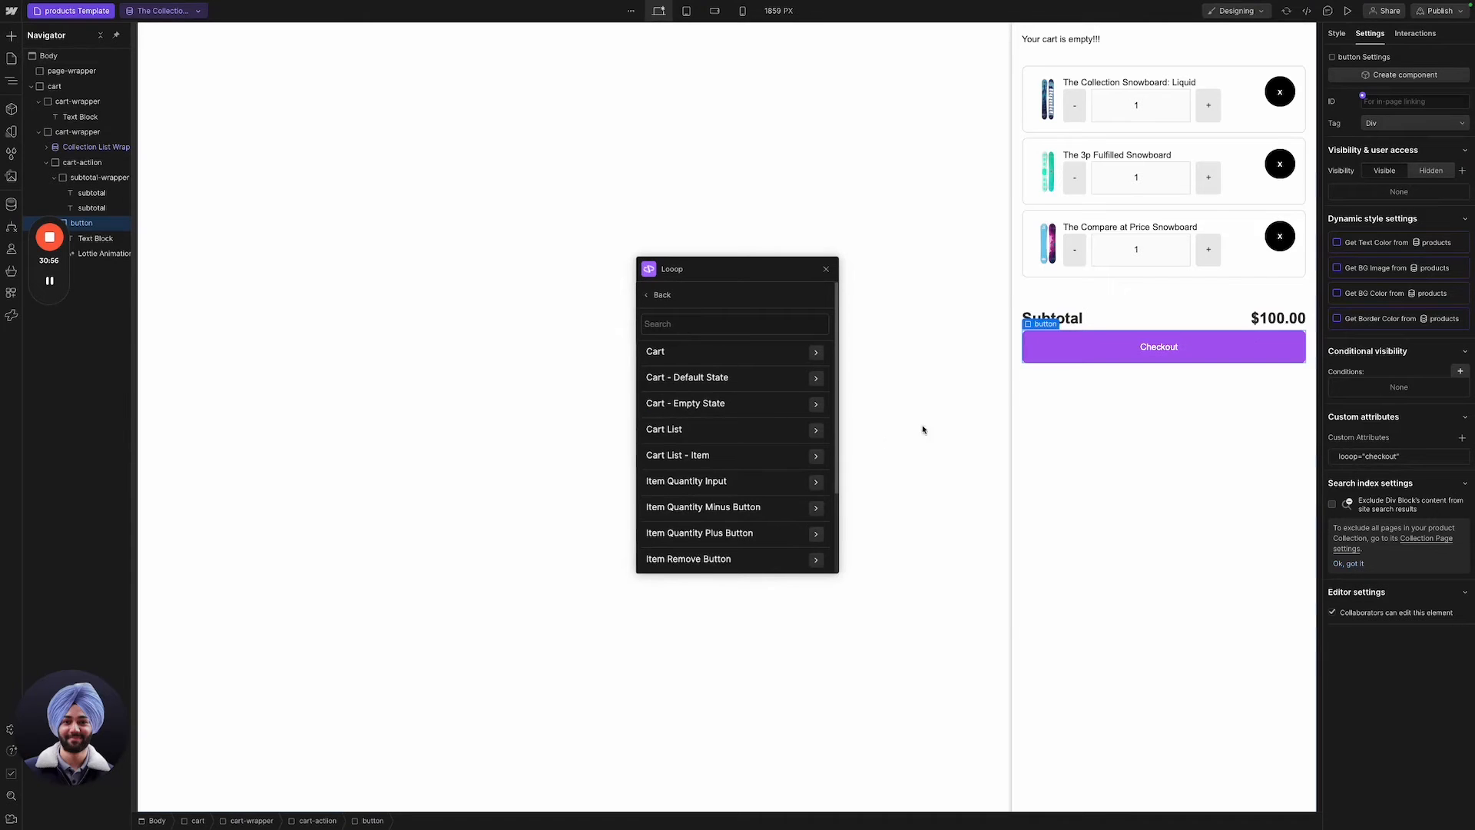
{"action": "left_click", "coordinate": [1157, 349]}
{"action": "scroll", "coordinate": [771, 499], "scroll_direction": "down", "scroll_amount": 3}
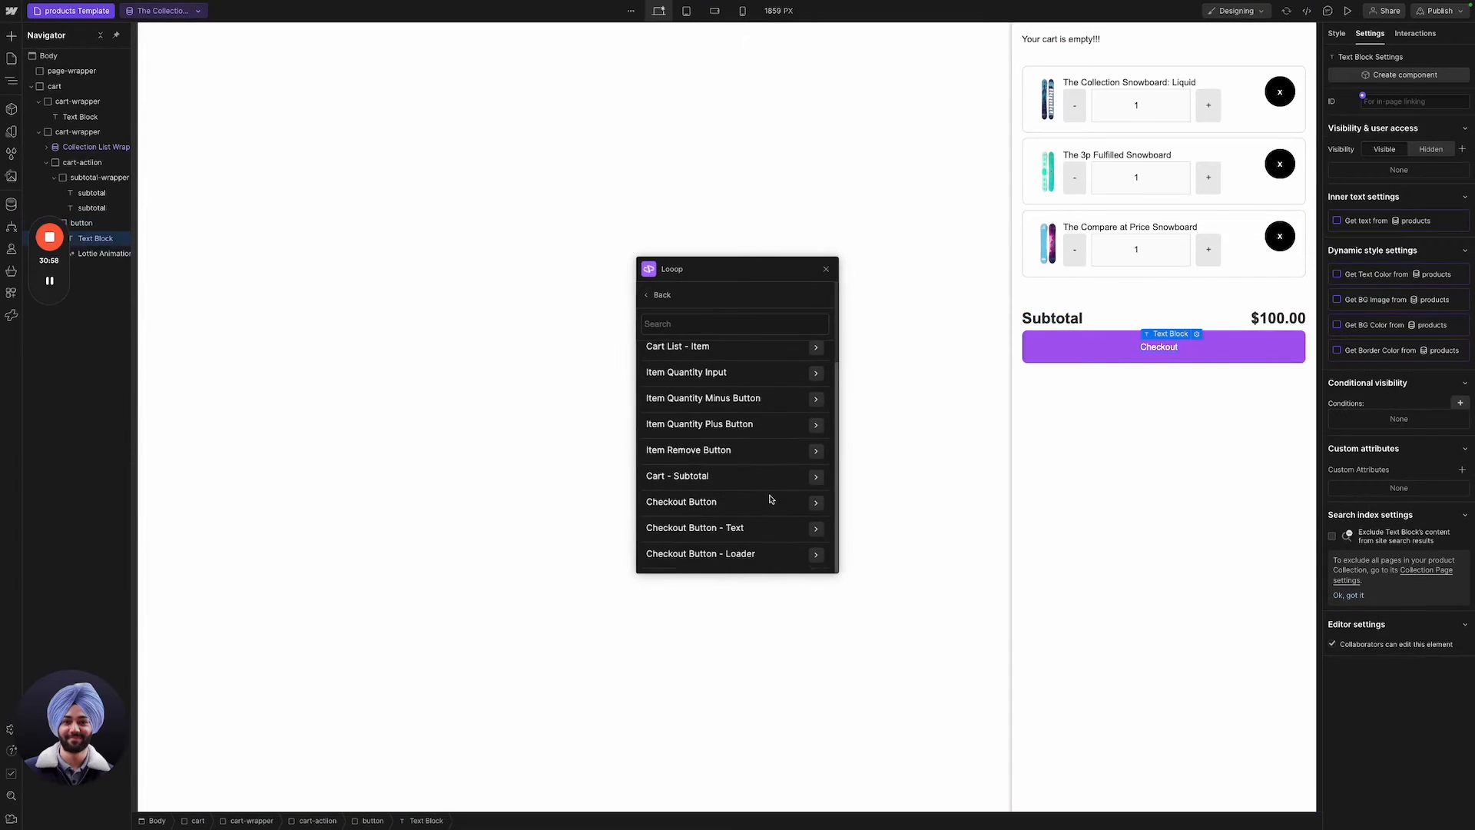
{"action": "left_click", "coordinate": [814, 531]}
{"action": "left_click", "coordinate": [752, 385]}
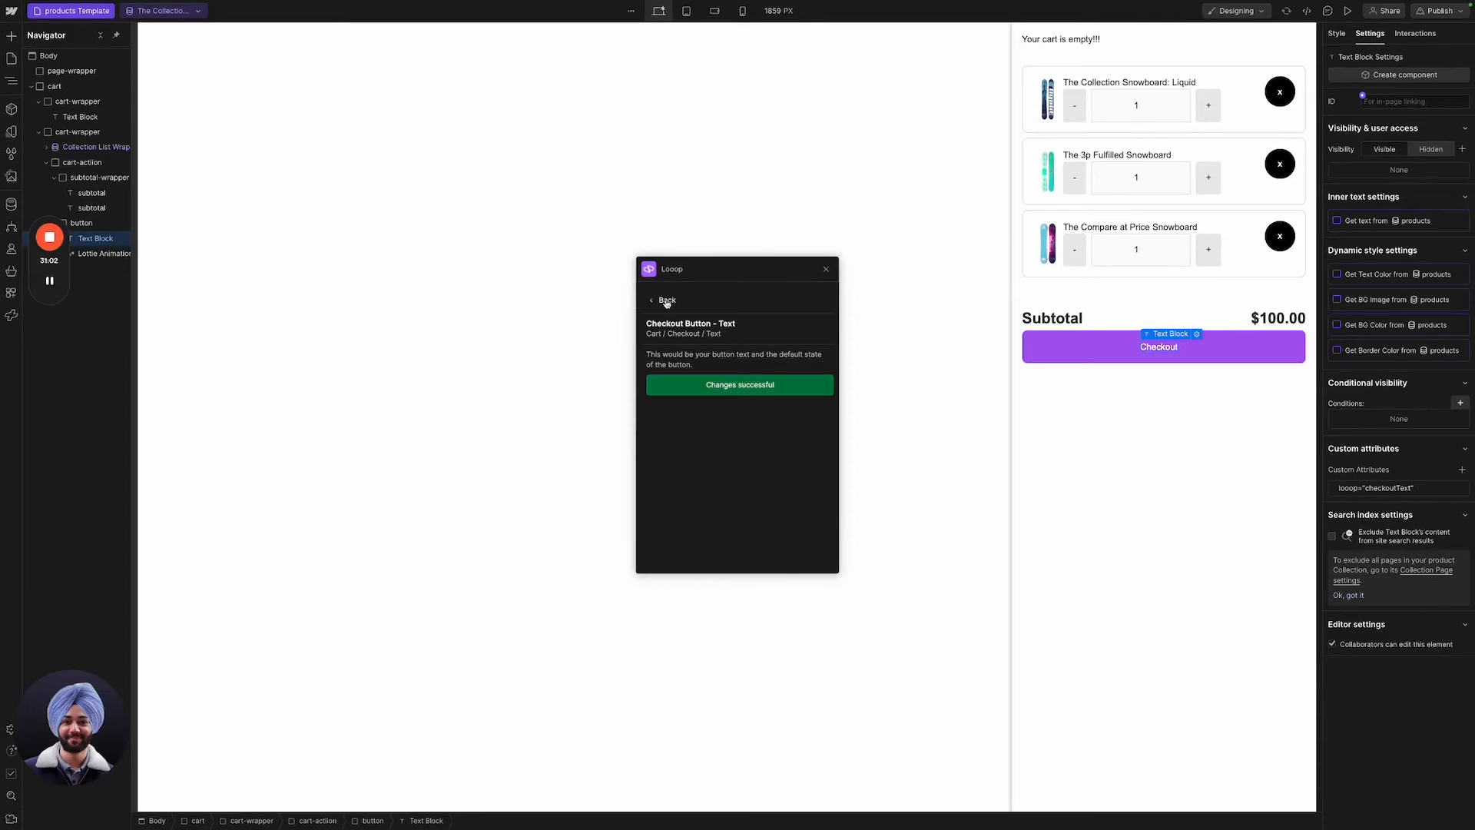
Apply Looop's Checkout Button - Loader attribute to the Lottie Animation inside the button.
{"action": "left_click", "coordinate": [666, 302]}
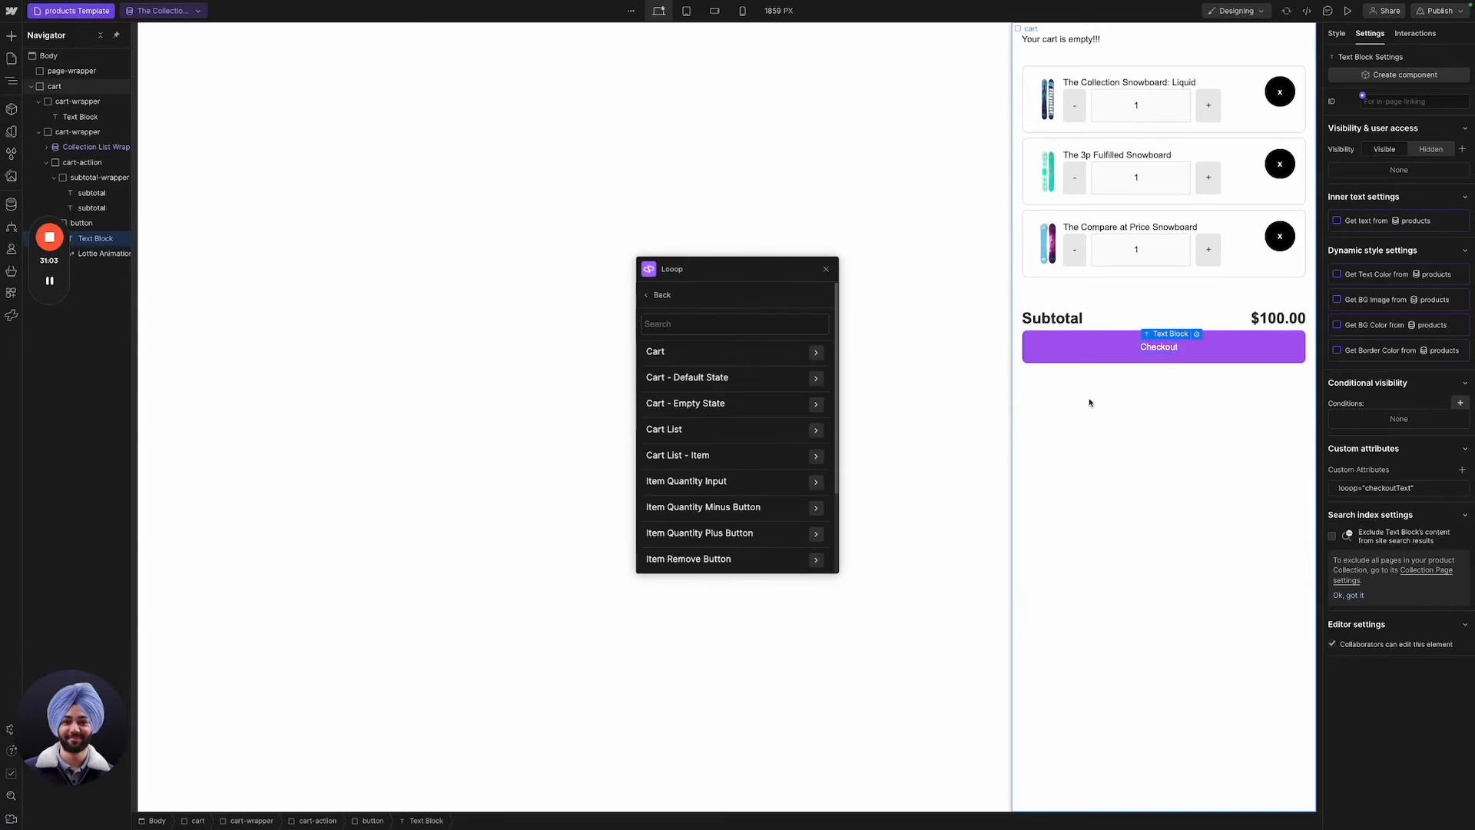
{"action": "left_click", "coordinate": [1184, 353]}
{"action": "scroll", "coordinate": [765, 516], "scroll_direction": "down", "scroll_amount": 2}
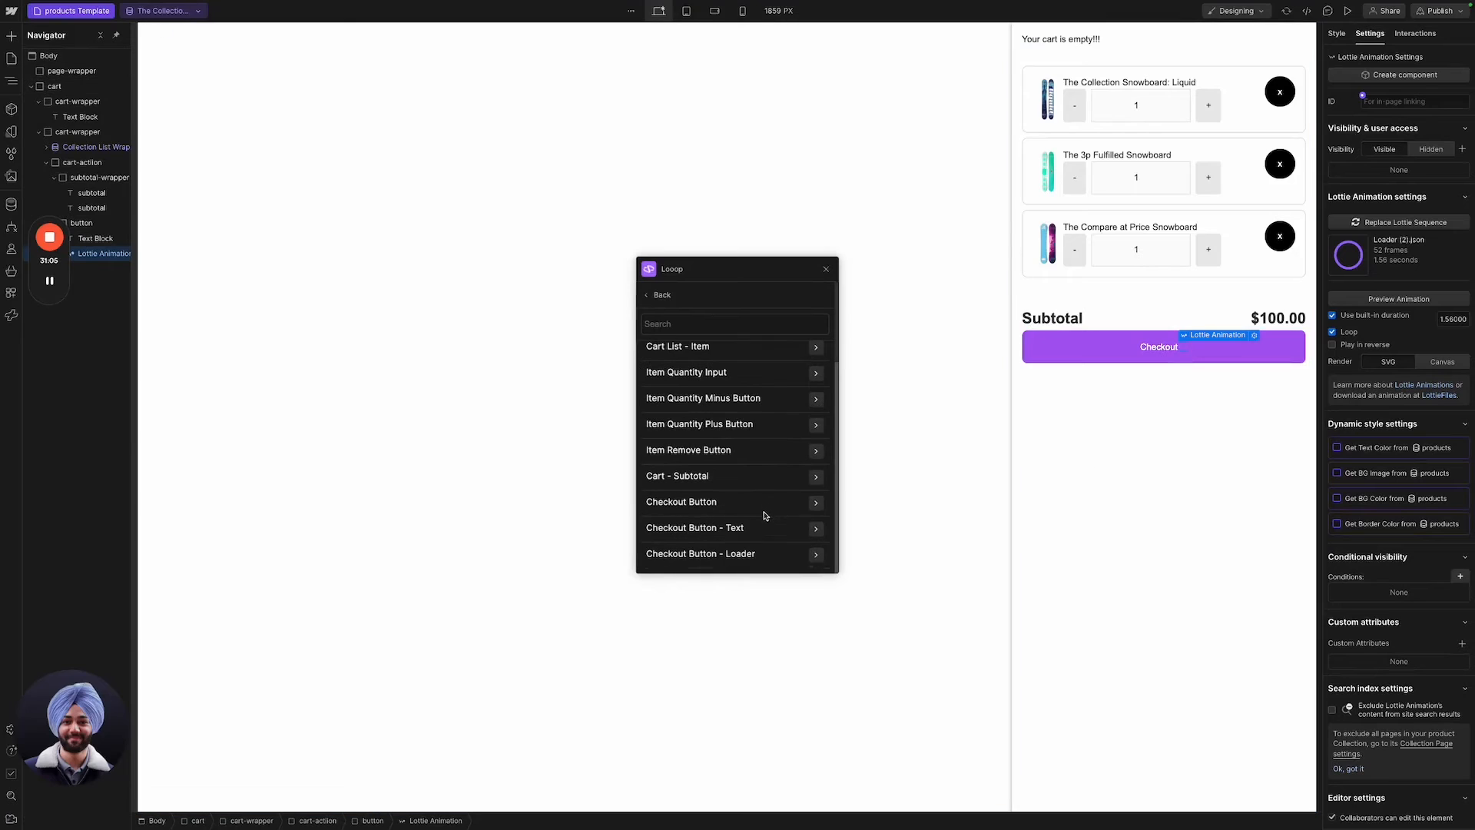
{"action": "left_click", "coordinate": [816, 559]}
{"action": "left_click", "coordinate": [772, 424]}
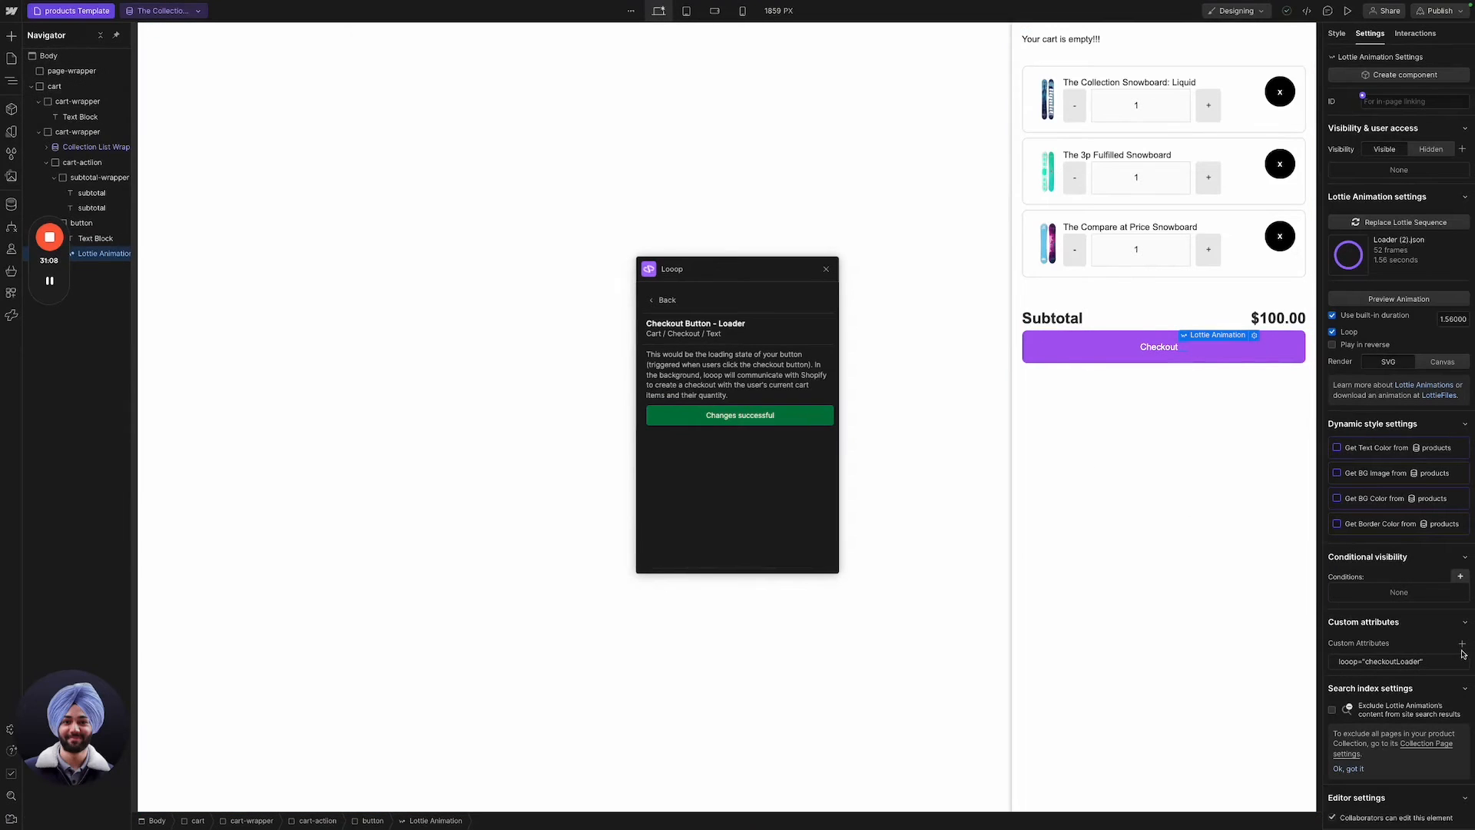
Close the Looop app and set the Lottie Animation's display to none.
{"action": "left_click", "coordinate": [826, 269]}
{"action": "left_click", "coordinate": [1337, 33]}
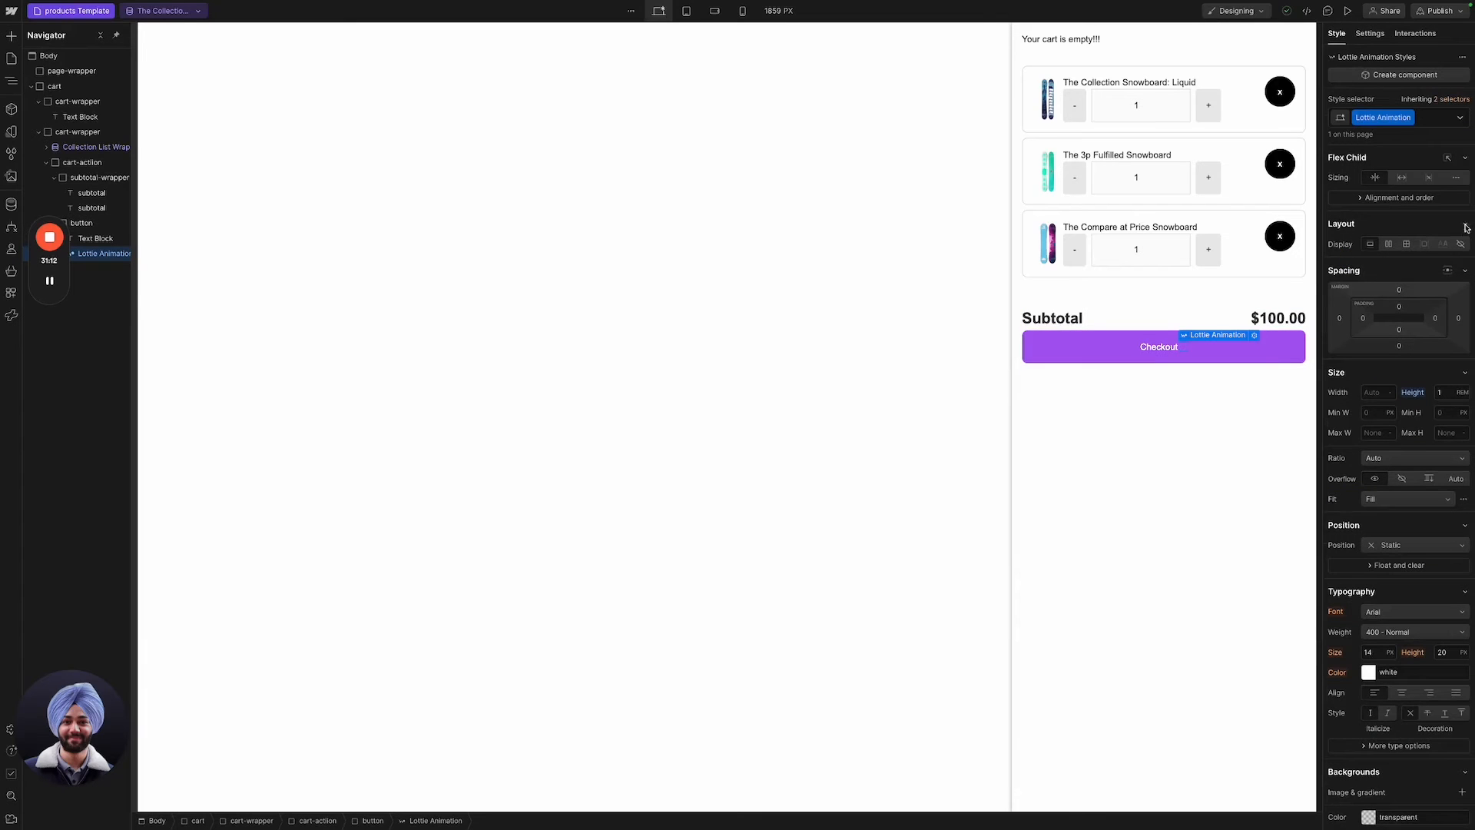
{"action": "left_click", "coordinate": [1289, 341]}
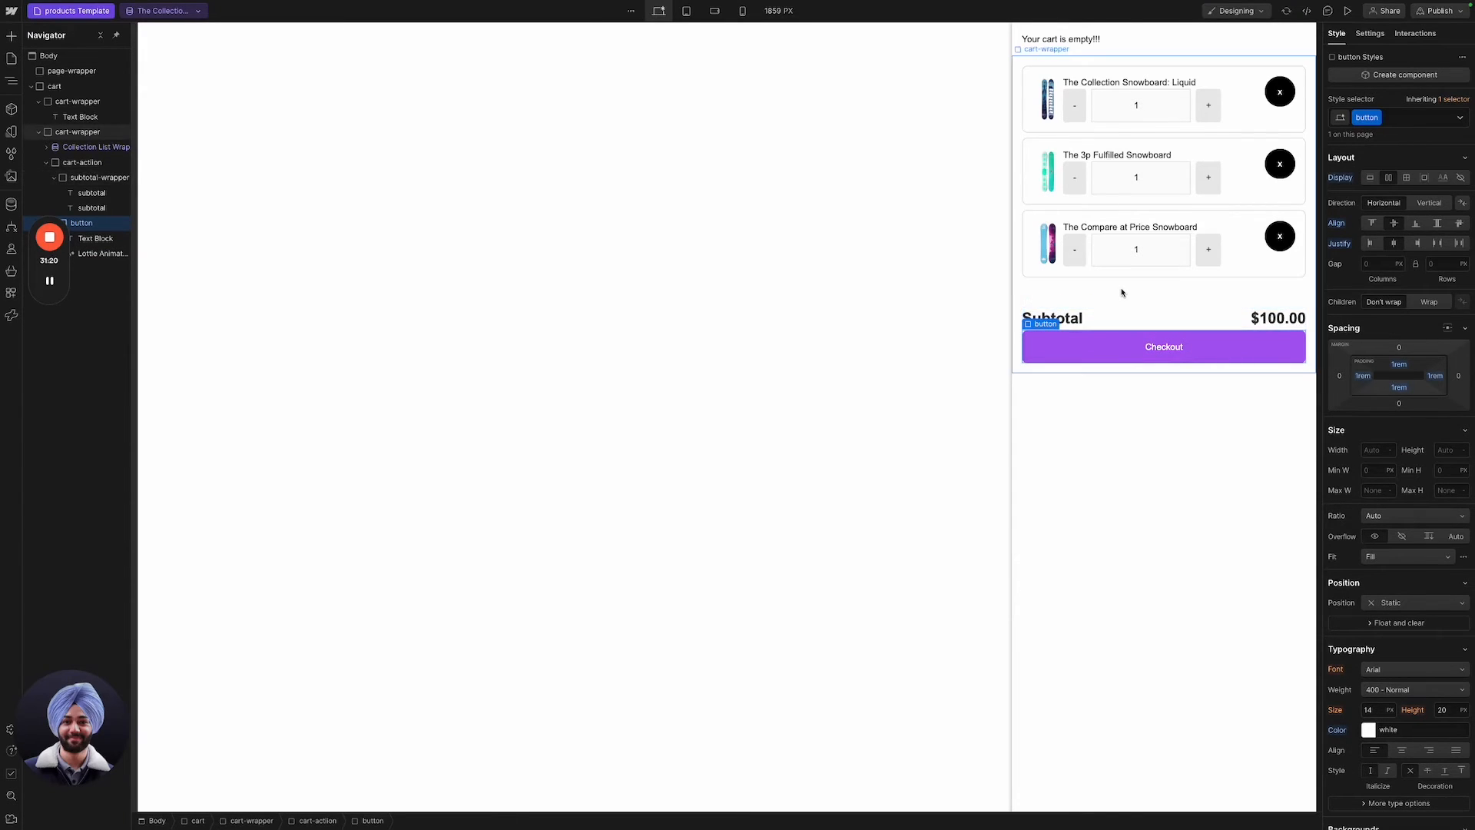
Set the display of the cart-wrapper and the cart to none.
{"action": "left_click", "coordinate": [1133, 384]}
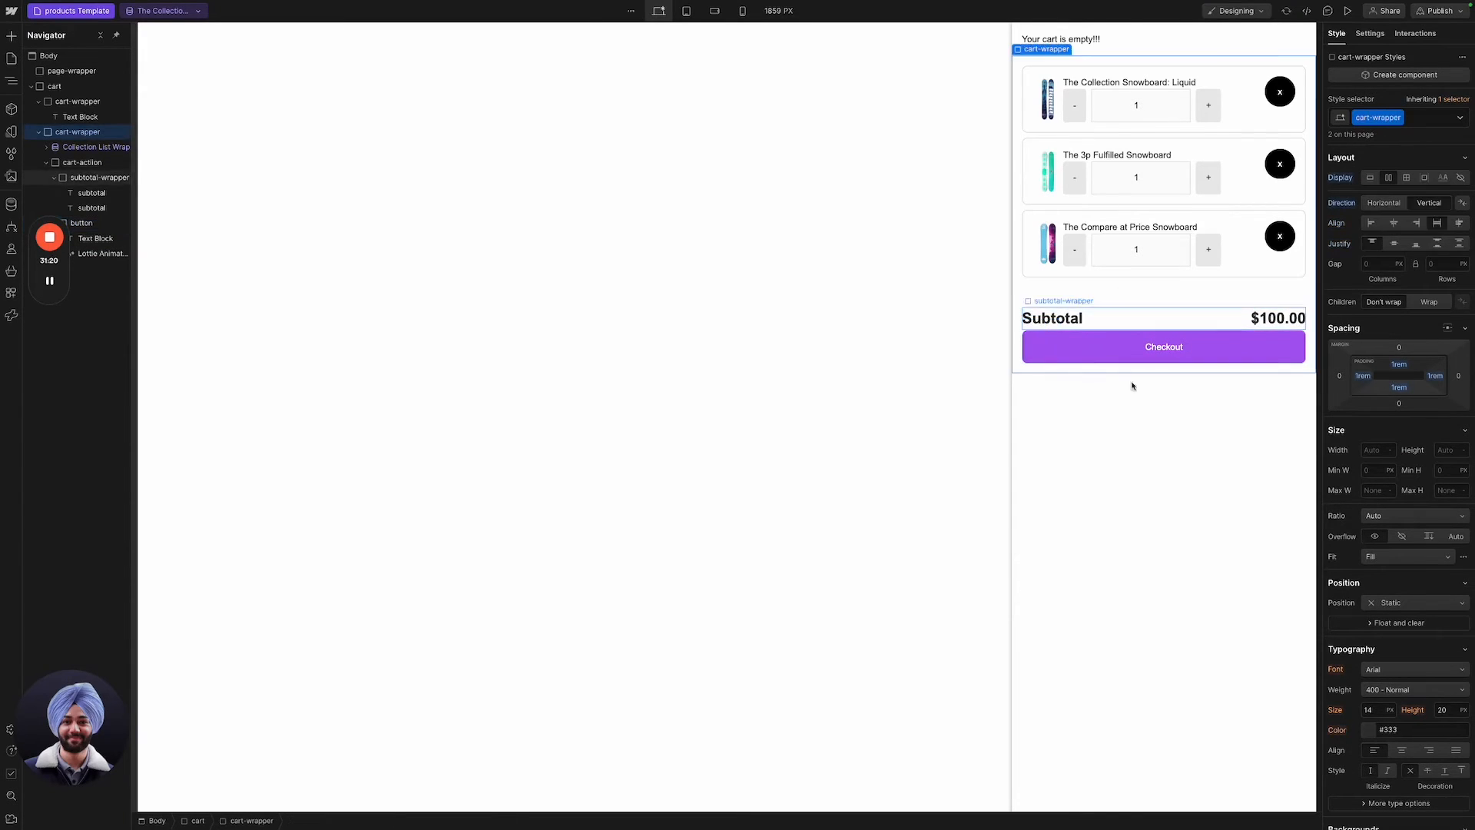
{"action": "left_click", "coordinate": [1461, 178]}
{"action": "left_click", "coordinate": [898, 217]}
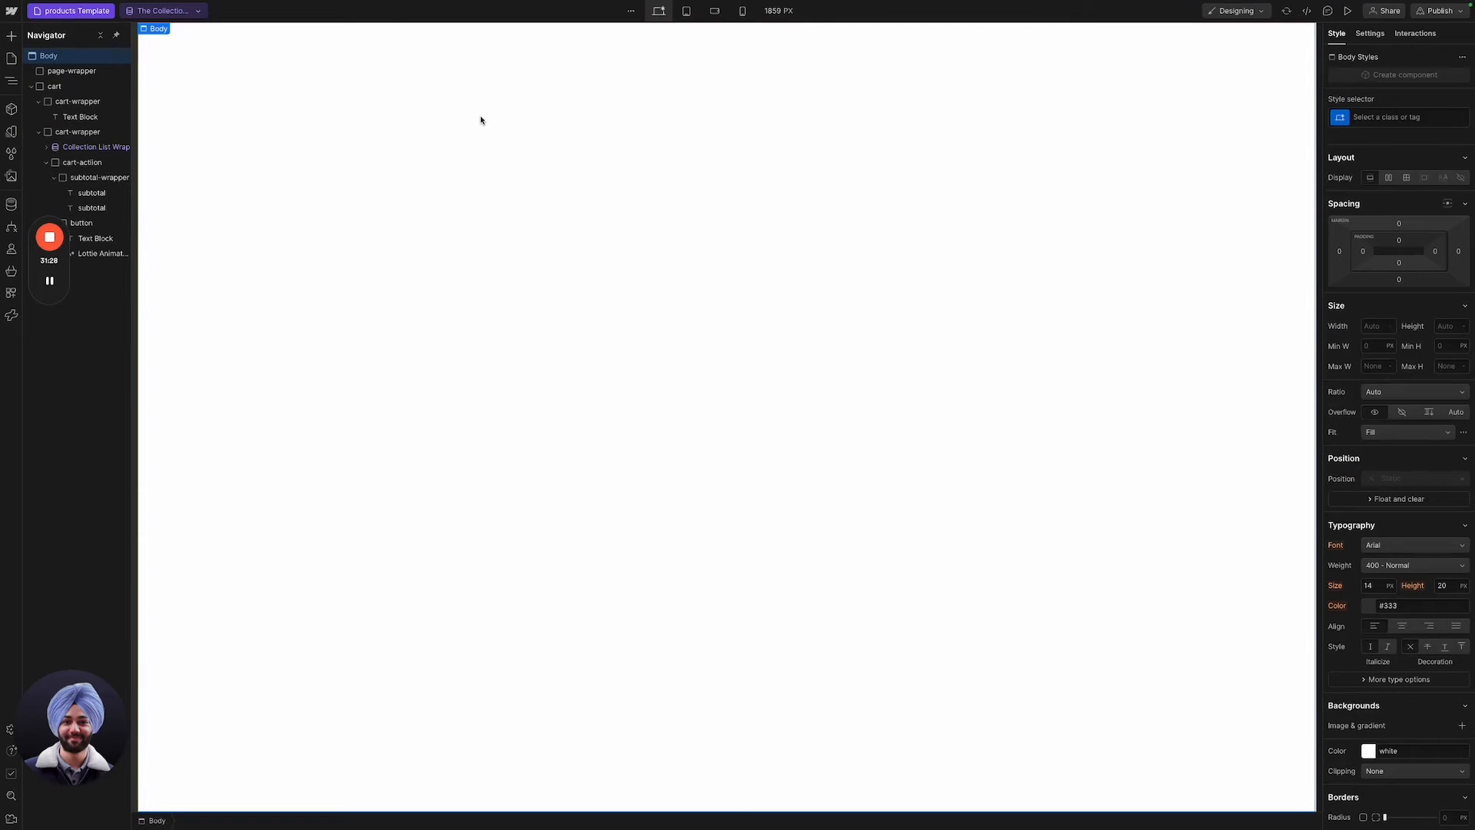
Collapse the cart in the element tree and move page-wrapper below it inside Body.
{"action": "left_click", "coordinate": [32, 86]}
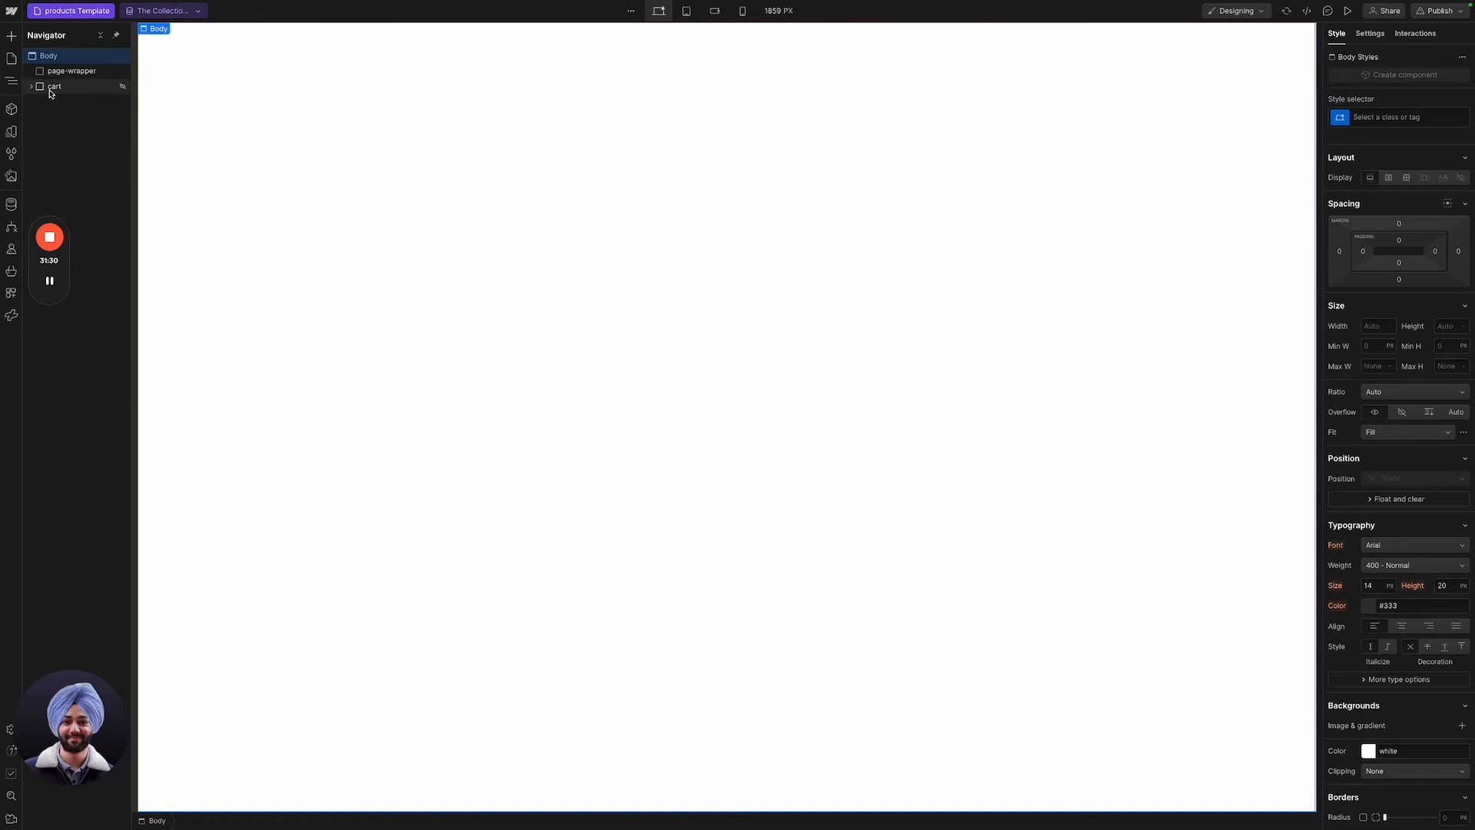
{"action": "left_click", "coordinate": [58, 88]}
{"action": "left_click_drag", "start_coordinate": [61, 73], "coordinate": [63, 92]}
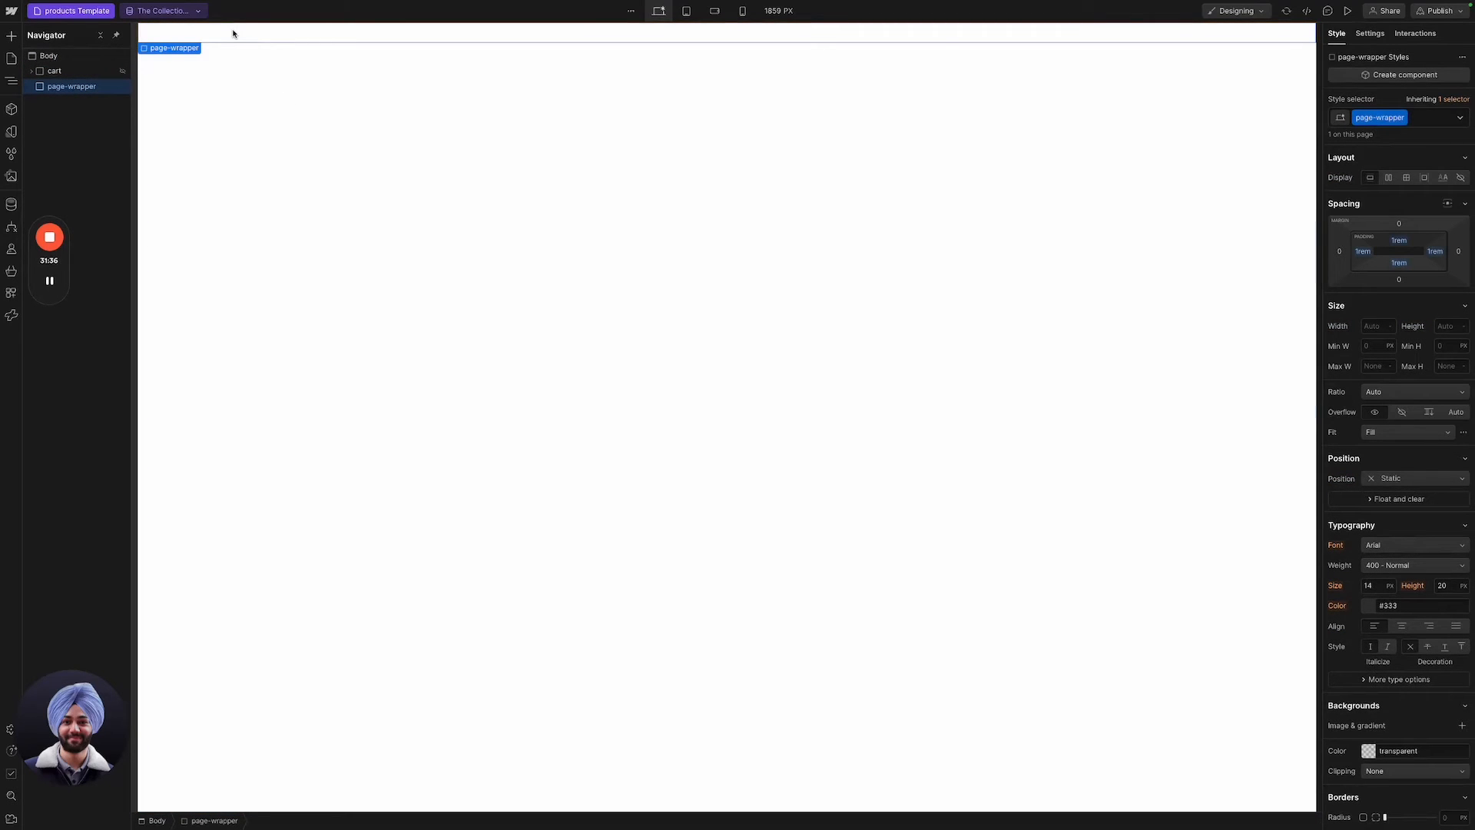
Add a Div Block inside page-wrapper and give it the class product-header.
{"action": "key", "text": "ctrl+e"}
{"action": "type", "text": "di"}
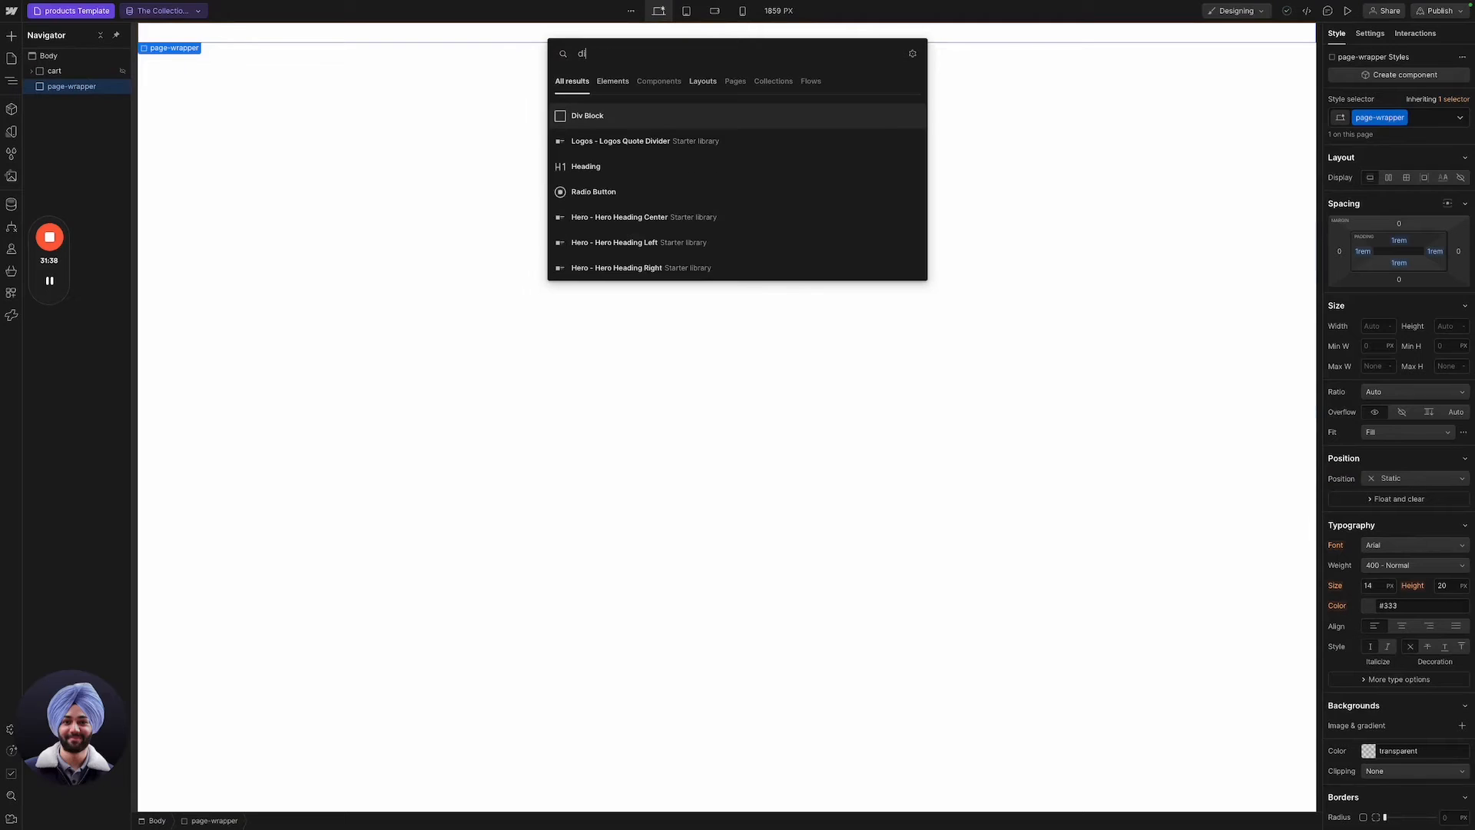
{"action": "key", "text": "Return"}
{"action": "key", "text": "ctrl+Return"}
{"action": "type", "text": "pro"}
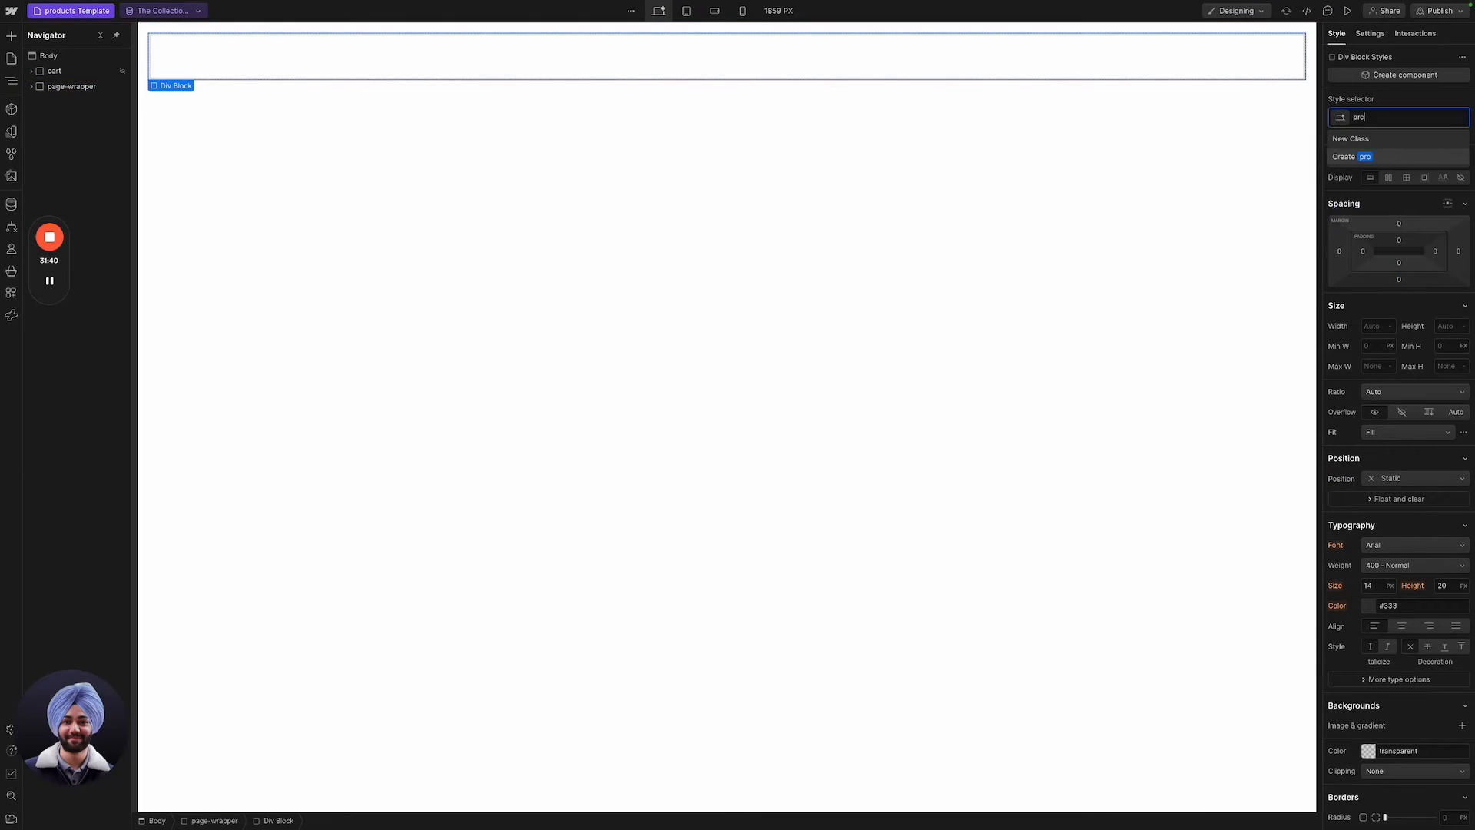
{"action": "type", "text": "duct-header"}
{"action": "key", "text": "Return"}
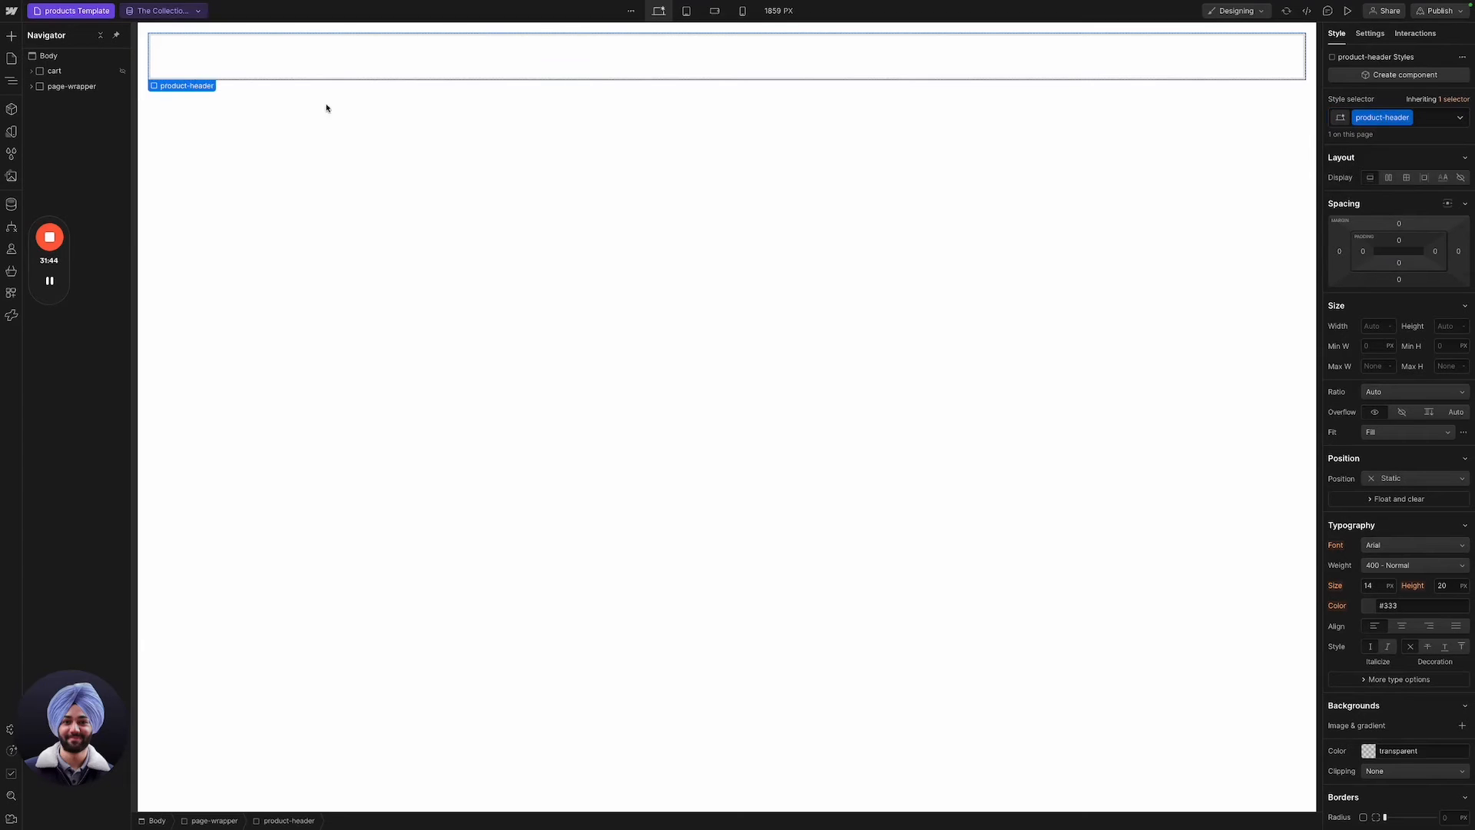
Set the product-header's display to grid with a gap of 2 rem between columns and rows.
{"action": "left_click", "coordinate": [1406, 178]}
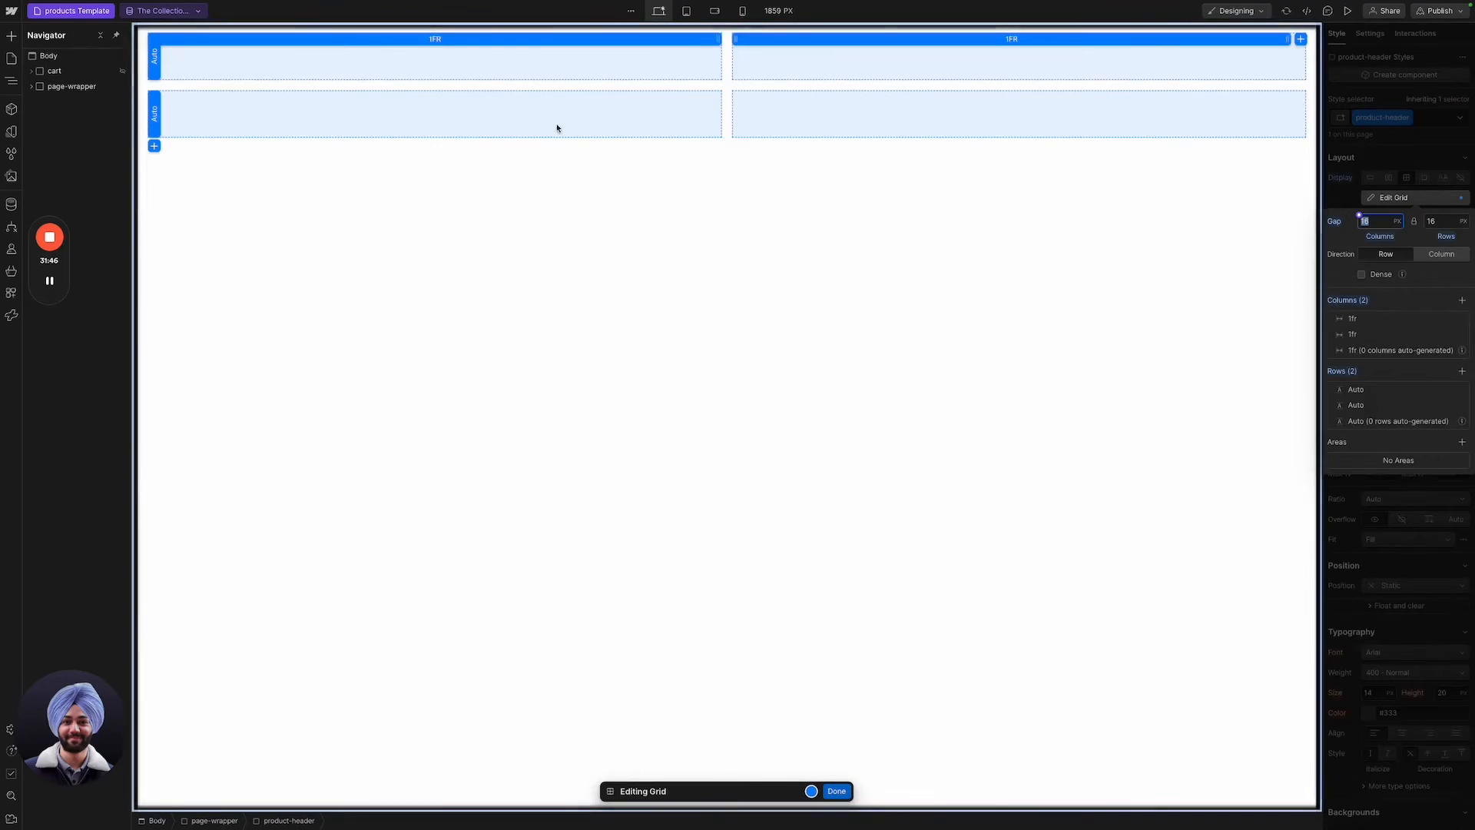
{"action": "left_click", "coordinate": [837, 790]}
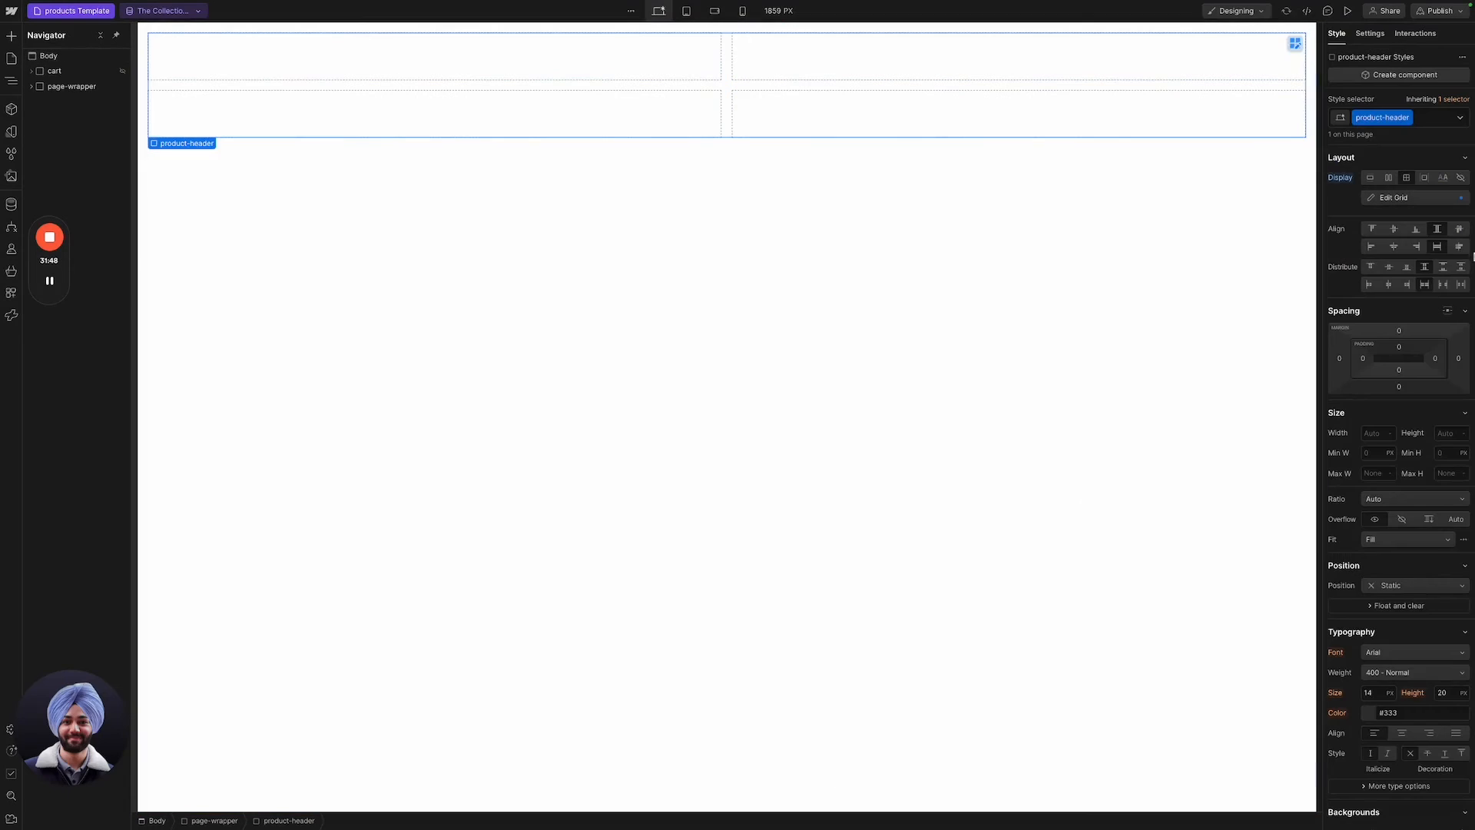
{"action": "left_click", "coordinate": [1394, 198]}
{"action": "left_click", "coordinate": [1363, 221]}
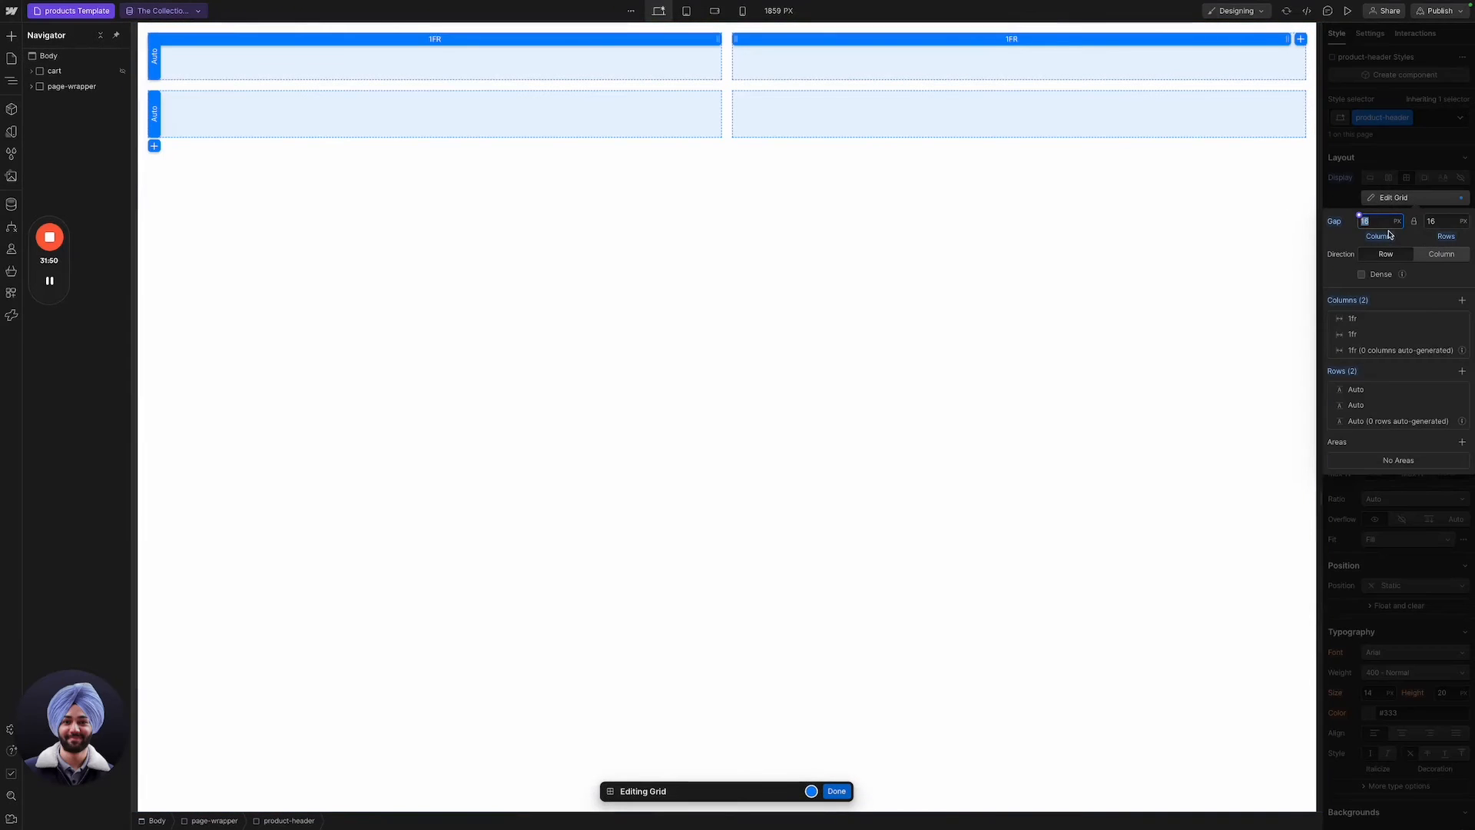
{"action": "type", "text": "3rem"}
{"action": "key", "text": "Return"}
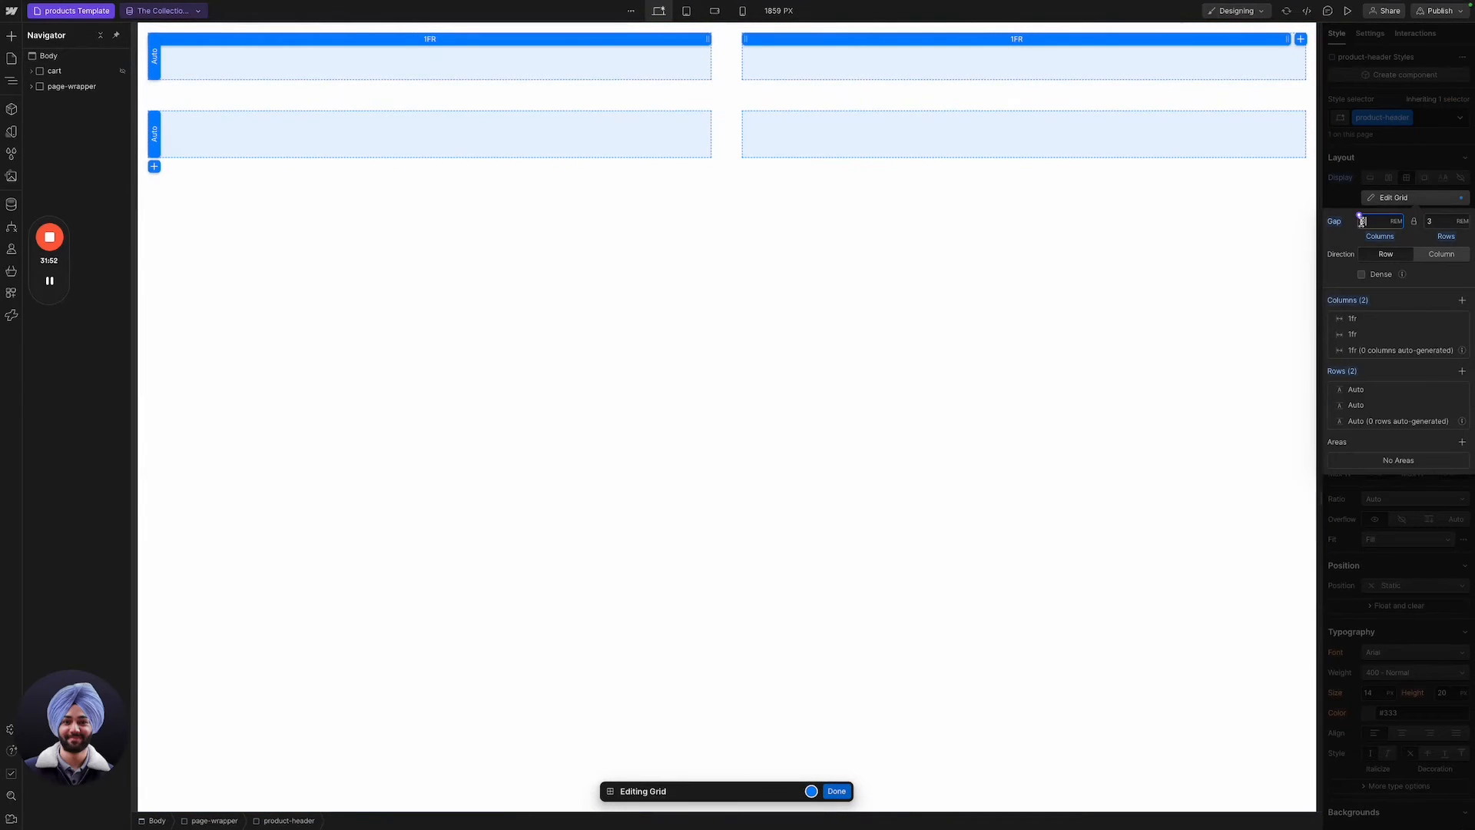
{"action": "type", "text": "2"}
{"action": "key", "text": "Return"}
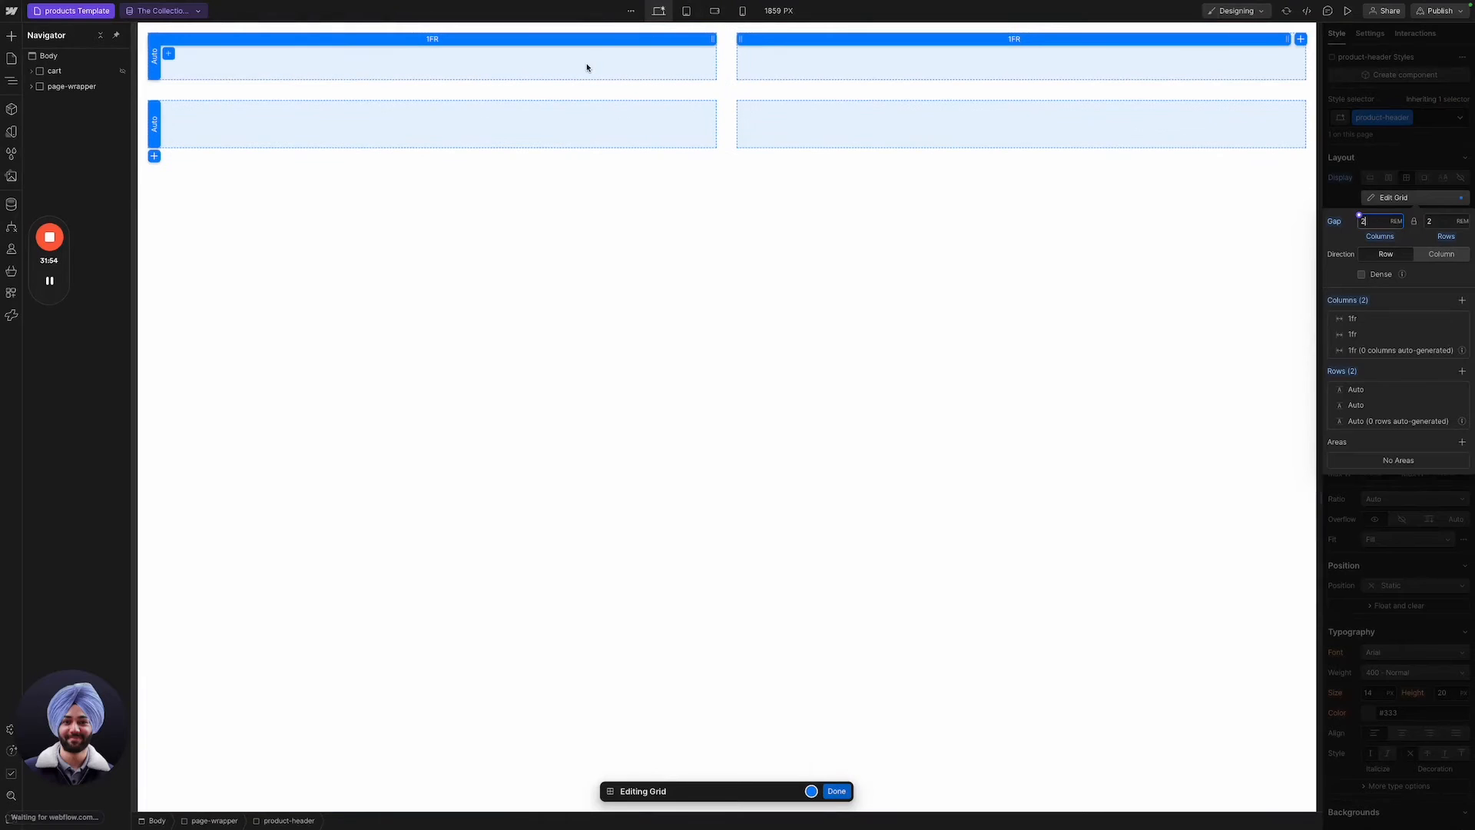
Add a Lightbox to the product-header grid and bind its thumbnail image to the products field looop-hero-picture.
{"action": "key", "text": "ctrl+e"}
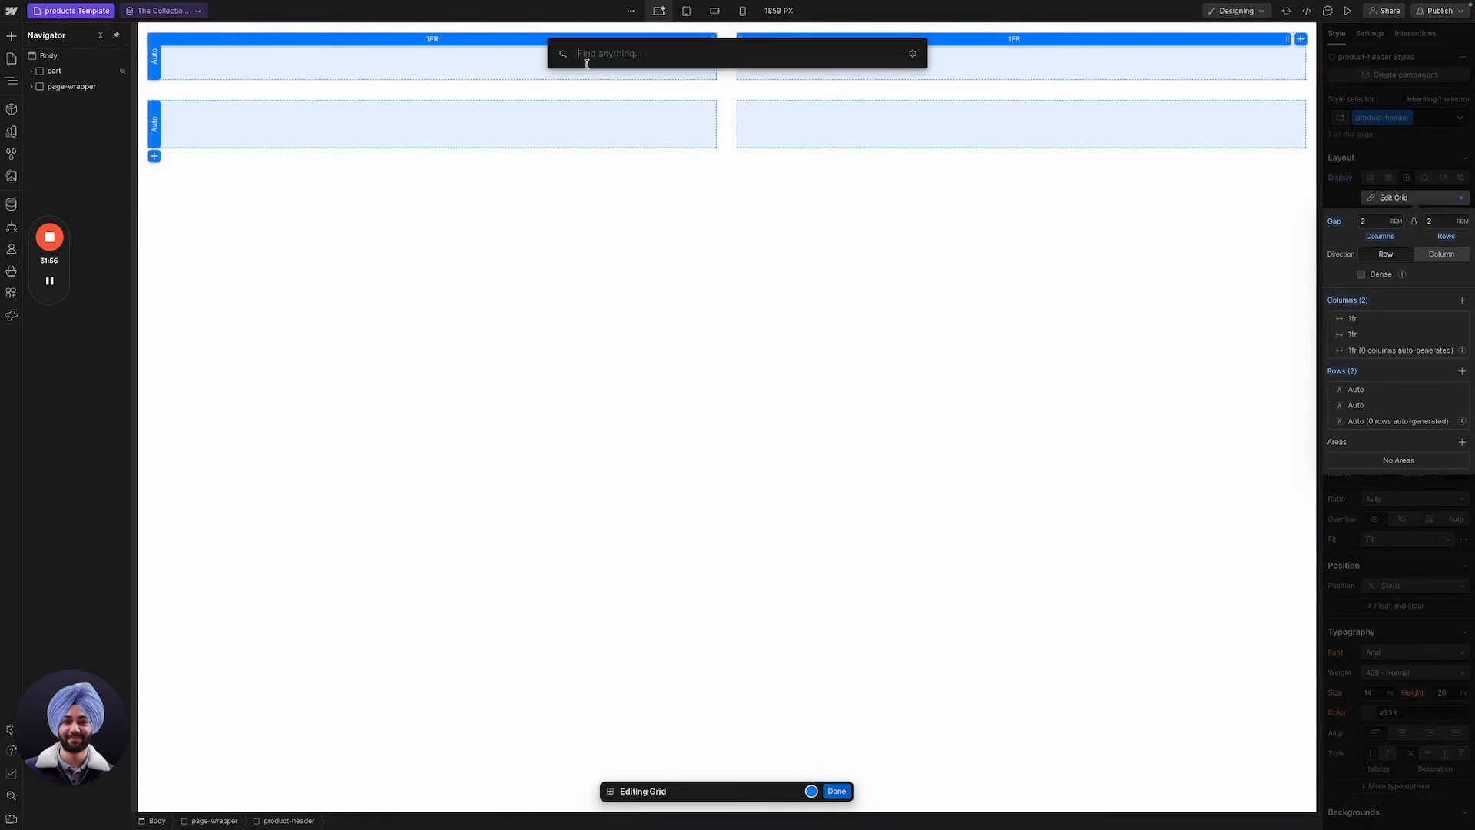
{"action": "type", "text": "lig"}
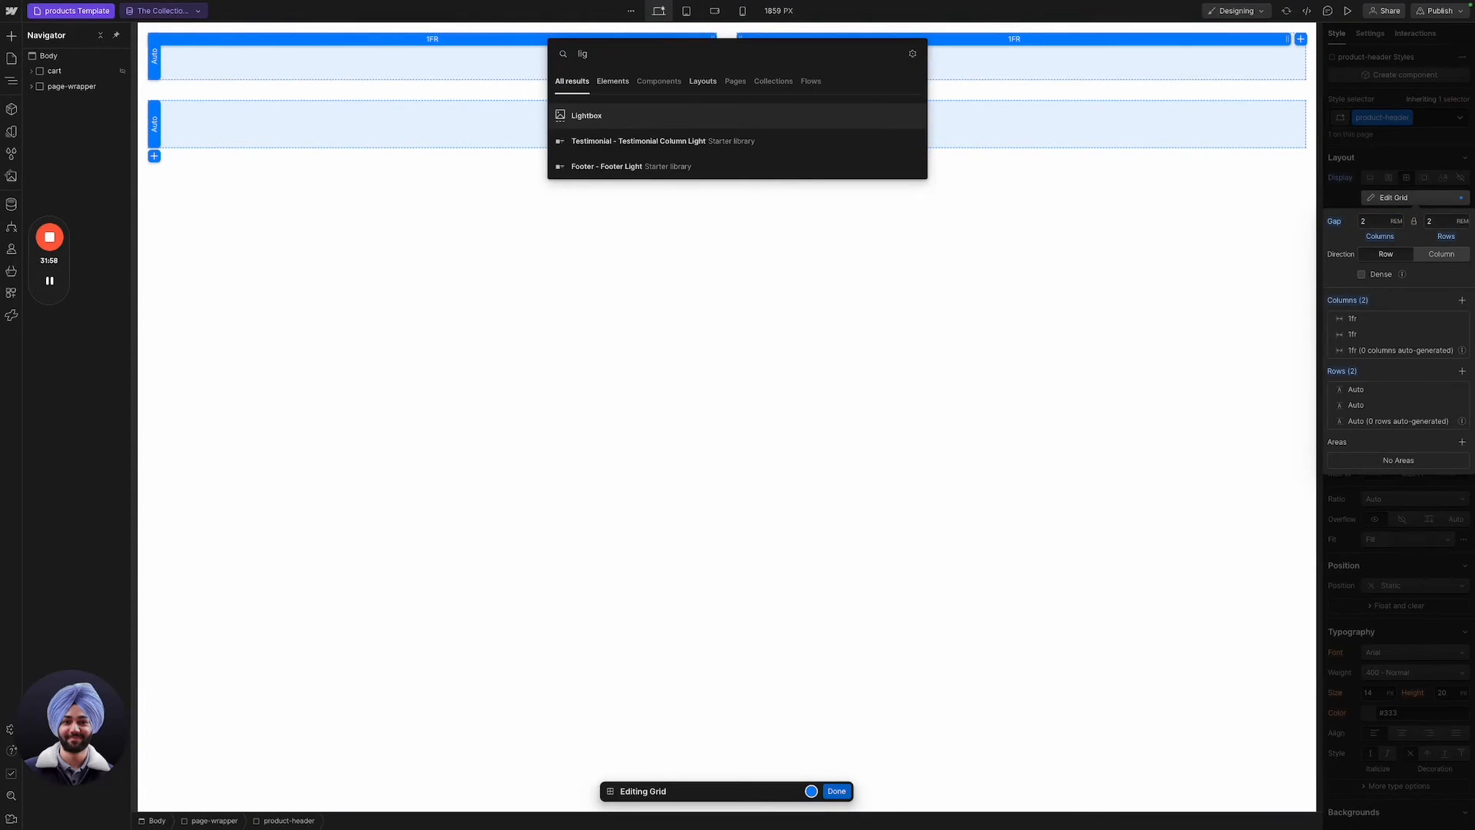
{"action": "key", "text": "Return"}
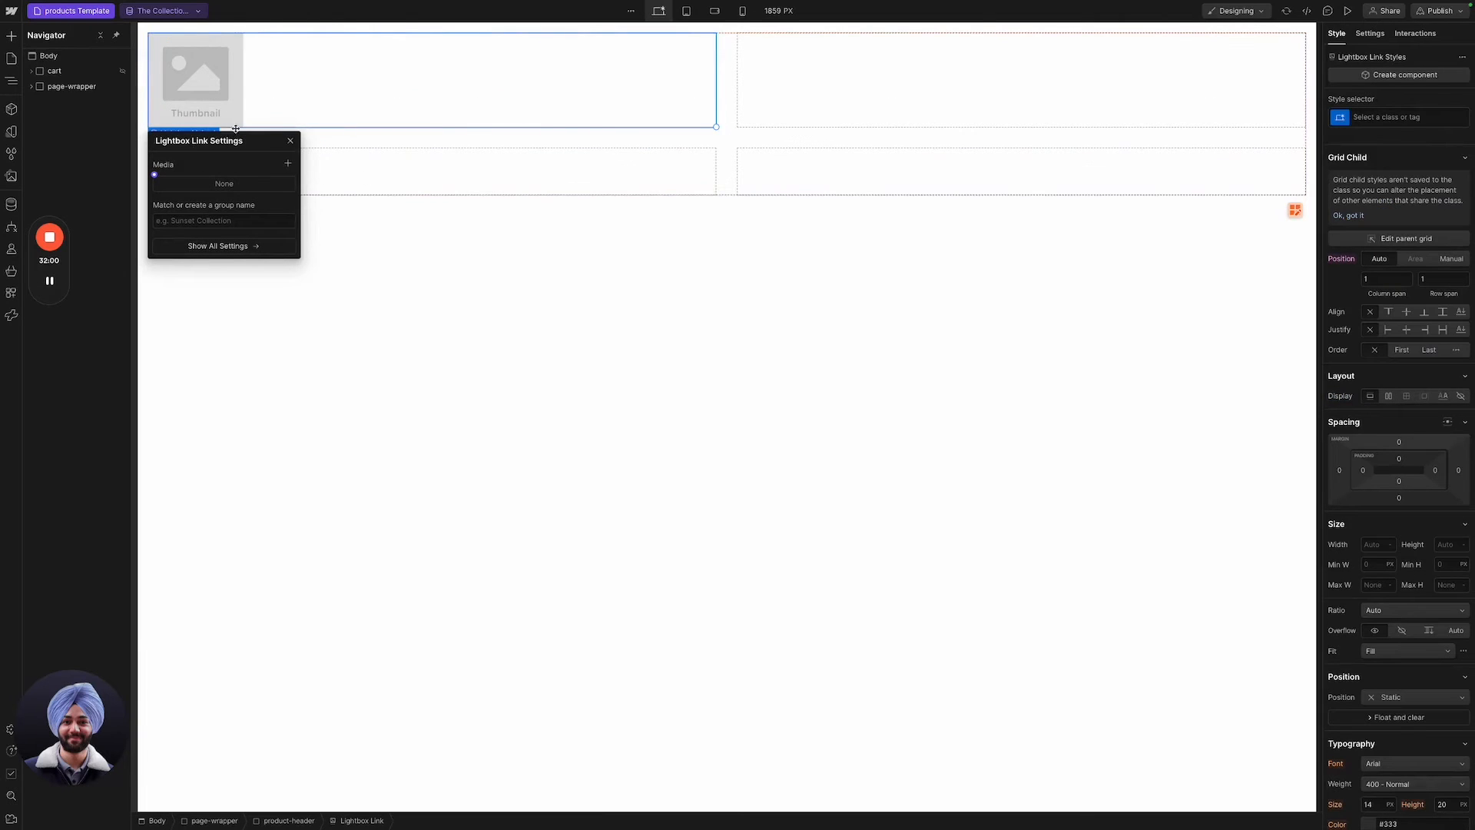
{"action": "left_click", "coordinate": [237, 109]}
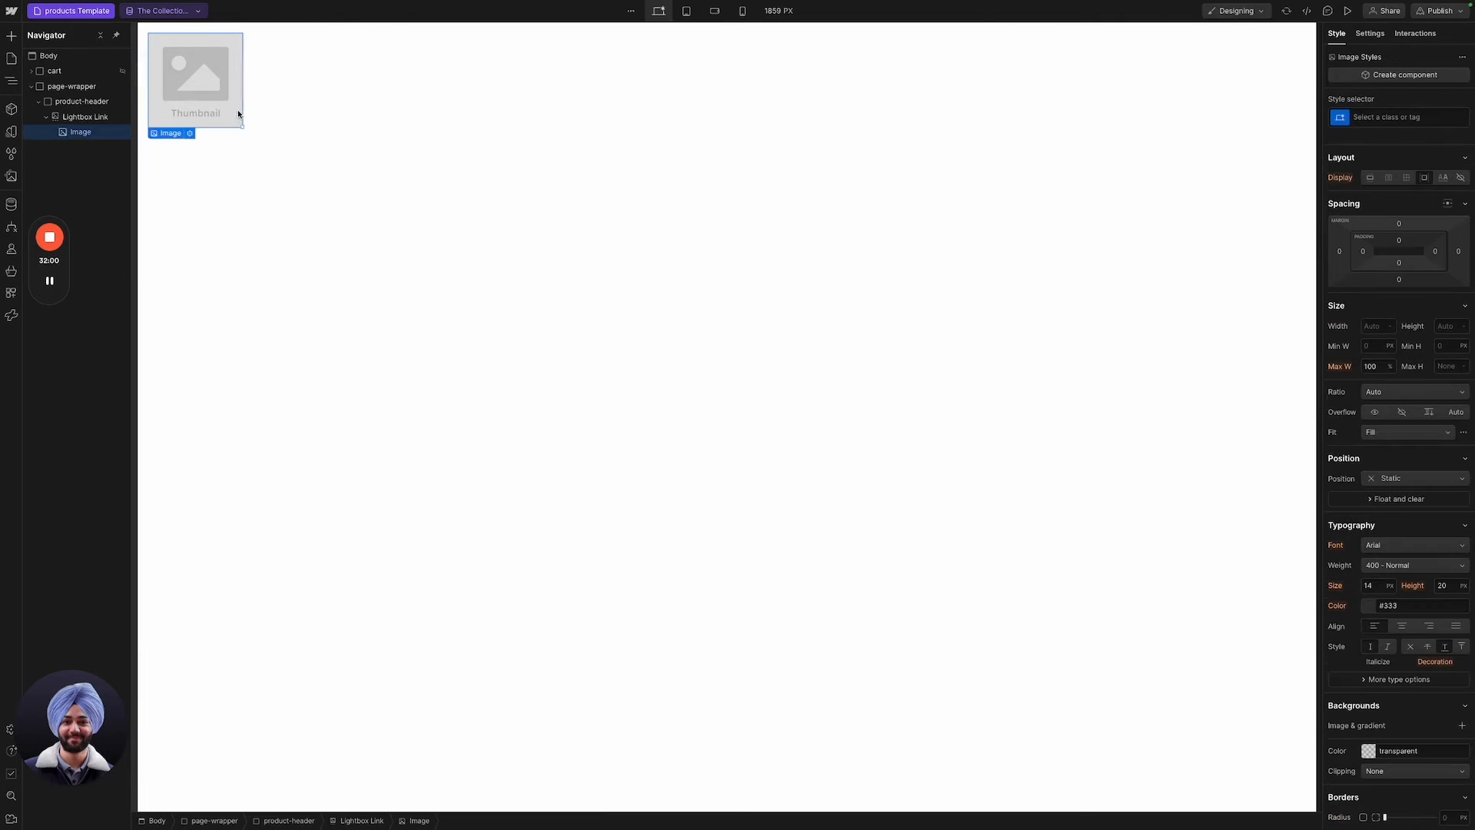
{"action": "left_click", "coordinate": [192, 134]}
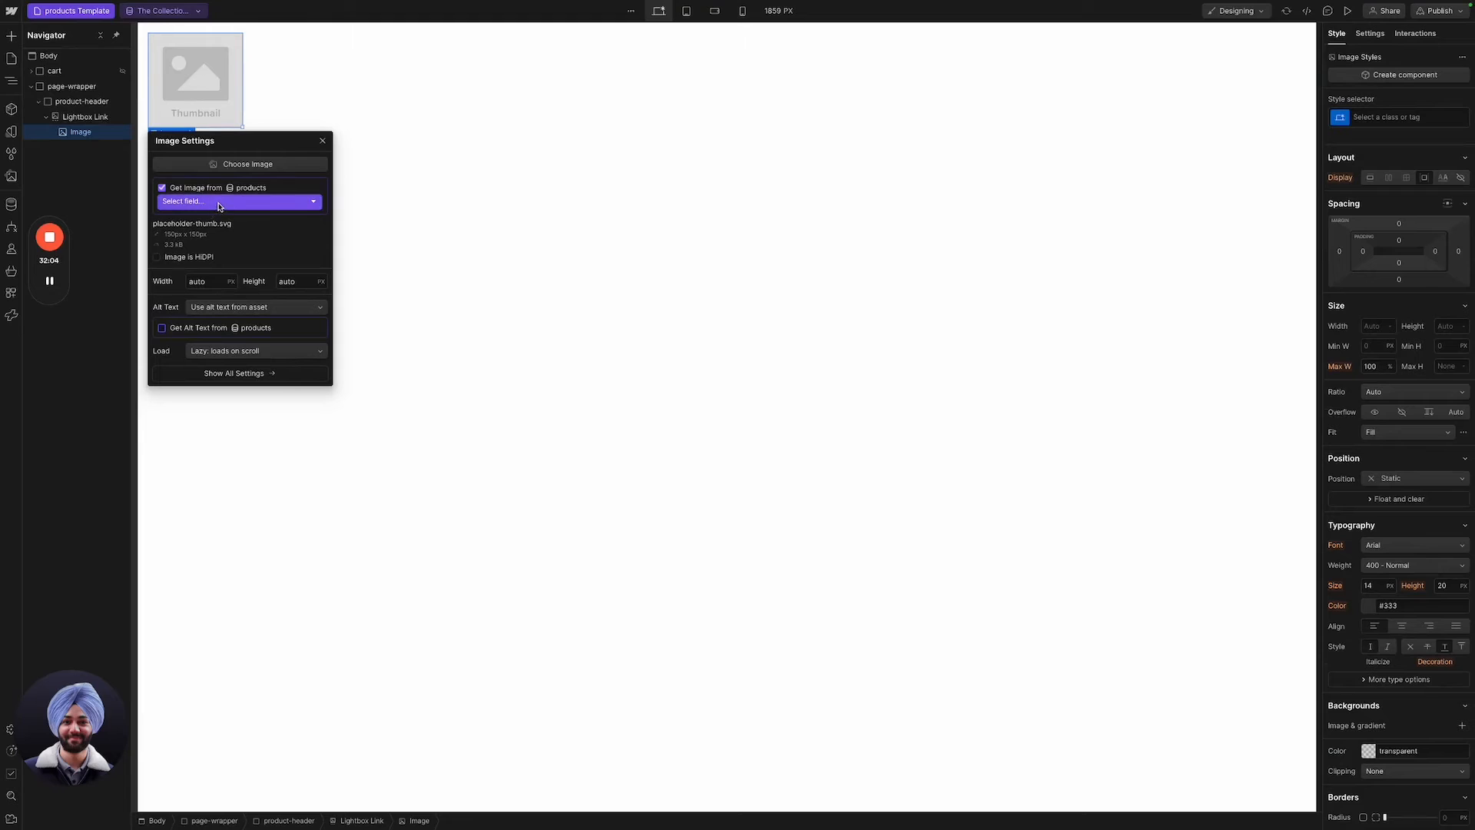
{"action": "left_click", "coordinate": [215, 202]}
{"action": "left_click", "coordinate": [222, 225]}
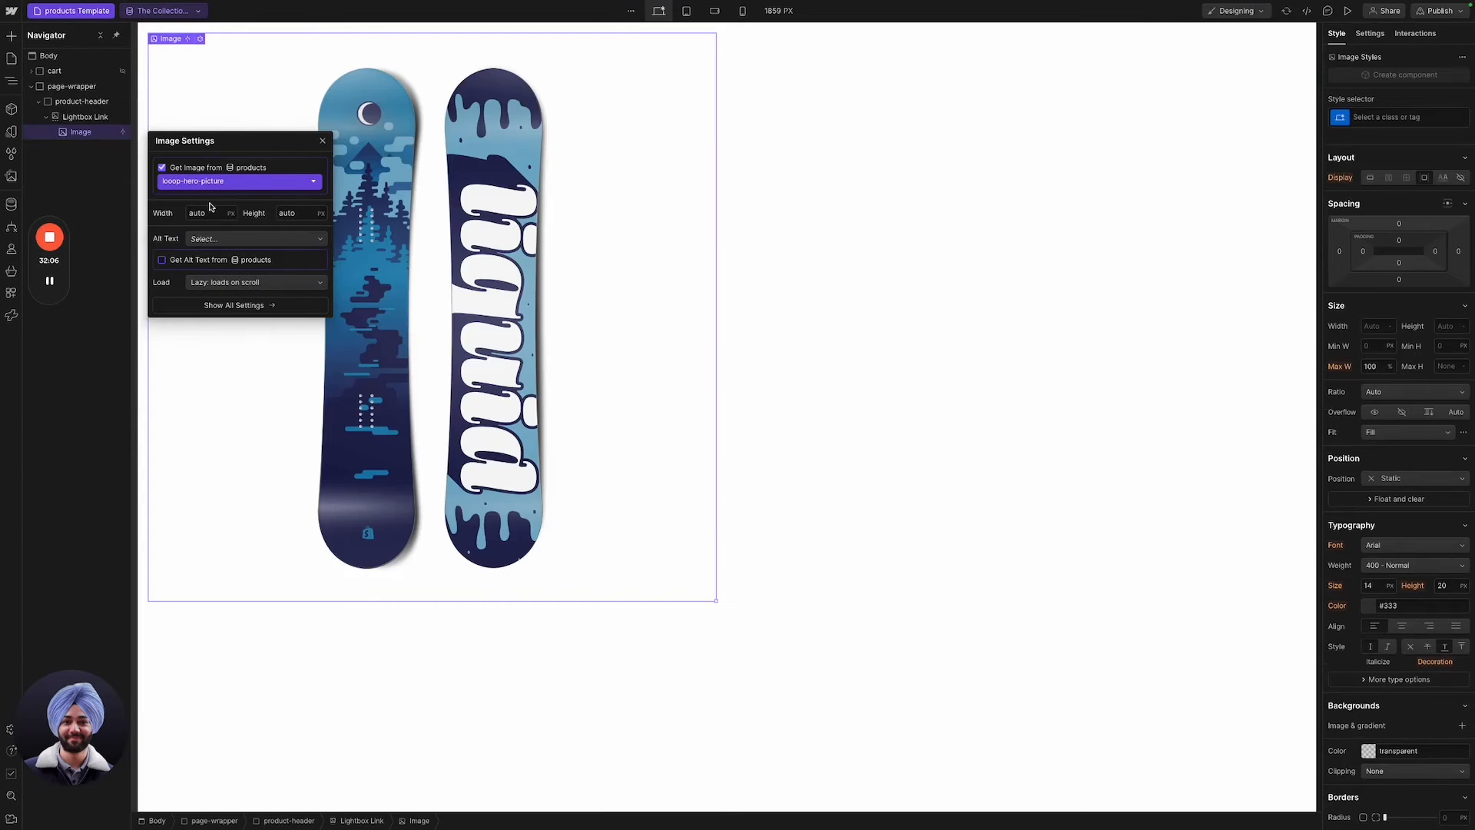
Connect the Lightbox Link's media to the products field looop-hero-picture.
{"action": "left_click", "coordinate": [87, 116]}
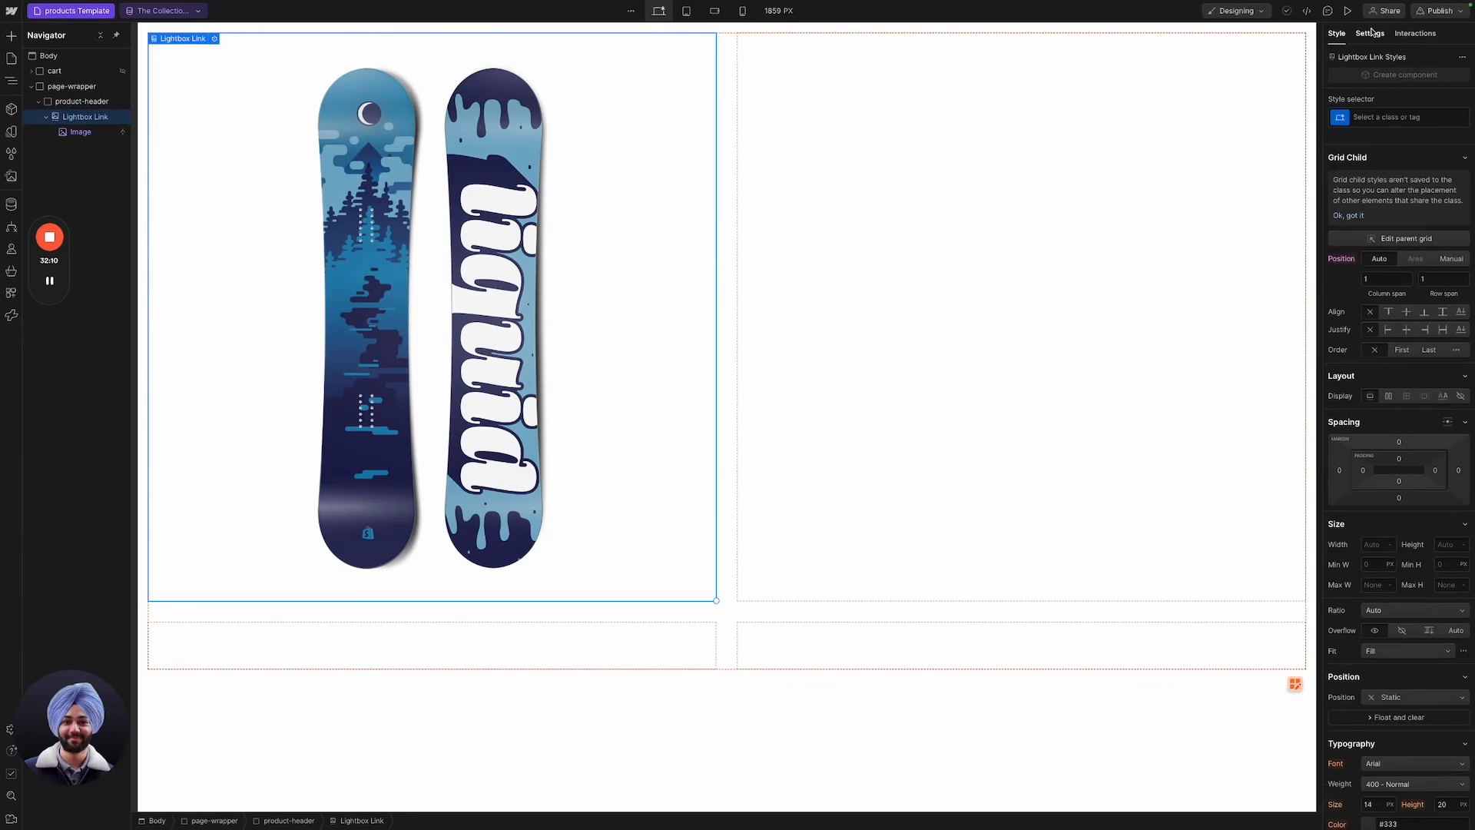
{"action": "left_click", "coordinate": [214, 38]}
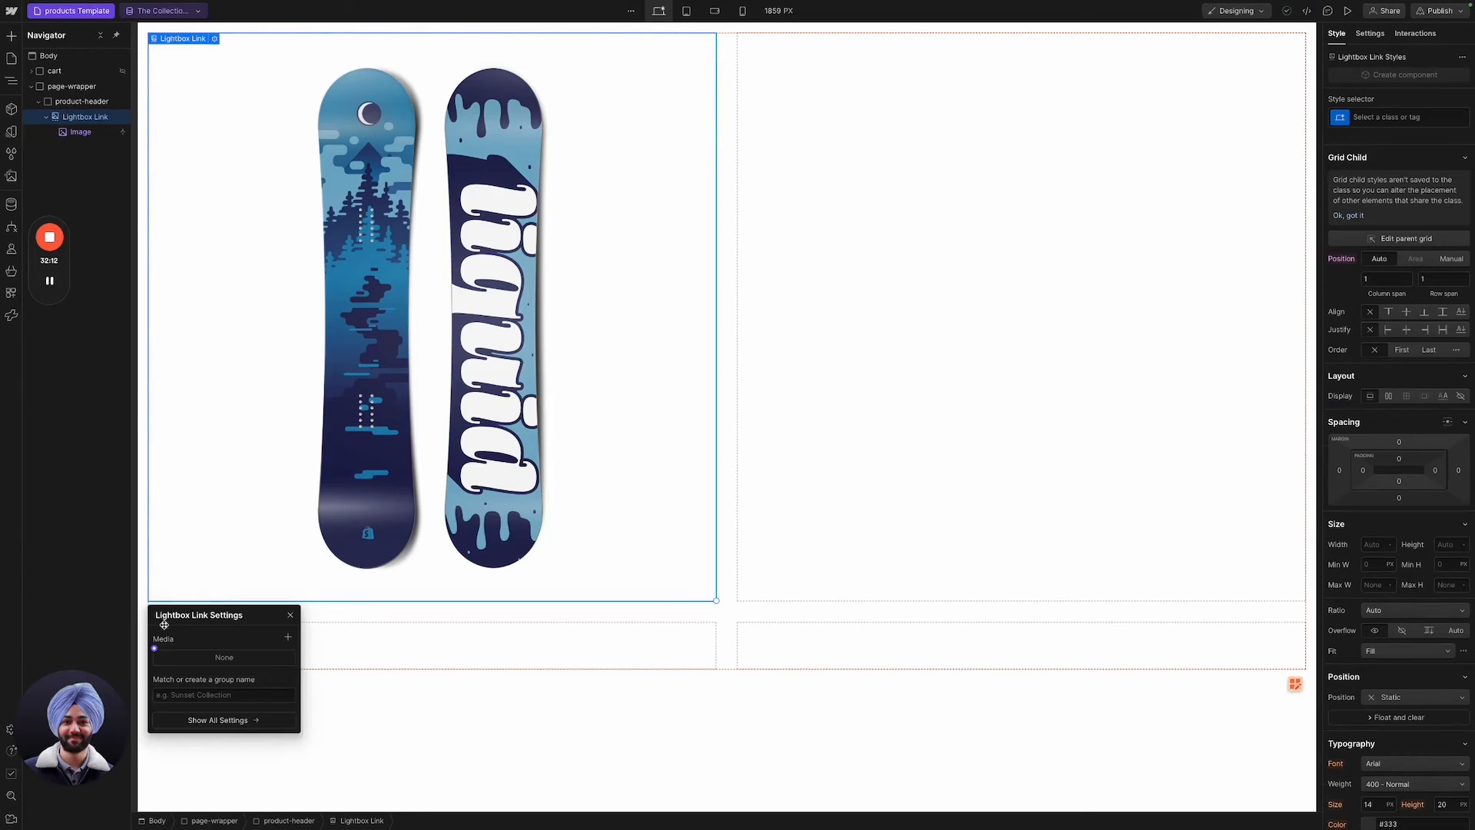
{"action": "left_click", "coordinate": [169, 653]}
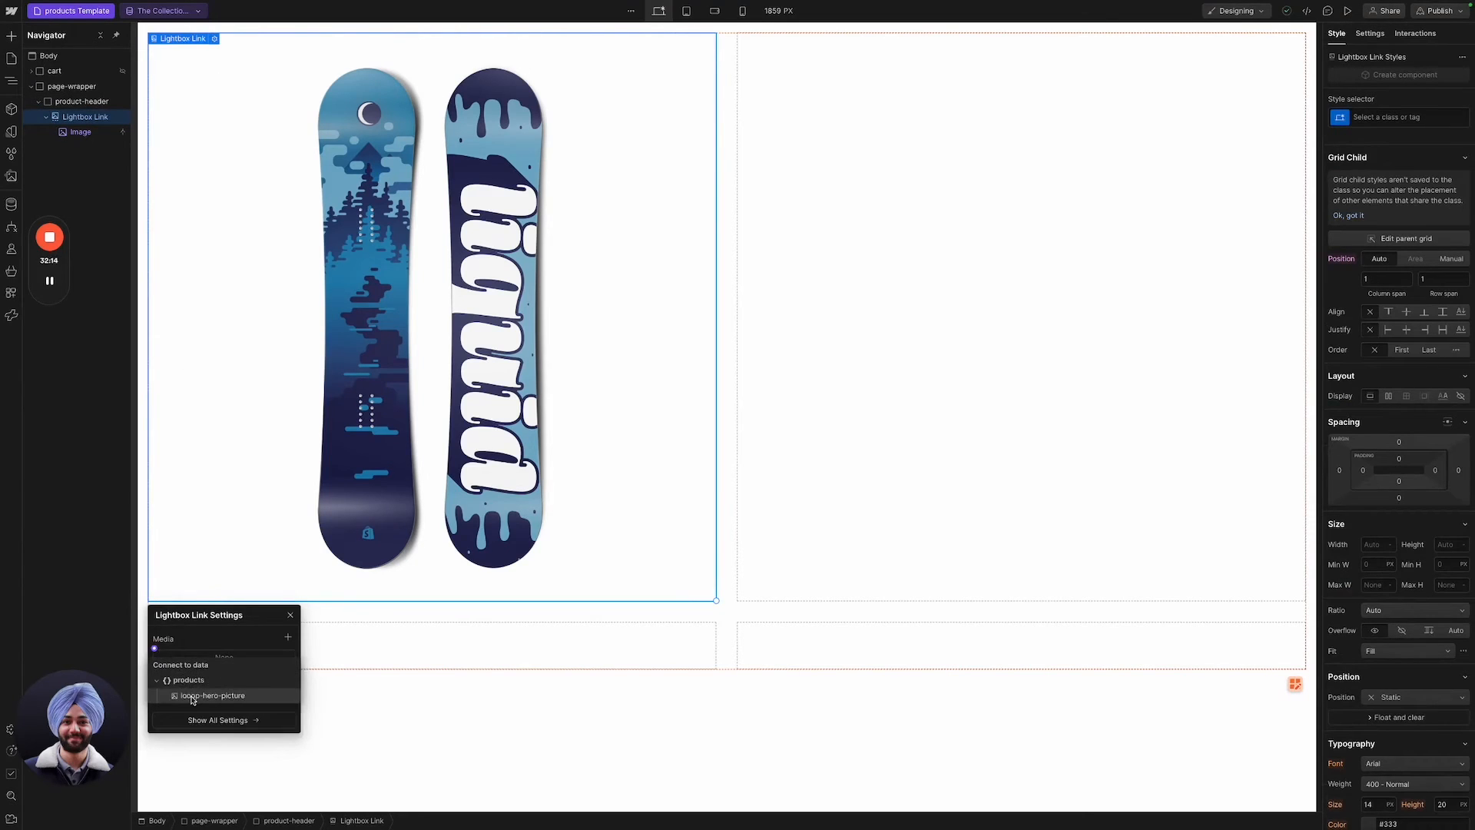
{"action": "left_click", "coordinate": [188, 696]}
Add a Div Block to the empty grid cell beside the product image and give it the class product-imfo.
{"action": "left_click", "coordinate": [892, 504]}
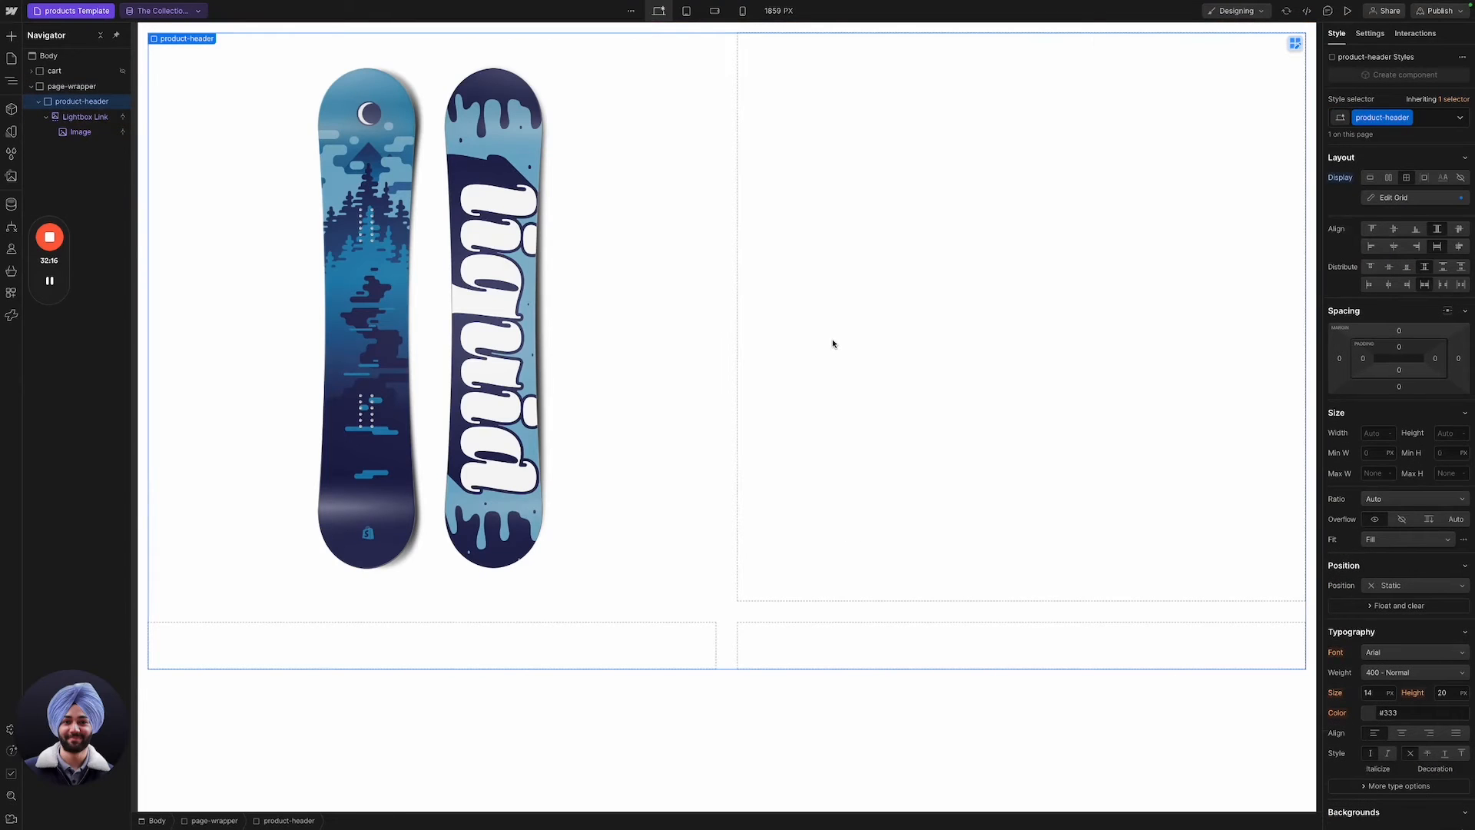
{"action": "key", "text": "ctrl+k"}
{"action": "type", "text": "di"}
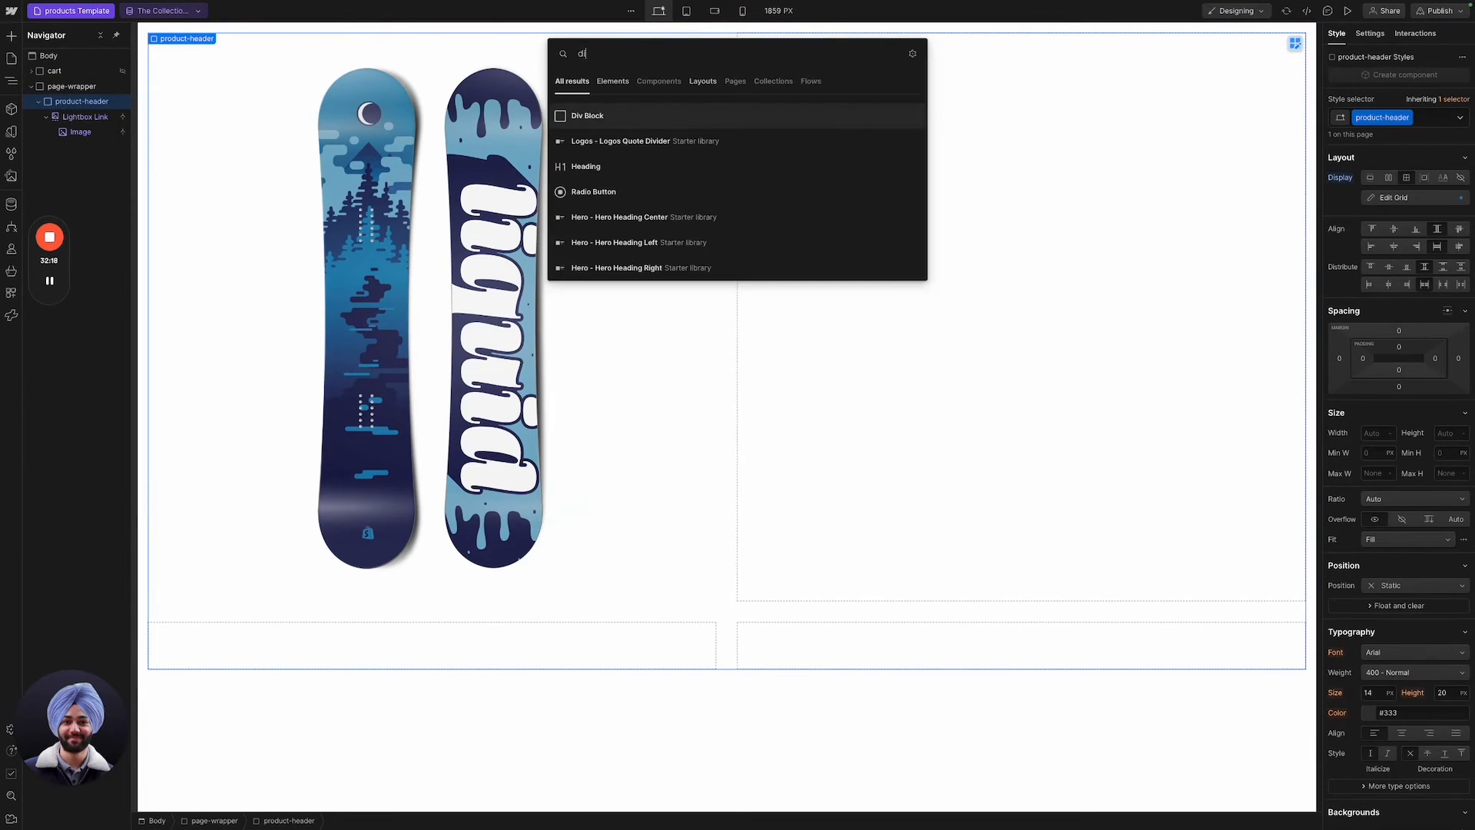
{"action": "key", "text": "Return"}
{"action": "key", "text": "ctrl+Return"}
{"action": "type", "text": "p"}
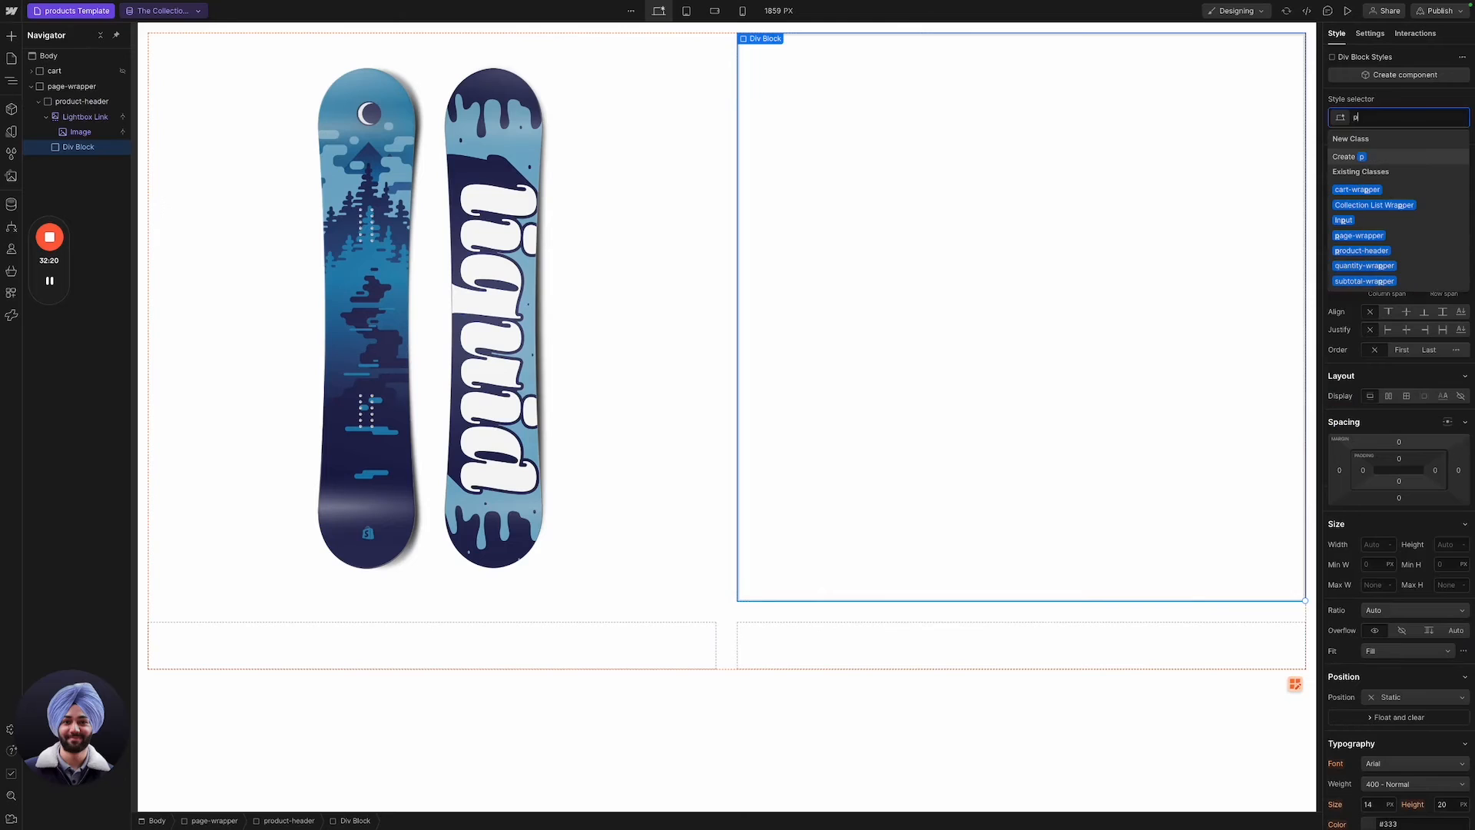
{"action": "type", "text": "roduct-"}
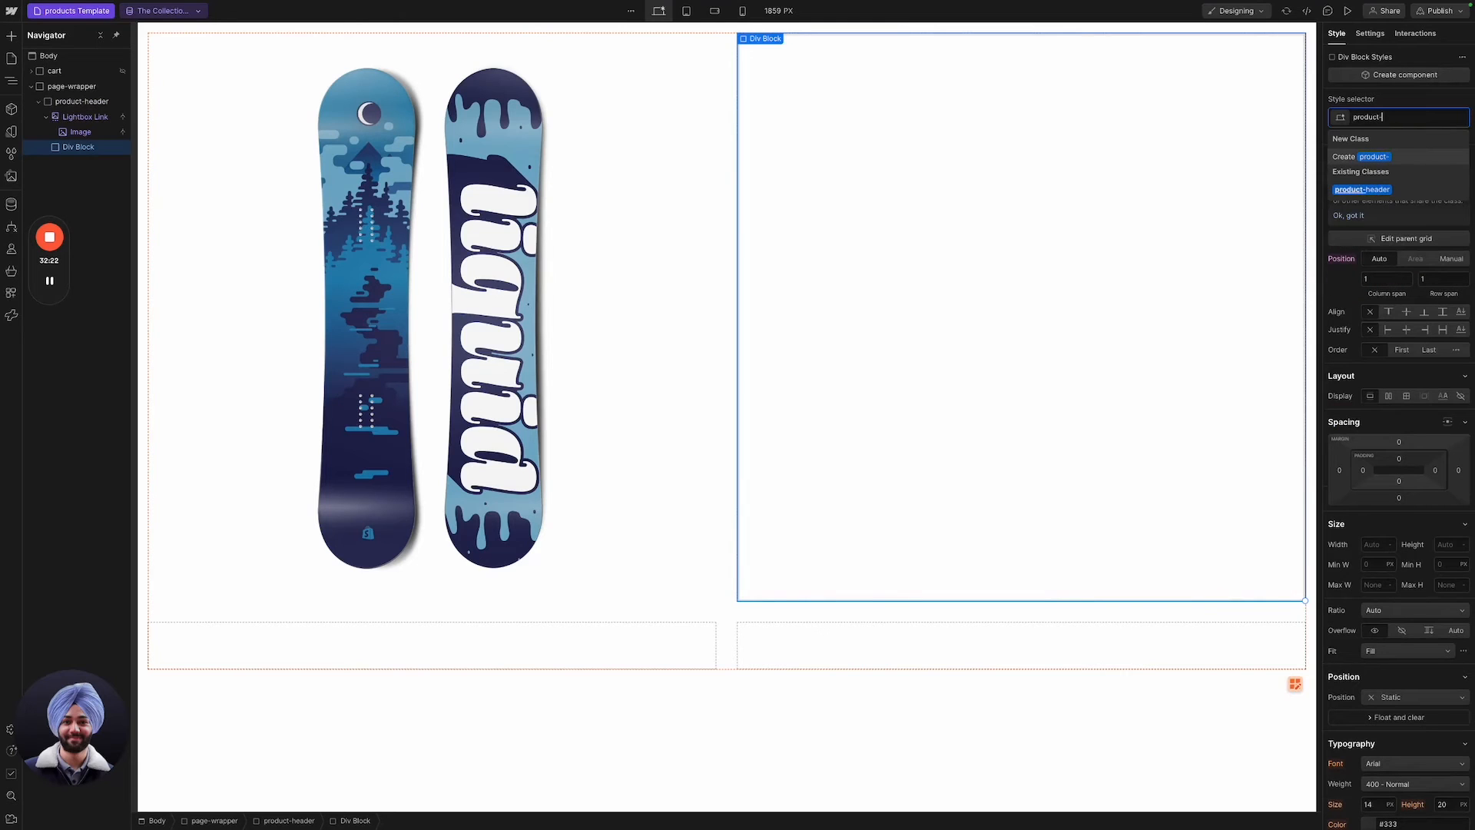
{"action": "type", "text": "imfo"}
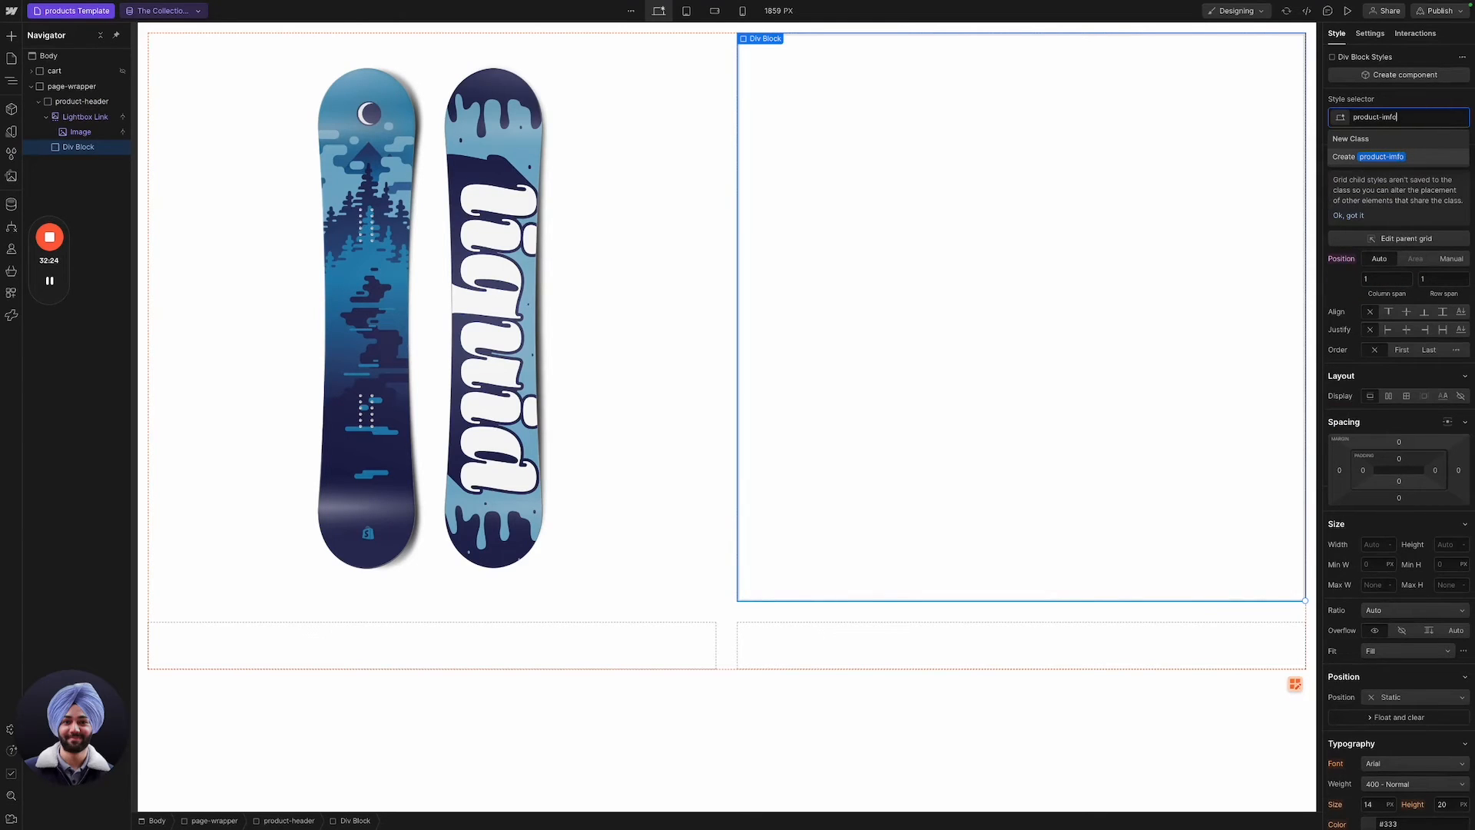
{"action": "key", "text": "Return"}
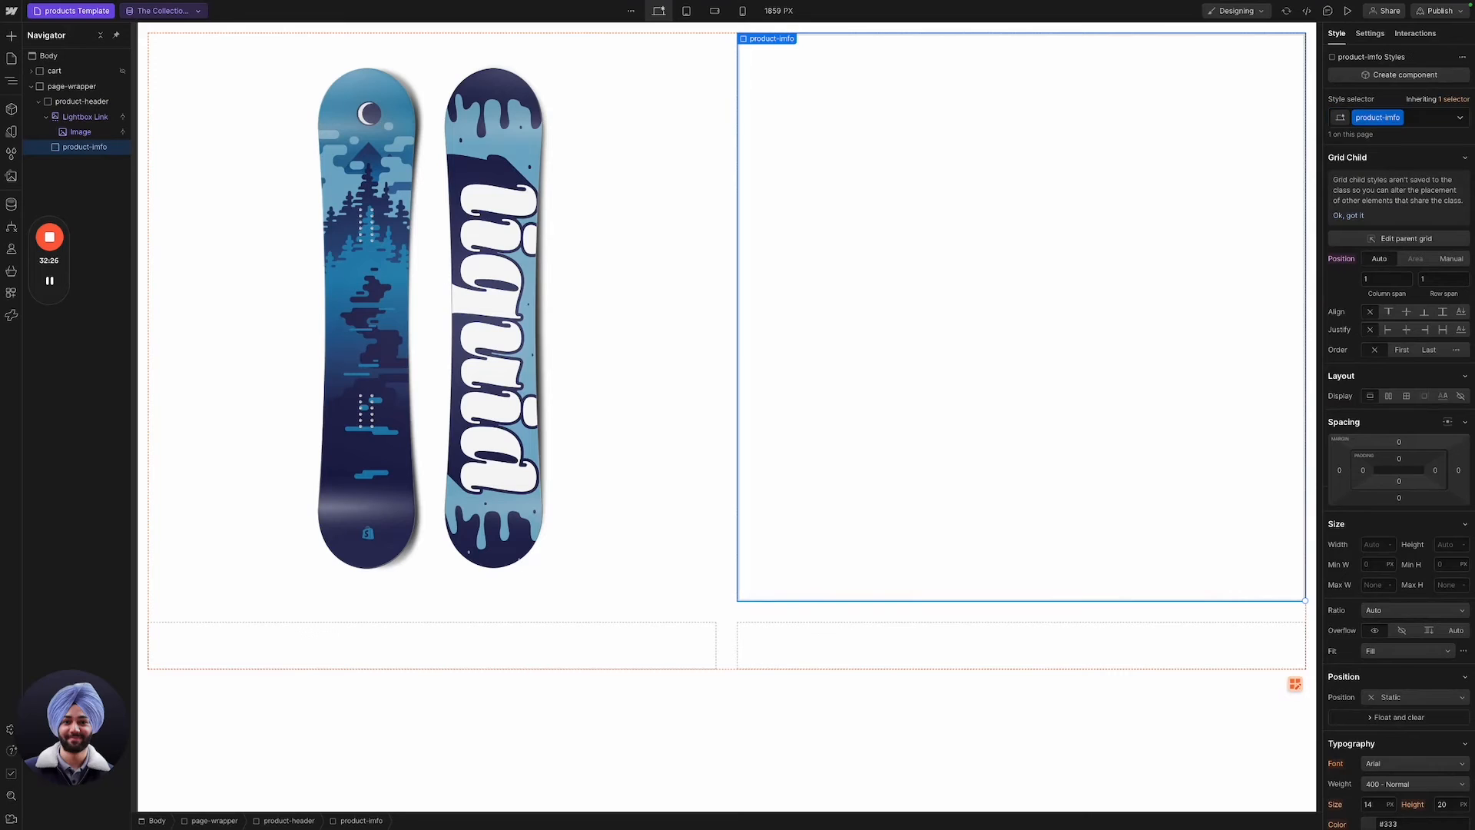
Add an H1 heading inside product-imfo and bind its text to the products Name field.
{"action": "key", "text": "super+e"}
{"action": "type", "text": "hea"}
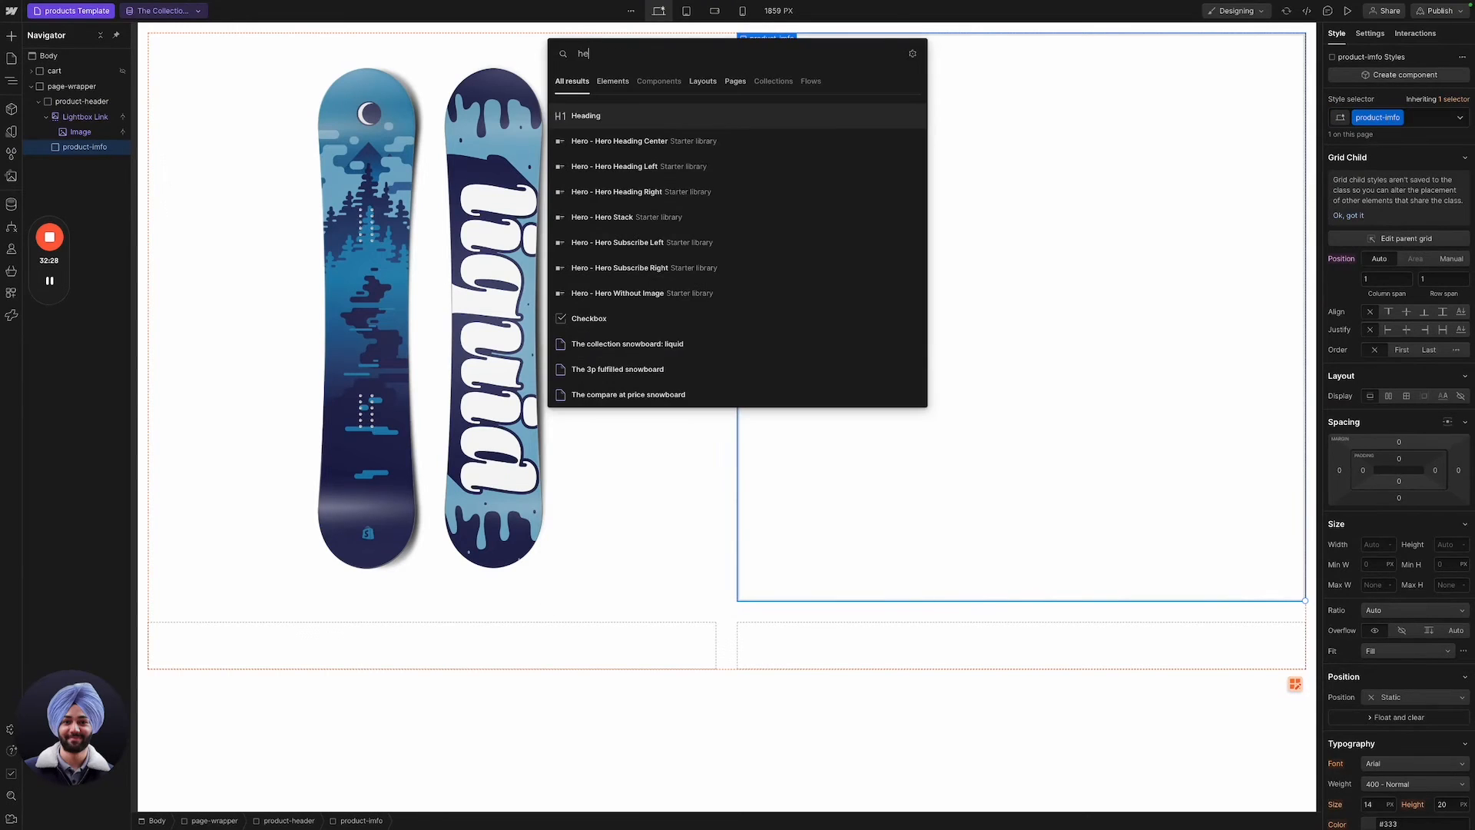
{"action": "key", "text": "Return"}
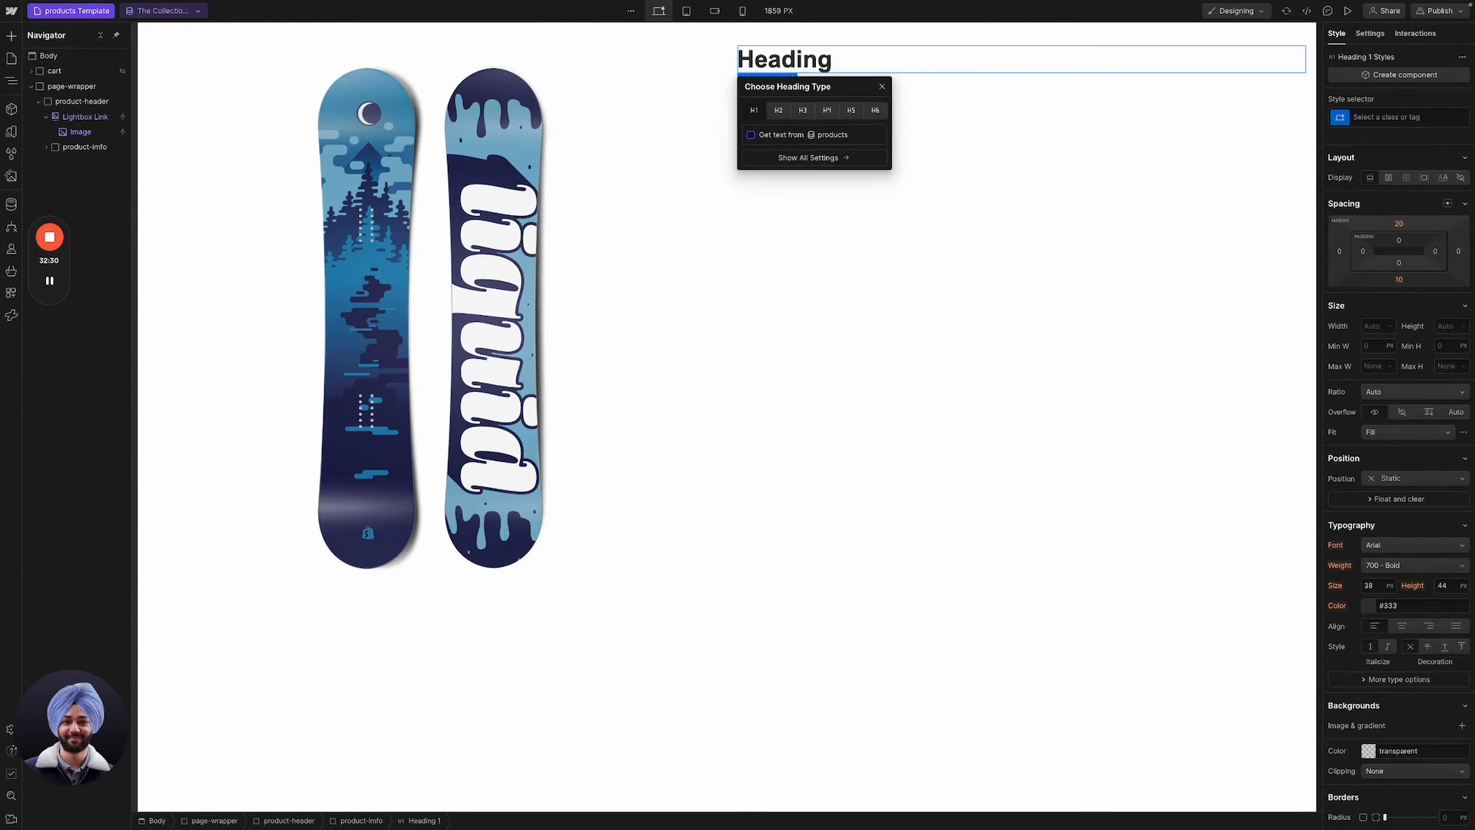
{"action": "left_click", "coordinate": [767, 136]}
{"action": "left_click", "coordinate": [774, 150]}
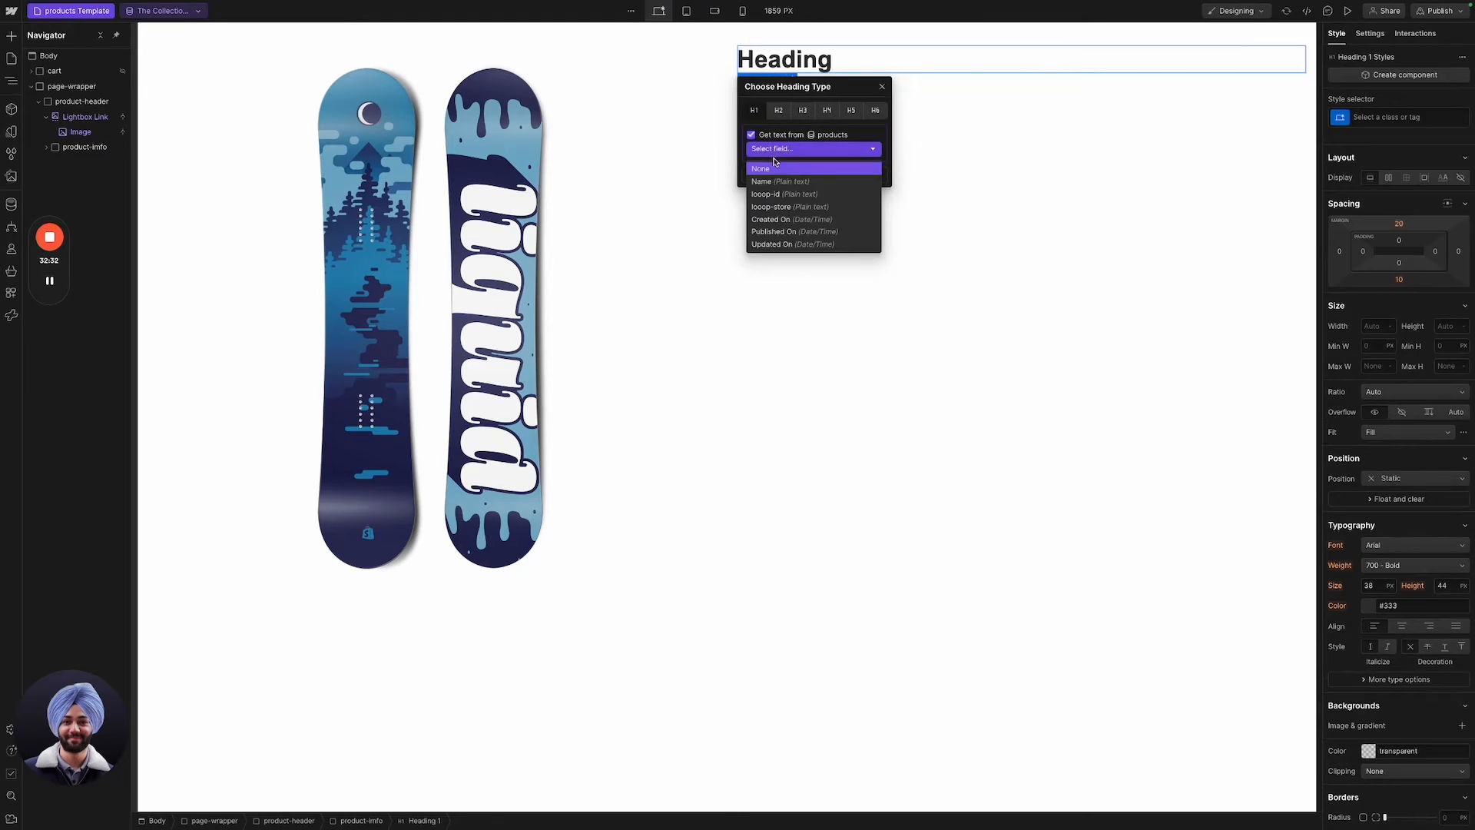
{"action": "left_click", "coordinate": [779, 183]}
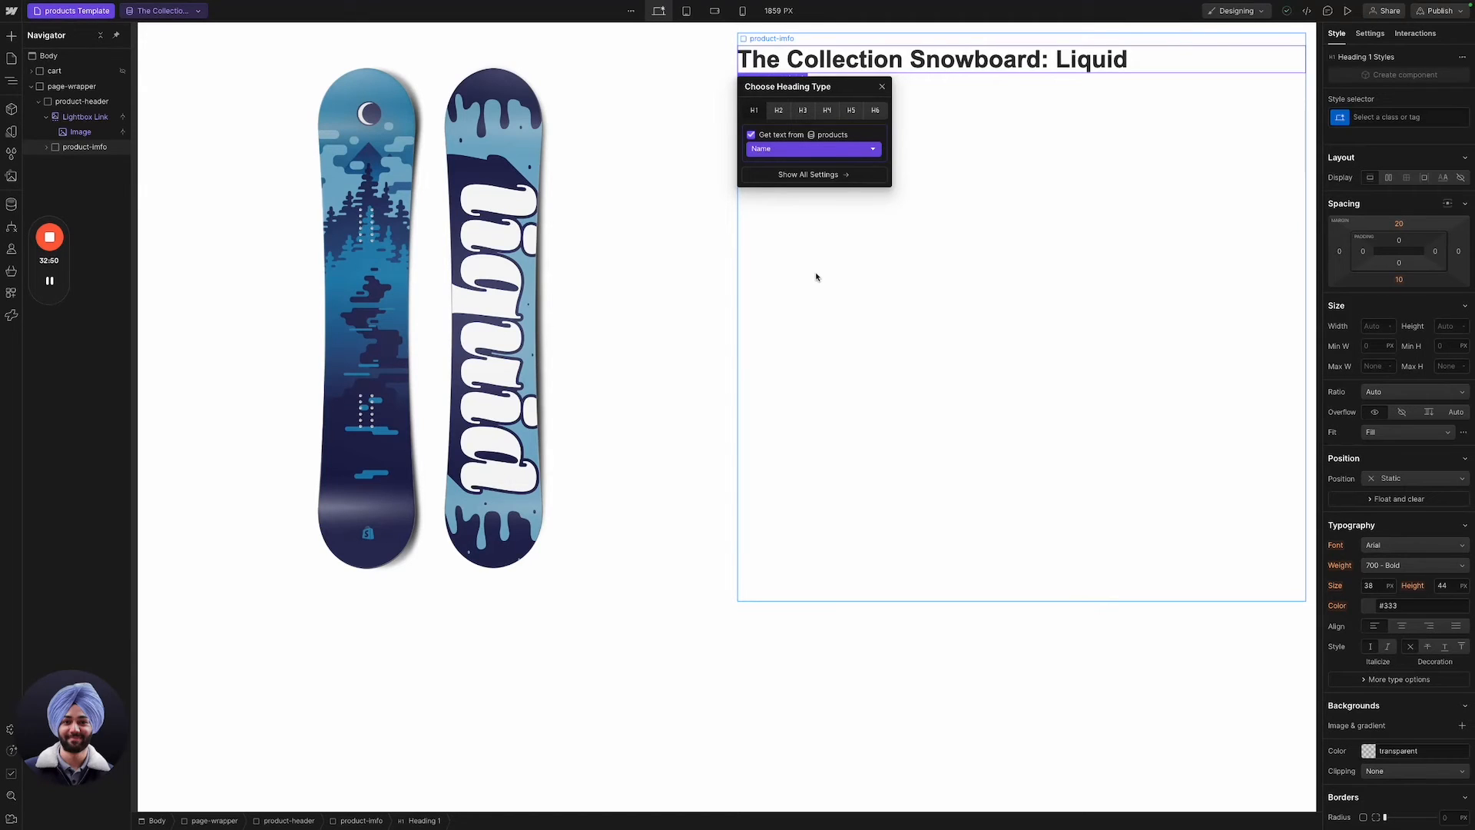
Preview the products template with the item The Compare at Price Snowboard, keeping product-imfo selected.
{"action": "left_click", "coordinate": [843, 246]}
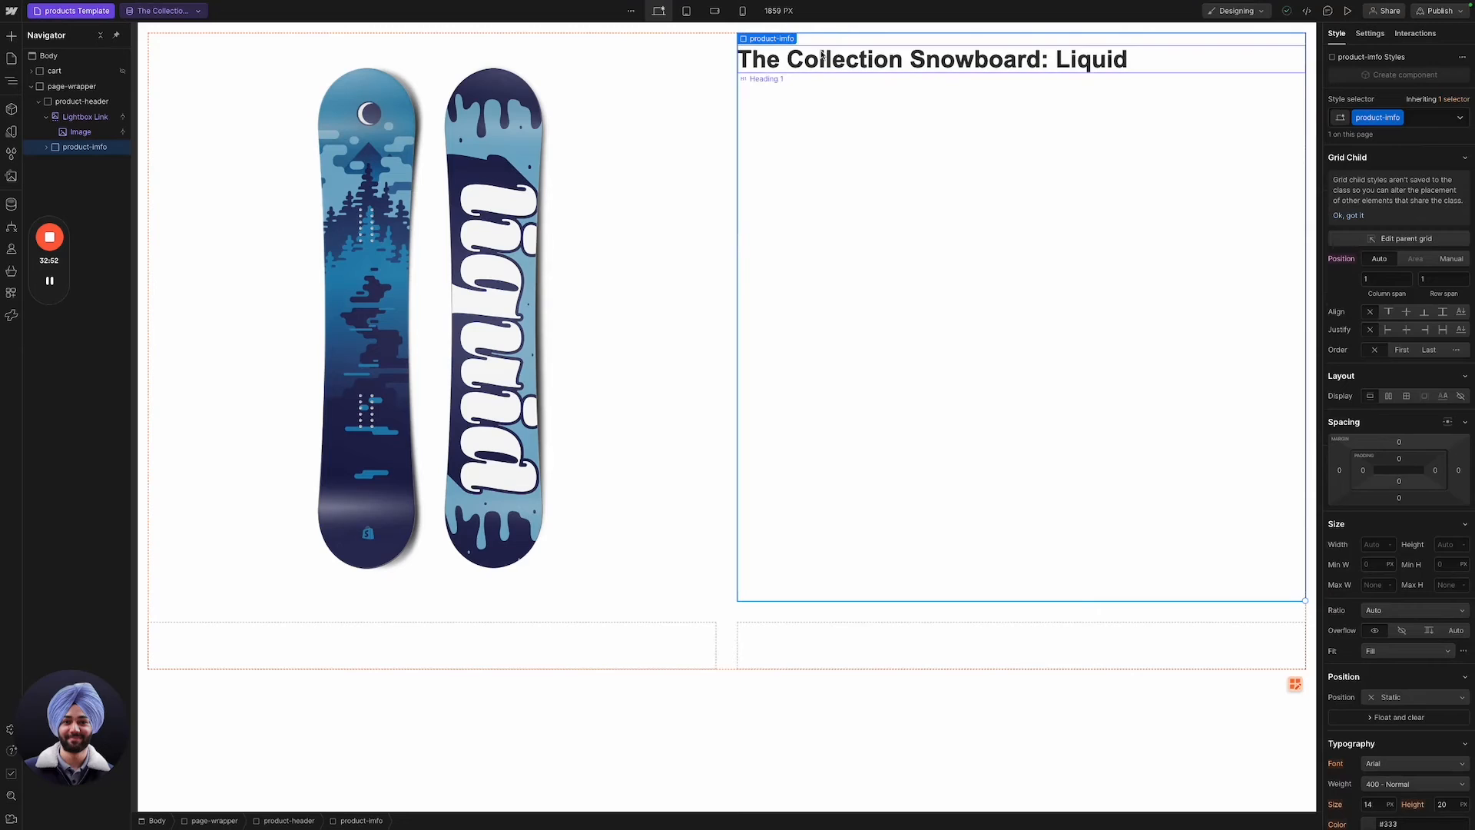
{"action": "left_click", "coordinate": [987, 63]}
{"action": "left_click", "coordinate": [859, 106]}
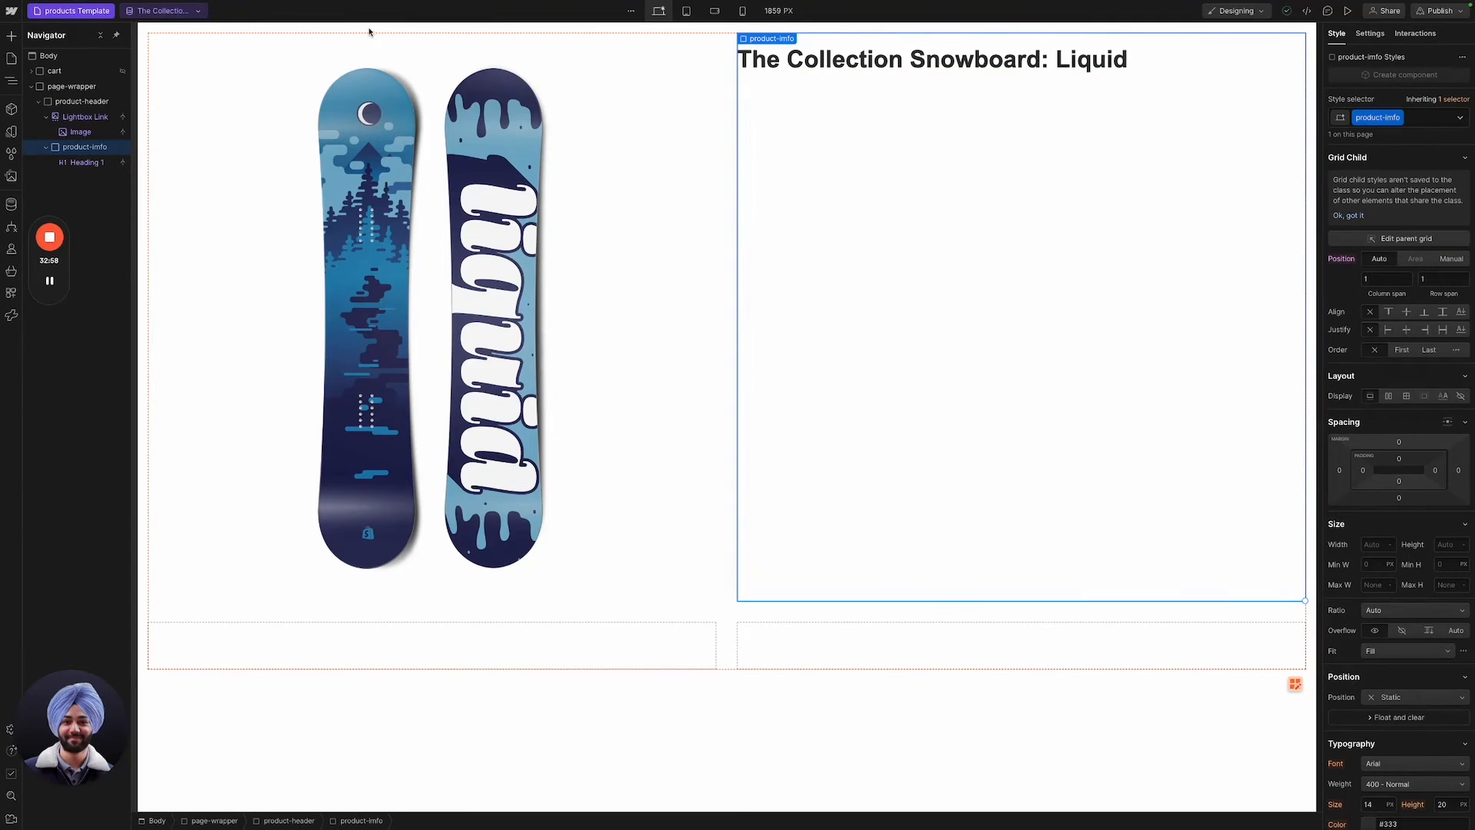
{"action": "left_click", "coordinate": [191, 11]}
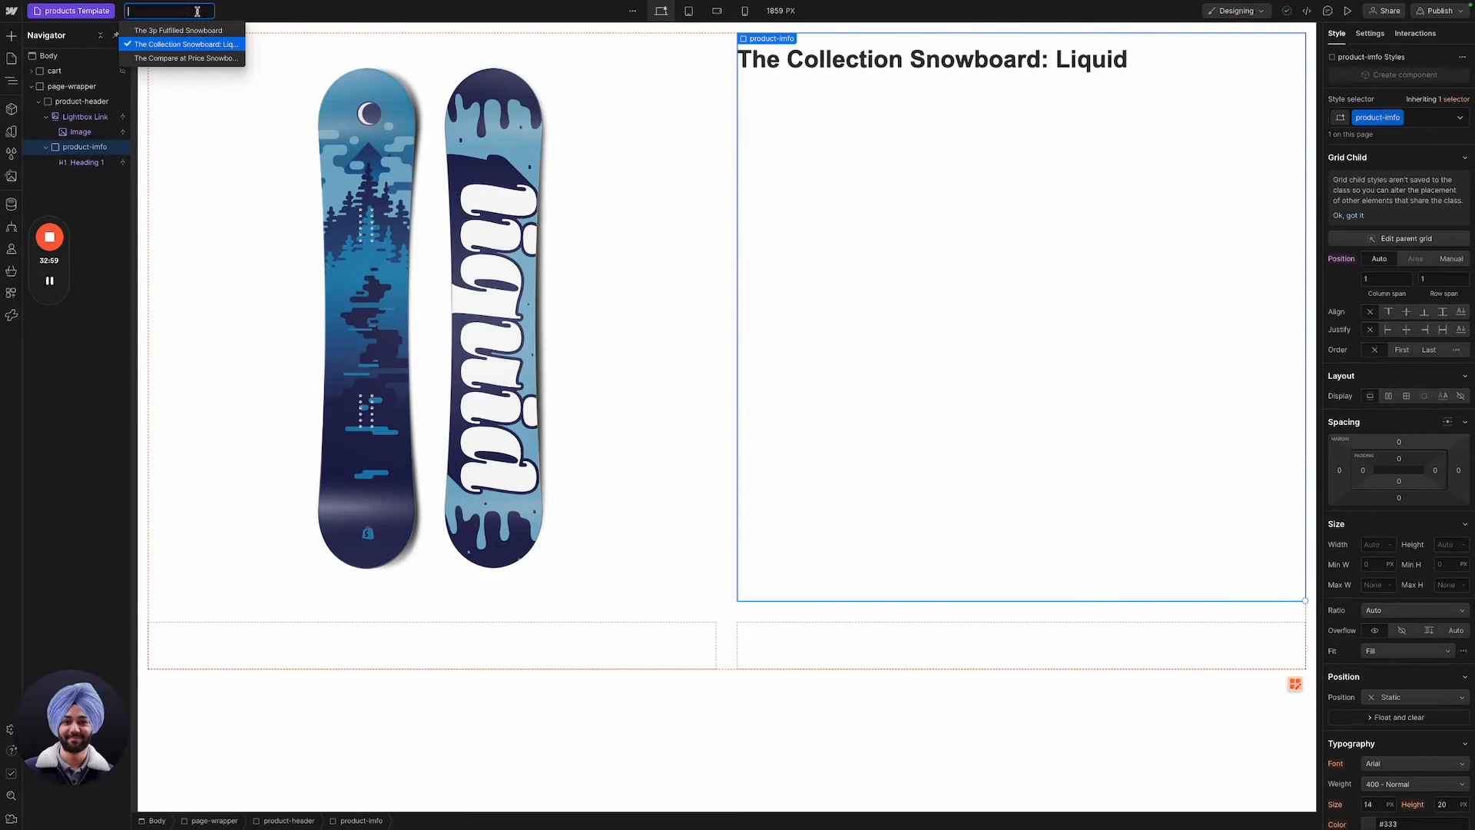
{"action": "left_click", "coordinate": [192, 58]}
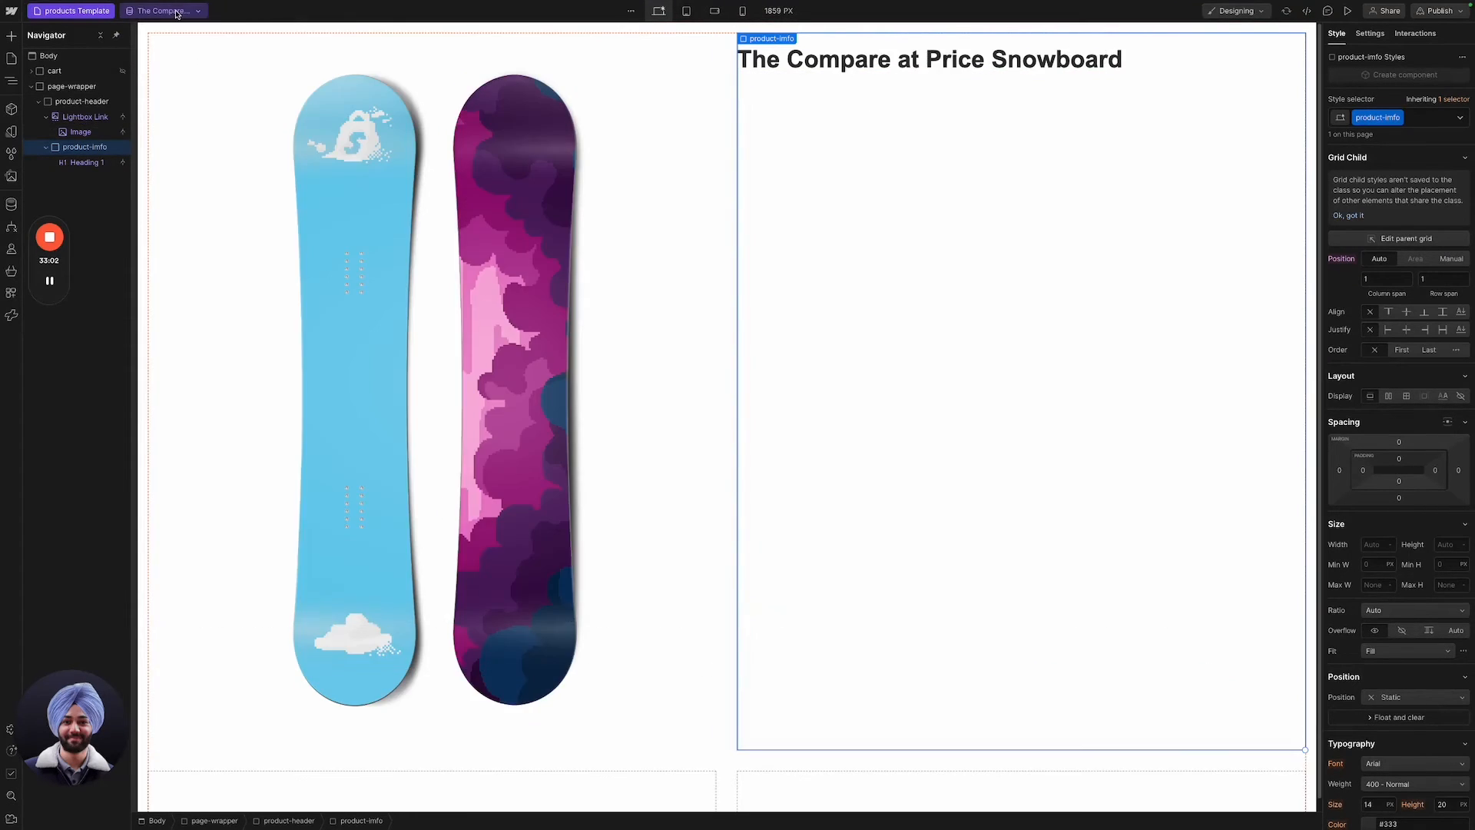
{"action": "key", "text": "ctrl+k"}
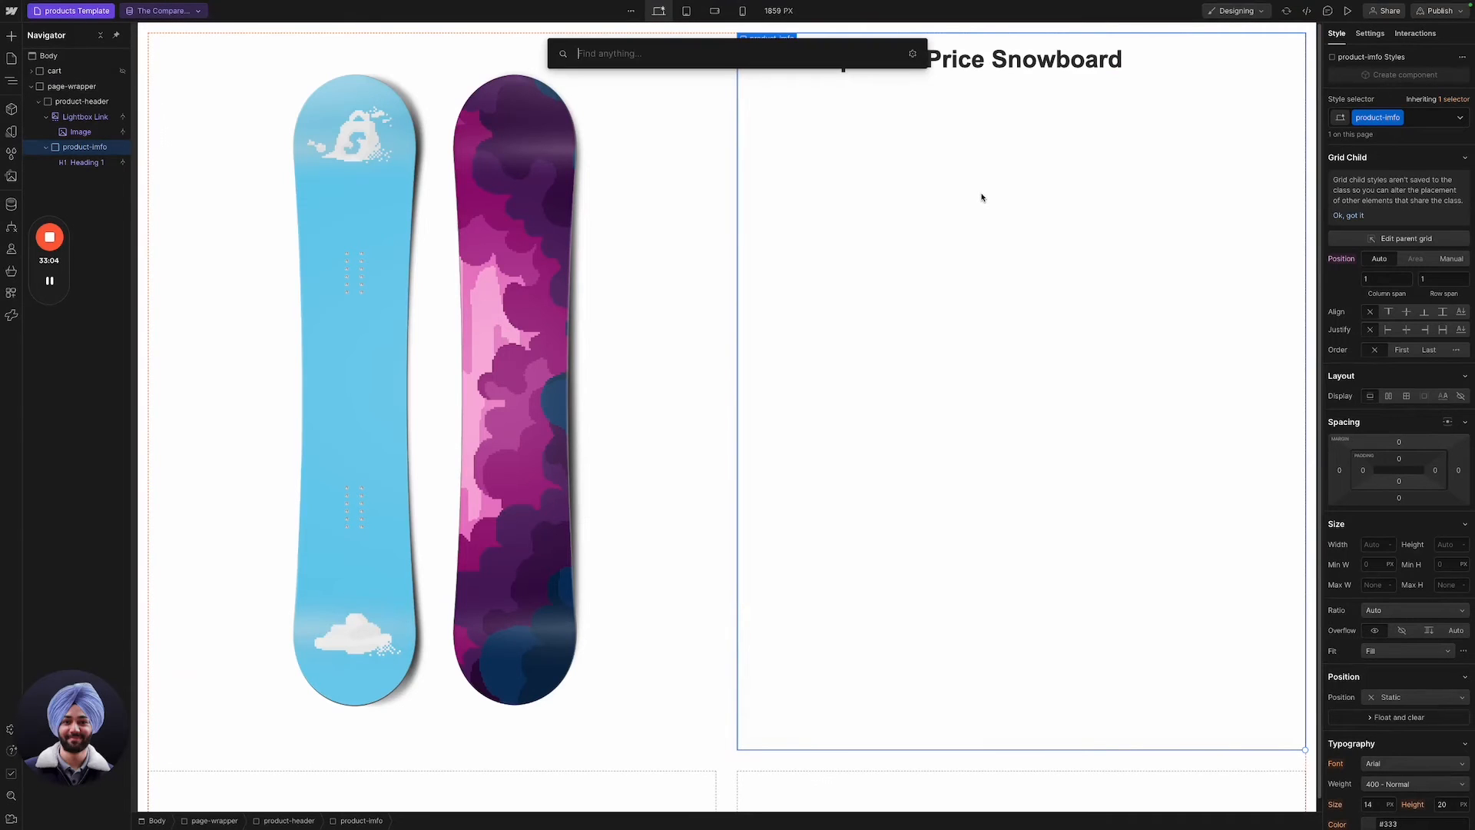
{"action": "type", "text": "di"}
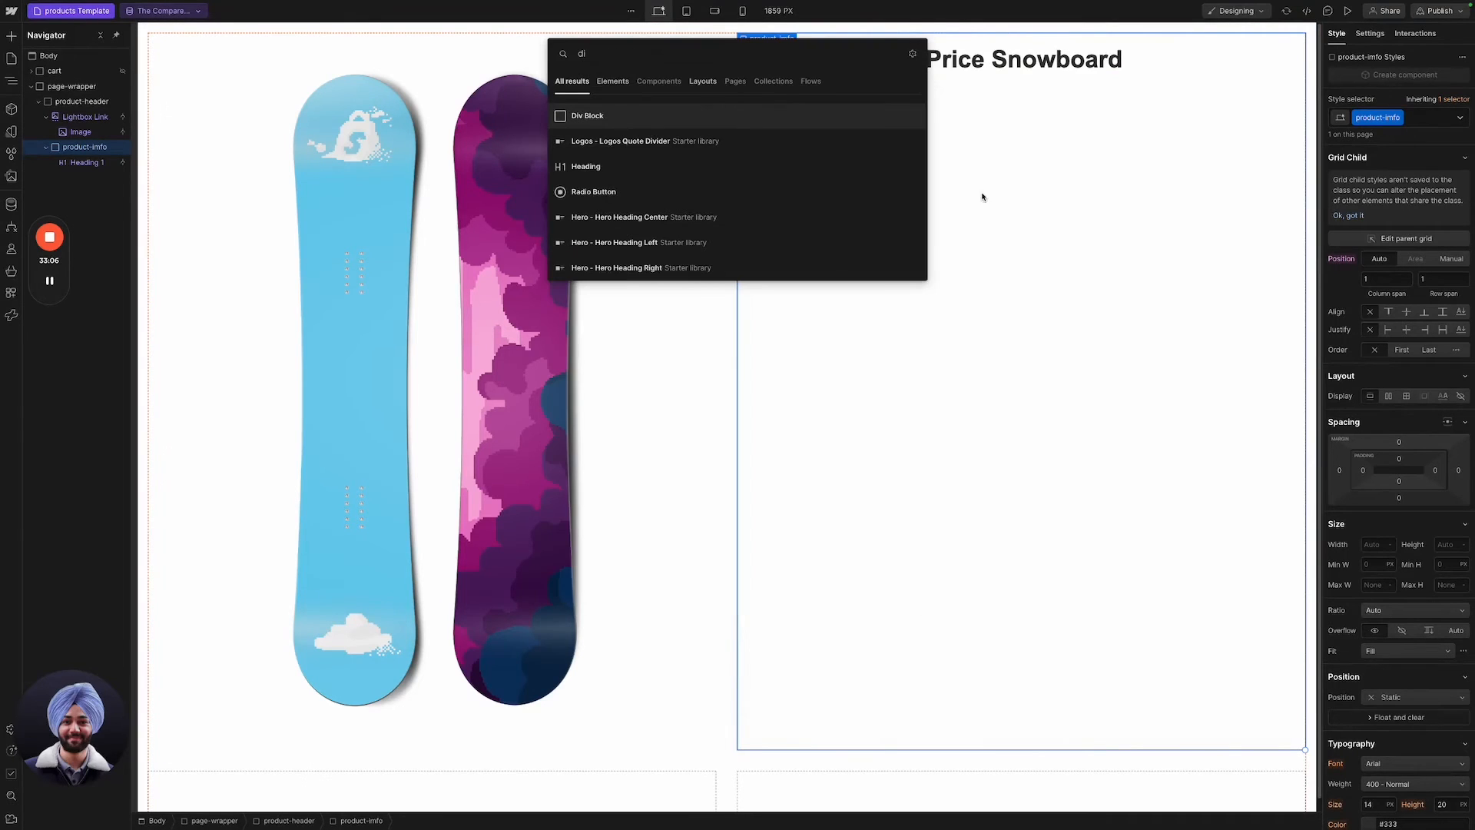
{"action": "key", "text": "Escape"}
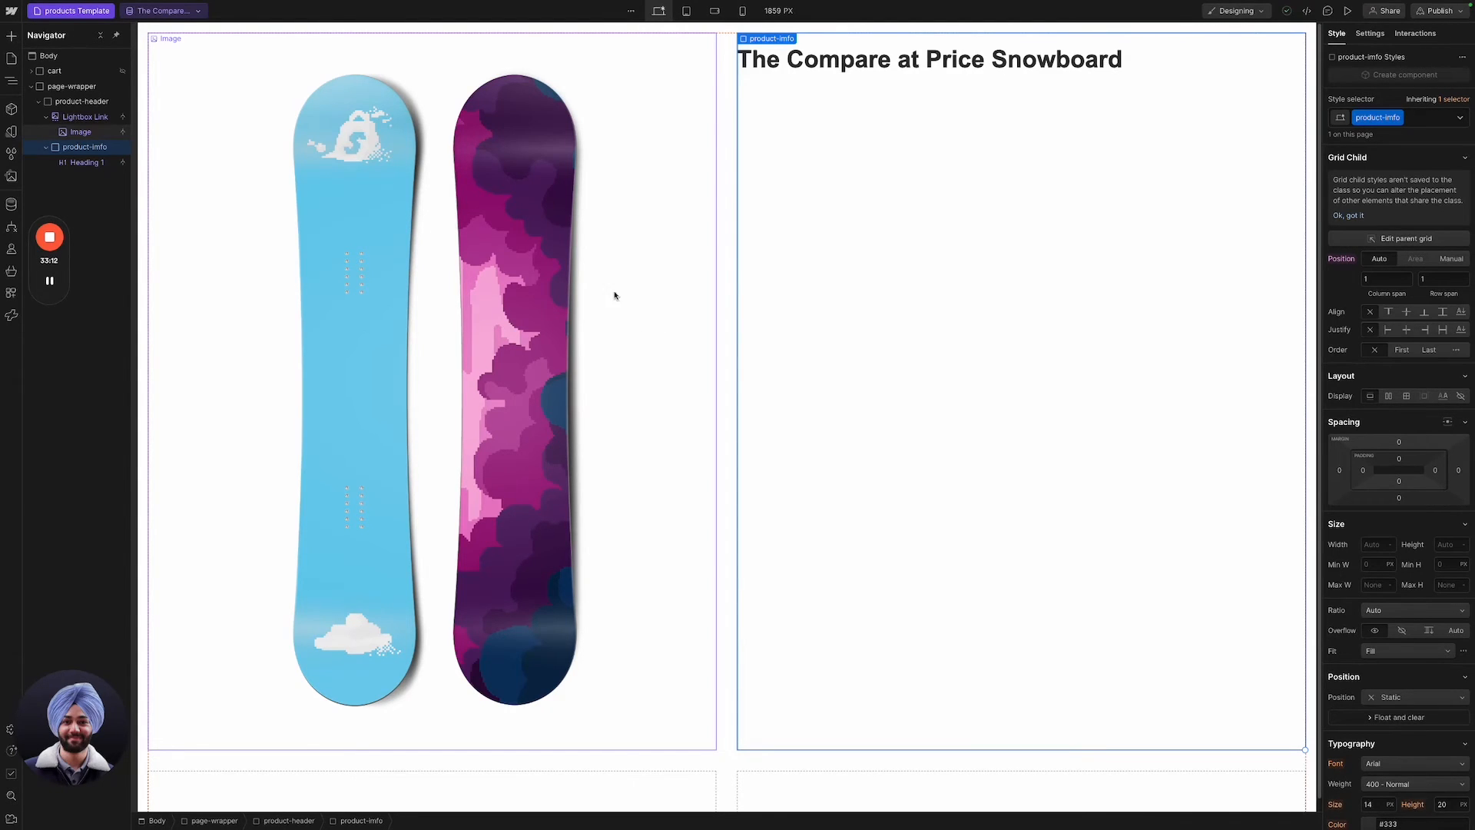
Review the custom fields of the products and variants CMS collections, then return to the products template.
{"action": "mouse_move", "coordinate": [2, 123]}
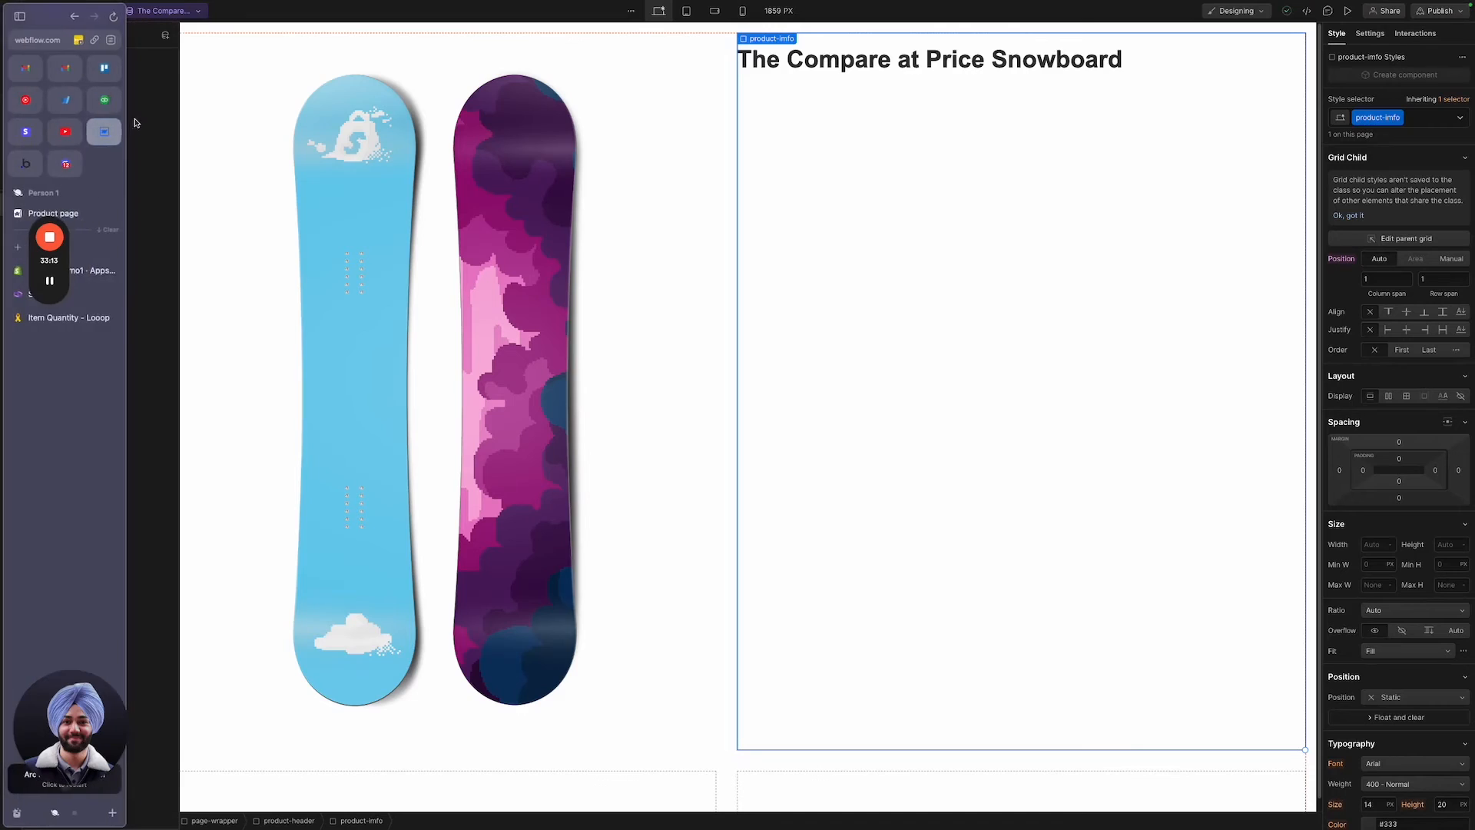
{"action": "left_click", "coordinate": [164, 59]}
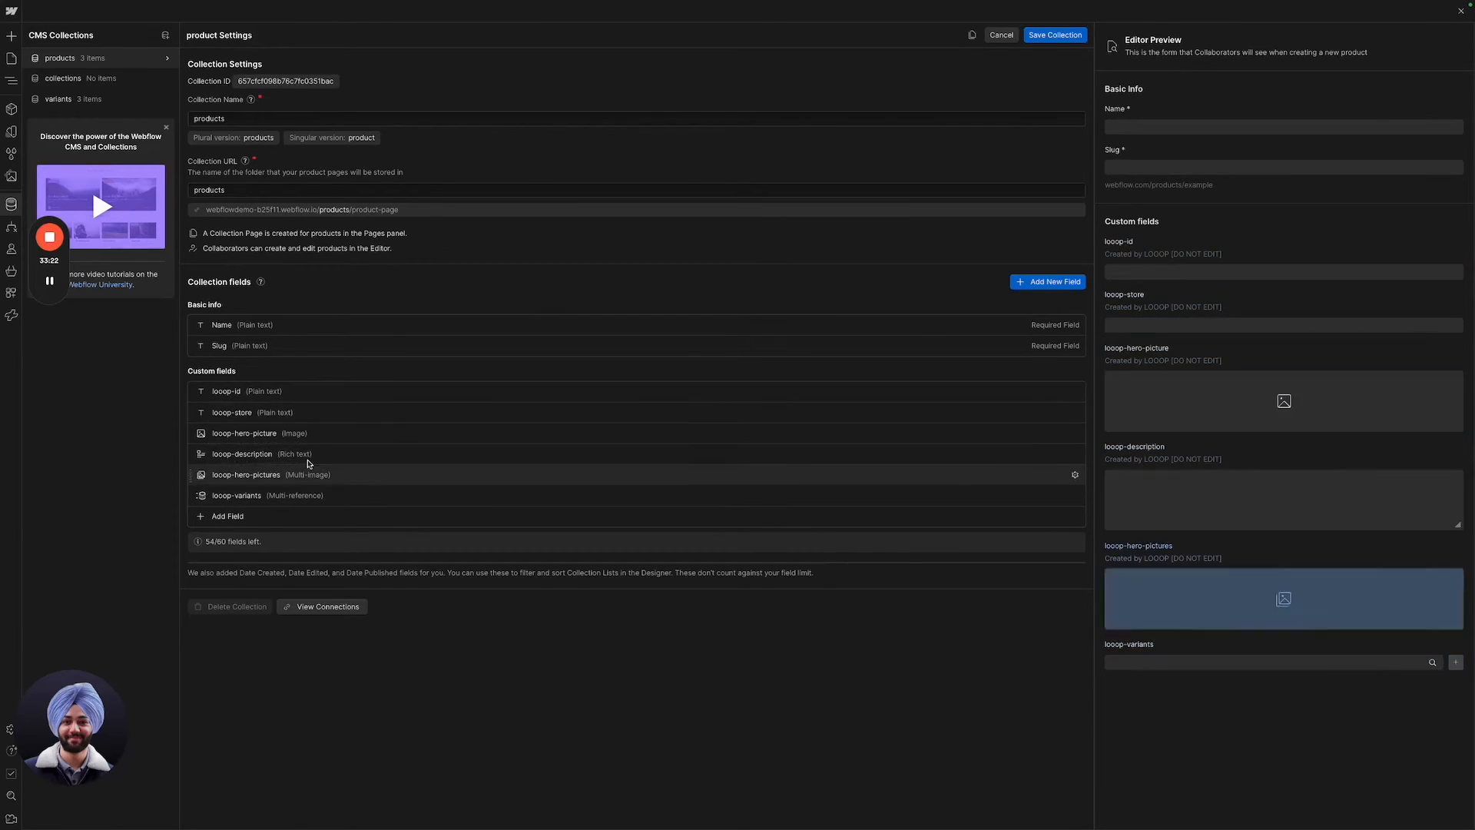
{"action": "left_click", "coordinate": [158, 101]}
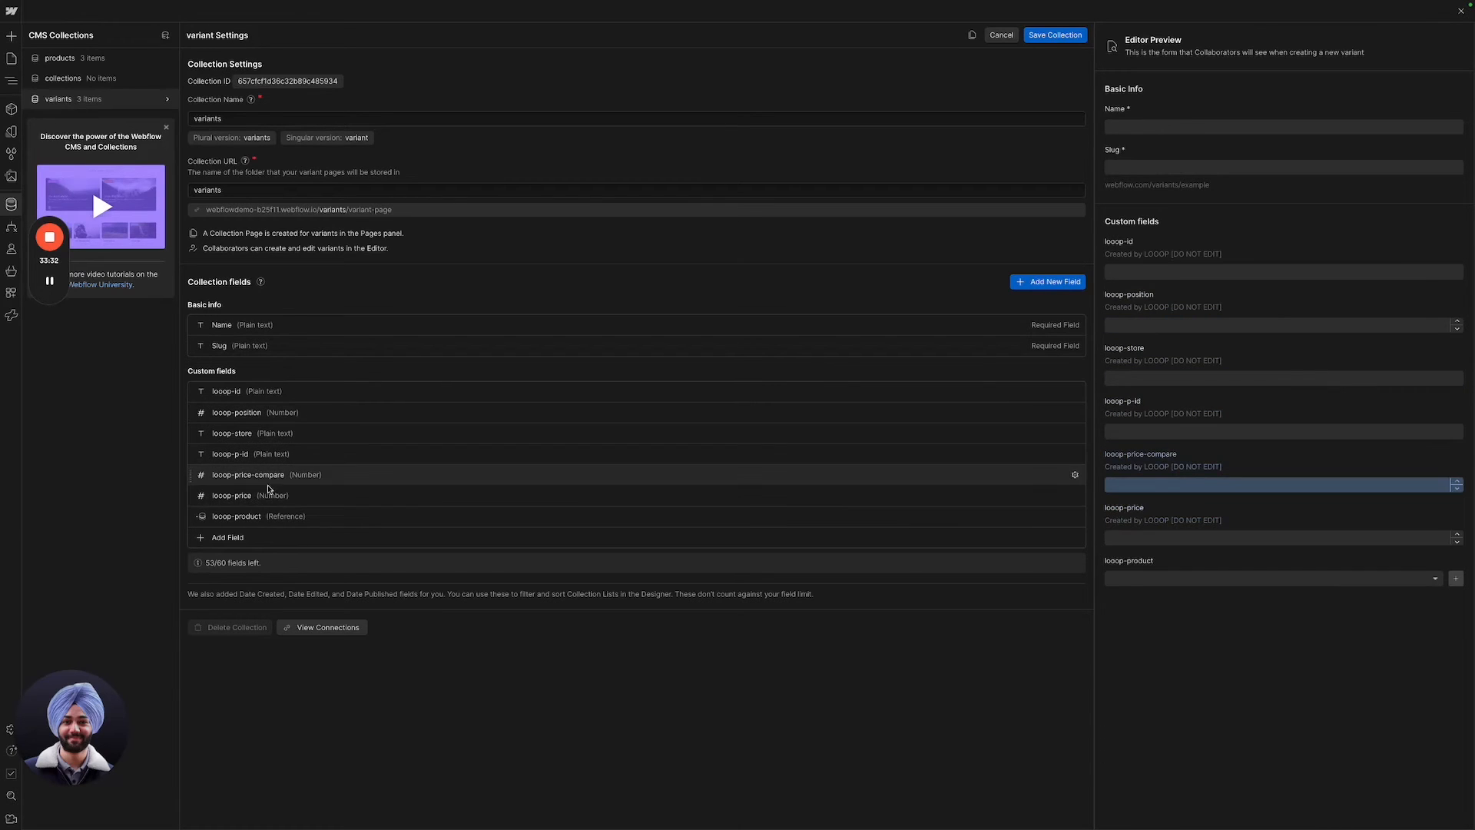
{"action": "left_click", "coordinate": [11, 59]}
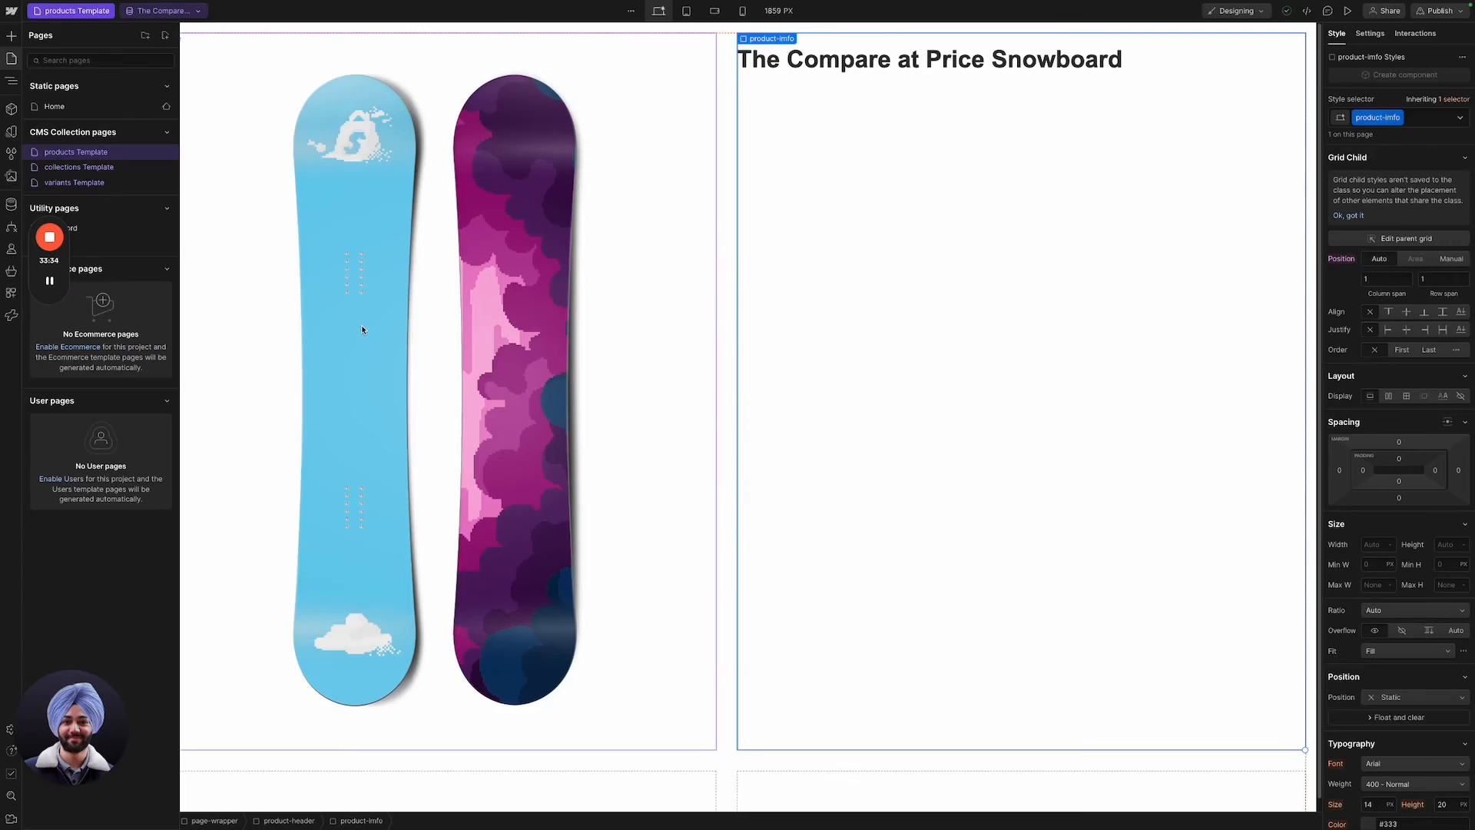
{"action": "key", "text": "z"}
Add a Collection List below the product heading in product-imfo and set its source to the multi-reference field looop-variants.
{"action": "key", "text": "ctrl+k"}
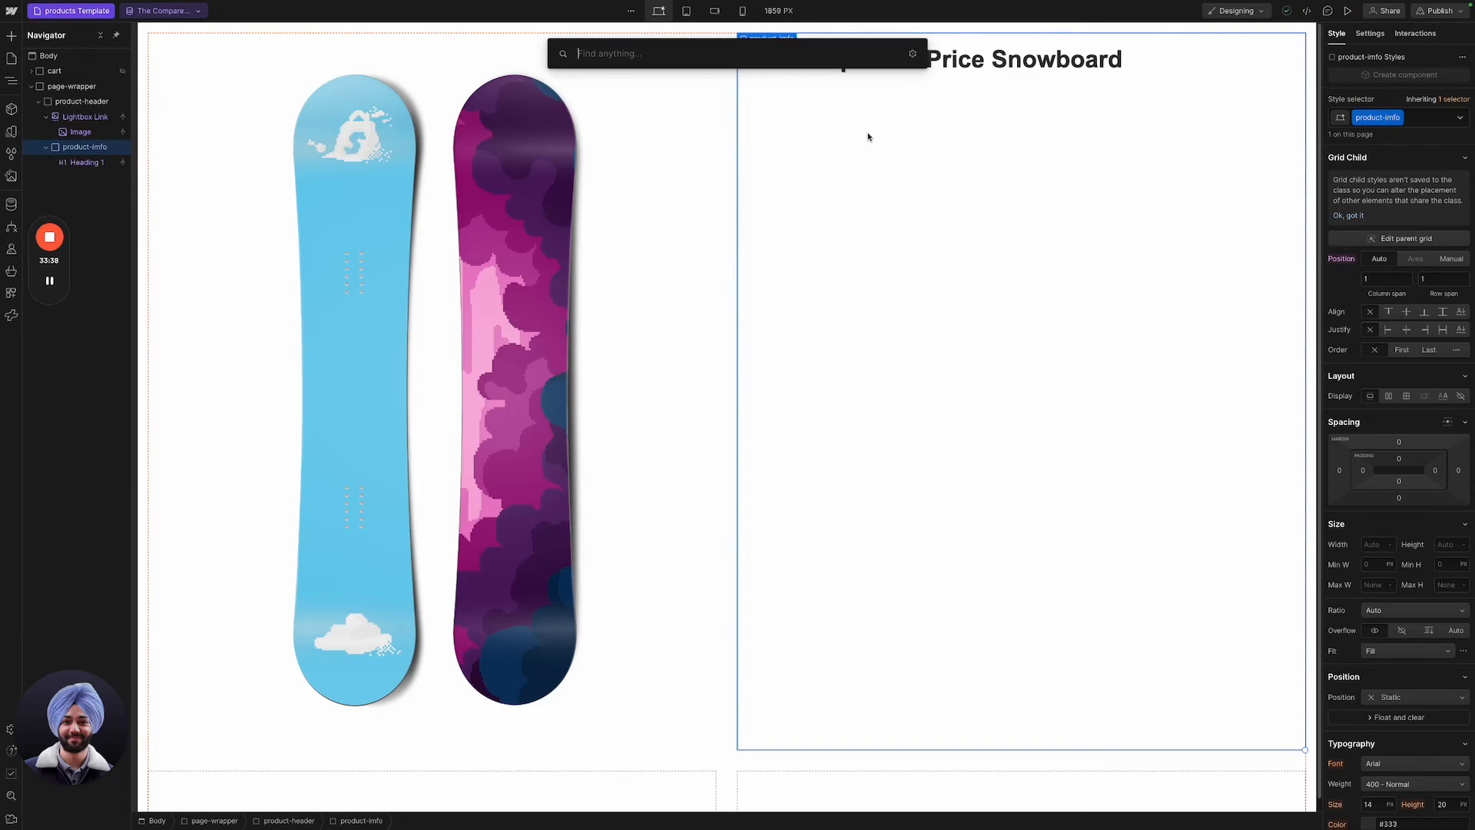
{"action": "type", "text": "i"}
{"action": "key", "text": "BackSpace"}
{"action": "type", "text": "coll"}
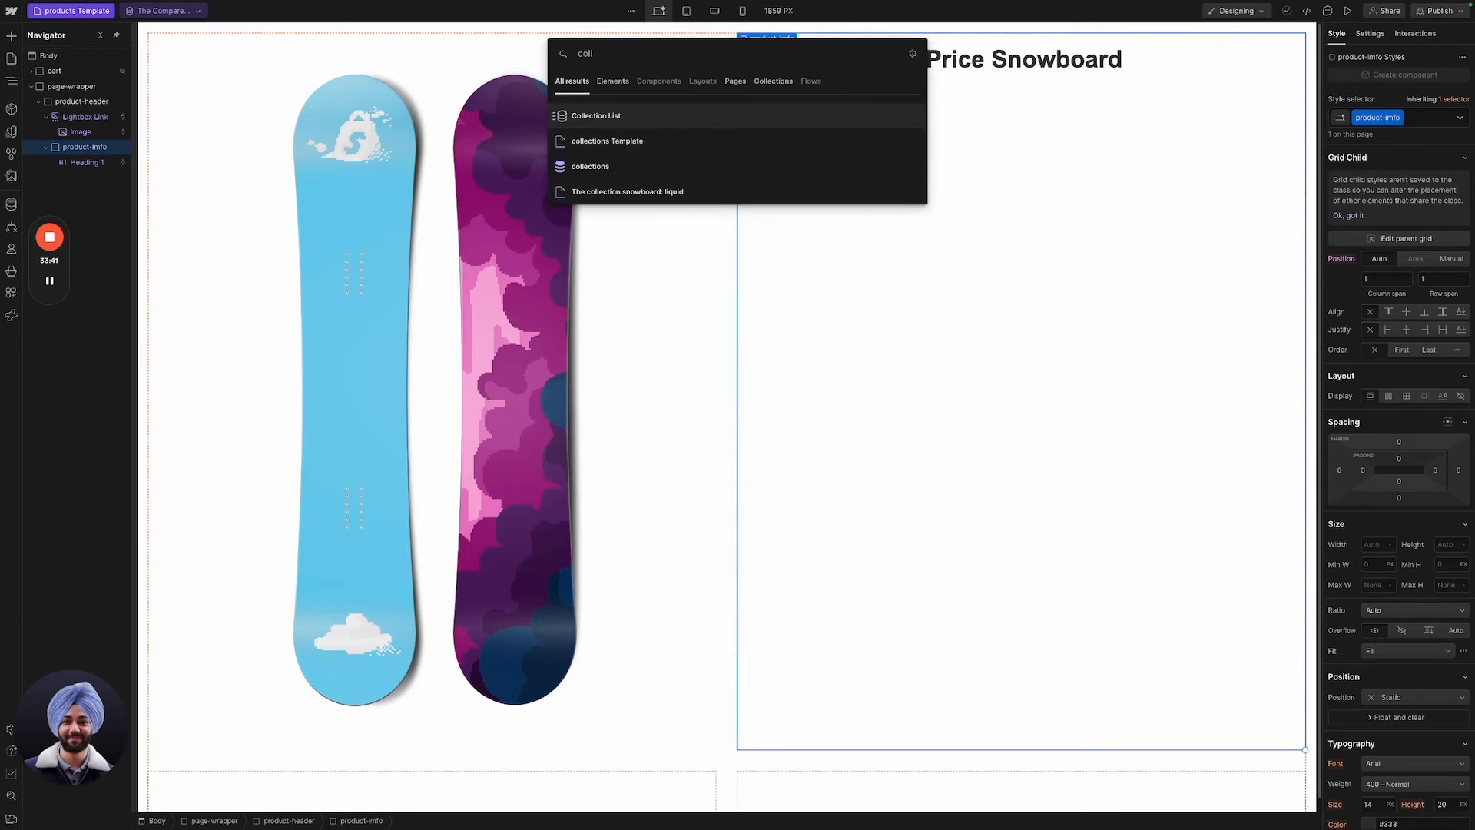
{"action": "key", "text": "Return"}
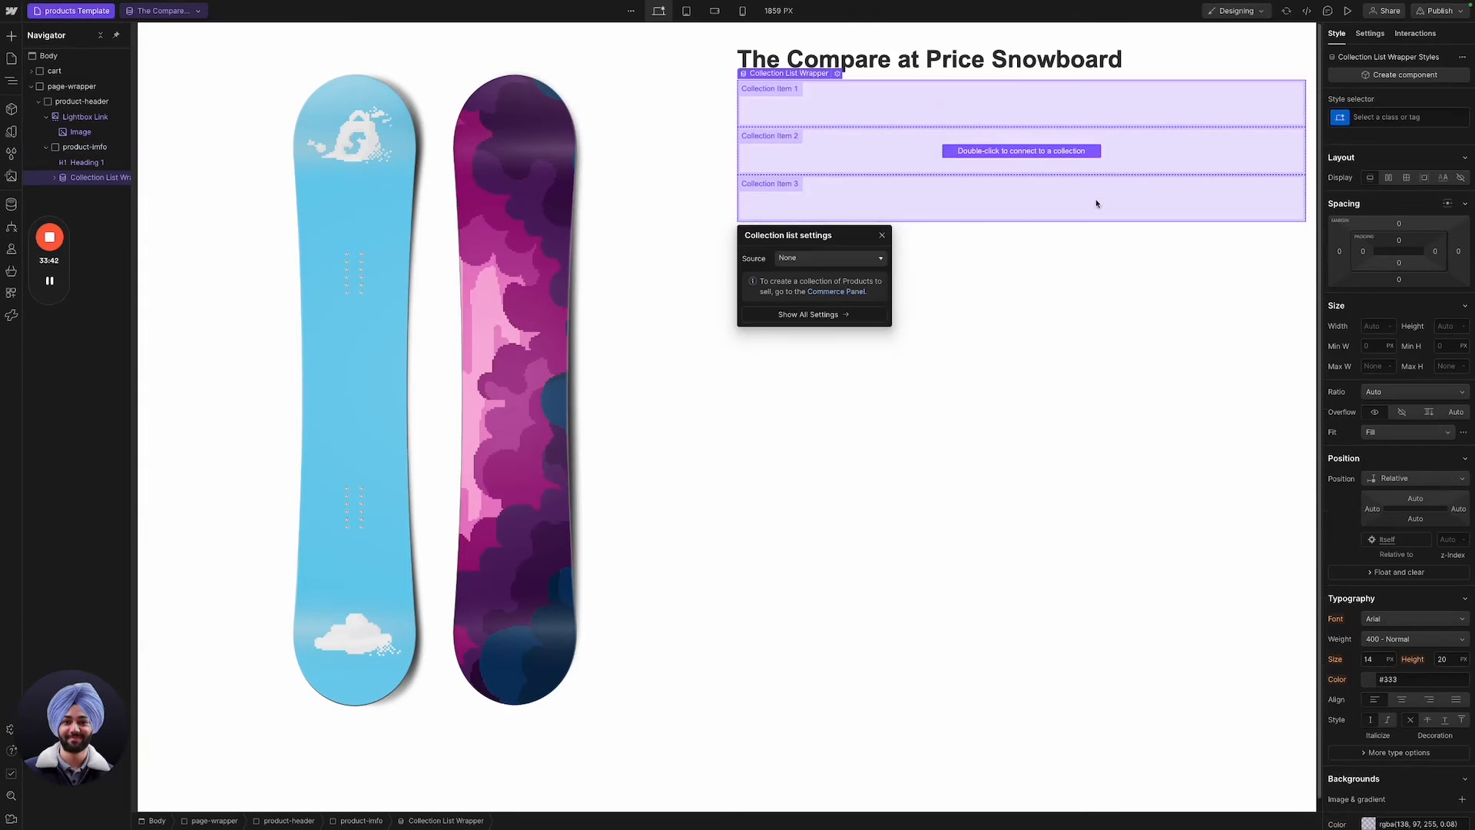
{"action": "left_click", "coordinate": [874, 261]}
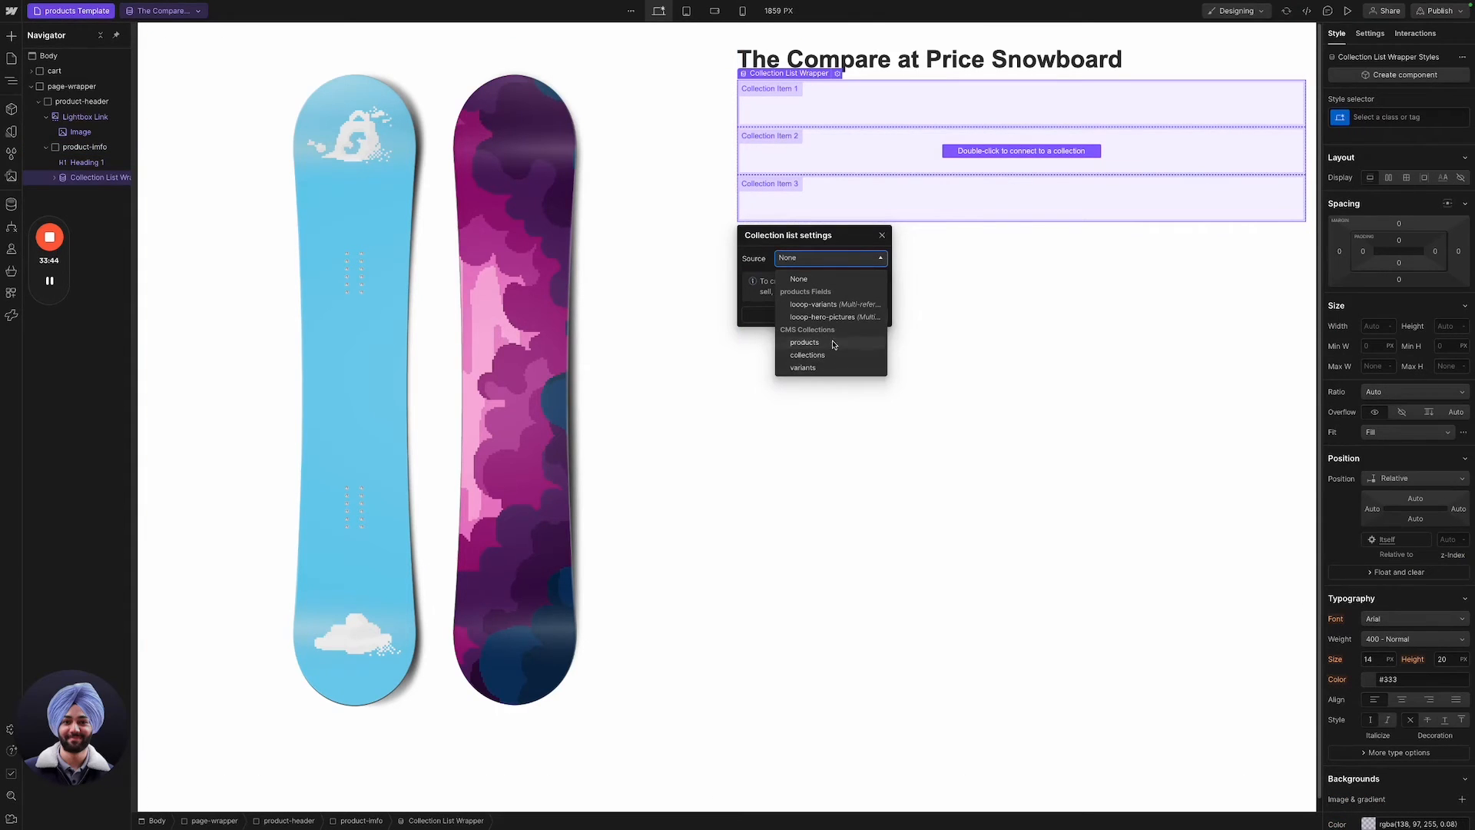
{"action": "left_click", "coordinate": [836, 305]}
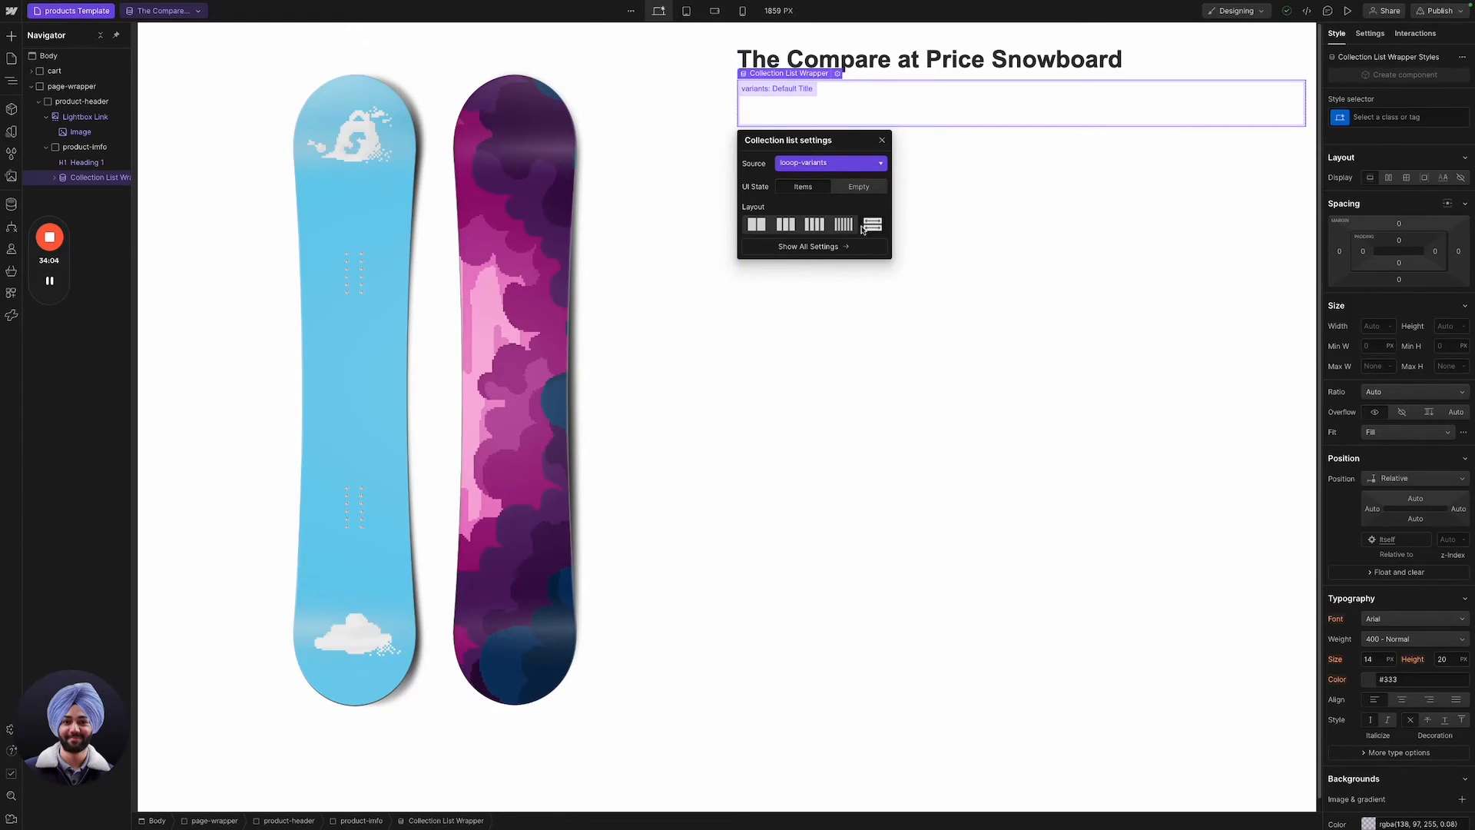
Add a Div Block inside the variants Collection Item and give it the class price-wrapper.
{"action": "left_click", "coordinate": [815, 107]}
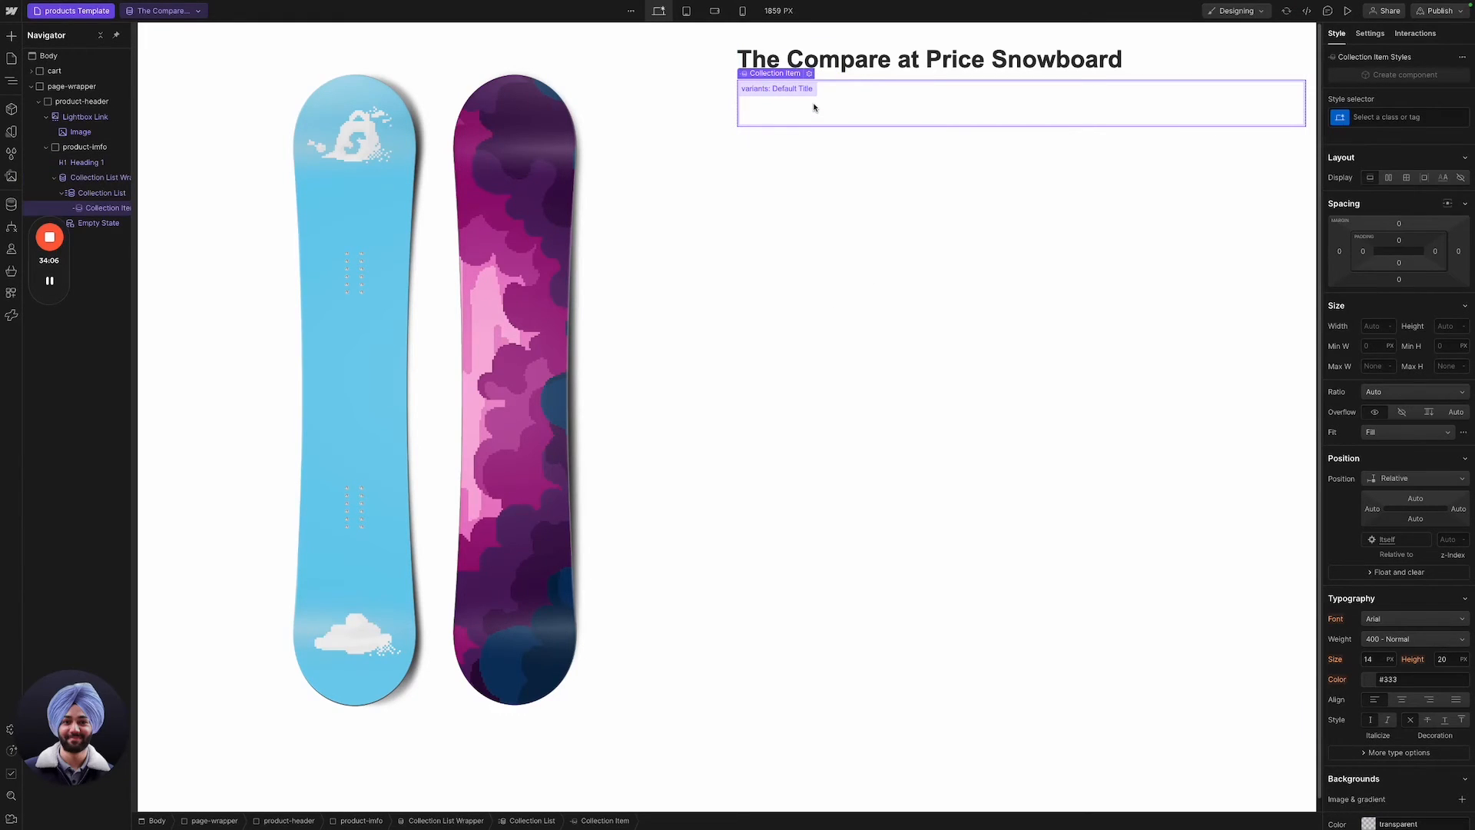
{"action": "left_click", "coordinate": [951, 99]}
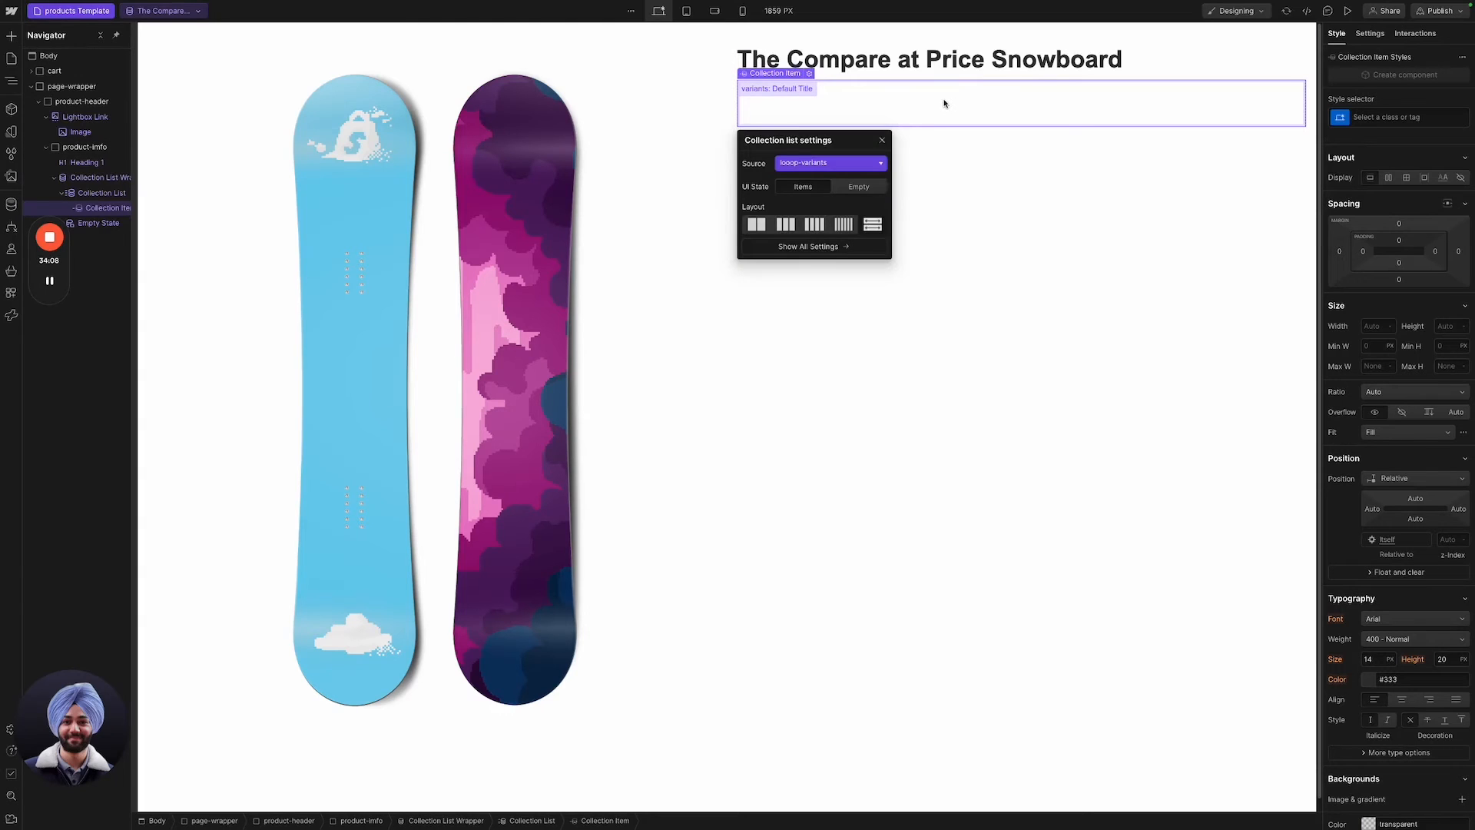
{"action": "left_click", "coordinate": [945, 104]}
{"action": "key", "text": "ctrl+k"}
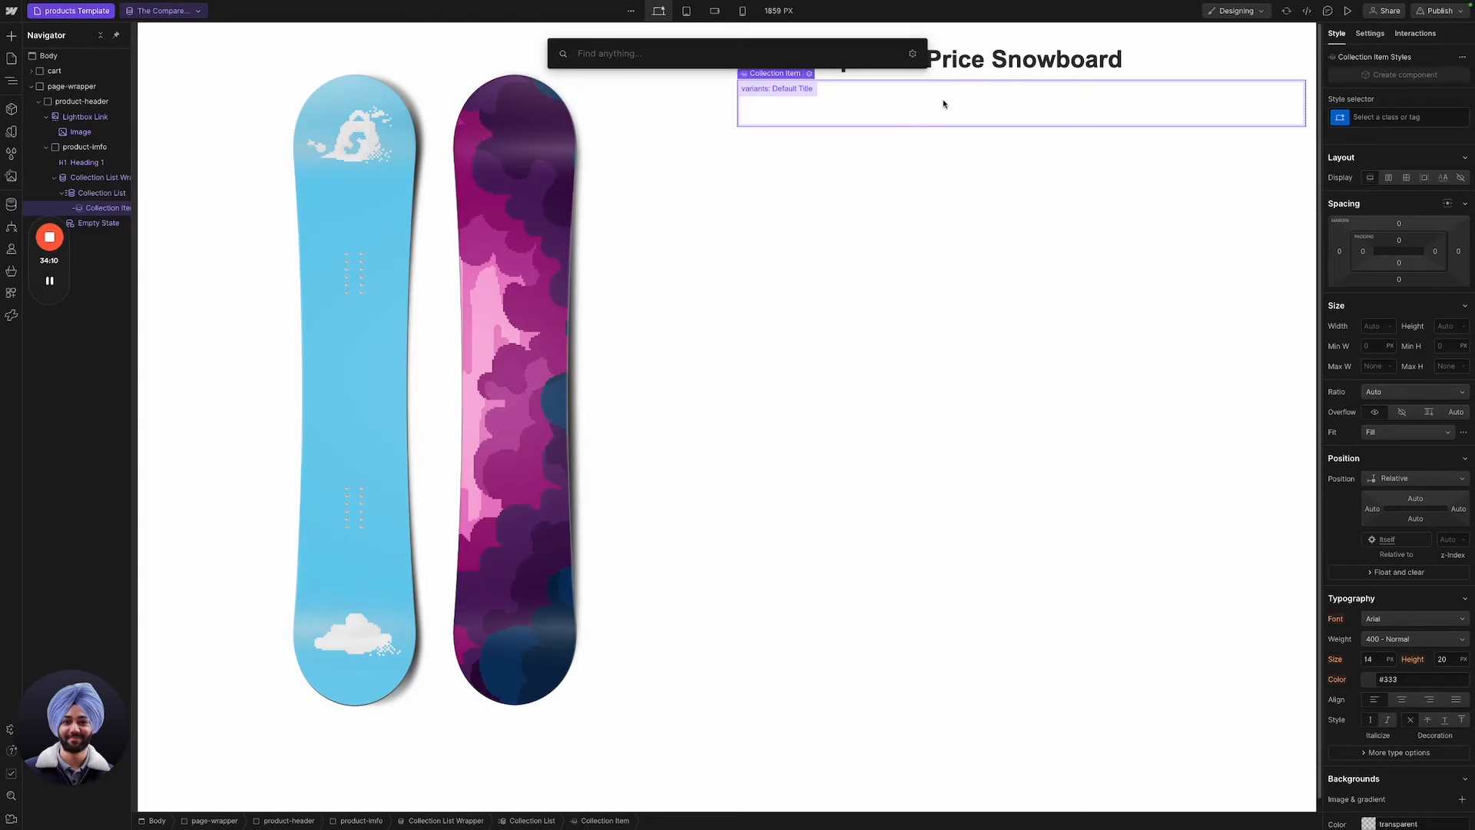
{"action": "key", "text": "Escape"}
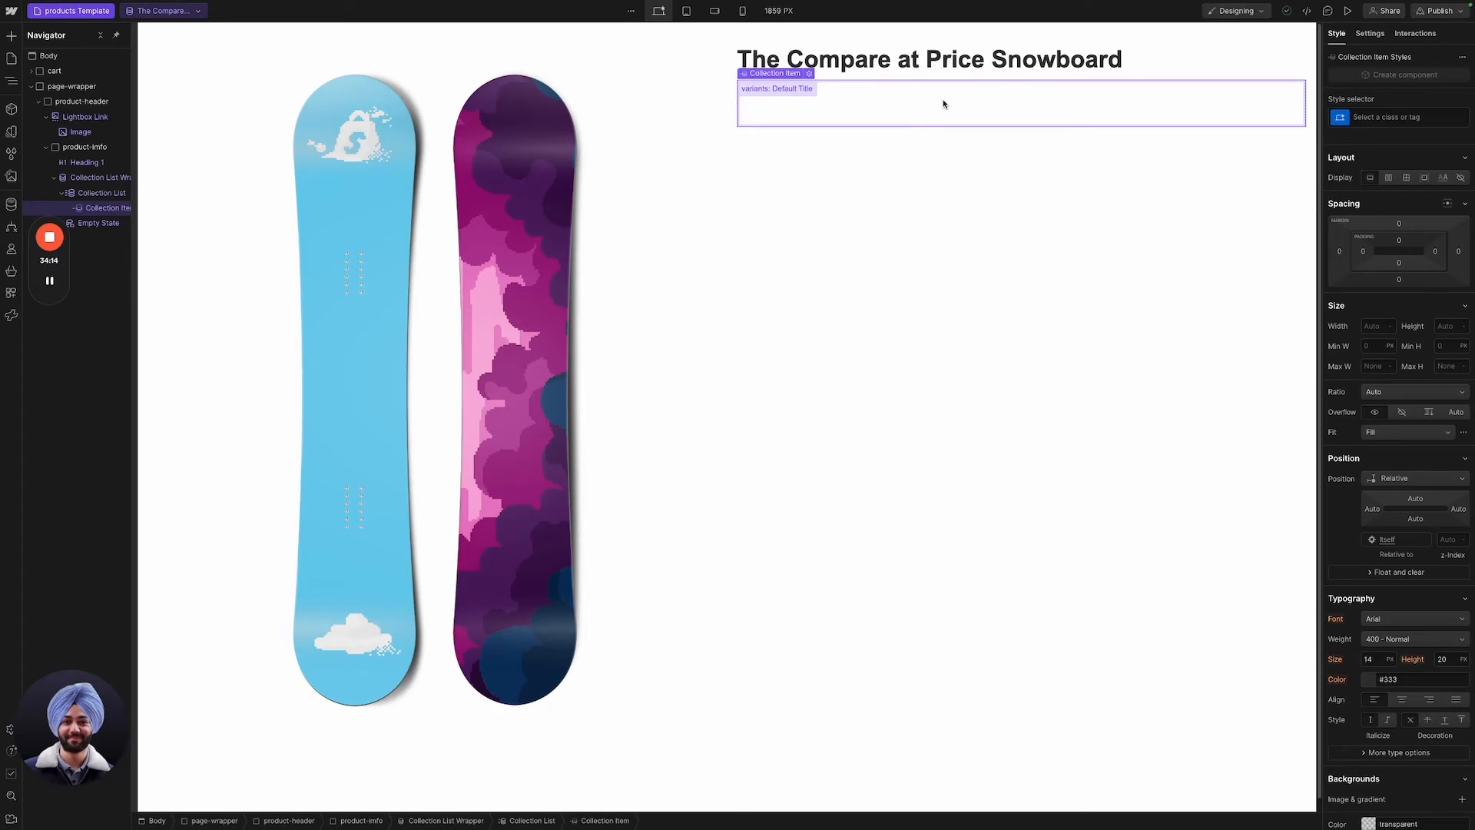
{"action": "key", "text": "ctrl+k"}
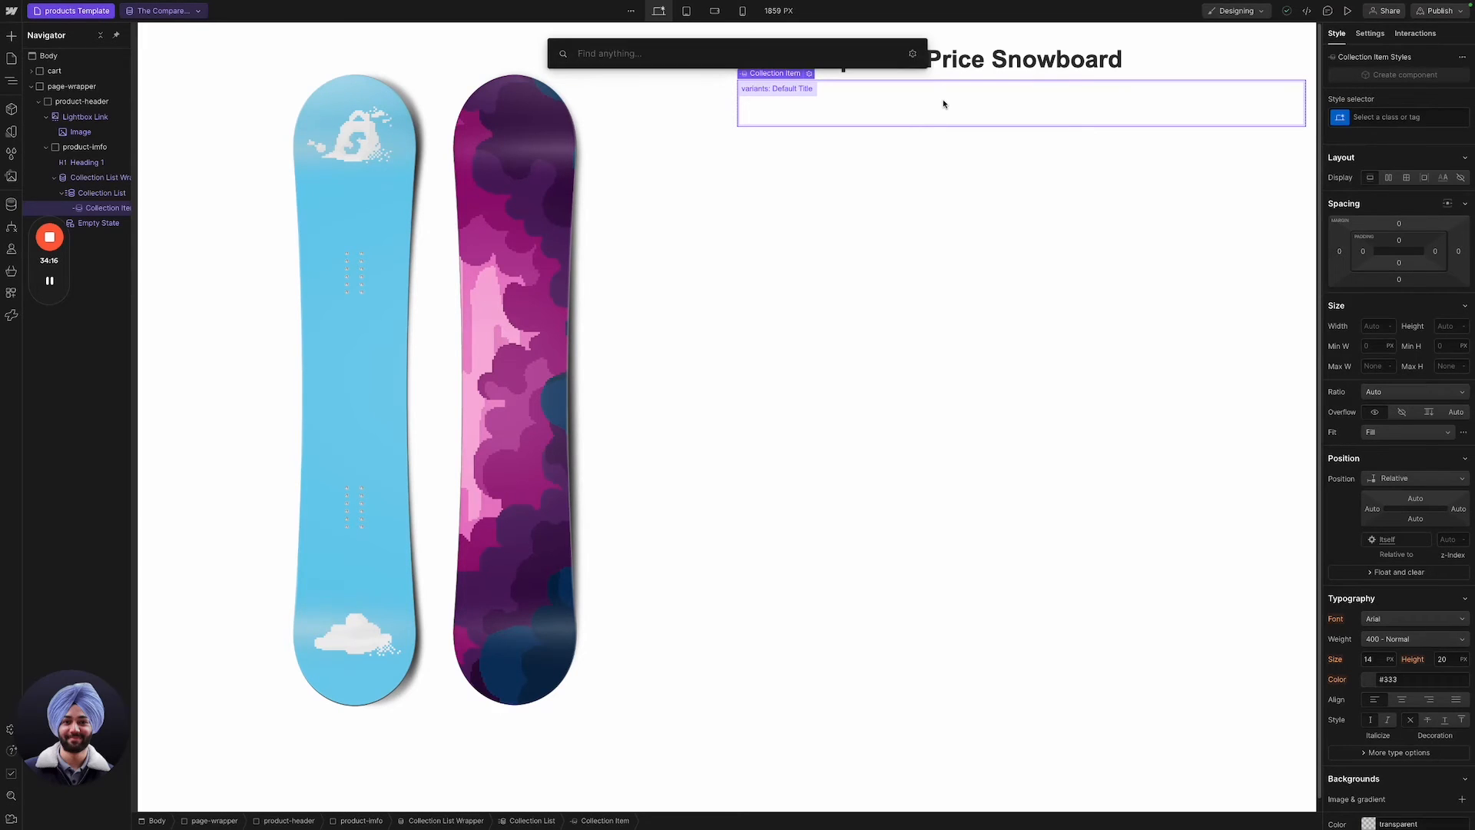
{"action": "type", "text": "di"}
{"action": "key", "text": "Return"}
{"action": "key", "text": "ctrl+Return"}
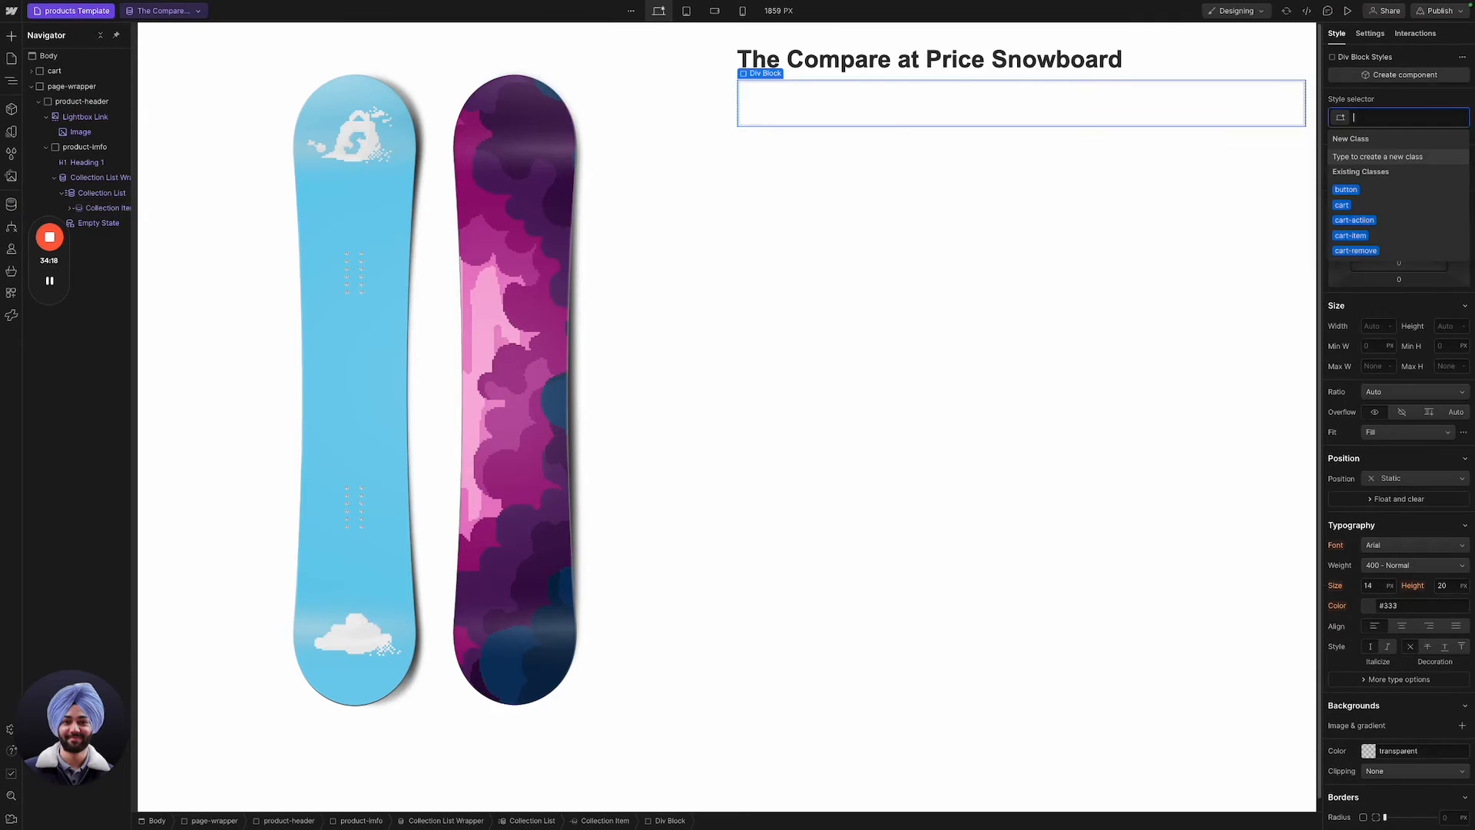
{"action": "type", "text": "price-wrapper"}
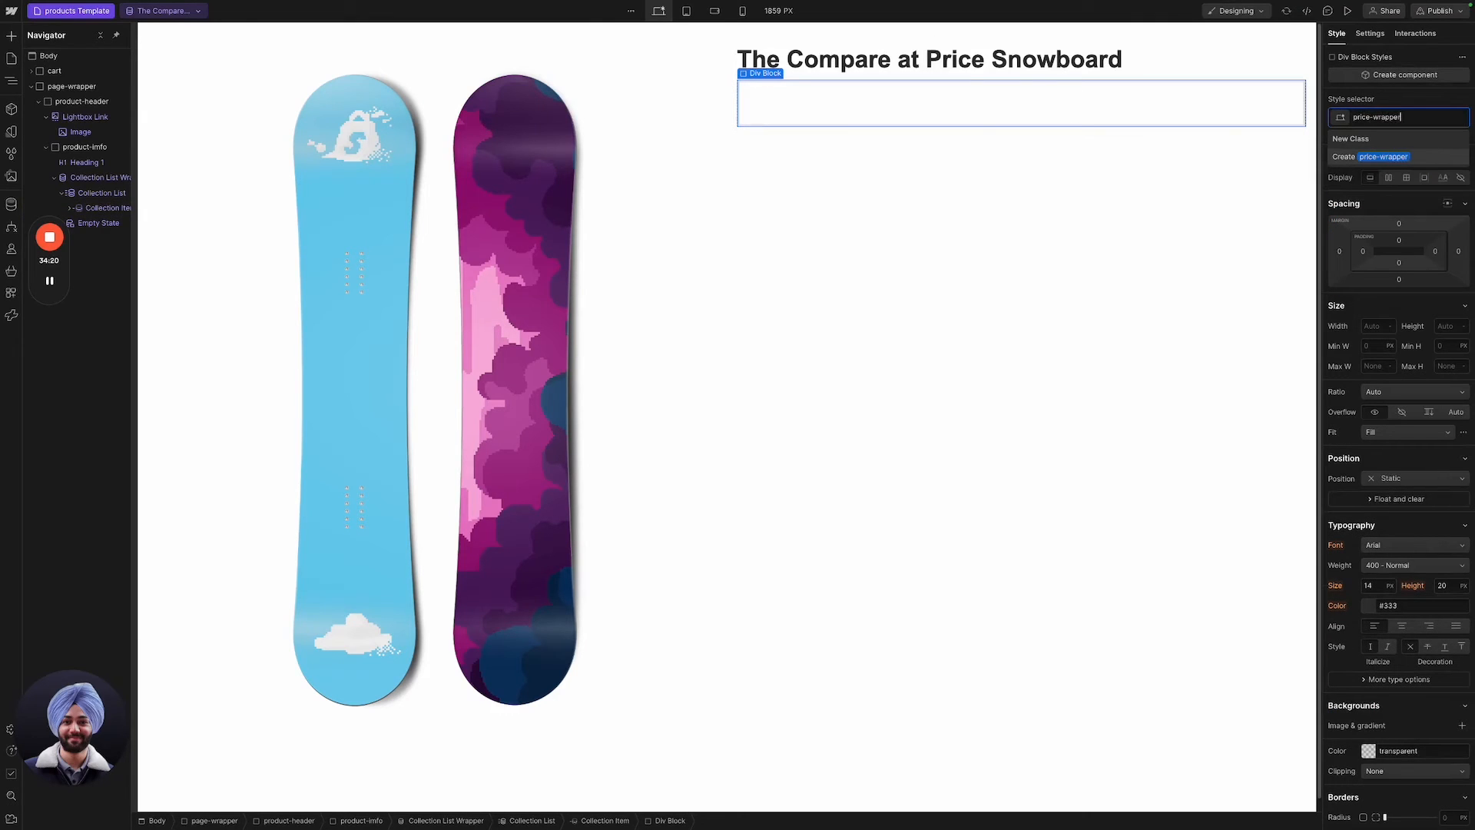
{"action": "key", "text": "Return"}
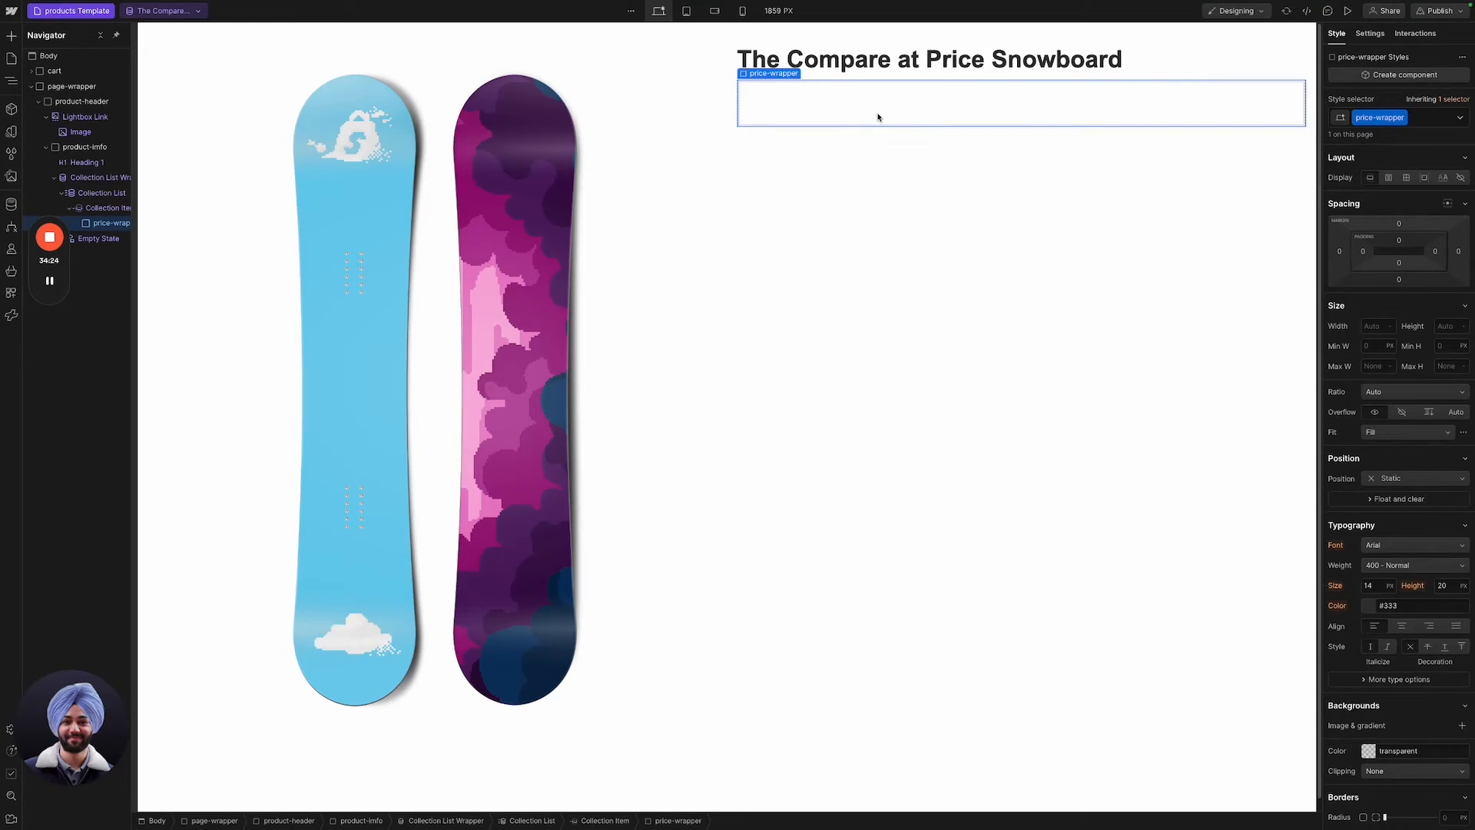
Add a Text Block inside price-wrapper and bind its text to the looop-variants field looop-price.
{"action": "key", "text": "ctrl+e"}
{"action": "type", "text": "tex"}
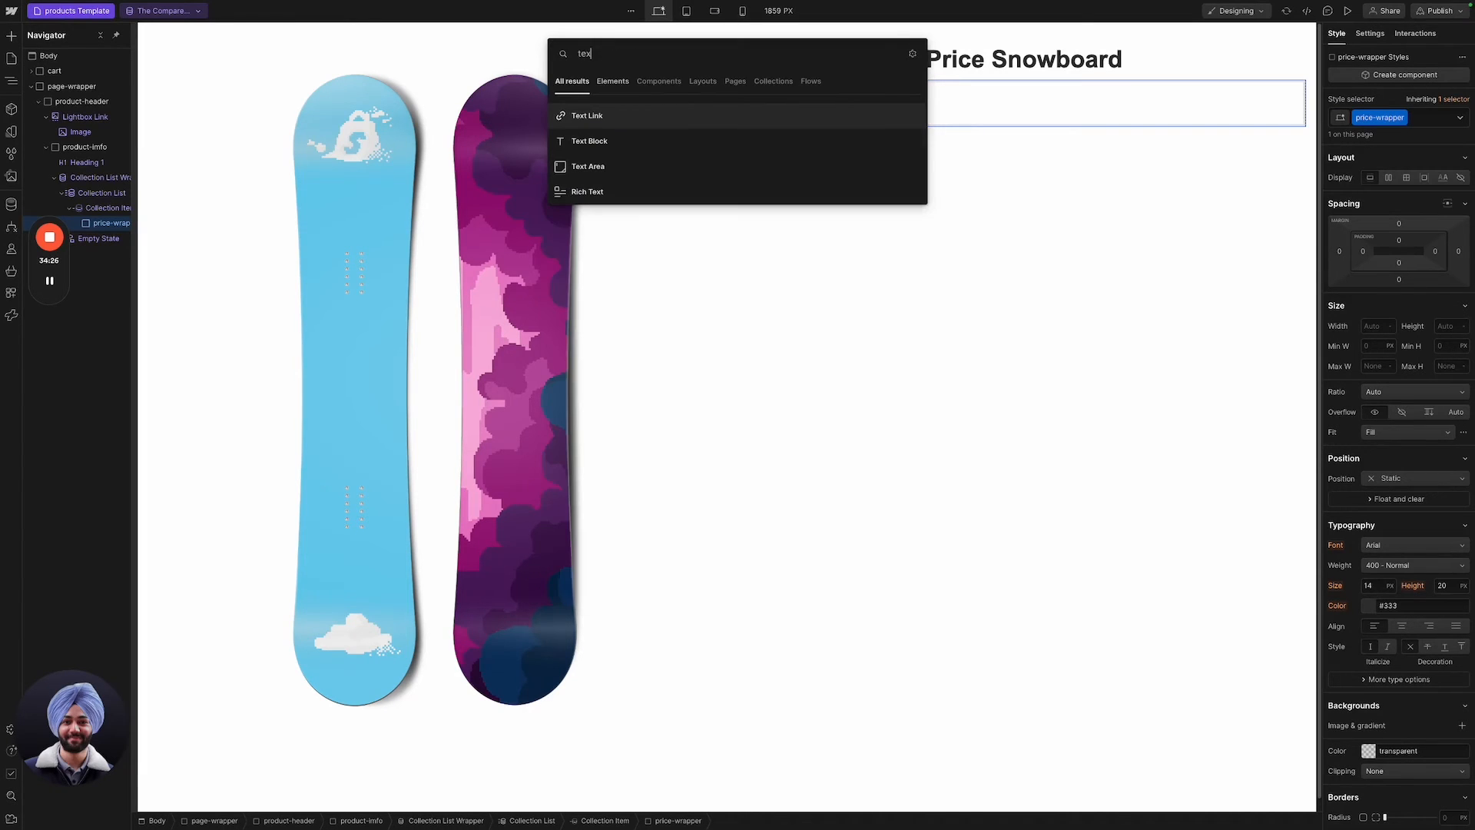
{"action": "key", "text": "Down"}
{"action": "key", "text": "Return"}
{"action": "left_click", "coordinate": [774, 133]}
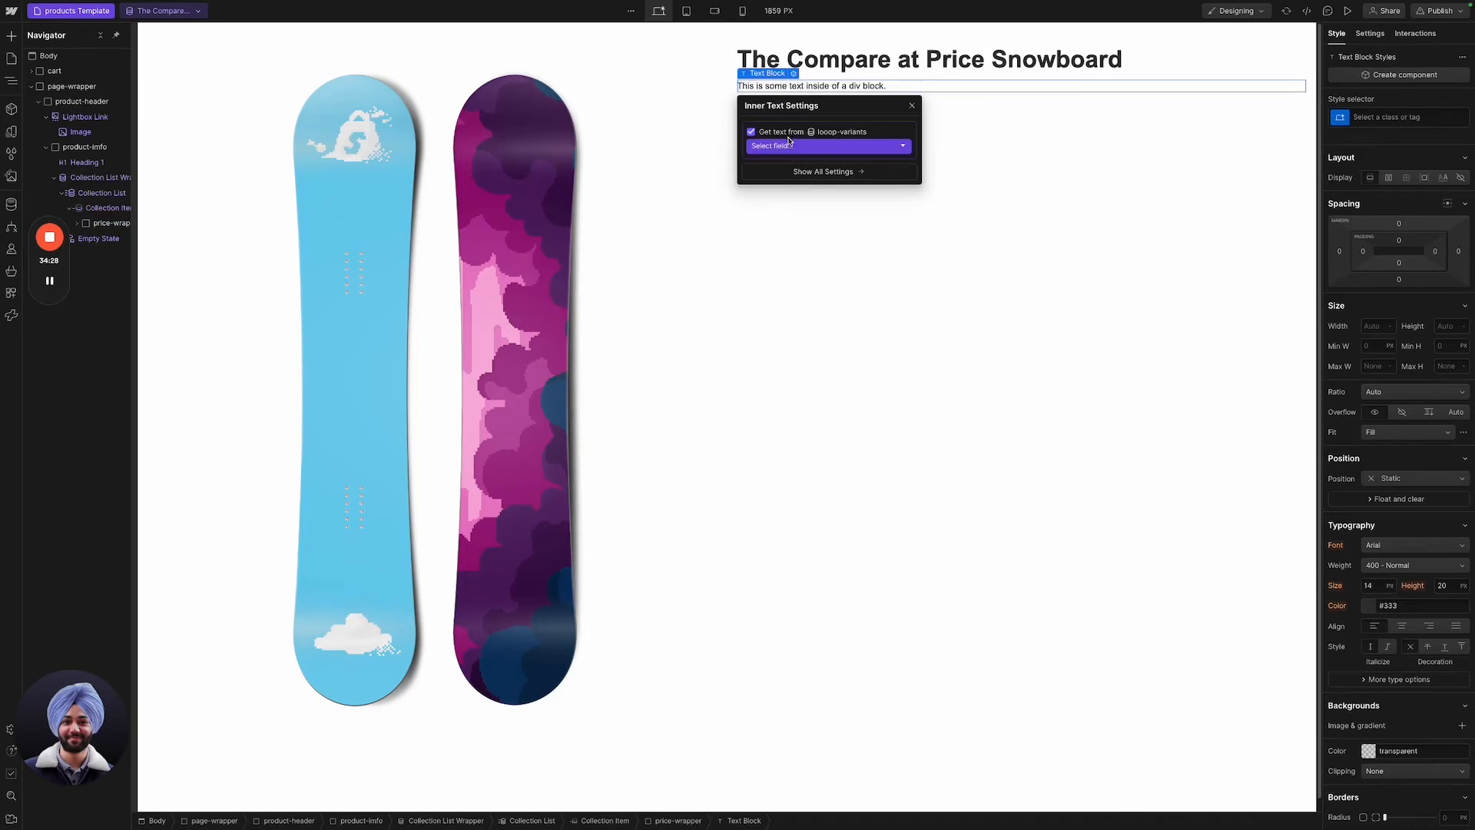
{"action": "left_click", "coordinate": [795, 146]}
{"action": "left_click", "coordinate": [796, 228]}
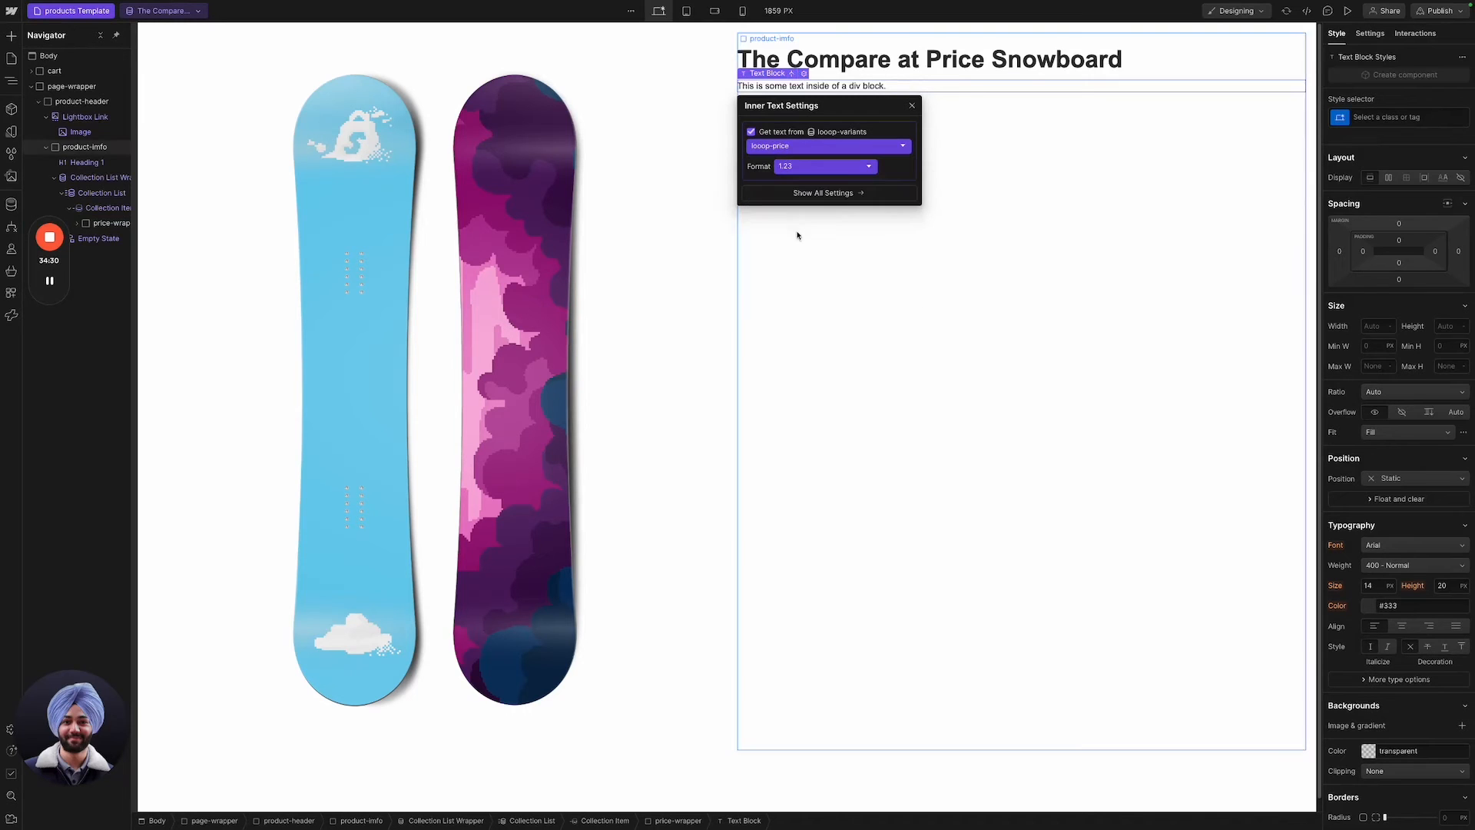
{"action": "left_click", "coordinate": [860, 109]}
Duplicate the price text block within price-wrapper and give both copies the class price.
{"action": "left_click", "coordinate": [751, 86]}
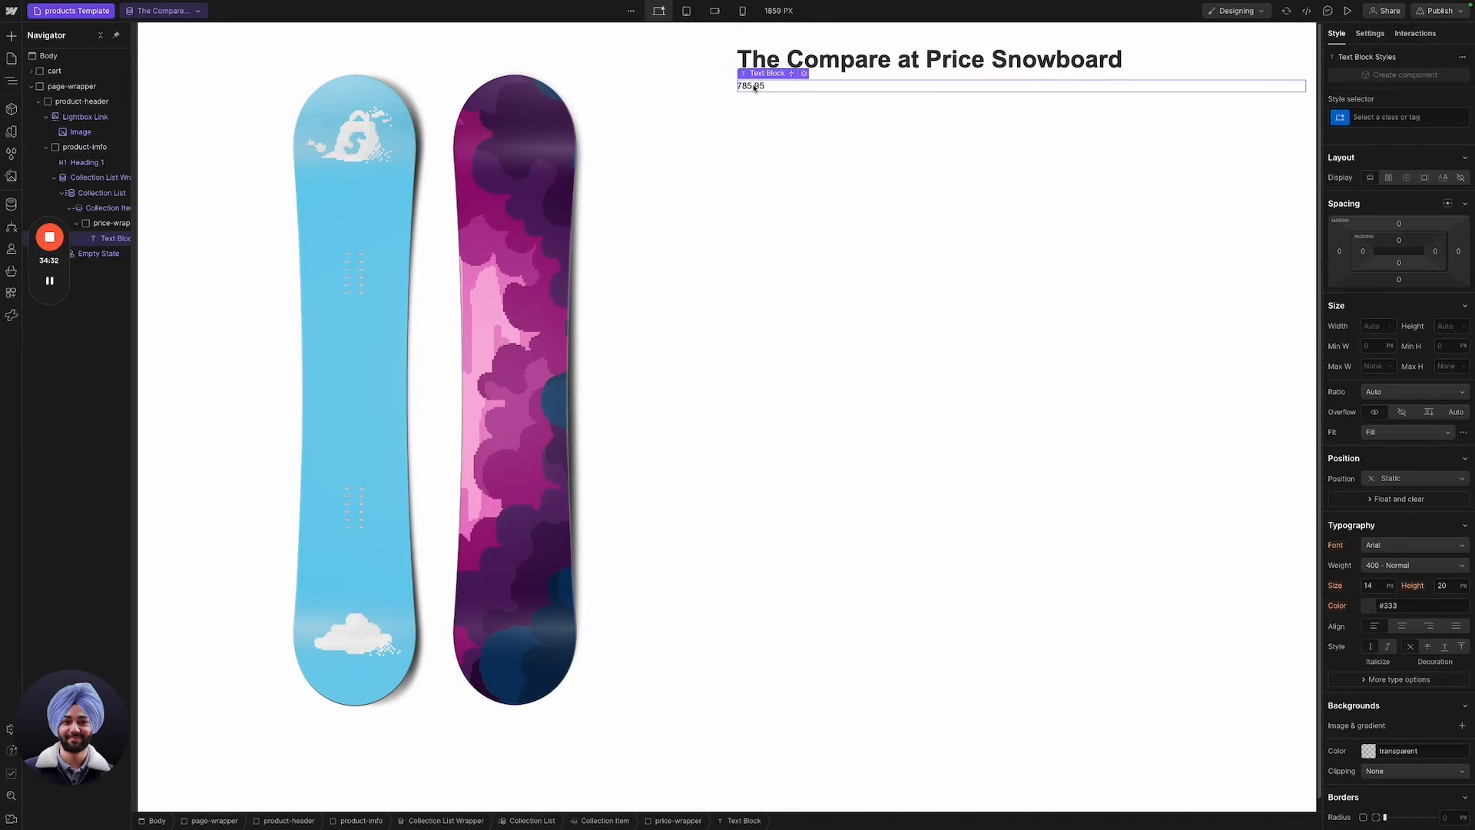
{"action": "key", "text": "ctrl+d"}
{"action": "key", "text": "ctrl+Return"}
{"action": "type", "text": "price"}
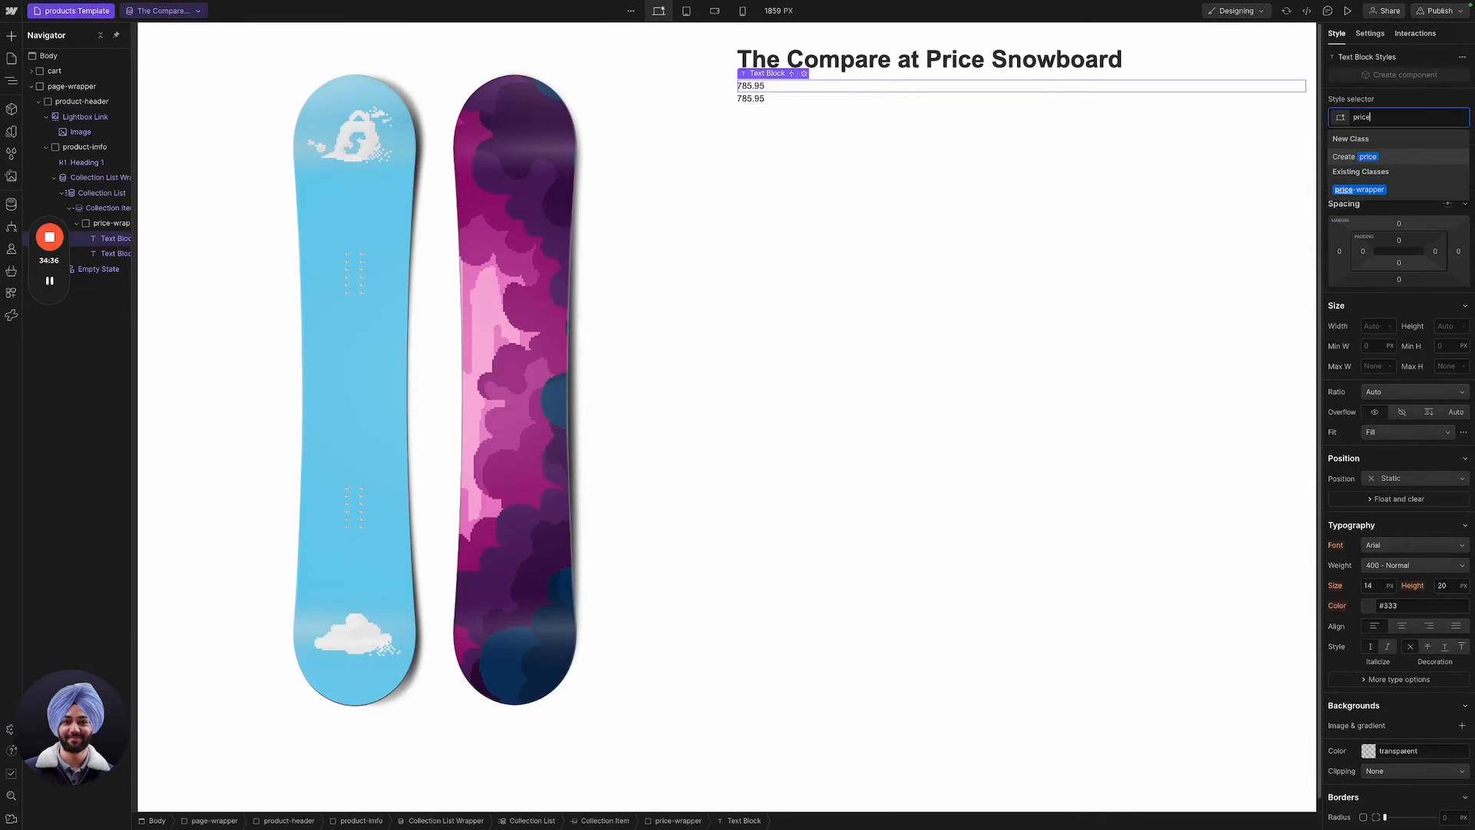
{"action": "key", "text": "Return"}
{"action": "left_click", "coordinate": [755, 99]}
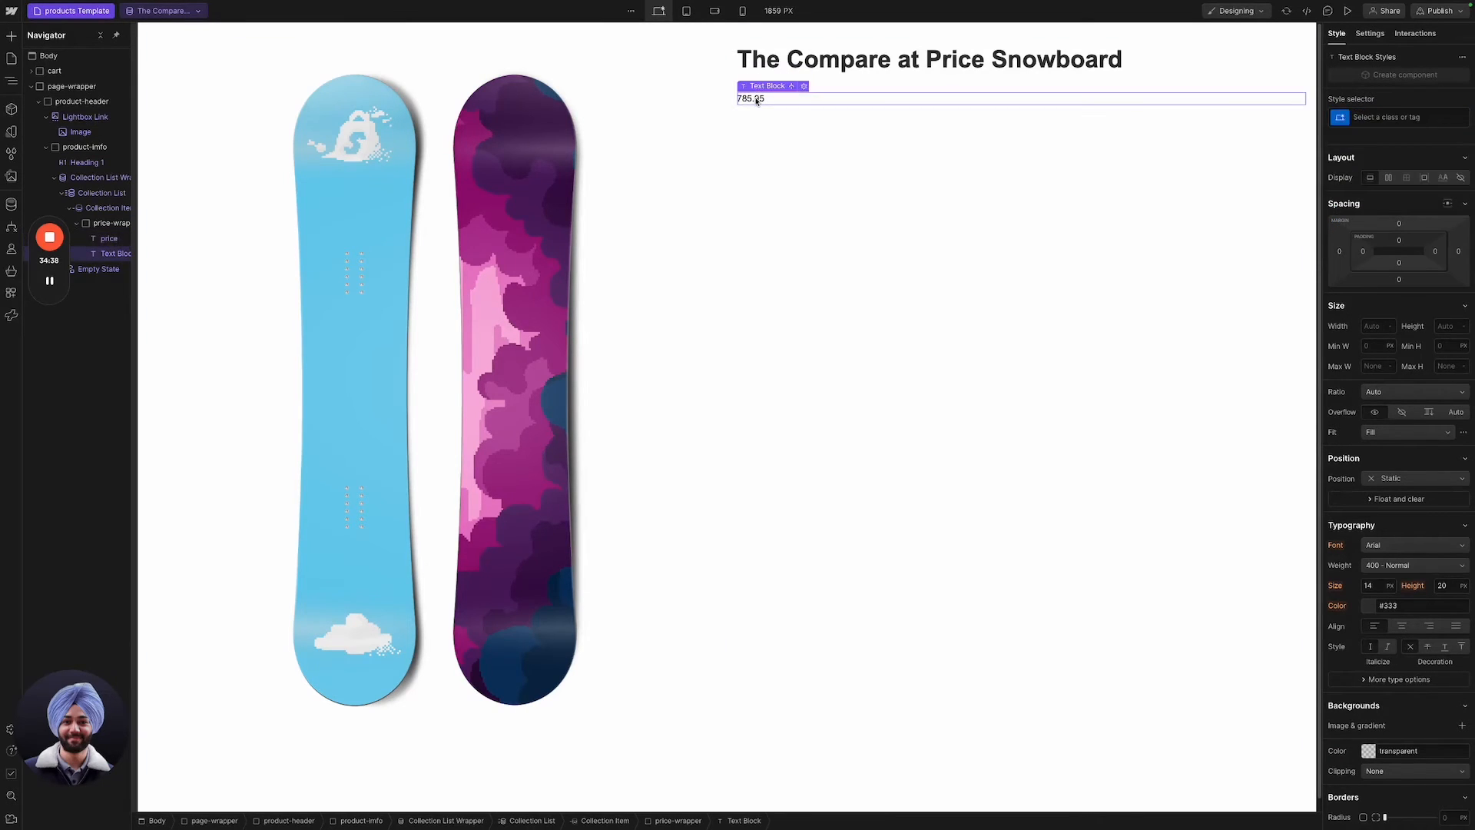
{"action": "key", "text": "ctrl+Return"}
{"action": "type", "text": "pr"}
{"action": "key", "text": "Down"}
{"action": "key", "text": "Return"}
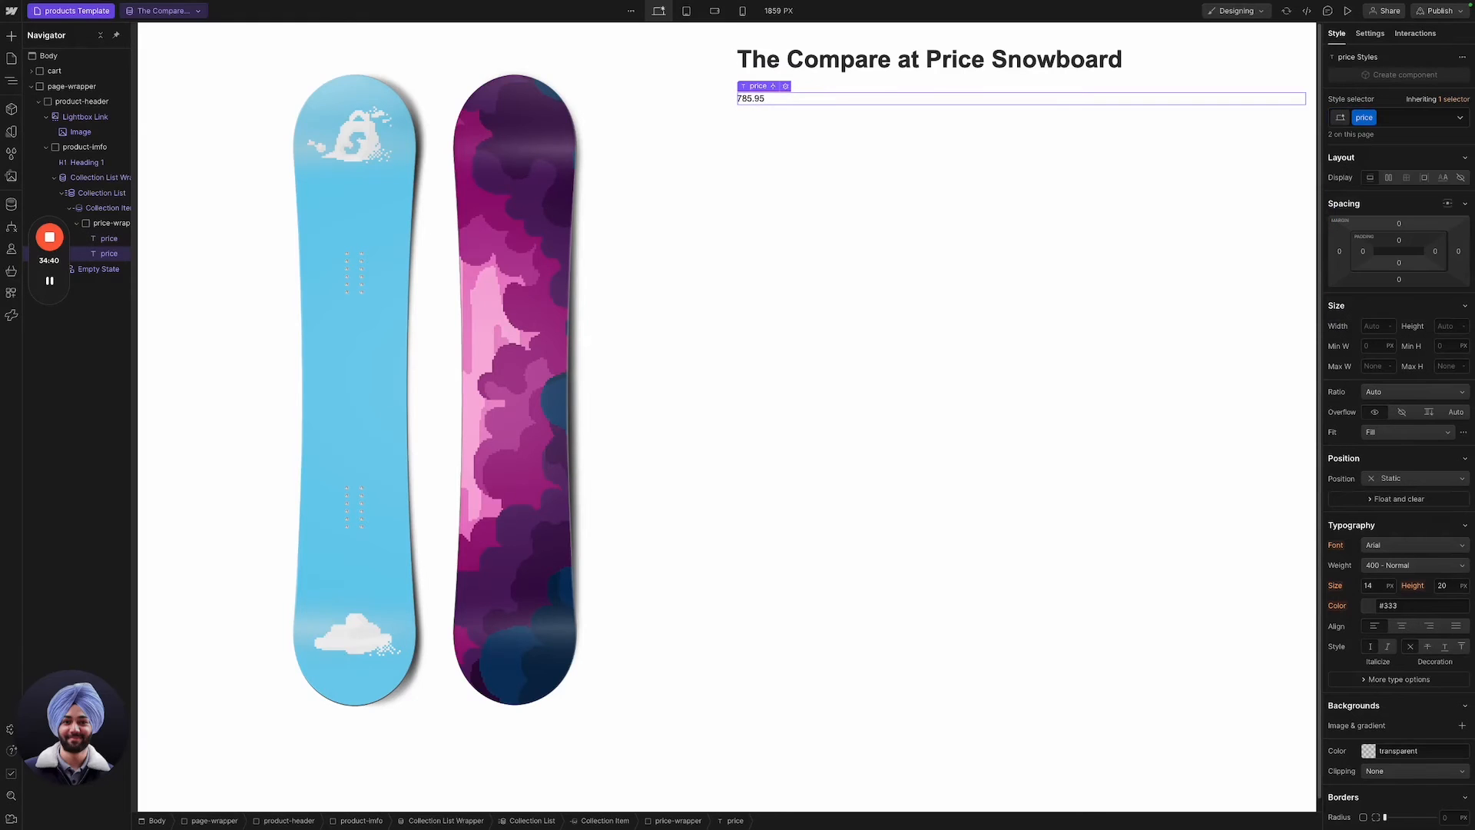
Bind the second price text to looop-price-compare and check the field binding of the first price text.
{"action": "double_click", "coordinate": [764, 100]}
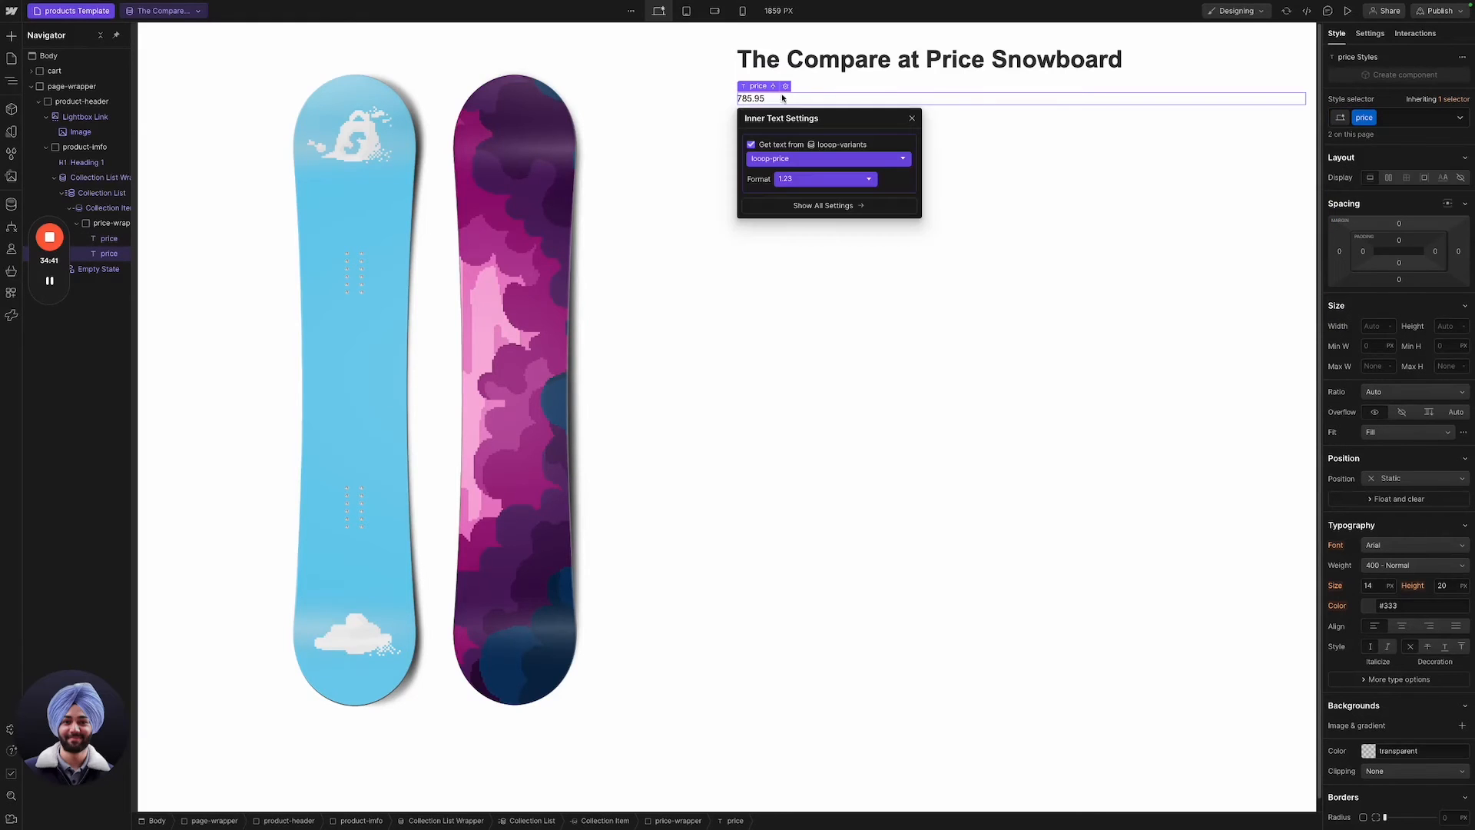
{"action": "left_click", "coordinate": [807, 159]}
{"action": "left_click", "coordinate": [805, 254]}
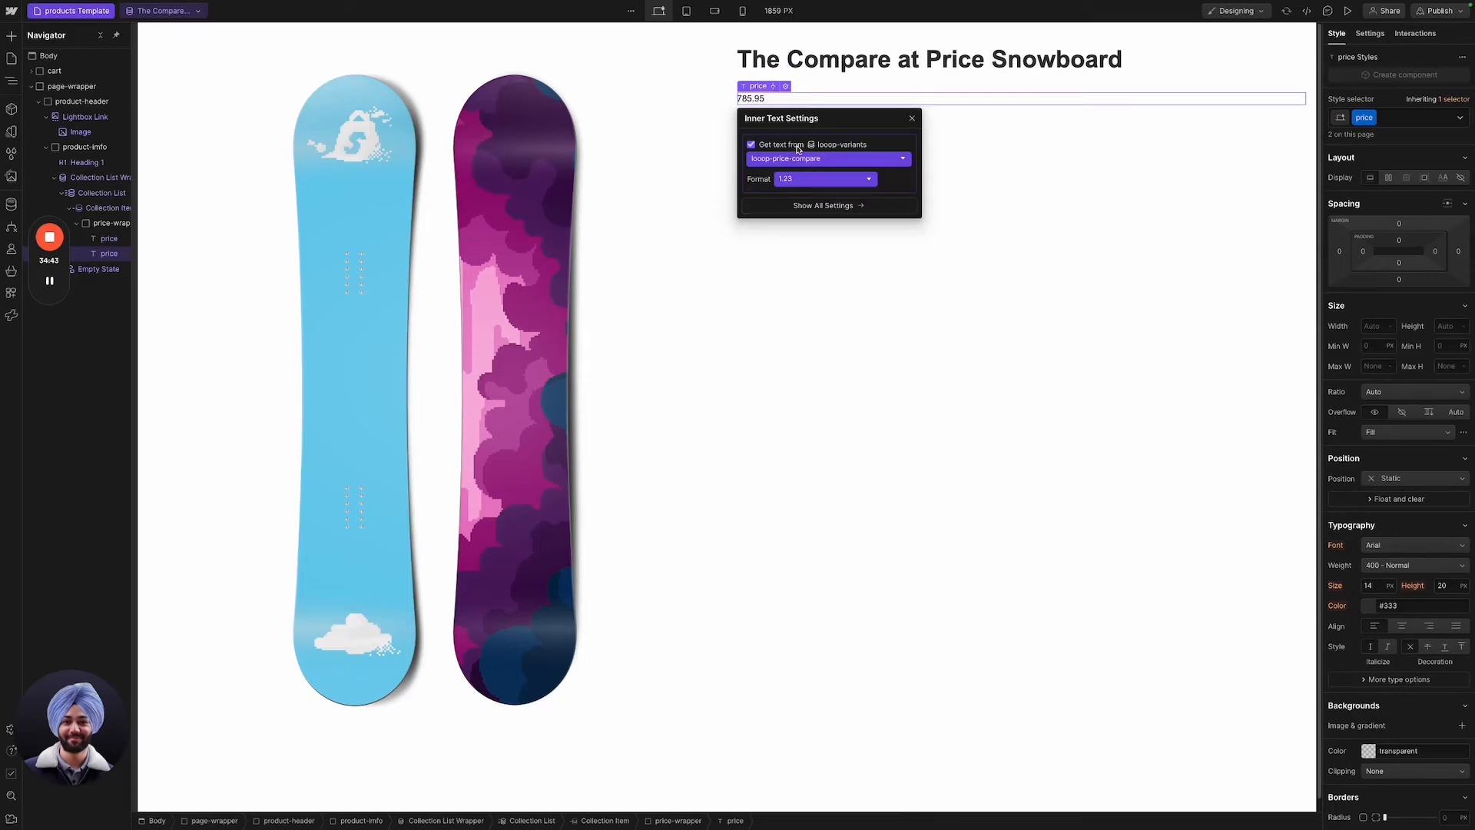
{"action": "left_click", "coordinate": [995, 304]}
{"action": "left_click", "coordinate": [753, 86]}
{"action": "left_click", "coordinate": [785, 73]}
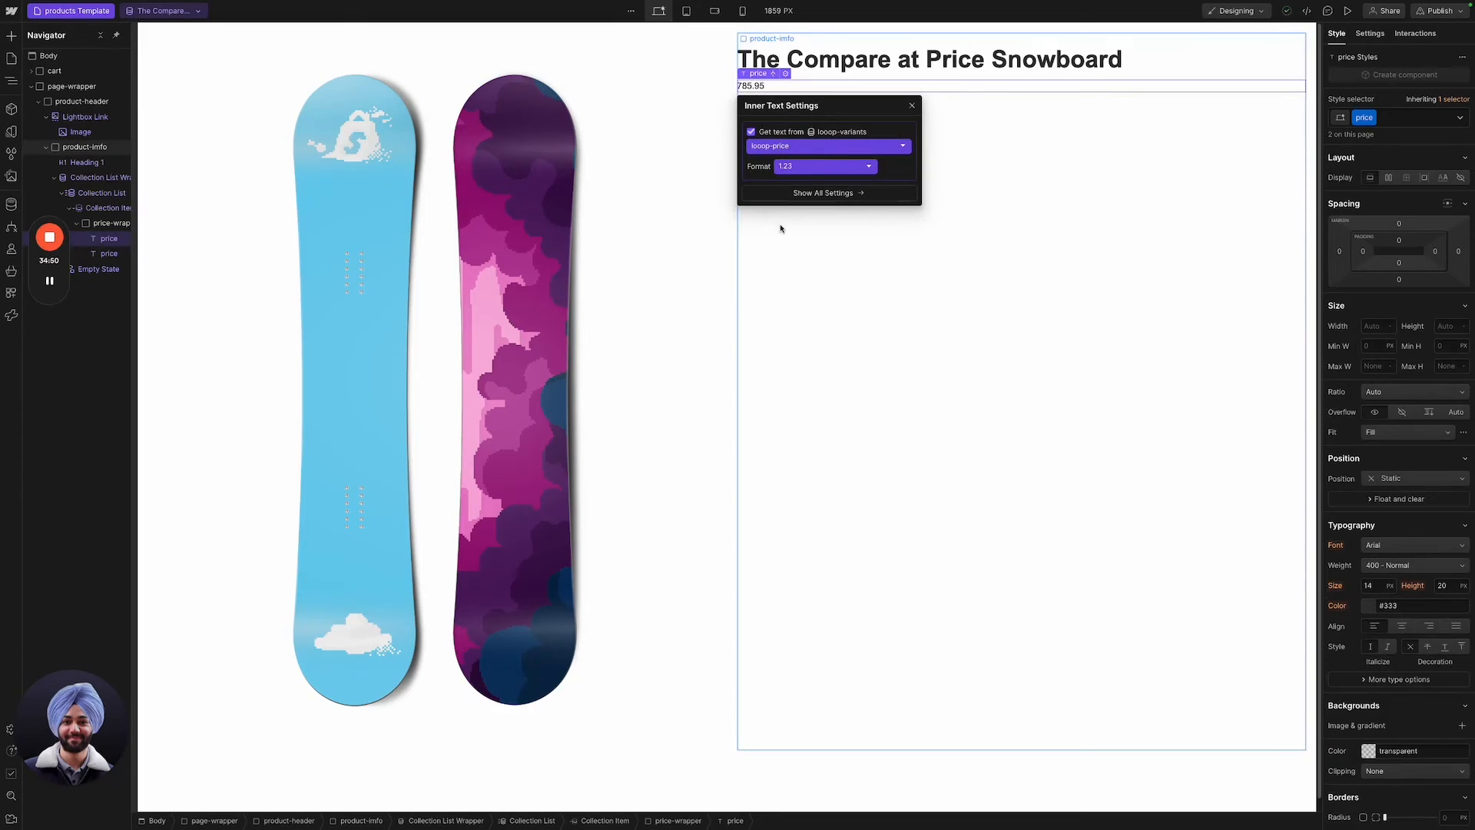
{"action": "left_click", "coordinate": [799, 250]}
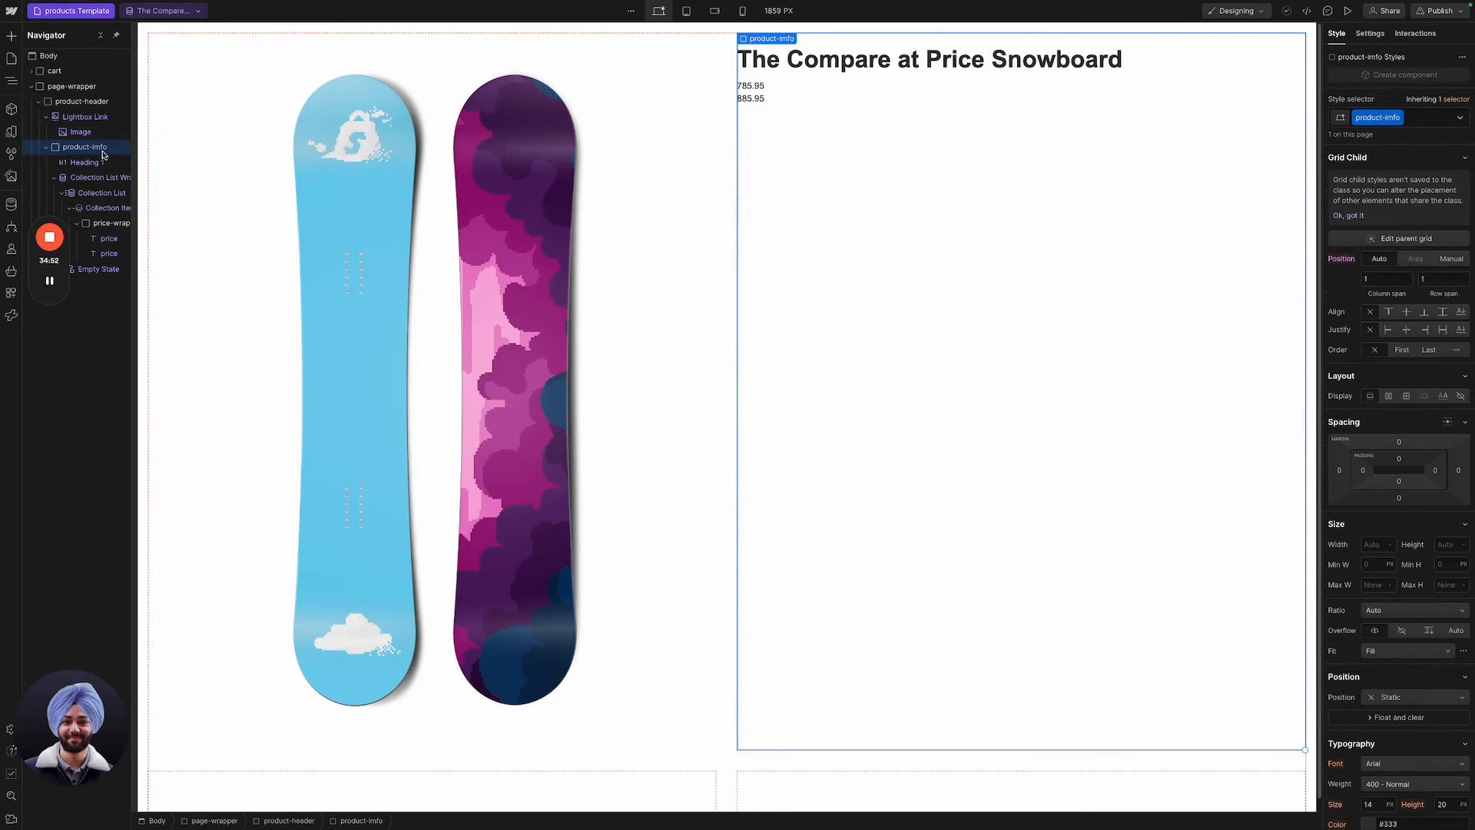
Set price-wrapper to a flex layout with a 0.5 rem gap between the two prices.
{"action": "left_click", "coordinate": [94, 116]}
{"action": "left_click", "coordinate": [761, 86]}
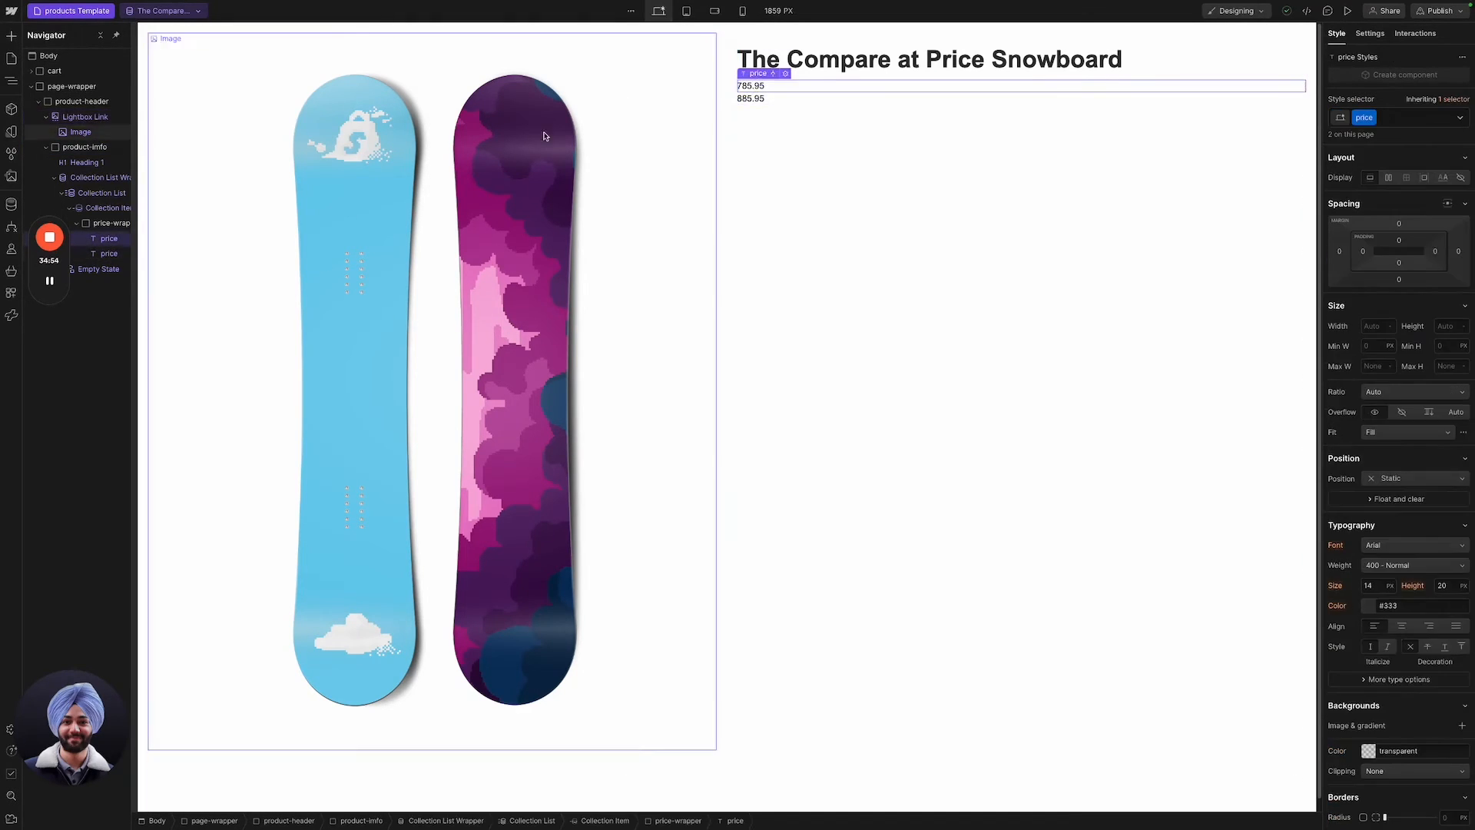
{"action": "left_click", "coordinate": [97, 223]}
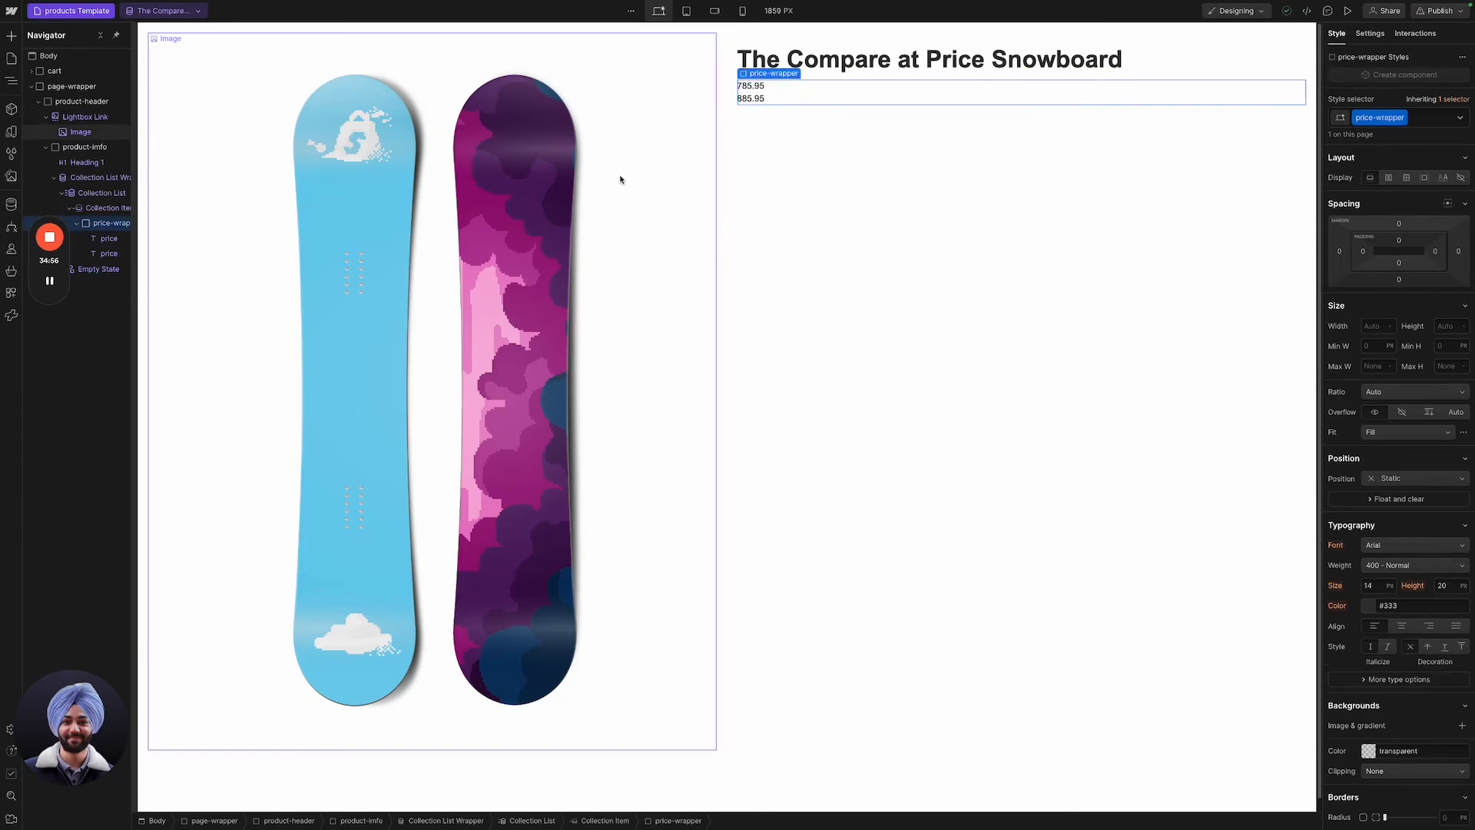
{"action": "left_click", "coordinate": [1389, 178]}
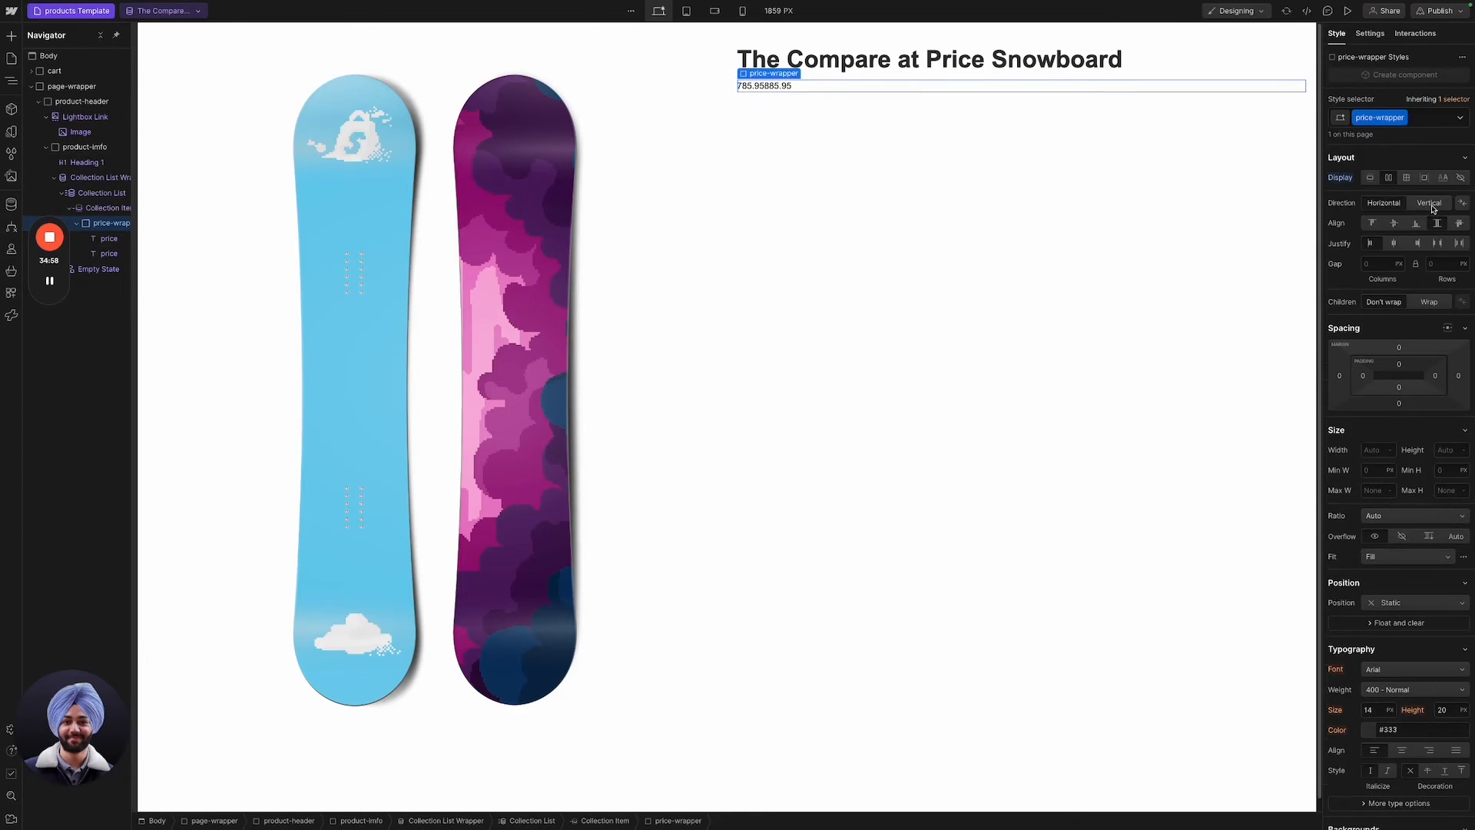
{"action": "left_click", "coordinate": [1383, 262]}
{"action": "type", "text": "qrem"}
{"action": "key", "text": "ctrl+a"}
{"action": "type", "text": "1rem"}
{"action": "key", "text": "Return"}
{"action": "type", "text": "0.5"}
{"action": "key", "text": "Return"}
Add the combo class compareprice to the compare price text and apply a strikethrough decoration.
{"action": "left_click", "coordinate": [793, 87]}
{"action": "key", "text": "ctrl+Return"}
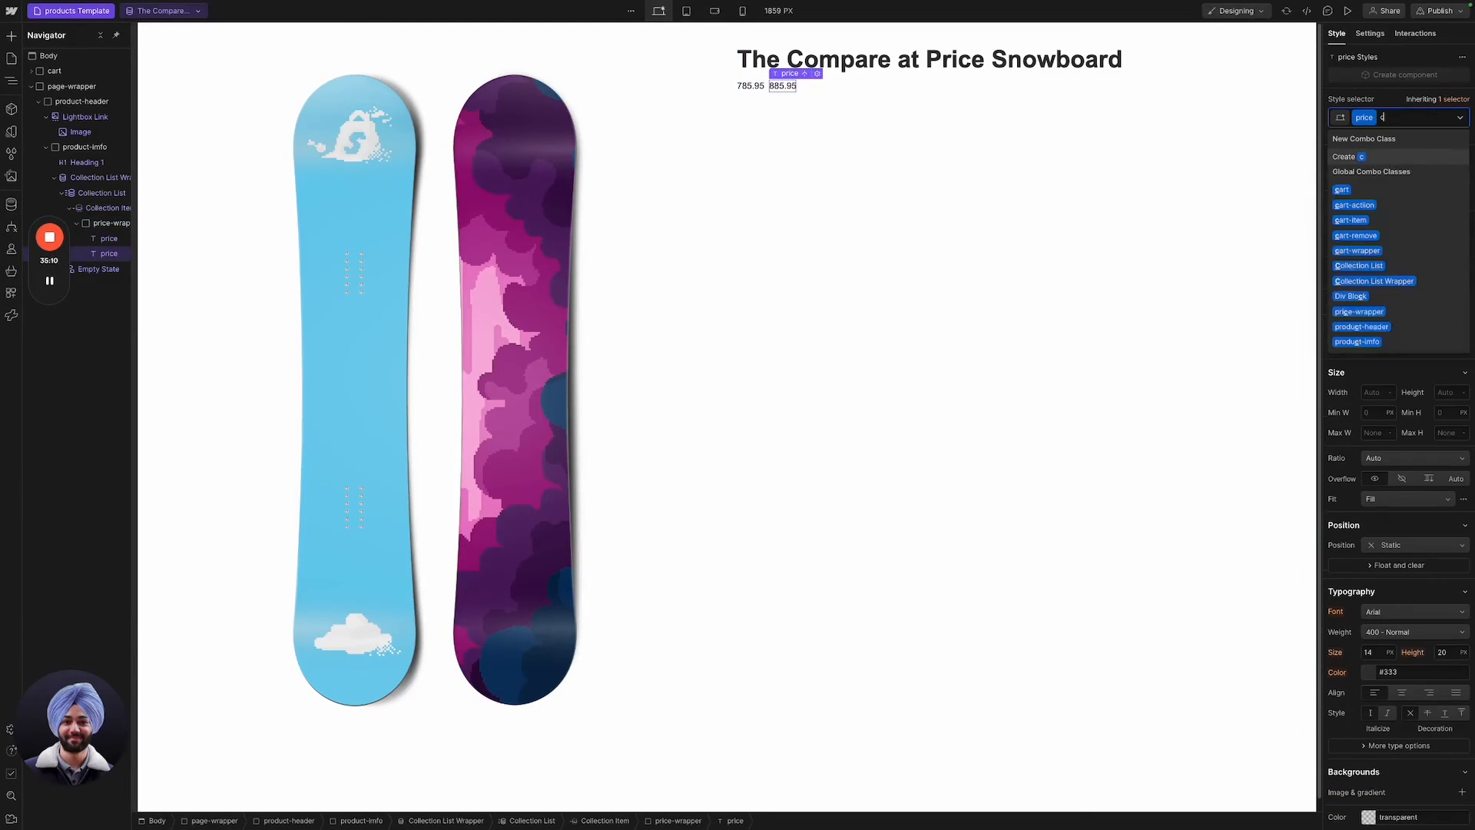
{"action": "type", "text": "compareprice"}
{"action": "key", "text": "Return"}
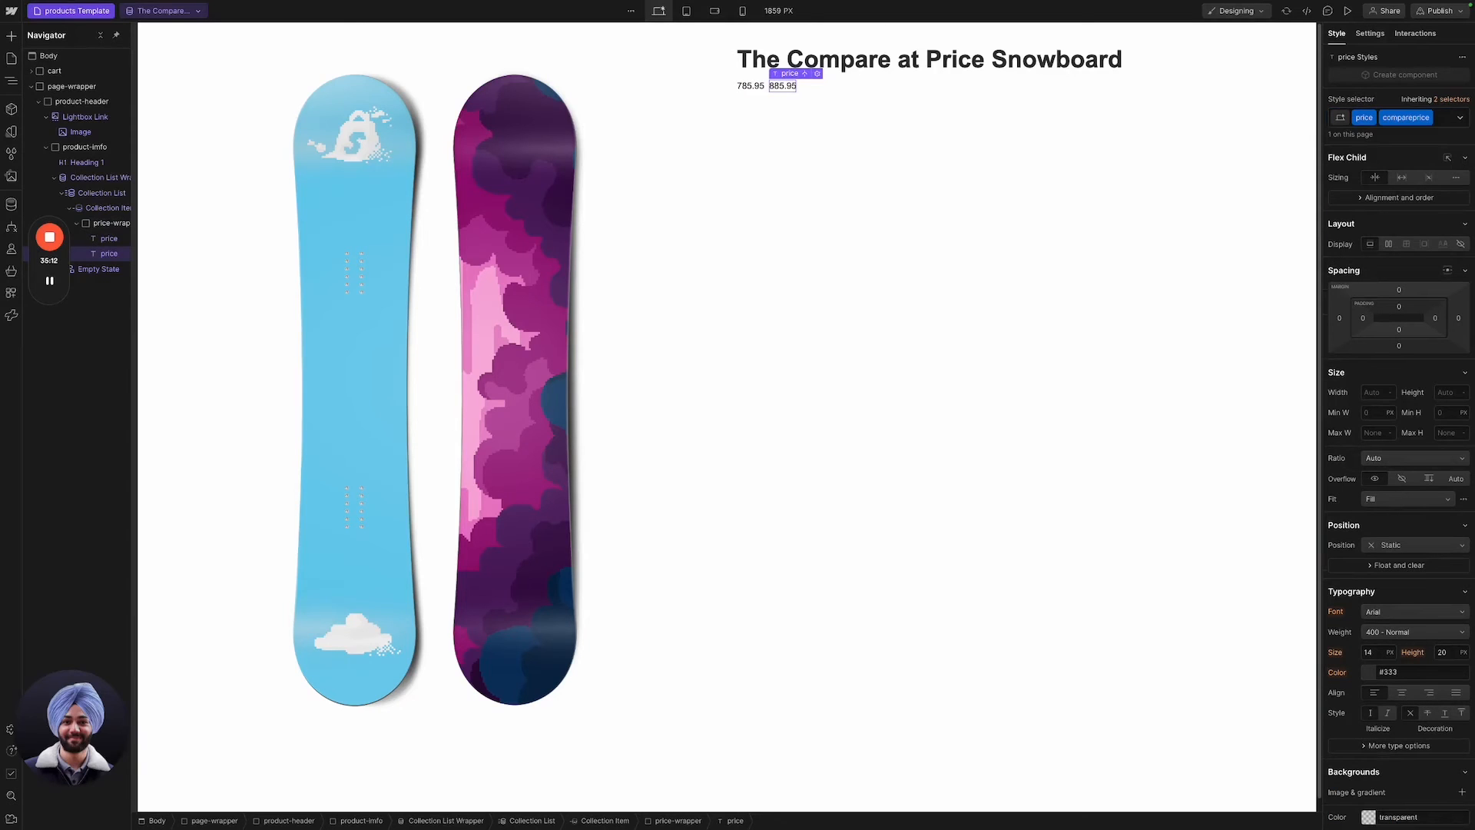
{"action": "scroll", "coordinate": [1398, 419], "scroll_direction": "down", "scroll_amount": 4}
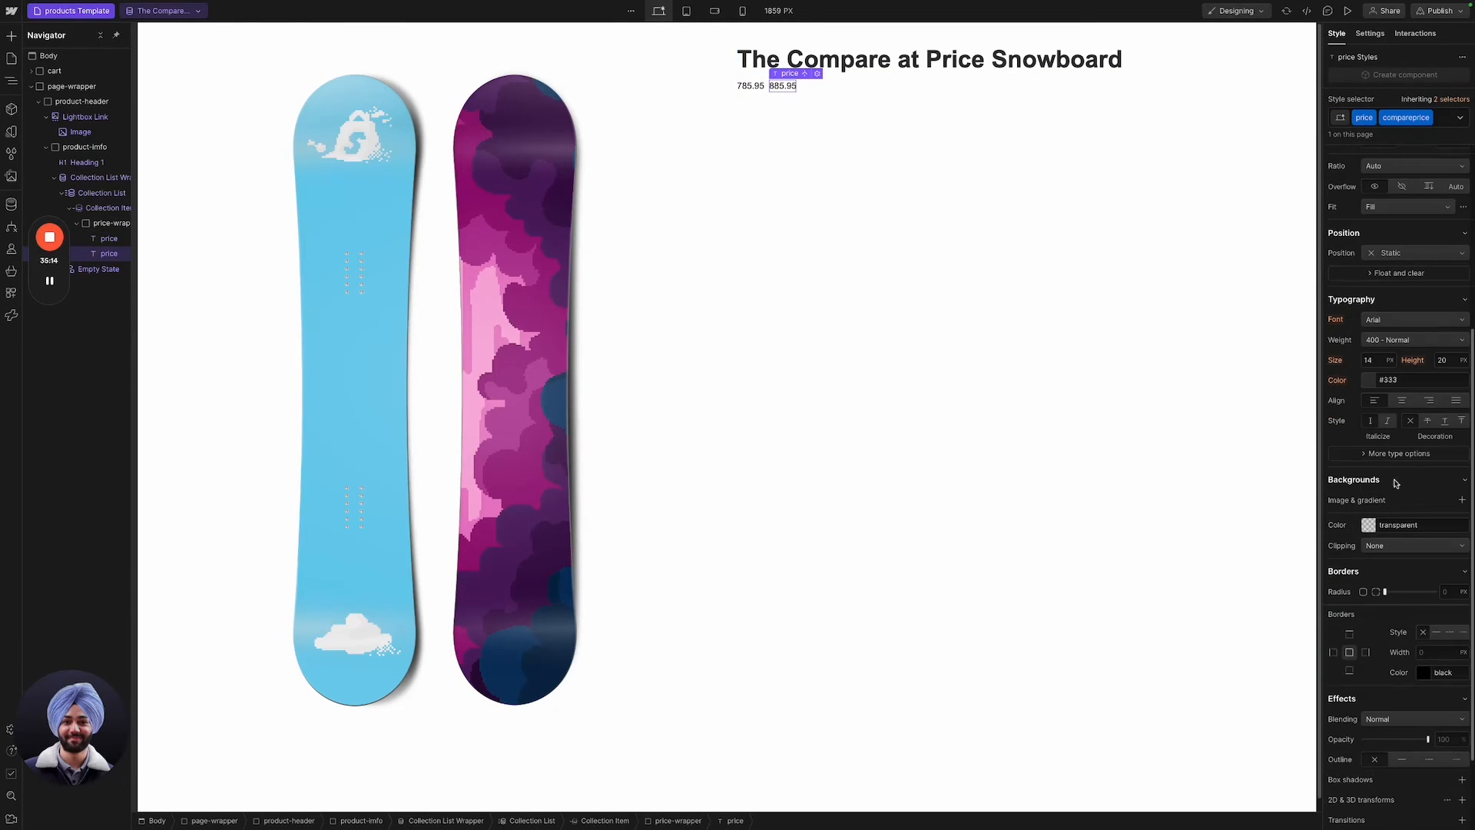
{"action": "left_click", "coordinate": [1427, 421]}
{"action": "scroll", "coordinate": [1431, 451], "scroll_direction": "down", "scroll_amount": 1}
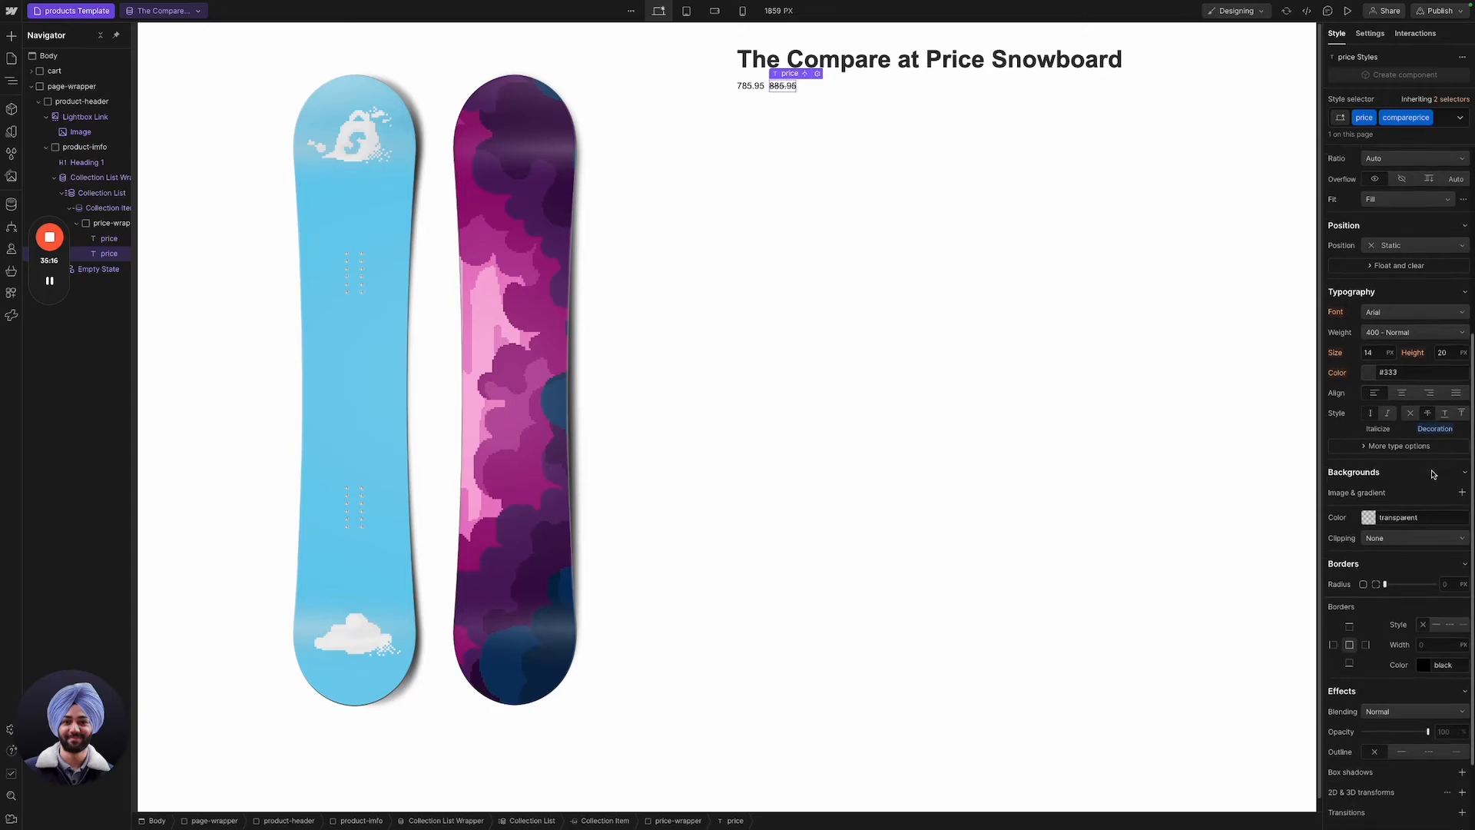
Set the opacity of the struck-through compare price text to 70%.
{"action": "left_click", "coordinate": [1453, 516]}
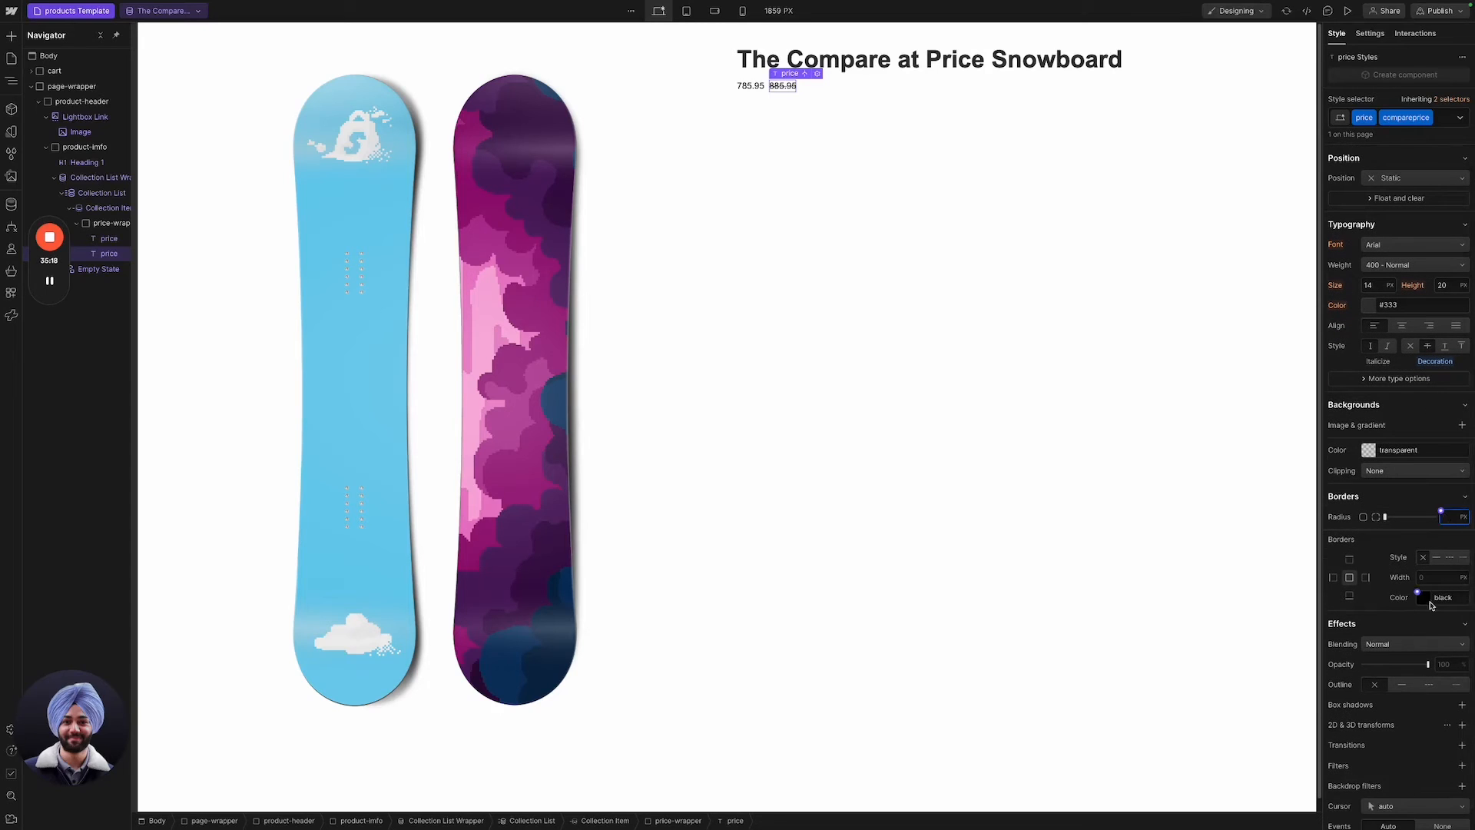
{"action": "scroll", "coordinate": [1448, 551], "scroll_direction": "down", "scroll_amount": 1}
{"action": "scroll", "coordinate": [1448, 551], "scroll_direction": "down", "scroll_amount": 1}
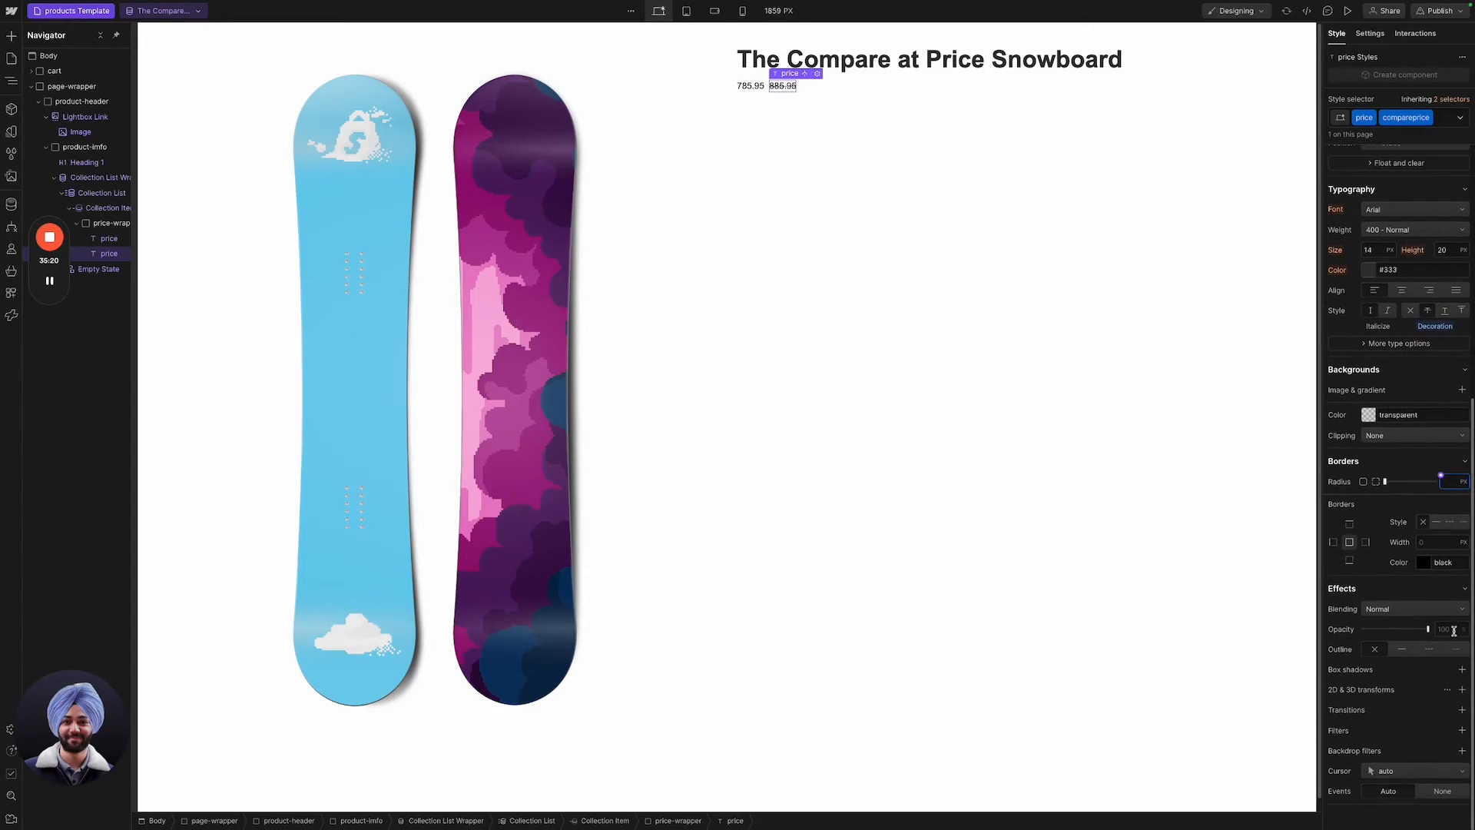
{"action": "left_click", "coordinate": [1451, 629]}
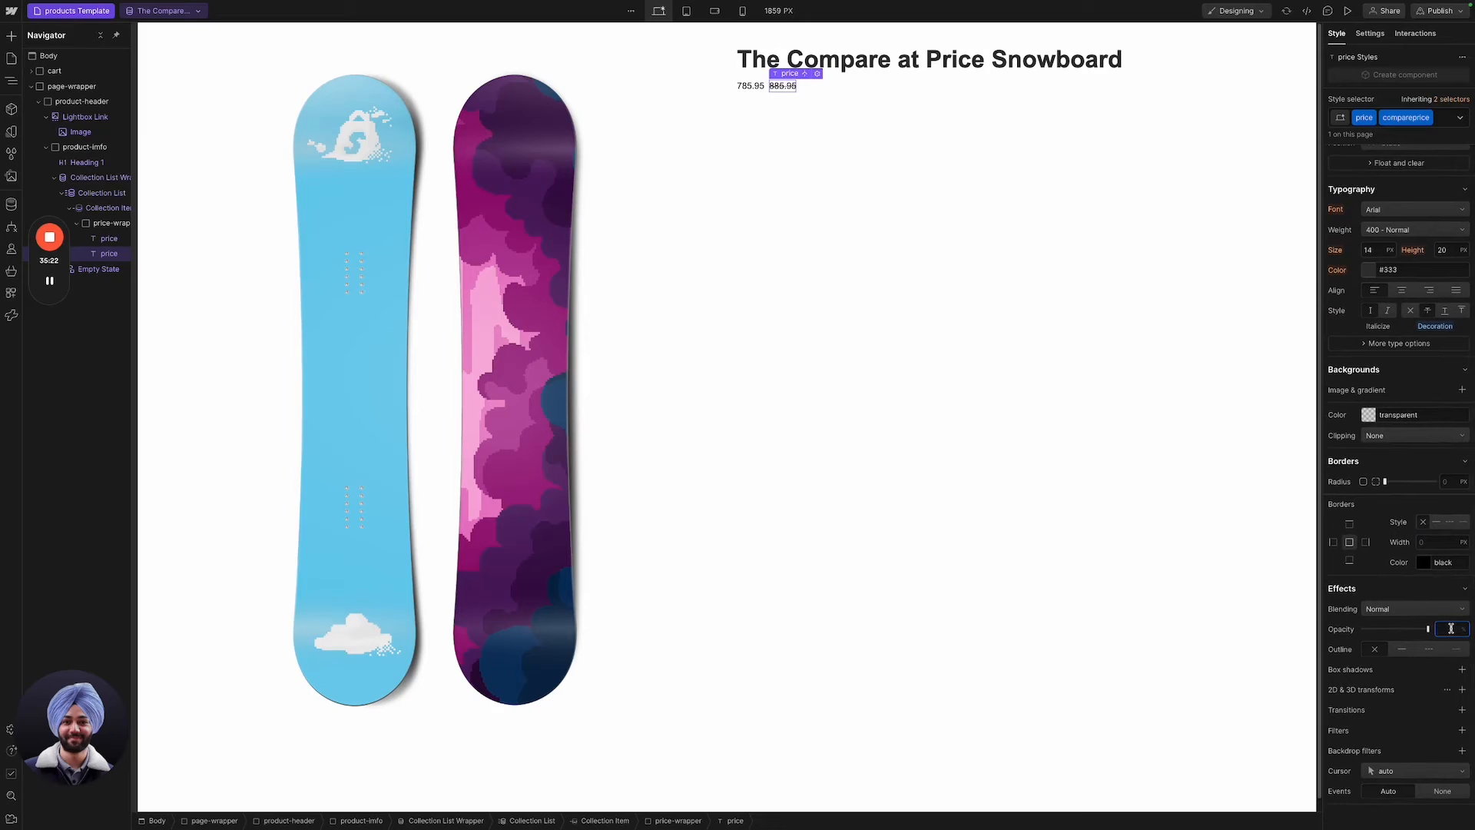
{"action": "type", "text": "70"}
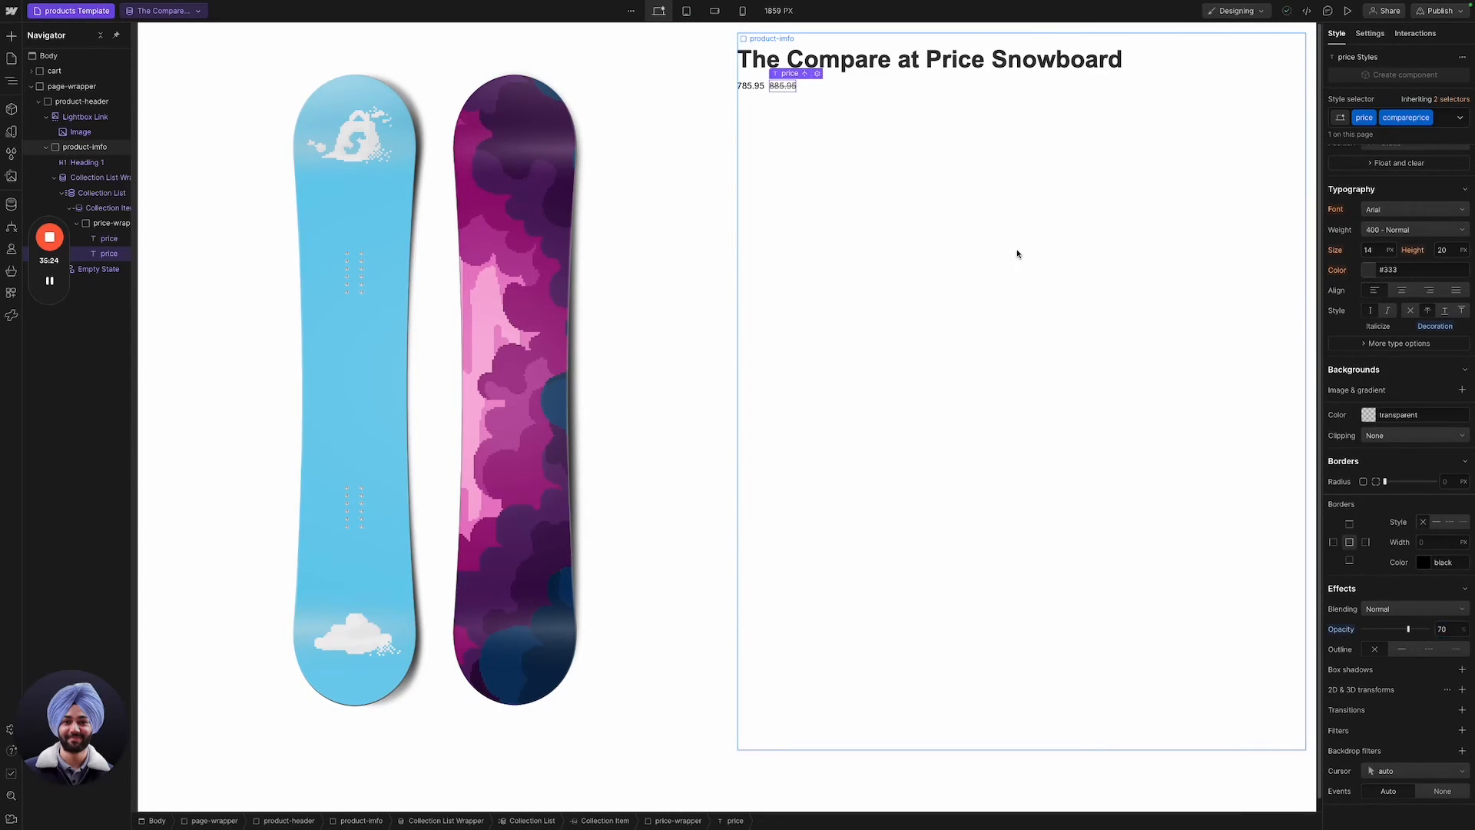
{"action": "left_click", "coordinate": [1018, 253]}
{"action": "left_click", "coordinate": [783, 86]}
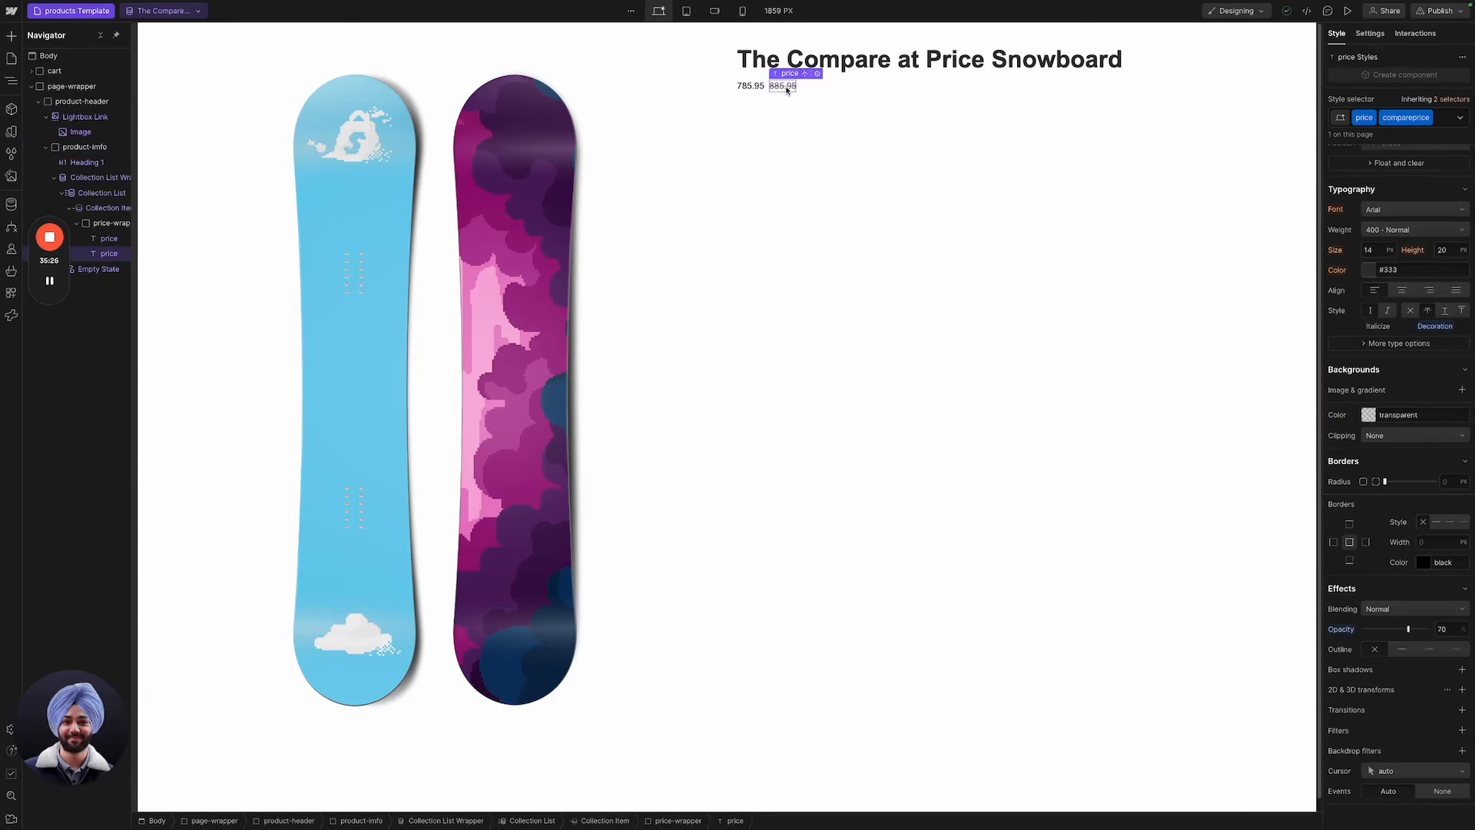
{"action": "left_click", "coordinate": [817, 132]}
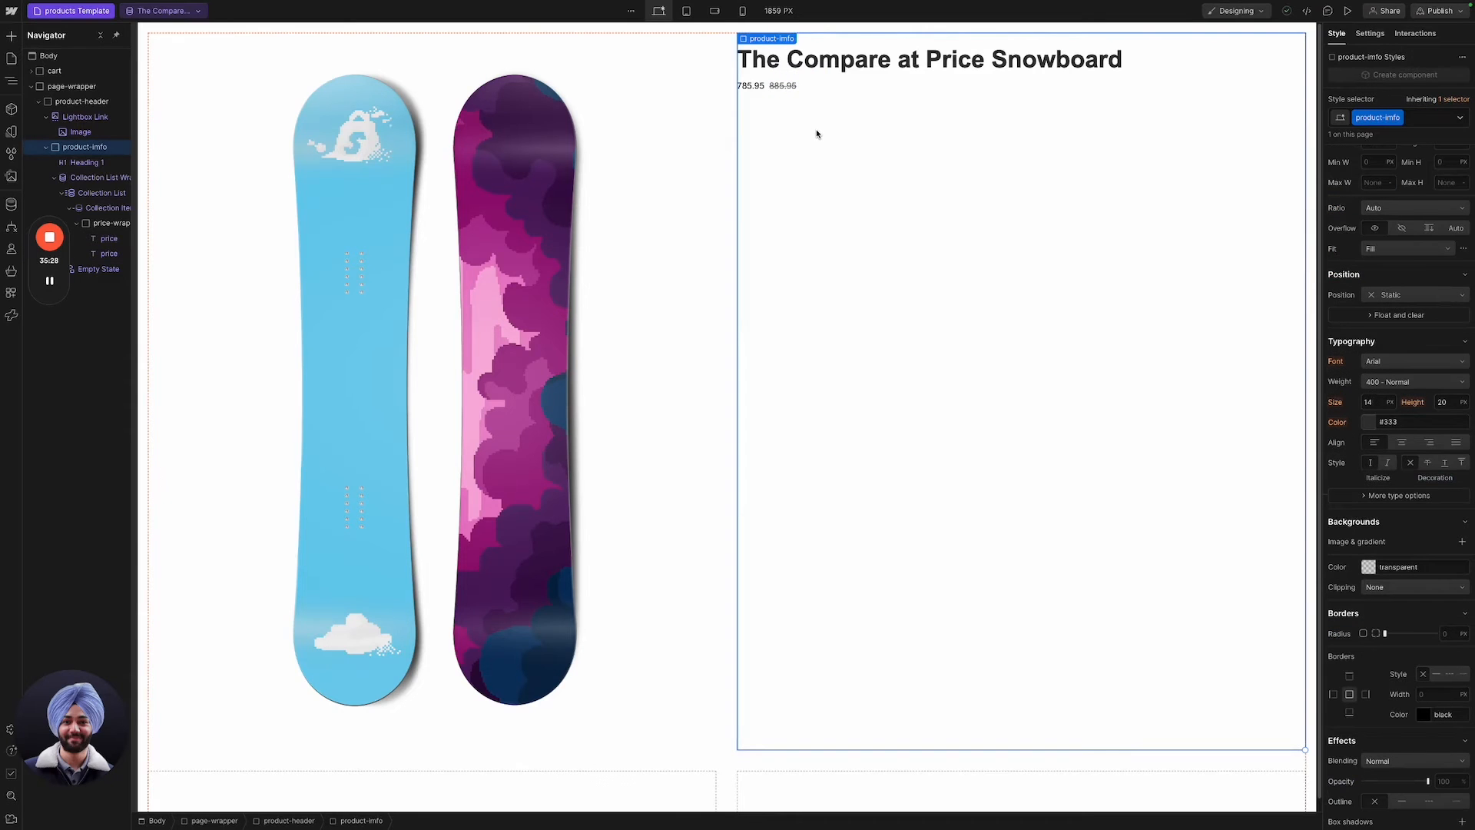
Open the Looop app and review the elements offered in its Product & Variants category.
{"action": "left_click", "coordinate": [832, 90]}
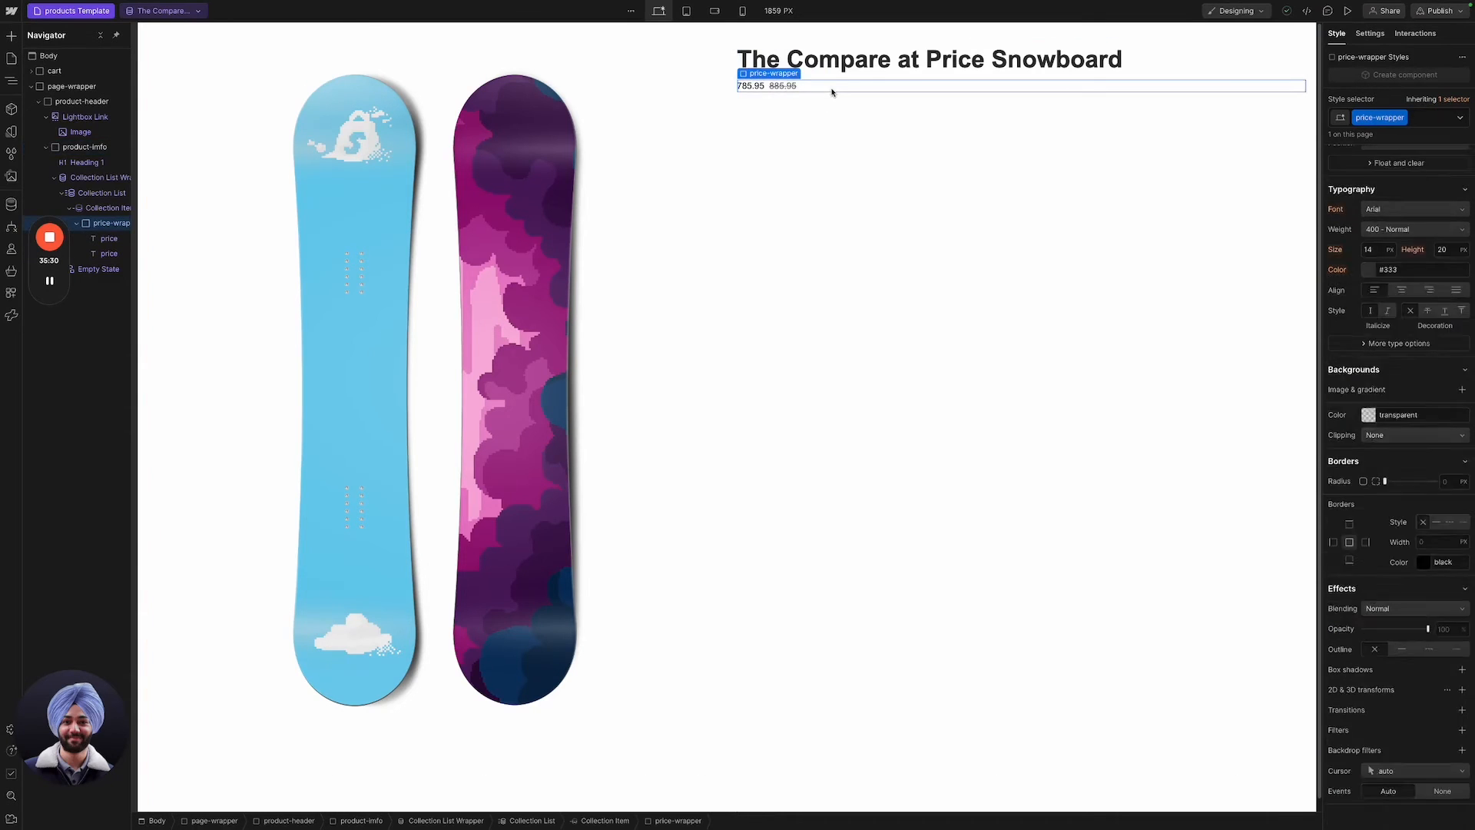
{"action": "left_click", "coordinate": [78, 225]}
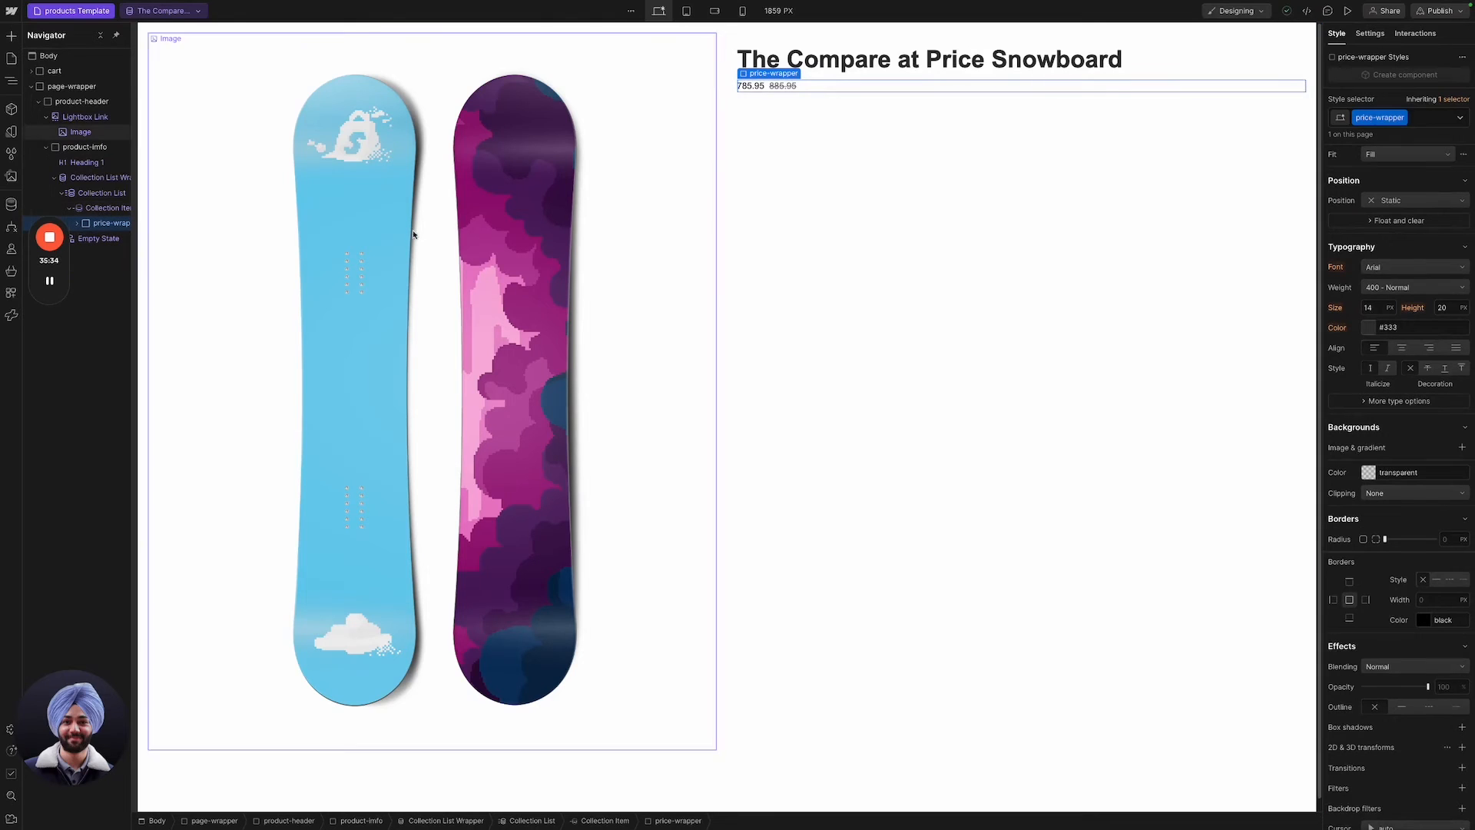
{"action": "left_click", "coordinate": [11, 294]}
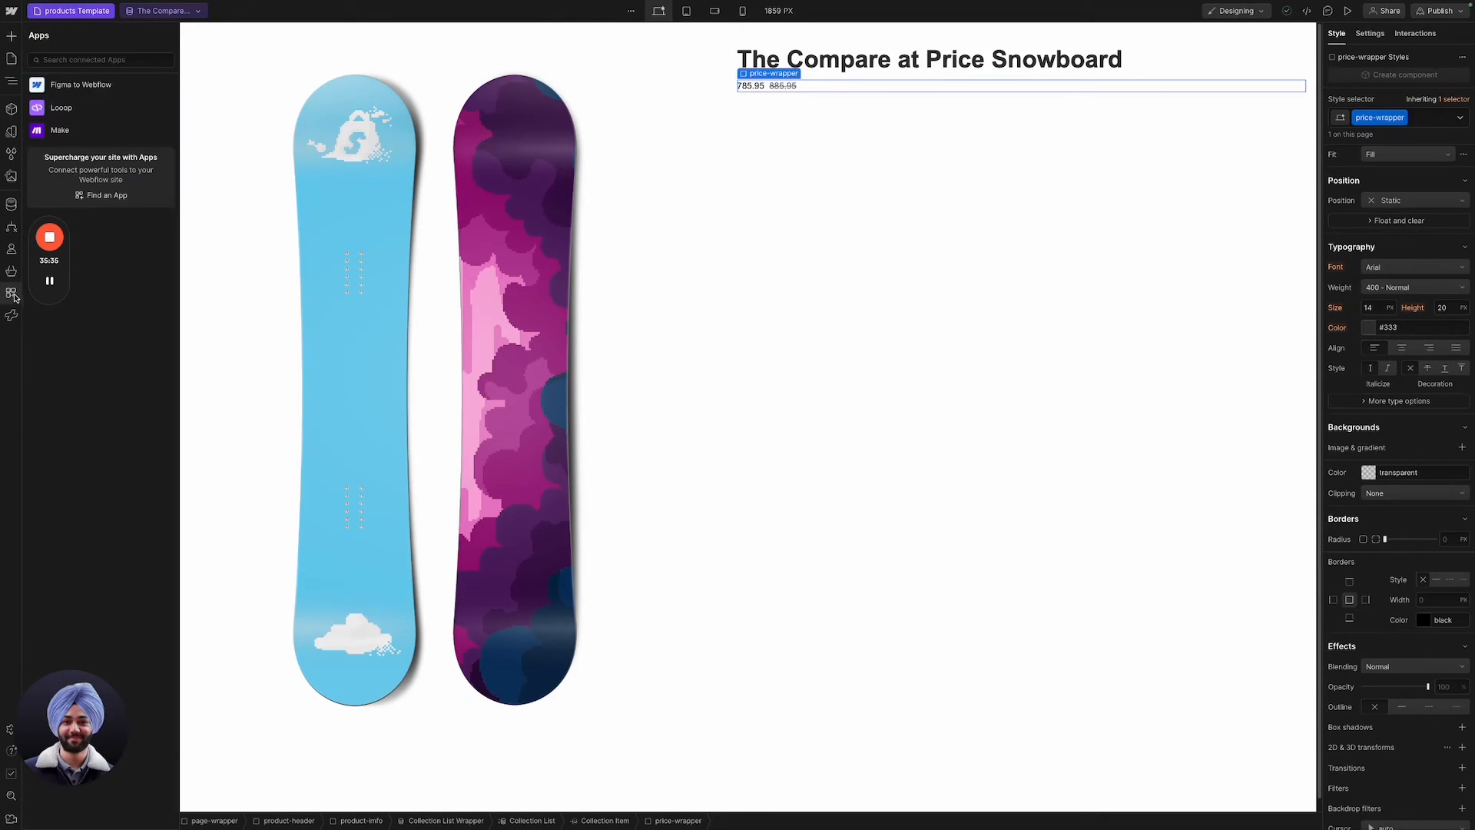
{"action": "left_click", "coordinate": [153, 108]}
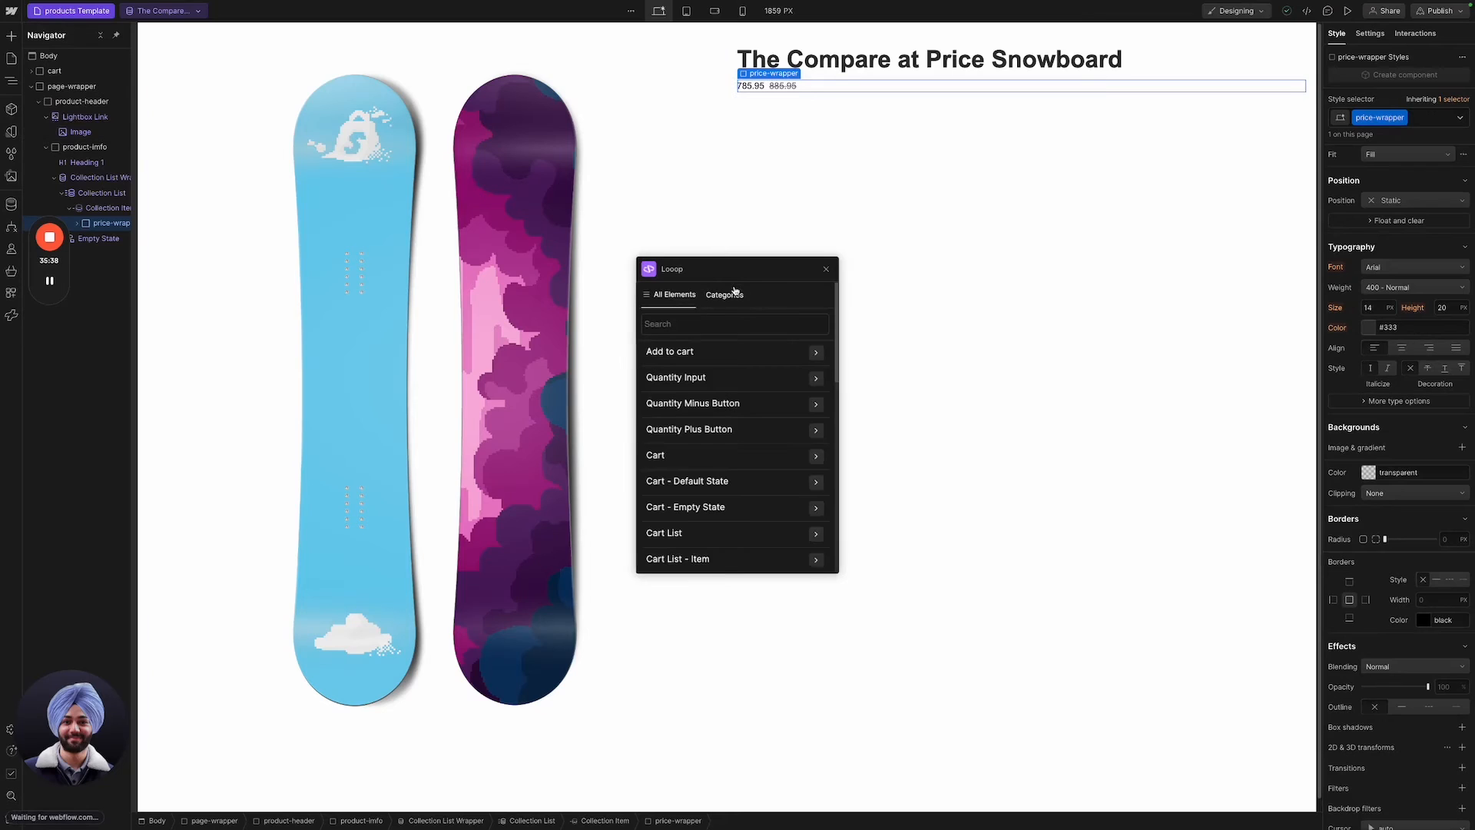
{"action": "left_click", "coordinate": [730, 294]}
{"action": "left_click_drag", "start_coordinate": [719, 266], "coordinate": [537, 223]}
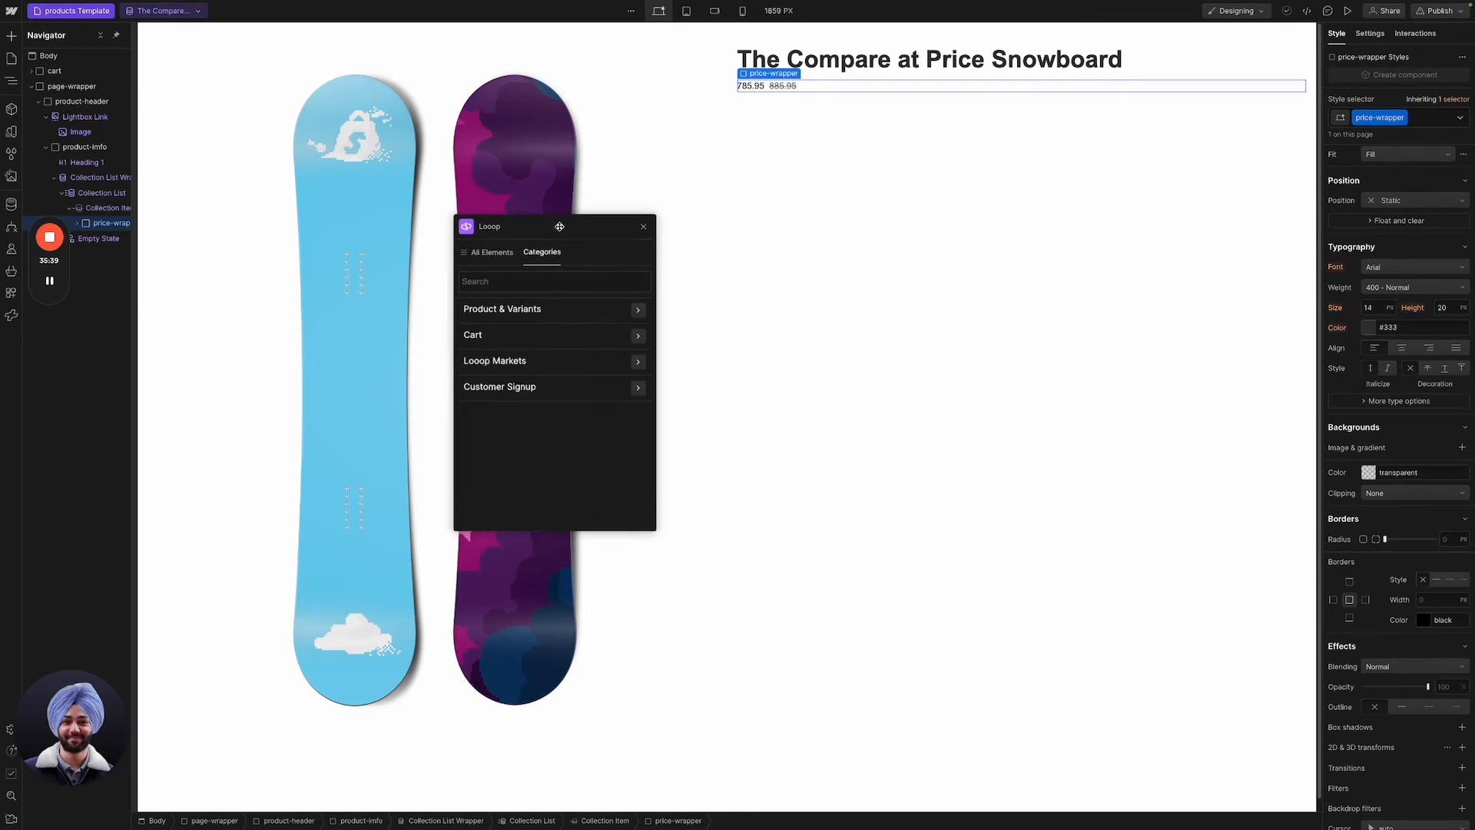
{"action": "left_click", "coordinate": [639, 310]}
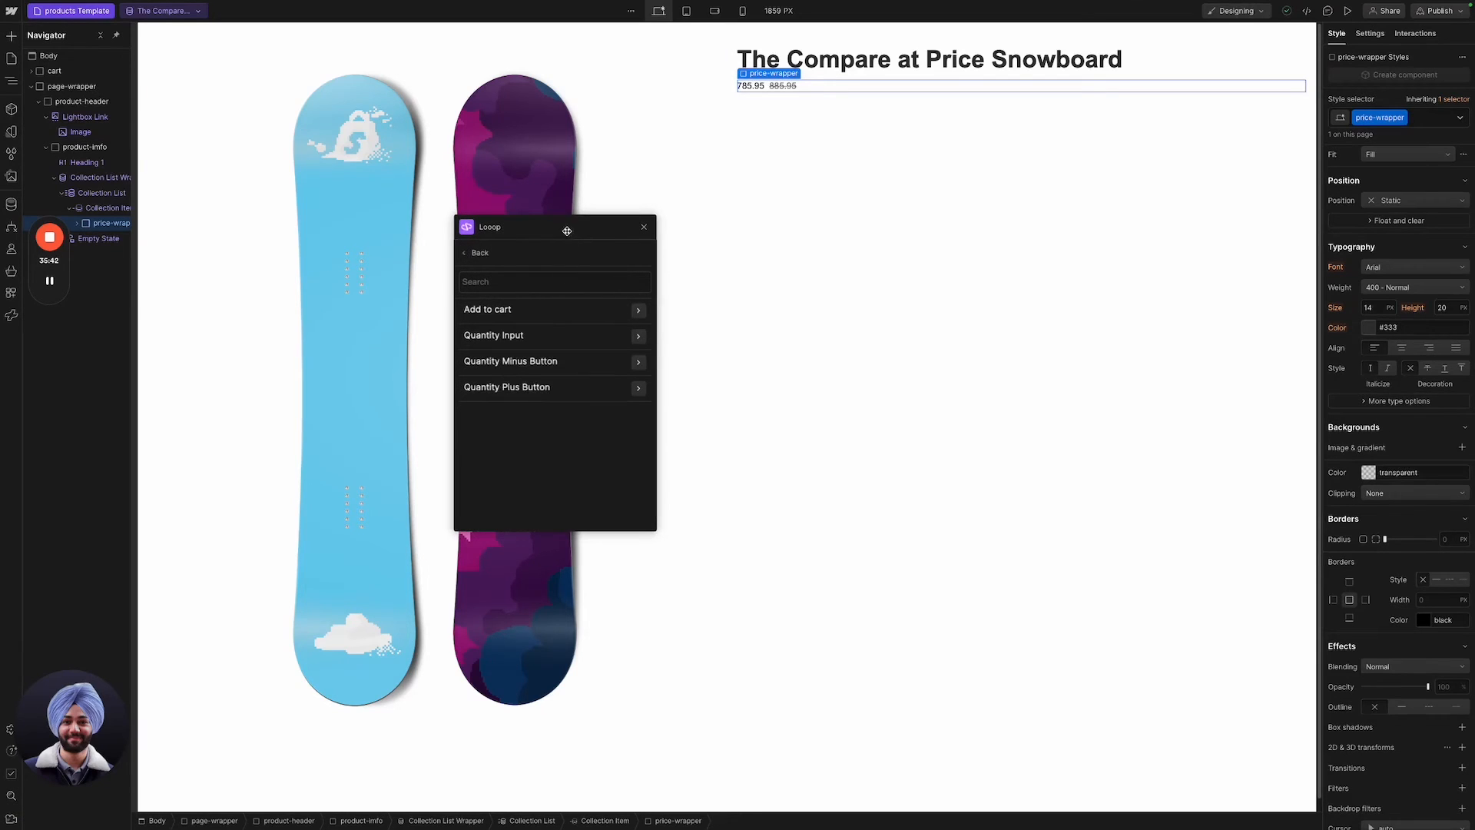
{"action": "left_click_drag", "start_coordinate": [567, 227], "coordinate": [473, 201]}
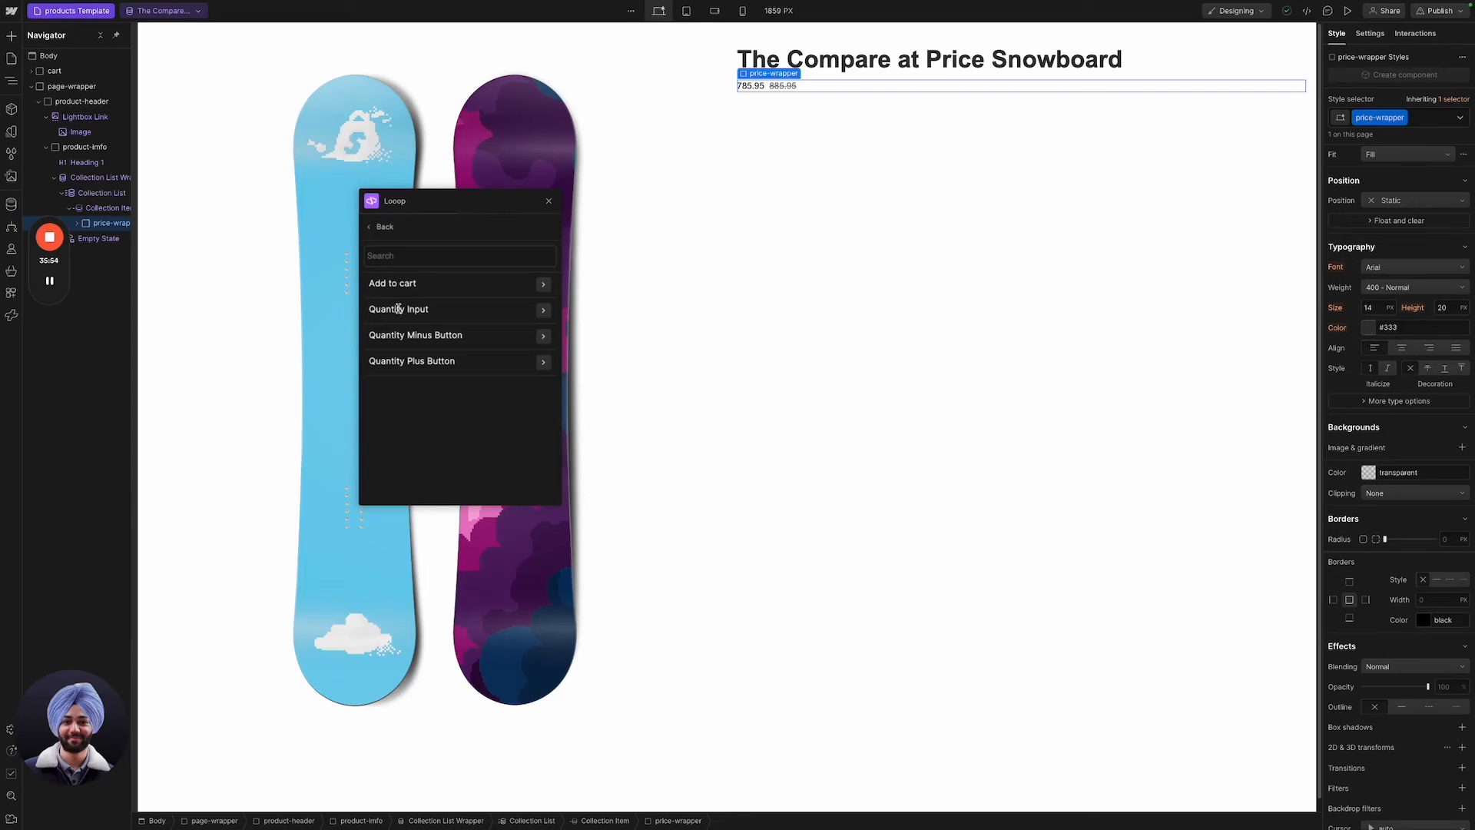
{"action": "left_click", "coordinate": [549, 201]}
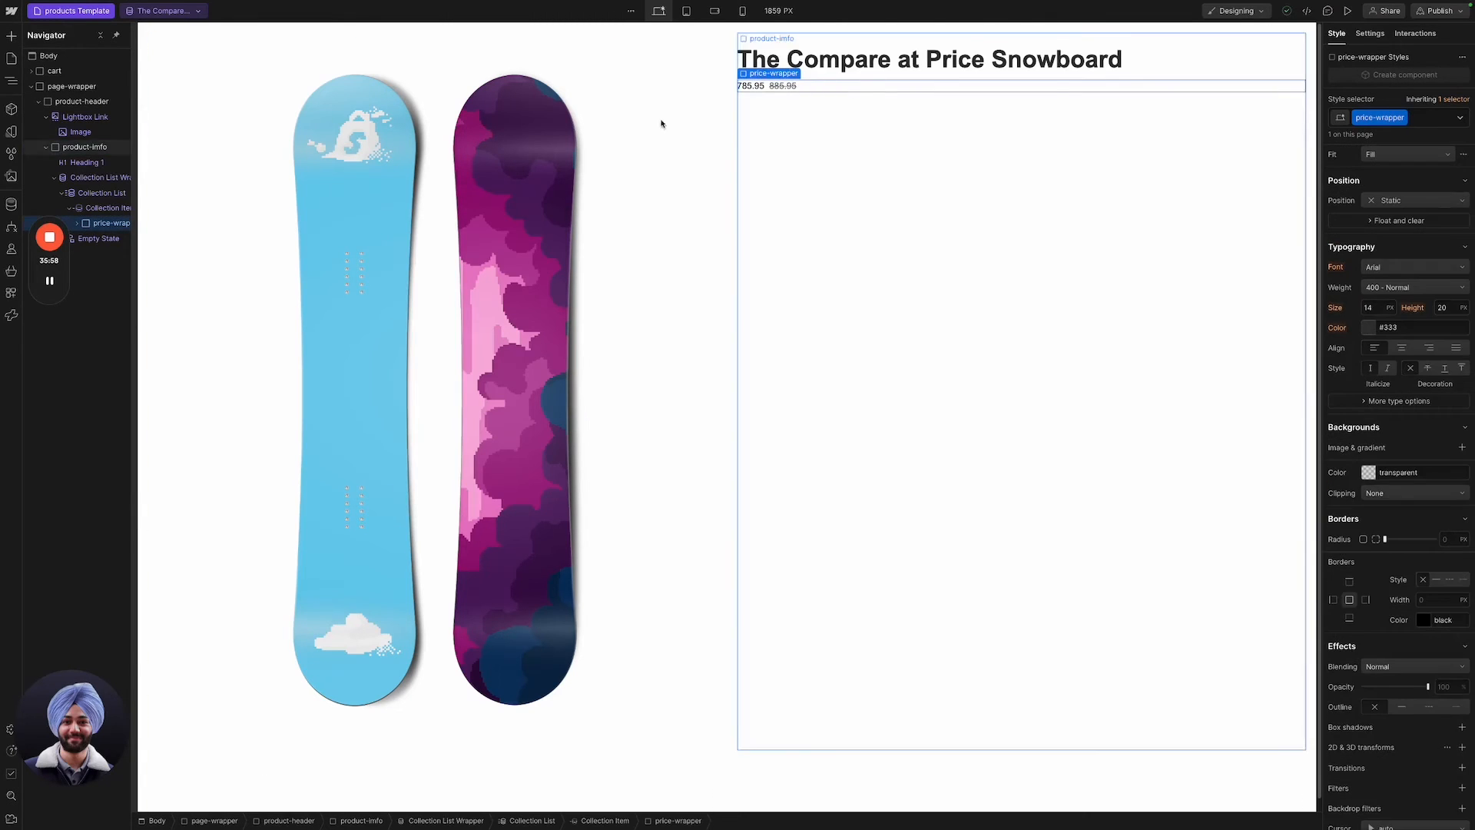
Wrap price-wrapper in a div block and give the new block the class variant-card.
{"action": "left_click", "coordinate": [110, 209]}
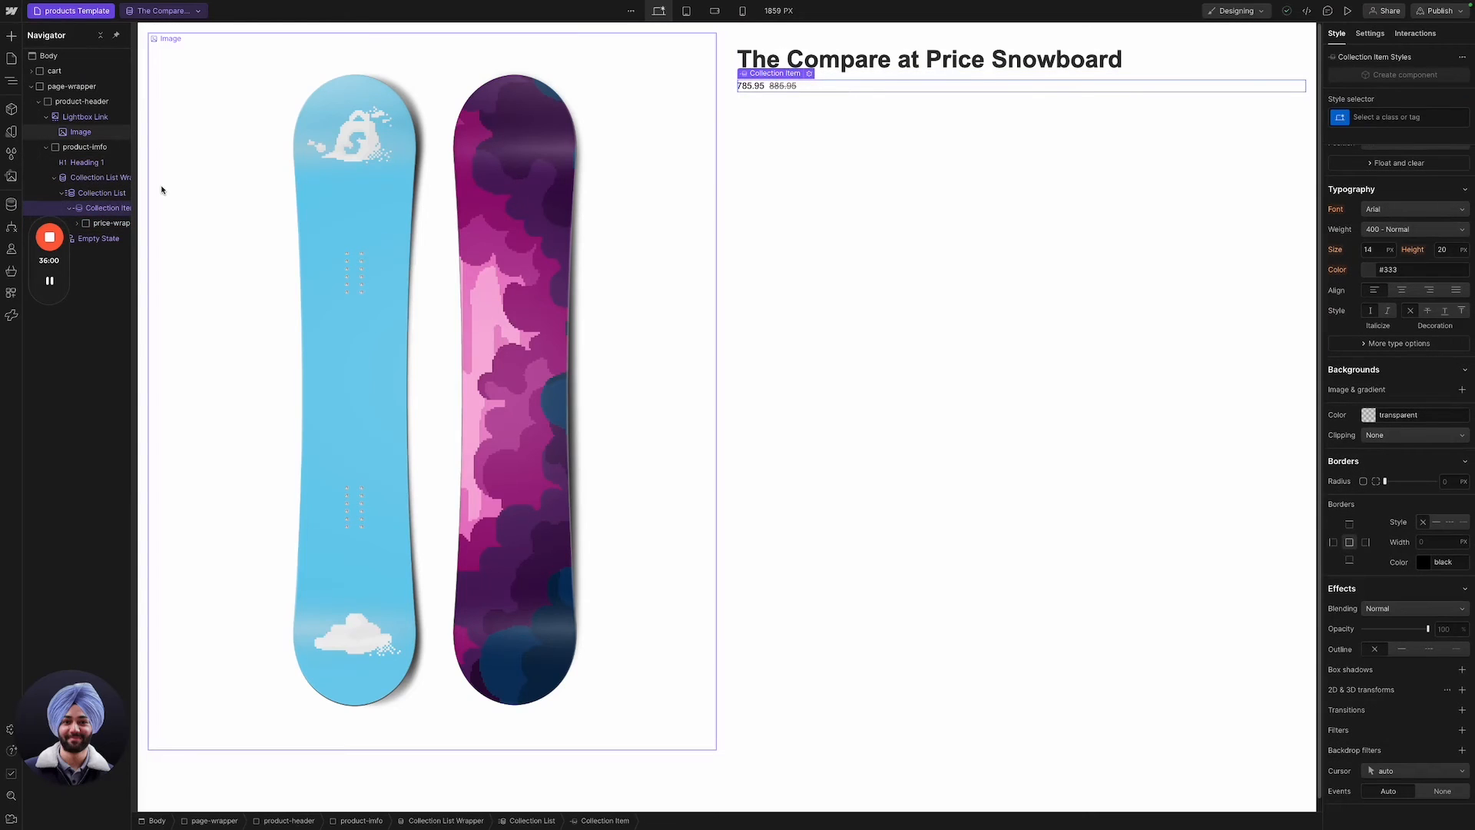
{"action": "left_click", "coordinate": [107, 223]}
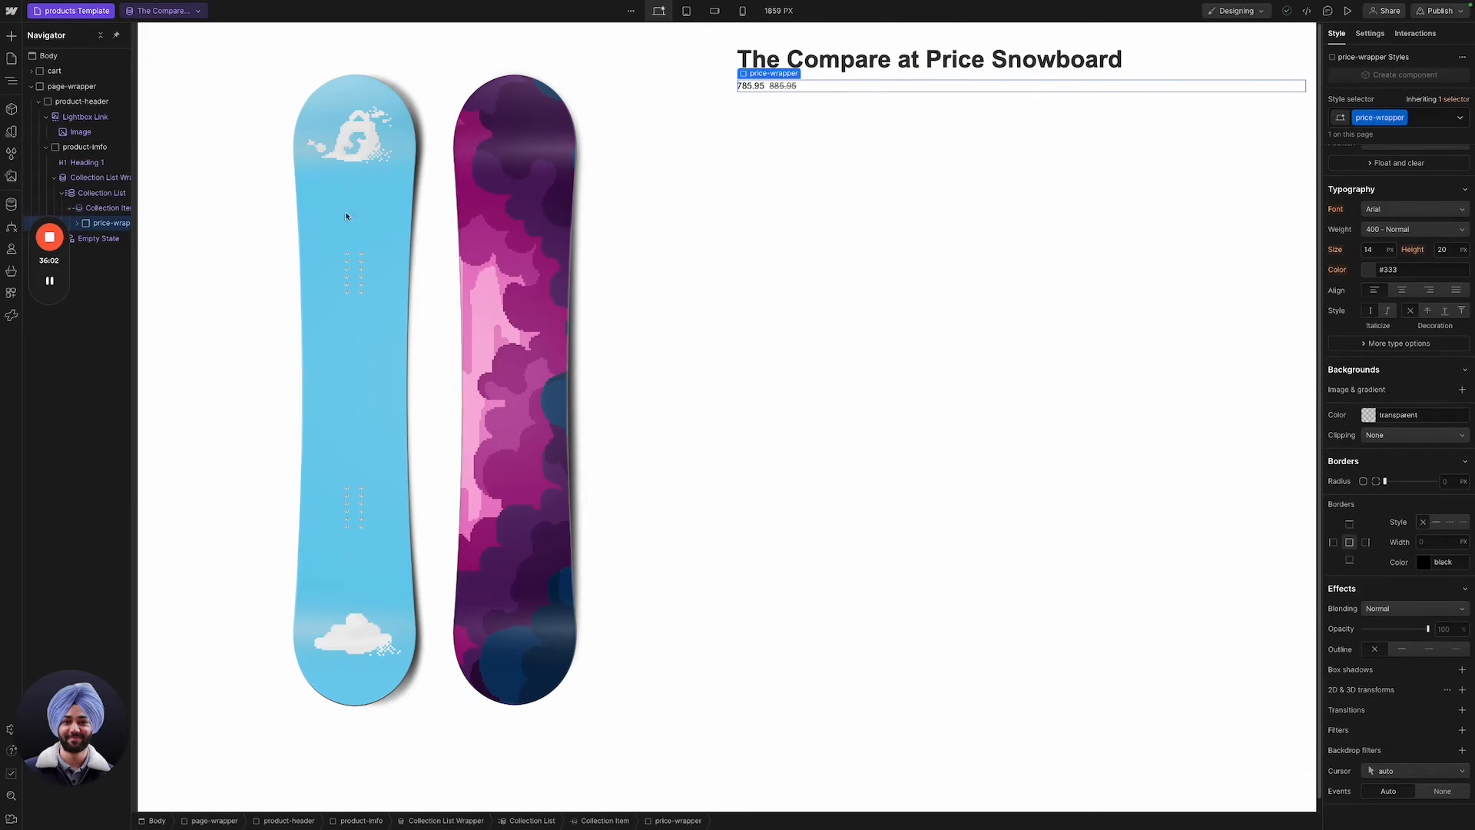
{"action": "right_click", "coordinate": [788, 83]}
{"action": "mouse_move", "coordinate": [822, 102]}
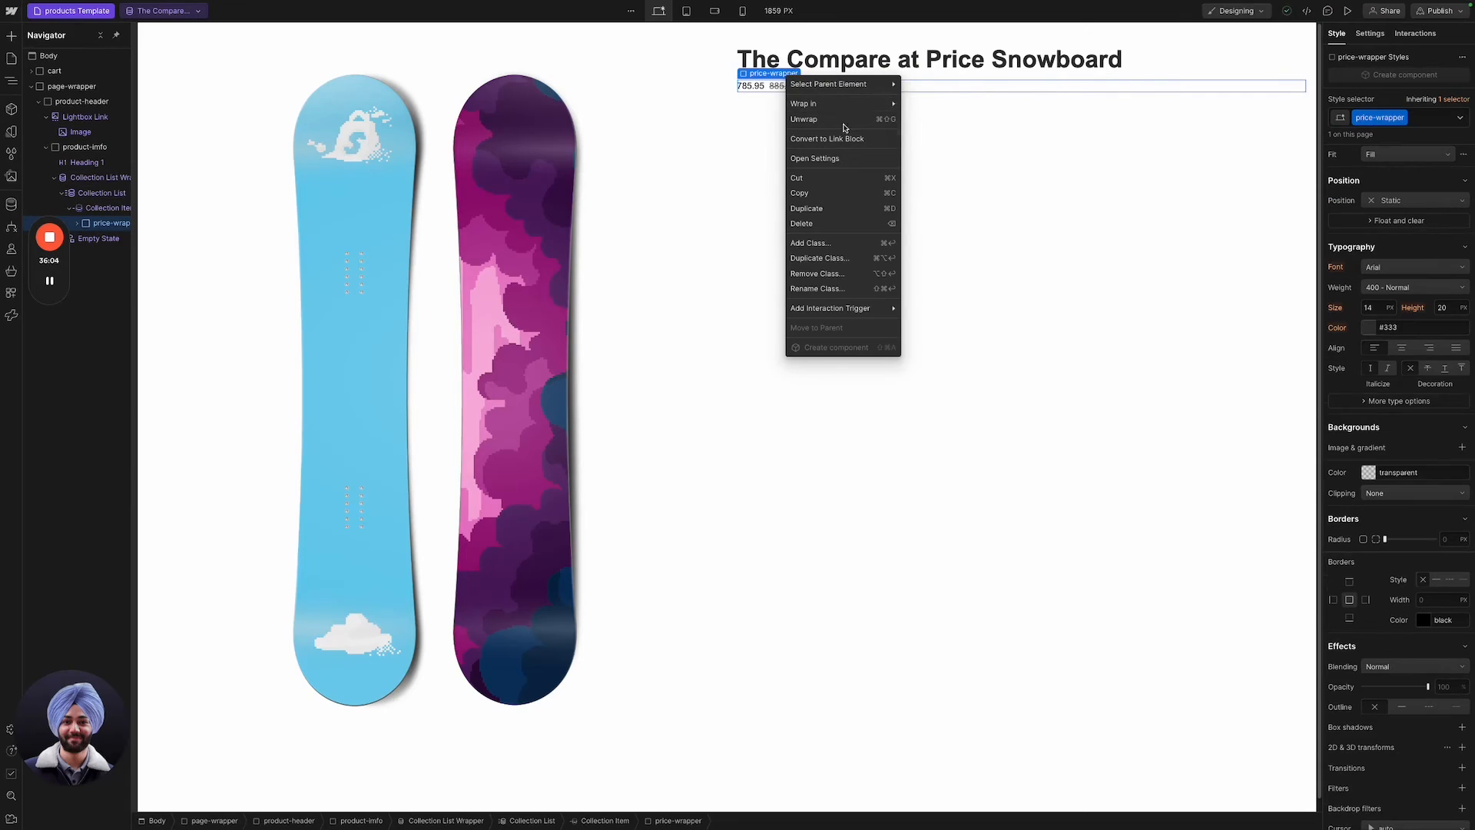
{"action": "left_click", "coordinate": [953, 106]}
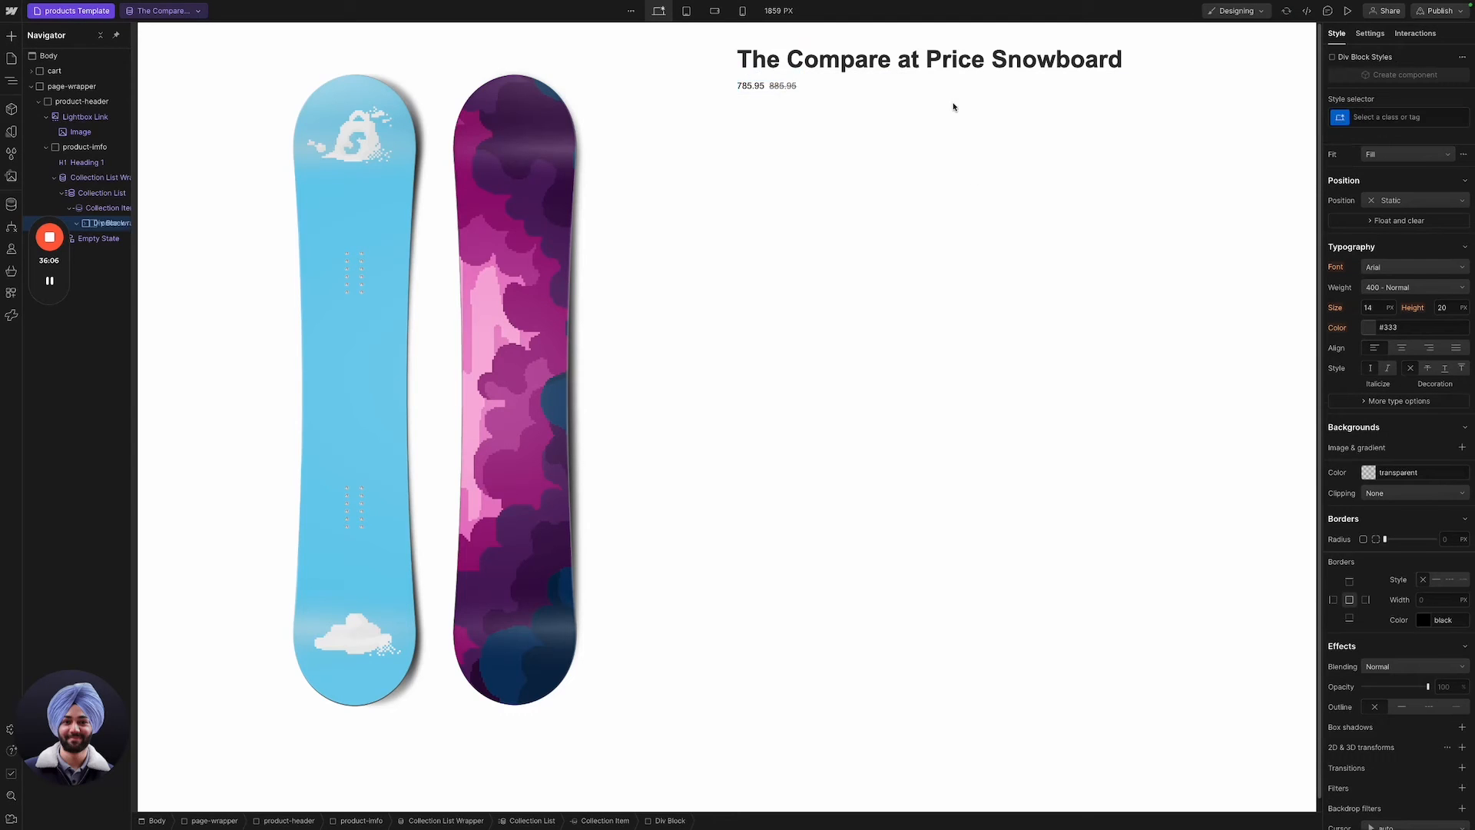
{"action": "key", "text": "super+Return"}
{"action": "type", "text": "carient"}
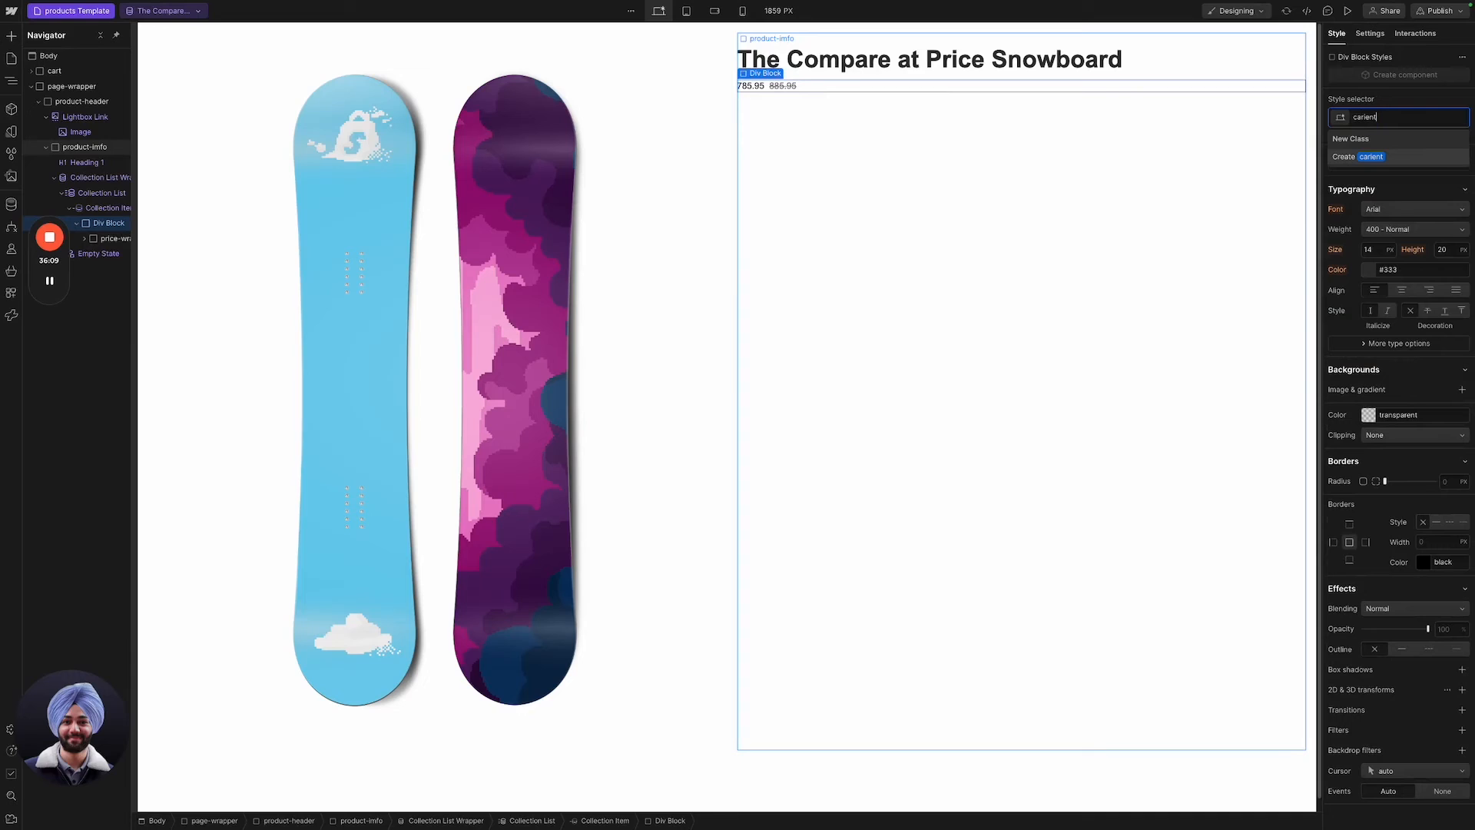
{"action": "key", "text": "super+a"}
{"action": "type", "text": "variant-card"}
{"action": "key", "text": "Return"}
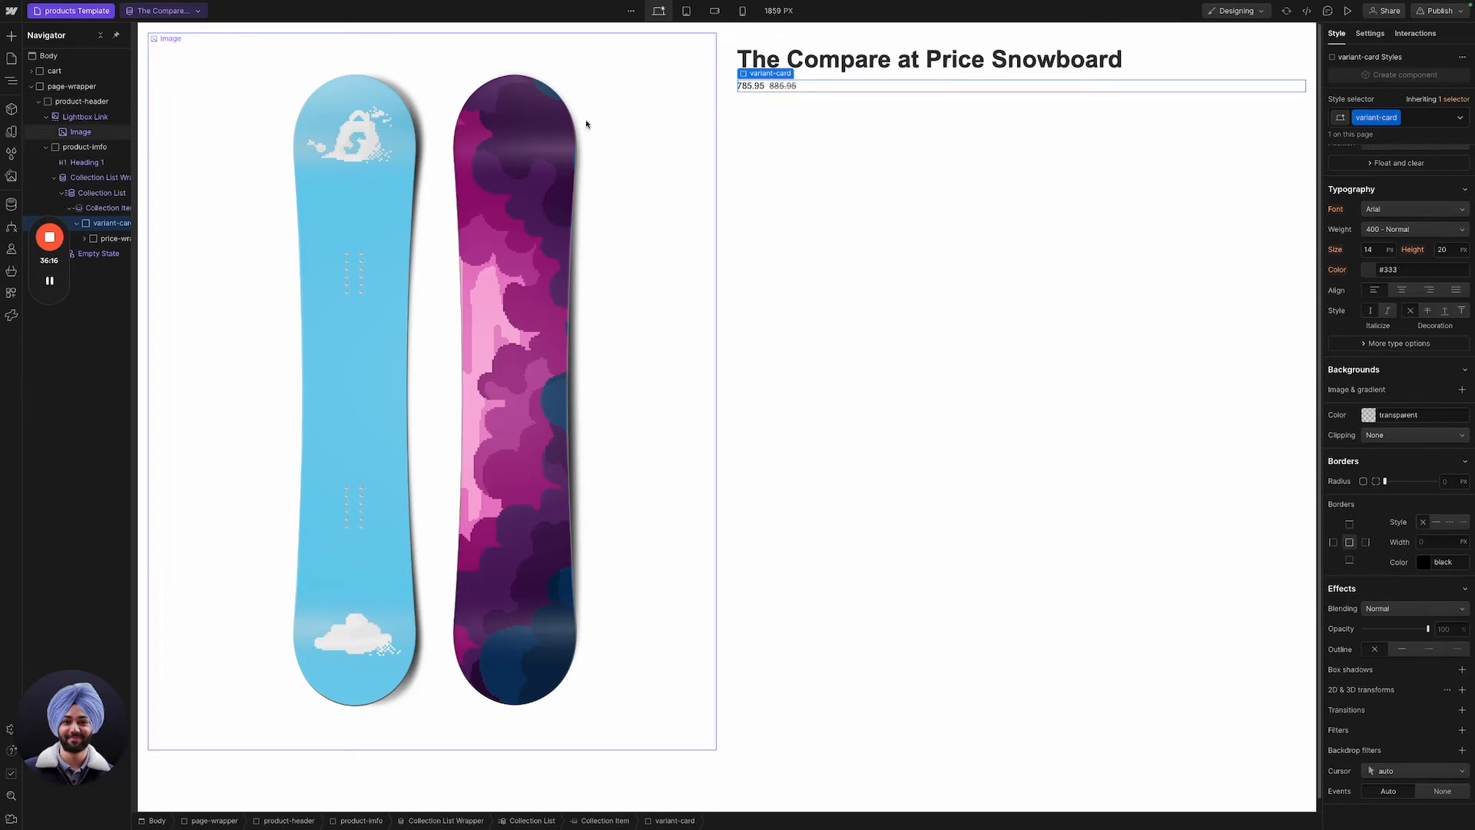
Set variant-card to a flex layout with vertical direction.
{"action": "scroll", "coordinate": [1387, 242], "scroll_direction": "up", "scroll_amount": 1}
{"action": "scroll", "coordinate": [1387, 239], "scroll_direction": "up", "scroll_amount": 5}
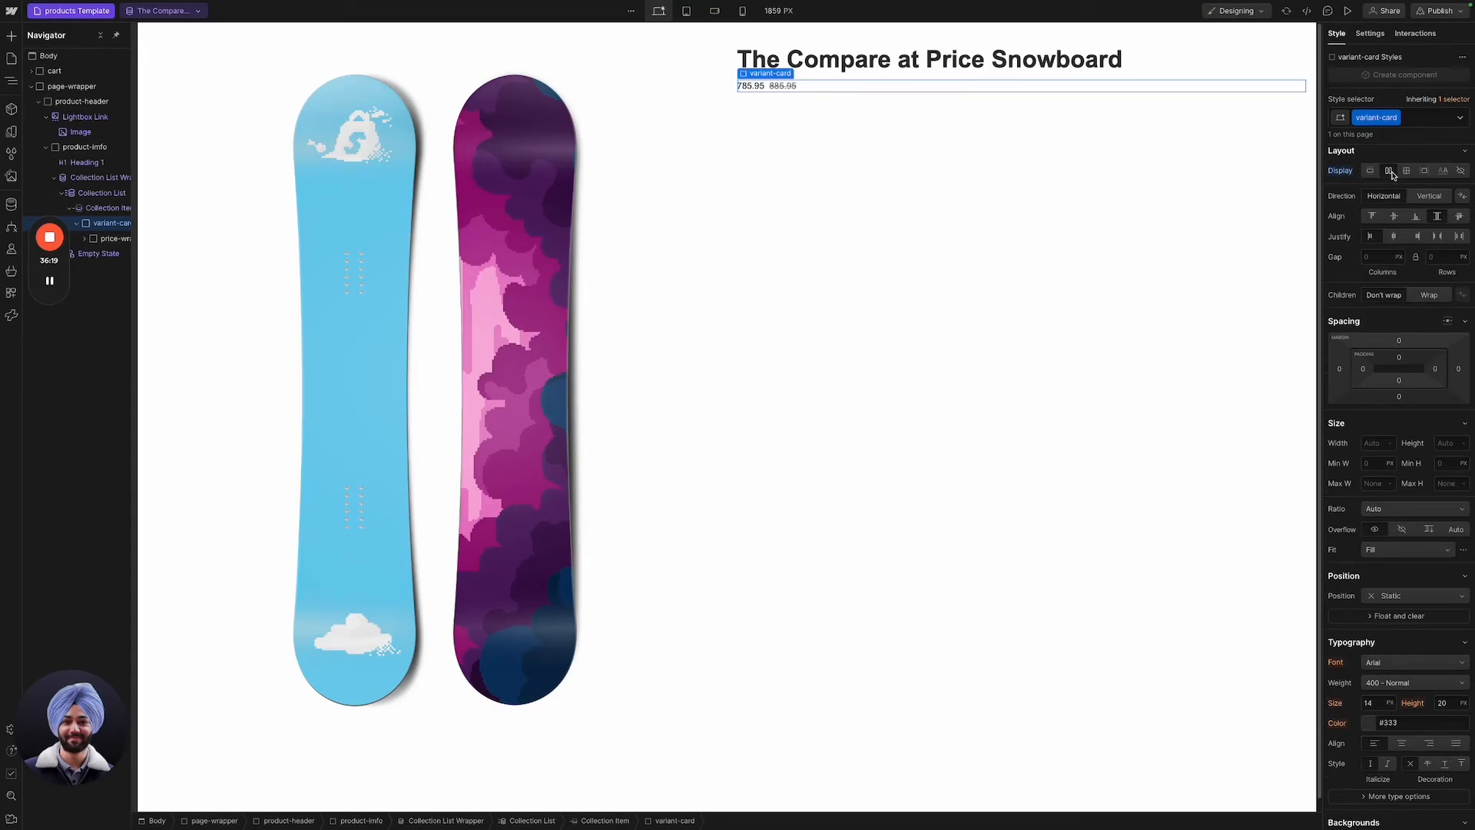
{"action": "left_click", "coordinate": [1428, 197]}
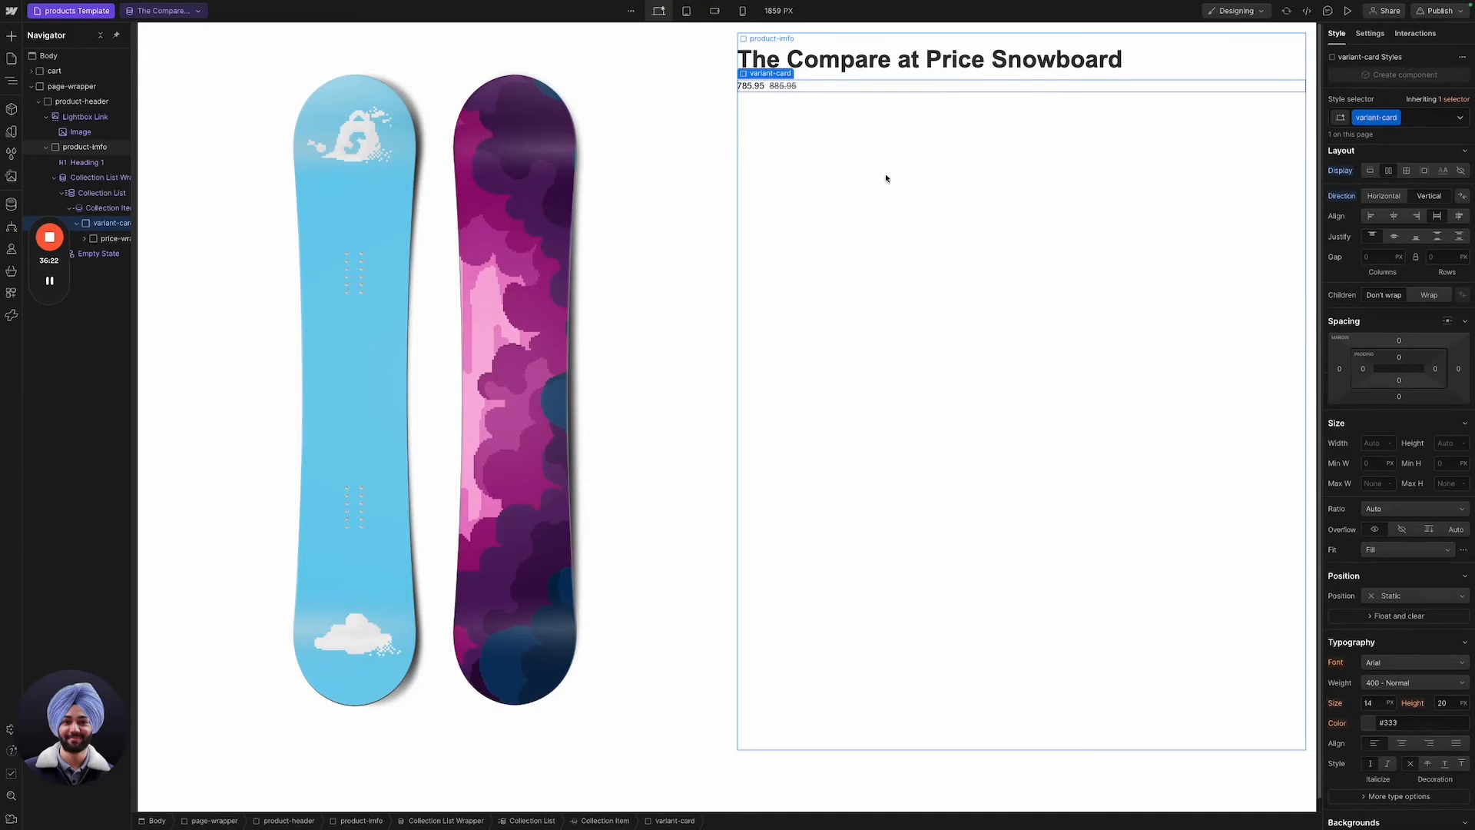
Add a div block inside variant-card below the prices and give it the class variant-action.
{"action": "key", "text": "ctrl+e"}
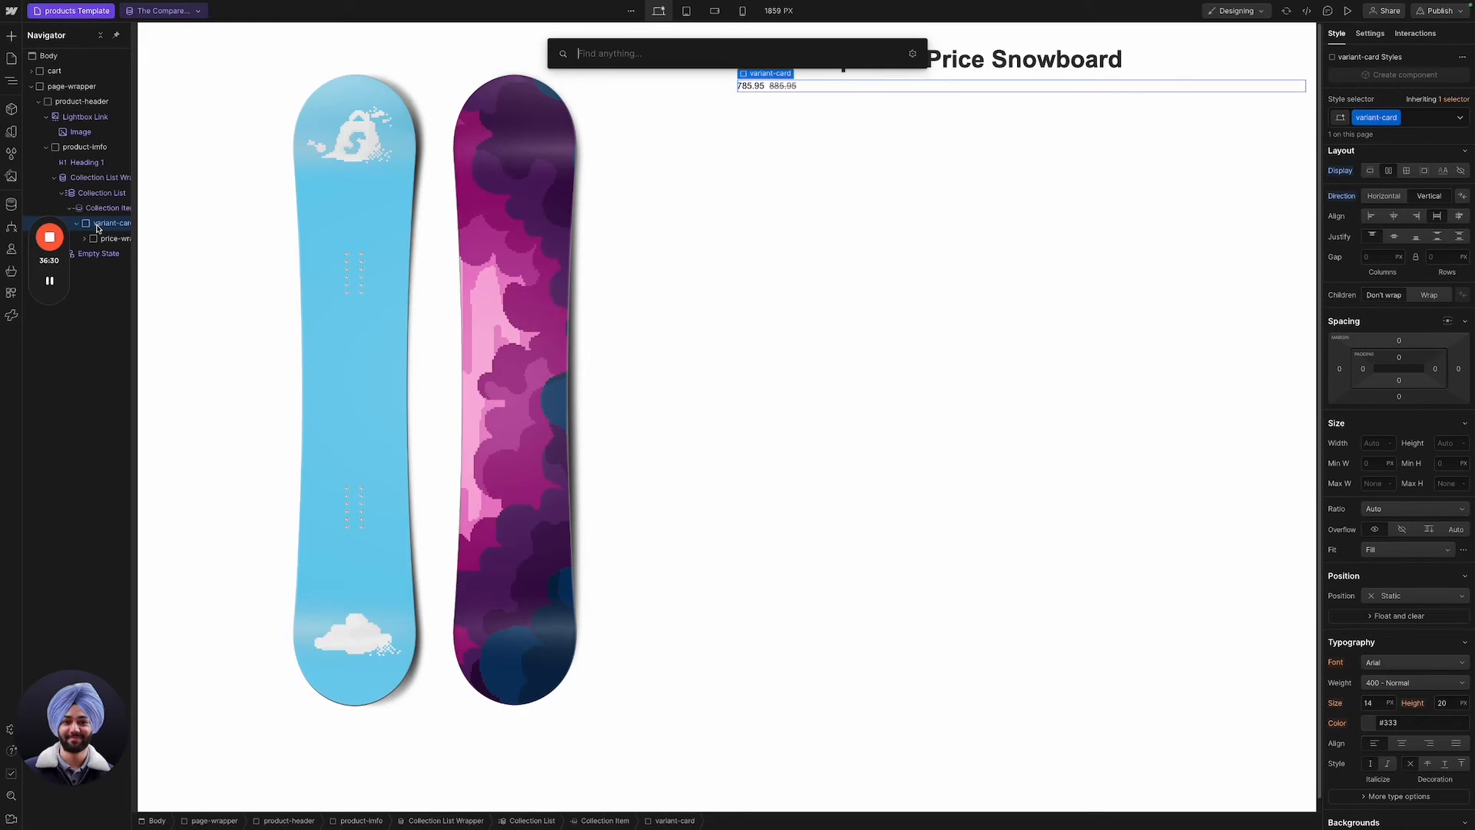
{"action": "type", "text": "dic"}
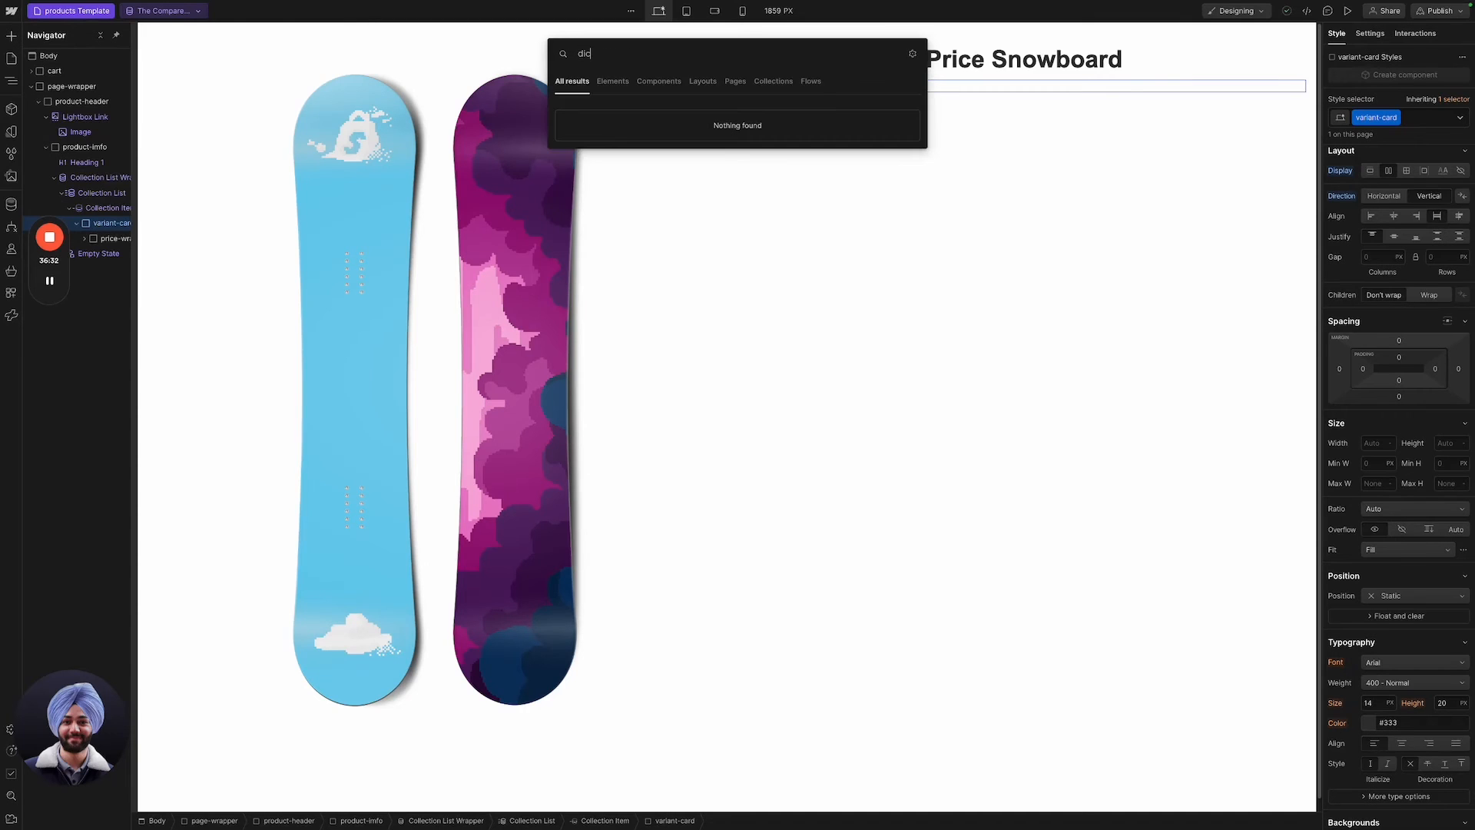
{"action": "key", "text": "BackSpace"}
{"action": "type", "text": "v"}
{"action": "key", "text": "Return"}
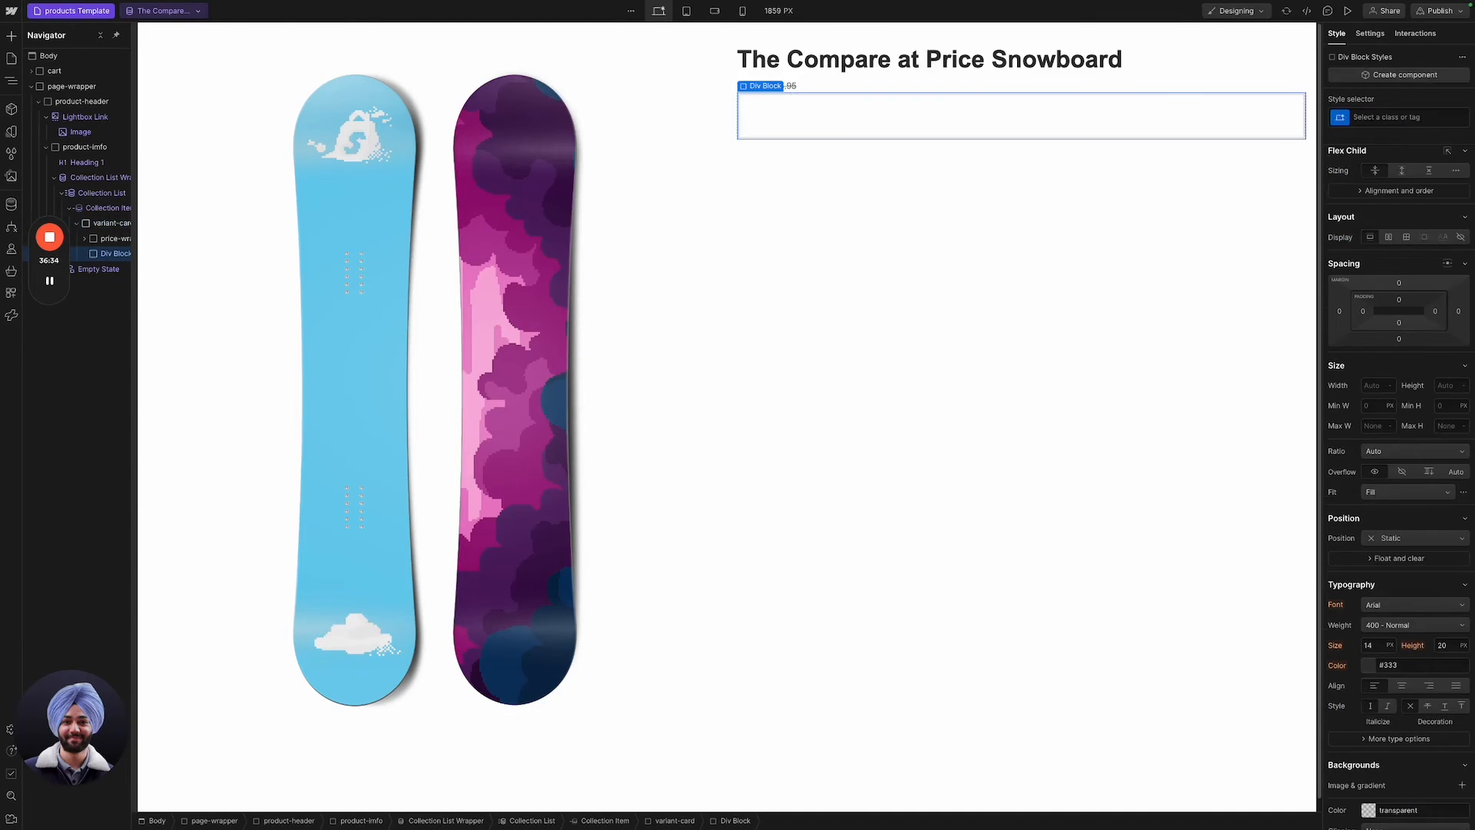
{"action": "key", "text": "super+Return"}
{"action": "type", "text": "variant"}
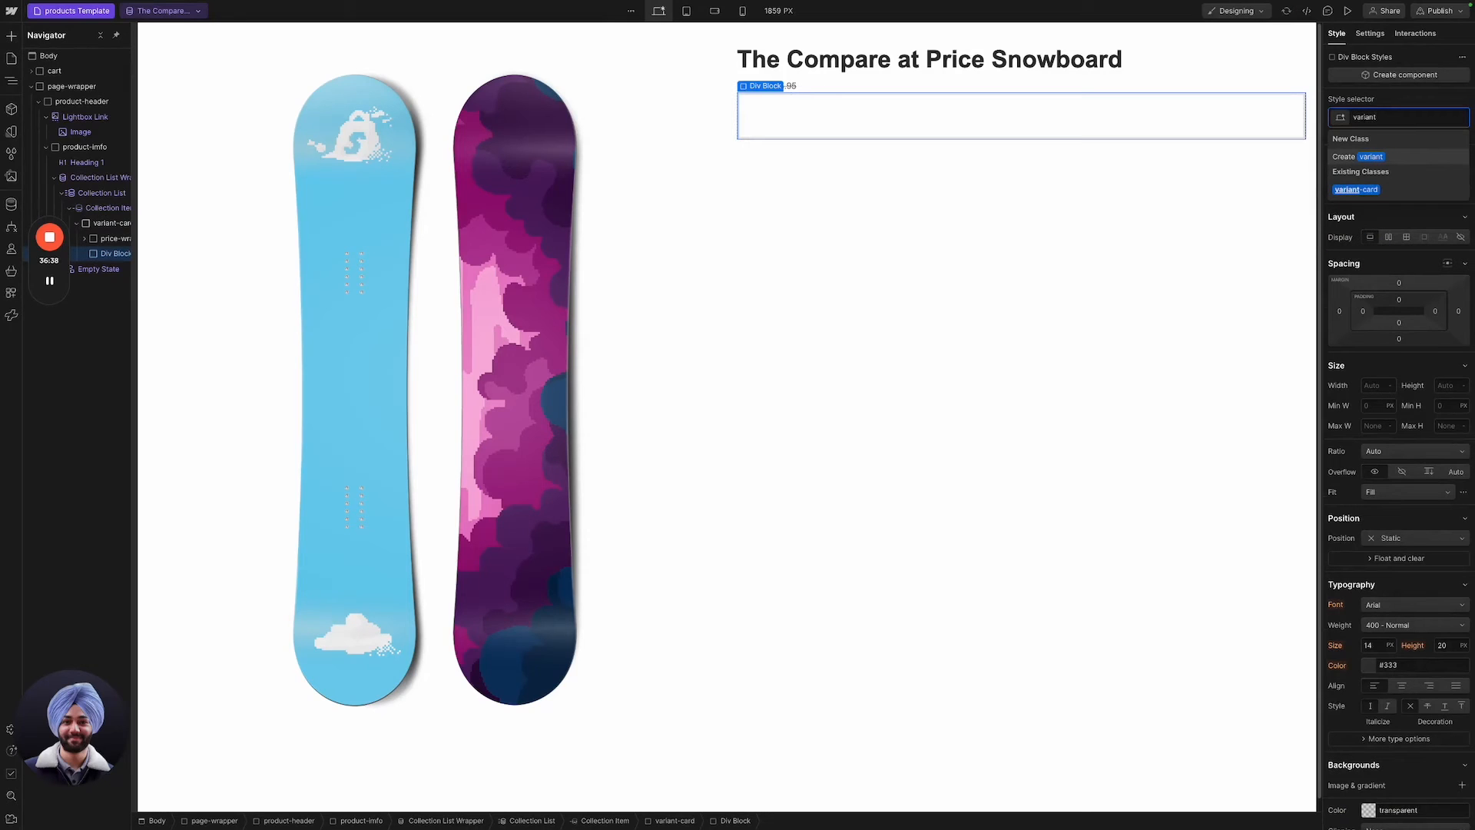
{"action": "type", "text": "-info"}
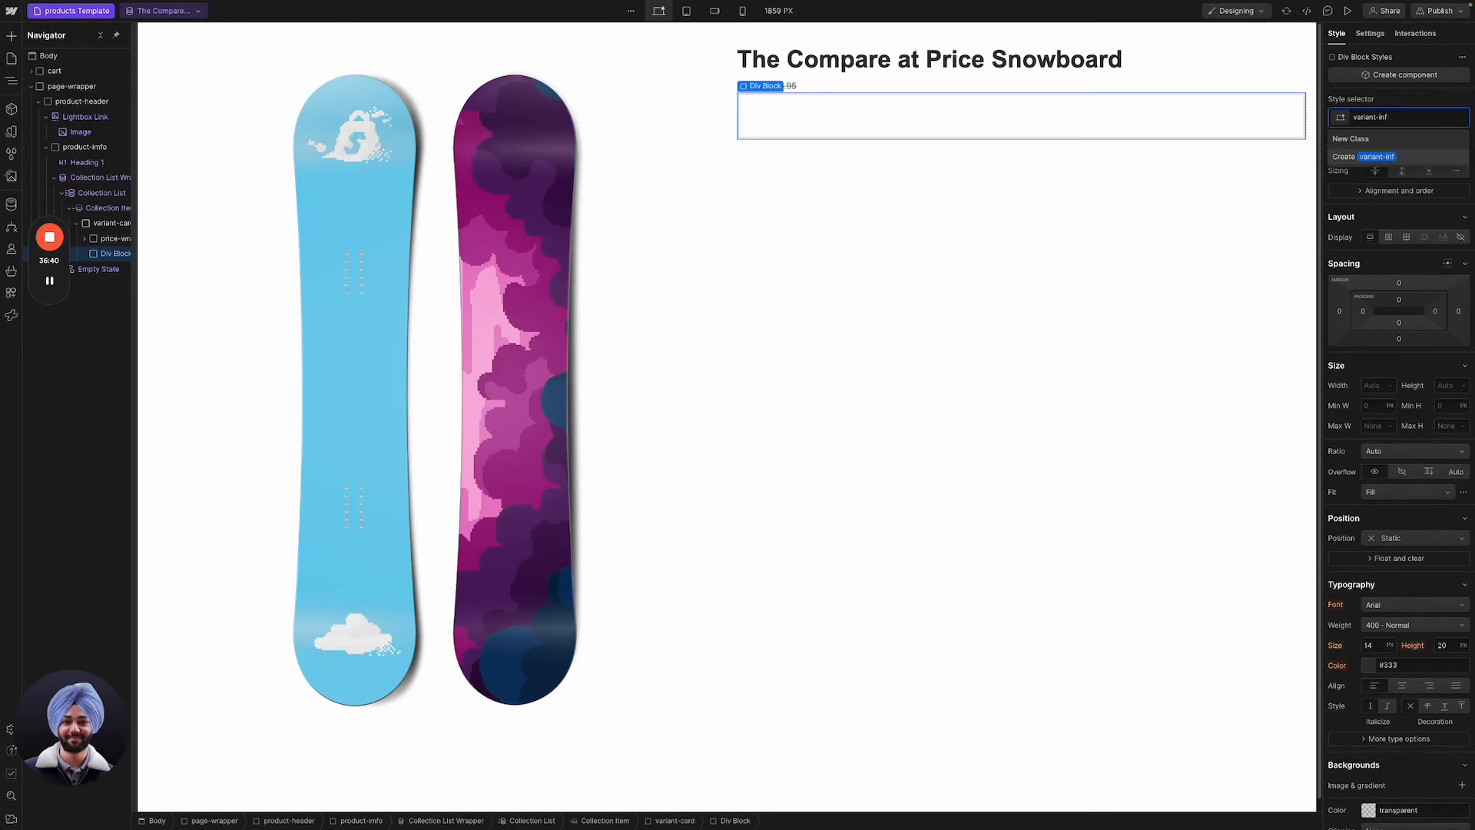
{"action": "key", "text": "BackSpace"}
{"action": "type", "text": "action"}
{"action": "key", "text": "Return"}
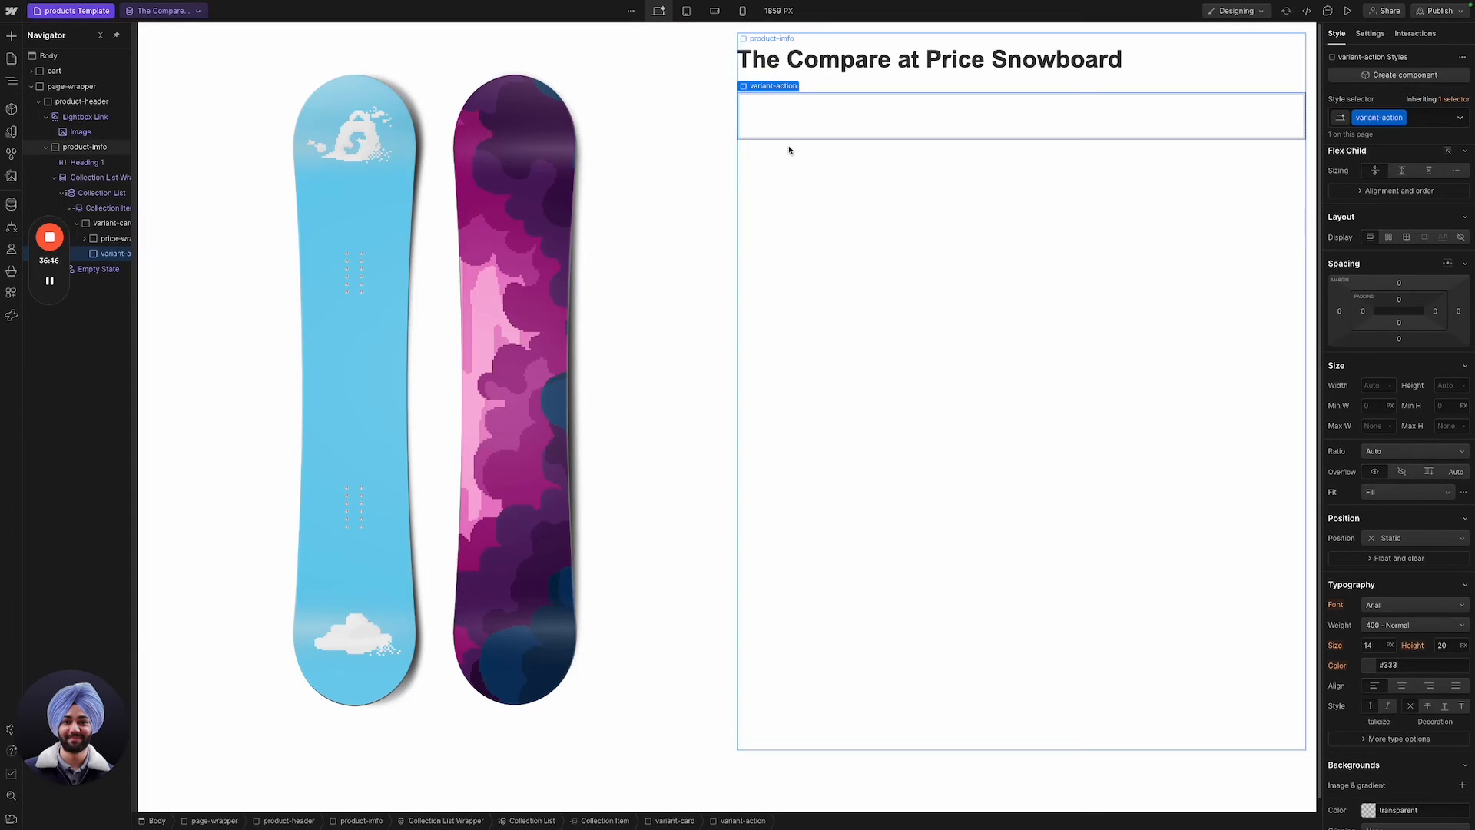
Add a div block inside variant-action and look up the existing quantity classes for it.
{"action": "key", "text": "ctrl+k"}
{"action": "type", "text": "div"}
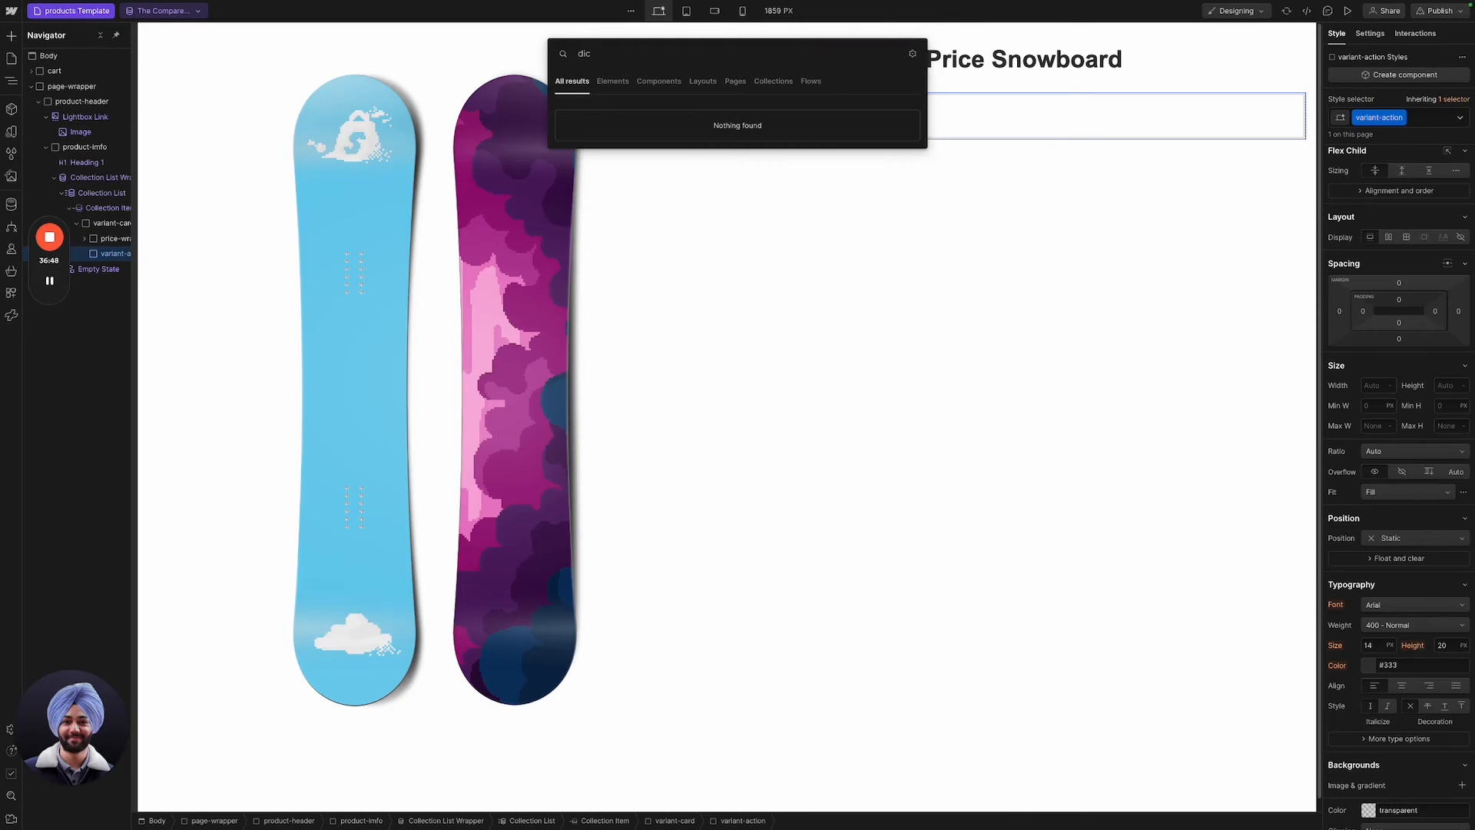
{"action": "key", "text": "Return"}
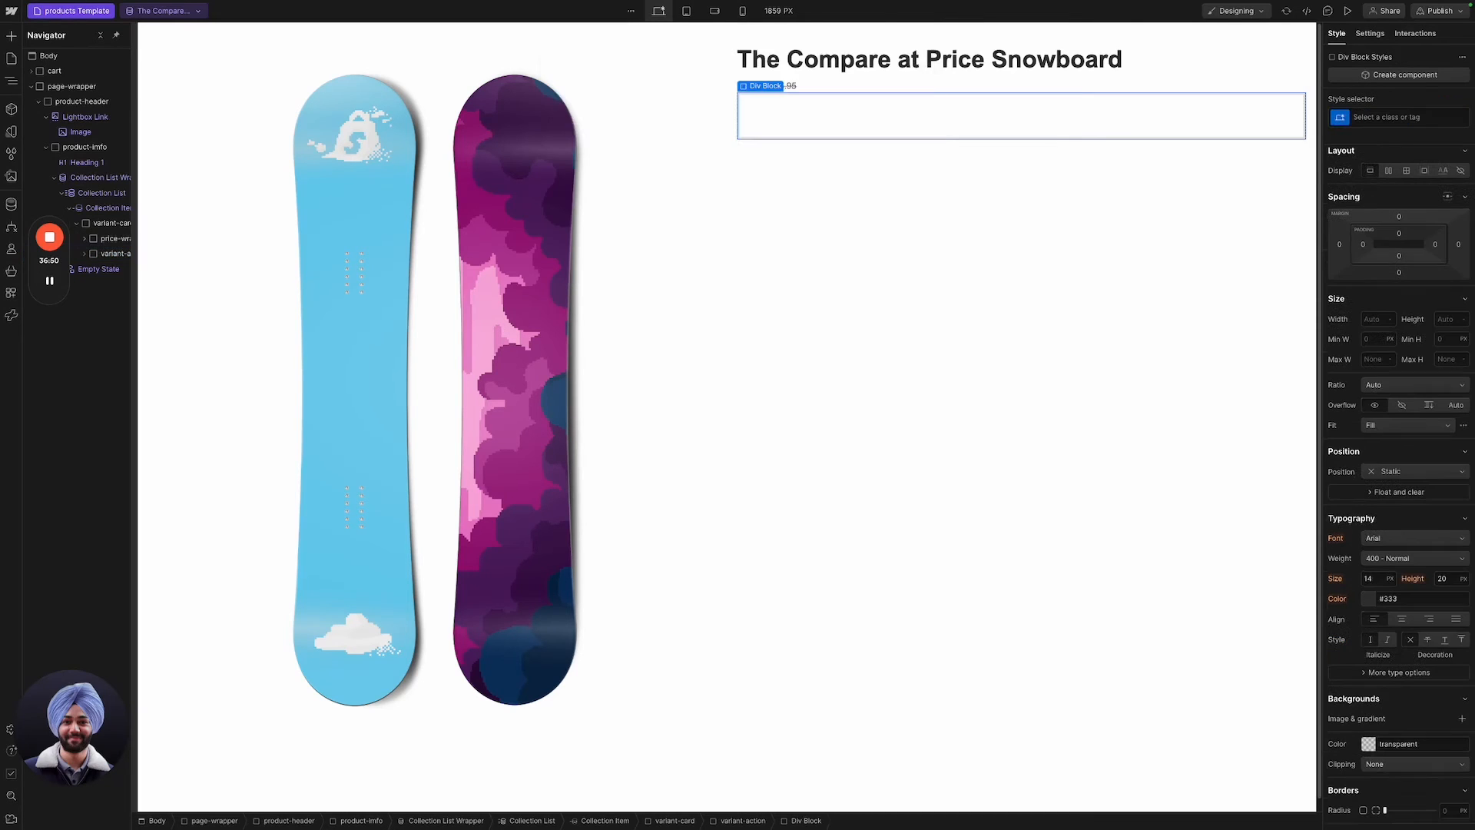
{"action": "key", "text": "ctrl+Return"}
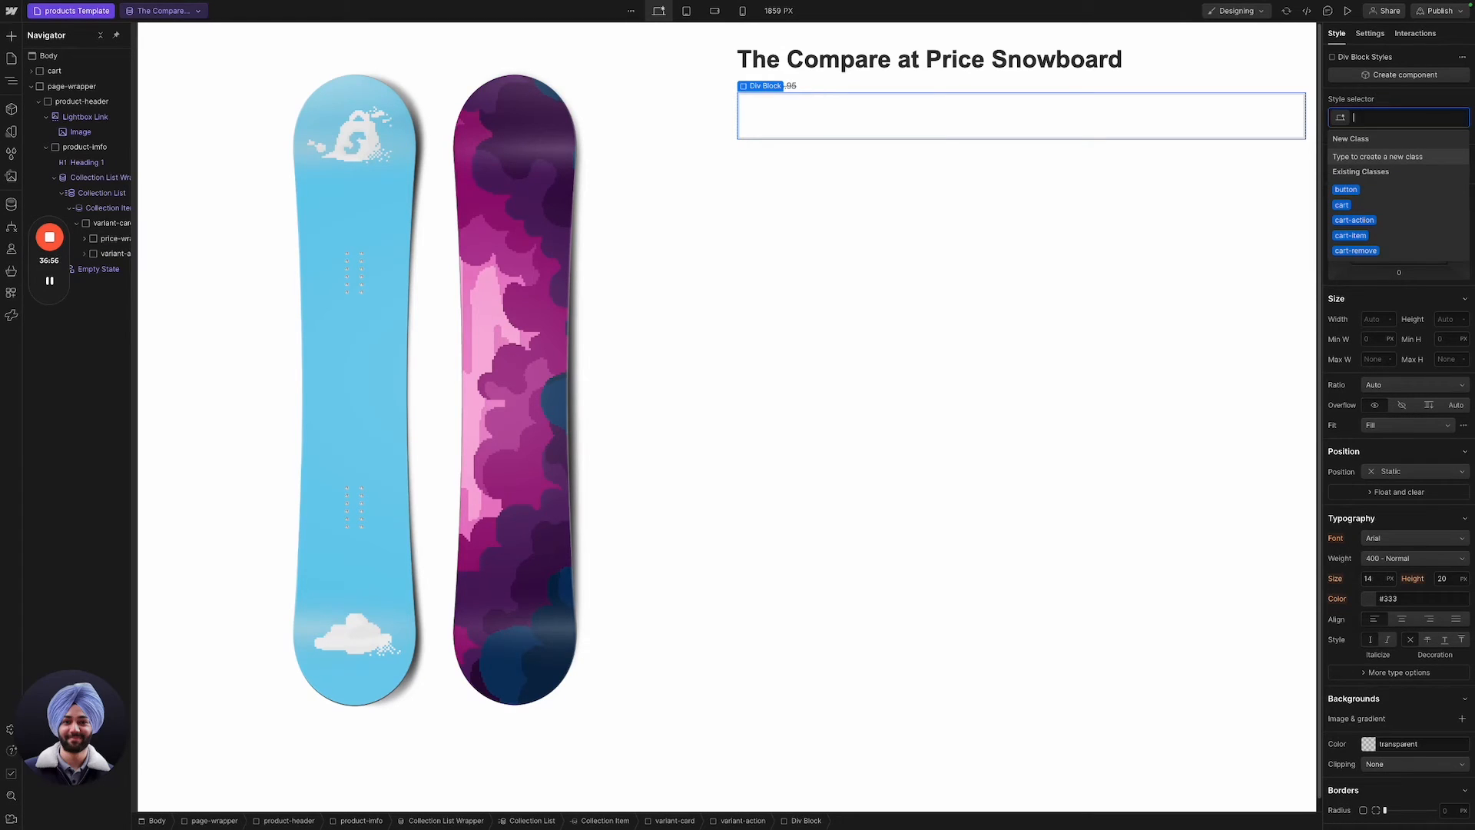
{"action": "type", "text": "quantit"}
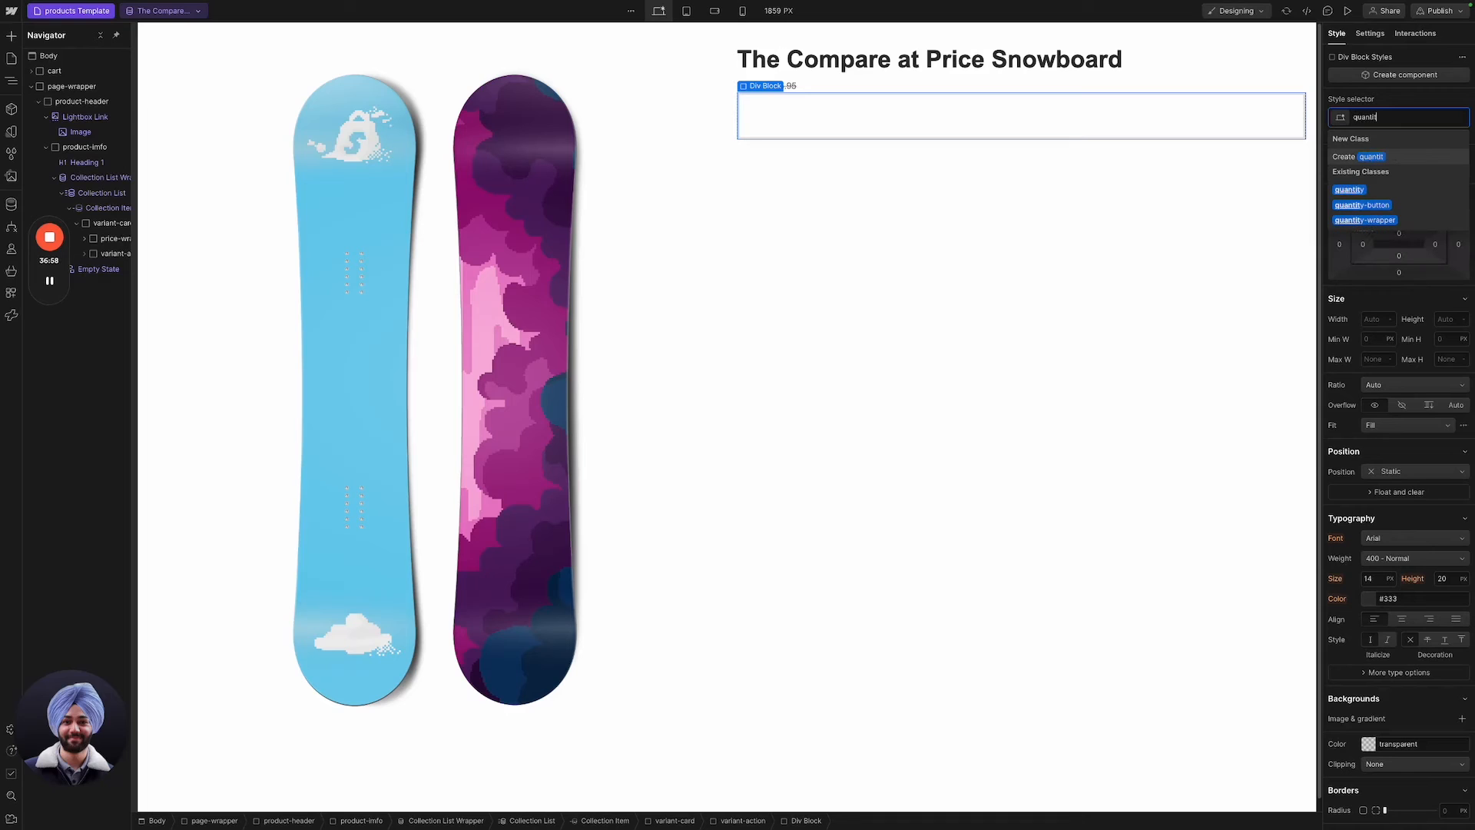
{"action": "key", "text": "Escape"}
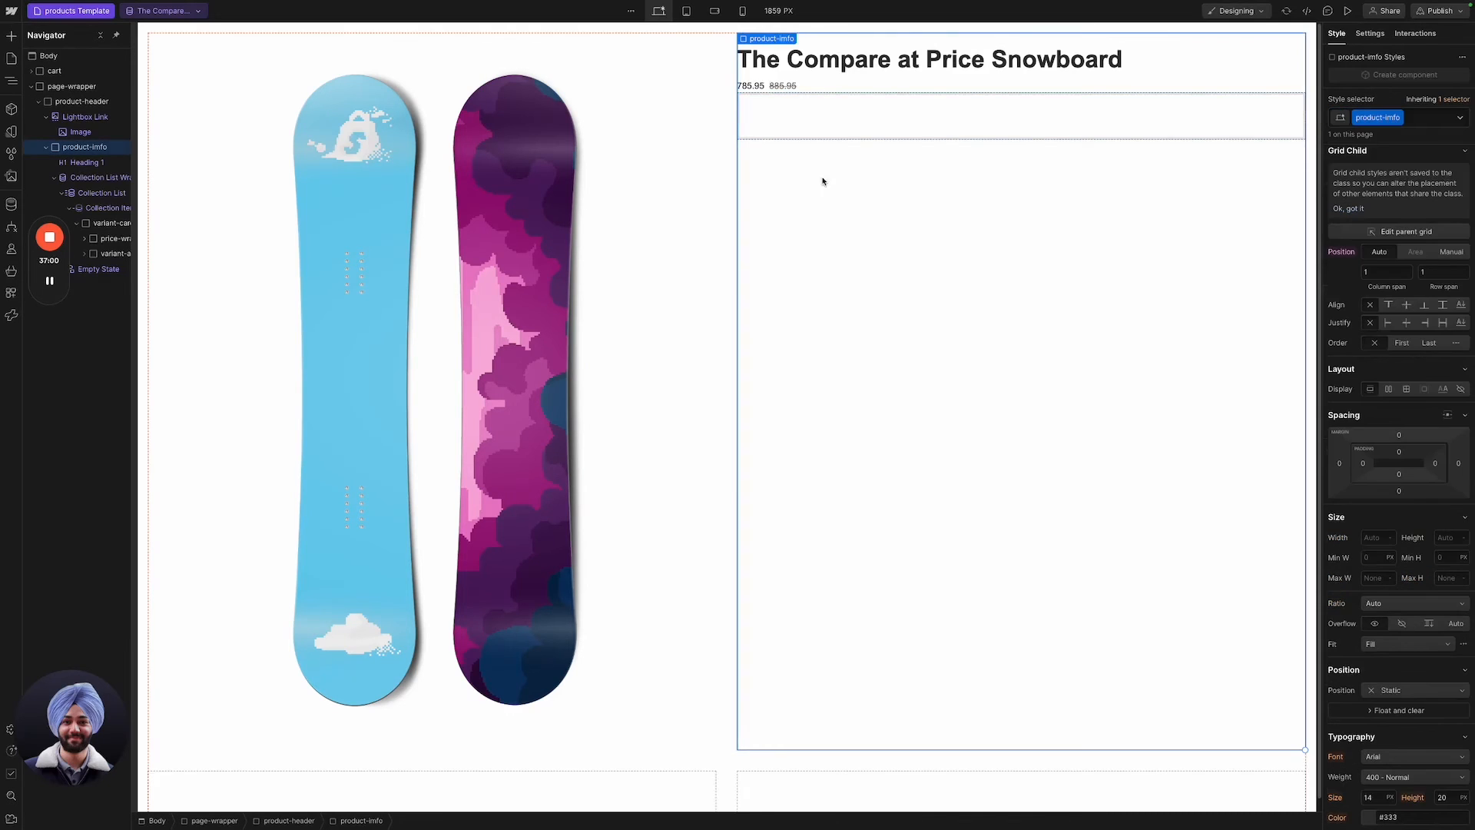
Show the hidden cart element on the canvas by setting its display to flex.
{"action": "left_click", "coordinate": [83, 72]}
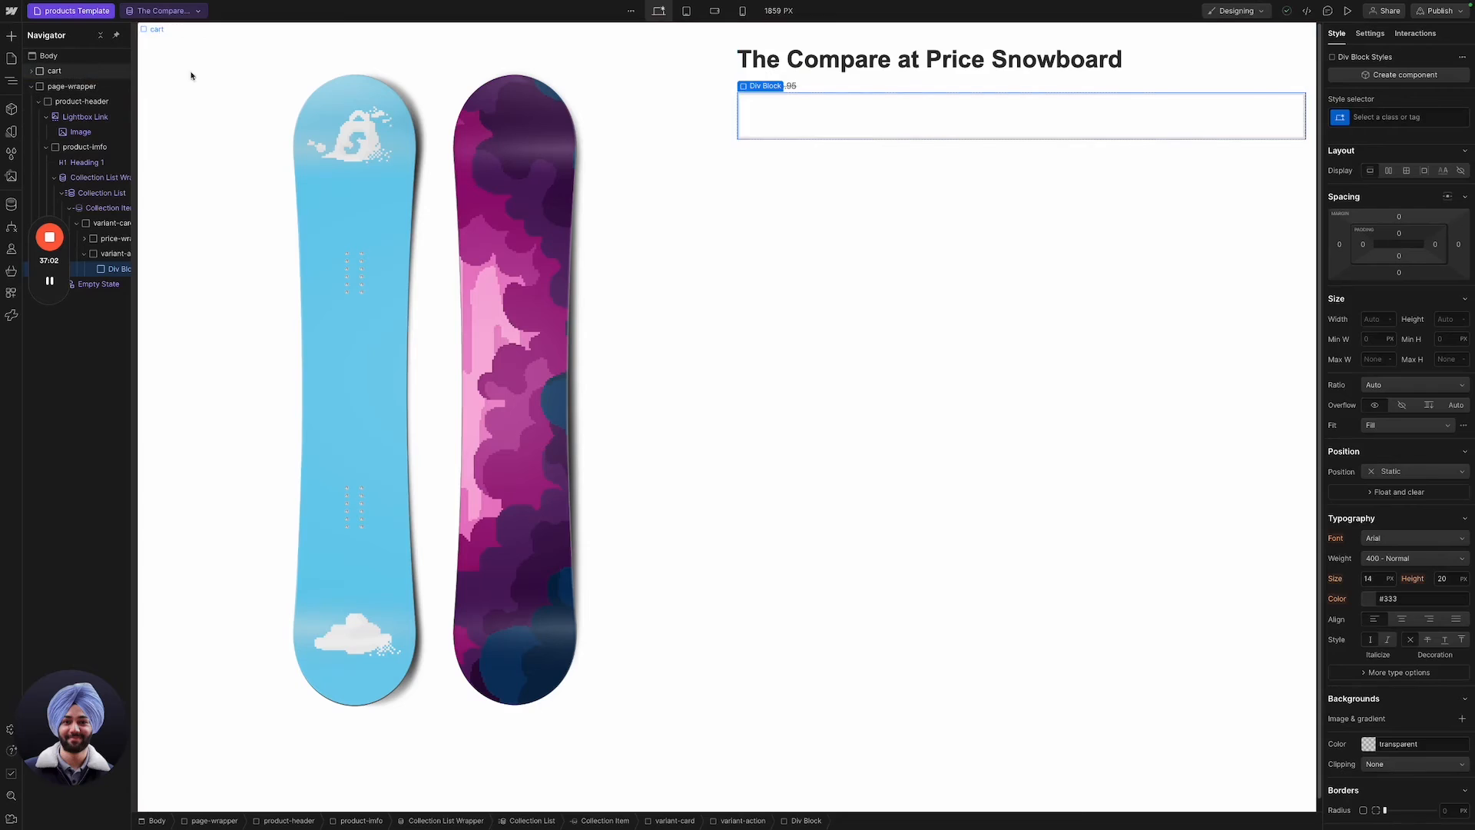
{"action": "left_click", "coordinate": [1389, 179]}
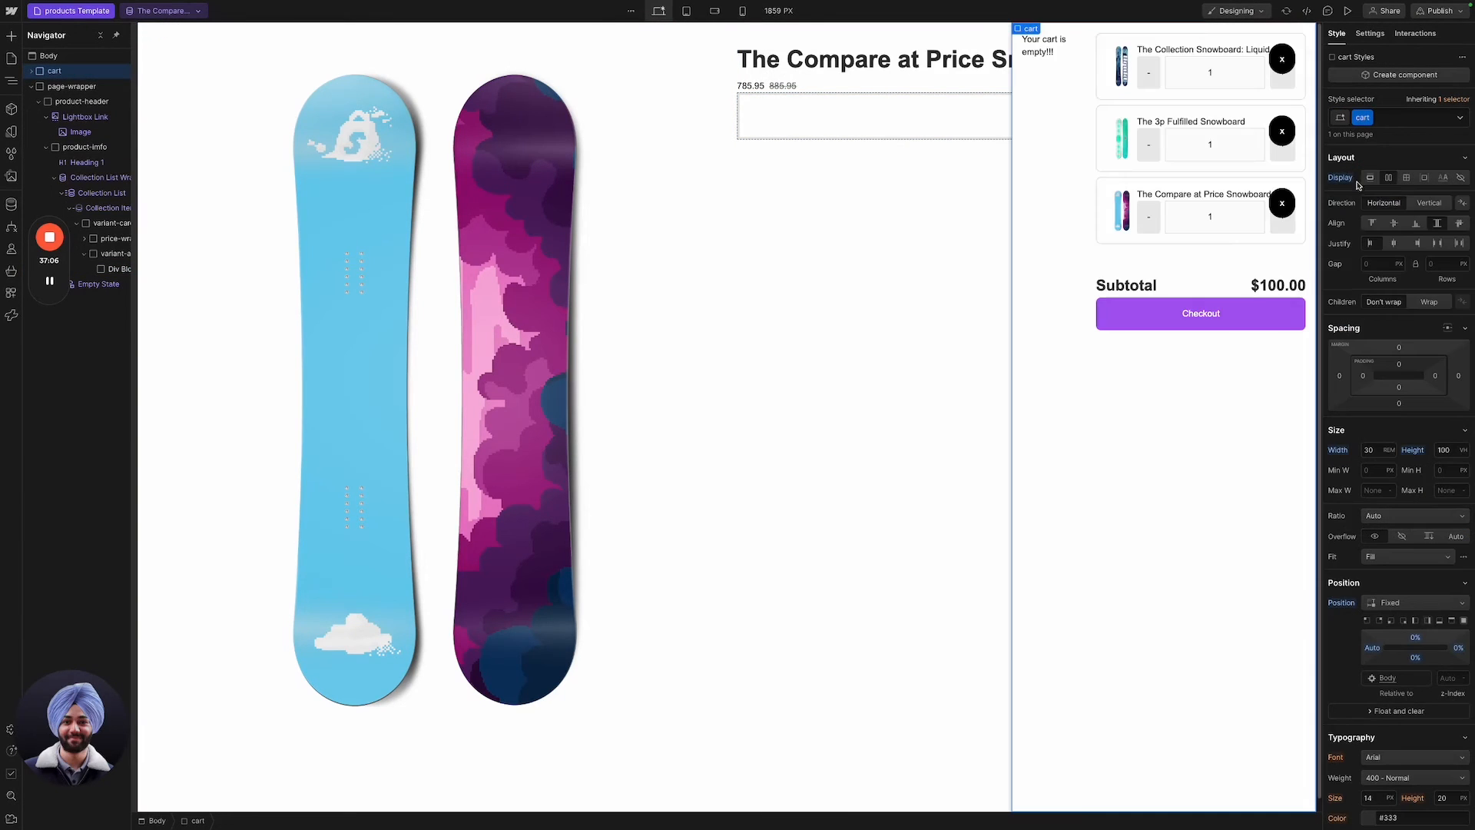
Copy the quantity-wrapper from the cart item and set the cart's display to none.
{"action": "left_click", "coordinate": [1164, 157]}
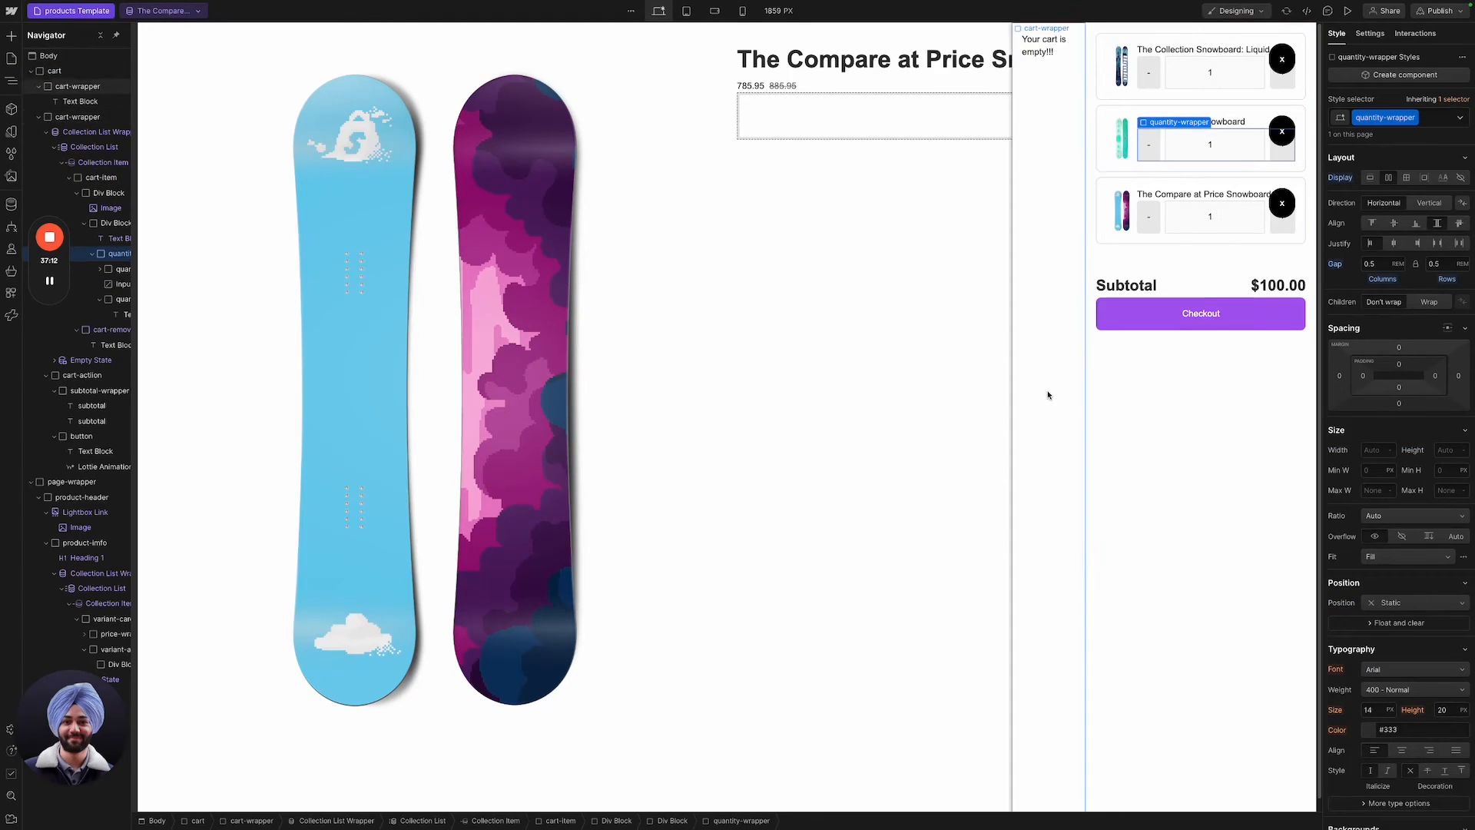
{"action": "left_click", "coordinate": [65, 73]}
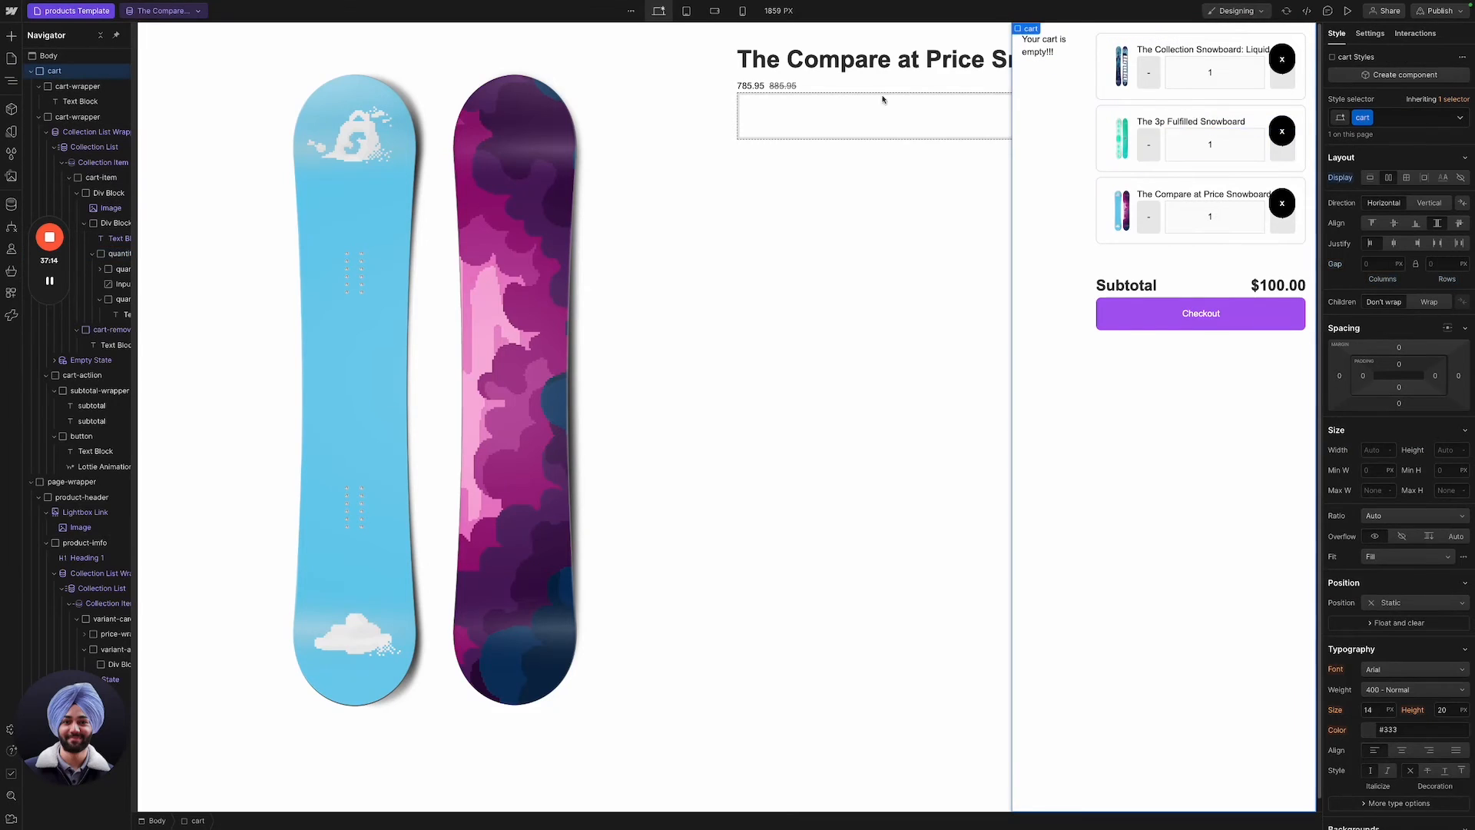
{"action": "left_click", "coordinate": [1460, 178]}
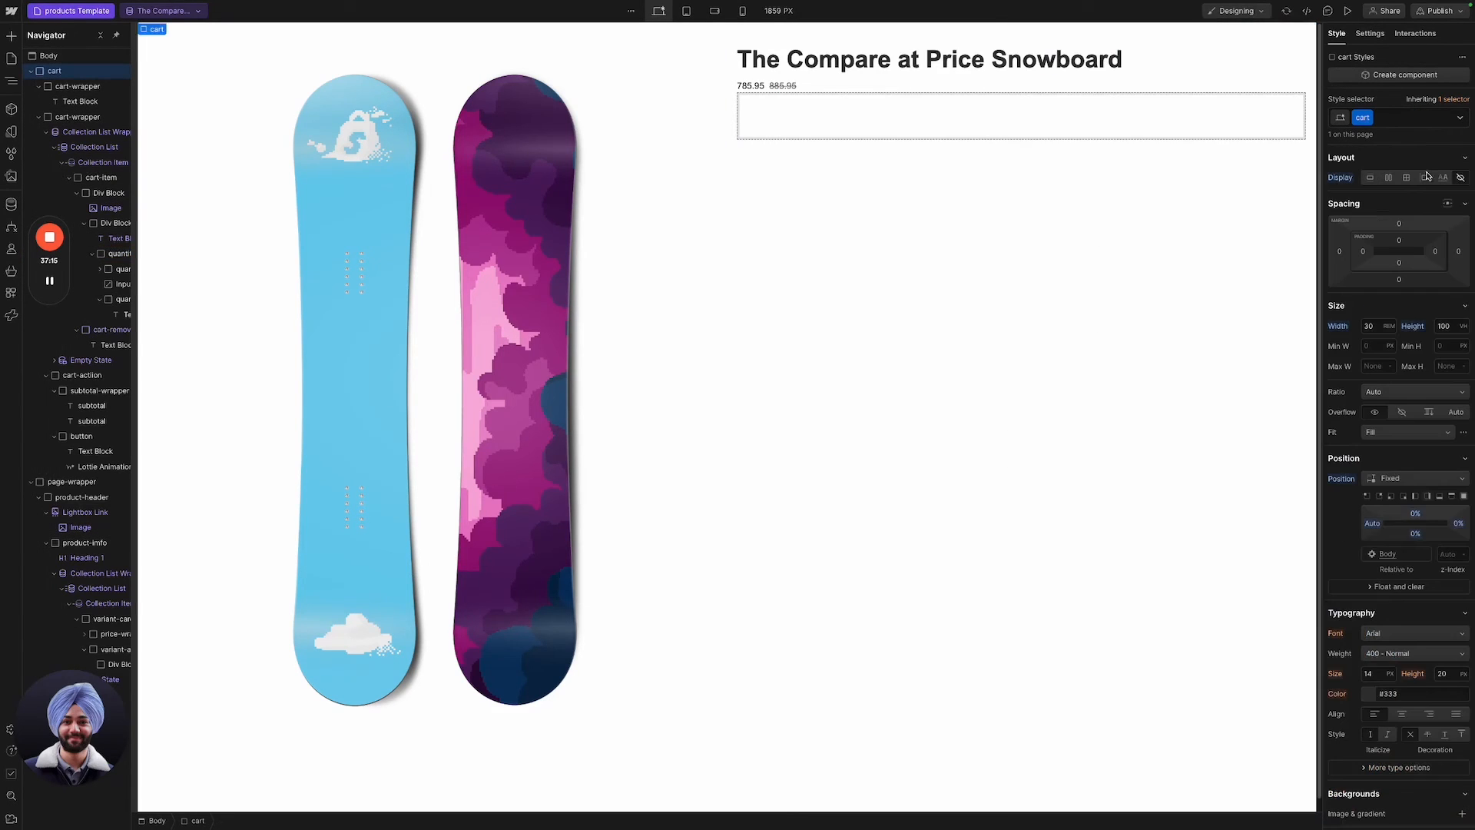
Paste the quantity-wrapper into variant-action and move it above the empty div block.
{"action": "left_click", "coordinate": [885, 115]}
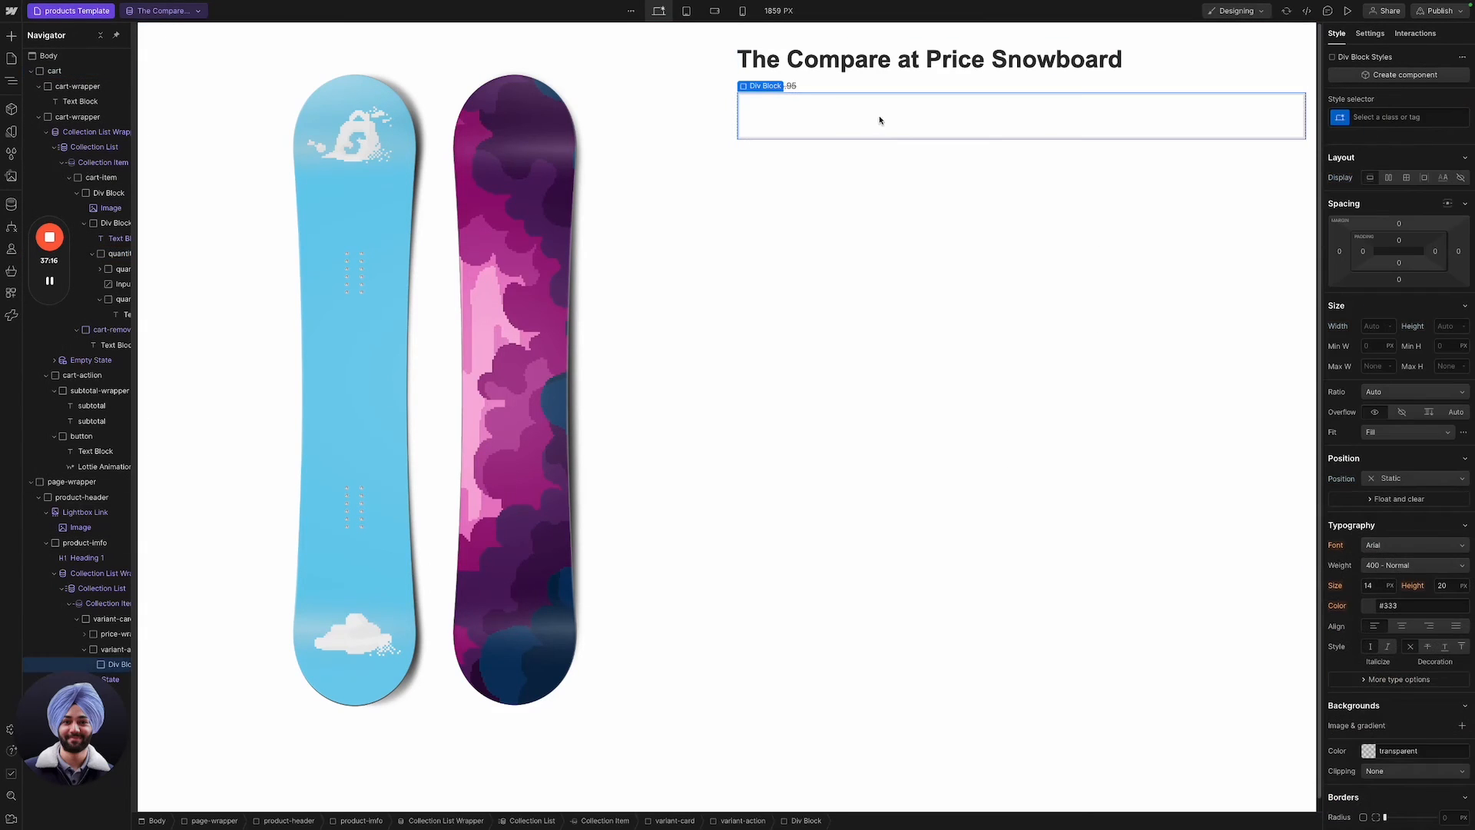
{"action": "left_click", "coordinate": [116, 649]}
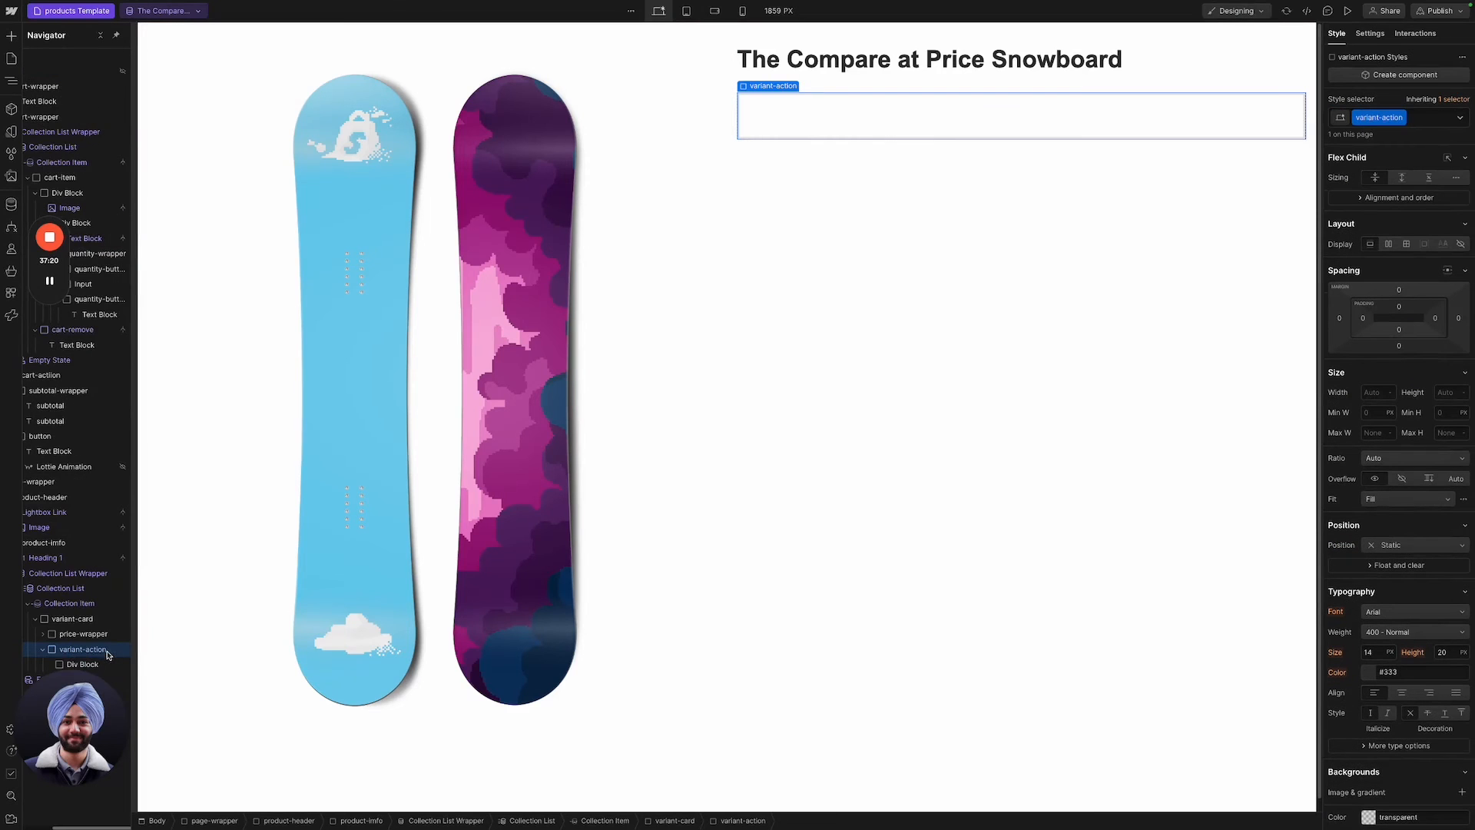
{"action": "left_click", "coordinate": [836, 109]}
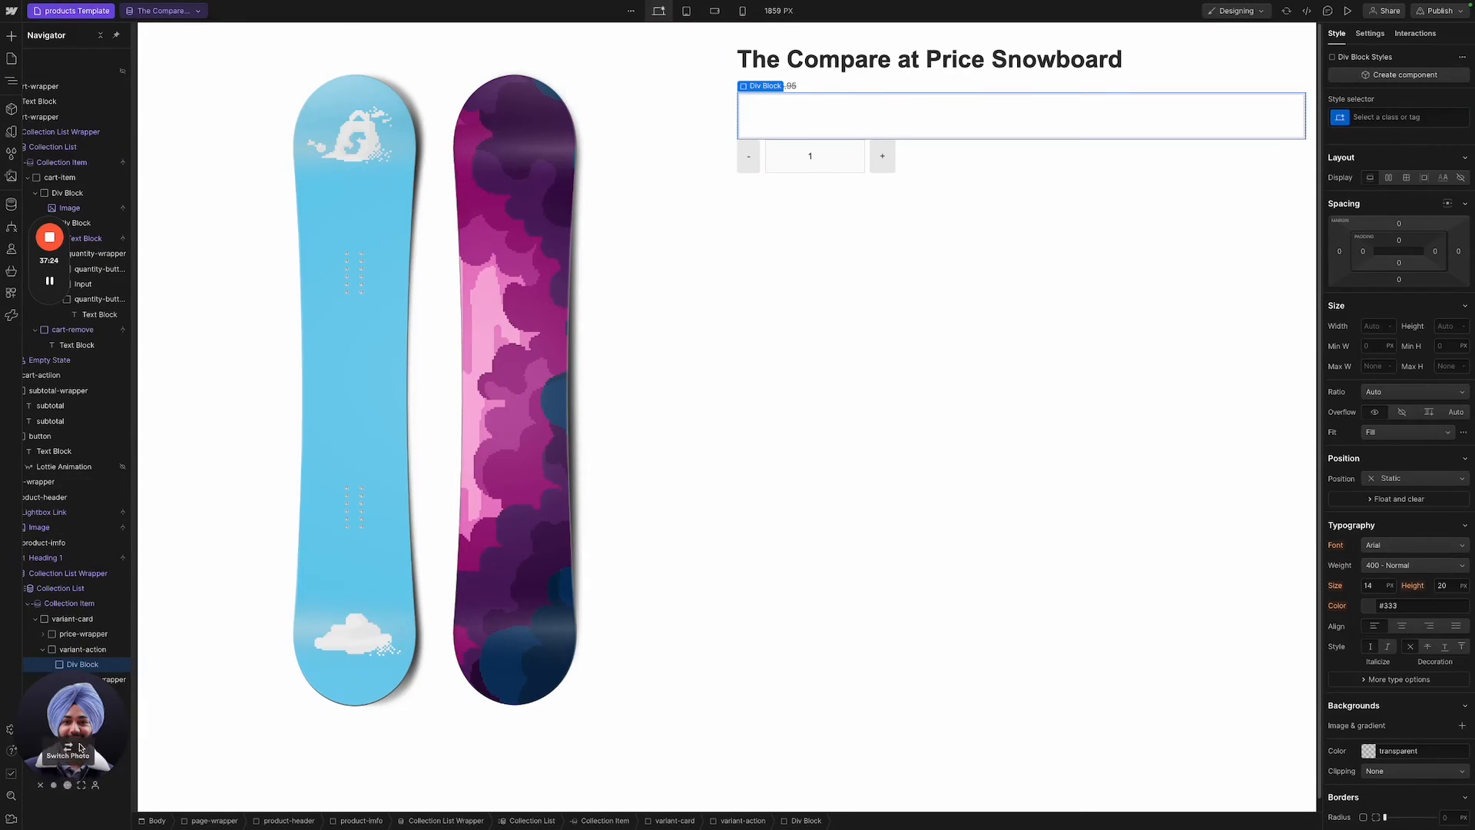
{"action": "left_click_drag", "start_coordinate": [89, 739], "coordinate": [89, 535]}
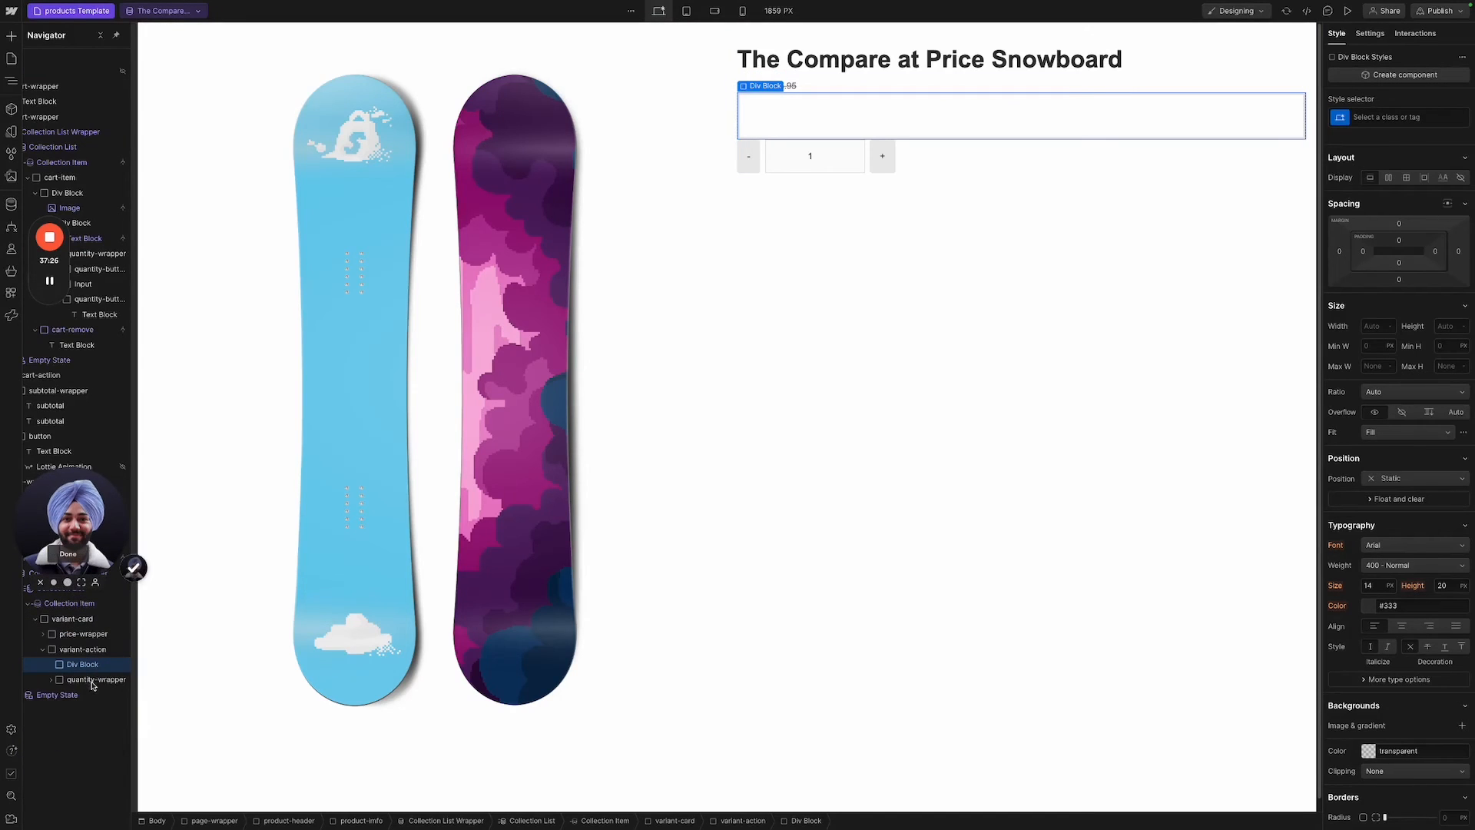
{"action": "left_click", "coordinate": [87, 681]}
{"action": "left_click_drag", "start_coordinate": [86, 682], "coordinate": [85, 661]}
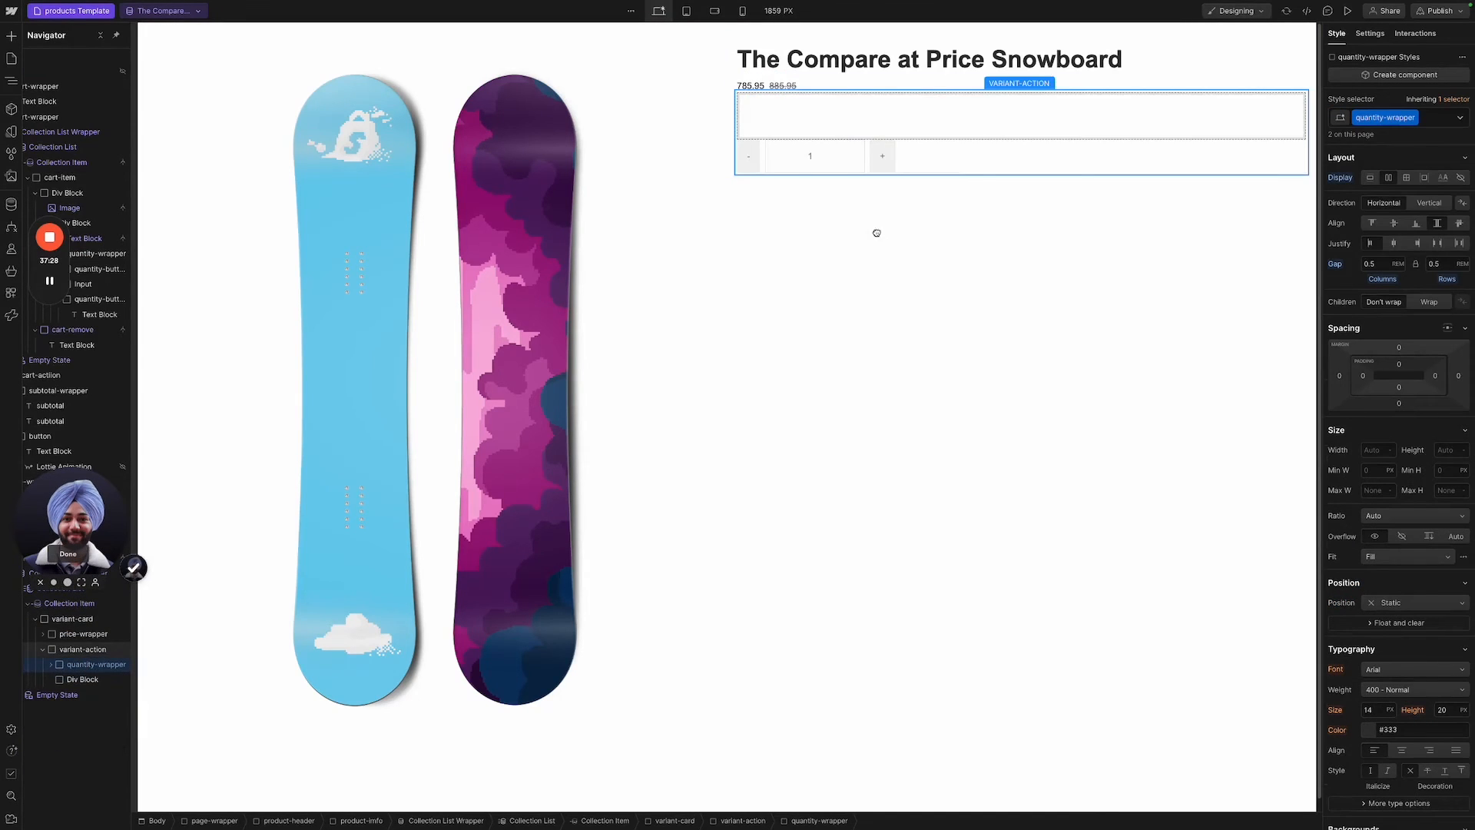
Remove the itemquantityminus attribute from the pasted minus button and set the quantity input's looop attribute to quantity.
{"action": "left_click", "coordinate": [751, 122]}
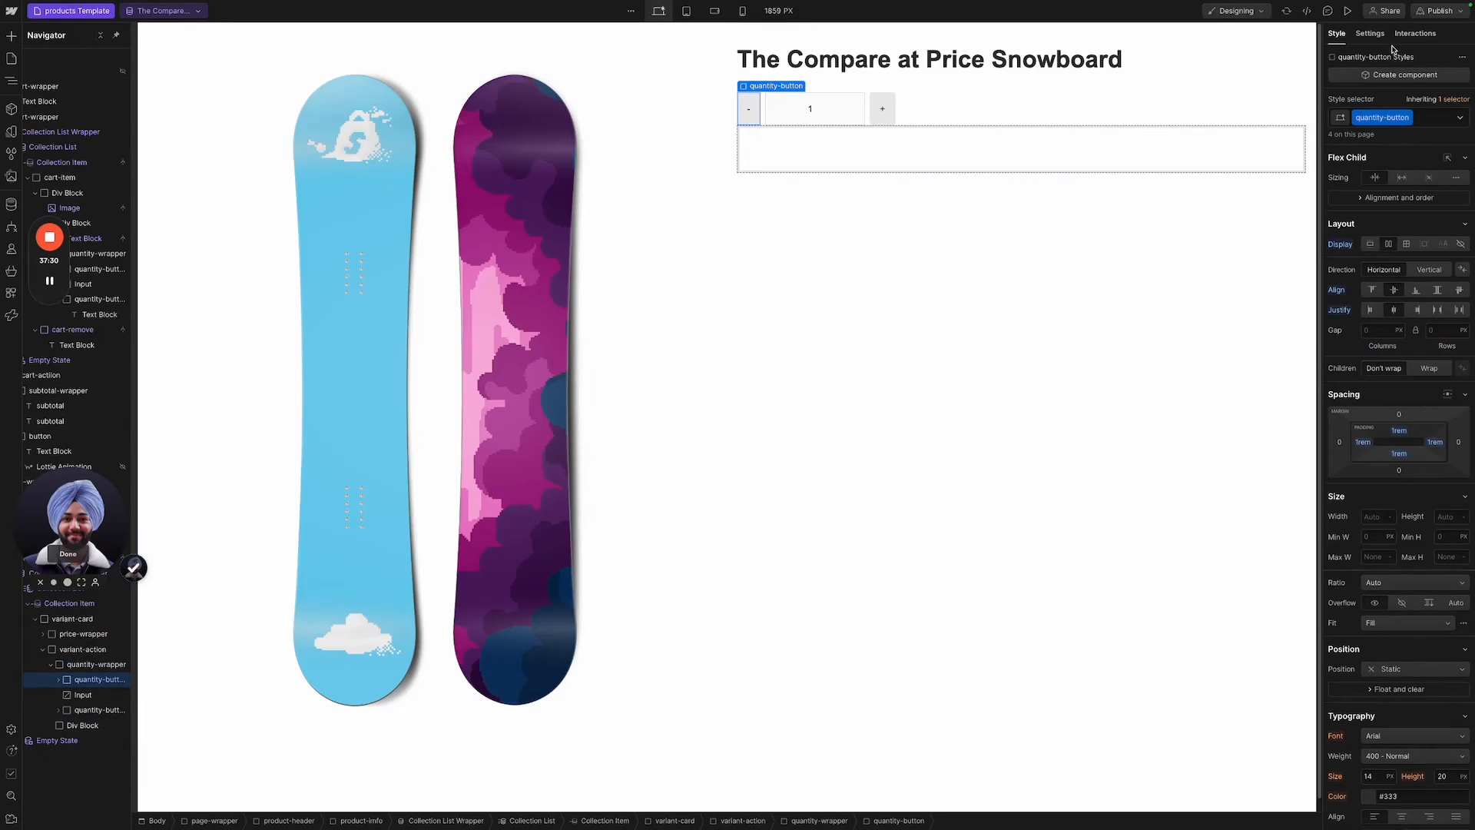
{"action": "left_click", "coordinate": [1369, 34]}
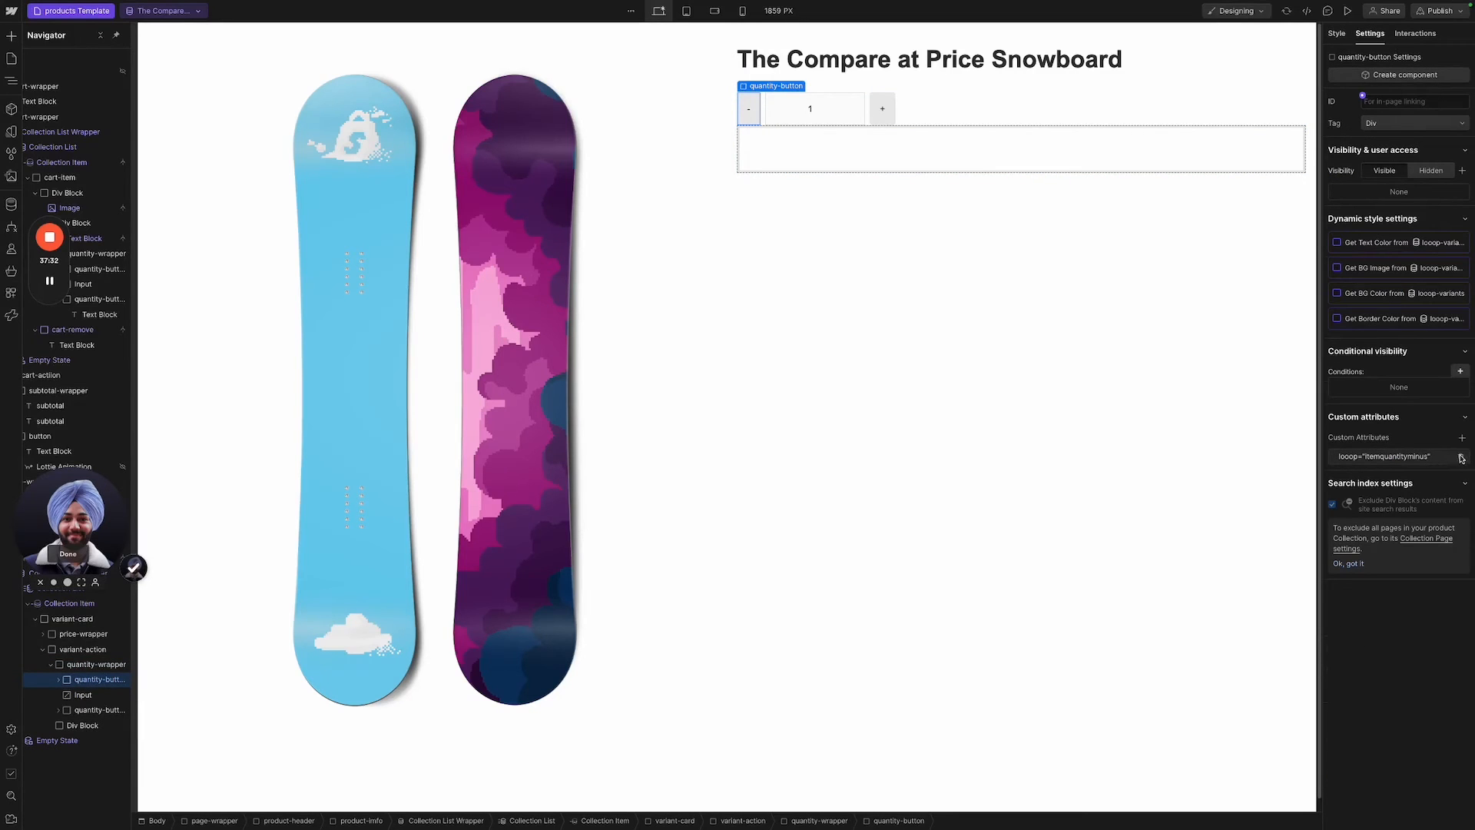
{"action": "left_click", "coordinate": [814, 108]}
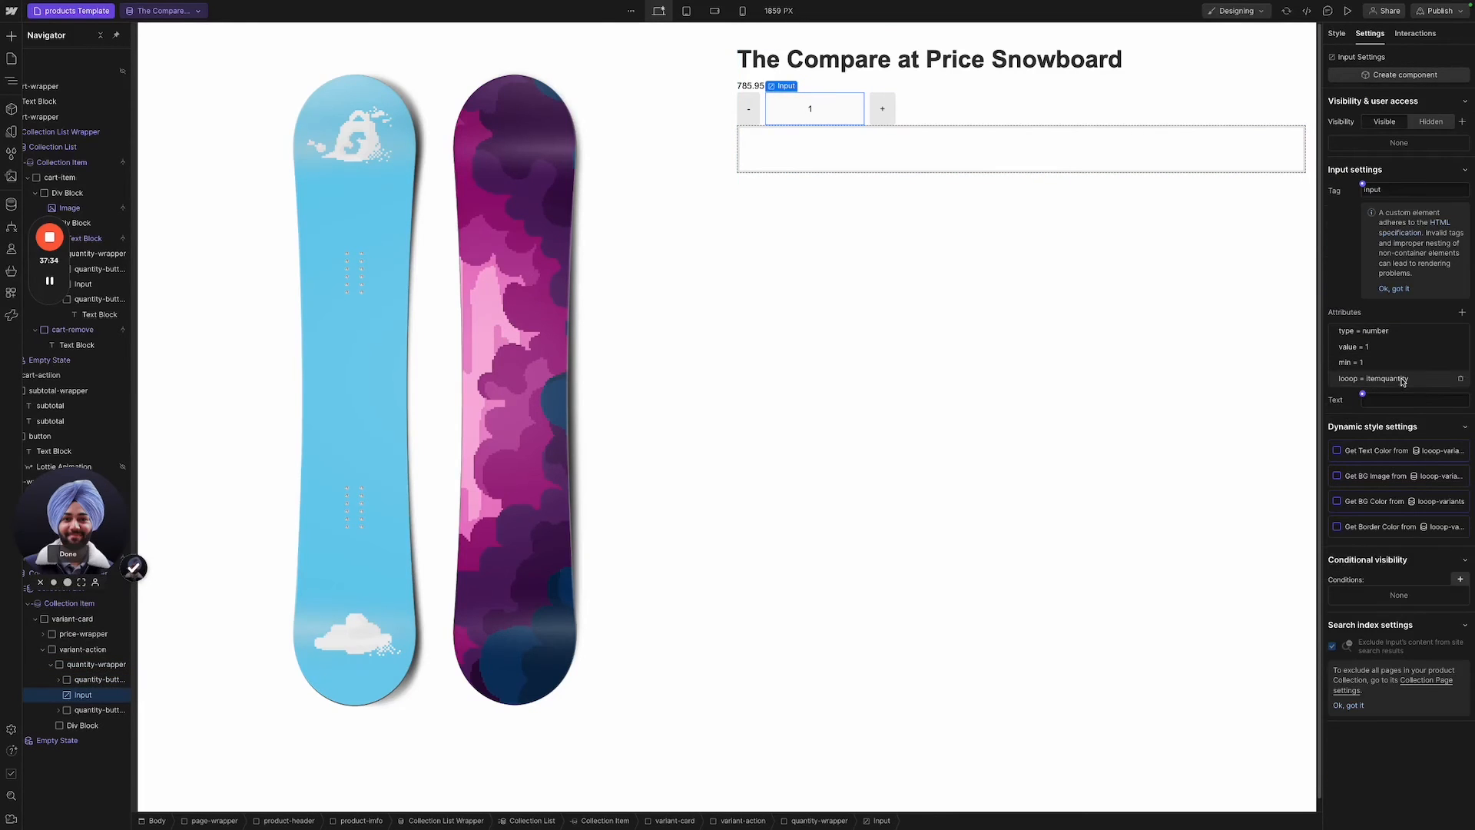
{"action": "left_click", "coordinate": [1404, 381]}
{"action": "left_click", "coordinate": [1381, 424]}
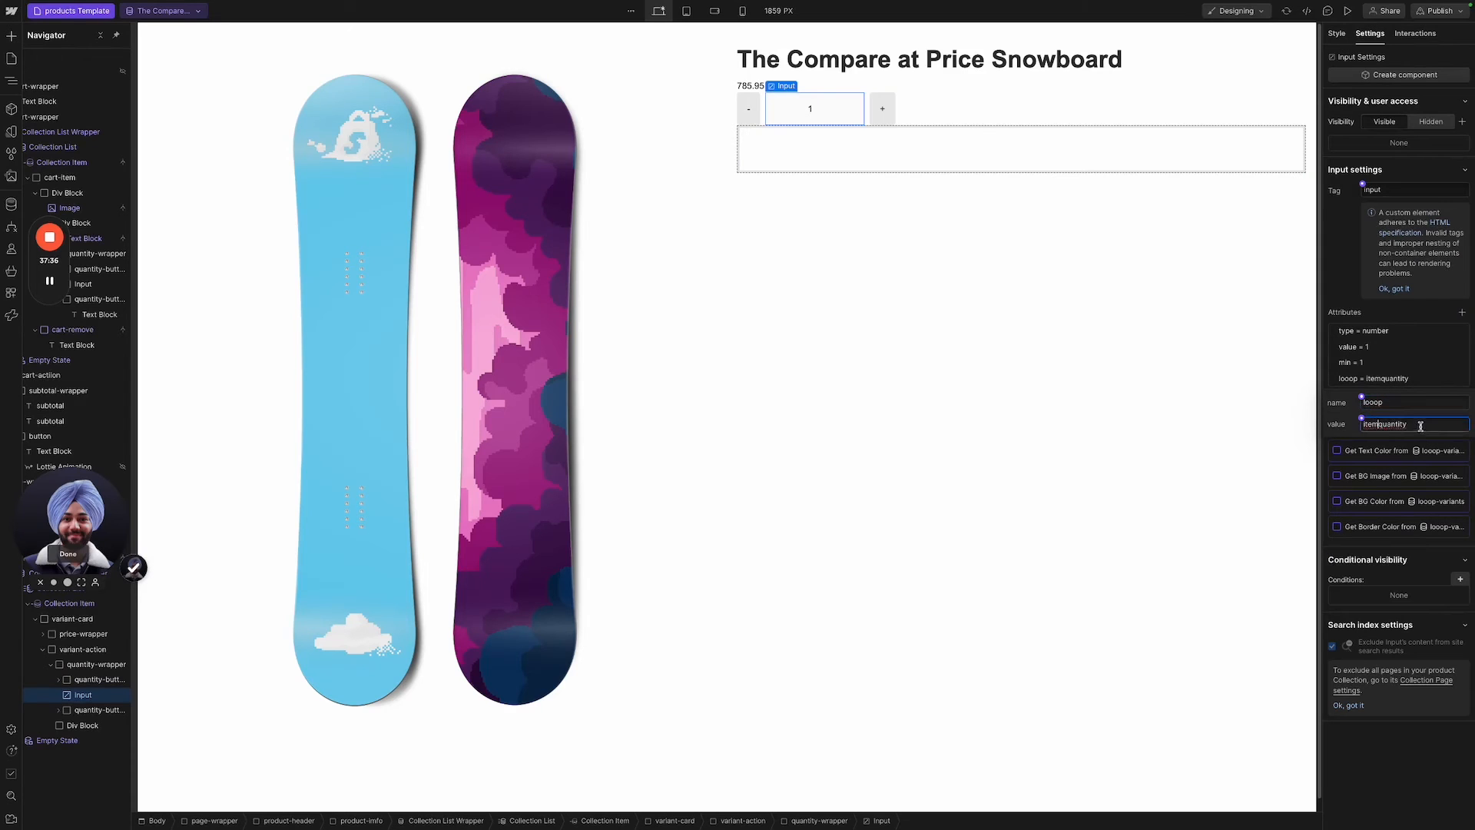
{"action": "key", "text": "BackSpace"}
{"action": "key", "text": "BackSpace"}
{"action": "key", "text": "BackSpace"}
{"action": "key", "text": "BackSpace"}
{"action": "key", "text": "Return"}
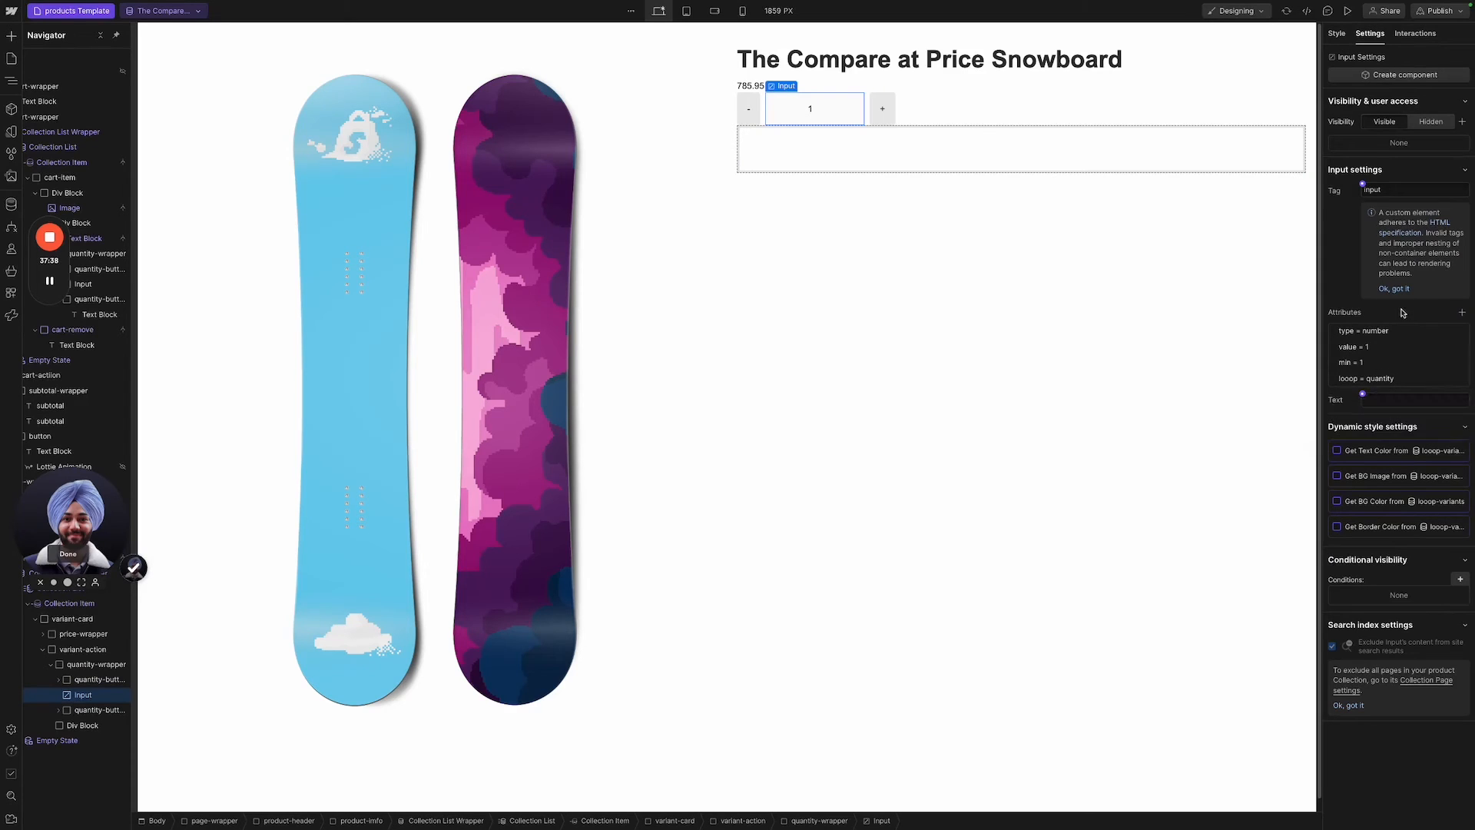
Remove the looop="itemquantityplus" custom attribute from the pasted plus button.
{"action": "left_click", "coordinate": [889, 121]}
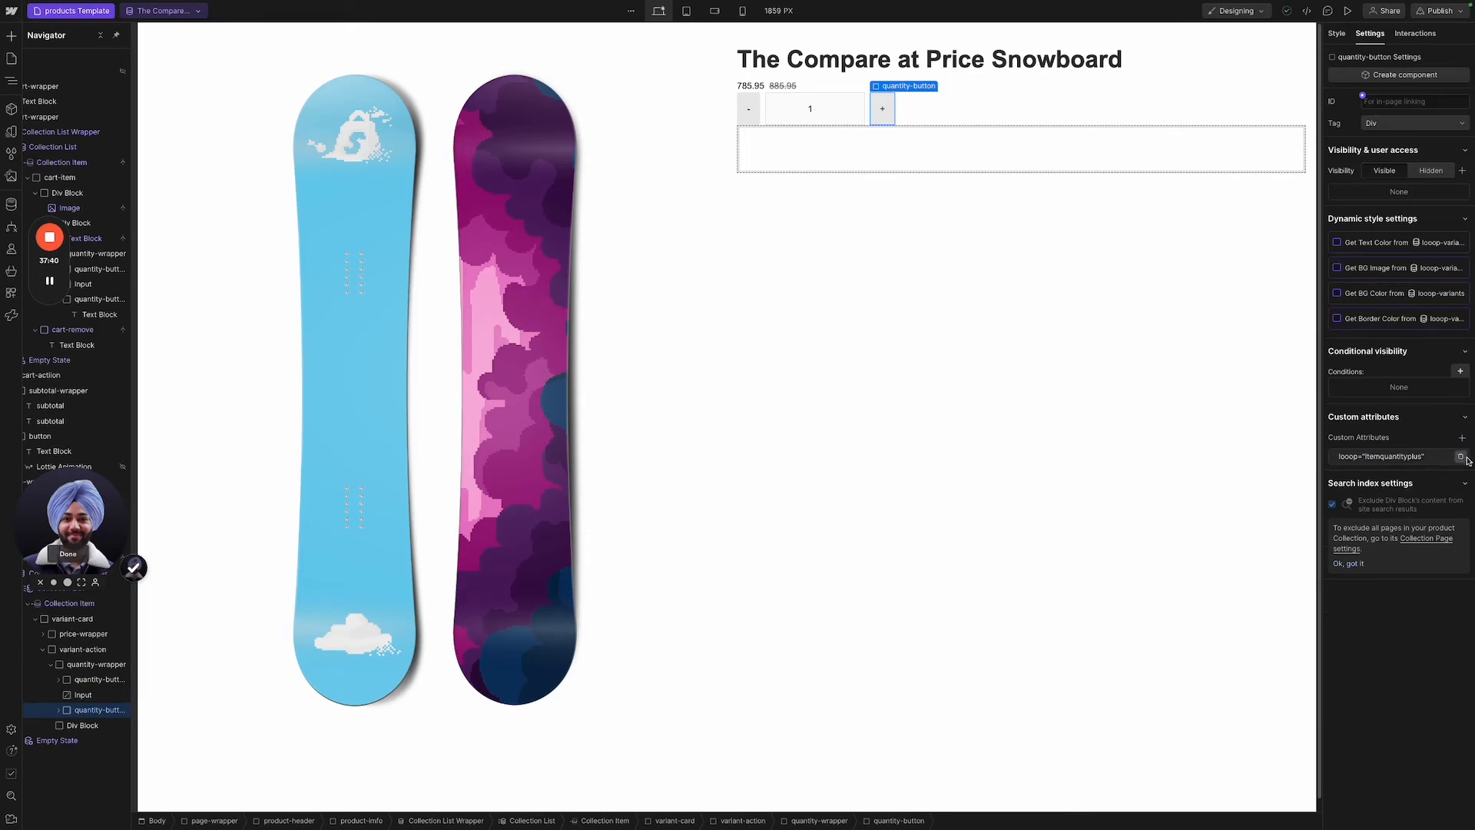
{"action": "left_click", "coordinate": [883, 157]}
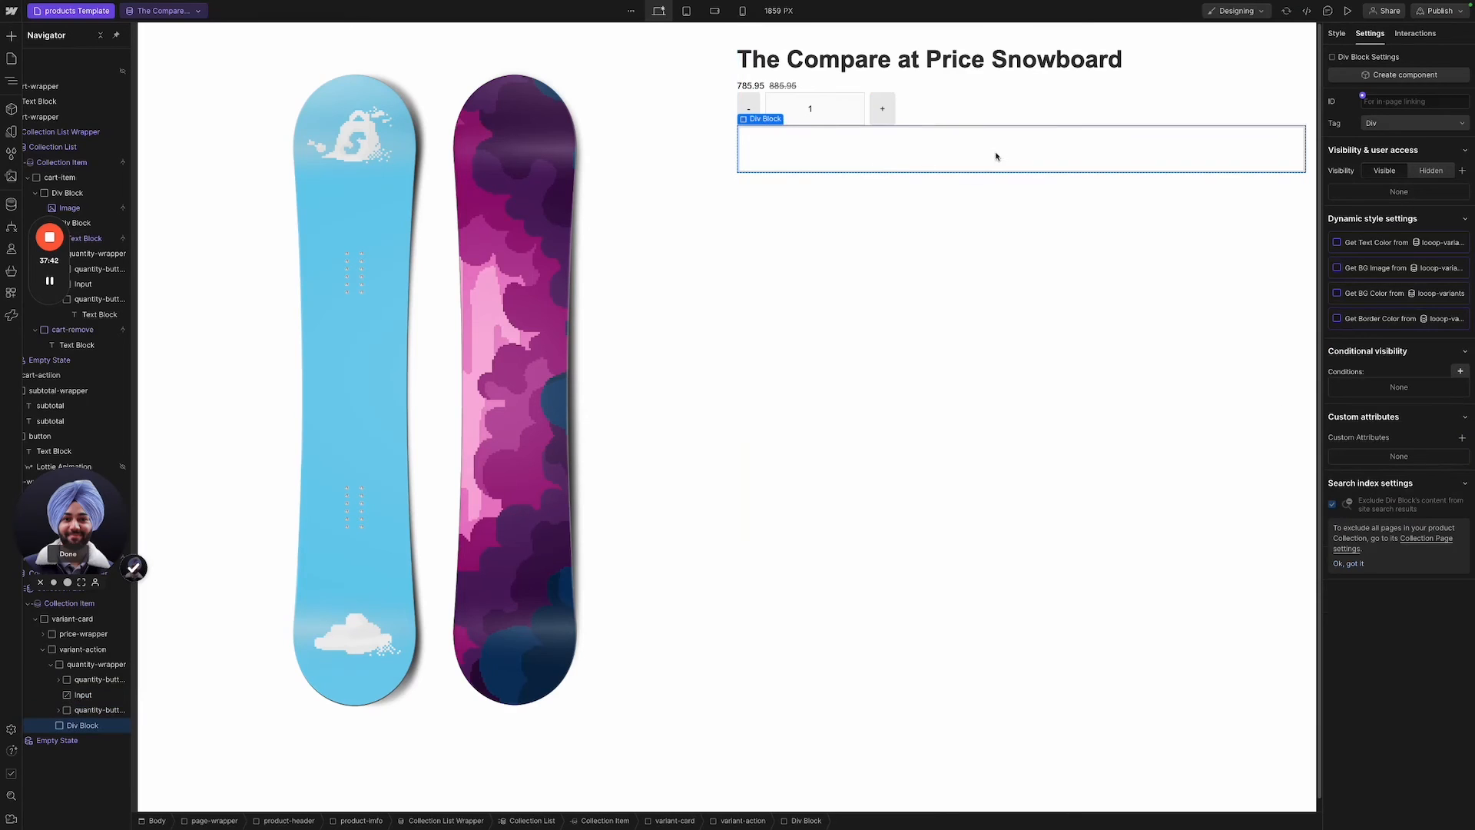
{"action": "left_click", "coordinate": [953, 115]}
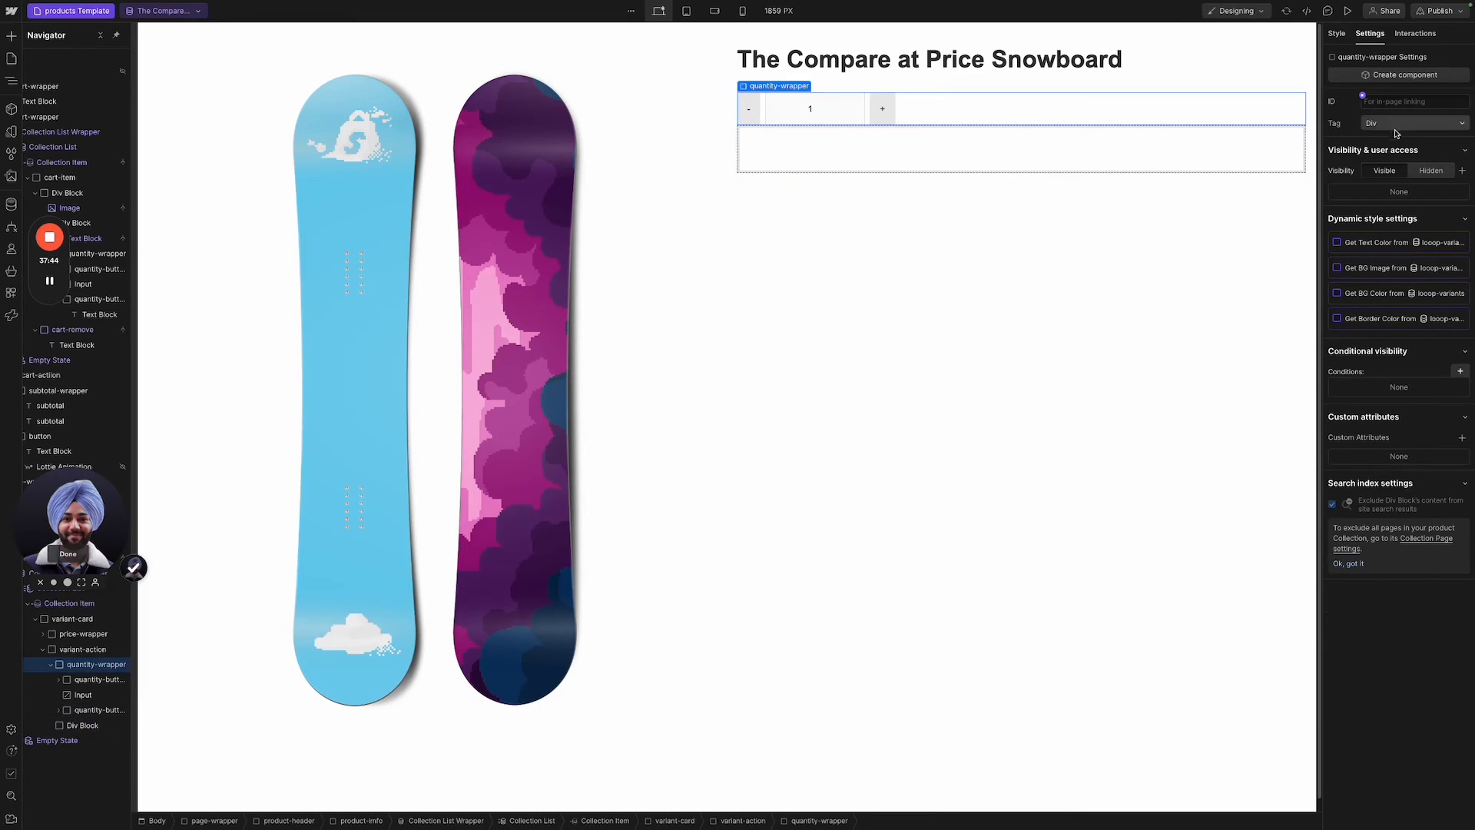
Apply the class button to the empty div block below the quantity-wrapper.
{"action": "key", "text": "s"}
{"action": "left_click", "coordinate": [1260, 153]}
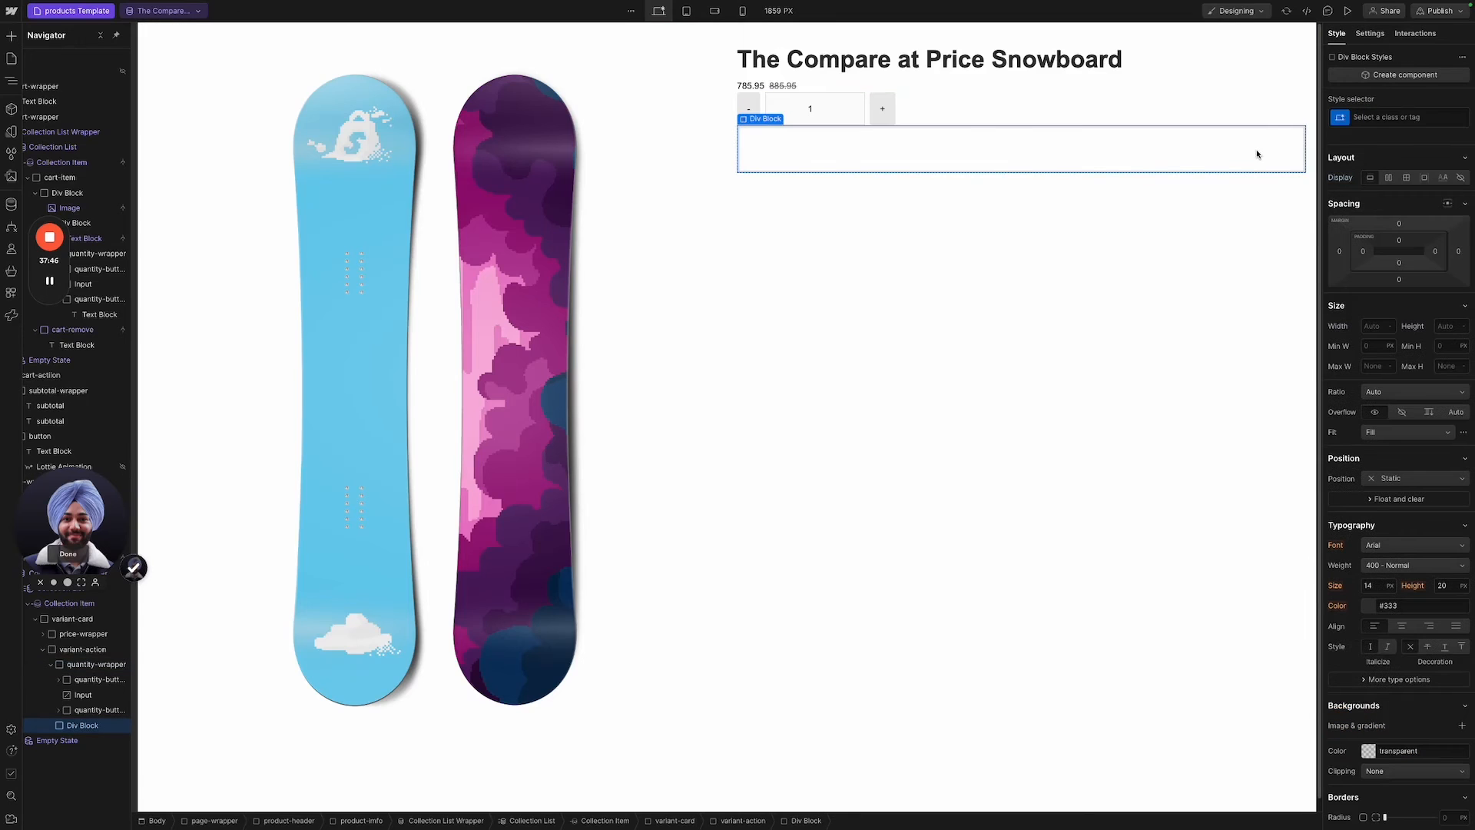
{"action": "key", "text": "ctrl+Return"}
{"action": "type", "text": "button"}
{"action": "key", "text": "Return"}
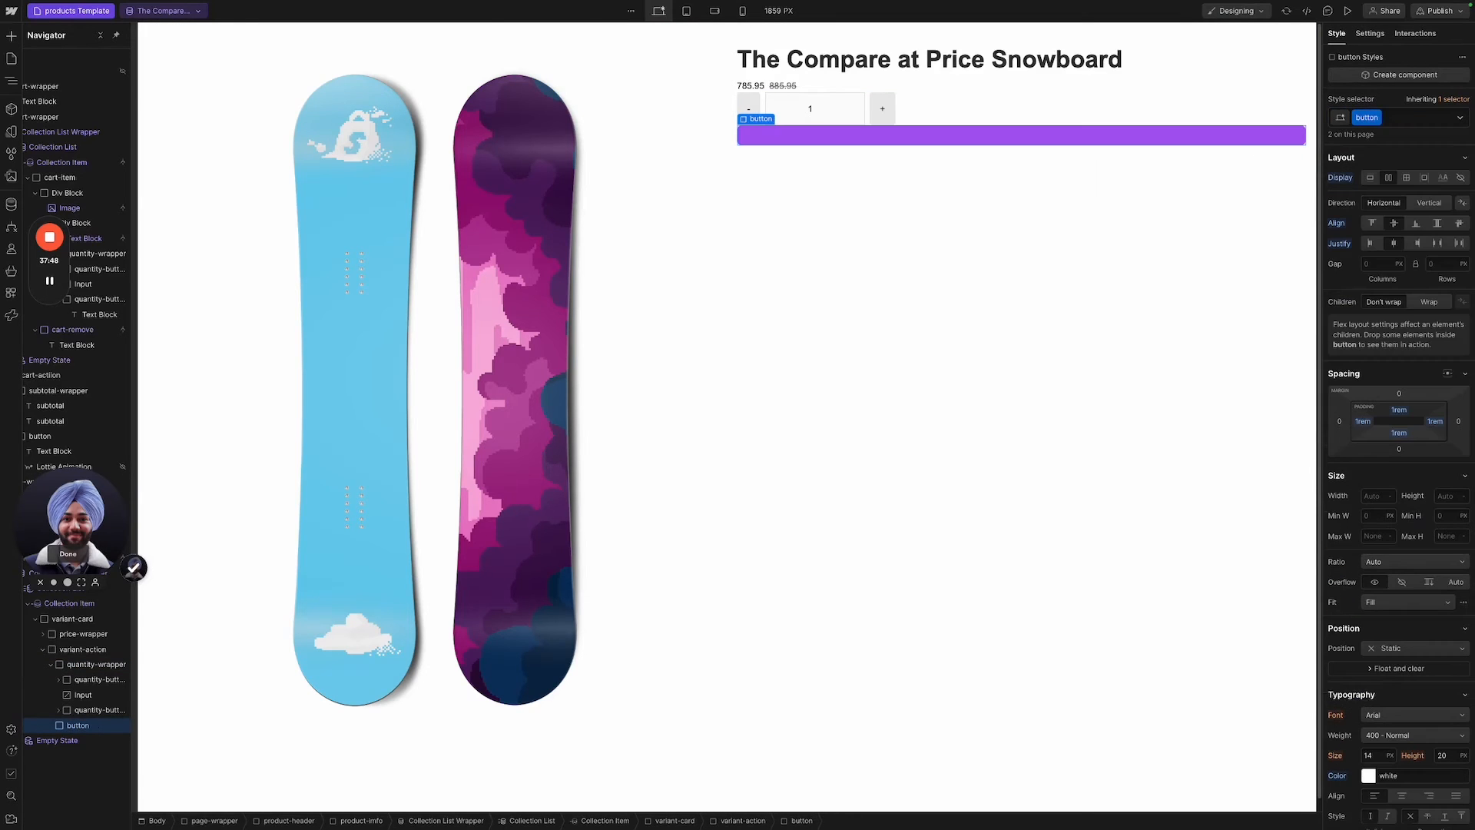
Add a text block inside the new button reading "Add to cart".
{"action": "key", "text": "ctrl+k"}
{"action": "type", "text": "tex"}
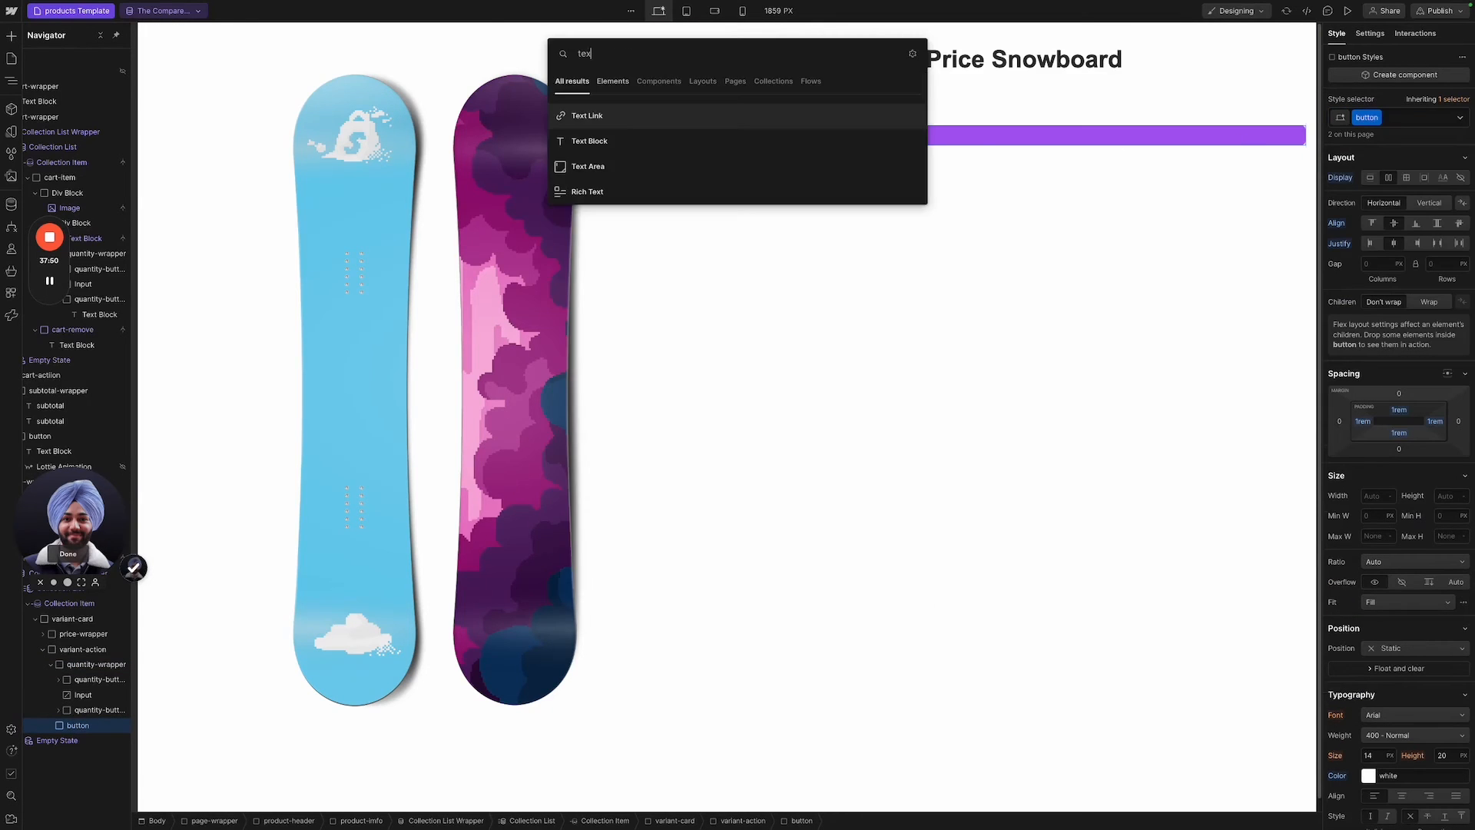
{"action": "key", "text": "Down"}
{"action": "key", "text": "Return"}
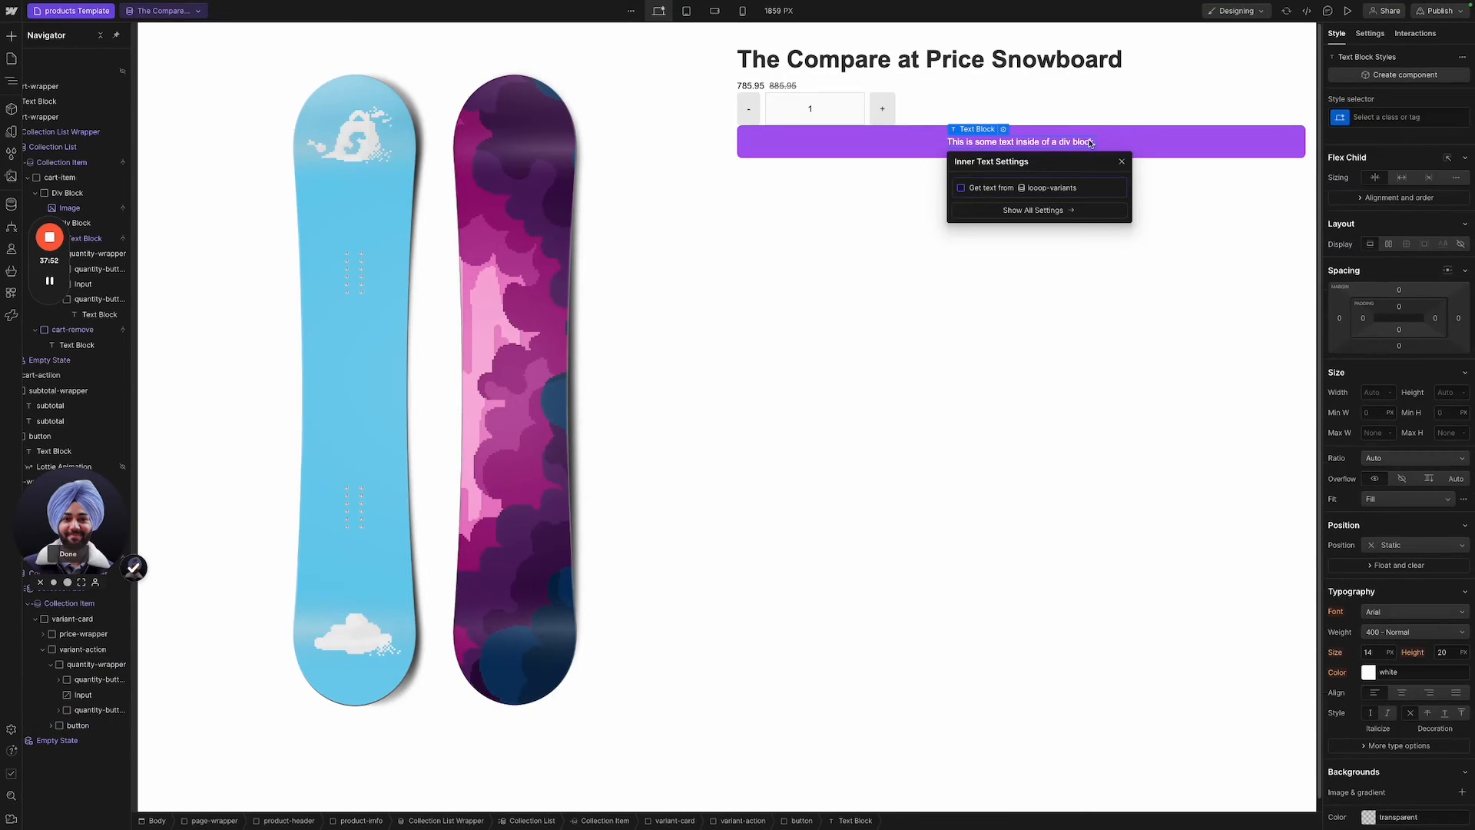
{"action": "double_click", "coordinate": [1090, 141]}
{"action": "type", "text": "Add to cart"}
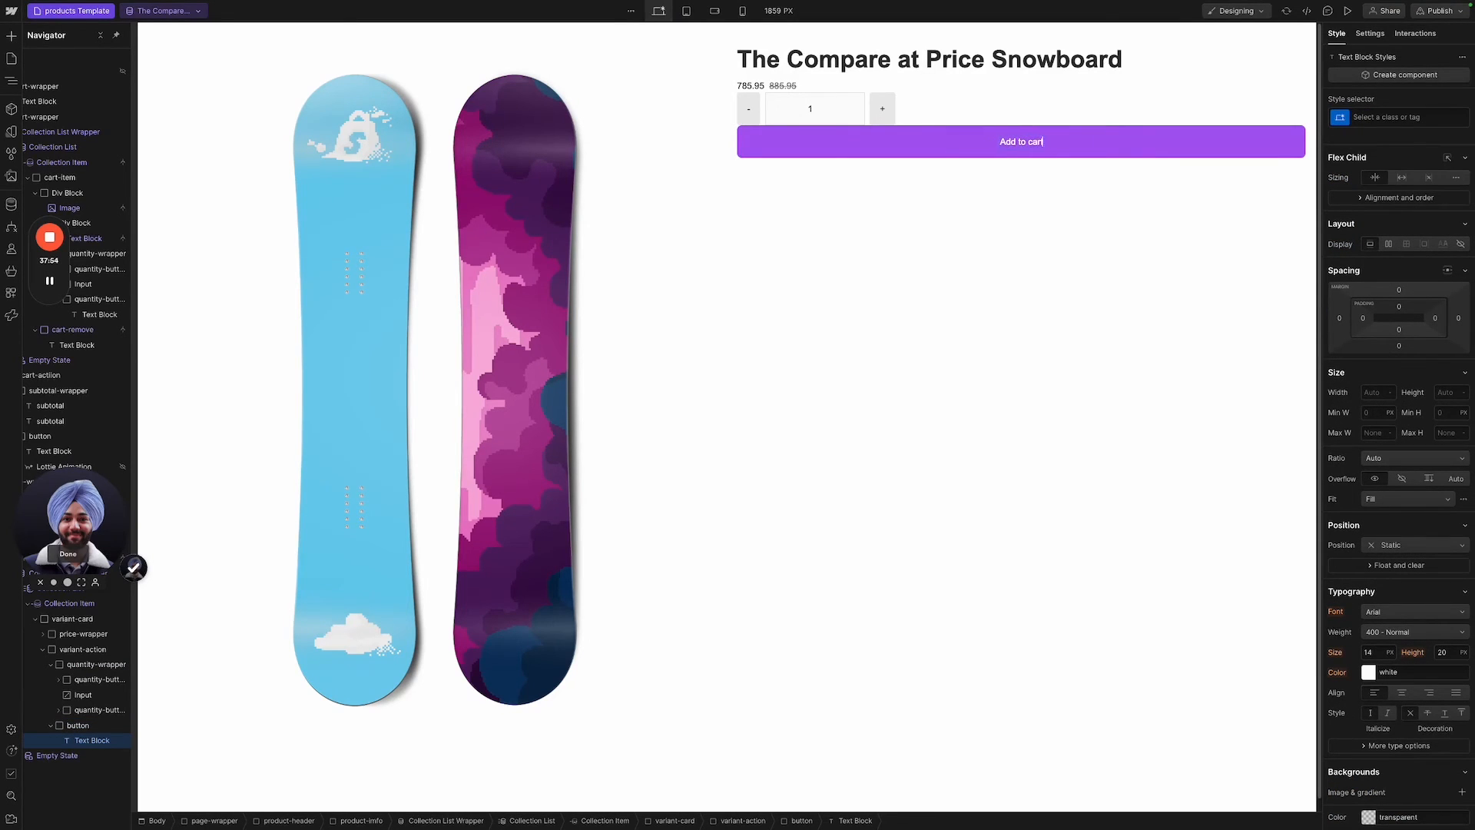
{"action": "key", "text": "Escape"}
Set the cursor of the button class to pointer and check the plus button's cursor style.
{"action": "scroll", "coordinate": [1389, 377], "scroll_direction": "down", "scroll_amount": 6}
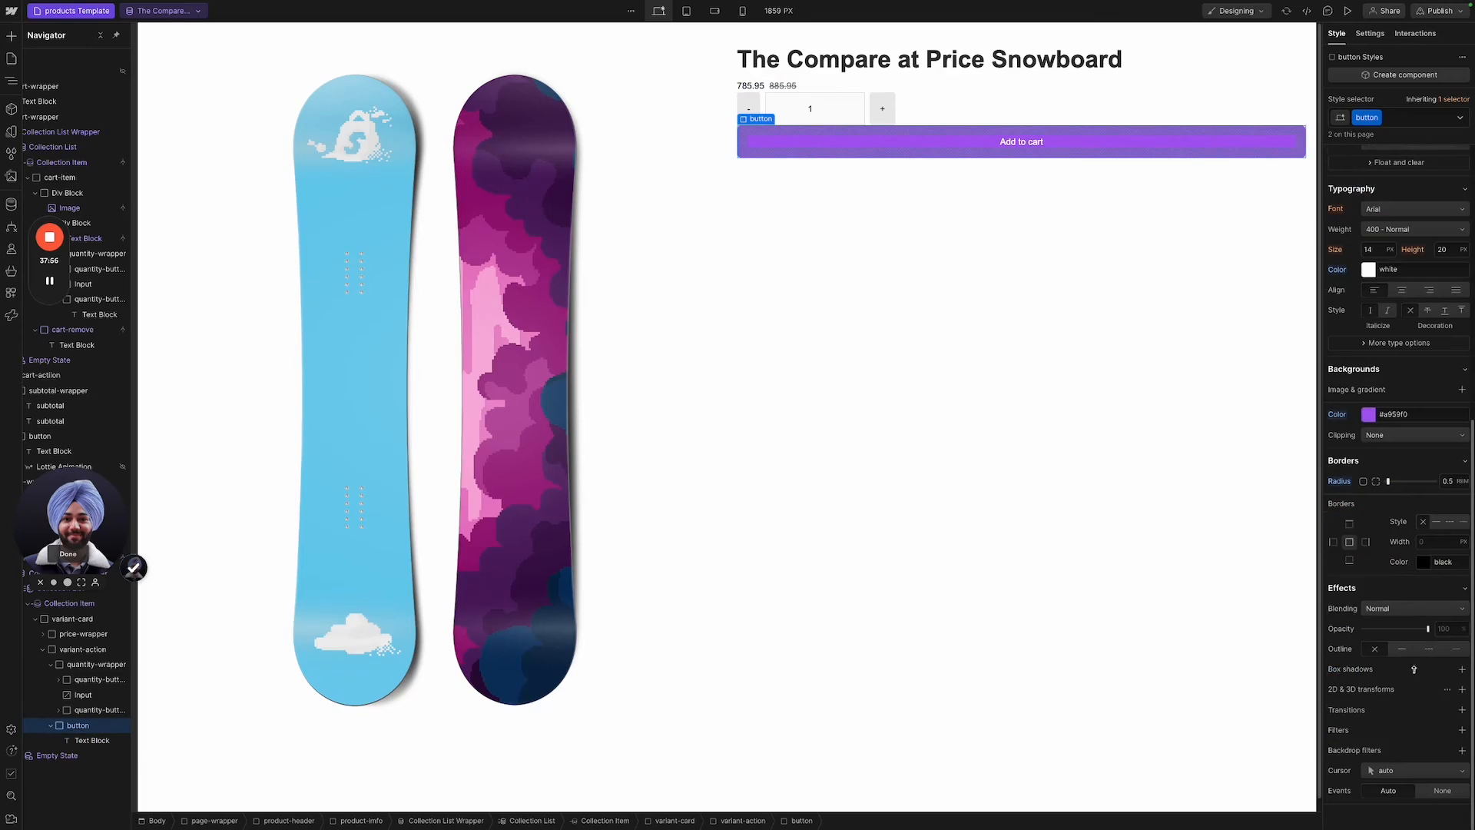
{"action": "left_click", "coordinate": [1409, 771]}
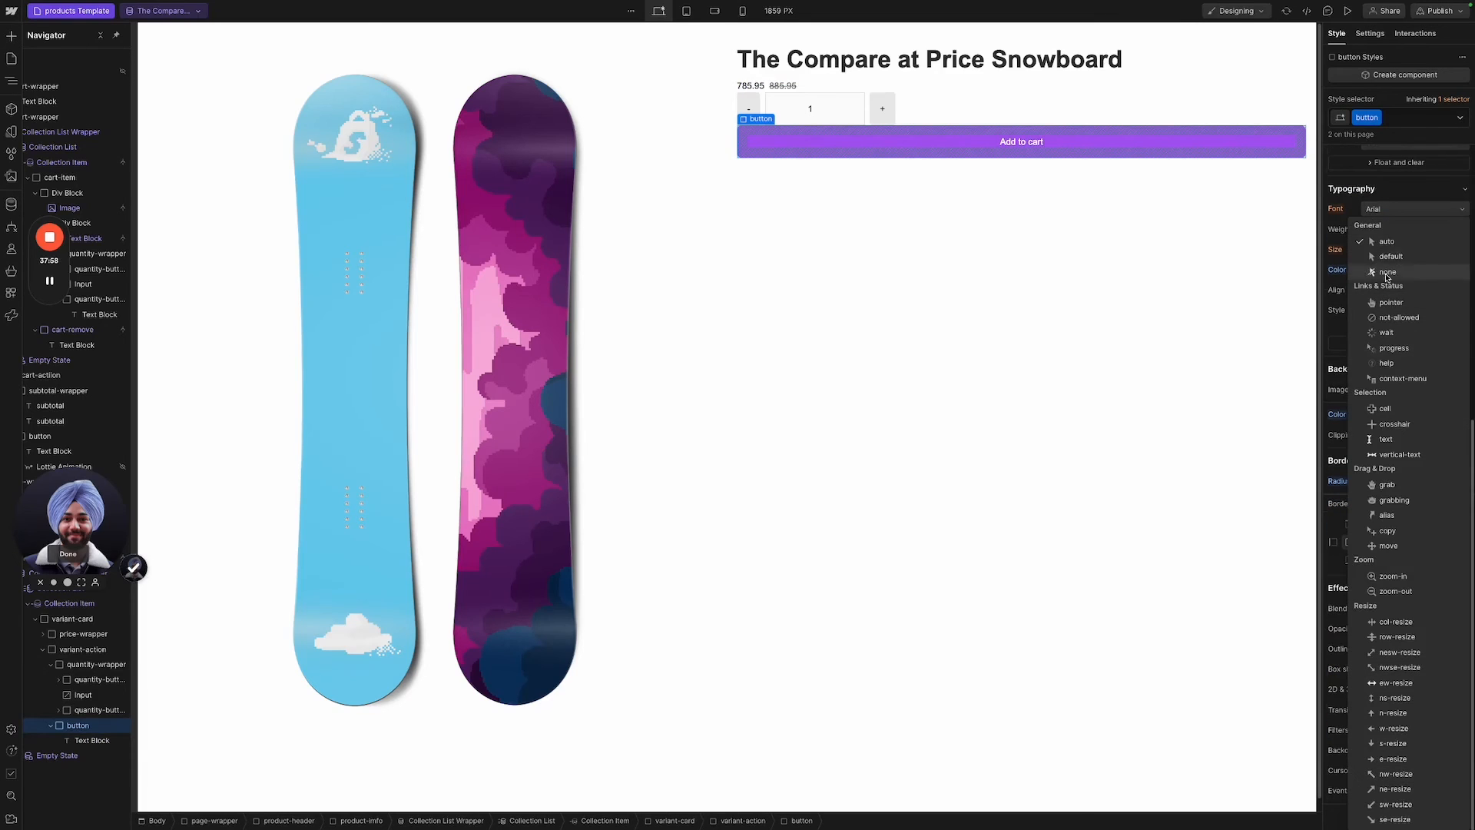
{"action": "left_click", "coordinate": [1392, 303]}
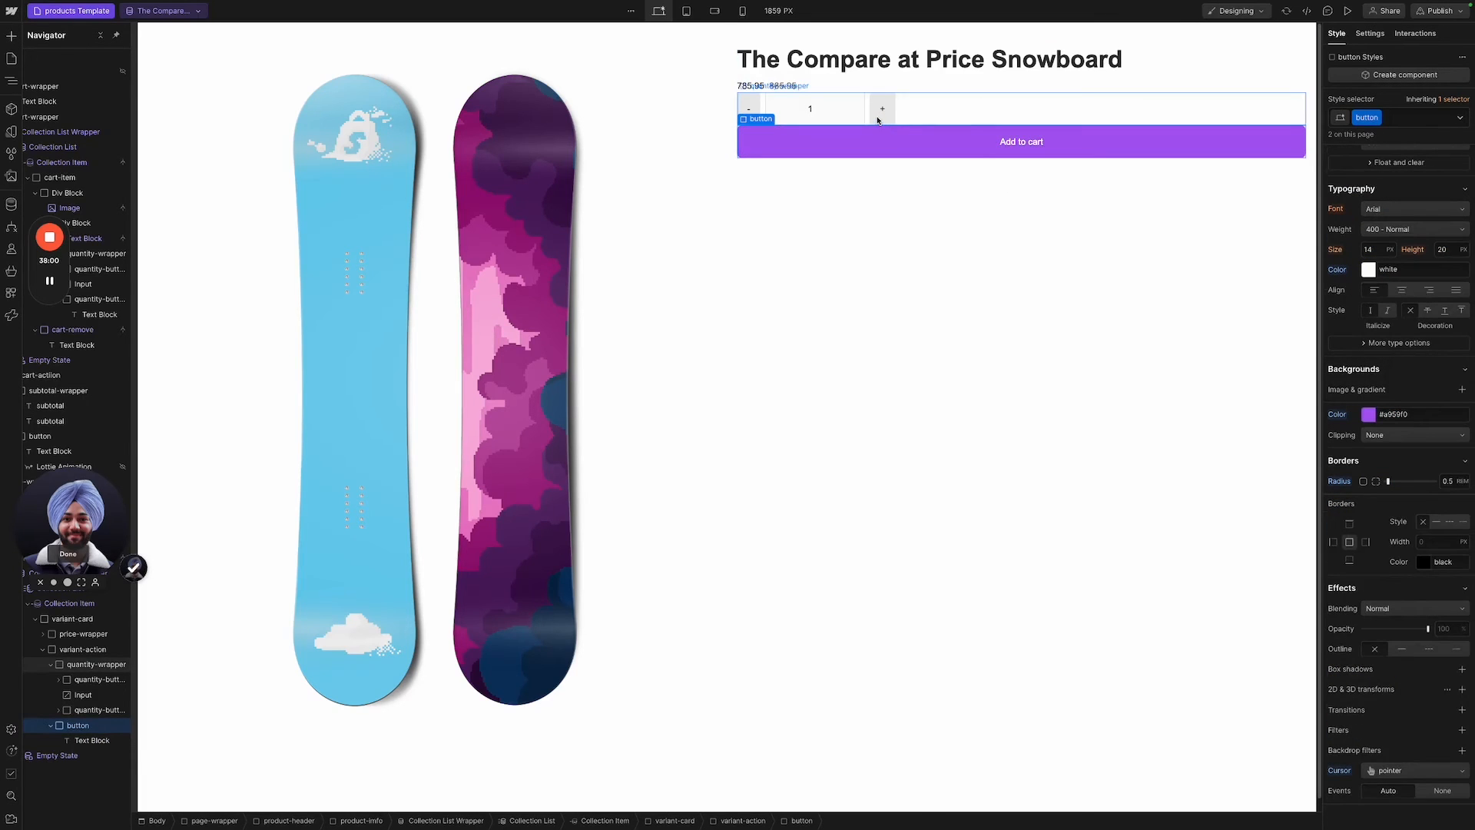
{"action": "left_click", "coordinate": [880, 115]}
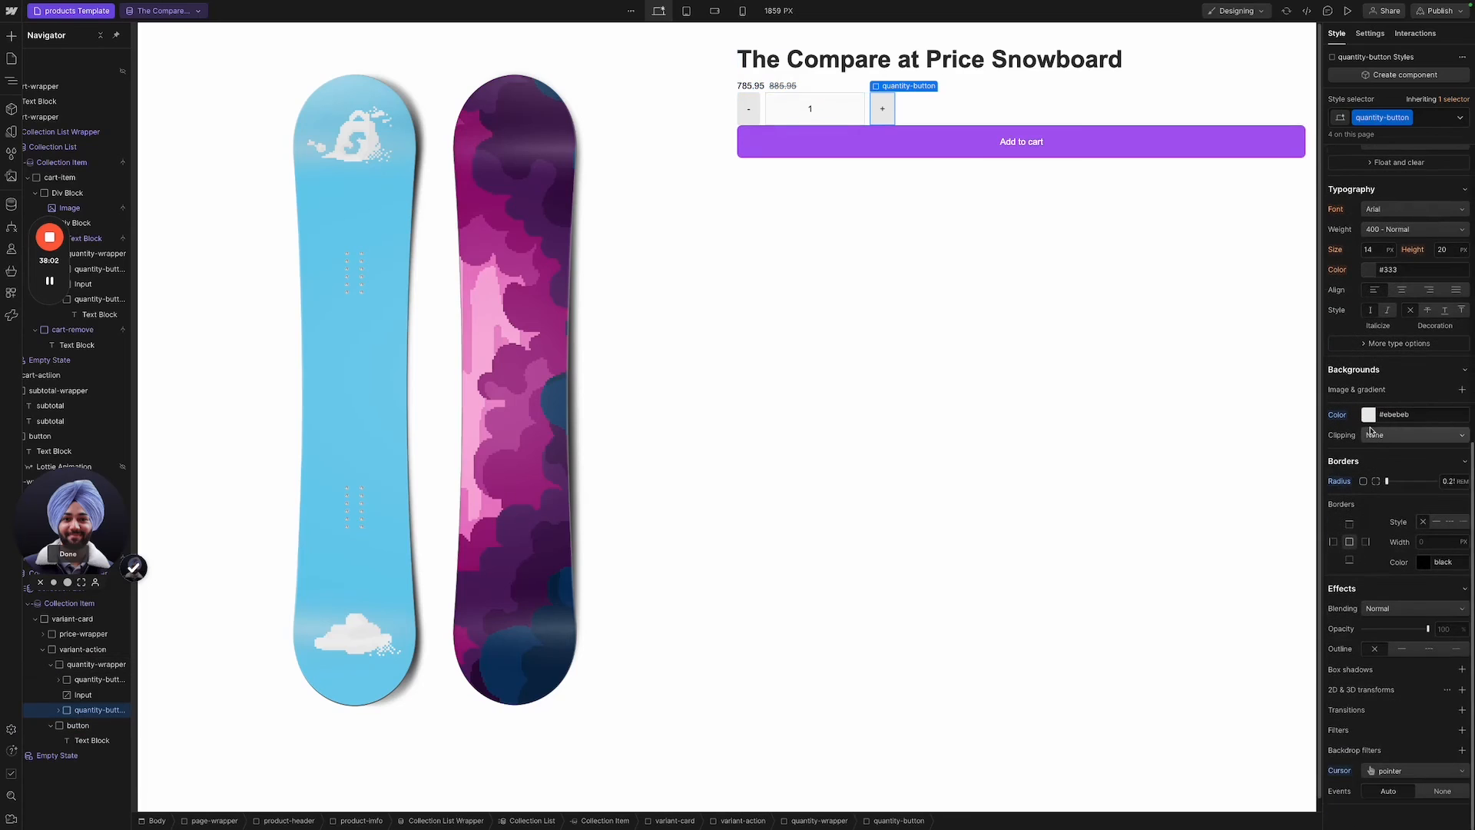
Set variant-action to a horizontal flex layout with a 2rem gap.
{"action": "left_click", "coordinate": [936, 127]}
{"action": "left_click", "coordinate": [937, 122]}
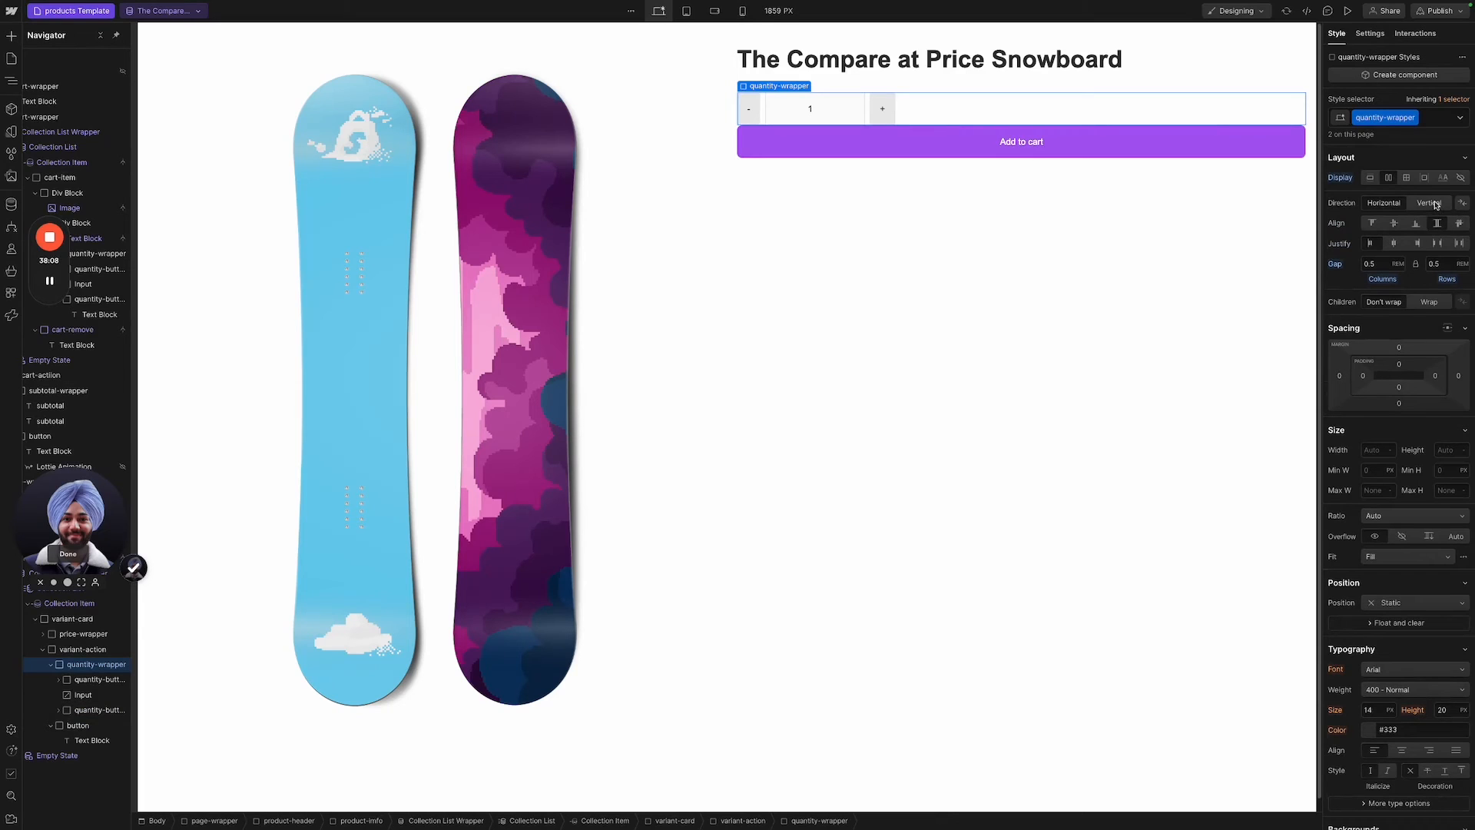
{"action": "left_click", "coordinate": [1400, 203]}
{"action": "key", "text": "Up"}
{"action": "left_click", "coordinate": [1389, 245]}
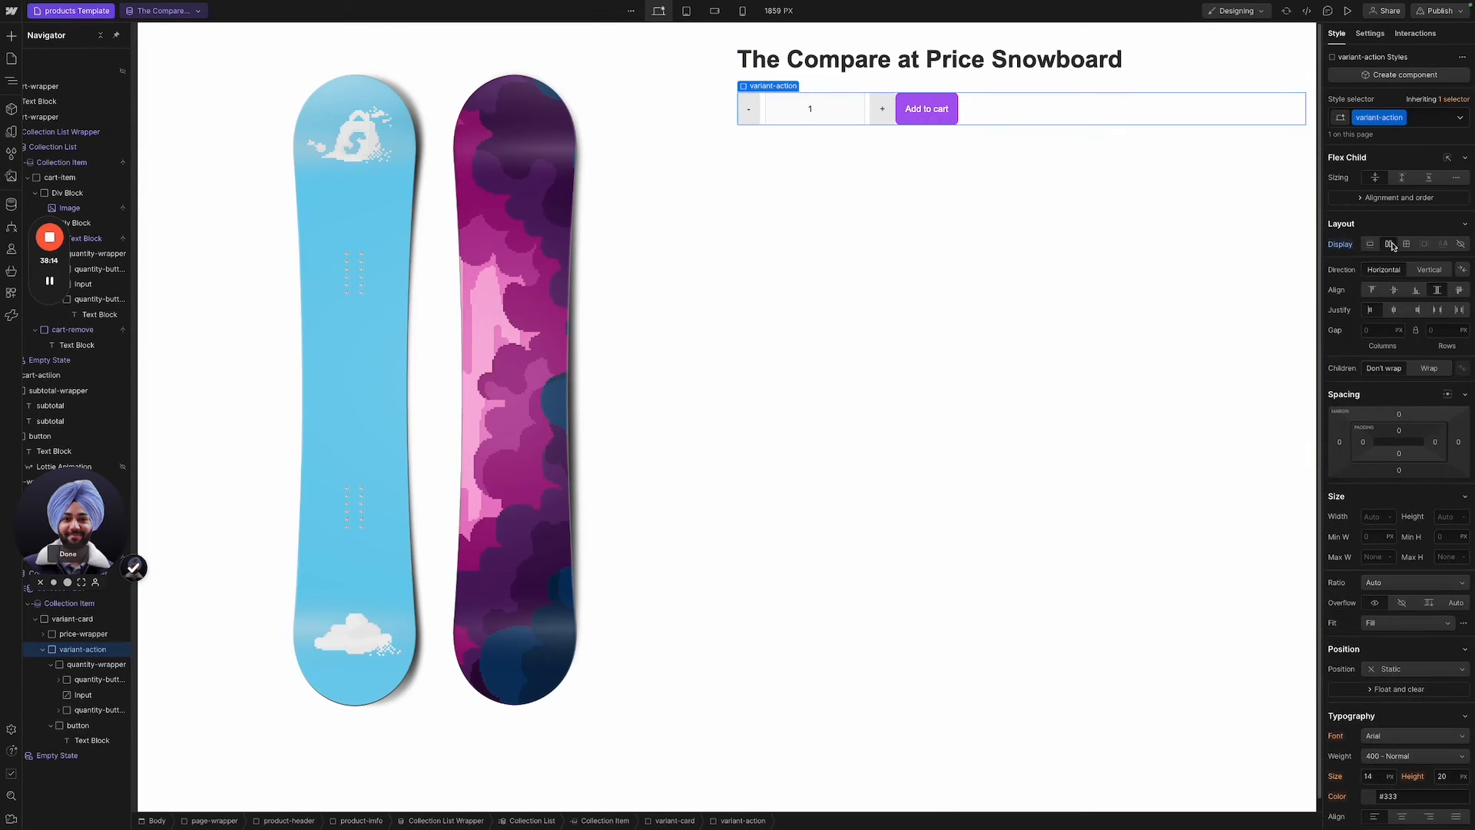
{"action": "left_click", "coordinate": [1386, 330]}
{"action": "type", "text": "2rem"}
{"action": "key", "text": "Return"}
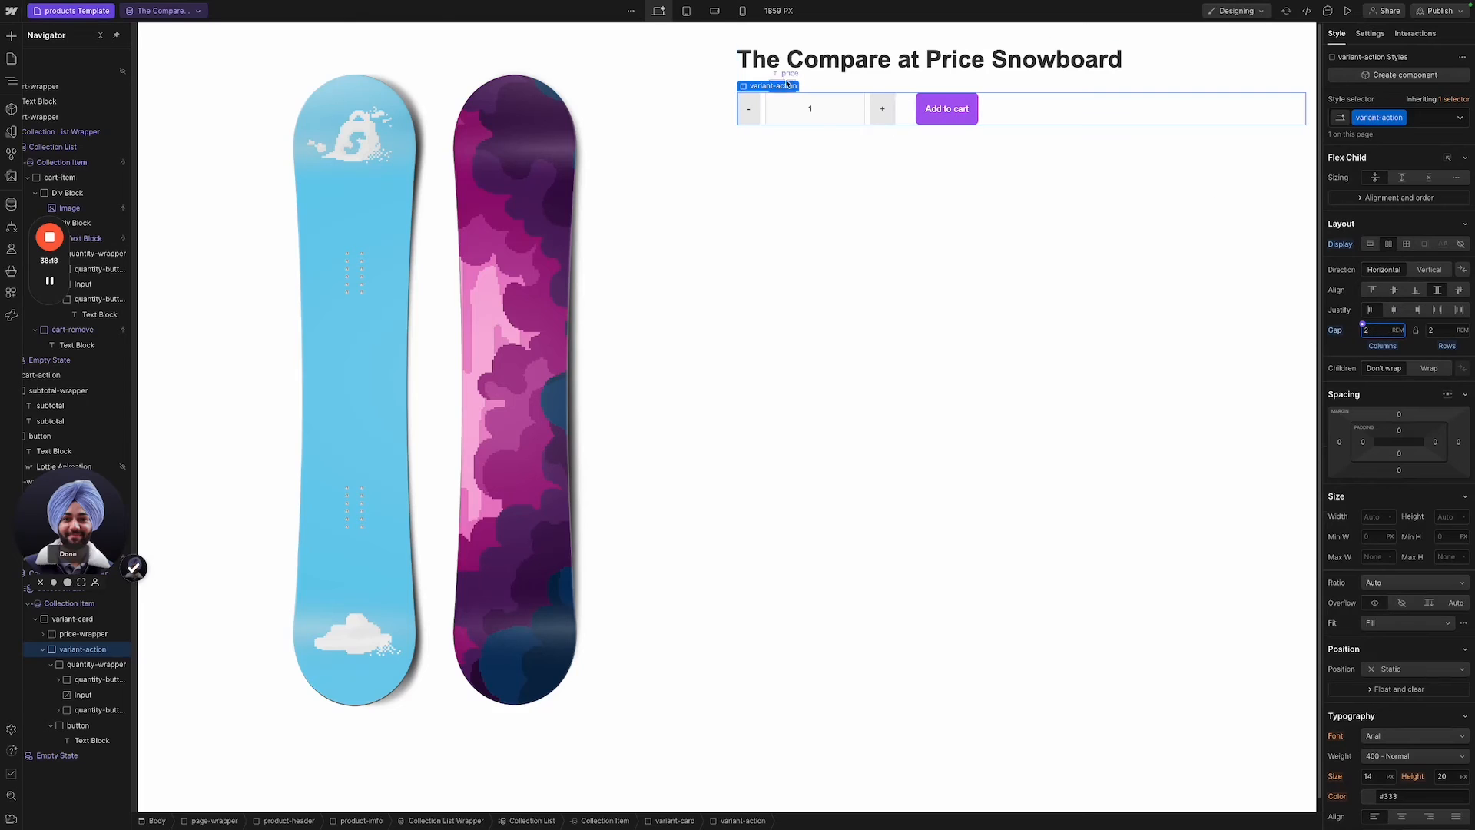
{"action": "left_click", "coordinate": [912, 153]}
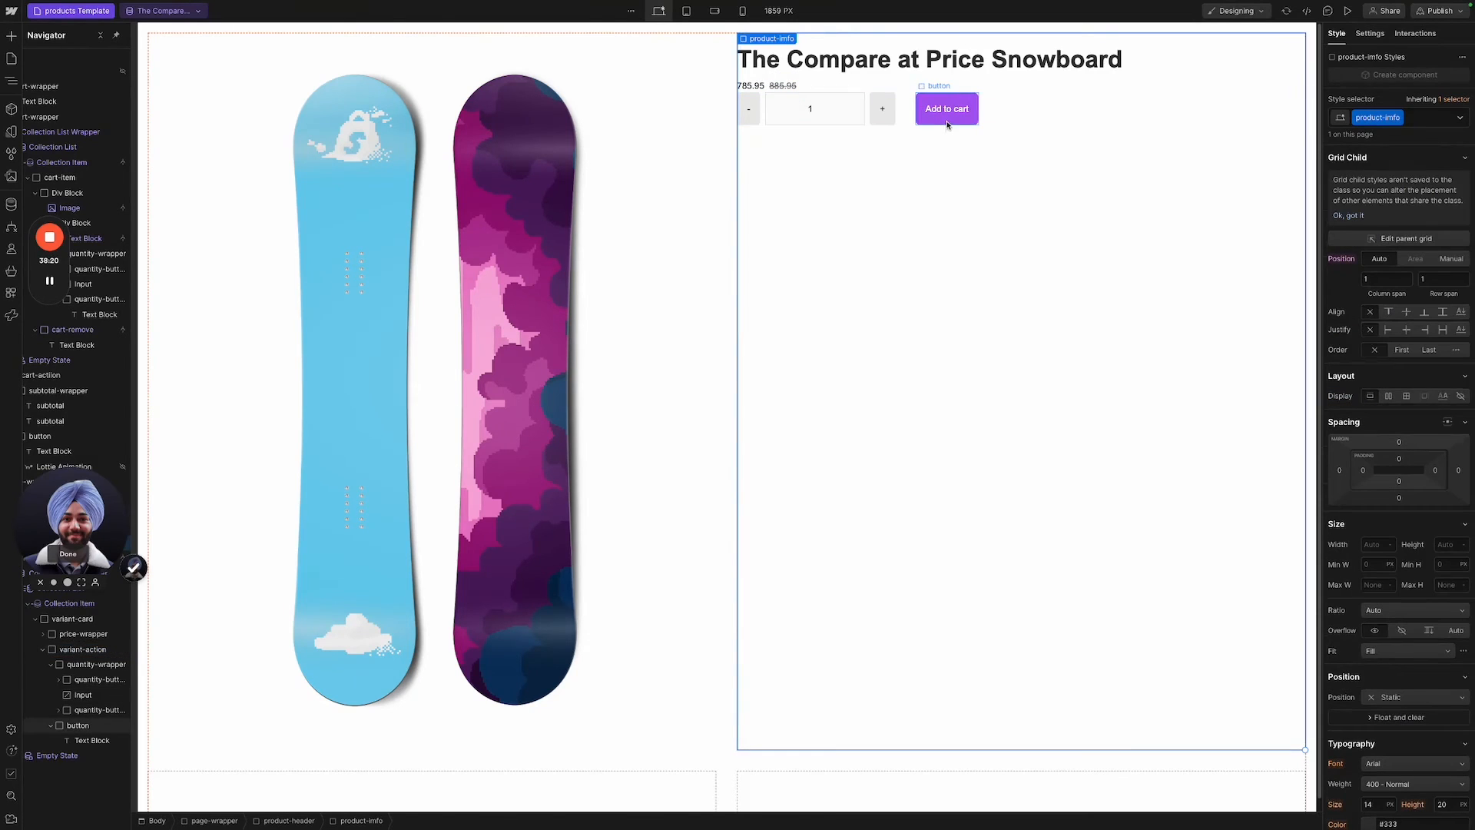
{"action": "left_click", "coordinate": [949, 122]}
{"action": "left_click", "coordinate": [822, 121]}
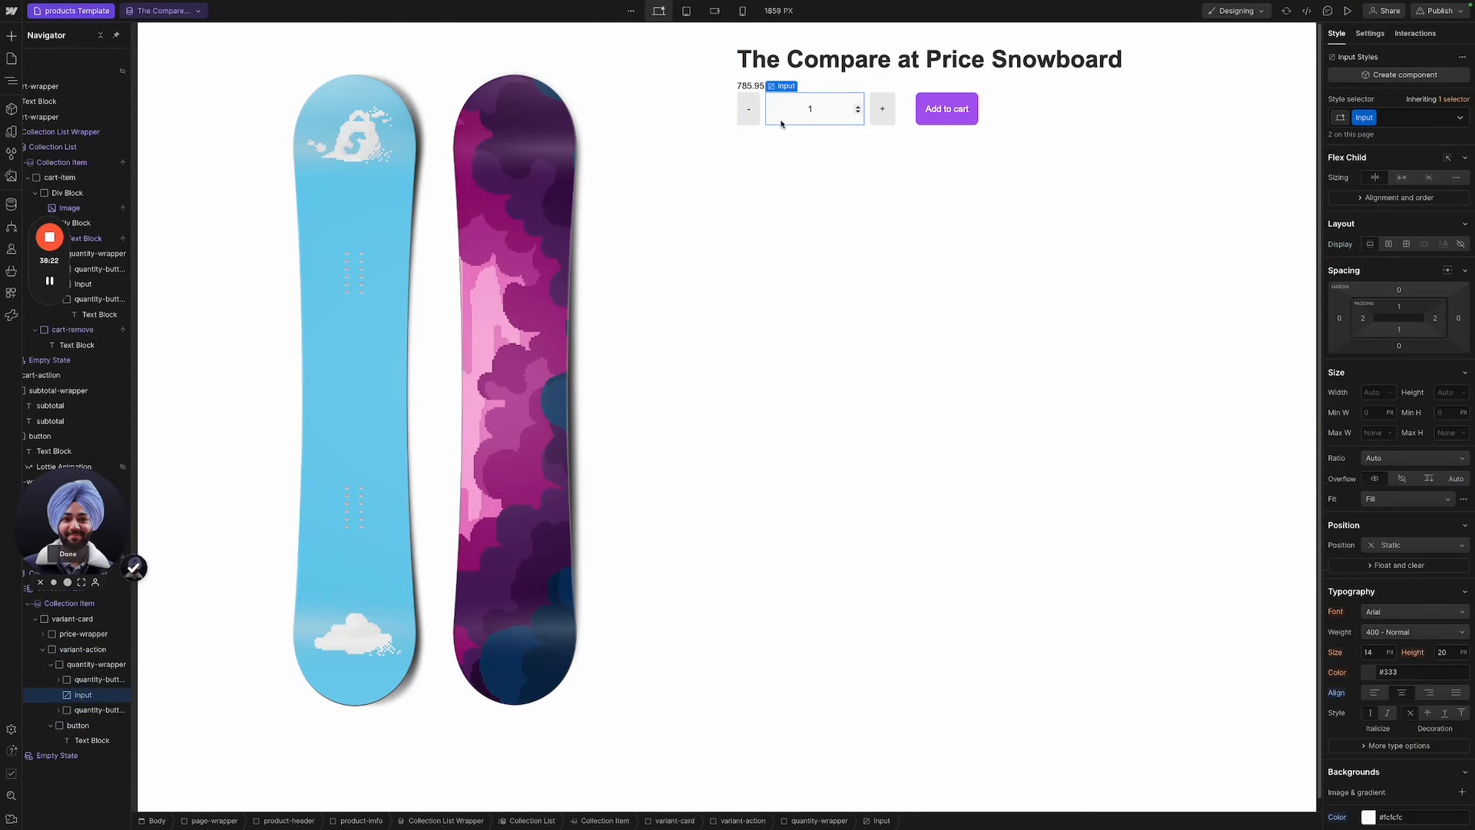
{"action": "left_click", "coordinate": [751, 116]}
Assign Looop's Add to cart attributes from Product & Variants to the Add to cart button.
{"action": "left_click", "coordinate": [950, 125]}
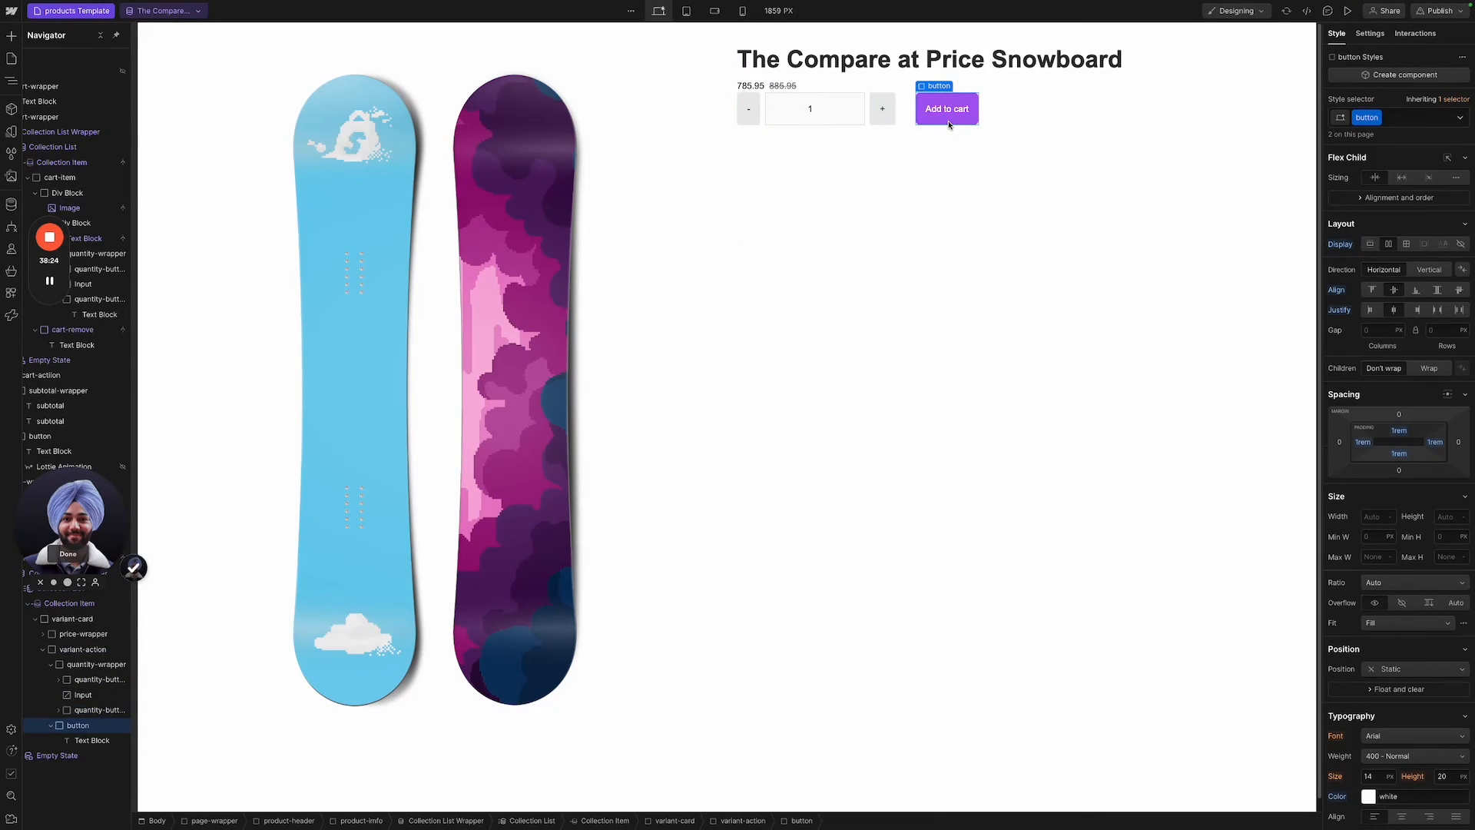
{"action": "left_click", "coordinate": [11, 293]}
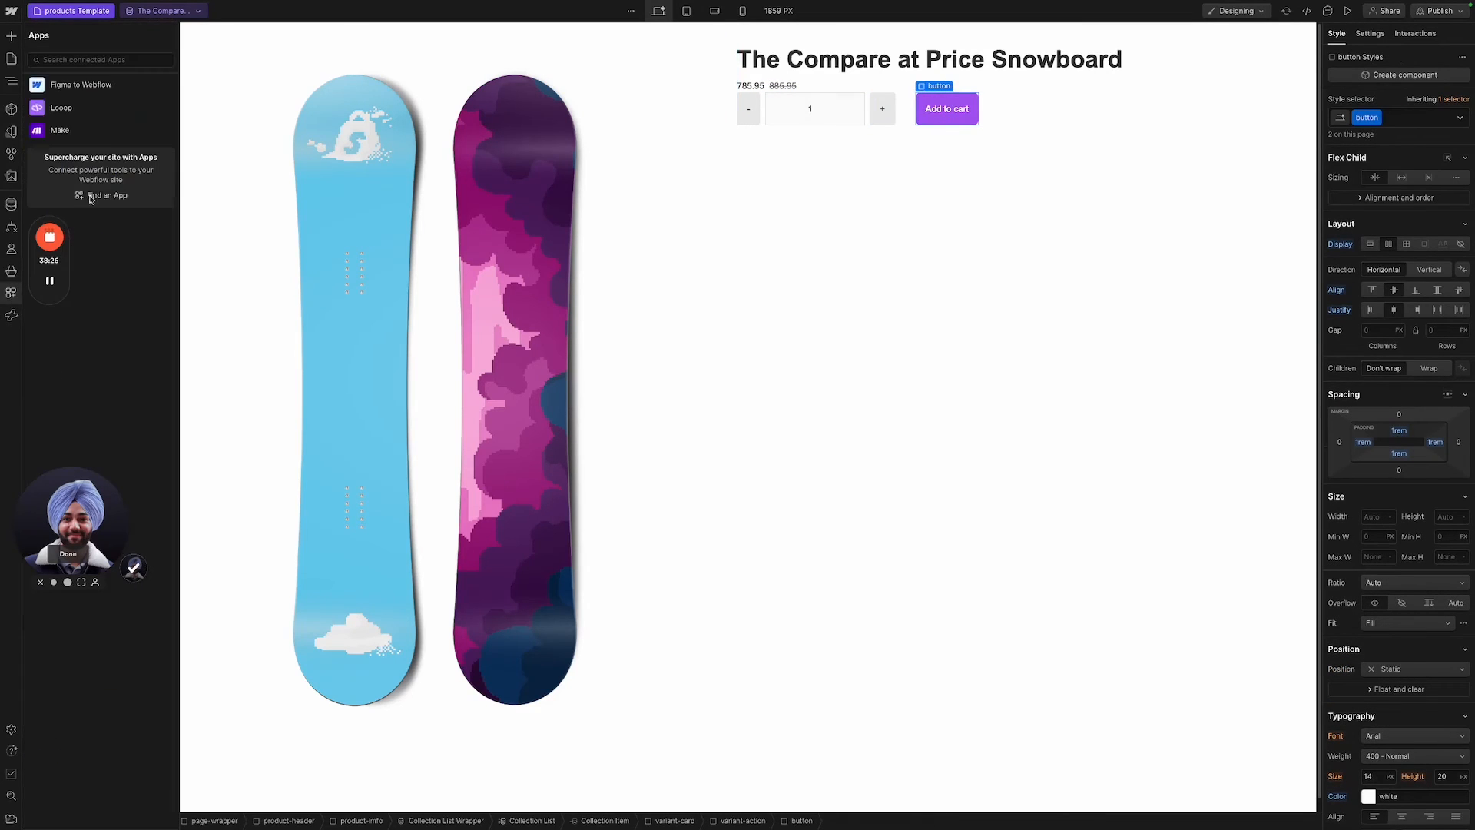
{"action": "left_click", "coordinate": [151, 107]}
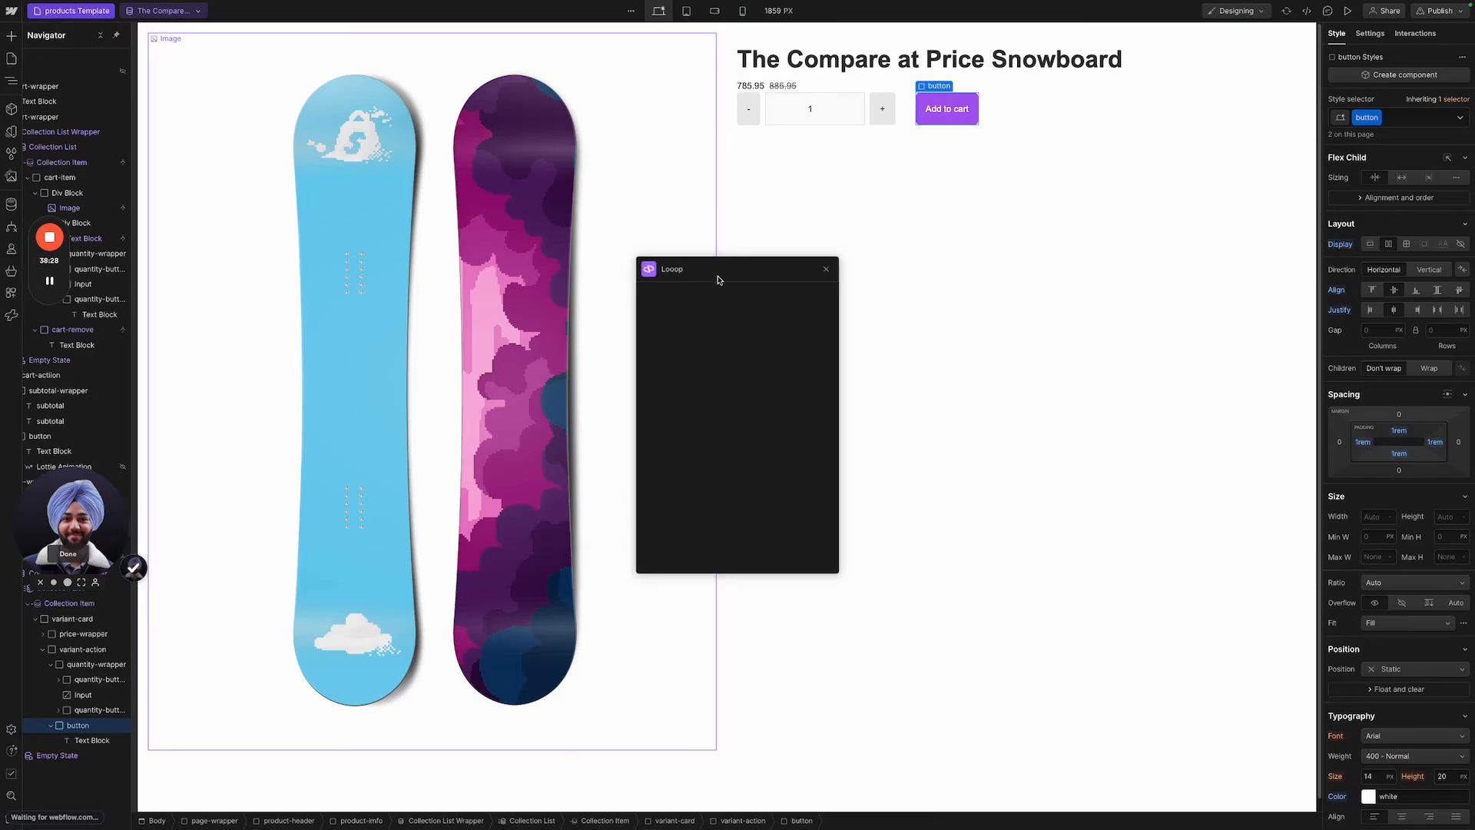
{"action": "left_click_drag", "start_coordinate": [718, 279], "coordinate": [562, 196]}
{"action": "left_click", "coordinate": [566, 214]}
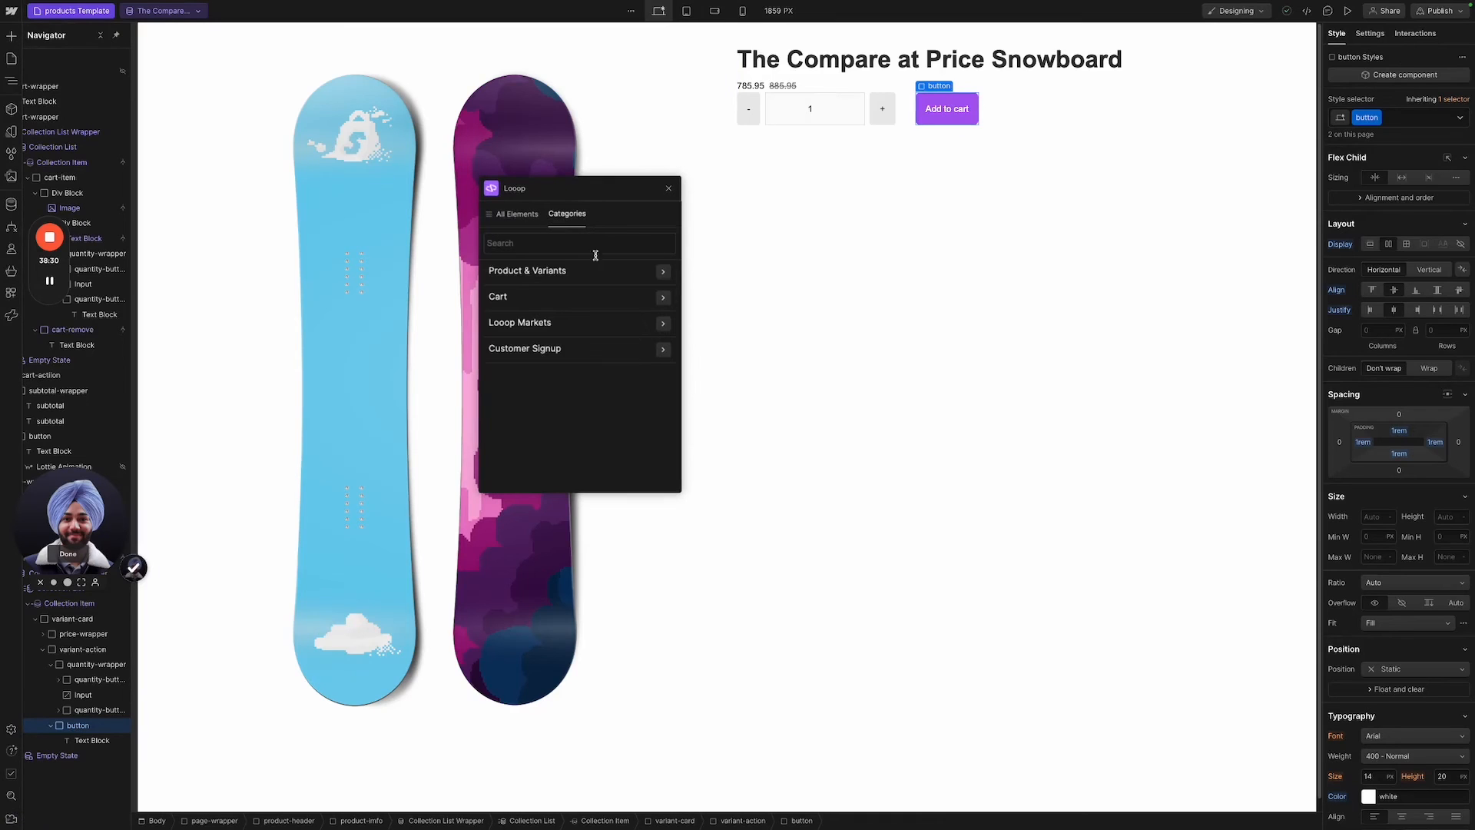
{"action": "left_click", "coordinate": [661, 273]}
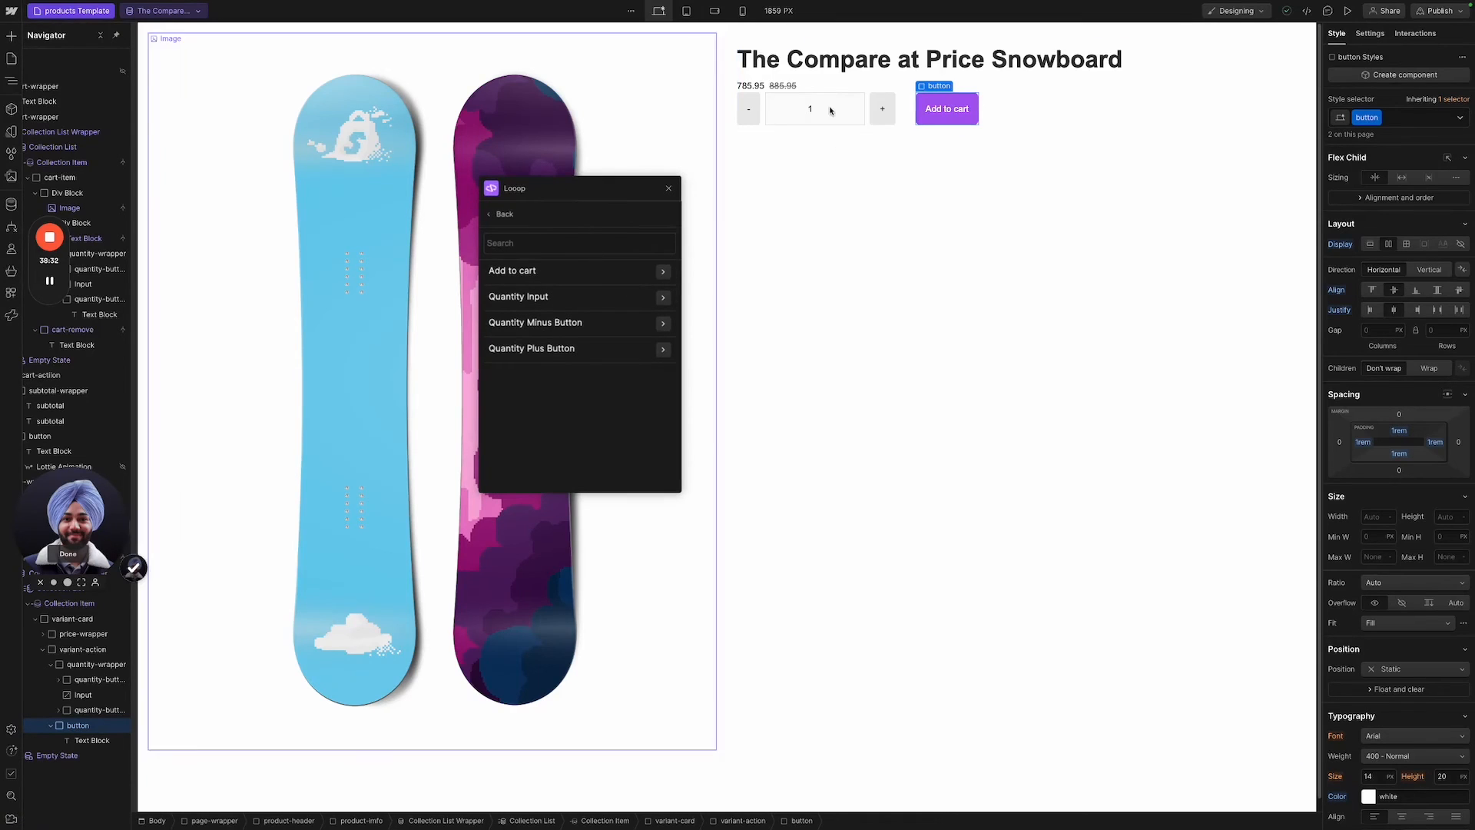
{"action": "left_click", "coordinate": [667, 272]}
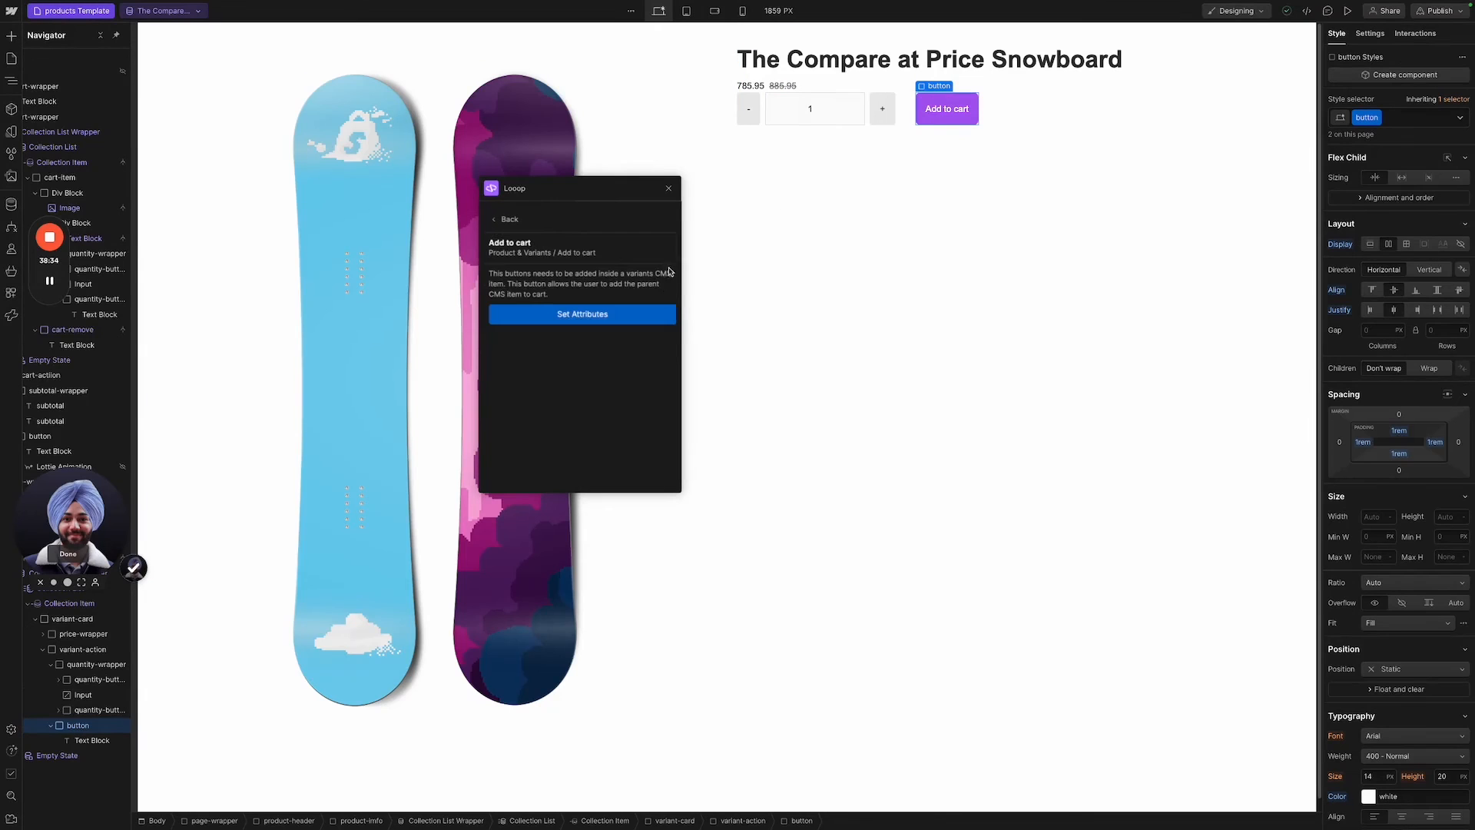
{"action": "left_click", "coordinate": [632, 316]}
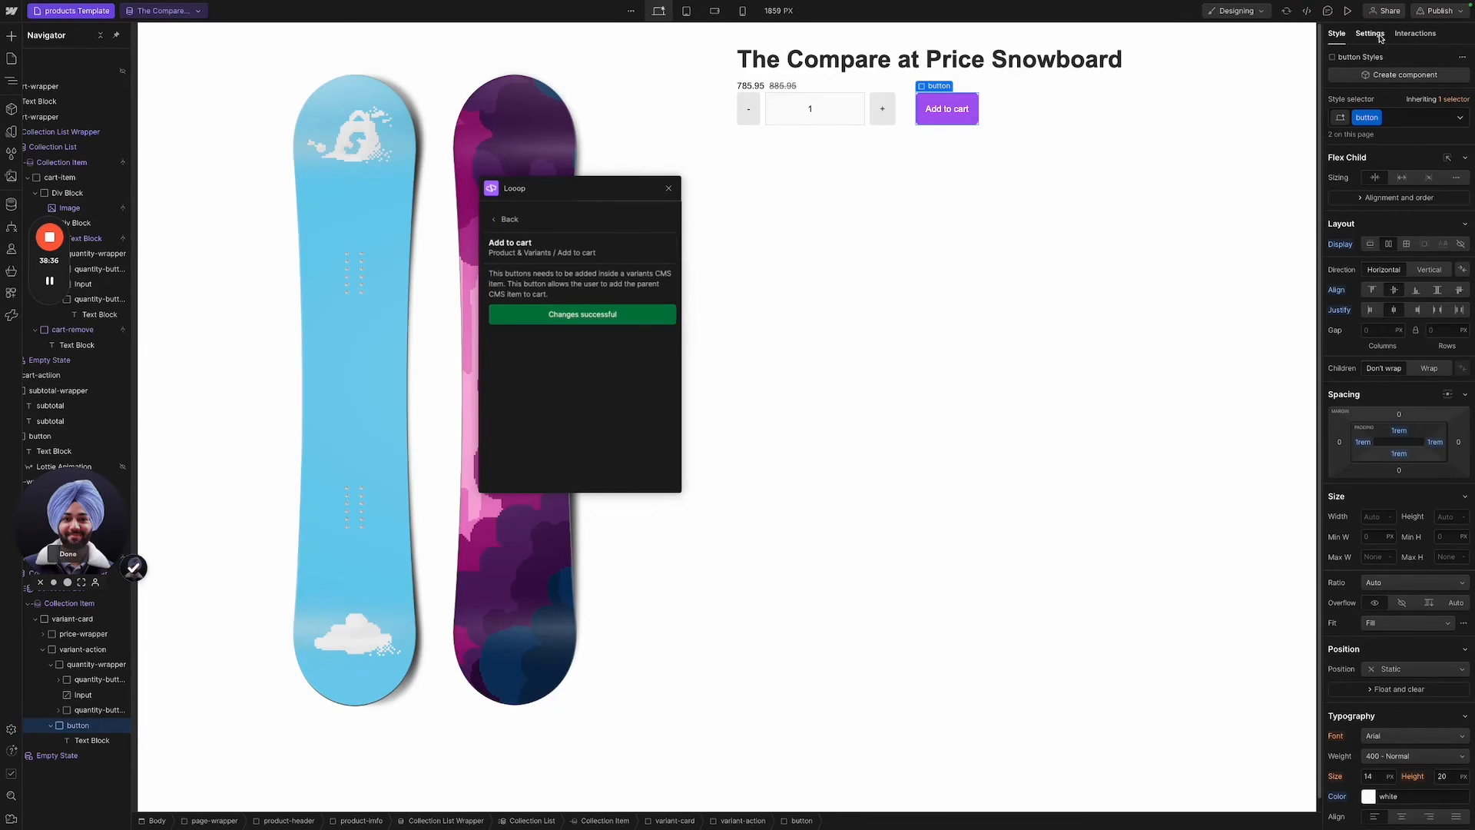
Bind the Add to cart button's looopid custom attribute to the variant's looop-id field.
{"action": "left_click", "coordinate": [1375, 36]}
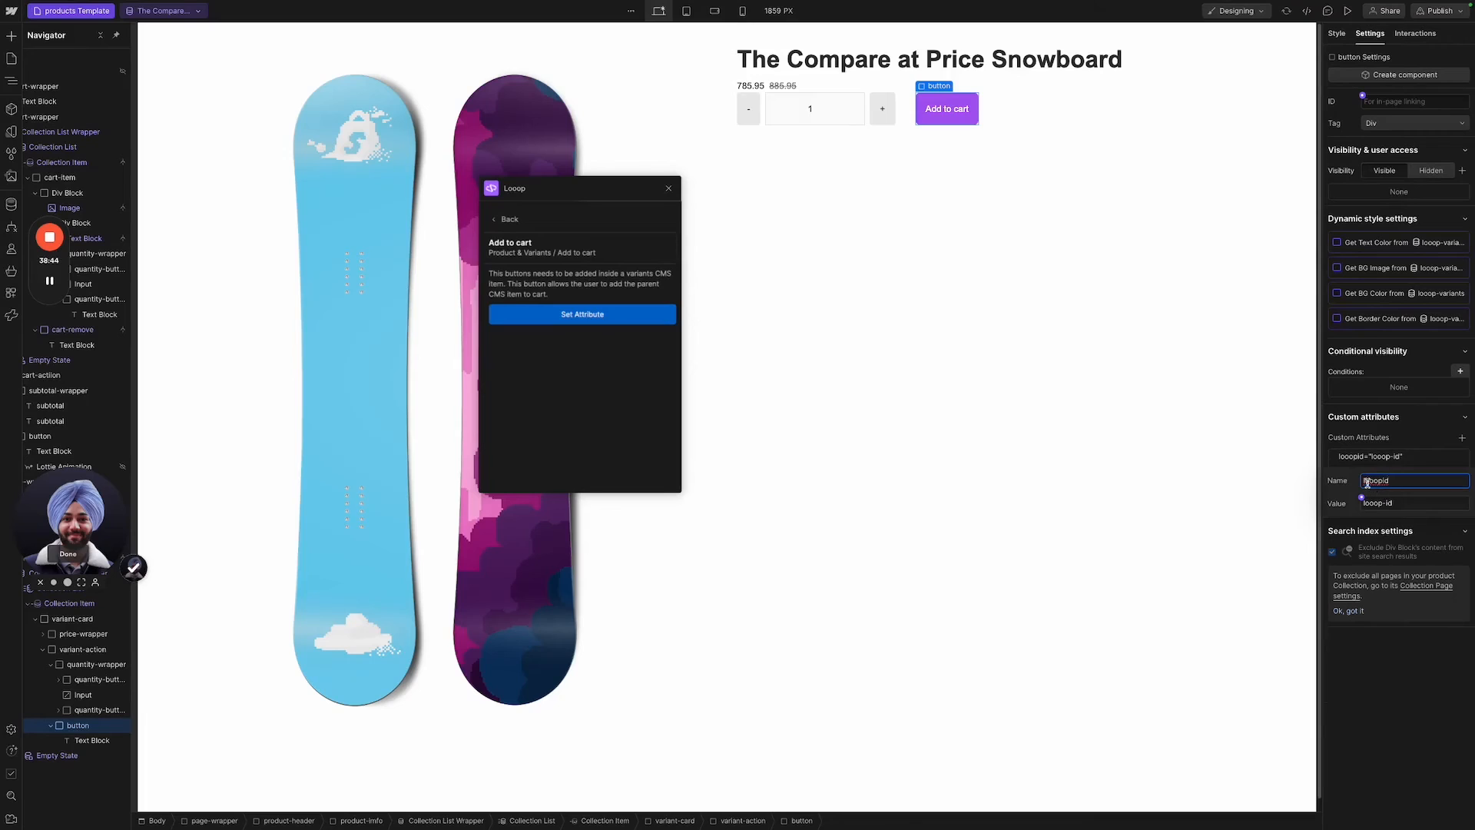
{"action": "left_click", "coordinate": [1361, 499]}
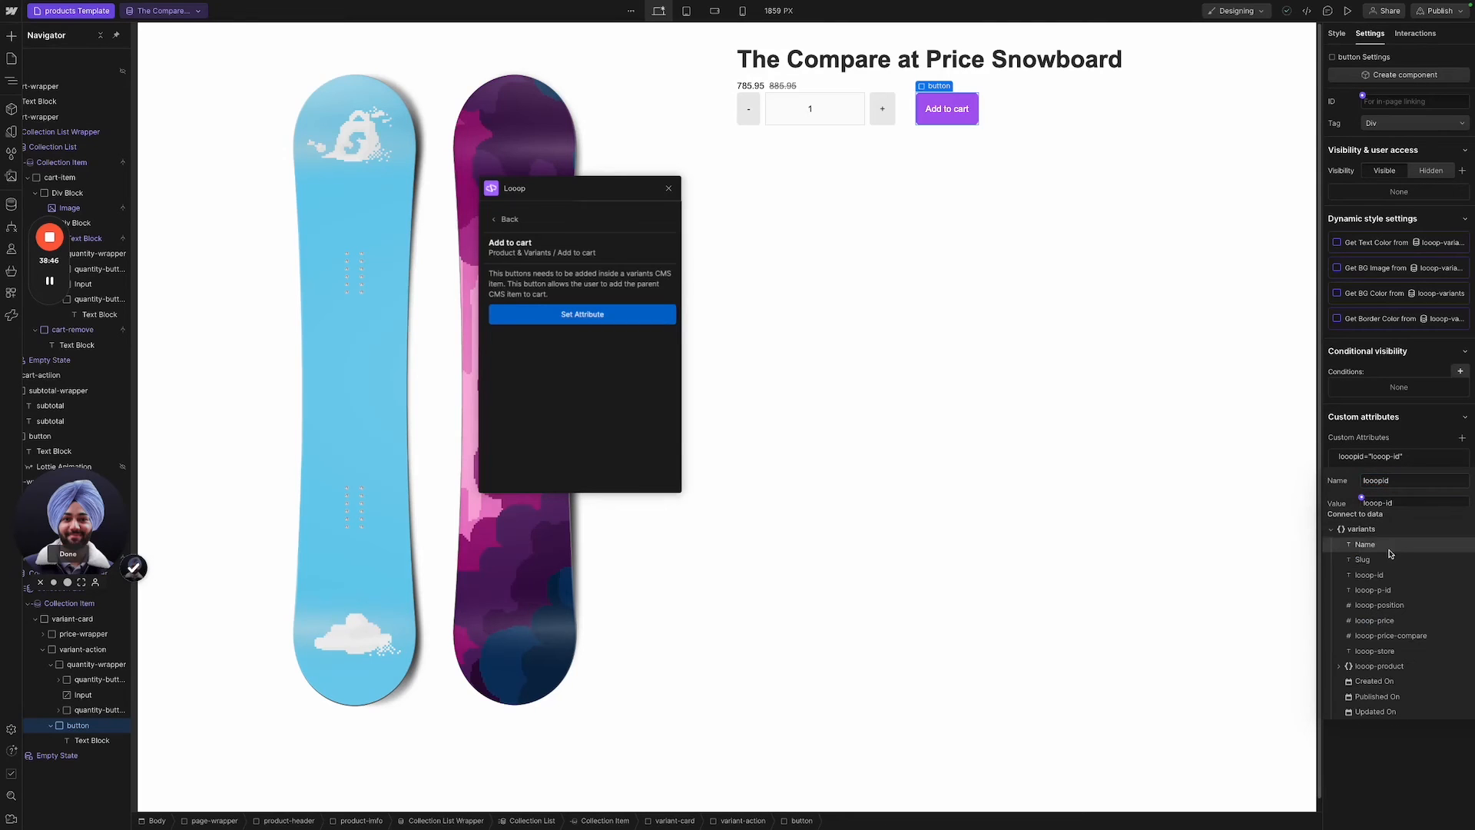
{"action": "left_click", "coordinate": [1370, 575]}
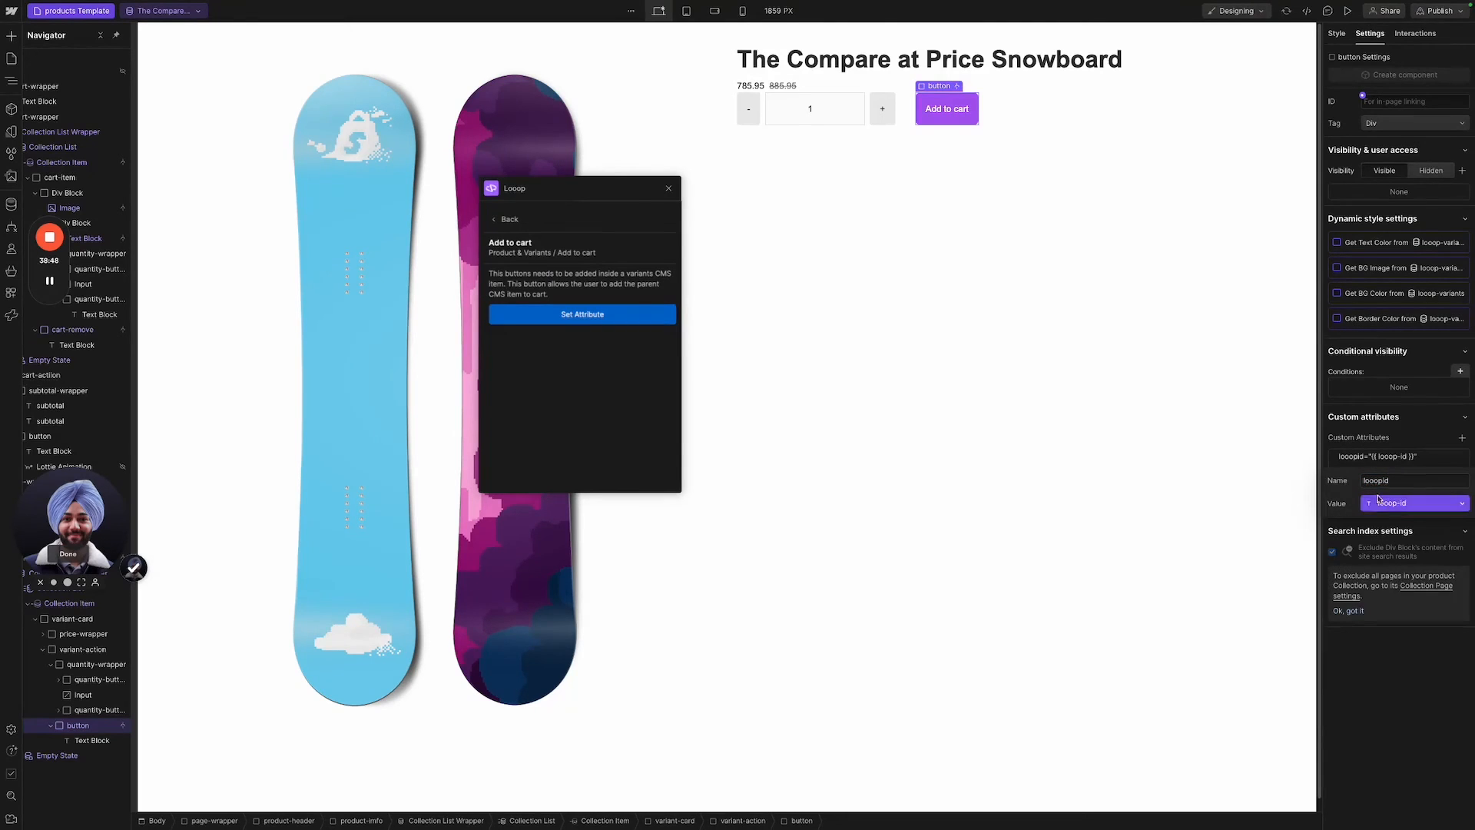
{"action": "left_click", "coordinate": [1399, 439]}
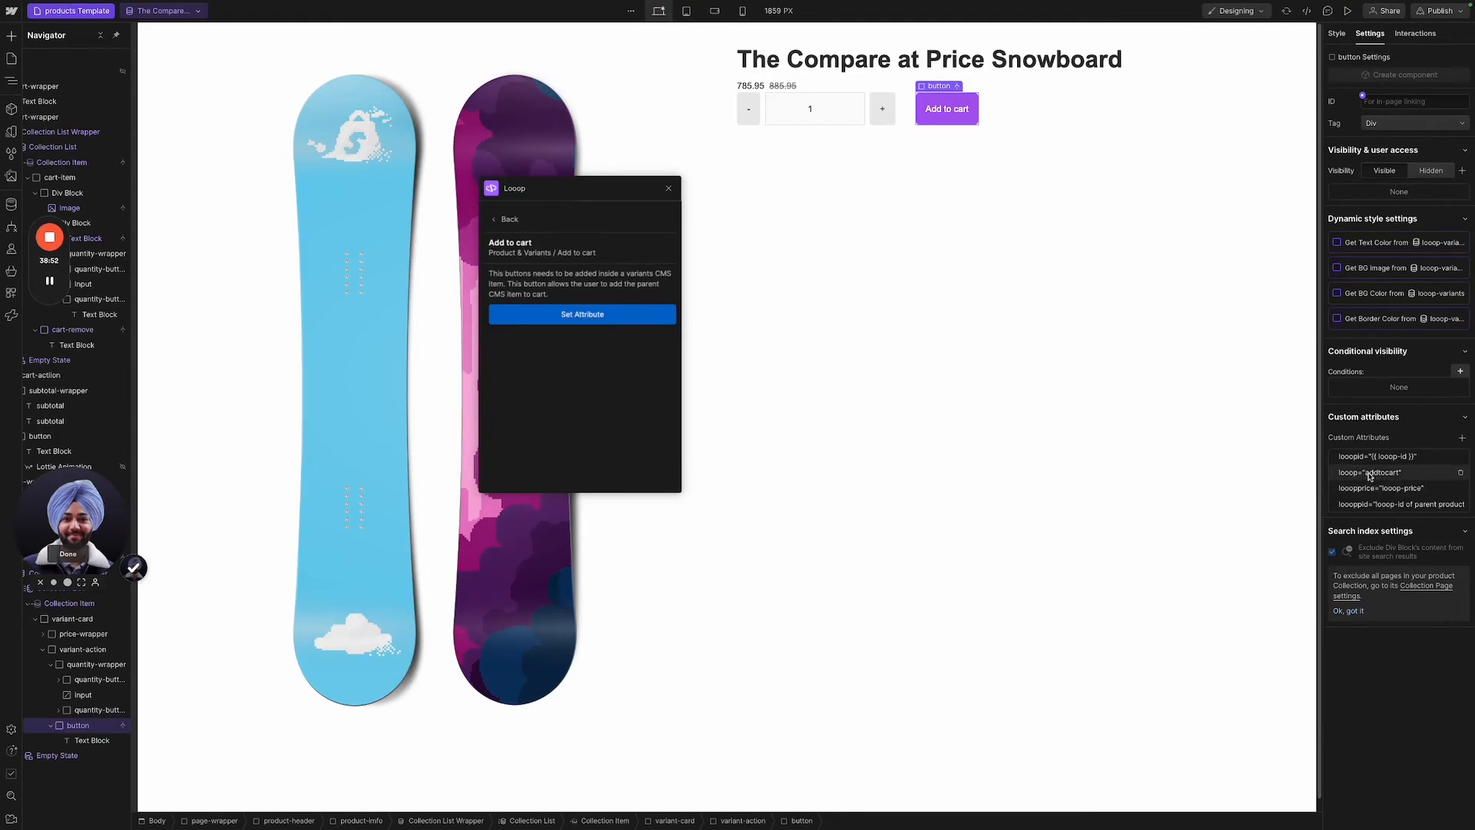
Bind the Add to cart button's looopprice custom attribute to the variant's looop-price field.
{"action": "left_click", "coordinate": [1382, 490]}
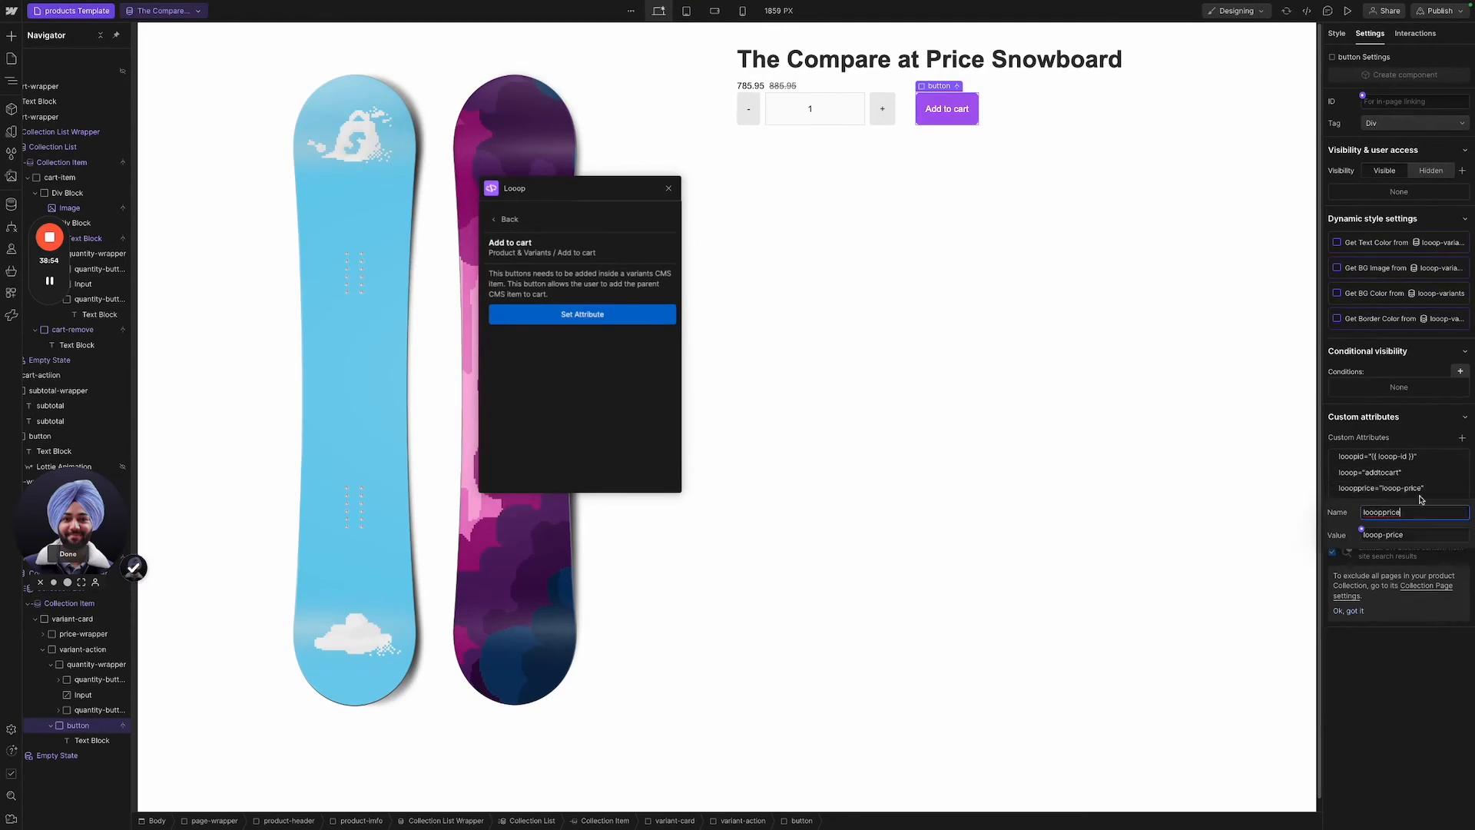
{"action": "left_click", "coordinate": [1367, 530]}
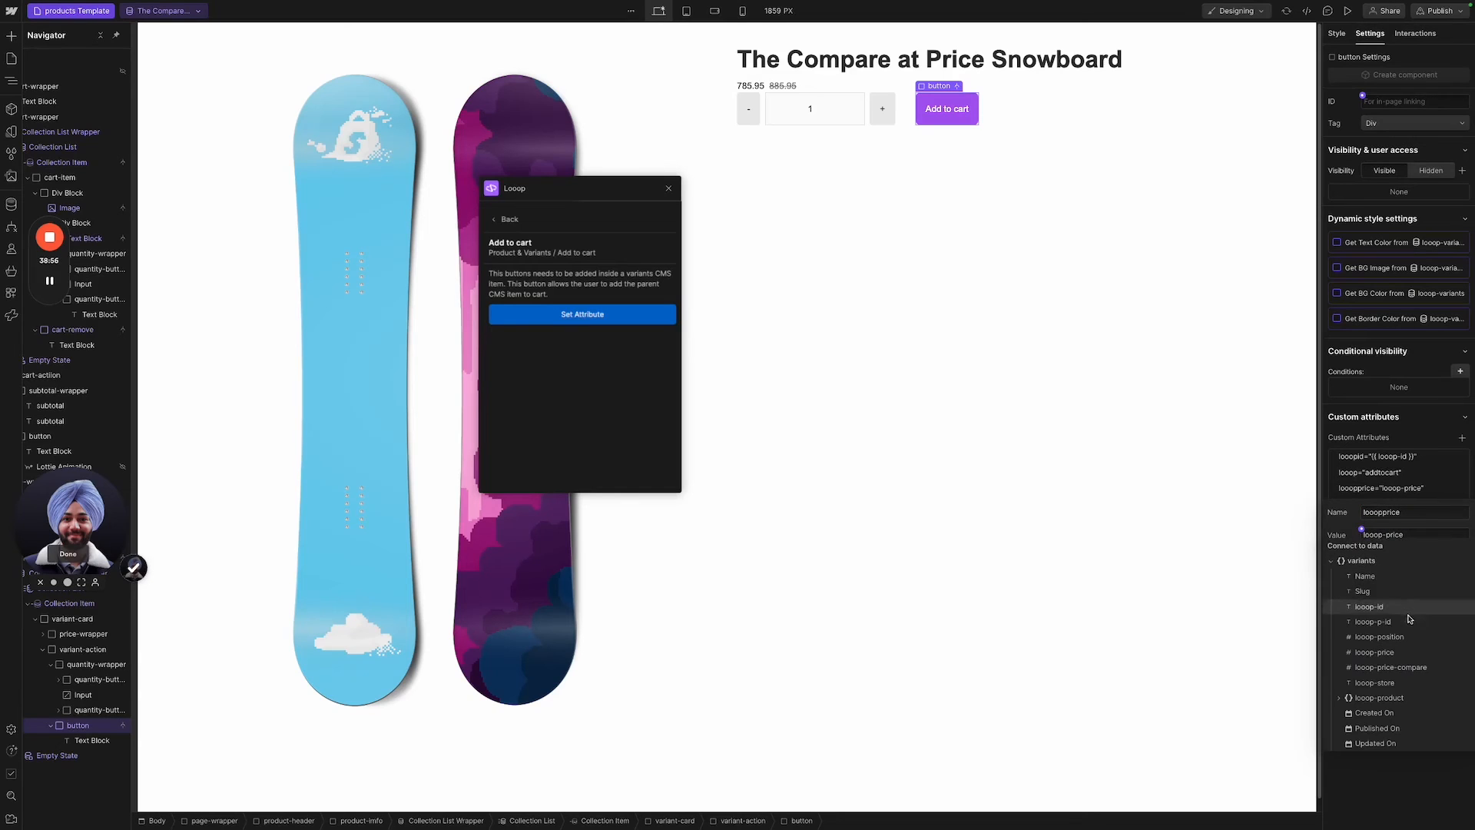
{"action": "left_click", "coordinate": [1406, 654]}
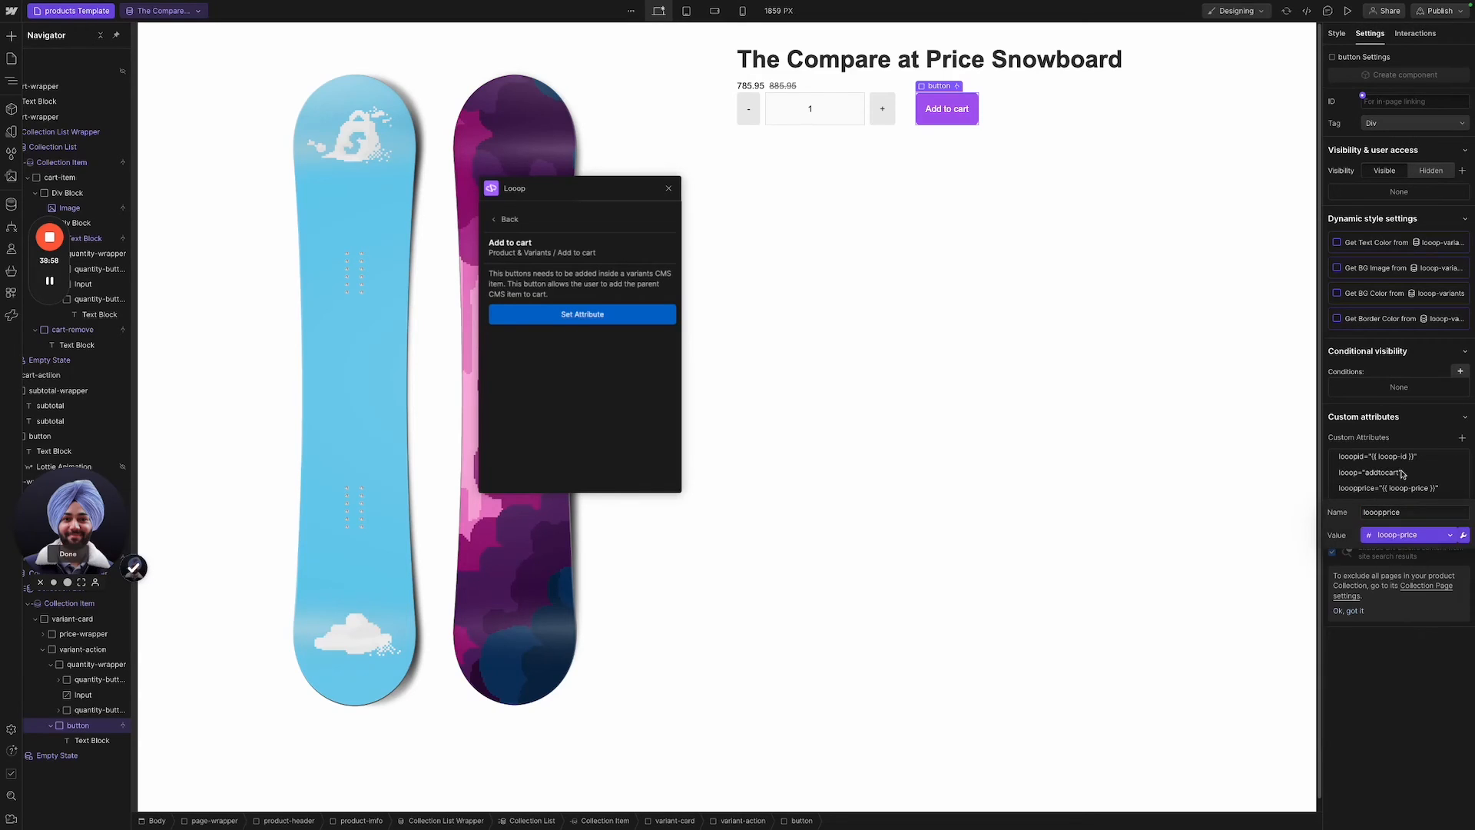
Bind the Add to cart button's loooppid custom attribute to the looop-id field of the parent looop-product.
{"action": "left_click", "coordinate": [1387, 506]}
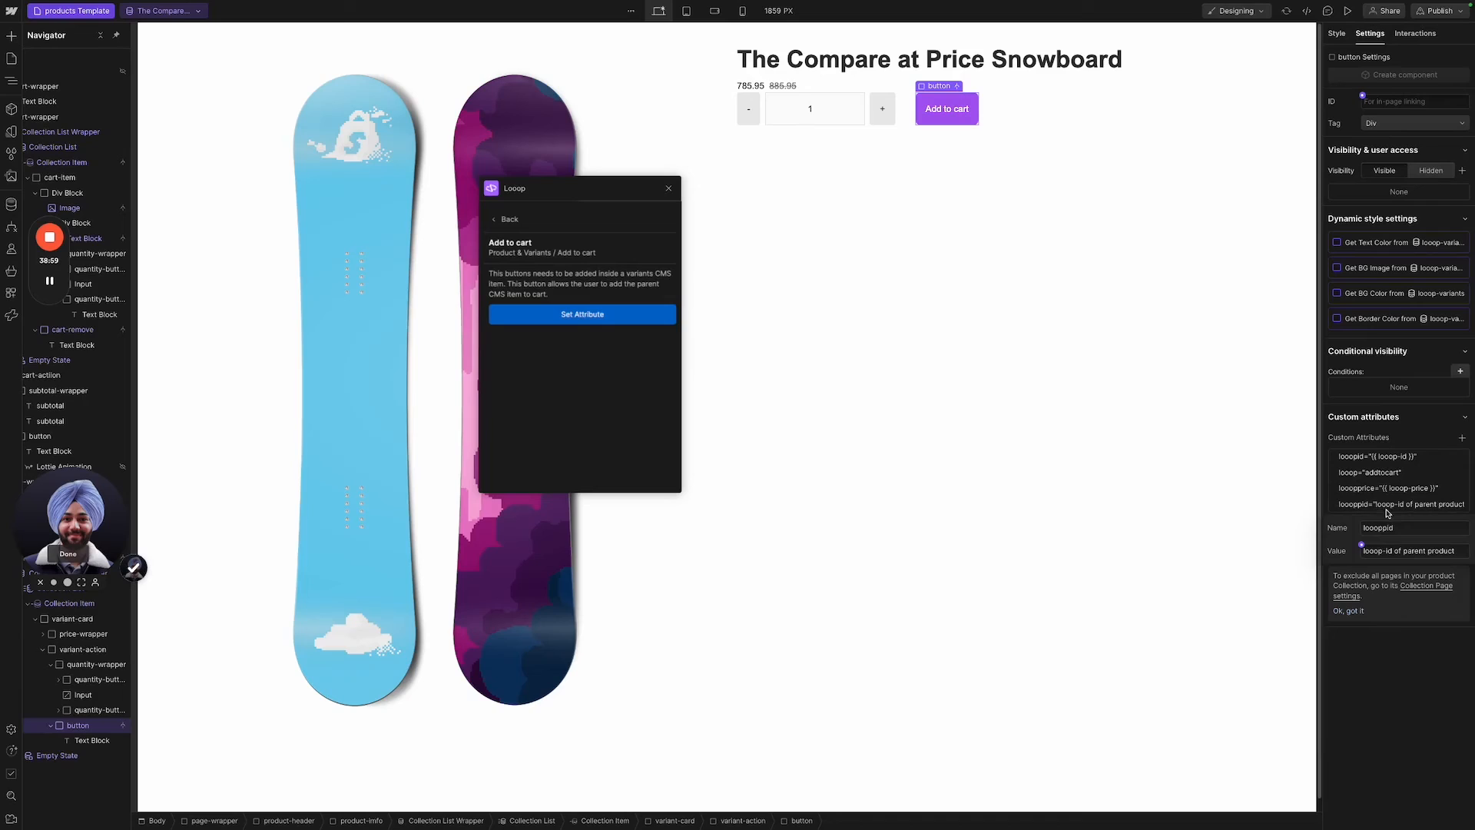
{"action": "left_click", "coordinate": [1362, 544]}
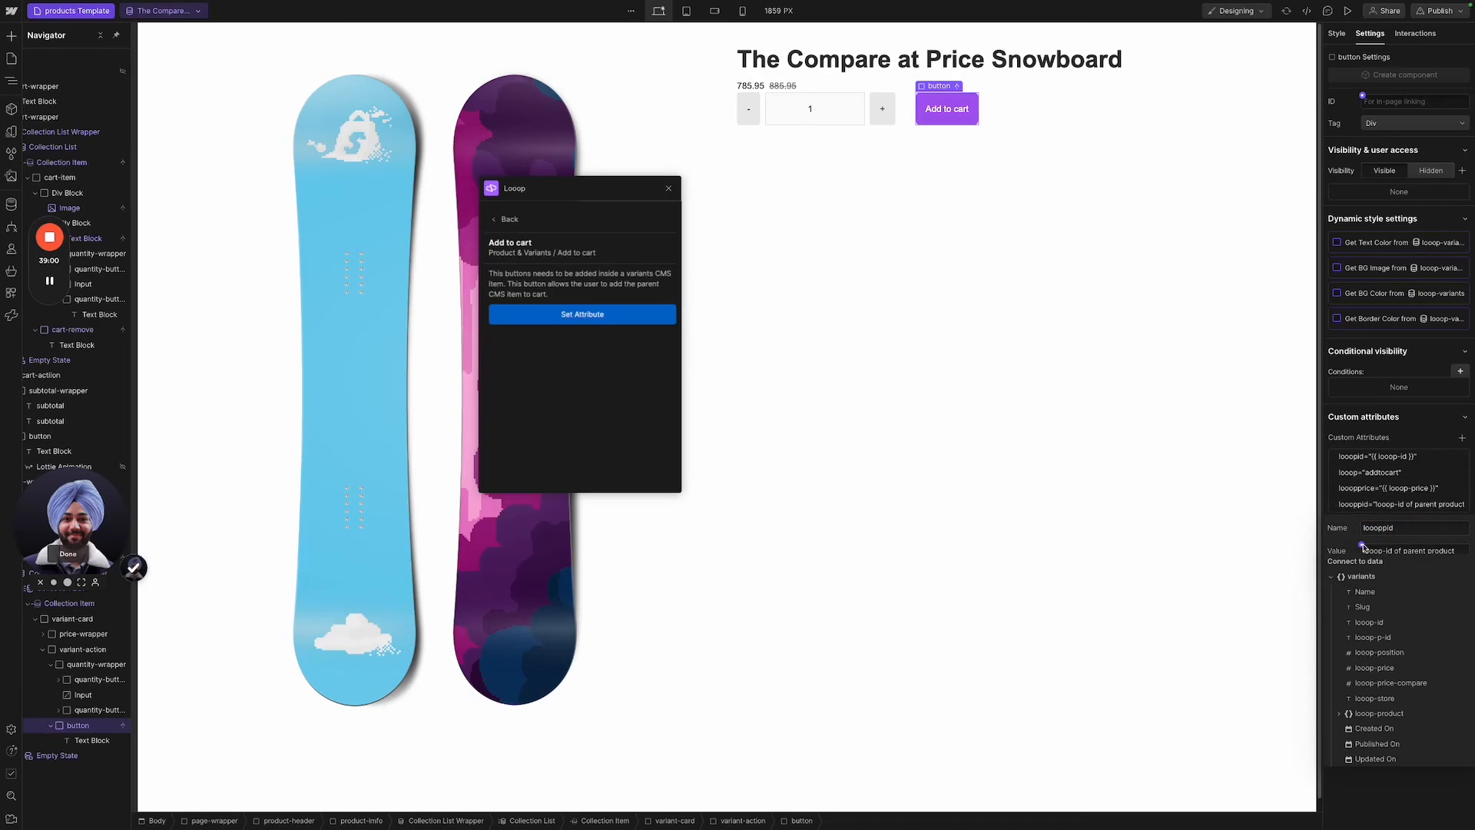
{"action": "left_click", "coordinate": [1340, 715]}
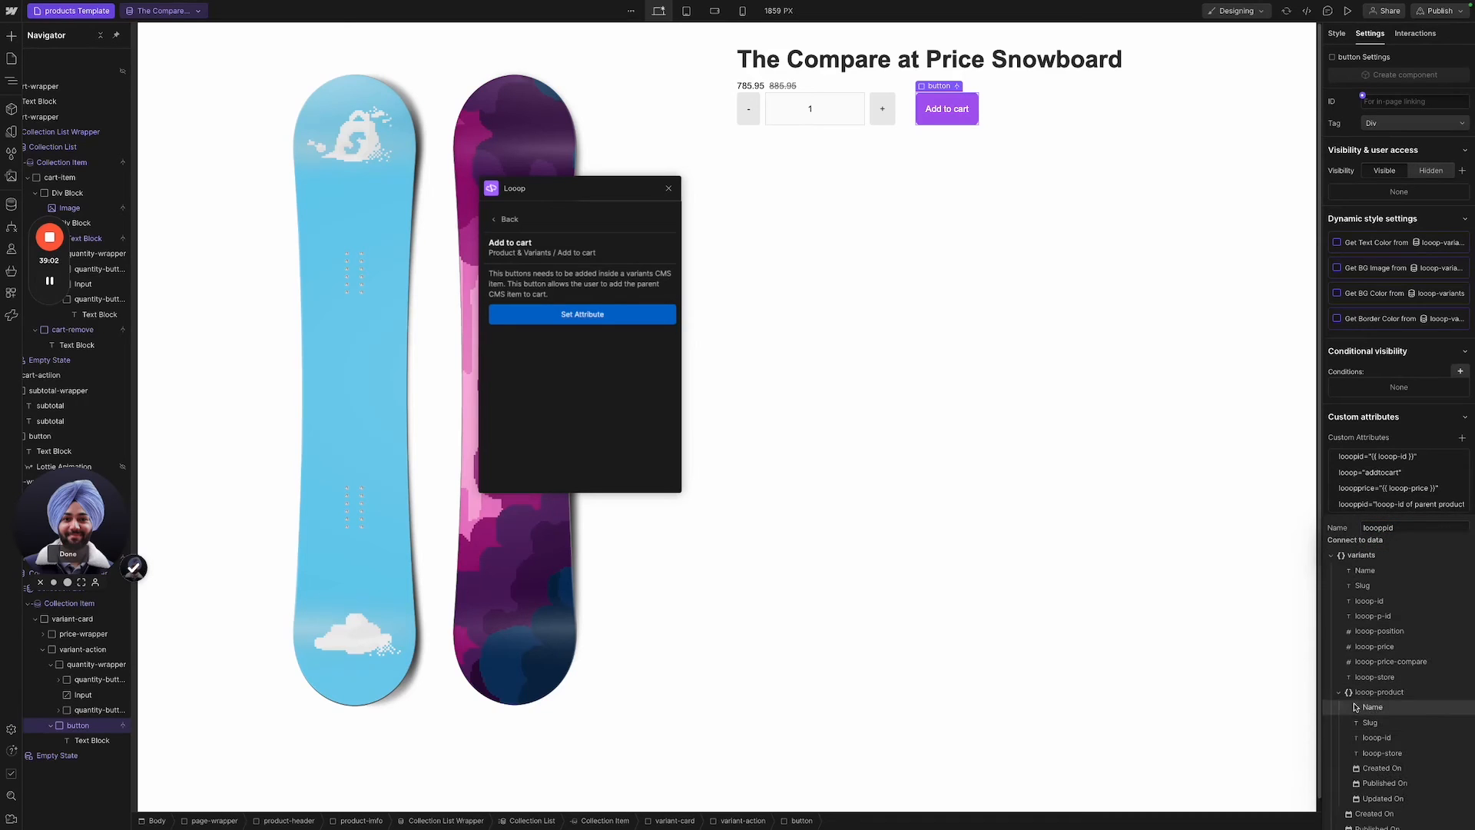
{"action": "left_click", "coordinate": [1394, 740]}
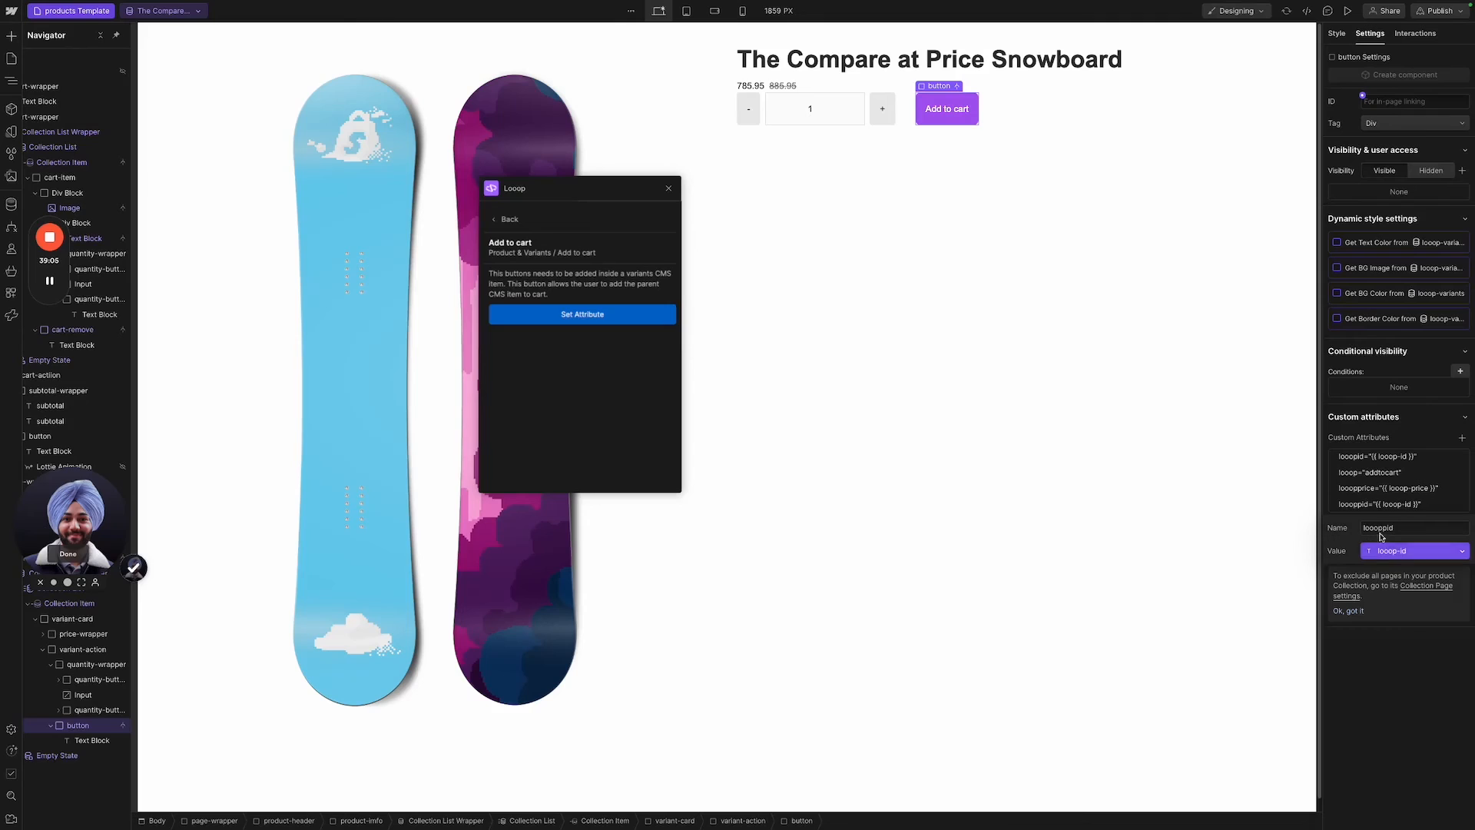
{"action": "left_click", "coordinate": [1405, 443]}
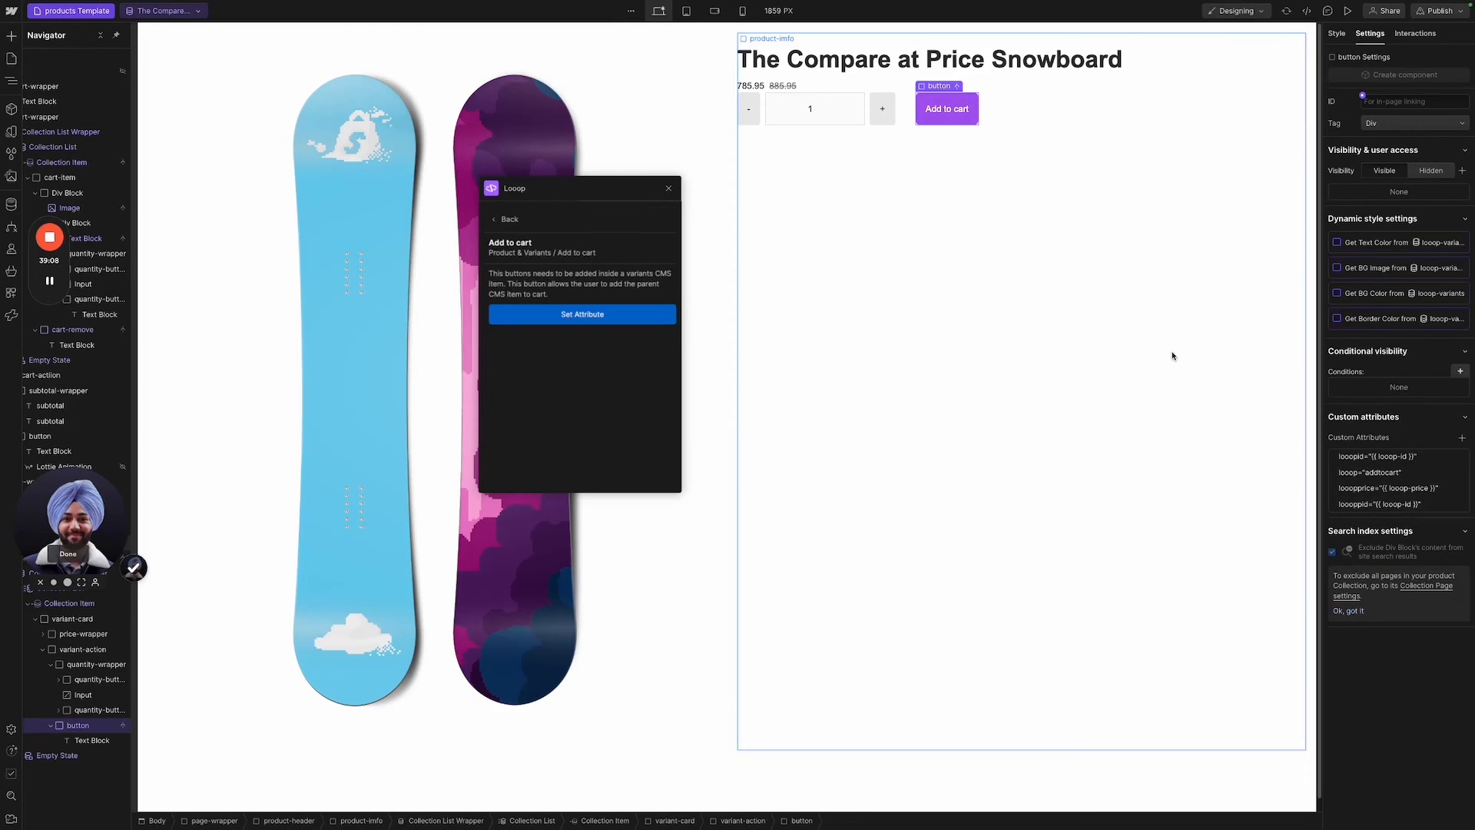
Assign Looop's Quantity Minus Button attribute to the minus quantity-button in the variant card.
{"action": "left_click", "coordinate": [749, 108]}
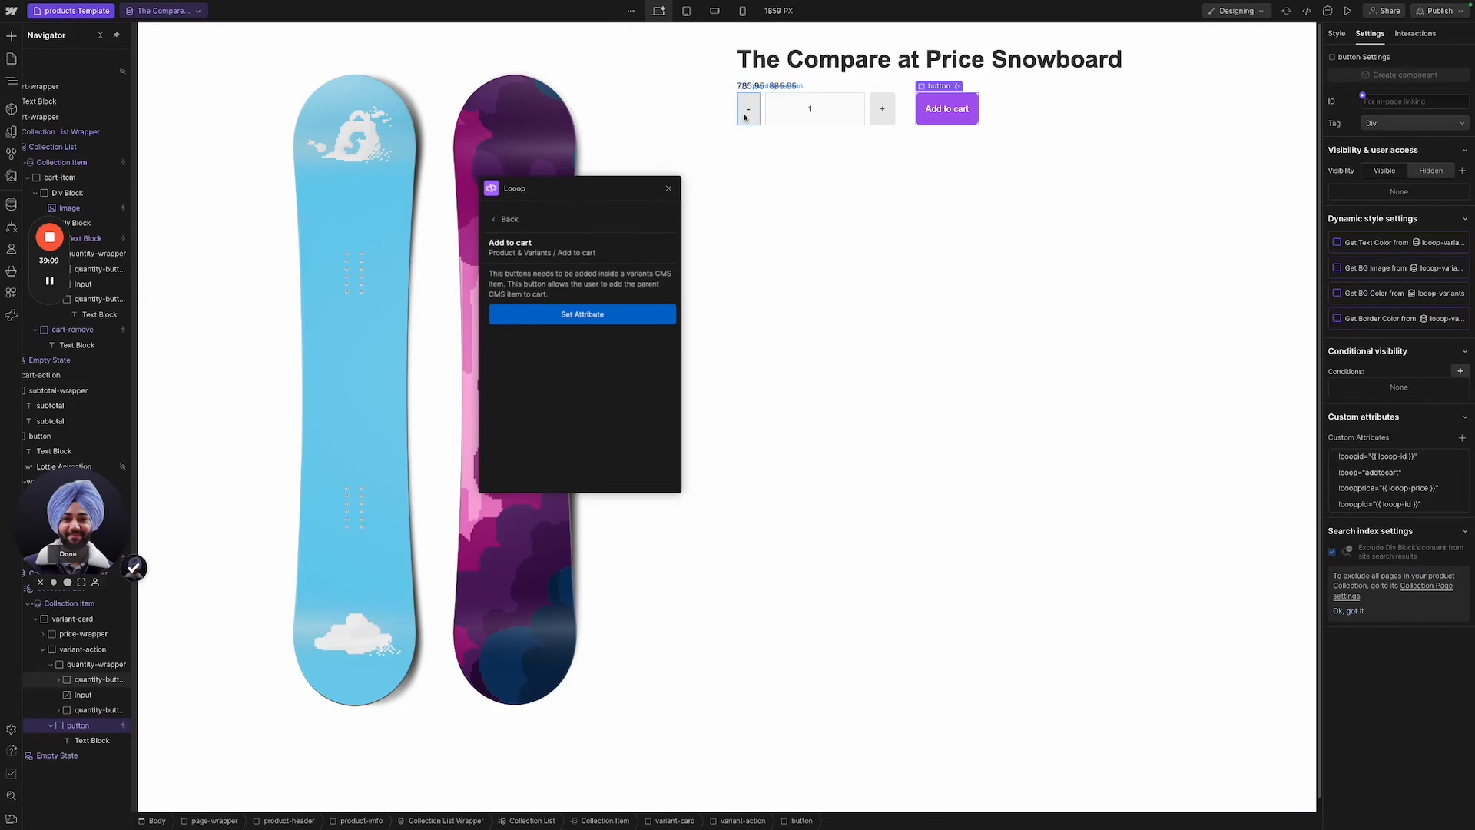
{"action": "left_click", "coordinate": [508, 219]}
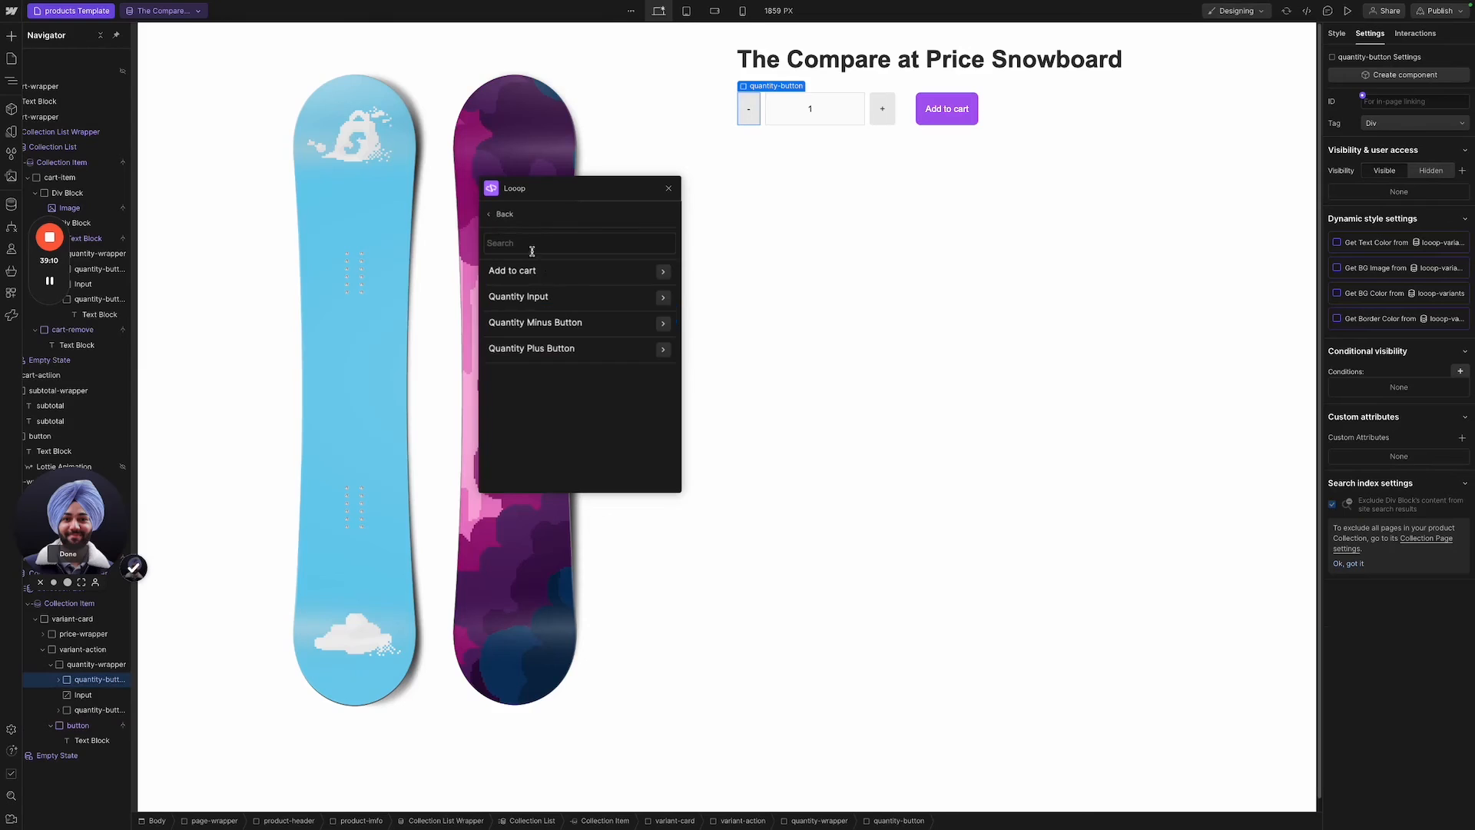
{"action": "left_click", "coordinate": [663, 324]}
{"action": "left_click", "coordinate": [637, 321]}
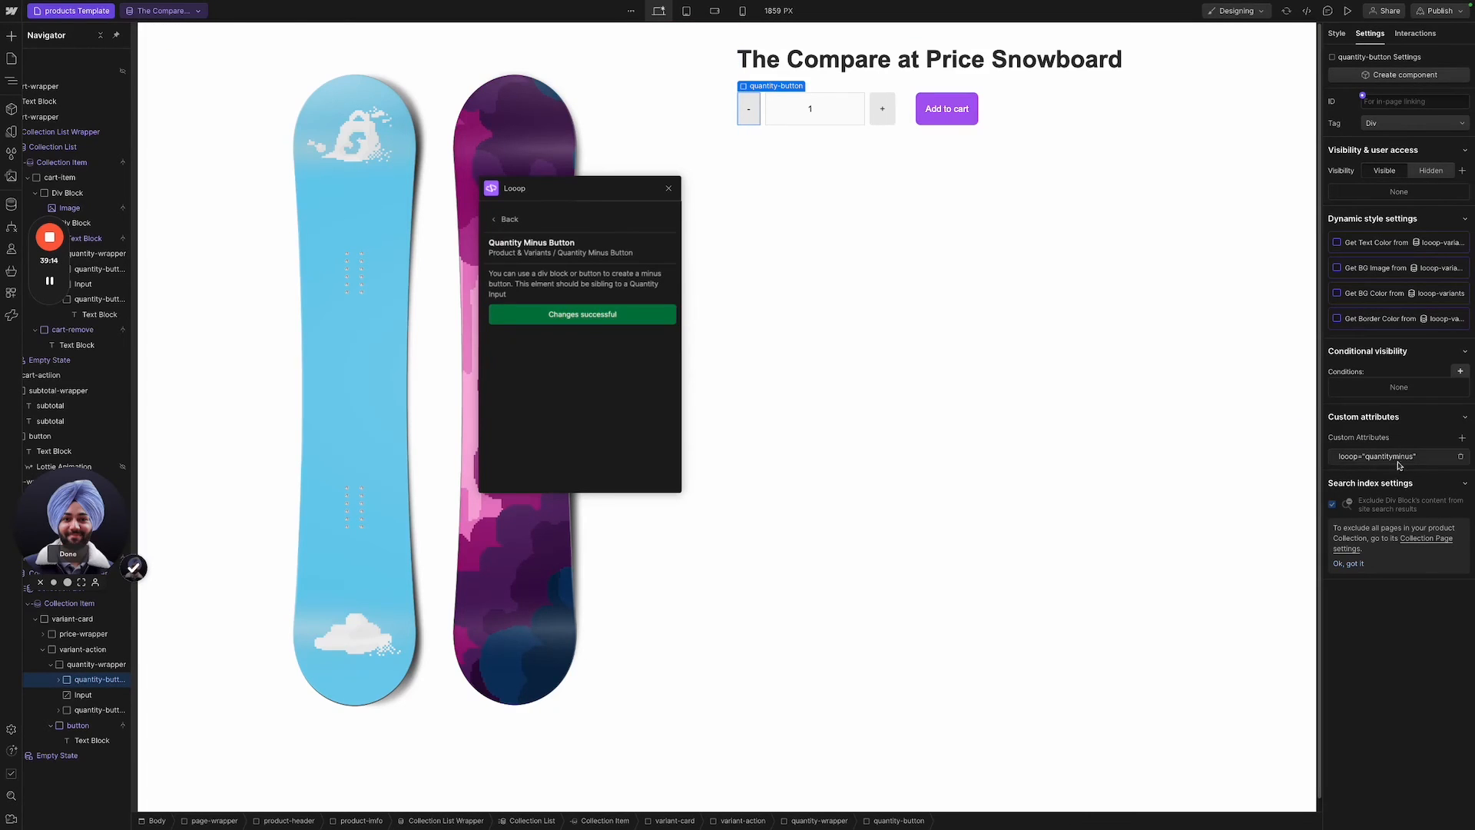
Assign Looop's Quantity Plus Button attribute to the plus quantity-button in the variant card.
{"action": "left_click", "coordinate": [882, 108]}
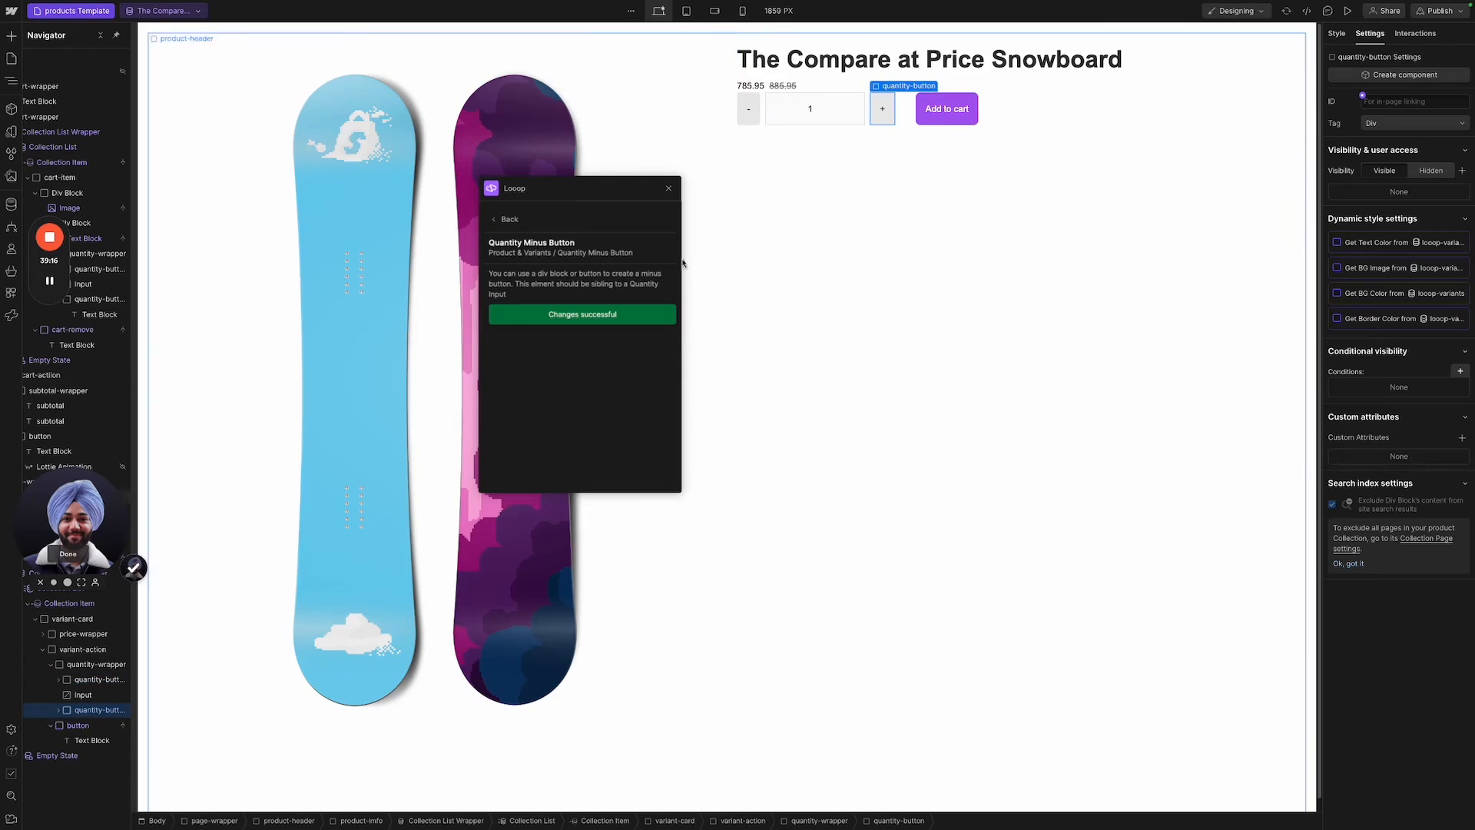
{"action": "left_click", "coordinate": [501, 220]}
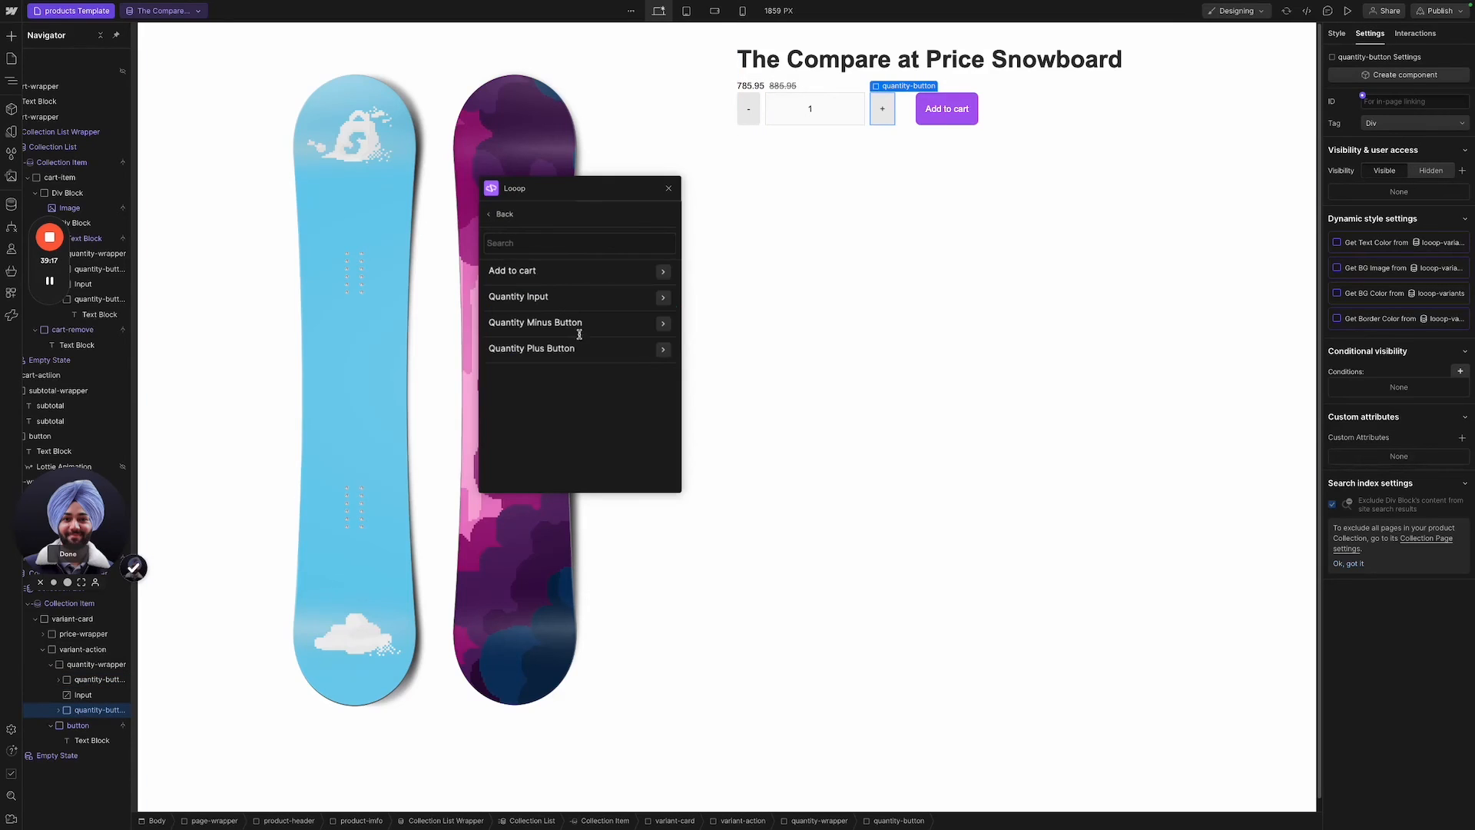
{"action": "left_click", "coordinate": [663, 351]}
{"action": "left_click", "coordinate": [600, 322]}
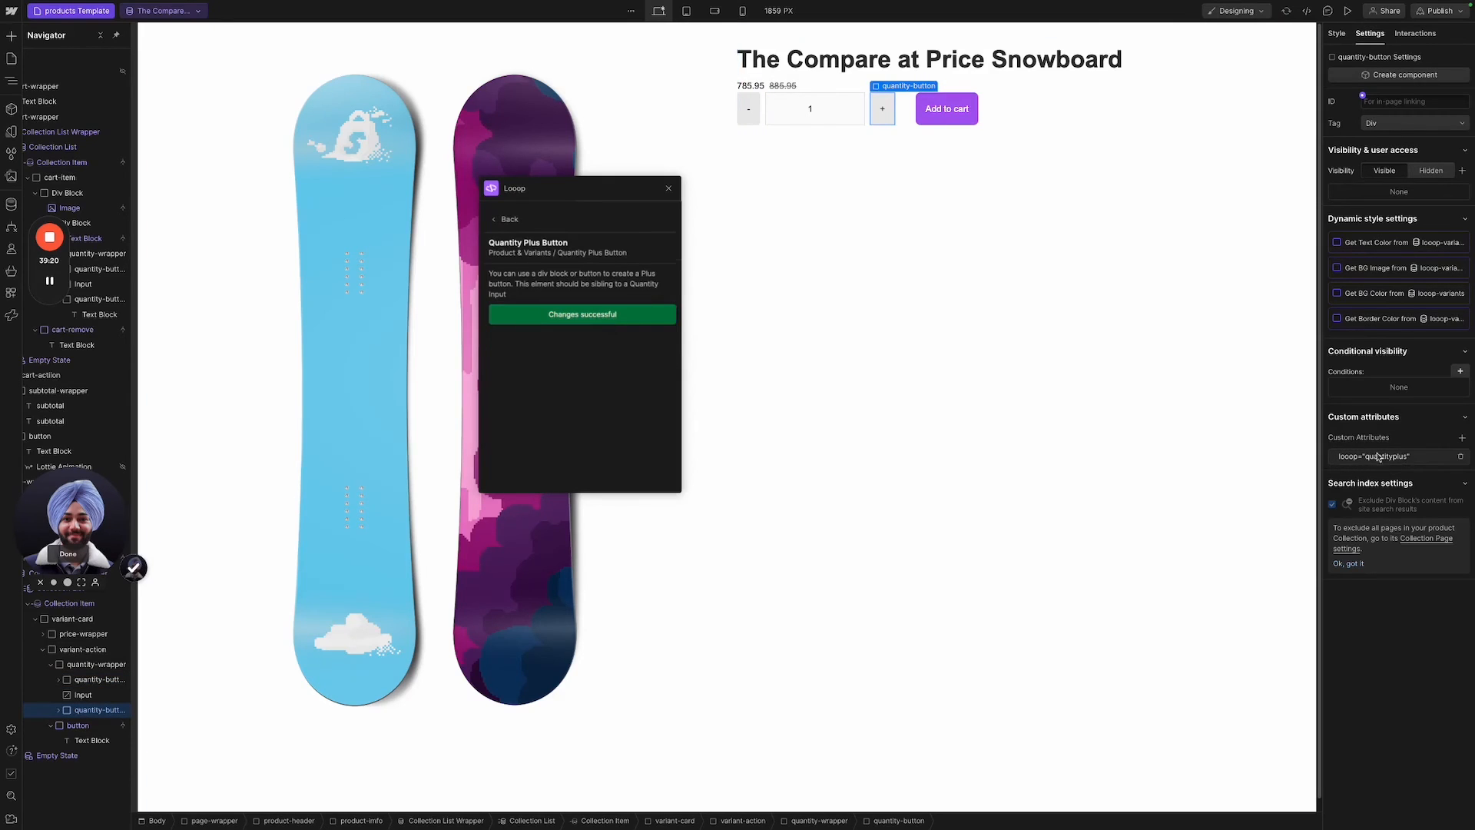
Check the quantity input's attributes in the variant card and publish the site.
{"action": "left_click", "coordinate": [510, 221]}
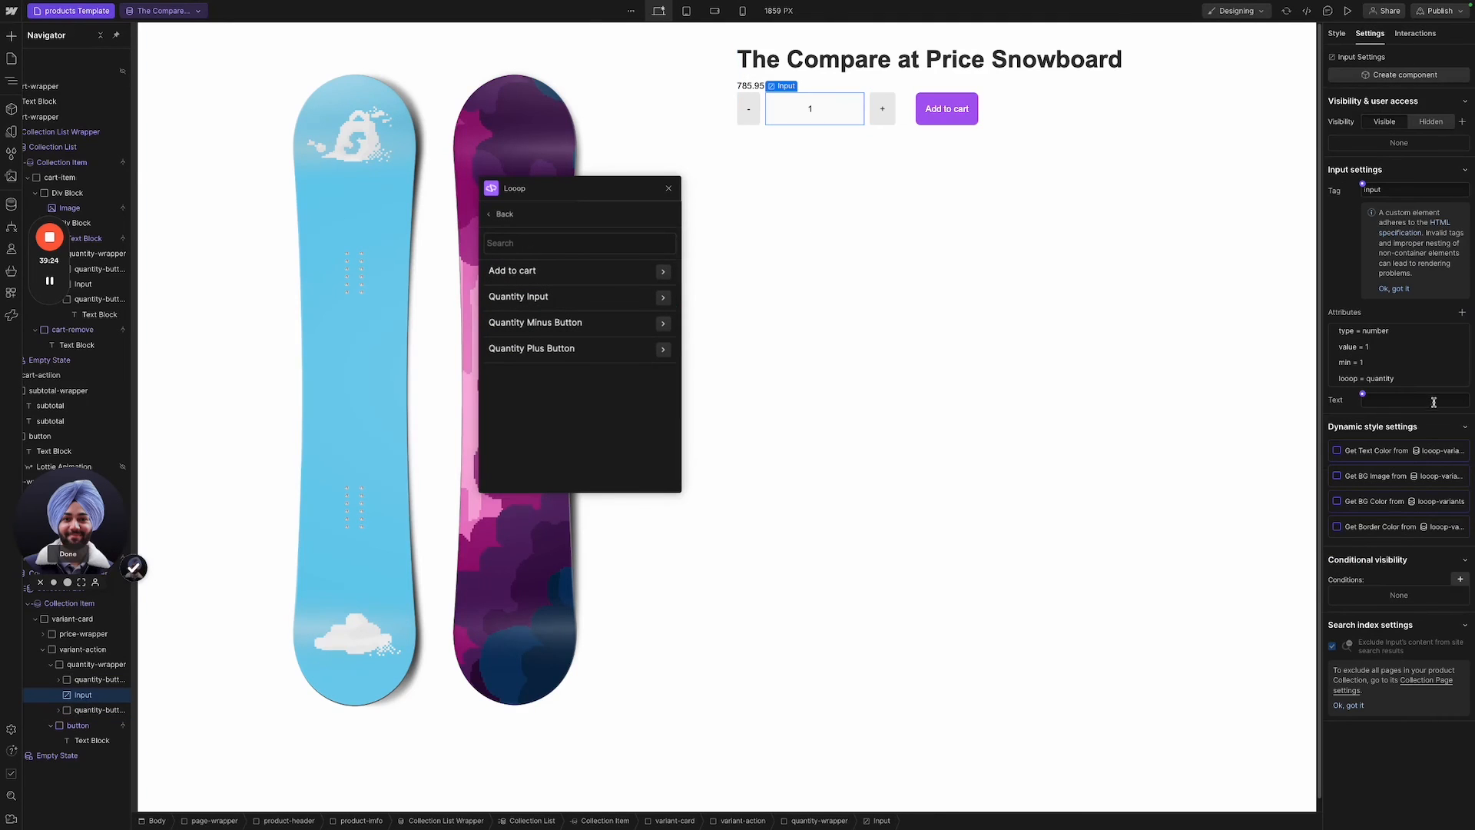
{"action": "left_click", "coordinate": [669, 191]}
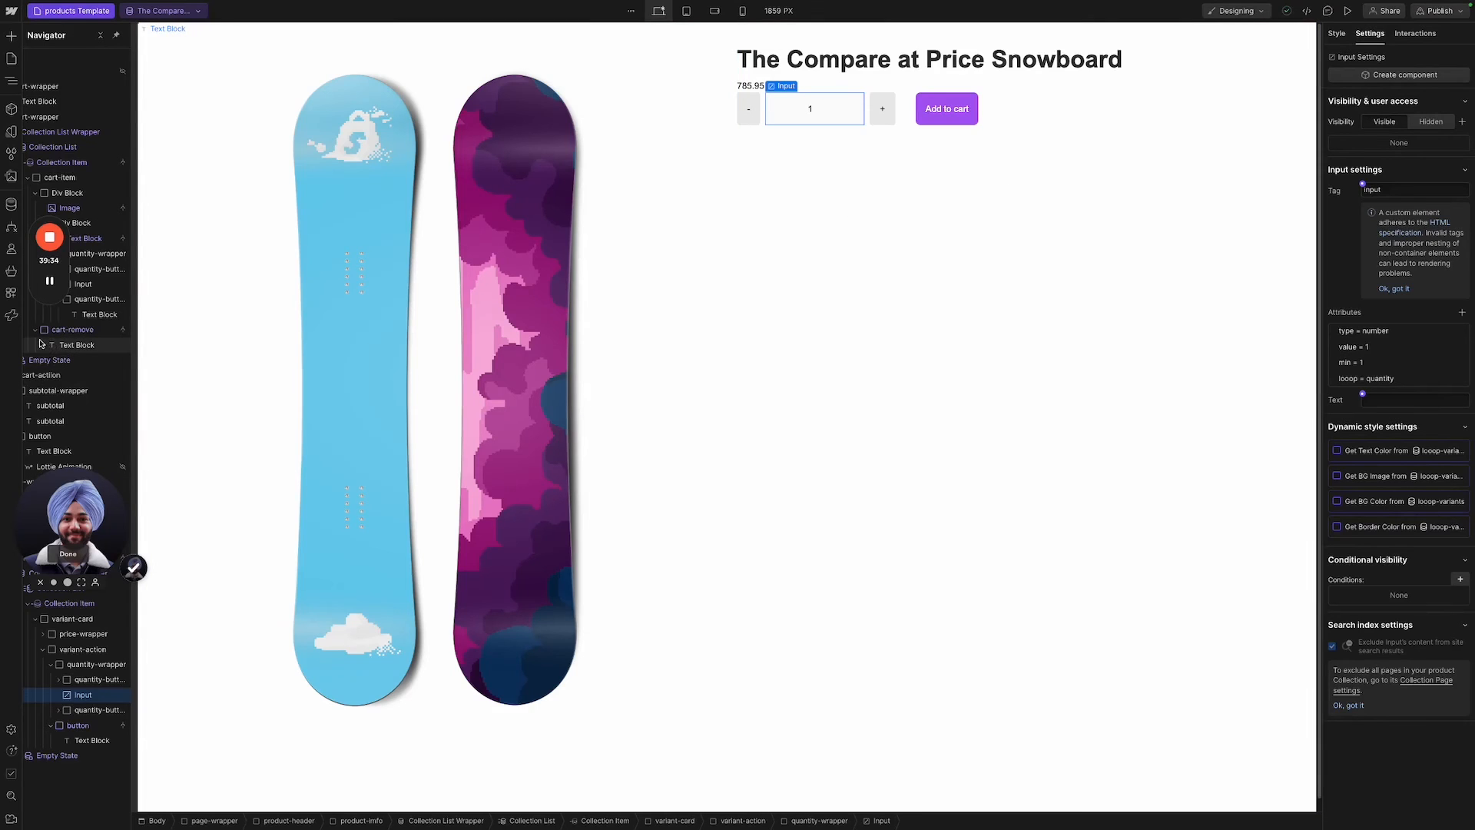
{"action": "left_click", "coordinate": [1438, 11]}
{"action": "left_click", "coordinate": [1391, 192]}
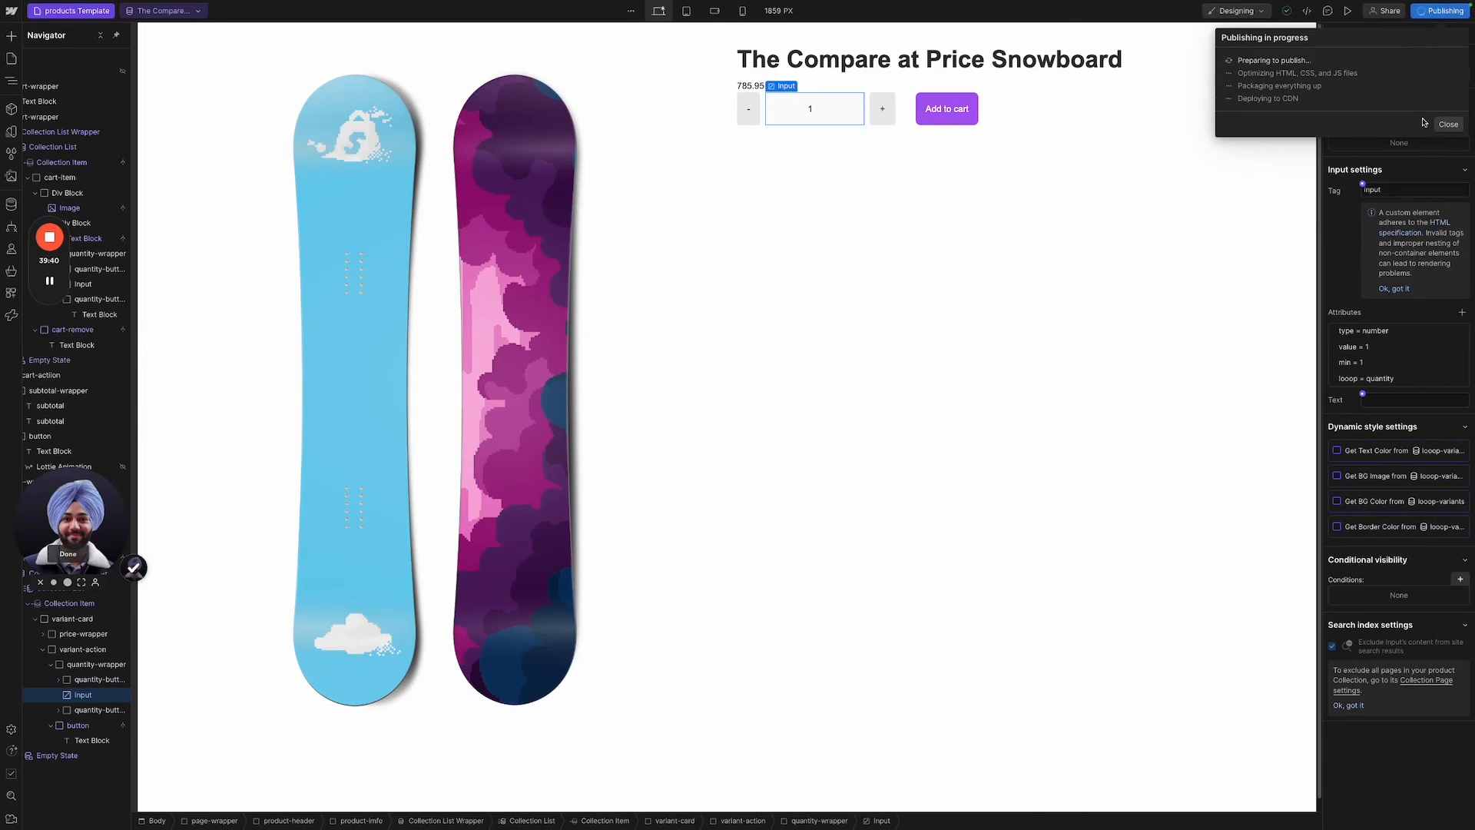
{"action": "left_click", "coordinate": [1449, 124]}
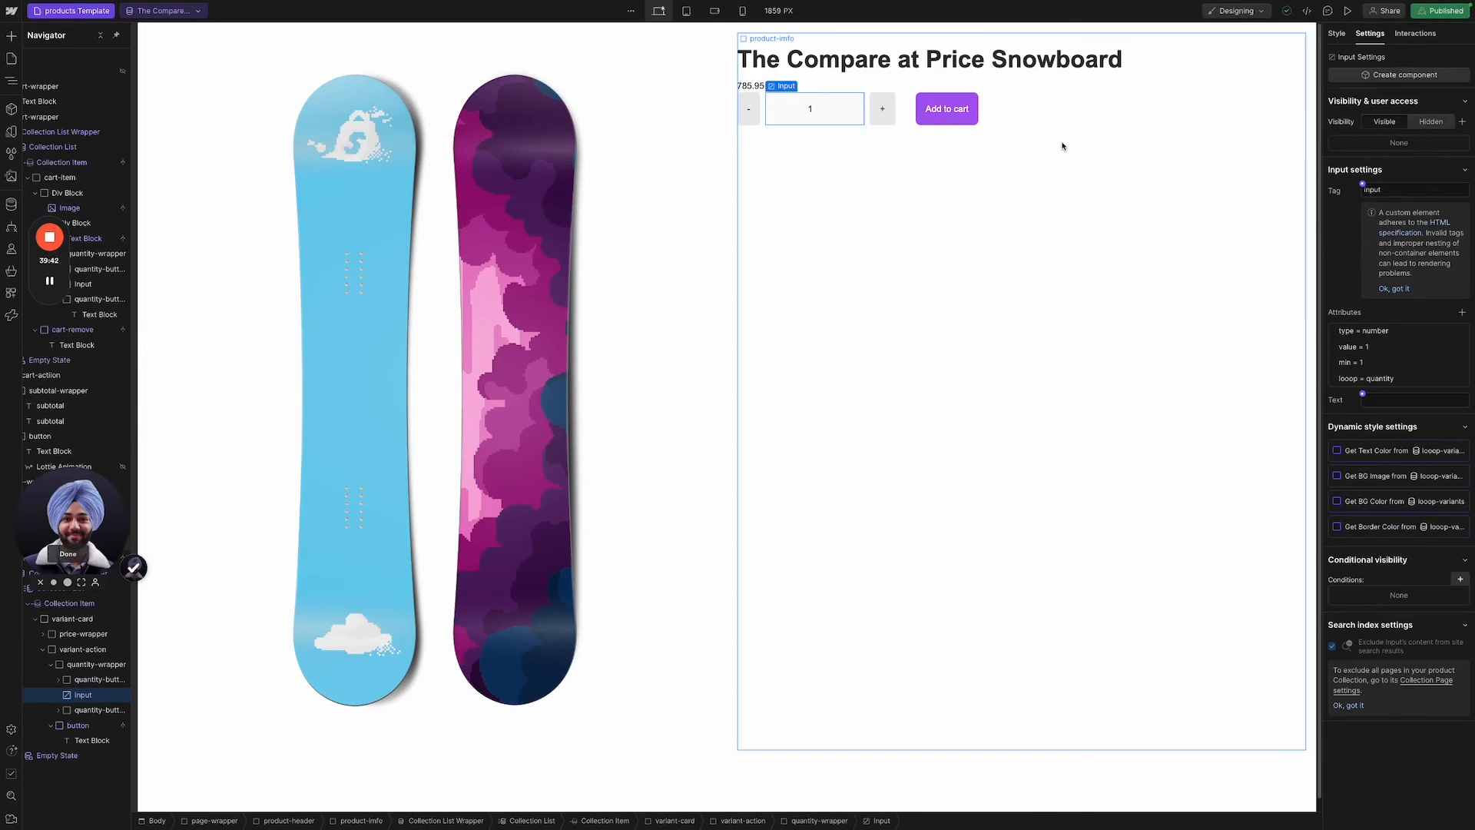
Add a Mouse click (tap) trigger to the Add to cart button that starts an animation on the first click.
{"action": "left_click", "coordinate": [949, 130]}
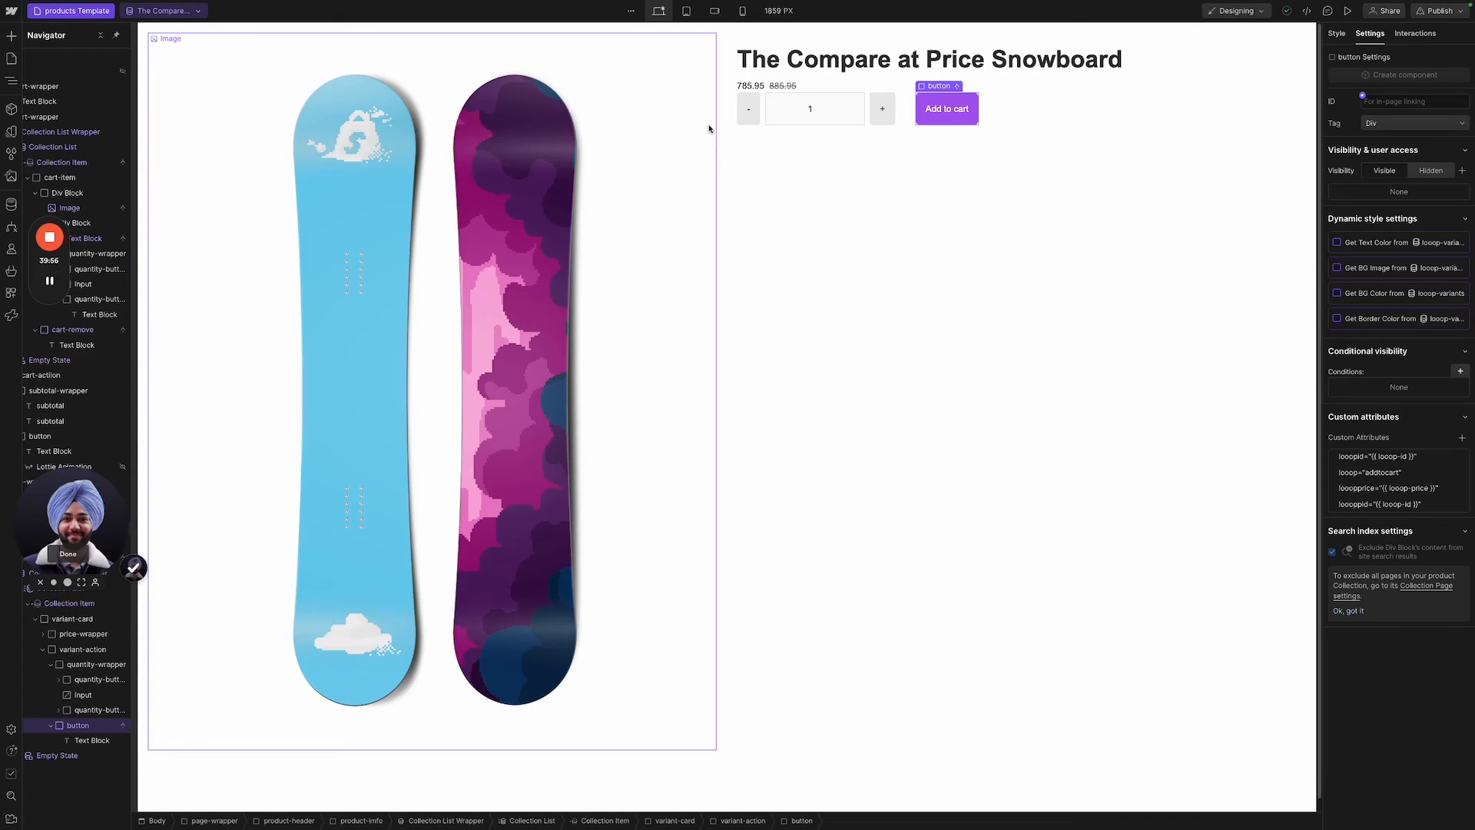
{"action": "left_click", "coordinate": [1415, 33]}
{"action": "left_click", "coordinate": [1462, 78]}
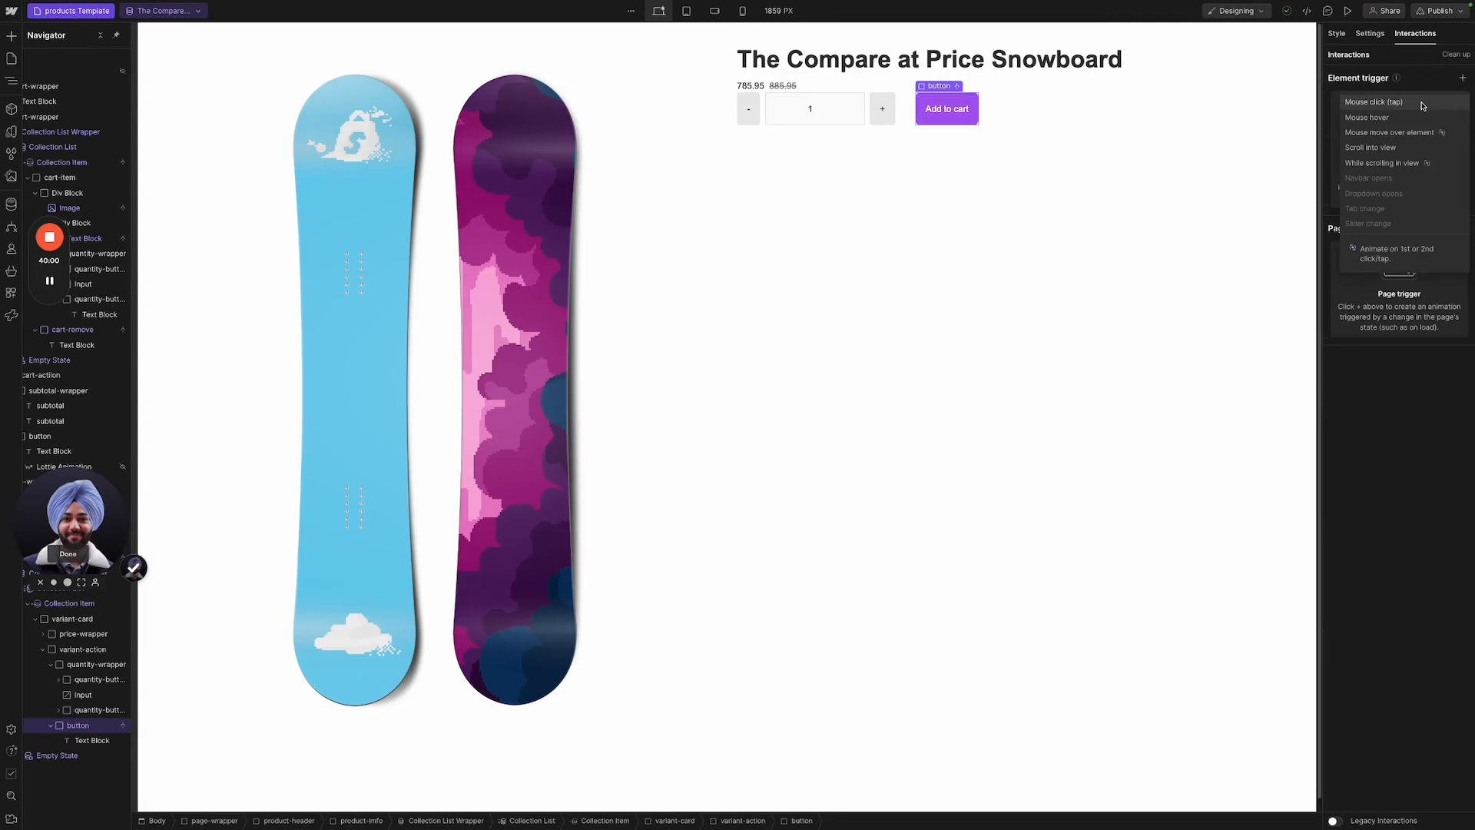
{"action": "left_click", "coordinate": [1422, 103]}
{"action": "left_click", "coordinate": [1420, 148]}
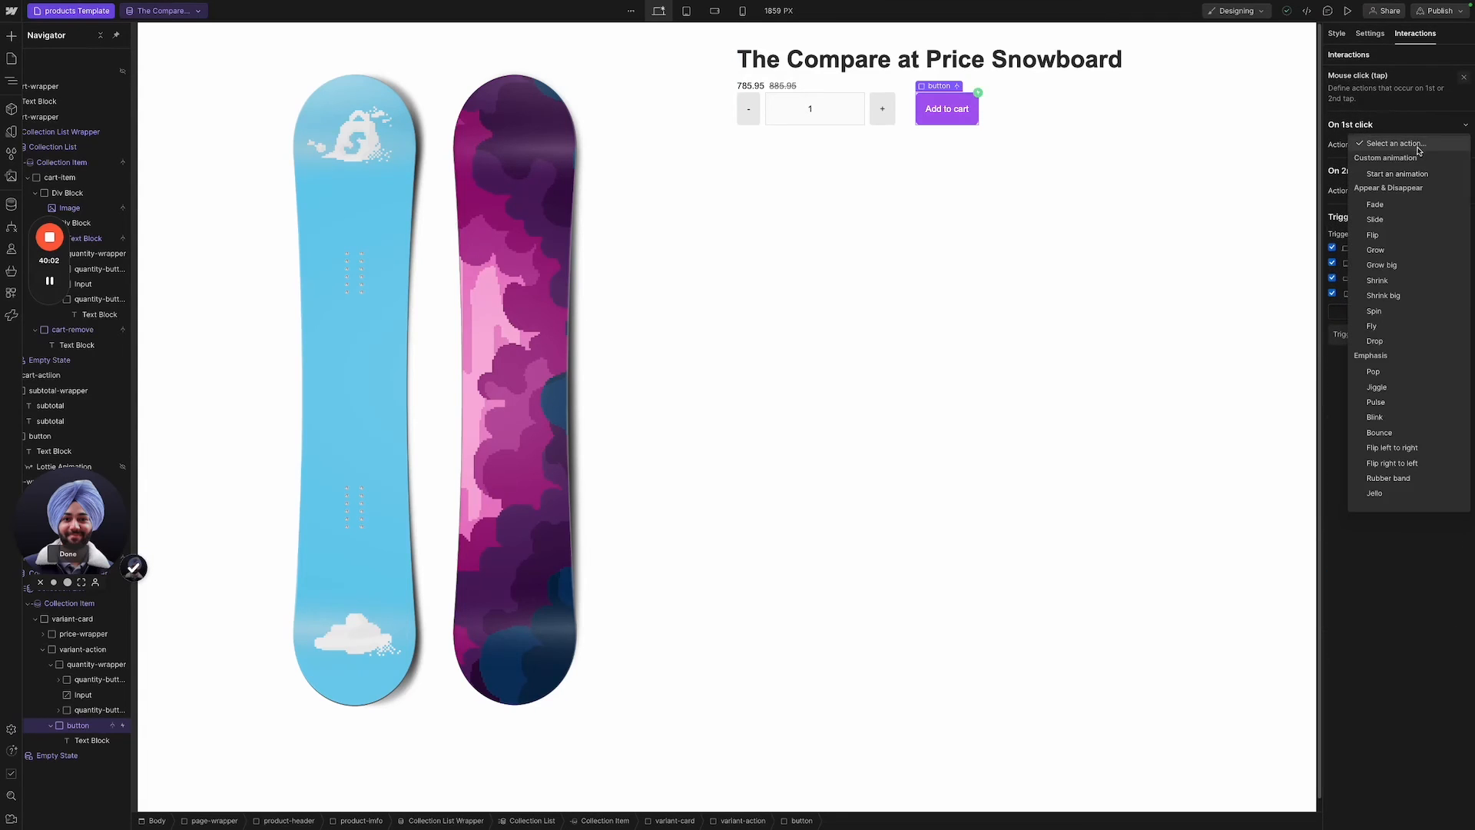
{"action": "left_click", "coordinate": [1411, 174]}
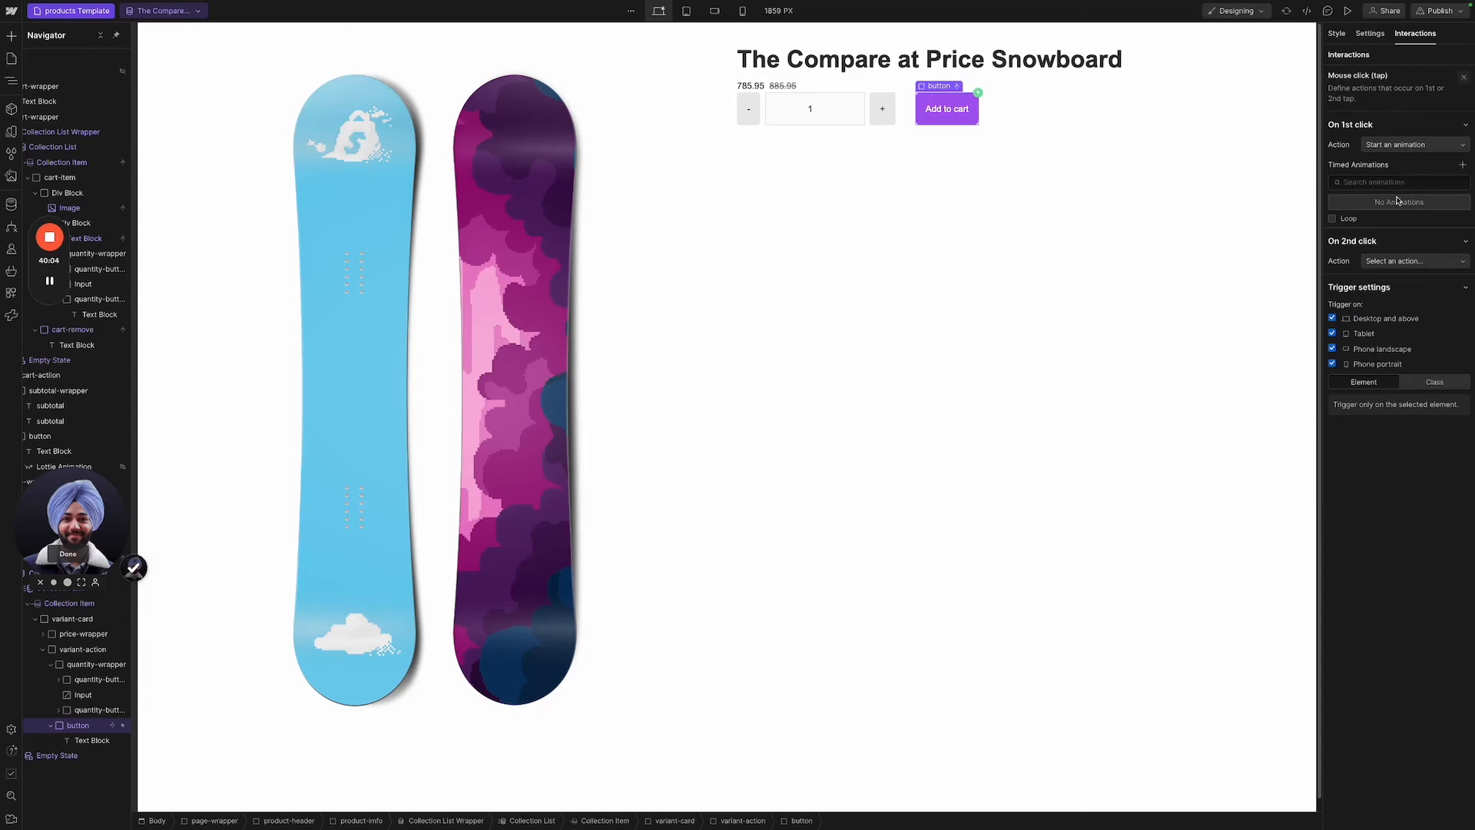
Create a timed animation named "cart [open]" for the Add to cart button's first click.
{"action": "left_click", "coordinate": [1462, 165]}
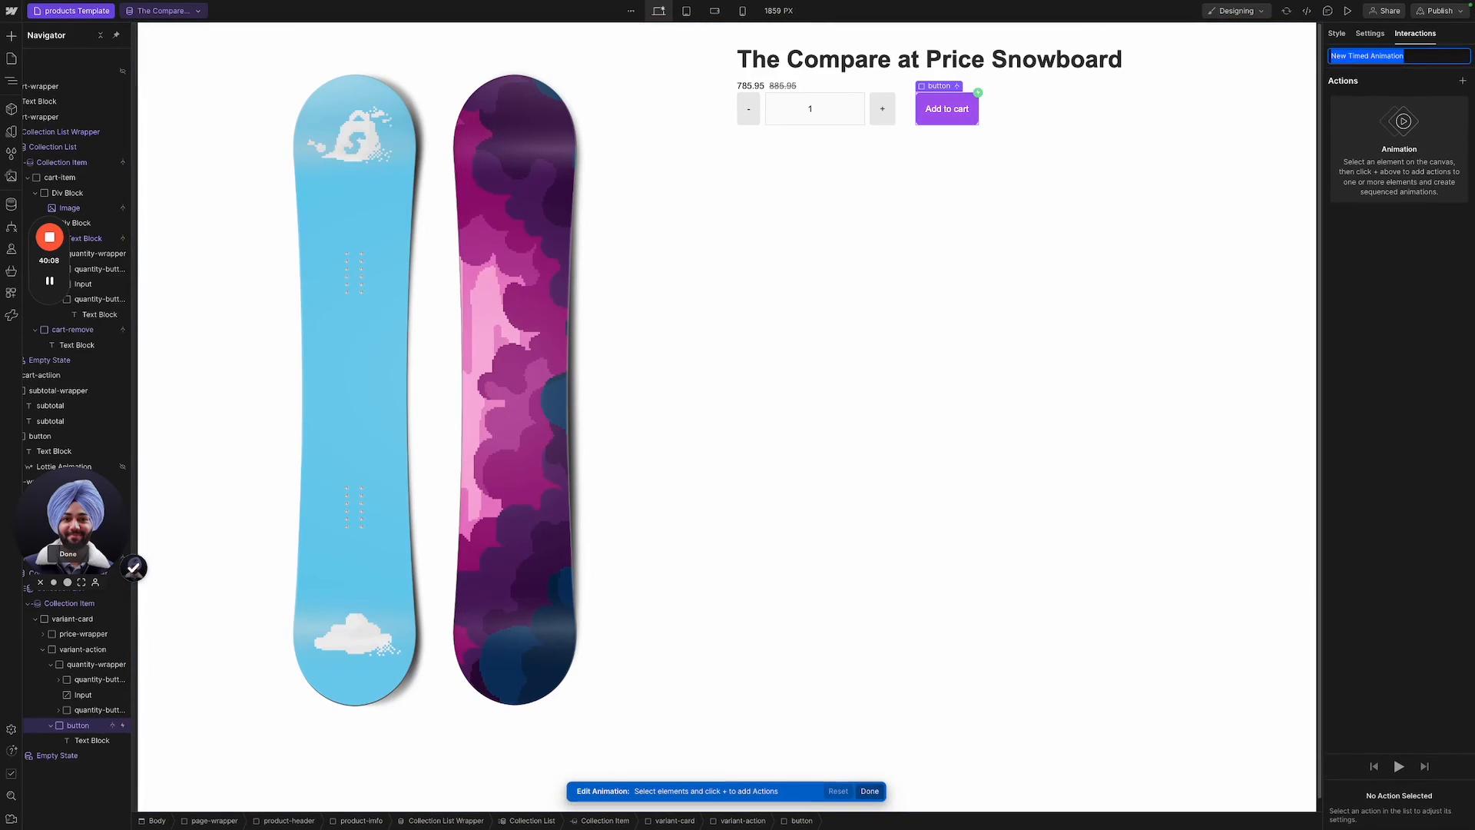
{"action": "type", "text": "cart [open"}
{"action": "key", "text": "Return"}
Add a Hide/Show action for the cart element, with display none set as its initial state.
{"action": "left_click", "coordinate": [1463, 82]}
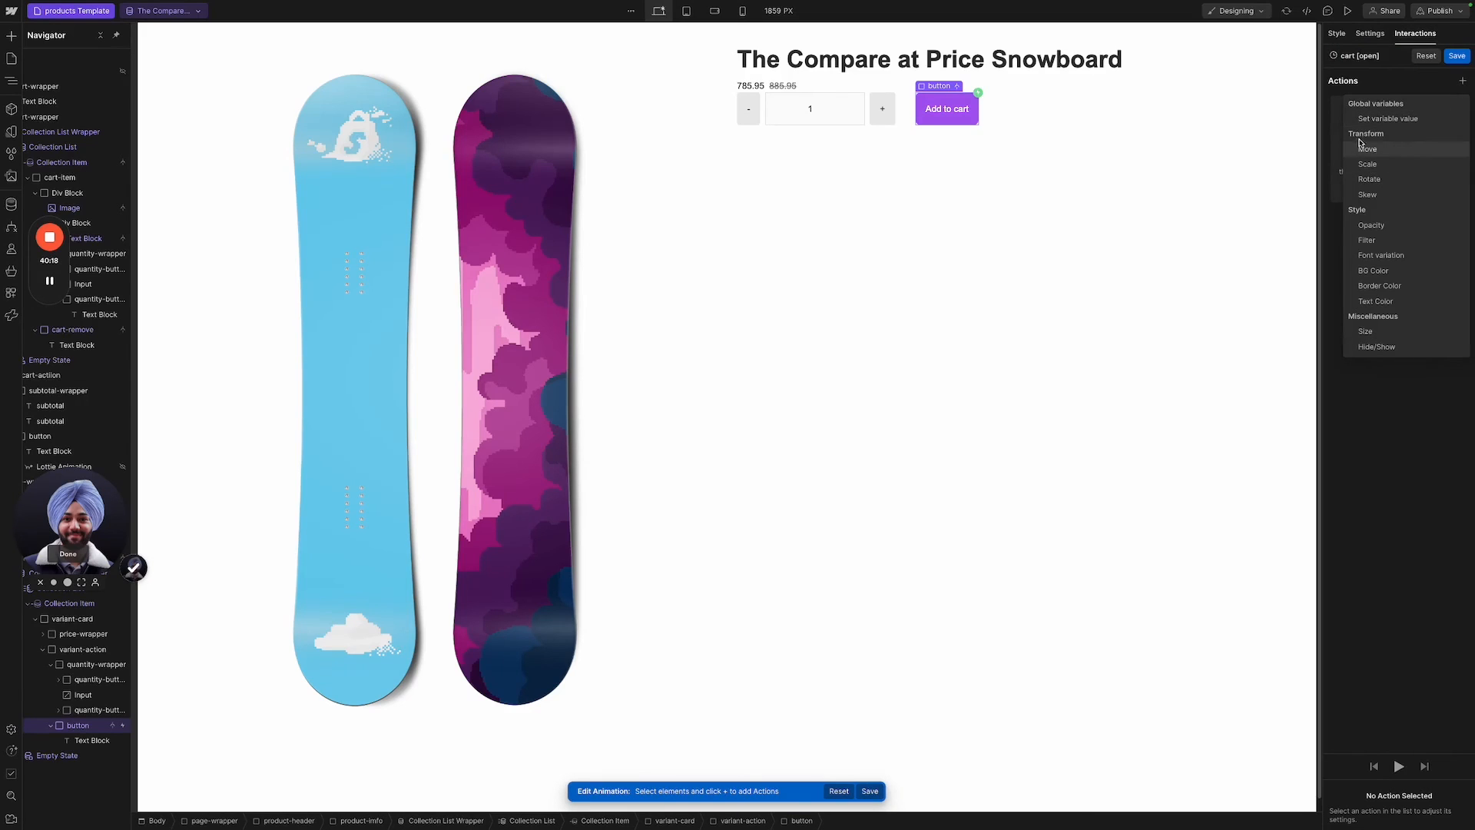
{"action": "left_click", "coordinate": [1449, 404]}
{"action": "left_click", "coordinate": [522, 221]}
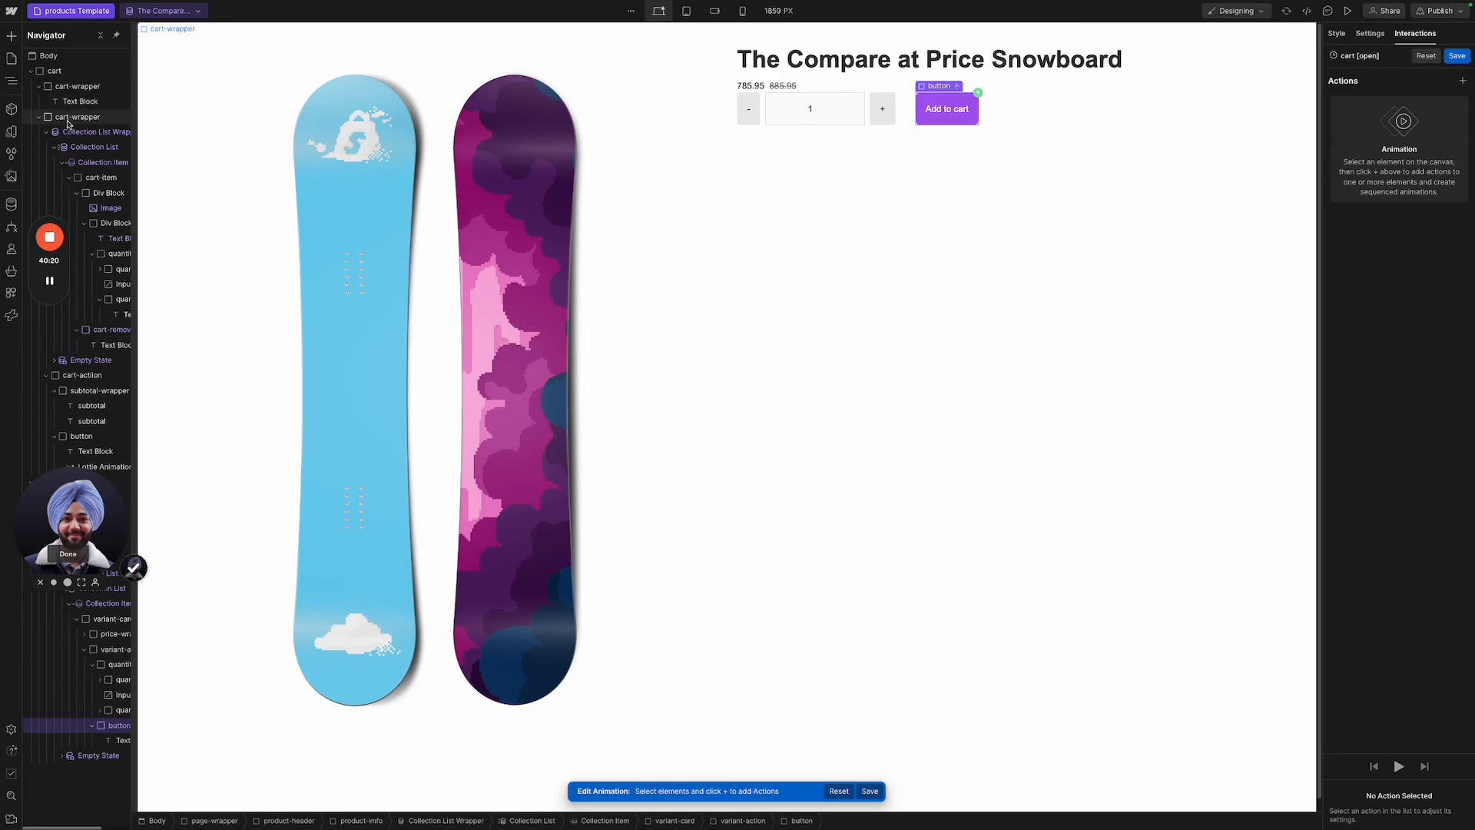
{"action": "left_click", "coordinate": [1463, 81]}
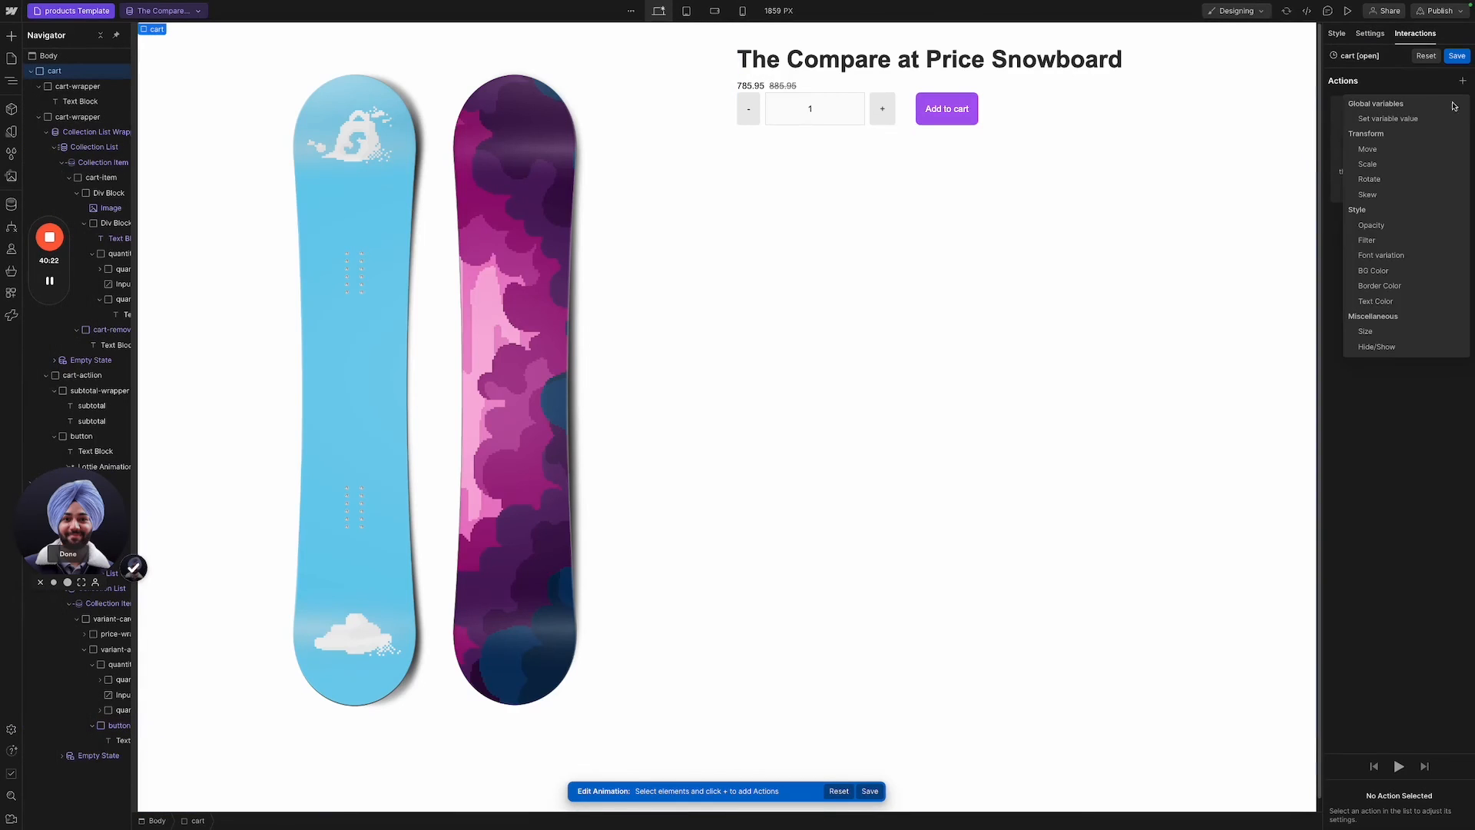
{"action": "left_click", "coordinate": [1376, 345]}
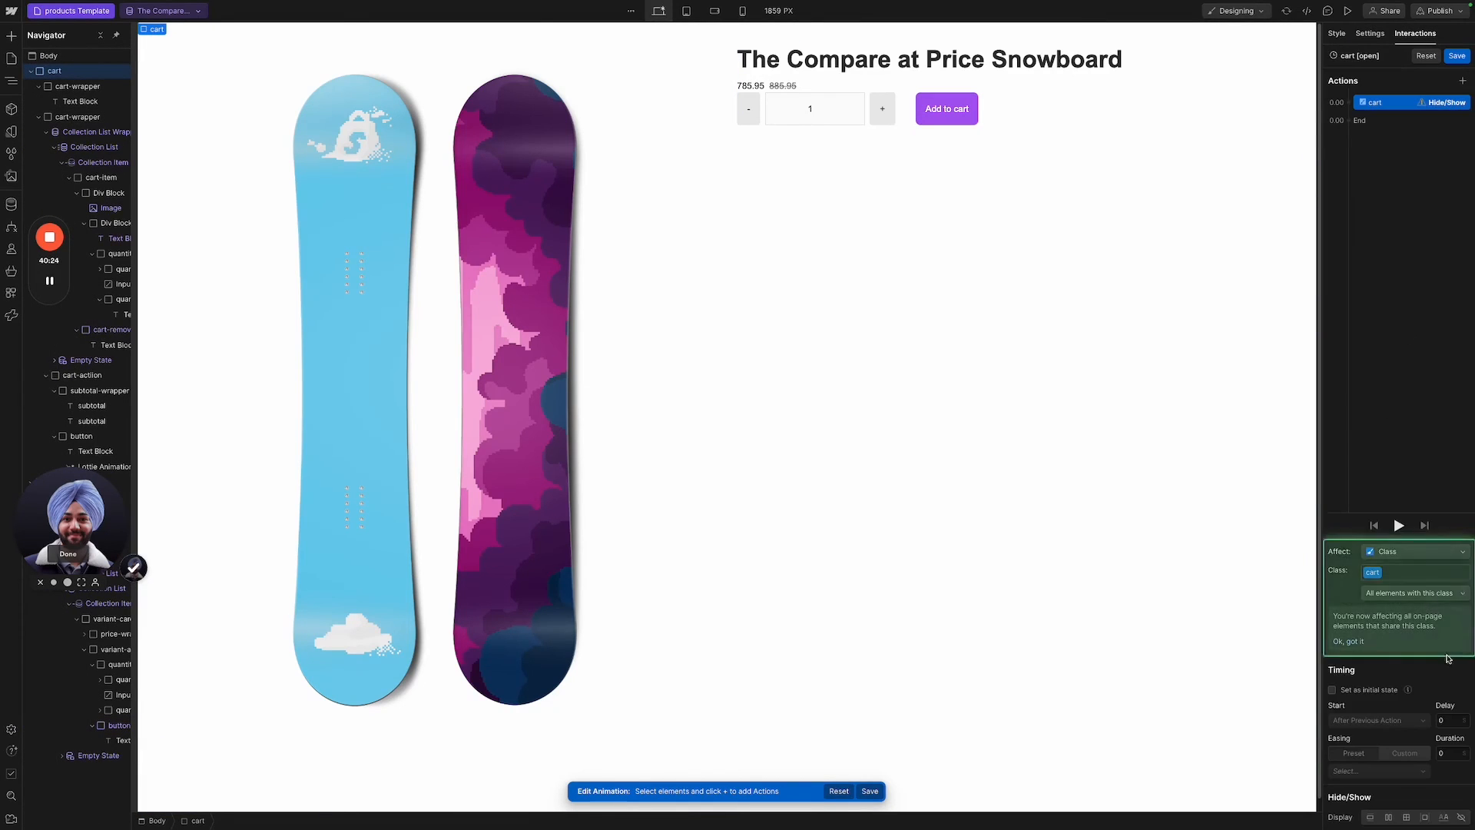
{"action": "left_click", "coordinate": [1348, 690]}
Add a second Hide/Show action that sets the cart's display to block, and save the animation.
{"action": "left_click", "coordinate": [1387, 127]}
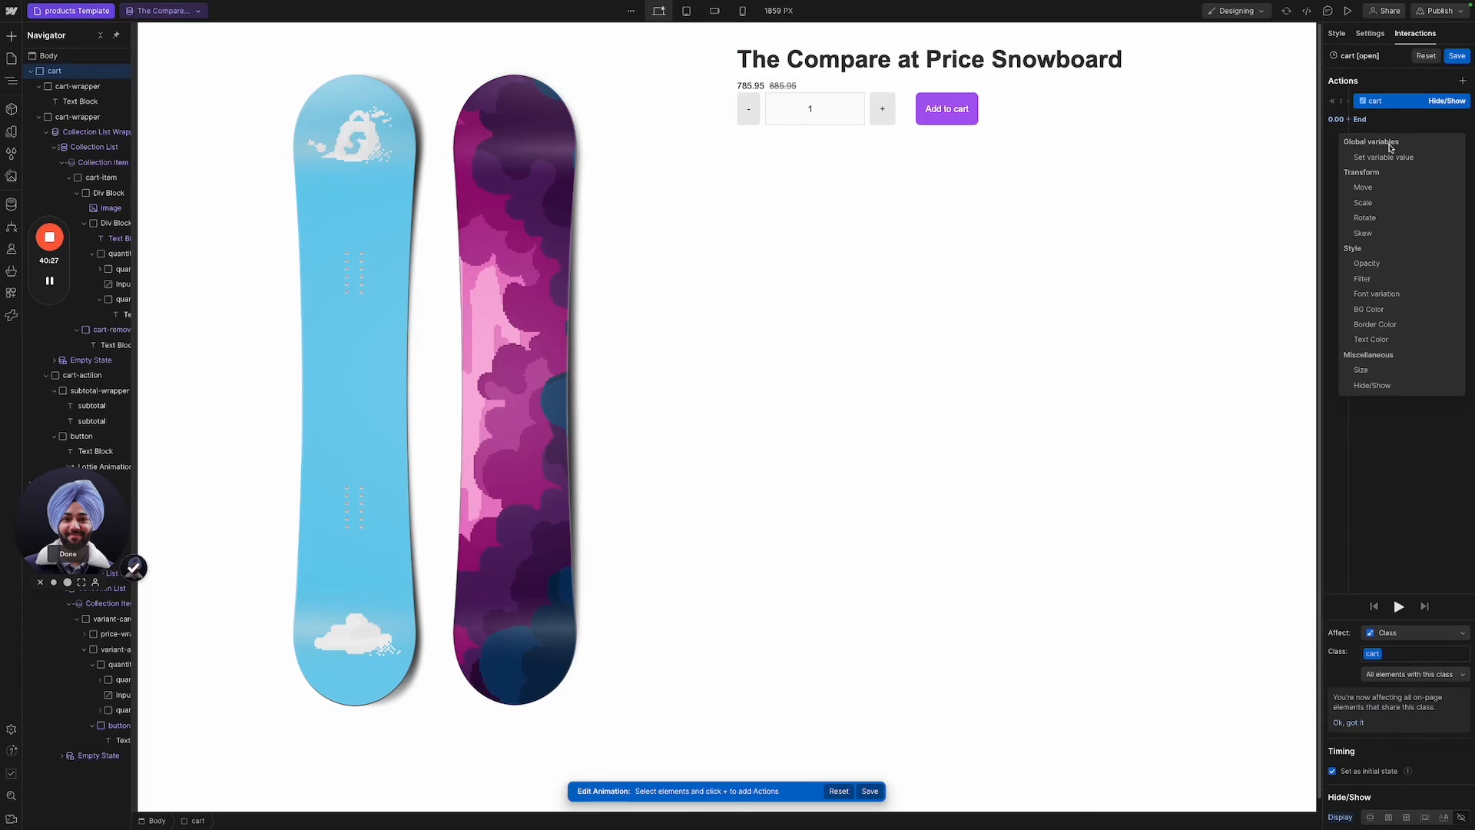
{"action": "left_click", "coordinate": [1411, 390]}
{"action": "left_click", "coordinate": [1371, 817]}
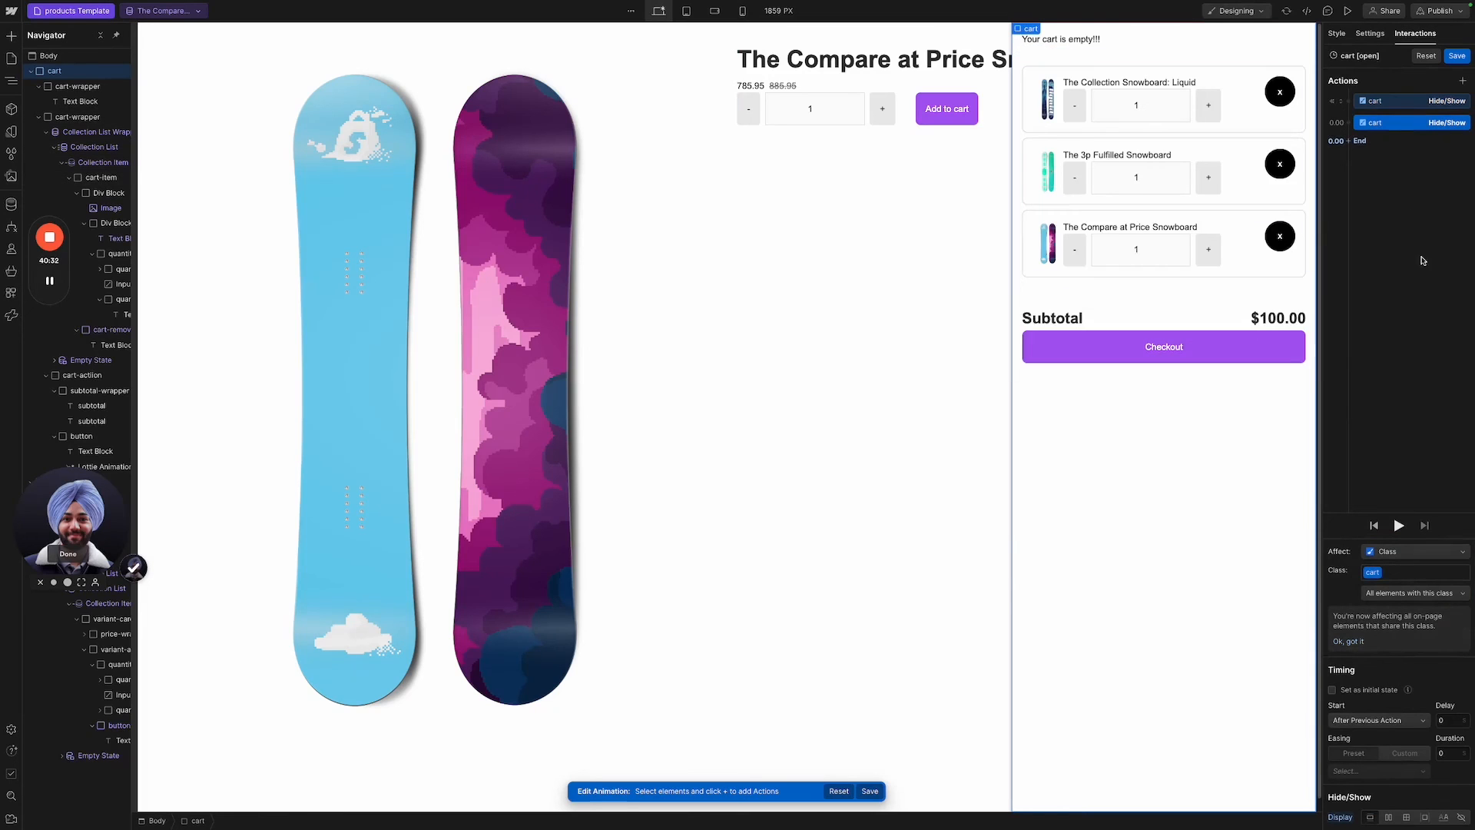
{"action": "left_click", "coordinate": [1415, 200]}
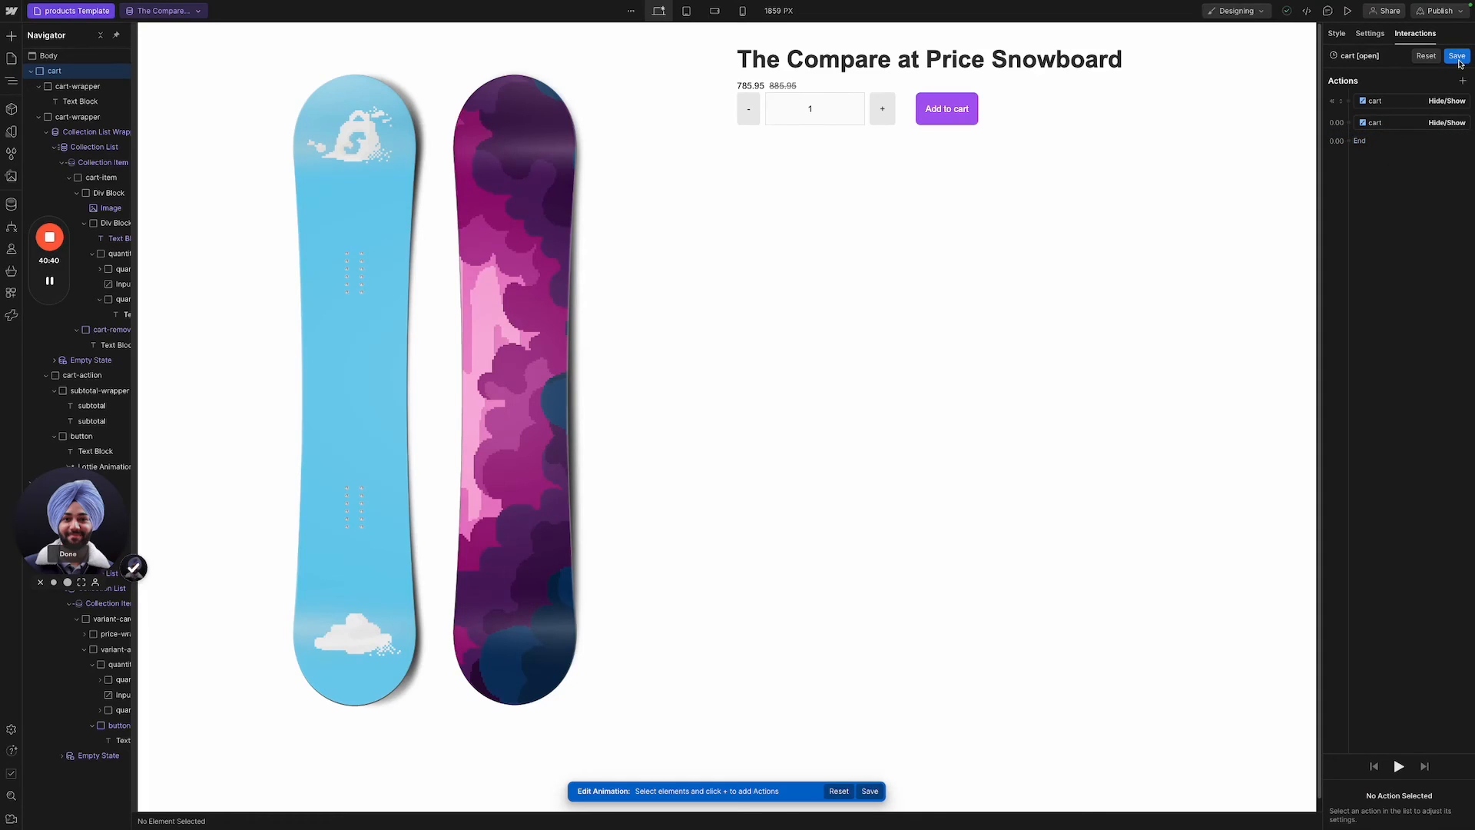
{"action": "left_click", "coordinate": [1458, 56]}
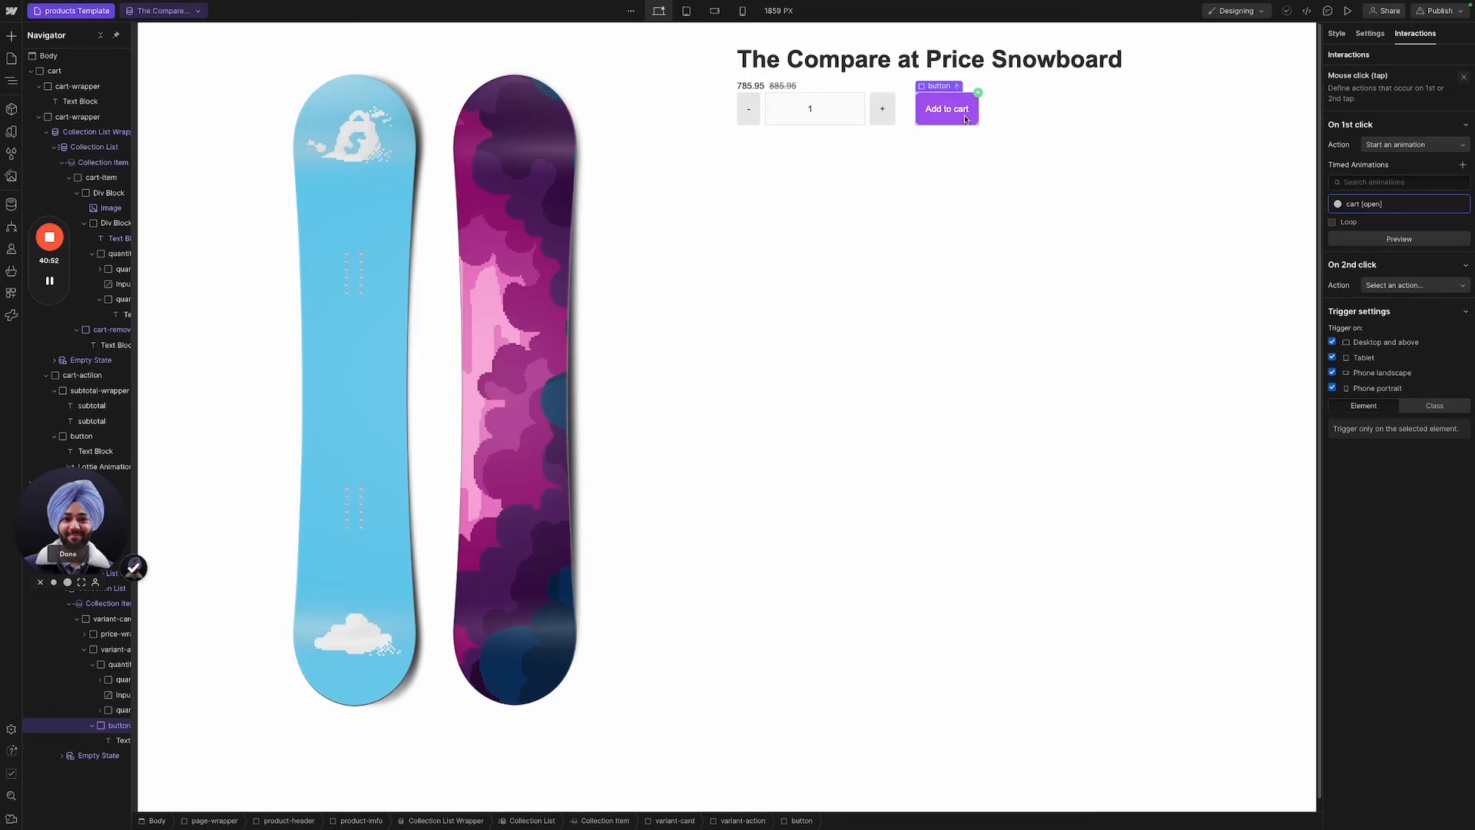
Set the cart element's display to block in its styles.
{"action": "left_click", "coordinate": [87, 73]}
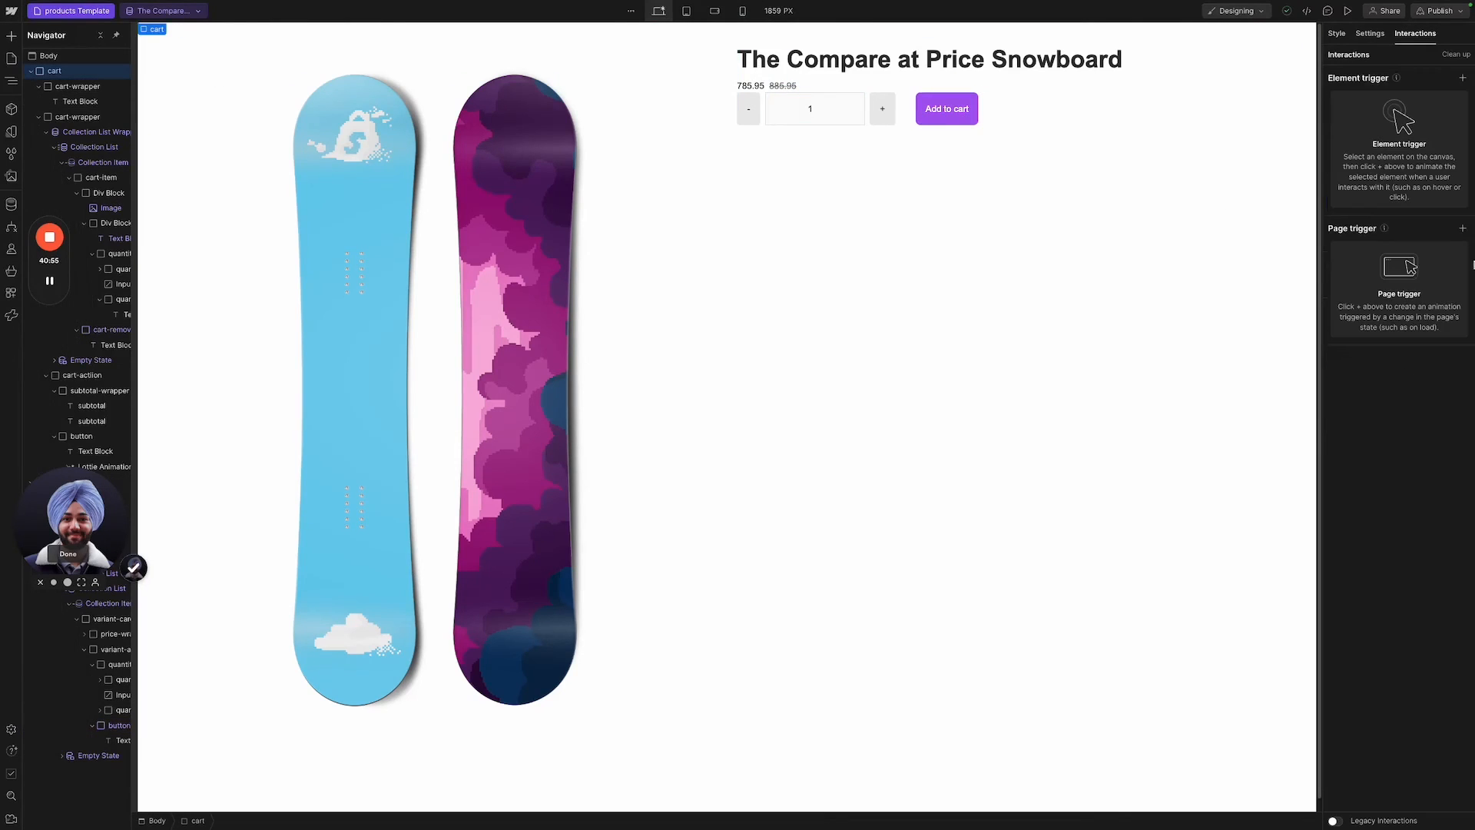
{"action": "left_click", "coordinate": [1341, 37]}
{"action": "left_click", "coordinate": [1389, 178]}
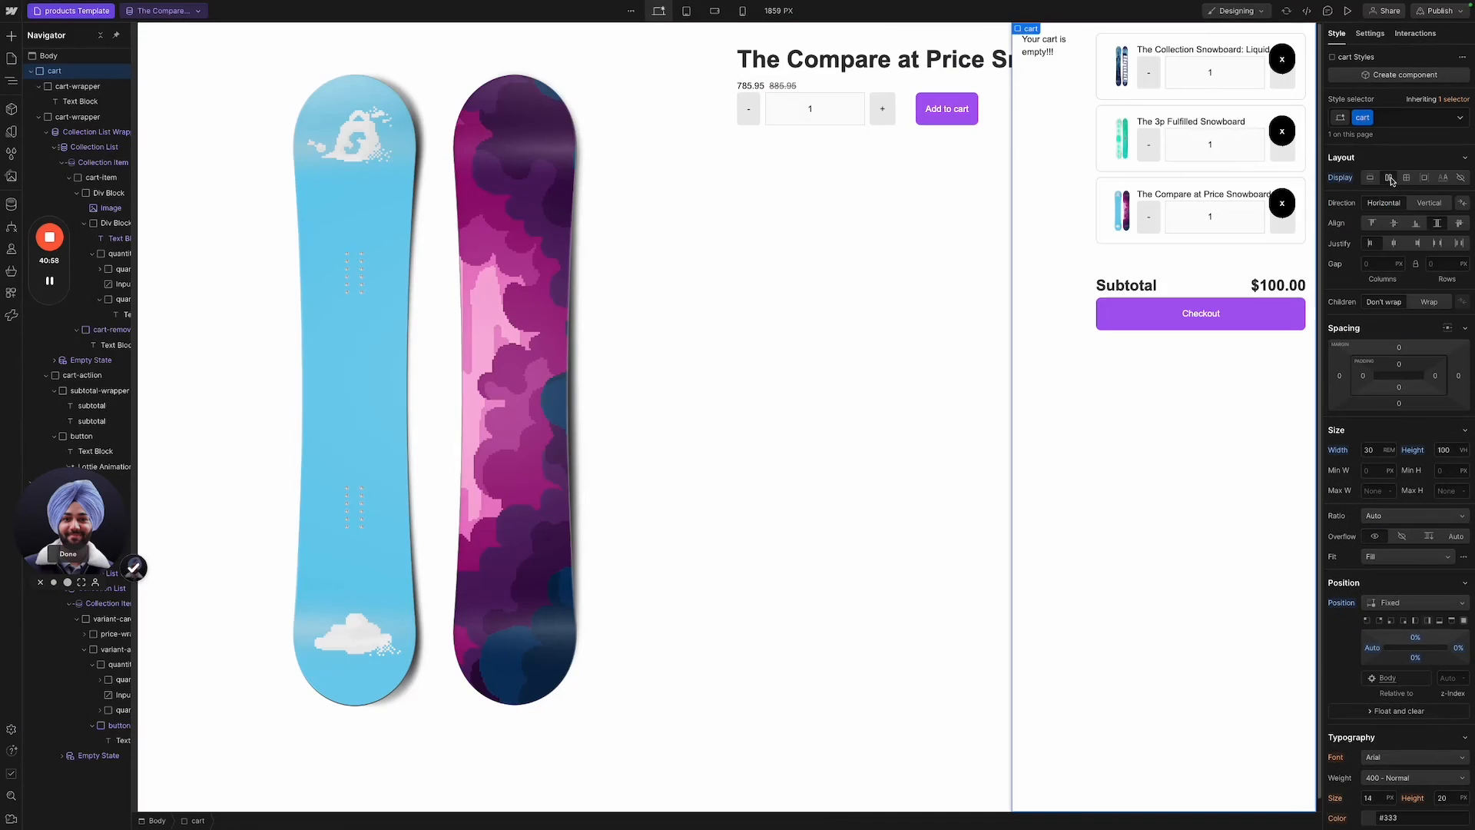
{"action": "left_click", "coordinate": [1369, 177]}
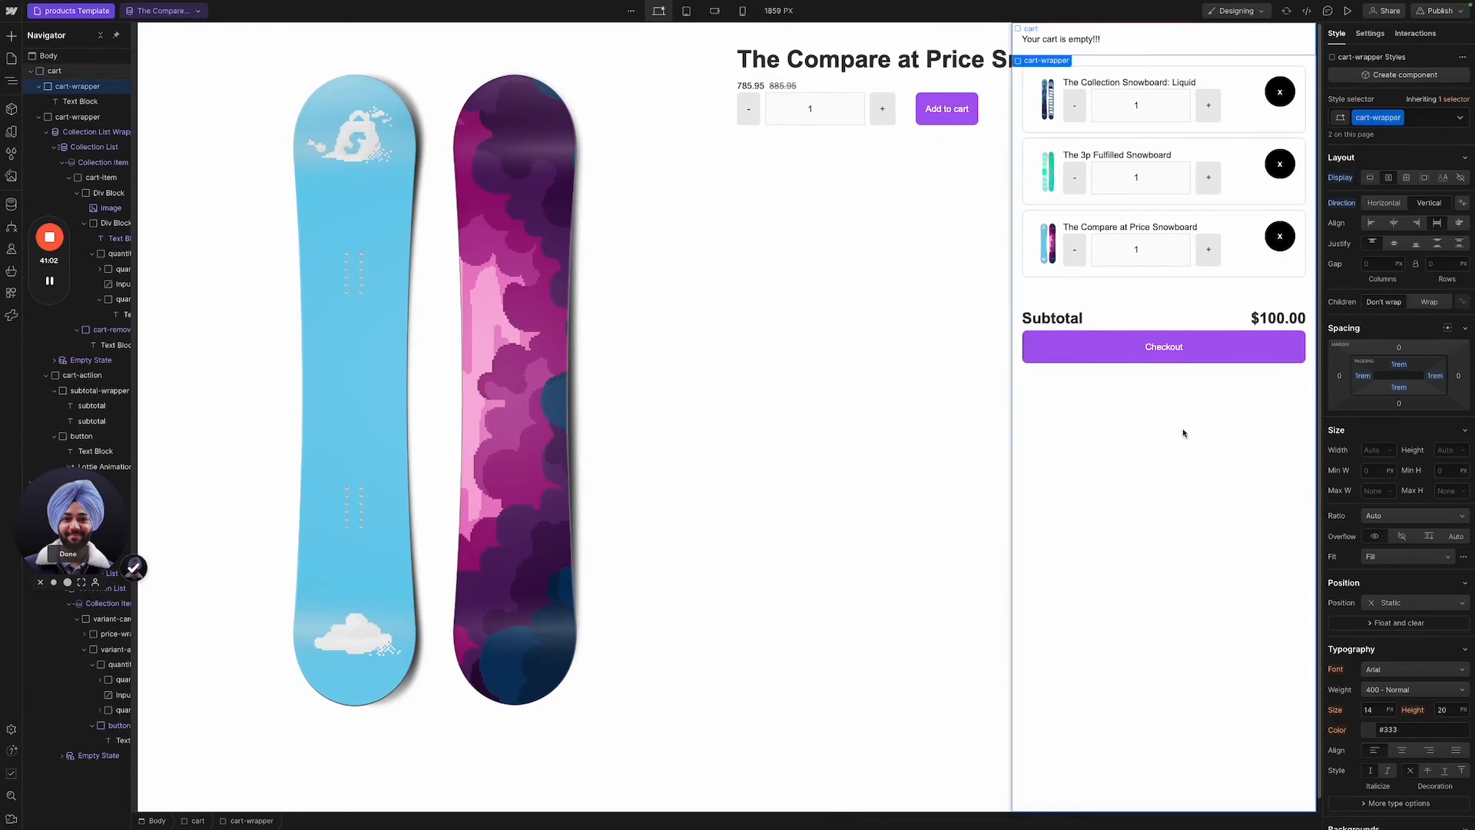
Try to move the last cart item's cart-remove button out into the empty area of the cart.
{"action": "left_click", "coordinate": [1038, 62]}
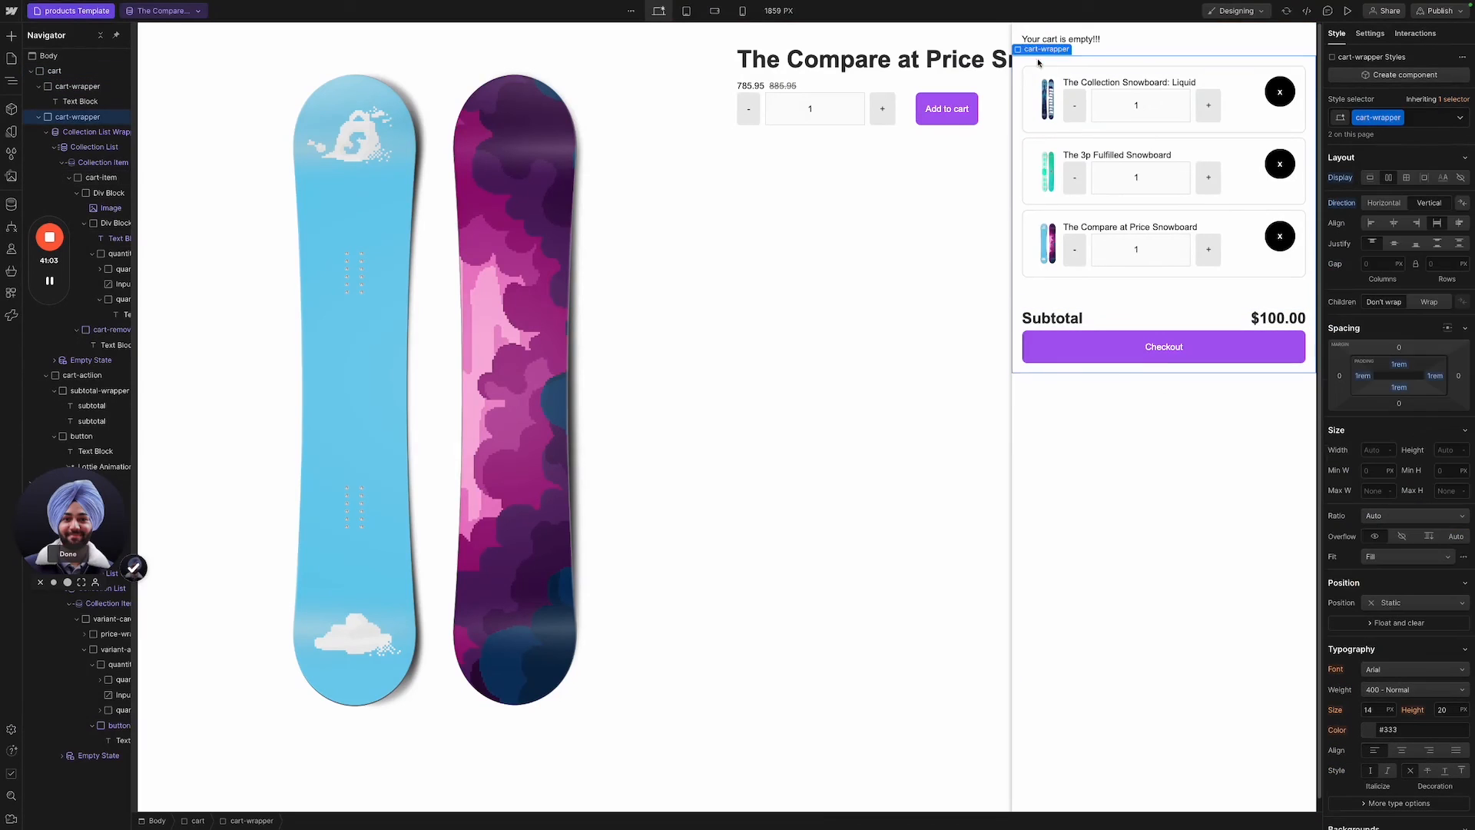
{"action": "left_click", "coordinate": [1121, 43]}
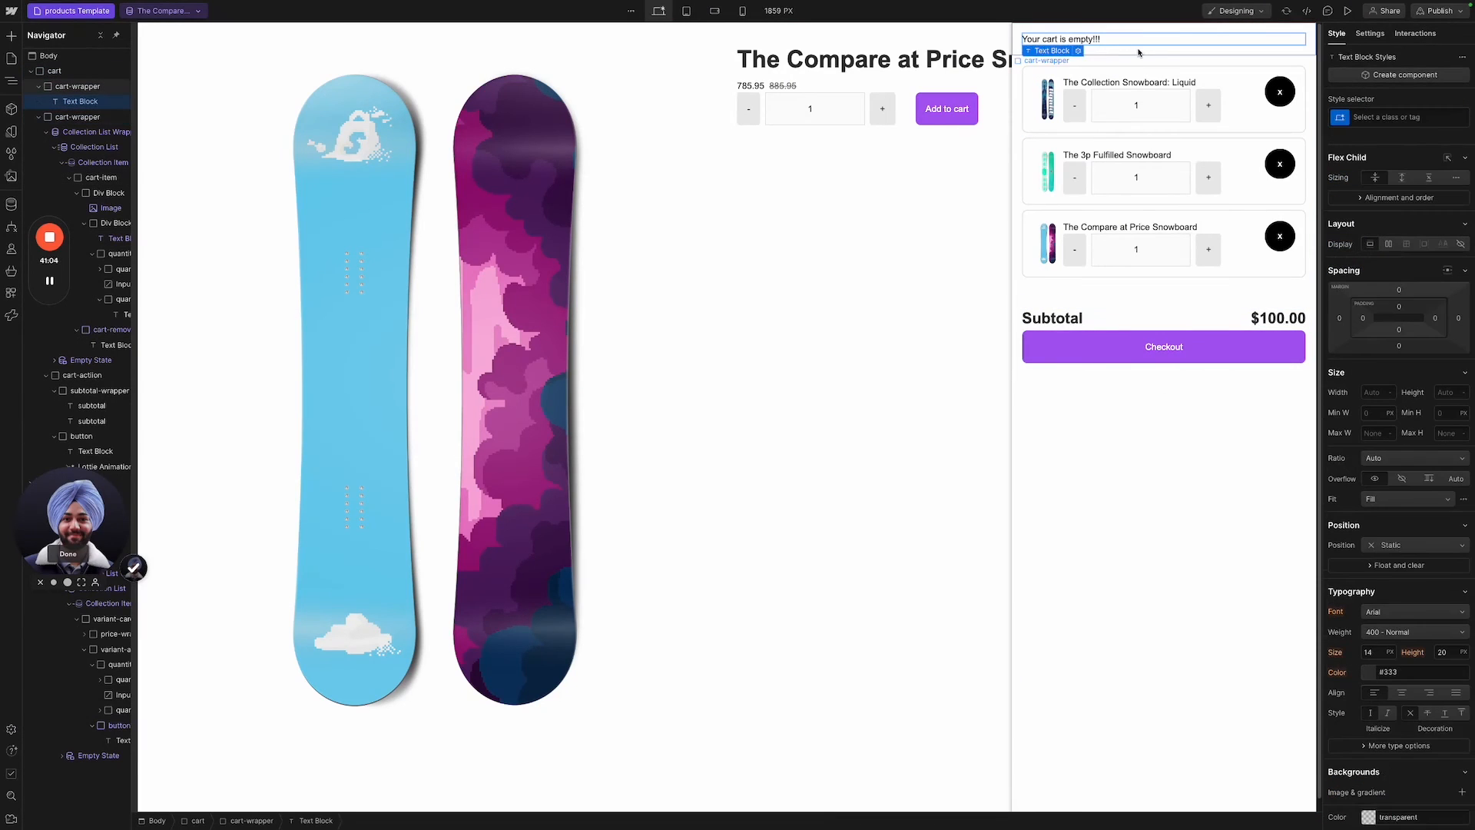
{"action": "left_click", "coordinate": [1147, 433]}
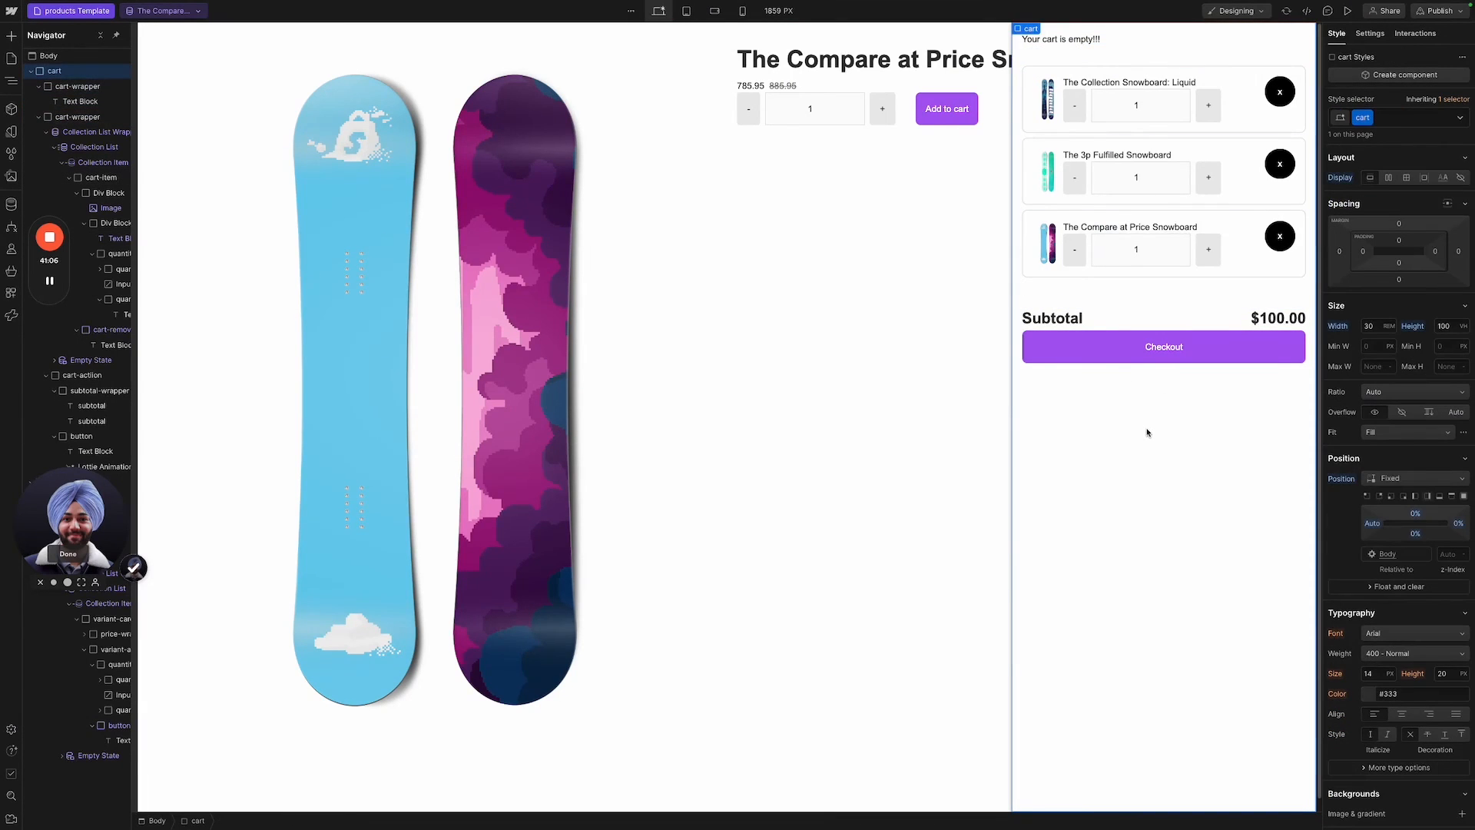
{"action": "left_click", "coordinate": [1279, 239]}
{"action": "left_click_drag", "start_coordinate": [1279, 251], "coordinate": [1211, 412]}
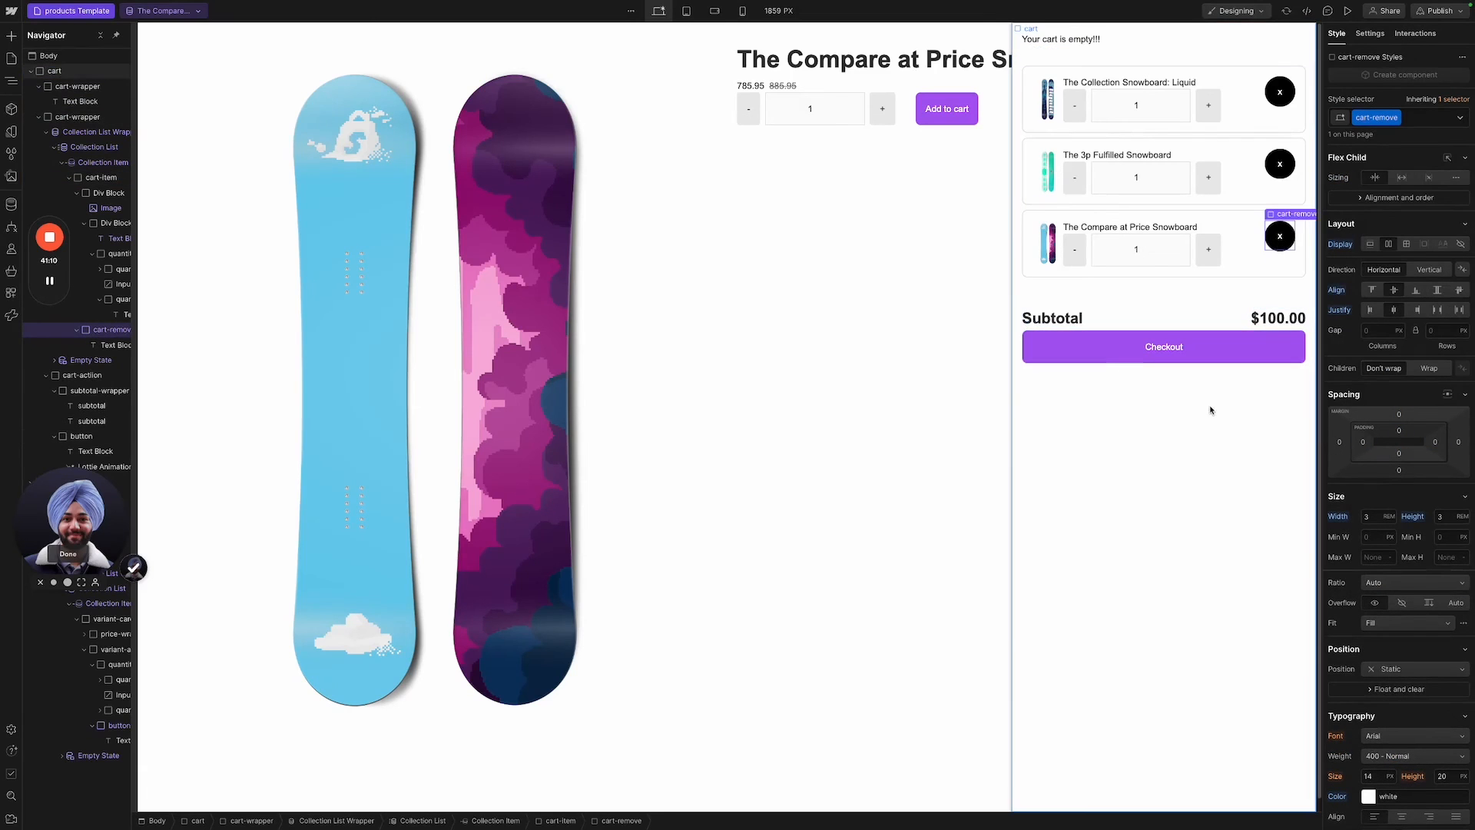
{"action": "left_click", "coordinate": [1280, 244]}
Add a div block inside the cart and assign it the existing cart-remove class.
{"action": "left_click", "coordinate": [1184, 435]}
{"action": "key", "text": "ctrl+e"}
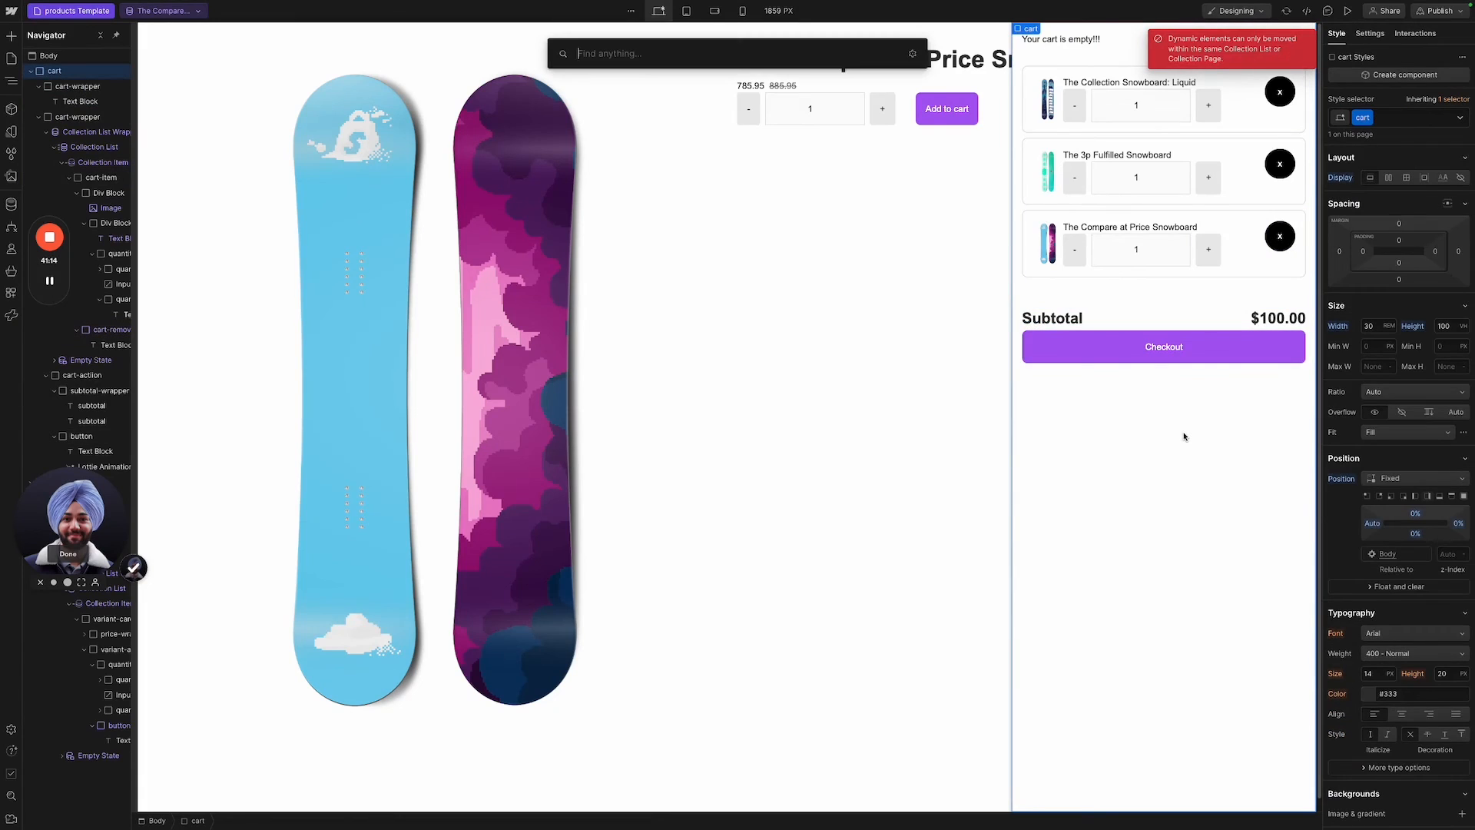
{"action": "type", "text": "di"}
{"action": "key", "text": "Return"}
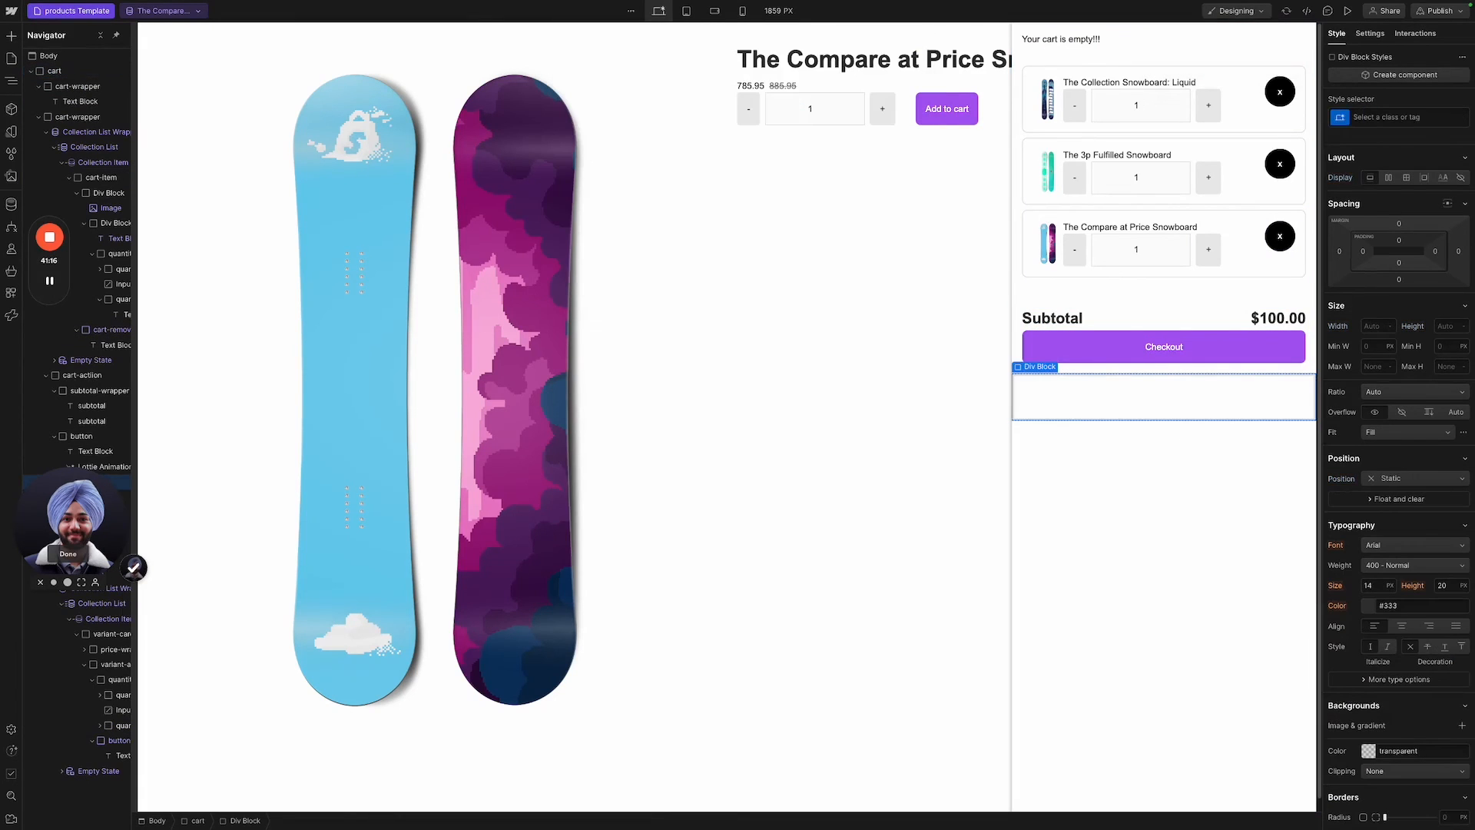
{"action": "key", "text": "ctrl+Return"}
{"action": "type", "text": "re"}
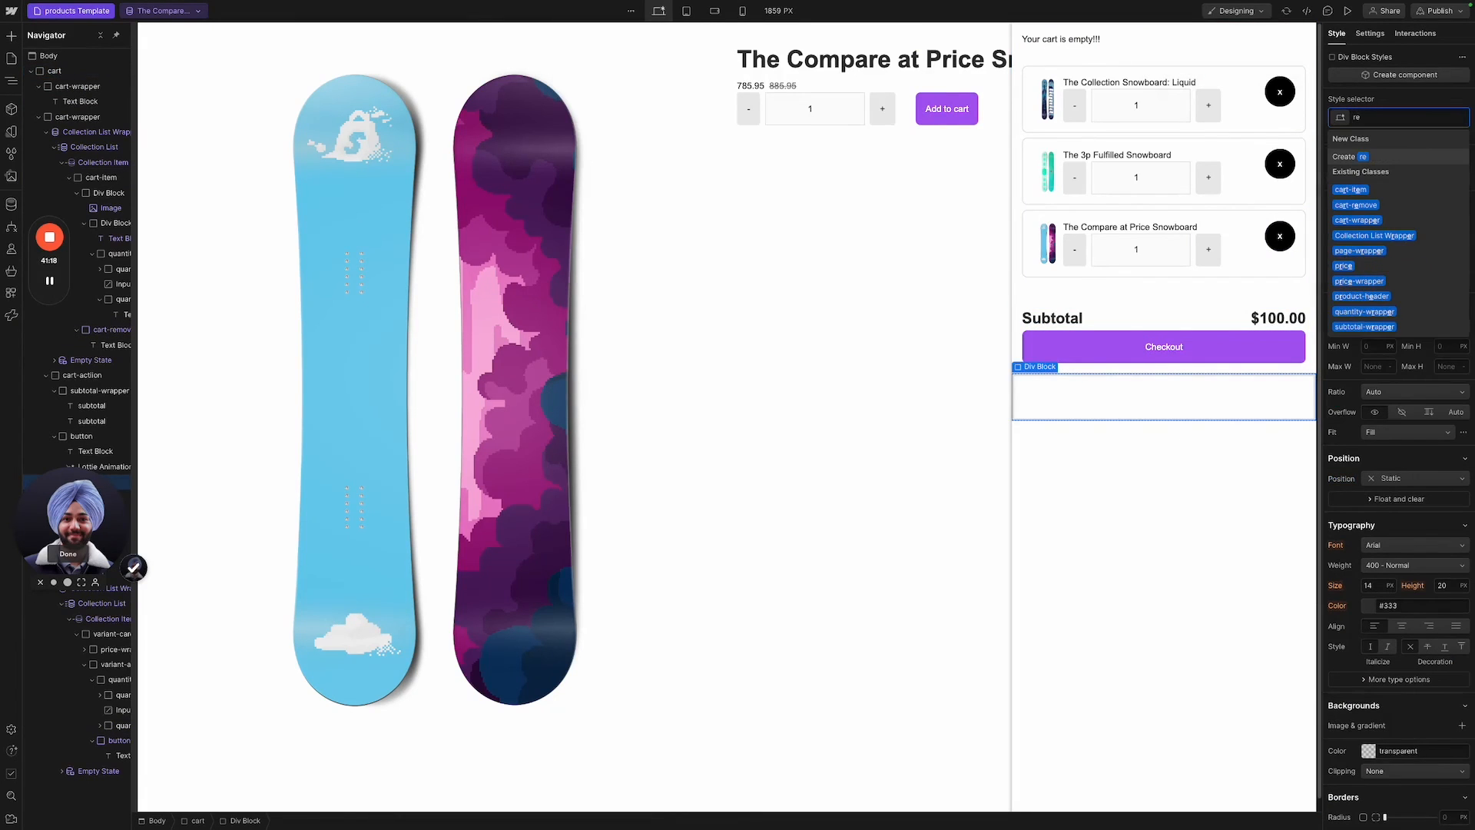
{"action": "key", "text": "Down"}
{"action": "key", "text": "Down"}
{"action": "key", "text": "Return"}
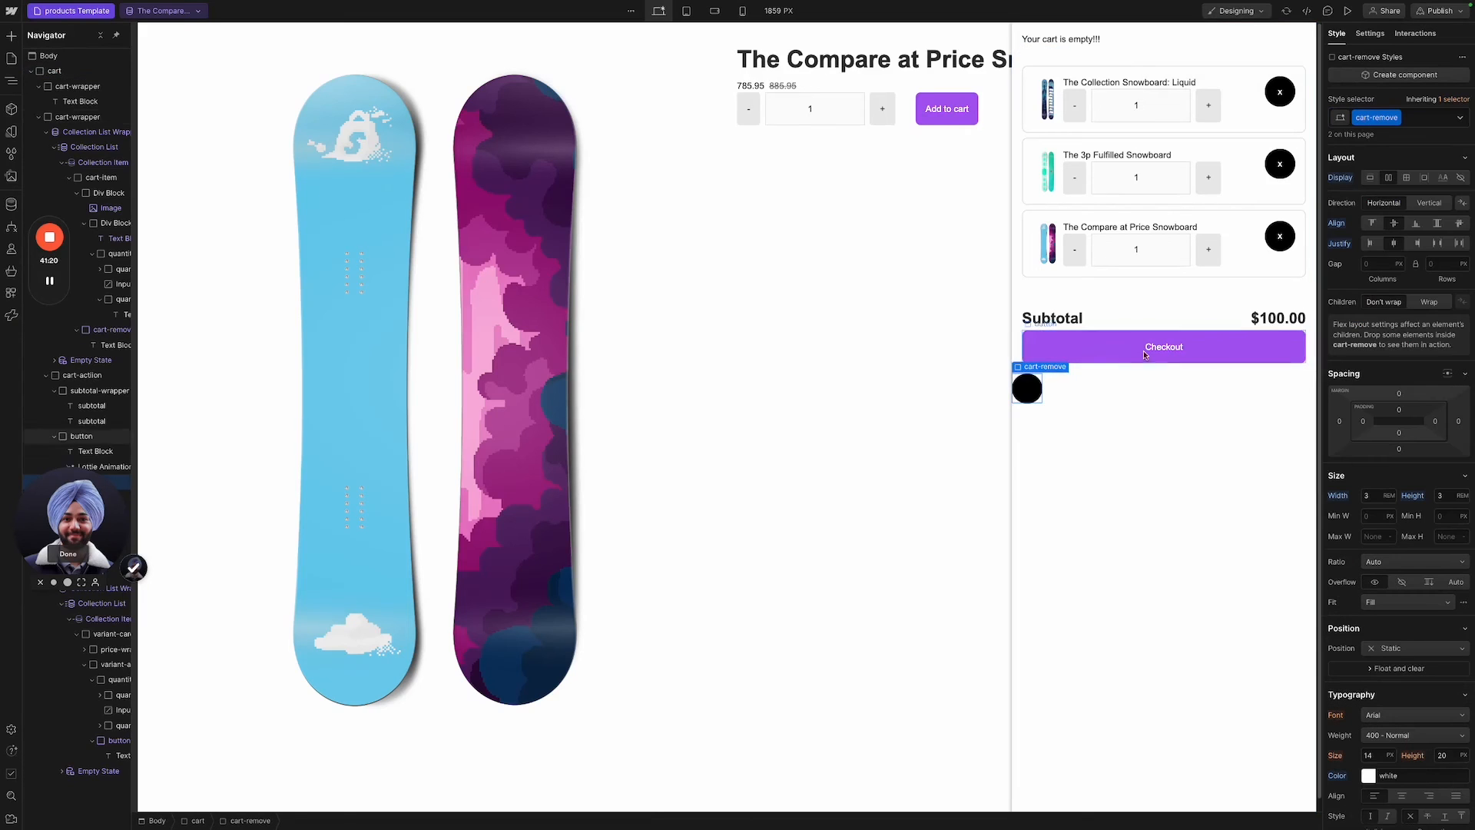
Copy the x text into the new cart-remove block and move the block above the first cart-wrapper in the cart.
{"action": "left_click", "coordinate": [1280, 239]}
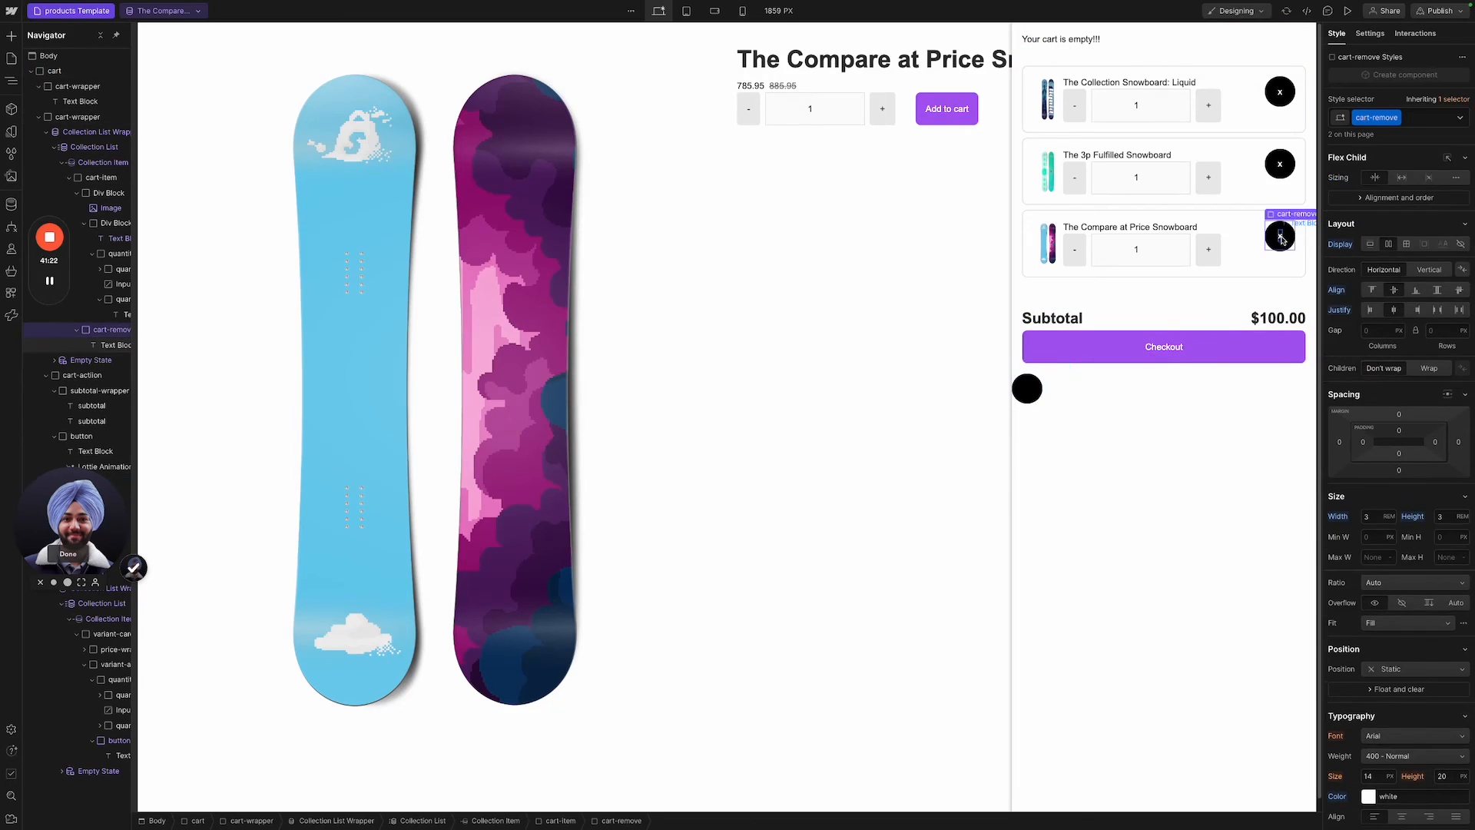
{"action": "left_click", "coordinate": [1030, 396]}
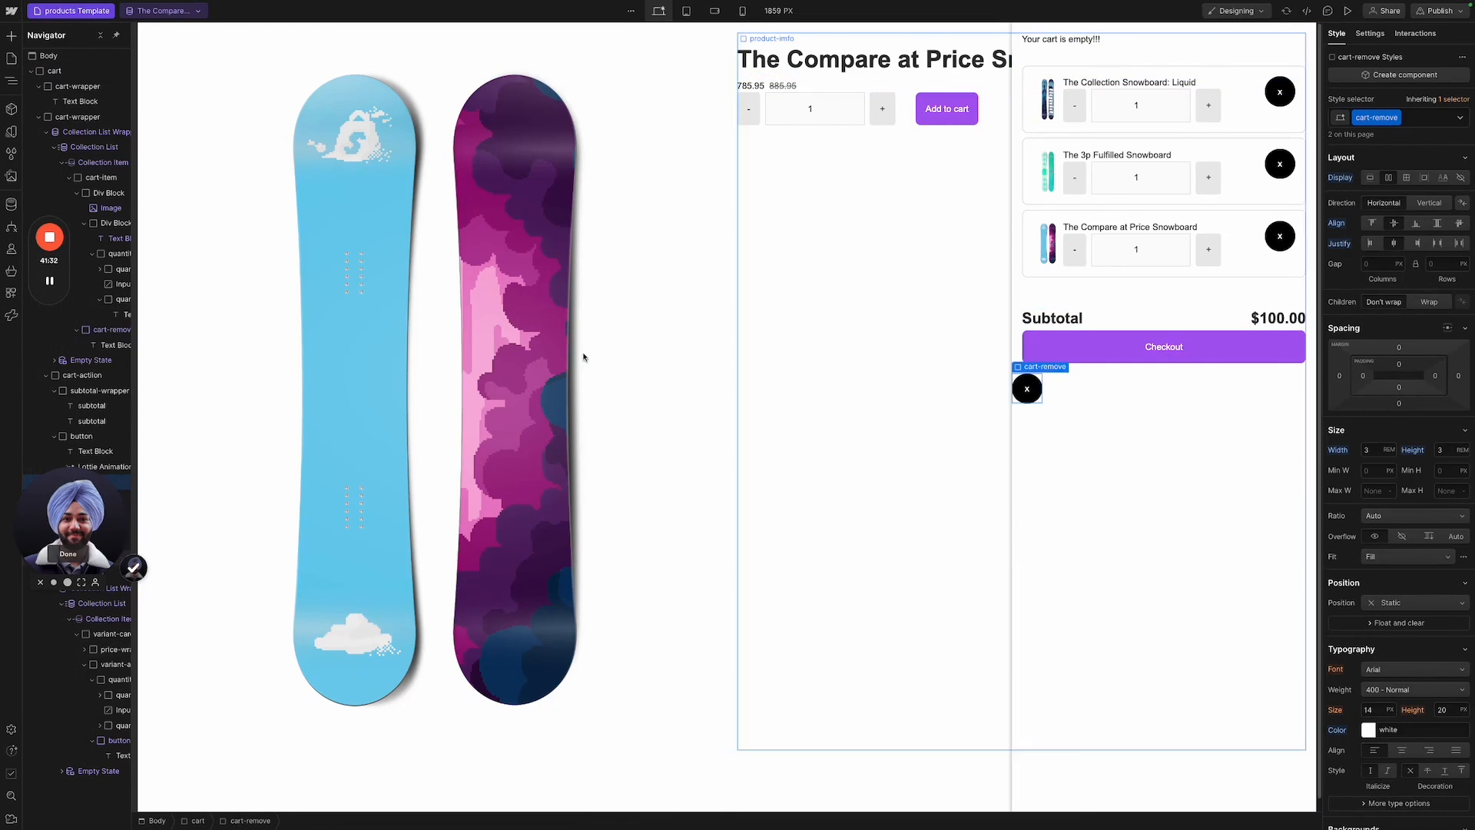
{"action": "mouse_move", "coordinate": [66, 282]}
{"action": "left_click_drag", "start_coordinate": [65, 282], "coordinate": [118, 404]}
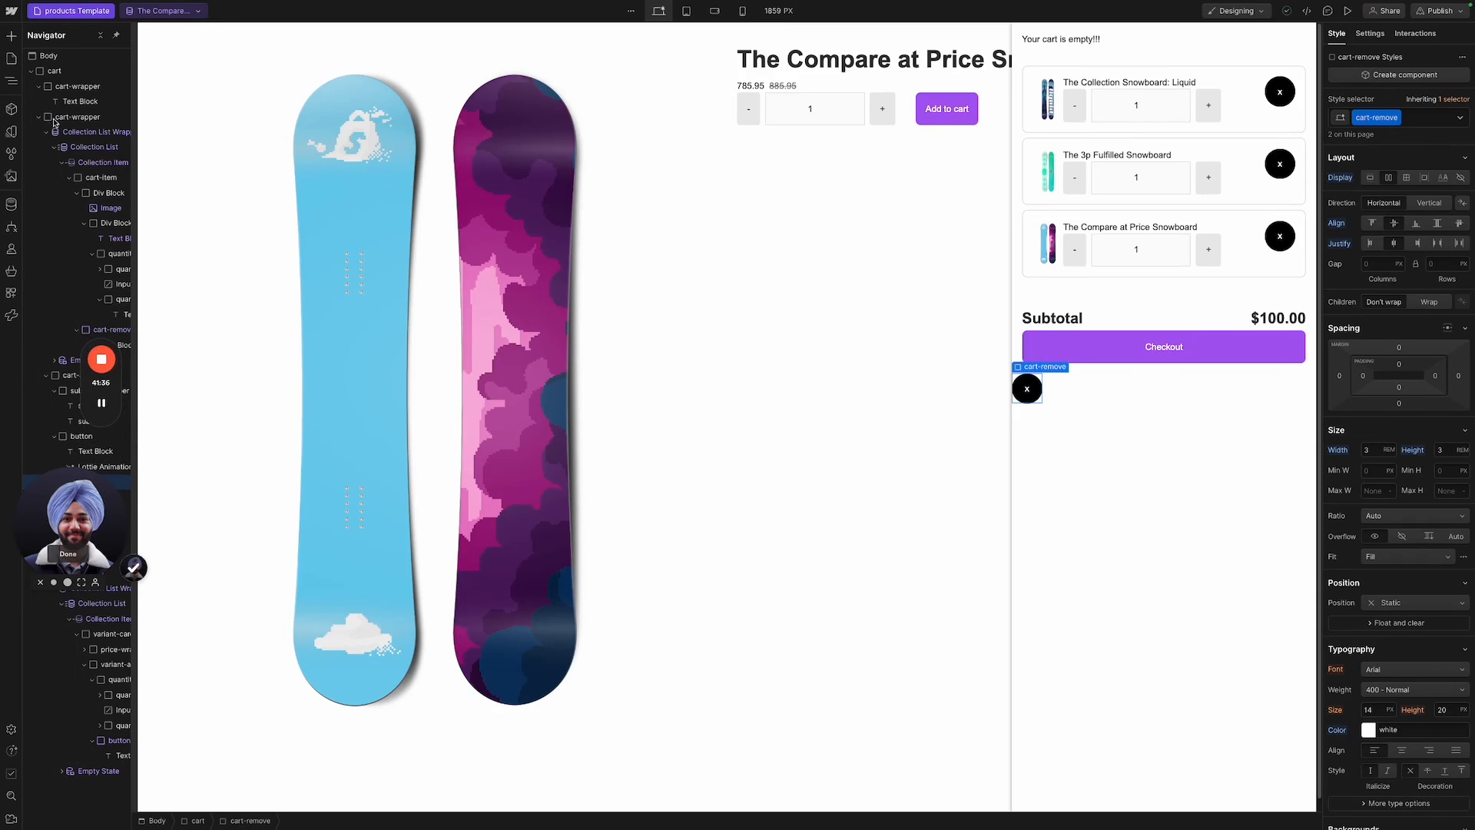
{"action": "left_click", "coordinate": [38, 118]}
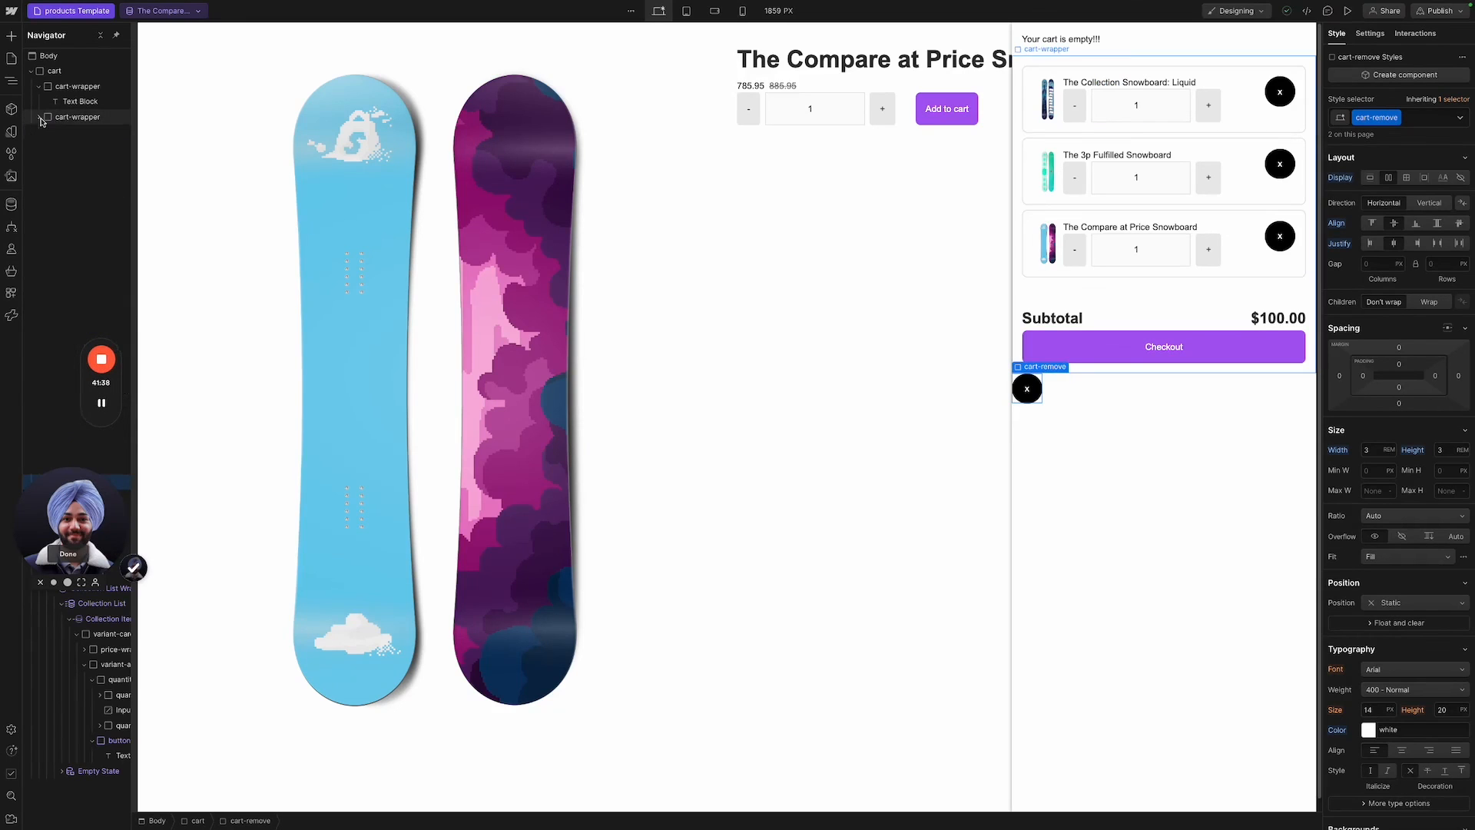
{"action": "left_click_drag", "start_coordinate": [50, 132], "coordinate": [62, 83]}
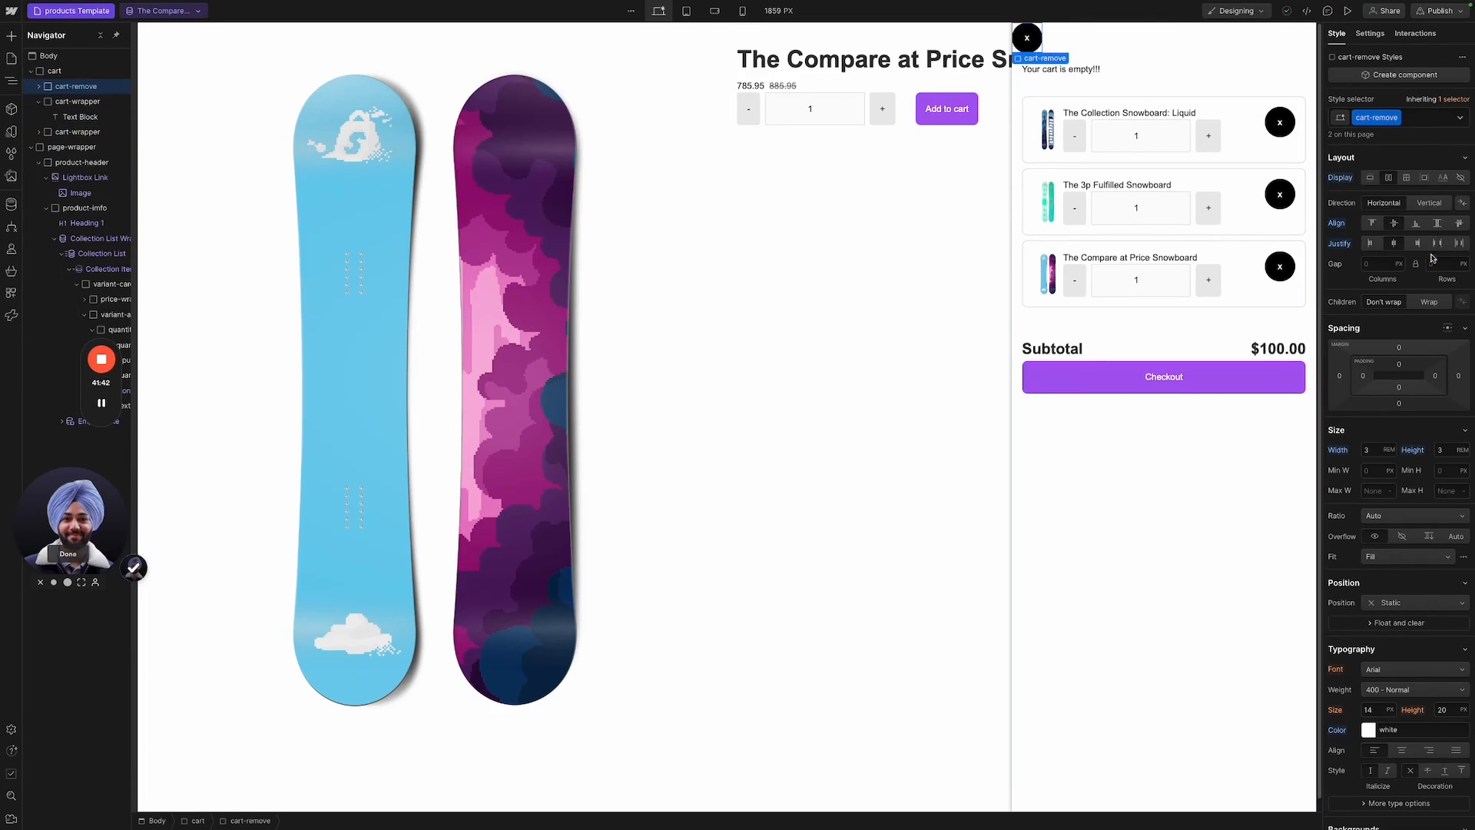
Set the cart's layout to flex with vertical direction.
{"action": "left_click", "coordinate": [1088, 599]}
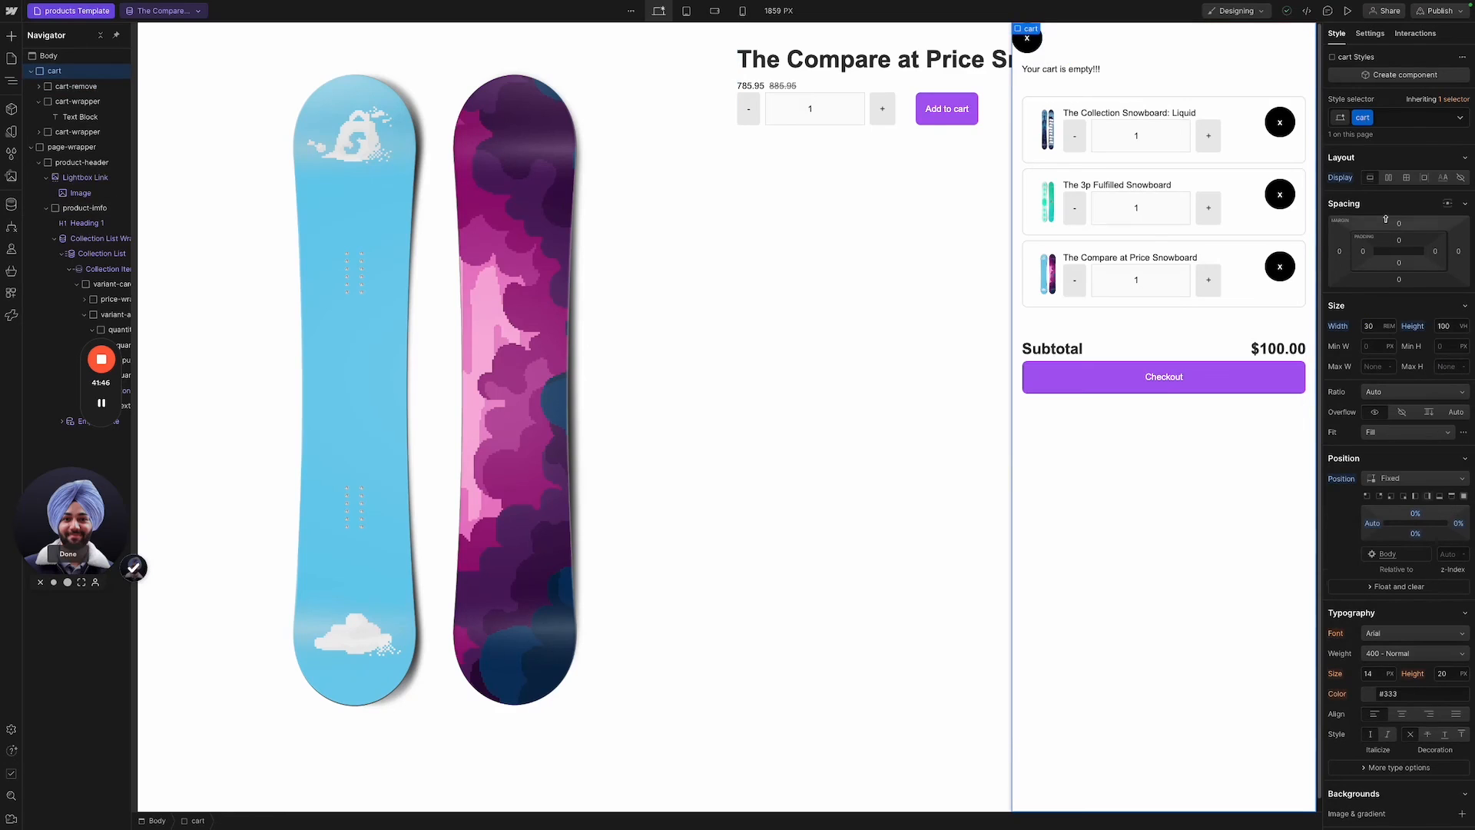
{"action": "left_click", "coordinate": [1388, 177]}
{"action": "left_click", "coordinate": [1429, 204]}
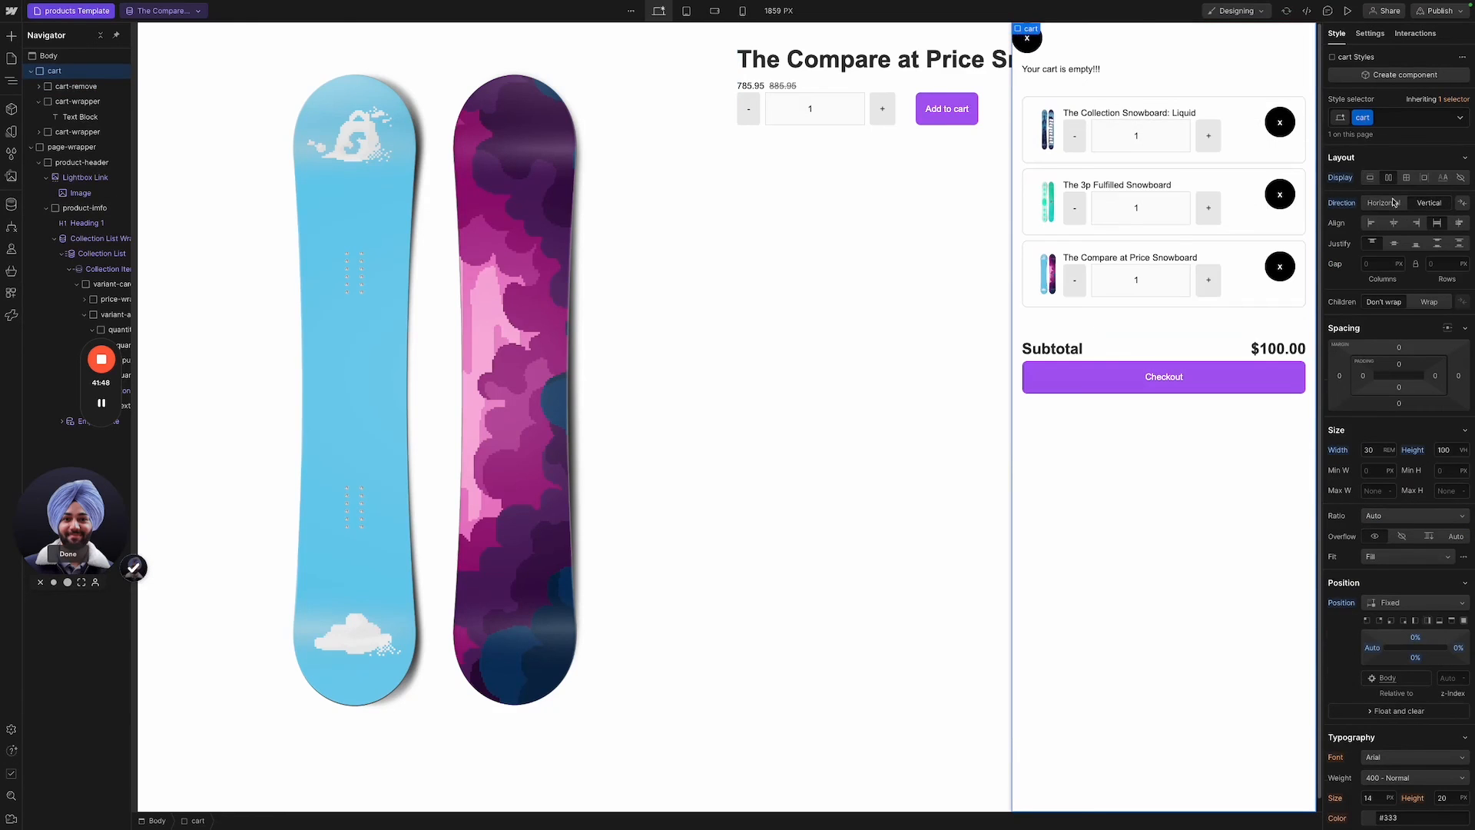
Set the flex child alignment of the cart's upper cart-remove block to end.
{"action": "left_click", "coordinate": [1038, 52]}
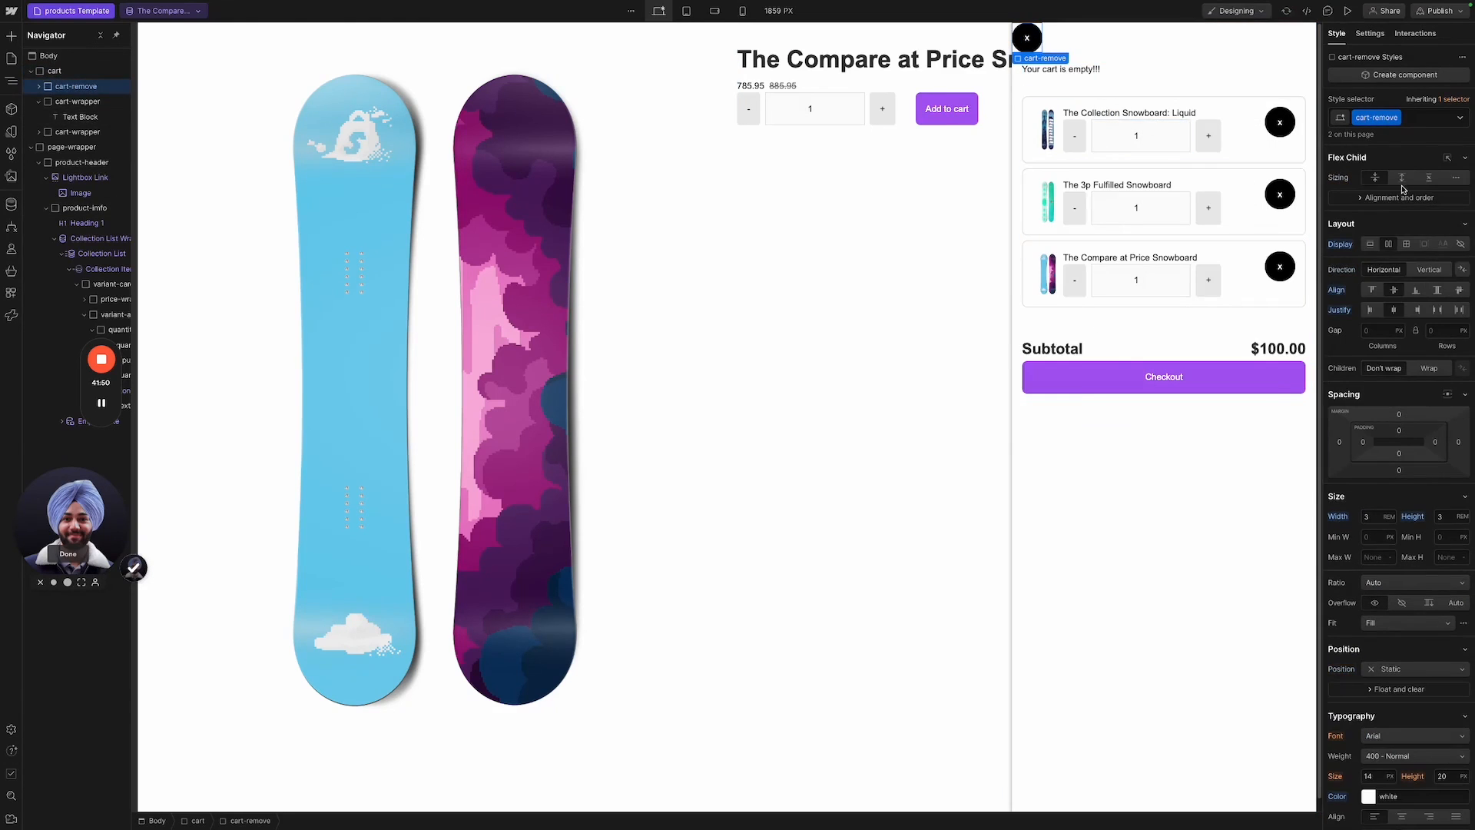
{"action": "left_click", "coordinate": [1398, 197]}
{"action": "left_click", "coordinate": [1425, 218]}
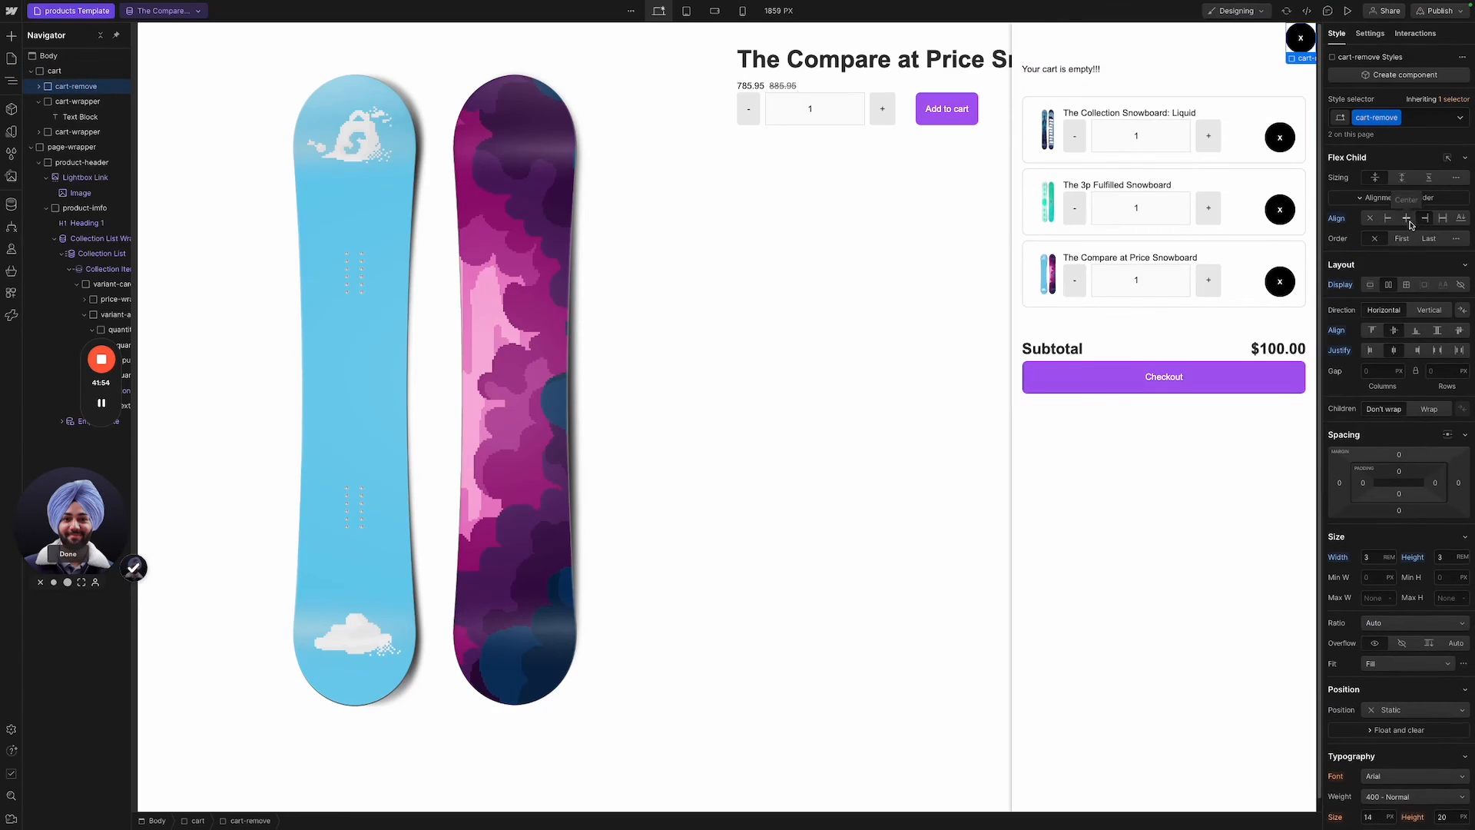
Set the cart-item's flex alignment to center.
{"action": "left_click", "coordinate": [1281, 265]}
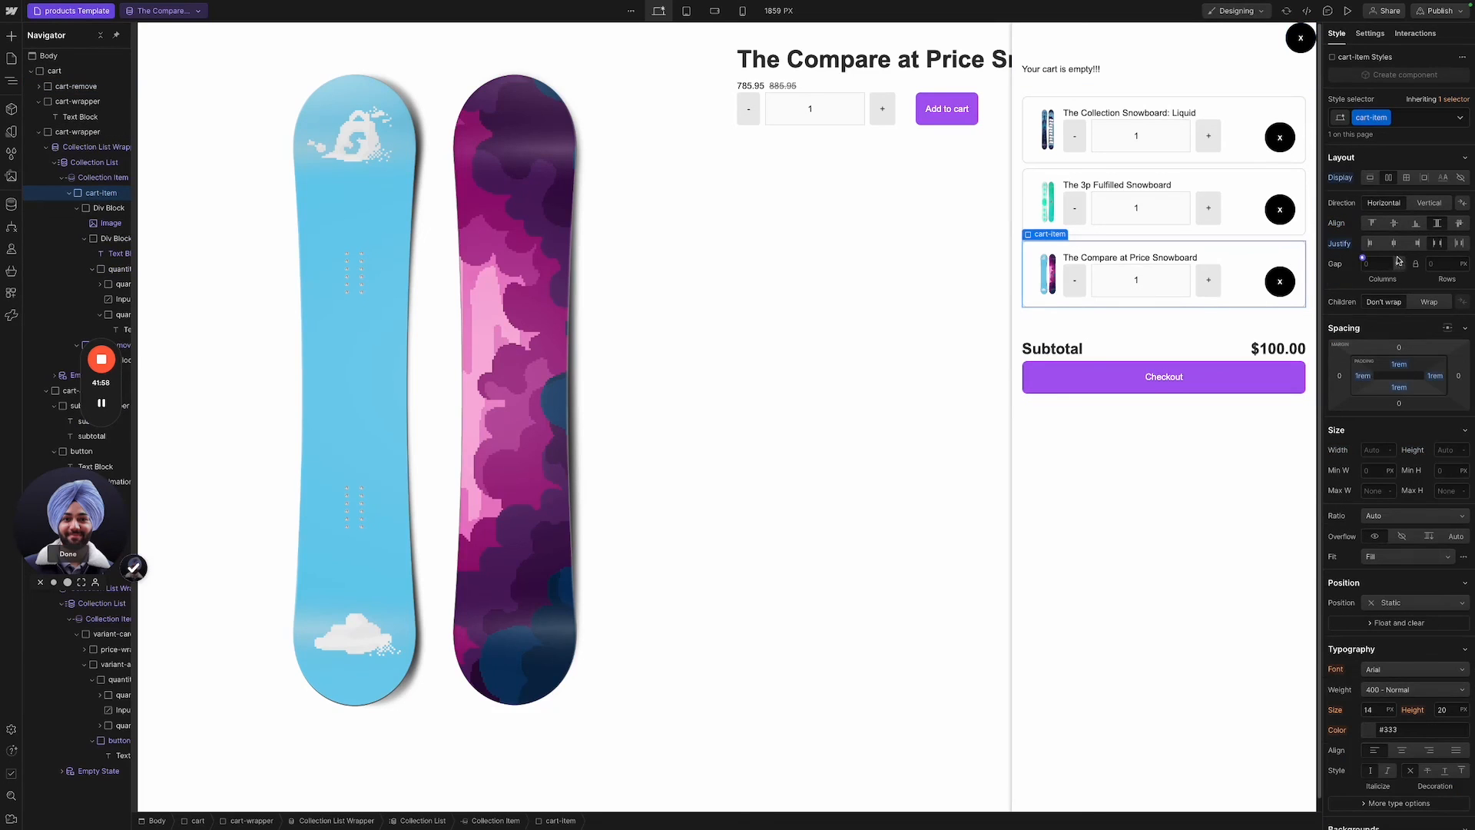
{"action": "left_click", "coordinate": [1395, 222]}
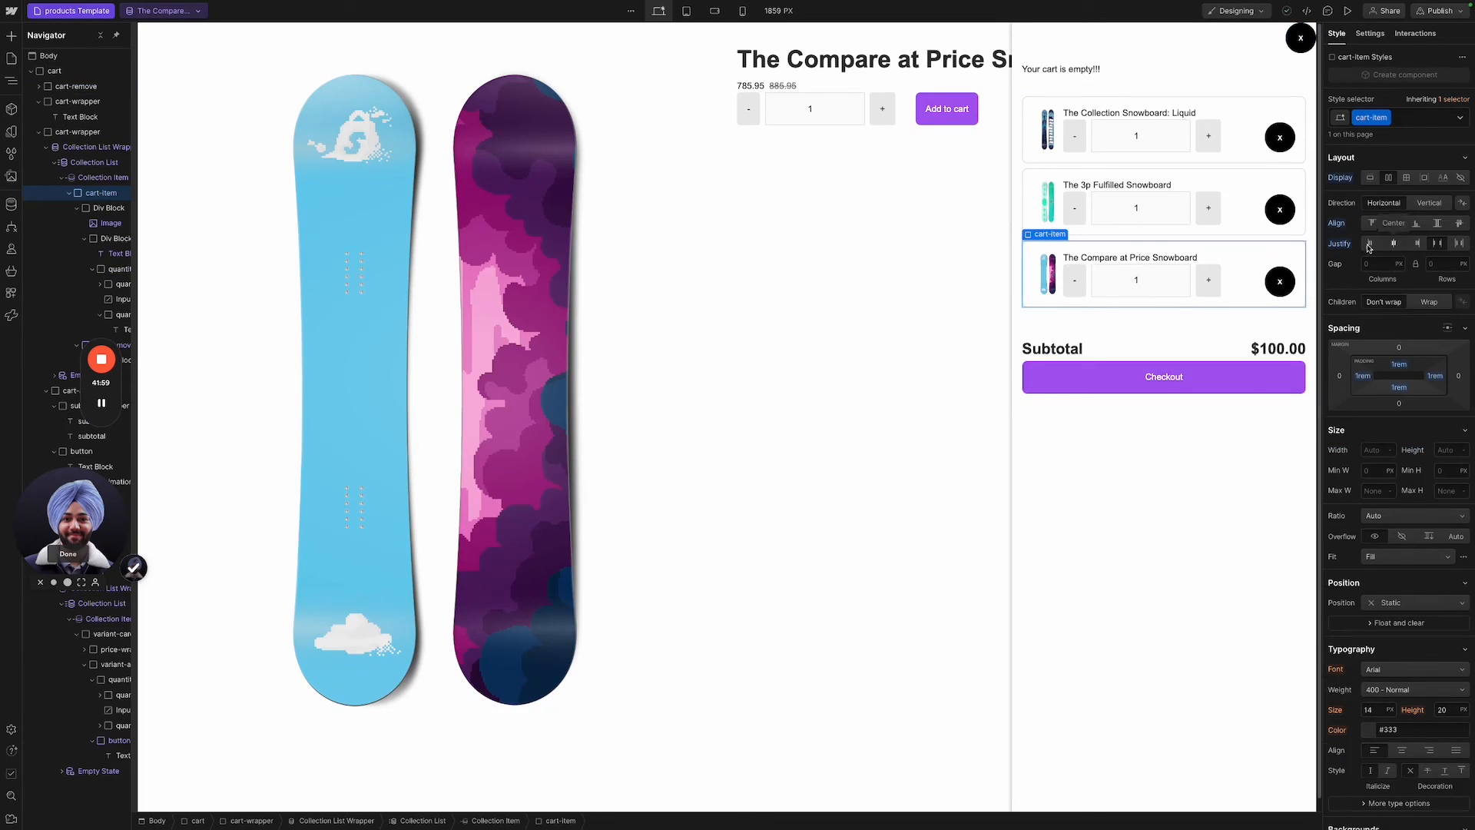
Try center alignment on the last cart item's cart-remove button, and return it to end alignment.
{"action": "left_click", "coordinate": [1279, 277]}
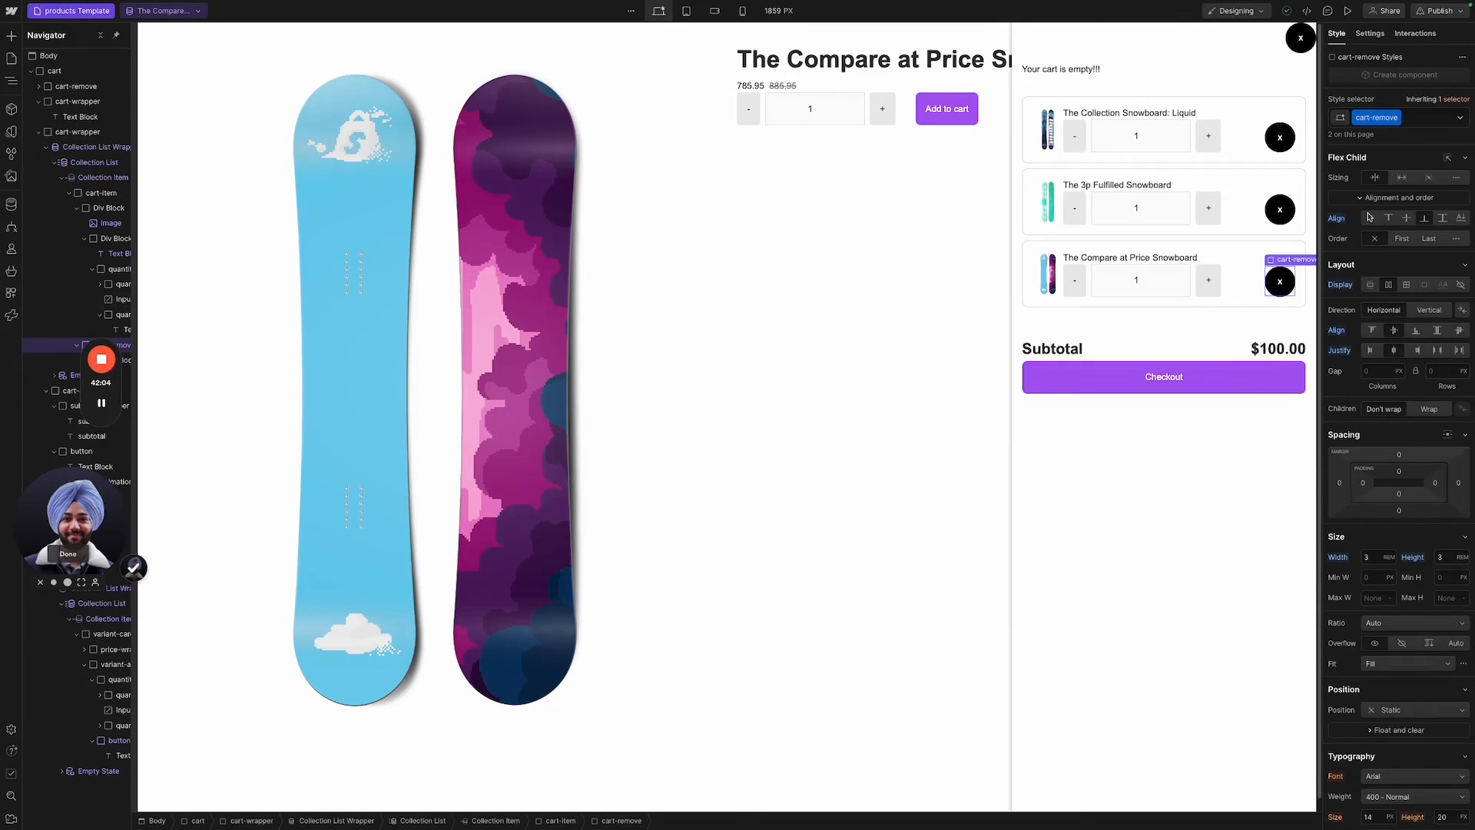
{"action": "left_click", "coordinate": [1409, 219]}
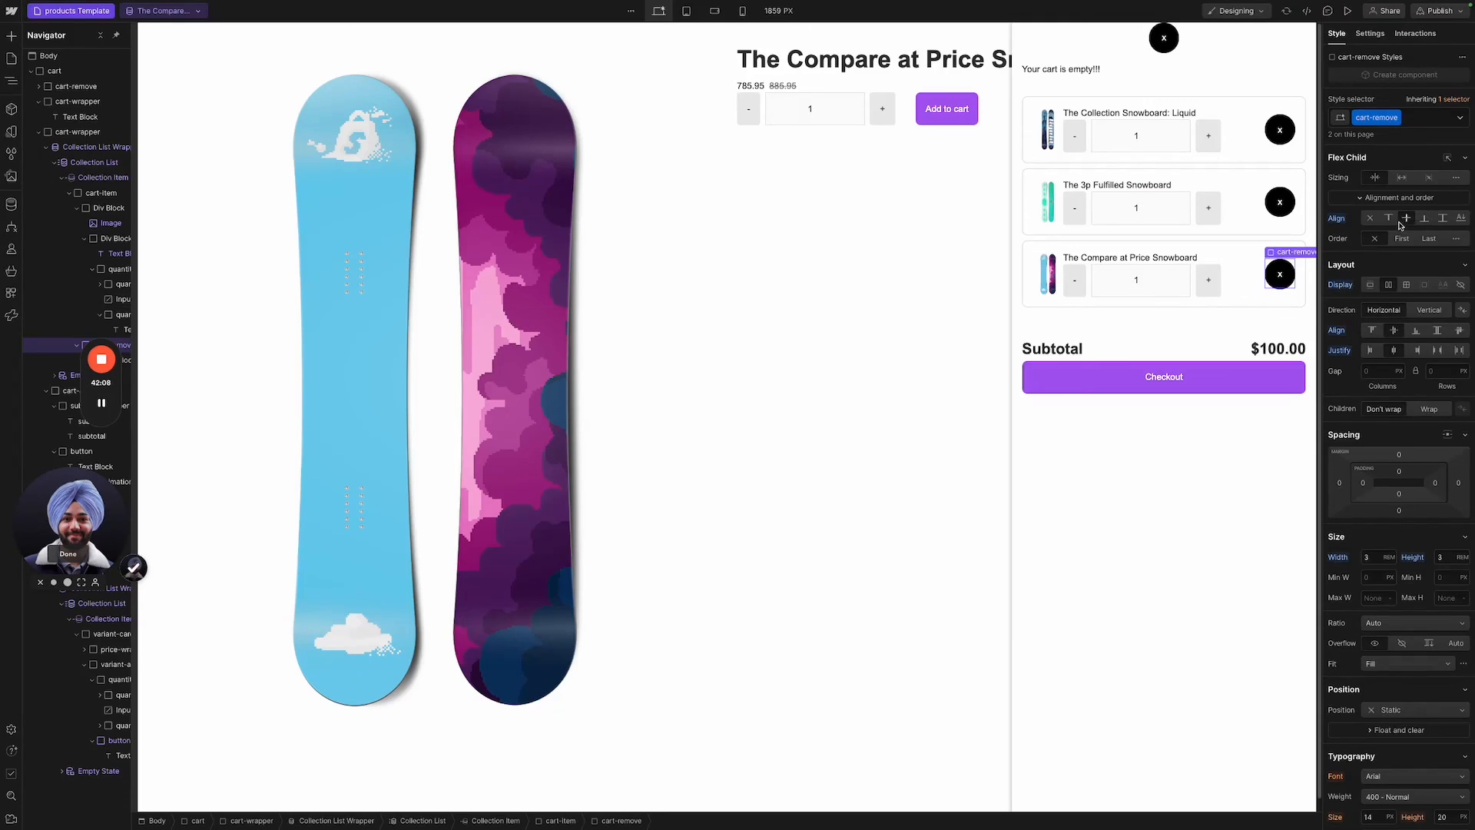
{"action": "left_click", "coordinate": [1425, 221]}
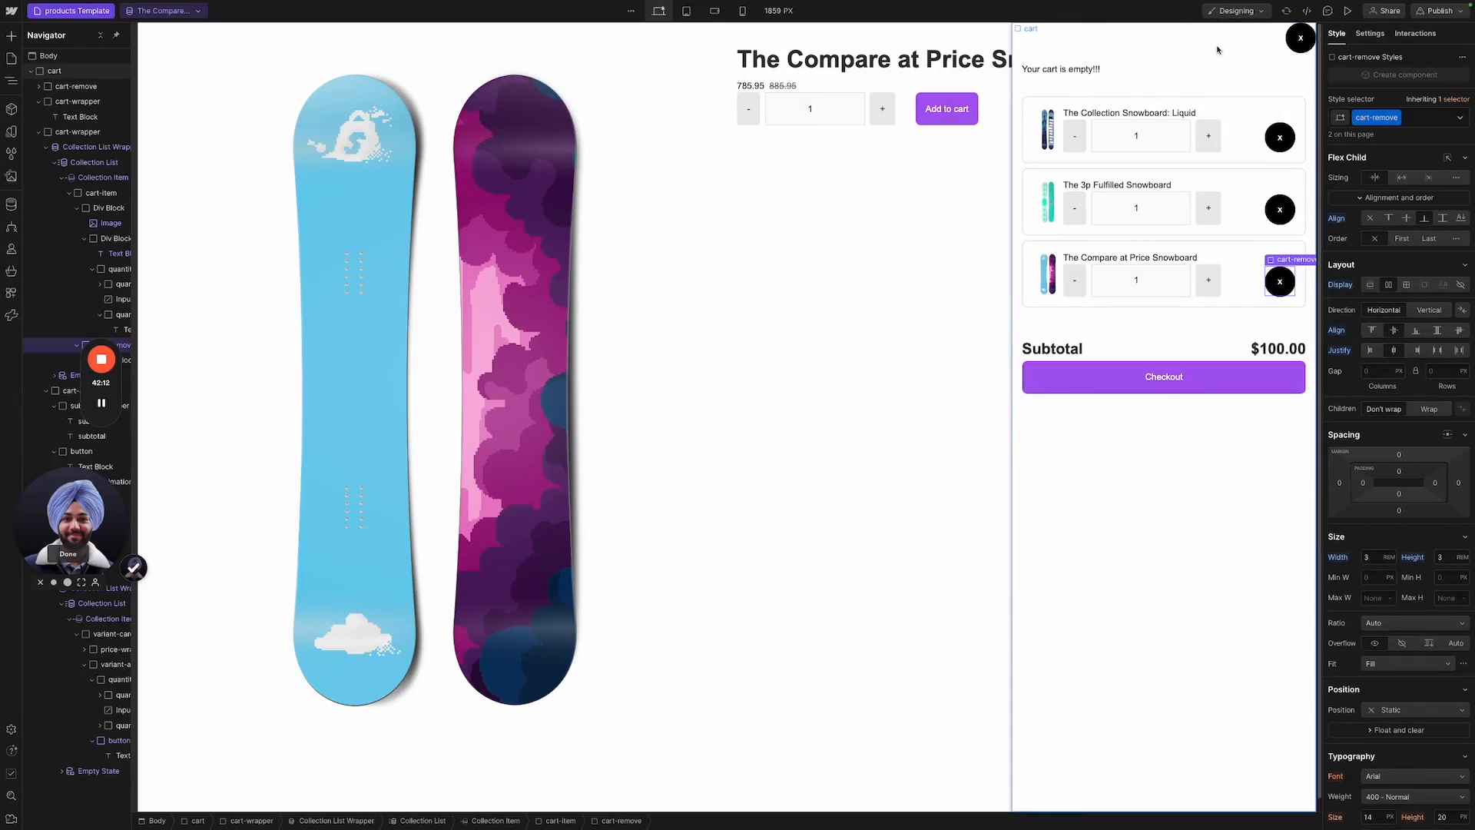
Reset the flex child alignment of the cart's upper cart-remove block.
{"action": "left_click", "coordinate": [1293, 51]}
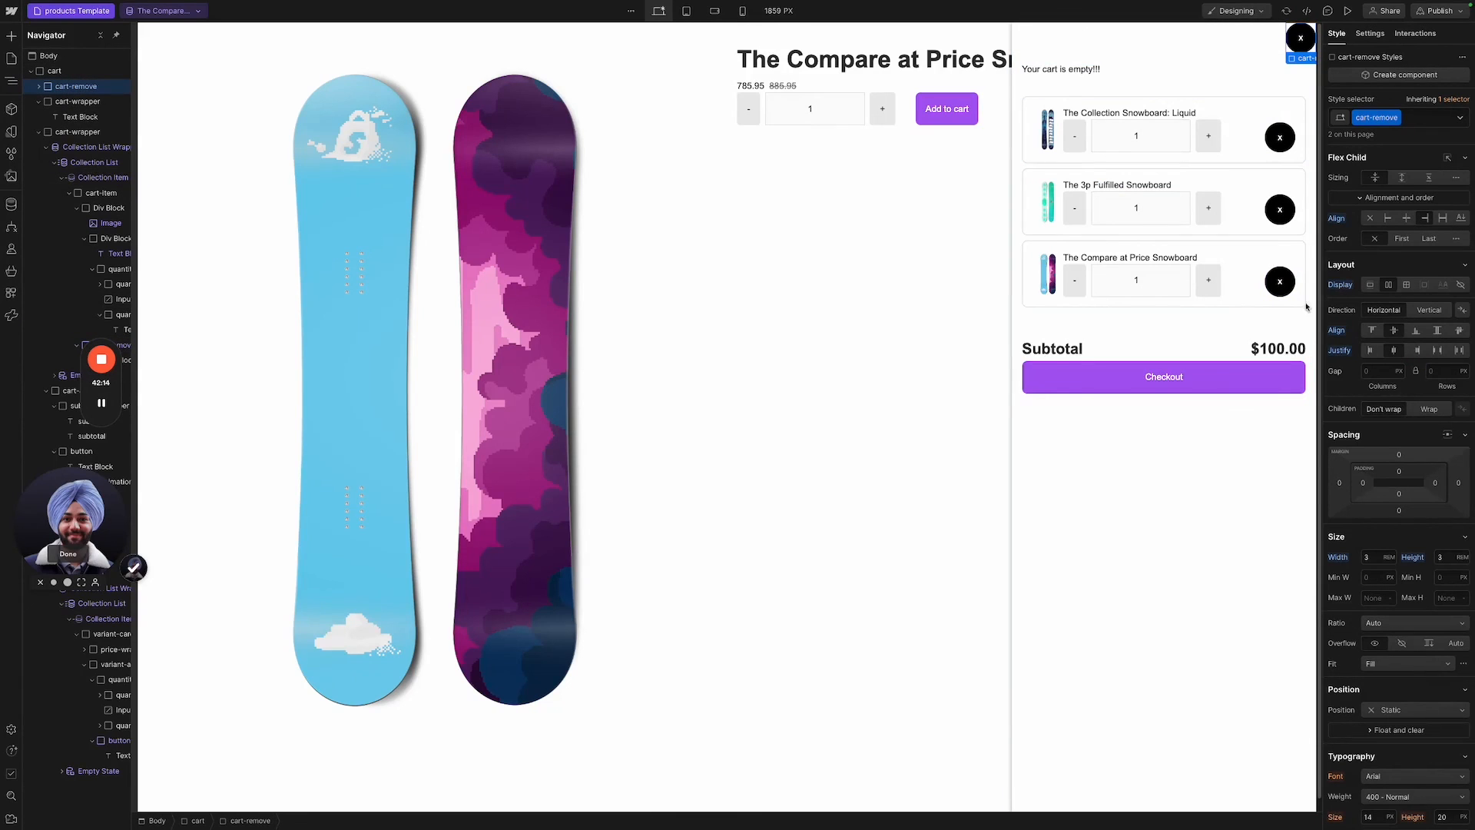
{"action": "left_click", "coordinate": [1431, 119]}
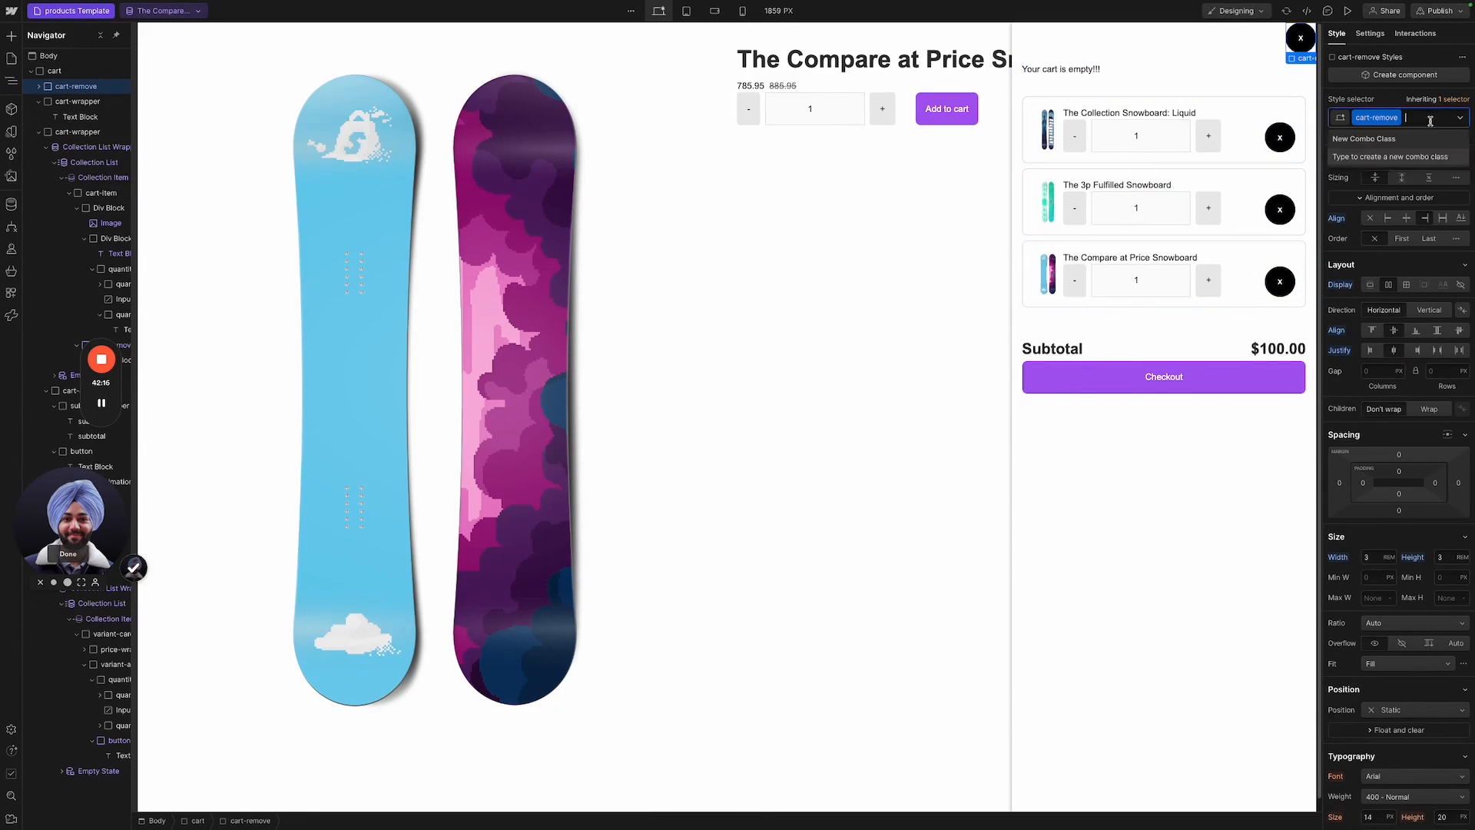
{"action": "left_click", "coordinate": [1380, 266]}
{"action": "left_click", "coordinate": [1339, 222]}
{"action": "left_click", "coordinate": [1351, 234]}
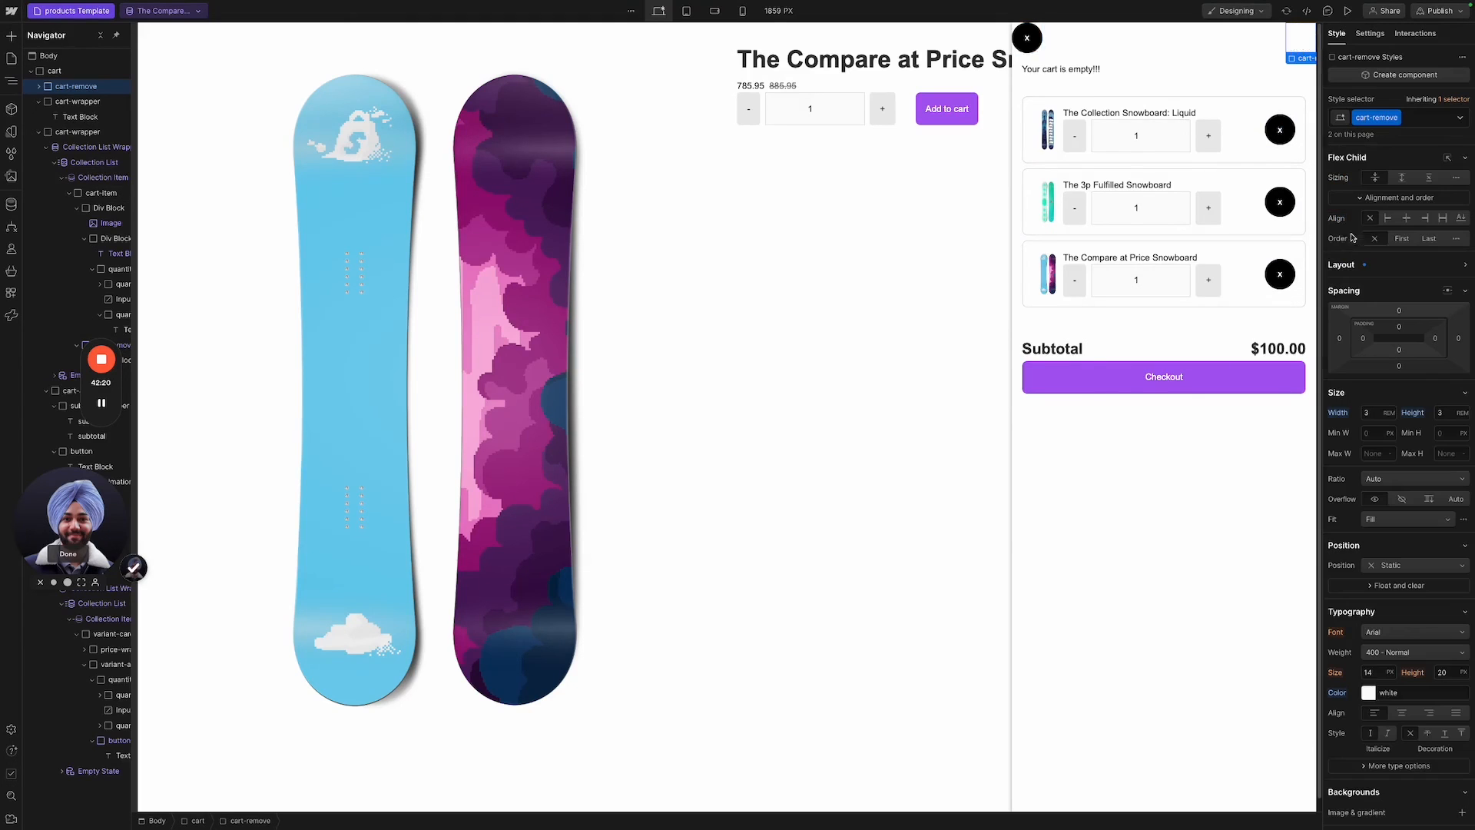
Duplicate the upper button's cart-remove class and name the copy cart-close.
{"action": "left_click", "coordinate": [1396, 119]}
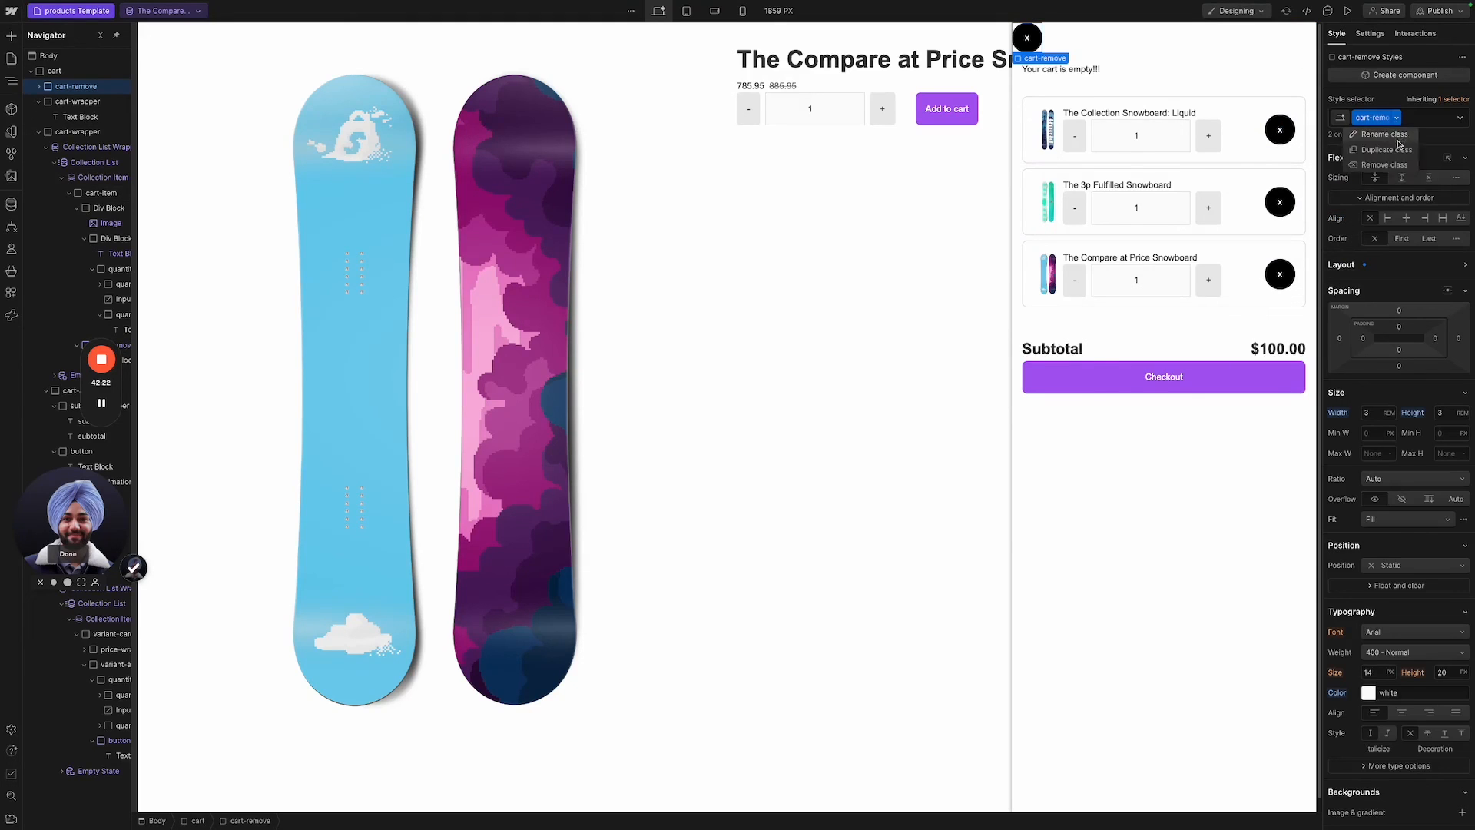
{"action": "left_click", "coordinate": [1397, 150]}
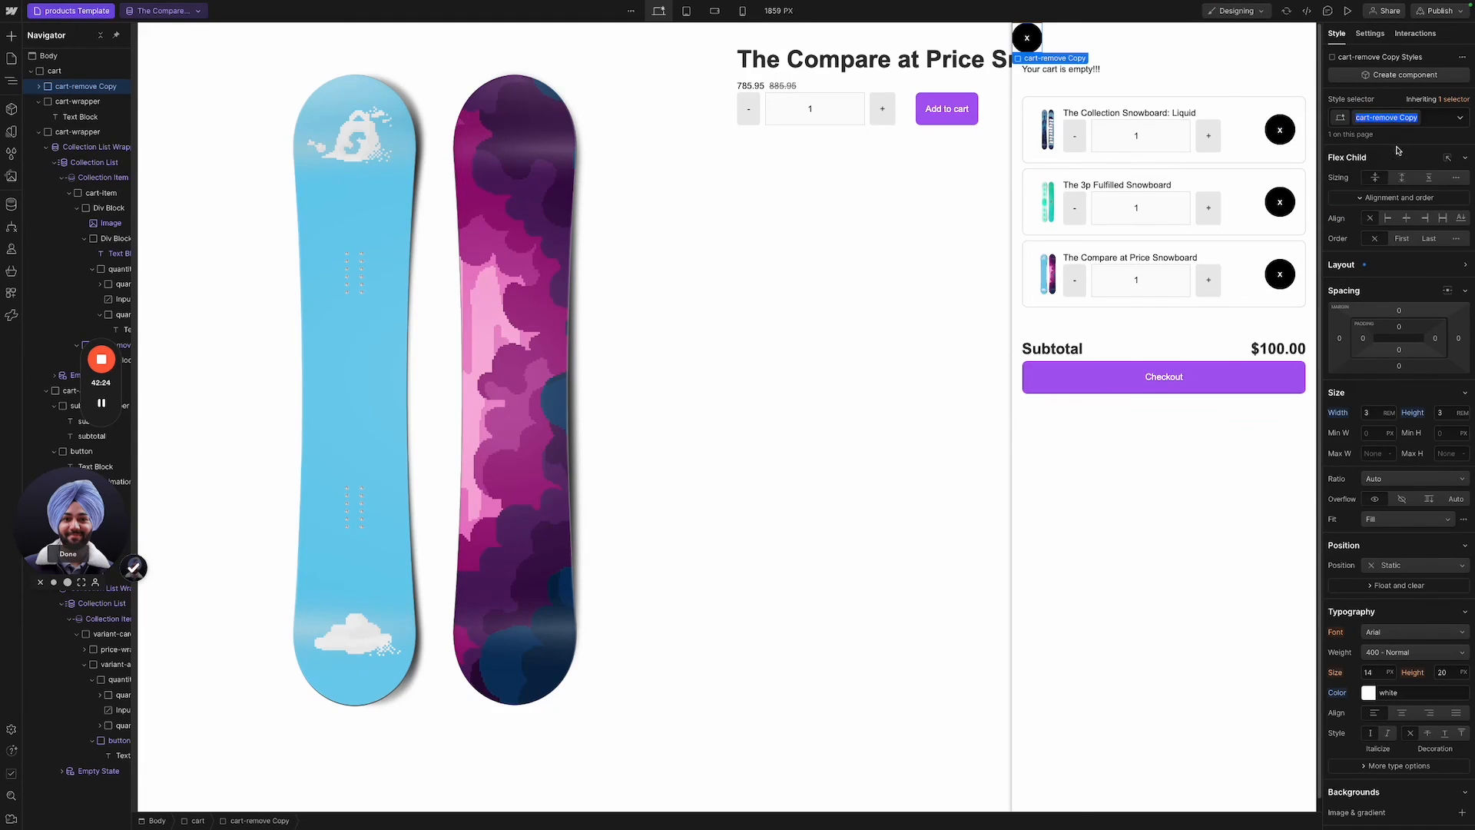
{"action": "type", "text": "cart-close"}
{"action": "key", "text": "Return"}
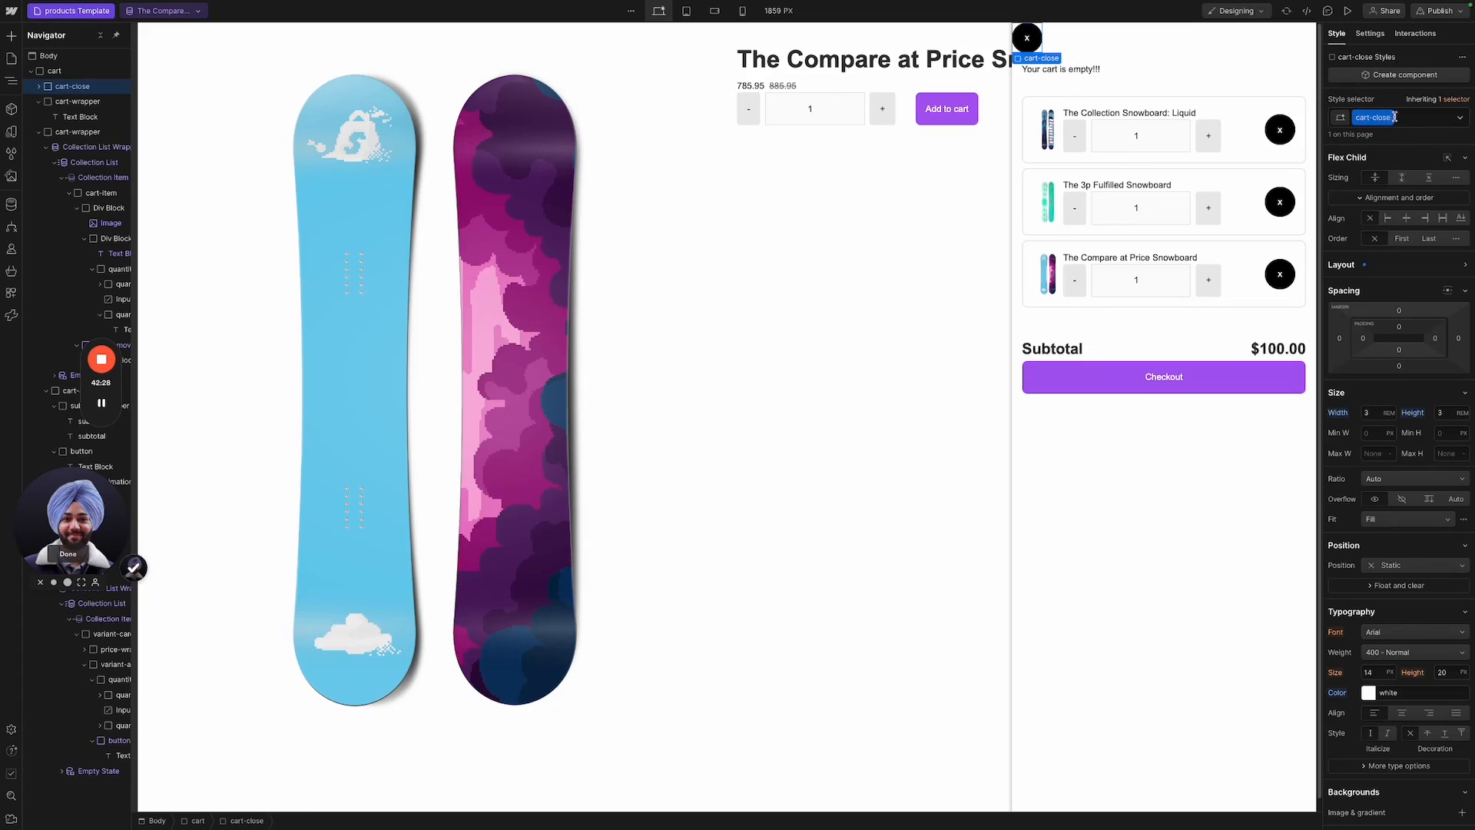
Set the flex child alignment of the cart-close block to end.
{"action": "left_click", "coordinate": [1393, 200]}
{"action": "left_click", "coordinate": [1392, 200]}
{"action": "left_click", "coordinate": [1425, 219]}
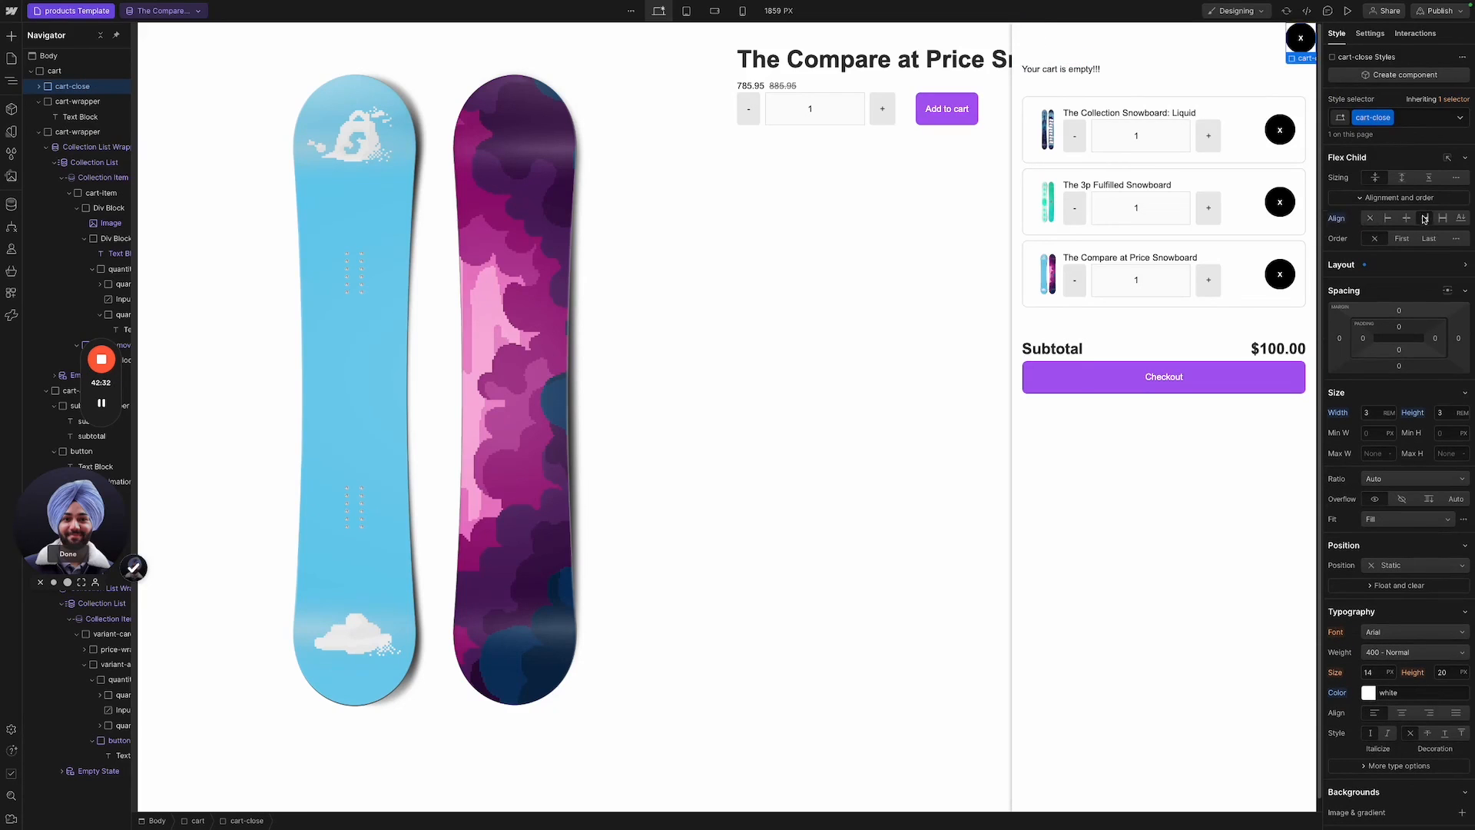
Give the cart-close block a top margin and a right margin of 0.5rem each.
{"action": "type", "text": "1rem"}
{"action": "left_click", "coordinate": [1398, 312]}
{"action": "left_click", "coordinate": [1398, 311]}
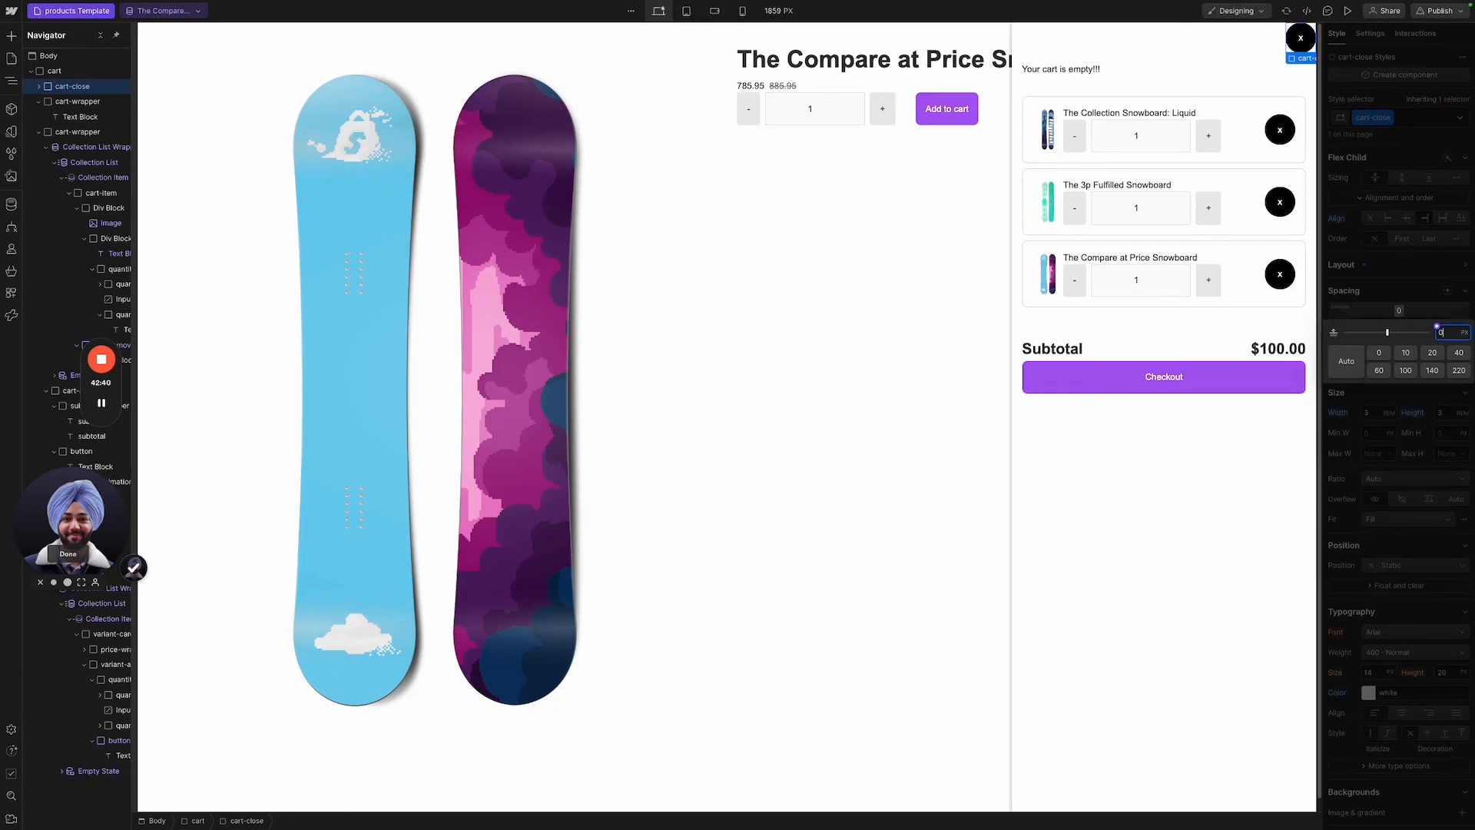
{"action": "type", "text": "0.5rem"}
{"action": "key", "text": "Return"}
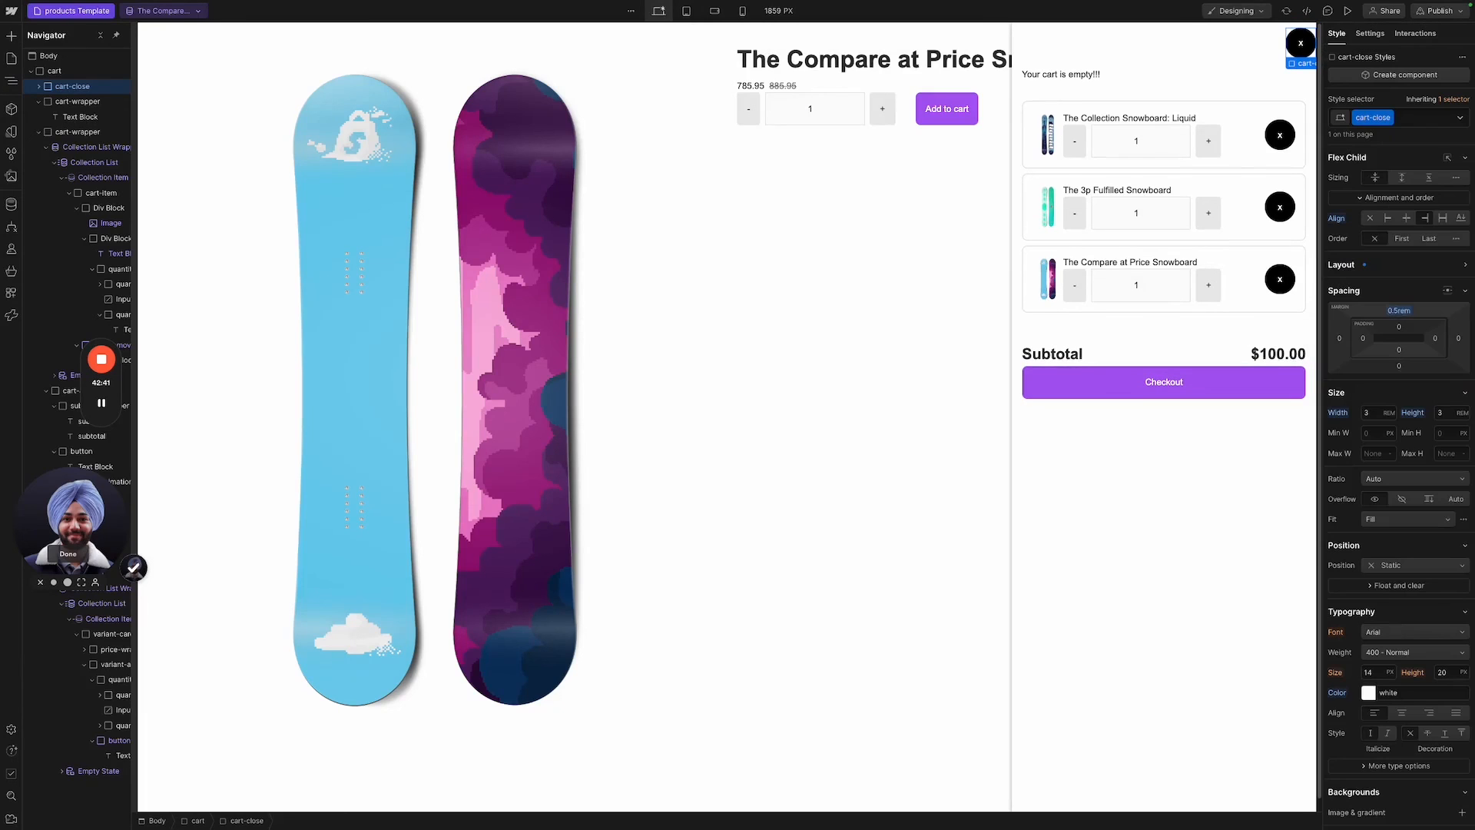
{"action": "left_click", "coordinate": [1458, 339]}
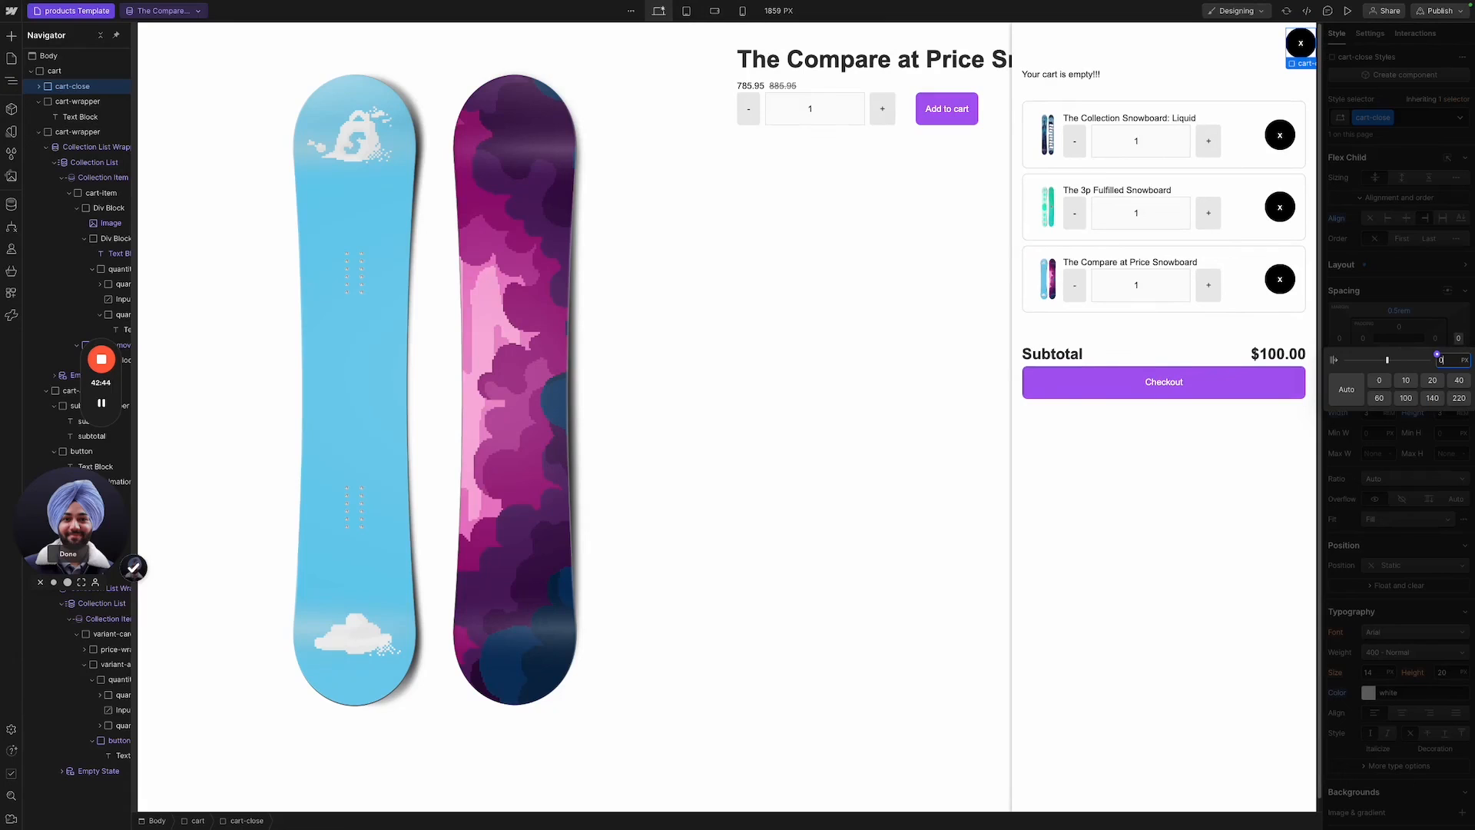
{"action": "key", "text": "Return"}
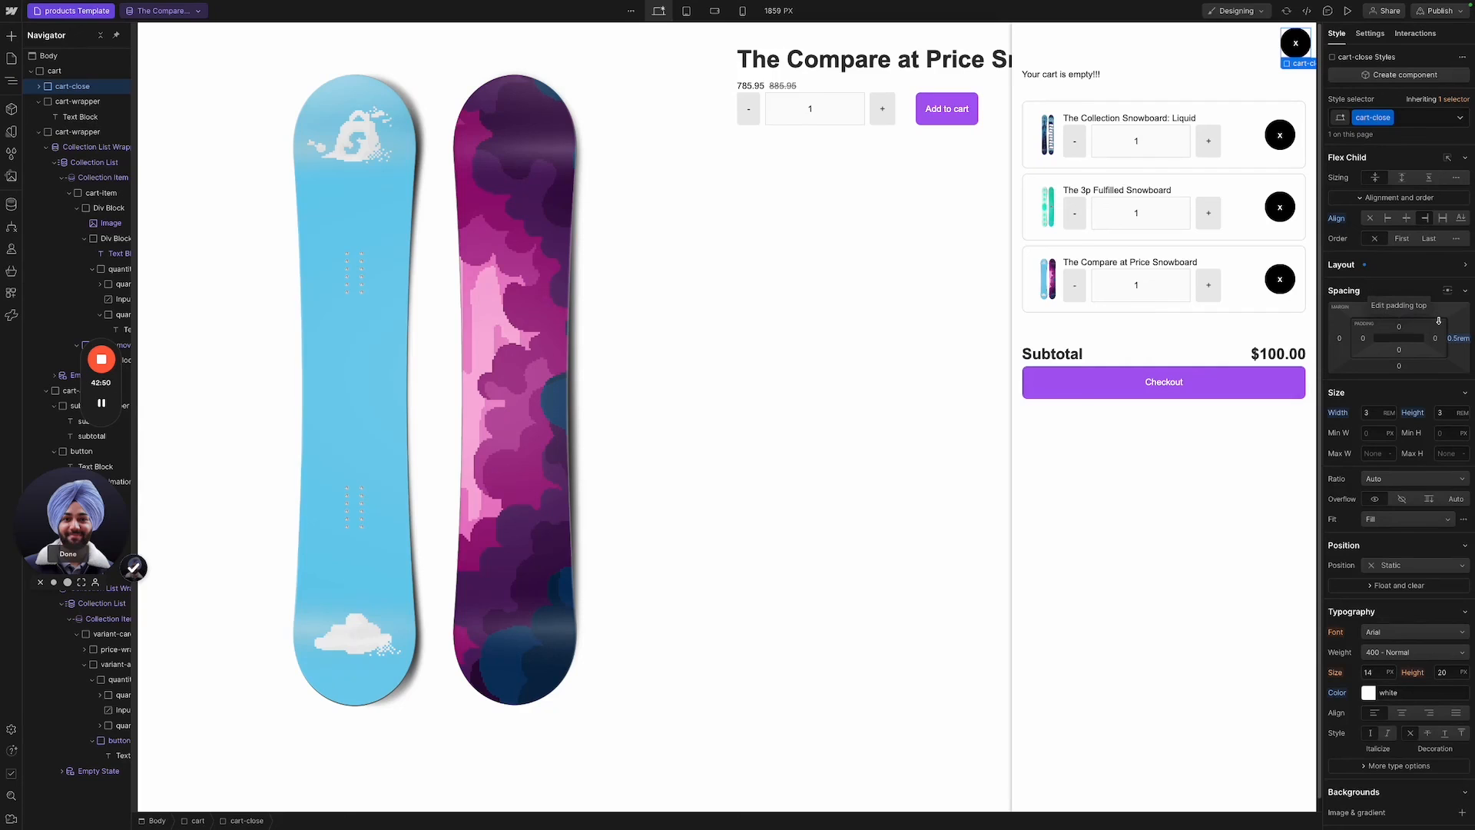
Change the cart-close block's background color to grey #b4b4b4.
{"action": "left_click", "coordinate": [1416, 270]}
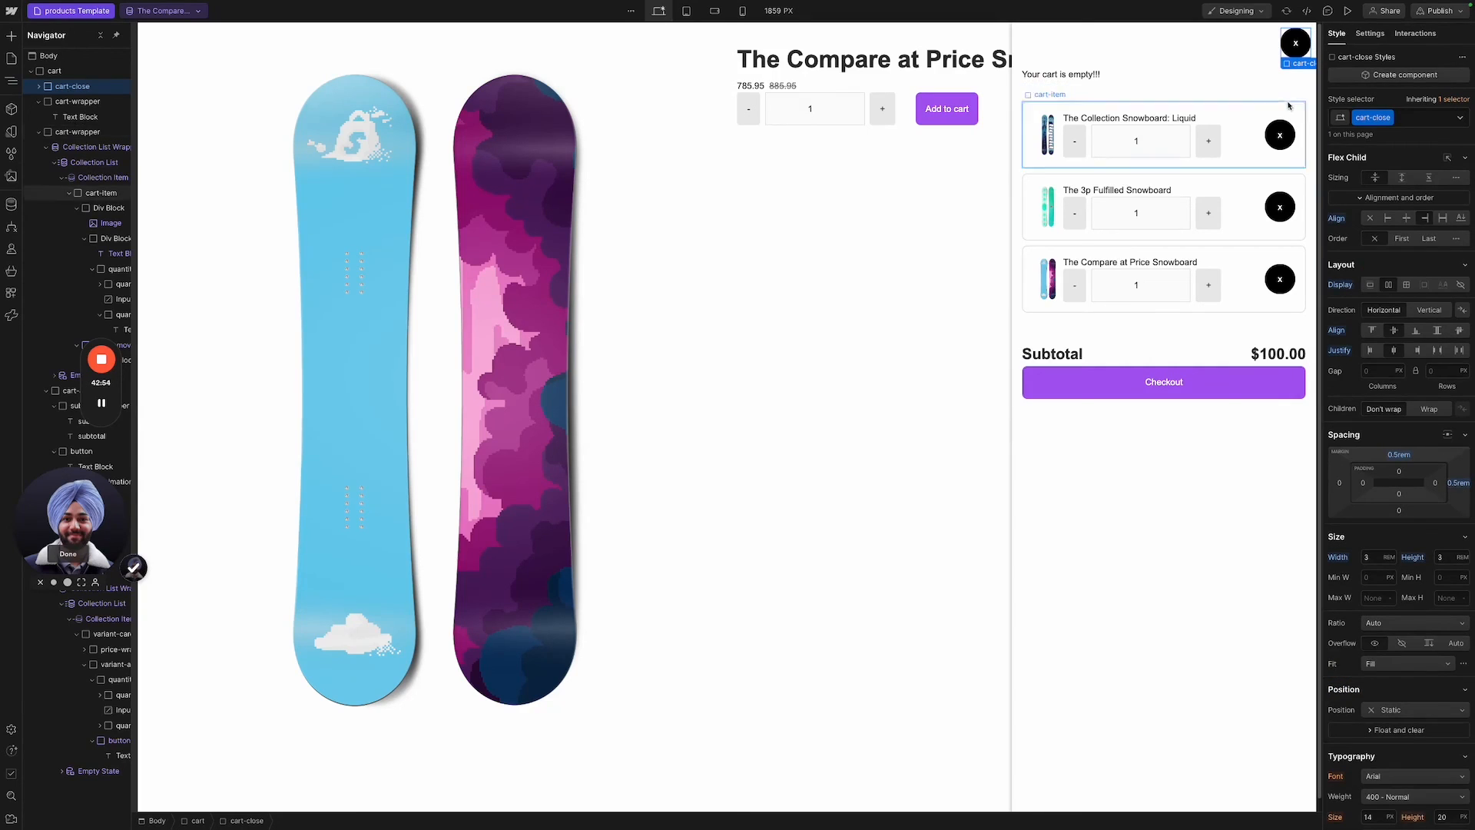
{"action": "scroll", "coordinate": [1411, 626], "scroll_direction": "down", "scroll_amount": 5}
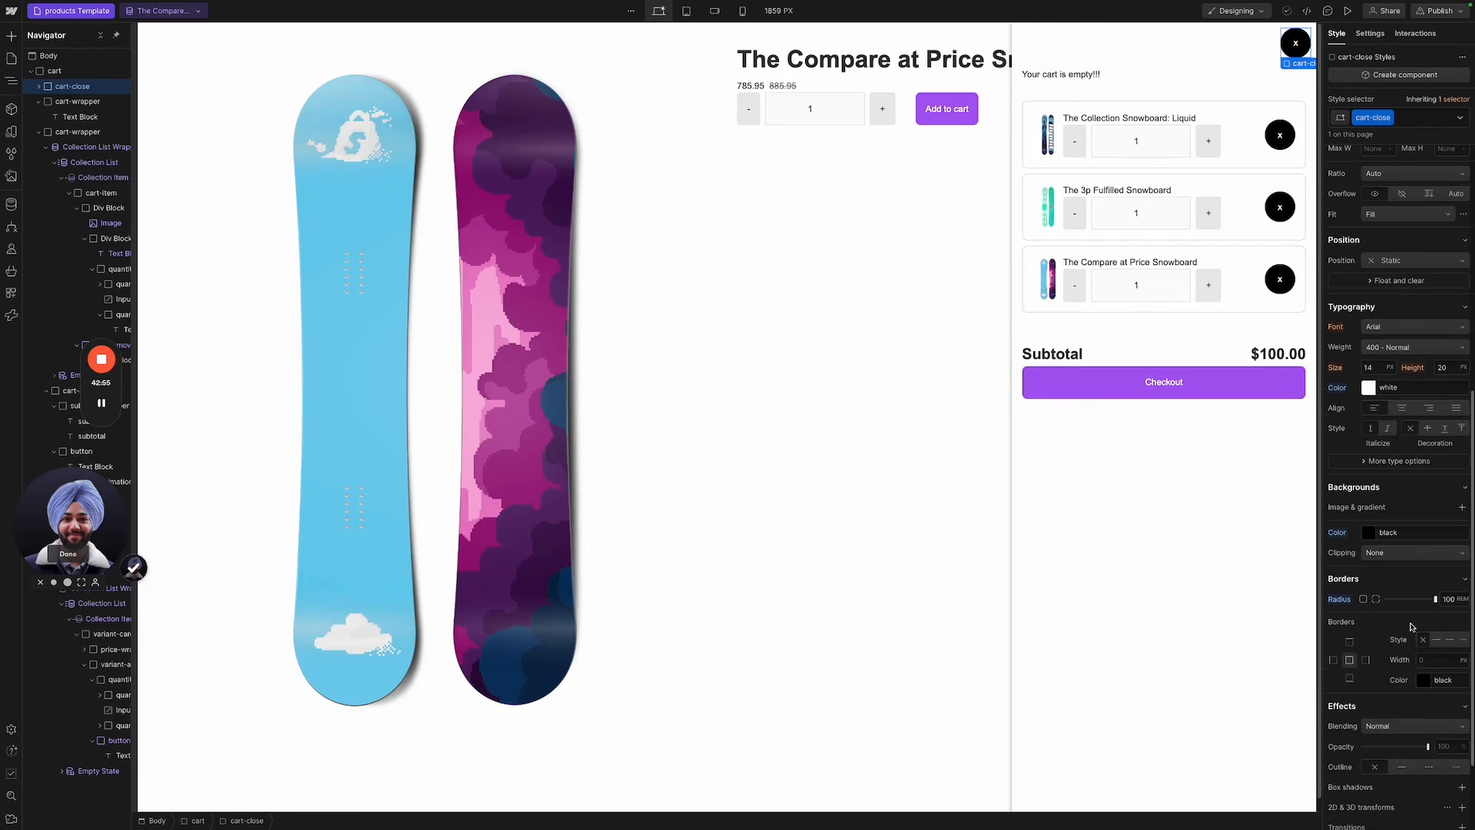
{"action": "left_click", "coordinate": [1369, 533]}
{"action": "left_click", "coordinate": [1315, 578]}
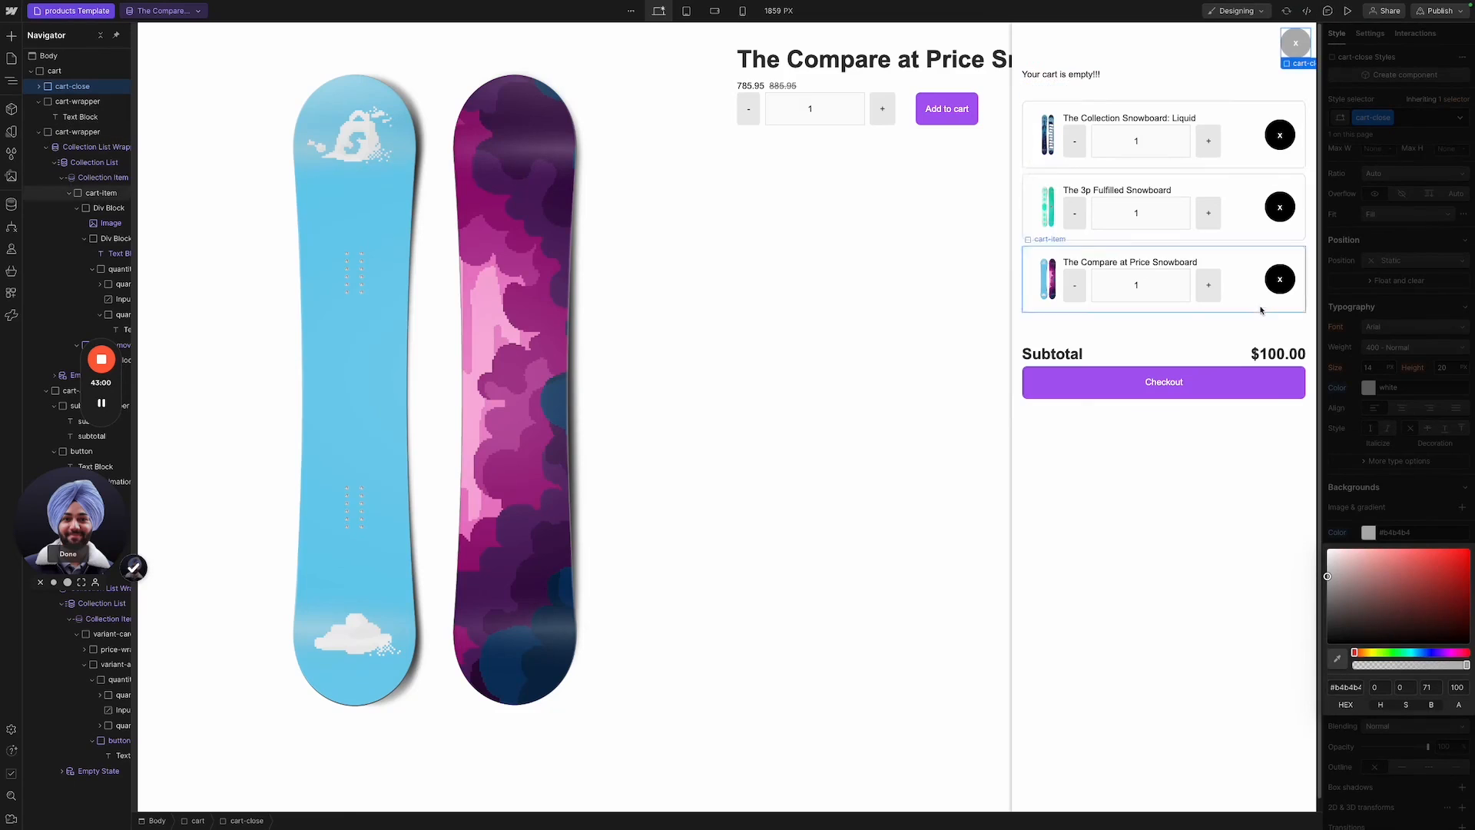
{"action": "left_click", "coordinate": [1425, 136]}
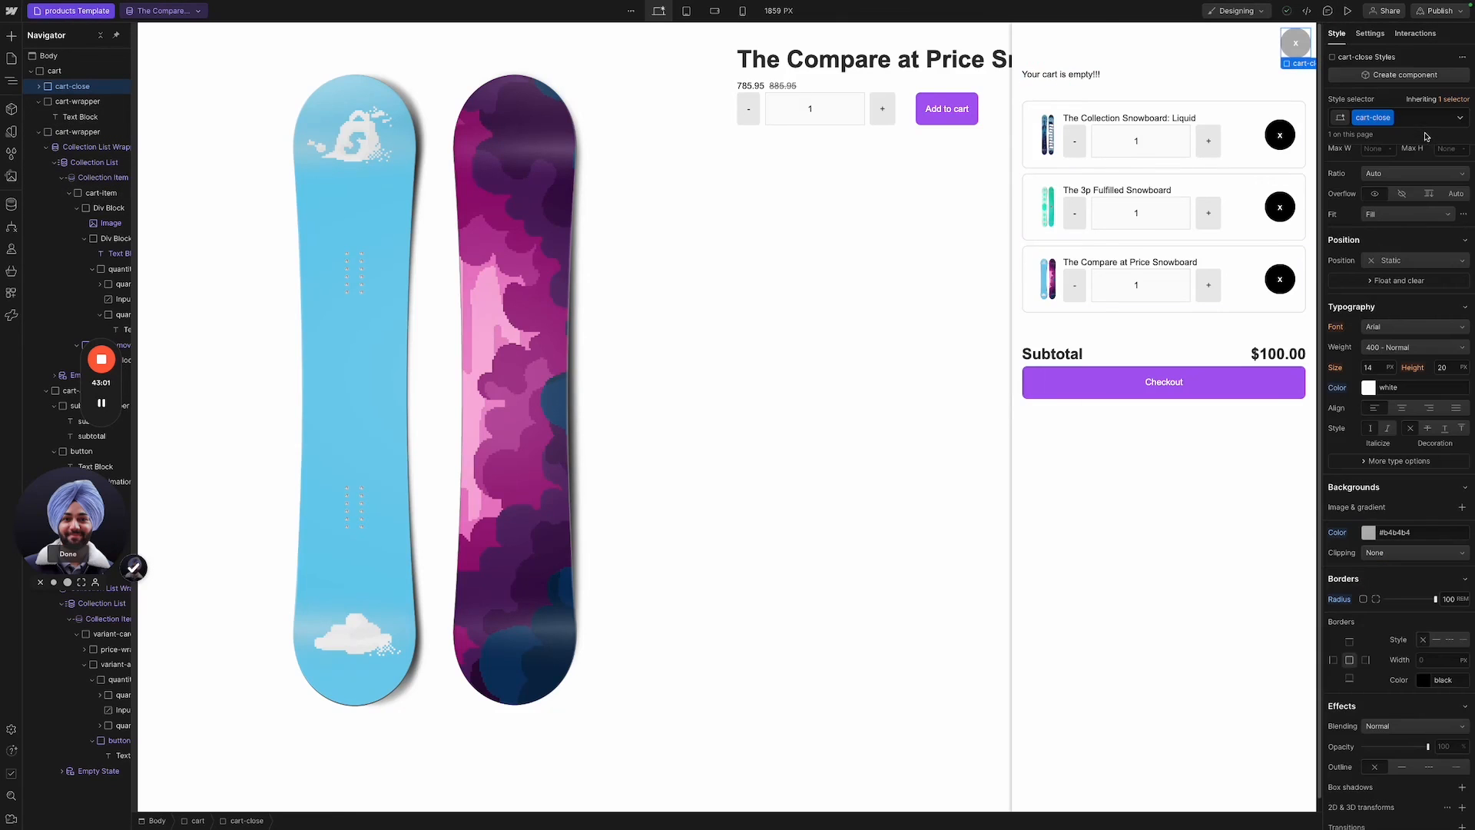
Add a Mouse click (tap) trigger to cart-close with Start an animation as its first-click action.
{"action": "left_click", "coordinate": [1416, 33]}
{"action": "left_click", "coordinate": [1463, 81]}
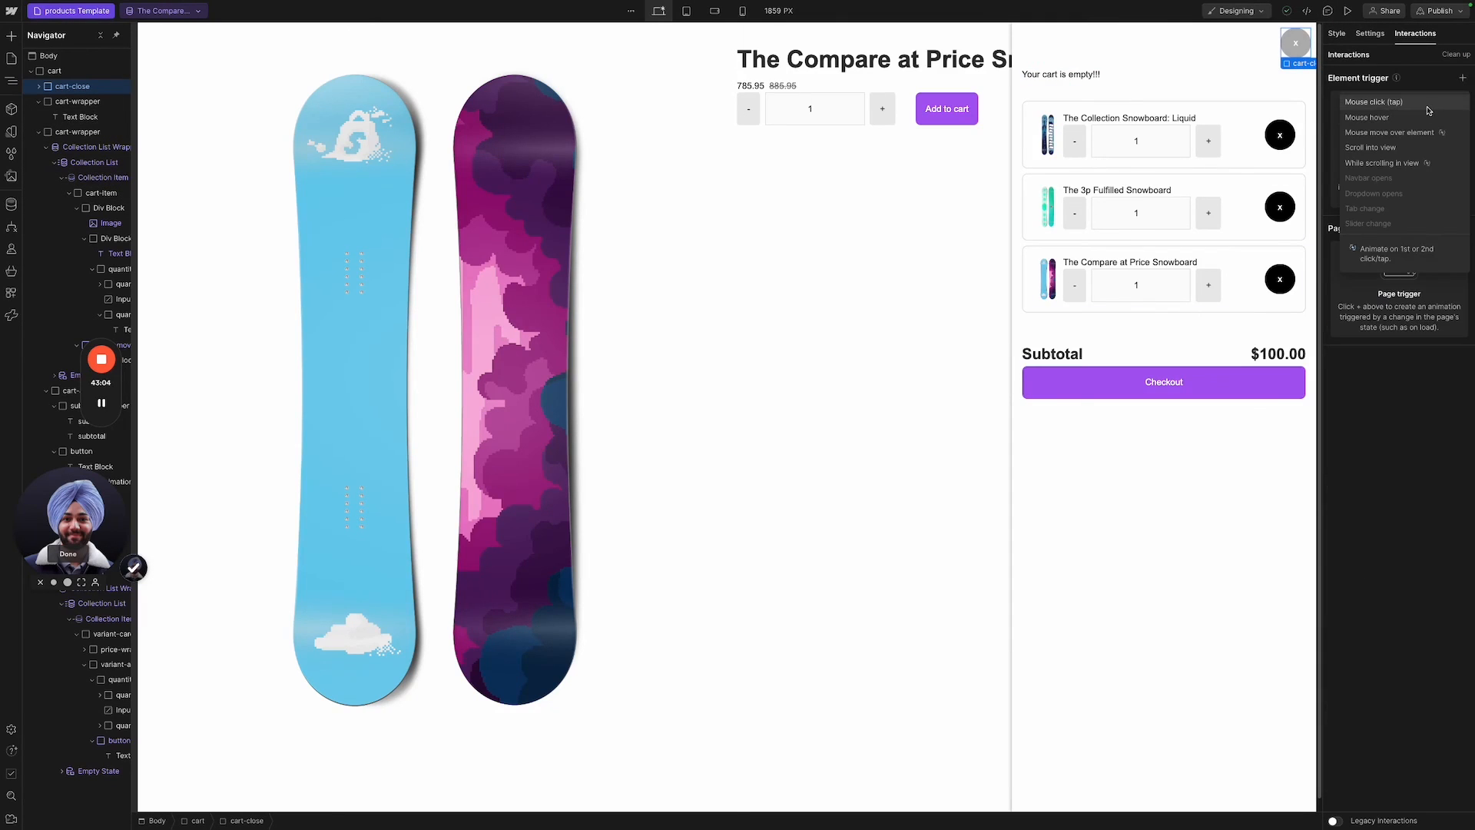
{"action": "left_click", "coordinate": [1428, 107]}
{"action": "left_click", "coordinate": [1425, 153]}
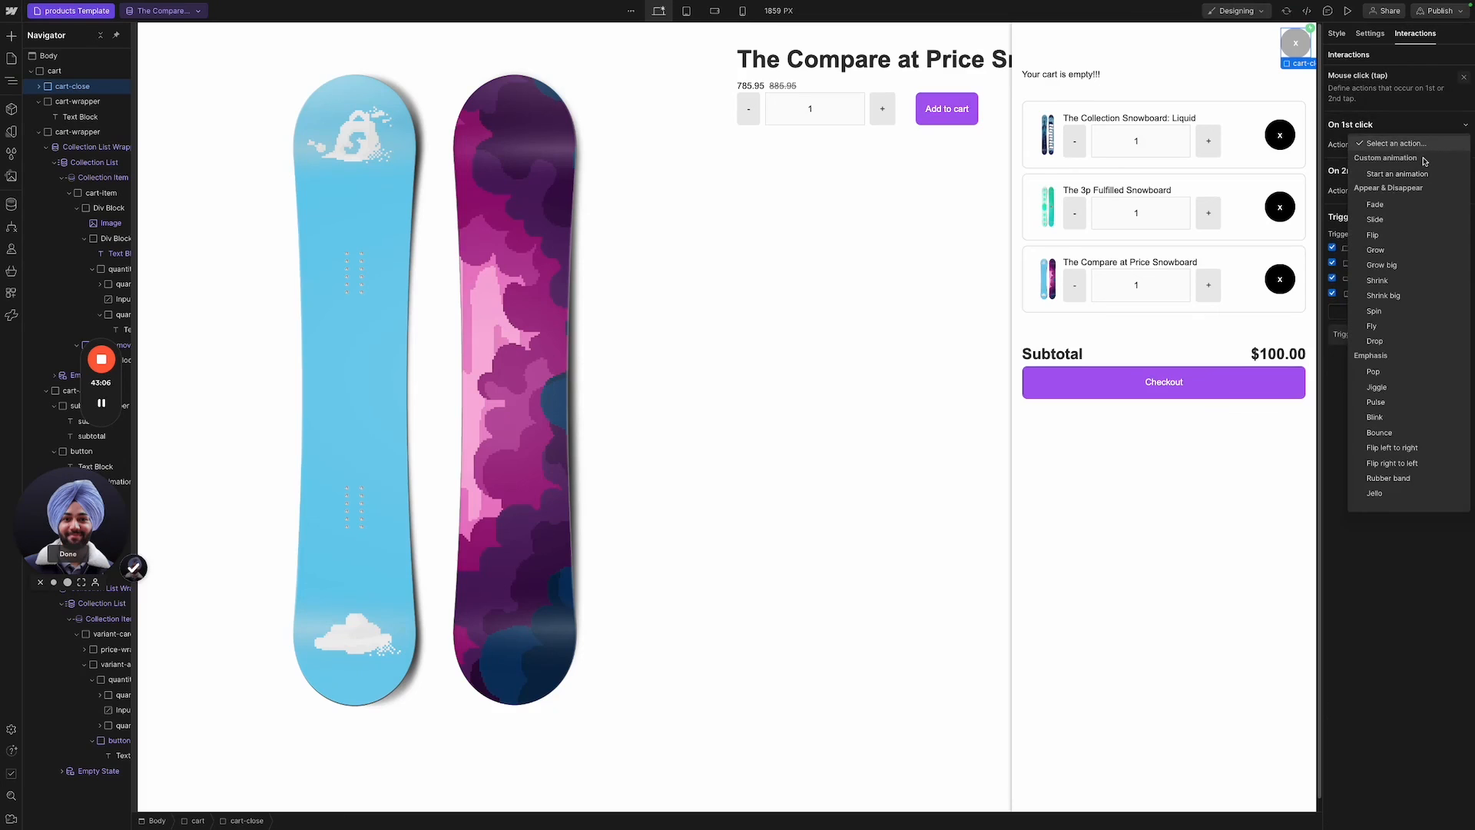
{"action": "left_click", "coordinate": [1425, 174]}
Duplicate the cart [open] animation for the first click and rename the copy cart [close].
{"action": "left_click", "coordinate": [1463, 205]}
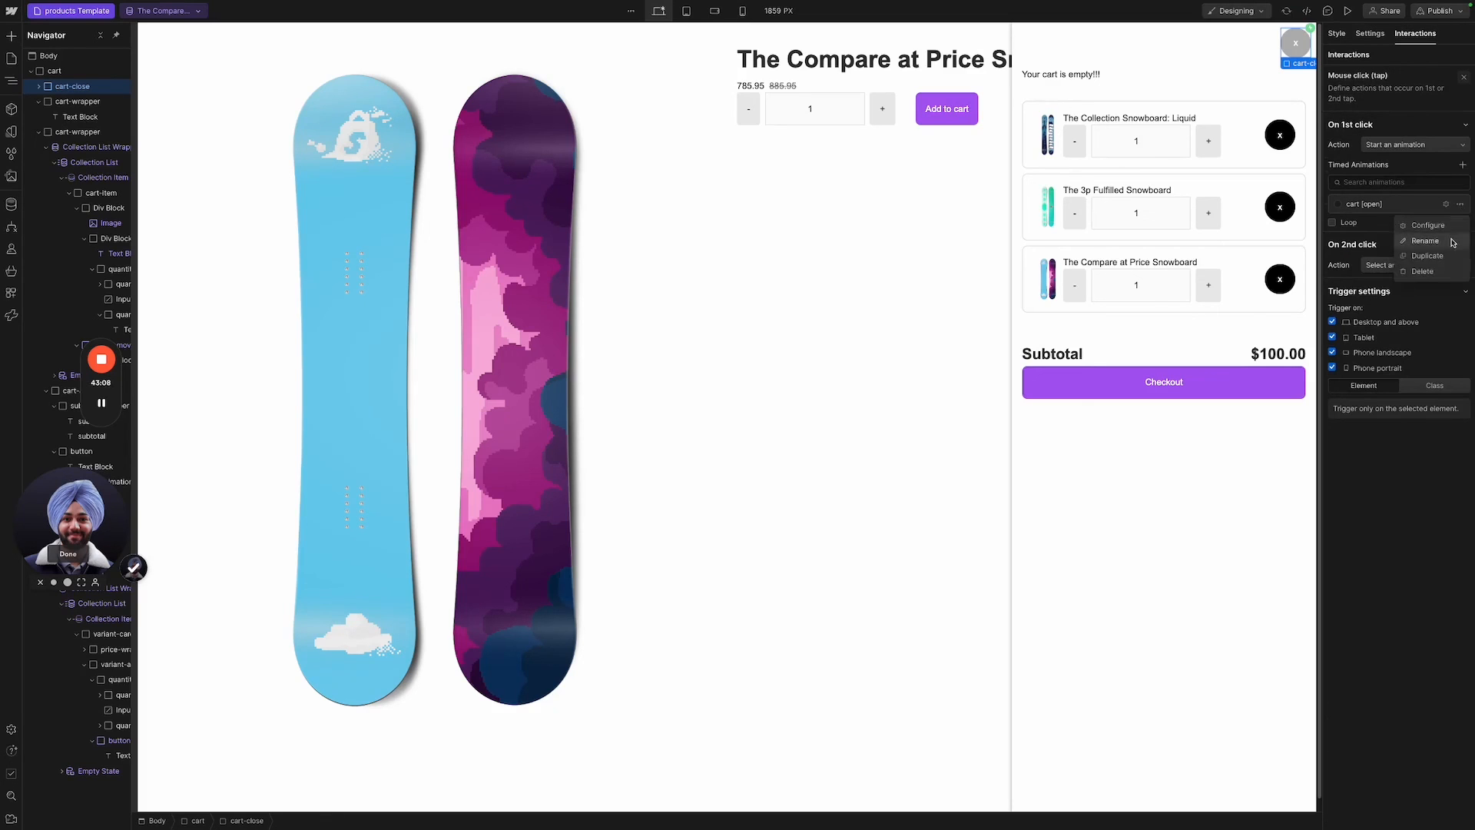
{"action": "left_click", "coordinate": [1431, 255]}
{"action": "left_click", "coordinate": [1379, 224]}
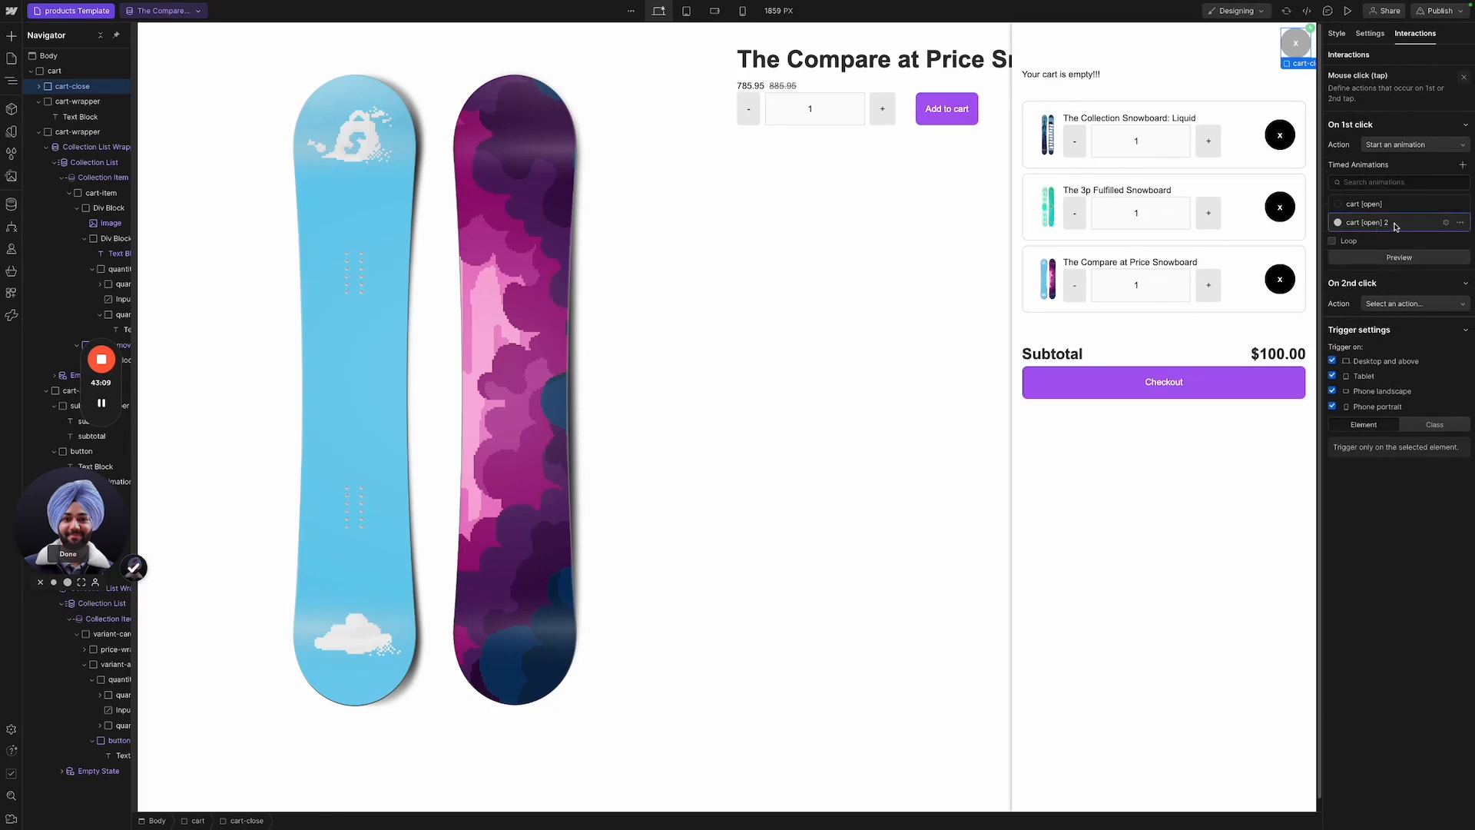
{"action": "left_click", "coordinate": [1446, 222]}
{"action": "key", "text": "Right"}
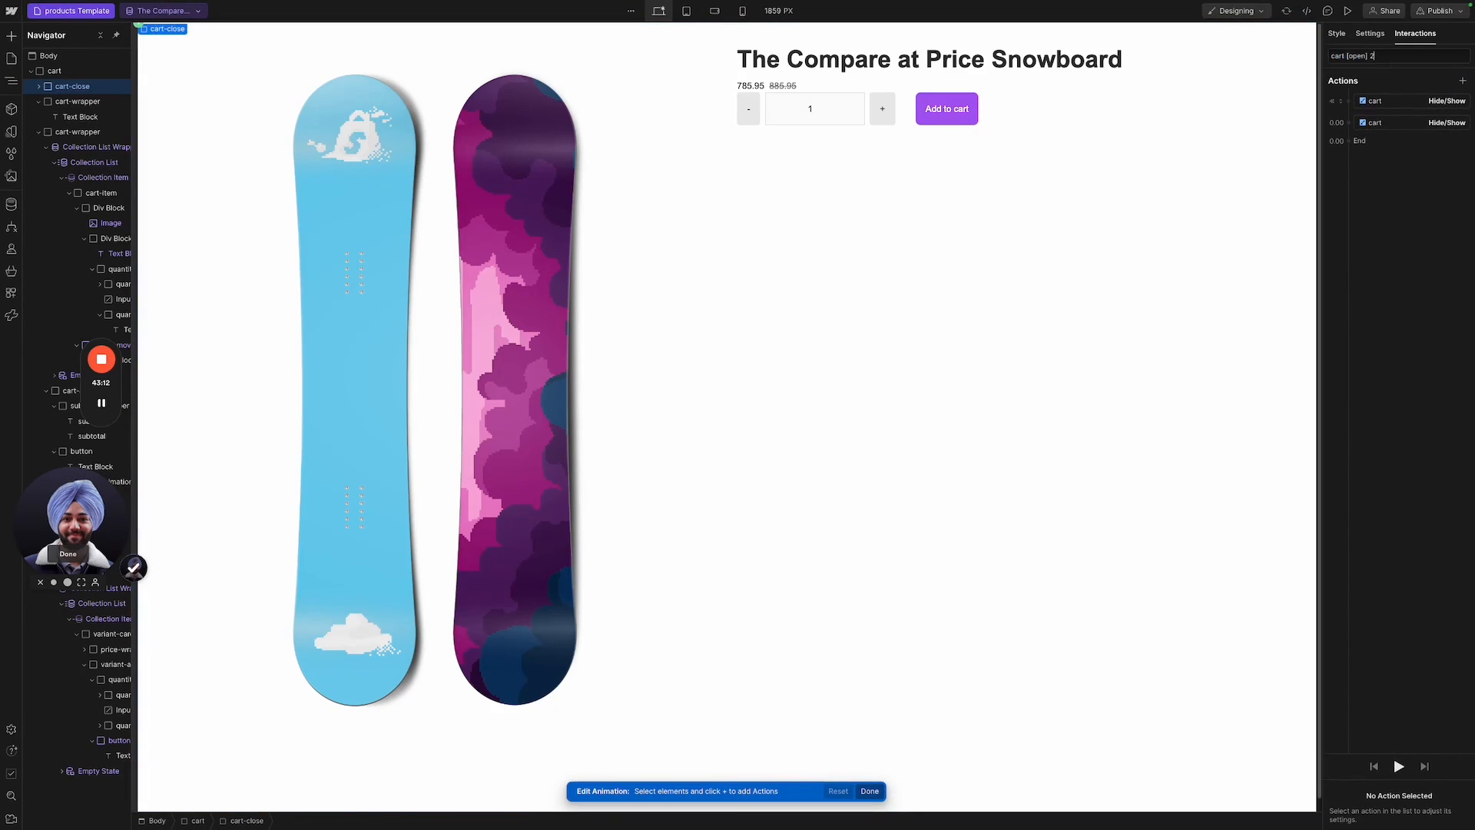
{"action": "double_click", "coordinate": [1361, 56]}
{"action": "type", "text": "close"}
{"action": "left_click", "coordinate": [1388, 150]}
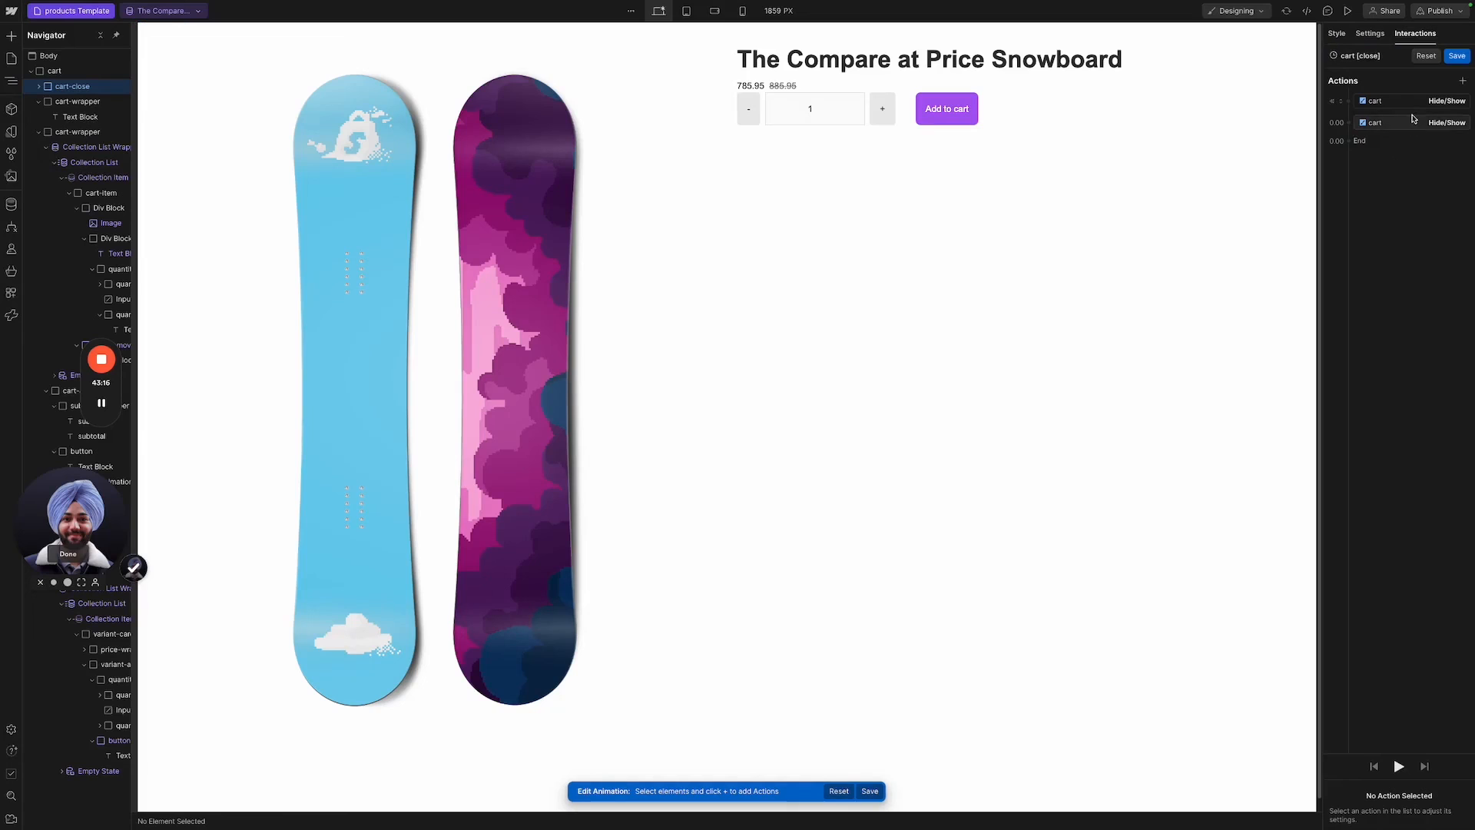
Delete the first Hide/Show action from cart [close], set the remaining one to display none, and save the animation.
{"action": "left_click", "coordinate": [1413, 106]}
{"action": "key", "text": "Delete"}
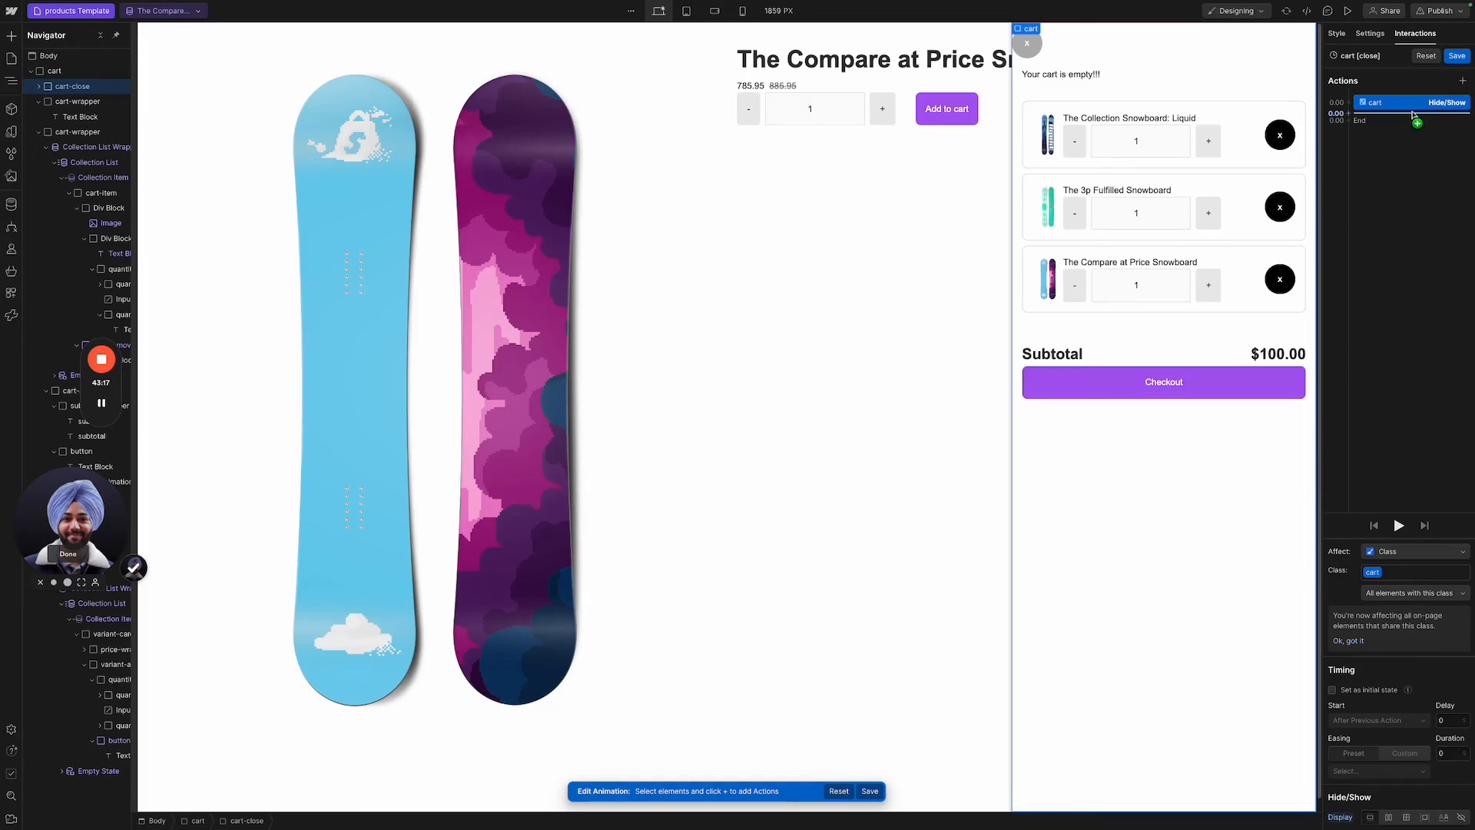
{"action": "left_click", "coordinate": [1462, 817]}
{"action": "left_click", "coordinate": [1455, 56]}
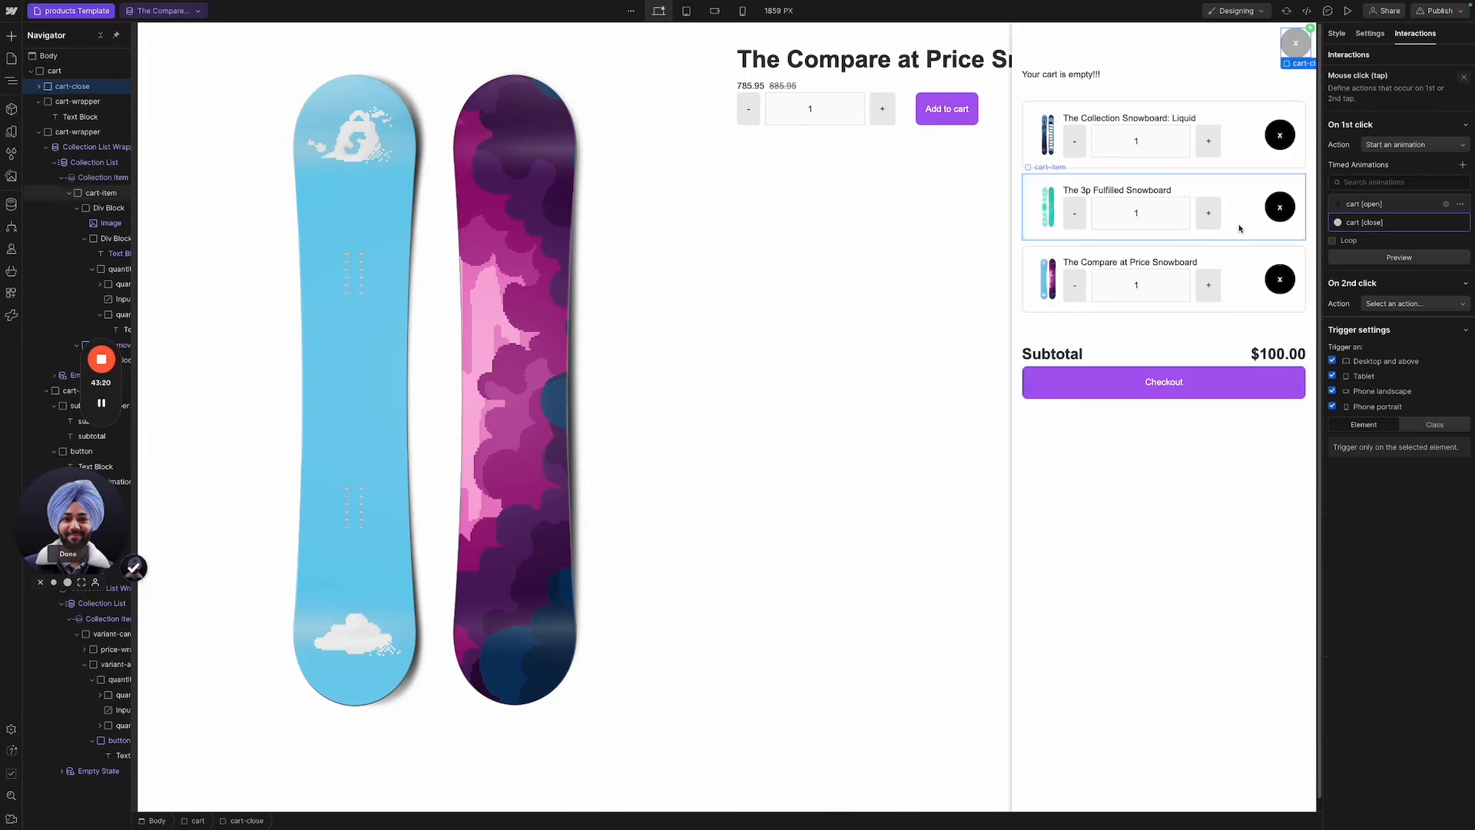
Preview the page and test opening the cart with Add to cart, and return to the designer.
{"action": "left_click", "coordinate": [1349, 12]}
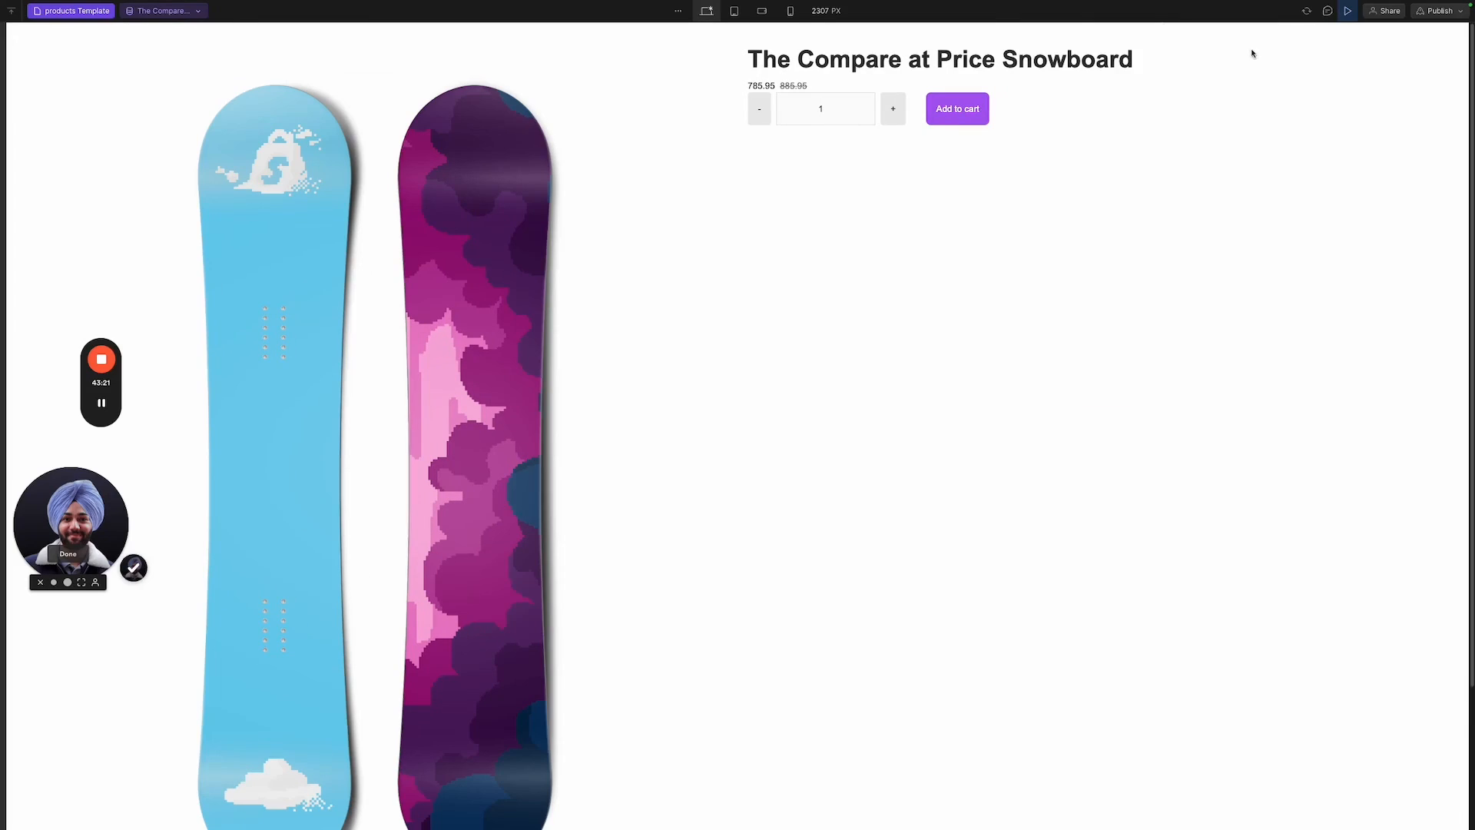
{"action": "left_click", "coordinate": [981, 114]}
{"action": "left_click", "coordinate": [1193, 47]}
{"action": "left_click", "coordinate": [1348, 11]}
{"action": "left_click", "coordinate": [1316, 62]}
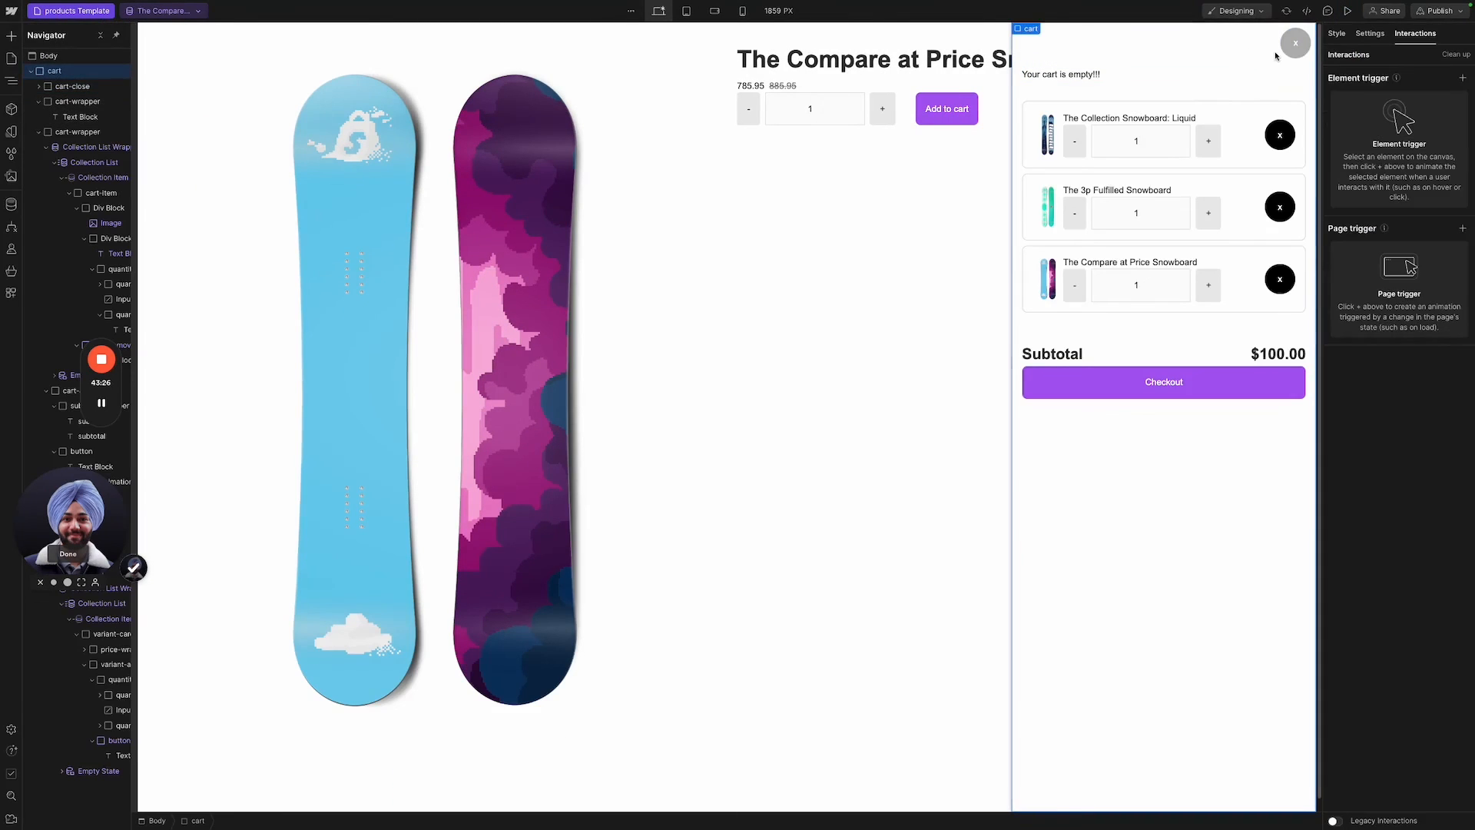
Try end alignment for the cart's flex layout, and undo it.
{"action": "left_click", "coordinate": [1339, 34]}
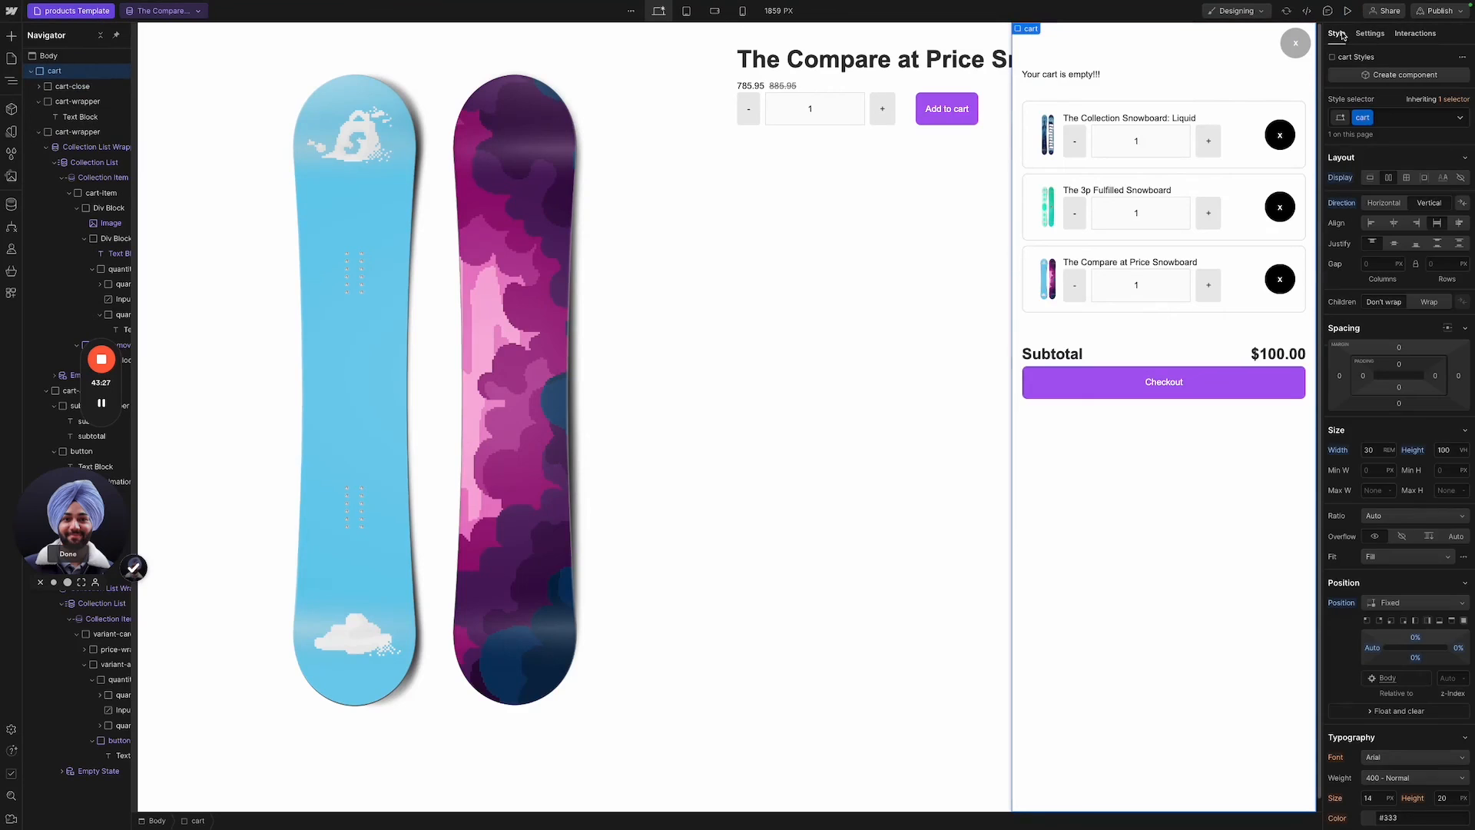
{"action": "left_click", "coordinate": [1416, 222]}
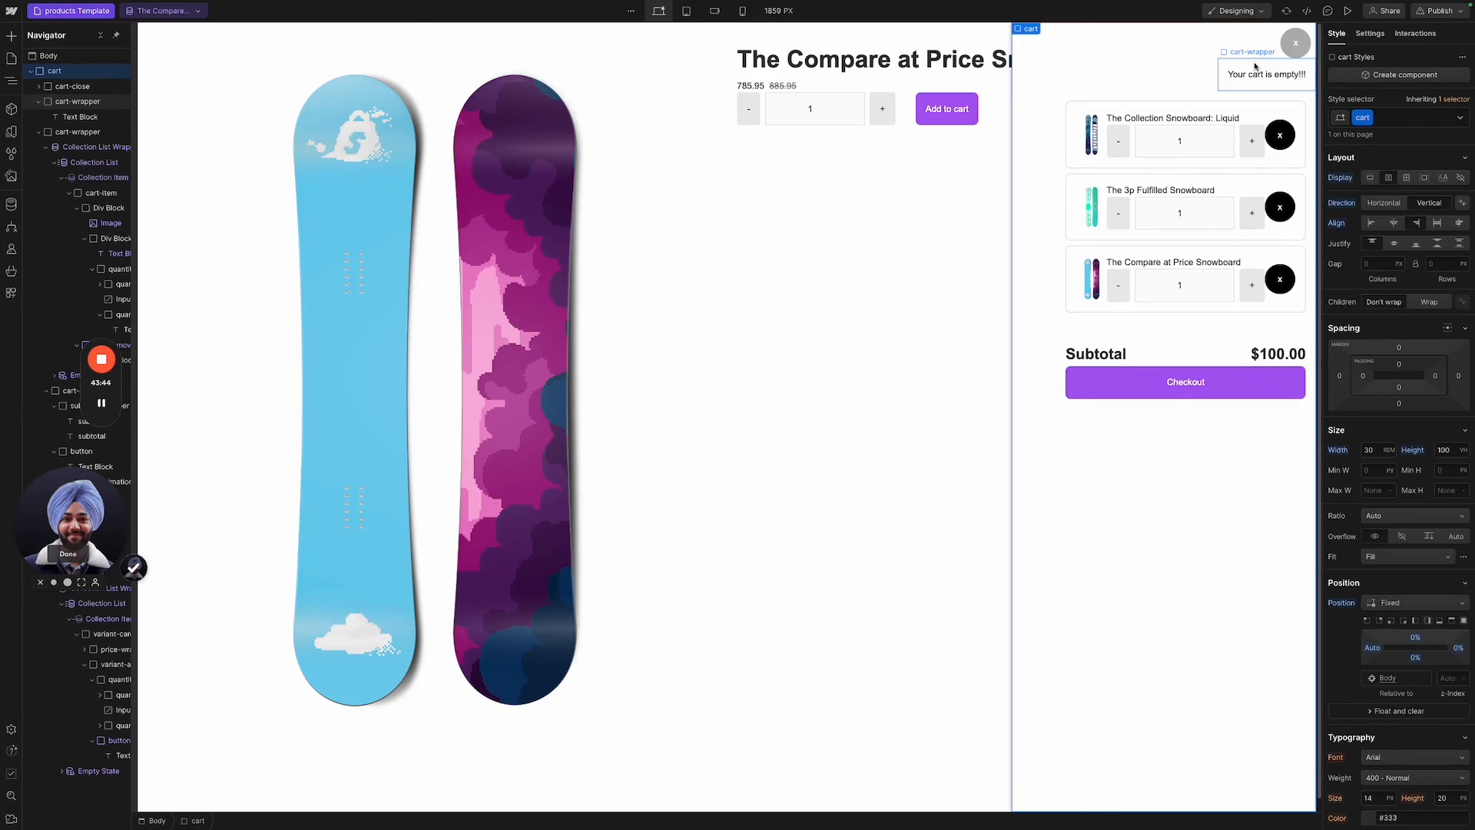
{"action": "key", "text": "super+z"}
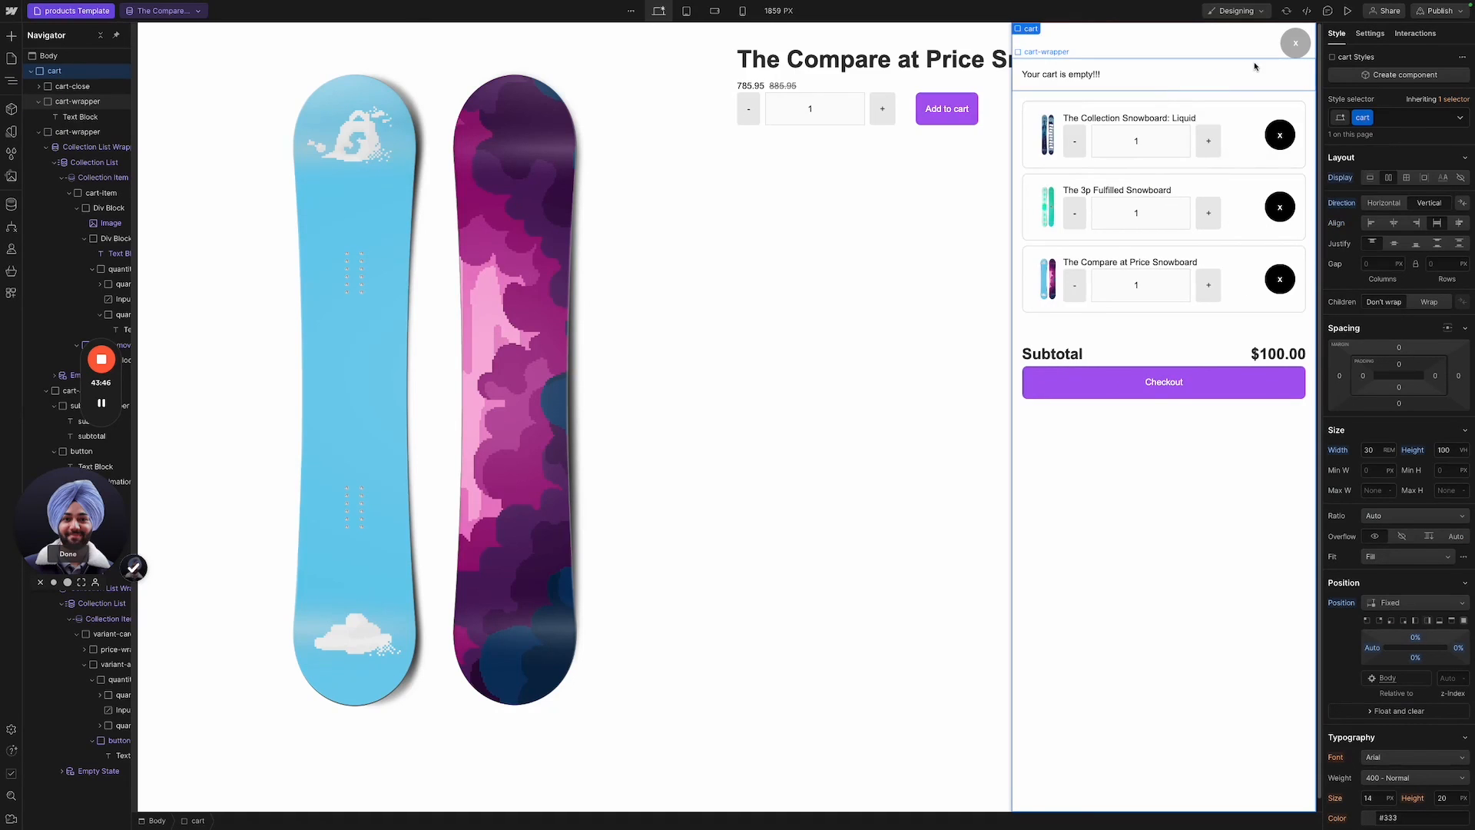
Set the second Hide/Show action of the Add to cart button's cart [open] animation to flex display and save it.
{"action": "left_click", "coordinate": [1412, 34]}
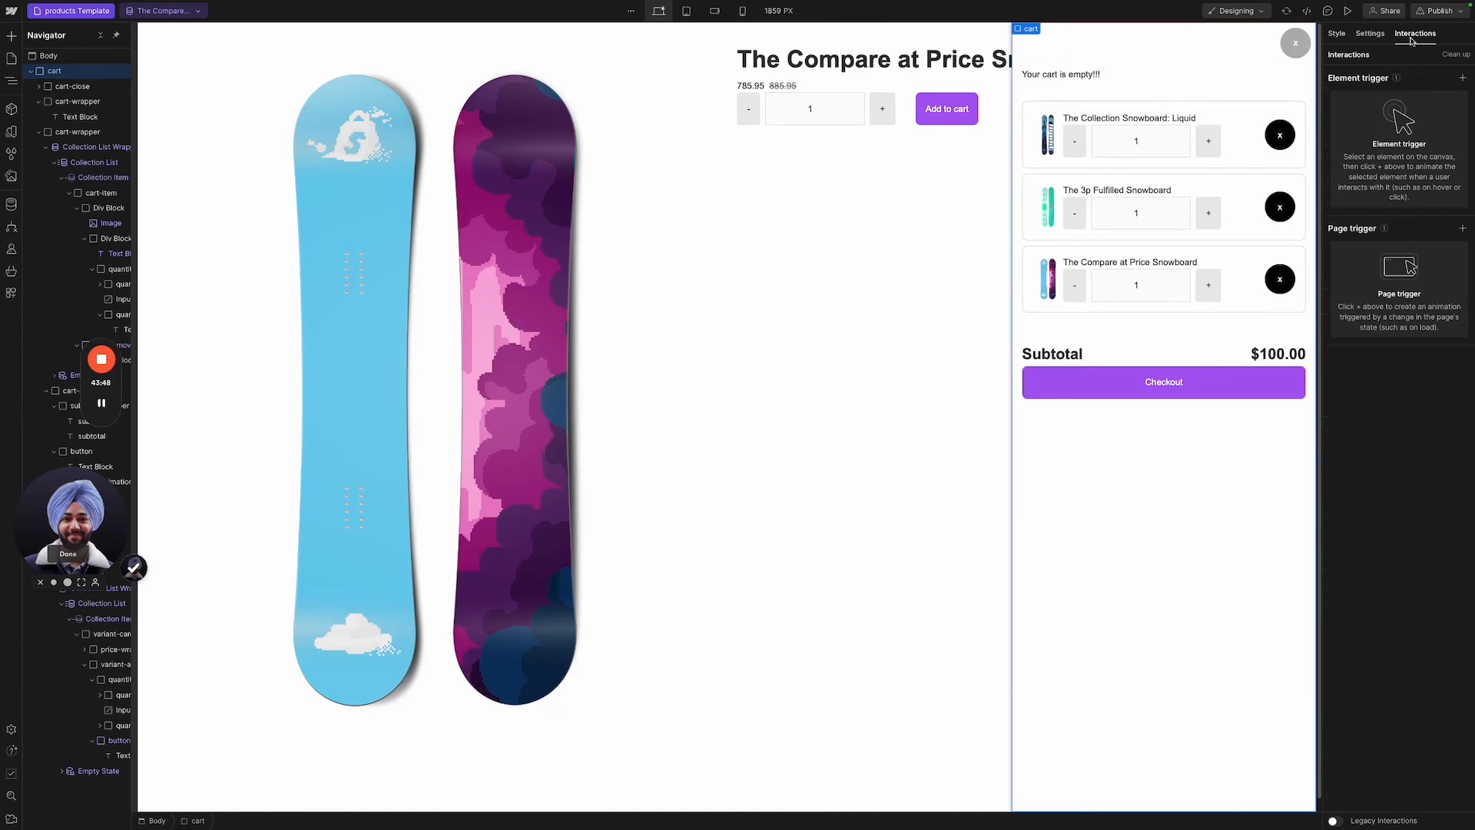
{"action": "left_click", "coordinate": [963, 113]}
{"action": "left_click", "coordinate": [1447, 111]}
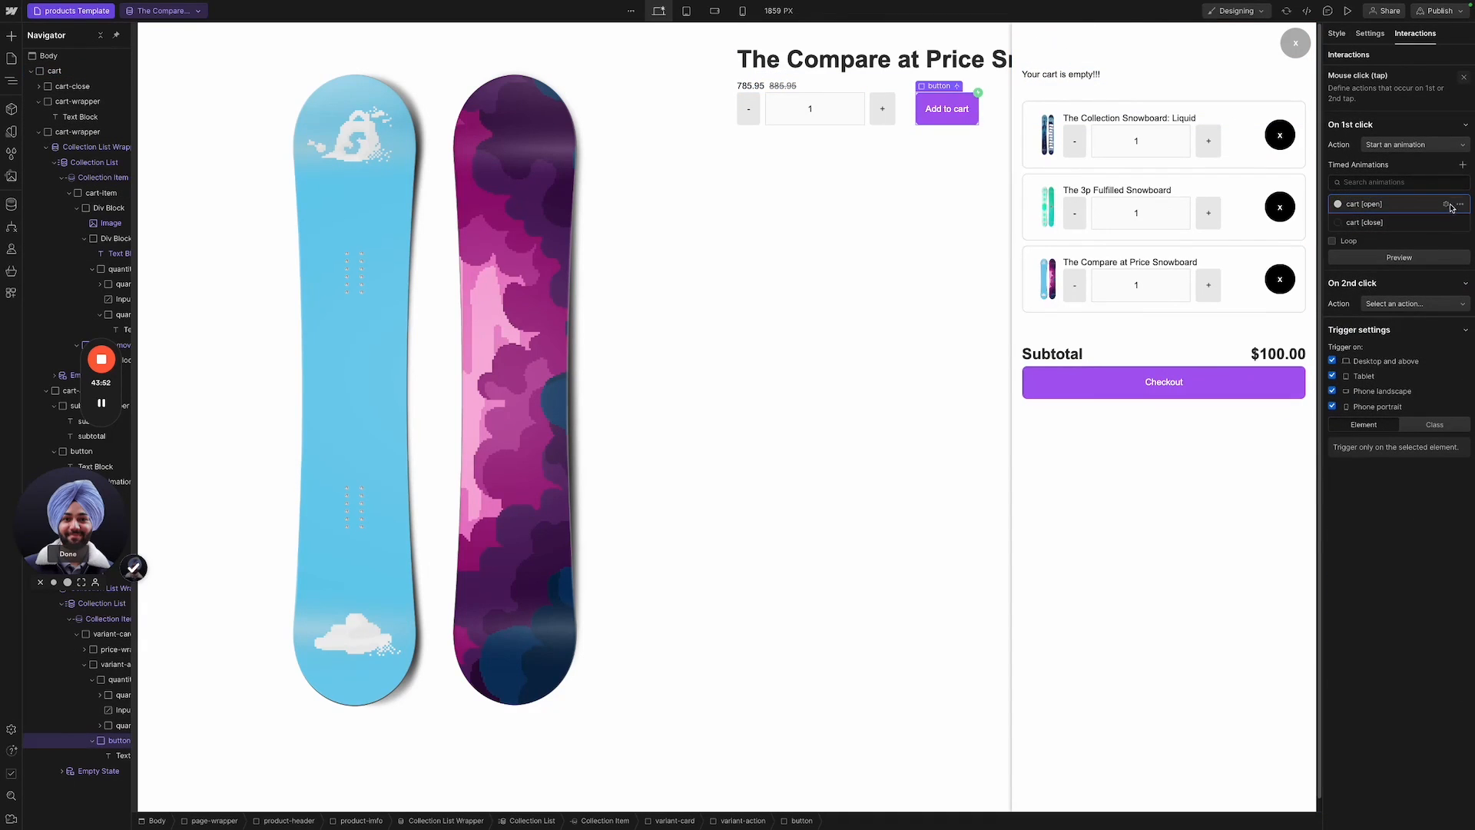
{"action": "left_click", "coordinate": [1450, 208]}
{"action": "left_click", "coordinate": [1396, 121]}
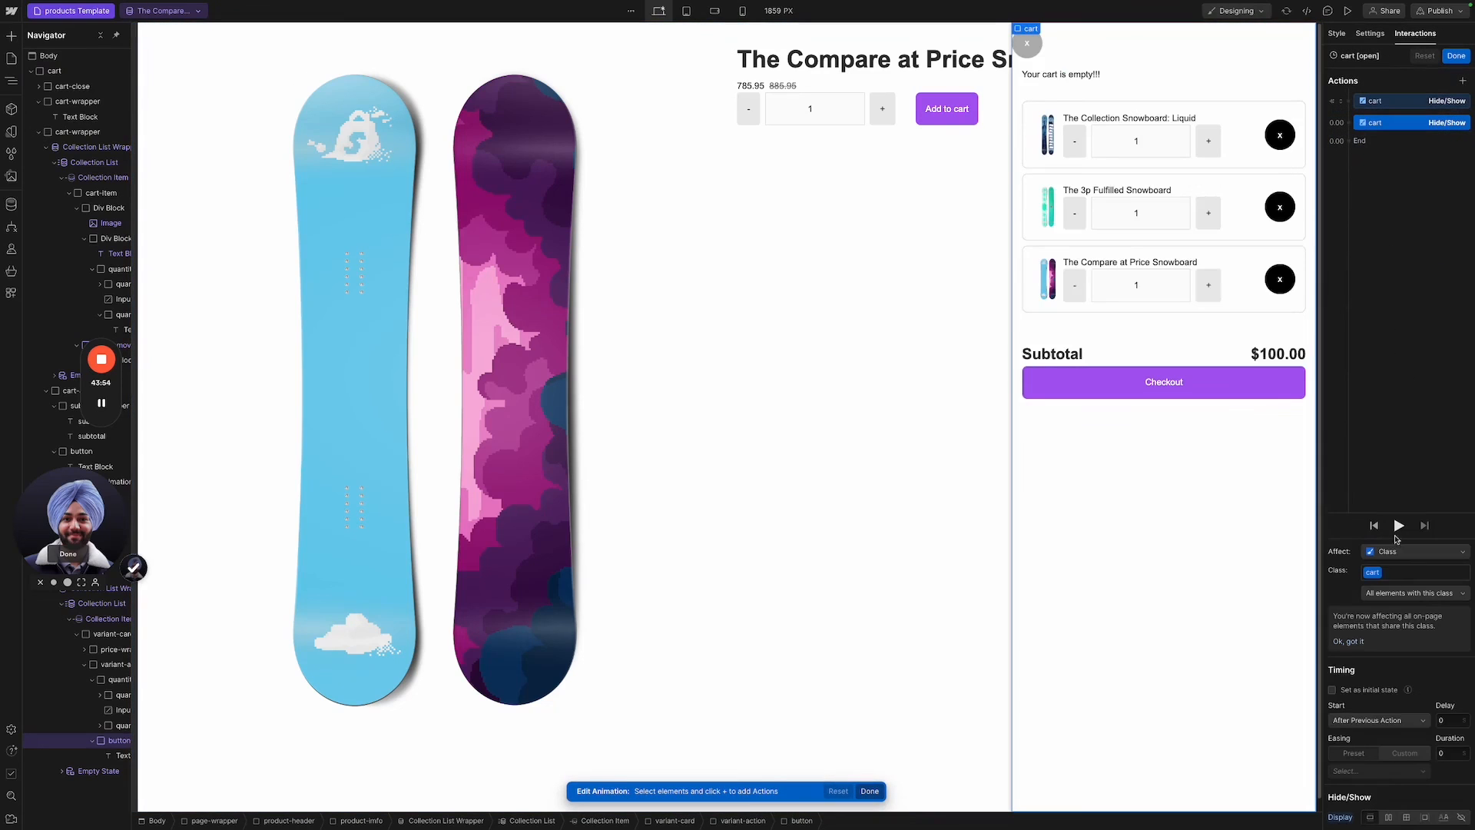
{"action": "left_click", "coordinate": [1388, 818]}
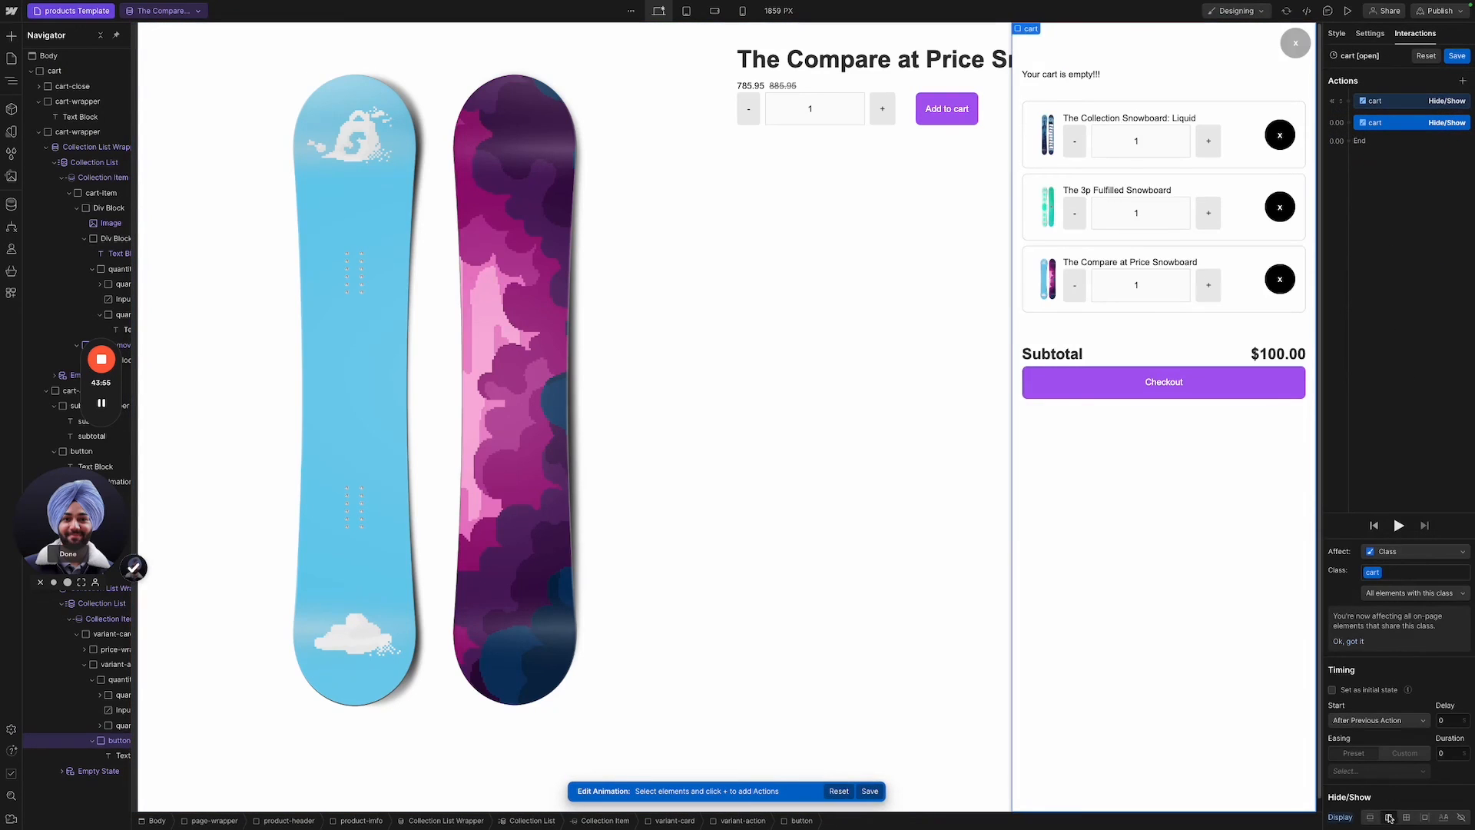
{"action": "left_click", "coordinate": [1454, 56]}
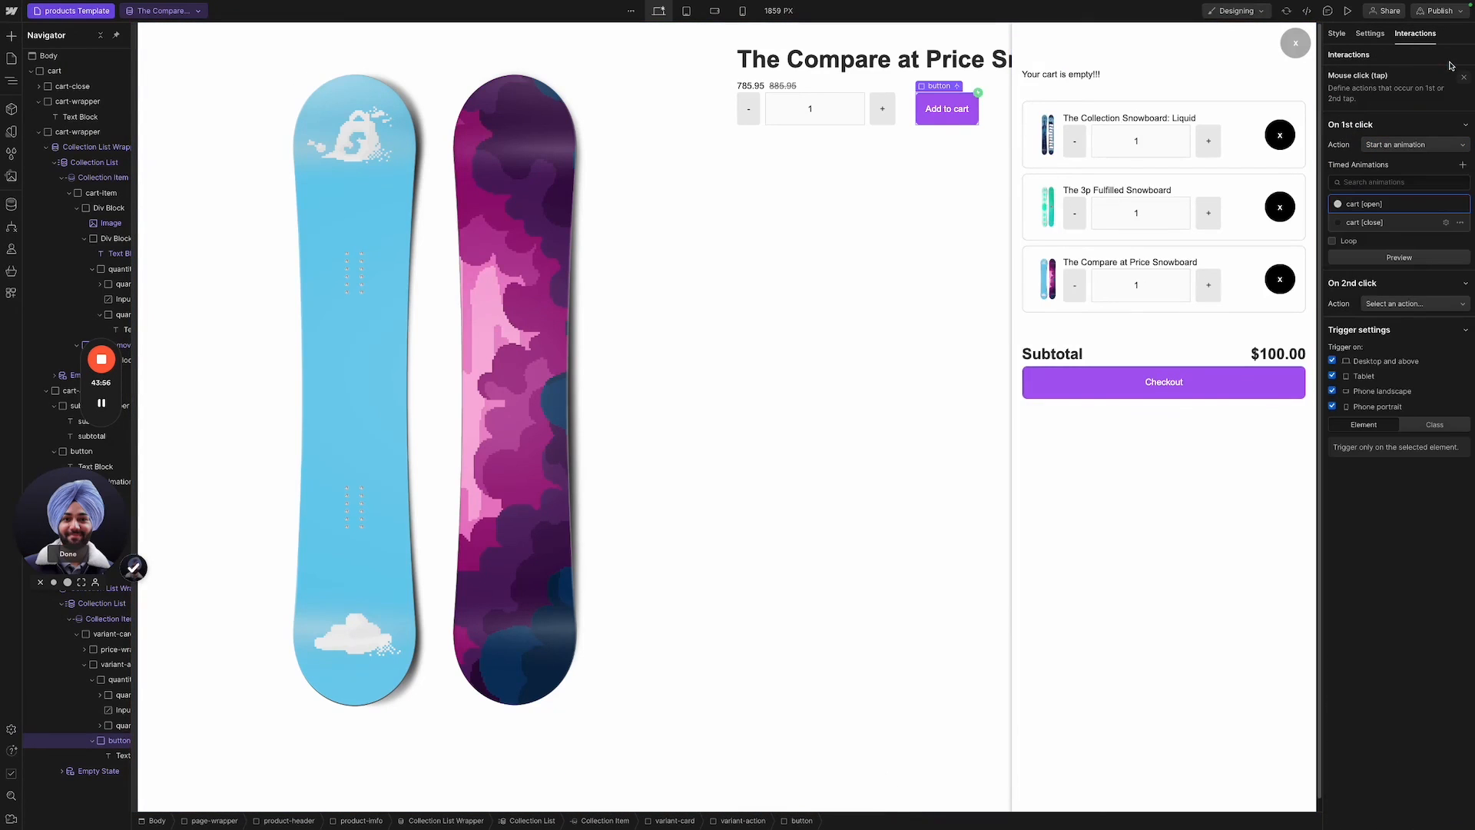
Preview the page and test opening the cart with Add to cart and closing it with the grey close button.
{"action": "left_click", "coordinate": [1350, 11]}
{"action": "left_click", "coordinate": [955, 113]}
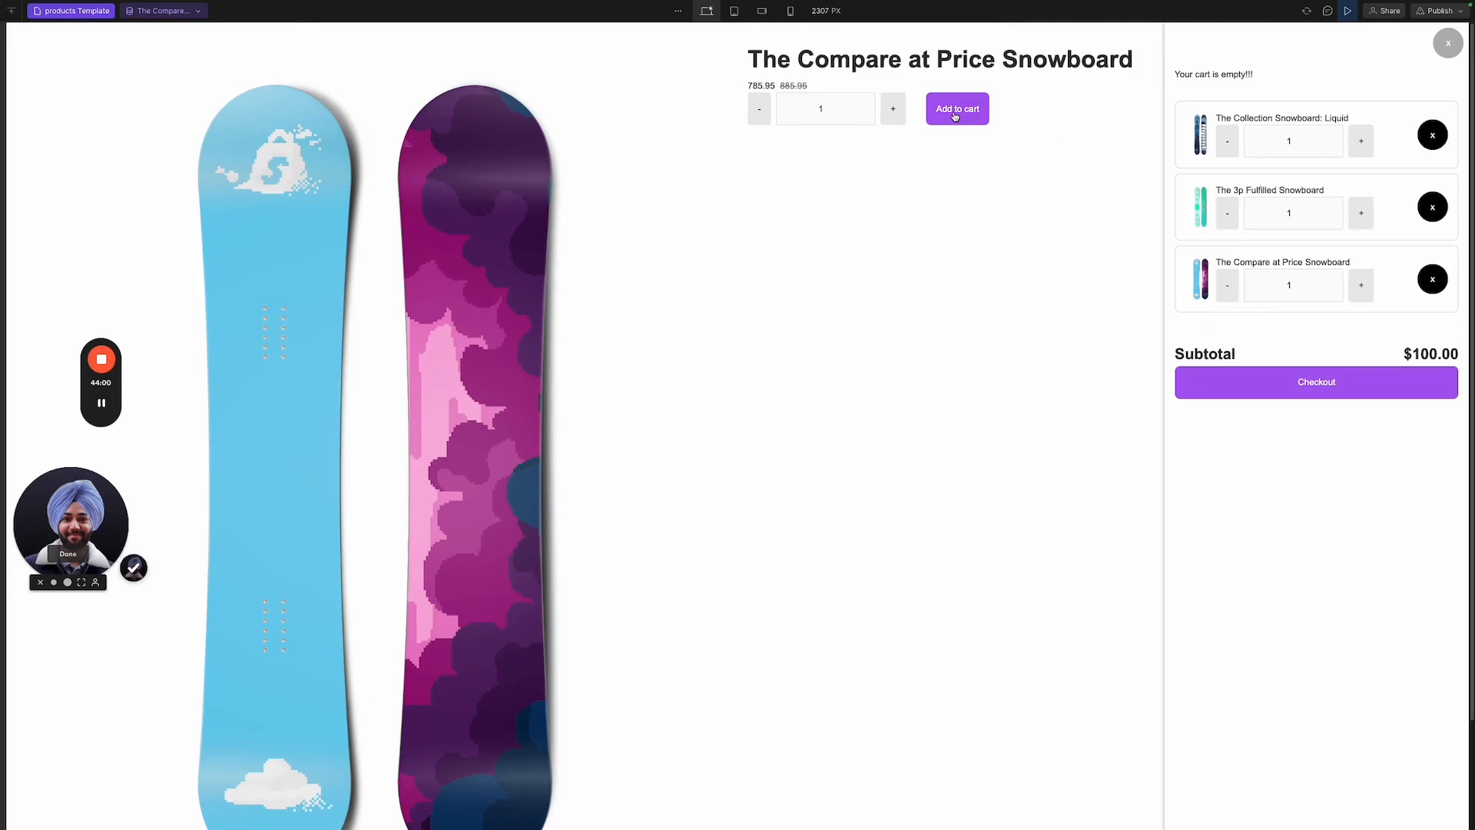
{"action": "left_click", "coordinate": [1442, 53]}
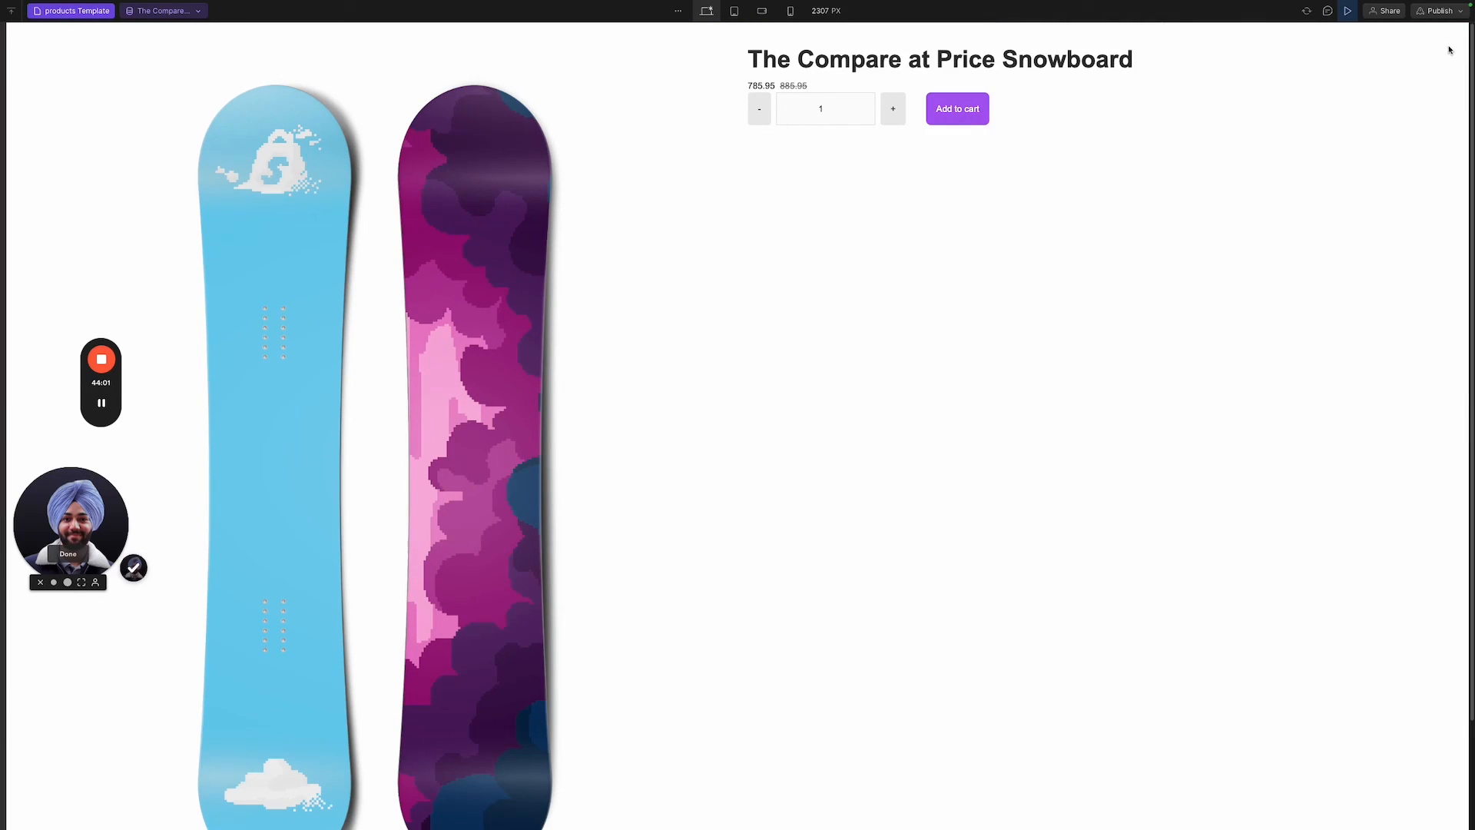
Test opening the cart with Add to cart and closing it in the preview, and return to the designer.
{"action": "left_click", "coordinate": [977, 109]}
{"action": "left_click", "coordinate": [1443, 56]}
{"action": "left_click", "coordinate": [1350, 11]}
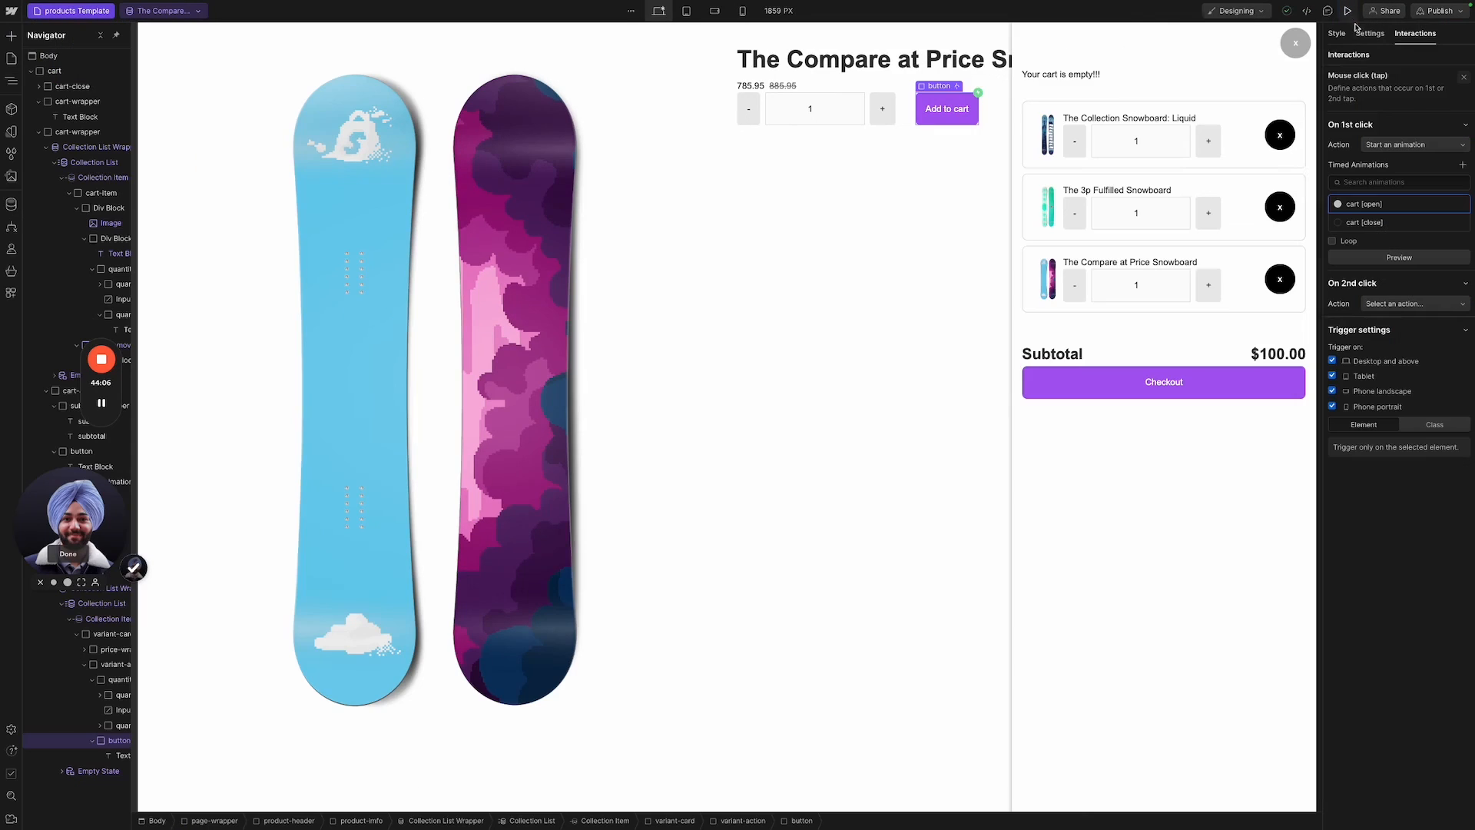
{"action": "left_click", "coordinate": [976, 202]}
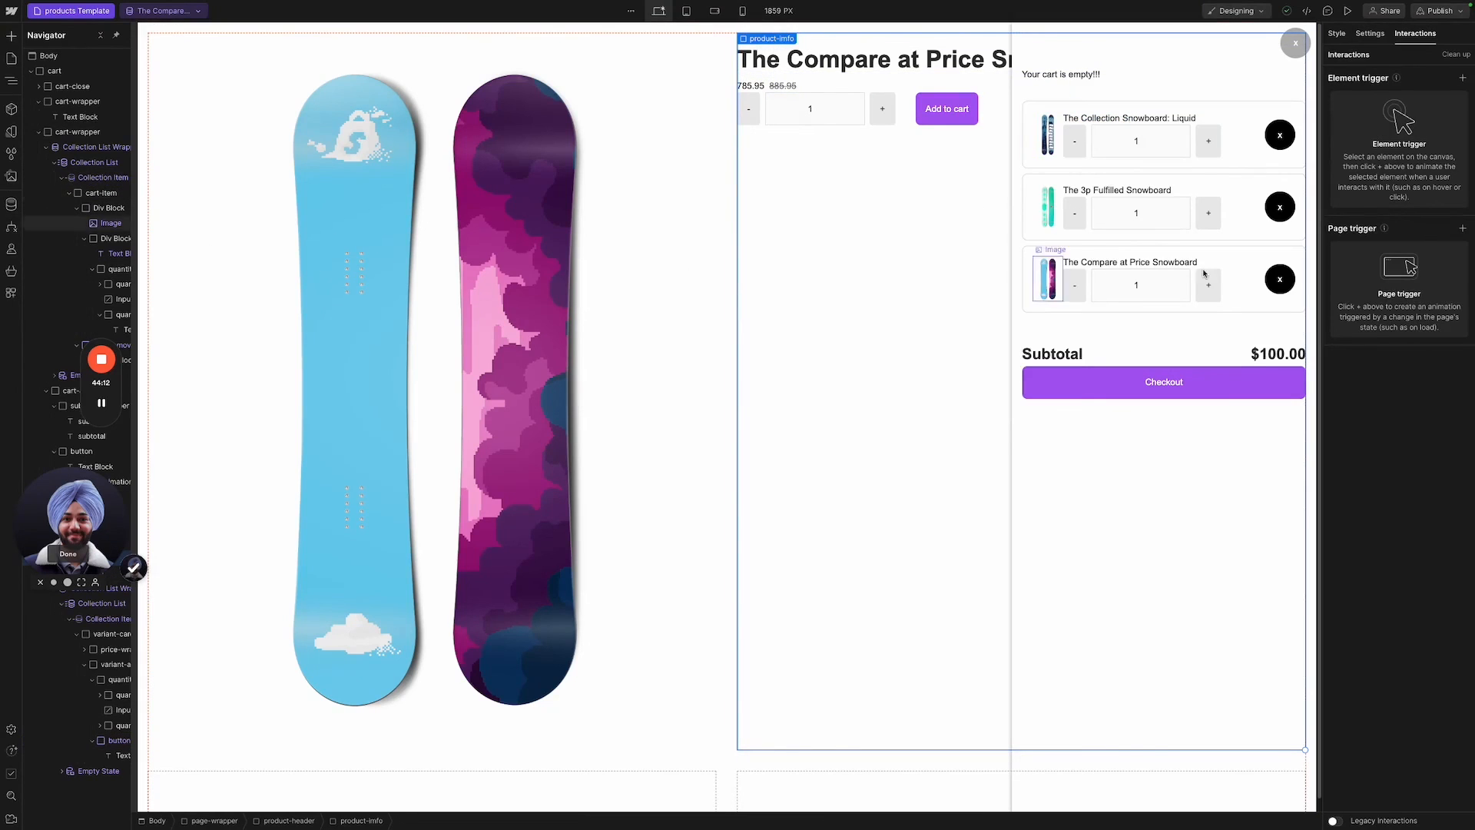
{"action": "left_click", "coordinate": [957, 121]}
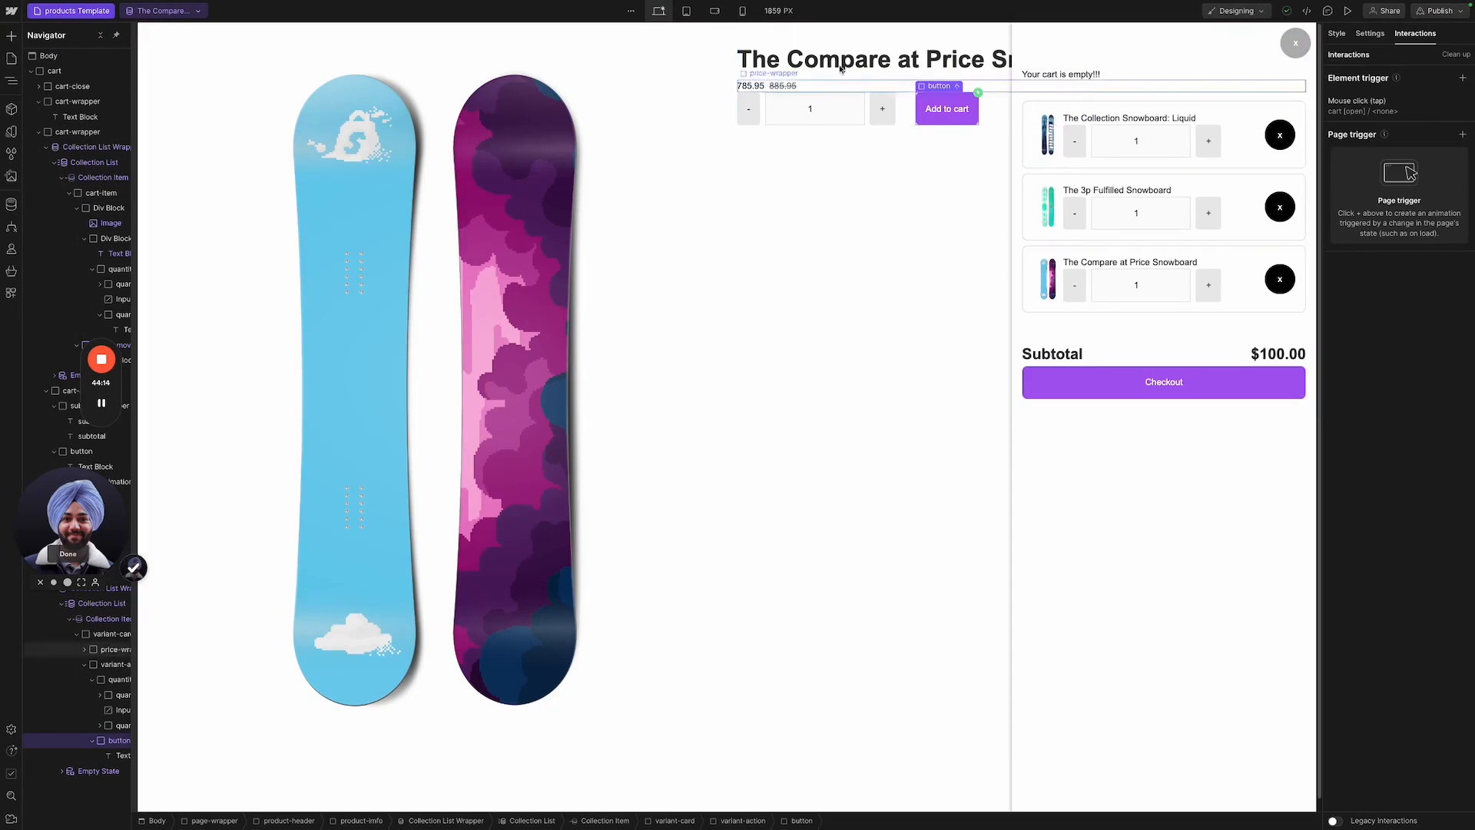
{"action": "left_click", "coordinate": [829, 41]}
{"action": "key", "text": "ctrl+k"}
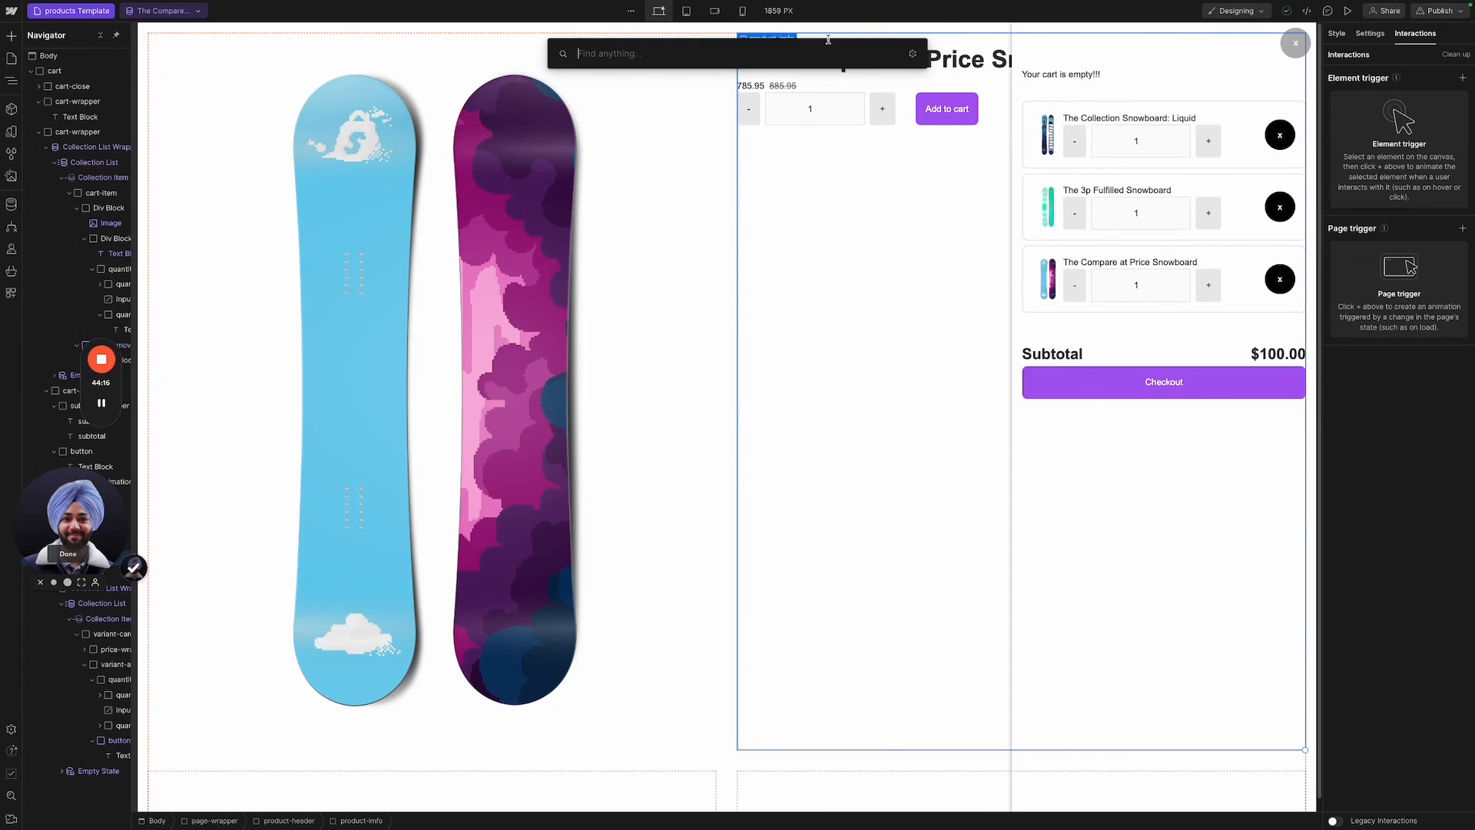
{"action": "key", "text": "Escape"}
Try duplicating the Add to cart button and moving the copy above the product heading, and delete the copy.
{"action": "left_click", "coordinate": [942, 122]}
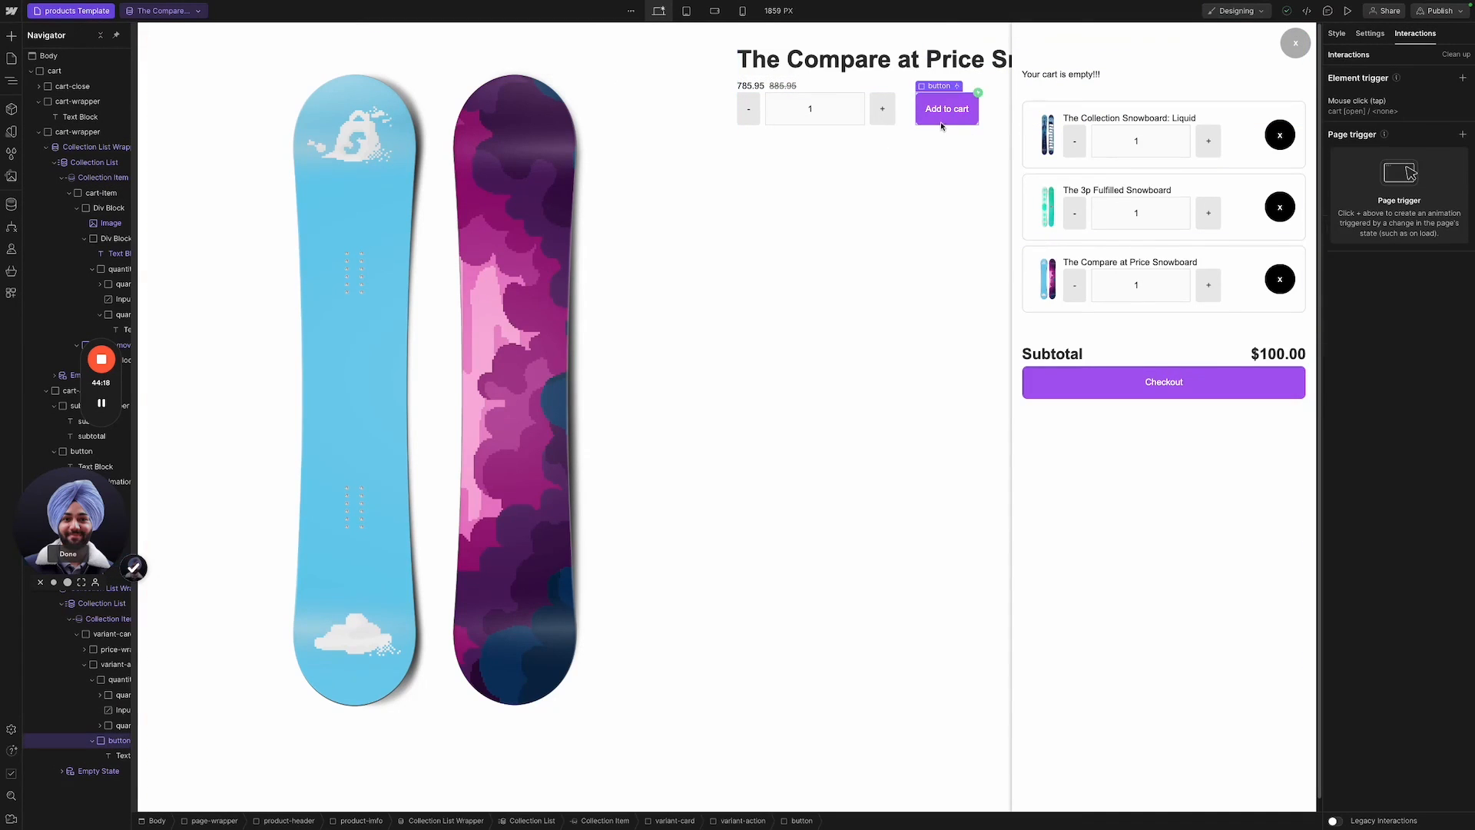
{"action": "key", "text": "ctrl+d"}
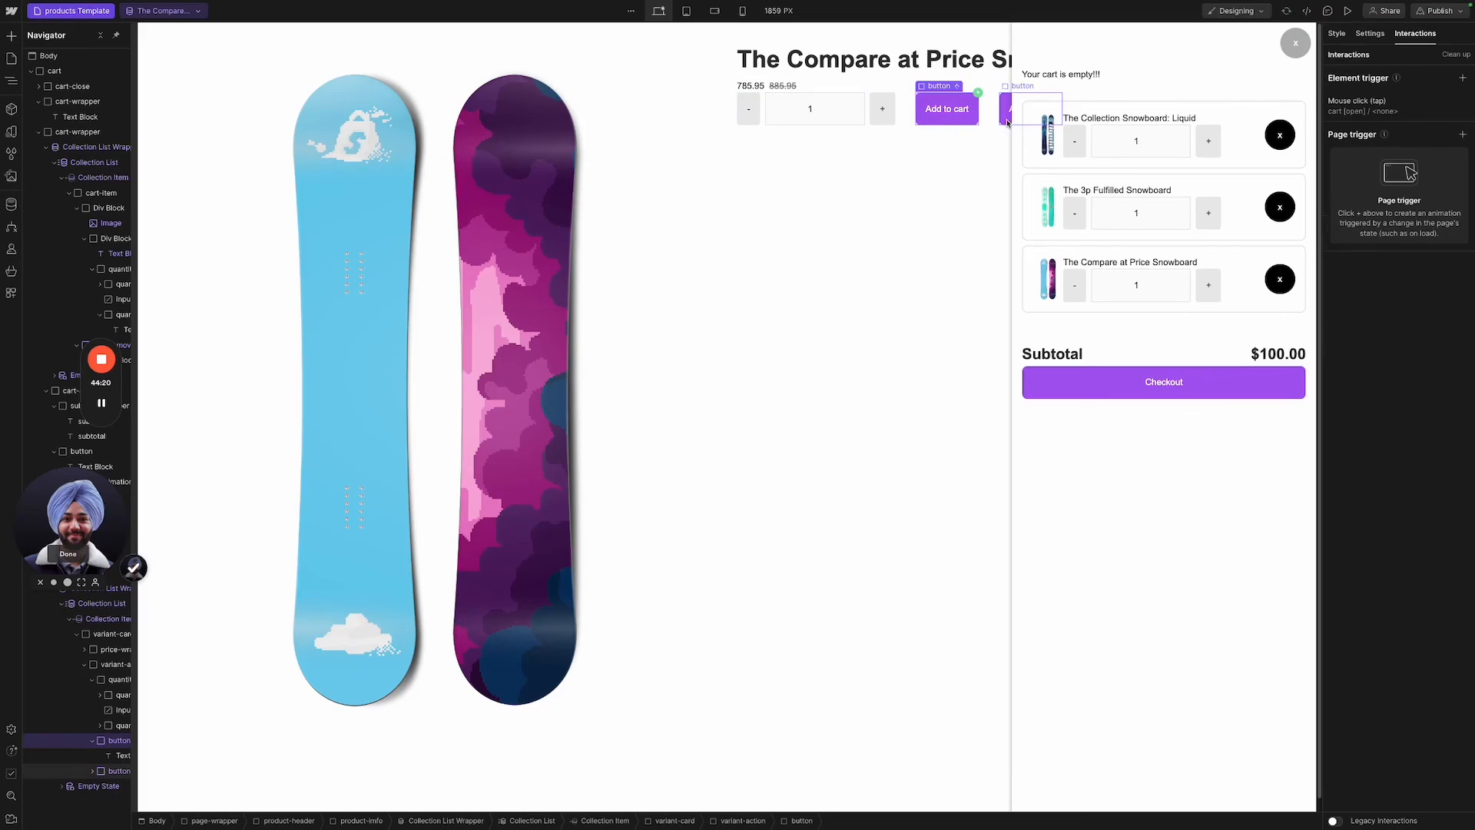
{"action": "left_click_drag", "start_coordinate": [931, 71], "coordinate": [894, 50]}
{"action": "key", "text": "Delete"}
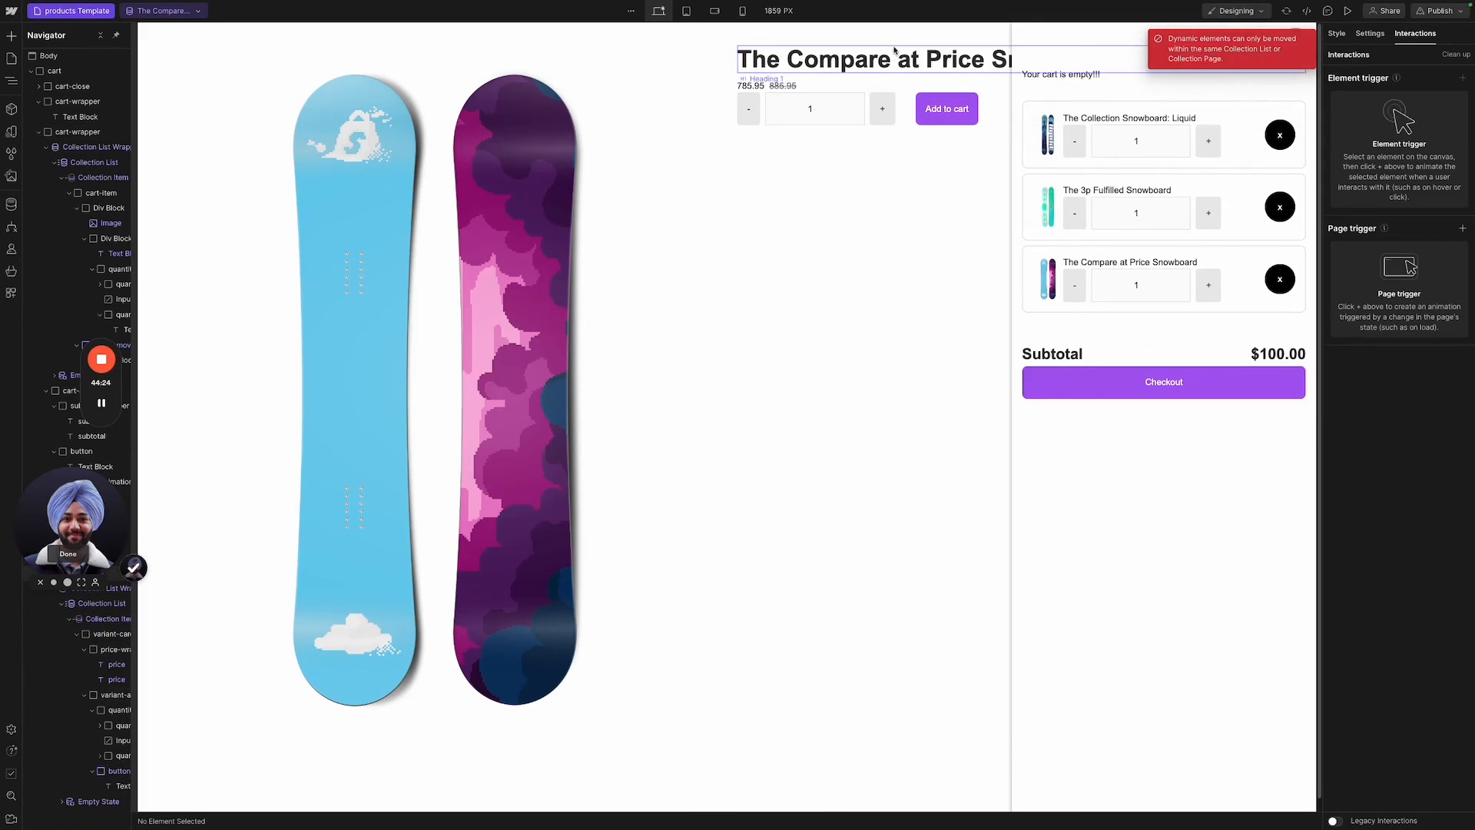
Insert a Div Block into the product-info block and assign it the existing button class.
{"action": "left_click", "coordinate": [882, 158]}
{"action": "key", "text": "ctrl+k"}
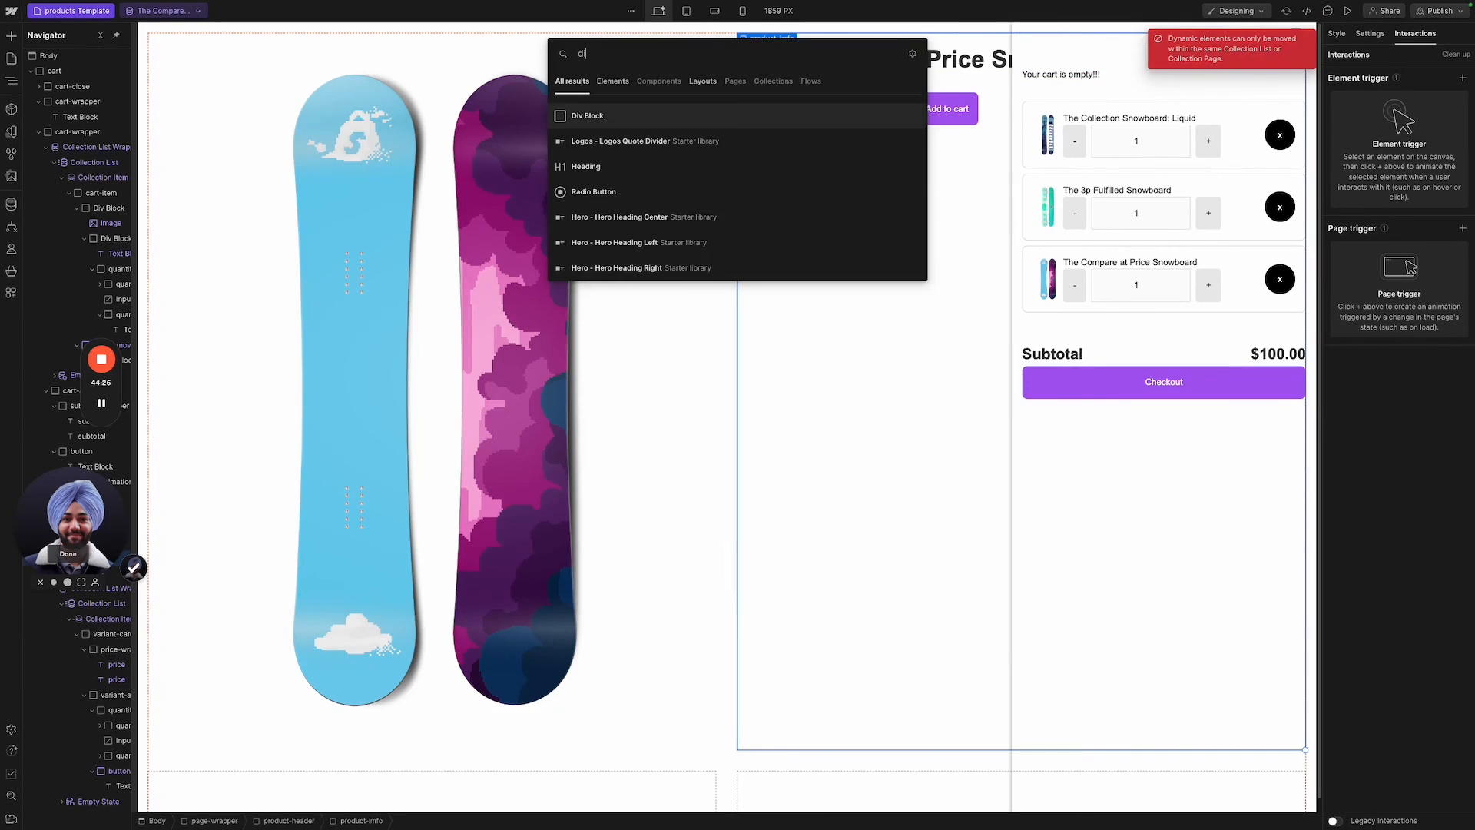
{"action": "type", "text": "di"}
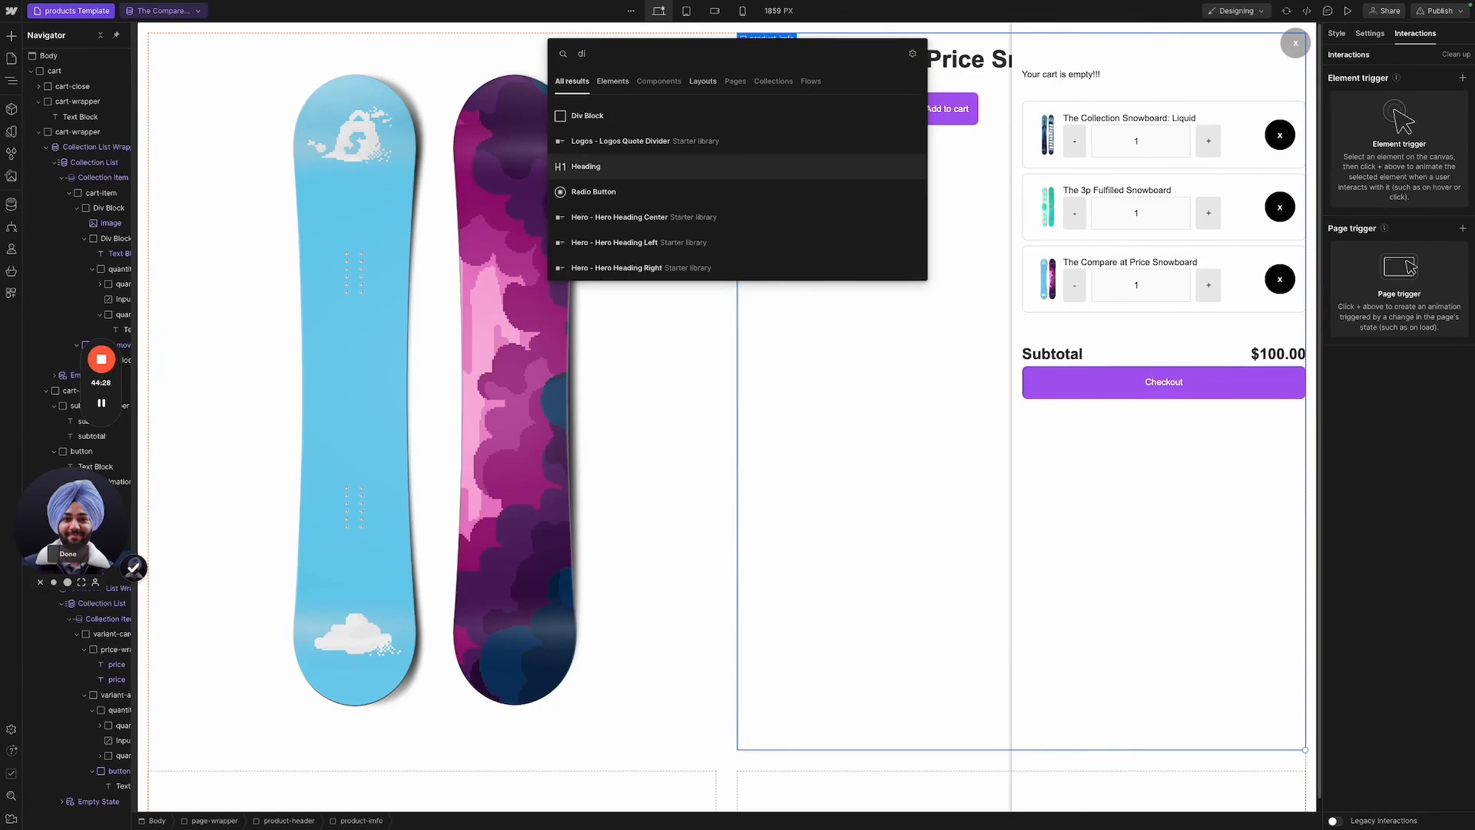
{"action": "type", "text": "v"}
{"action": "key", "text": "Return"}
{"action": "key", "text": "ctrl+Return"}
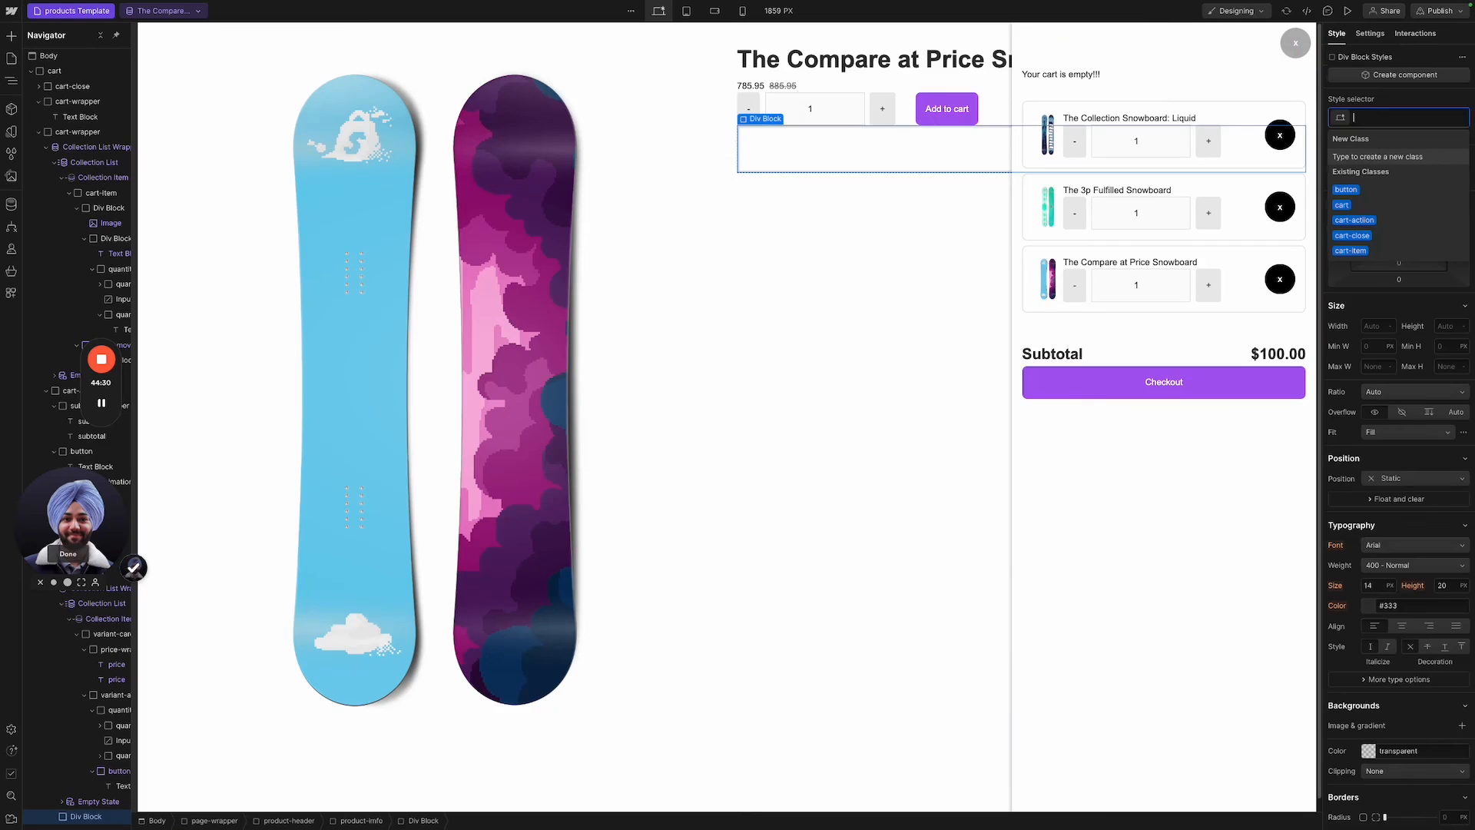
{"action": "type", "text": "but"}
{"action": "key", "text": "Down"}
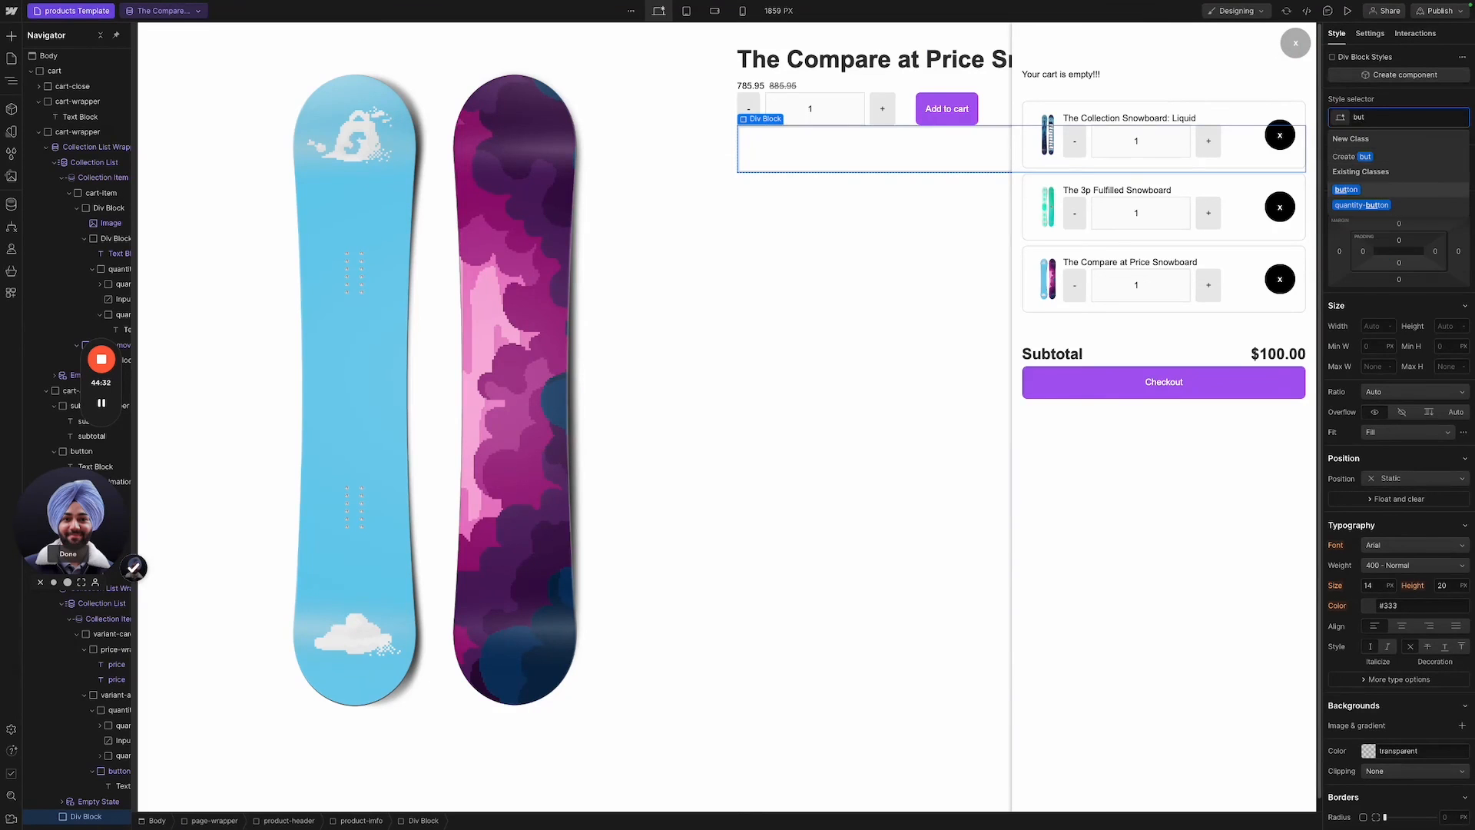
{"action": "key", "text": "Return"}
Add a Text Block inside the new button in the product-info block with the text "Open cart".
{"action": "key", "text": "ctrl+e"}
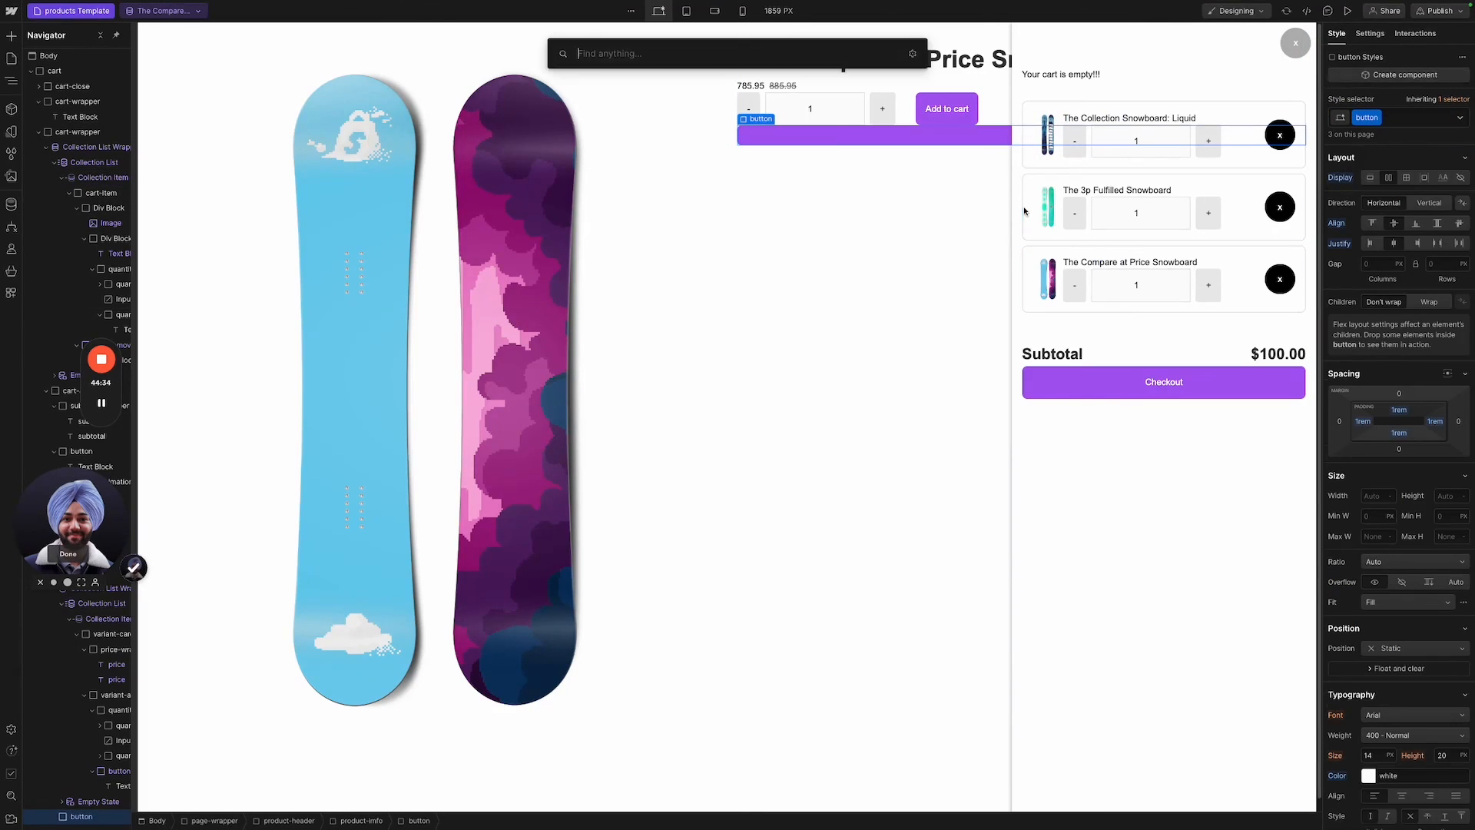
{"action": "type", "text": "tex"}
{"action": "key", "text": "Down"}
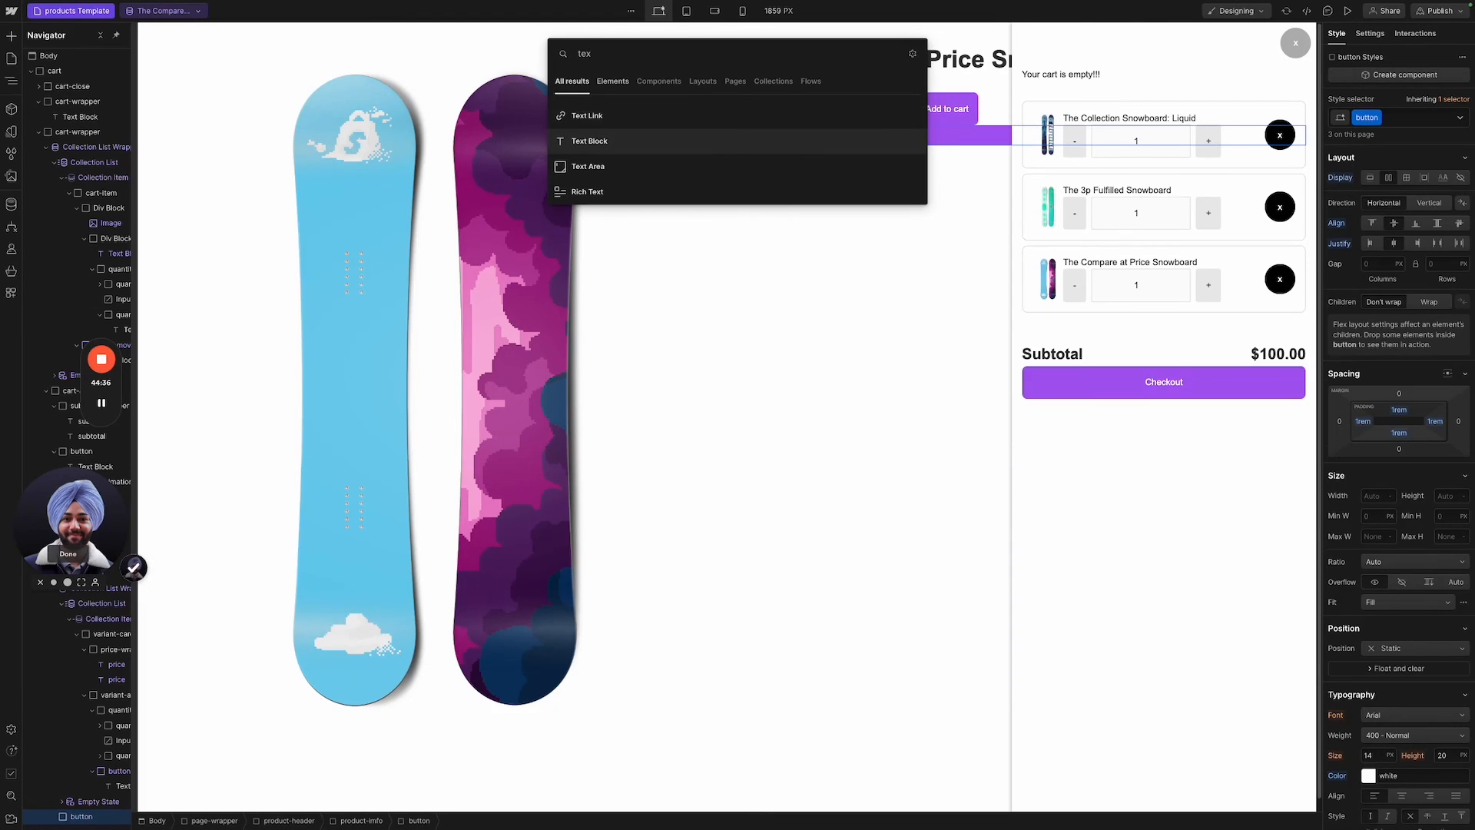
{"action": "key", "text": "Return"}
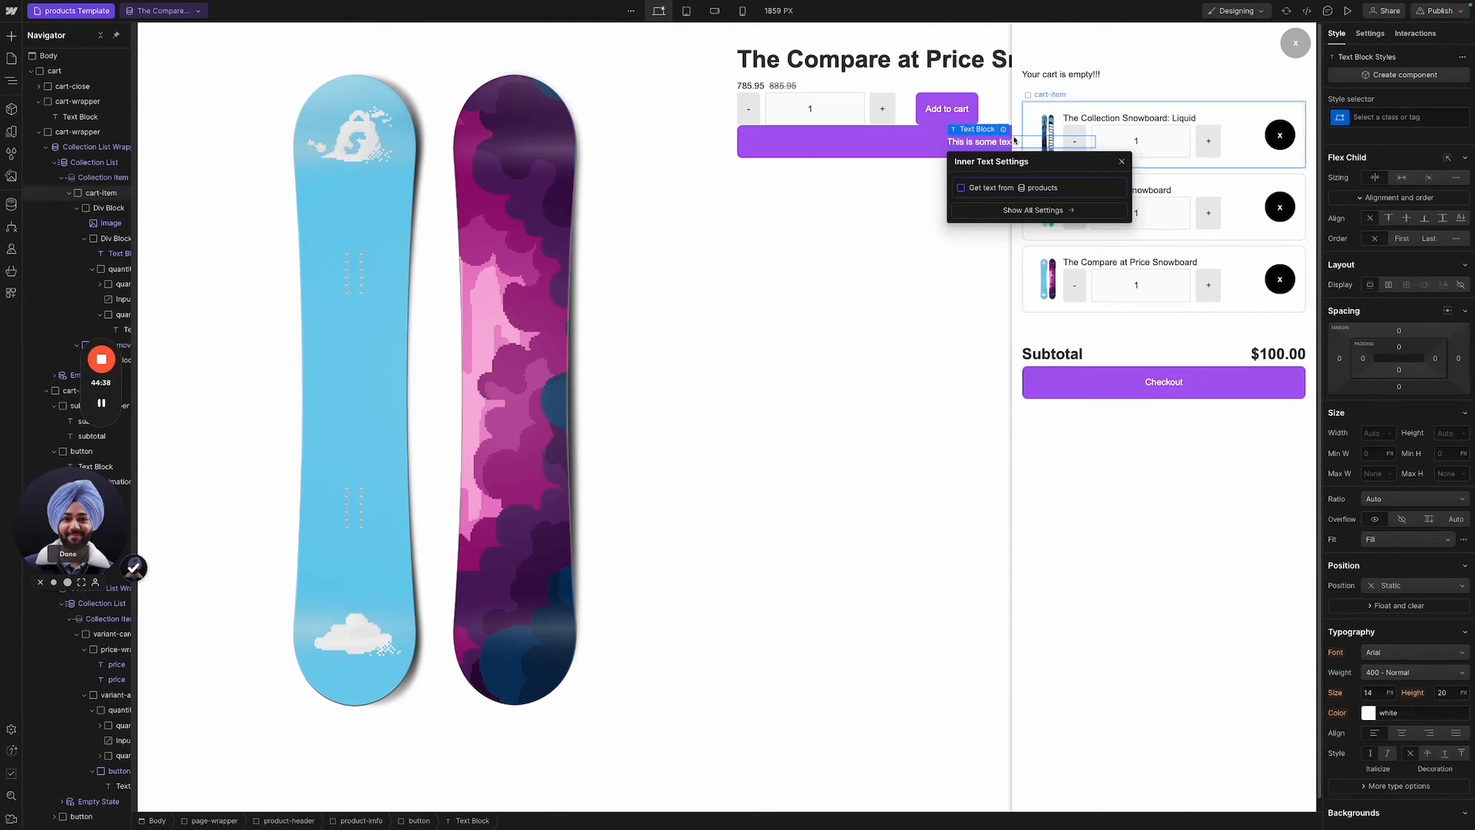
{"action": "double_click", "coordinate": [991, 141]}
{"action": "key", "text": "BackSpace"}
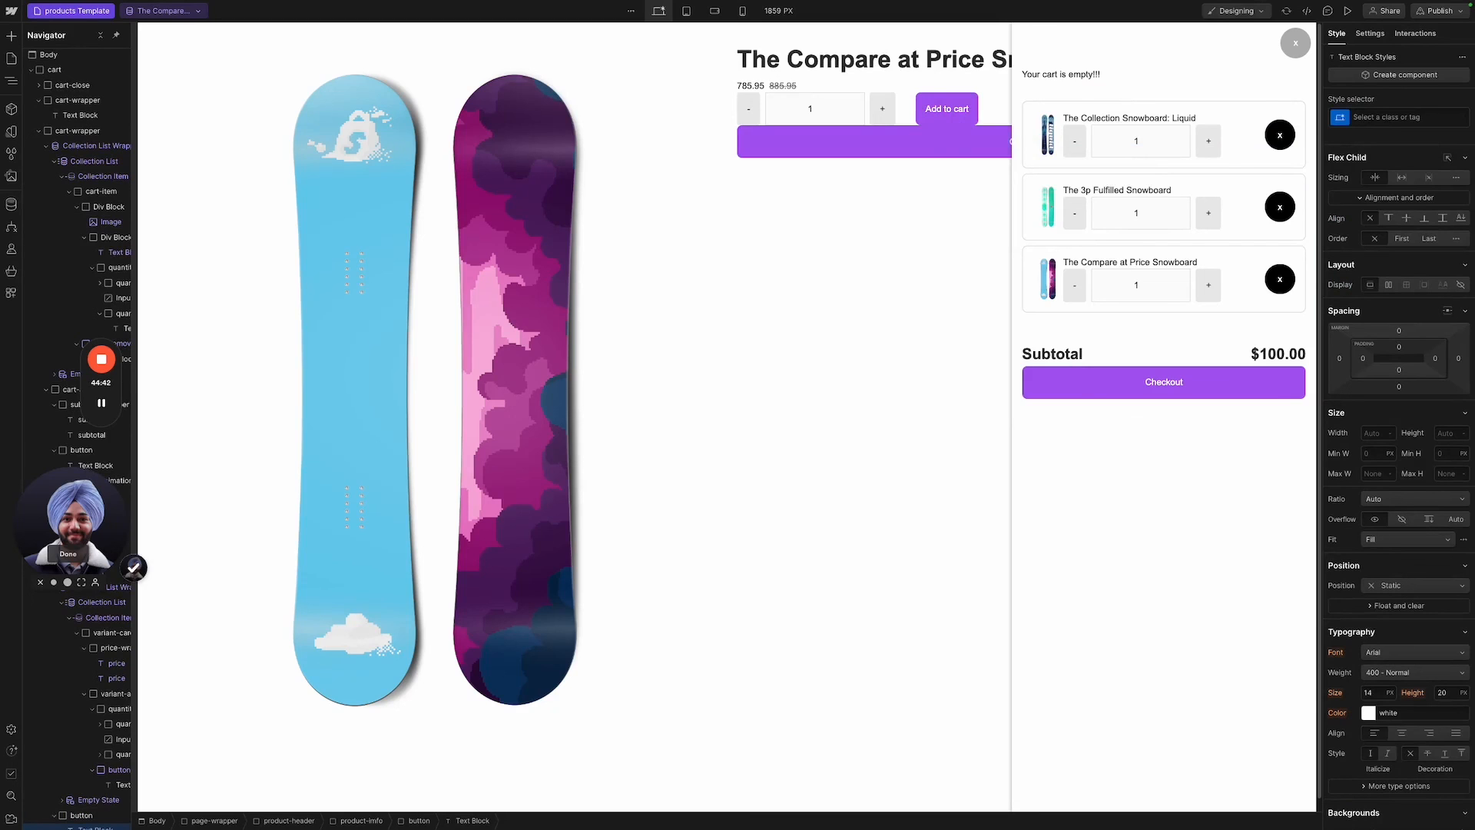
{"action": "left_click", "coordinate": [984, 184]}
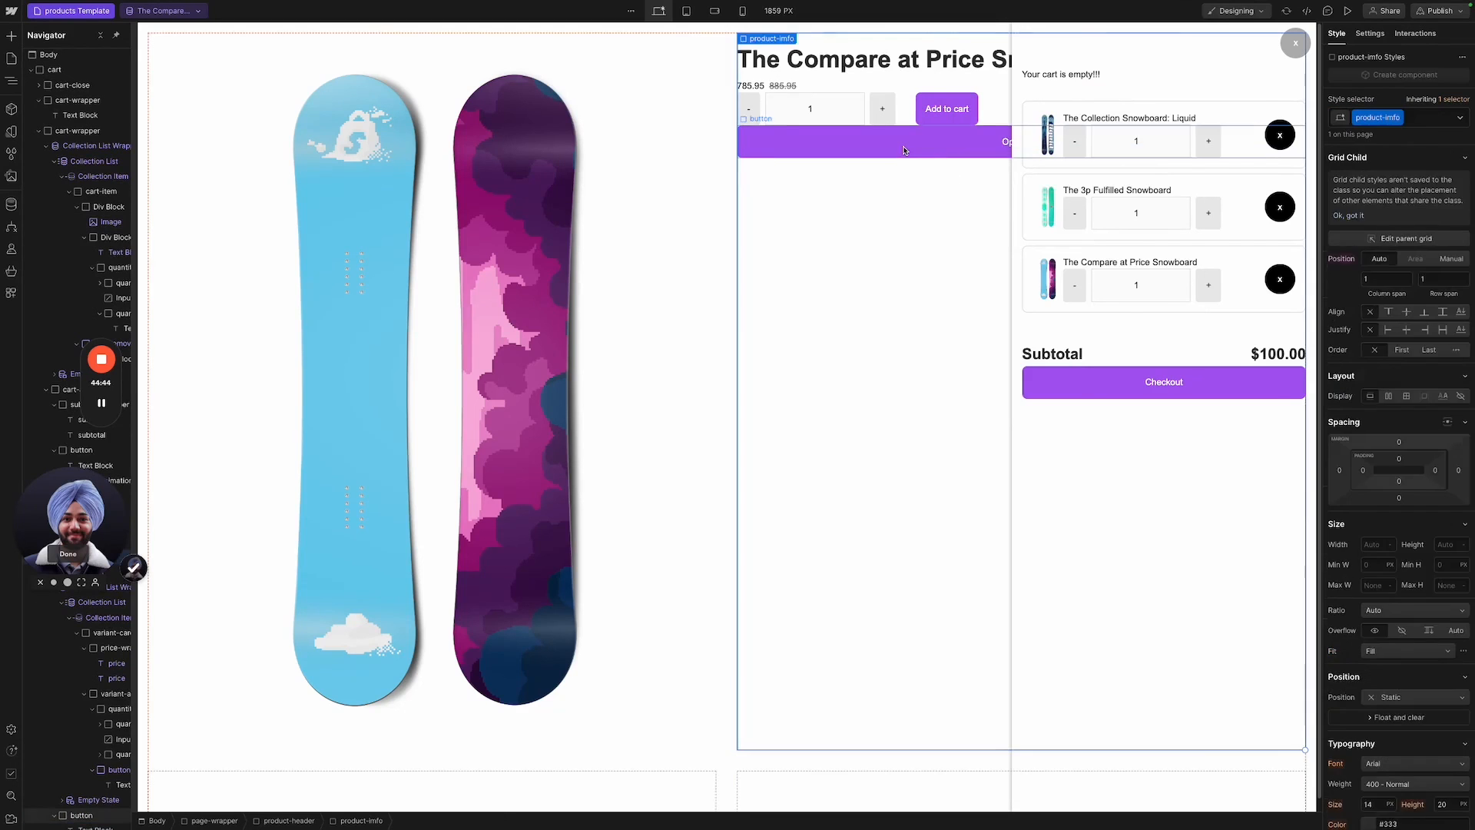
Hide the cart panel by setting its display to none.
{"action": "left_click", "coordinate": [971, 144]}
{"action": "left_click", "coordinate": [1137, 468]}
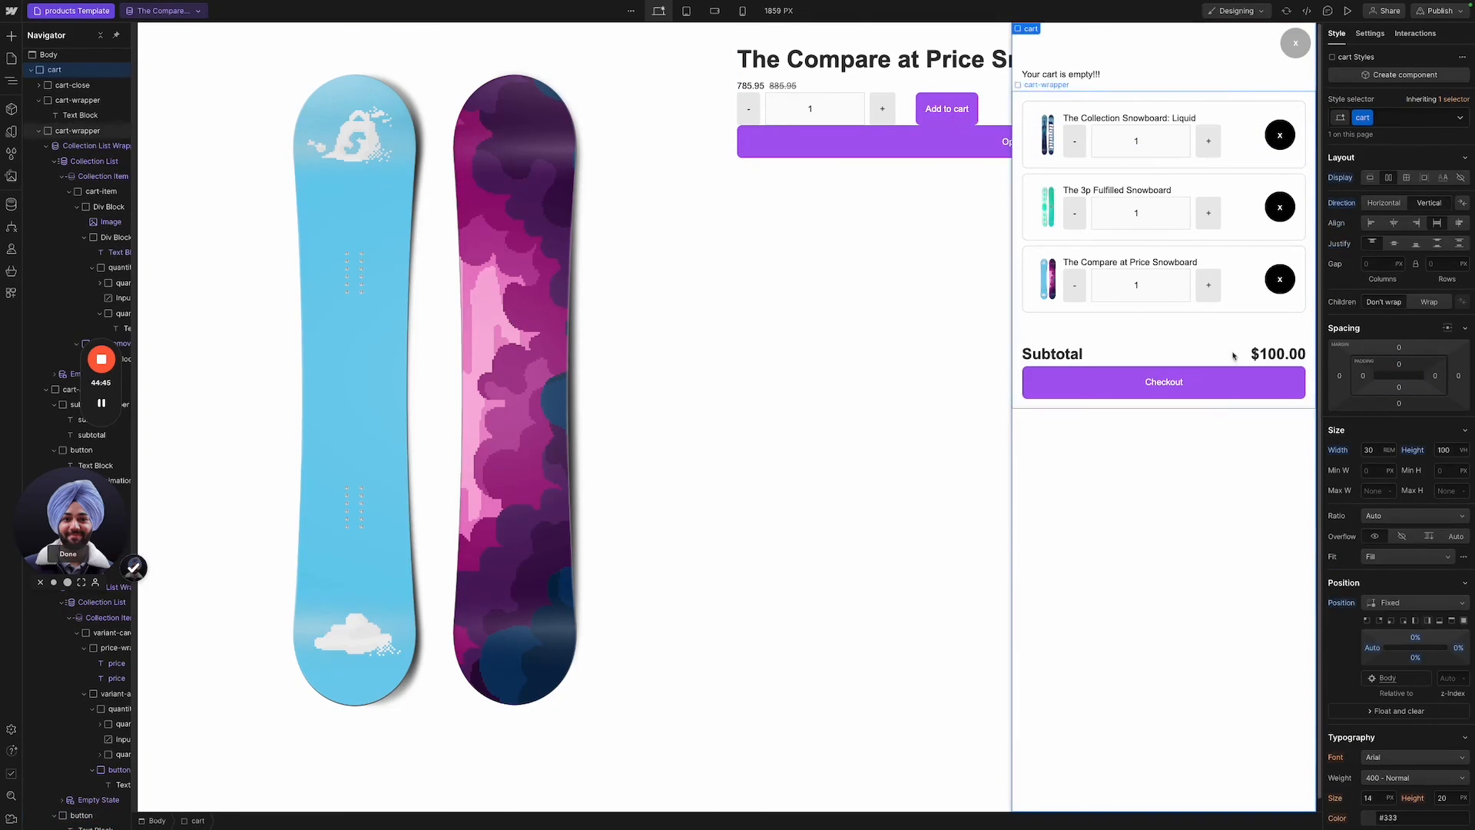
{"action": "left_click", "coordinate": [1461, 177]}
Move the Open cart button above the product heading within the product-info block.
{"action": "left_click", "coordinate": [1183, 145]}
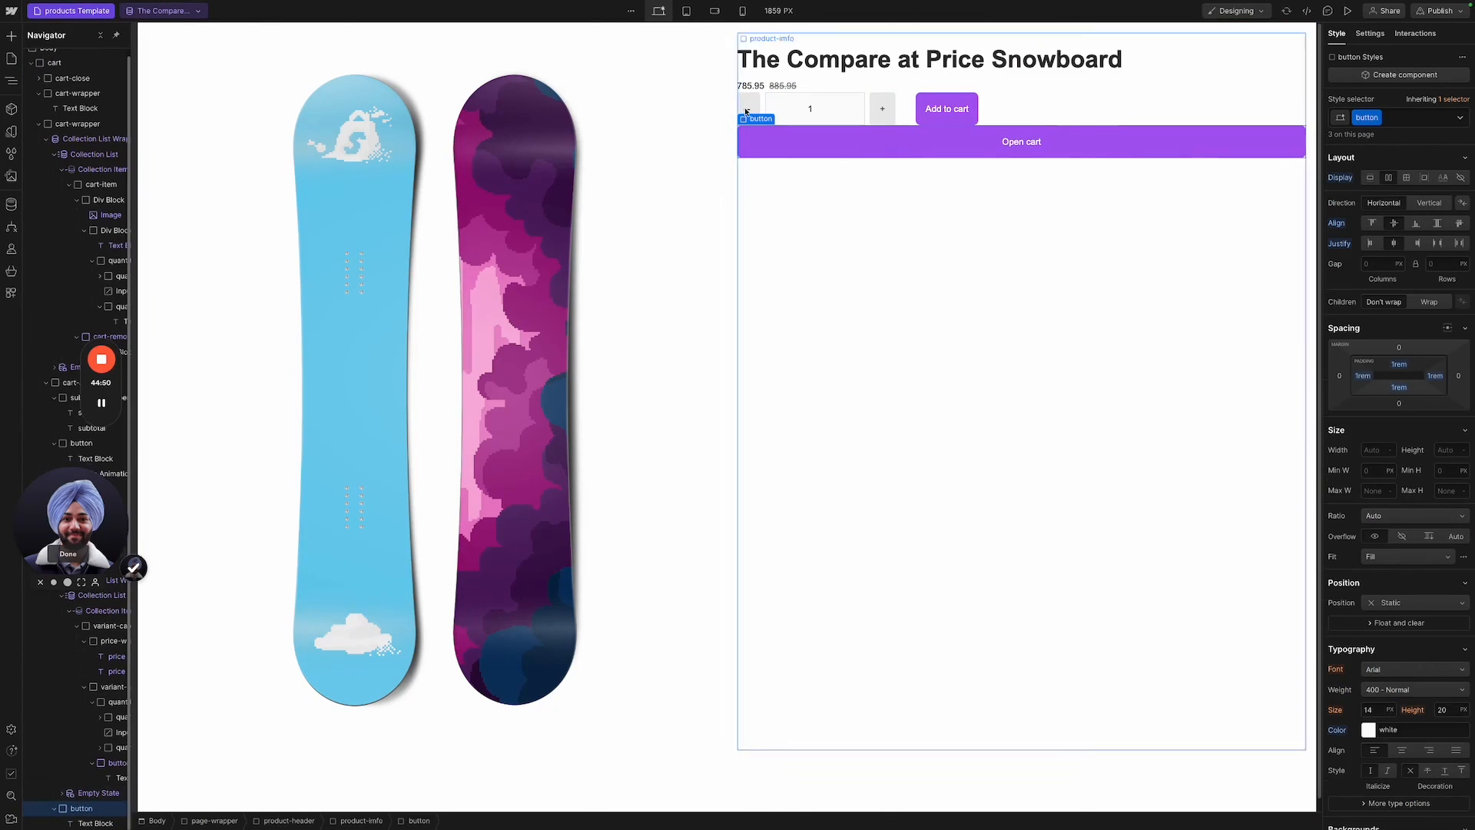
{"action": "left_click_drag", "start_coordinate": [801, 48], "coordinate": [800, 47]}
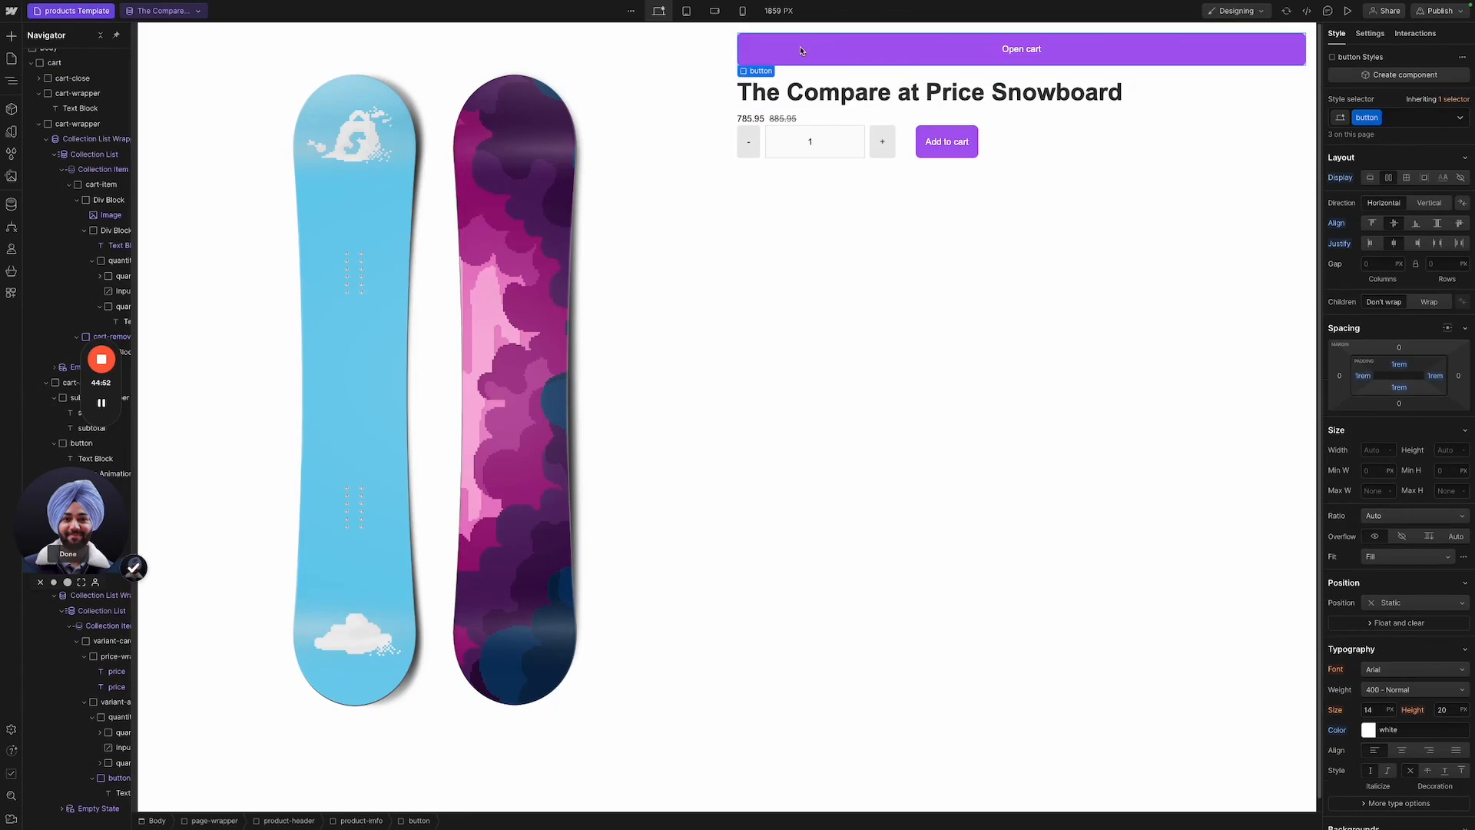
Try duplicating the Open cart button's class, and undo it.
{"action": "left_click", "coordinate": [1385, 124]}
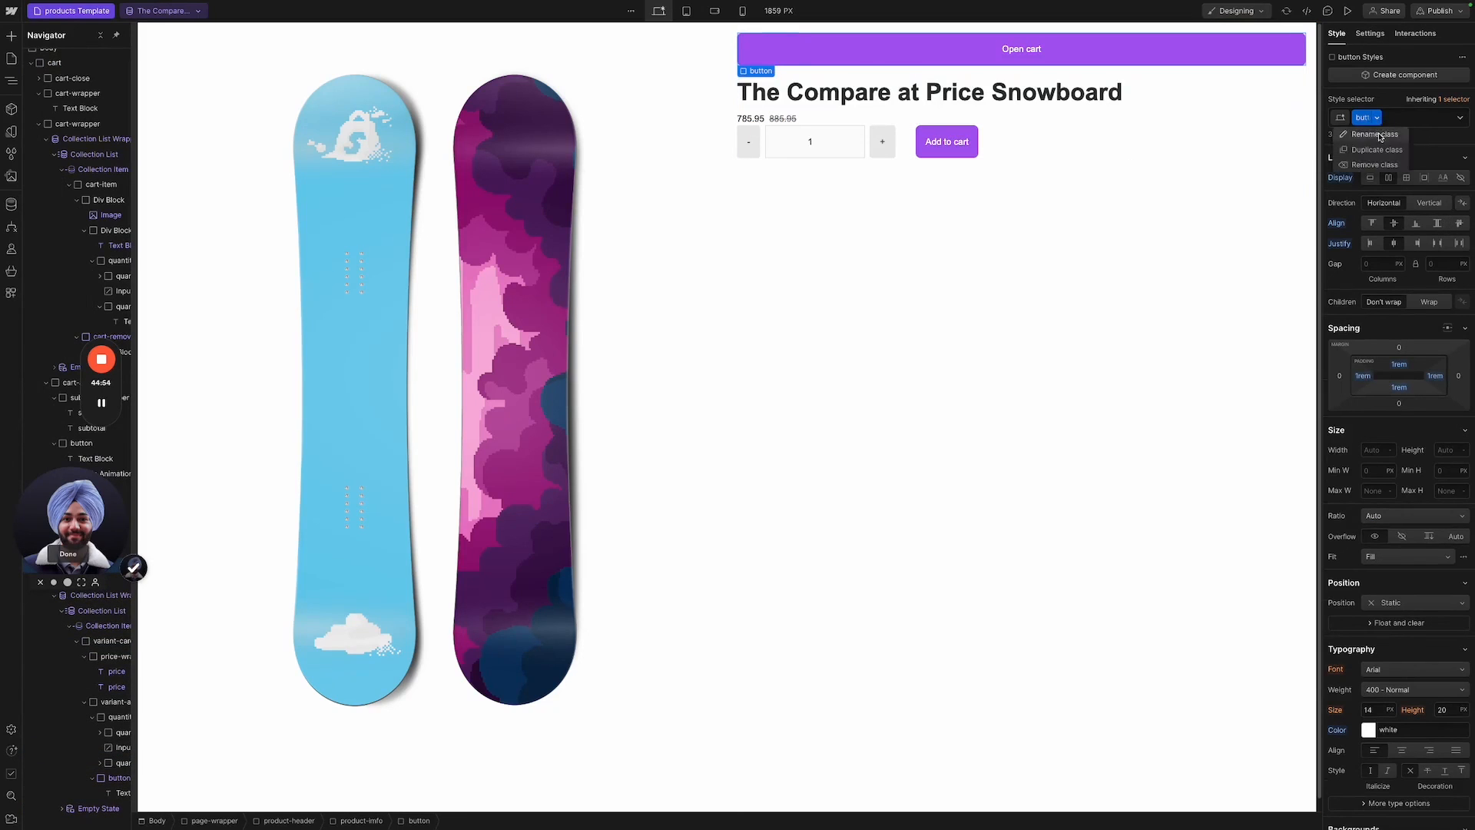
{"action": "left_click", "coordinate": [1379, 154]}
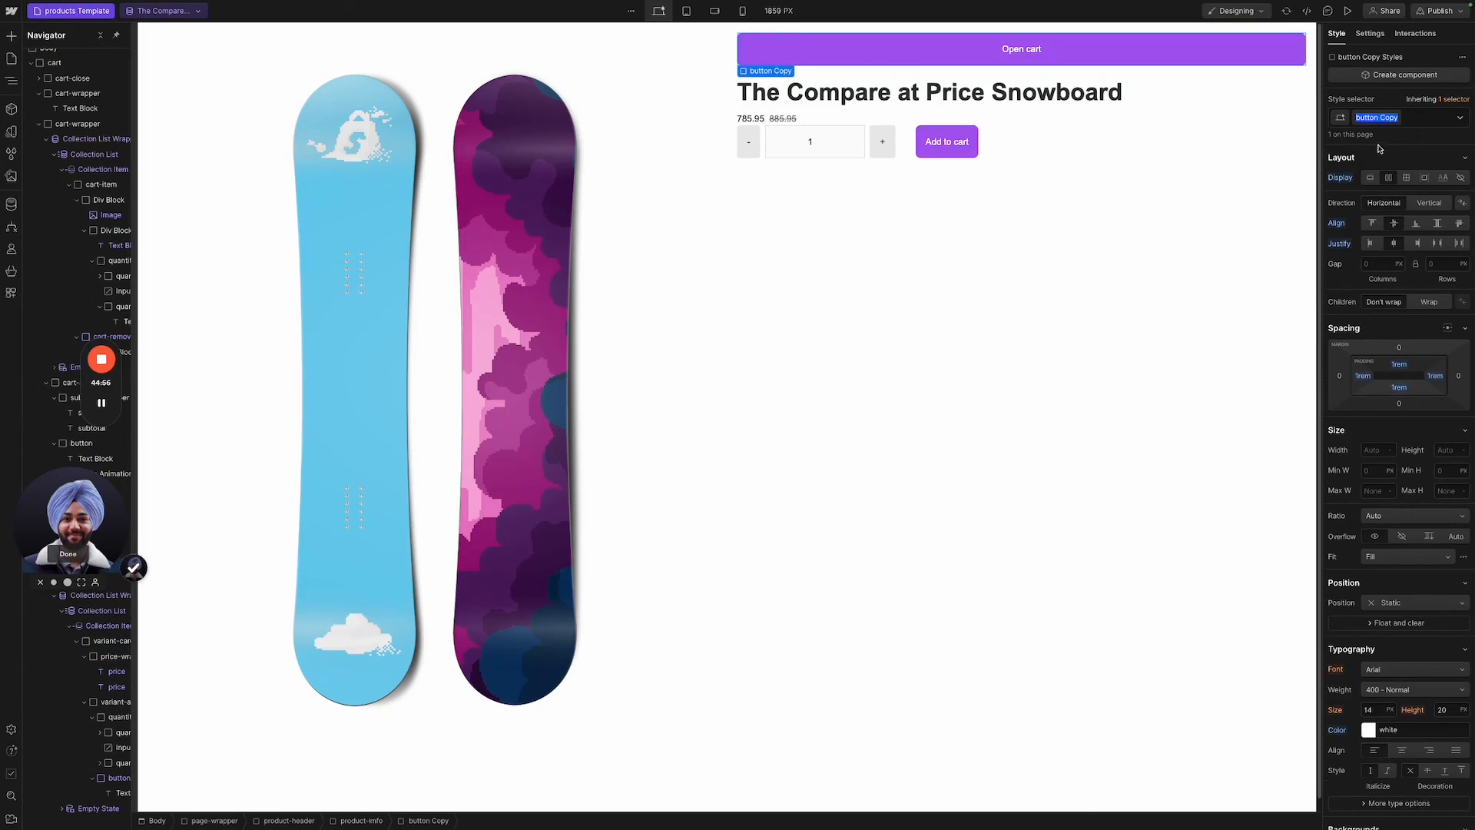
{"action": "left_click", "coordinate": [1409, 144]}
{"action": "key", "text": "super+z"}
Add a combo class named opencart to the Open cart button.
{"action": "left_click", "coordinate": [1407, 119]}
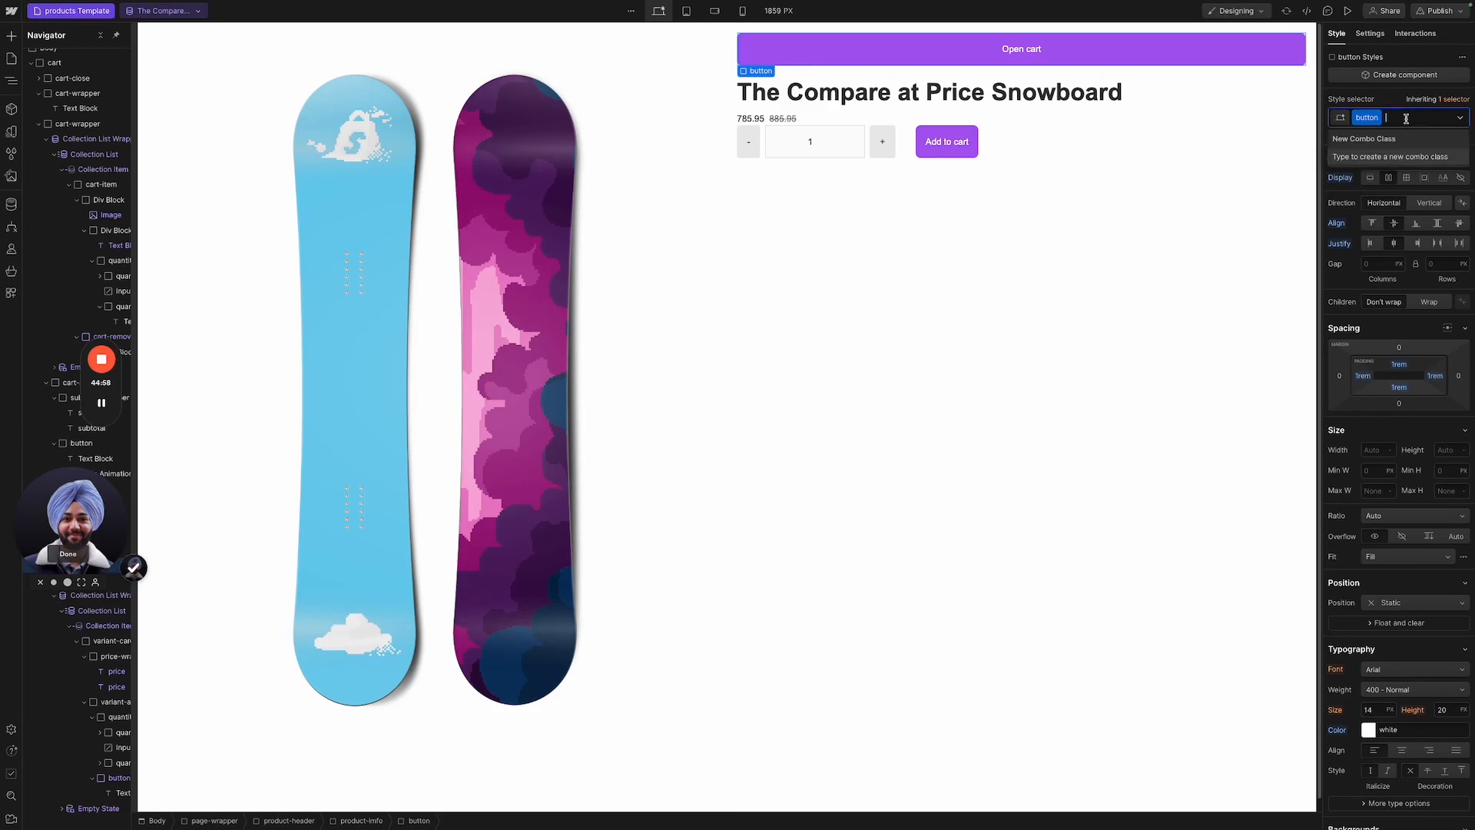
{"action": "type", "text": "opencart"}
{"action": "key", "text": "Return"}
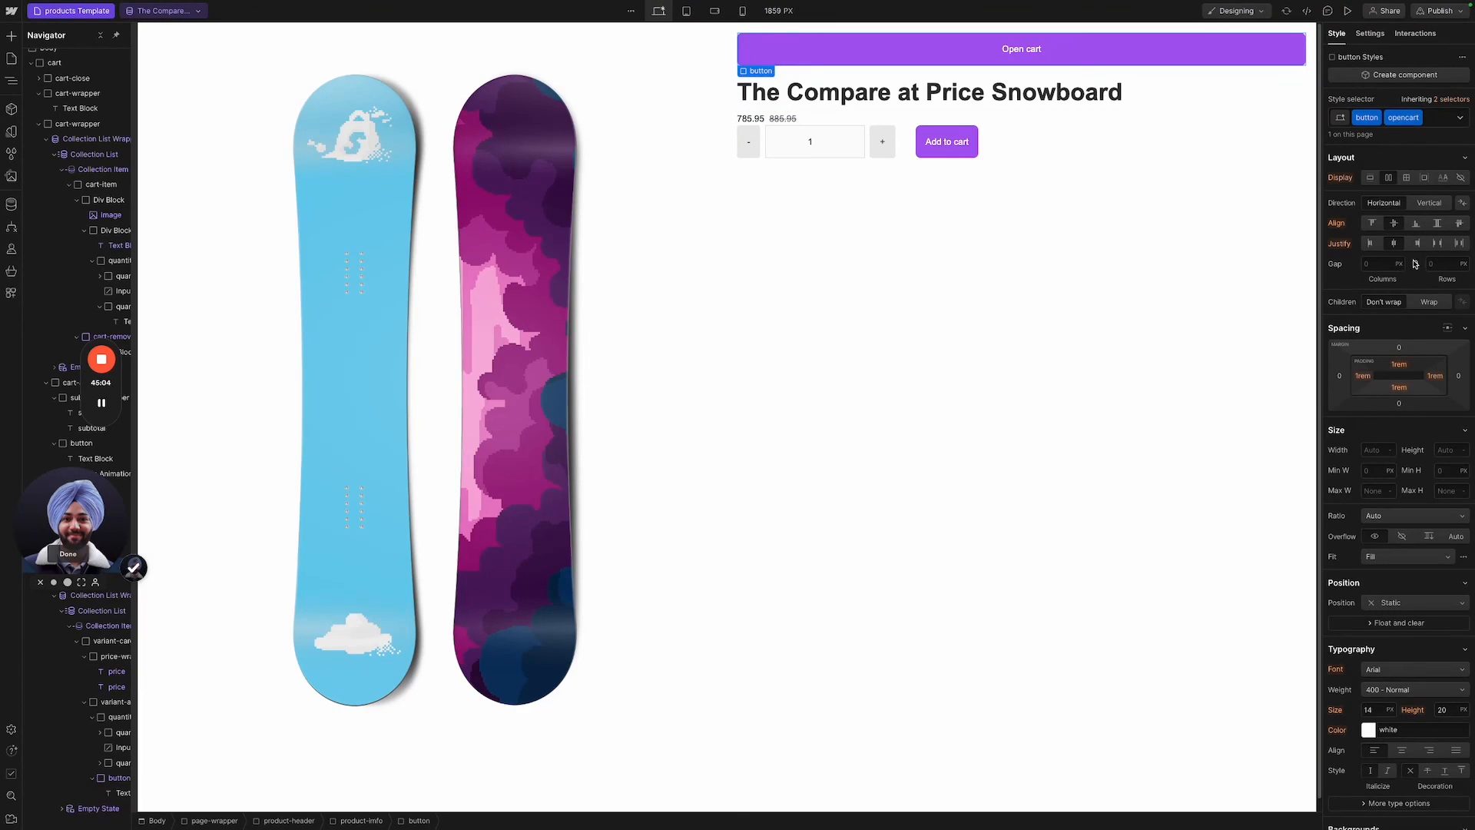
Set the product-info block to a vertical flex layout and align the Open cart button to the end.
{"action": "left_click", "coordinate": [975, 79]}
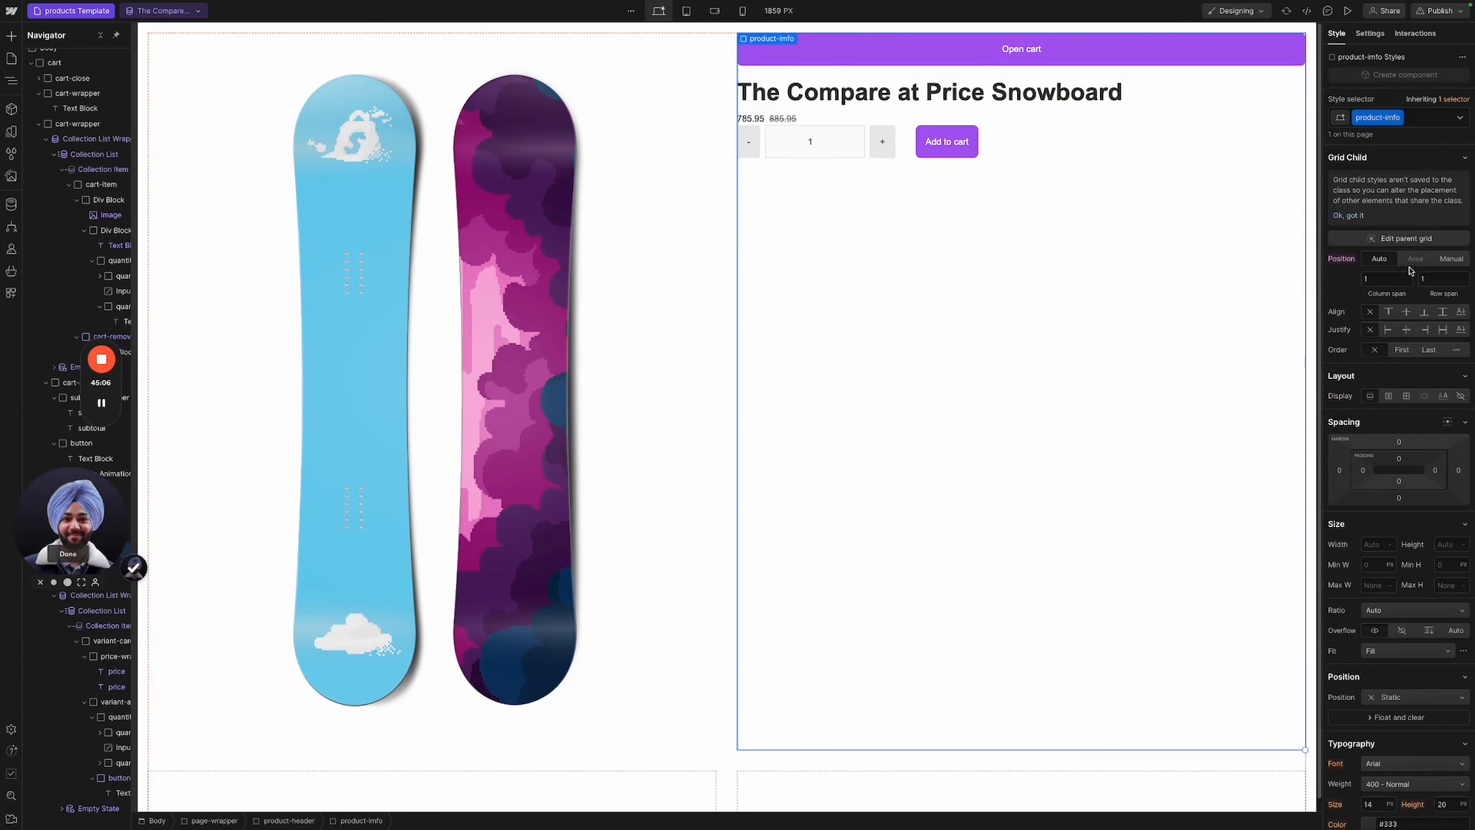
{"action": "left_click", "coordinate": [1388, 396]}
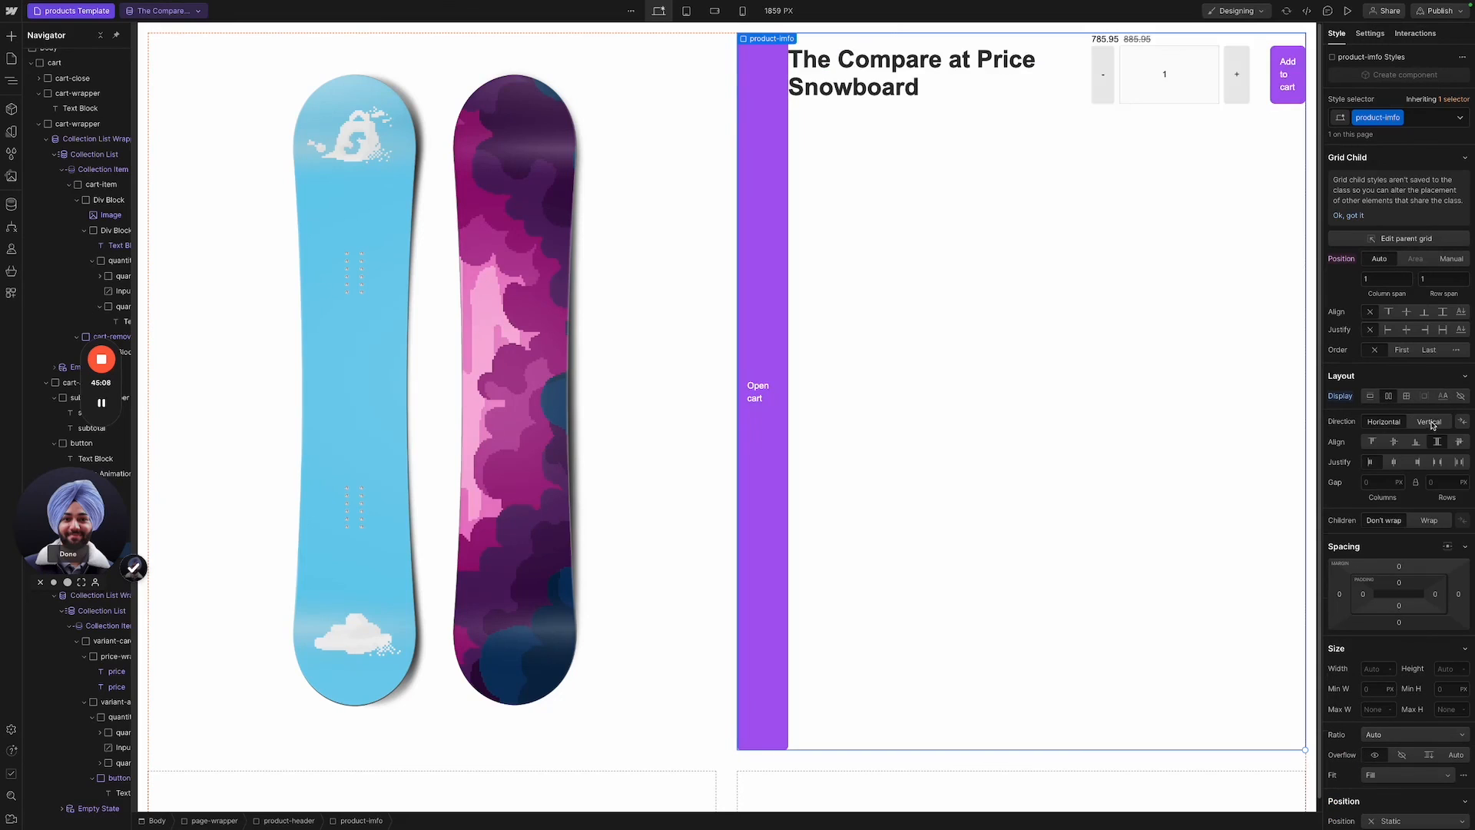
{"action": "left_click", "coordinate": [1429, 422]}
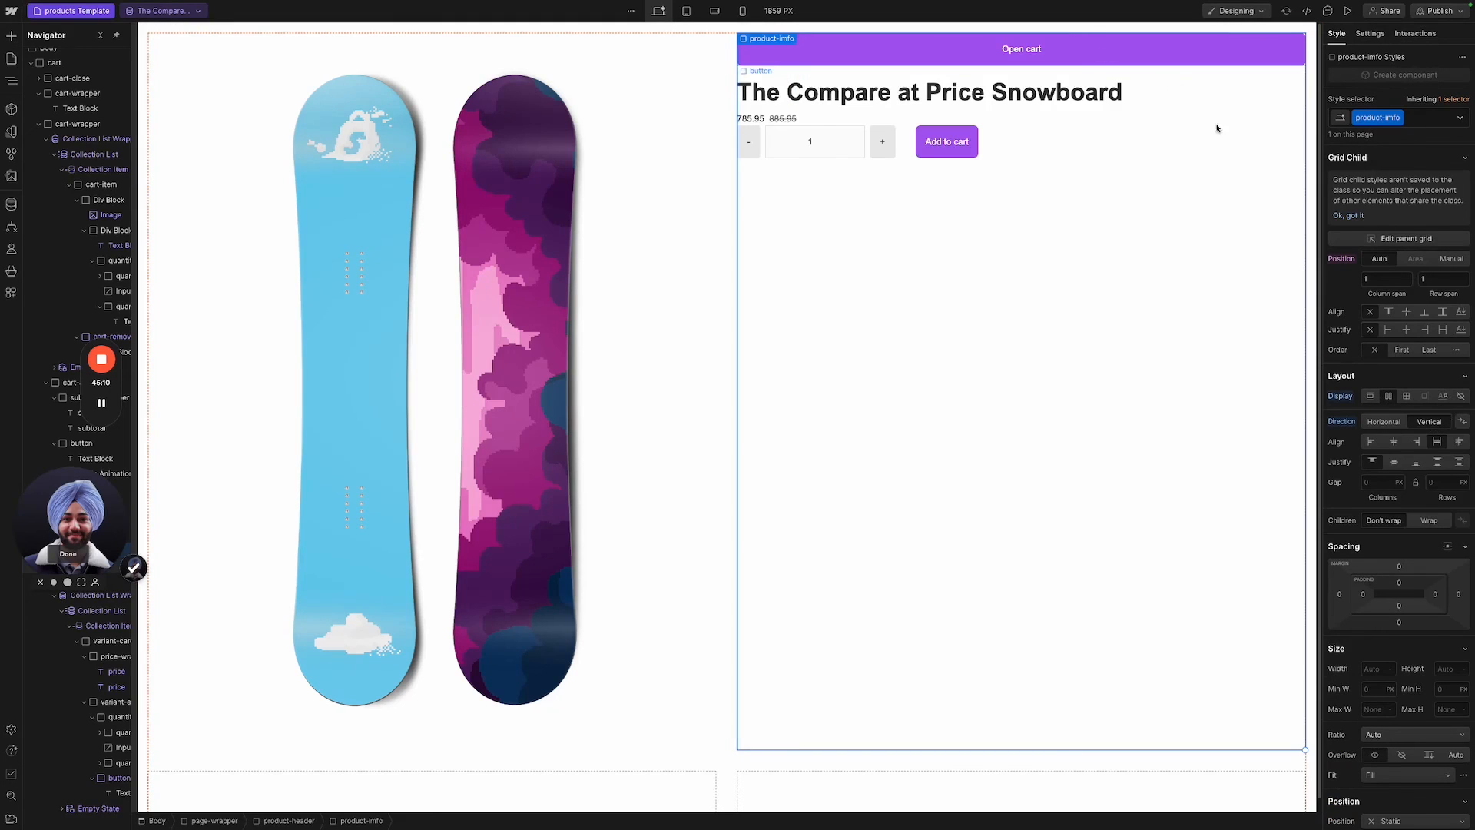
{"action": "left_click", "coordinate": [1217, 50]}
{"action": "left_click", "coordinate": [1429, 219]}
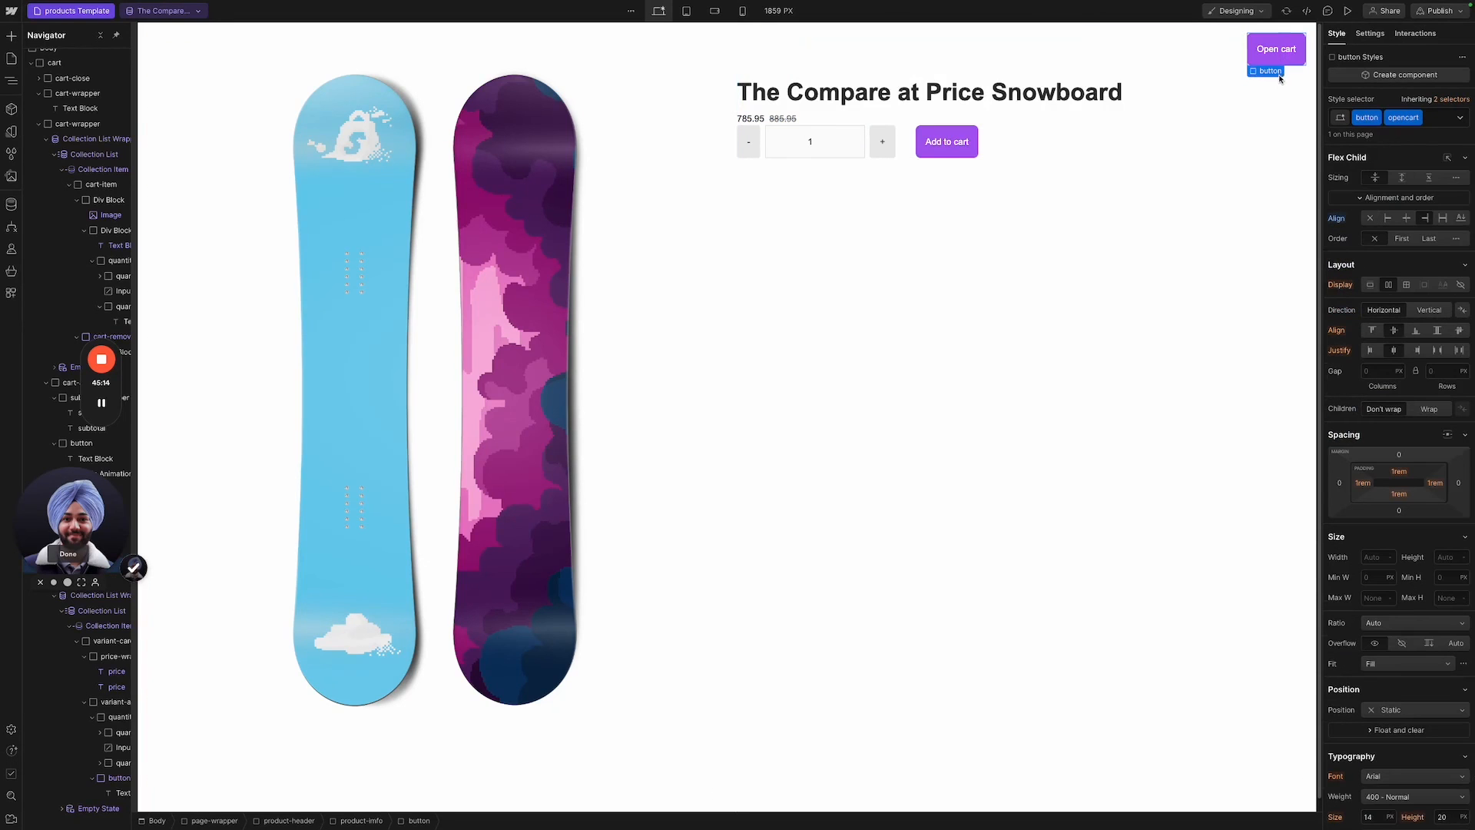
Publish the site to the staging domain and open the published product page in an expanded view.
{"action": "left_click", "coordinate": [959, 224]}
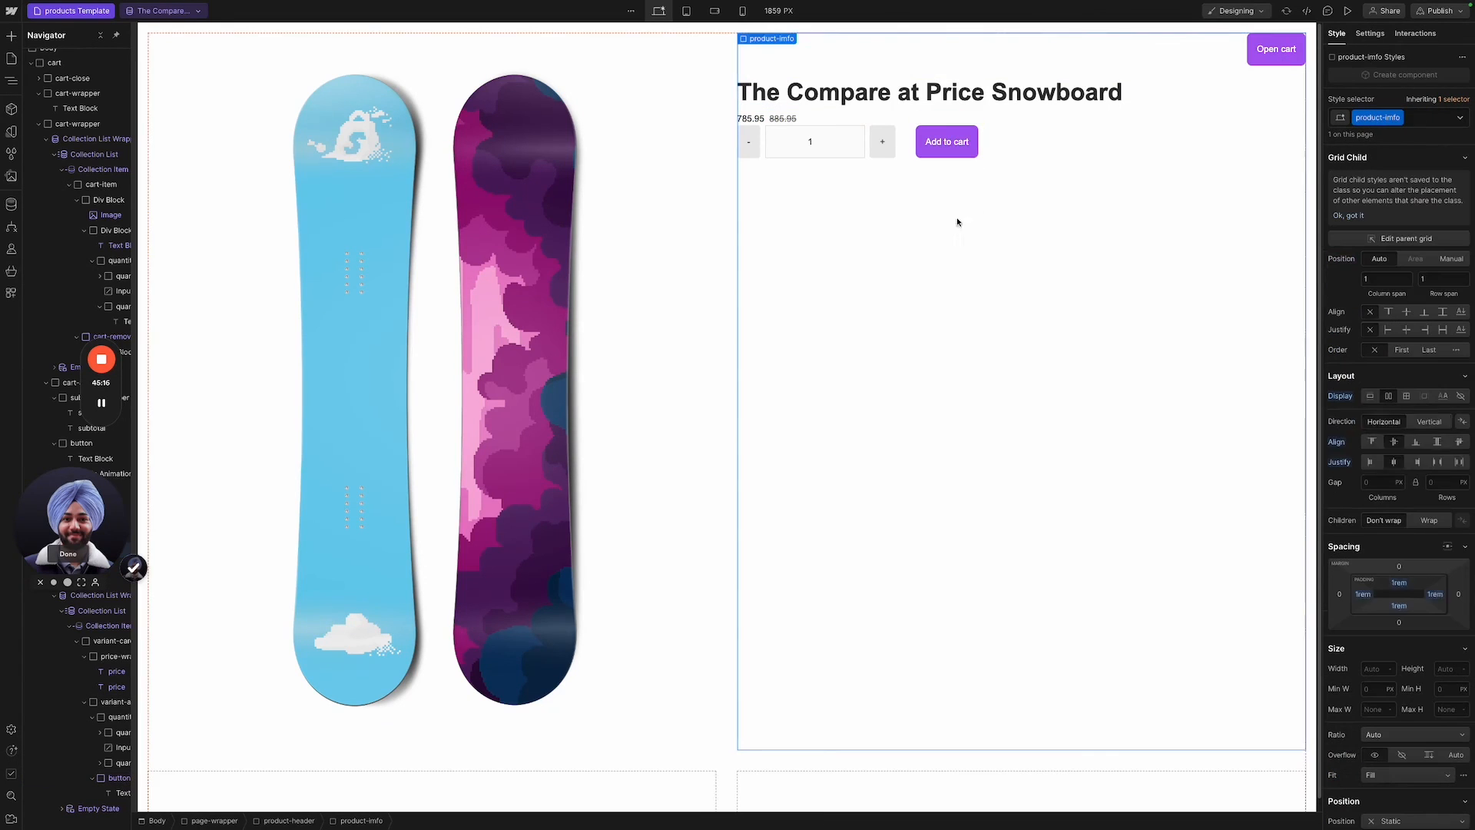
{"action": "left_click", "coordinate": [1442, 10]}
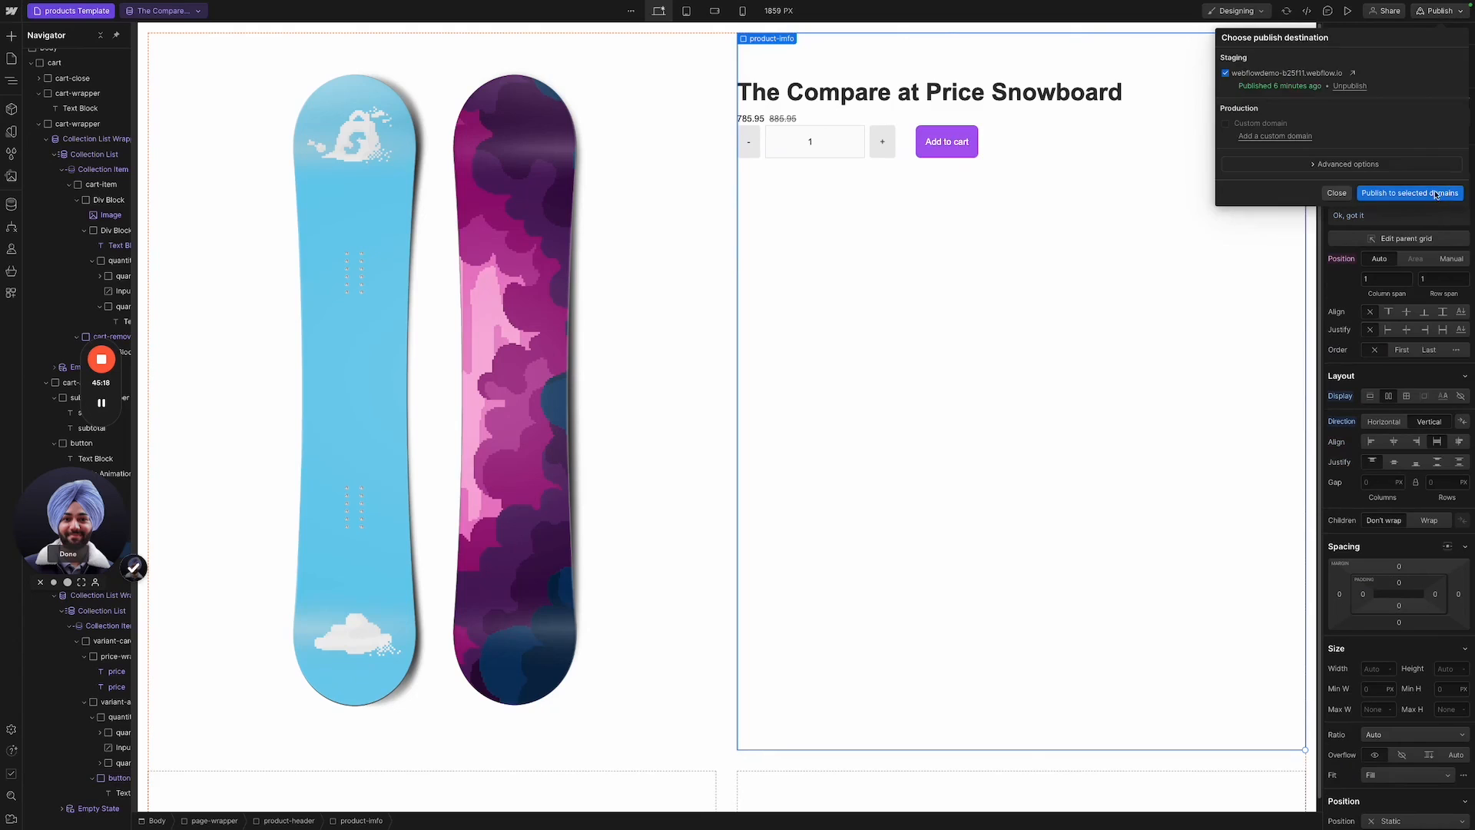
{"action": "left_click", "coordinate": [1429, 193]}
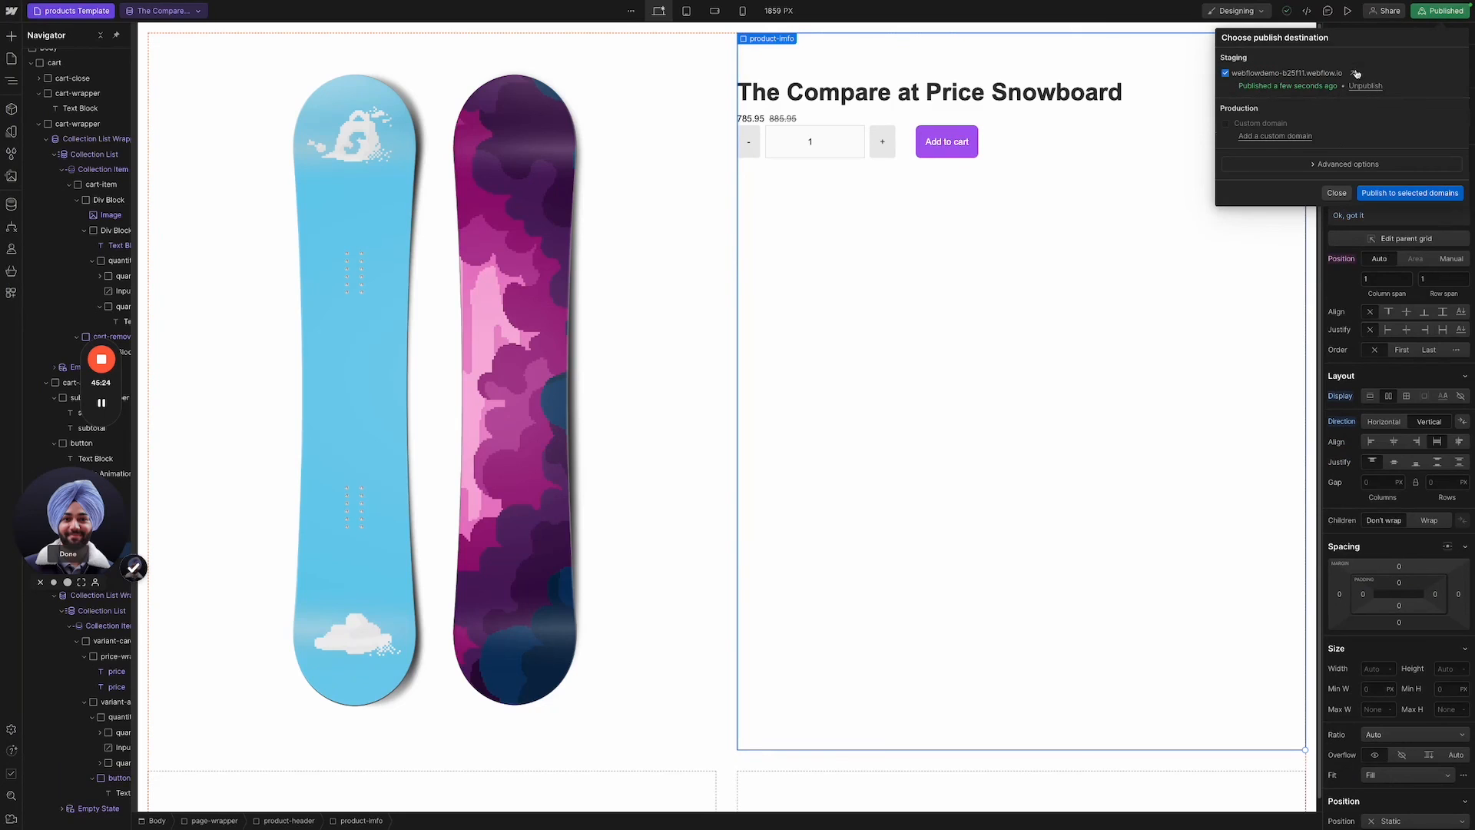
{"action": "left_click", "coordinate": [1356, 73]}
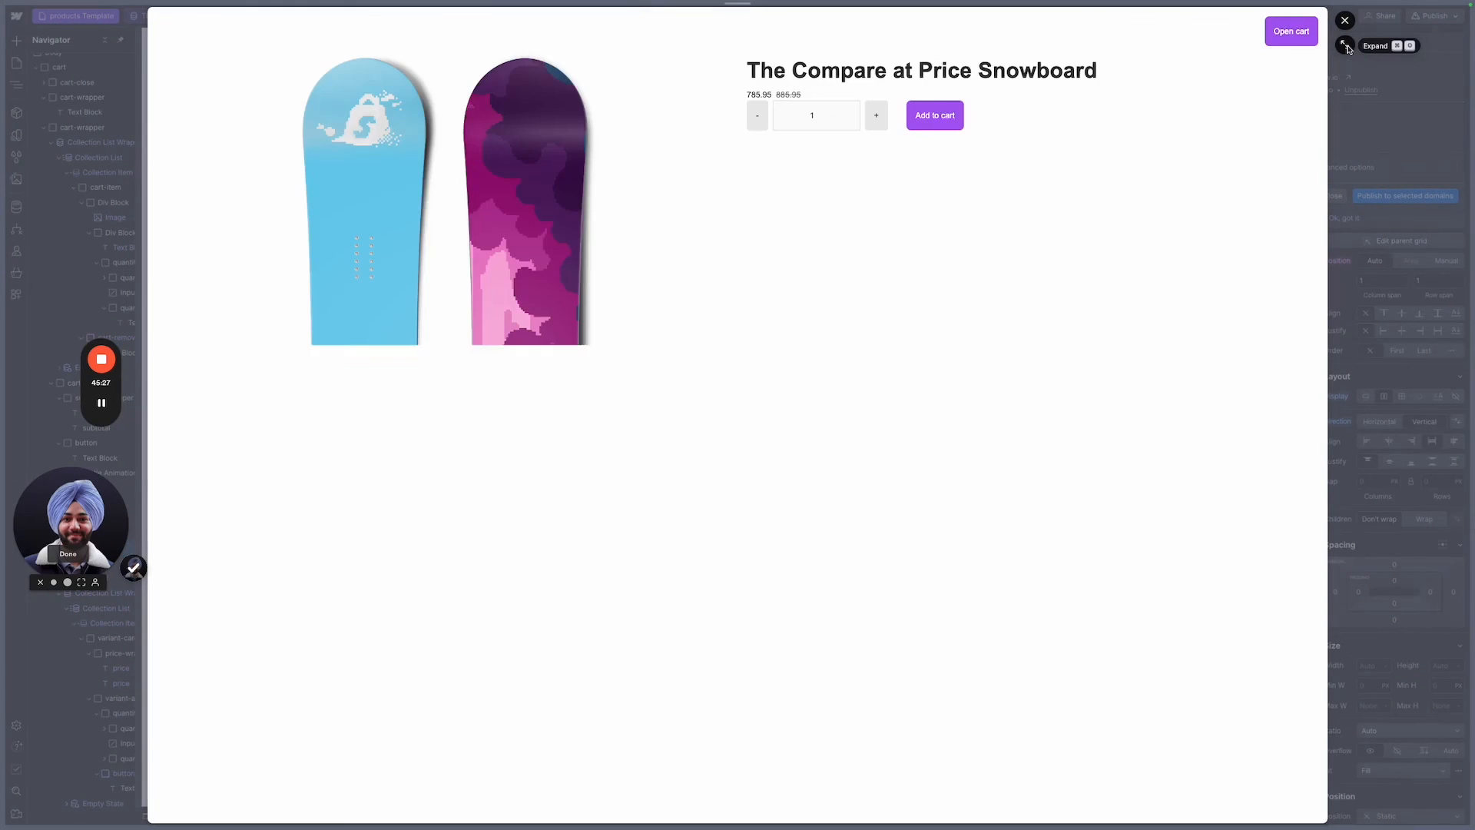
{"action": "left_click", "coordinate": [1345, 46]}
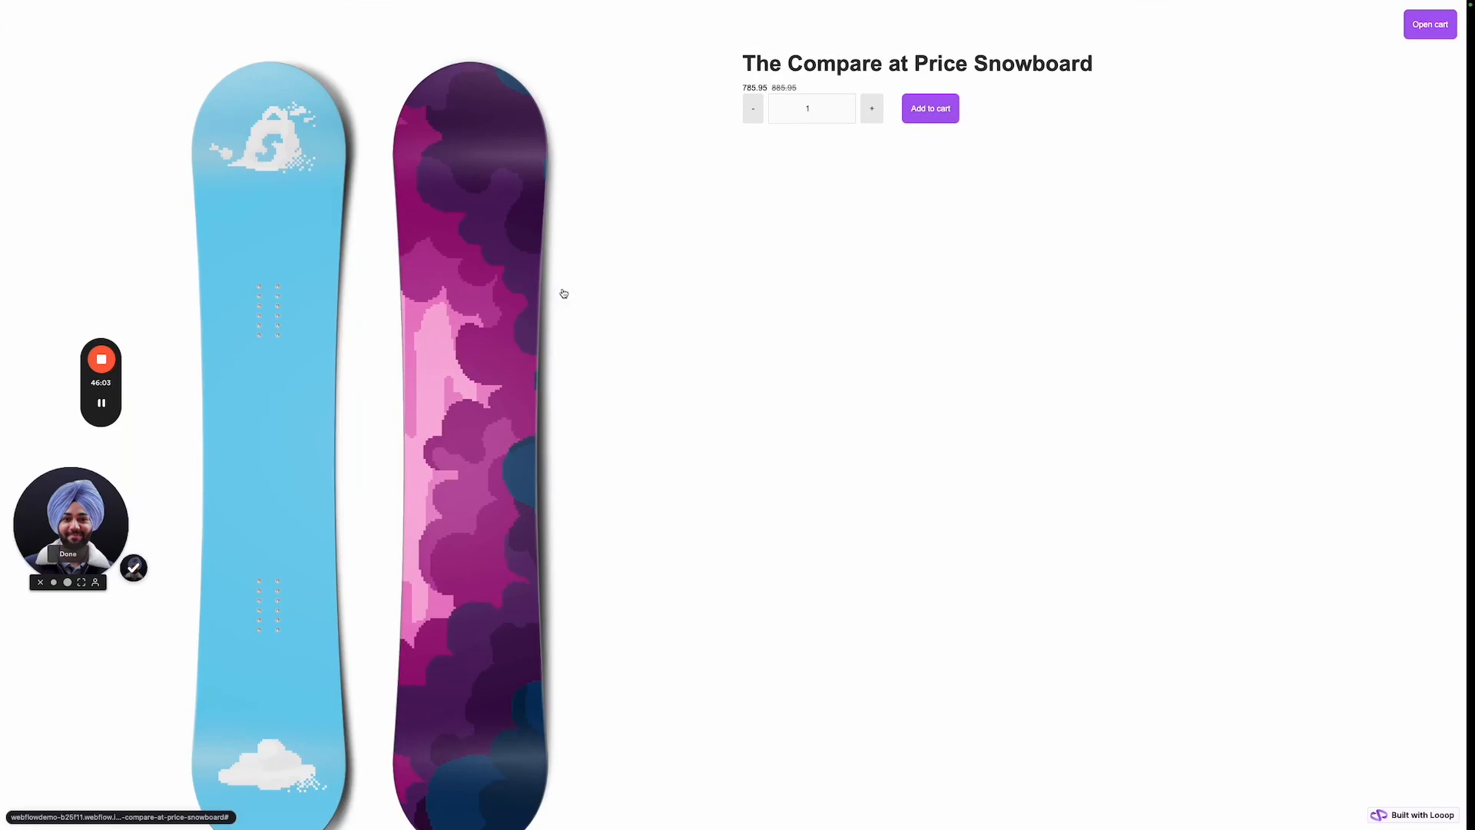
Test the Open cart button on the published page, examine the empty-cart message, and close the cart.
{"action": "left_click", "coordinate": [1411, 34]}
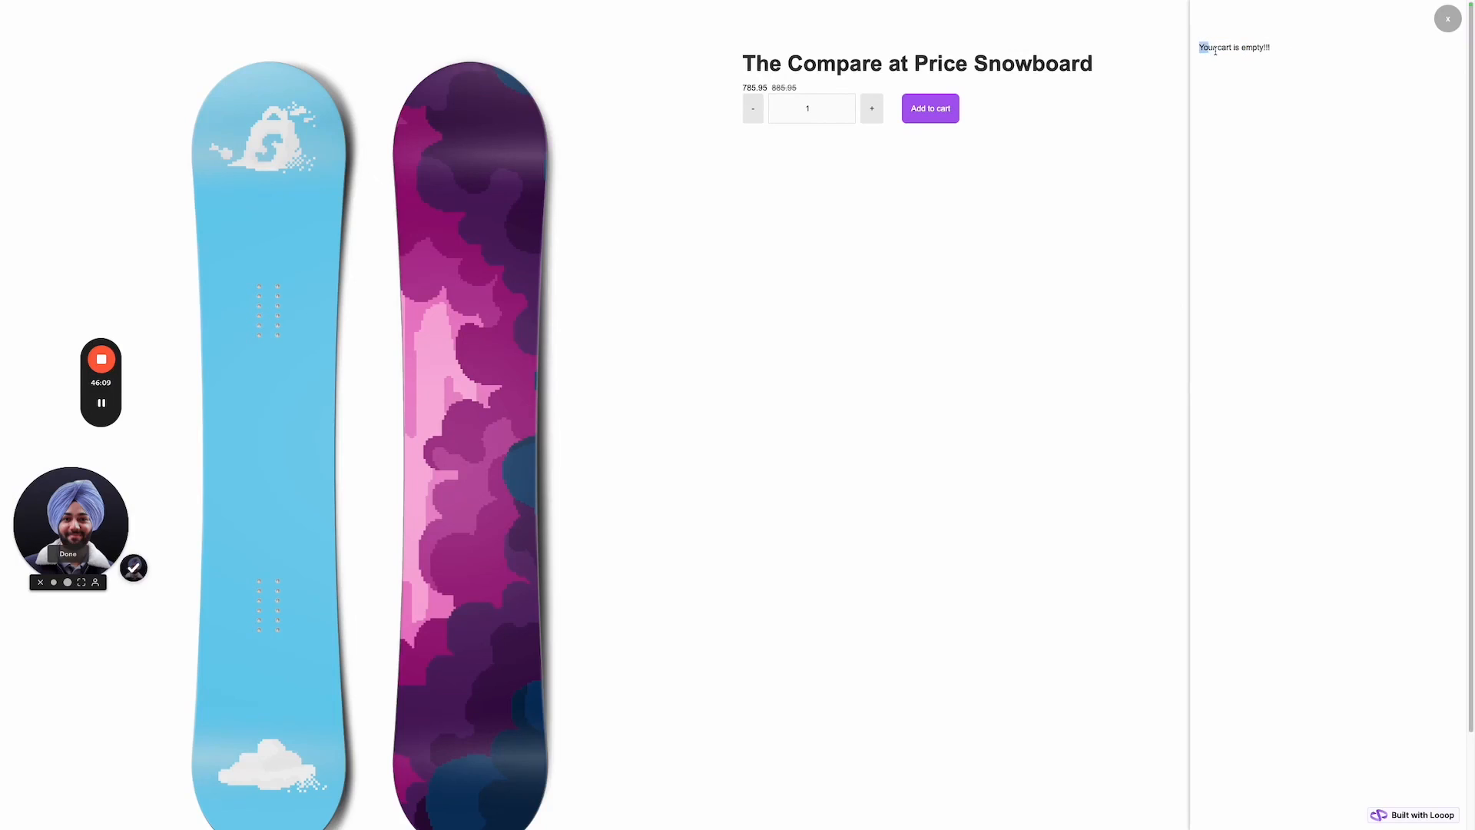
{"action": "left_click_drag", "start_coordinate": [1217, 48], "coordinate": [1343, 53]}
{"action": "left_click", "coordinate": [1442, 26]}
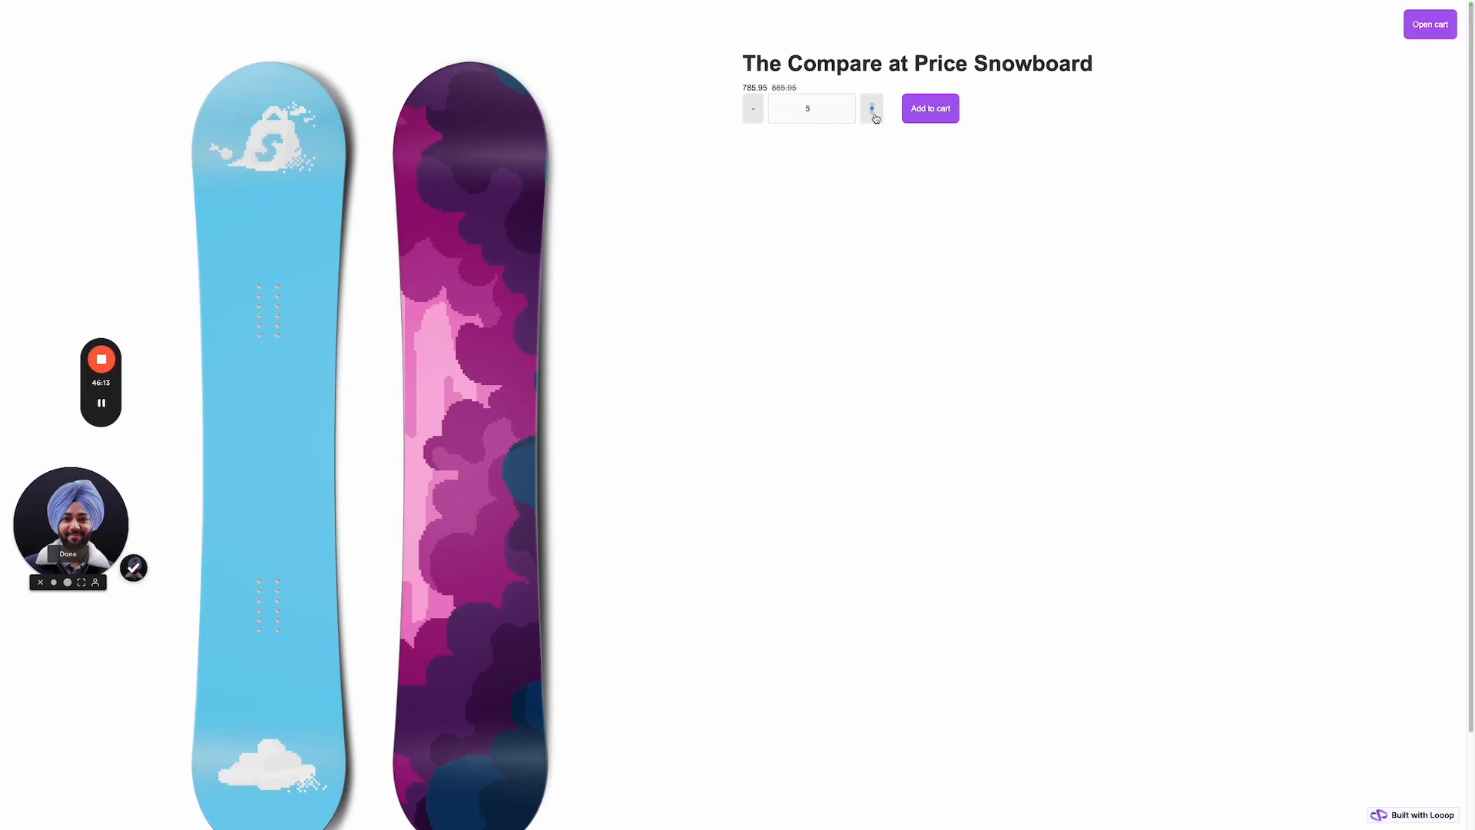
Set the product quantity to 3 on the published page and add The Compare at Price Snowboard to the cart.
{"action": "left_click", "coordinate": [750, 121]}
{"action": "left_click", "coordinate": [751, 122]}
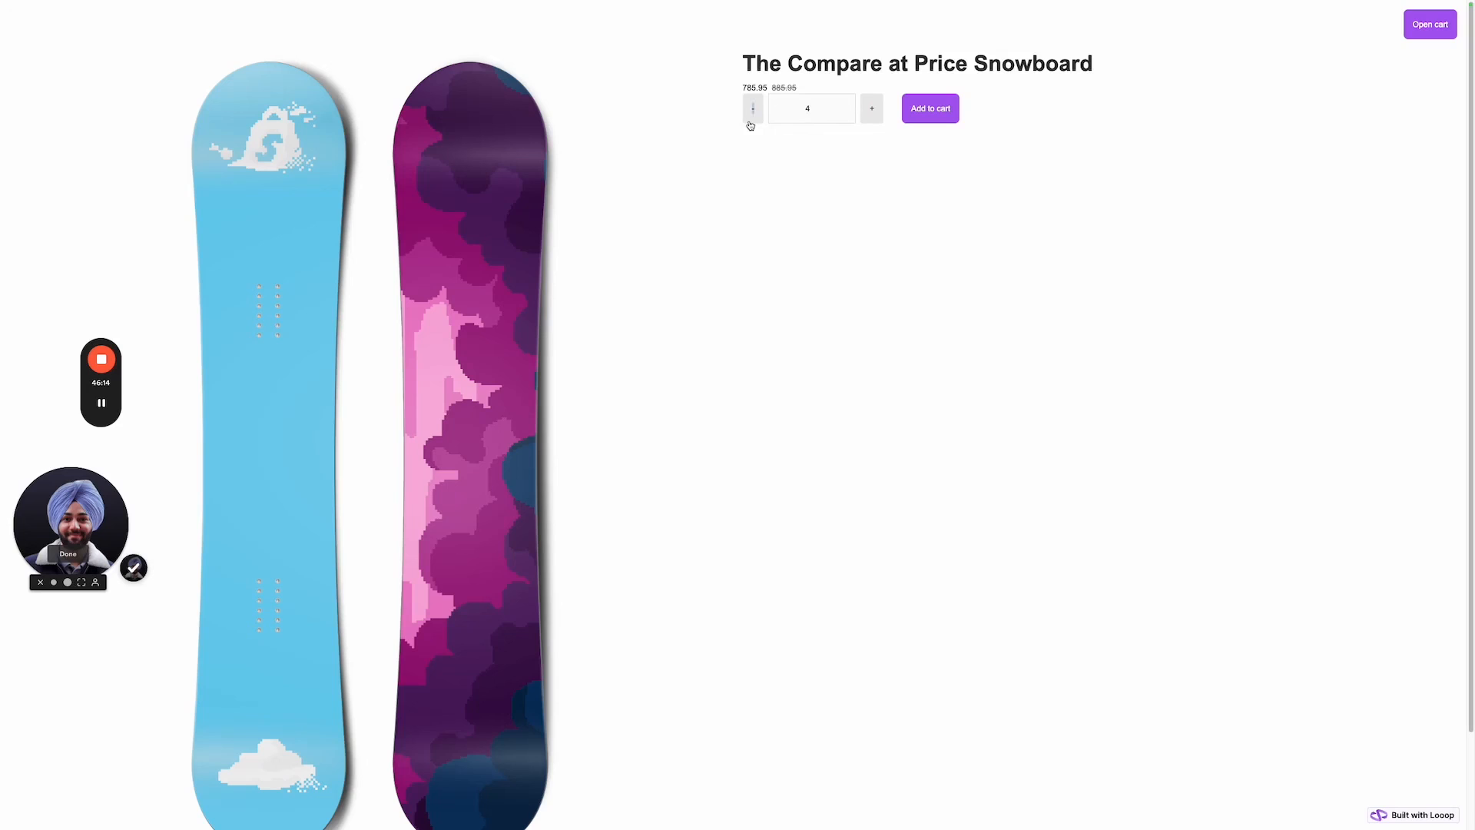
{"action": "left_click", "coordinate": [883, 120]}
{"action": "left_click", "coordinate": [883, 120]}
{"action": "left_click", "coordinate": [756, 119]}
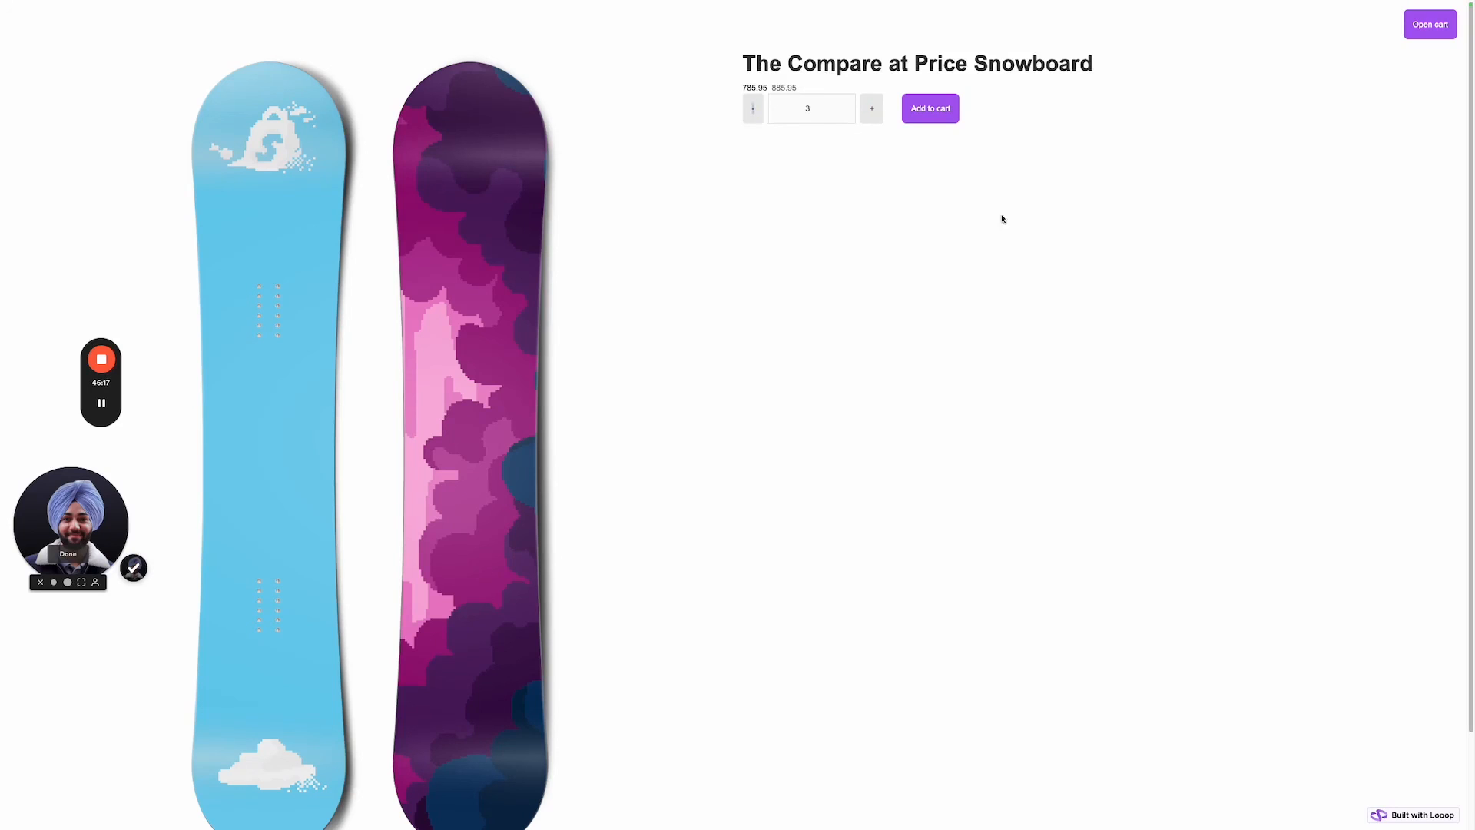
{"action": "left_click", "coordinate": [935, 112]}
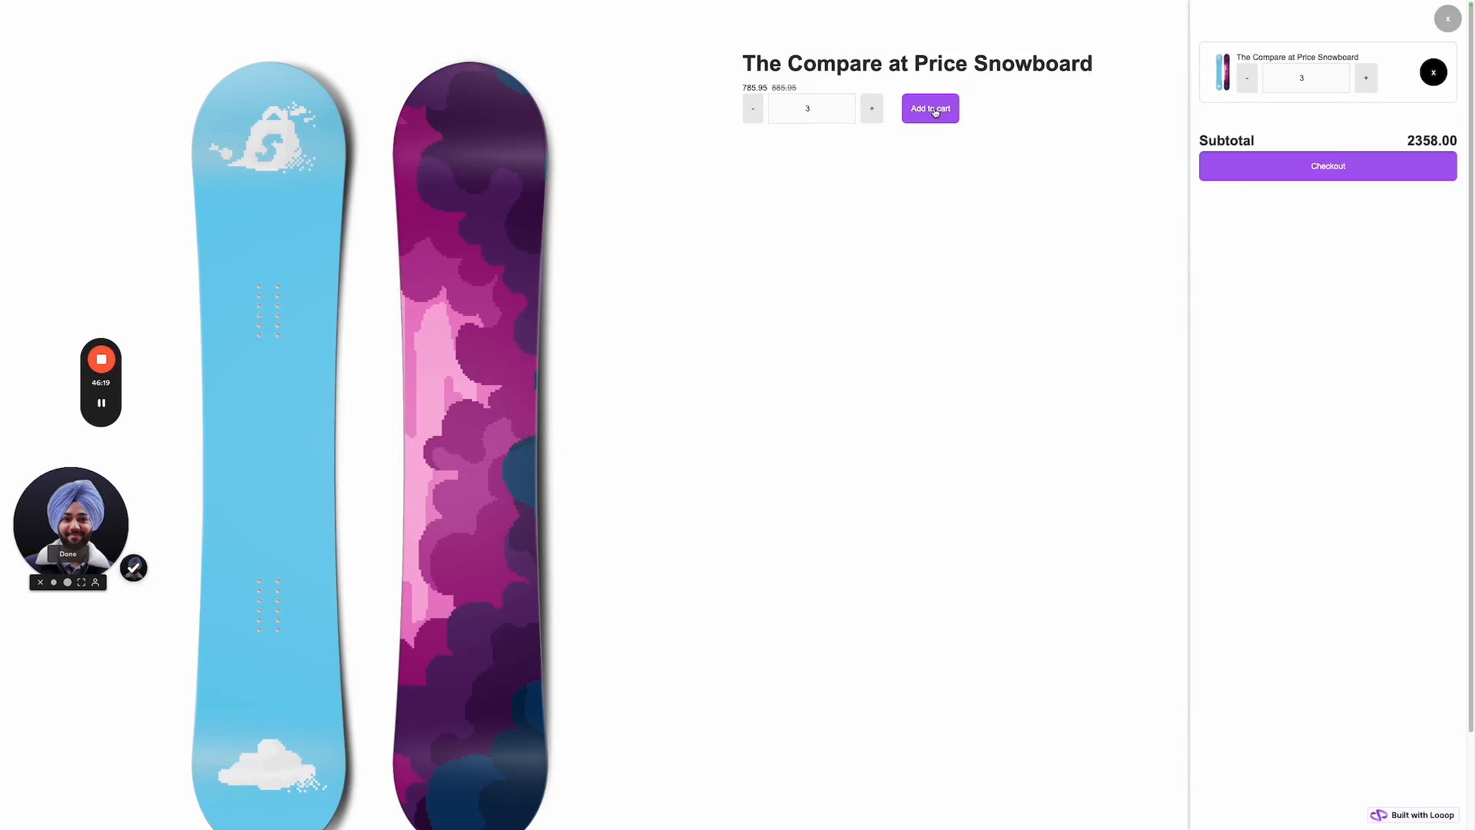
Test the cart's quantity controls by lowering the snowboard's count and raising it to 11 while checking the subtotal.
{"action": "left_click", "coordinate": [1246, 79]}
{"action": "left_click", "coordinate": [1247, 80]}
{"action": "left_click", "coordinate": [1361, 80]}
{"action": "left_click", "coordinate": [1250, 89]}
{"action": "left_click", "coordinate": [1249, 89]}
{"action": "left_click", "coordinate": [1250, 89]}
{"action": "double_click", "coordinate": [1415, 143]}
{"action": "triple_click", "coordinate": [1369, 78]}
{"action": "triple_click", "coordinate": [1369, 78]}
{"action": "double_click", "coordinate": [1369, 78]}
{"action": "double_click", "coordinate": [1369, 78]}
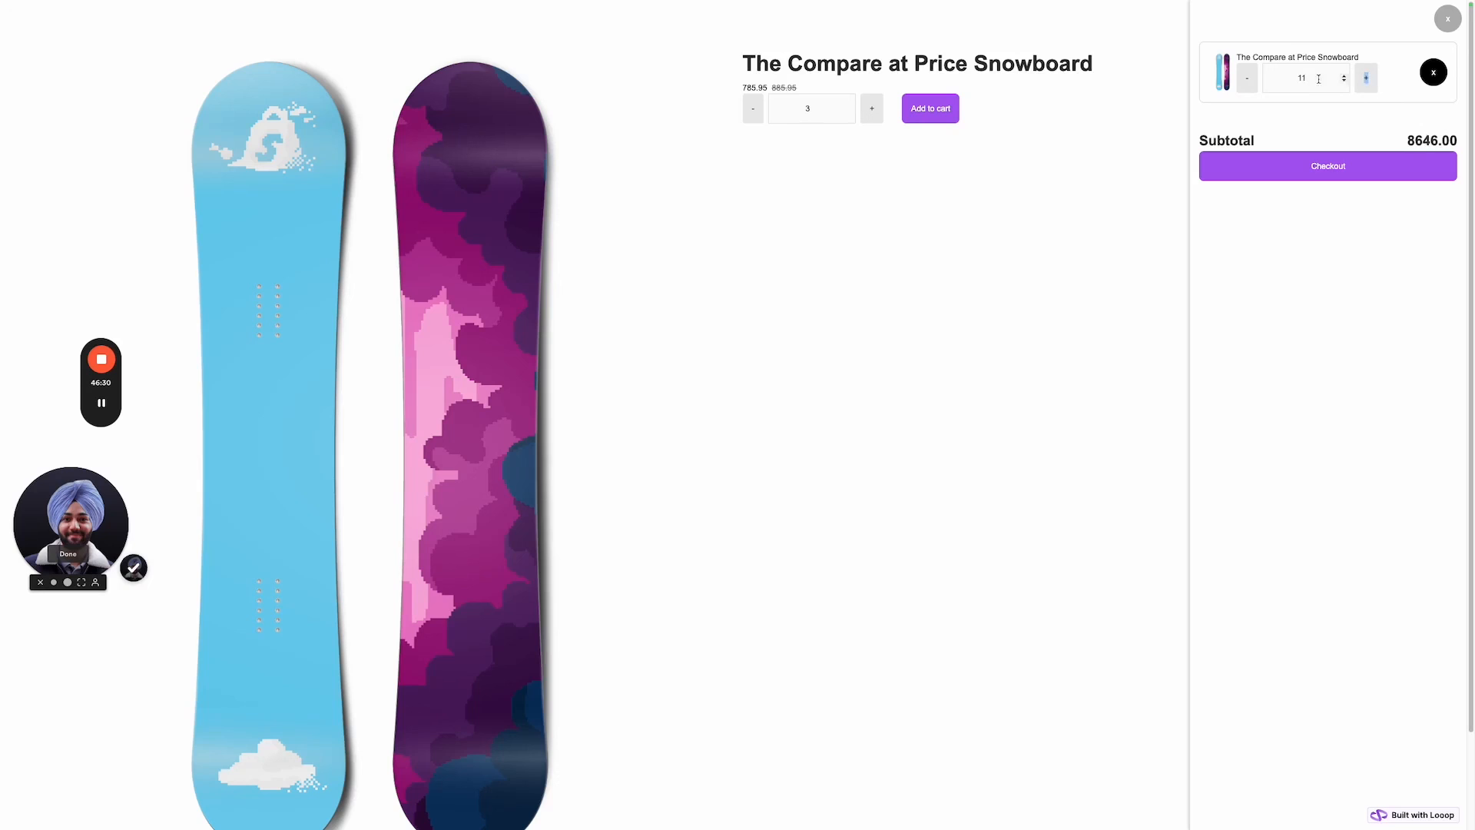
Lower the snowboard's quantity in the cart, remove the item, and close the cart panel.
{"action": "triple_click", "coordinate": [1249, 82]}
{"action": "double_click", "coordinate": [1249, 82]}
{"action": "triple_click", "coordinate": [1249, 82]}
{"action": "left_click", "coordinate": [1434, 74]}
{"action": "left_click", "coordinate": [1443, 23]}
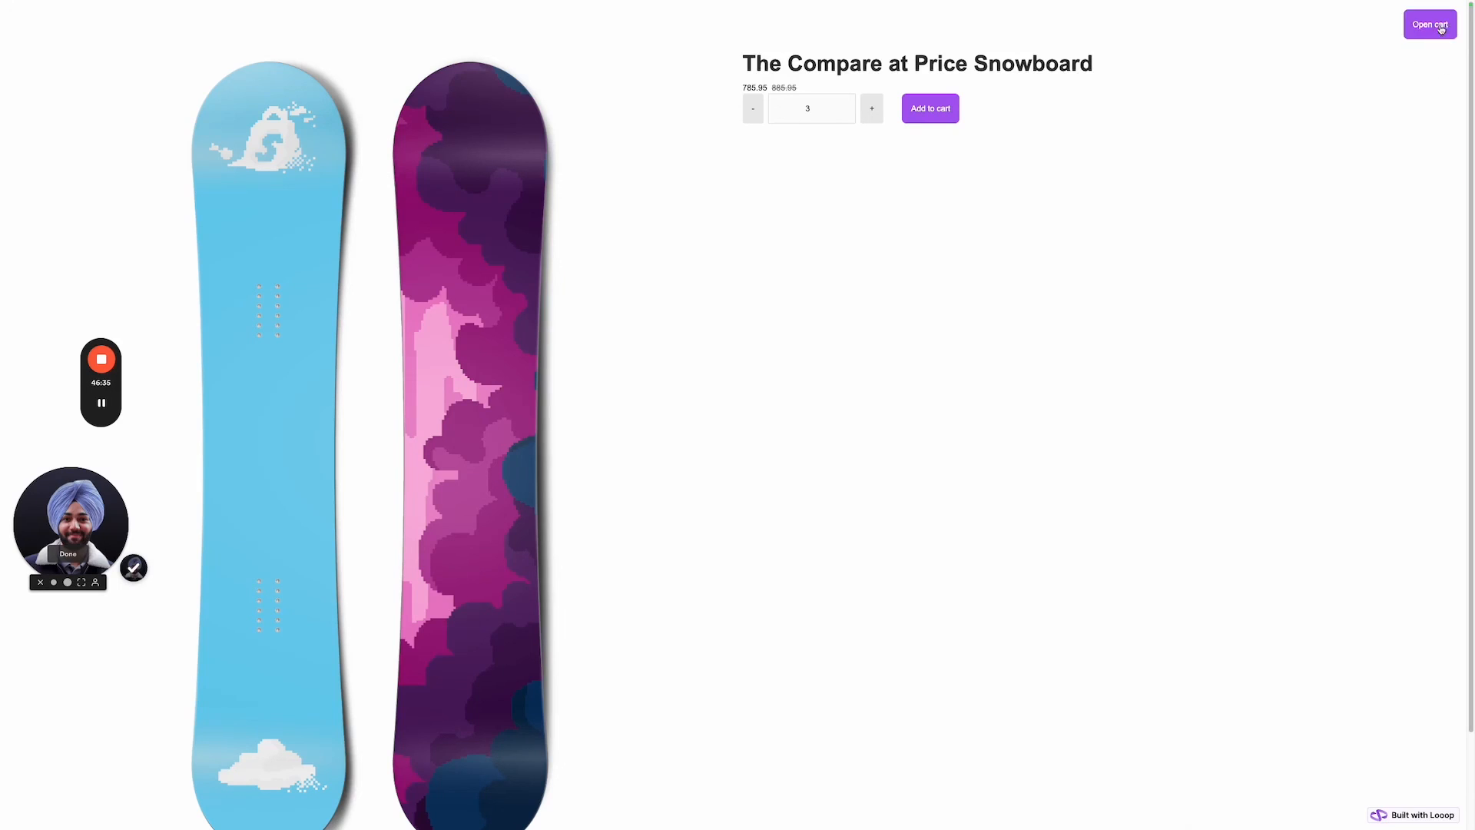
Add three of The Compare at Price Snowboard to the cart again and proceed to checkout.
{"action": "left_click", "coordinate": [934, 123]}
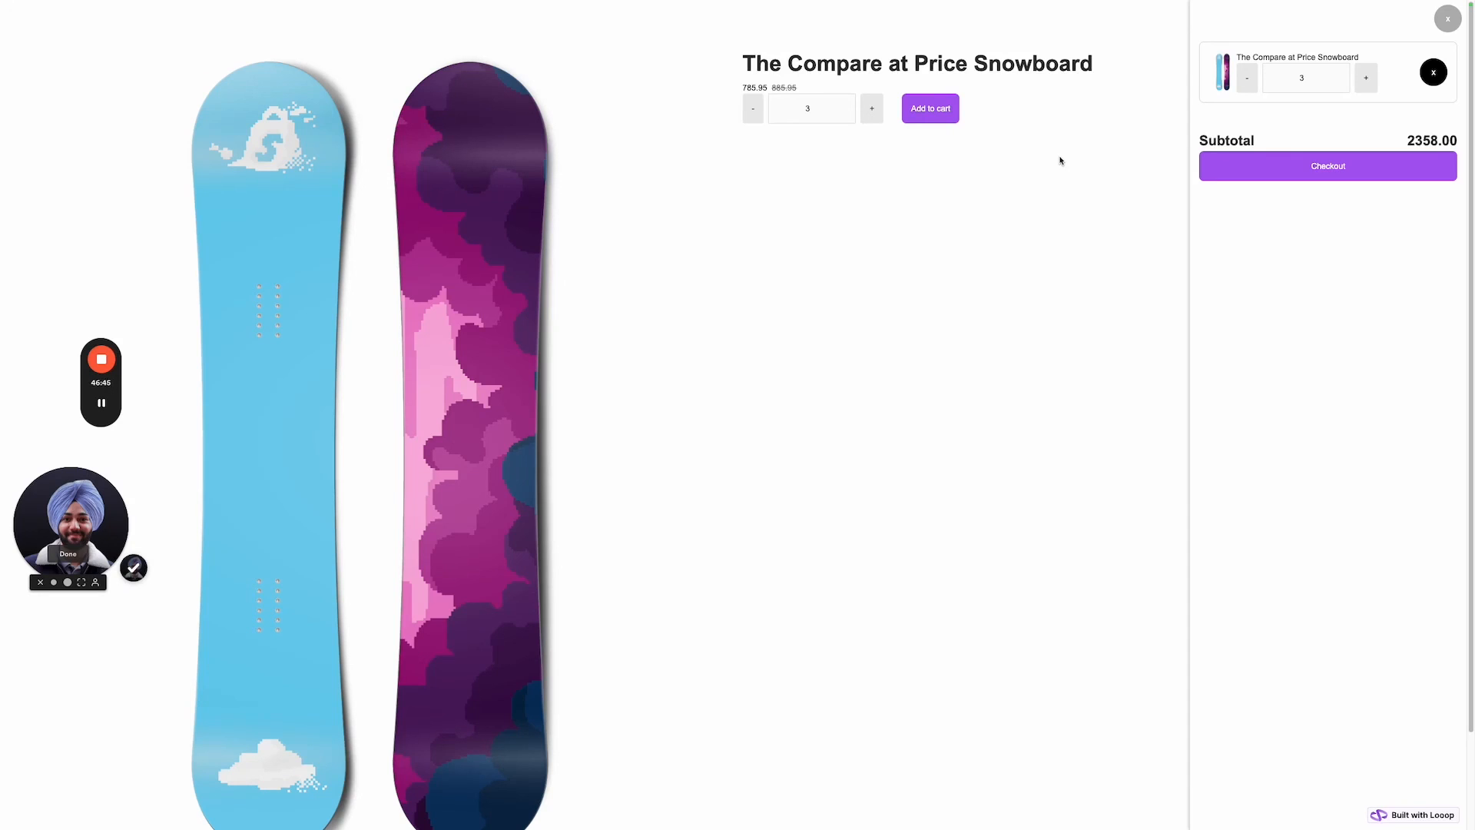
{"action": "left_click", "coordinate": [1321, 167]}
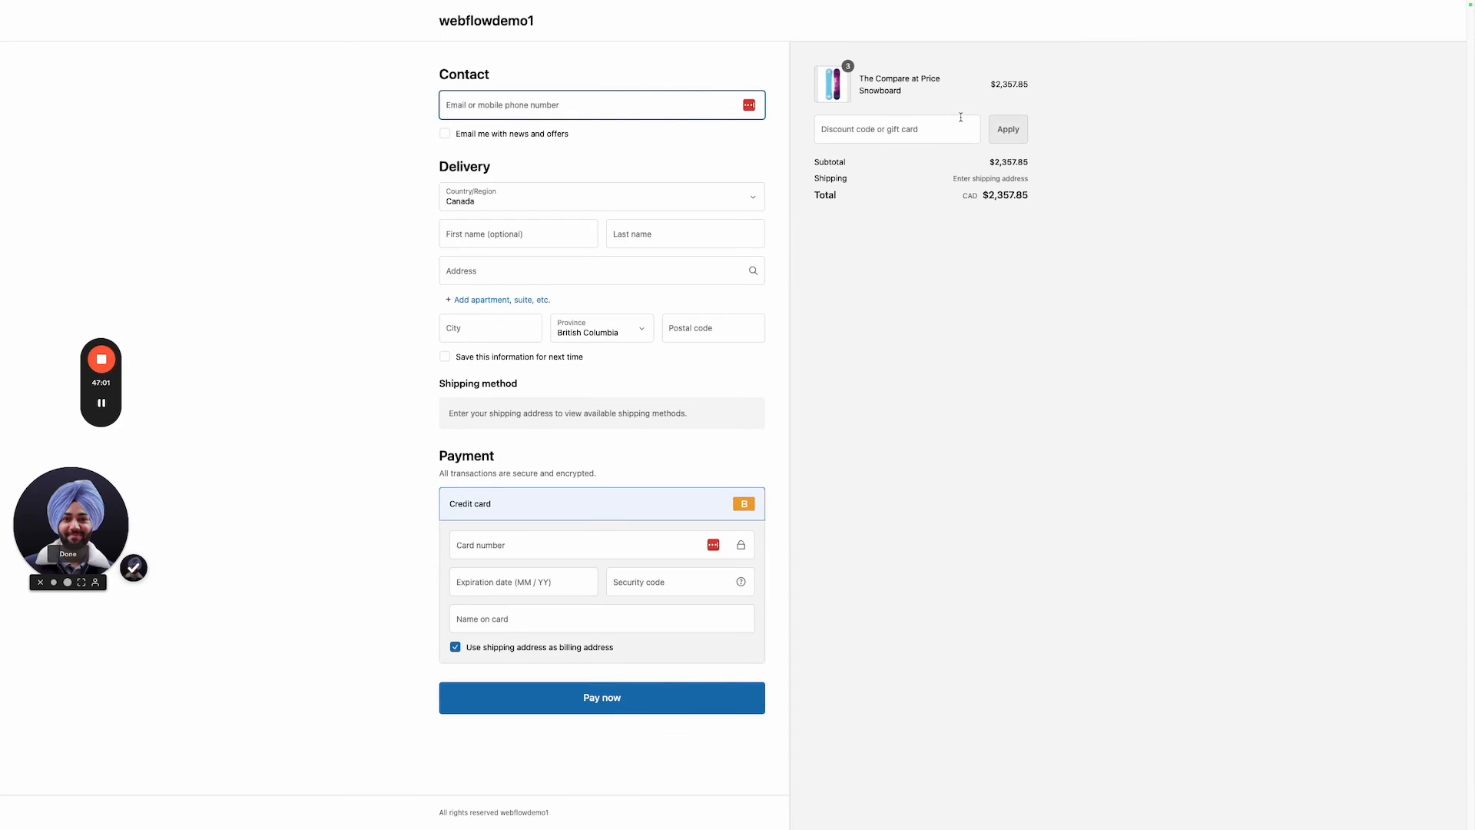
{"action": "left_click", "coordinate": [160, 84]}
Return from checkout to the published product page, open the cart, and add the three snowboards again.
{"action": "mouse_move", "coordinate": [4, 78]}
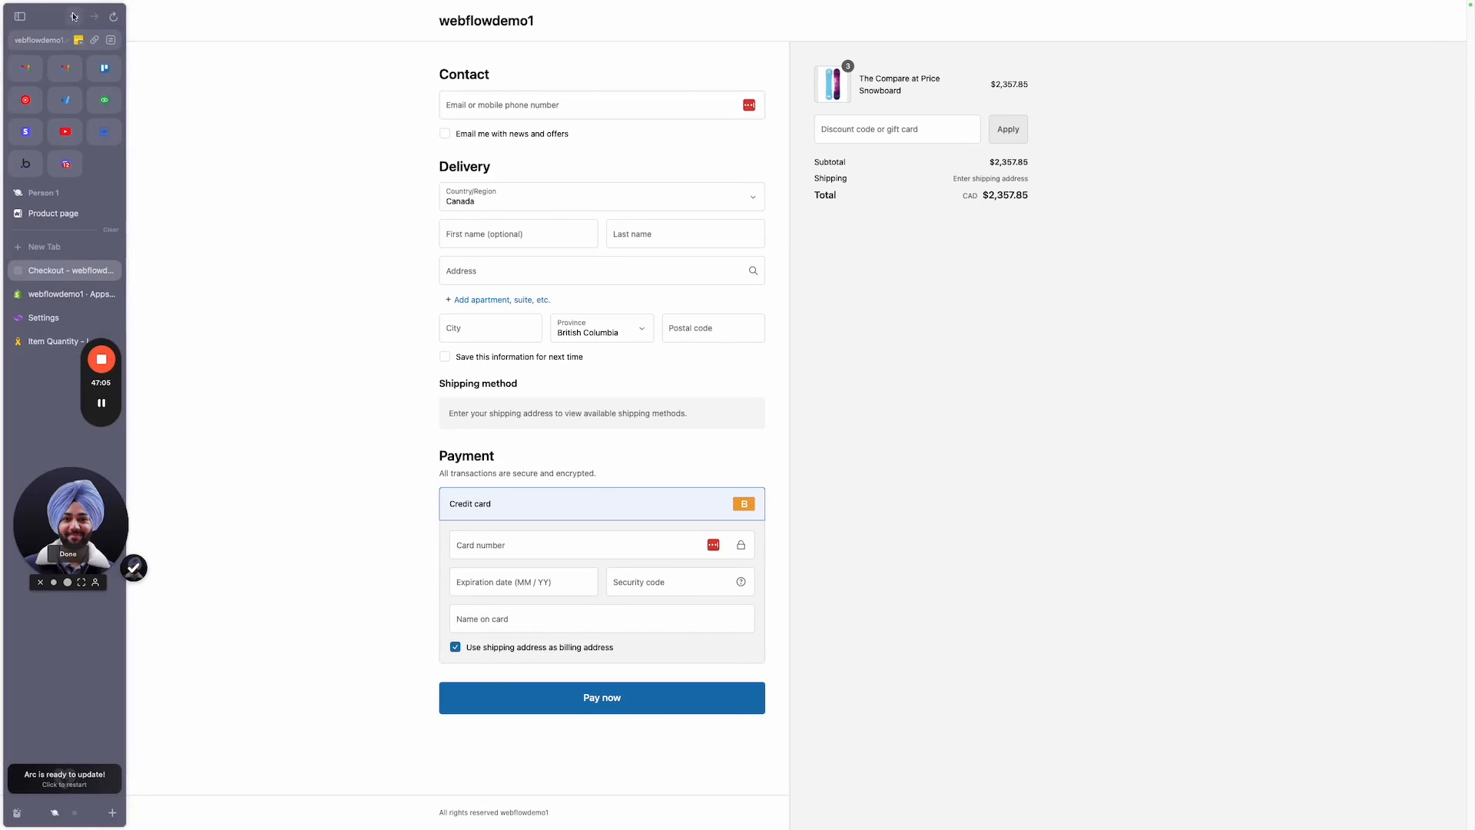
{"action": "left_click", "coordinate": [75, 13]}
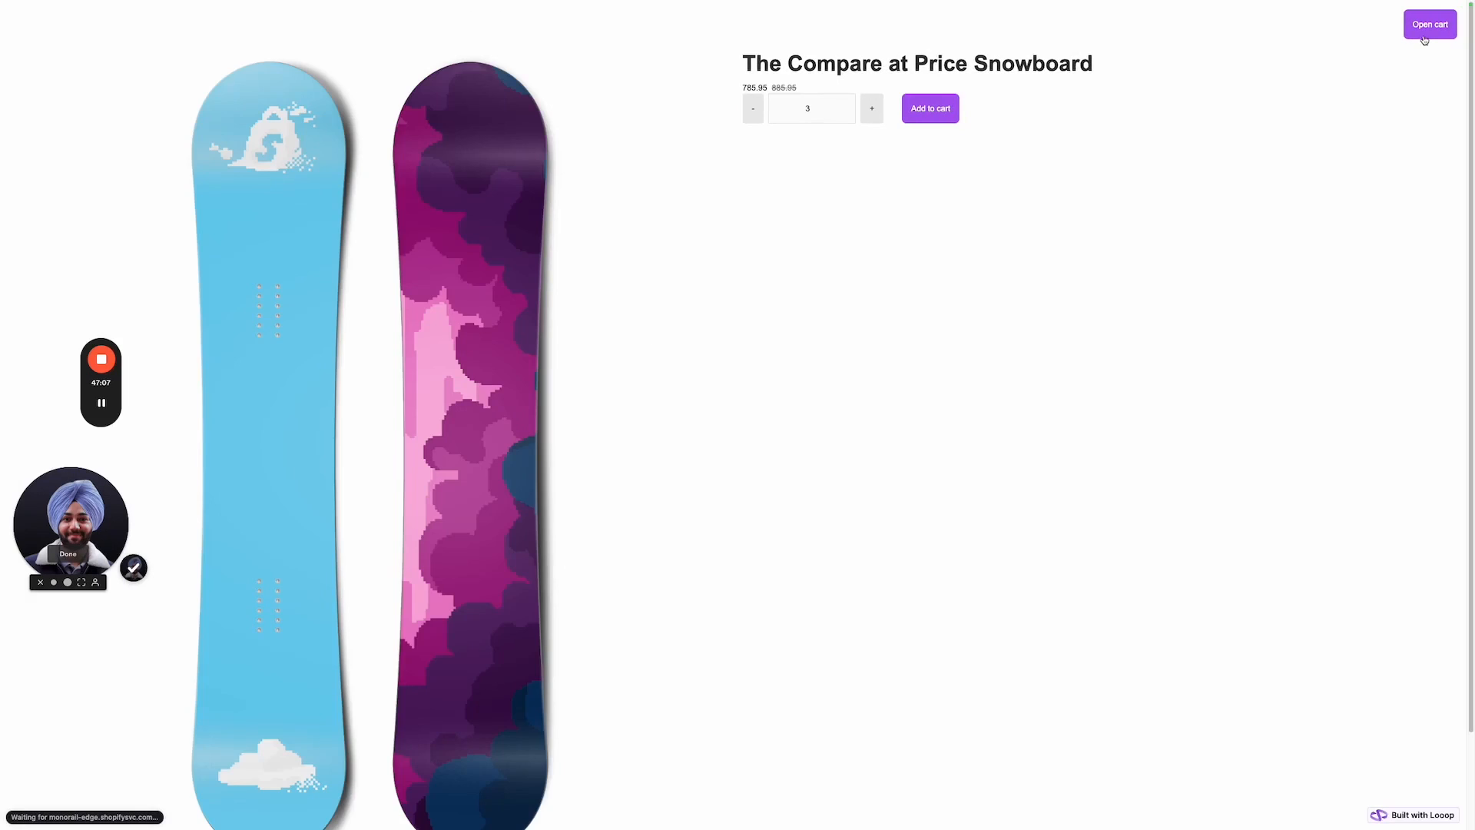
{"action": "left_click", "coordinate": [1431, 31]}
{"action": "left_click_drag", "start_coordinate": [1166, 105], "coordinate": [905, 109]}
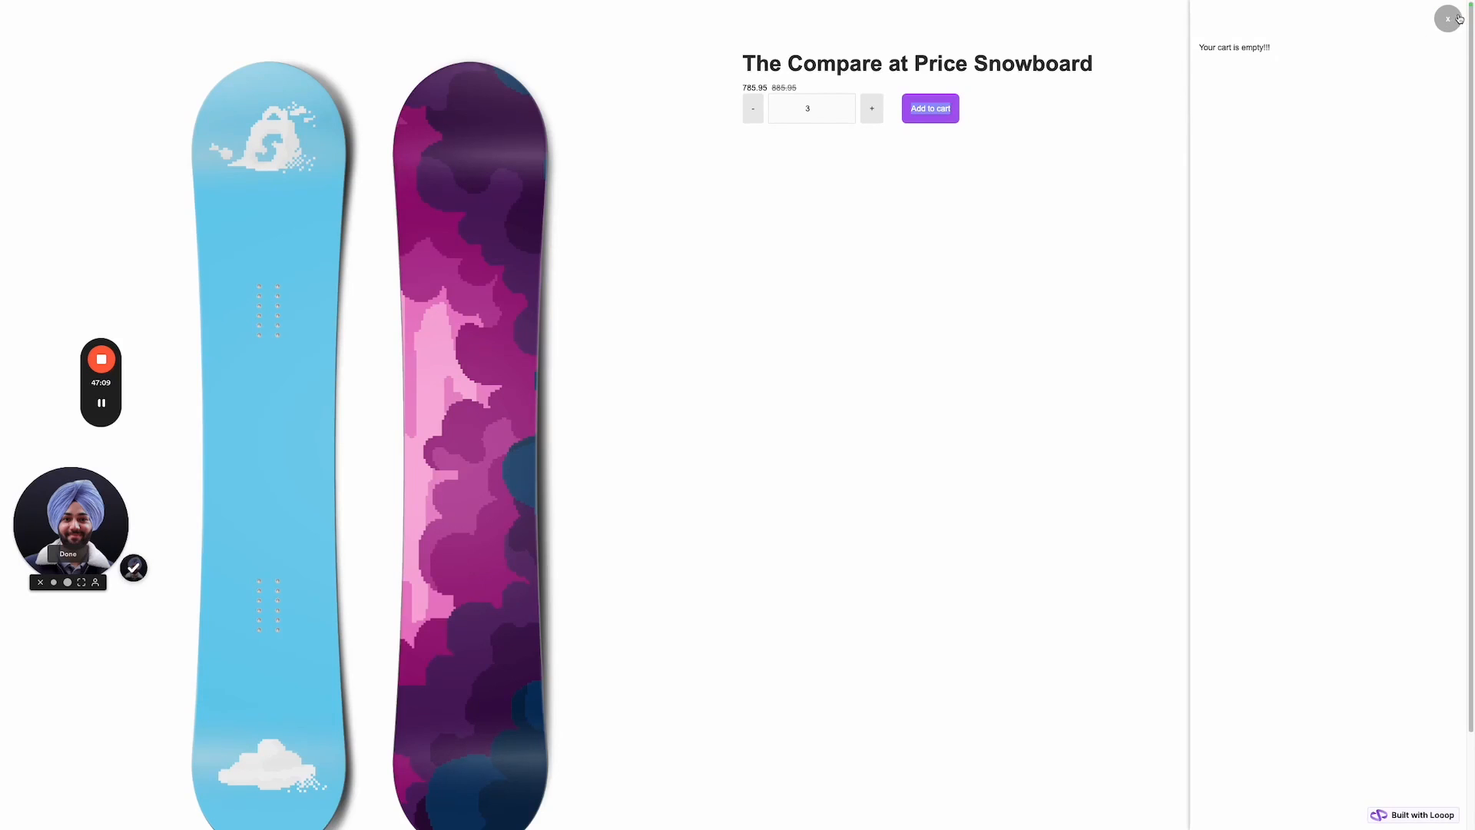
{"action": "left_click", "coordinate": [586, 191]}
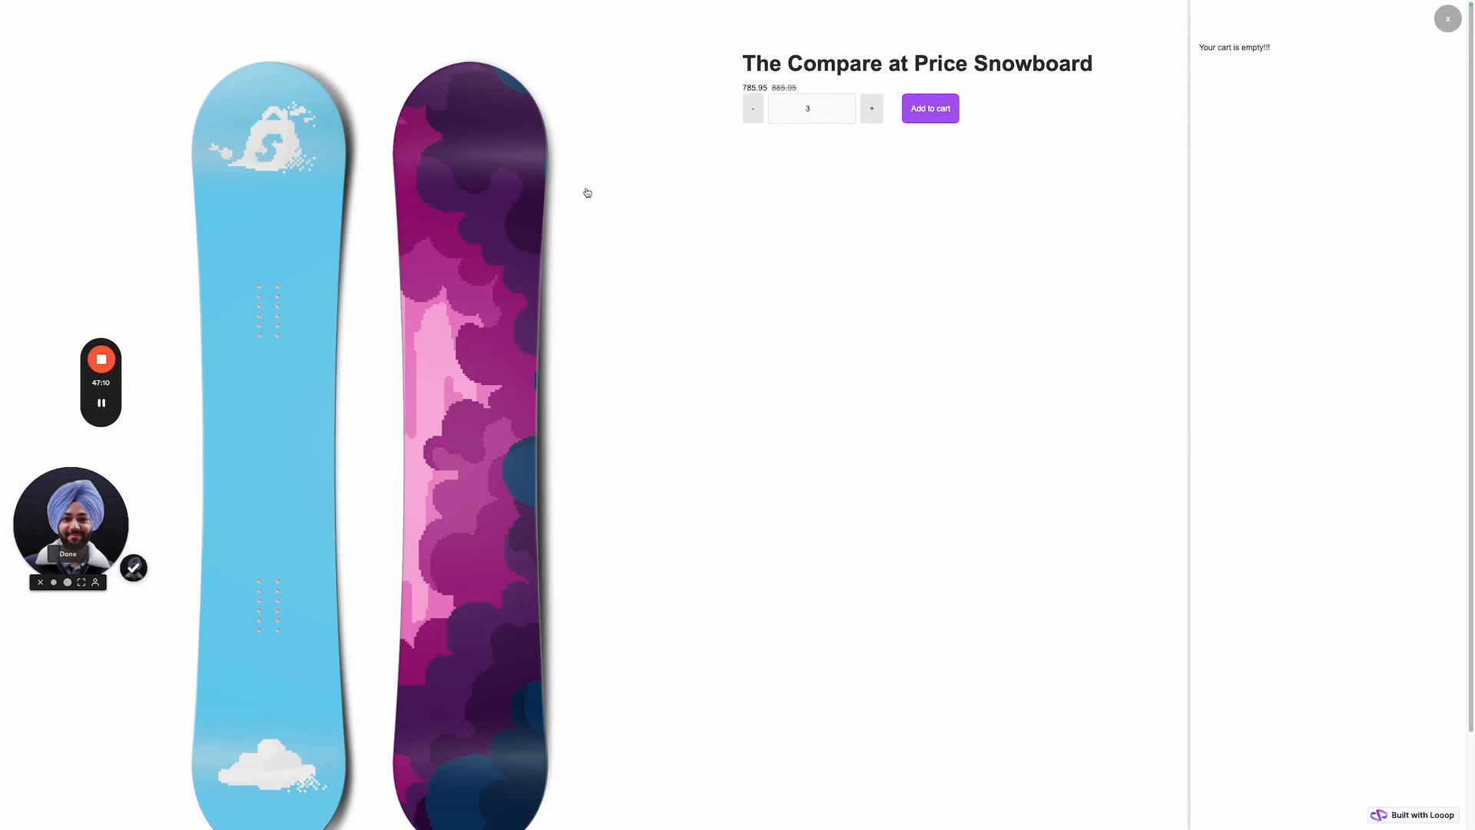
{"action": "left_click", "coordinate": [937, 118]}
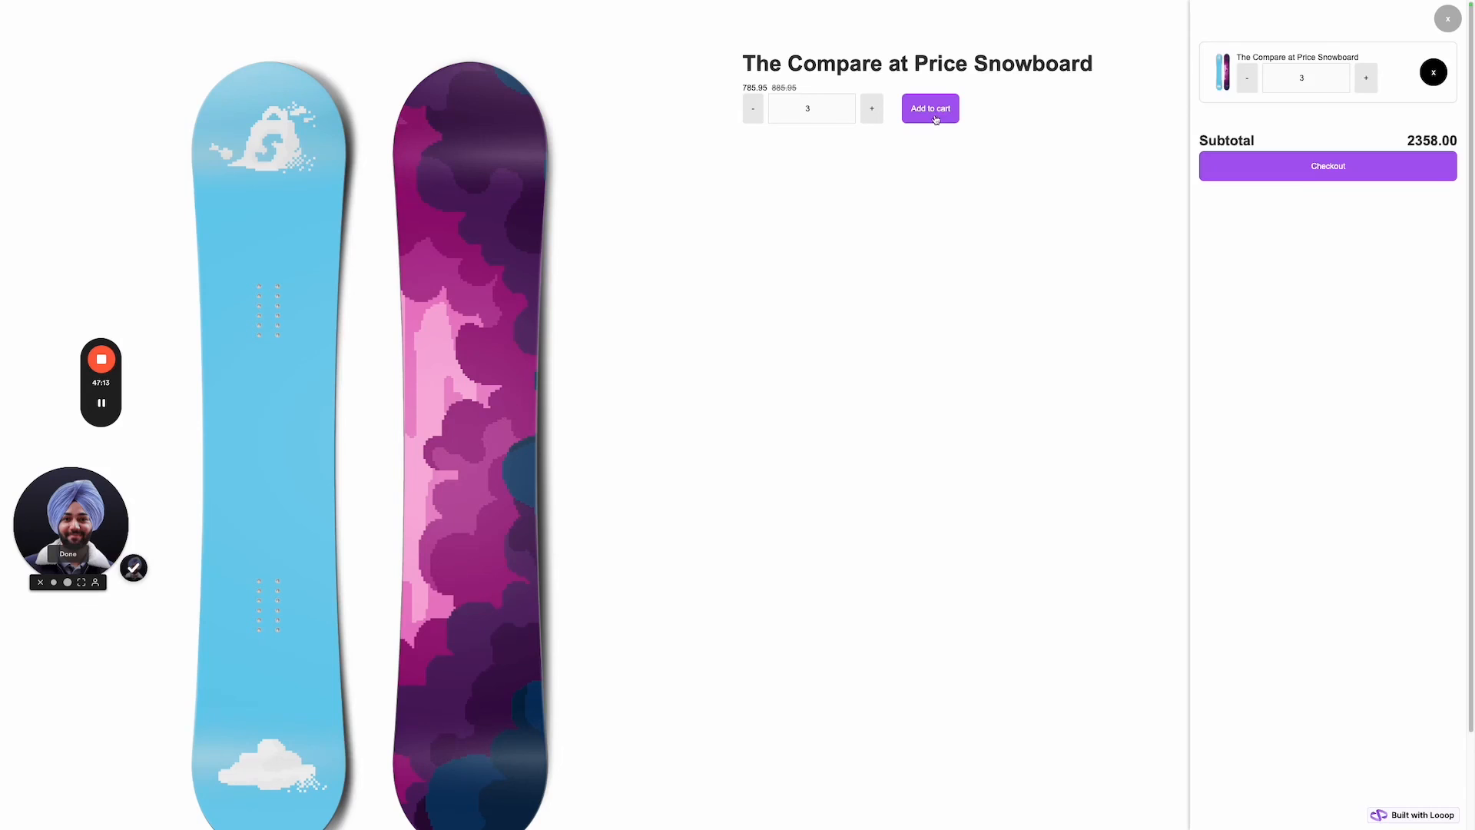
Switch back to the Webflow Designer and change the product template's previewed item to The Collection Snowboard: Liquid.
{"action": "left_click", "coordinate": [36, 186]}
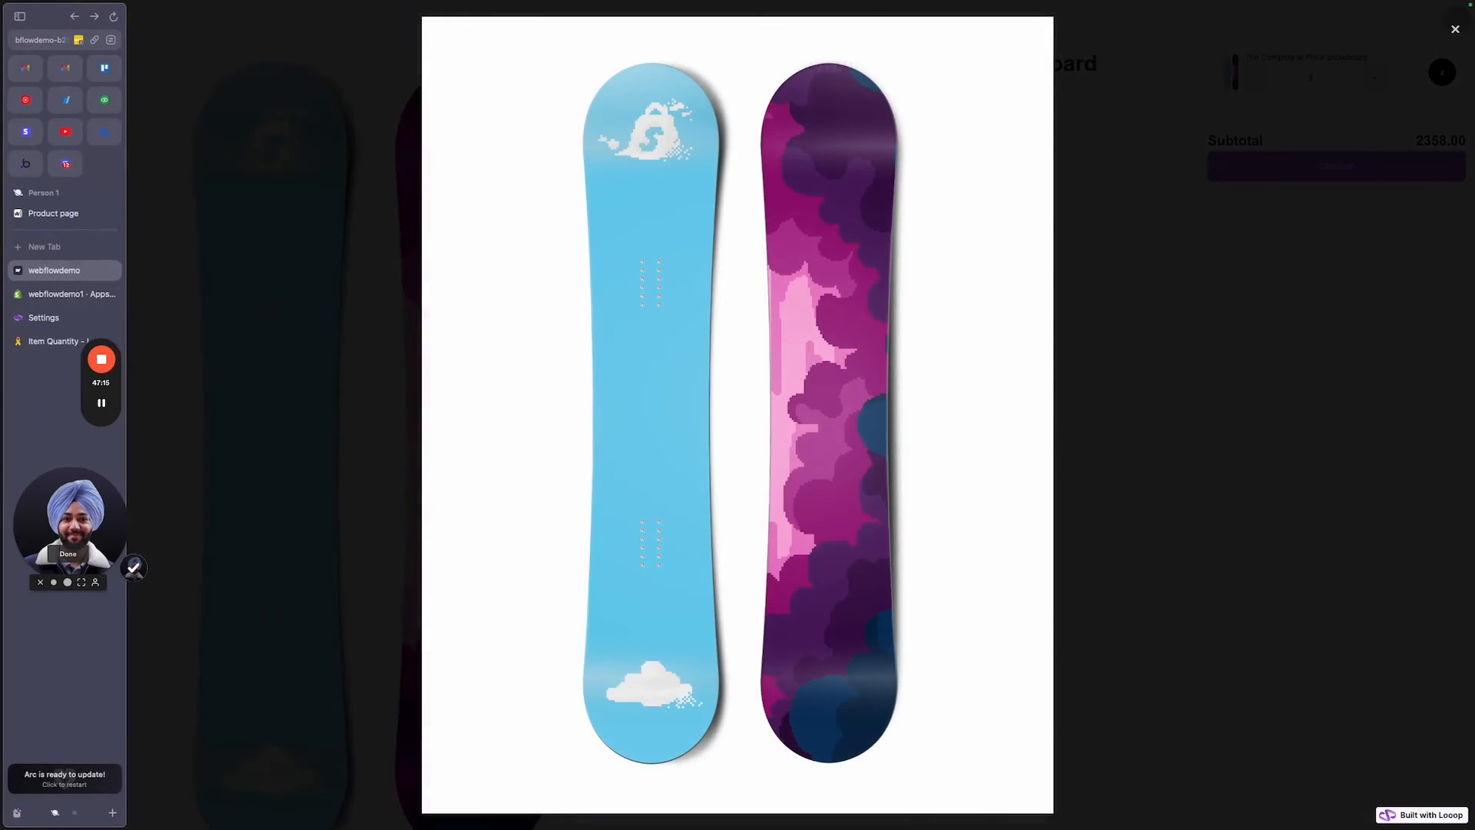
{"action": "left_click", "coordinate": [113, 139]}
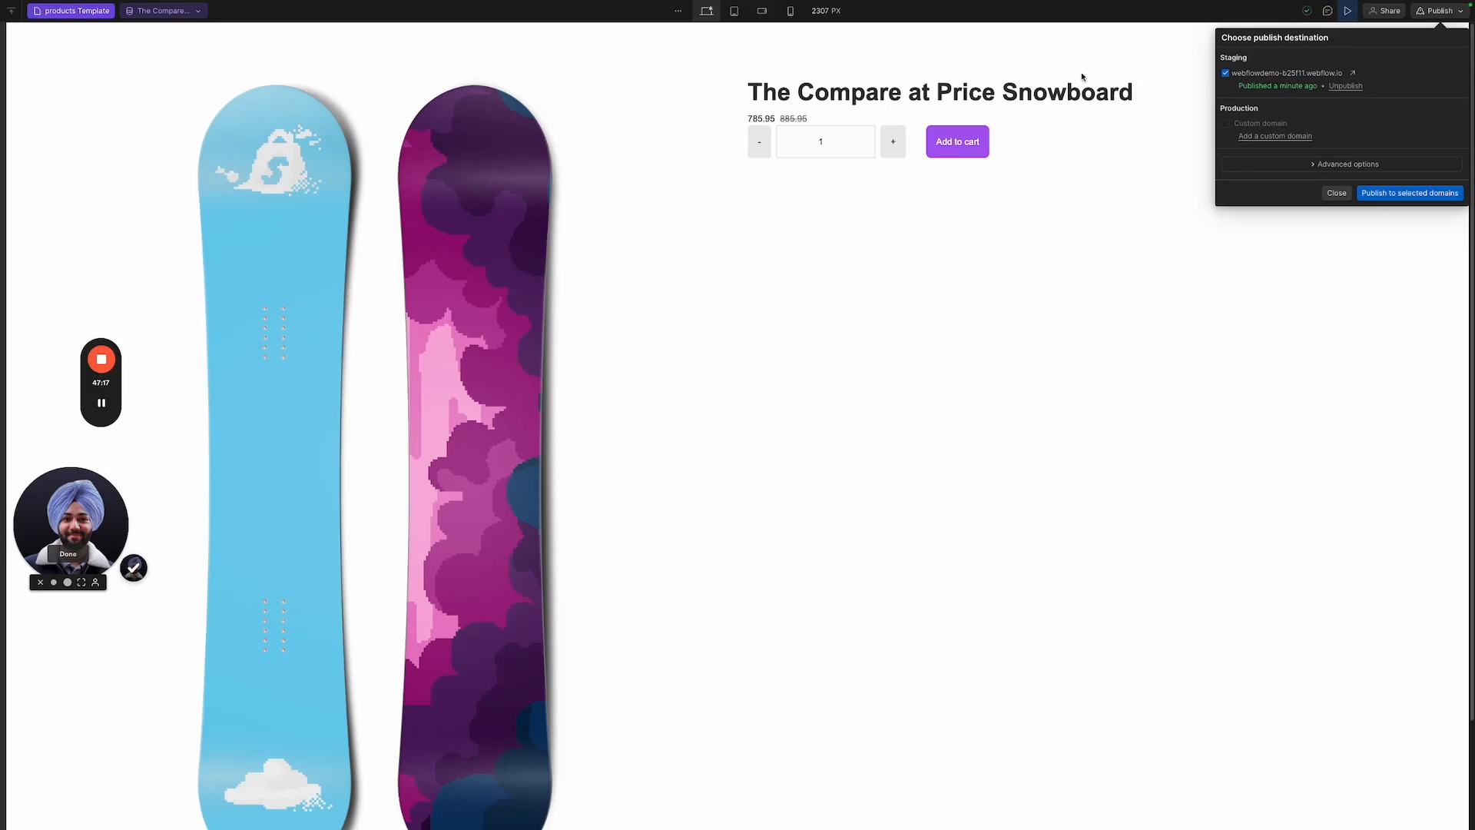
{"action": "left_click", "coordinate": [289, 63]}
{"action": "left_click", "coordinate": [189, 13]}
{"action": "left_click", "coordinate": [190, 13]}
{"action": "left_click", "coordinate": [190, 14]}
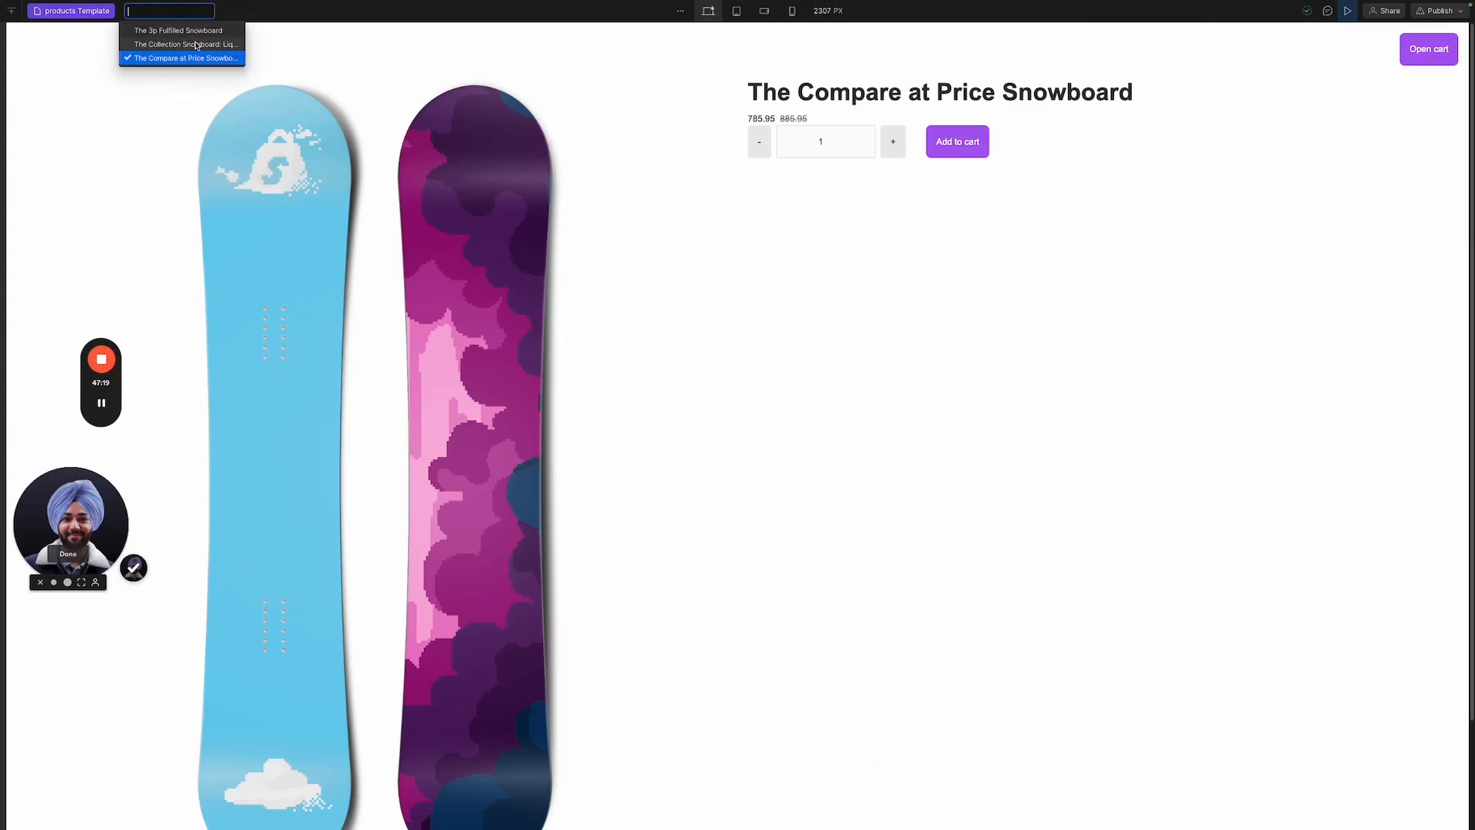
{"action": "left_click", "coordinate": [195, 44]}
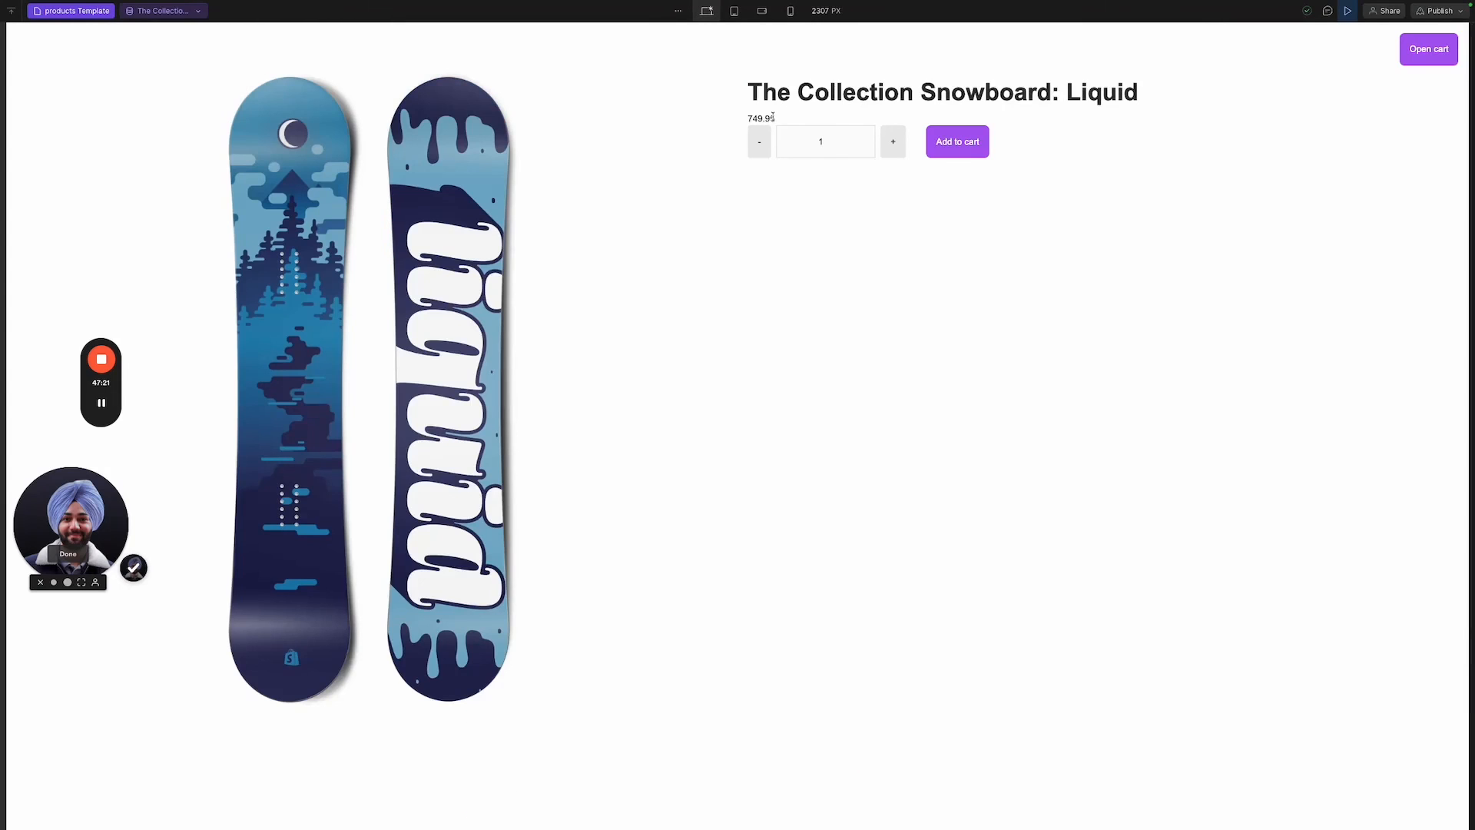
Open the published staging page of The Collection Snowboard: Liquid in an expanded view.
{"action": "left_click", "coordinate": [1437, 10]}
{"action": "left_click", "coordinate": [1353, 74]}
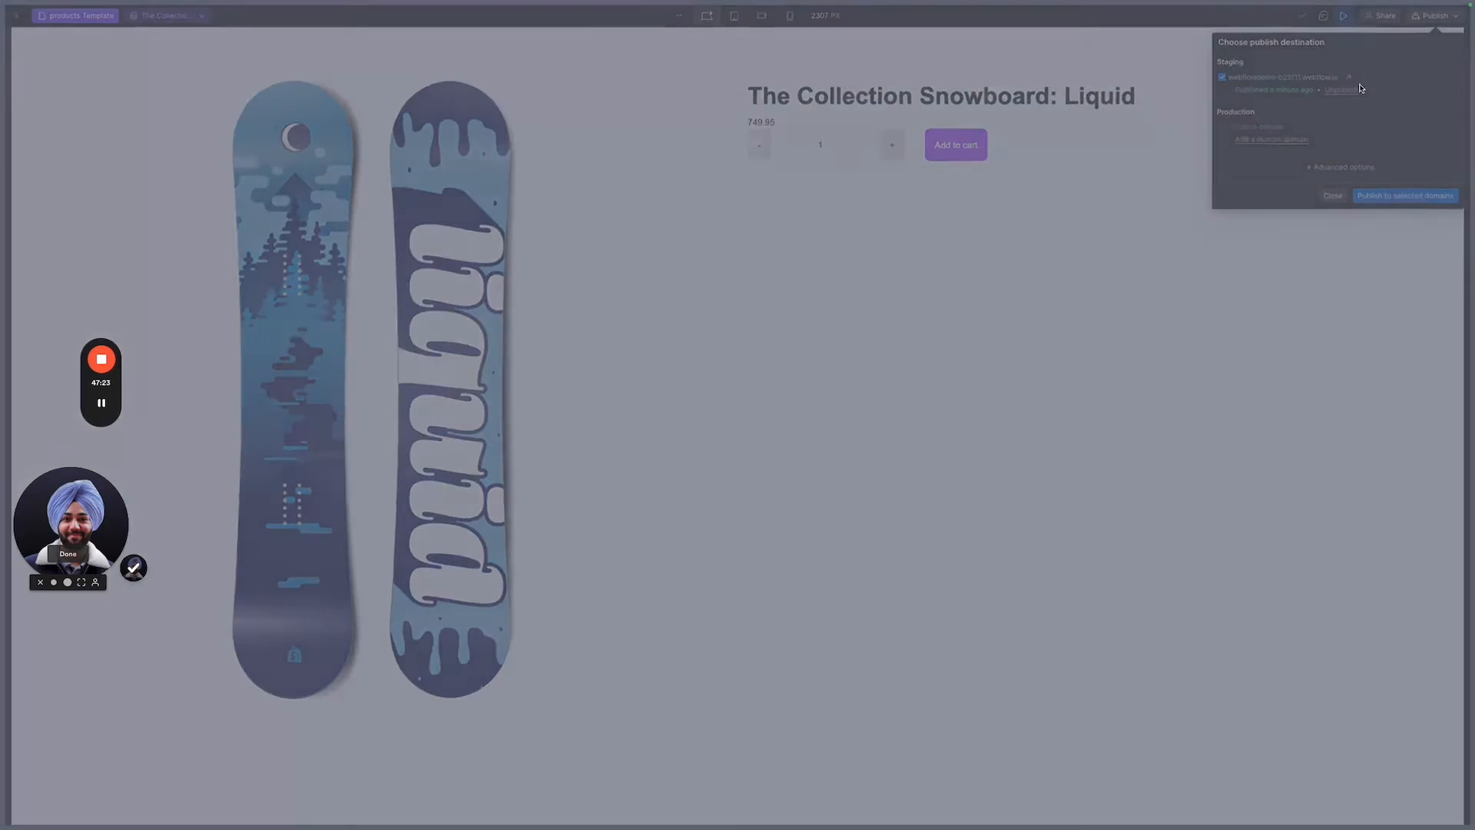
{"action": "left_click", "coordinate": [1344, 45]}
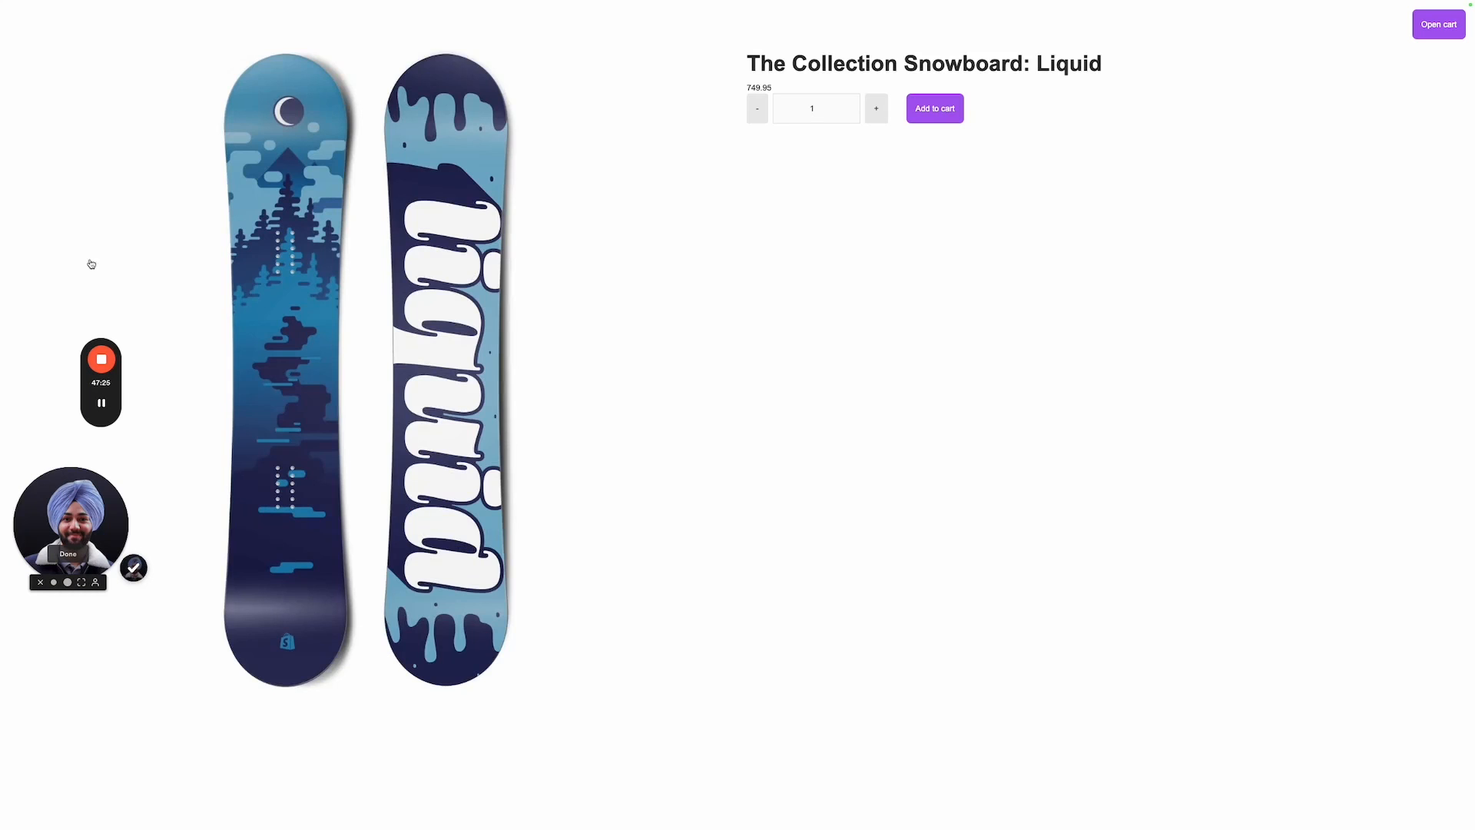
Add The Collection Snowboard: Liquid to the cart and raise its cart quantity to 4.
{"action": "left_click", "coordinate": [1418, 30]}
{"action": "left_click", "coordinate": [939, 115]}
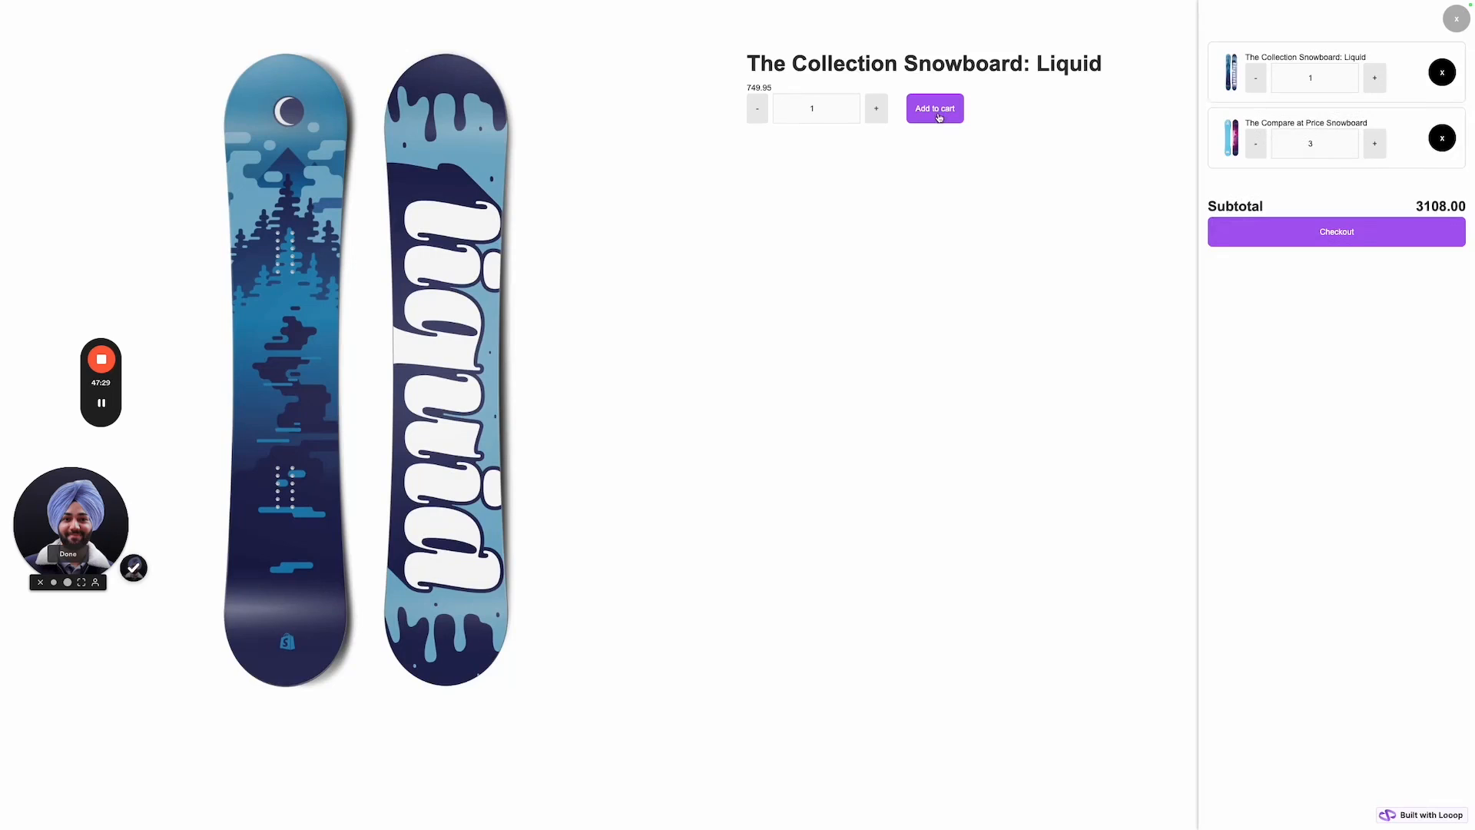
{"action": "left_click", "coordinate": [1374, 77]}
{"action": "left_click", "coordinate": [1375, 77]}
{"action": "left_click", "coordinate": [1374, 77]}
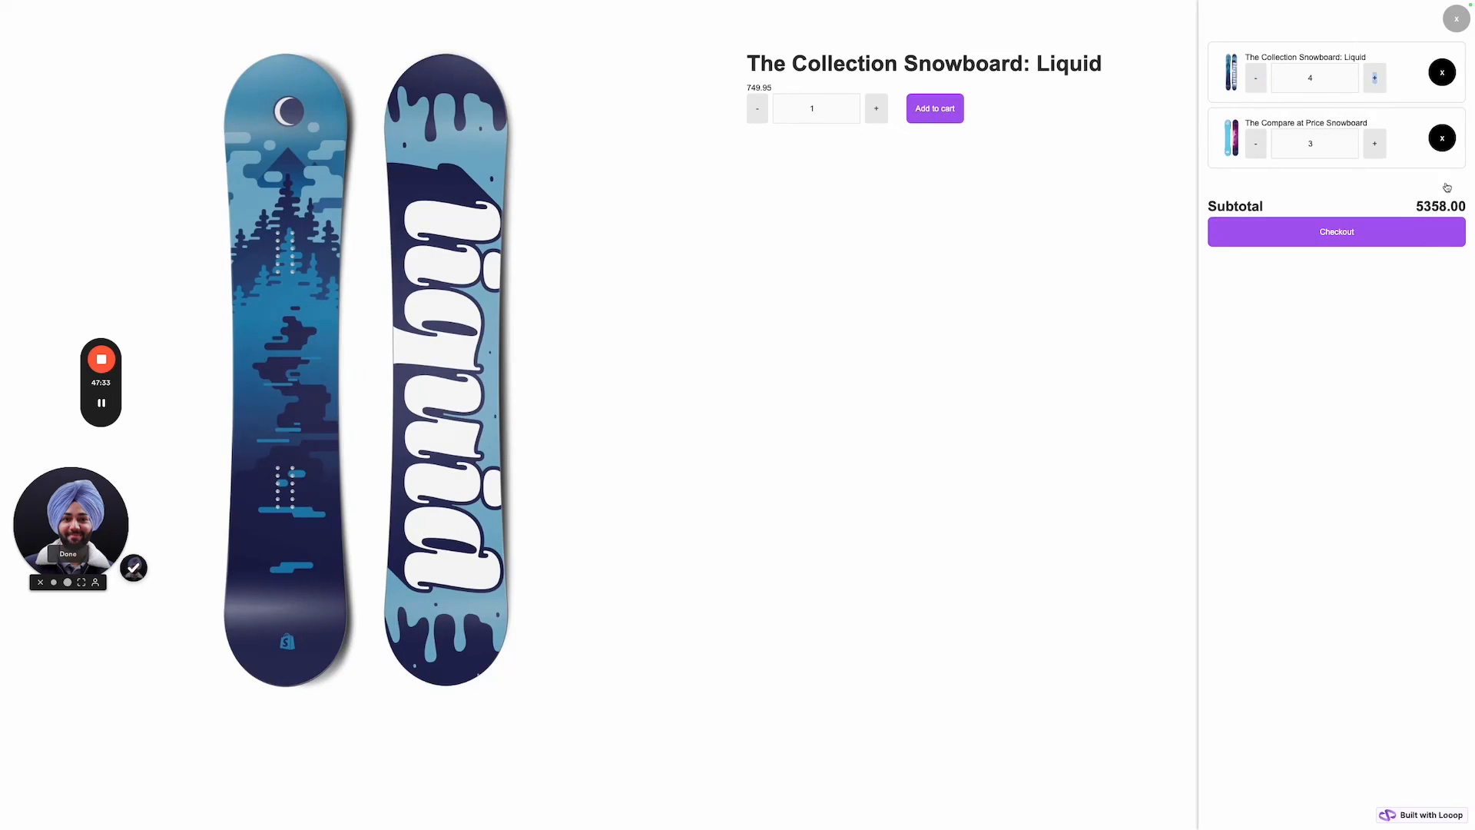
Proceed to checkout with both snowboards and examine the line prices and order total.
{"action": "left_click", "coordinate": [1360, 243]}
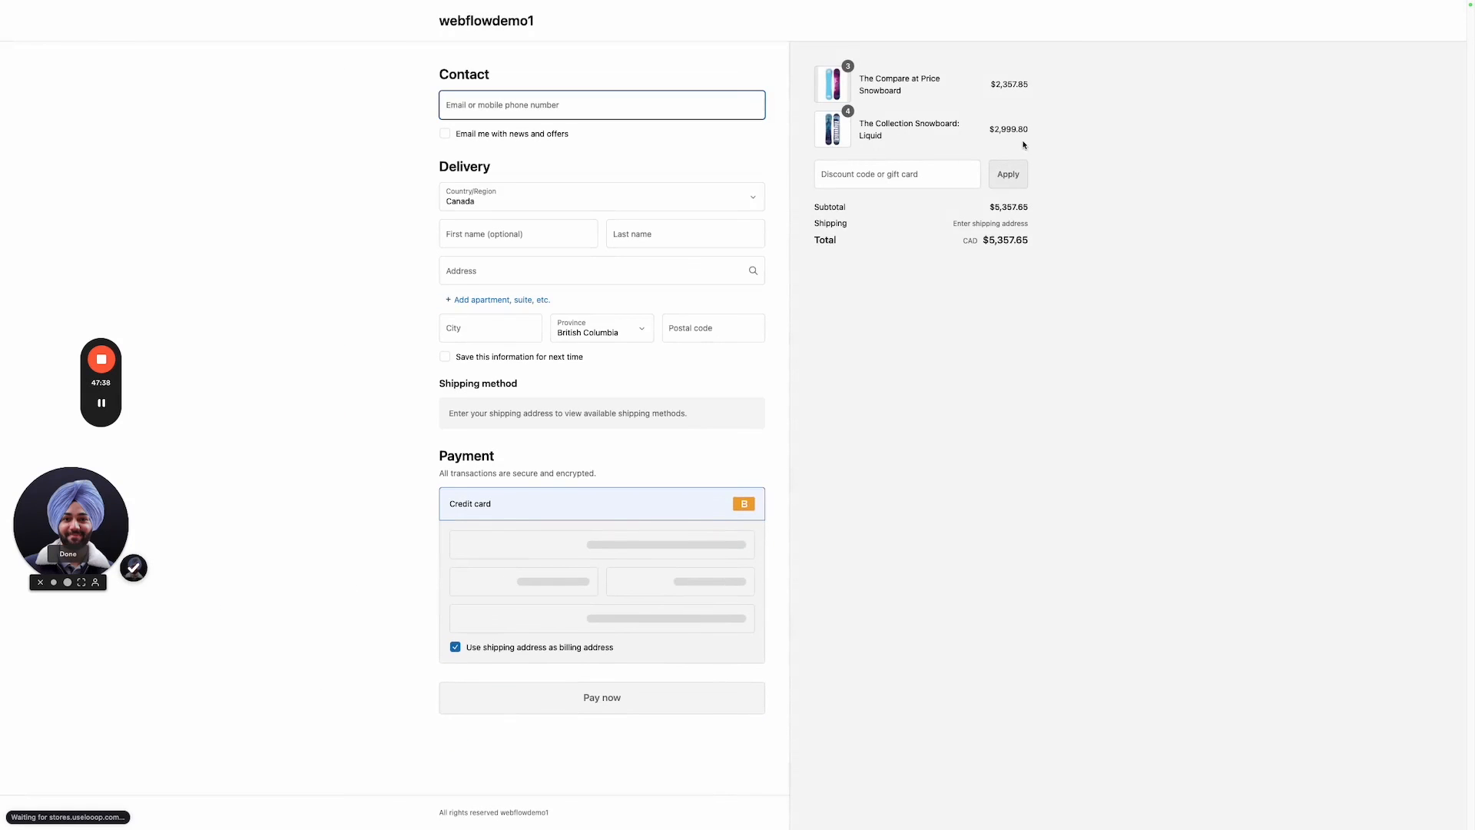
{"action": "left_click_drag", "start_coordinate": [997, 131], "coordinate": [1037, 84]}
{"action": "left_click", "coordinate": [1083, 259]}
{"action": "left_click_drag", "start_coordinate": [983, 240], "coordinate": [1043, 241]}
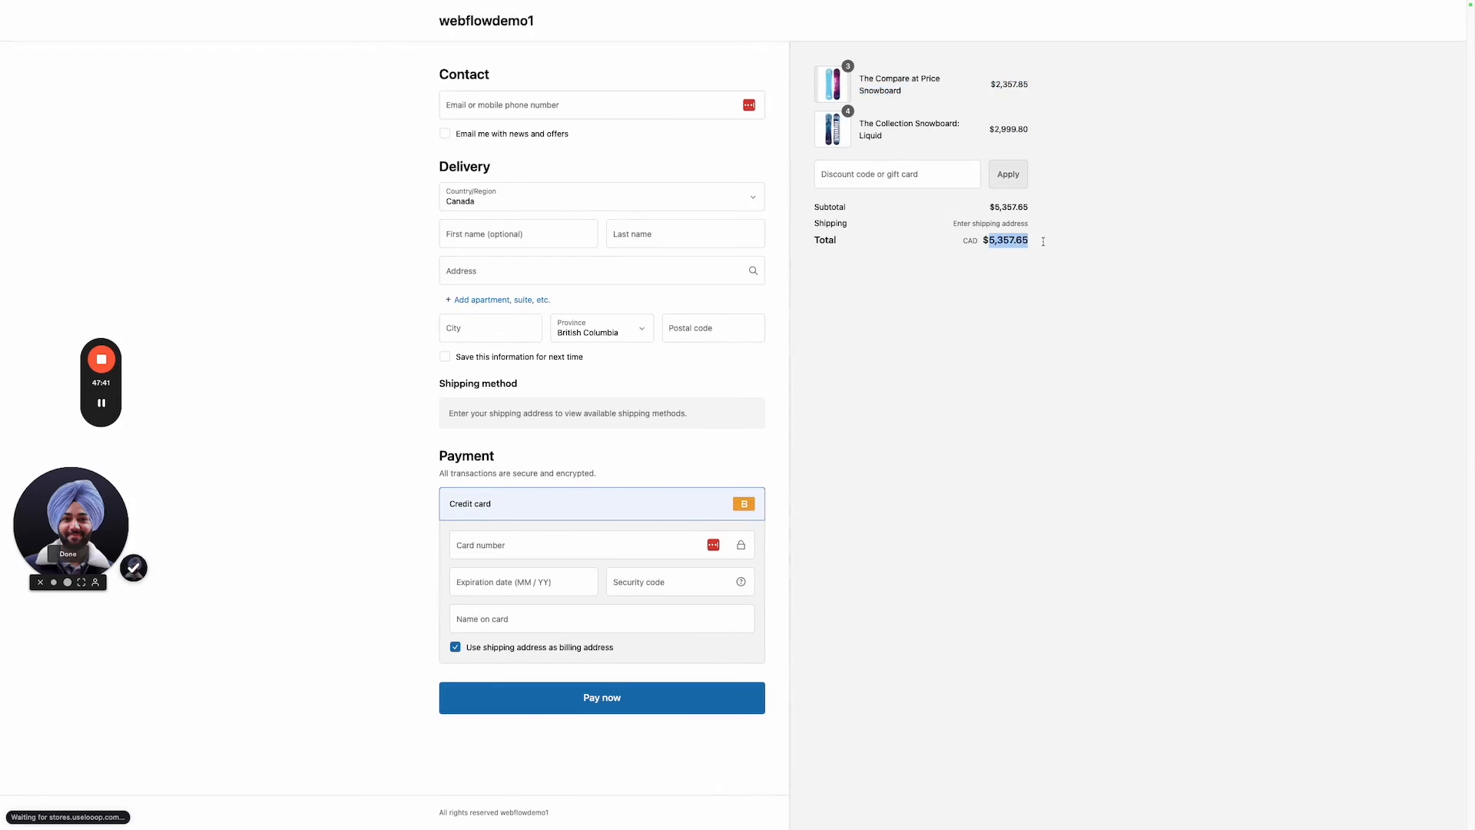